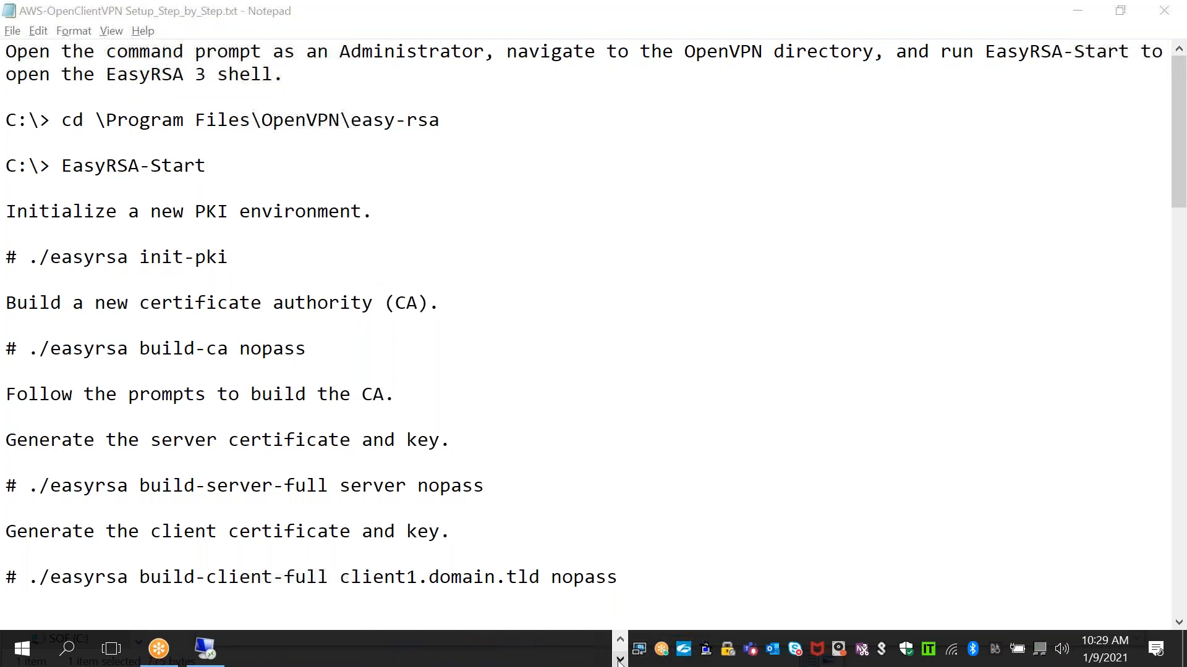
{"action": "left_click", "coordinate": [210, 659]}
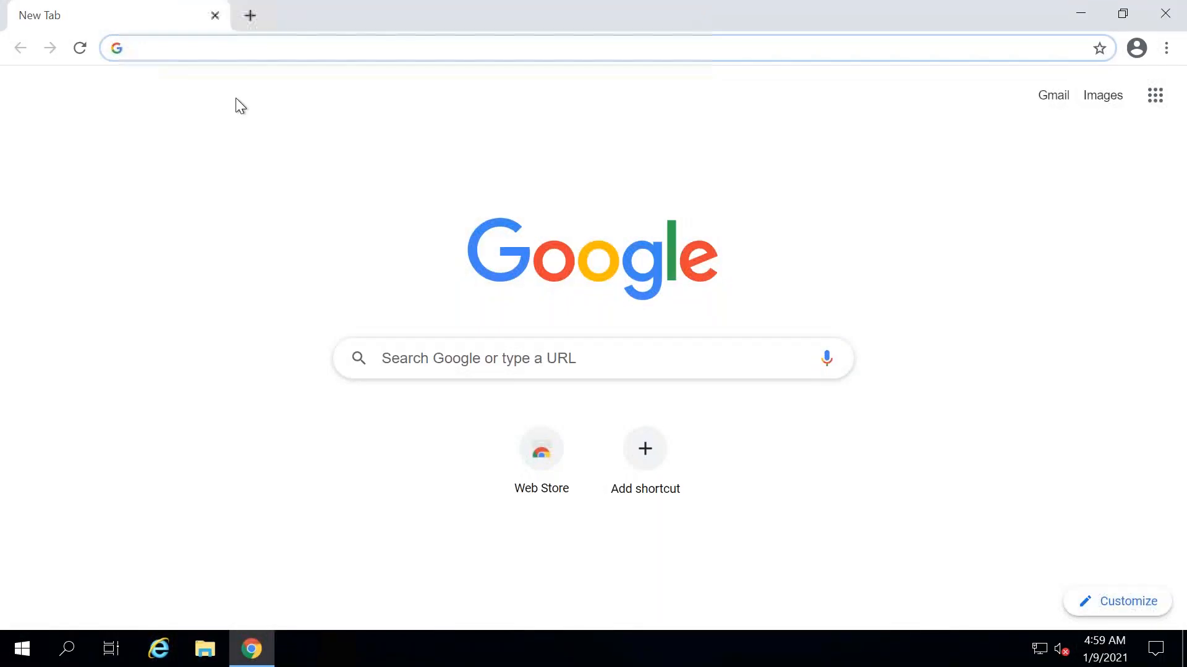
{"action": "left_click", "coordinate": [142, 48]}
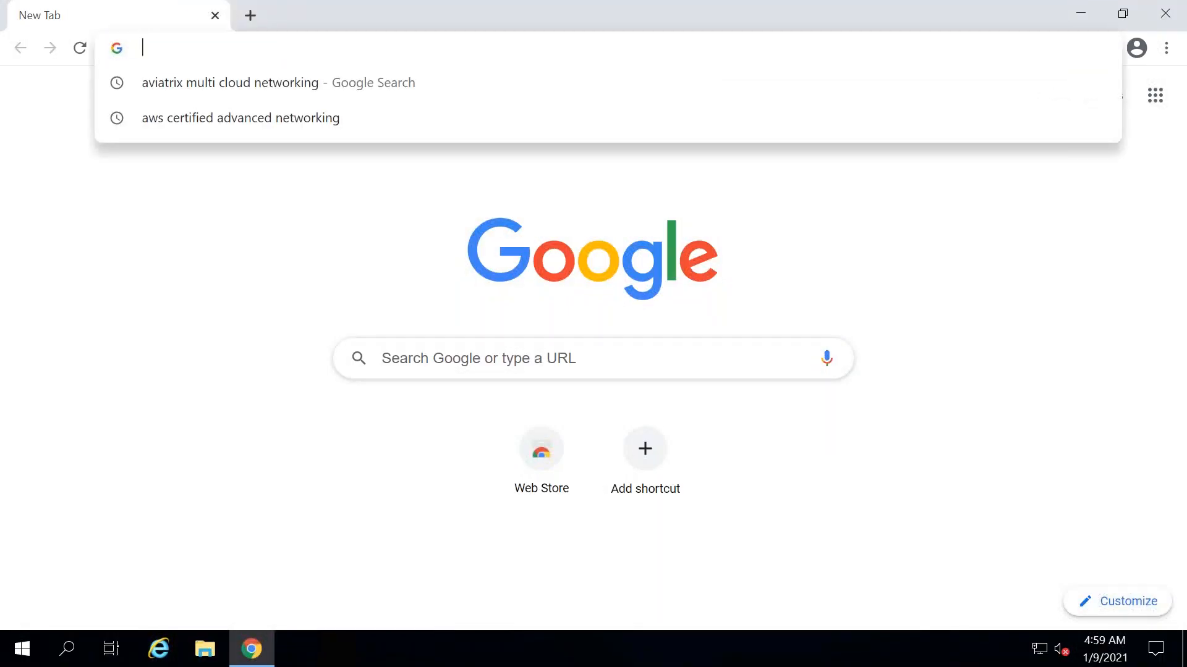
{"action": "type", "text": "openvpn.e"}
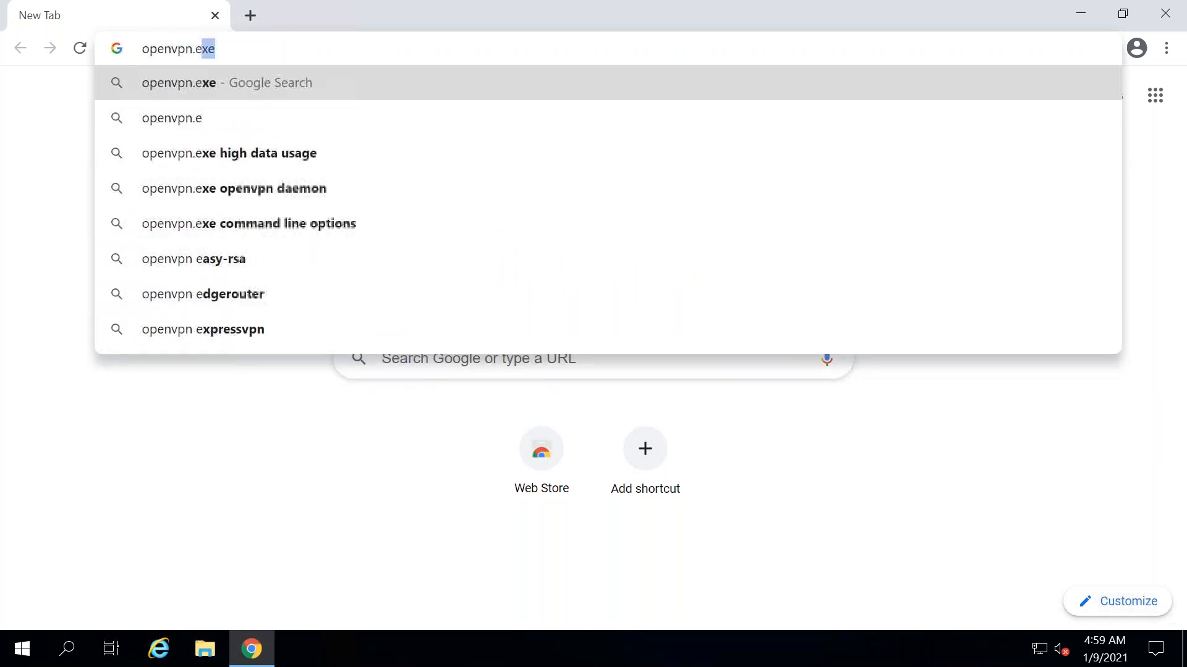
{"action": "type", "text": "n"}
{"action": "key", "text": "BackSpace"}
{"action": "key", "text": "BackSpace"}
{"action": "type", "text": "m"}
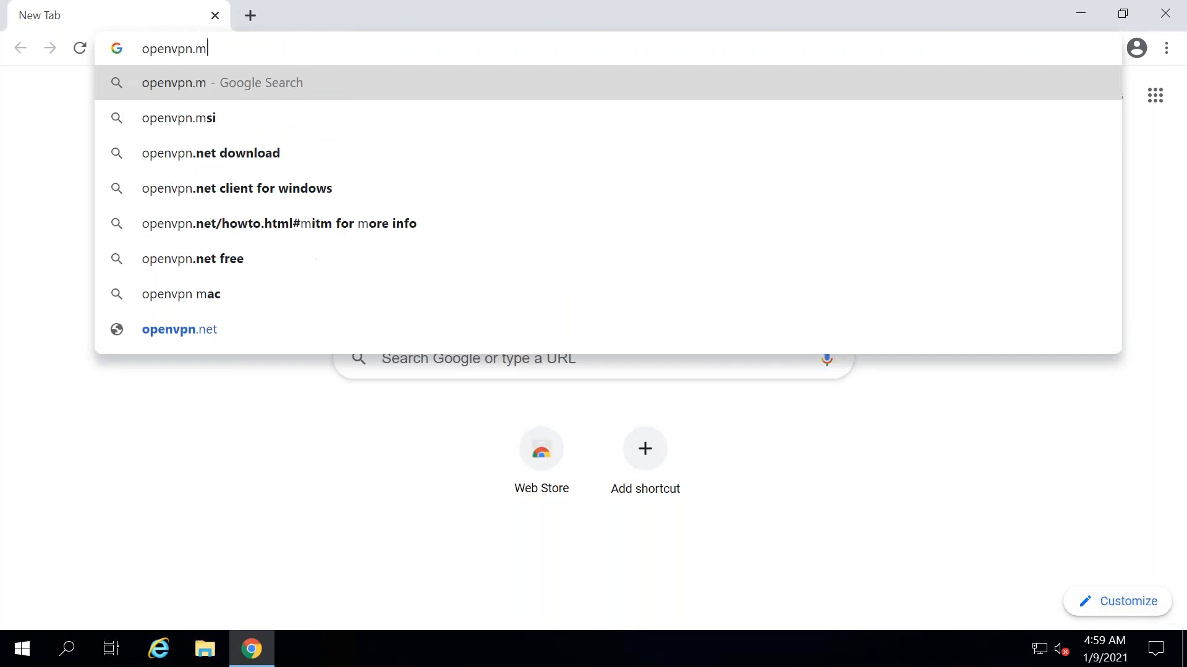
{"action": "key", "text": "BackSpace"}
{"action": "type", "text": "net"}
{"action": "key", "text": "Home"}
{"action": "type", "text": "https:"}
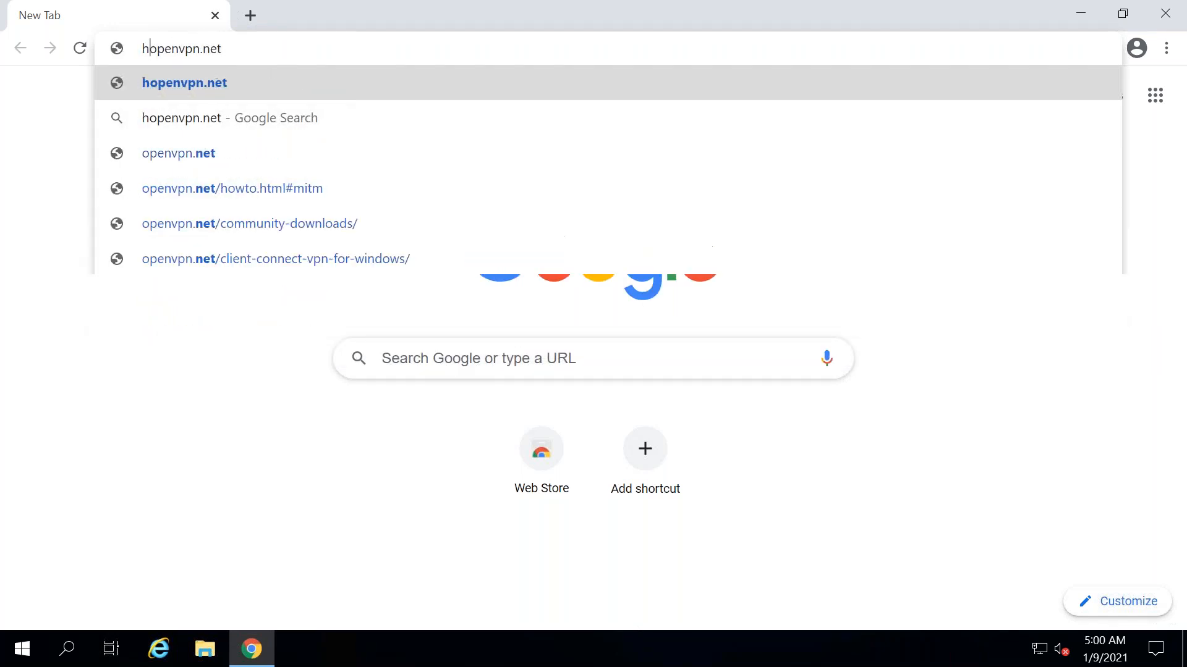
{"action": "type", "text": "//"}
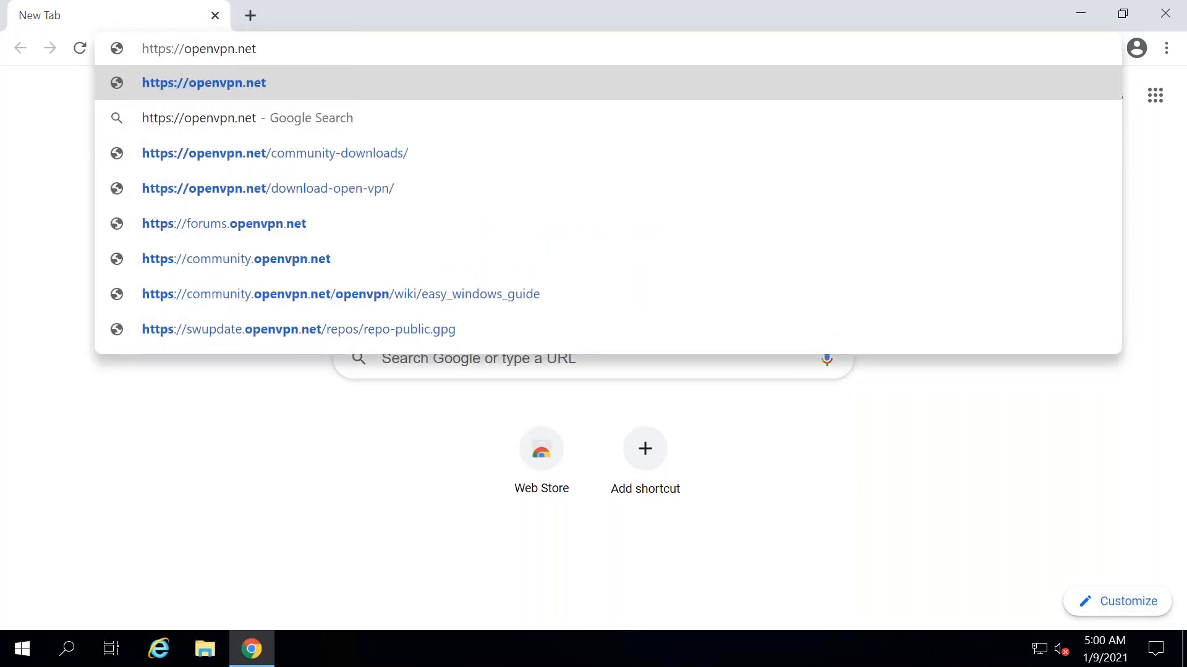
{"action": "key", "text": "Return"}
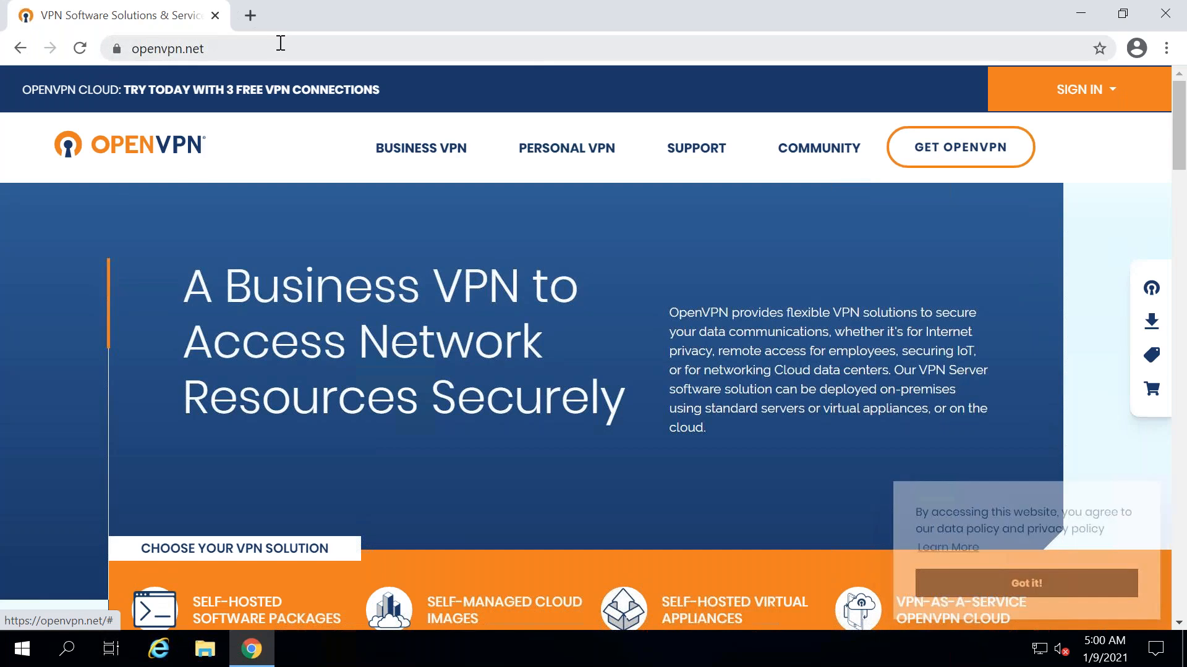
- Download the OpenVPN Connect client for Windows from openvpn.net
{"action": "left_click", "coordinate": [322, 44]}
{"action": "left_click_drag", "start_coordinate": [1184, 126], "coordinate": [1185, 352]}
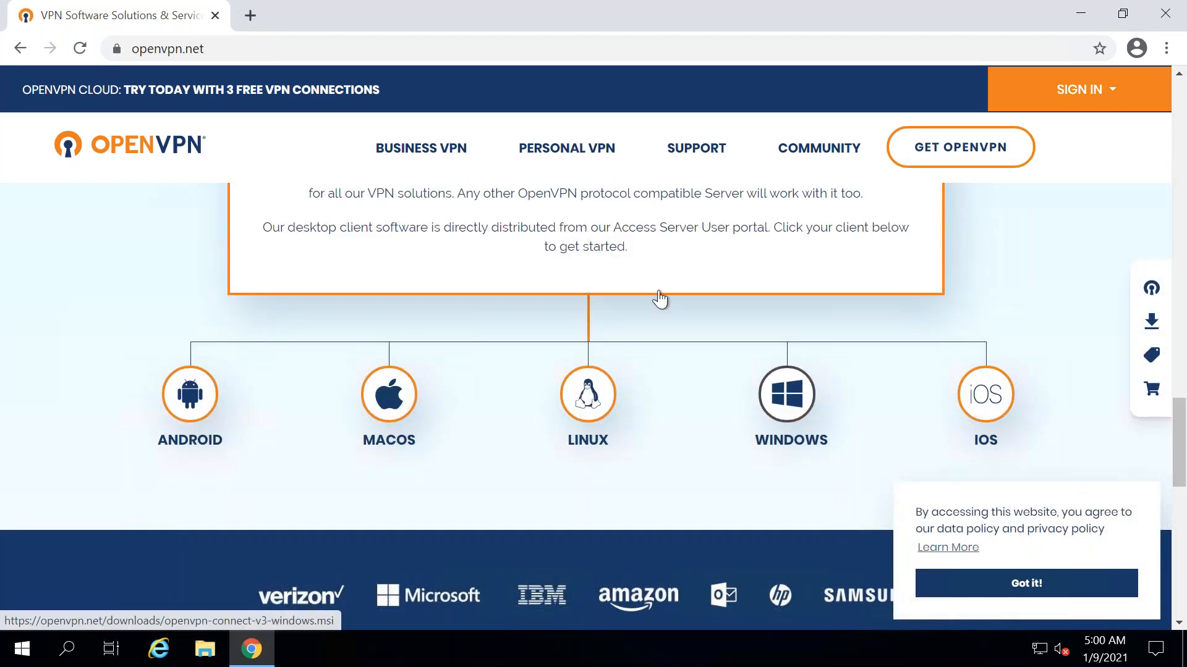
{"action": "left_click", "coordinate": [787, 394]}
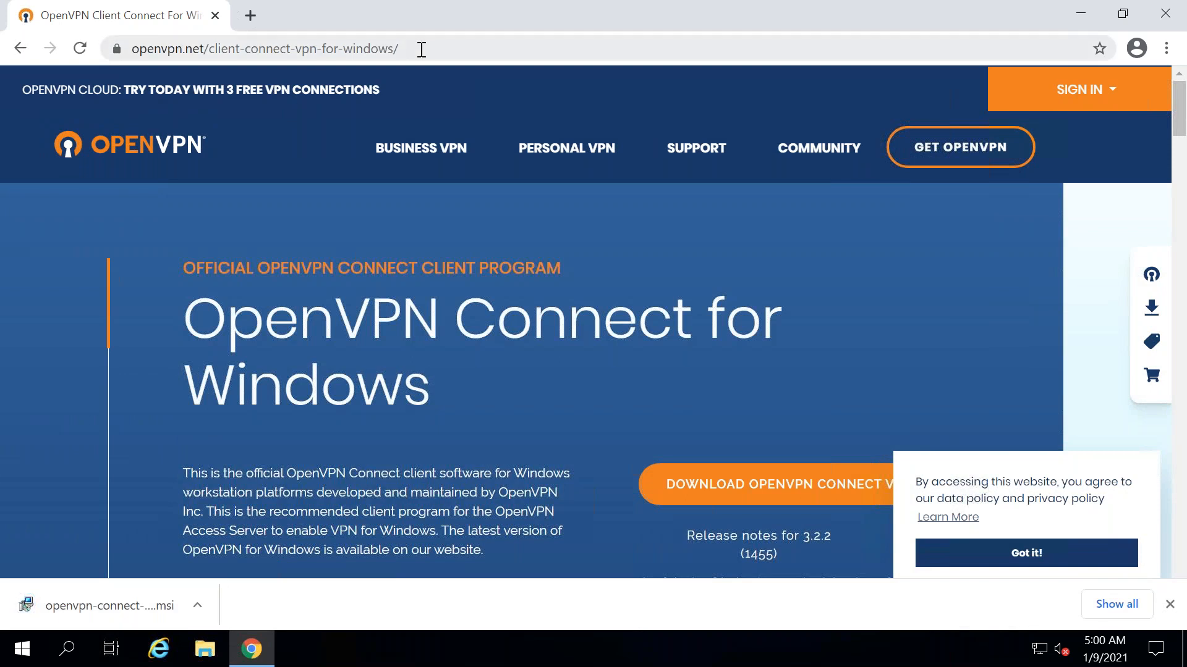
- Change the address path to openvpn.net/community-downloads/ and load it
{"action": "left_click", "coordinate": [329, 49]}
{"action": "left_click", "coordinate": [228, 48]}
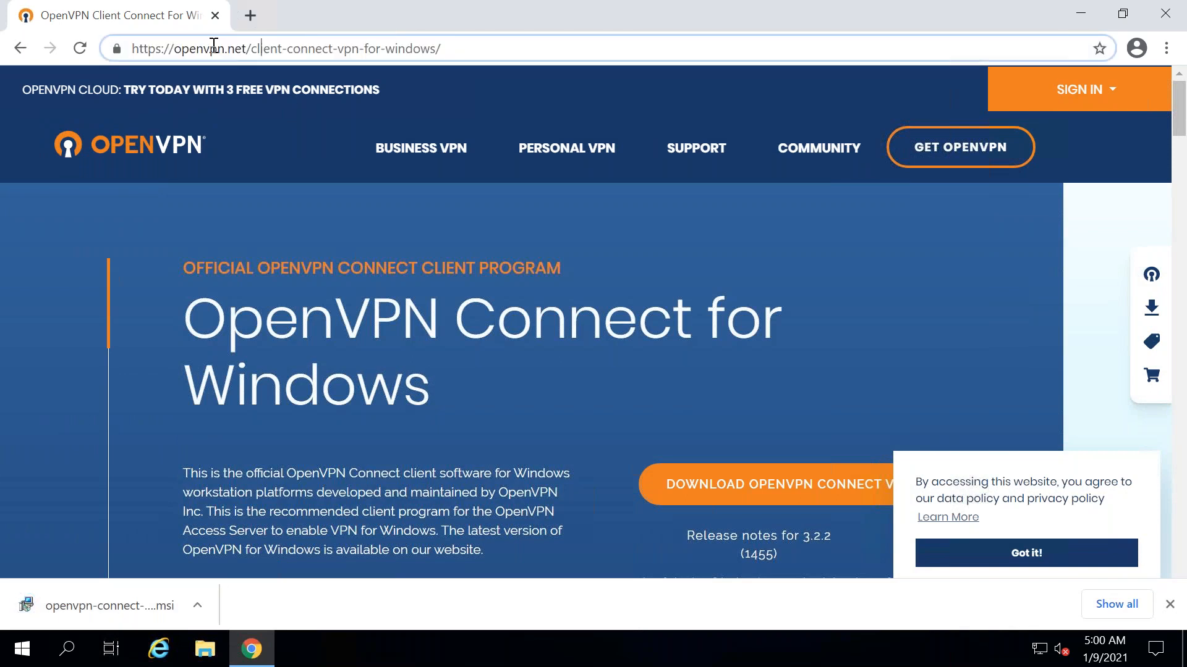
{"action": "key", "text": "shift+End"}
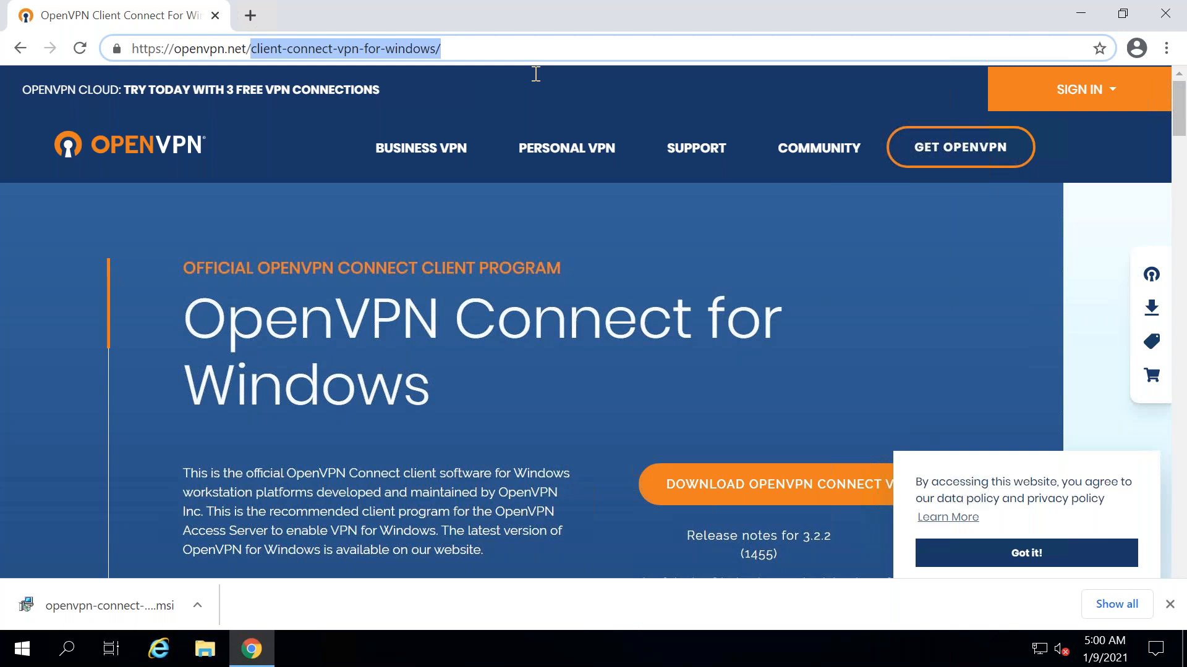
{"action": "type", "text": "co"}
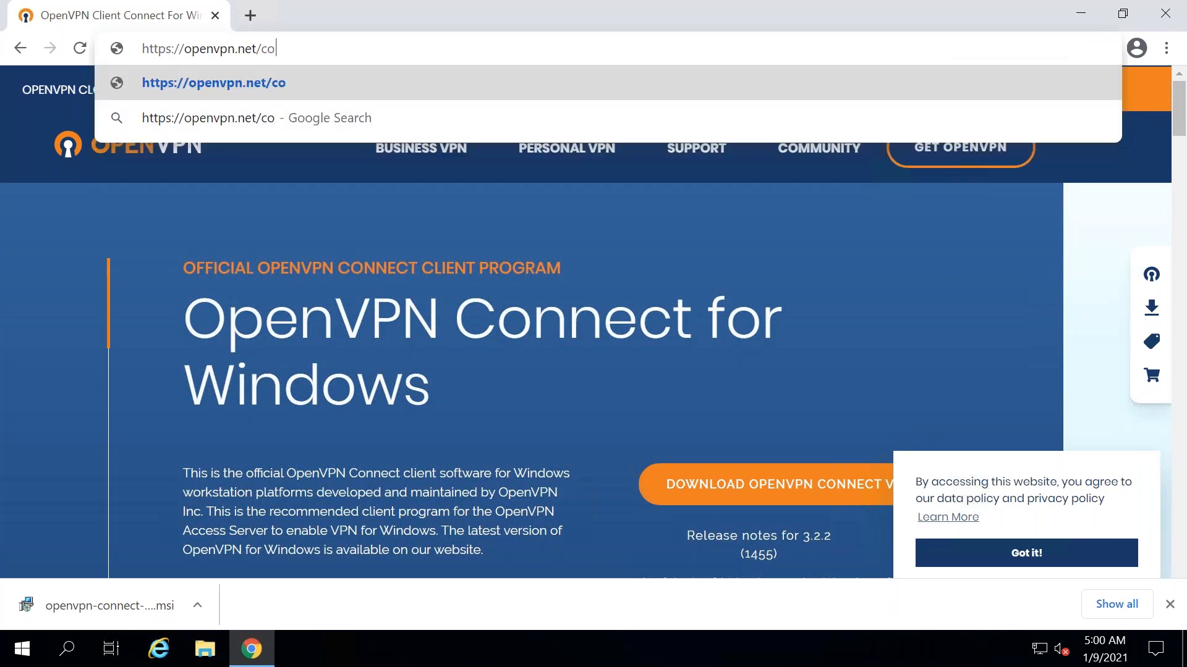
{"action": "type", "text": "mmunity-downloads"}
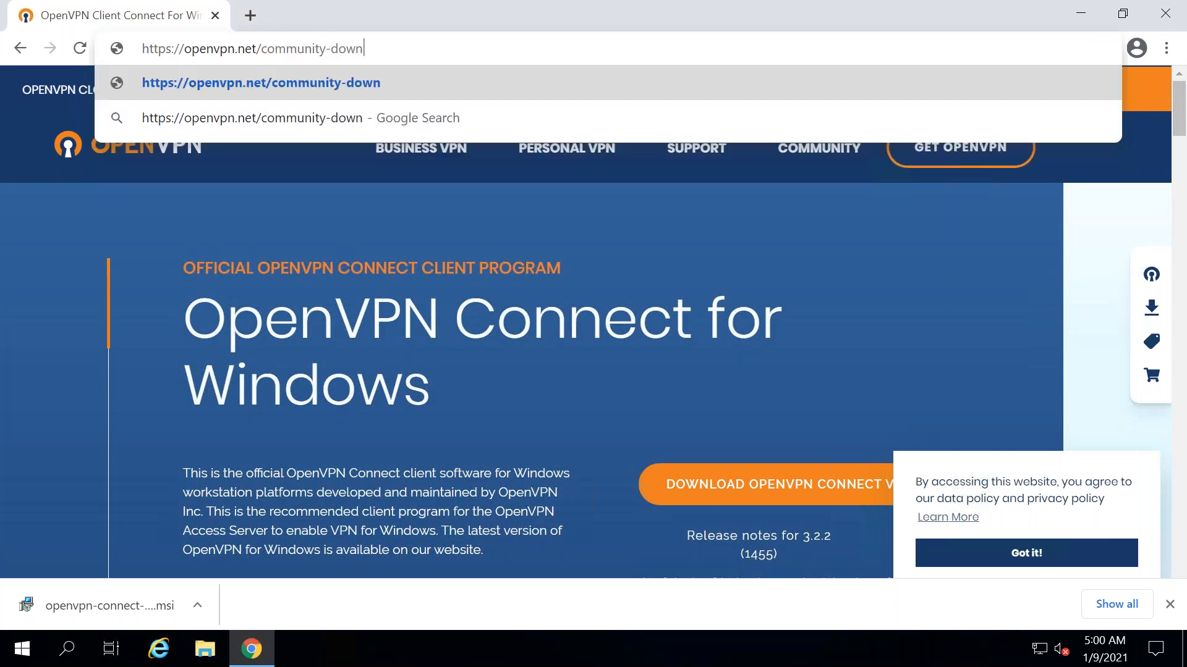
{"action": "type", "text": "/"}
{"action": "key", "text": "Return"}
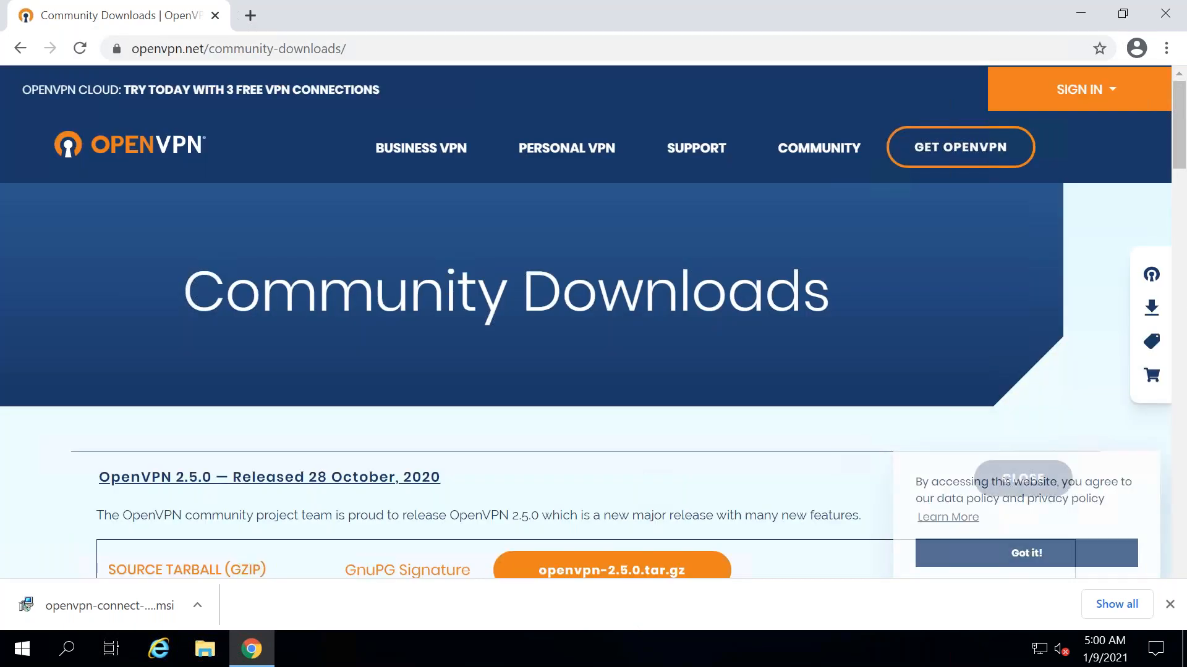
- Download openvpn-2.5.0-I601-amd64.msi and run it from Chrome's download bar
{"action": "scroll", "coordinate": [1183, 162], "scroll_direction": "down", "scroll_amount": 6}
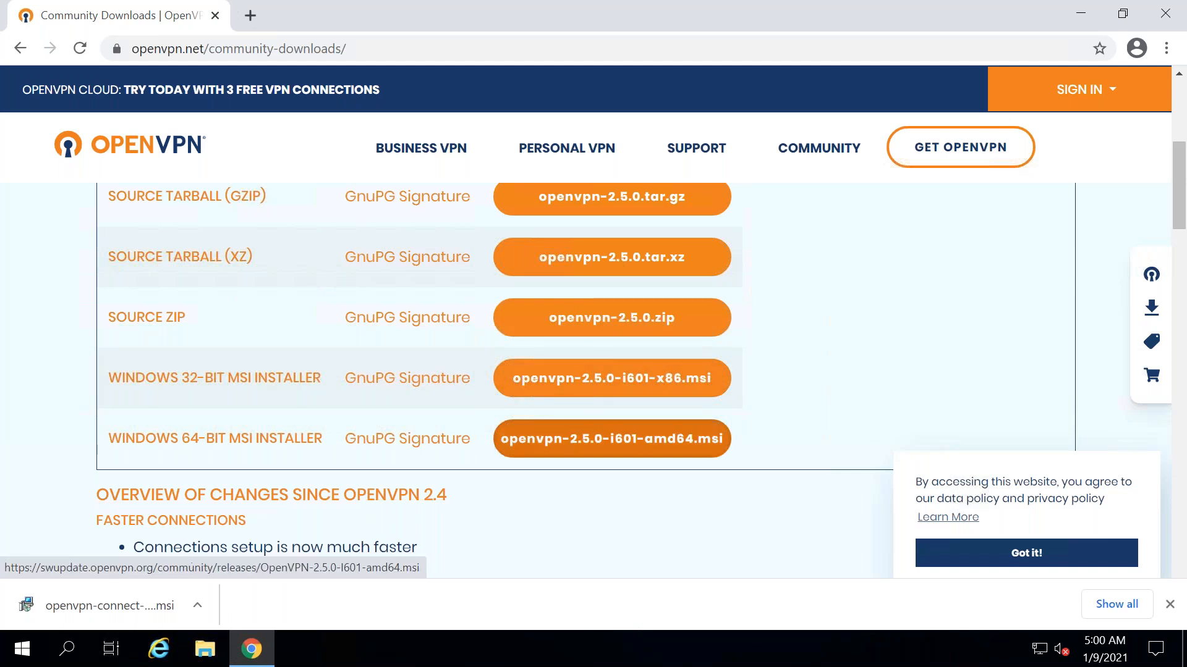
{"action": "left_click", "coordinate": [612, 439]}
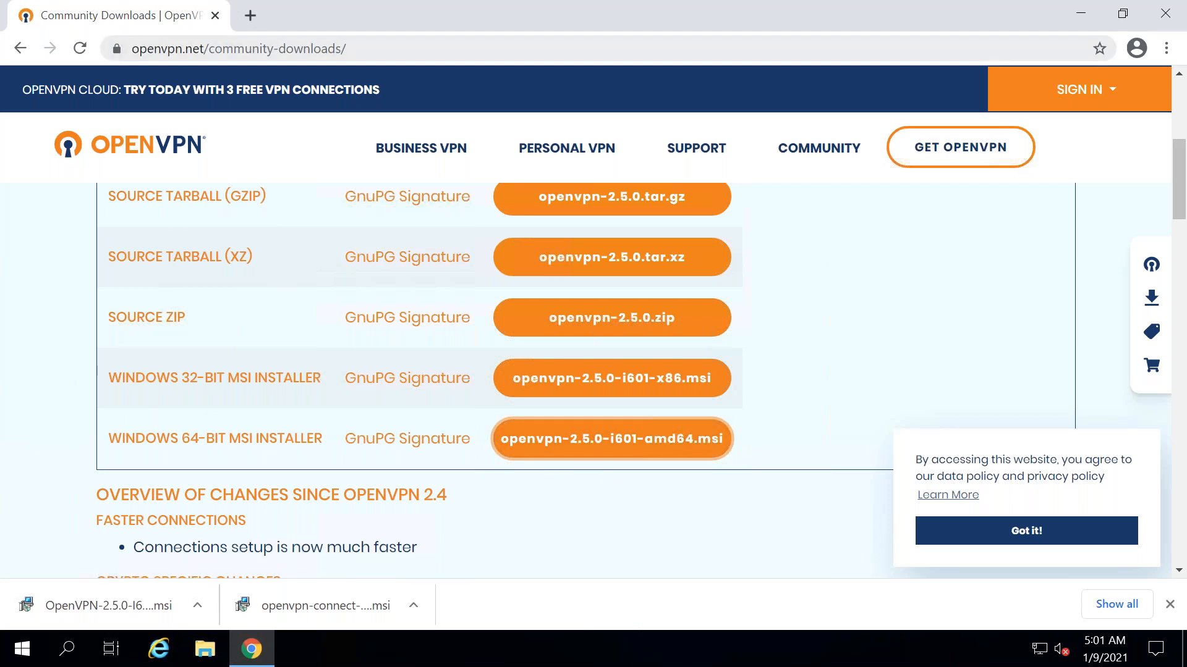
{"action": "left_click", "coordinate": [46, 612]}
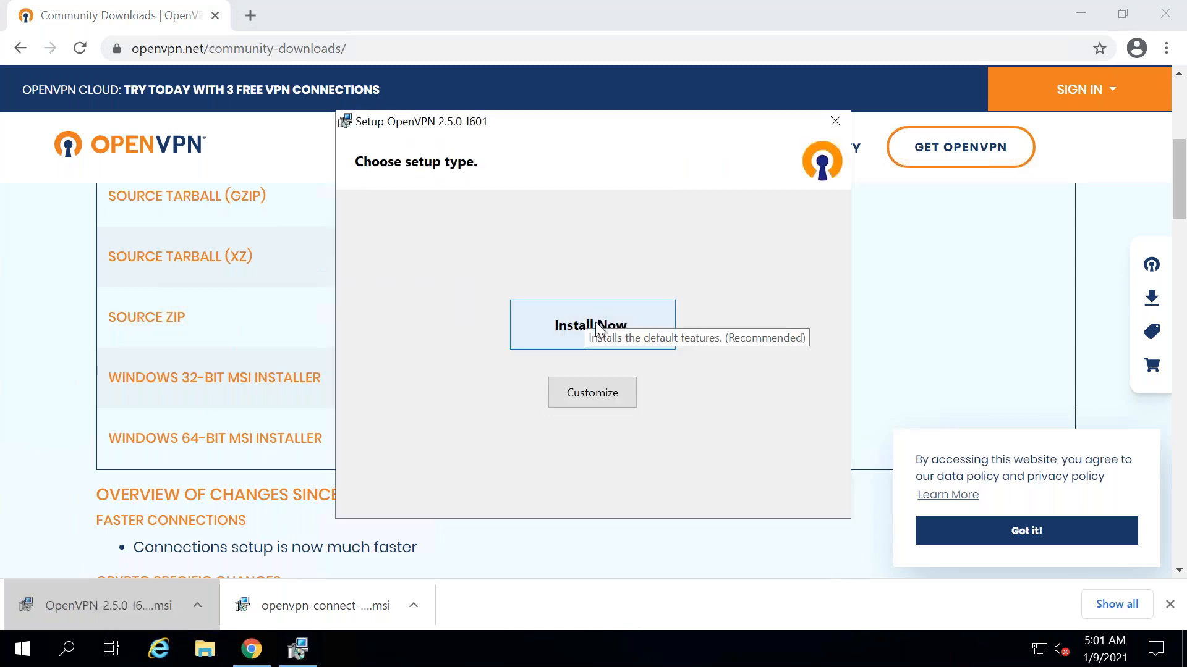
- Install OpenVPN 2.5.0 with default features, dismiss the no-profiles message, and minimize Chrome
{"action": "left_click", "coordinate": [595, 322]}
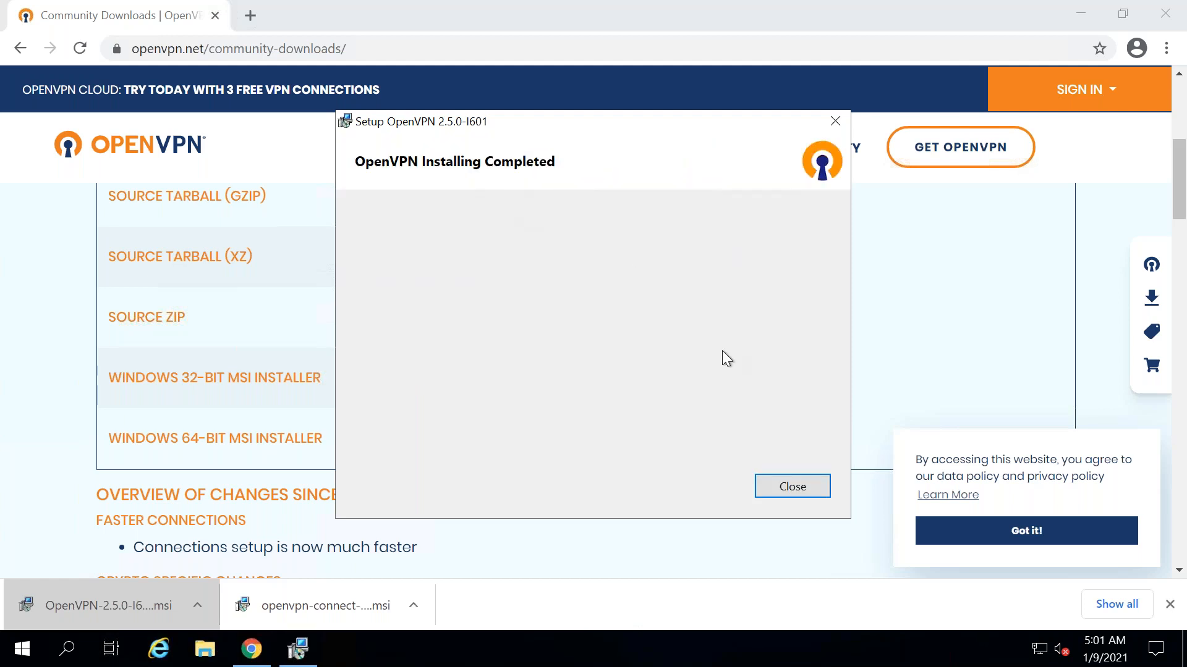
{"action": "left_click", "coordinate": [792, 489]}
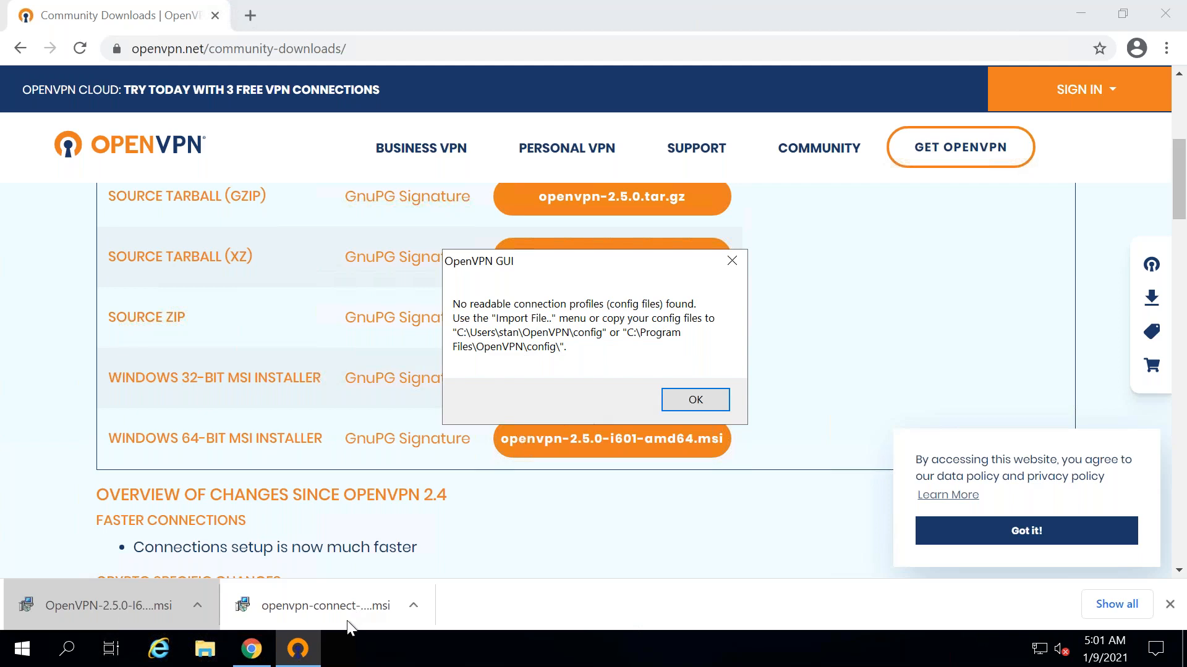
{"action": "left_click", "coordinate": [680, 405]}
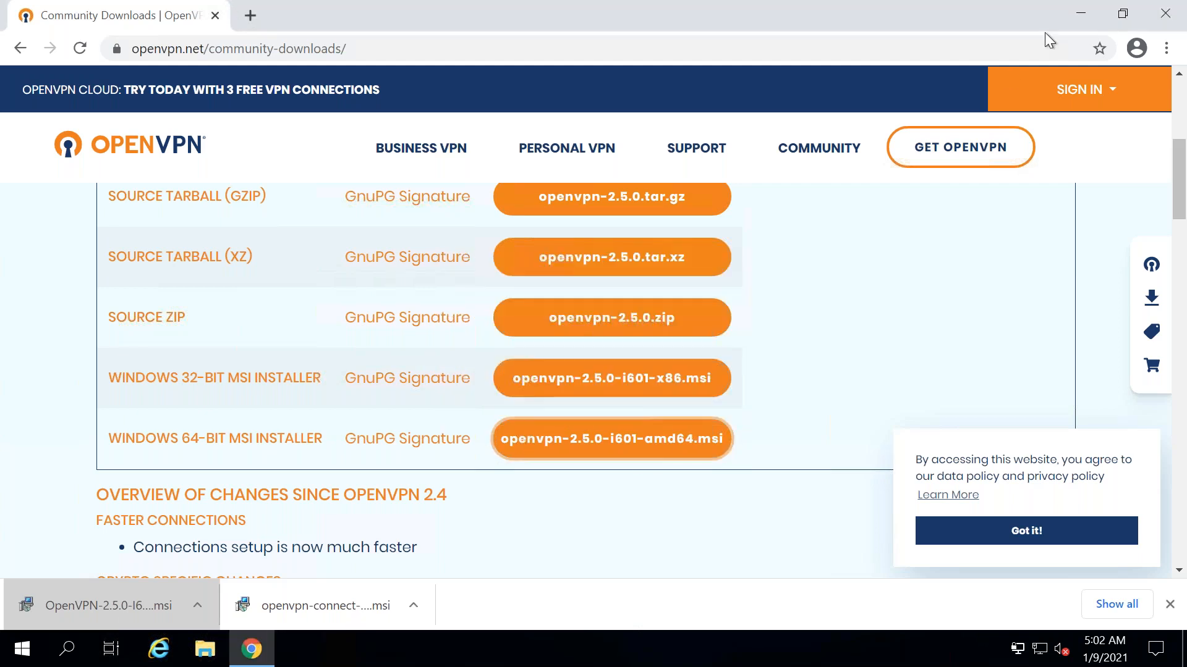
{"action": "left_click", "coordinate": [1080, 13]}
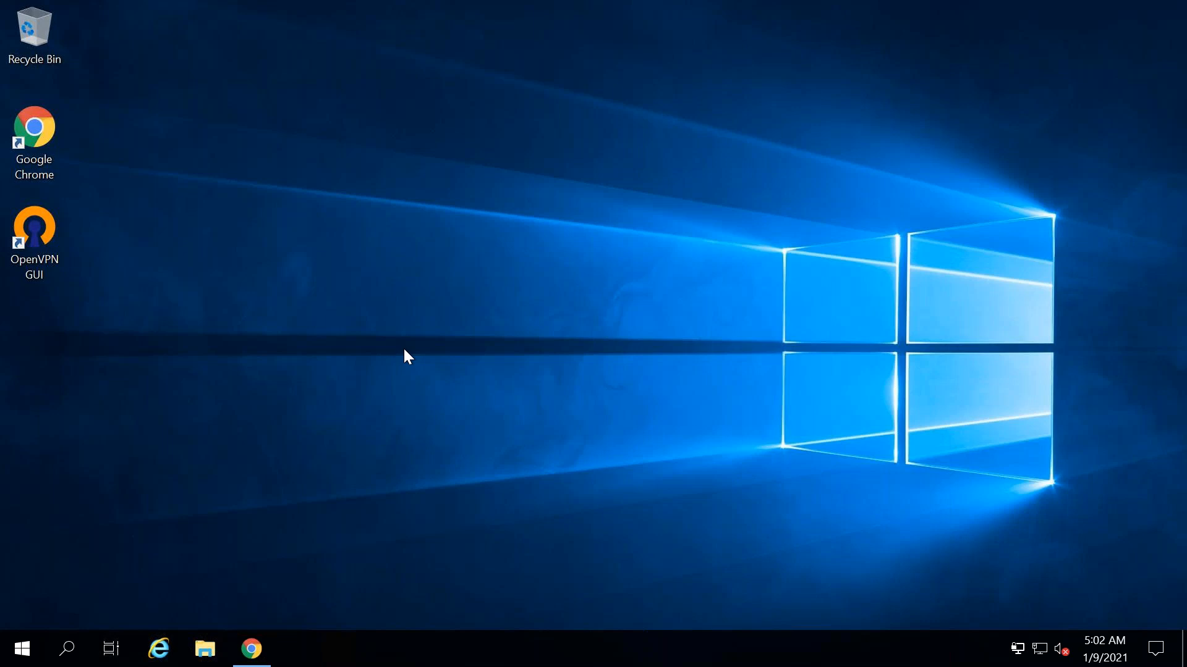
- On the local machine, select the EasyRSA instruction text in the notes for copying
{"action": "mouse_move", "coordinate": [609, 7]}
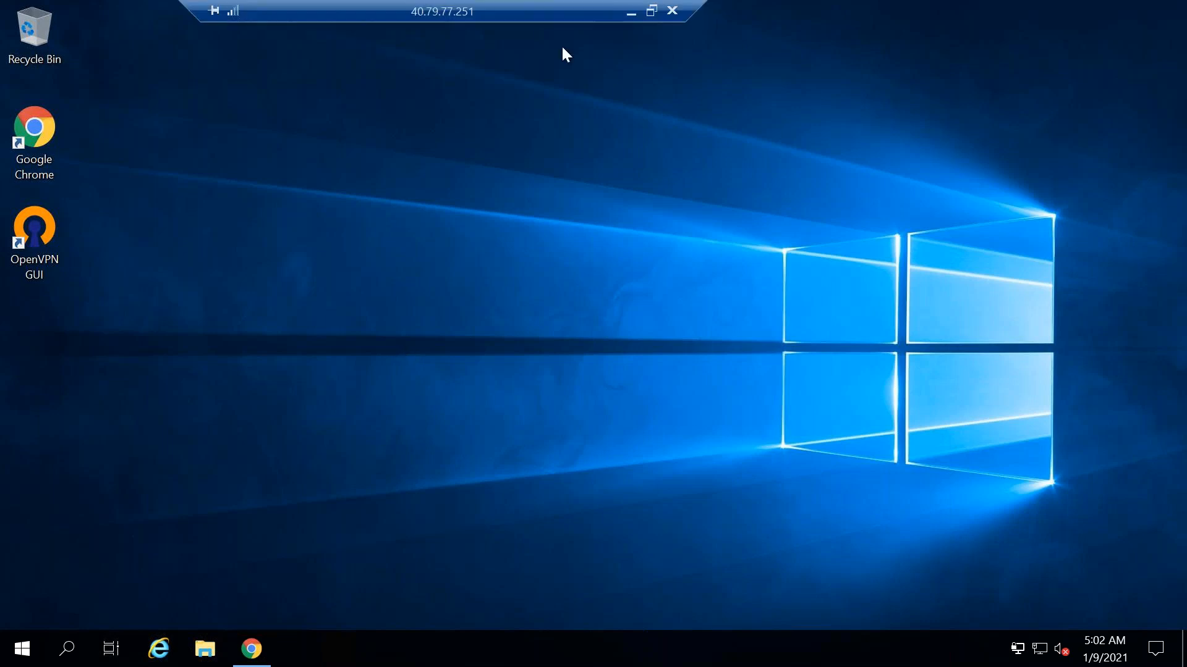
{"action": "left_click", "coordinate": [632, 11]}
{"action": "left_click_drag", "start_coordinate": [8, 53], "coordinate": [340, 65]}
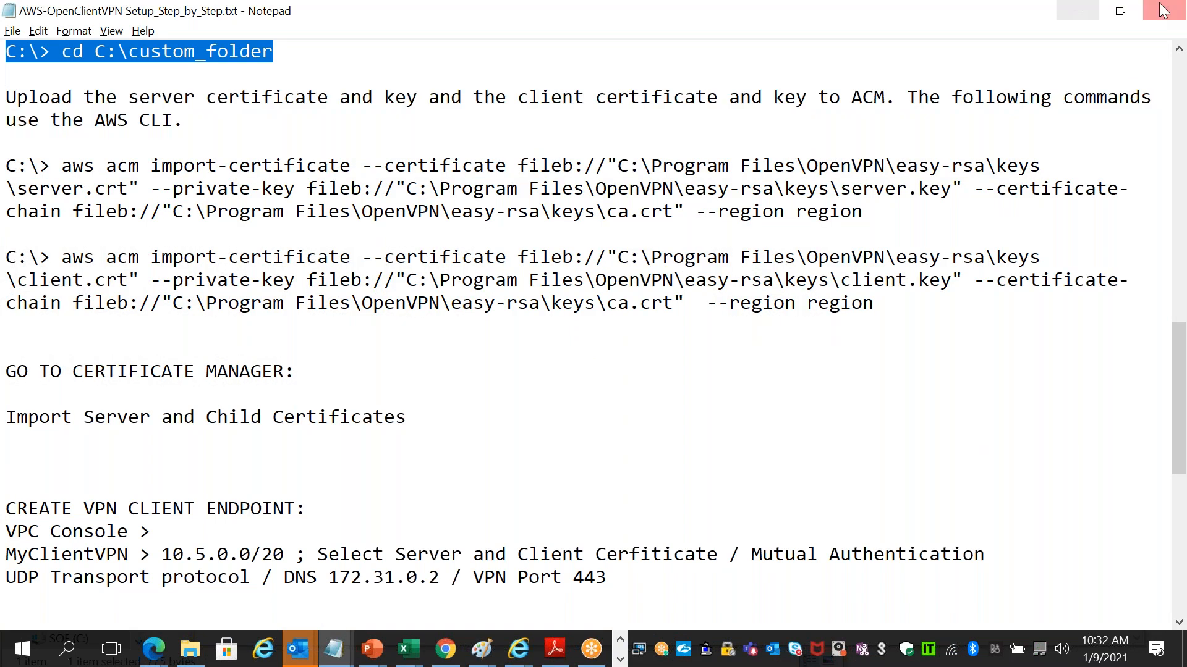
{"action": "left_click", "coordinate": [1080, 13]}
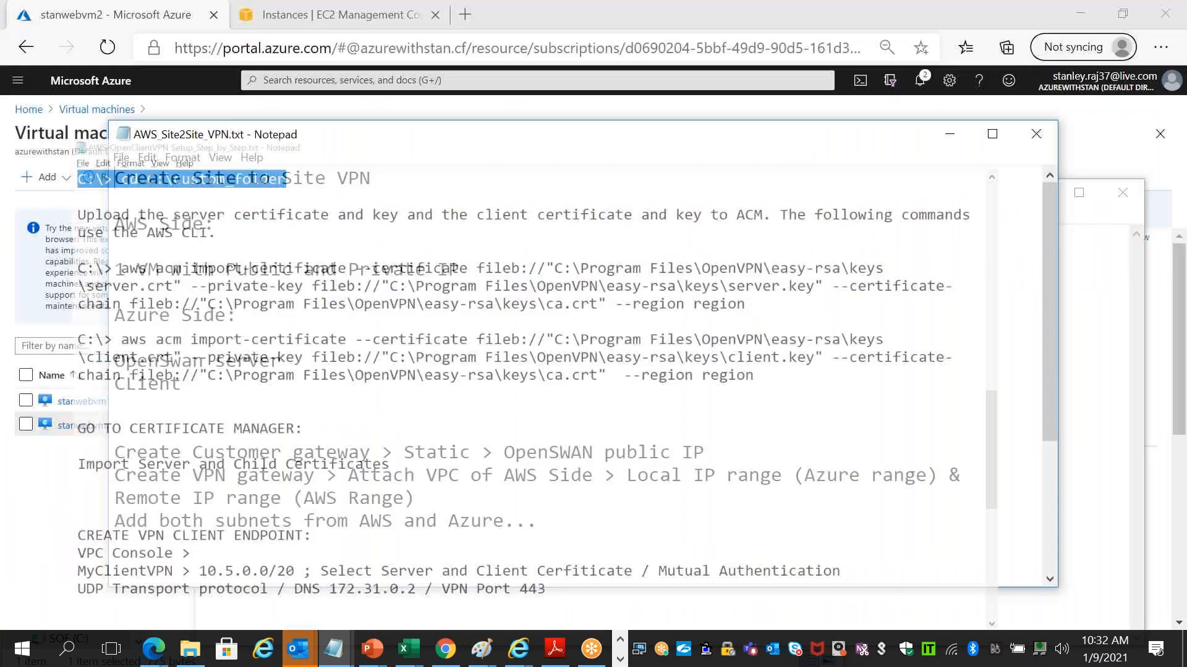
- On the remote server, launch Notepad from the Run box and paste in the EasyRSA instructions
{"action": "left_click", "coordinate": [202, 650]}
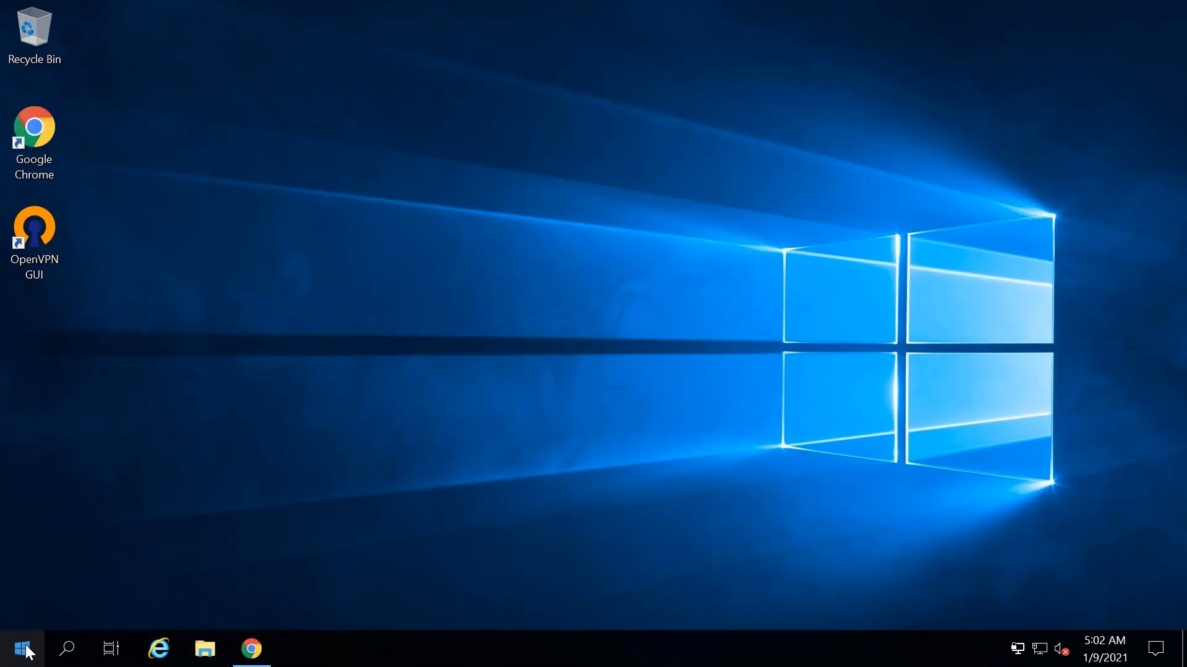
{"action": "right_click", "coordinate": [22, 649]}
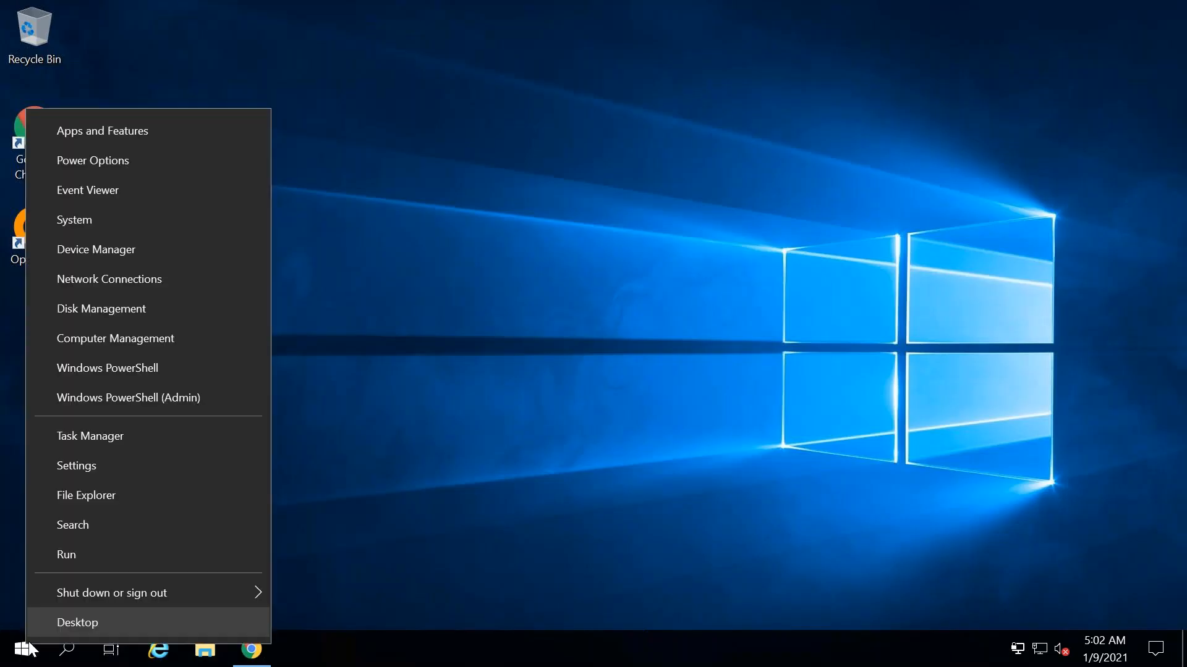
{"action": "left_click", "coordinate": [110, 555]}
{"action": "type", "text": "ncpa.cpl"}
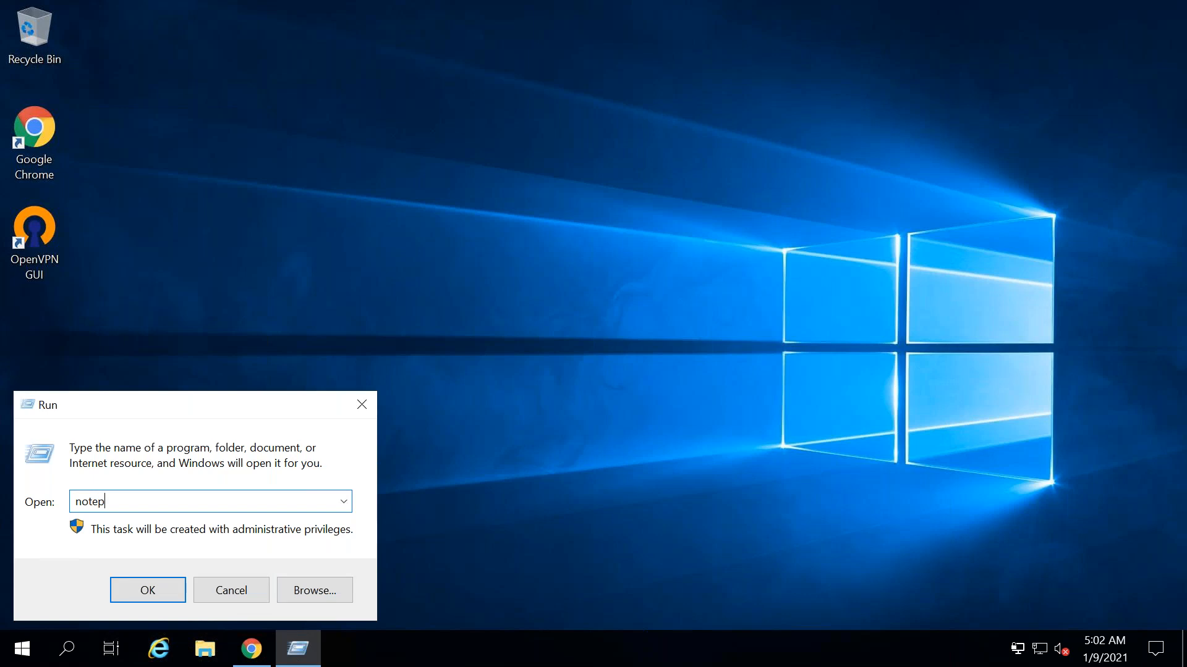
{"action": "key", "text": "Return"}
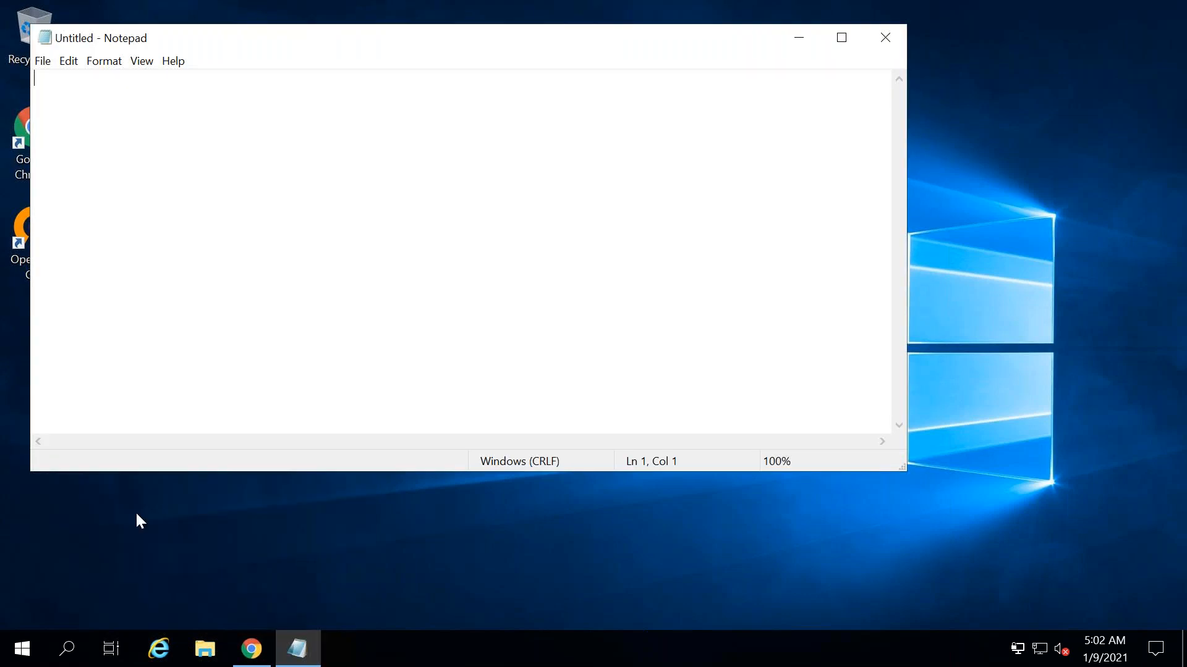
{"action": "key", "text": "ctrl+v"}
{"action": "scroll", "coordinate": [902, 214], "scroll_direction": "up", "scroll_amount": 3}
{"action": "scroll", "coordinate": [913, 109], "scroll_direction": "up", "scroll_amount": 4}
{"action": "left_click_drag", "start_coordinate": [425, 39], "coordinate": [717, 152]}
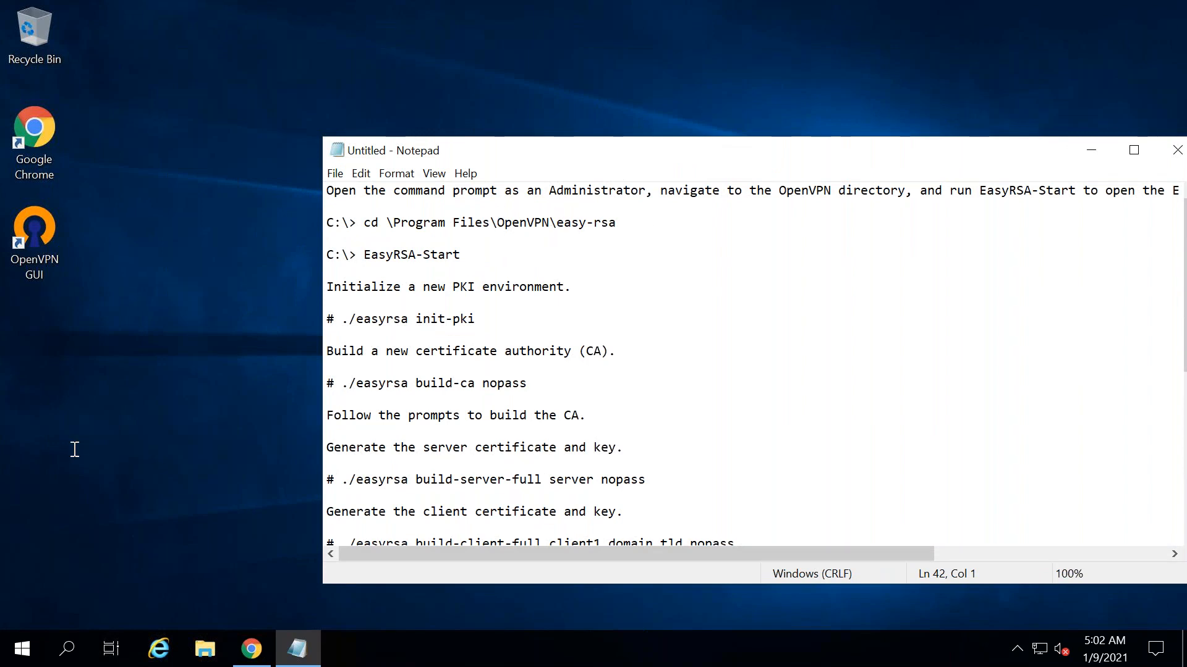
{"action": "right_click", "coordinate": [22, 648]}
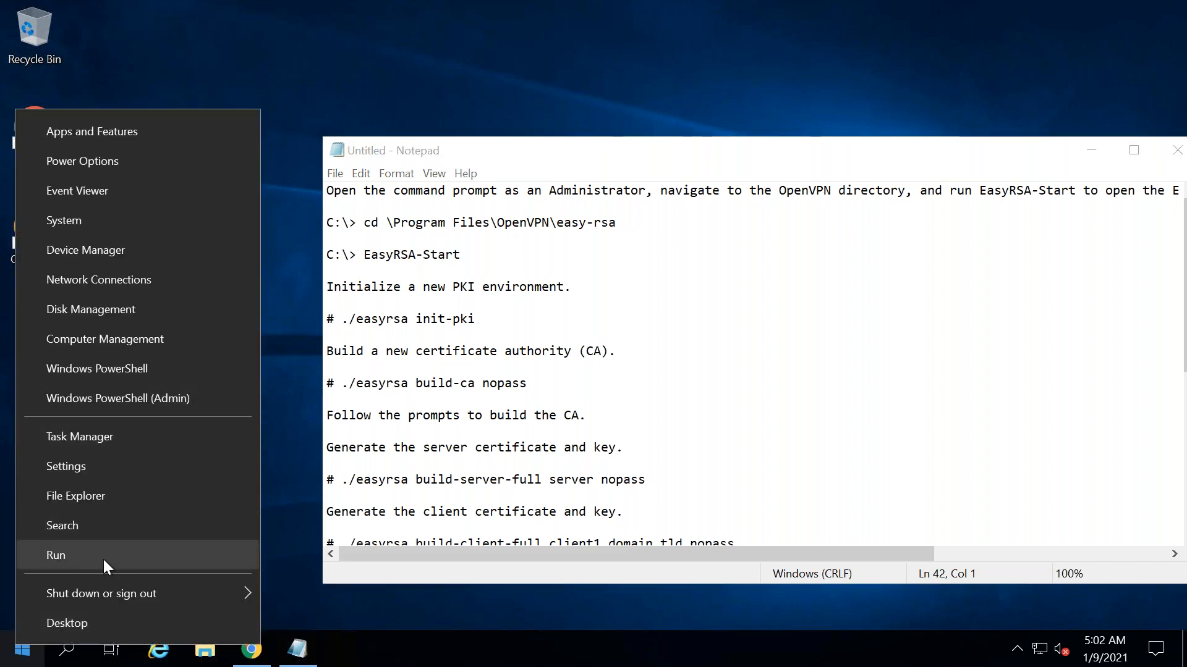
{"action": "left_click", "coordinate": [63, 660]}
- Open an administrator Command Prompt and run the copied cd \Program Files\OpenVPN\easy-rsa command
{"action": "left_click", "coordinate": [64, 659]}
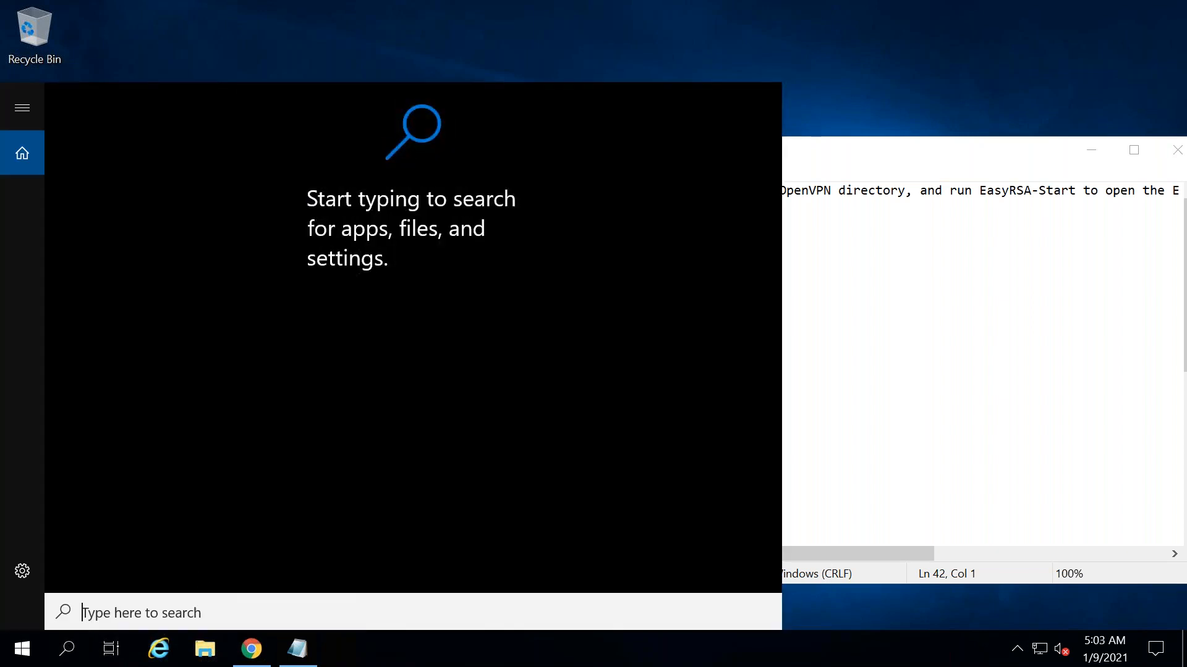
{"action": "type", "text": "command"}
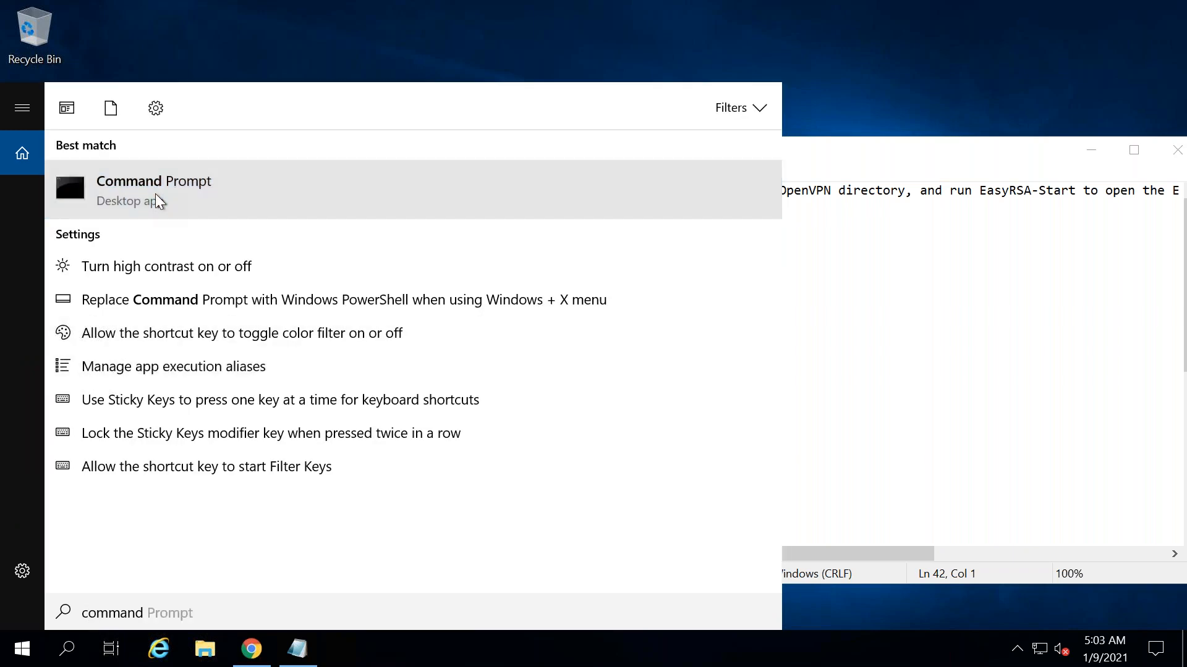
{"action": "right_click", "coordinate": [156, 201]}
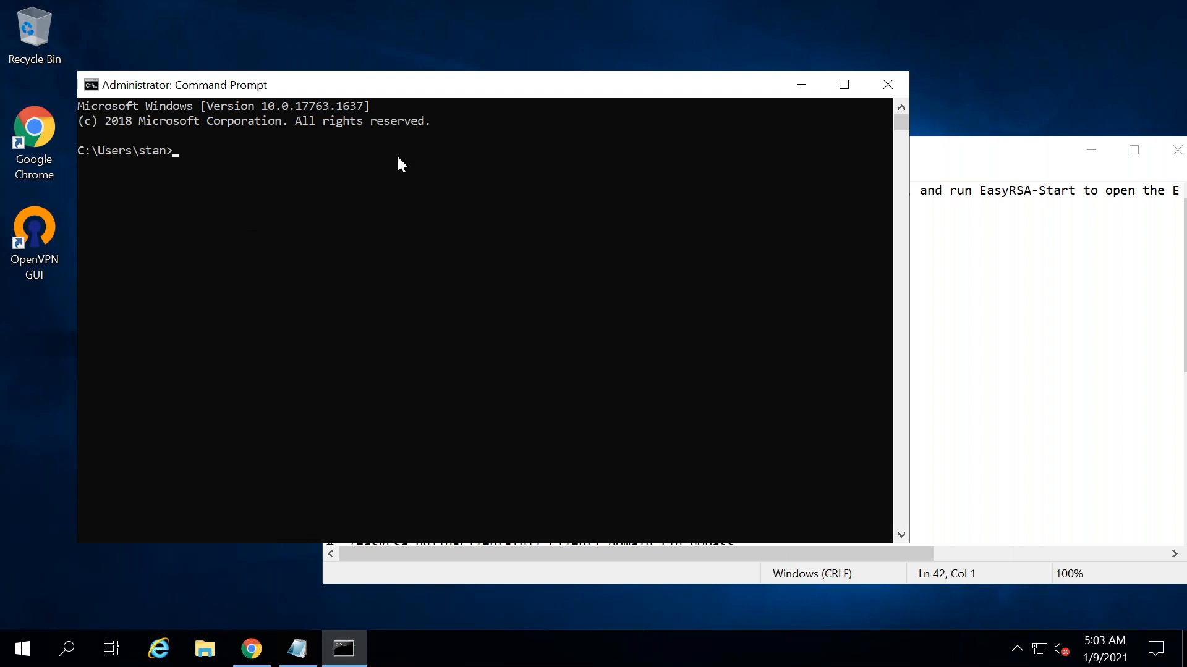
{"action": "left_click_drag", "start_coordinate": [370, 85], "coordinate": [779, 342]}
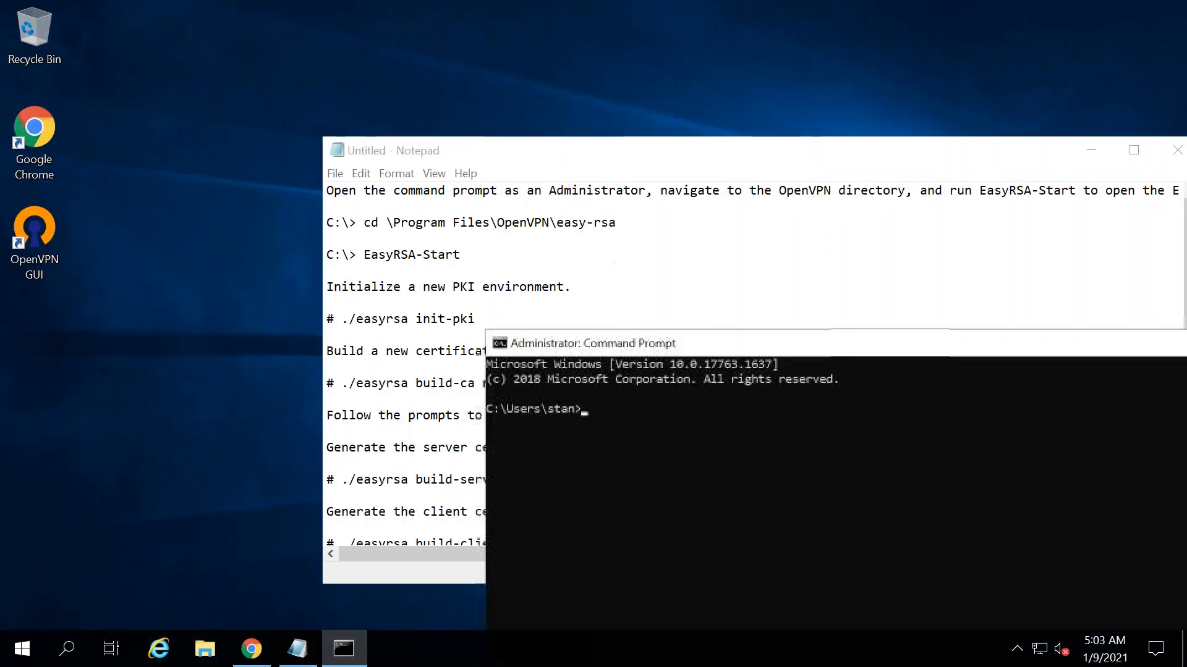
{"action": "left_click_drag", "start_coordinate": [616, 222], "coordinate": [379, 224]}
{"action": "right_click", "coordinate": [379, 224]}
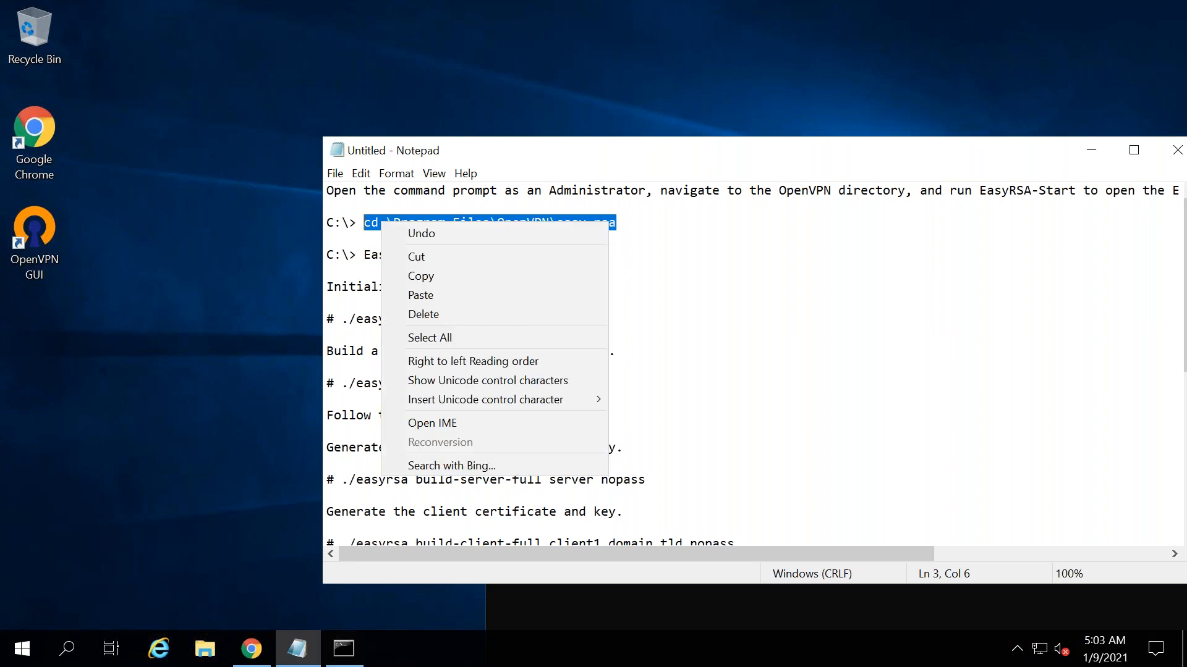
{"action": "left_click", "coordinate": [440, 276]}
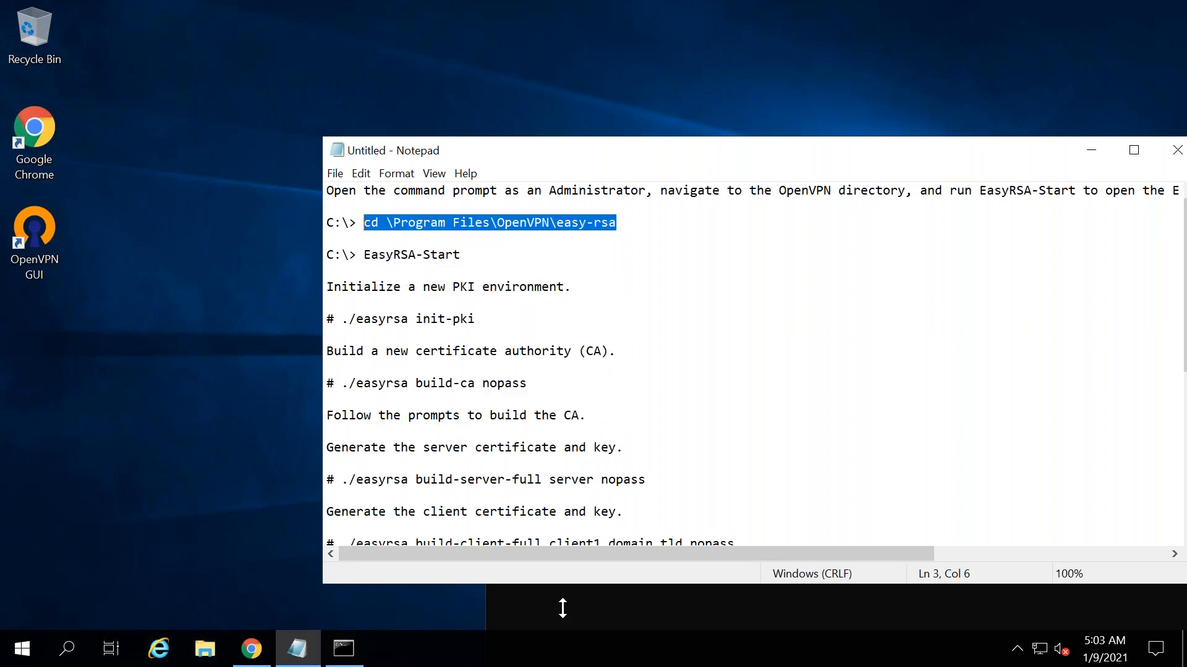
{"action": "left_click", "coordinate": [562, 602]}
{"action": "right_click", "coordinate": [644, 487]}
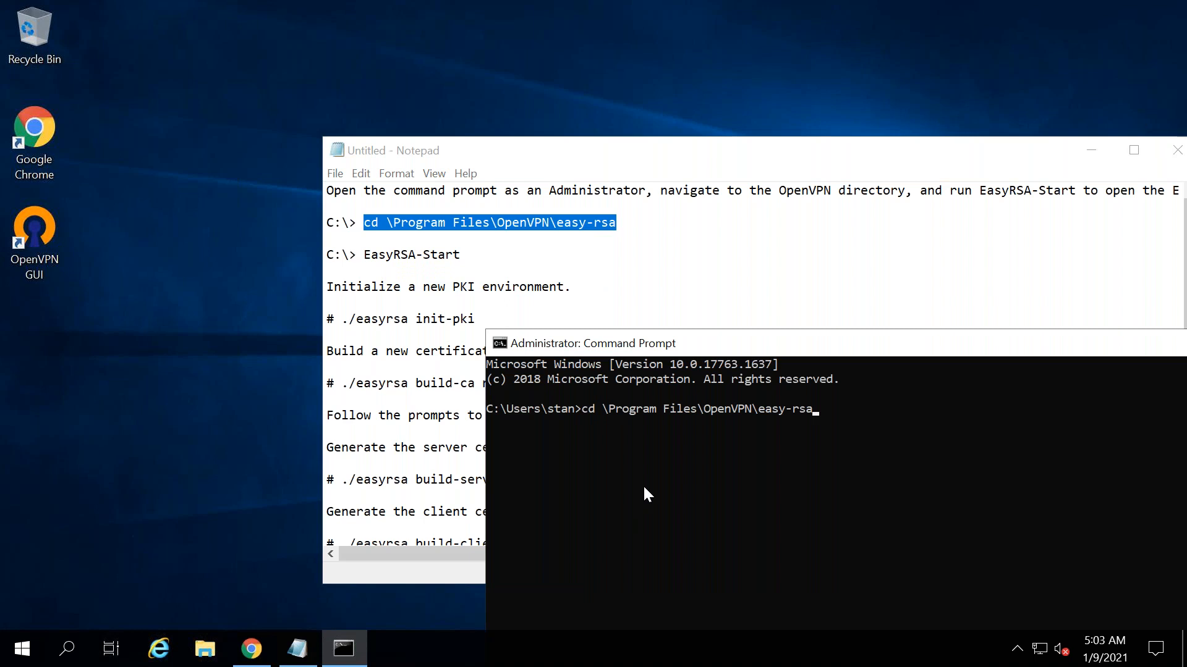
{"action": "key", "text": "Return"}
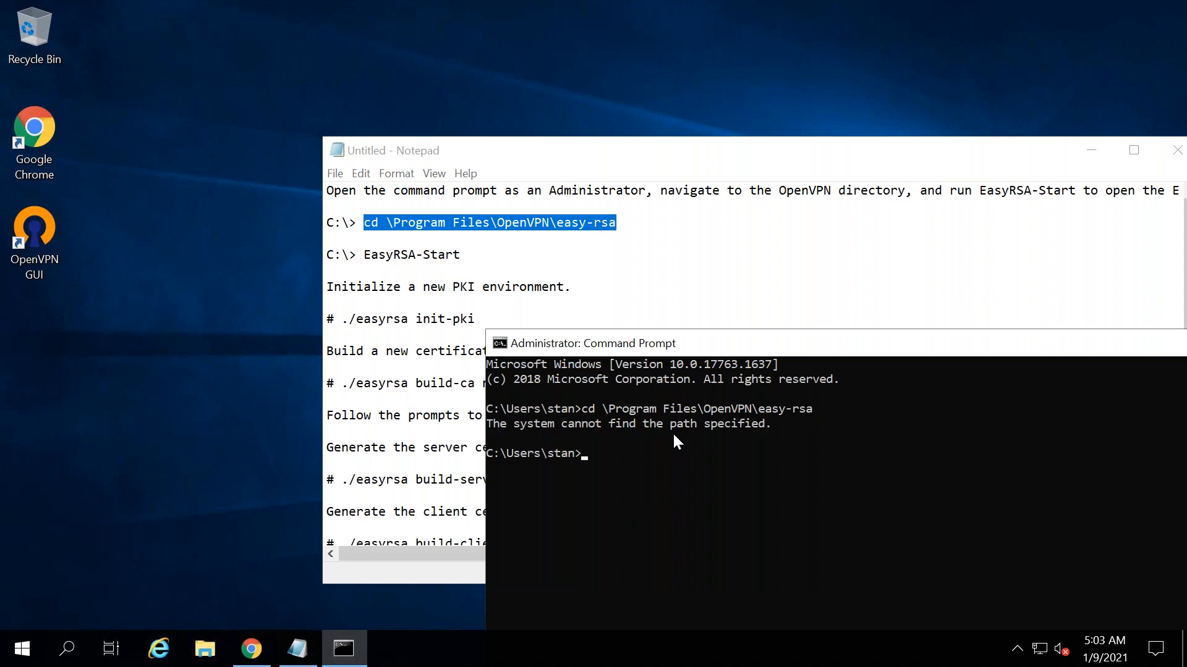
- Change to the root of drive C with cd \
{"action": "right_click", "coordinate": [722, 449]}
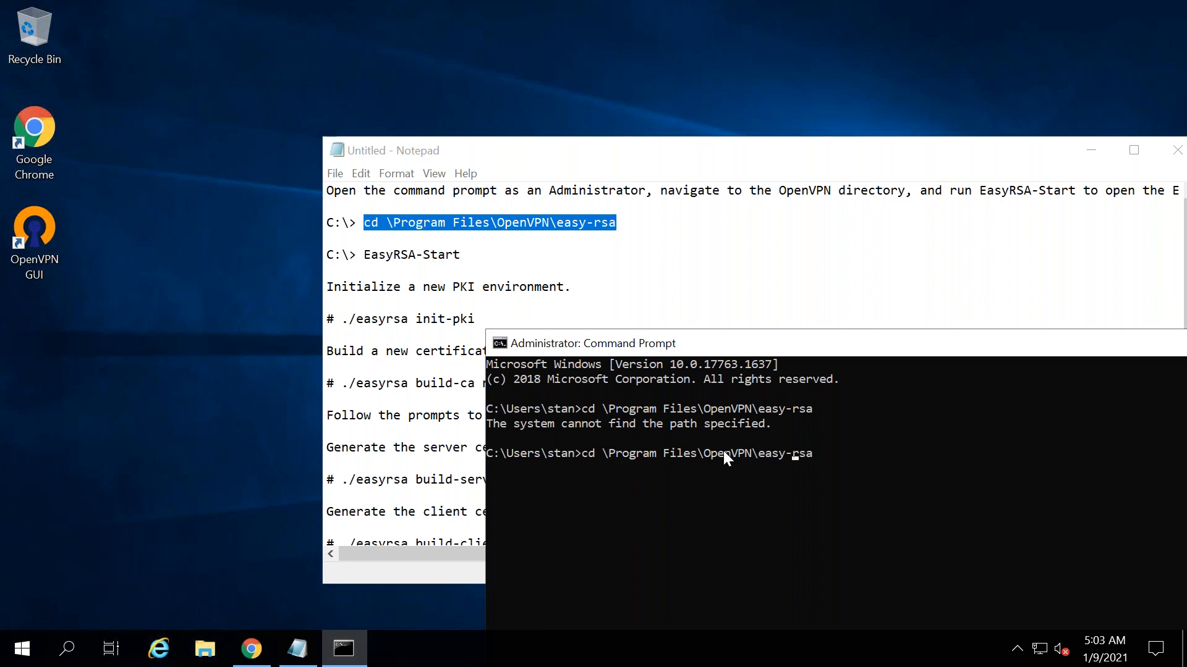
{"action": "key", "text": "Left"}
{"action": "key", "text": "Left"}
{"action": "key", "text": "Left"}
{"action": "key", "text": "Left"}
{"action": "key", "text": "Left"}
{"action": "key", "text": "Left"}
{"action": "key", "text": "Left"}
{"action": "key", "text": "Left"}
{"action": "key", "text": "Left"}
{"action": "key", "text": "Left"}
{"action": "key", "text": "Left"}
{"action": "key", "text": "Left"}
{"action": "key", "text": "Left"}
{"action": "key", "text": "Left"}
{"action": "key", "text": "Left"}
{"action": "key", "text": "Left"}
{"action": "key", "text": "Left"}
{"action": "key", "text": "Left"}
{"action": "key", "text": "Left"}
{"action": "key", "text": "Left"}
{"action": "key", "text": "BackSpace"}
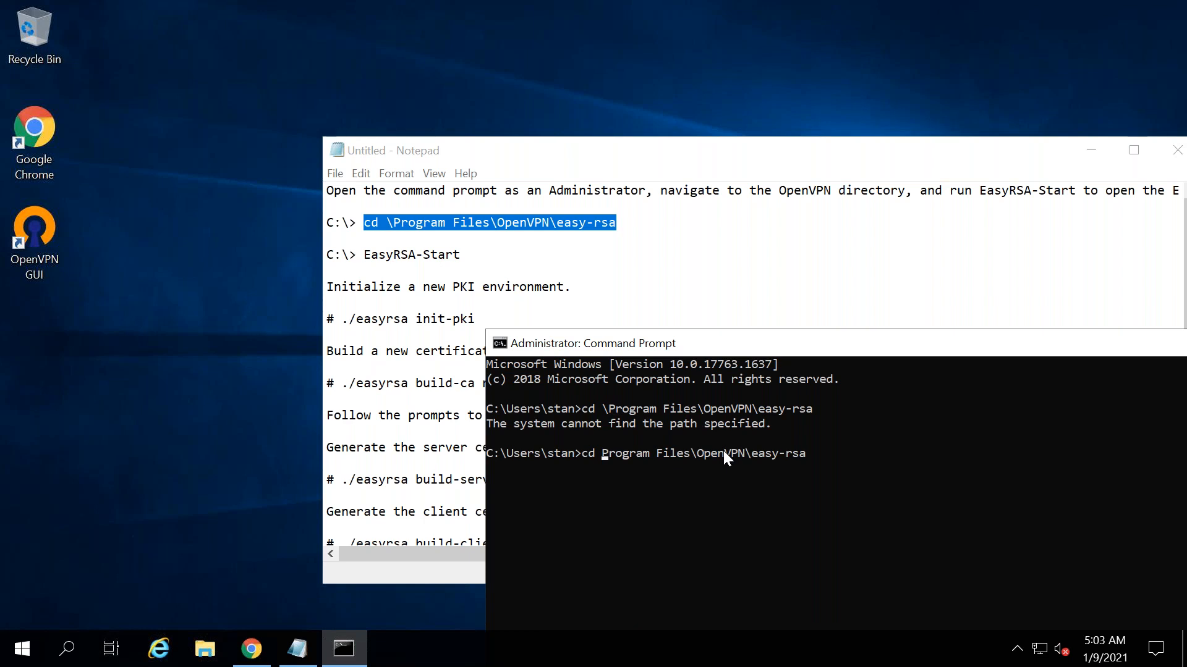
{"action": "key", "text": "BackSpace"}
{"action": "key", "text": "BackSpace"}
{"action": "key", "text": "Left"}
{"action": "key", "text": "Delete"}
{"action": "key", "text": "Delete"}
{"action": "key", "text": "Delete"}
{"action": "key", "text": "Delete"}
{"action": "key", "text": "Delete"}
{"action": "key", "text": "Delete"}
{"action": "key", "text": "Delete"}
{"action": "key", "text": "Delete"}
{"action": "key", "text": "Delete"}
{"action": "key", "text": "Delete"}
{"action": "key", "text": "Delete"}
{"action": "key", "text": "Delete"}
{"action": "key", "text": "Delete"}
{"action": "key", "text": "Delete"}
{"action": "key", "text": "Delete"}
{"action": "key", "text": "Delete"}
{"action": "key", "text": "Delete"}
{"action": "key", "text": "Delete"}
{"action": "key", "text": "Delete"}
{"action": "key", "text": "Delete"}
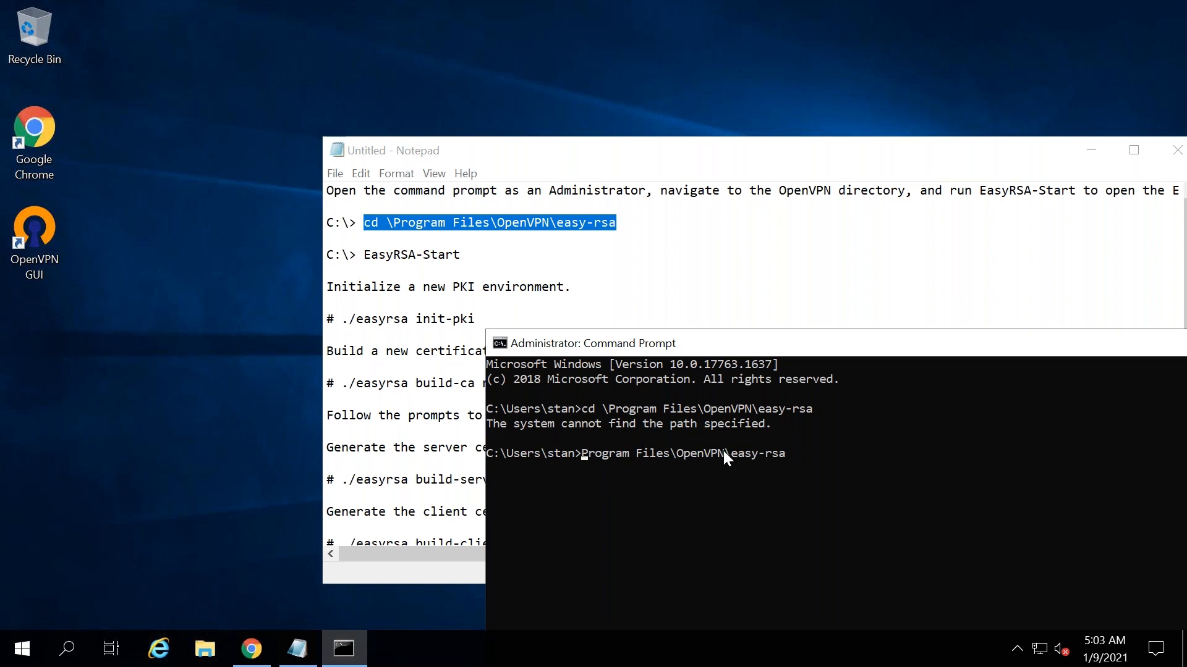
{"action": "key", "text": "Delete"}
{"action": "key", "text": "Delete"}
{"action": "key", "text": "Delete"}
{"action": "key", "text": "Delete"}
{"action": "key", "text": "Delete"}
{"action": "type", "text": "cd "}
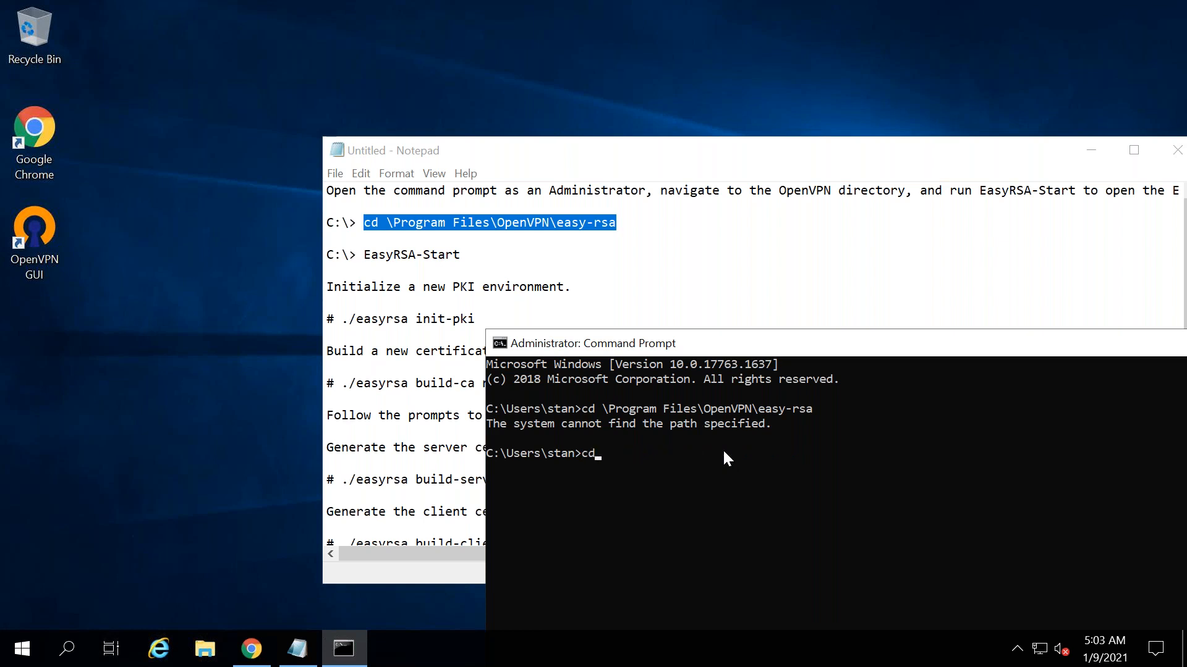
{"action": "type", "text": "\\"}
{"action": "key", "text": "Return"}
- Retry the easy-rsa cd command from C:\, which reports the path is not found
{"action": "key", "text": "Up"}
{"action": "key", "text": "Up"}
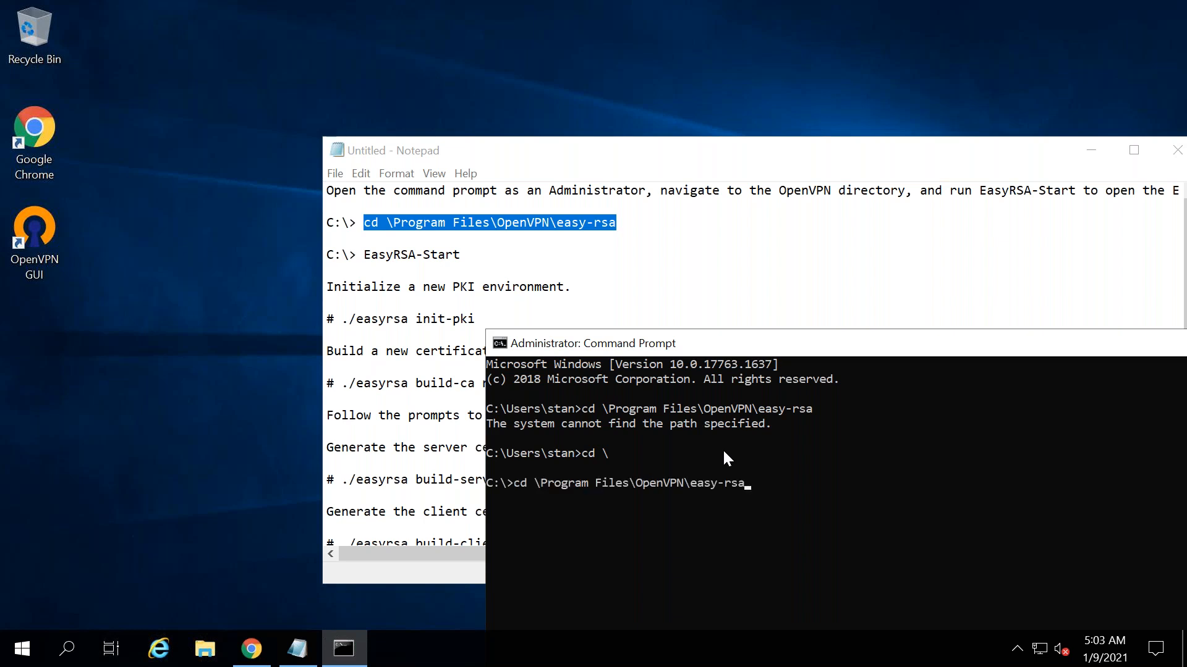
{"action": "key", "text": "Return"}
{"action": "key", "text": "Up"}
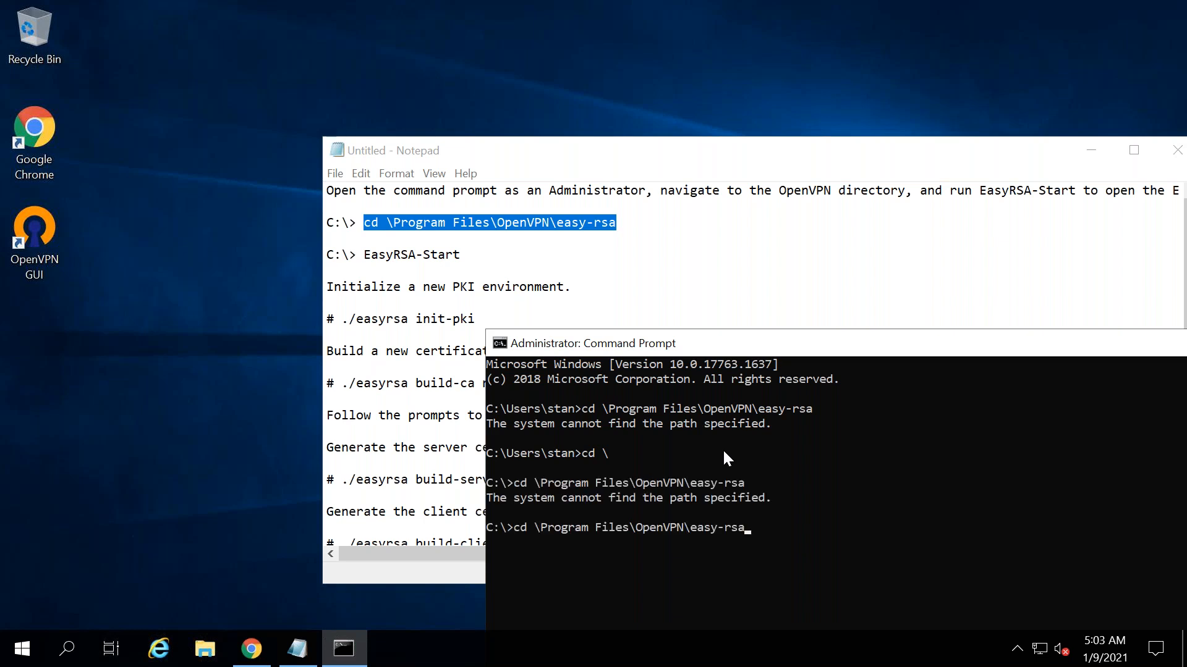
{"action": "key", "text": "ctrl+Left"}
{"action": "key", "text": "ctrl+Left"}
{"action": "key", "text": "ctrl+Left"}
{"action": "key", "text": "Left"}
{"action": "key", "text": "Left"}
{"action": "key", "text": "Left"}
{"action": "key", "text": "Left"}
{"action": "key", "text": "Left"}
{"action": "key", "text": "Left"}
{"action": "key", "text": "Left"}
{"action": "key", "text": "Left"}
{"action": "key", "text": "BackSpace"}
{"action": "key", "text": "Return"}
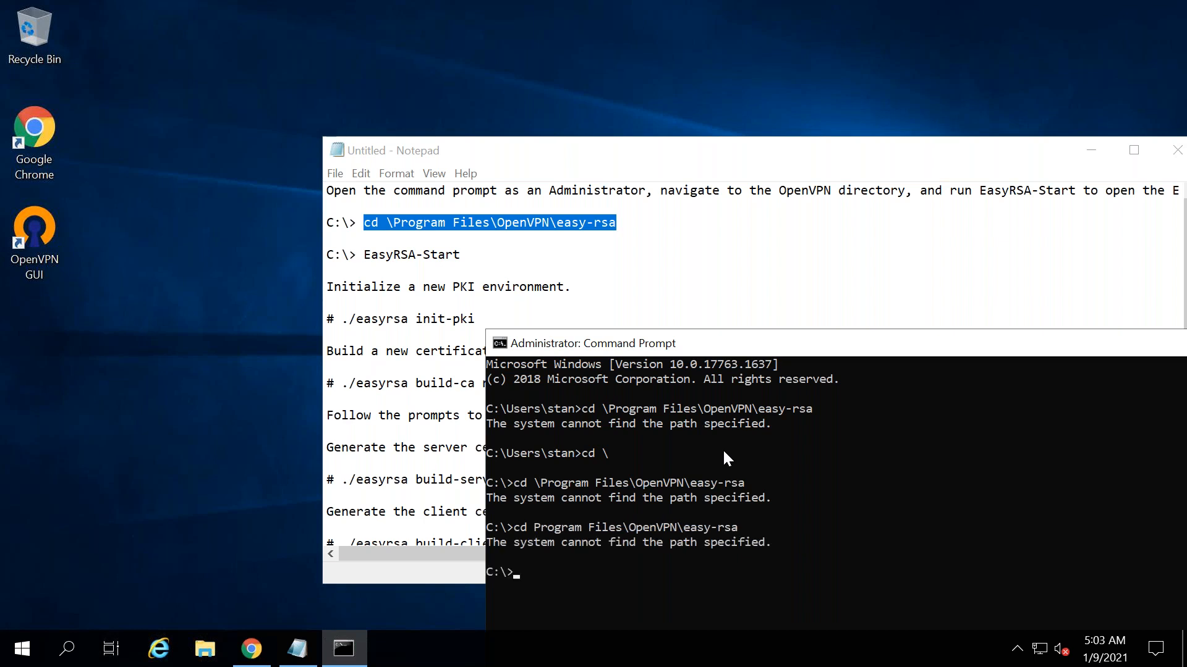
- Open File Explorer showing This PC and its drives
{"action": "left_click", "coordinate": [268, 399]}
{"action": "key", "text": "super+e"}
{"action": "left_click", "coordinate": [292, 269]}
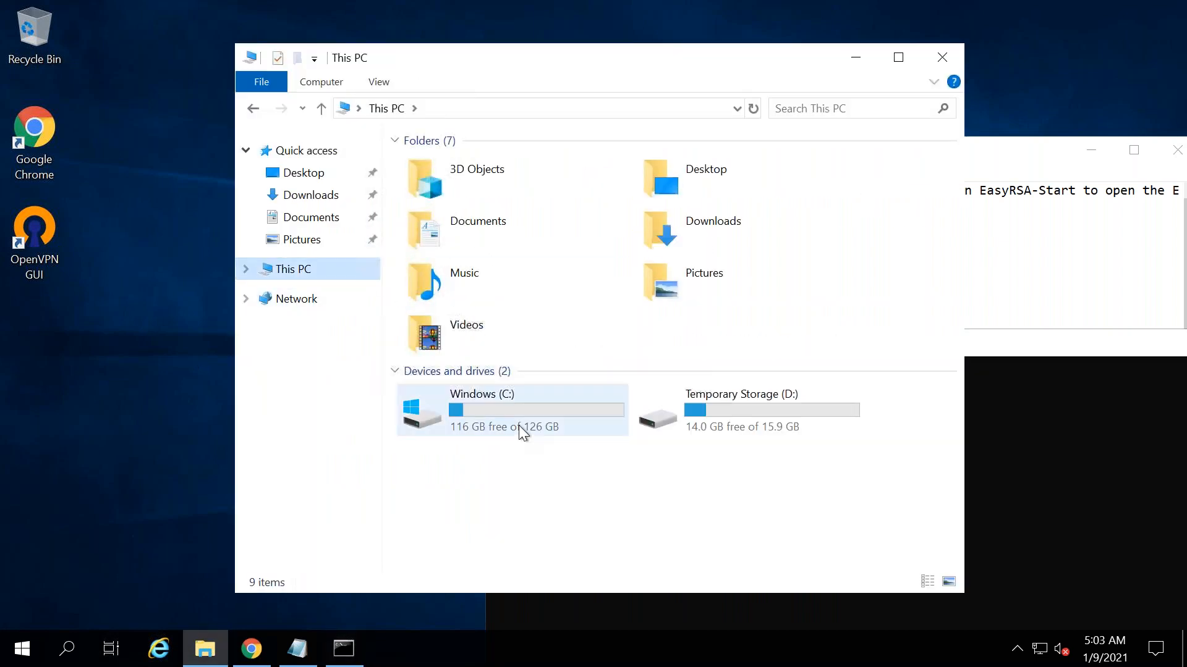
- Browse to C:\Program Files\OpenVPN, backing out of Program Files (x86) on the way
{"action": "double_click", "coordinate": [518, 426]}
{"action": "double_click", "coordinate": [485, 228]}
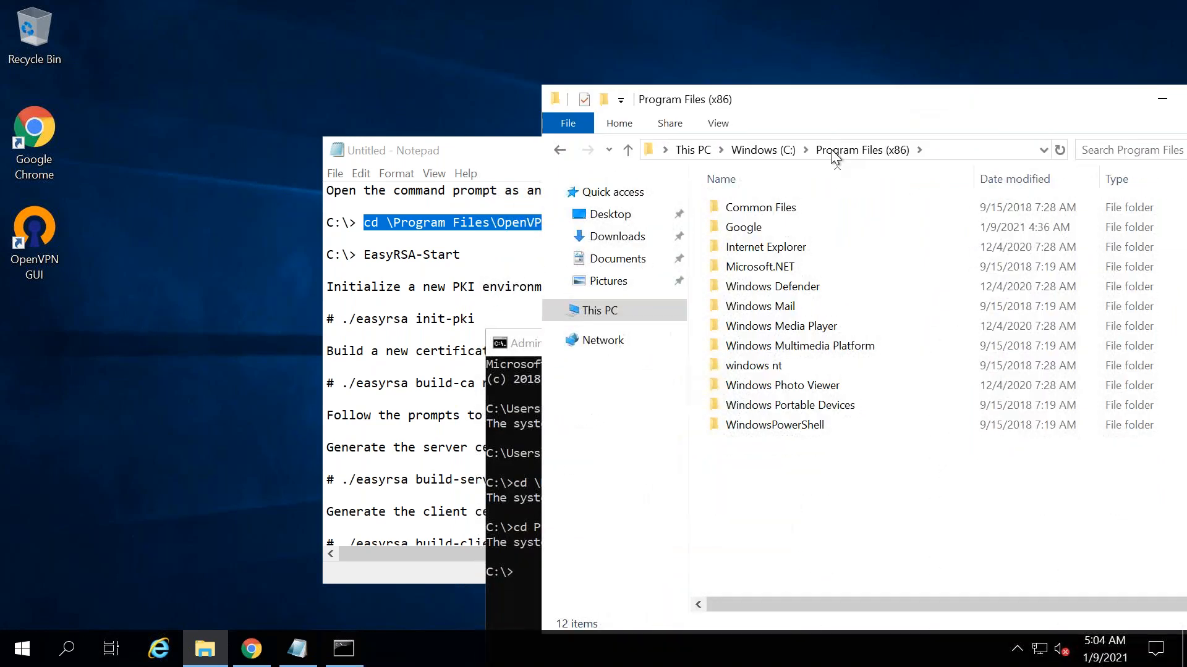
{"action": "left_click", "coordinate": [762, 149]}
{"action": "double_click", "coordinate": [771, 247]}
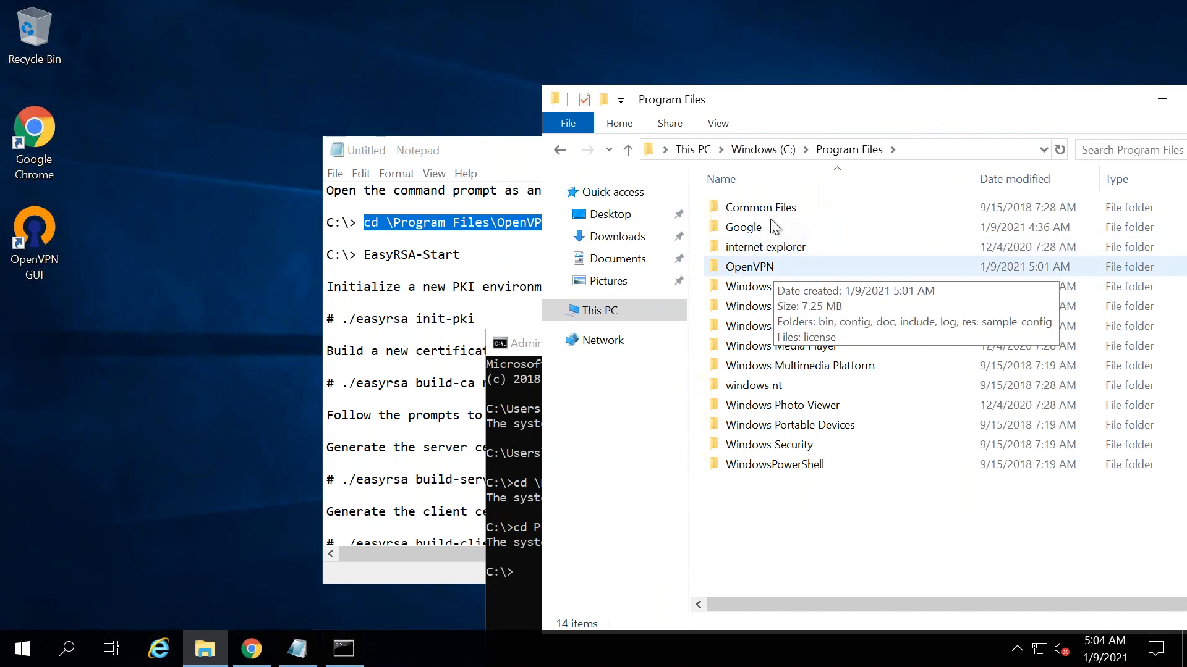
{"action": "double_click", "coordinate": [755, 267]}
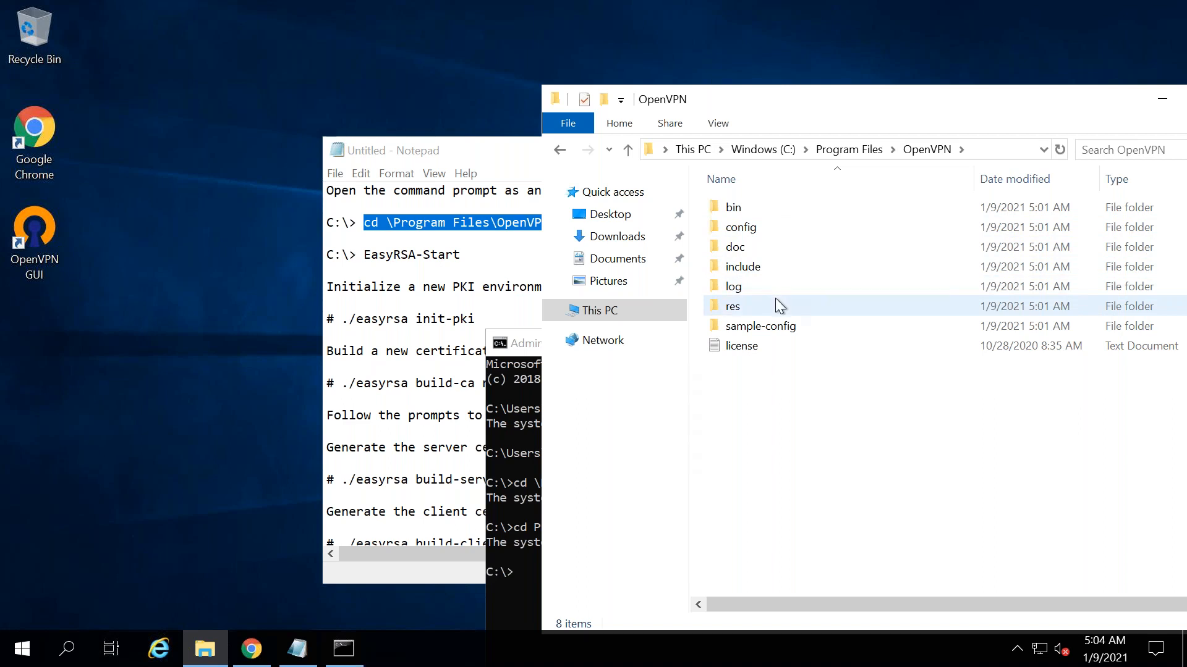
- Position the OpenVPN folder window over the Command Prompt console
{"action": "left_click_drag", "start_coordinate": [770, 93], "coordinate": [879, 277]}
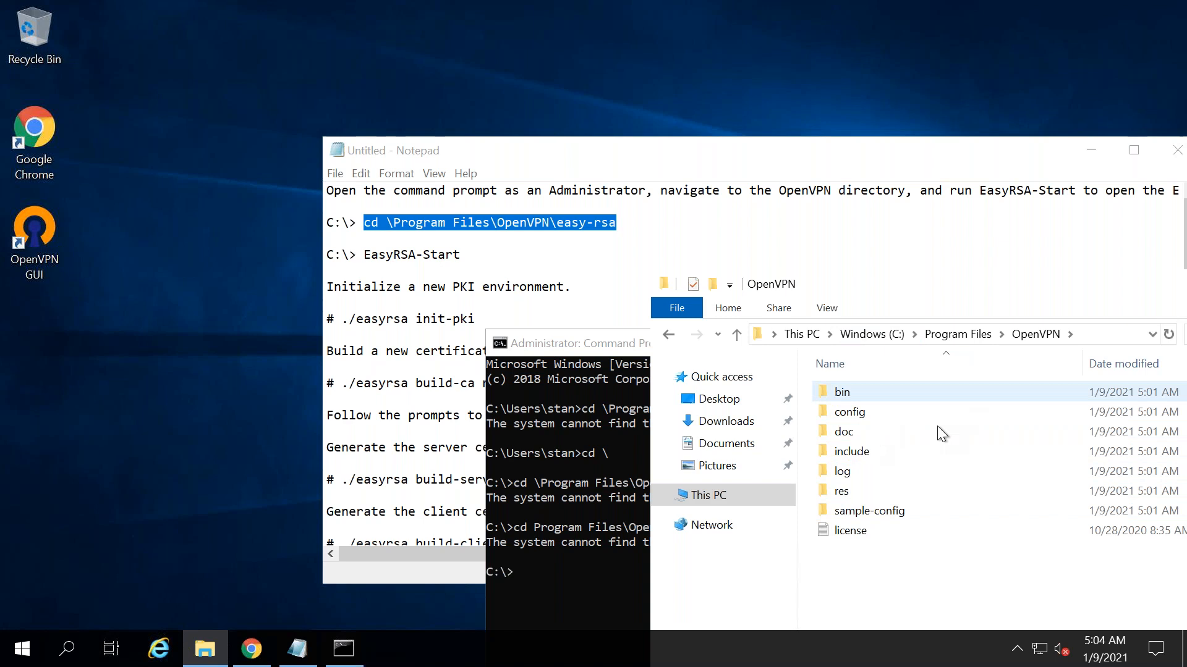
{"action": "left_click", "coordinate": [647, 518]}
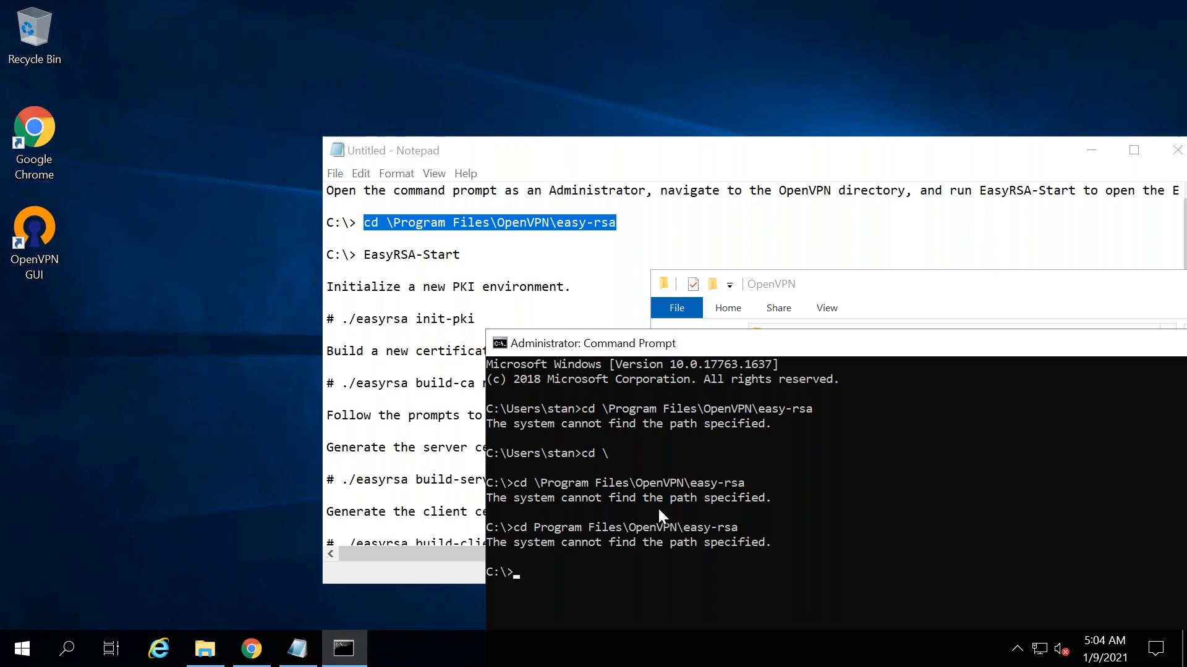
{"action": "left_click", "coordinate": [944, 292]}
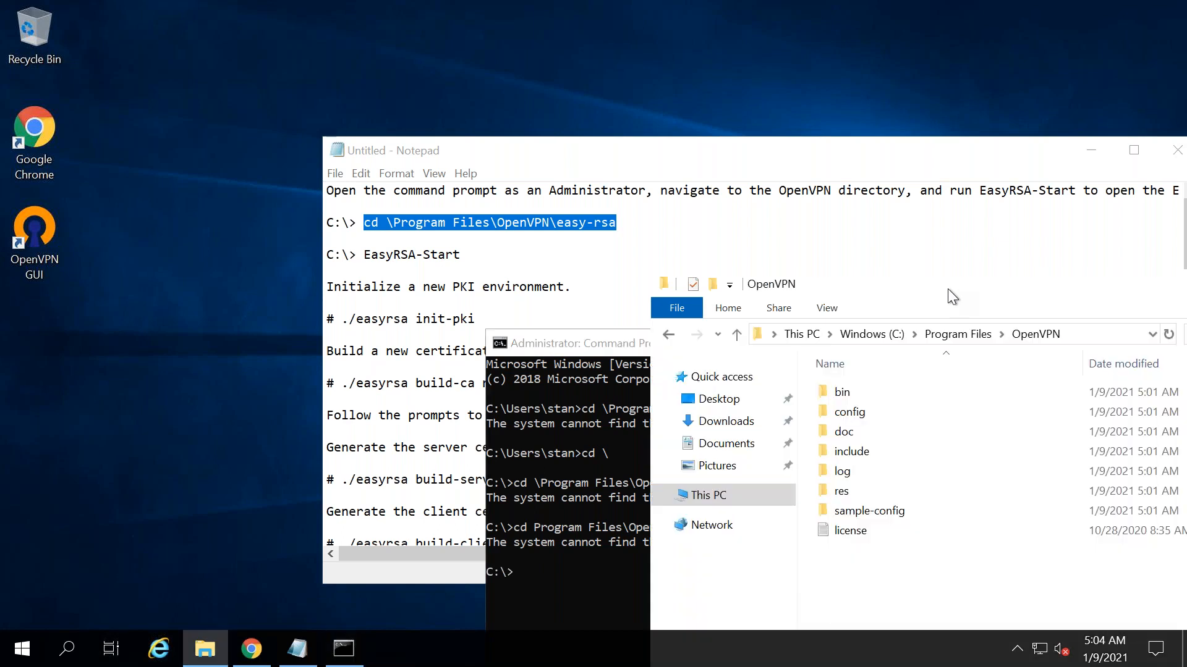
{"action": "left_click_drag", "start_coordinate": [943, 292], "coordinate": [768, 196]}
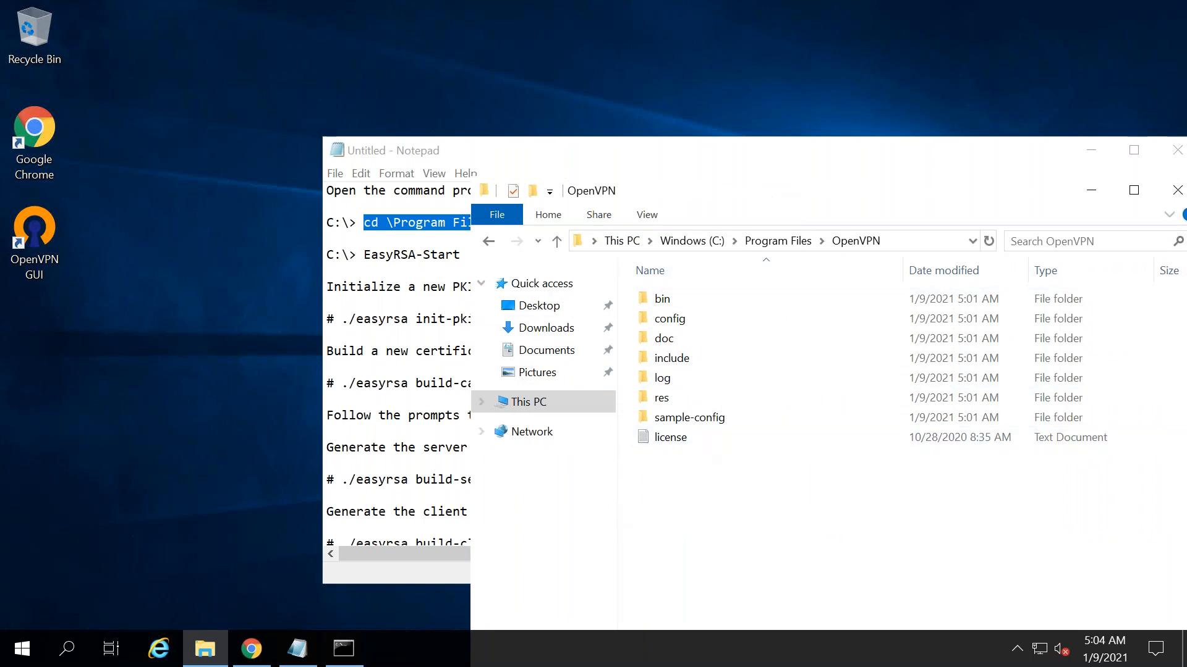
- Enlarge the Notepad notes, shift them left, and select the EasyRSA-Start command
{"action": "left_click", "coordinate": [370, 303]}
{"action": "left_click_drag", "start_coordinate": [691, 110], "coordinate": [691, 100]}
{"action": "left_click_drag", "start_coordinate": [565, 130], "coordinate": [483, 130]}
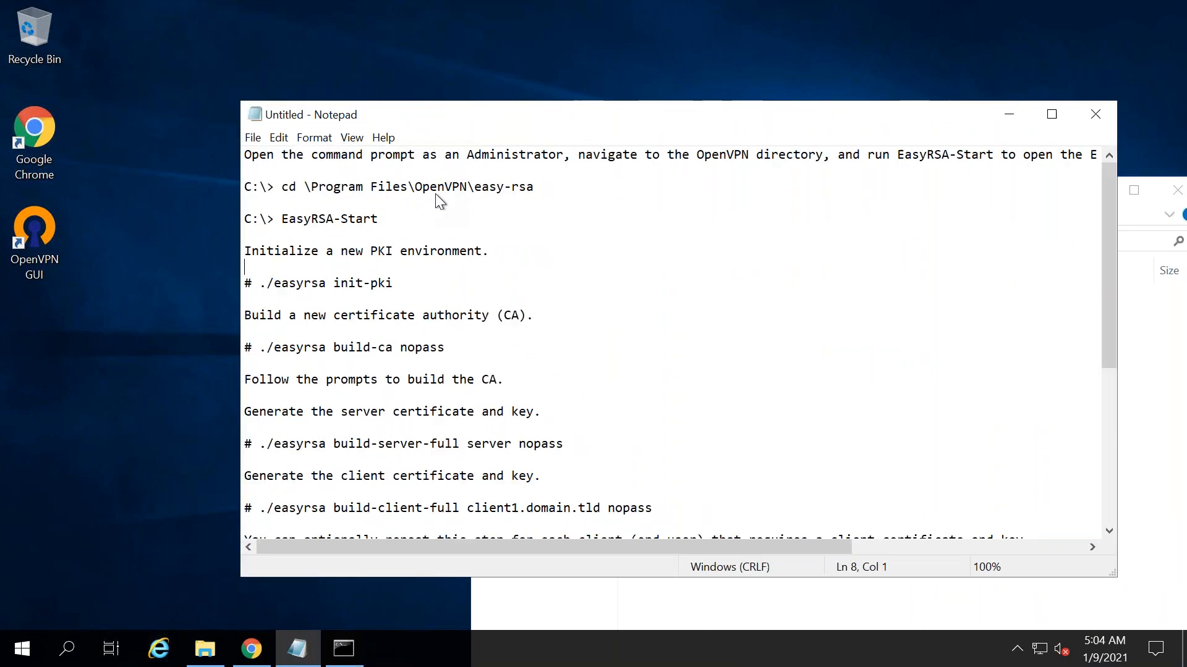
{"action": "left_click_drag", "start_coordinate": [352, 214], "coordinate": [256, 214]}
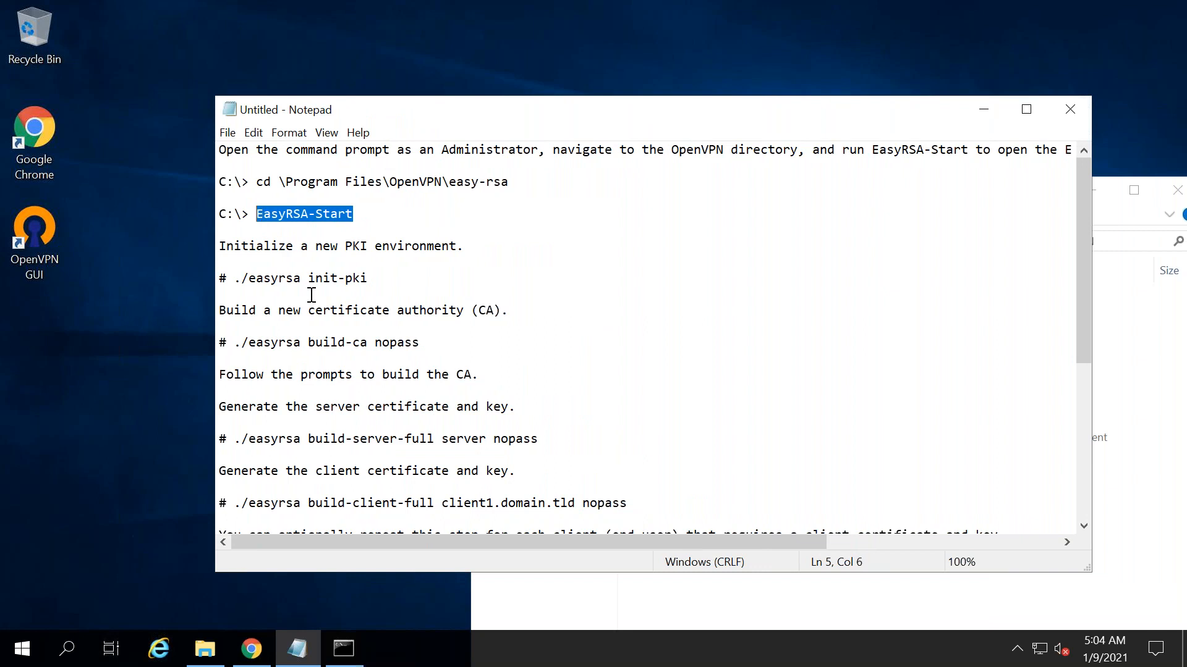
{"action": "left_click_drag", "start_coordinate": [387, 543], "coordinate": [770, 550]}
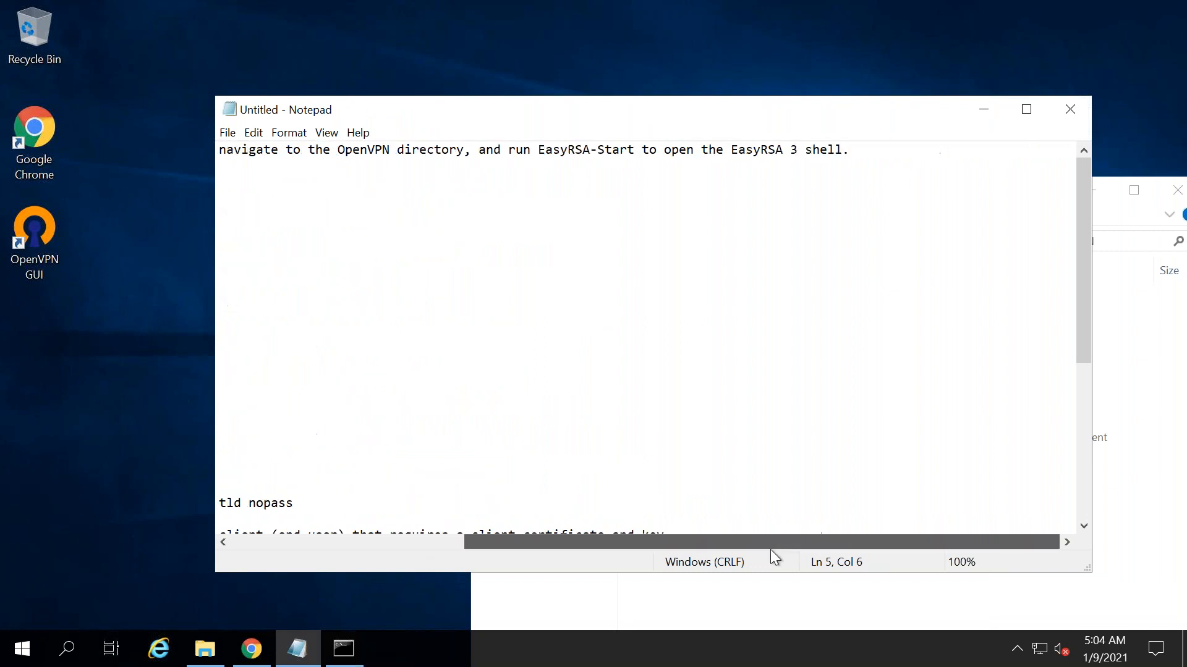
{"action": "left_click", "coordinate": [390, 542]}
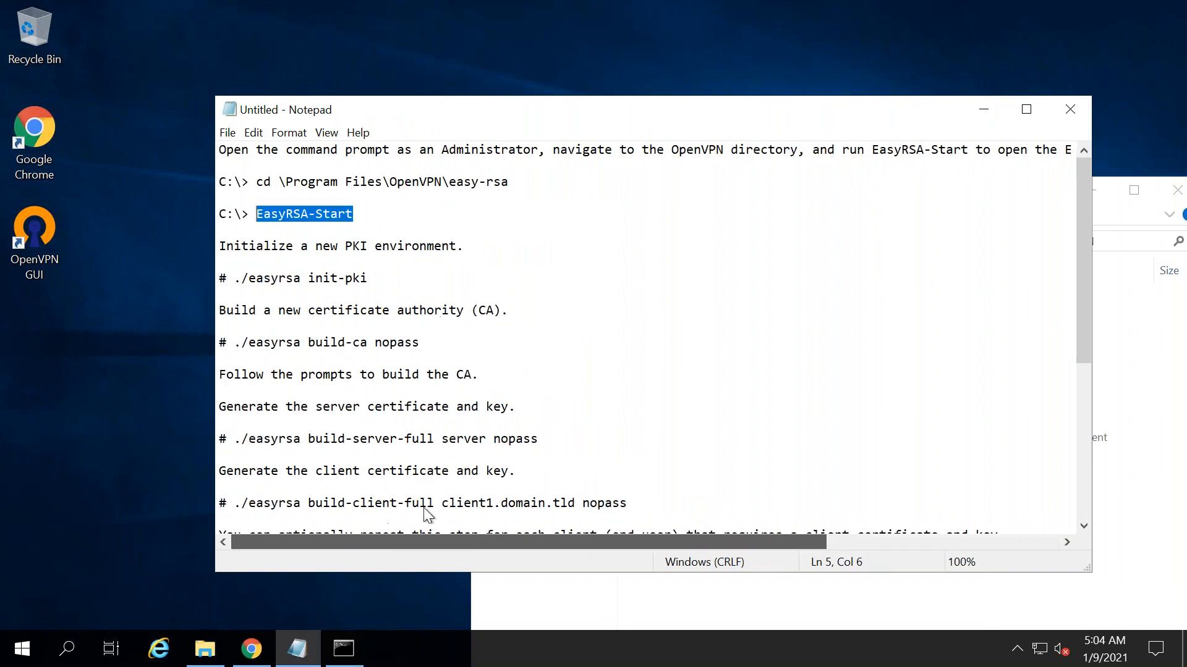
{"action": "left_click", "coordinate": [560, 609]}
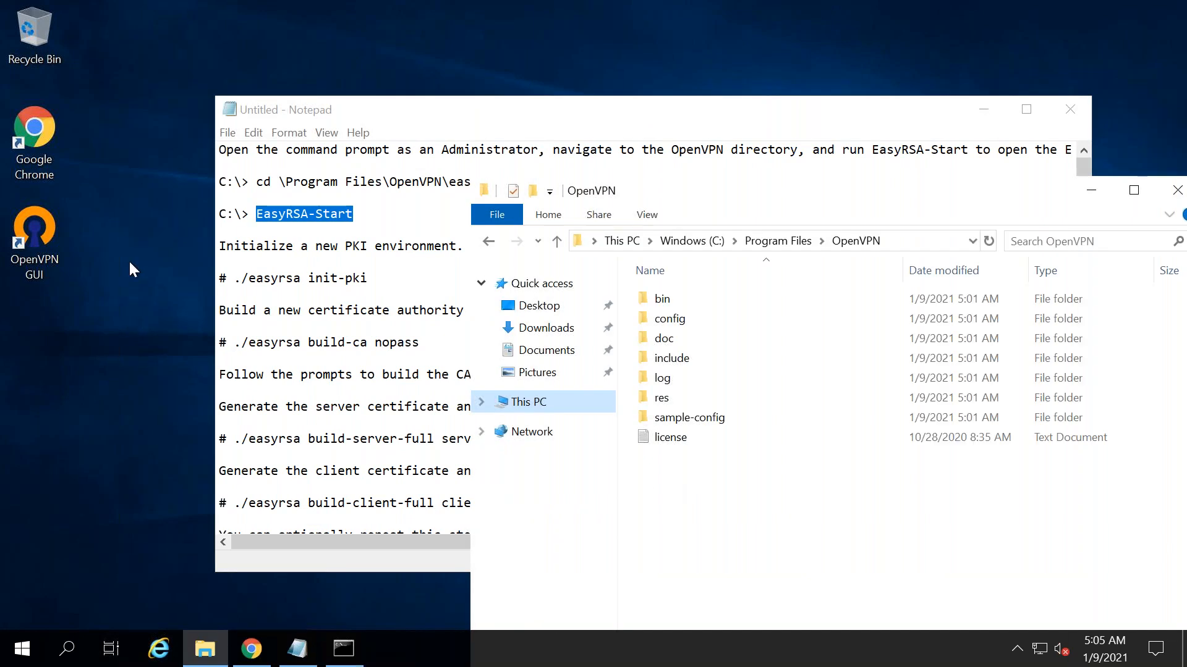
- Launch OpenVPN GUI, then inspect the OpenVPN bin and config subfolders and return to Program Files
{"action": "double_click", "coordinate": [47, 240]}
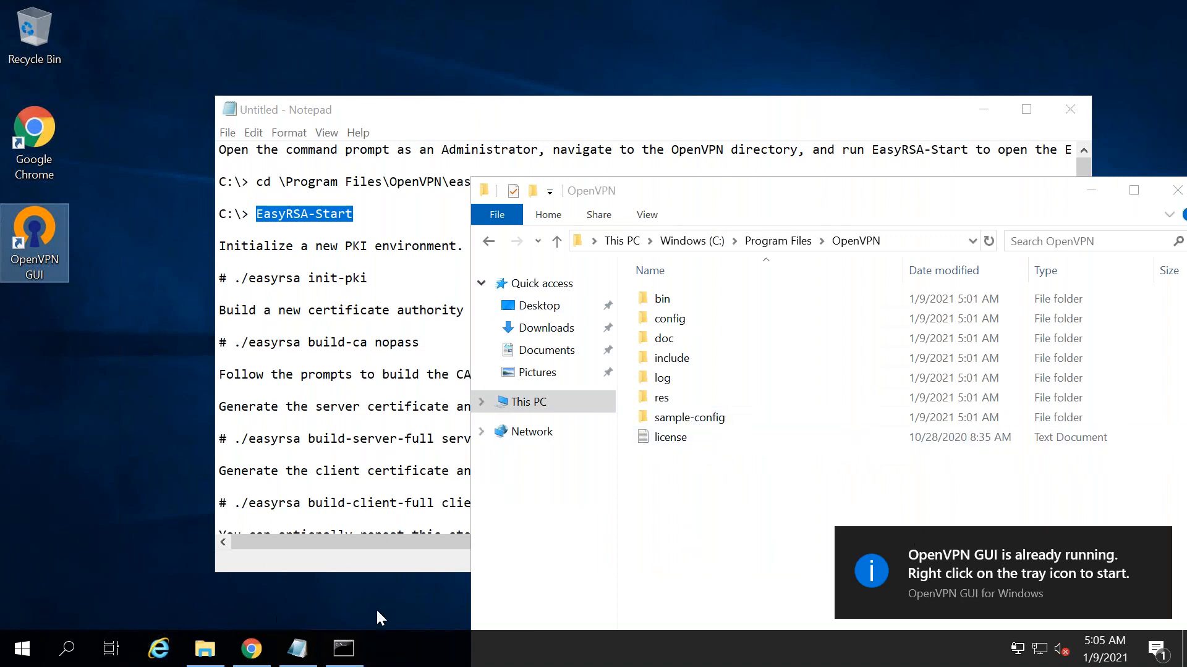
{"action": "left_click", "coordinate": [697, 487]}
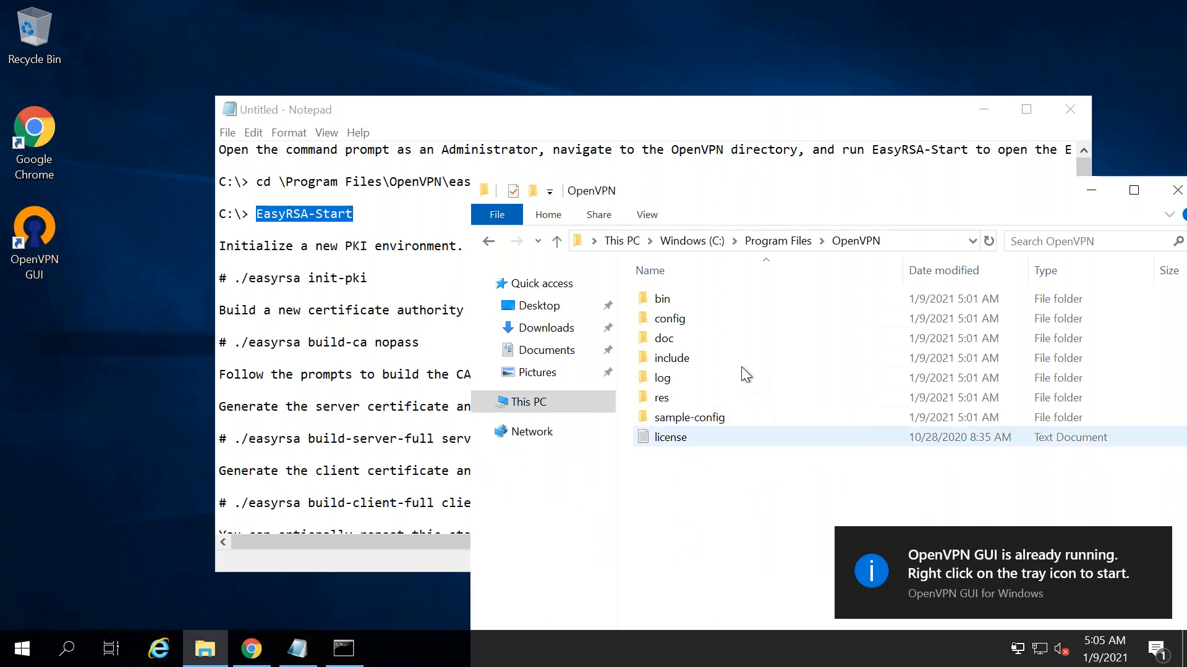
{"action": "left_click", "coordinate": [646, 215]}
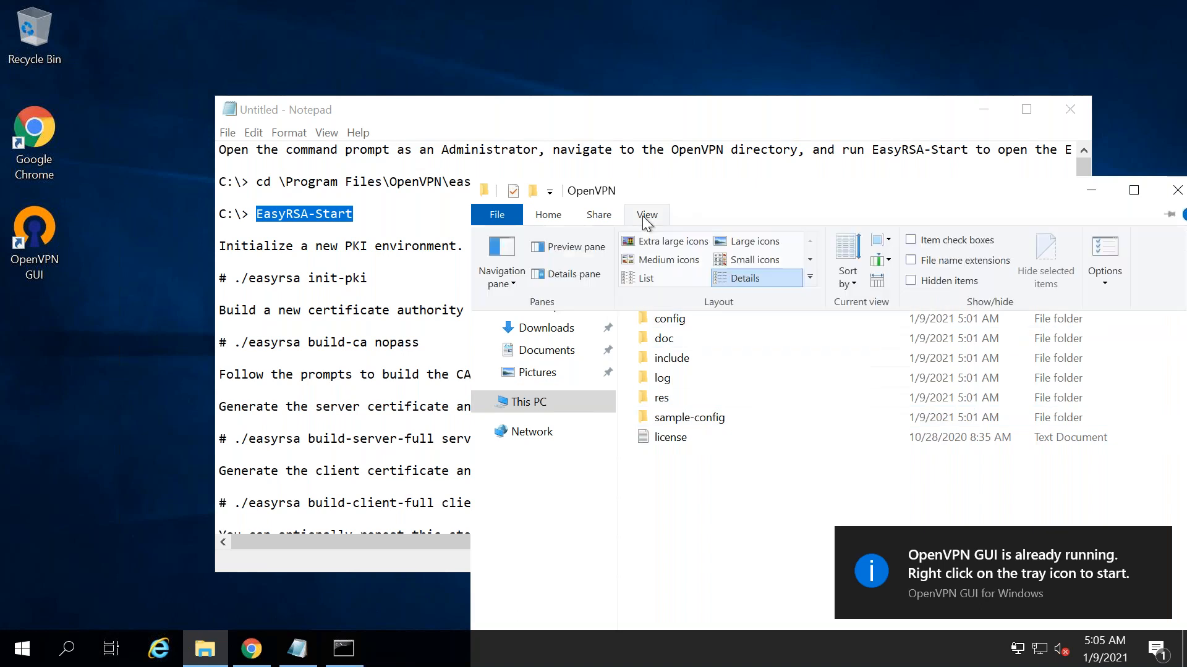
{"action": "left_click", "coordinate": [918, 281]}
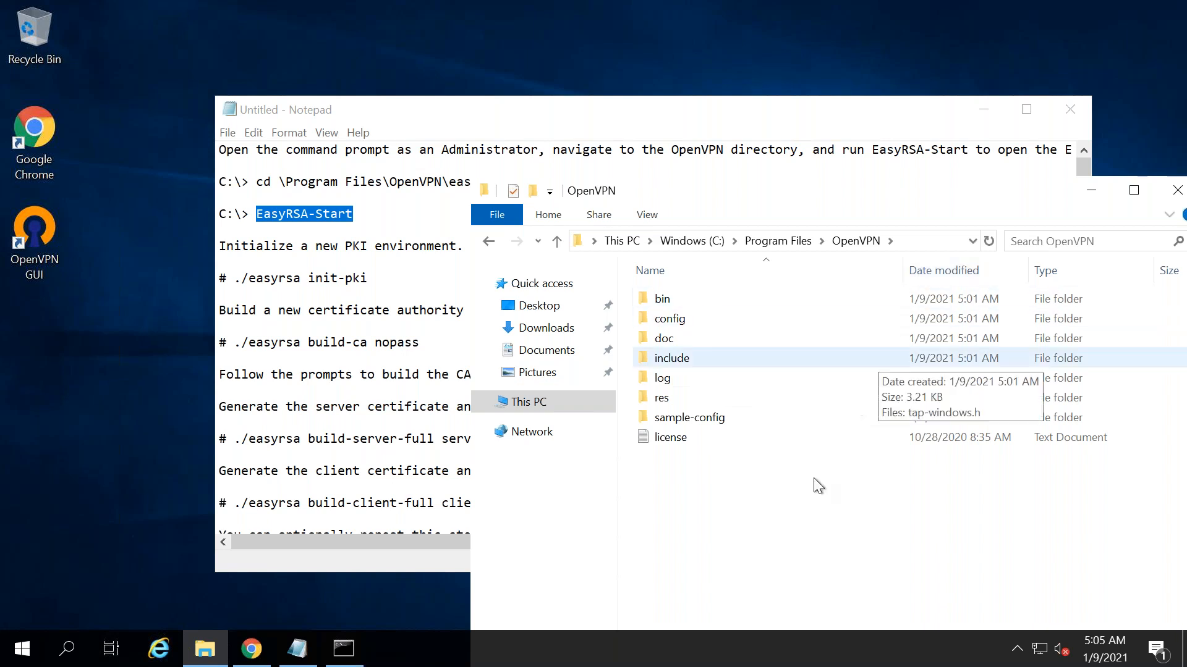
{"action": "double_click", "coordinate": [663, 299]}
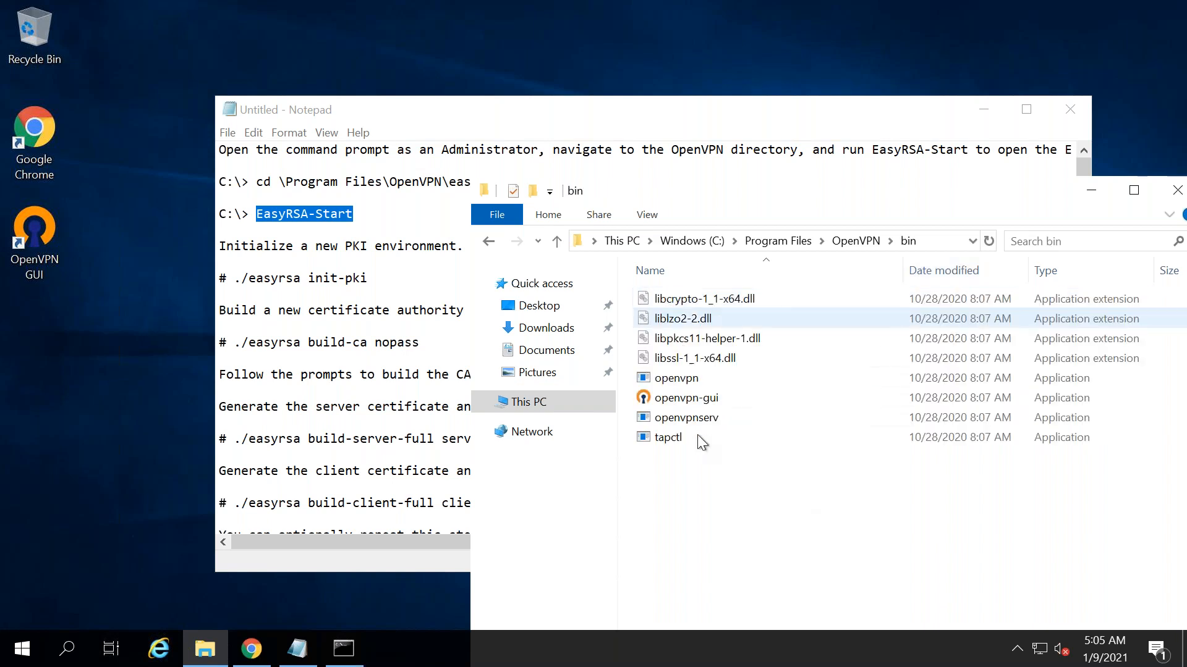
{"action": "left_click", "coordinate": [489, 244]}
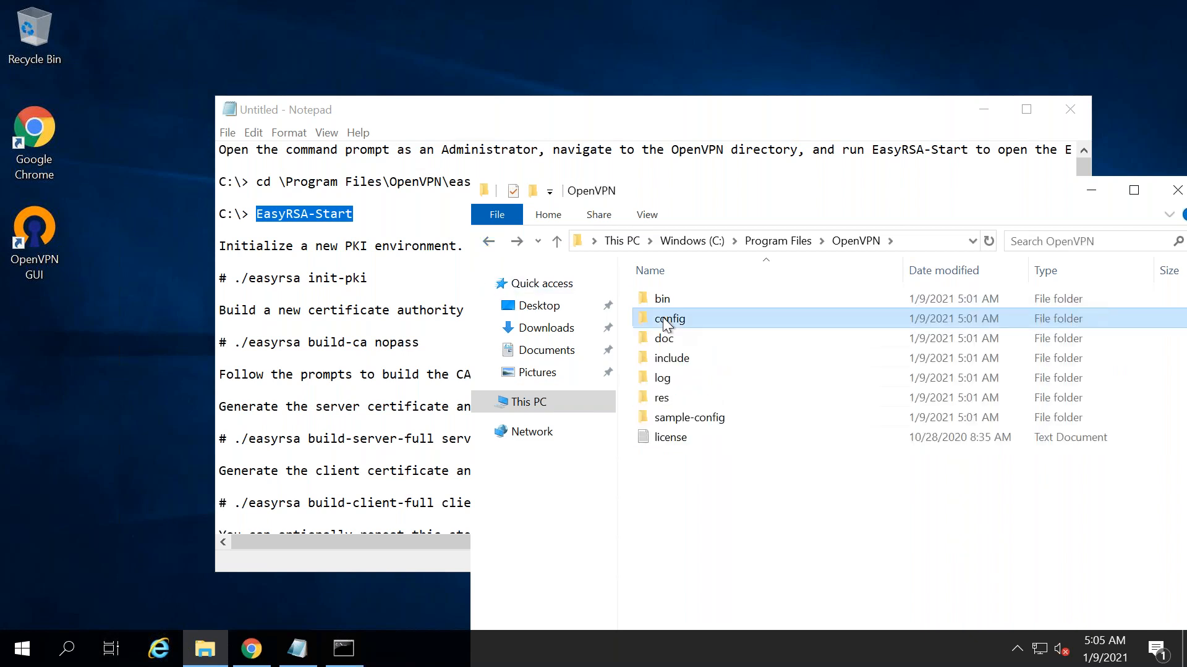
{"action": "double_click", "coordinate": [663, 317]}
{"action": "key", "text": "alt+Left"}
{"action": "key", "text": "Down"}
{"action": "key", "text": "Down"}
{"action": "key", "text": "Down"}
{"action": "key", "text": "Down"}
{"action": "key", "text": "Down"}
{"action": "key", "text": "Down"}
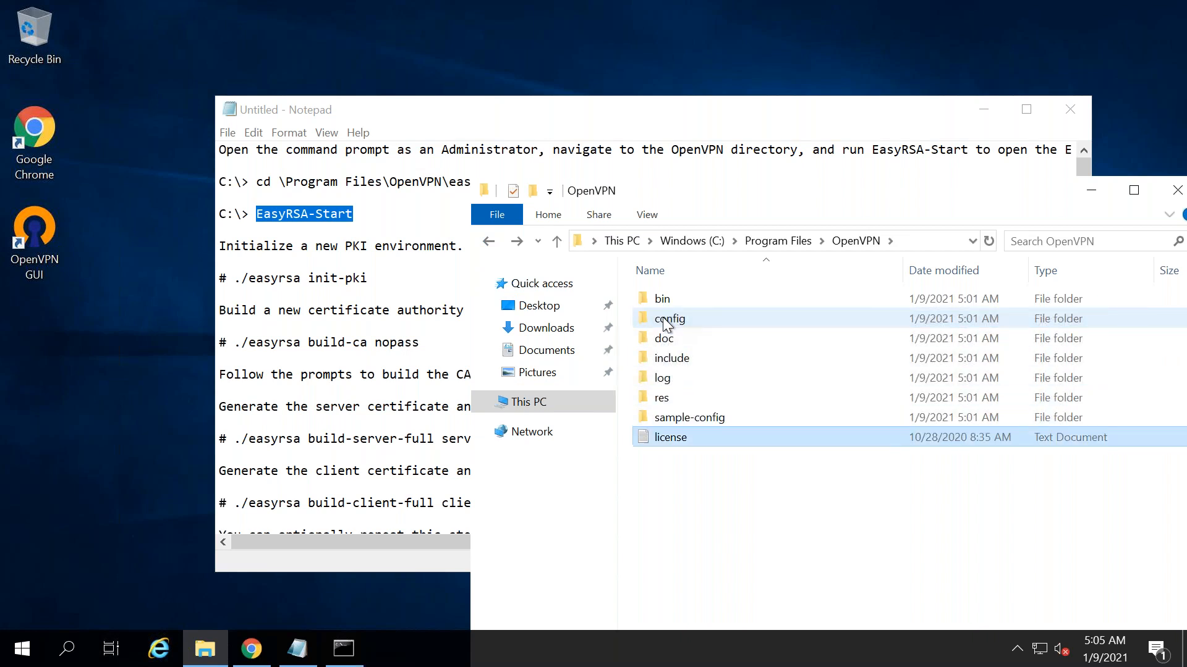
{"action": "left_click", "coordinate": [489, 243]}
- Rearrange the Command Prompt and folder windows, then reopen the OpenVPN folder
{"action": "left_click", "coordinate": [344, 649]}
{"action": "left_click_drag", "start_coordinate": [748, 337], "coordinate": [417, 178]}
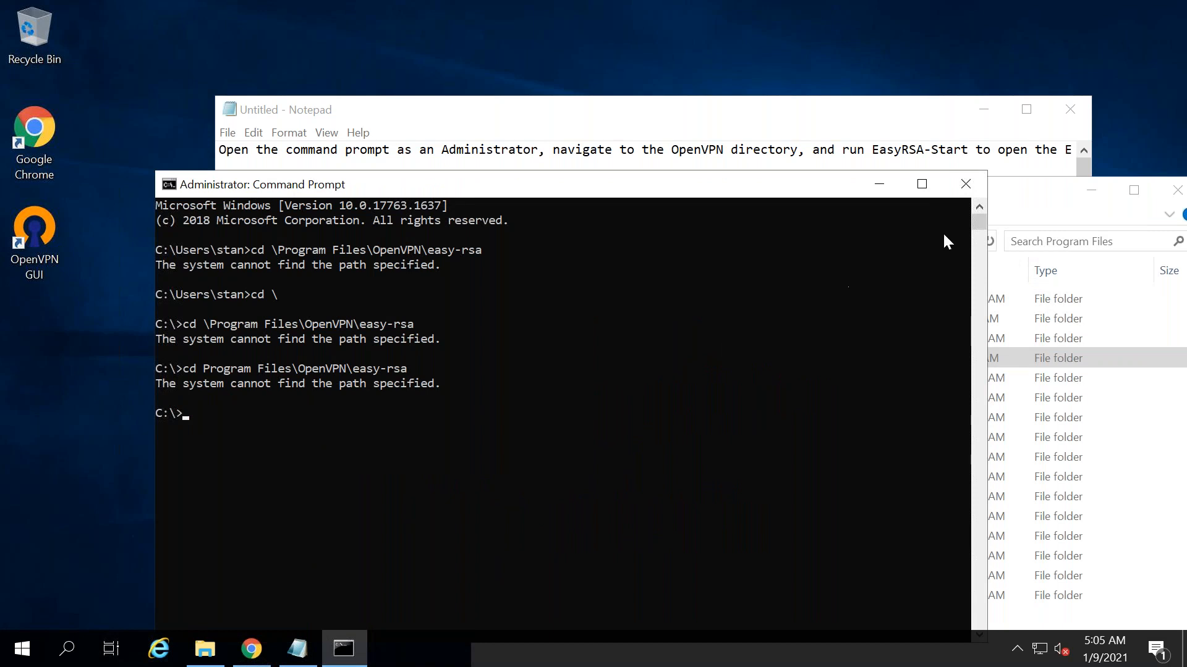
{"action": "left_click", "coordinate": [1033, 187]}
{"action": "left_click_drag", "start_coordinate": [620, 191], "coordinate": [206, 136]}
{"action": "double_click", "coordinate": [301, 302]}
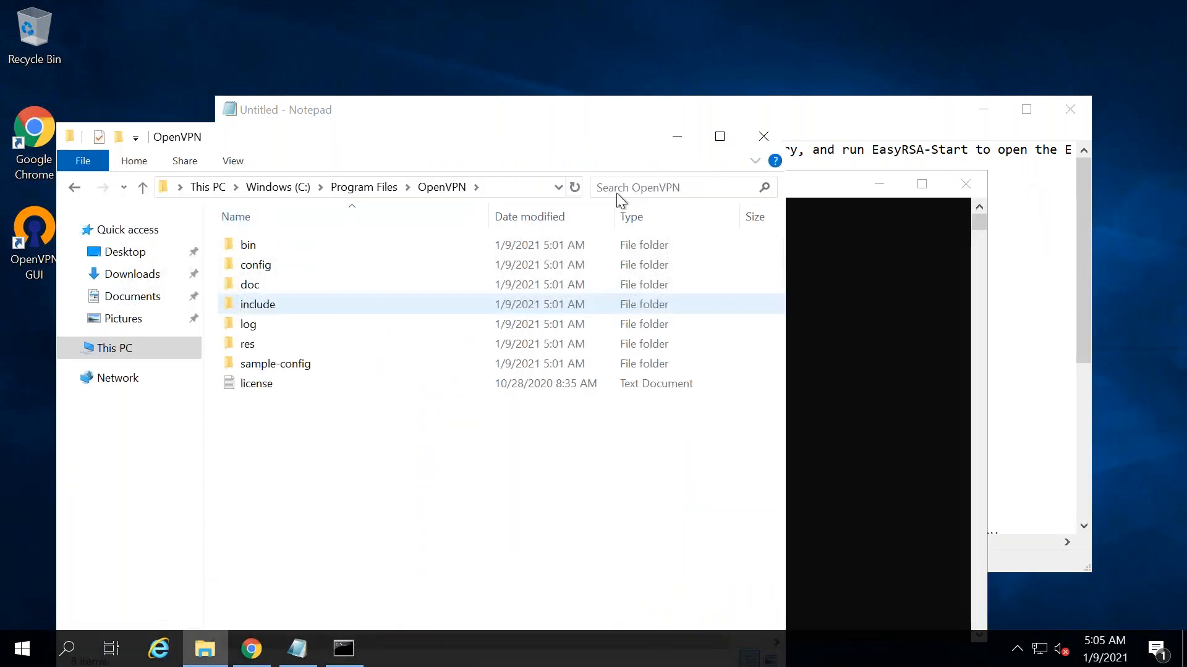
- Search the OpenVPN folder for 'easyrsa**' and then 'Easy*', finding no matches
{"action": "left_click", "coordinate": [664, 180]}
{"action": "type", "text": "easy"}
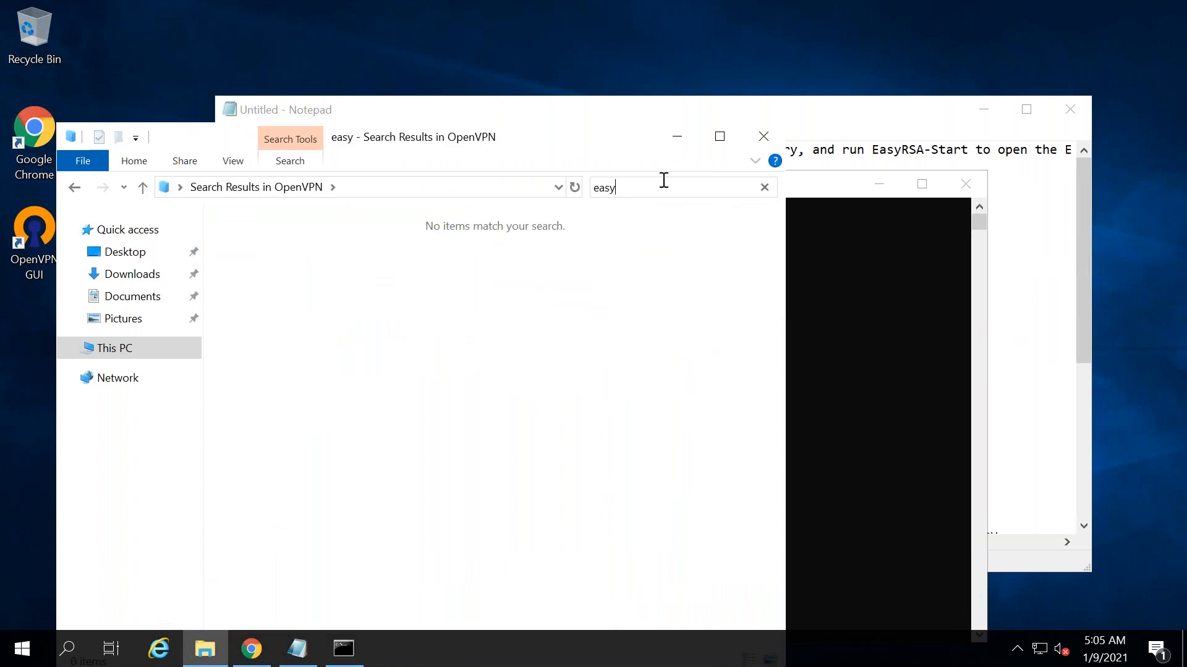
{"action": "type", "text": "rsa"}
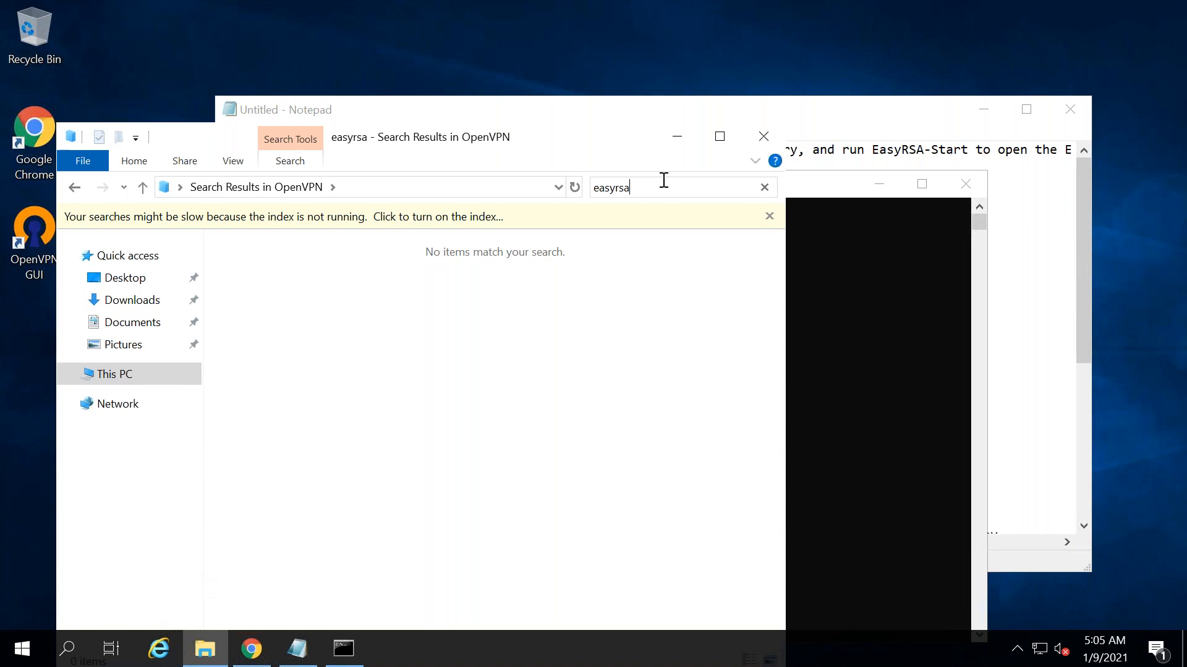
{"action": "type", "text": "*"}
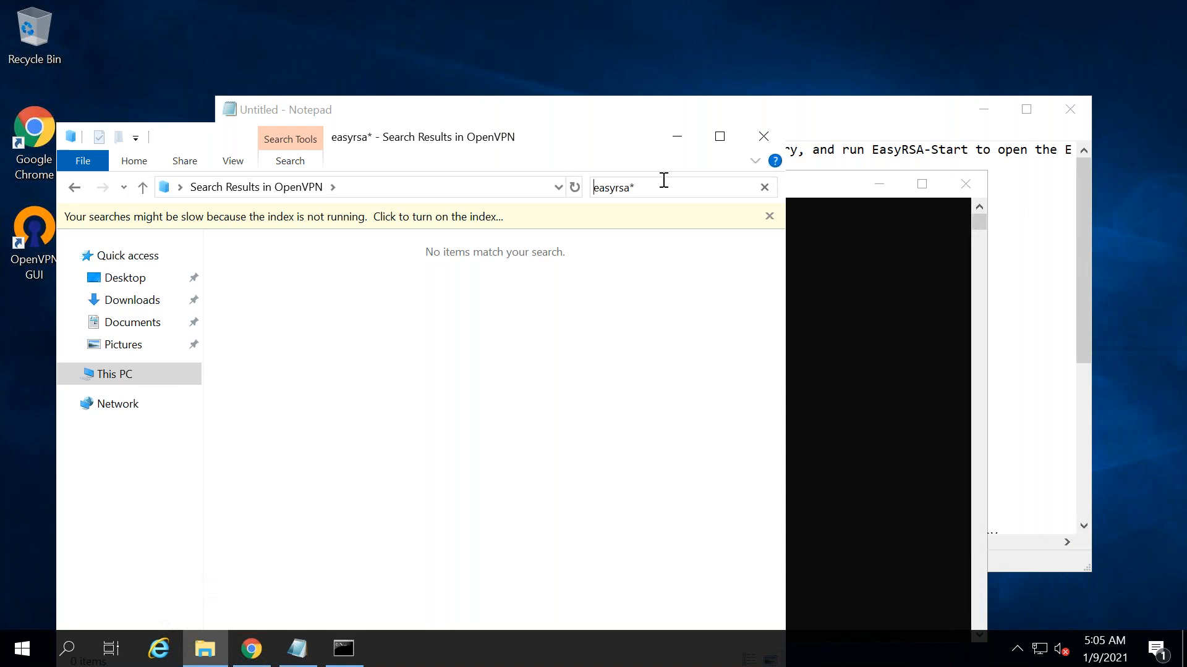
{"action": "type", "text": "*"}
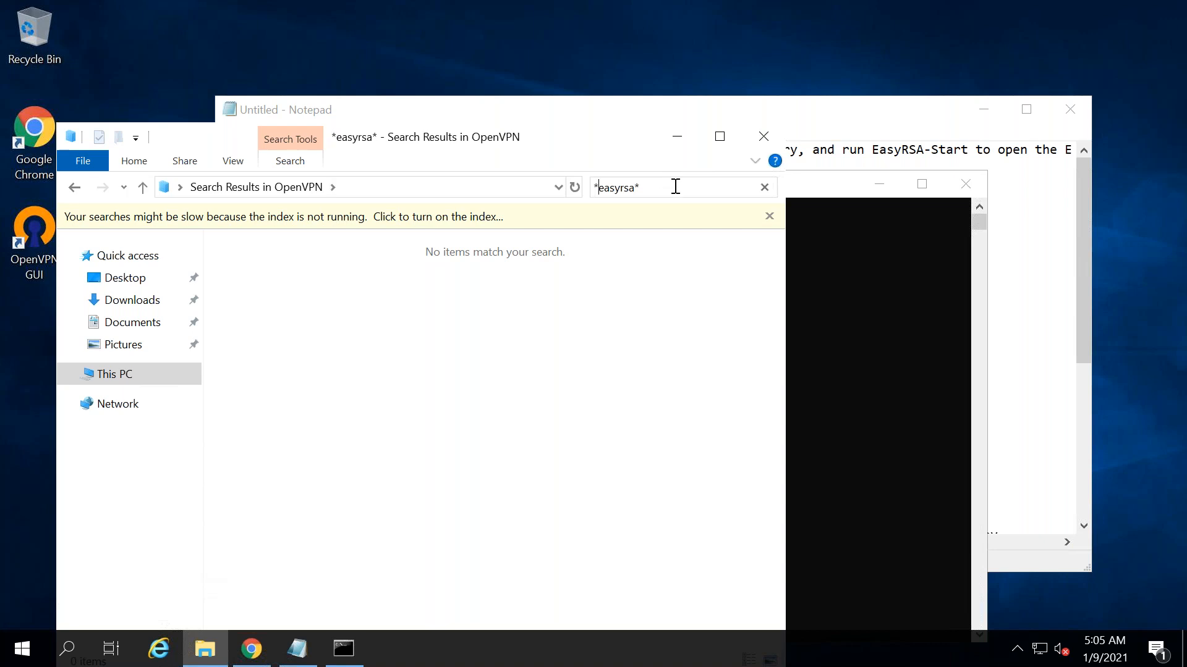
{"action": "key", "text": "ctrl+a"}
{"action": "key", "text": "BackSpace"}
{"action": "type", "text": "Easy"}
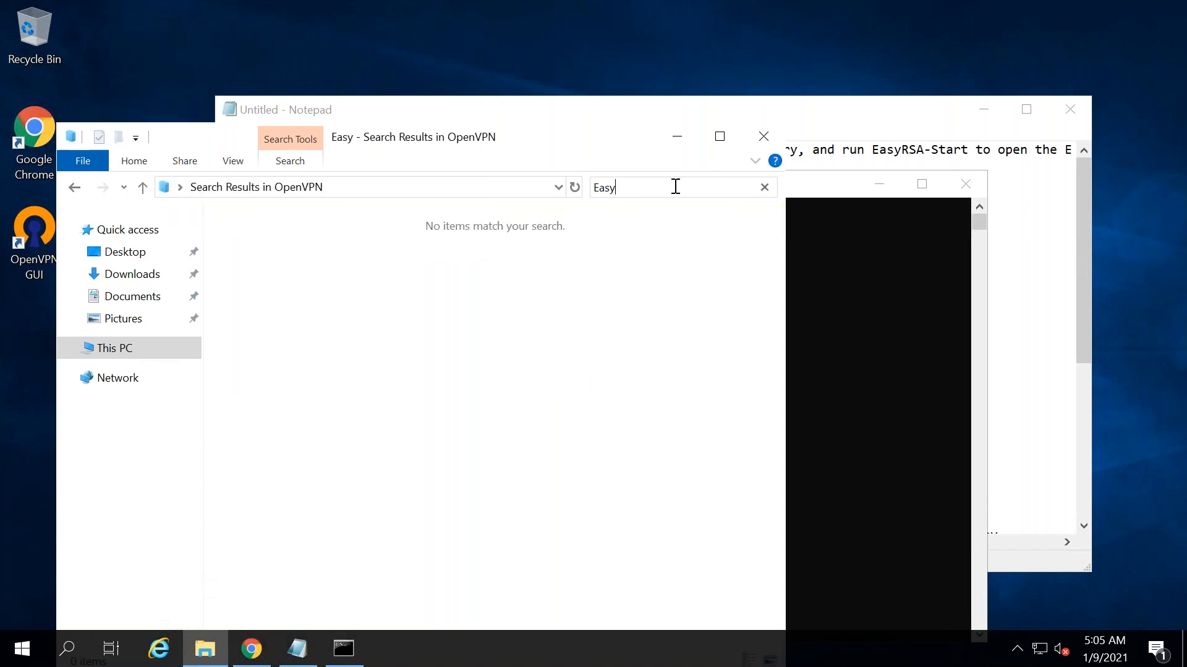
{"action": "type", "text": "*"}
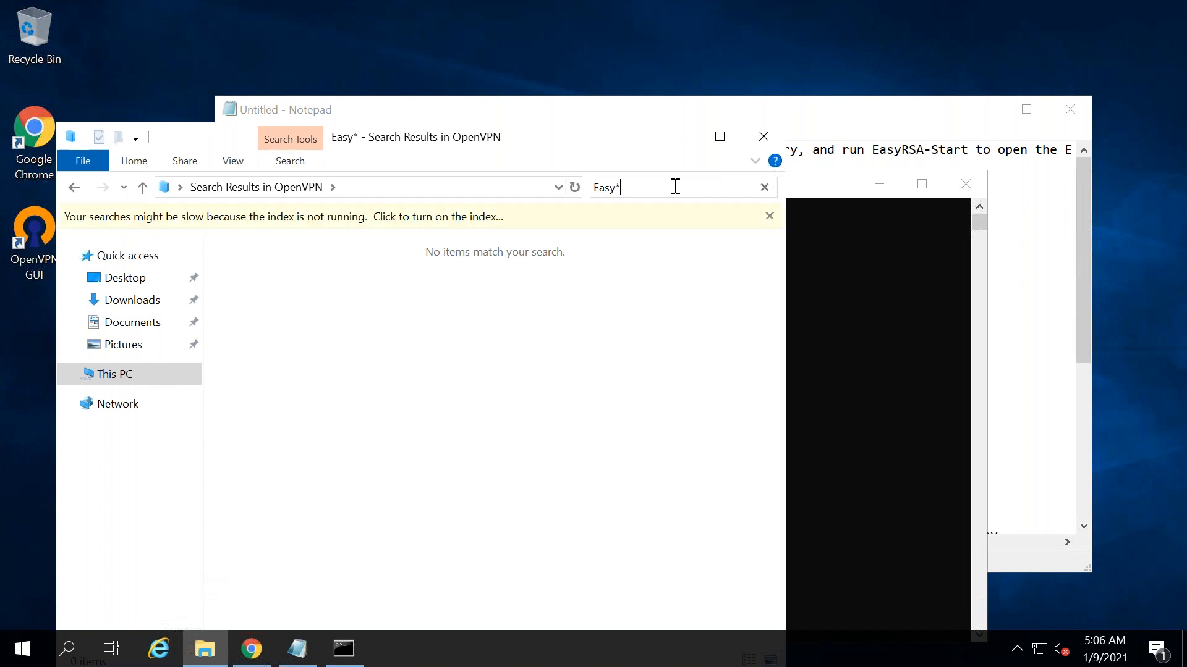
- Google 'aws client vpn easy rsa client' in a new Chrome tab
{"action": "left_click", "coordinate": [252, 649]}
{"action": "left_click_drag", "start_coordinate": [1181, 148], "coordinate": [1184, 48]}
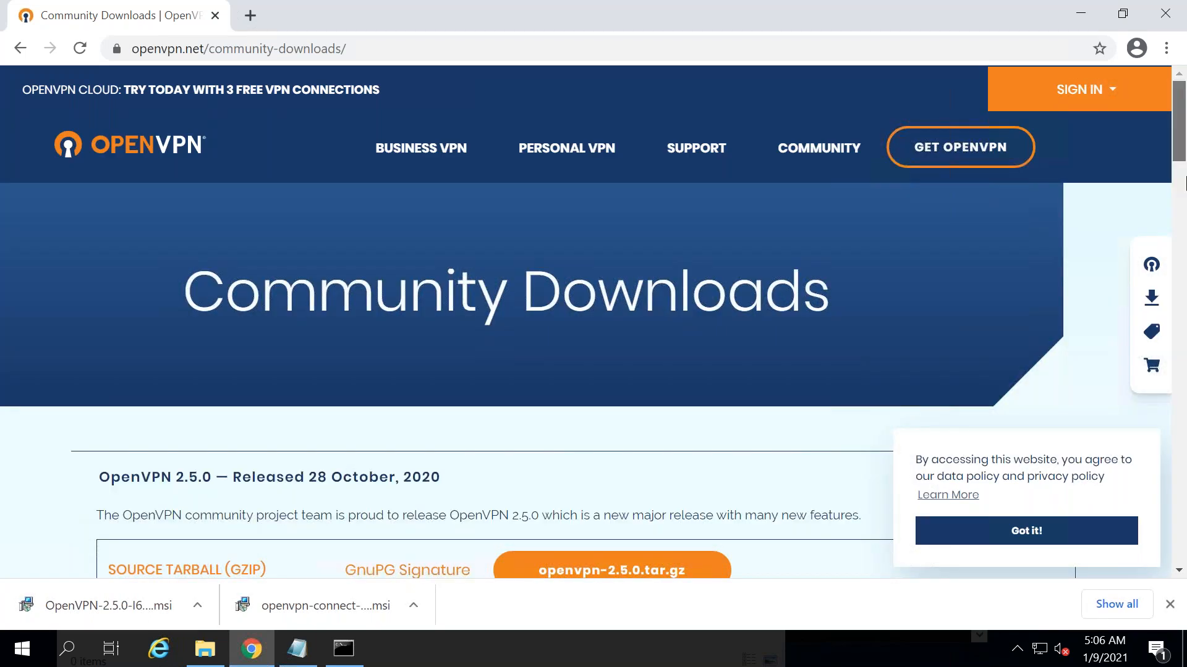
{"action": "scroll", "coordinate": [1183, 183], "scroll_direction": "down", "scroll_amount": 9}
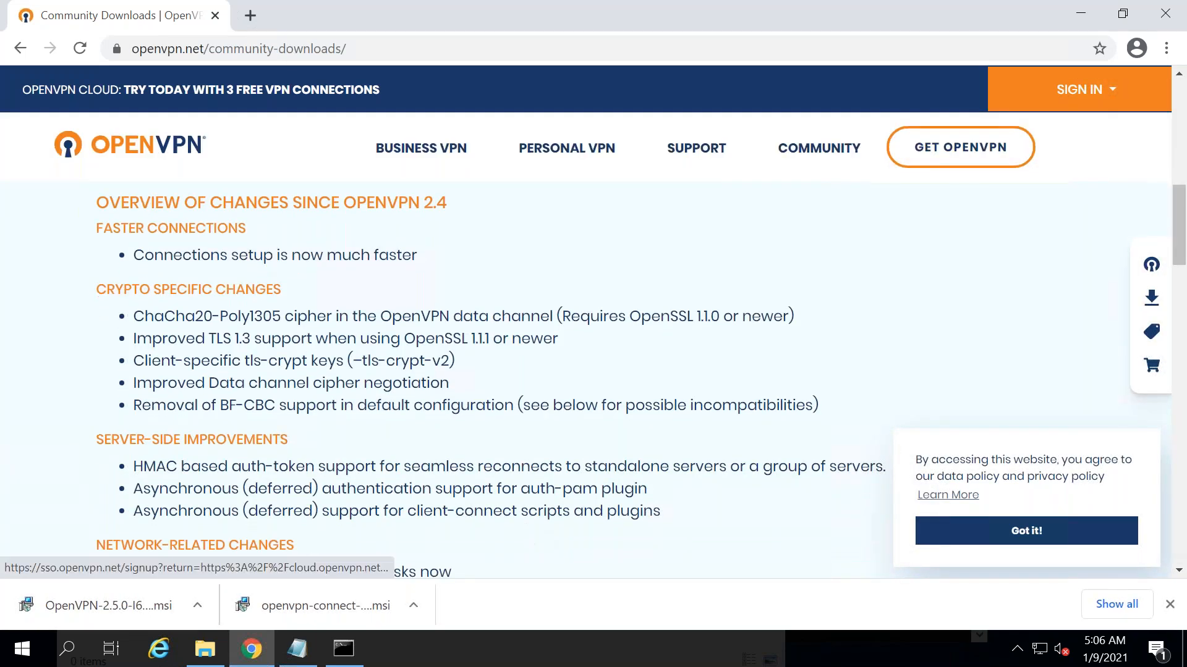
{"action": "left_click", "coordinate": [251, 15]}
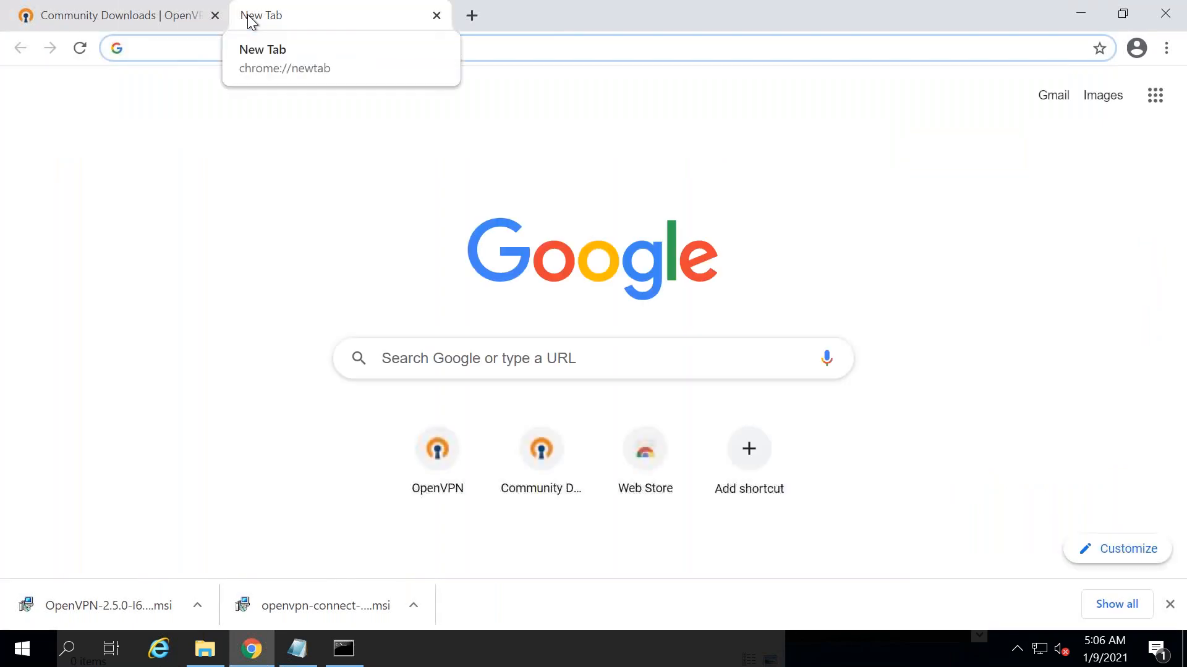
{"action": "type", "text": "Easy"}
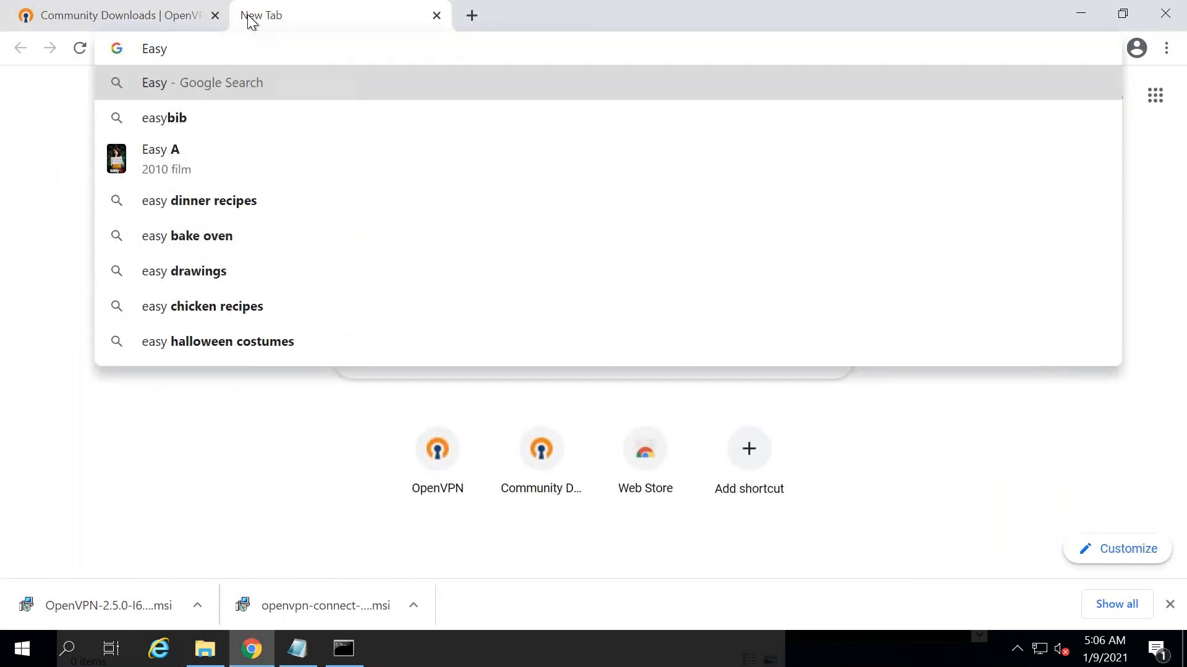
{"action": "type", "text": "RSA "}
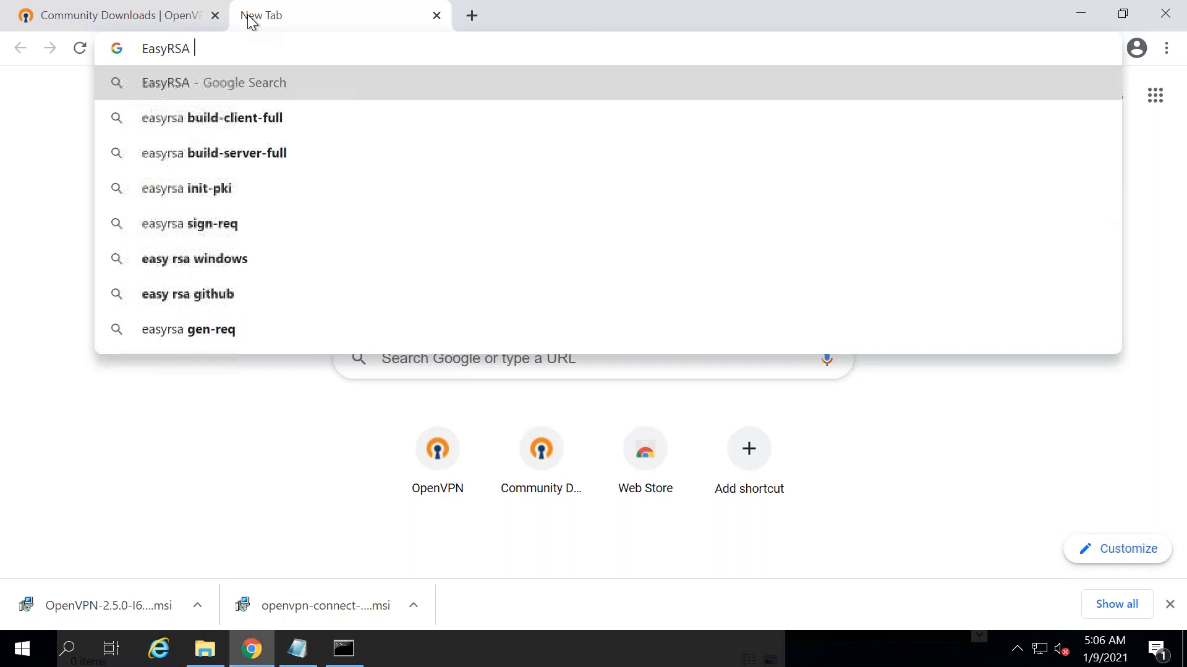
{"action": "type", "text": "VPN client"}
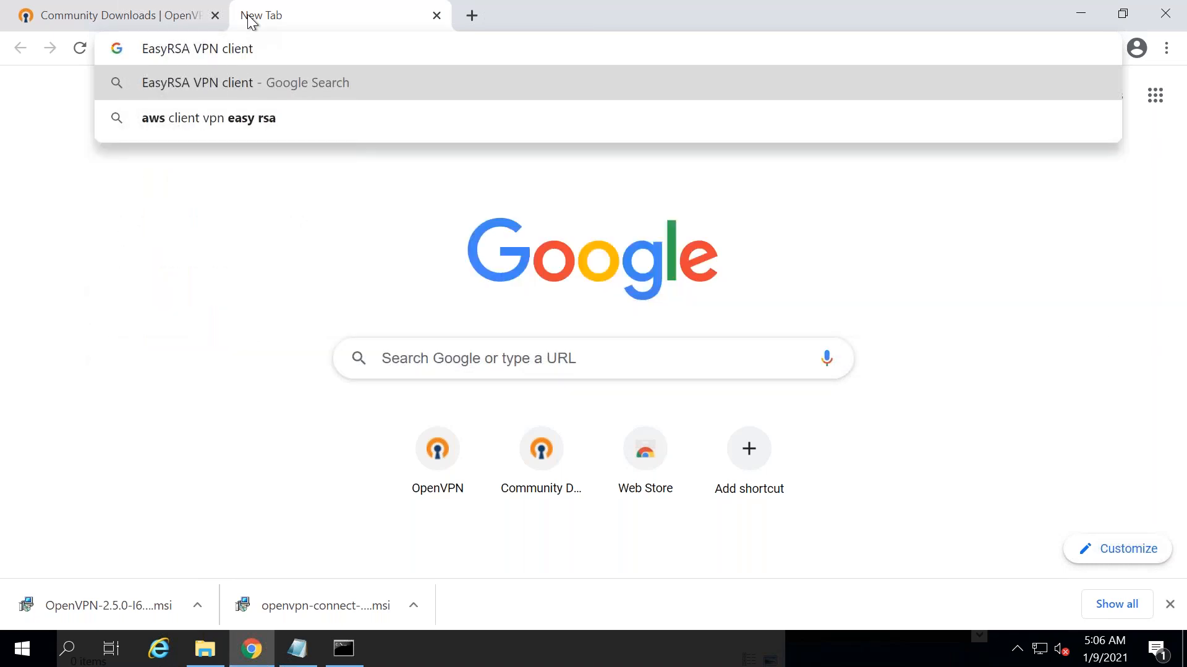
{"action": "key", "text": "Down"}
{"action": "type", "text": "dl"}
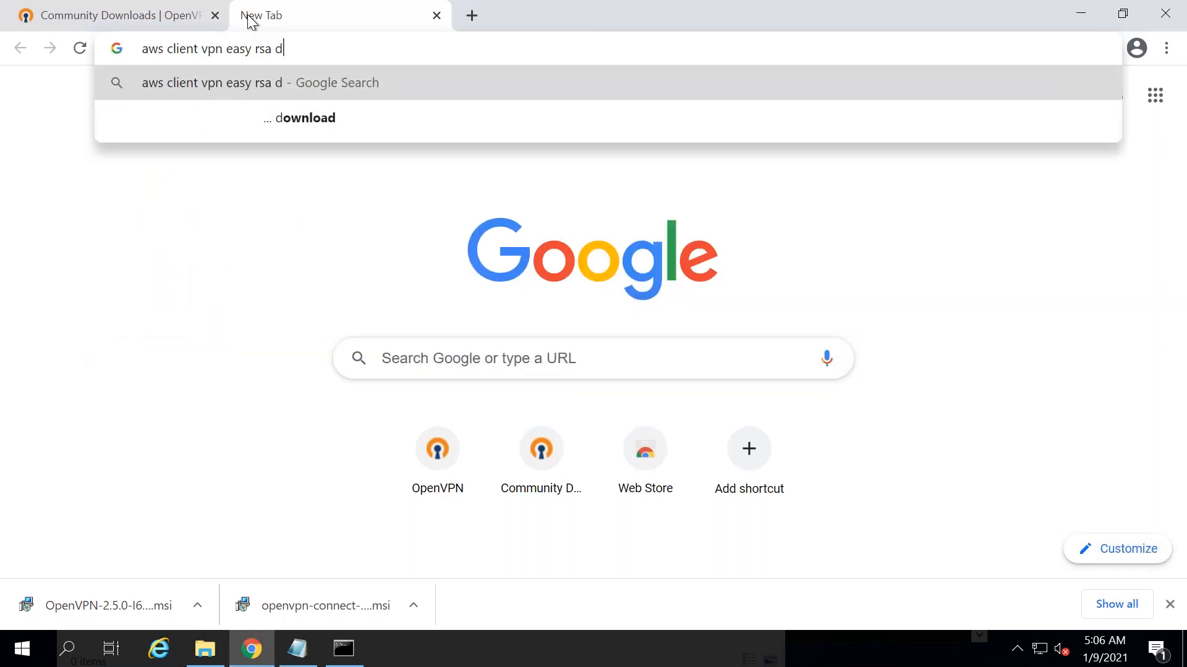
{"action": "key", "text": "BackSpace"}
{"action": "key", "text": "BackSpace"}
{"action": "type", "text": "cli"}
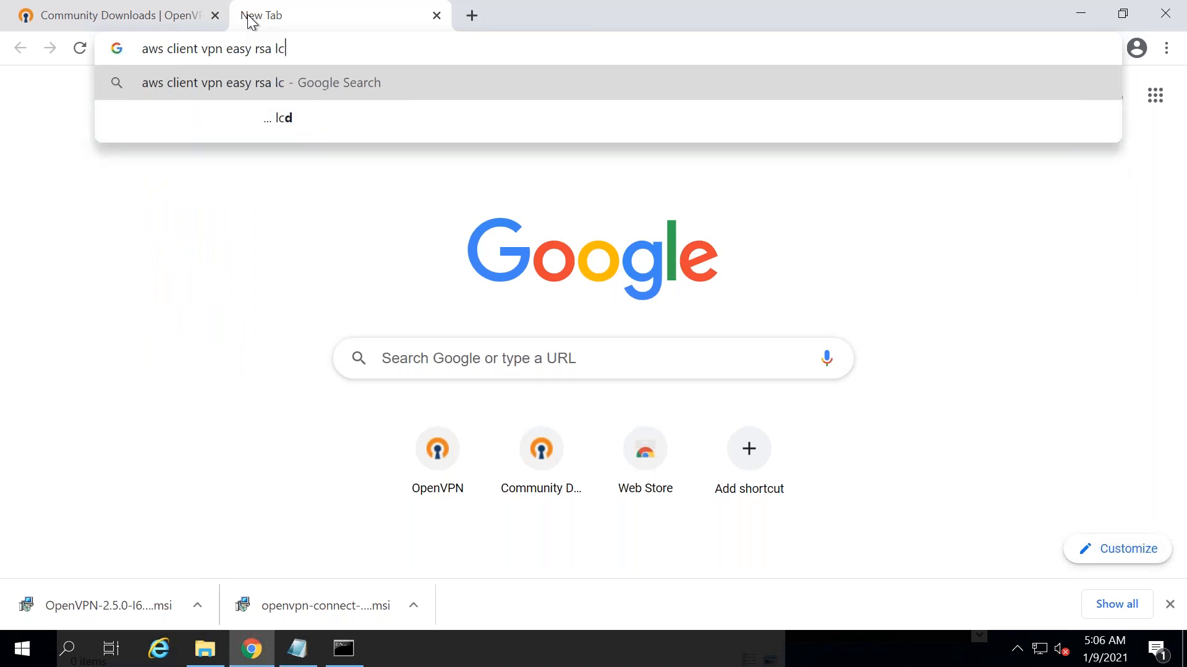
{"action": "type", "text": "ent"}
{"action": "key", "text": "Return"}
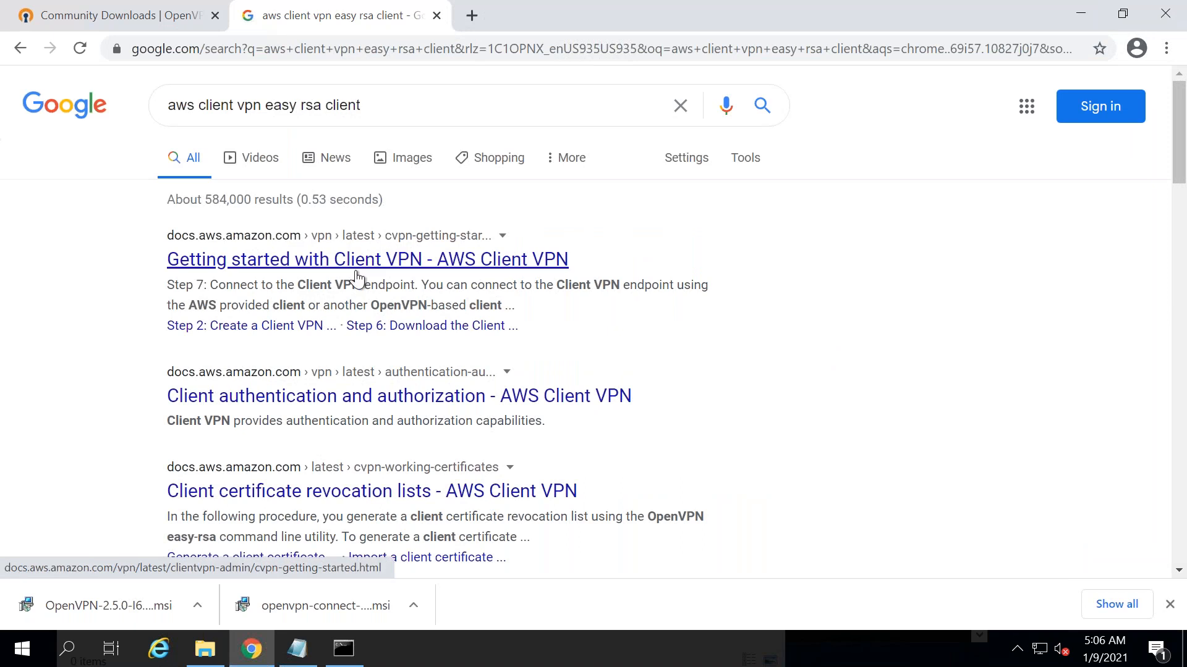
- Open the AWS Getting started with Client VPN guide and jump to Step 1
{"action": "left_click", "coordinate": [357, 278]}
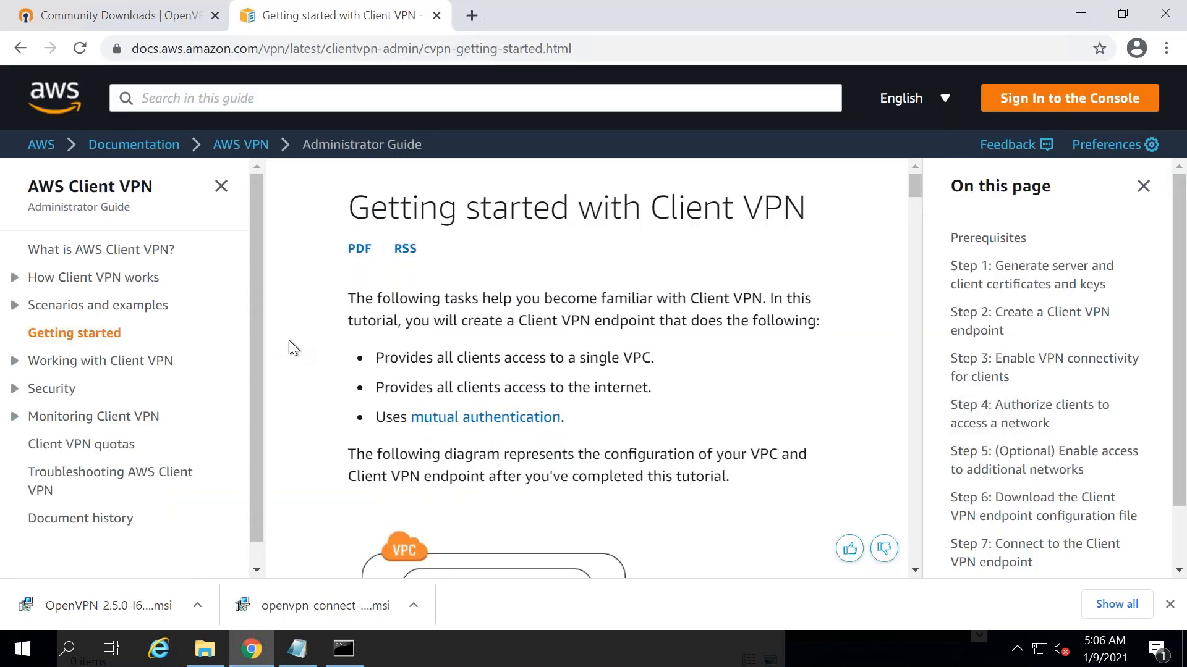
{"action": "left_click", "coordinate": [1017, 407]}
{"action": "left_click", "coordinate": [1026, 504]}
{"action": "left_click", "coordinate": [1023, 282]}
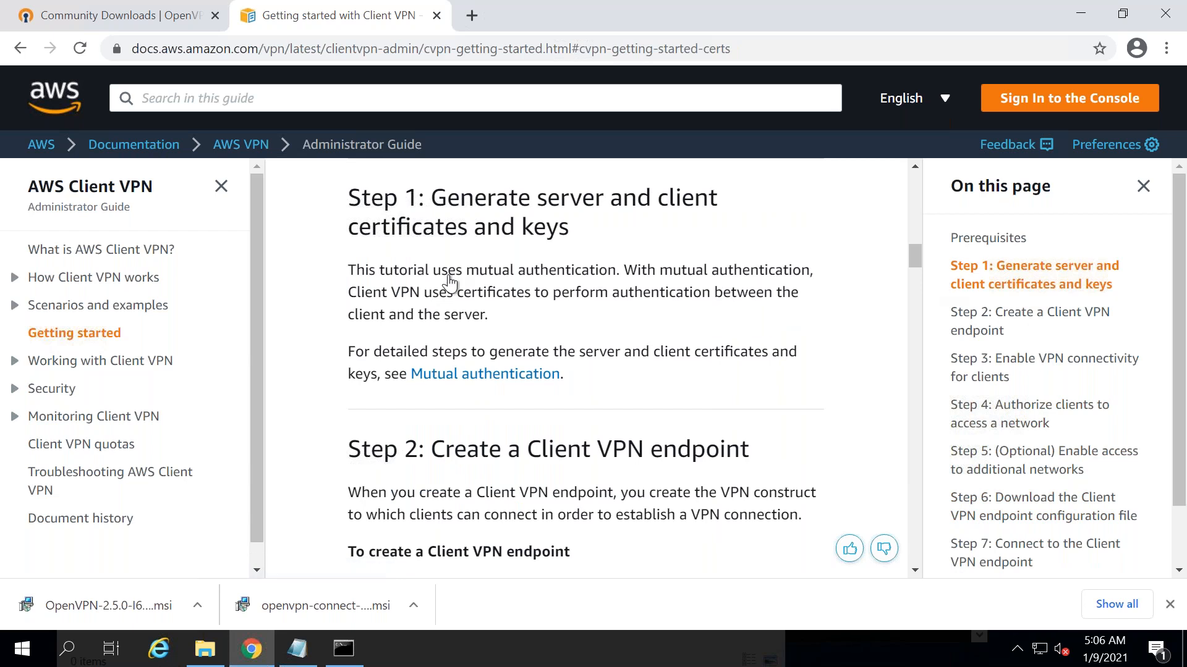
{"action": "scroll", "coordinate": [916, 282], "scroll_direction": "down", "scroll_amount": 5}
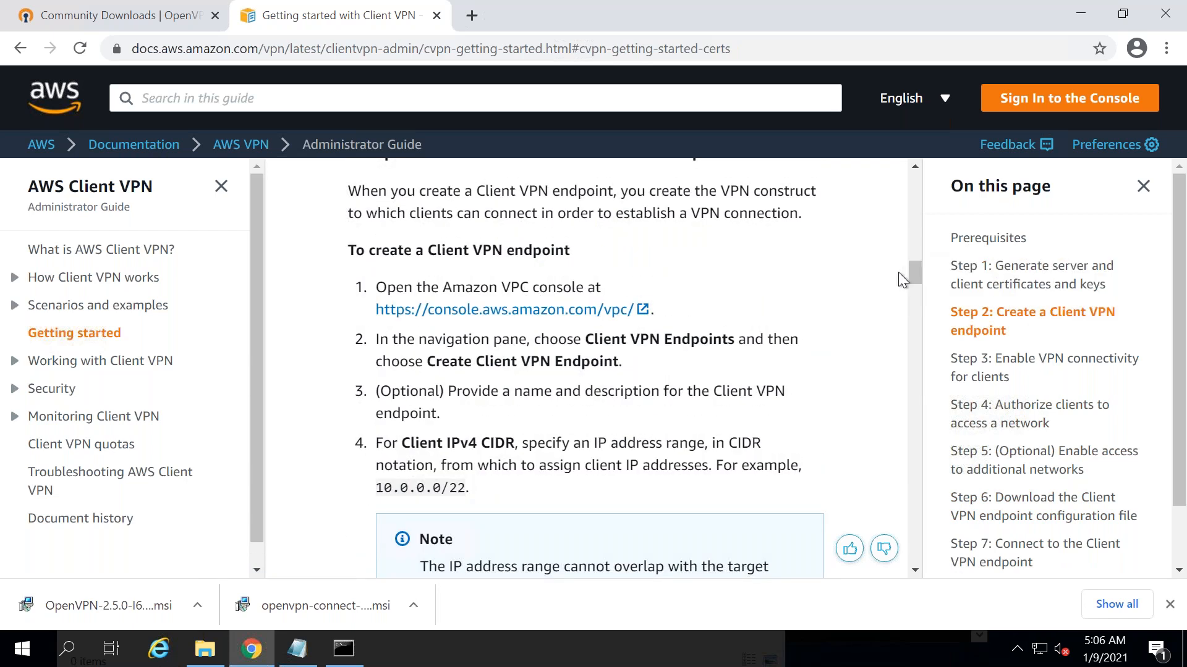
{"action": "left_click_drag", "start_coordinate": [917, 272], "coordinate": [912, 162]}
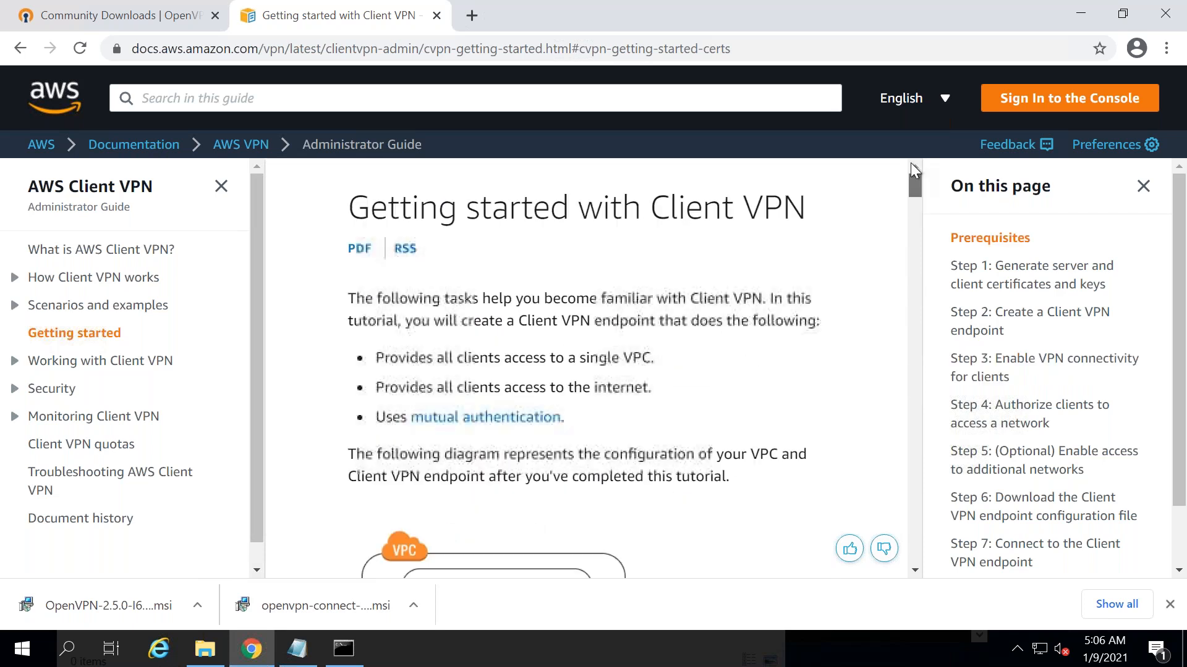
{"action": "scroll", "coordinate": [907, 204], "scroll_direction": "down", "scroll_amount": 10}
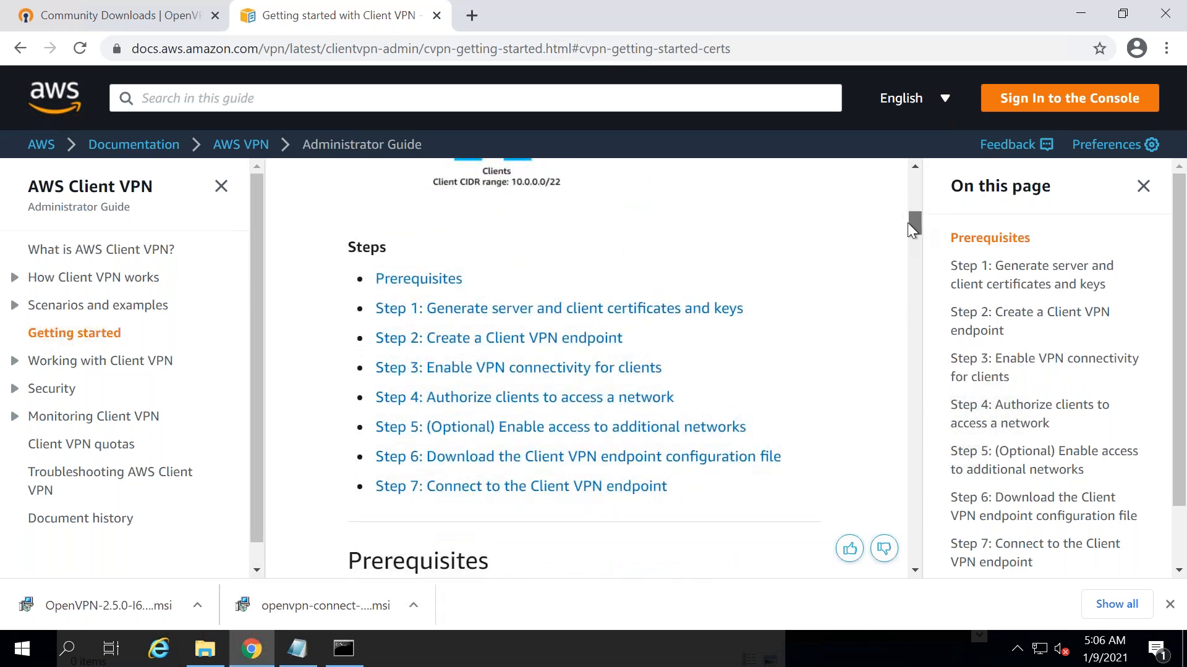
- Review the Prerequisites section and follow the Mutual authentication link
{"action": "left_click", "coordinate": [426, 283]}
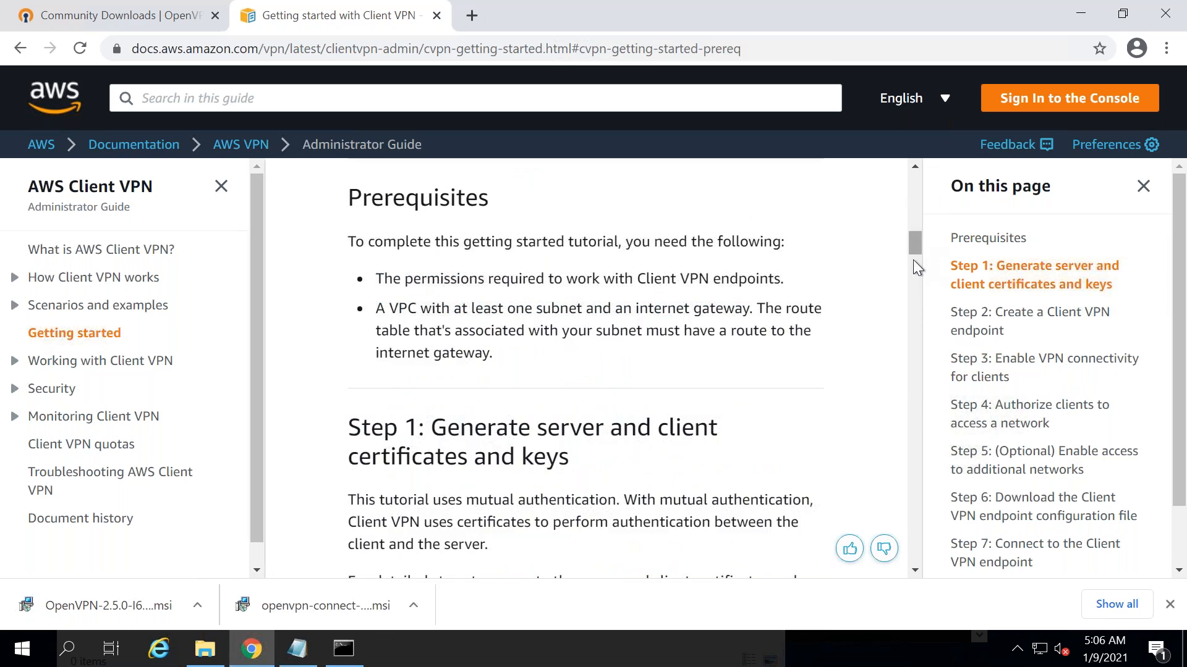
{"action": "scroll", "coordinate": [914, 266], "scroll_direction": "down", "scroll_amount": 6}
{"action": "scroll", "coordinate": [918, 291], "scroll_direction": "down", "scroll_amount": 6}
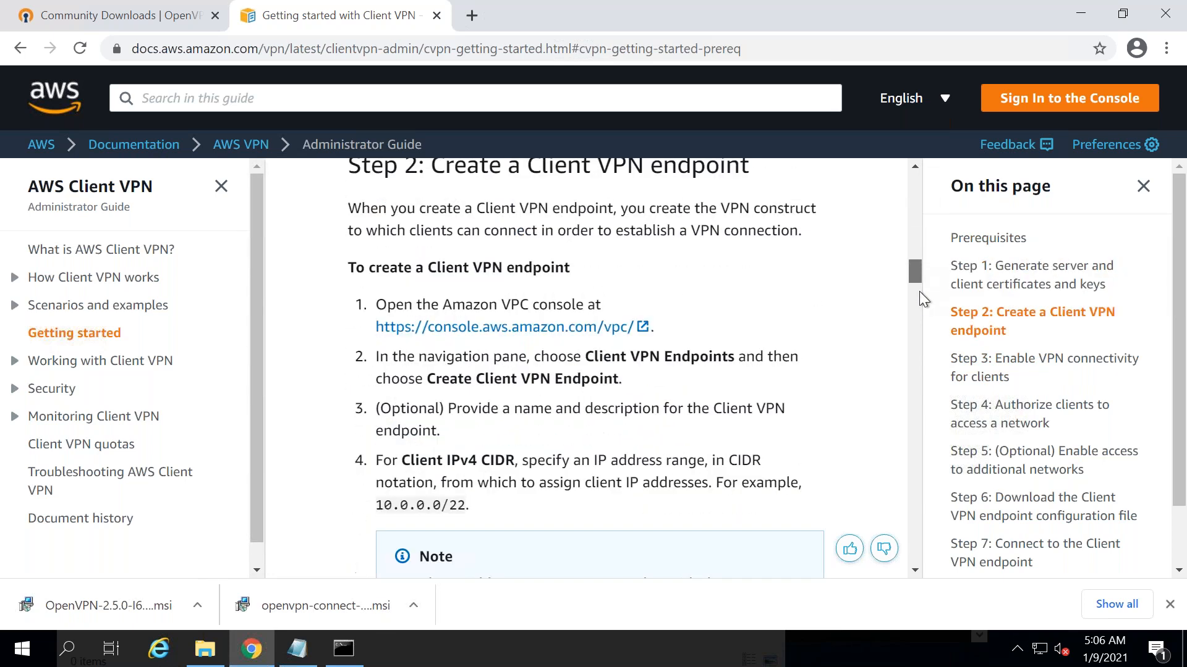
{"action": "scroll", "coordinate": [918, 276], "scroll_direction": "up", "scroll_amount": 5}
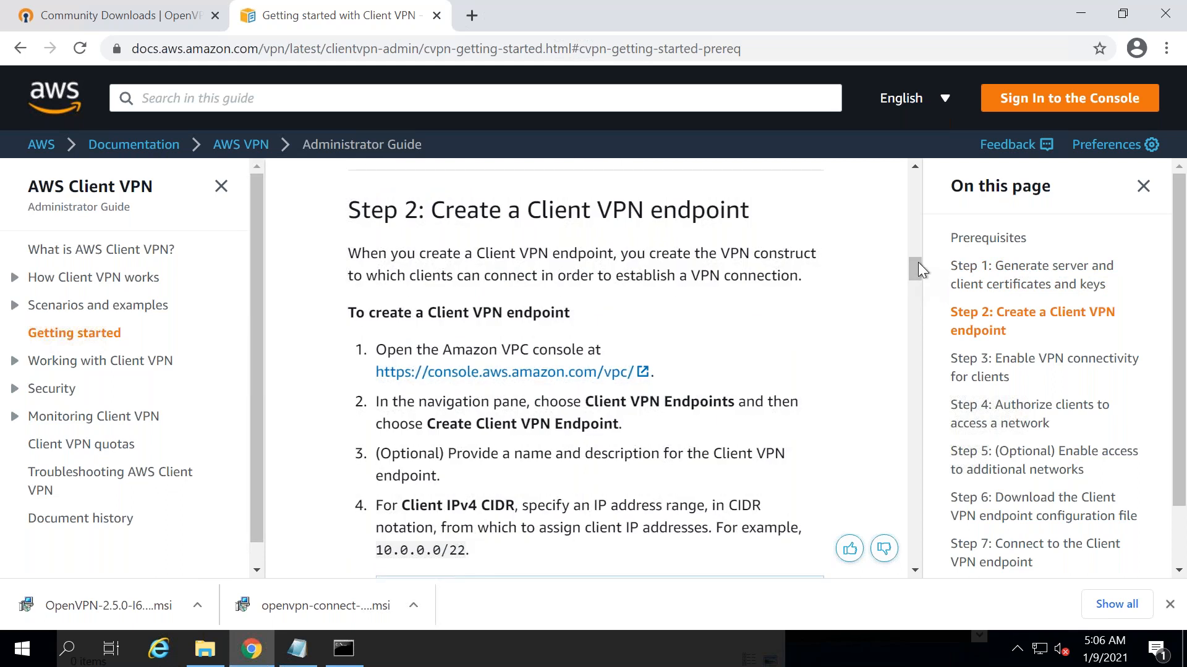
{"action": "scroll", "coordinate": [519, 298], "scroll_direction": "up", "scroll_amount": 3}
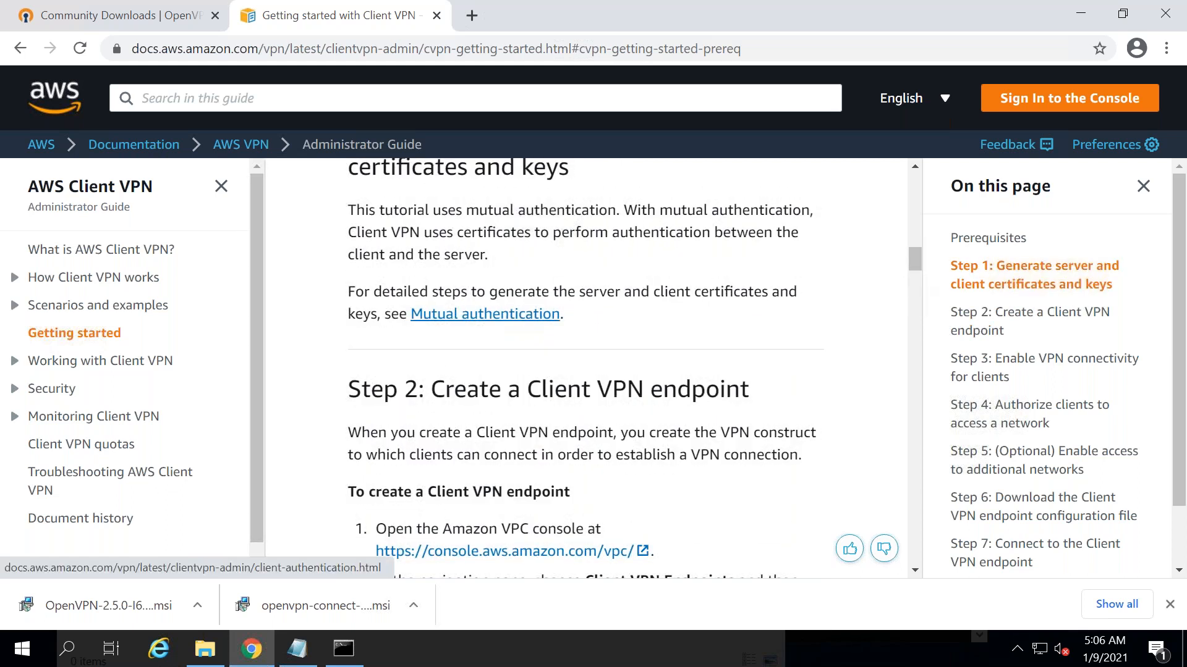
{"action": "left_click", "coordinate": [485, 314]}
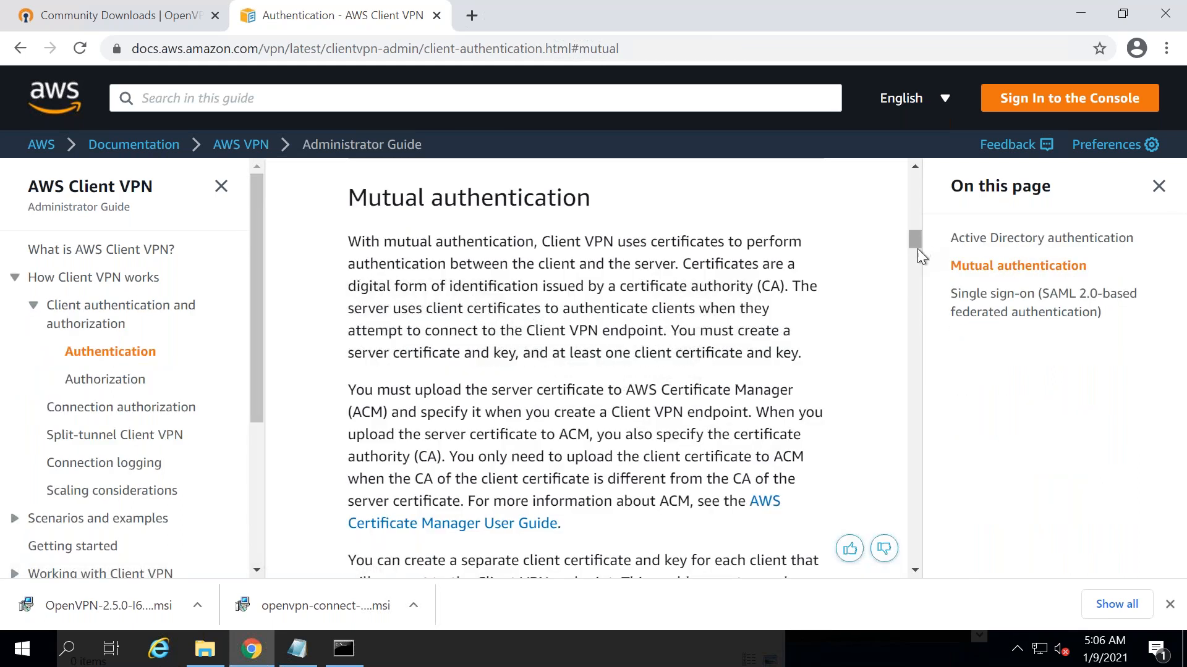
- Open the OpenVPN Community Downloads link from AWS's Windows mutual authentication steps in a new tab
{"action": "scroll", "coordinate": [917, 249], "scroll_direction": "down", "scroll_amount": 9}
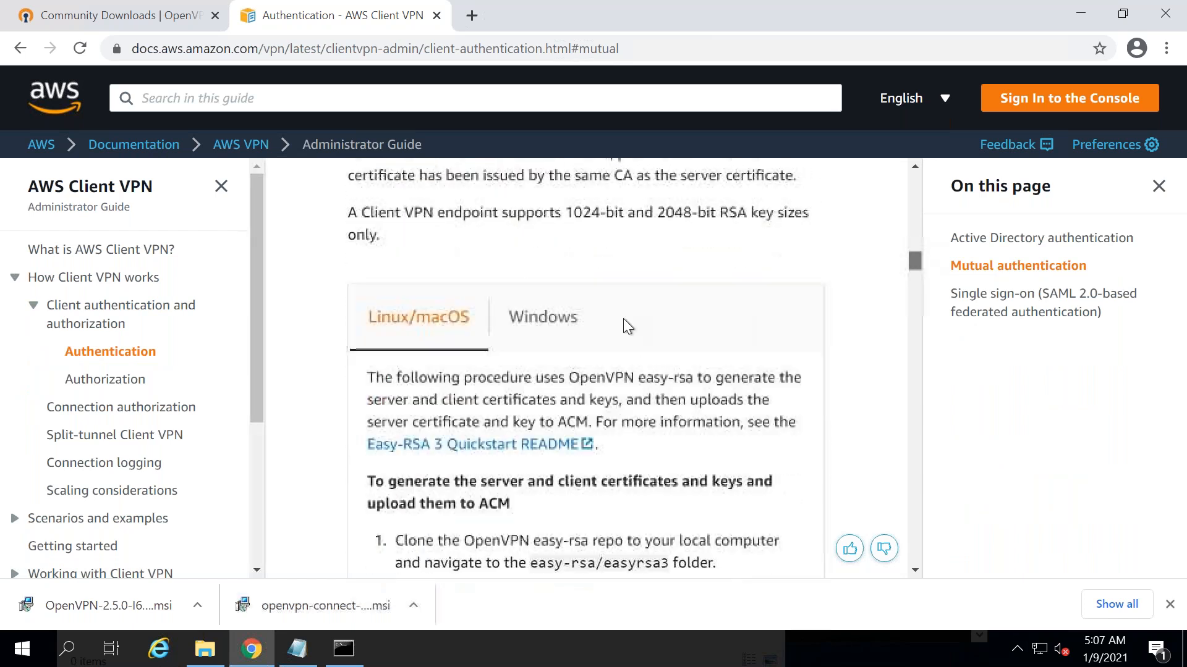
{"action": "left_click", "coordinate": [543, 317]}
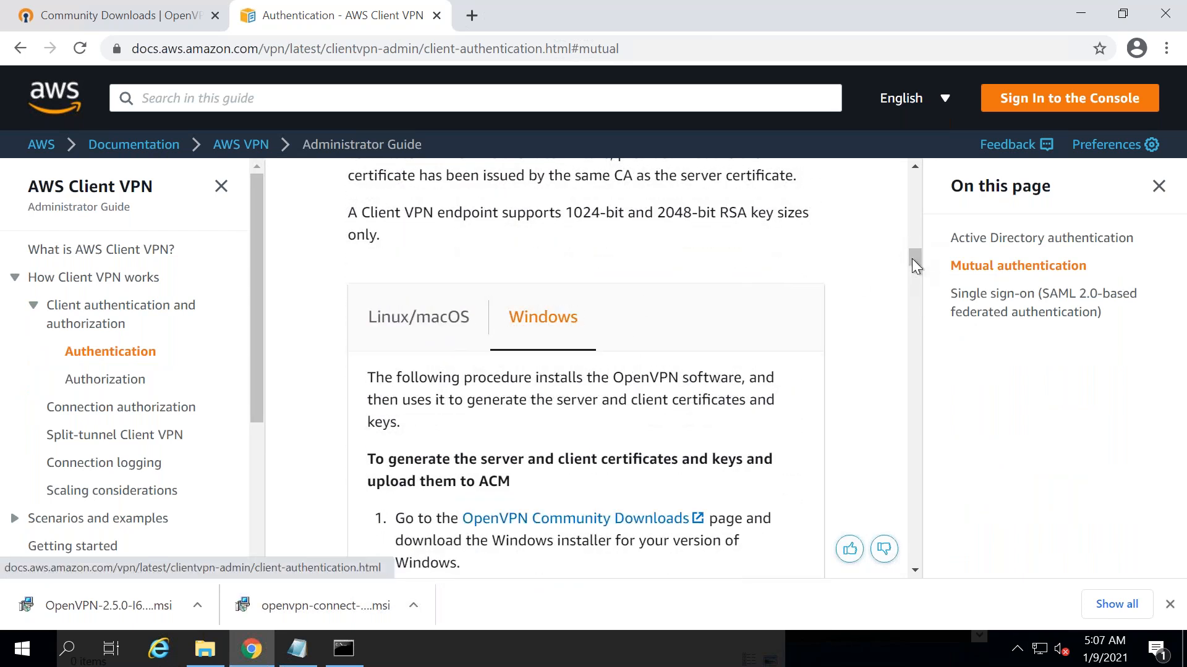
{"action": "scroll", "coordinate": [815, 327], "scroll_direction": "down", "scroll_amount": 1}
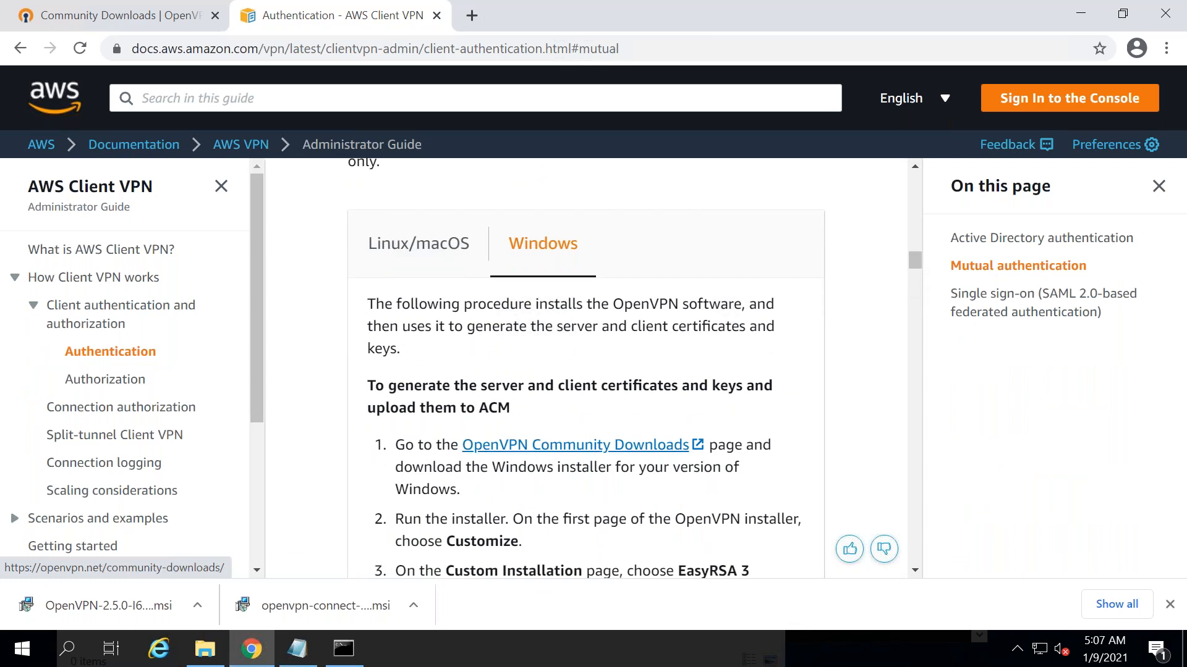
{"action": "right_click", "coordinate": [546, 445]}
{"action": "left_click", "coordinate": [621, 458]}
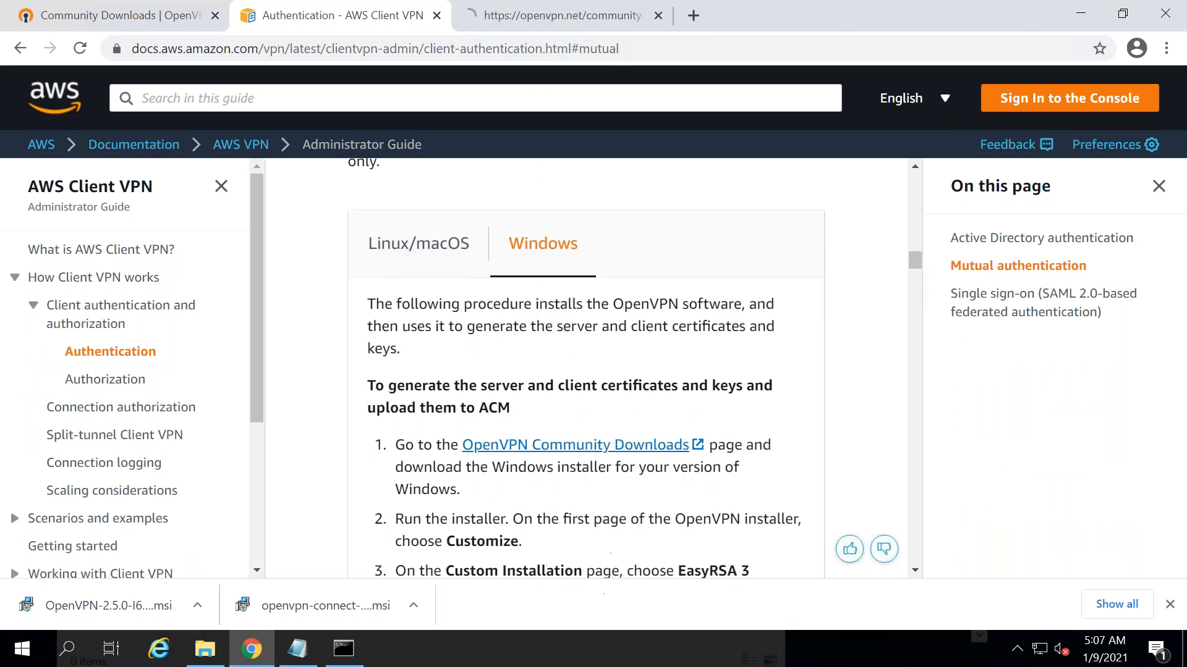
- Download the Windows 64-bit installer openvpn-2.5.0-I601-amd64.msi
{"action": "left_click", "coordinate": [542, 16]}
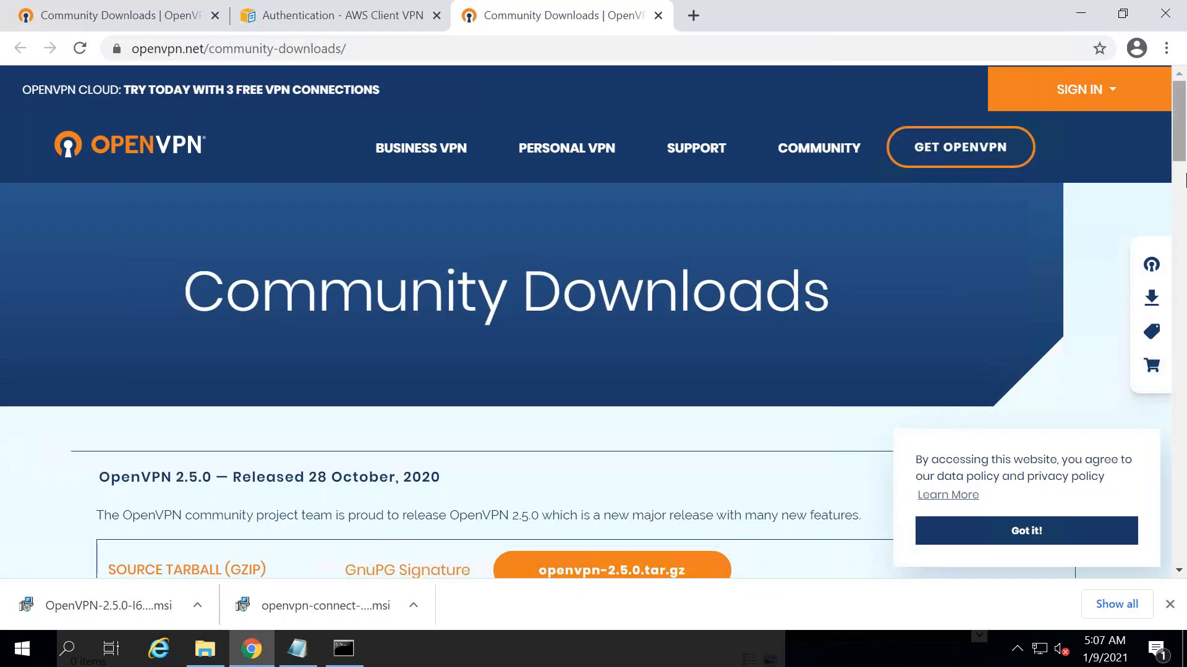
{"action": "left_click", "coordinate": [1185, 180]}
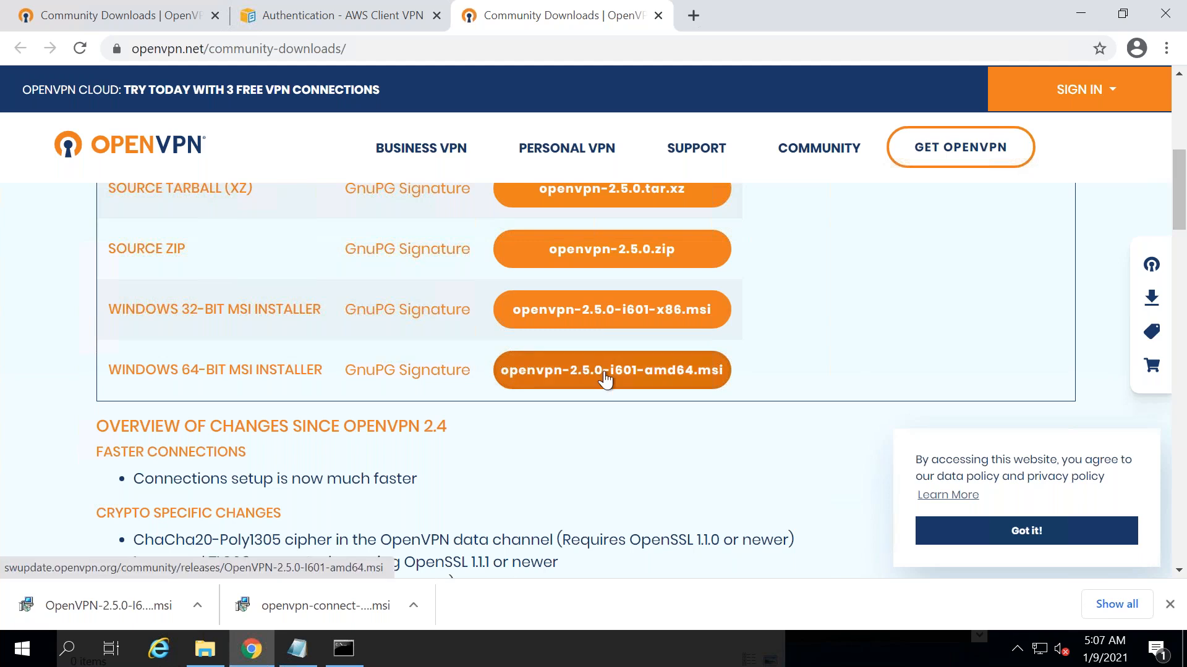
{"action": "left_click", "coordinate": [637, 384]}
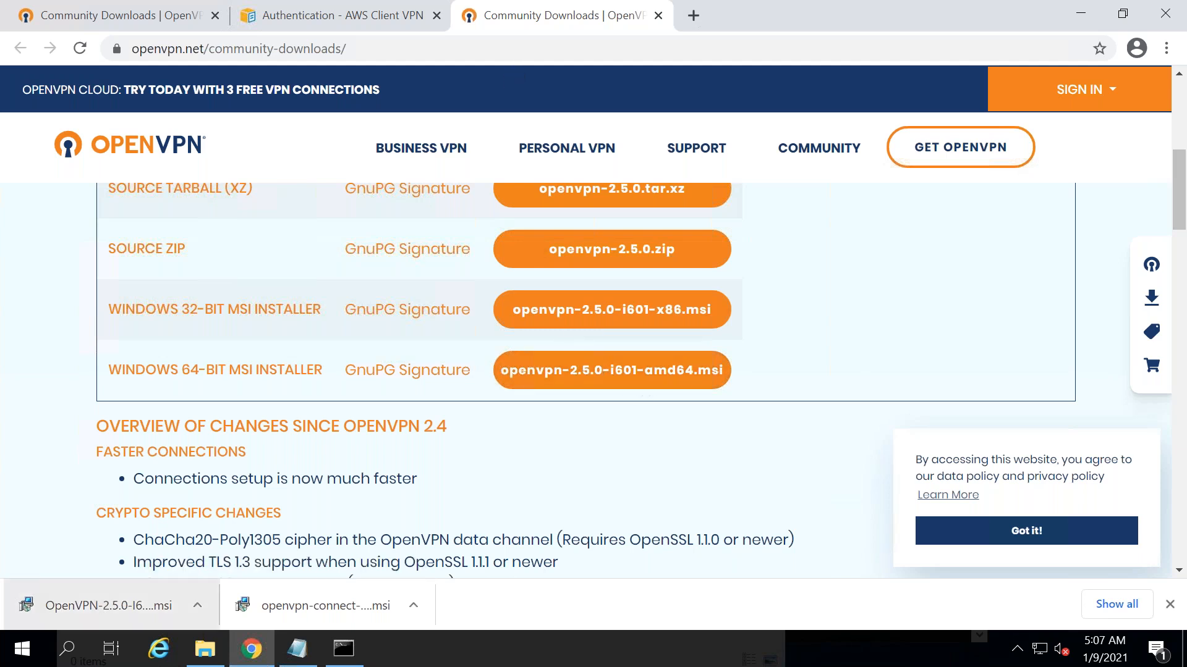
- Run the downloaded MSI to remove the existing OpenVPN 2.5.0, then close setup when finished
{"action": "left_click", "coordinate": [108, 606]}
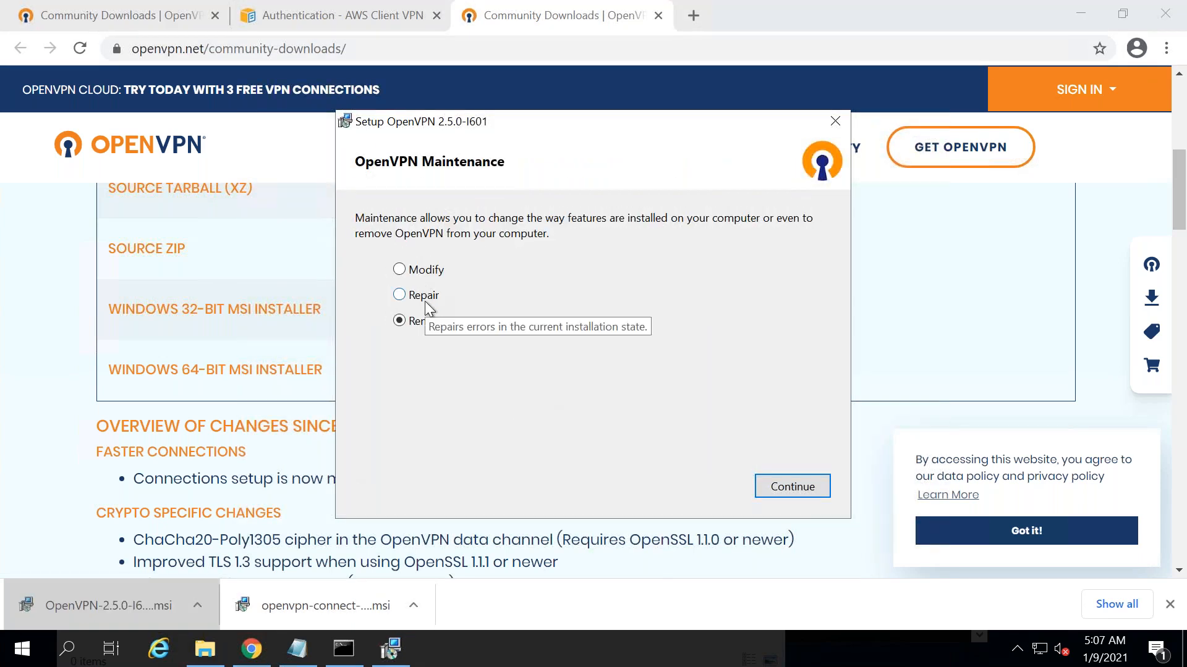
{"action": "left_click", "coordinate": [784, 485]}
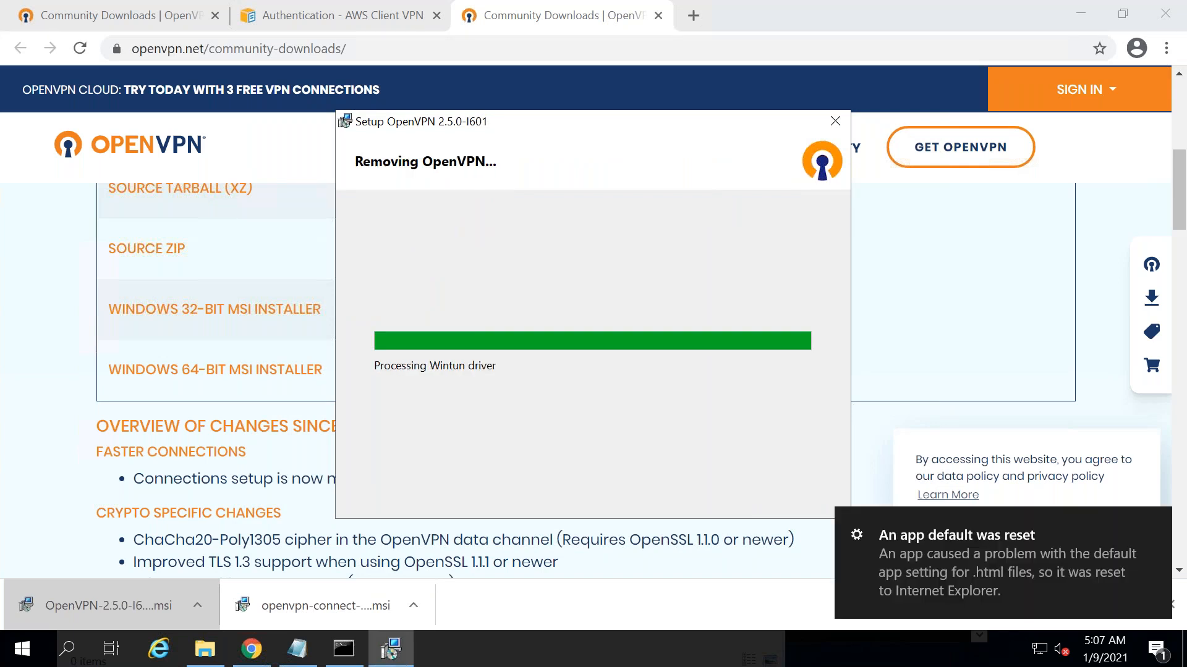
{"action": "left_click", "coordinate": [342, 18]}
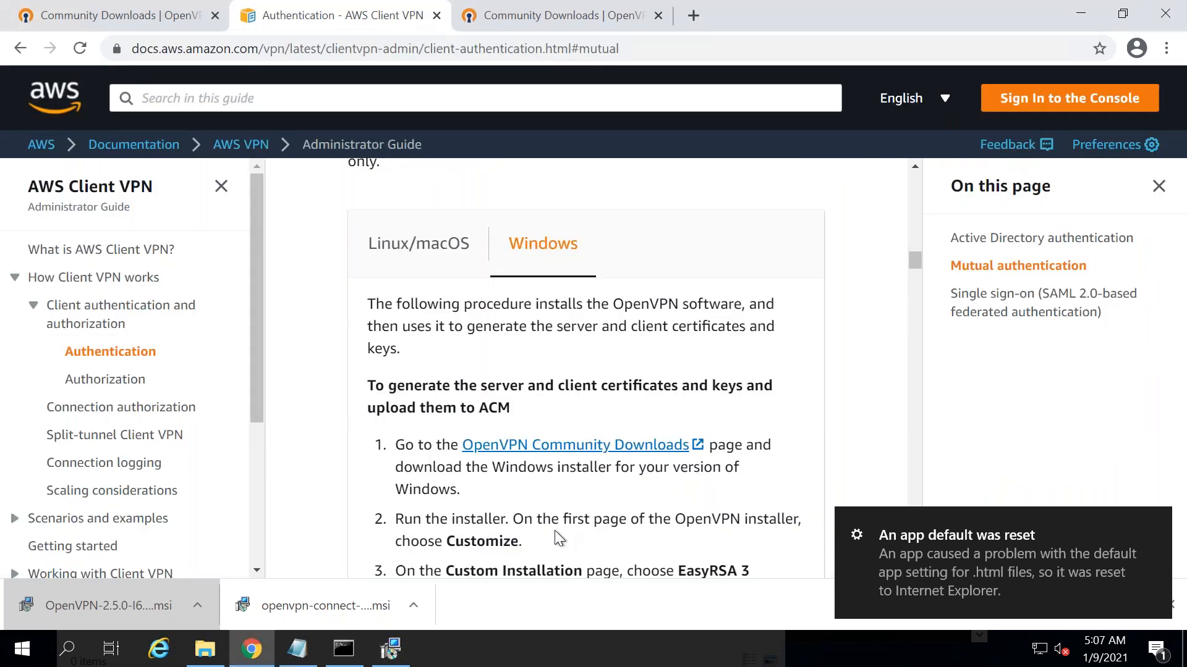
{"action": "scroll", "coordinate": [914, 267], "scroll_direction": "down", "scroll_amount": 2}
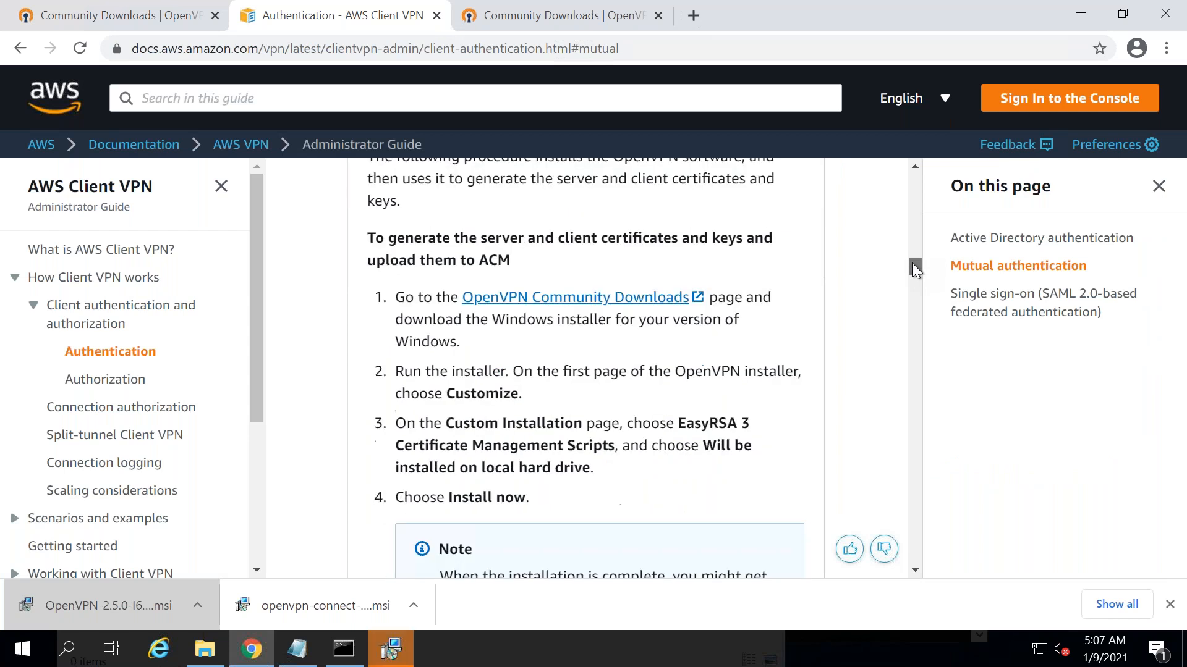
{"action": "scroll", "coordinate": [912, 264], "scroll_direction": "down", "scroll_amount": 2}
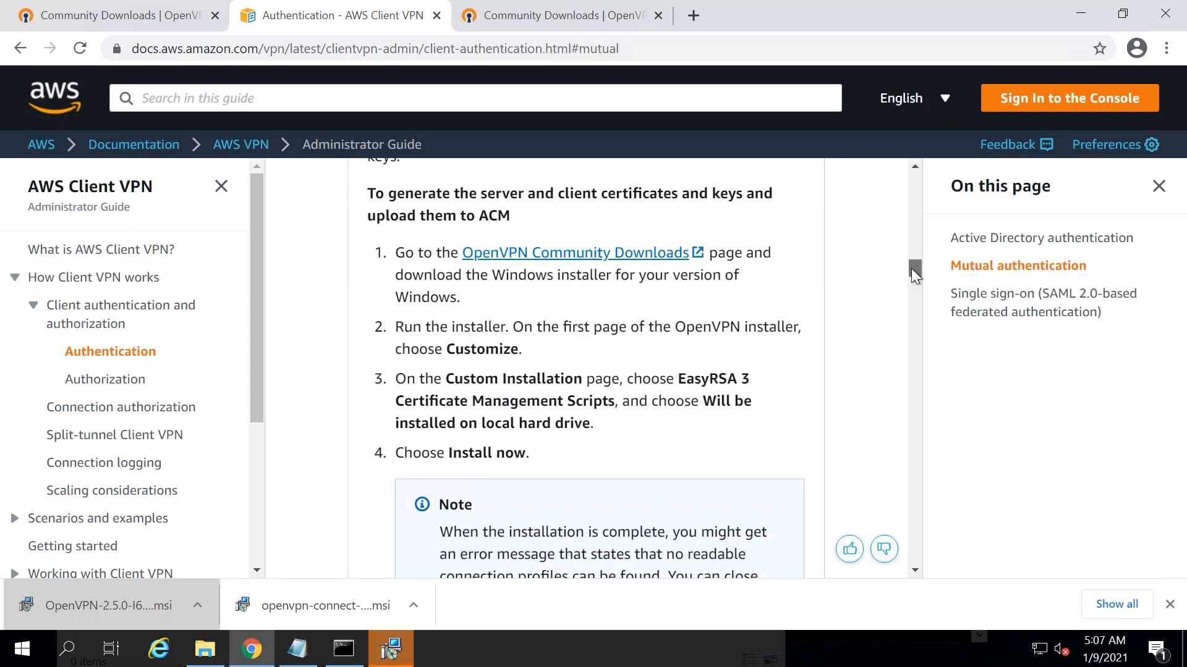
{"action": "scroll", "coordinate": [911, 270], "scroll_direction": "down", "scroll_amount": 5}
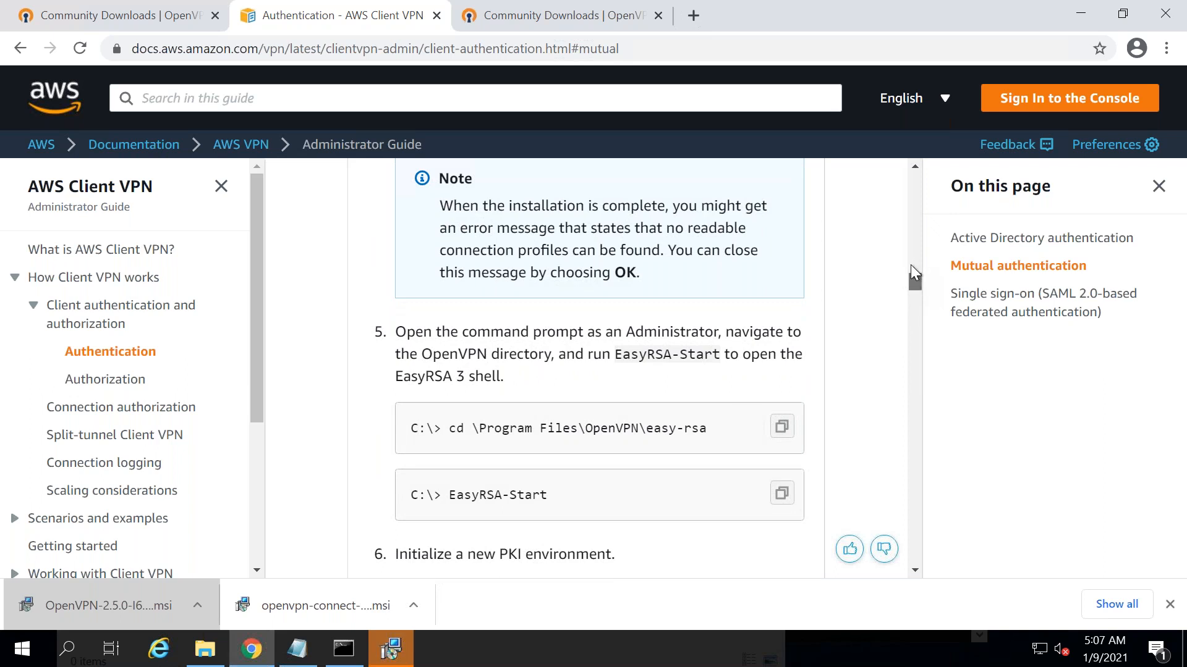
{"action": "scroll", "coordinate": [910, 262], "scroll_direction": "up", "scroll_amount": 6}
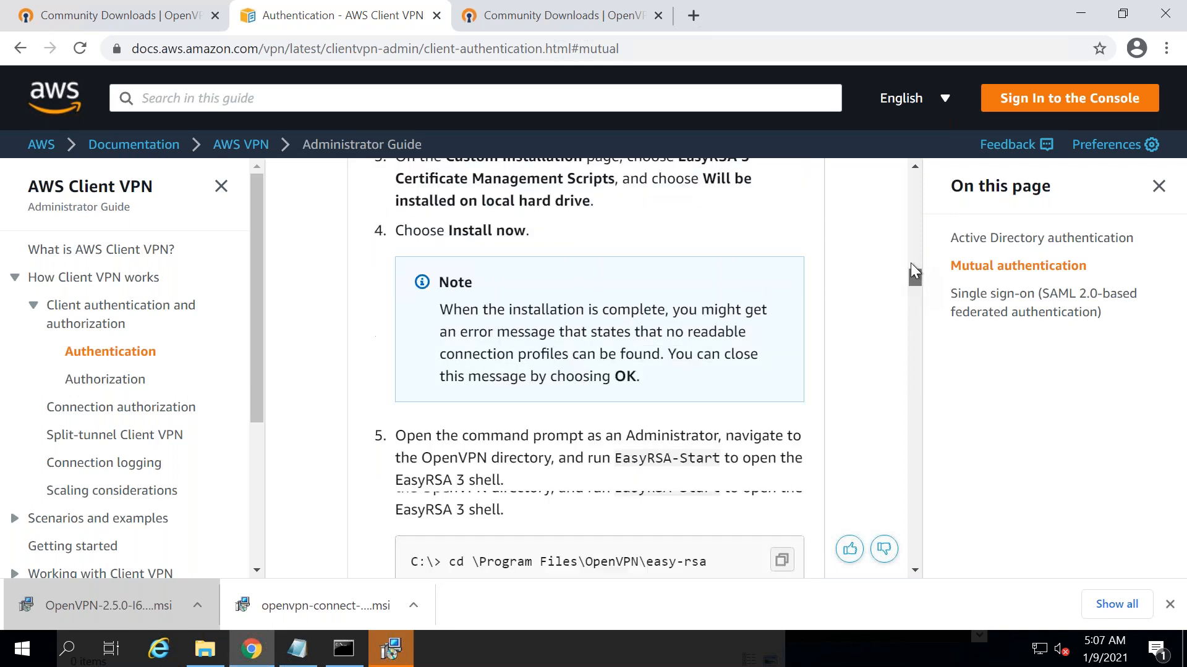
{"action": "left_click", "coordinate": [395, 646]}
{"action": "left_click", "coordinate": [789, 494]}
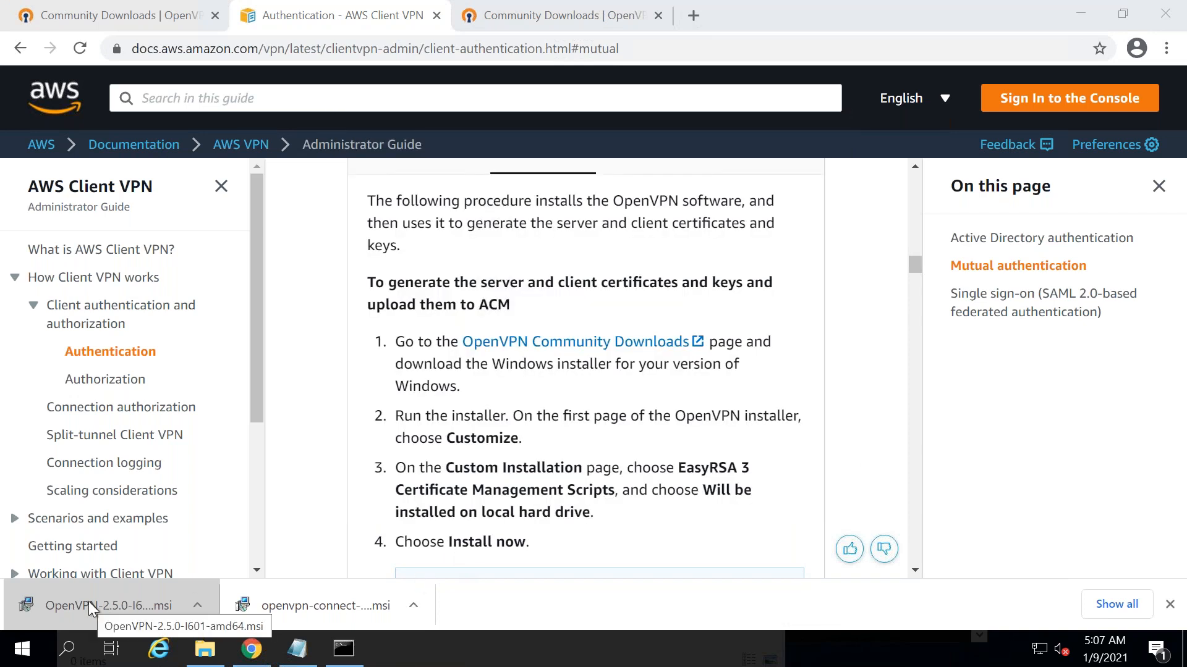
- Rerun the OpenVPN MSI as a custom install with OpenVPN Service on the local hard drive
{"action": "left_click", "coordinate": [91, 607]}
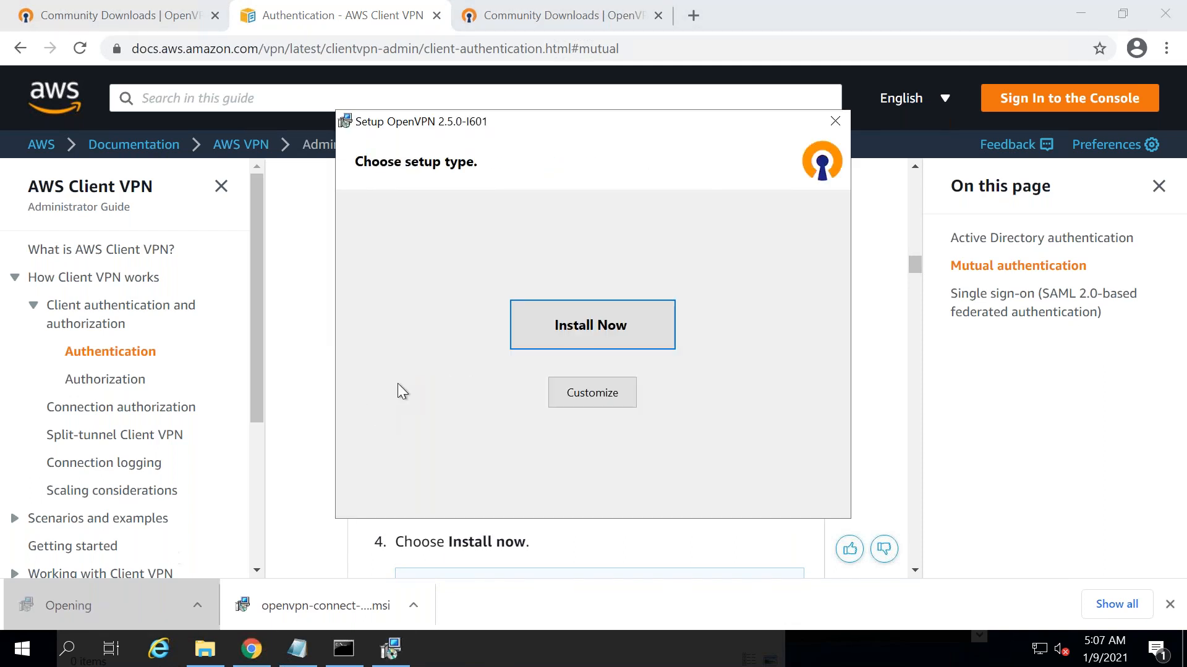
{"action": "left_click", "coordinate": [578, 396]}
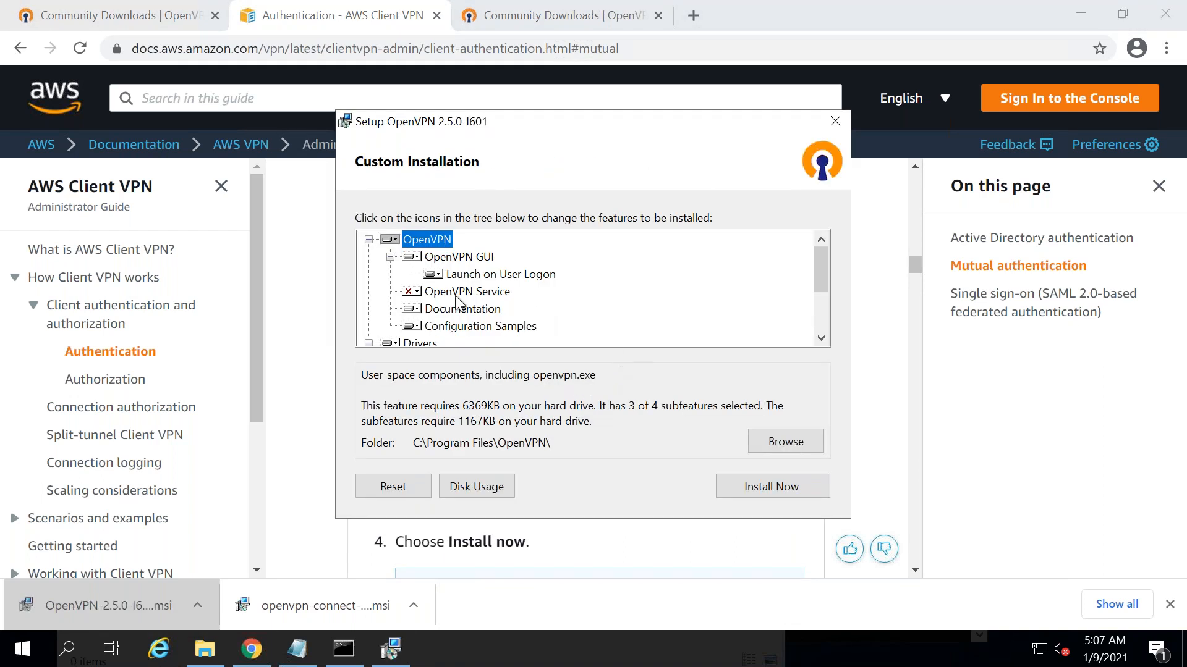
{"action": "left_click", "coordinate": [416, 296]}
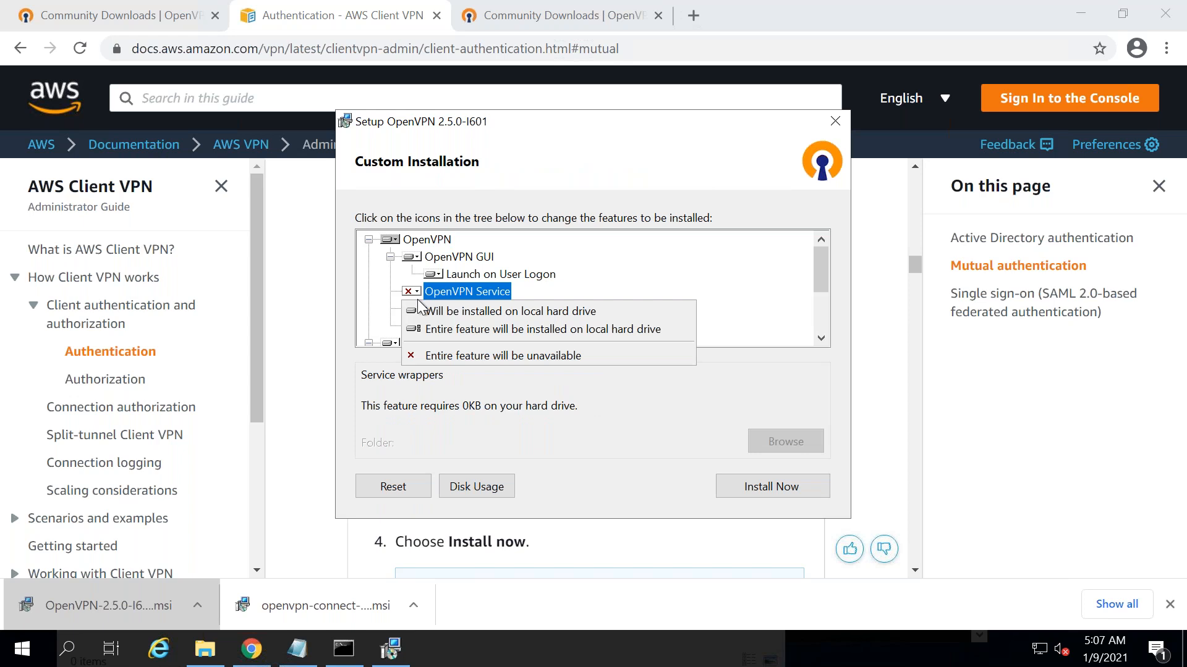
{"action": "left_click", "coordinate": [452, 317]}
{"action": "left_click_drag", "start_coordinate": [565, 123], "coordinate": [886, 99]}
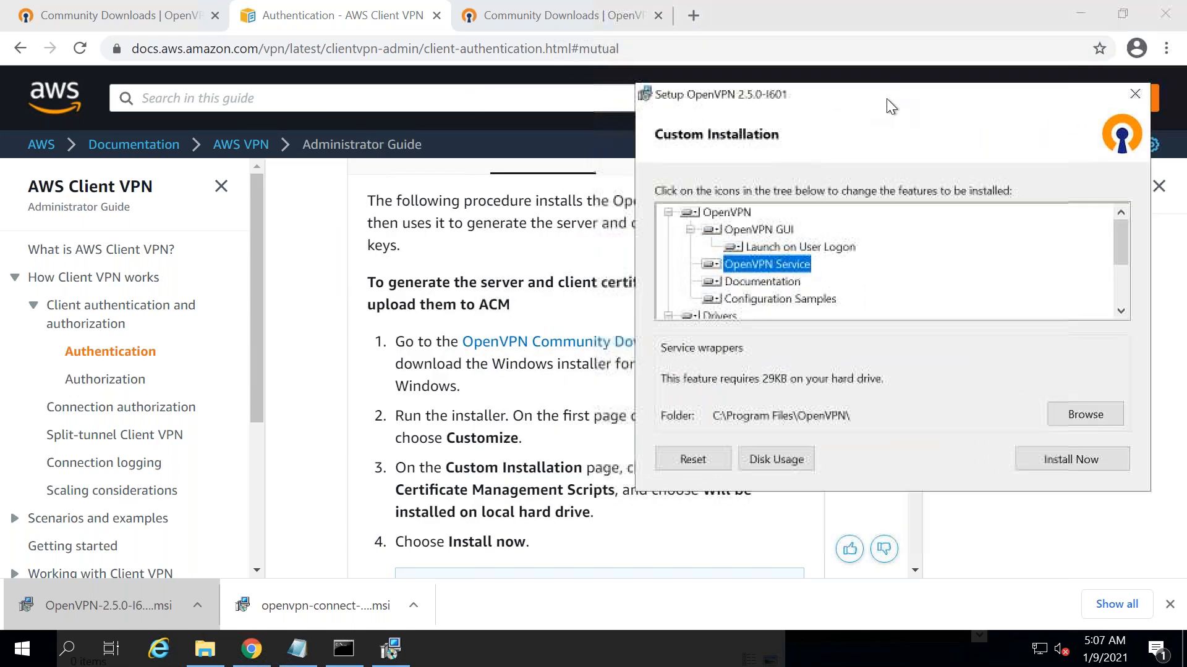
{"action": "left_click_drag", "start_coordinate": [663, 94], "coordinate": [146, 28]}
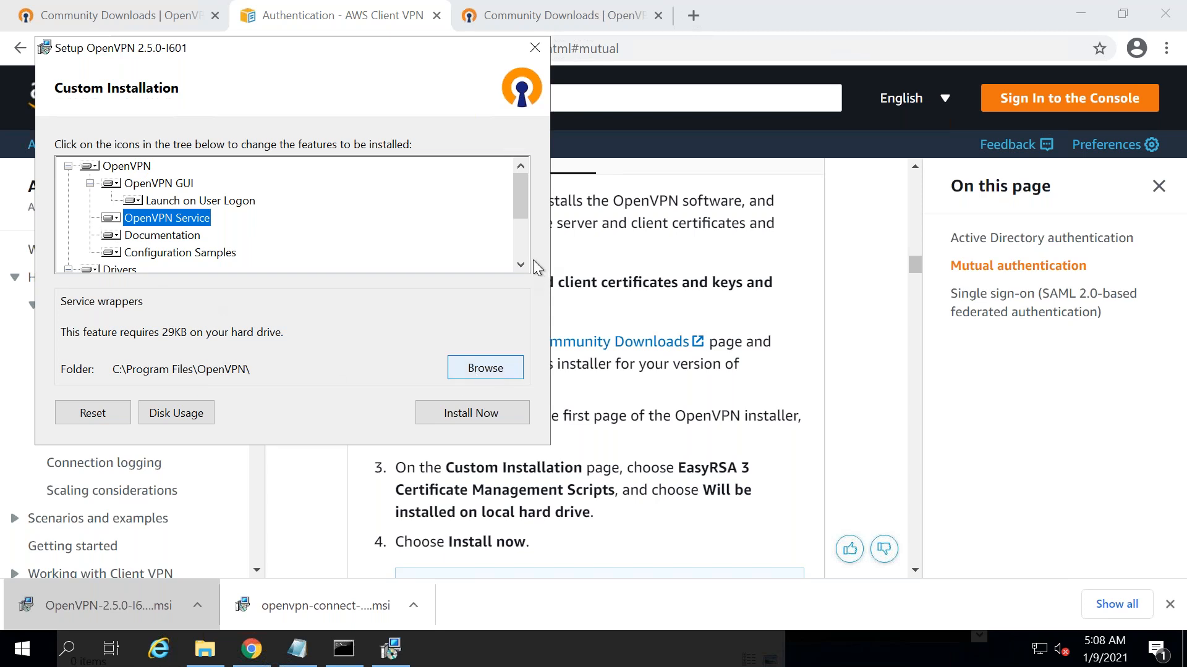
- Add EasyRSA 3 Certificate Management Scripts to the local drive, install, and close setup
{"action": "scroll", "coordinate": [518, 246], "scroll_direction": "down", "scroll_amount": 2}
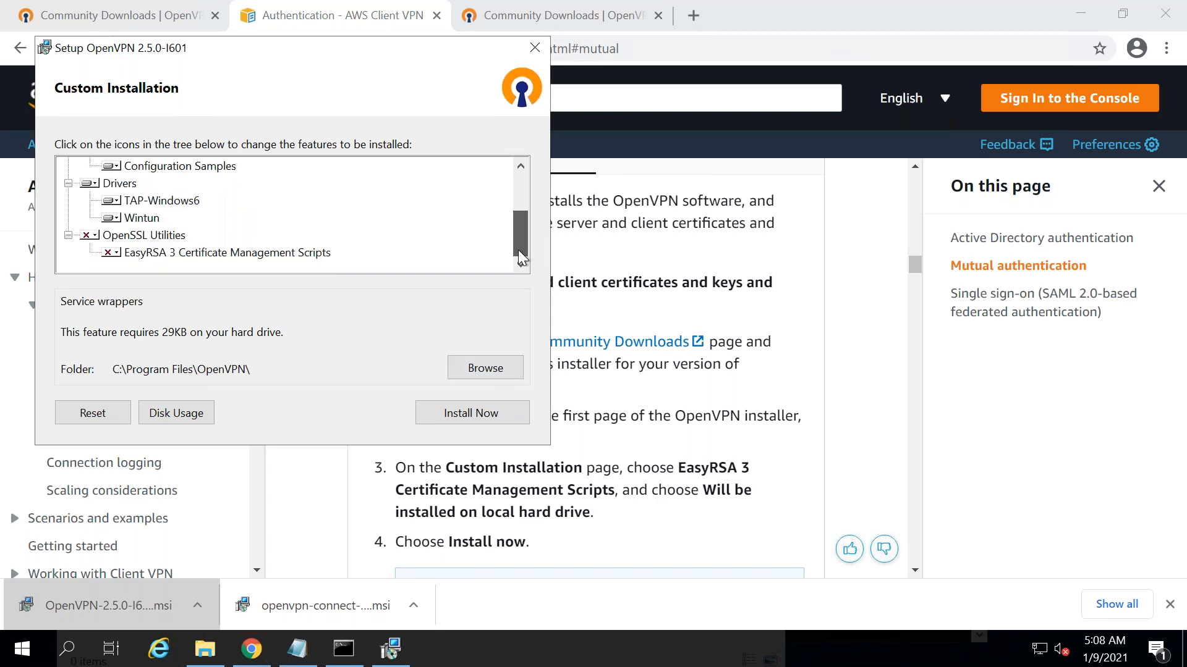
{"action": "left_click", "coordinate": [115, 255]}
{"action": "left_click", "coordinate": [124, 271]}
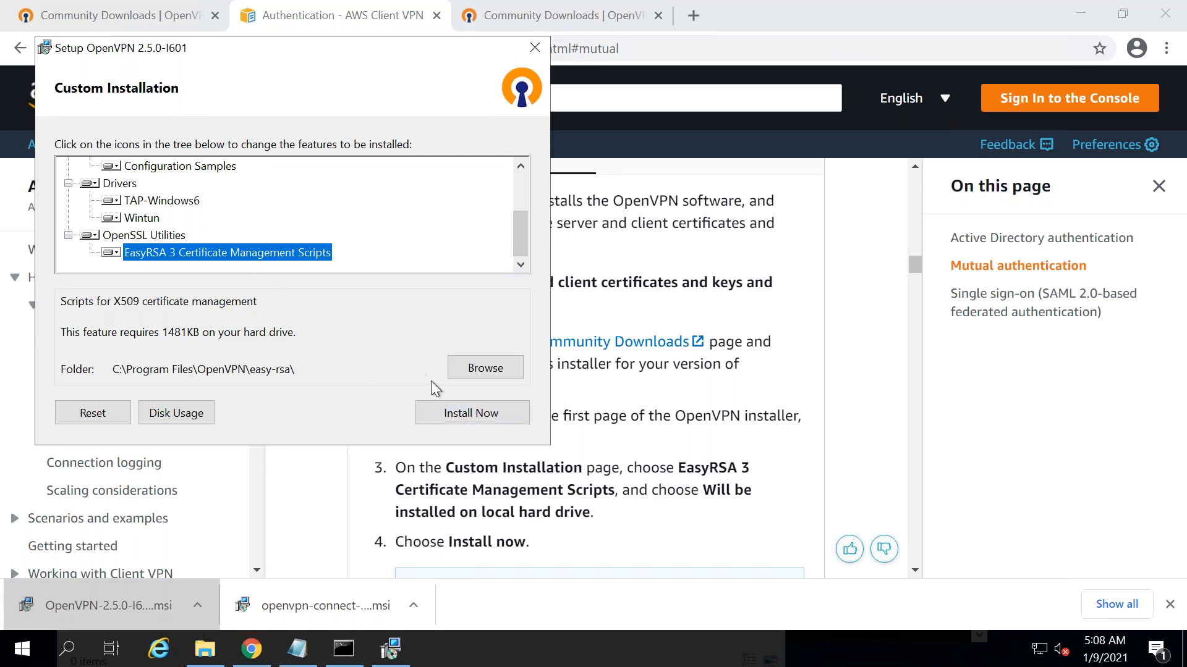
{"action": "left_click", "coordinate": [456, 418]}
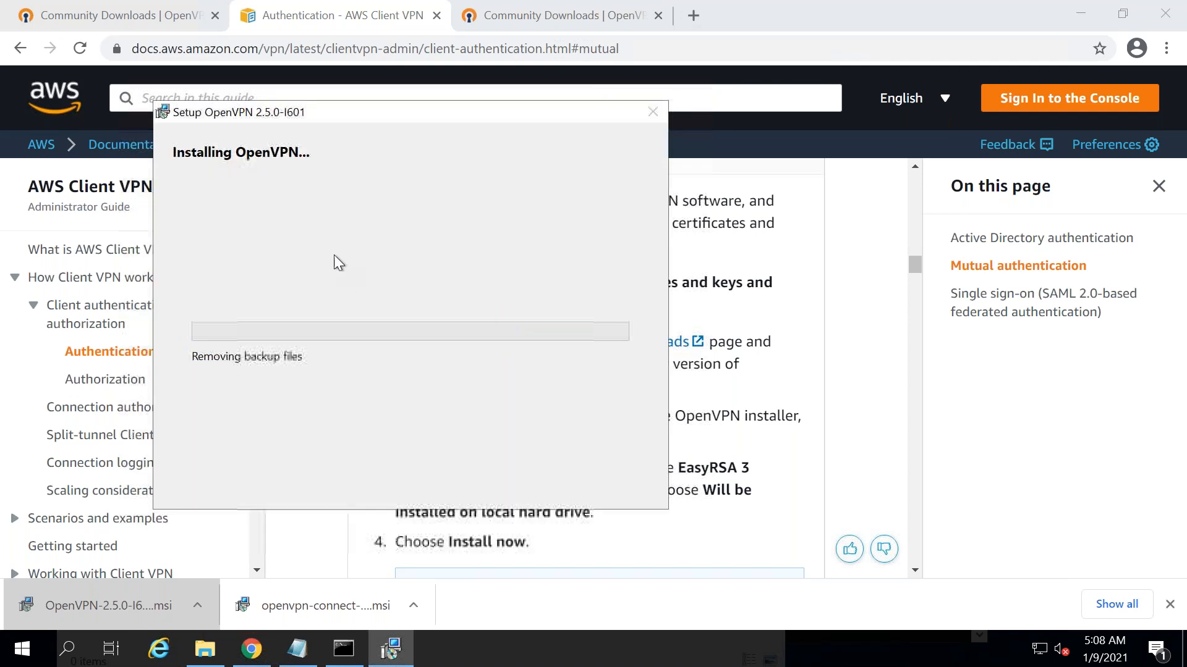
{"action": "left_click", "coordinate": [586, 488]}
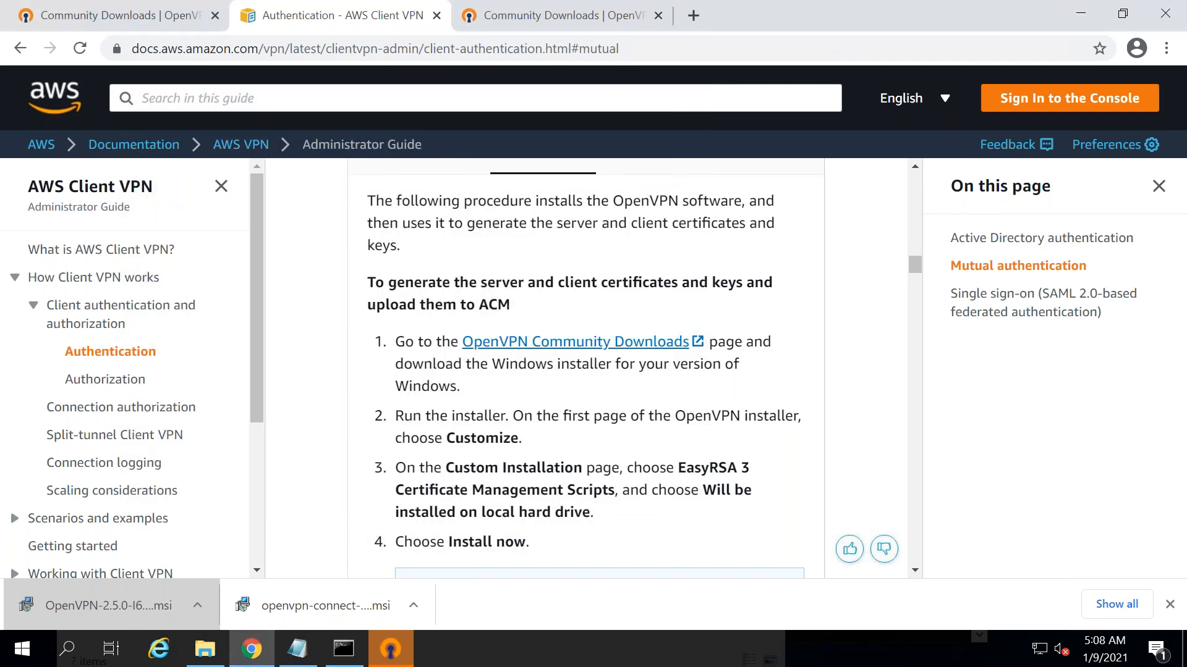
- Confirm the easy-rsa folder in the Easy* results, dismiss the OpenVPN GUI message, and return to Command Prompt
{"action": "key", "text": "alt+Tab"}
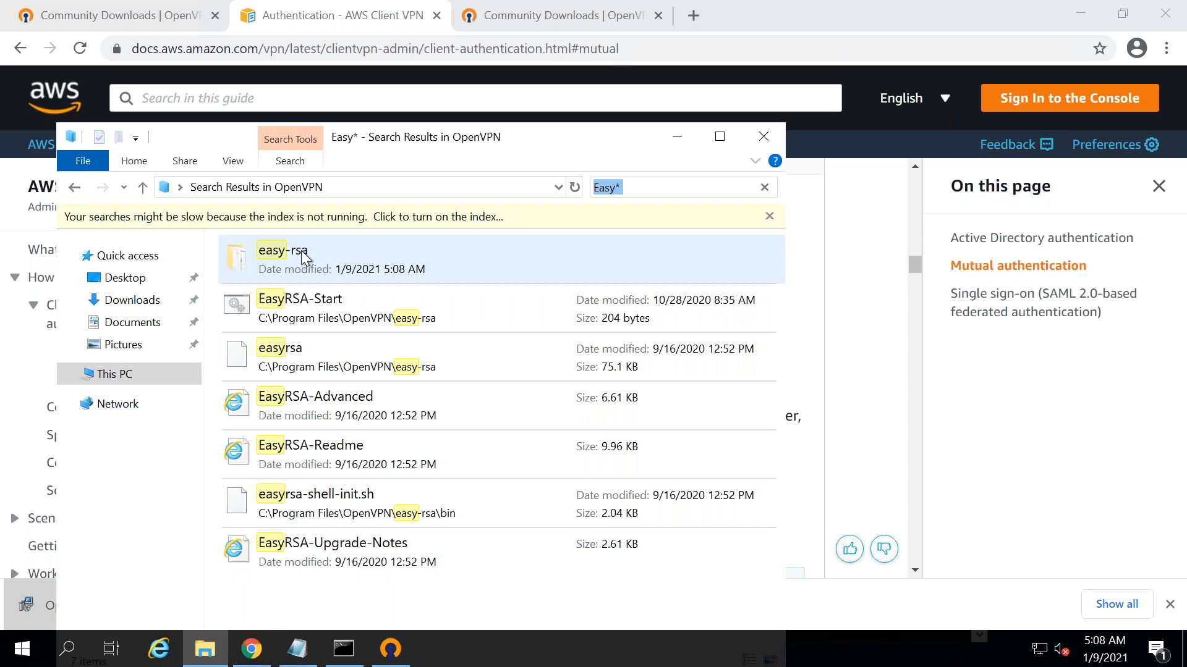
{"action": "left_click", "coordinate": [390, 650]}
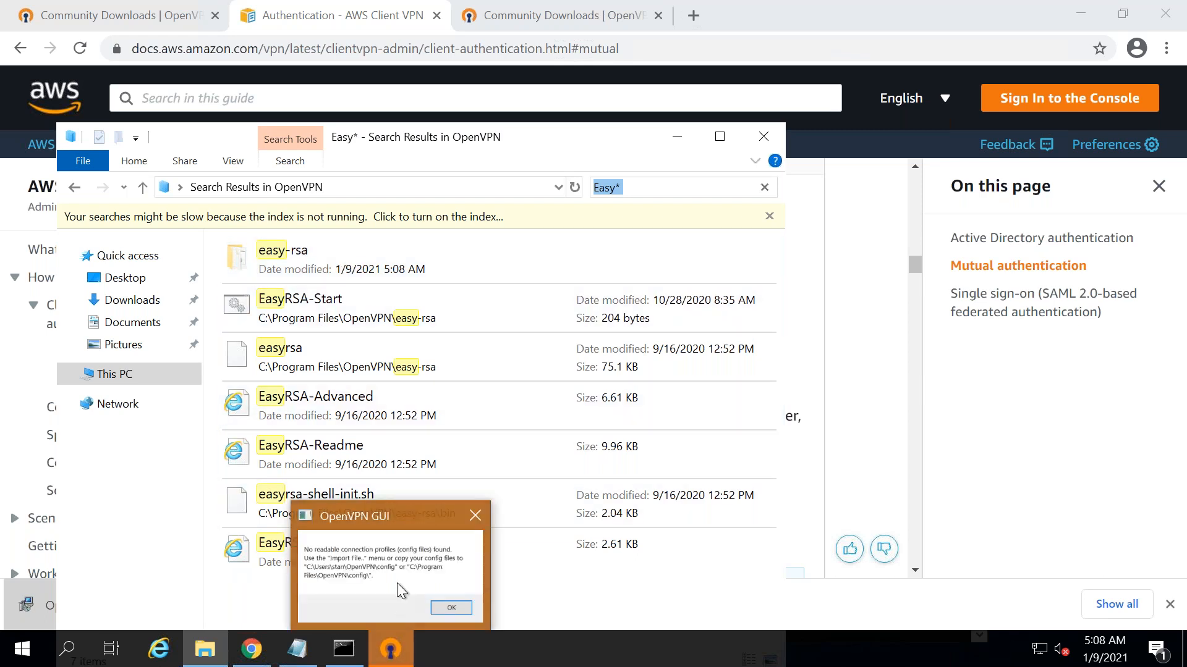
{"action": "left_click", "coordinate": [692, 400]}
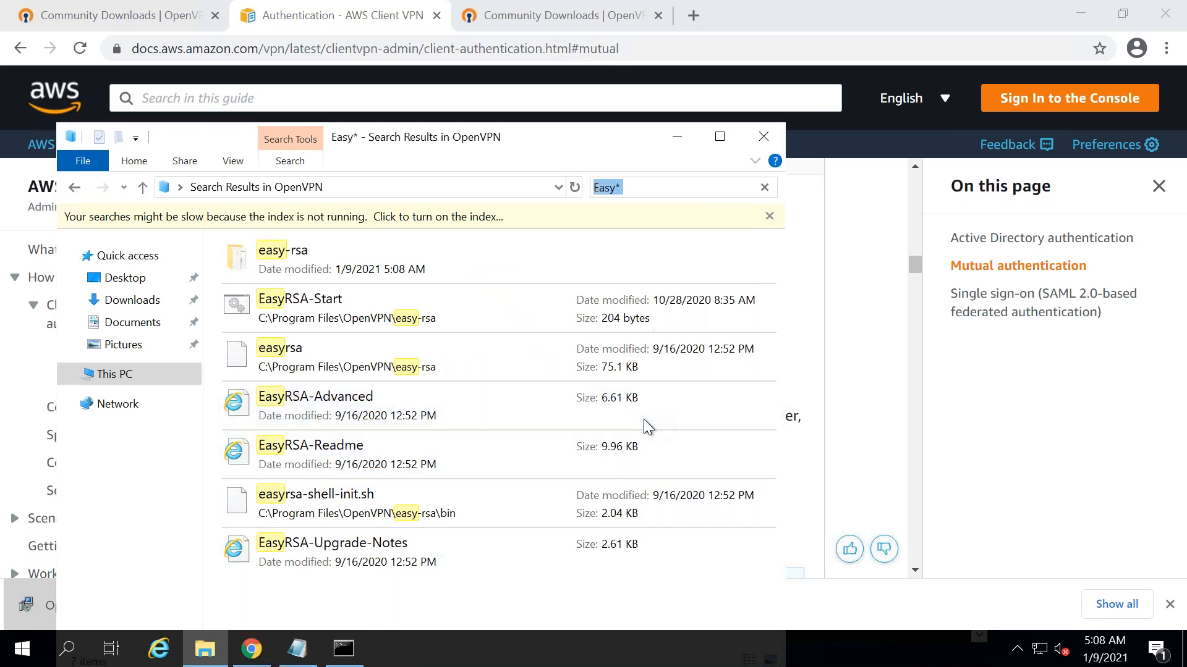
{"action": "left_click", "coordinate": [345, 650]}
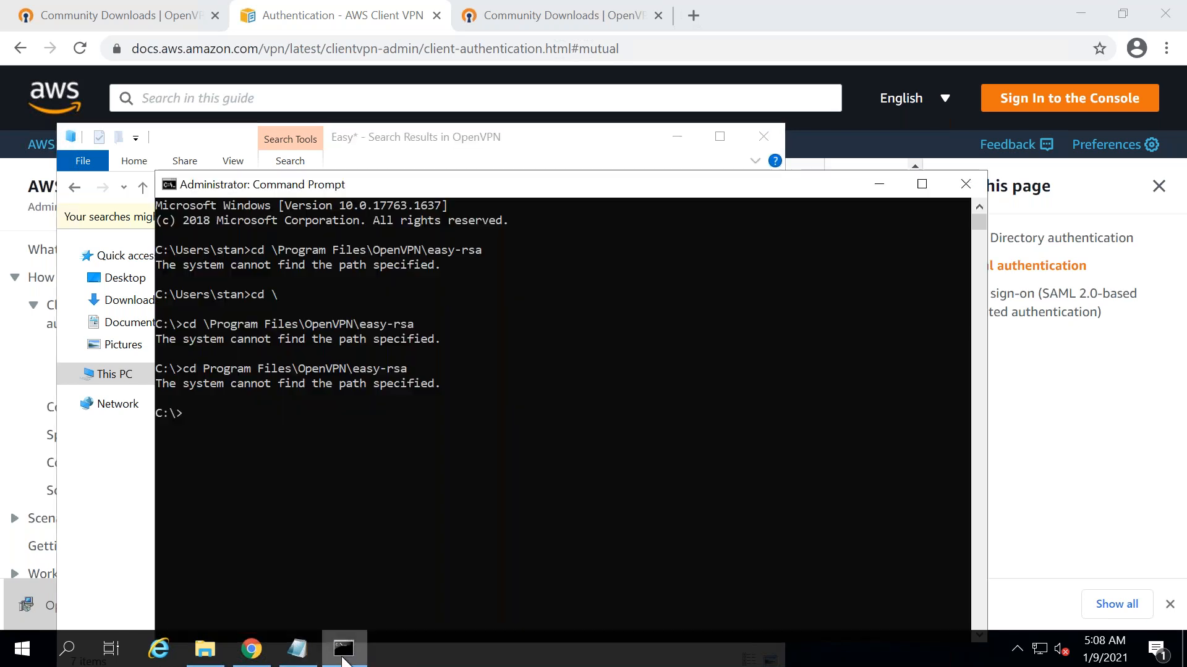
- Change into the OpenVPN easy-rsa folder and launch the EasyRSA 3 shell with EasyRSA-Start
{"action": "left_click_drag", "start_coordinate": [413, 188], "coordinate": [640, 98]}
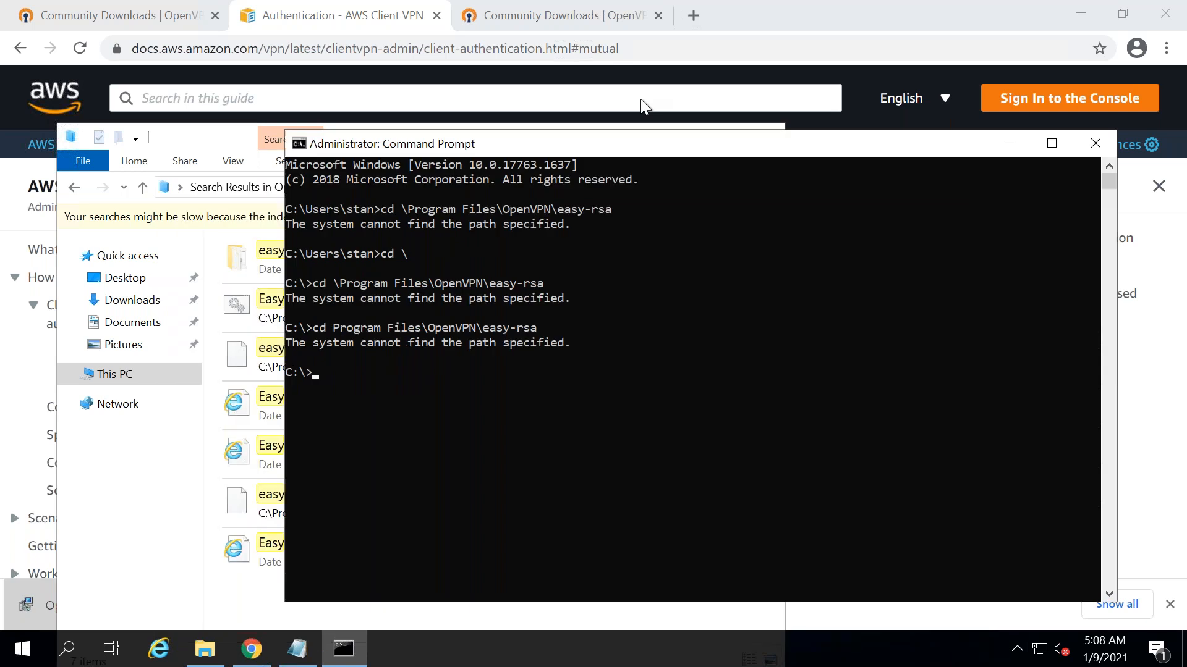
{"action": "key", "text": "Up"}
{"action": "key", "text": "Return"}
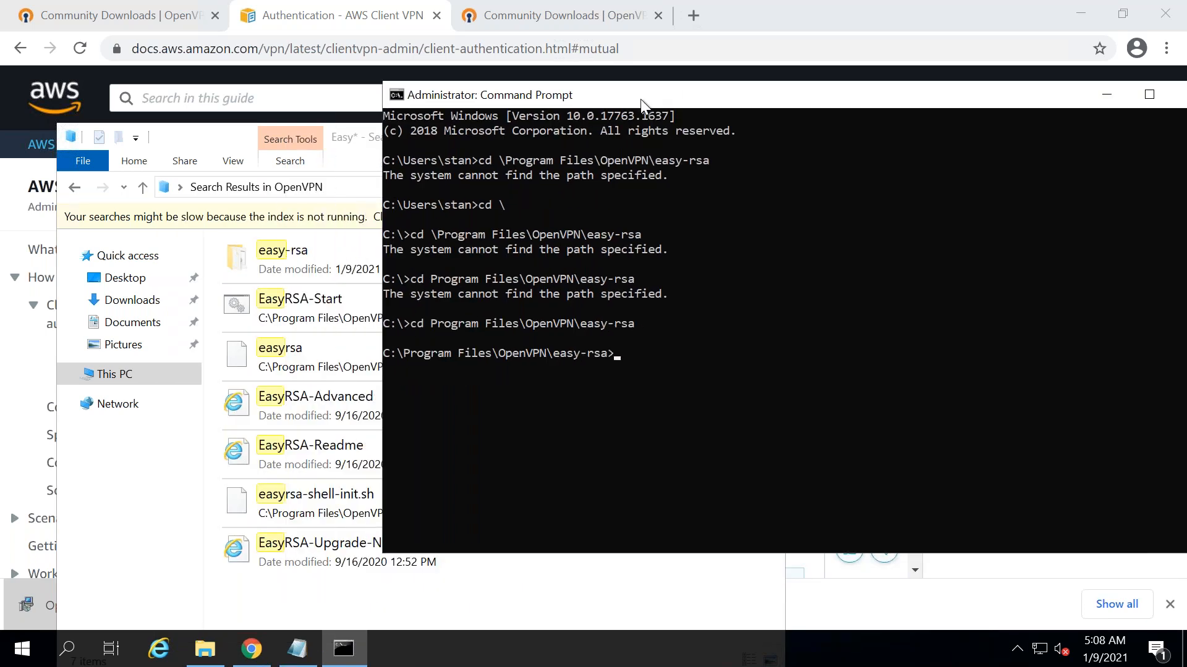
{"action": "type", "text": "Easry"}
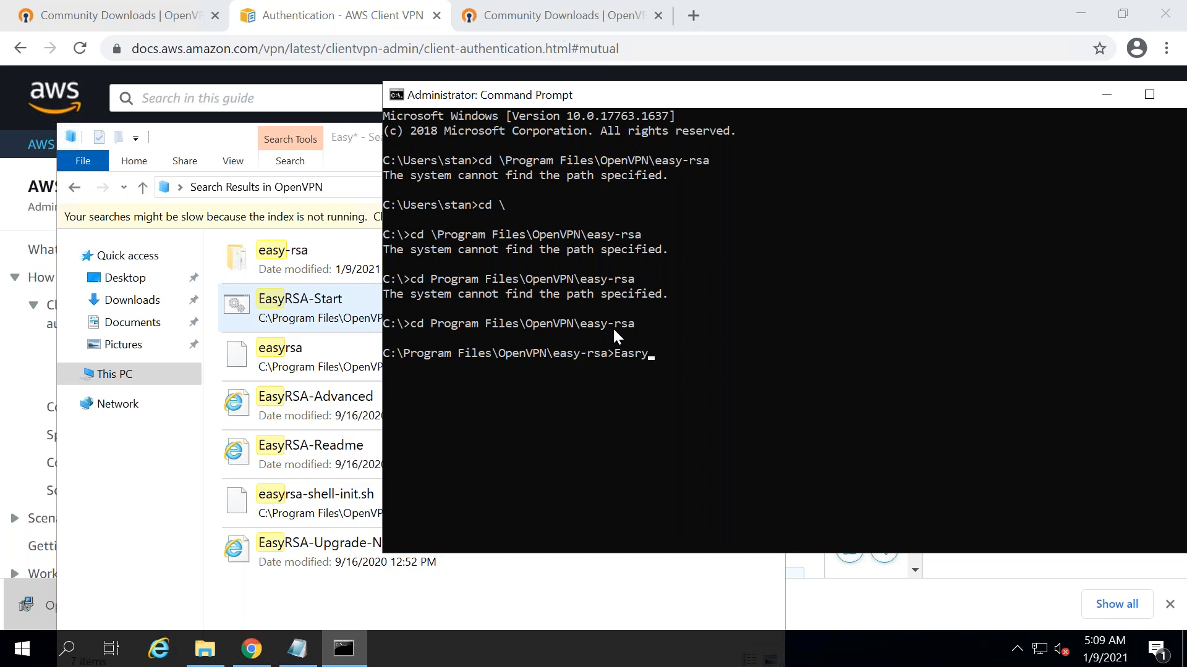
{"action": "key", "text": "BackSpace"}
{"action": "key", "text": "BackSpace"}
{"action": "type", "text": "yRSA-Start"}
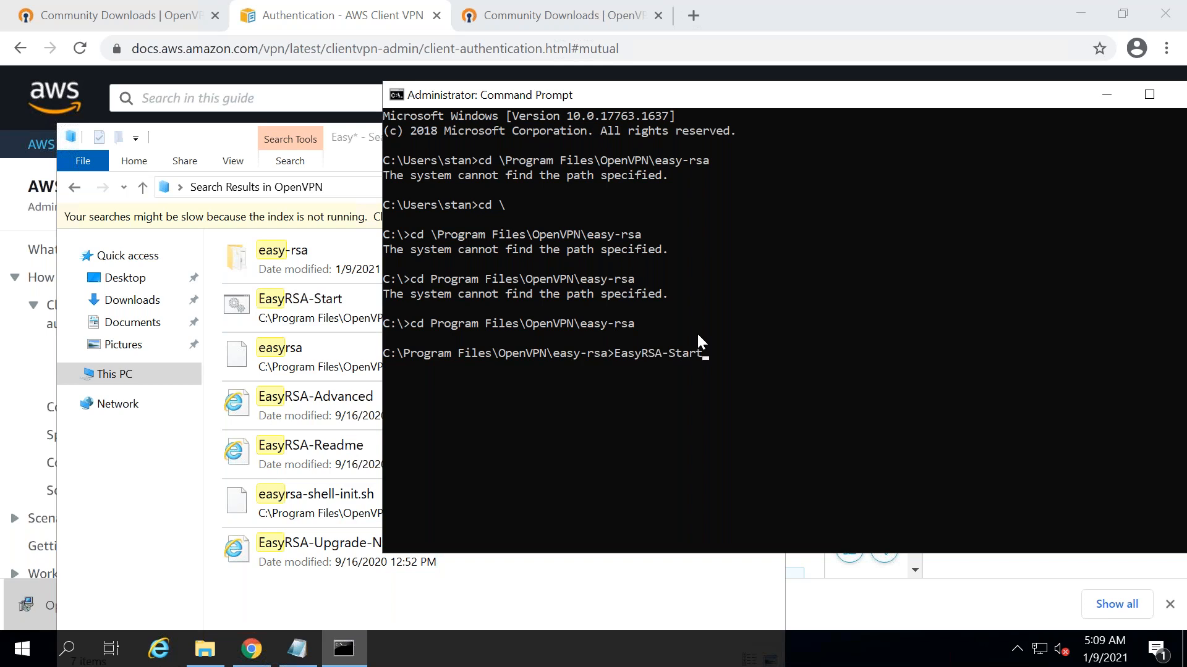
{"action": "key", "text": "Return"}
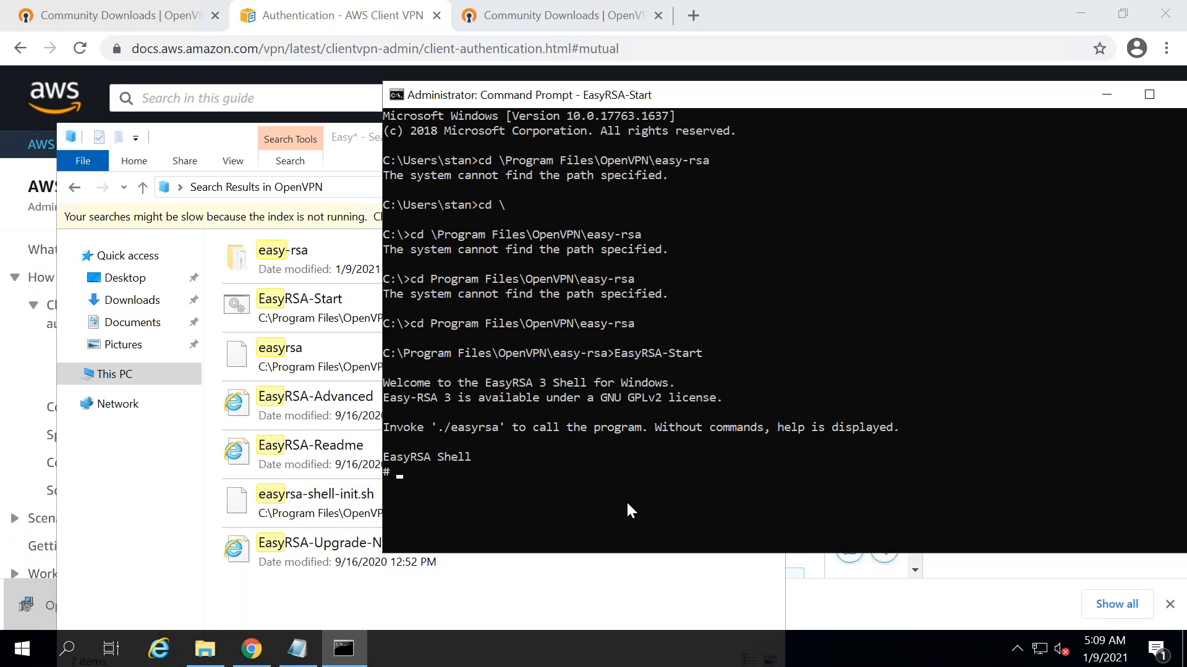
- Initialise a new PKI with './easyrsa init-pki', then return to the Notepad notes
{"action": "type", "text": "./eas"}
{"action": "type", "text": "yrsa init-pki"}
{"action": "key", "text": "Return"}
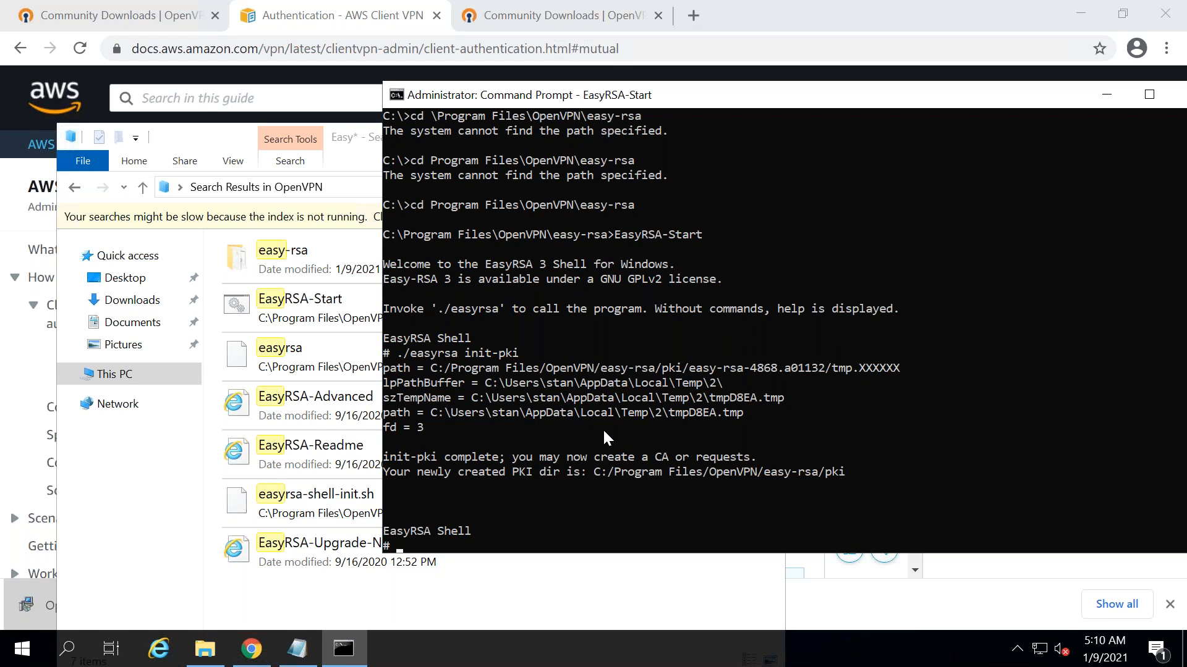
{"action": "key", "text": "alt+Tab"}
{"action": "key", "text": "alt+Tab"}
{"action": "key", "text": "alt+Tab"}
{"action": "key", "text": "alt+Tab"}
{"action": "key", "text": "alt+shift+Tab"}
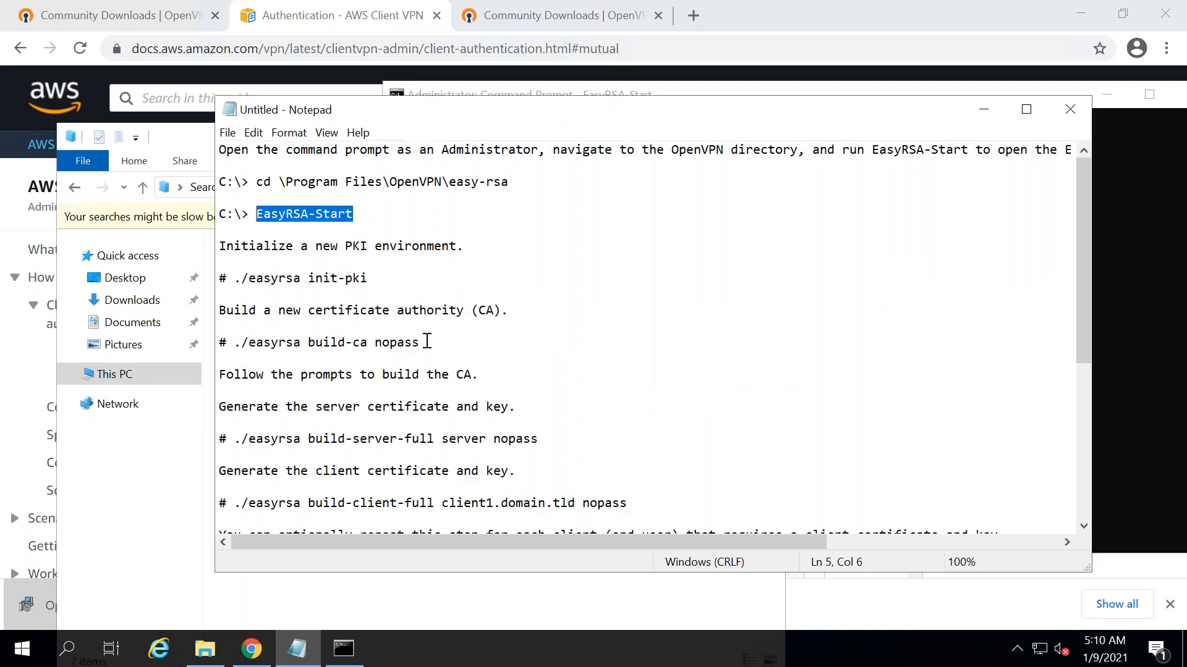
- Run './easyrsa build-ca nopass' copied from the notes, using vpnserver1 as the CA common name
{"action": "left_click_drag", "start_coordinate": [421, 343], "coordinate": [241, 341]}
{"action": "right_click", "coordinate": [254, 341]}
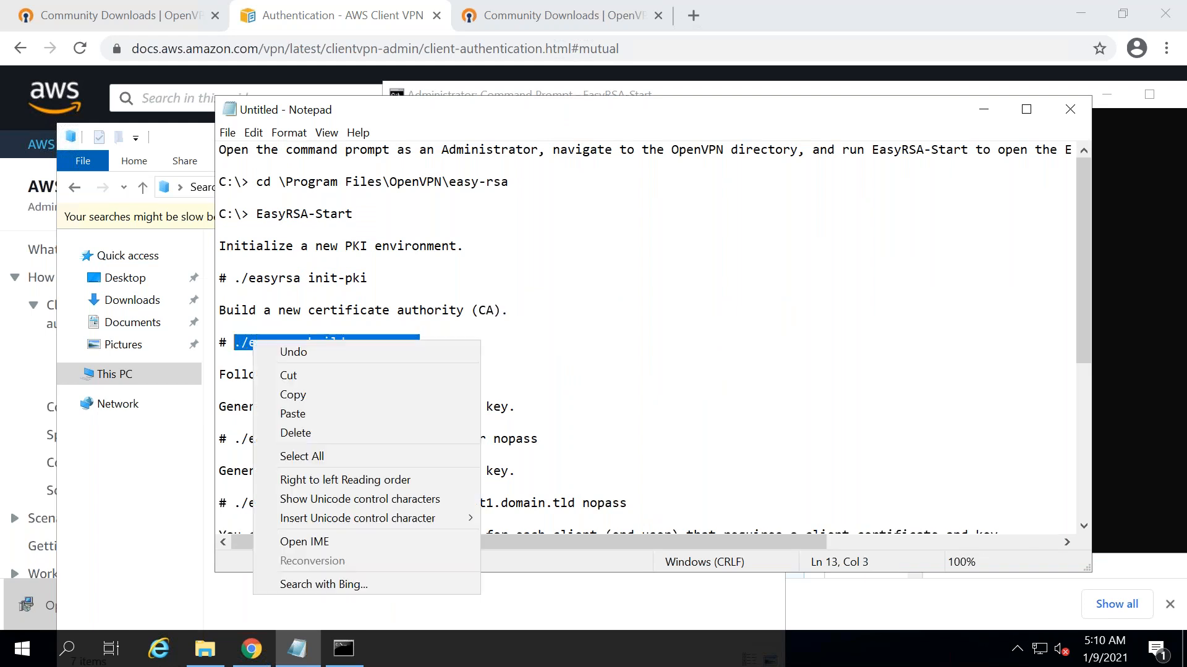
{"action": "left_click", "coordinate": [299, 391]}
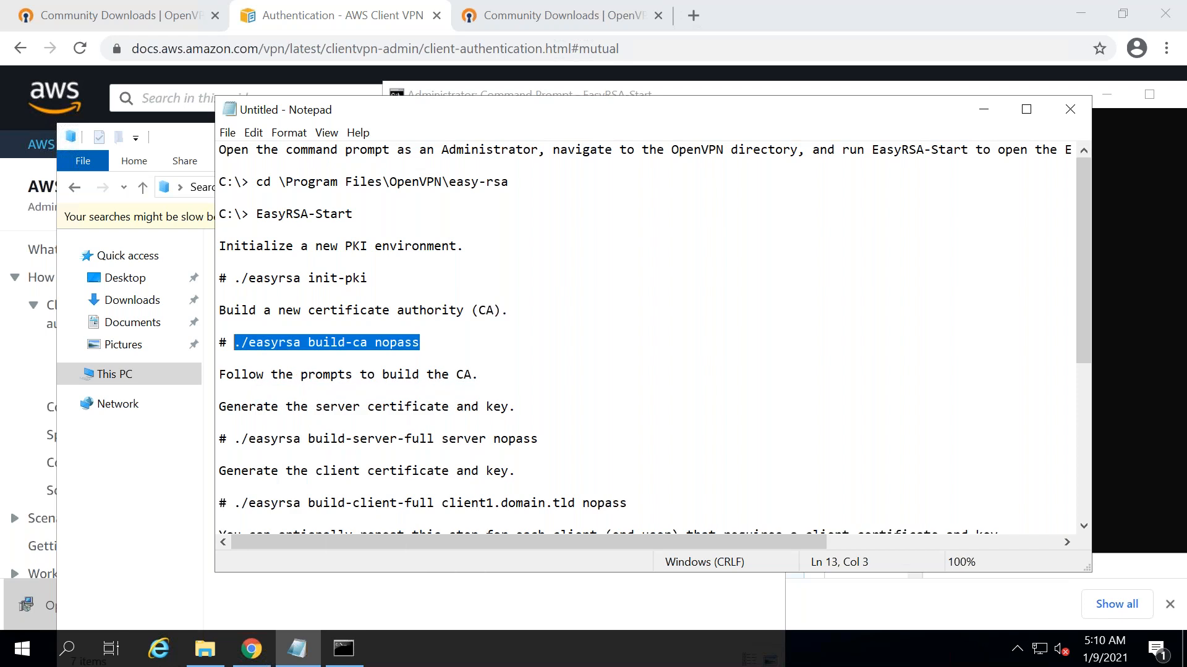
{"action": "left_click", "coordinate": [344, 648]}
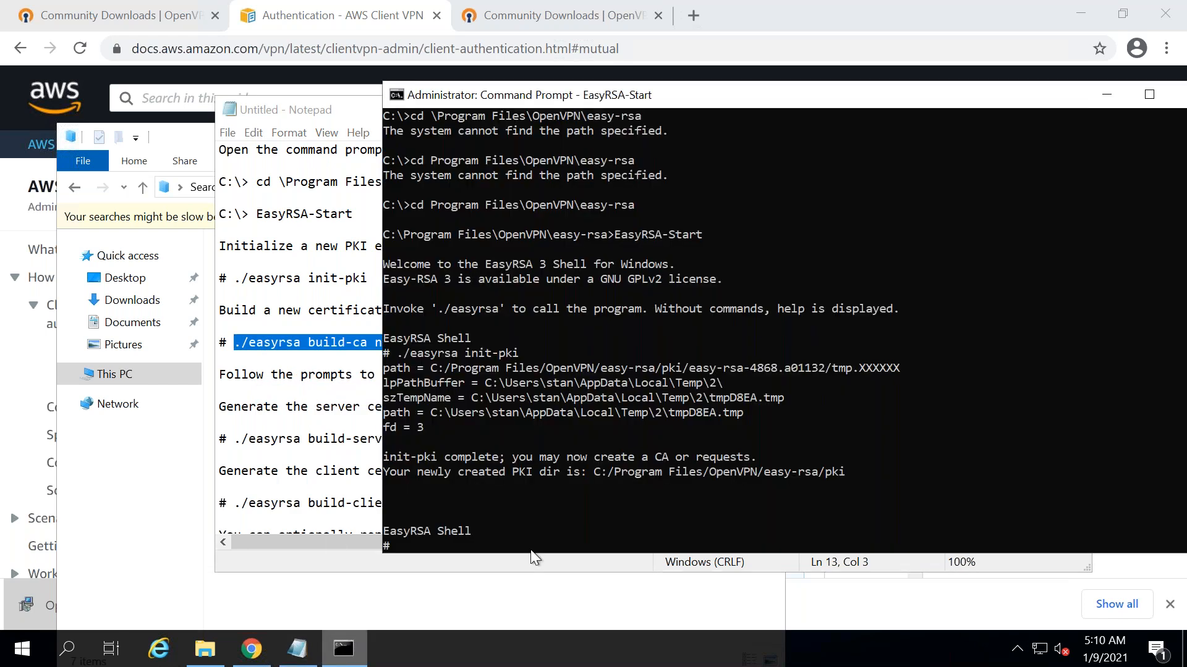
{"action": "right_click", "coordinate": [522, 548]}
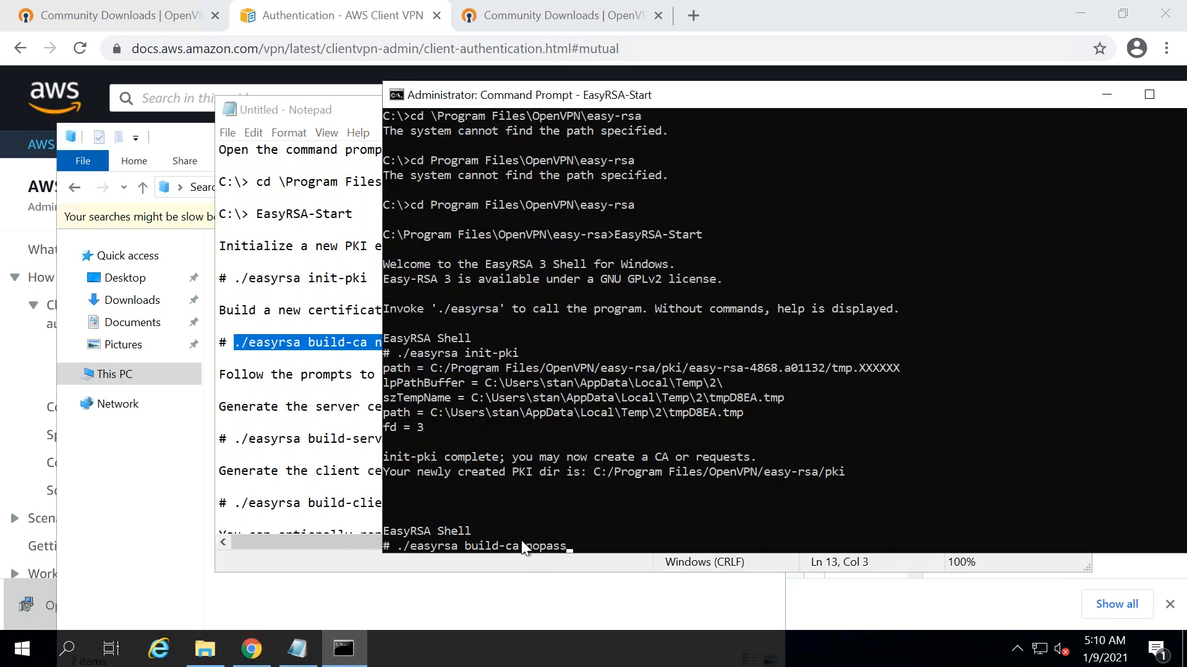
{"action": "key", "text": "Return"}
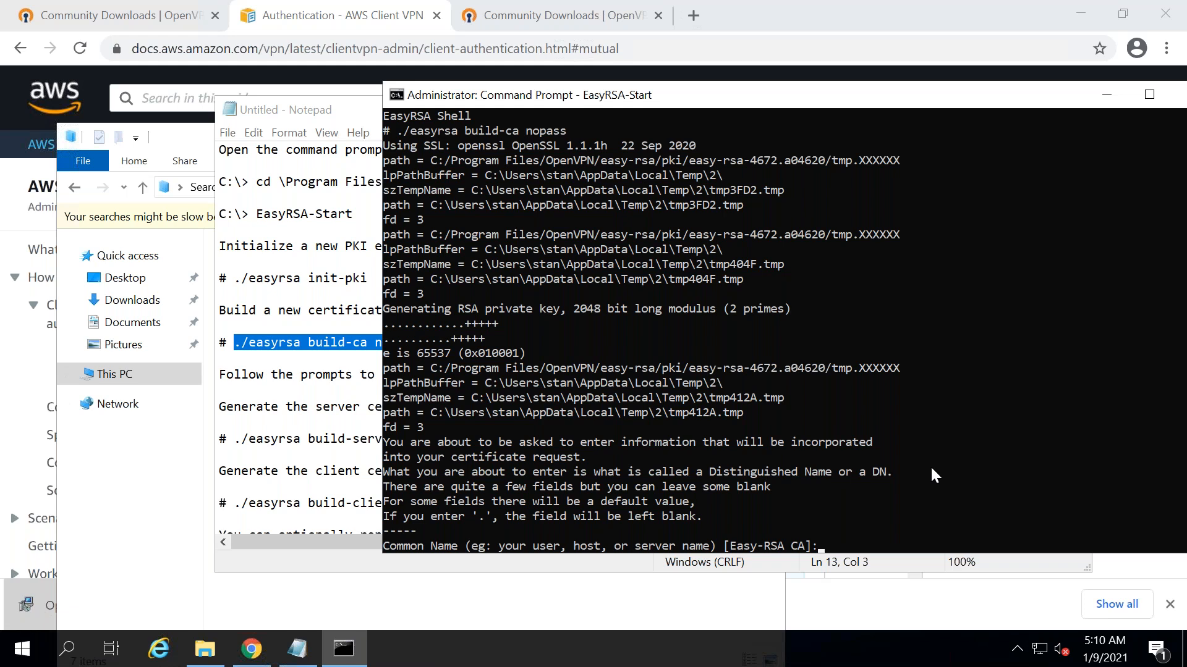
{"action": "type", "text": "vpnserver1"}
{"action": "key", "text": "Return"}
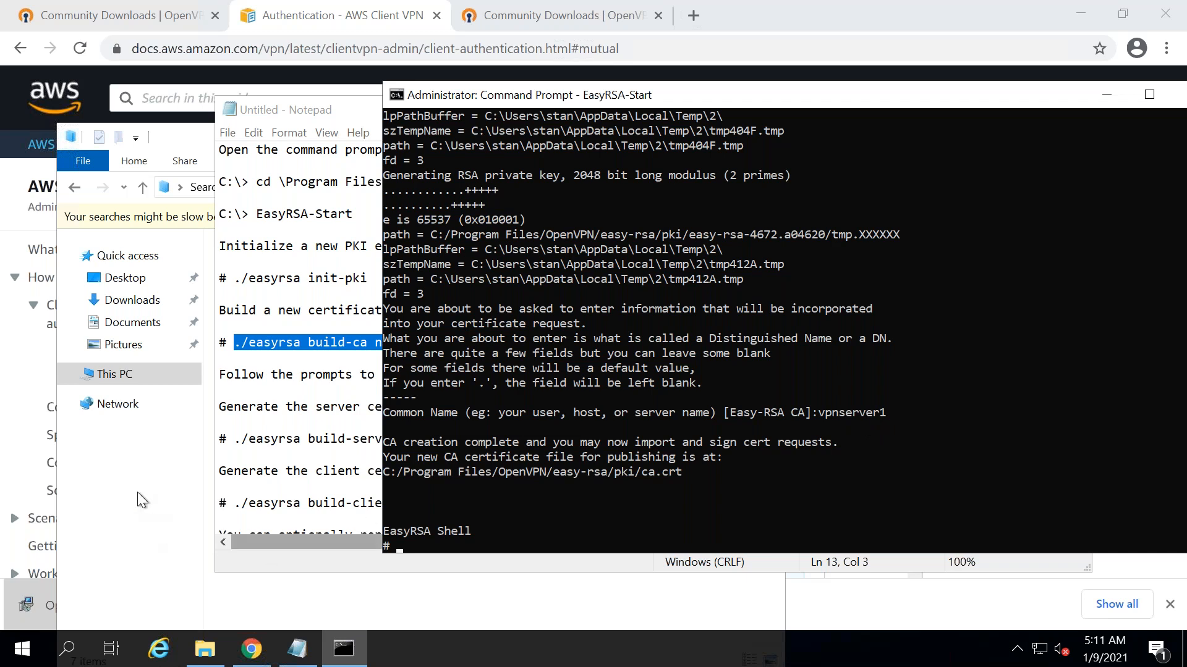
{"action": "left_click", "coordinate": [286, 407]}
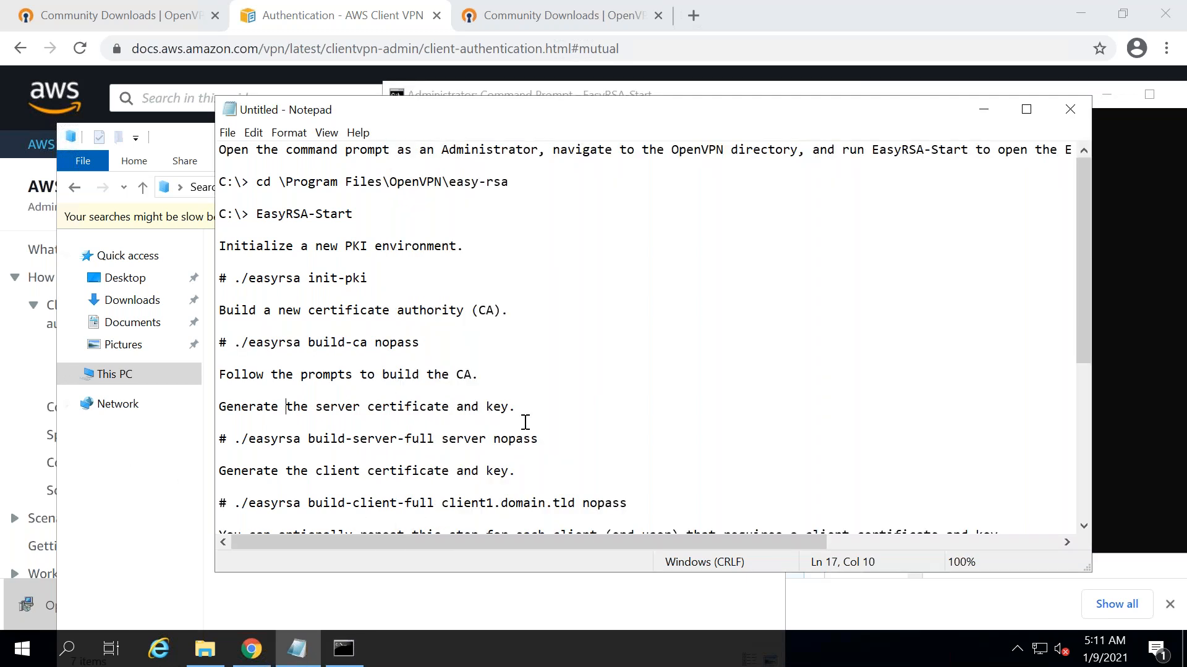
- Run './easyrsa build-server-full server nopass' copied from the notes to create the server certificate and key
{"action": "left_click_drag", "start_coordinate": [539, 439], "coordinate": [238, 436]}
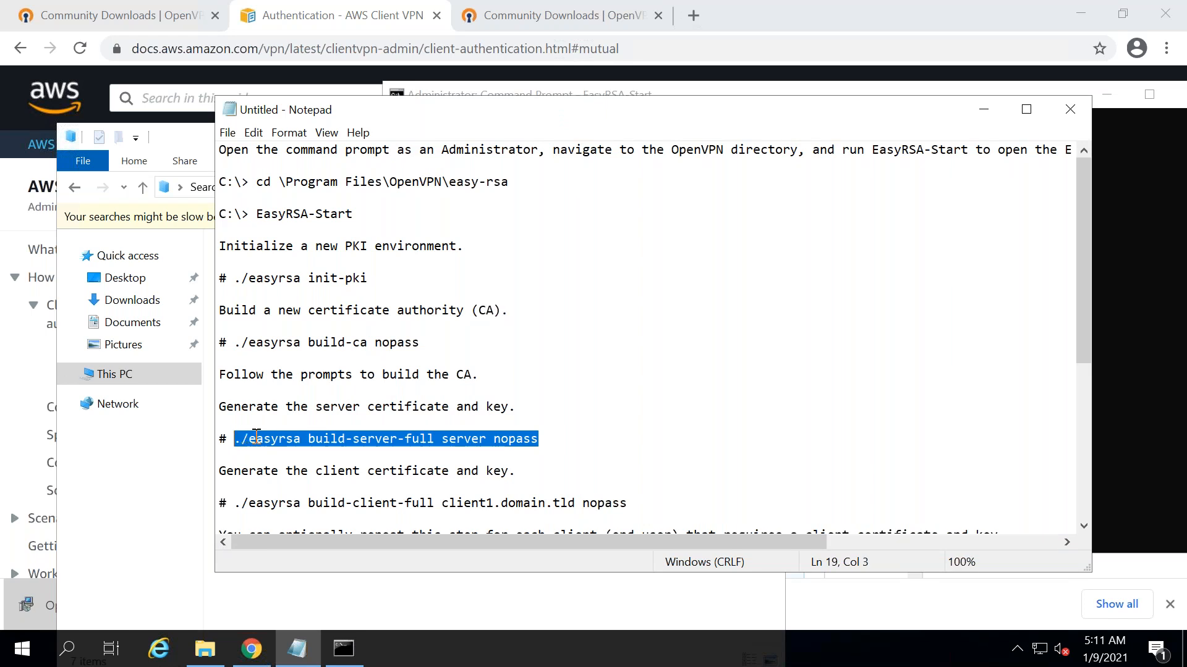
{"action": "right_click", "coordinate": [257, 436]}
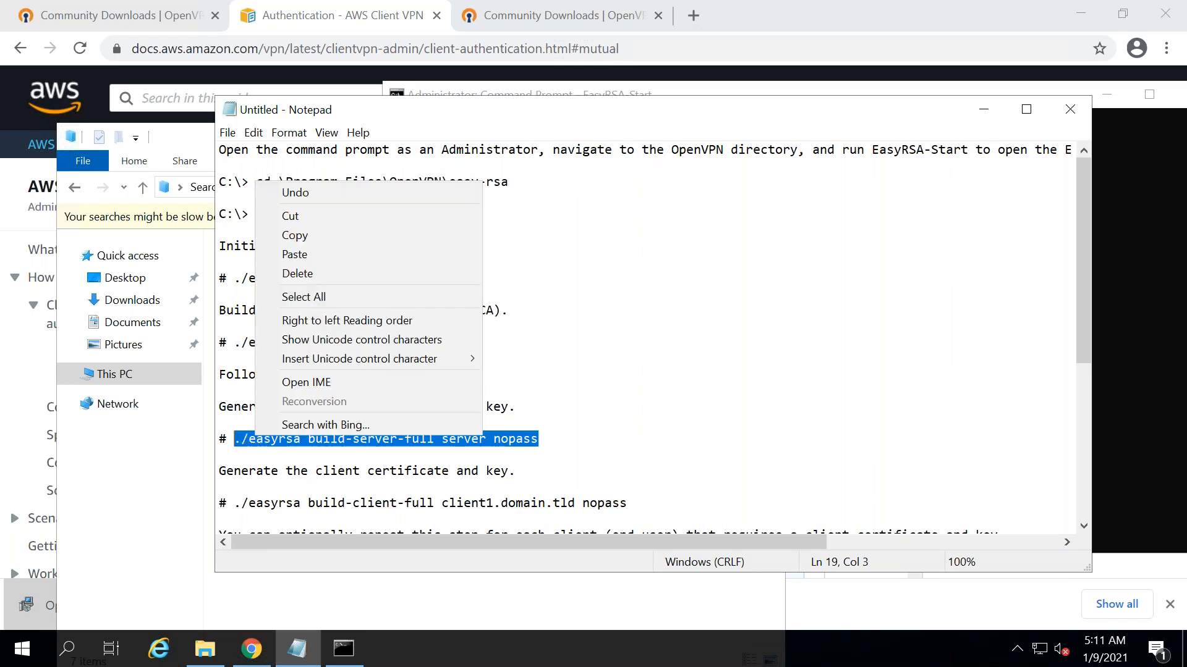
{"action": "left_click", "coordinate": [309, 238]}
{"action": "left_click", "coordinate": [346, 650]}
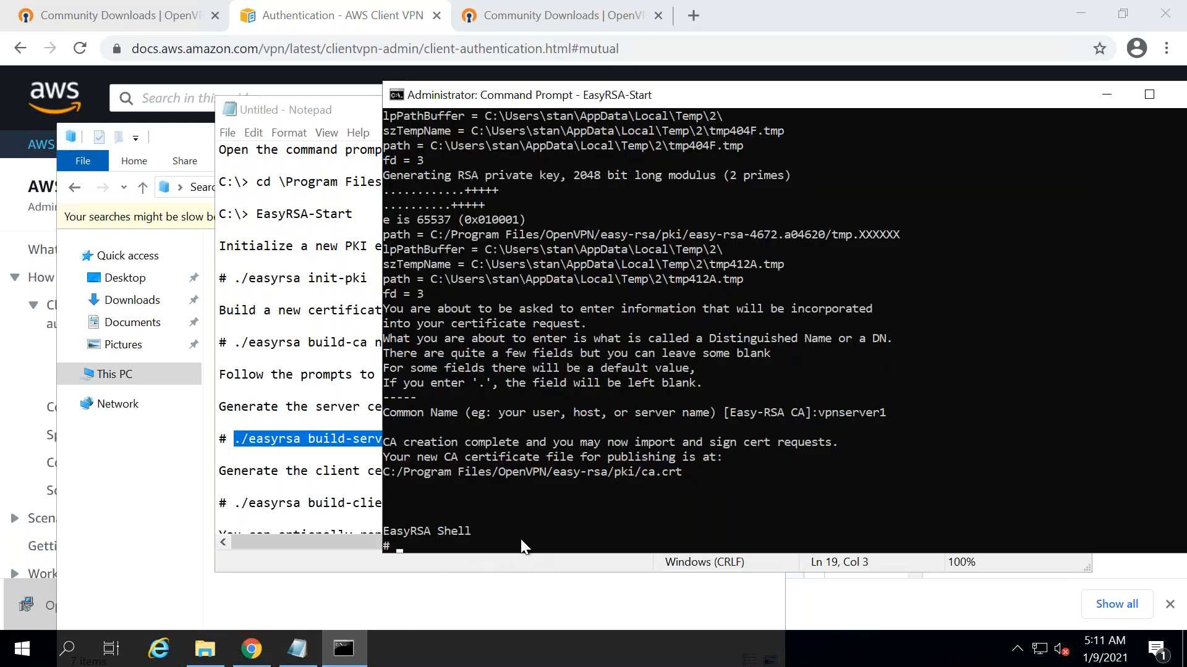
{"action": "right_click", "coordinate": [521, 547]}
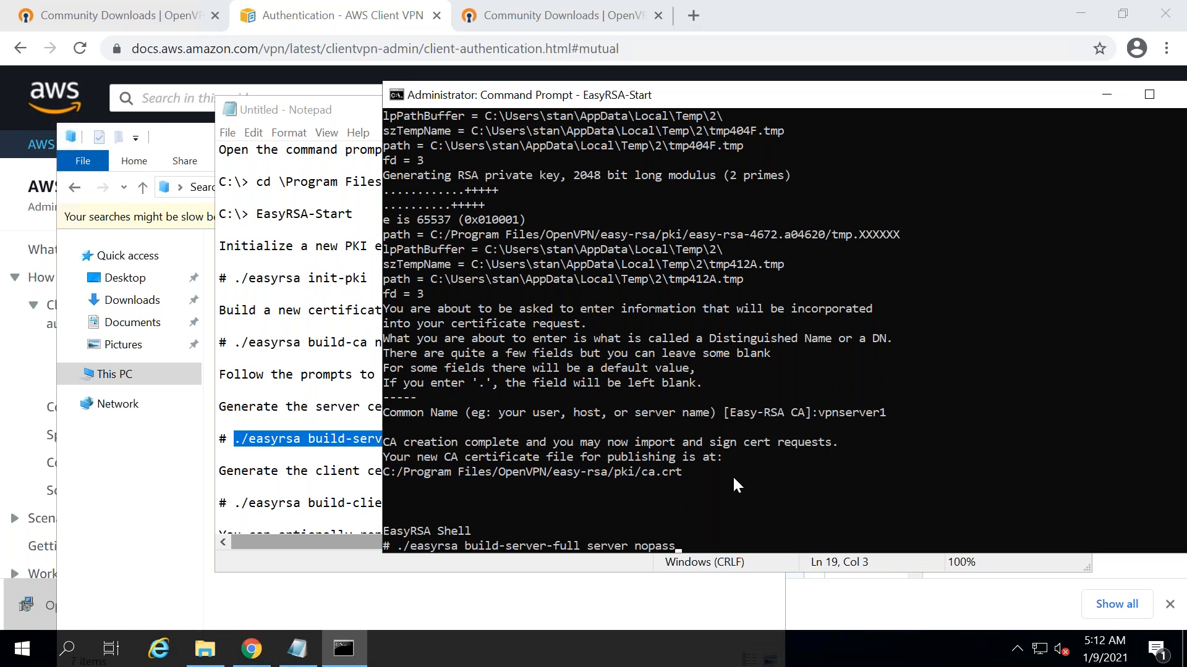
{"action": "key", "text": "Return"}
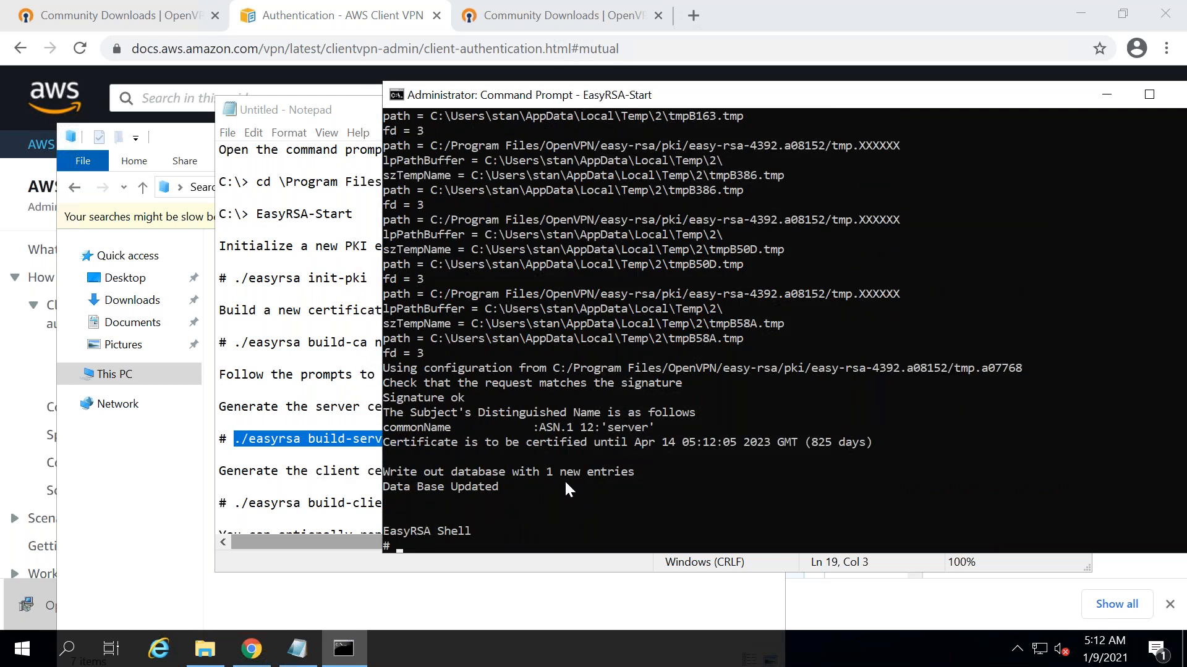
{"action": "left_click", "coordinate": [309, 473]}
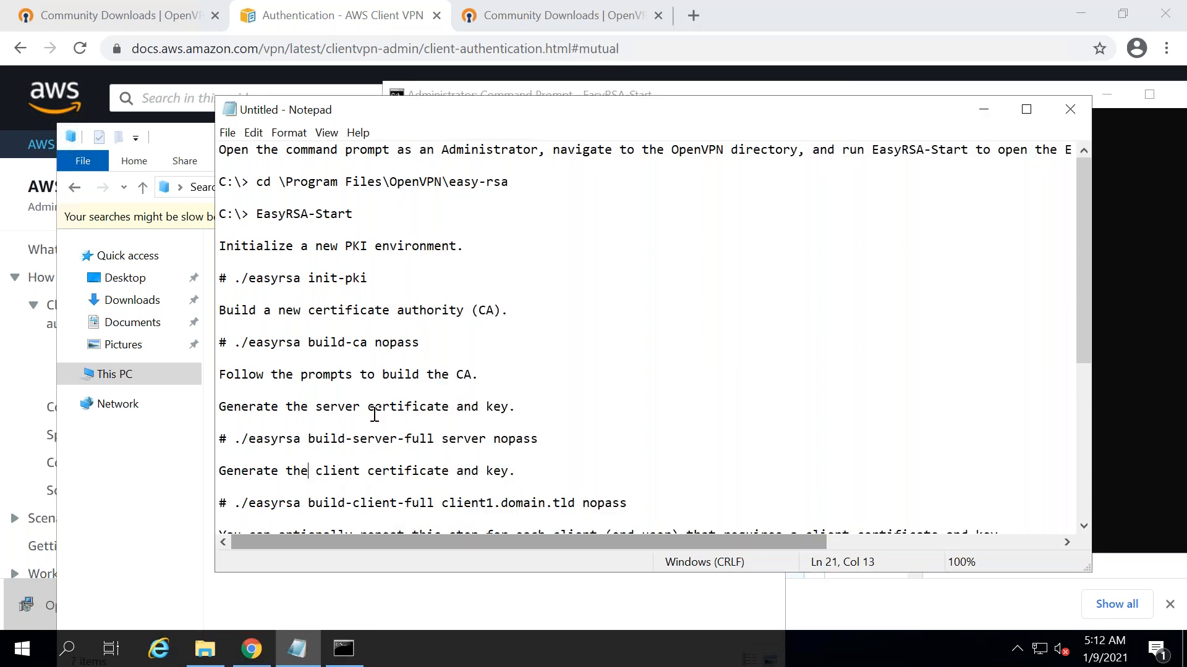
- Run './easyrsa build-client-full client1.domain.tld nopass' copied from the notes in the EasyRSA shell
{"action": "left_click_drag", "start_coordinate": [547, 442], "coordinate": [264, 440]}
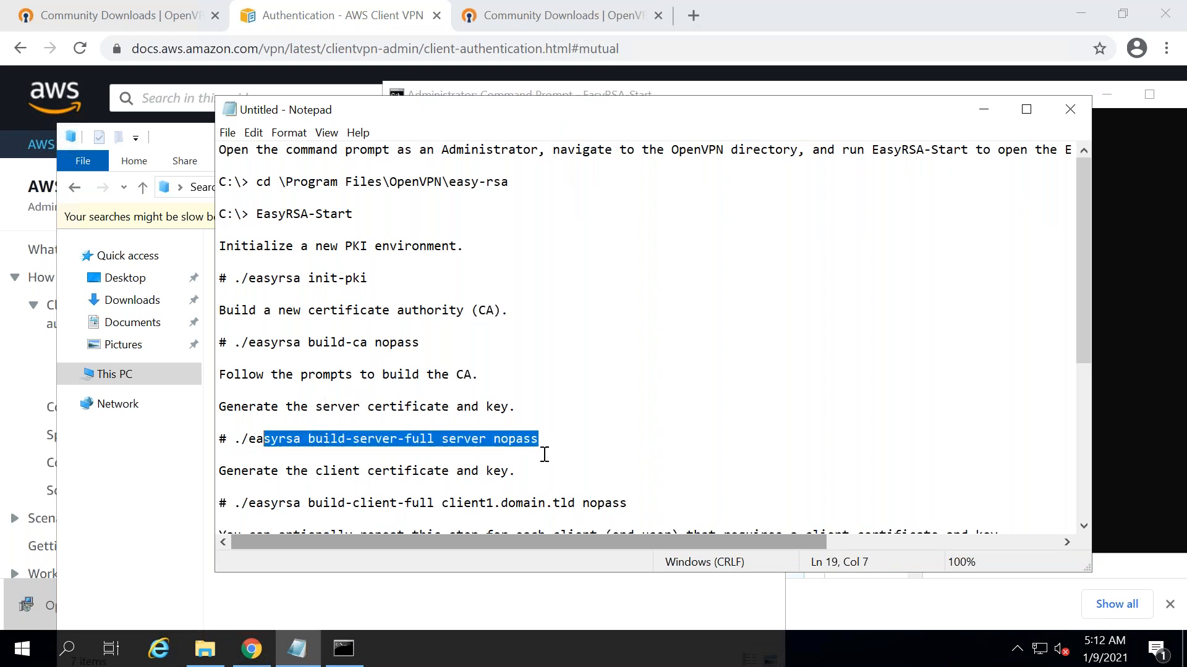
{"action": "left_click_drag", "start_coordinate": [627, 503], "coordinate": [236, 502]}
{"action": "key", "text": "super+c"}
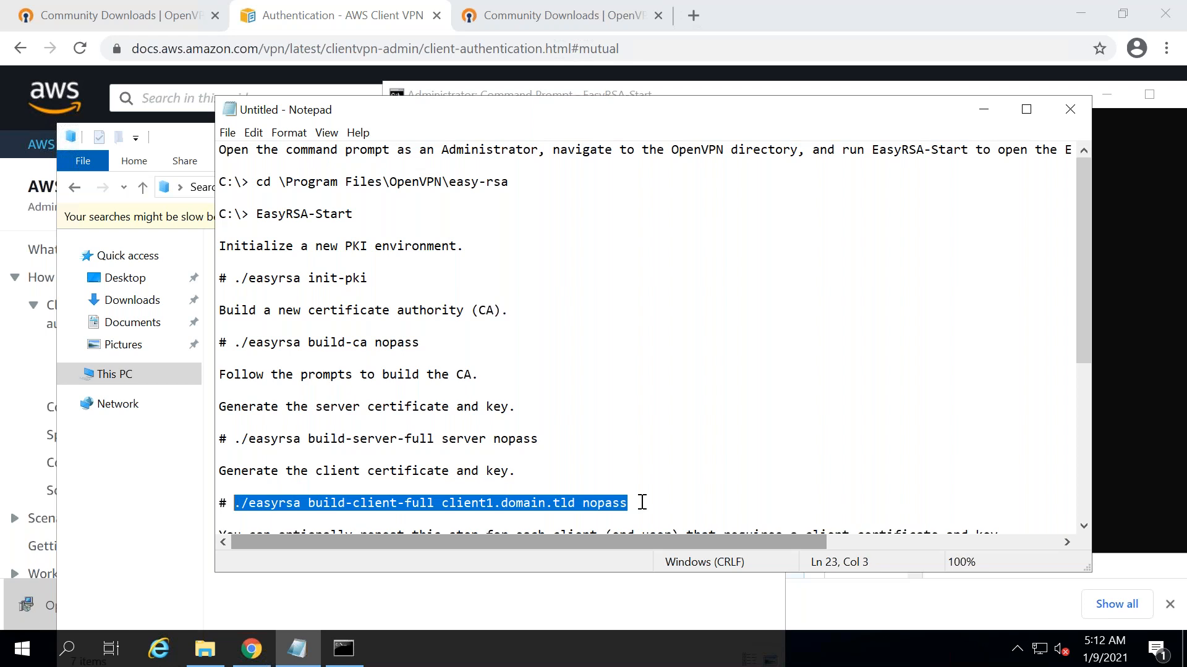
{"action": "left_click", "coordinate": [354, 643]}
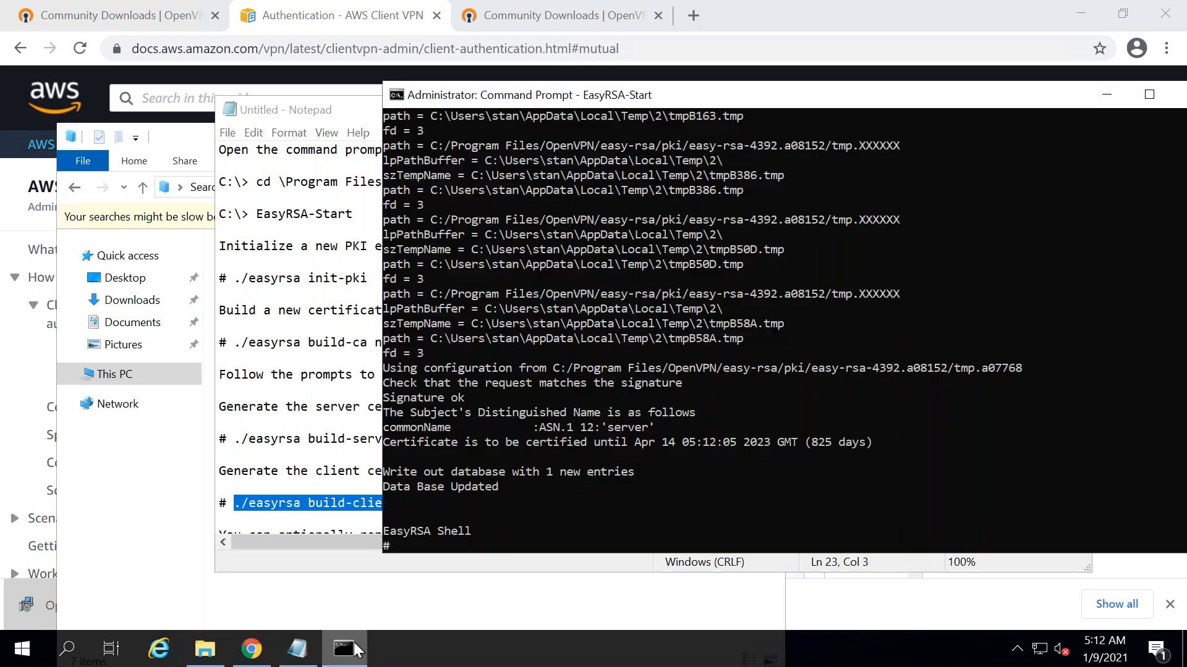
{"action": "right_click", "coordinate": [562, 526]}
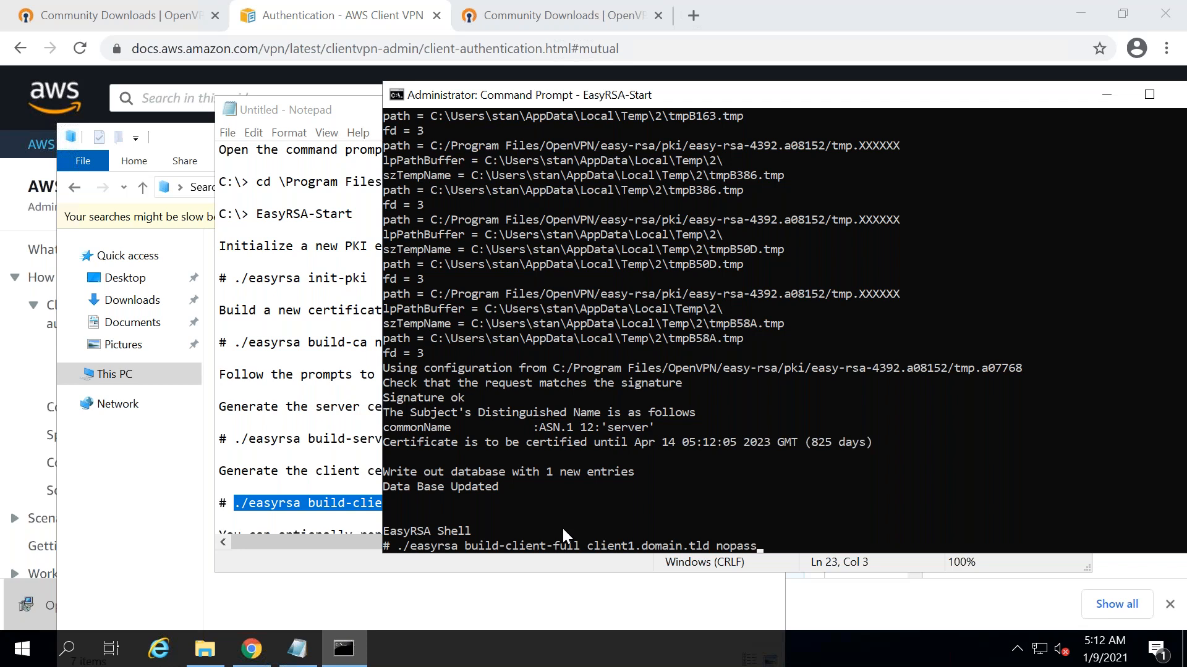
{"action": "key", "text": "Return"}
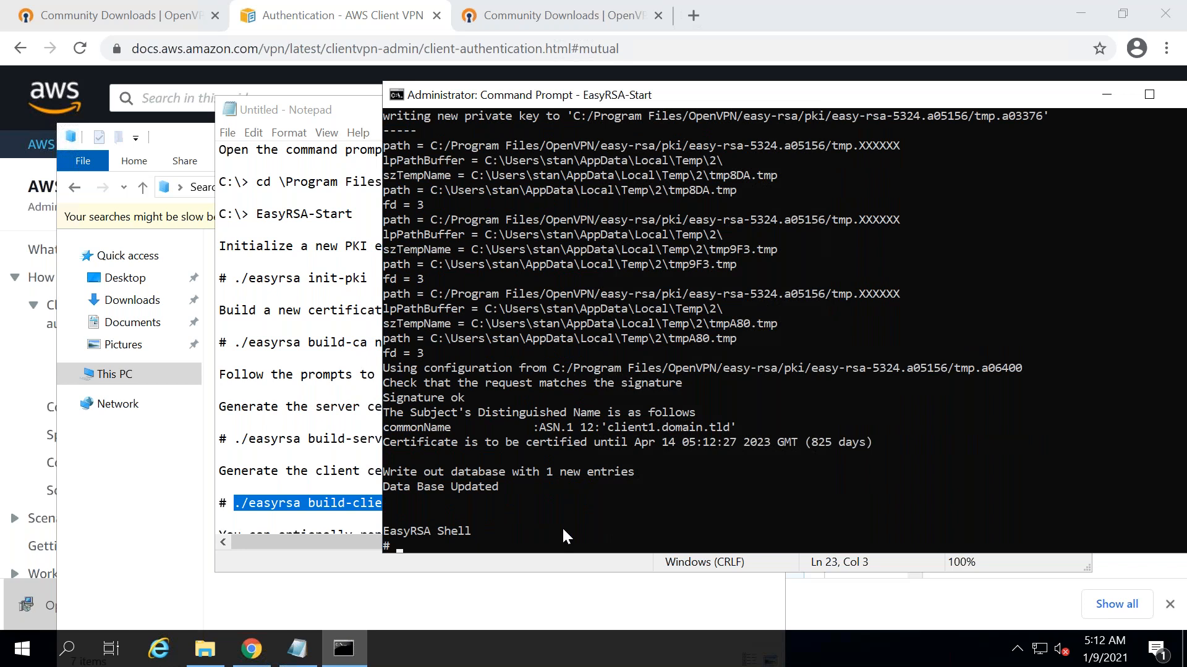
{"action": "left_click", "coordinate": [288, 440]}
{"action": "key", "text": "Down"}
{"action": "key", "text": "Down"}
{"action": "key", "text": "Down"}
{"action": "key", "text": "Down"}
{"action": "key", "text": "Down"}
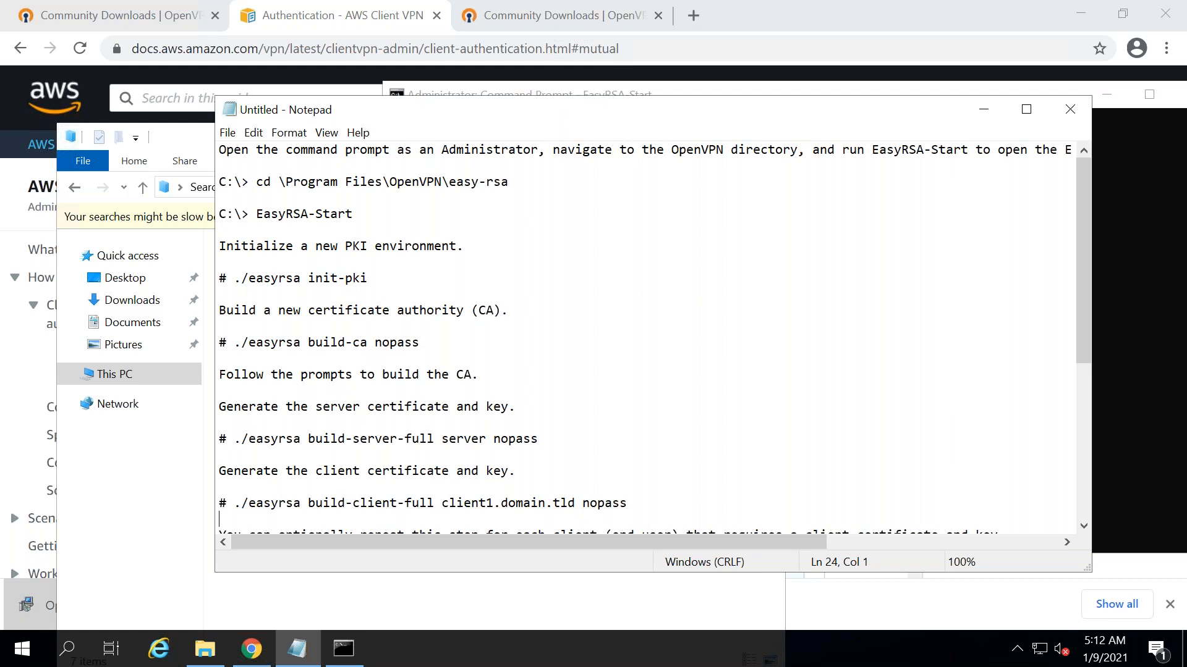
- Type exit in the EasyRSA shell to return to the C:\Program Files\OpenVPN\easy-rsa prompt
{"action": "key", "text": "Down"}
{"action": "key", "text": "Down"}
{"action": "key", "text": "Down"}
{"action": "key", "text": "Down"}
{"action": "key", "text": "Down"}
{"action": "key", "text": "Down"}
{"action": "key", "text": "Down"}
{"action": "key", "text": "Down"}
{"action": "key", "text": "Down"}
{"action": "key", "text": "Down"}
{"action": "key", "text": "Down"}
{"action": "key", "text": "Down"}
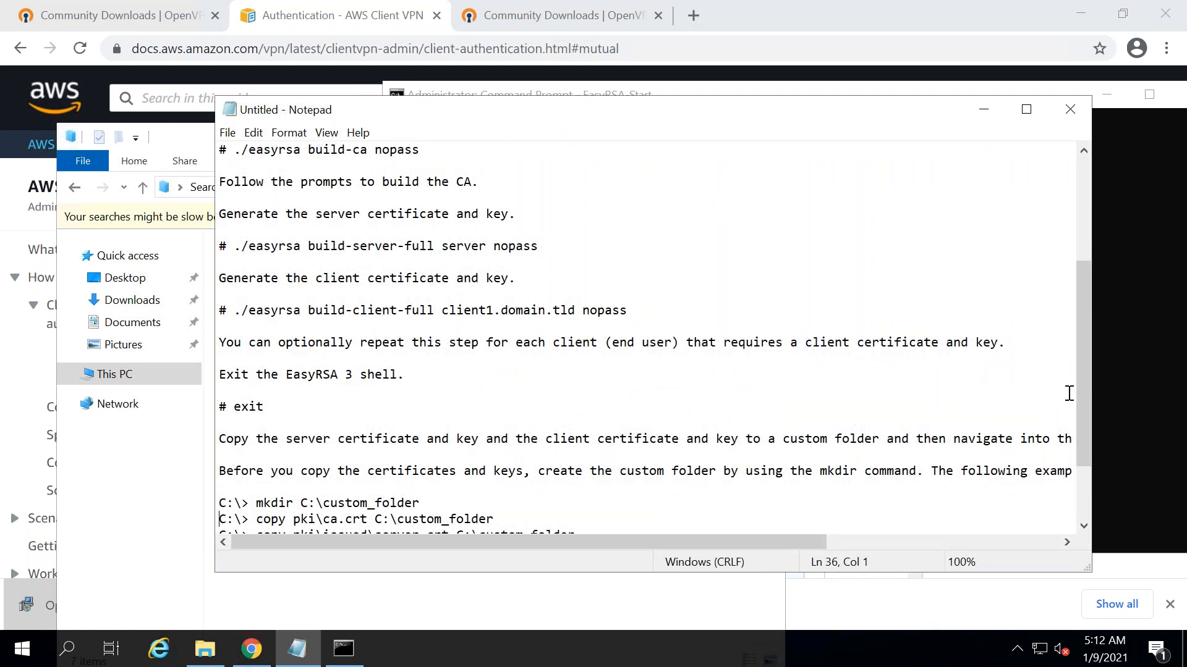
{"action": "key", "text": "alt+Tab"}
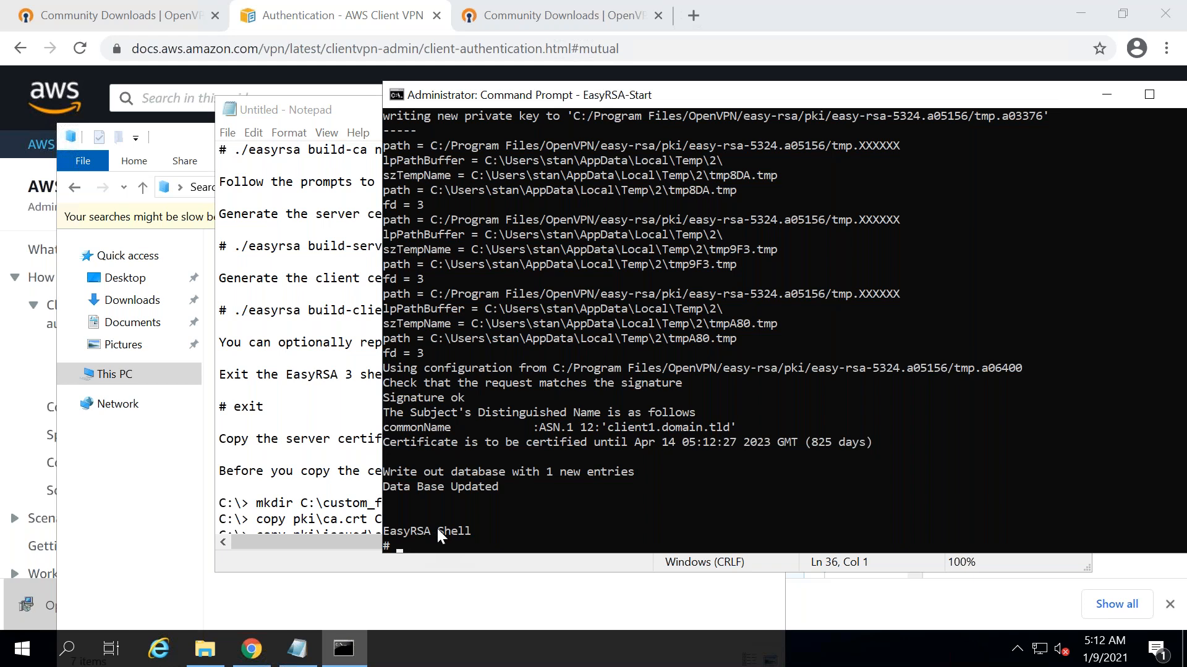
{"action": "type", "text": "exit"}
{"action": "key", "text": "Return"}
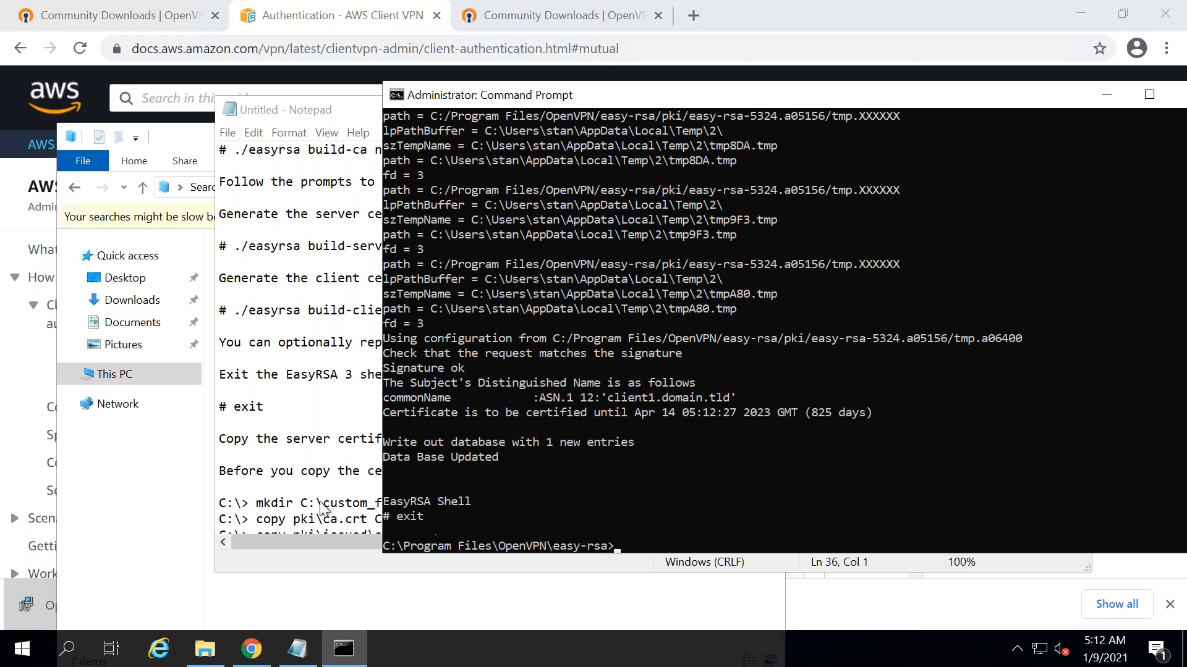
{"action": "left_click", "coordinate": [136, 507]}
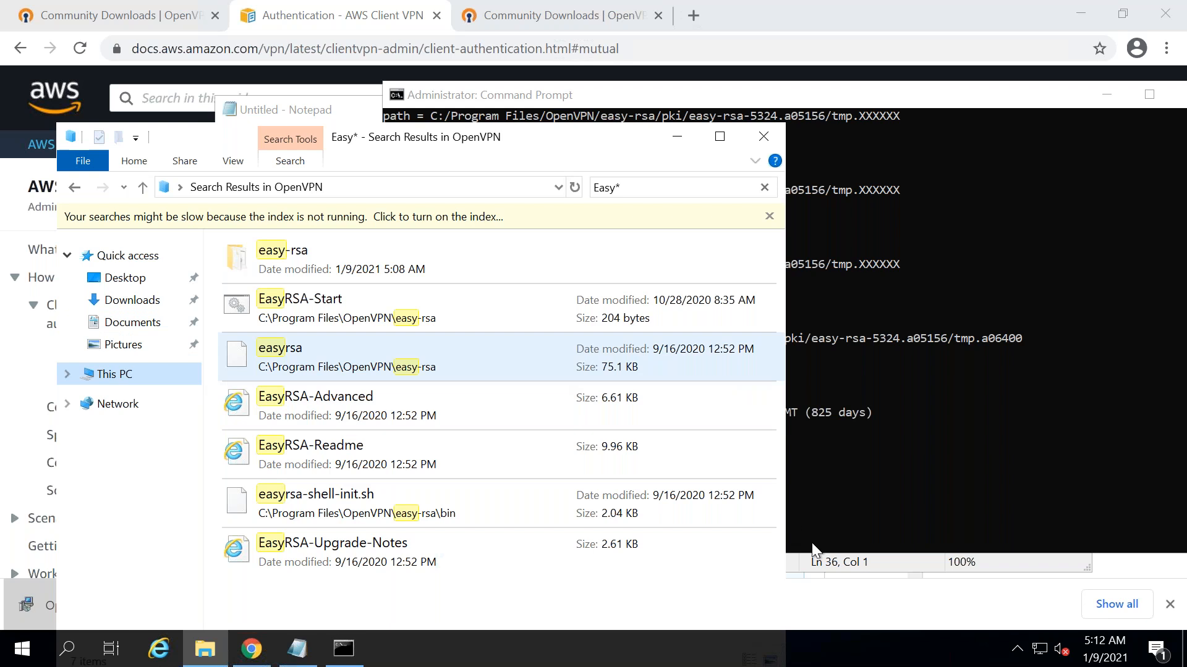
- Close the search results and open the Windows (C:) drive in File Explorer
{"action": "left_click", "coordinate": [762, 138]}
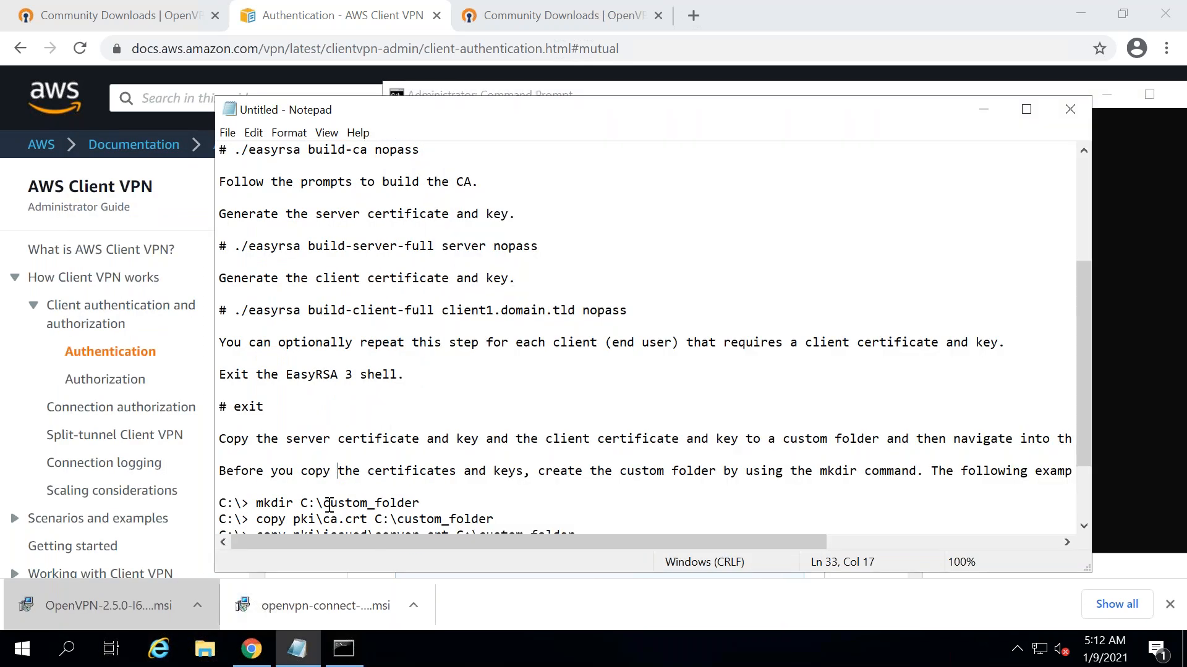
{"action": "left_click_drag", "start_coordinate": [1083, 405], "coordinate": [1084, 448]}
{"action": "left_click_drag", "start_coordinate": [425, 503], "coordinate": [216, 406]}
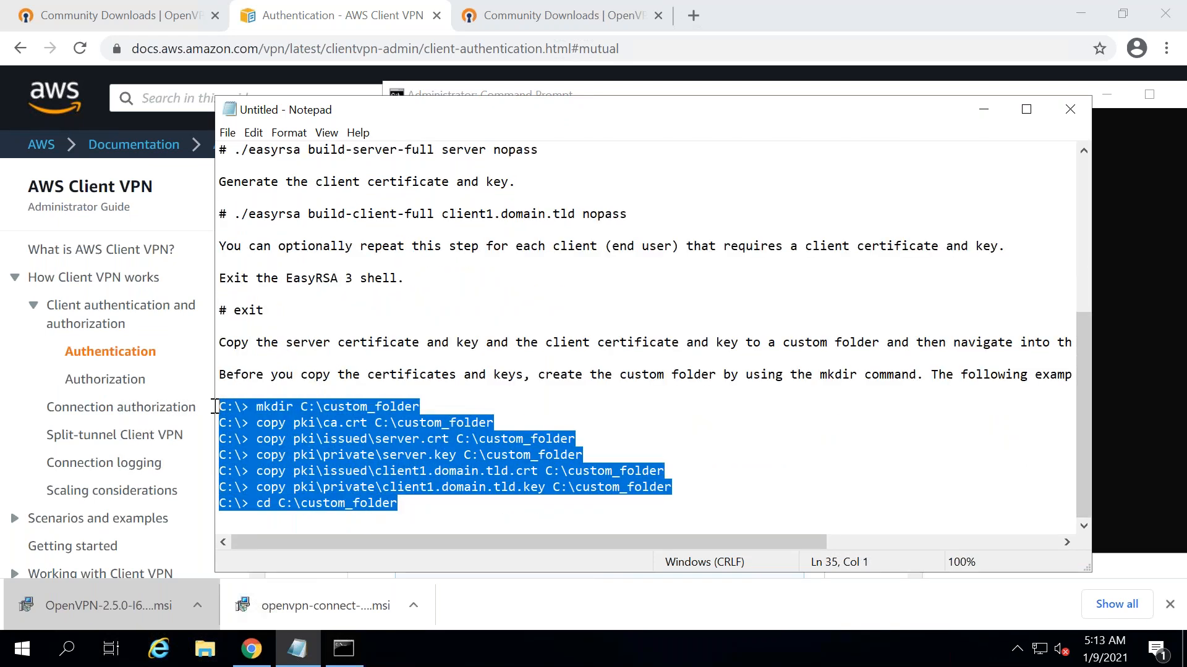
{"action": "left_click", "coordinate": [426, 423]}
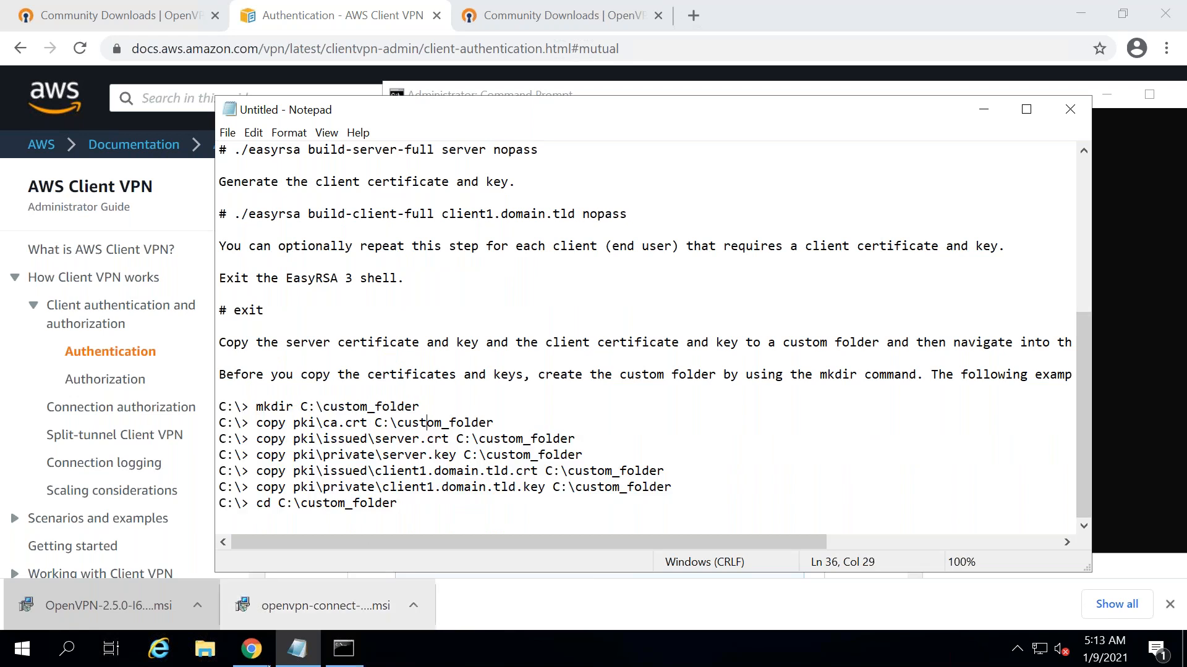
{"action": "left_click", "coordinate": [204, 652]}
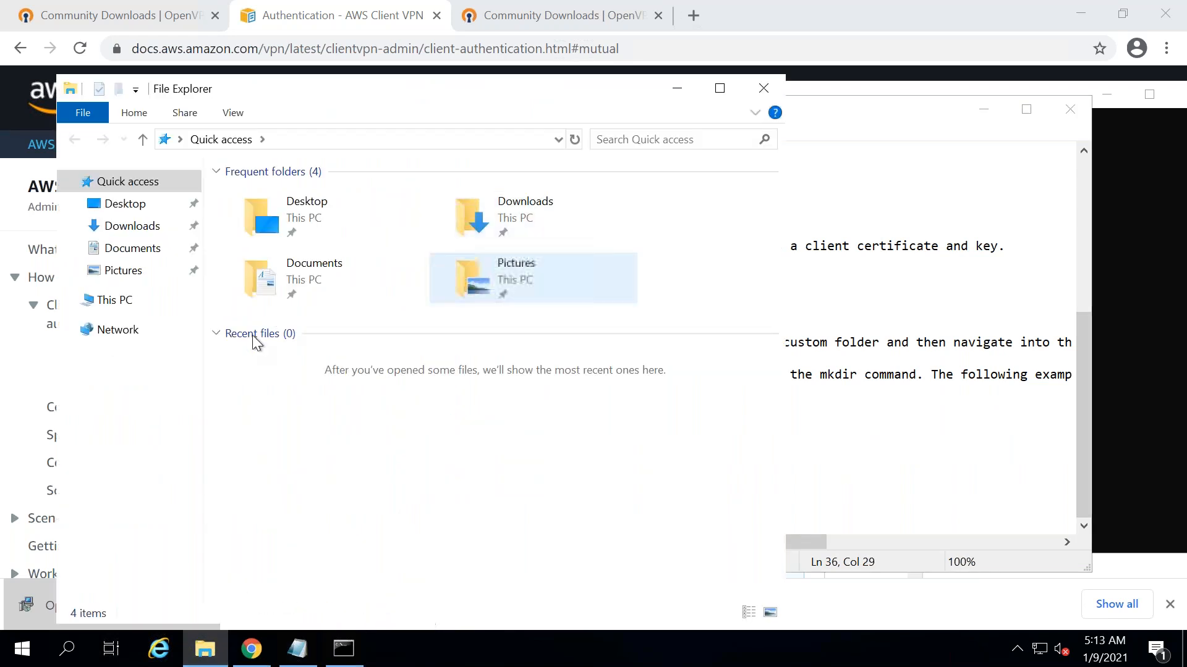
{"action": "left_click", "coordinate": [108, 300]}
{"action": "double_click", "coordinate": [299, 429]}
- Create a new folder named 'certificate' on C: and minimize File Explorer
{"action": "right_click", "coordinate": [287, 451]}
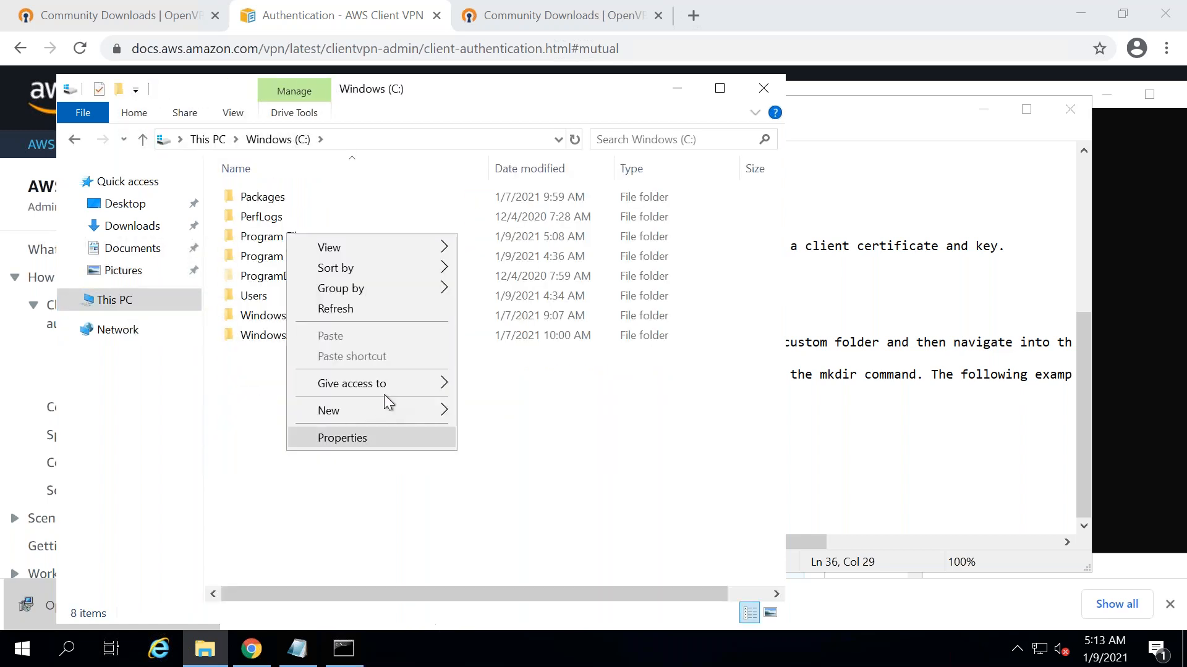
{"action": "mouse_move", "coordinate": [384, 405]}
{"action": "left_click", "coordinate": [530, 410]}
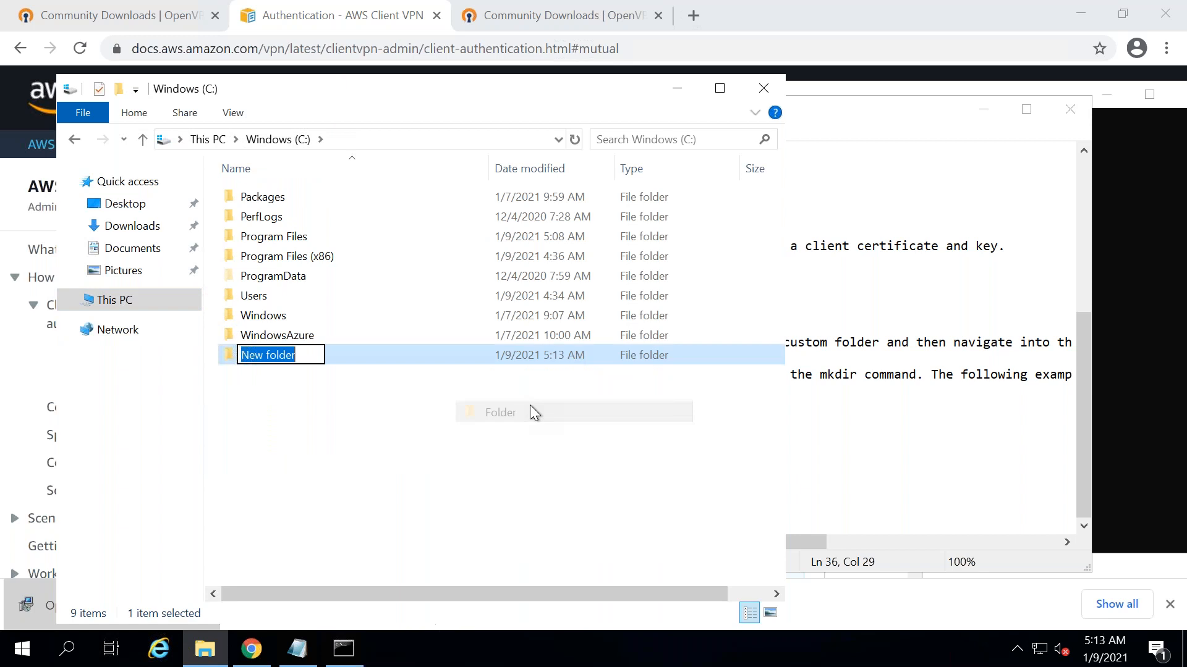
{"action": "type", "text": "cer"}
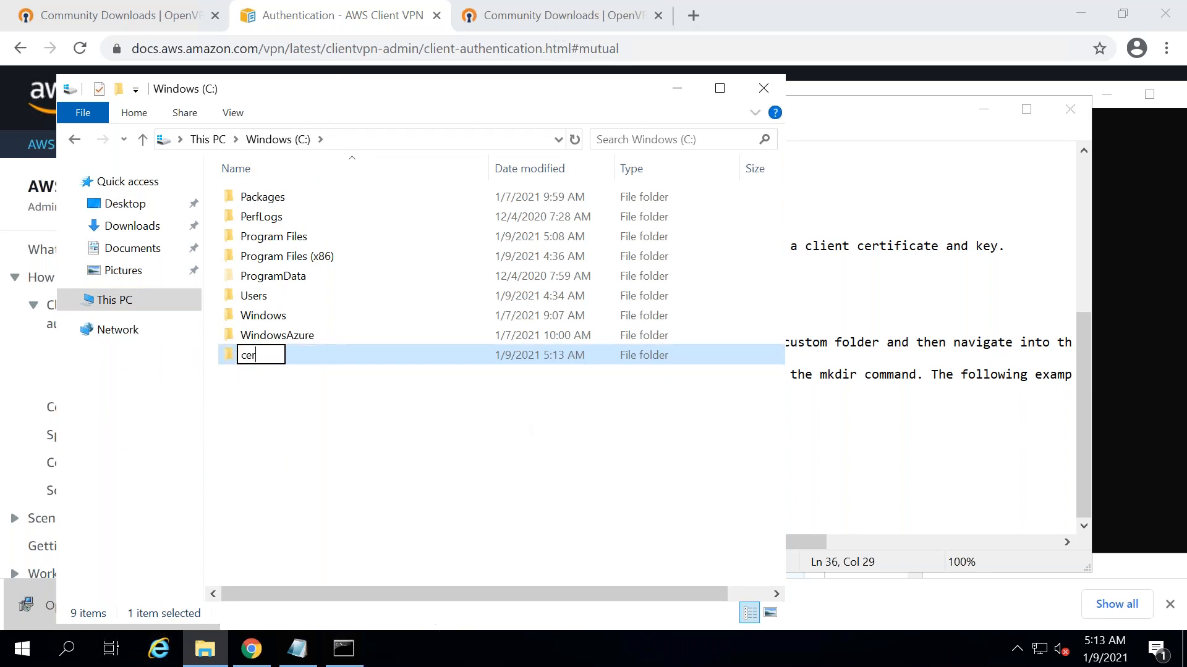
{"action": "type", "text": "tificate"}
{"action": "key", "text": "Return"}
{"action": "key", "text": "Return"}
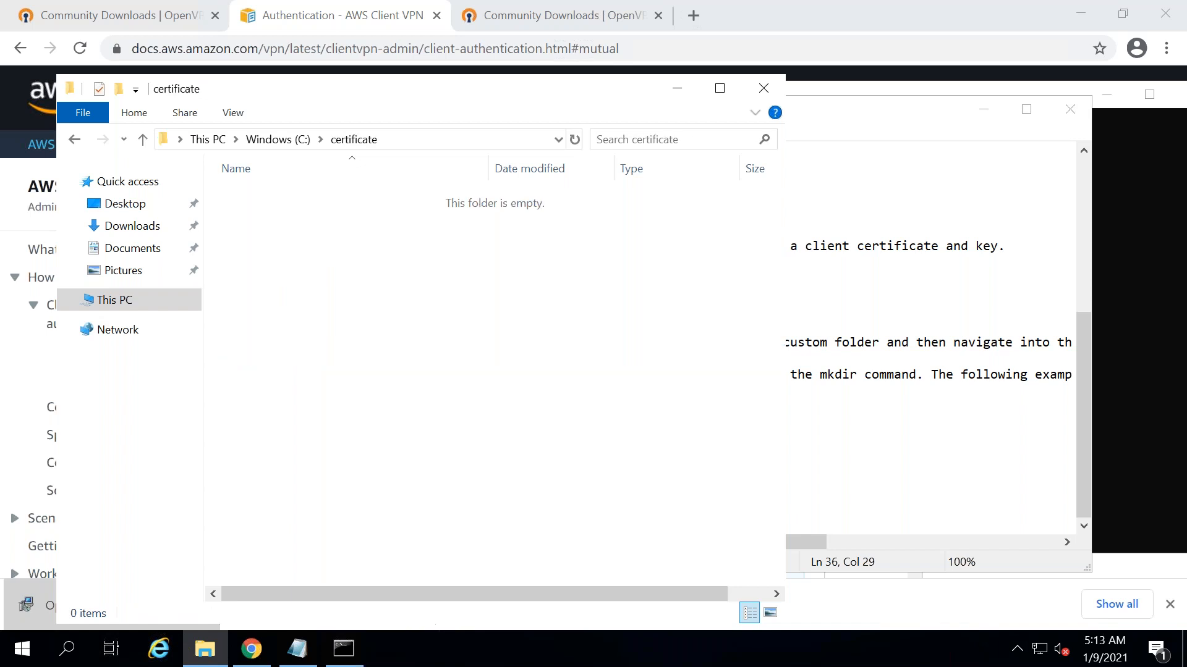
{"action": "left_click", "coordinate": [680, 87]}
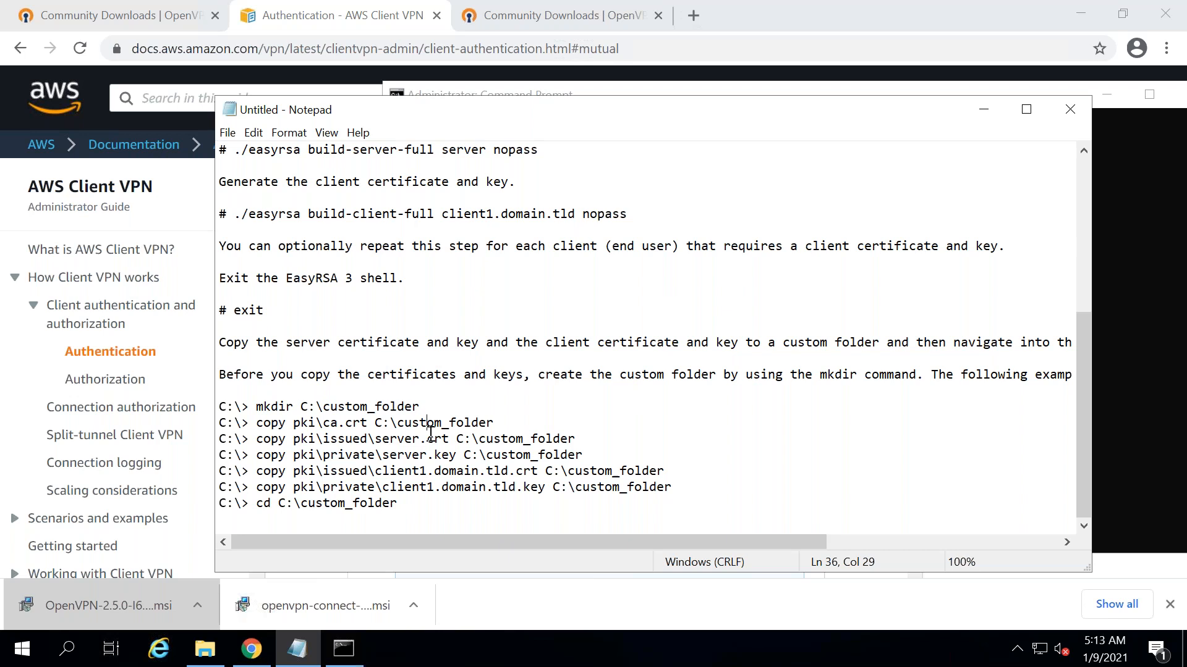
- Move Command Prompt from easy-rsa into C:\certificate with cd\ and cd certificate
{"action": "left_click", "coordinate": [341, 646]}
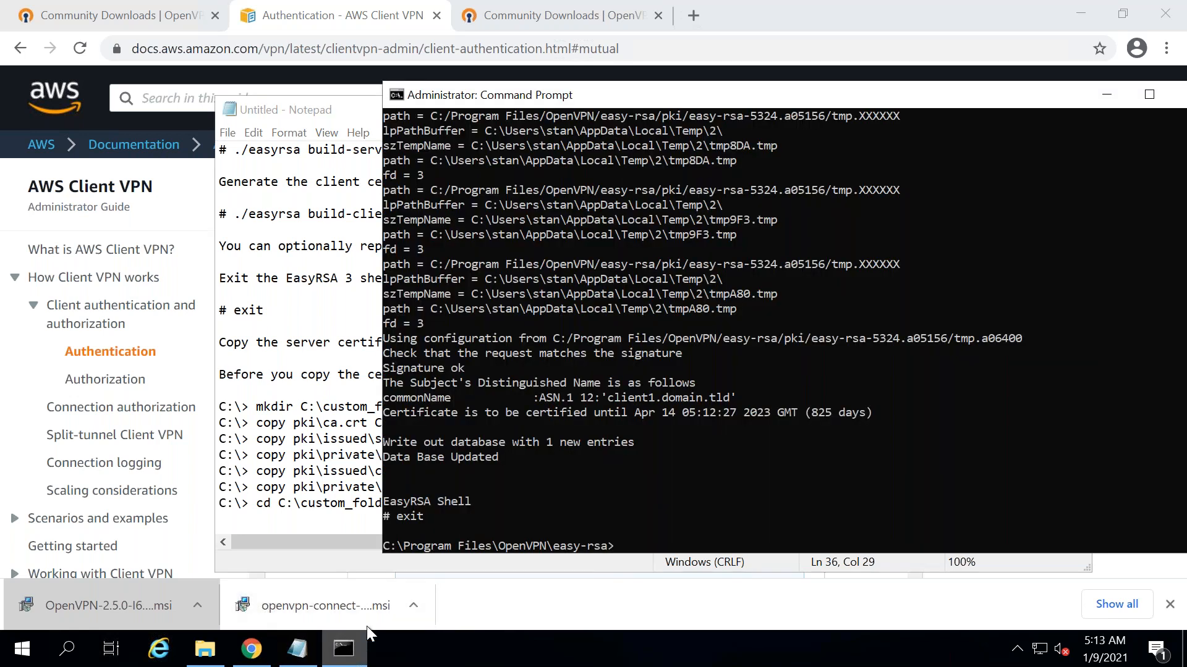
{"action": "left_click_drag", "start_coordinate": [492, 97], "coordinate": [693, 9]}
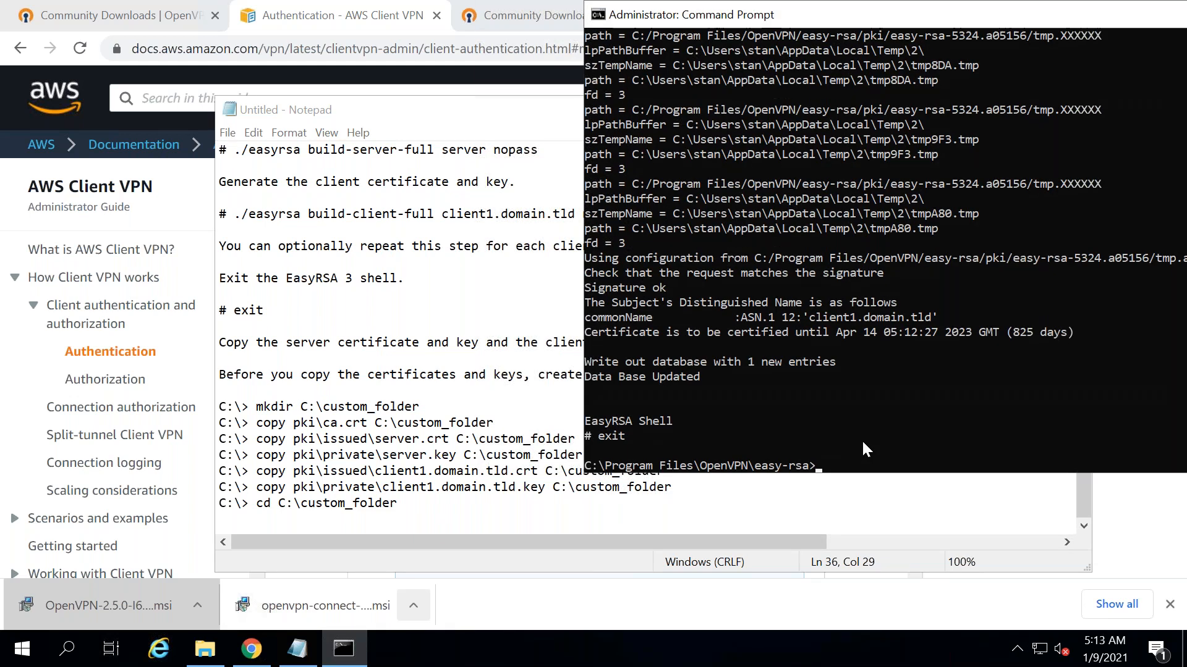
{"action": "type", "text": "cd\\"}
{"action": "key", "text": "Return"}
{"action": "type", "text": "cd certificate"}
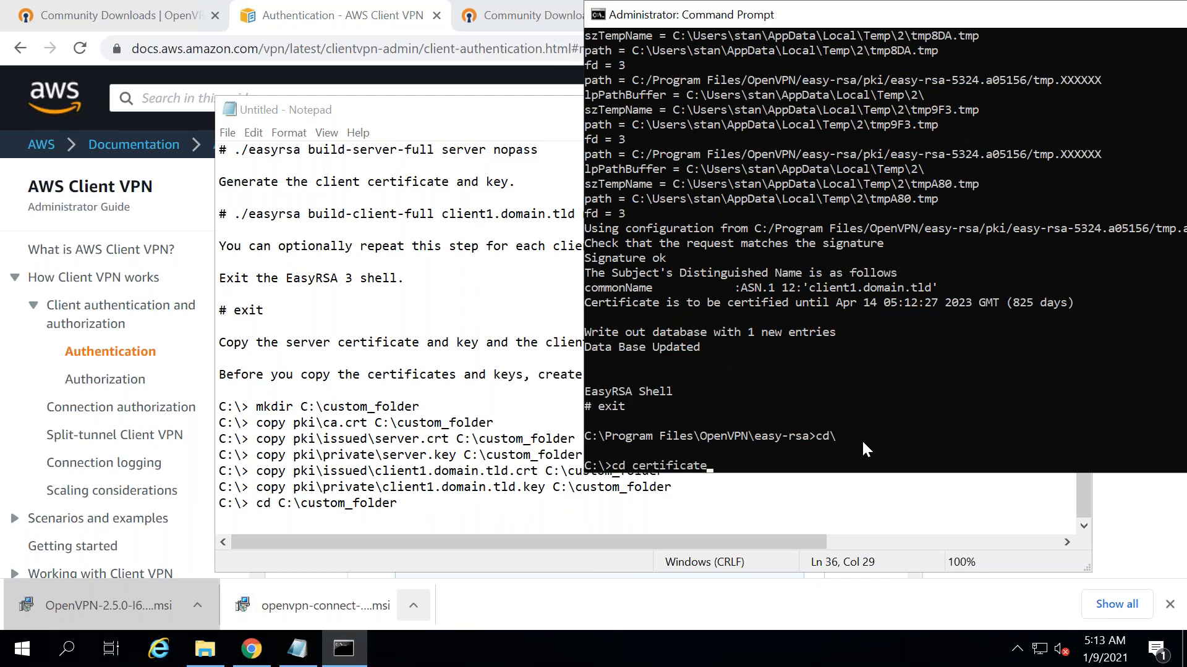
{"action": "key", "text": "Return"}
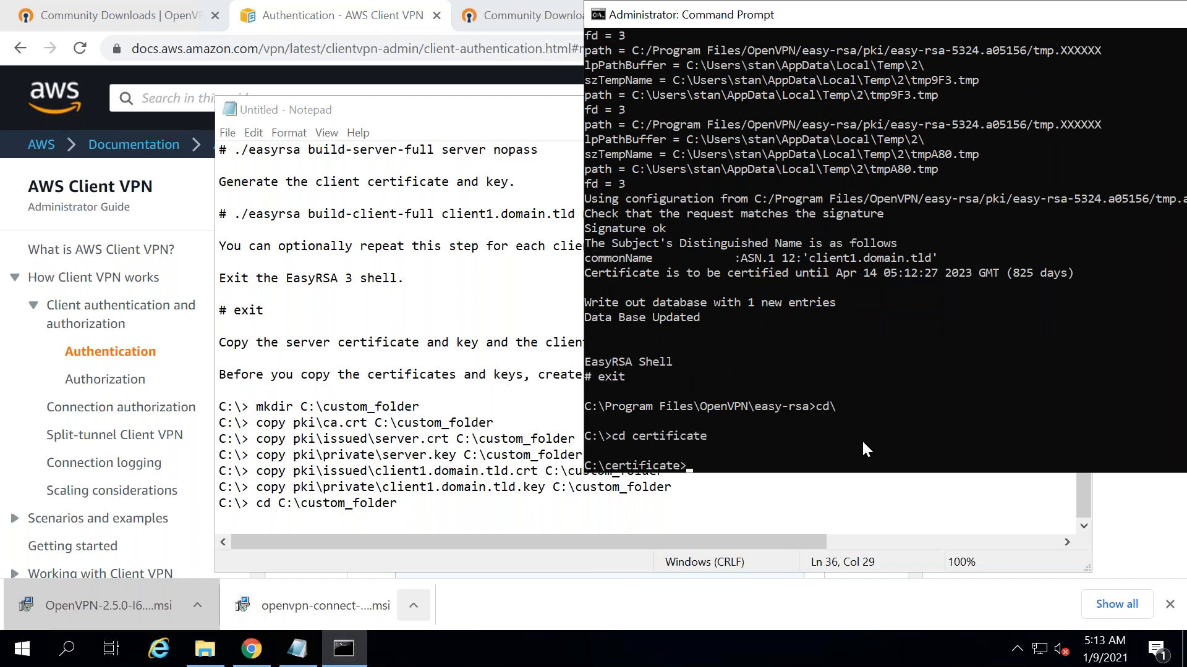
{"action": "type", "text": "copy"}
{"action": "key", "text": "BackSpace"}
{"action": "key", "text": "BackSpace"}
{"action": "key", "text": "BackSpace"}
{"action": "key", "text": "BackSpace"}
- Scroll the setup notes back to the top and select the easy-rsa folder path on line 3
{"action": "left_click", "coordinate": [400, 233]}
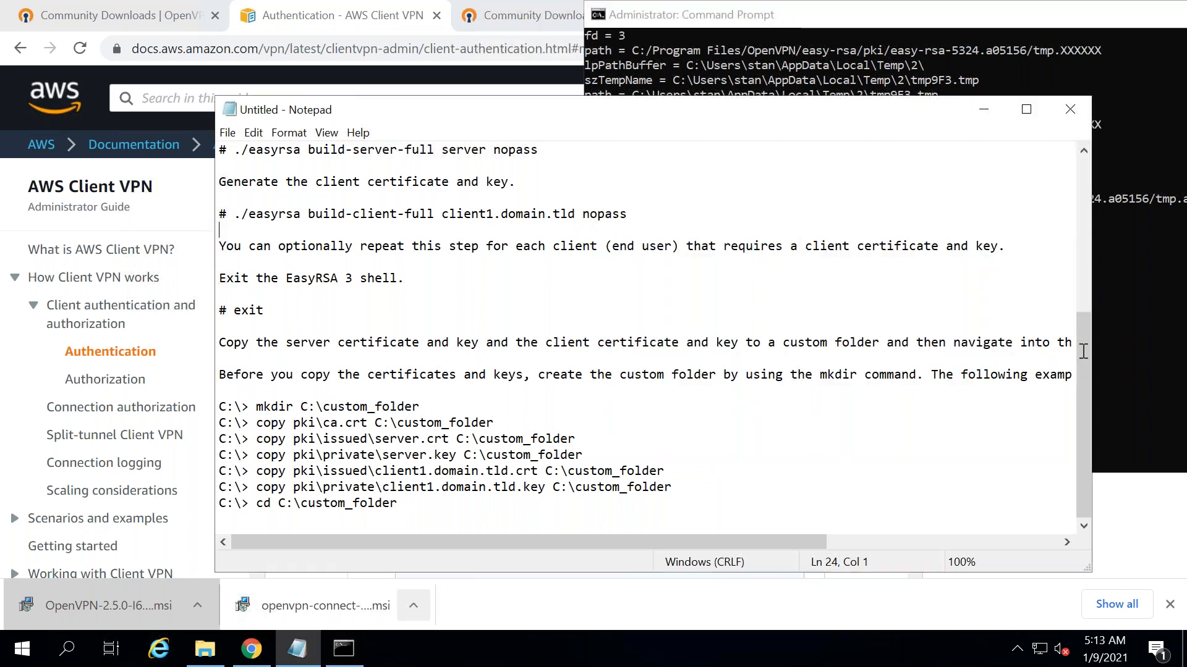
{"action": "left_click_drag", "start_coordinate": [1082, 318], "coordinate": [1084, 133]}
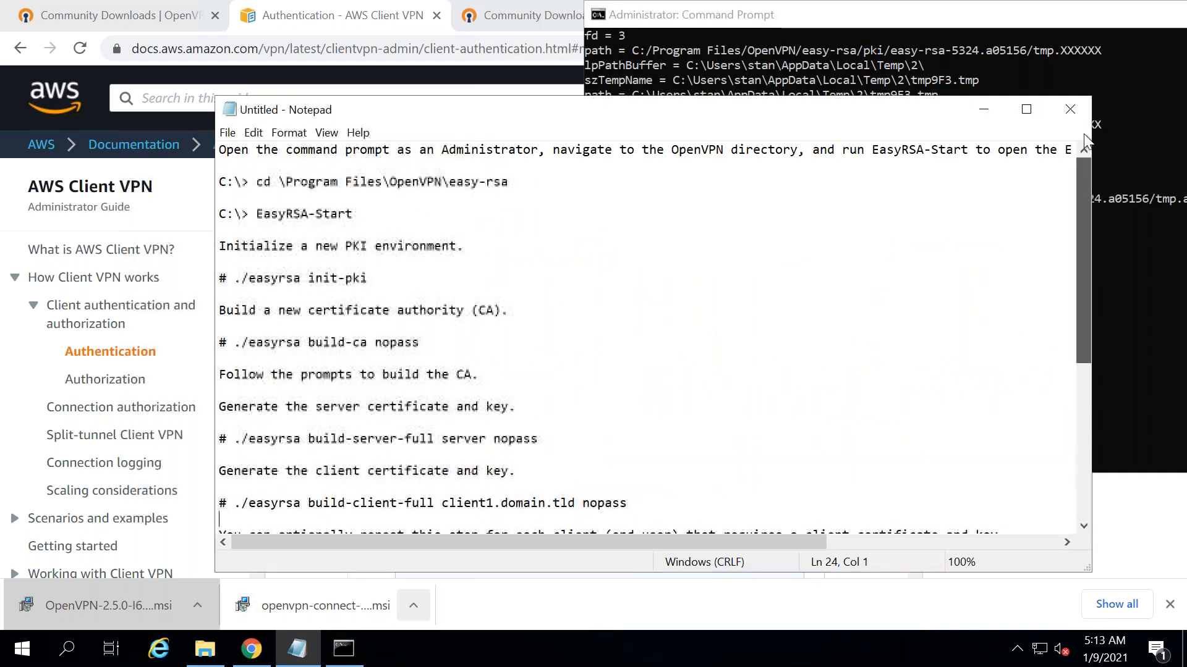
{"action": "left_click_drag", "start_coordinate": [509, 181], "coordinate": [258, 181]}
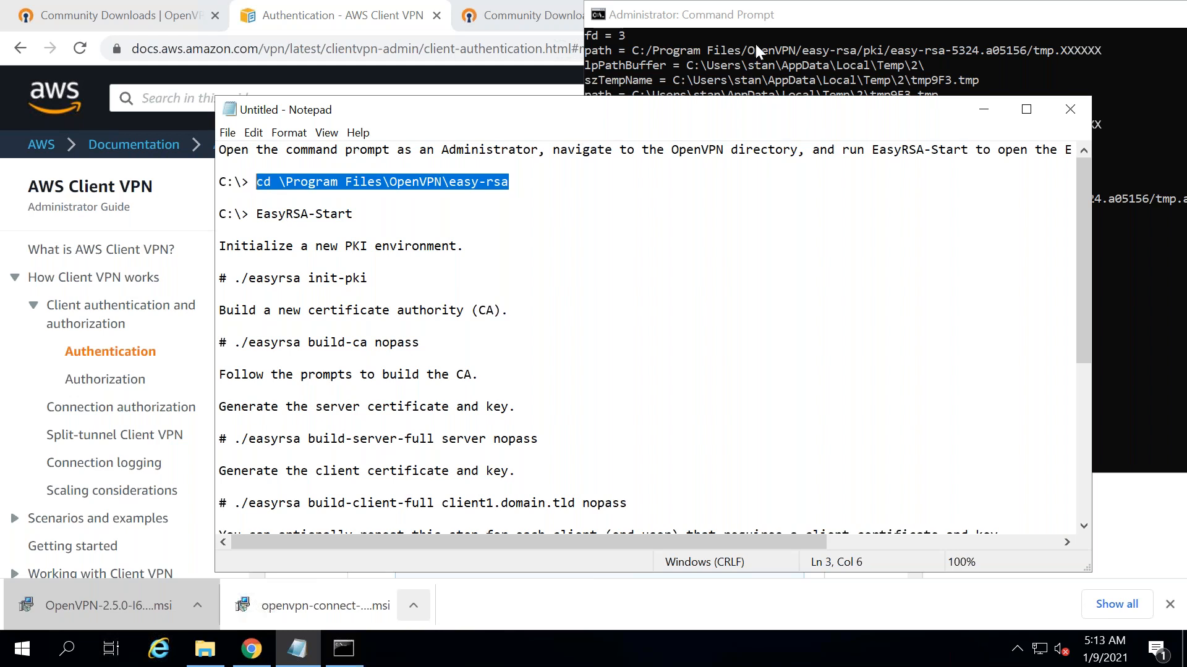
{"action": "left_click", "coordinate": [702, 68]}
{"action": "left_click", "coordinate": [566, 376]}
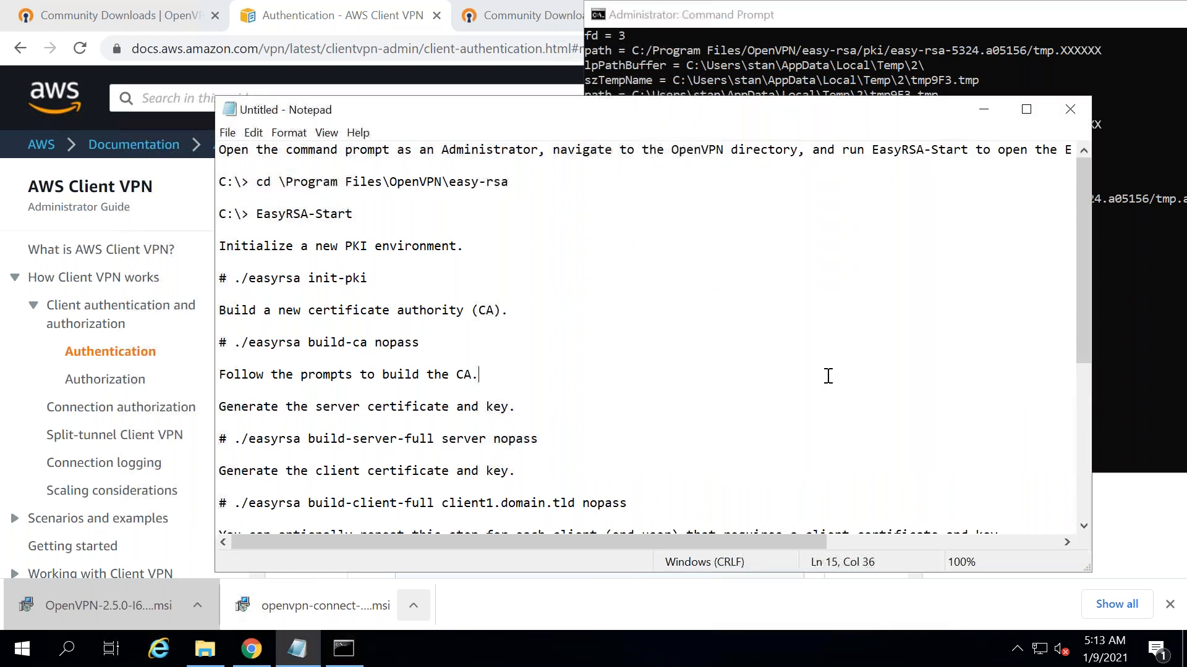
- Return Command Prompt to the root of drive C and check the easy-rsa path in the notes
{"action": "scroll", "coordinate": [1083, 480], "scroll_direction": "down", "scroll_amount": 6}
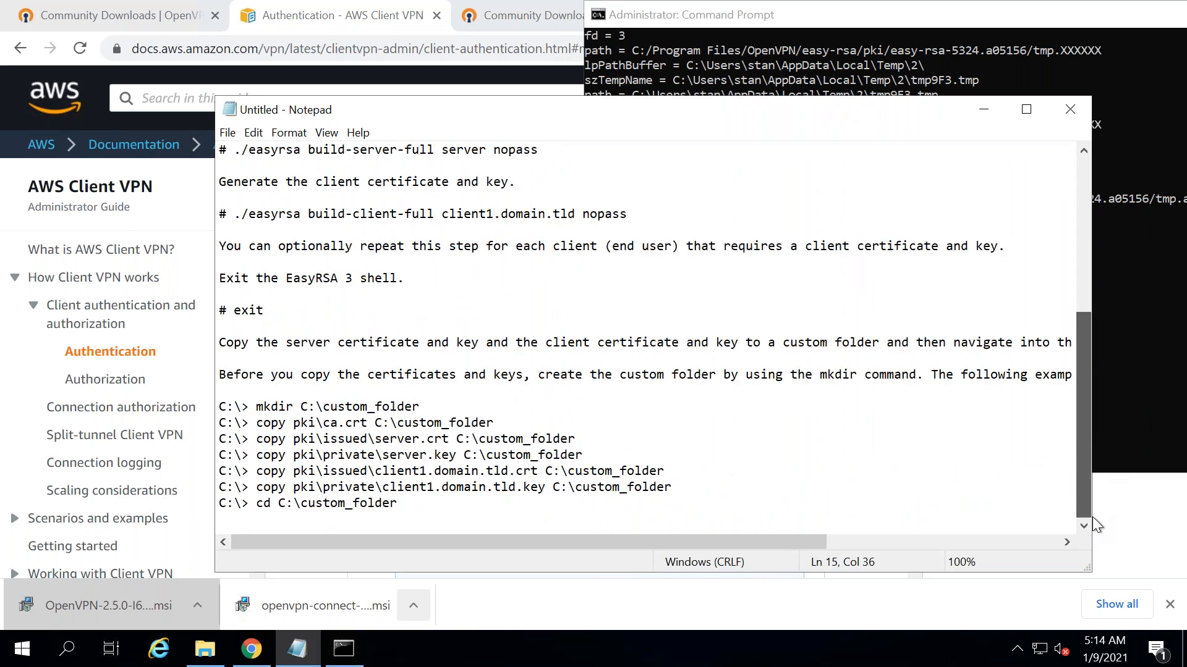
{"action": "key", "text": "Tab"}
{"action": "key", "text": "alt"}
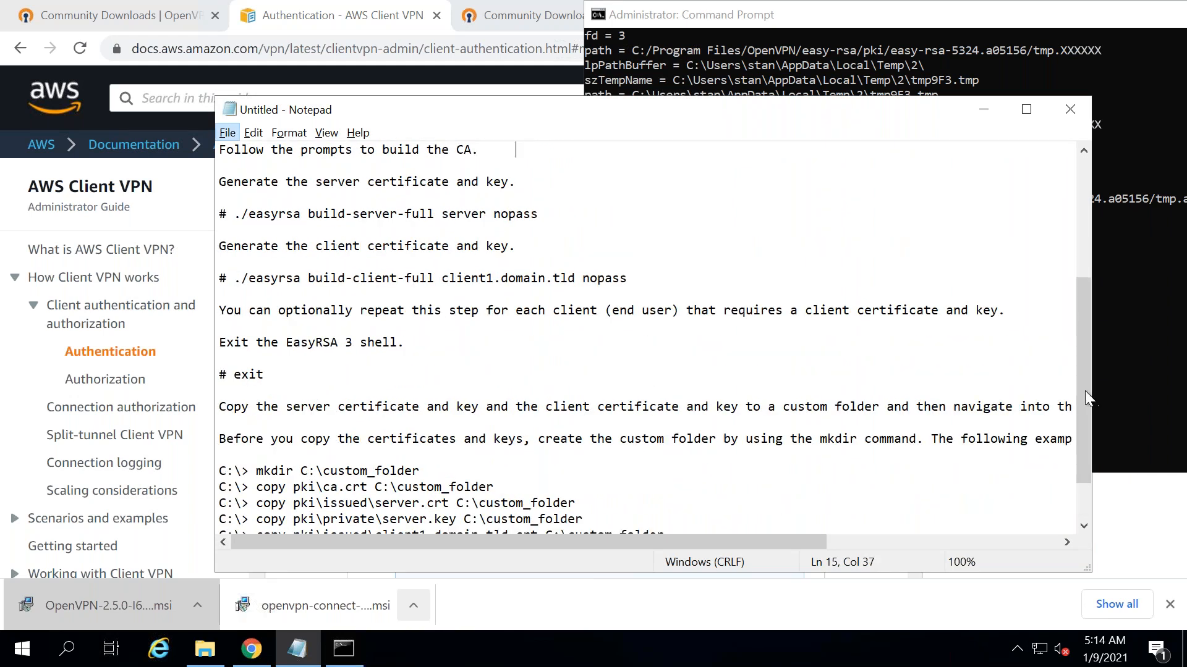
{"action": "left_click", "coordinate": [1080, 507]}
{"action": "key", "text": "alt+Tab"}
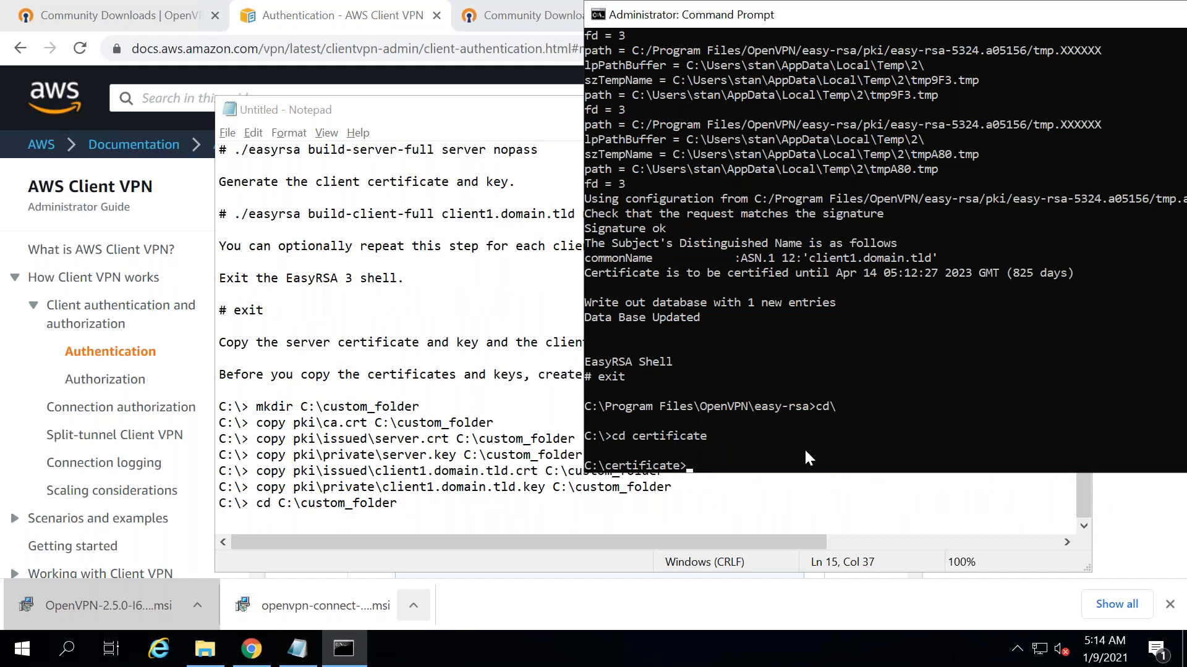
{"action": "type", "text": "cd \\"}
{"action": "key", "text": "Return"}
{"action": "type", "text": "cd"}
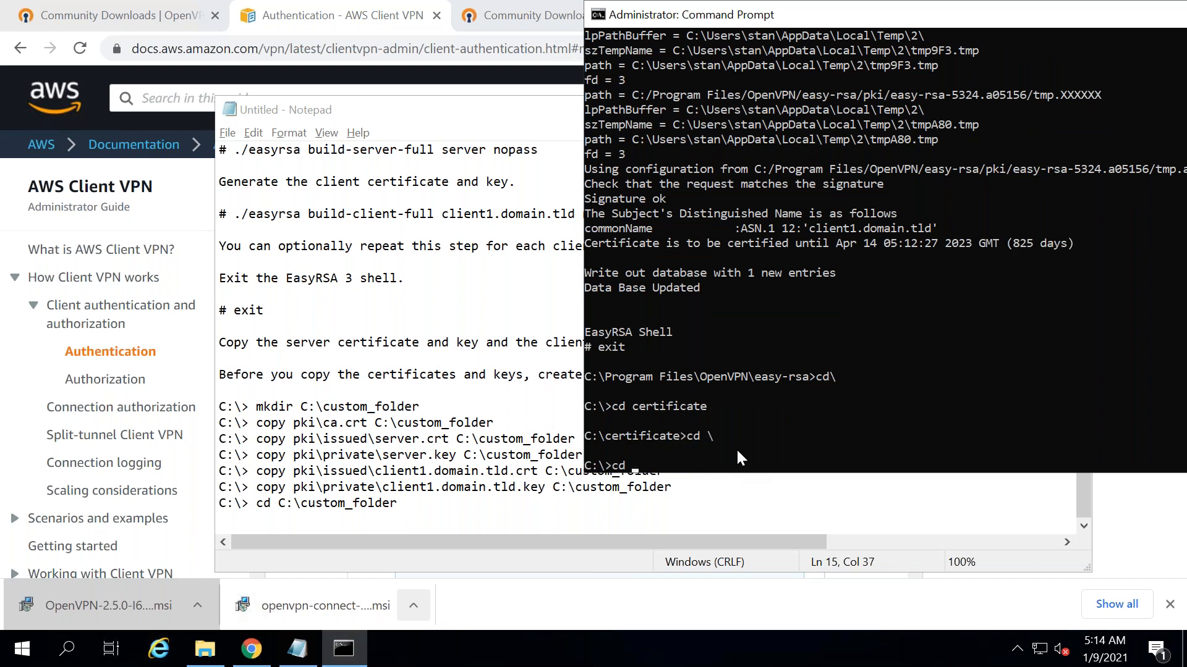
{"action": "left_click", "coordinate": [327, 289]}
{"action": "left_click", "coordinate": [1080, 165]}
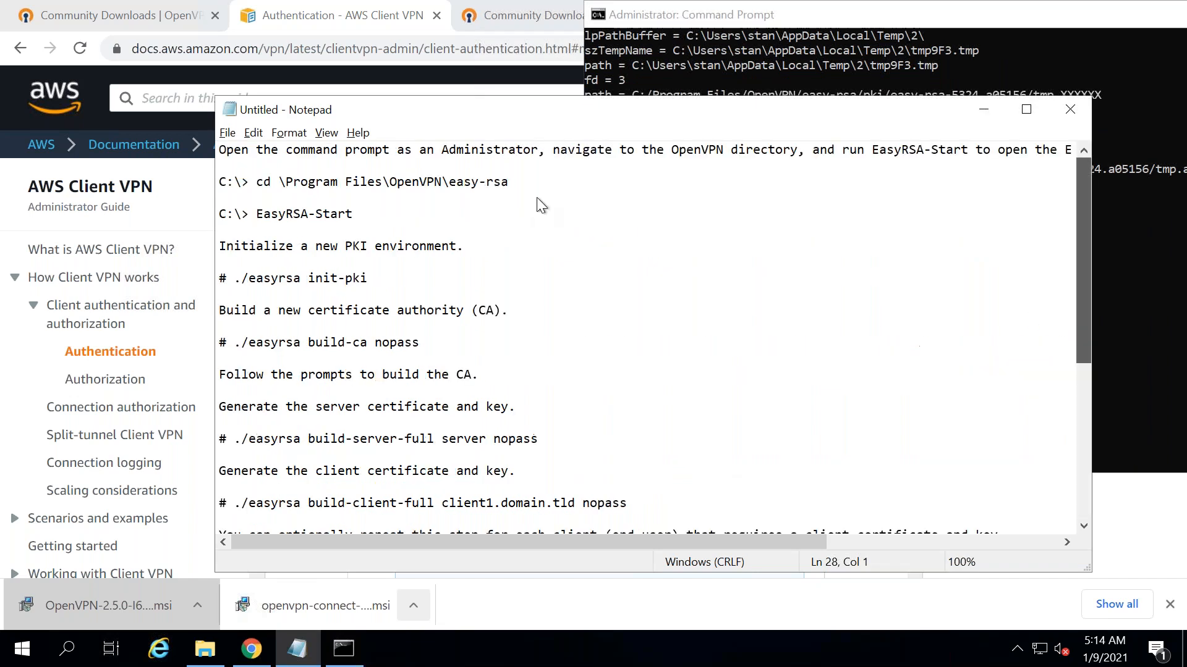
{"action": "left_click_drag", "start_coordinate": [517, 182], "coordinate": [255, 183]}
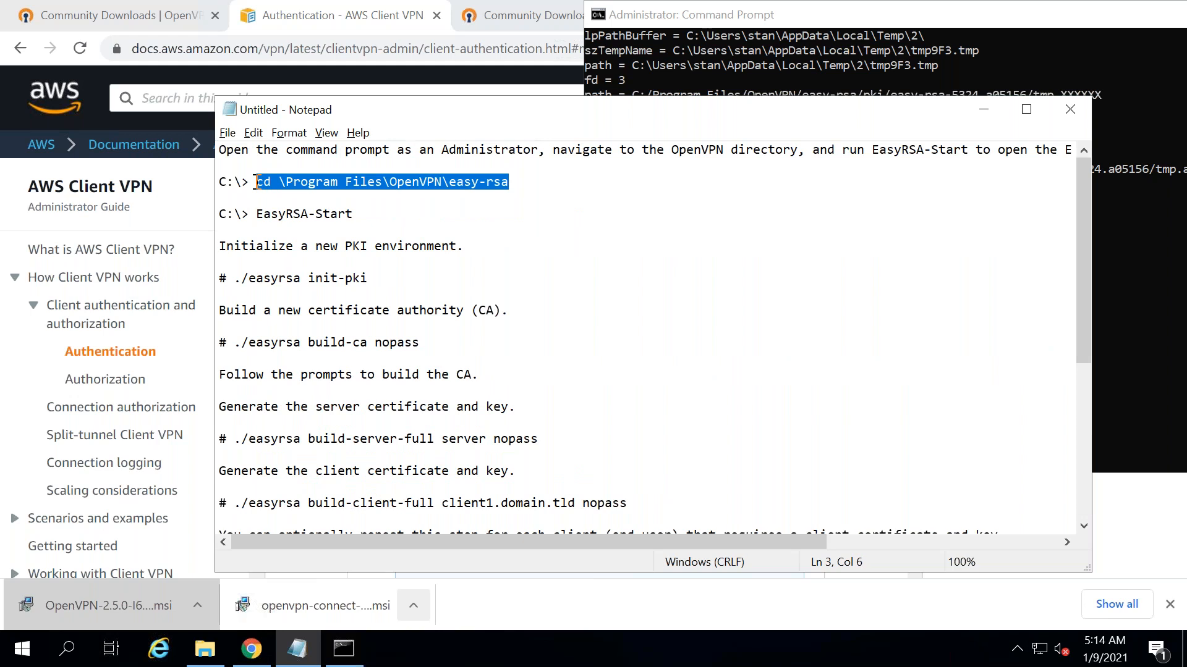
{"action": "left_click", "coordinate": [749, 47]}
{"action": "key", "text": "BackSpace"}
{"action": "key", "text": "BackSpace"}
{"action": "key", "text": "BackSpace"}
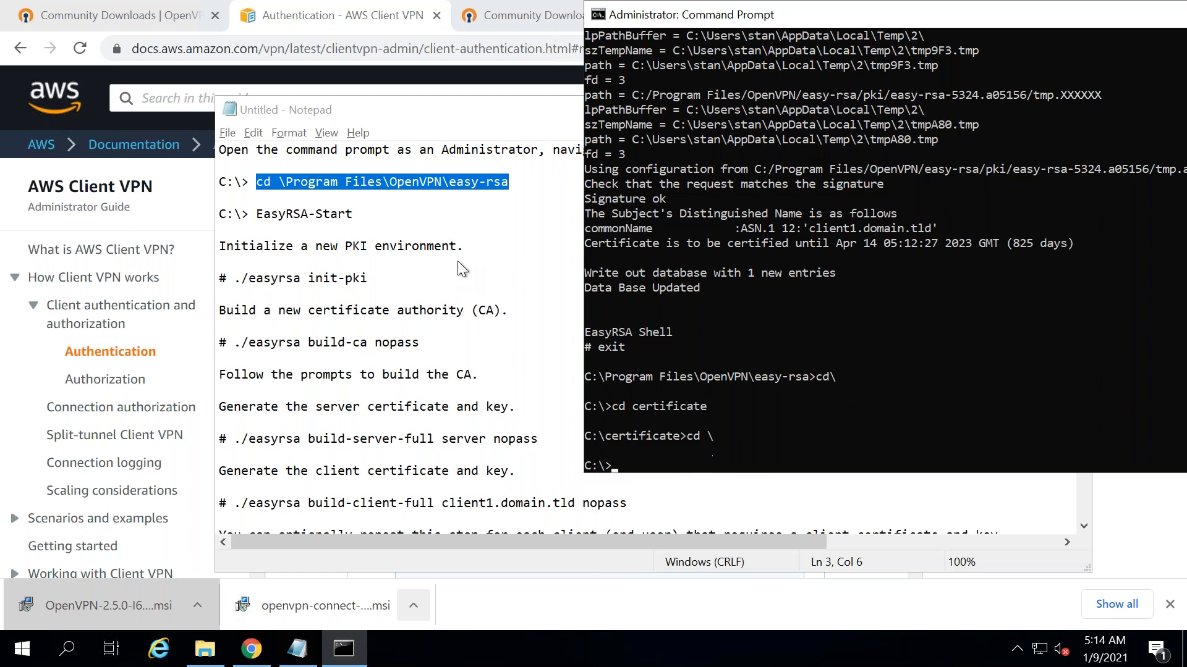
- Change into C:\Program Files\OpenVPN\easy-rsa and list its contents with dir
{"action": "type", "text": "cd \"Program Files\""}
{"action": "key", "text": "Return"}
{"action": "type", "text": "cd OpenVPN"}
{"action": "key", "text": "Return"}
{"action": "type", "text": "cd easy-rsa"}
{"action": "key", "text": "Return"}
{"action": "type", "text": "ls"}
{"action": "key", "text": "Return"}
{"action": "type", "text": "dir"}
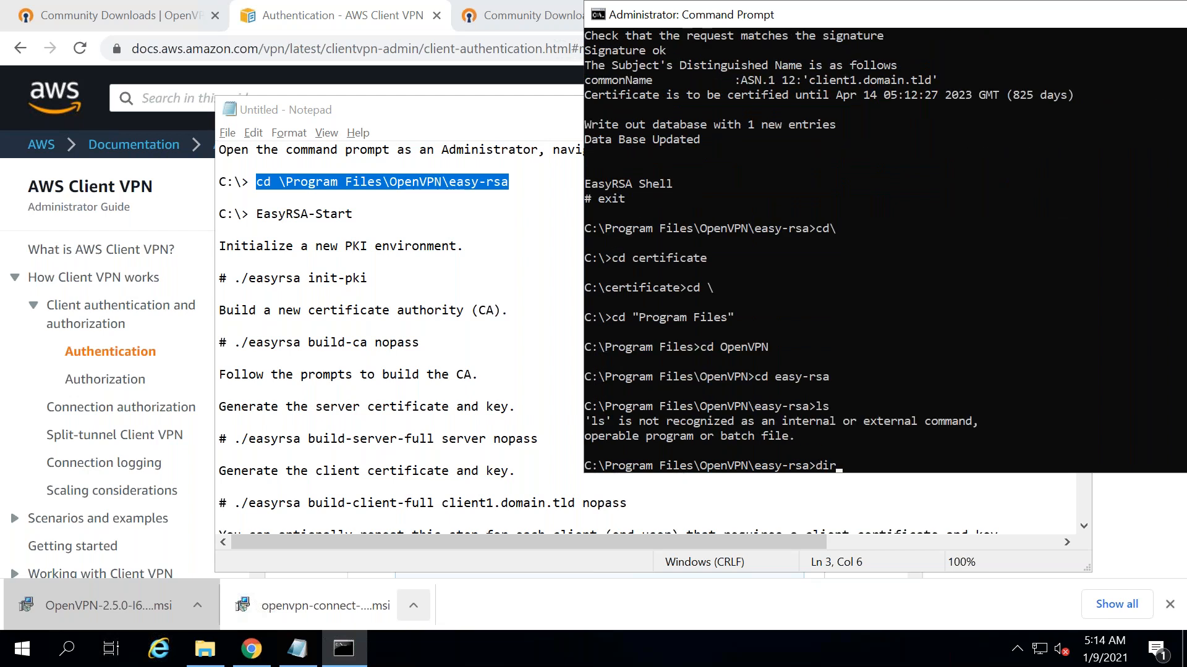
{"action": "key", "text": "Return"}
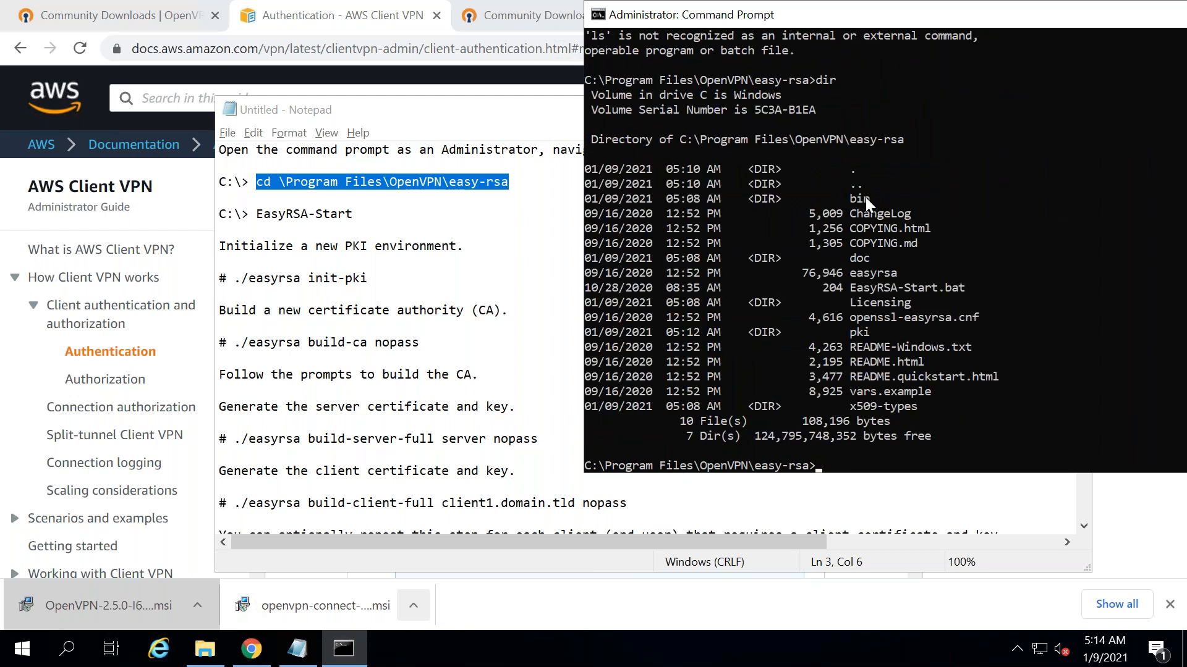
- Enter the pki subfolder and list ca.crt plus the issued, private and reqs folders
{"action": "left_click", "coordinate": [452, 328]}
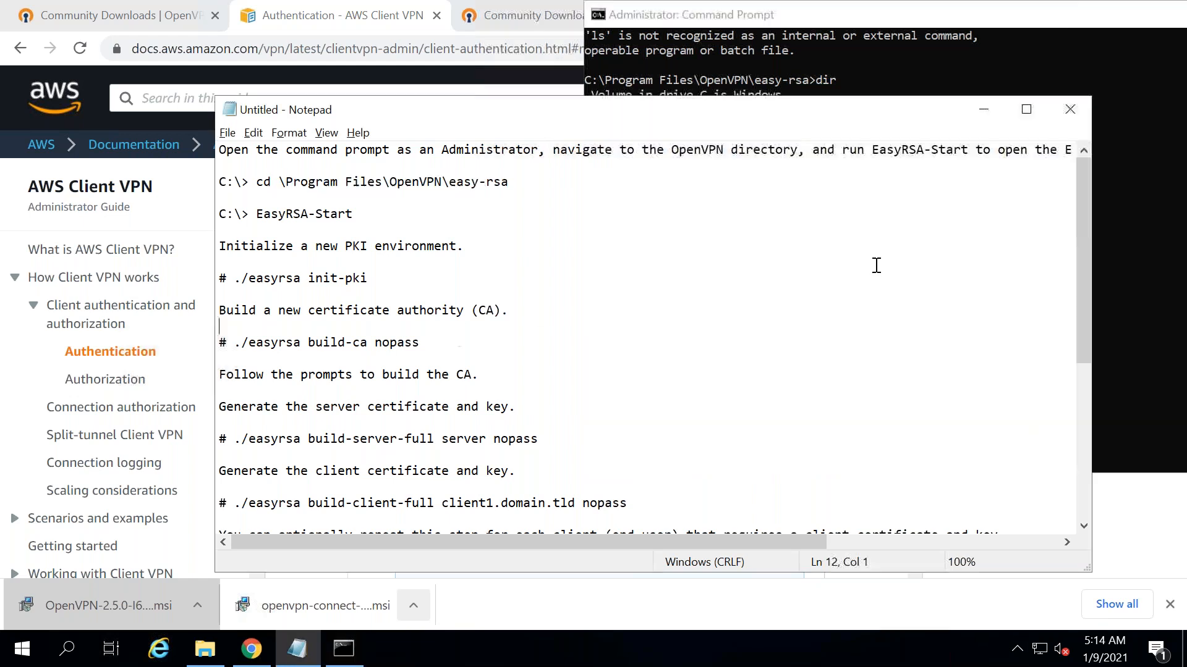
{"action": "scroll", "coordinate": [1082, 408], "scroll_direction": "down", "scroll_amount": 6}
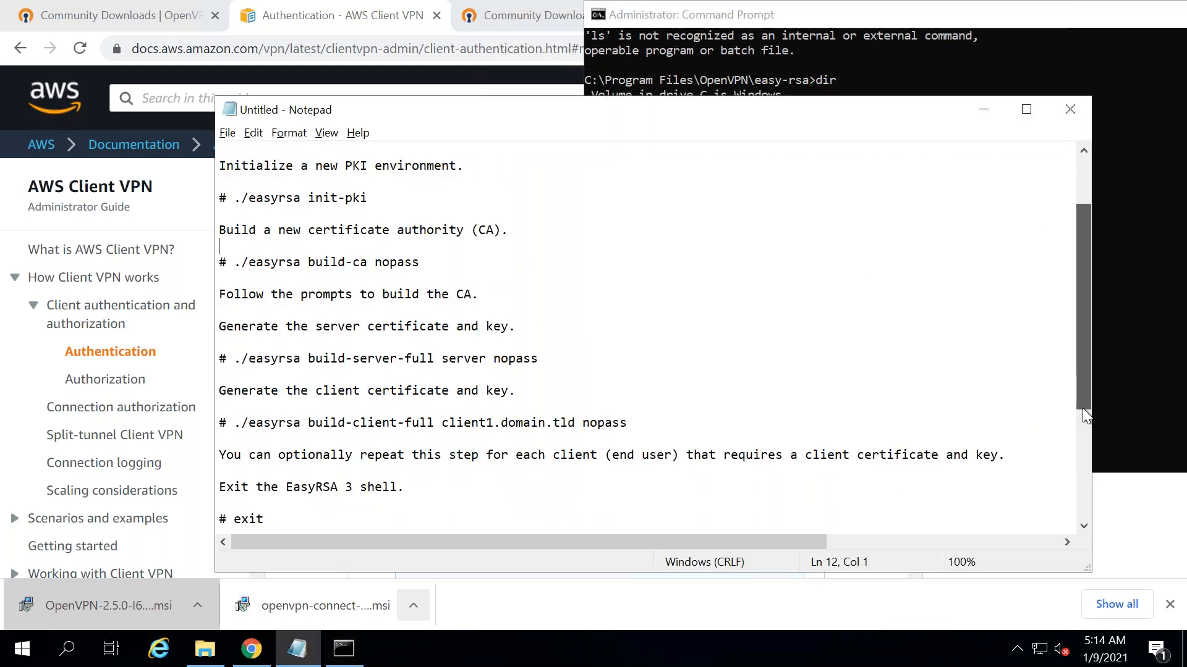
{"action": "left_click", "coordinate": [758, 70]}
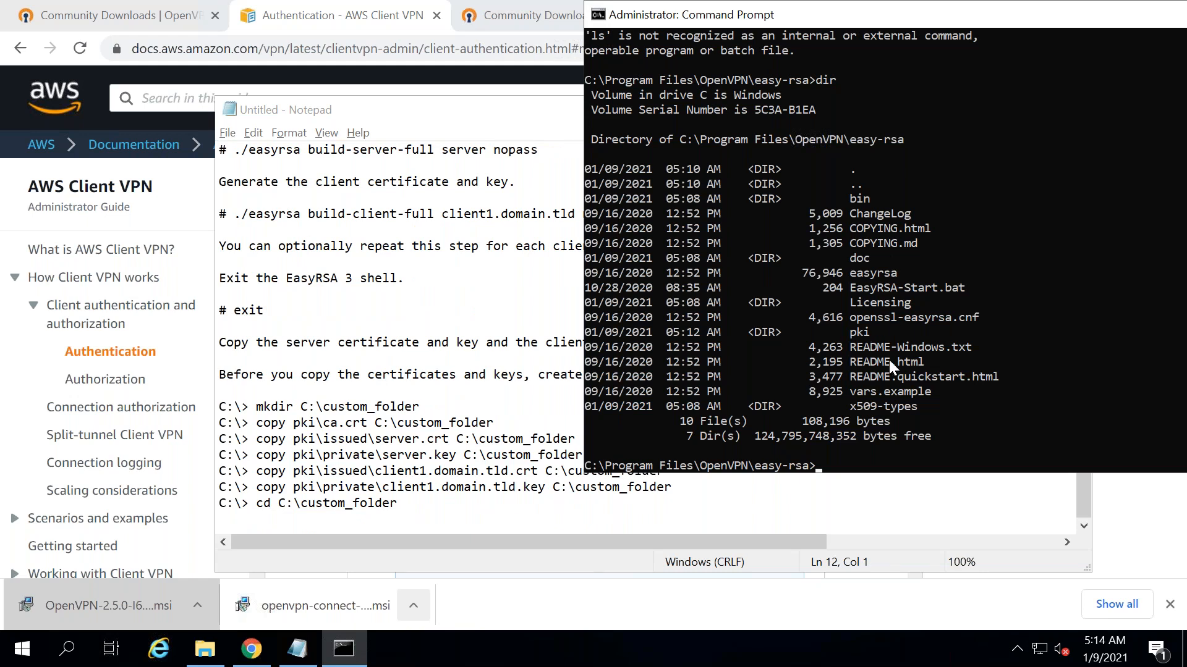
{"action": "type", "text": "cd pki"}
{"action": "key", "text": "Return"}
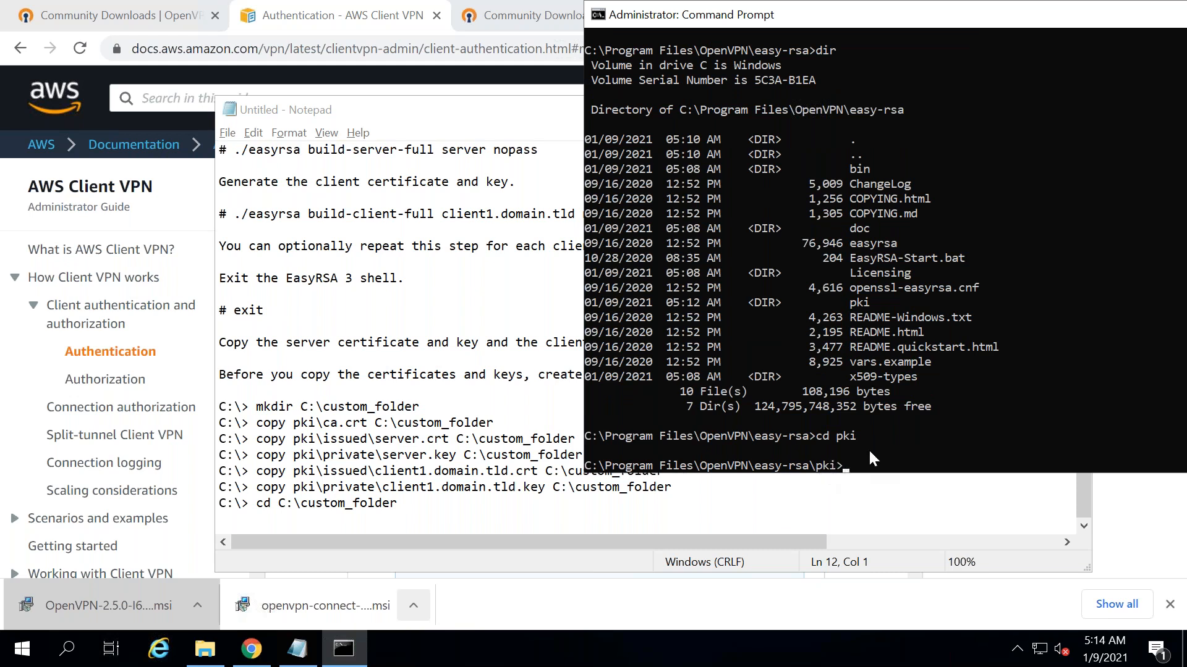
{"action": "key", "text": "Return"}
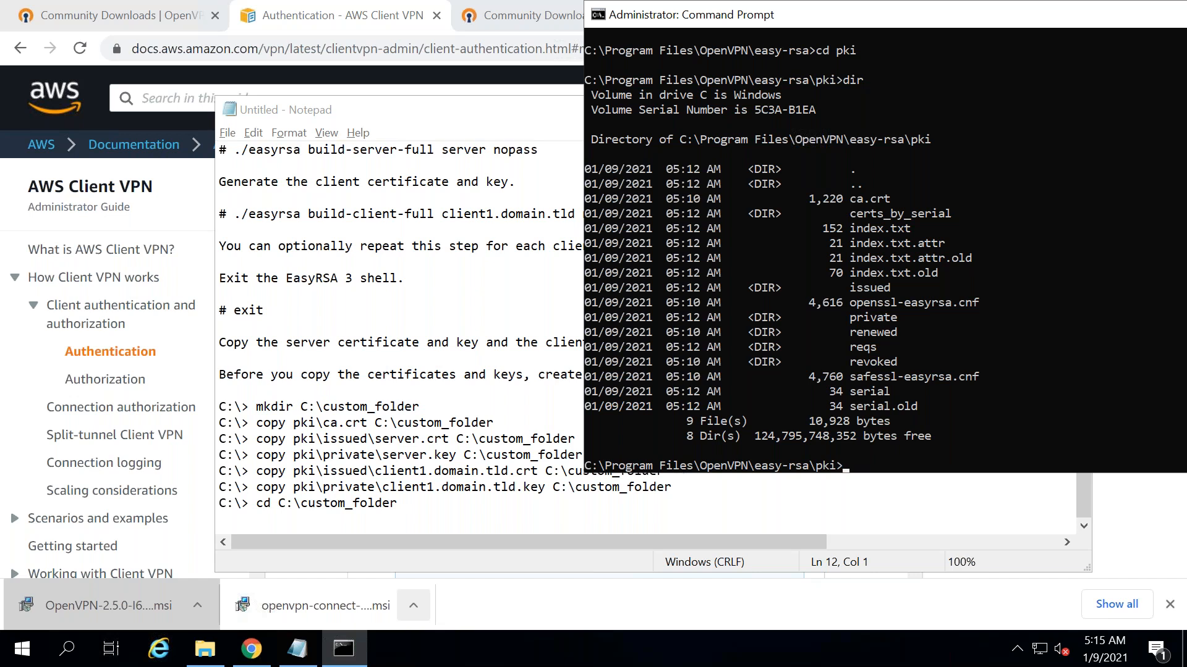
- Replace custom_folder with certificate on the ca.crt, server.crt and server.key copy lines
{"action": "left_click", "coordinate": [494, 423]}
{"action": "key", "text": "BackSpace"}
{"action": "key", "text": "BackSpace"}
{"action": "key", "text": "BackSpace"}
{"action": "key", "text": "BackSpace"}
{"action": "key", "text": "BackSpace"}
{"action": "key", "text": "BackSpace"}
{"action": "key", "text": "BackSpace"}
{"action": "key", "text": "BackSpace"}
{"action": "key", "text": "BackSpace"}
{"action": "key", "text": "BackSpace"}
{"action": "key", "text": "BackSpace"}
{"action": "key", "text": "BackSpace"}
{"action": "key", "text": "BackSpace"}
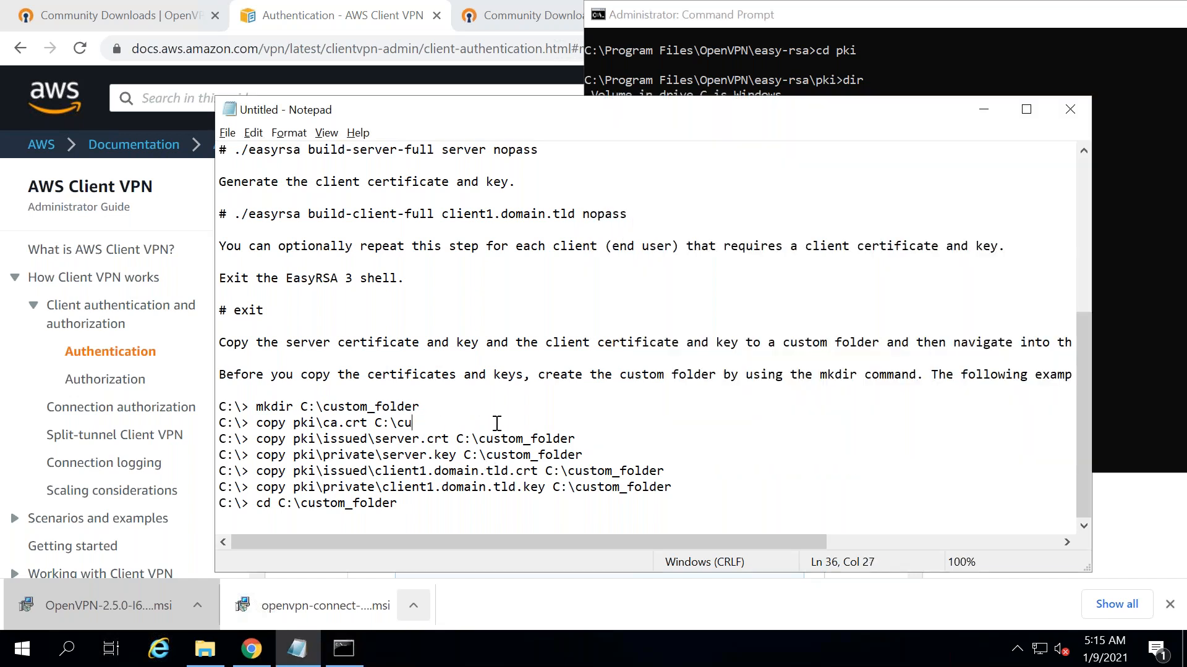
{"action": "type", "text": "certificate"}
{"action": "left_click_drag", "start_coordinate": [479, 423], "coordinate": [401, 421]}
{"action": "key", "text": "ctrl+c"}
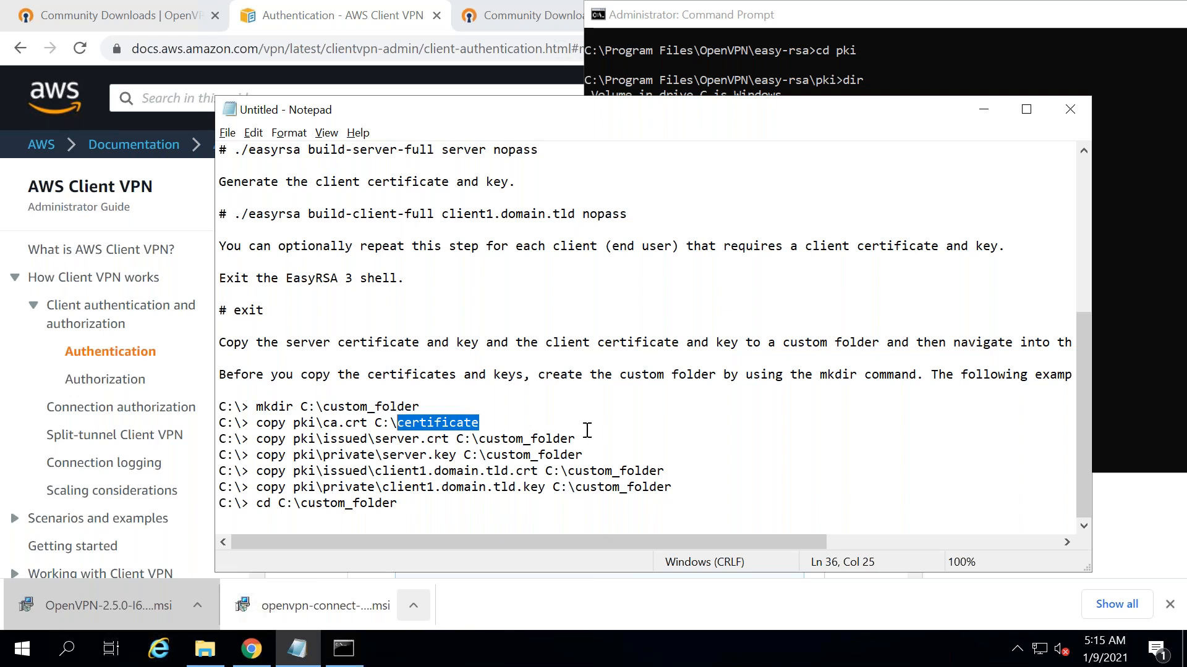
{"action": "left_click_drag", "start_coordinate": [574, 440], "coordinate": [479, 438]}
{"action": "key", "text": "ctrl+v"}
{"action": "left_click_drag", "start_coordinate": [582, 454], "coordinate": [488, 456]}
{"action": "key", "text": "ctrl+v"}
- Replace custom_folder with certificate on the client1 .crt, client1 .key and final cd lines
{"action": "left_click_drag", "start_coordinate": [664, 471], "coordinate": [567, 474]}
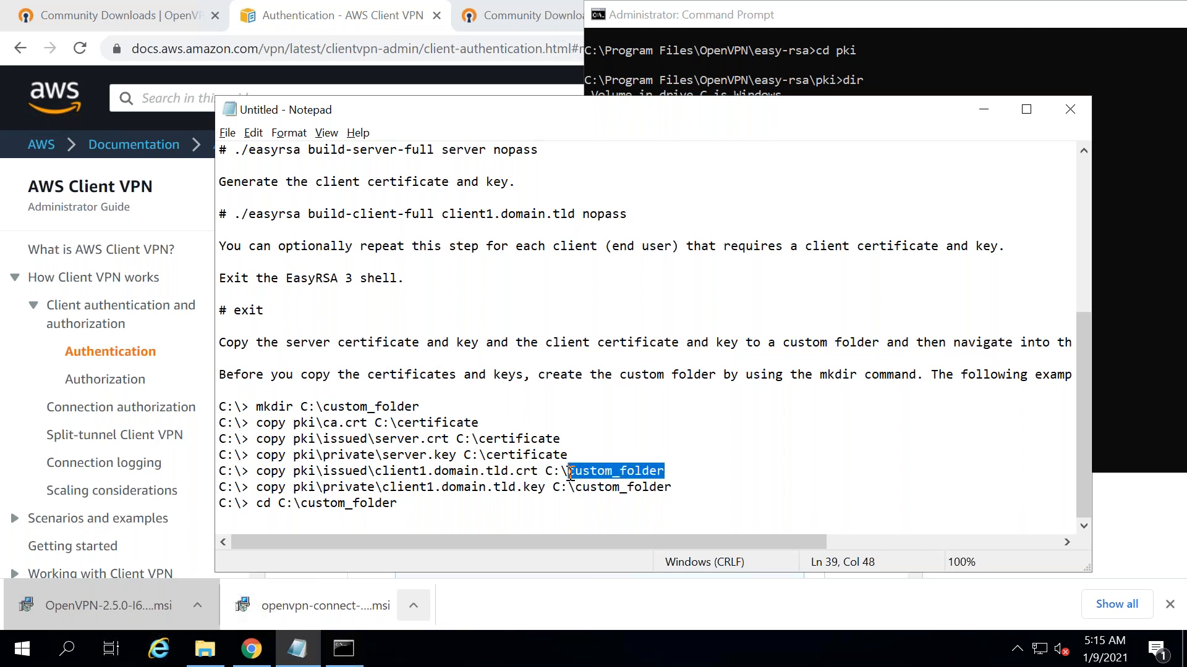
{"action": "key", "text": "ctrl+v"}
{"action": "left_click_drag", "start_coordinate": [677, 489], "coordinate": [574, 492]}
{"action": "key", "text": "ctrl+v"}
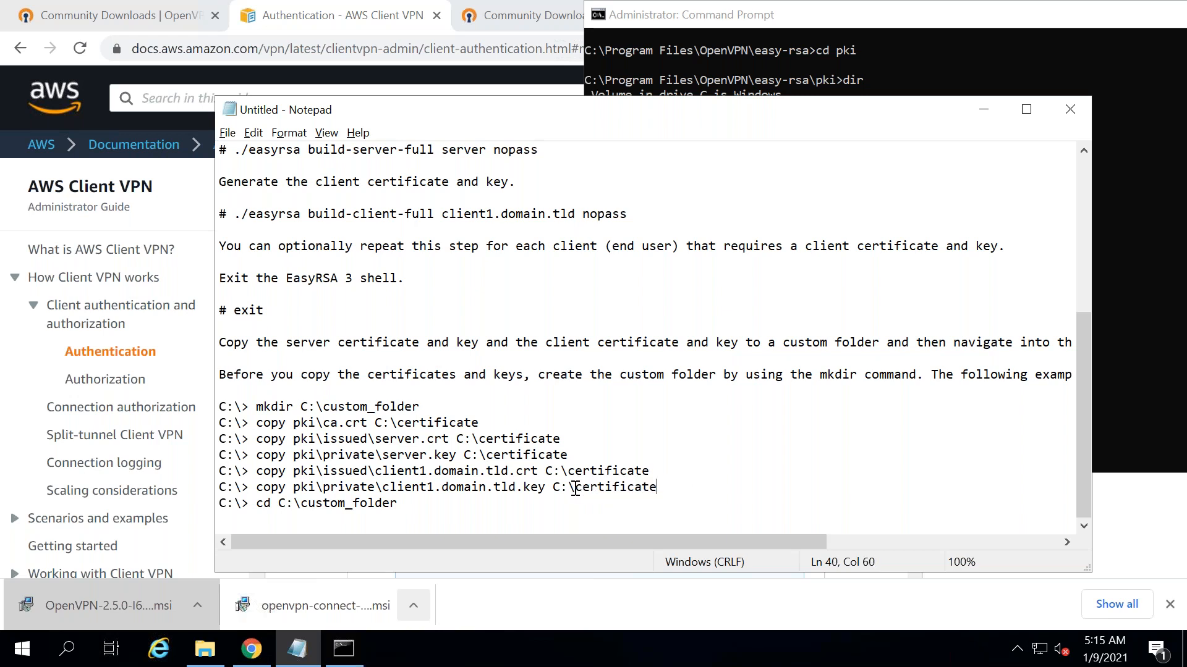
{"action": "left_click_drag", "start_coordinate": [399, 503], "coordinate": [303, 498]}
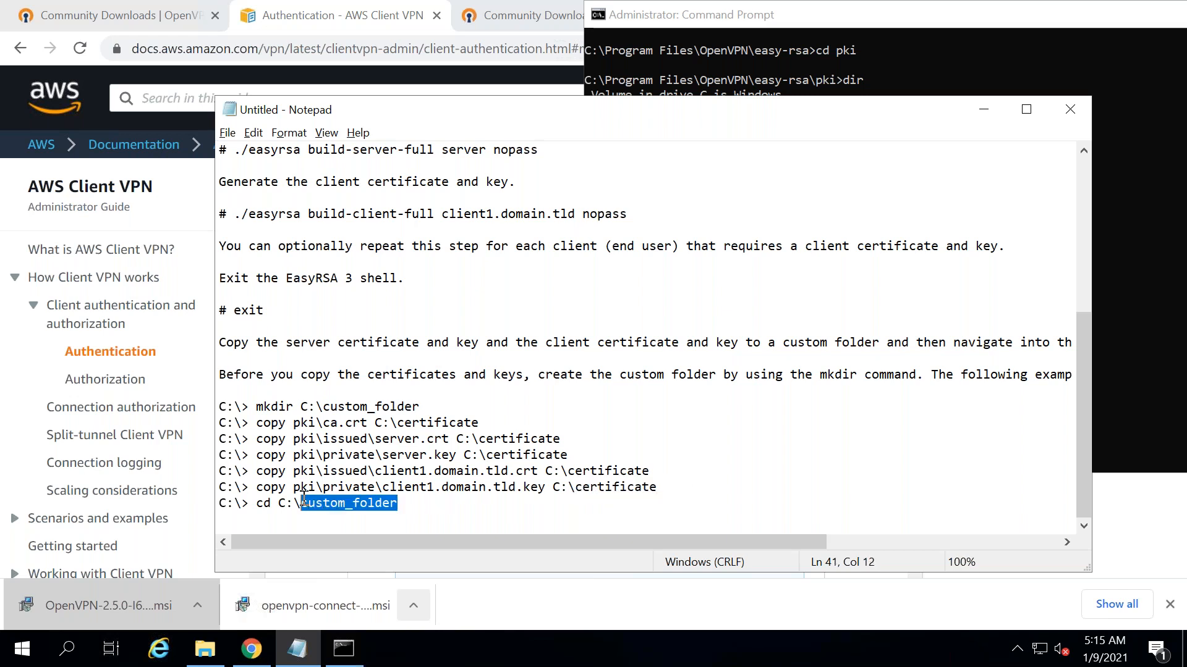
{"action": "key", "text": "ctrl+v"}
{"action": "left_click_drag", "start_coordinate": [389, 504], "coordinate": [215, 426]}
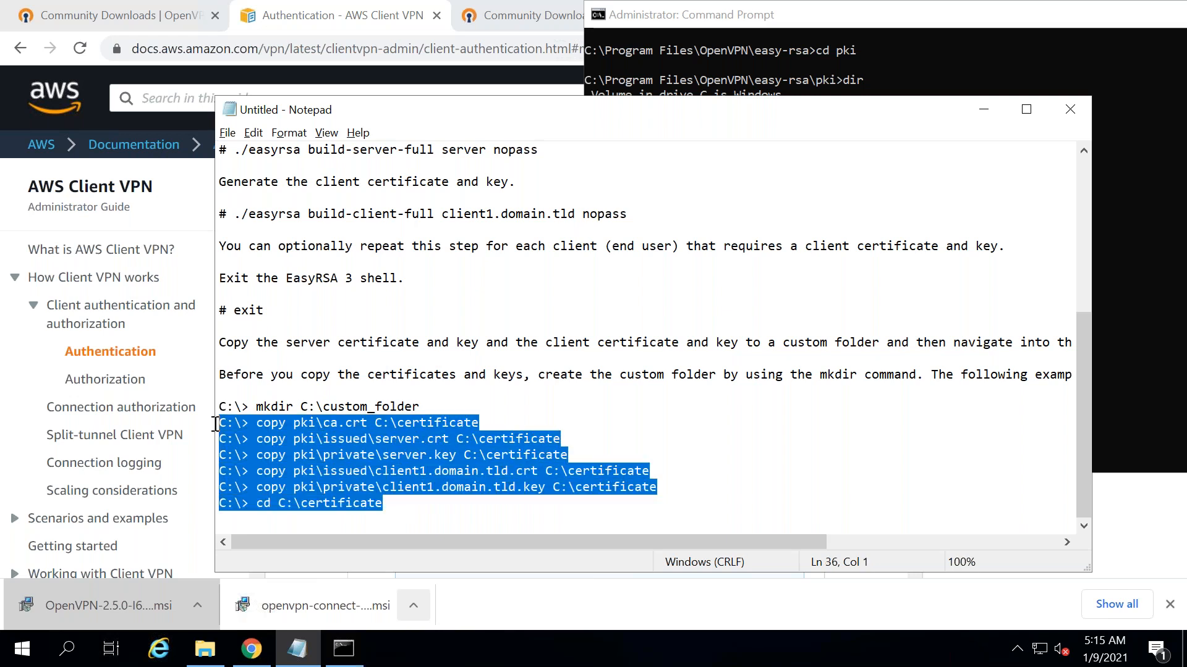
{"action": "left_click_drag", "start_coordinate": [485, 422], "coordinate": [256, 424]}
{"action": "key", "text": "super+c"}
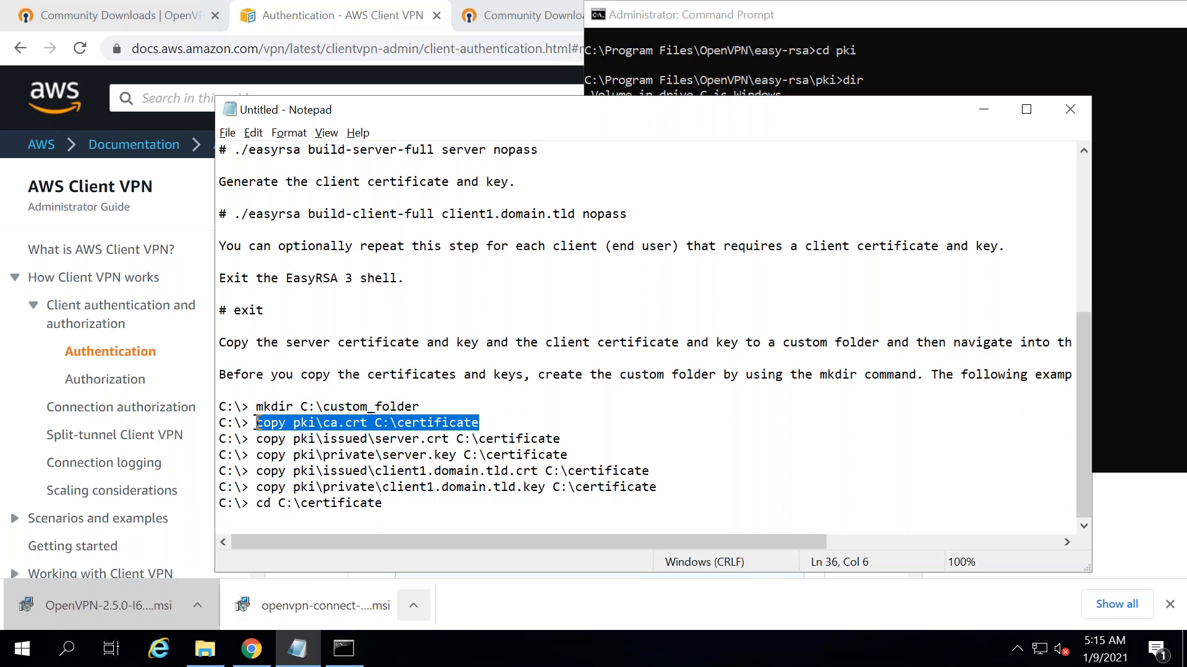
- Run 'copy ca.crt C:\certificate' in Command Prompt, fixing the pasted command so one file copies
{"action": "left_click", "coordinate": [833, 57]}
{"action": "right_click", "coordinate": [917, 440]}
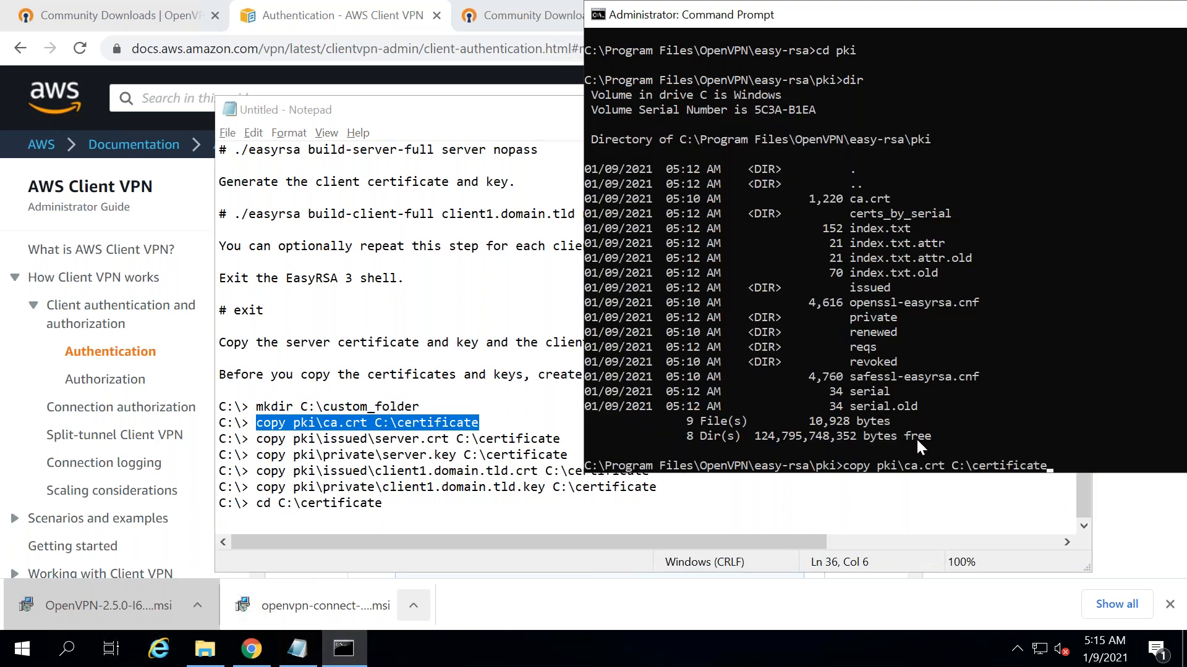
{"action": "key", "text": "Return"}
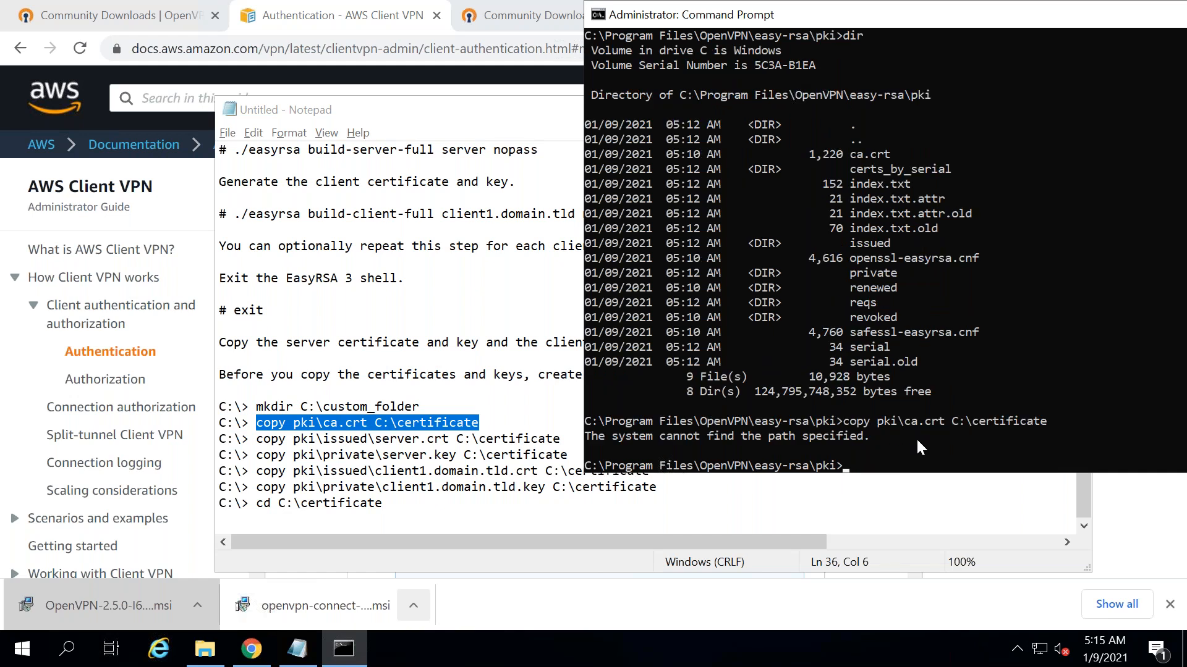
{"action": "right_click", "coordinate": [914, 436]}
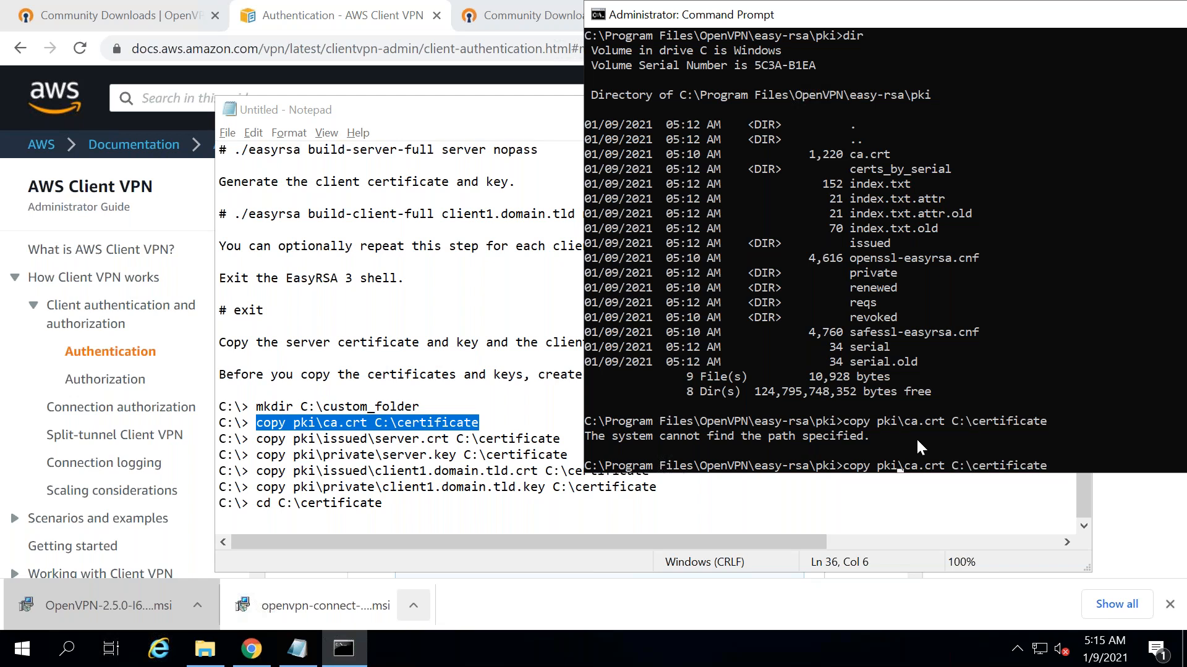
{"action": "key", "text": "BackSpace"}
{"action": "key", "text": "BackSpace"}
{"action": "key", "text": "BackSpace"}
{"action": "key", "text": "BackSpace"}
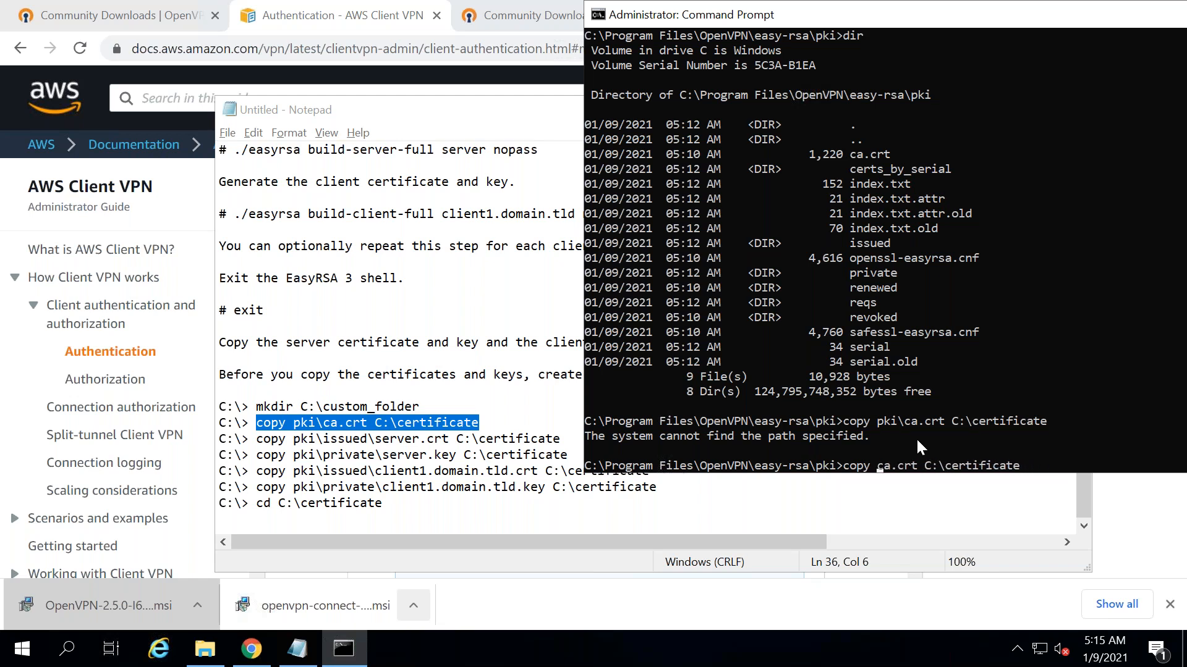
{"action": "key", "text": "Return"}
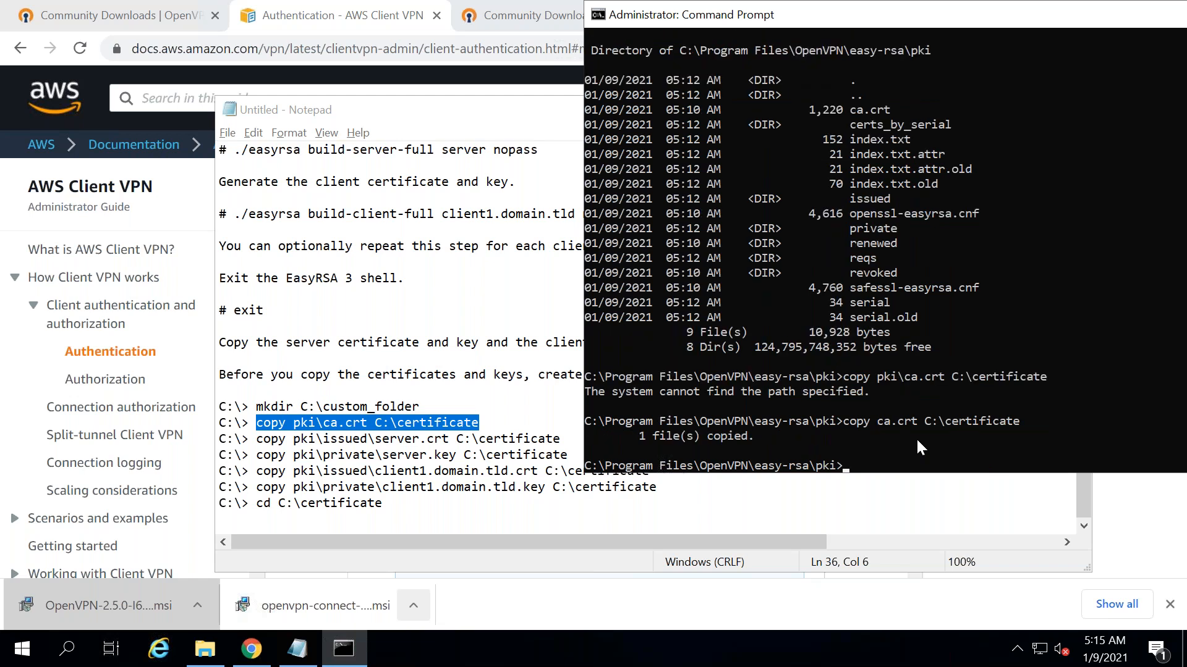
- Return Command Prompt to the root of drive C with cd \
{"action": "key", "text": "Up"}
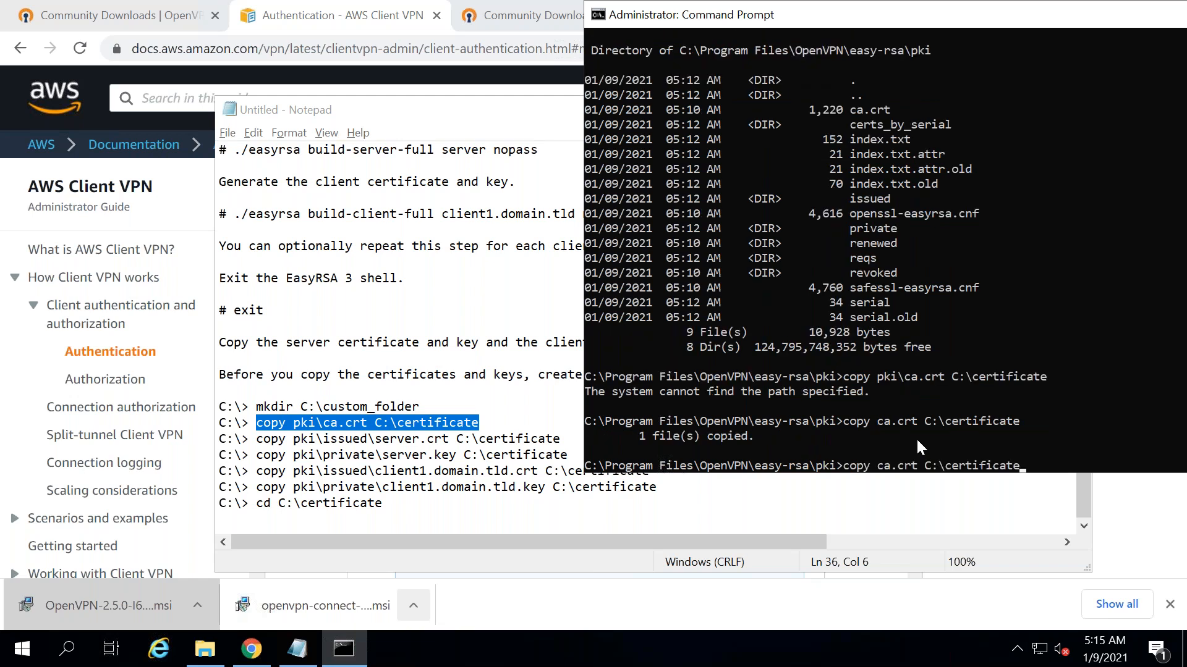
{"action": "key", "text": "BackSpace"}
{"action": "key", "text": "BackSpace"}
{"action": "key", "text": "BackSpace"}
{"action": "key", "text": "BackSpace"}
{"action": "key", "text": "BackSpace"}
{"action": "key", "text": "BackSpace"}
{"action": "key", "text": "BackSpace"}
{"action": "key", "text": "BackSpace"}
{"action": "key", "text": "BackSpace"}
{"action": "key", "text": "BackSpace"}
{"action": "key", "text": "BackSpace"}
{"action": "key", "text": "BackSpace"}
{"action": "key", "text": "BackSpace"}
{"action": "key", "text": "BackSpace"}
{"action": "key", "text": "BackSpace"}
{"action": "key", "text": "BackSpace"}
{"action": "key", "text": "BackSpace"}
{"action": "key", "text": "BackSpace"}
{"action": "key", "text": "BackSpace"}
{"action": "key", "text": "BackSpace"}
{"action": "type", "text": "cd \\"}
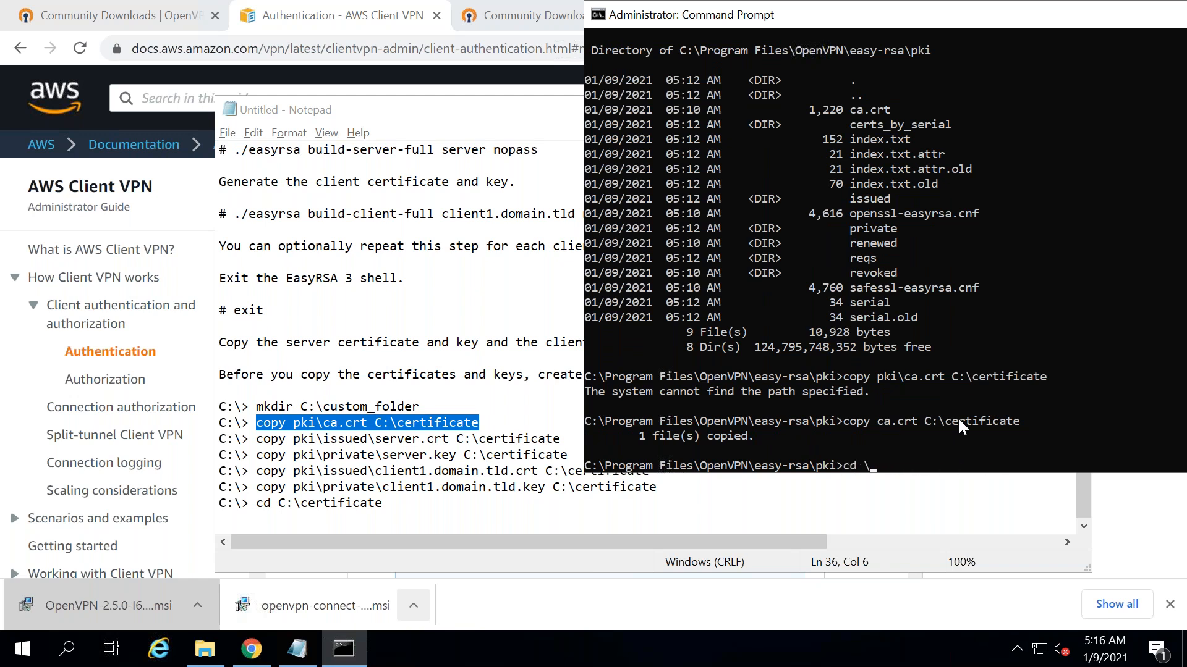
{"action": "key", "text": "Return"}
{"action": "key", "text": "Up"}
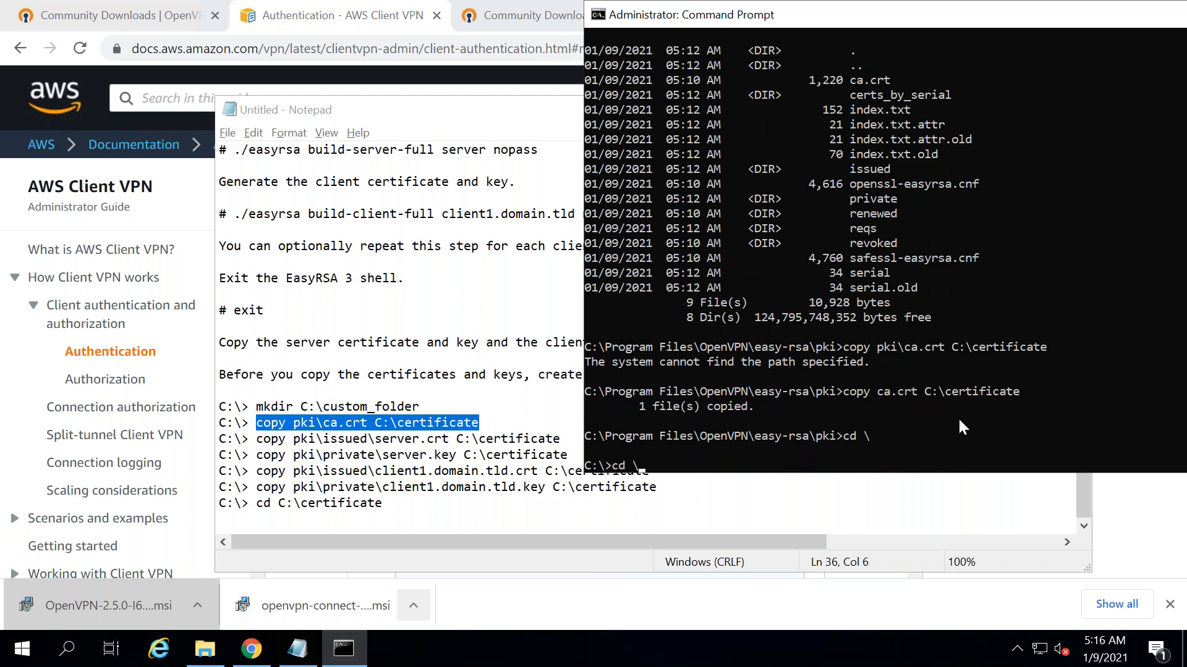
{"action": "key", "text": "Up"}
{"action": "key", "text": "Up"}
{"action": "key", "text": "Escape"}
{"action": "type", "text": "dir"}
{"action": "key", "text": "BackSpace"}
{"action": "key", "text": "BackSpace"}
{"action": "key", "text": "BackSpace"}
{"action": "type", "text": "cd"}
- Change back into C:\Program Files\OpenVPN\easy-rsa and select the server.crt copy command in the notes
{"action": "left_click_drag", "start_coordinate": [610, 436], "coordinate": [803, 436]}
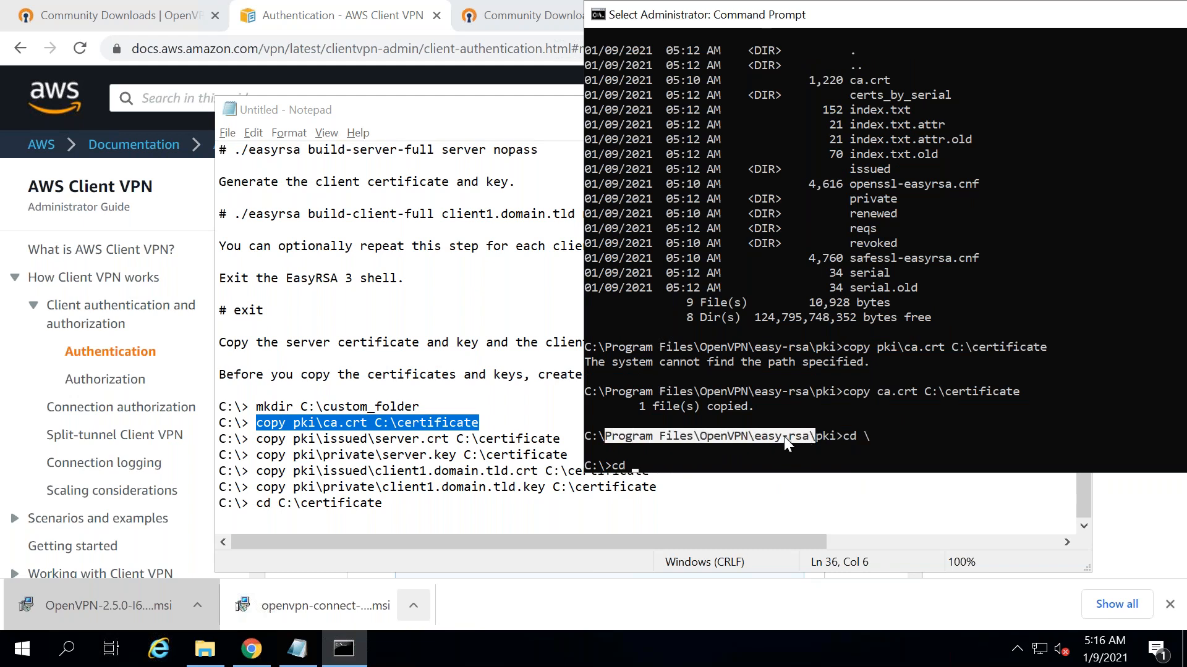
{"action": "right_click", "coordinate": [784, 436]}
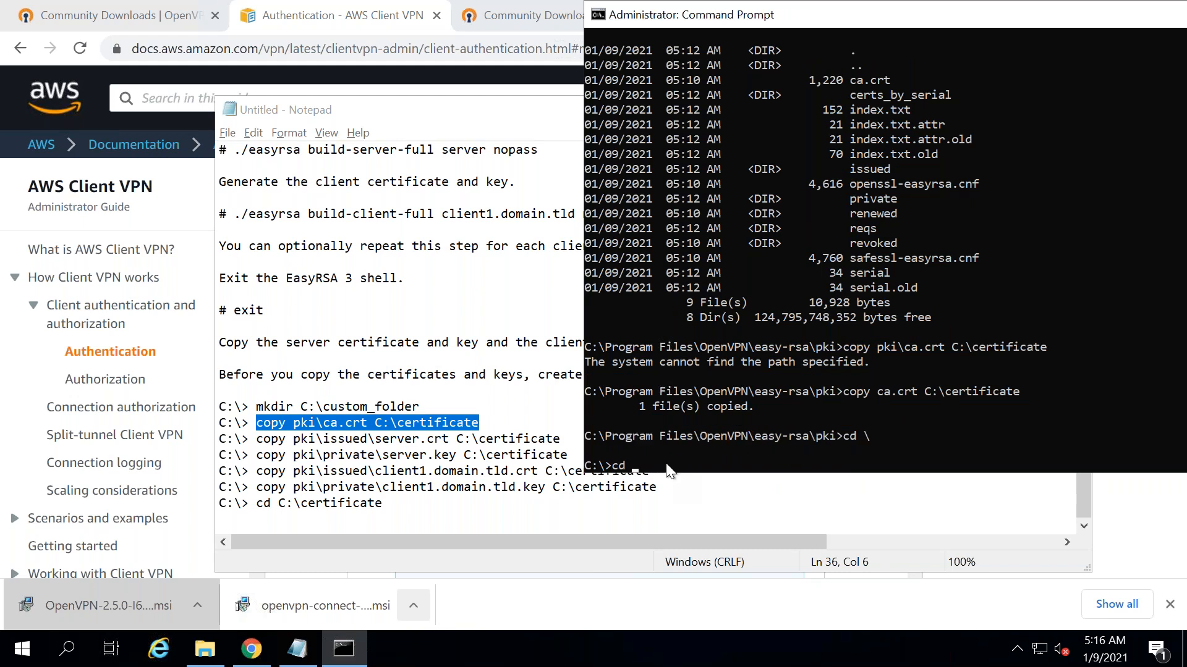
{"action": "right_click", "coordinate": [668, 467]}
{"action": "key", "text": "Return"}
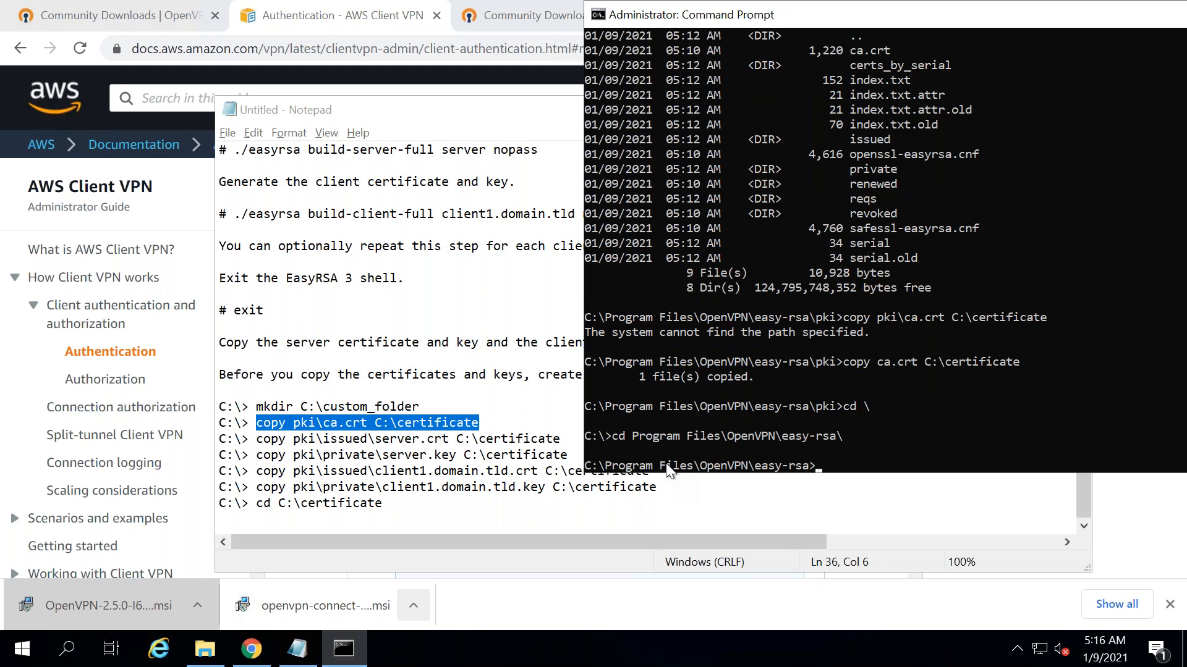
{"action": "left_click", "coordinate": [572, 442]}
{"action": "left_click_drag", "start_coordinate": [562, 440], "coordinate": [260, 439]}
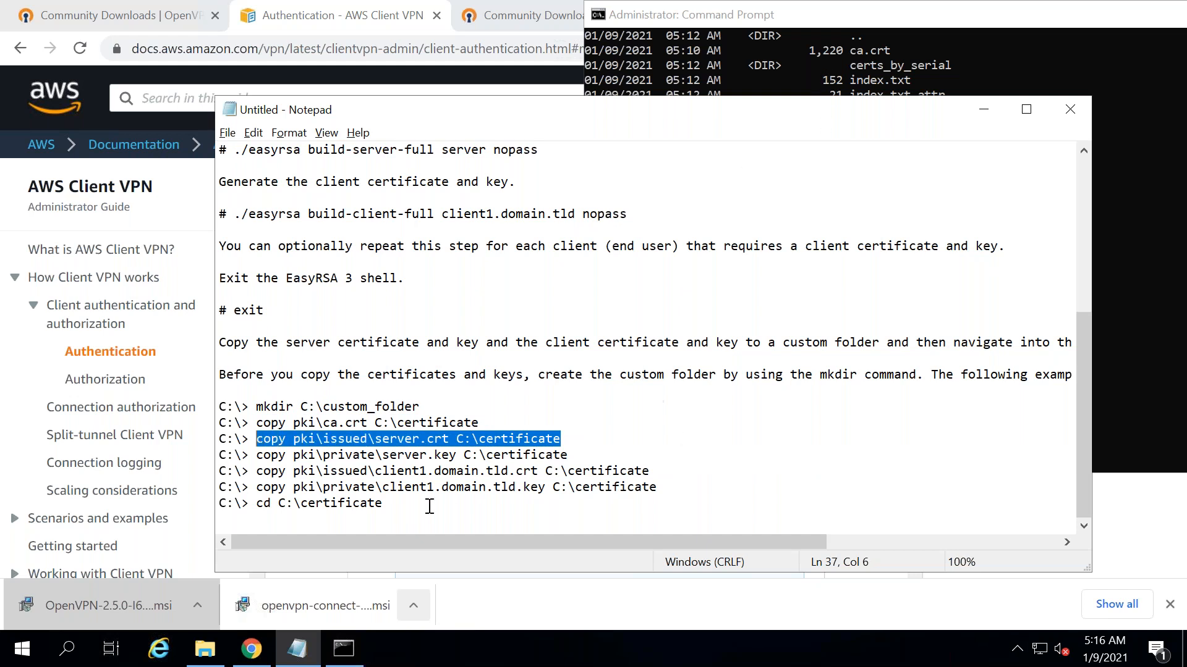
- Paste the four remaining copy commands into Command Prompt, fixing the client1 key command
{"action": "left_click_drag", "start_coordinate": [659, 488], "coordinate": [223, 439]}
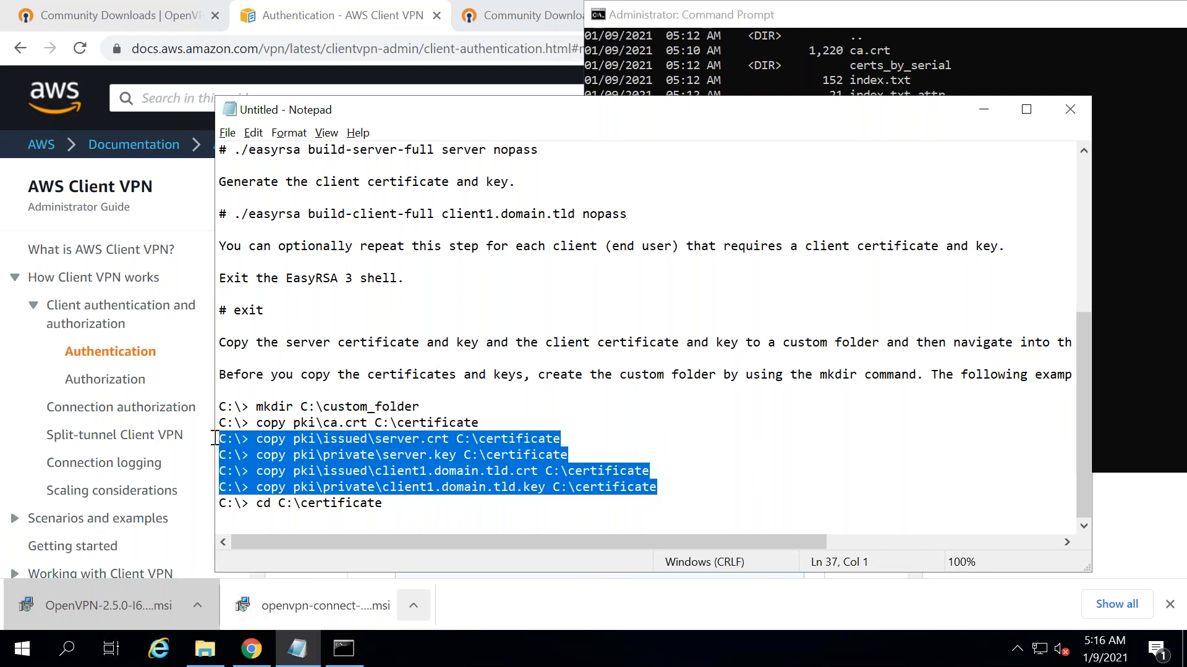
{"action": "left_click", "coordinate": [764, 45]}
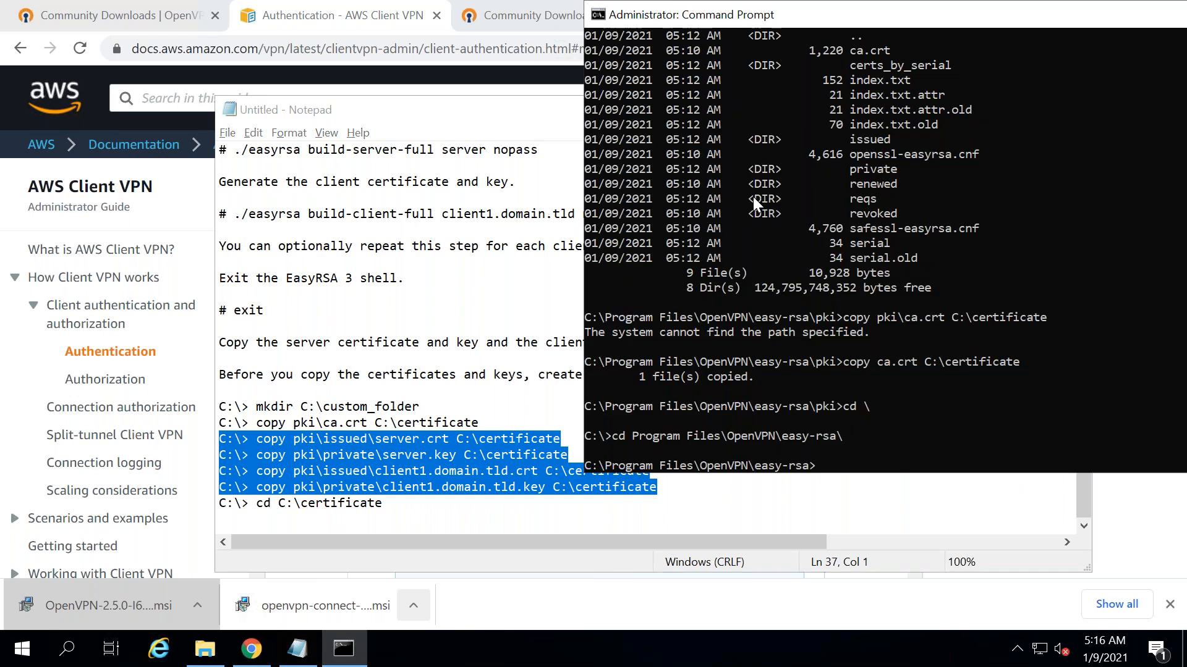
{"action": "right_click", "coordinate": [792, 402]}
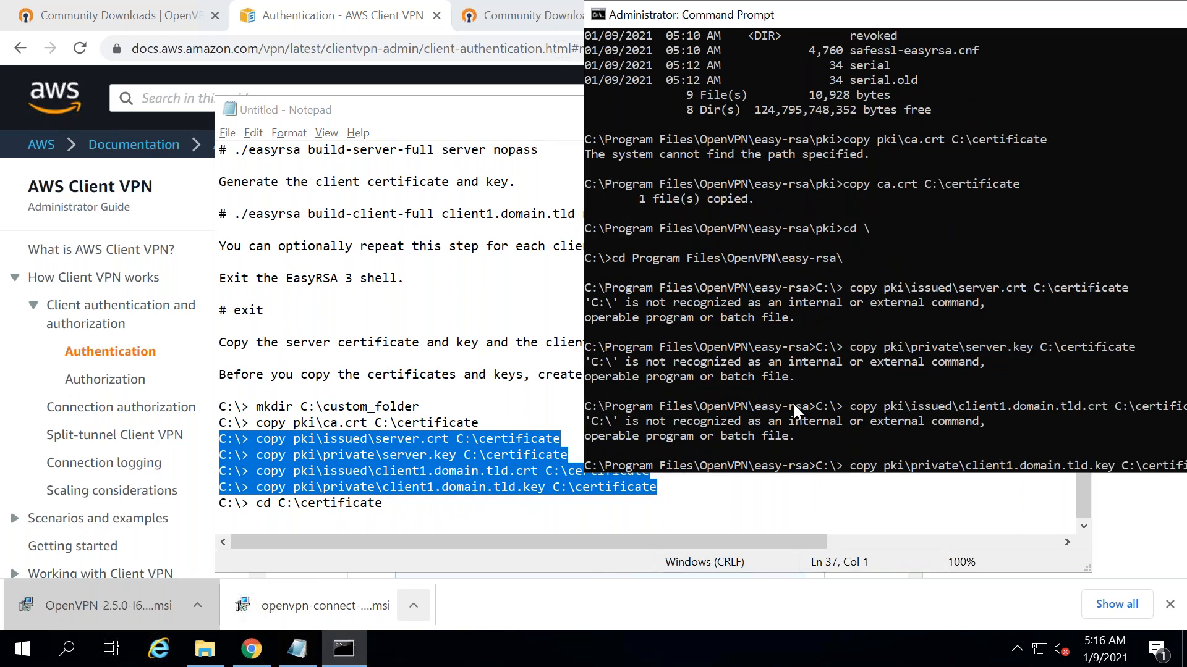
{"action": "key", "text": "Delete"}
{"action": "key", "text": "Delete"}
{"action": "key", "text": "Delete"}
{"action": "key", "text": "Delete"}
{"action": "key", "text": "Delete"}
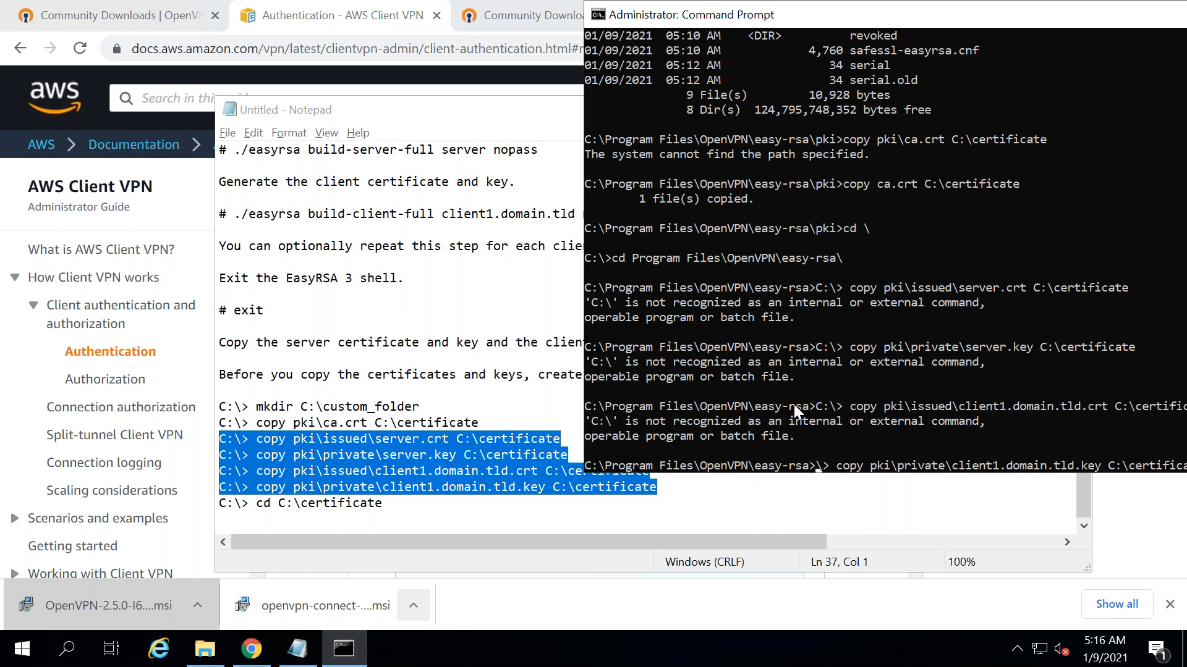
{"action": "key", "text": "Delete"}
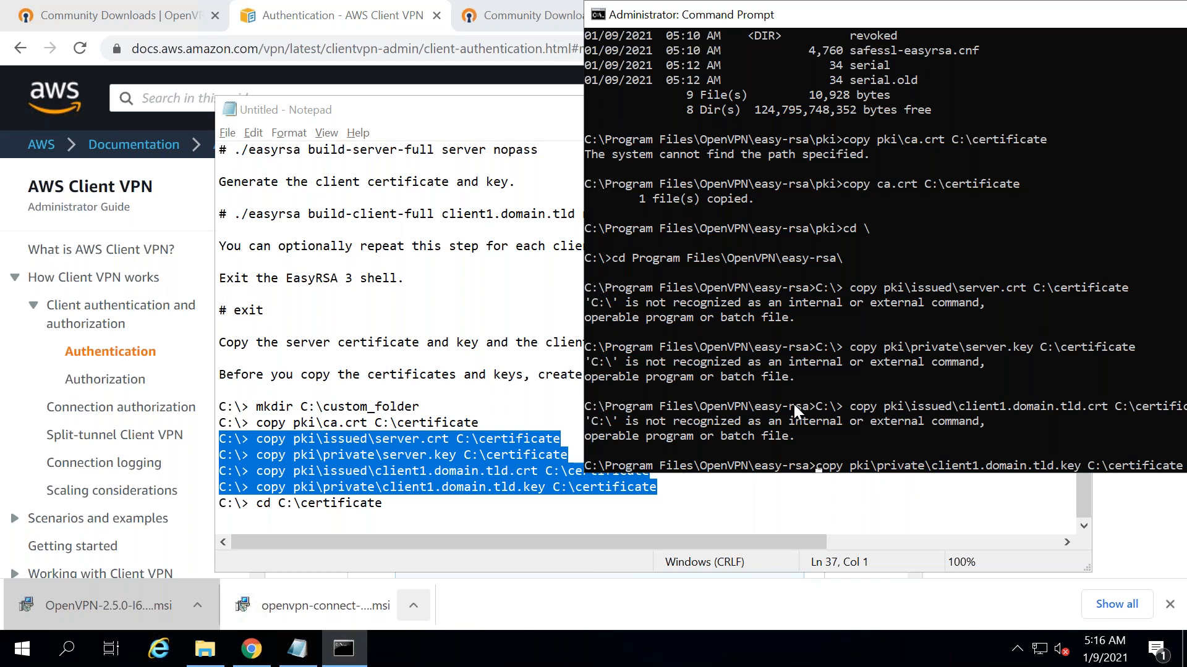
{"action": "type", "text": "\\"}
{"action": "key", "text": "Return"}
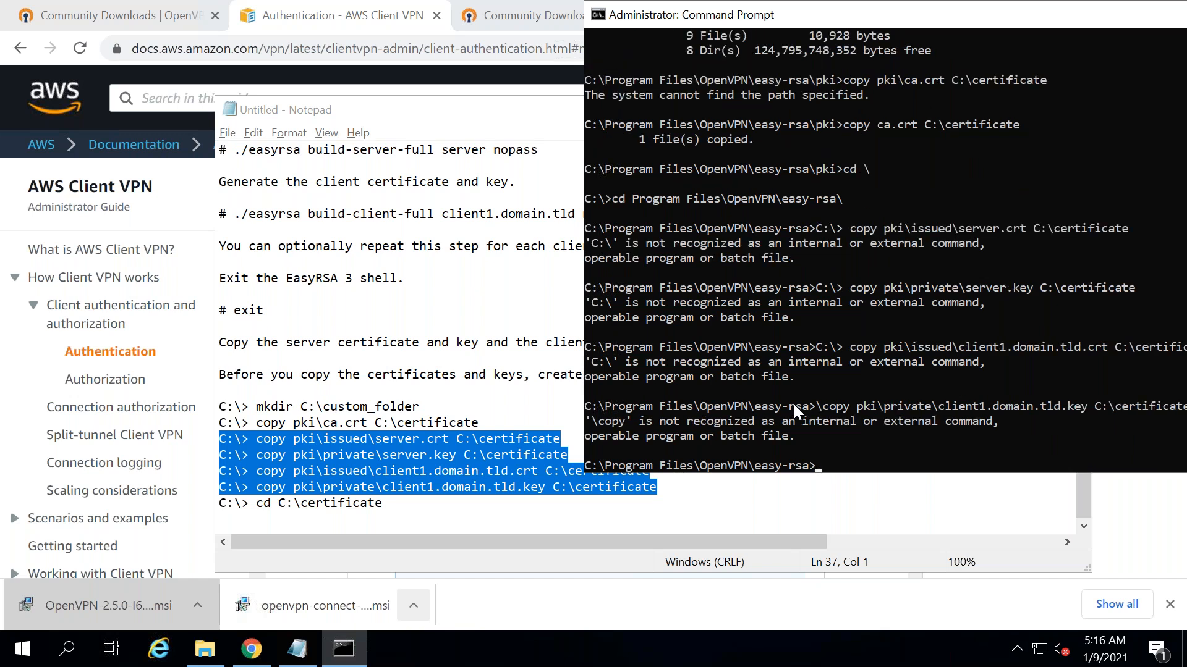
- Remove the C:\> prefix from the server, client1 and cd lines in the notes
{"action": "left_click", "coordinate": [253, 439]}
{"action": "key", "text": "BackSpace"}
{"action": "key", "text": "BackSpace"}
{"action": "key", "text": "BackSpace"}
{"action": "key", "text": "BackSpace"}
{"action": "key", "text": "BackSpace"}
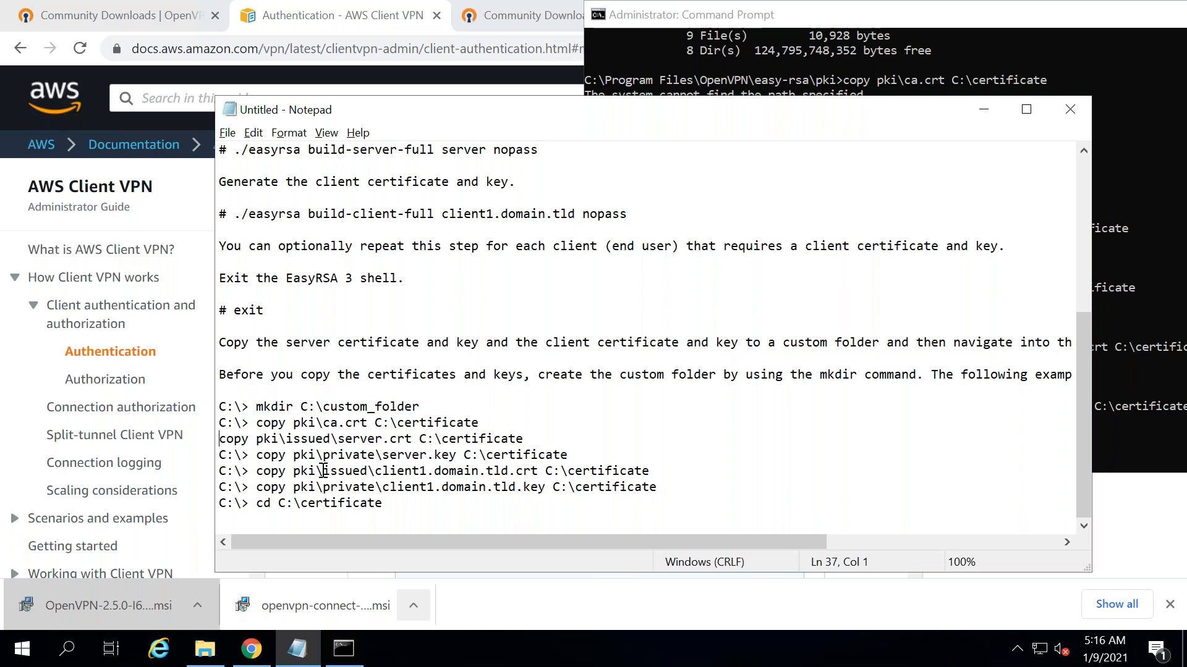
{"action": "key", "text": "Down"}
{"action": "key", "text": "Delete"}
{"action": "key", "text": "Delete"}
{"action": "key", "text": "Delete"}
{"action": "key", "text": "Delete"}
{"action": "key", "text": "Delete"}
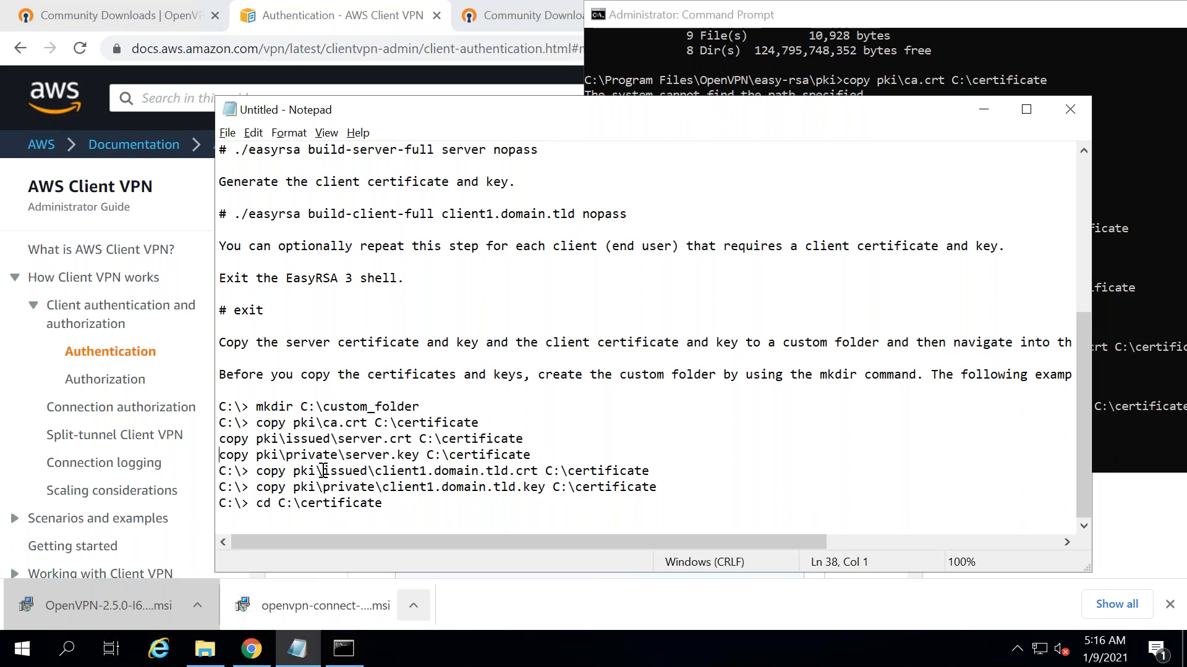
{"action": "key", "text": "Down"}
{"action": "key", "text": "Delete"}
{"action": "key", "text": "Delete"}
{"action": "key", "text": "Delete"}
{"action": "key", "text": "Delete"}
{"action": "key", "text": "Delete"}
{"action": "key", "text": "Delete"}
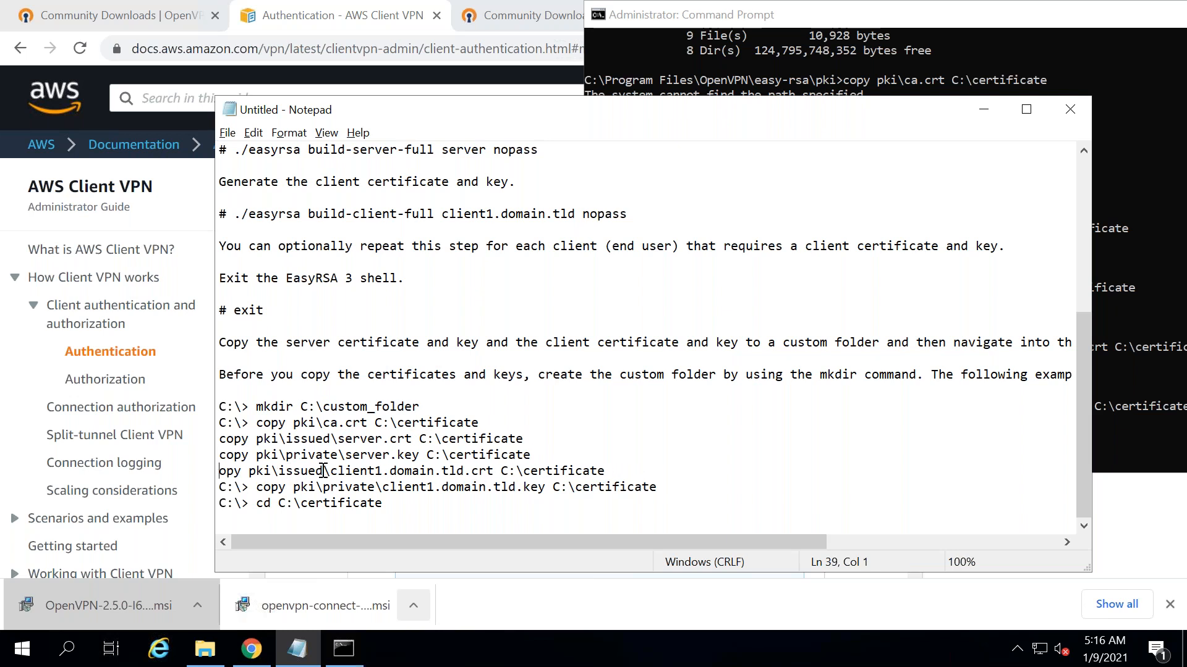
{"action": "type", "text": "c"}
{"action": "key", "text": "Down"}
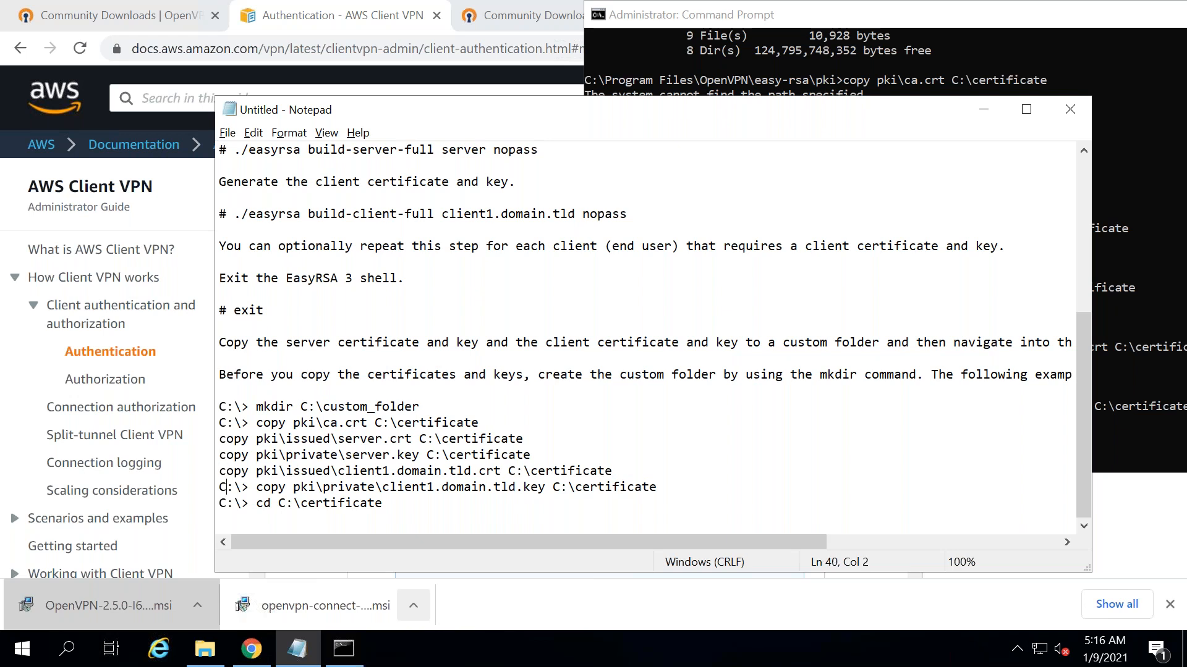
{"action": "key", "text": "Delete"}
{"action": "key", "text": "Delete"}
{"action": "key", "text": "Delete"}
{"action": "key", "text": "Delete"}
{"action": "key", "text": "Delete"}
{"action": "key", "text": "Down"}
{"action": "key", "text": "Delete"}
{"action": "key", "text": "Delete"}
{"action": "key", "text": "Delete"}
{"action": "key", "text": "Delete"}
{"action": "key", "text": "Delete"}
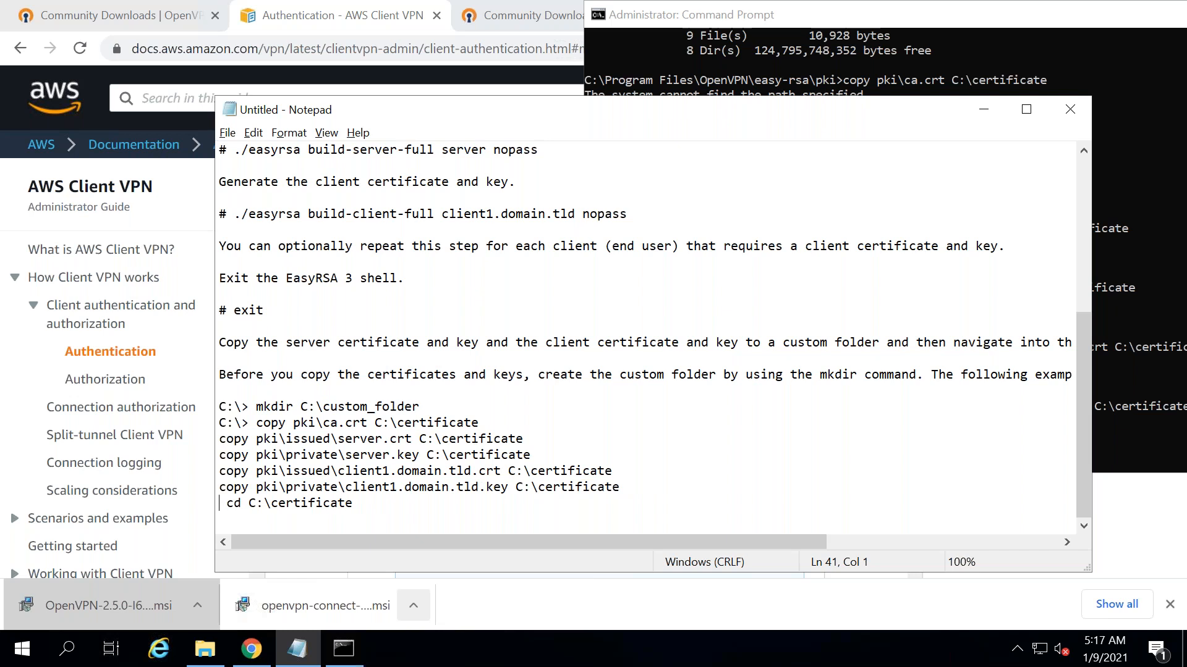
- Copy the five cleaned lines and run them, copying the certificates and keys then entering C:\certificate
{"action": "left_click_drag", "start_coordinate": [388, 505], "coordinate": [219, 440]}
{"action": "key", "text": "super+c"}
{"action": "right_click", "coordinate": [268, 473]}
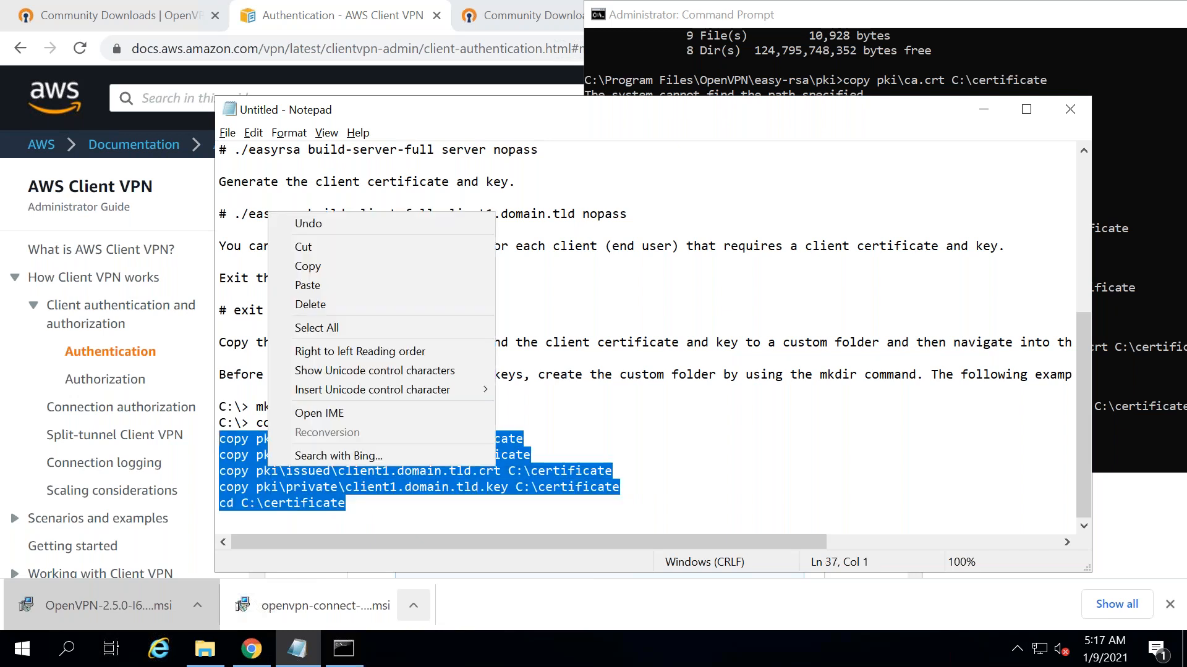
{"action": "left_click", "coordinate": [328, 267]}
{"action": "left_click", "coordinate": [742, 74]}
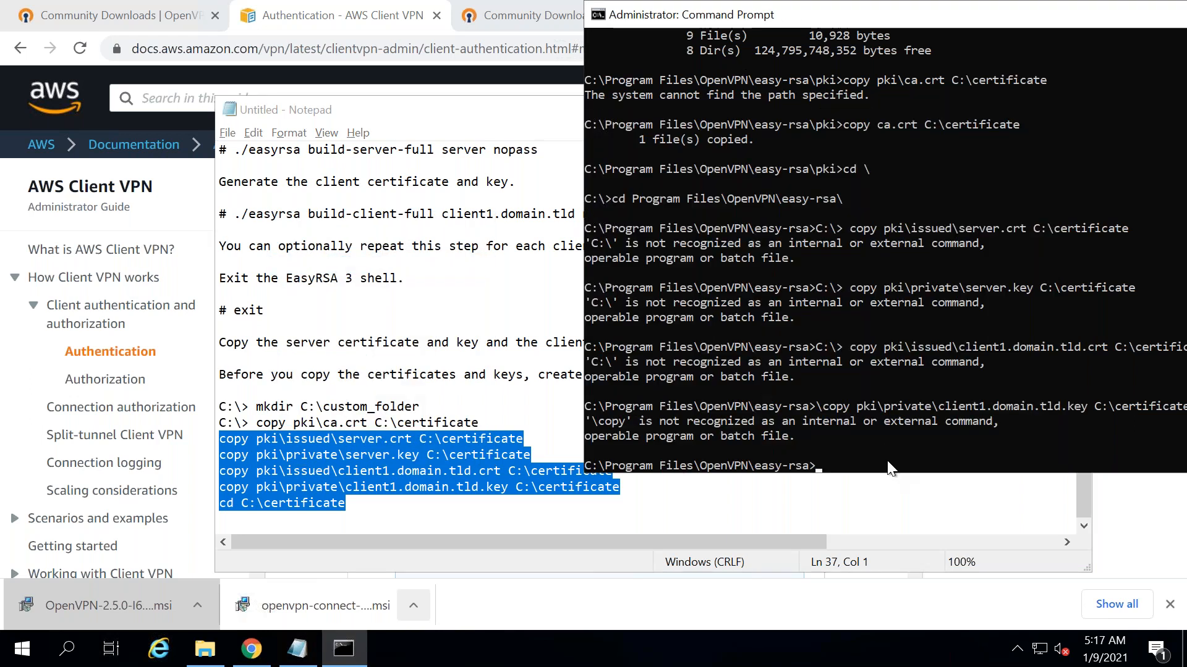
{"action": "right_click", "coordinate": [888, 468]}
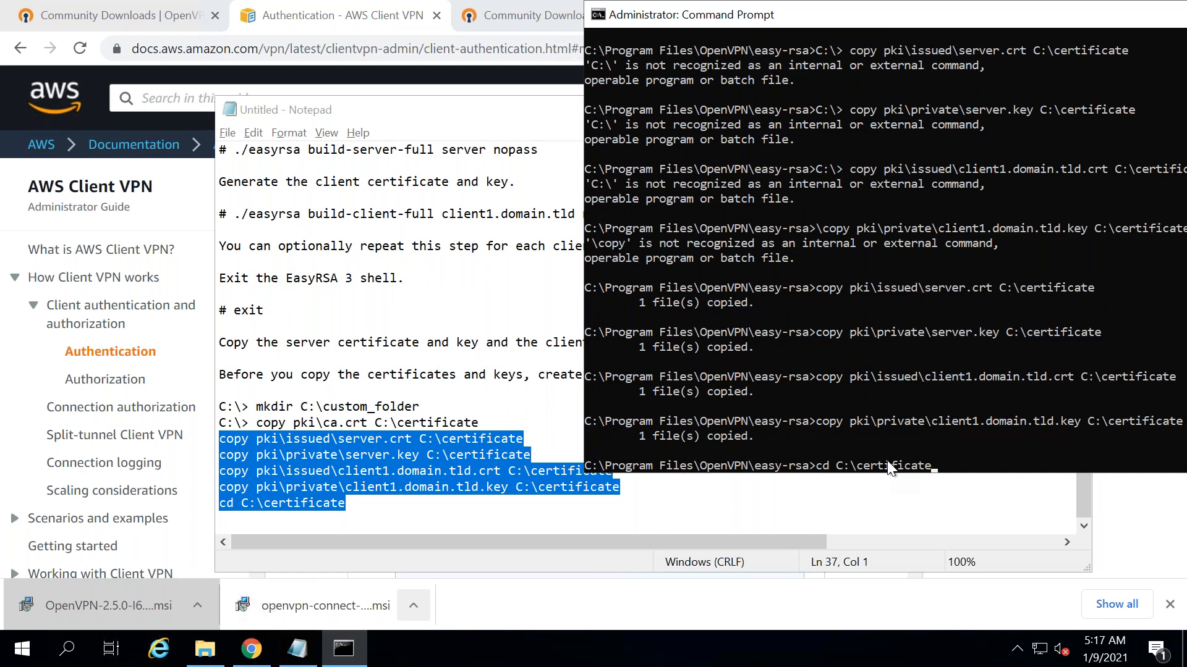
{"action": "key", "text": "Return"}
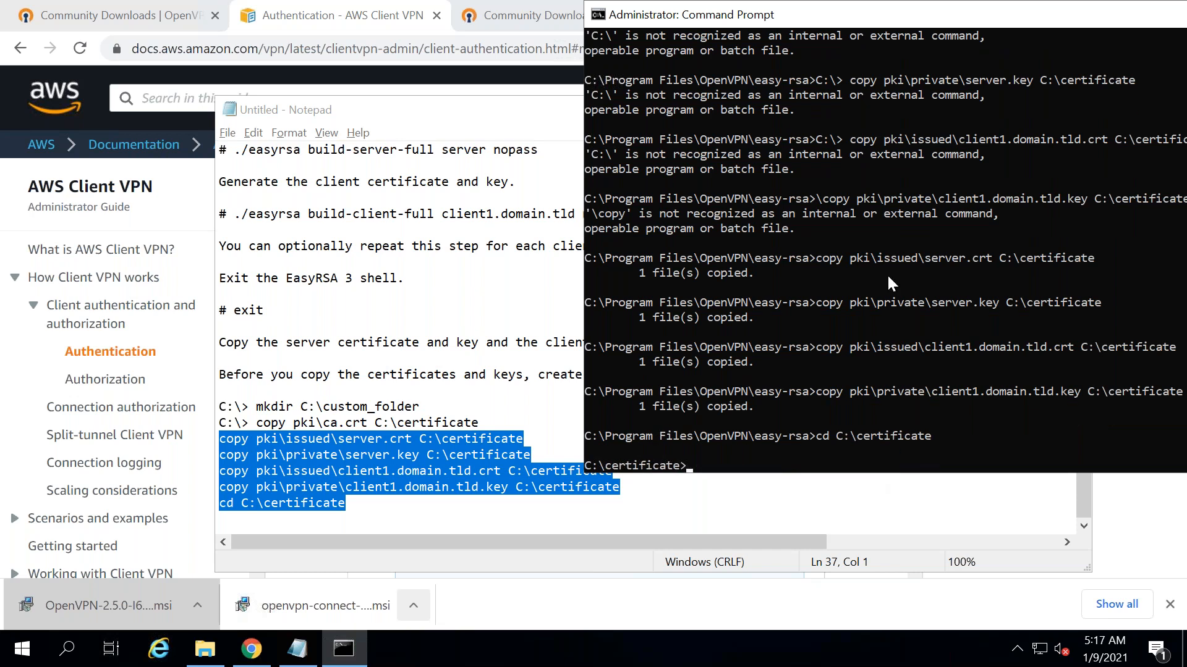
{"action": "left_click", "coordinate": [491, 315]}
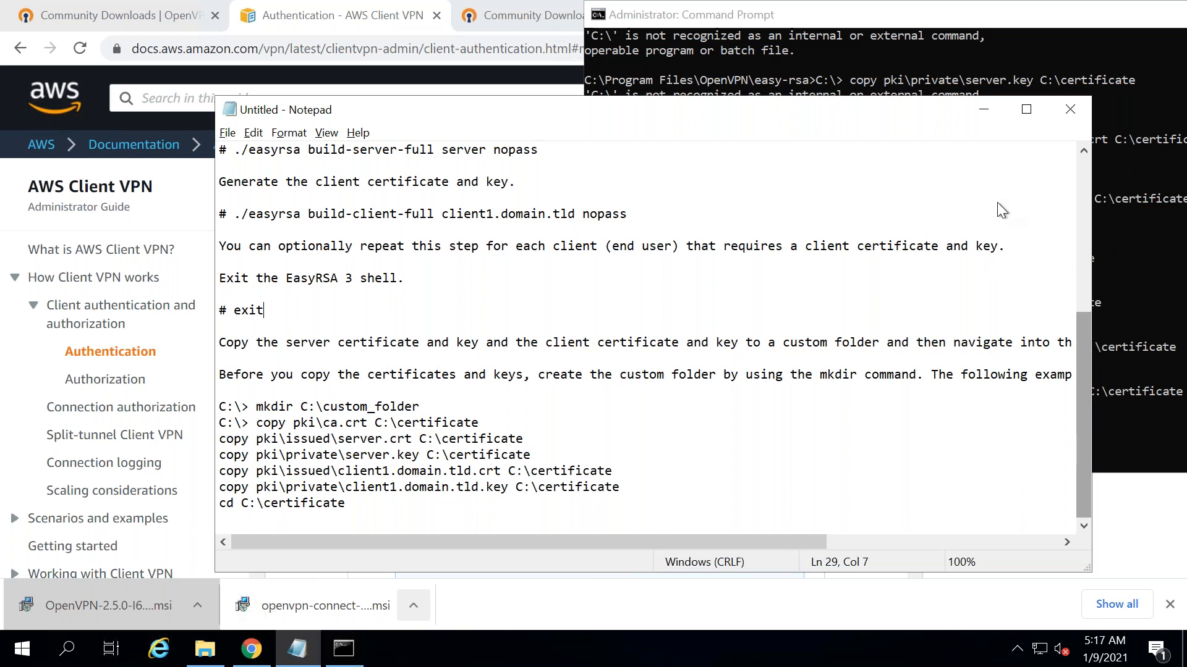
- Minimize Notepad to view the AWS guide, then restore the notes
{"action": "left_click", "coordinate": [983, 109]}
{"action": "left_click", "coordinate": [772, 283]}
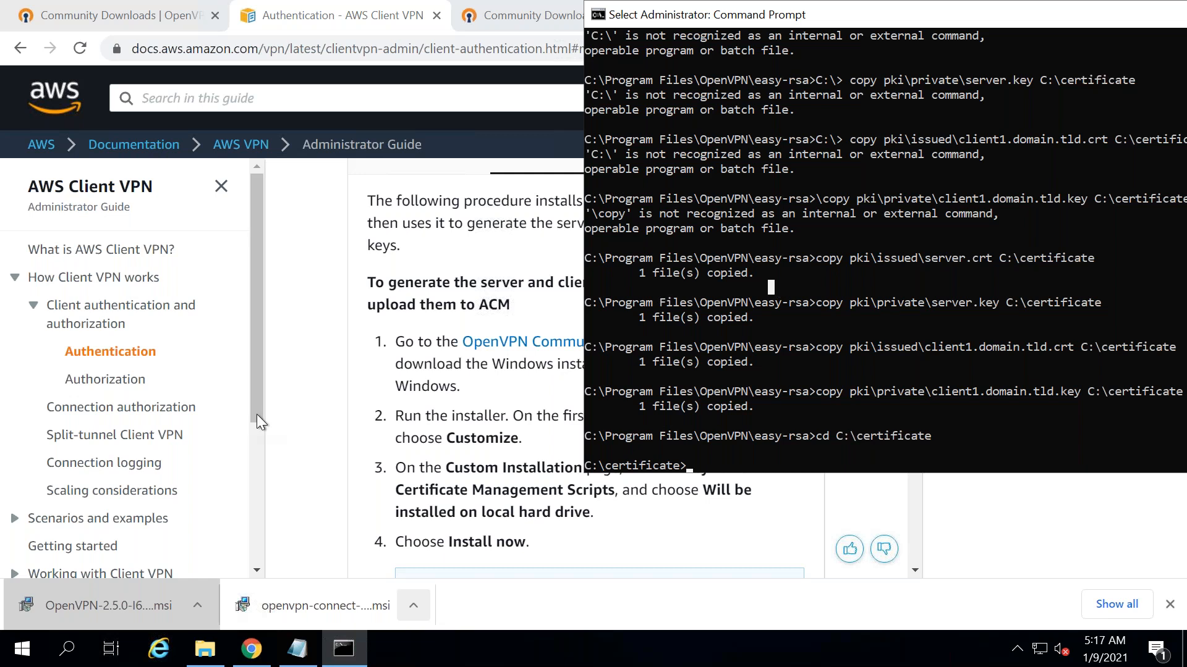
{"action": "mouse_move", "coordinate": [295, 659]}
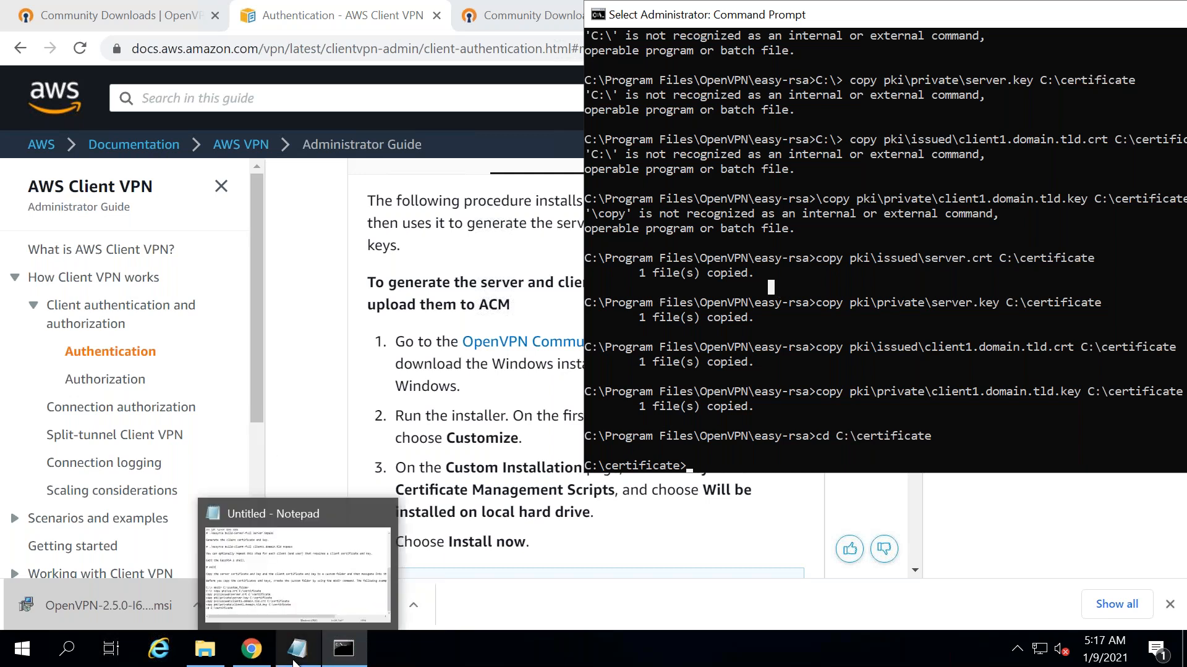
{"action": "left_click", "coordinate": [313, 585]}
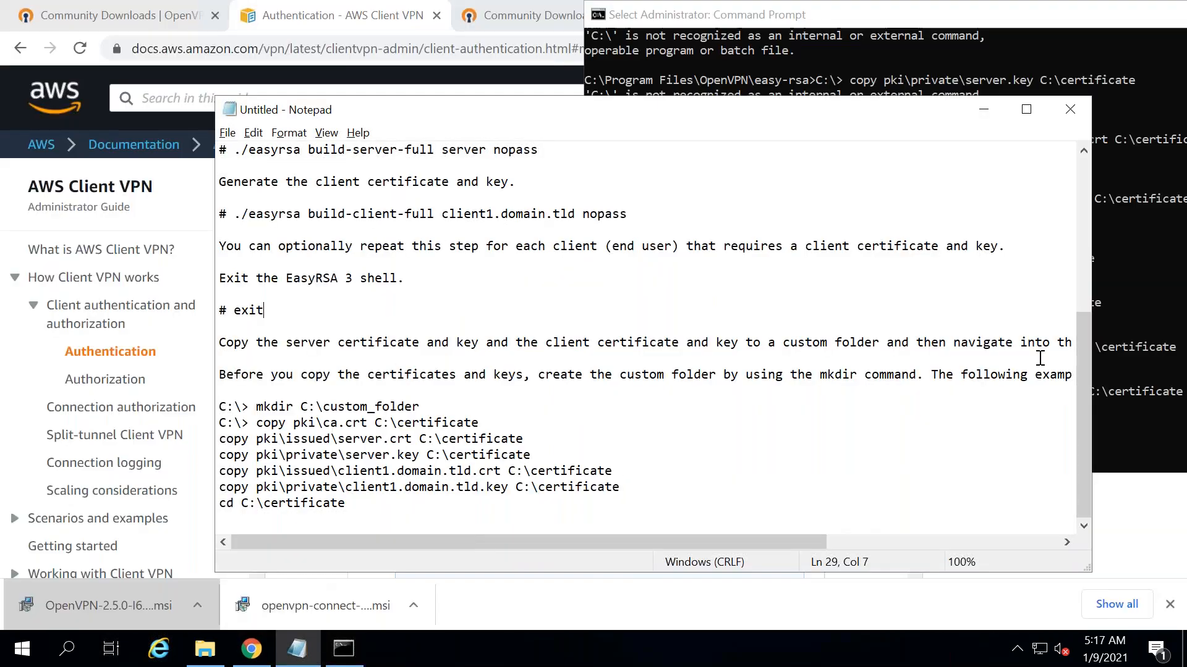
{"action": "left_click", "coordinate": [982, 111]}
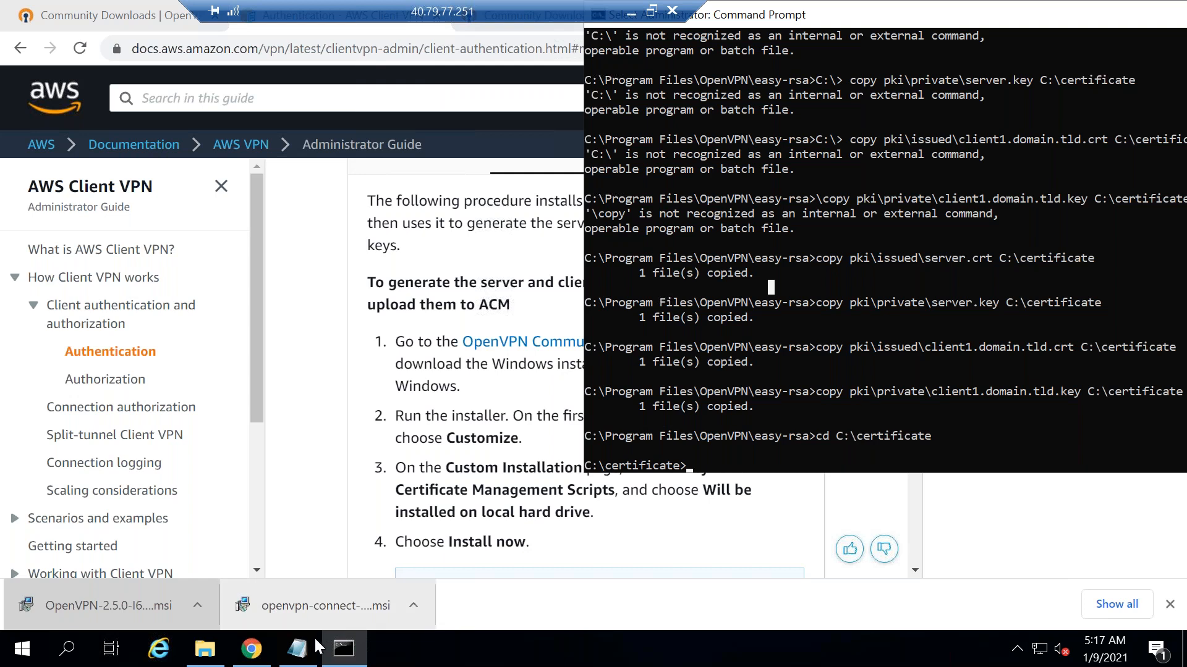
{"action": "left_click", "coordinate": [297, 648]}
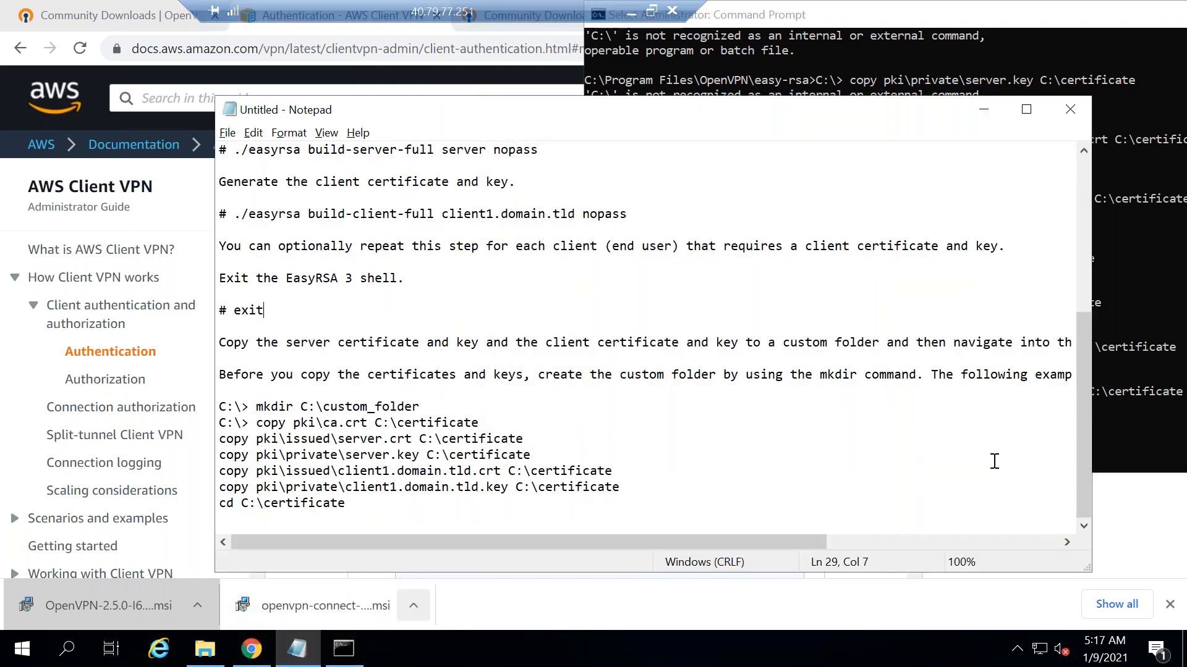
- Add 'KMS' and 'AWS Certificate manager > Certificate store' lines below the command list
{"action": "left_click", "coordinate": [352, 506]}
{"action": "key", "text": "Return"}
{"action": "key", "text": "Return"}
{"action": "key", "text": "Return"}
{"action": "key", "text": "Return"}
{"action": "key", "text": "Return"}
{"action": "key", "text": "Return"}
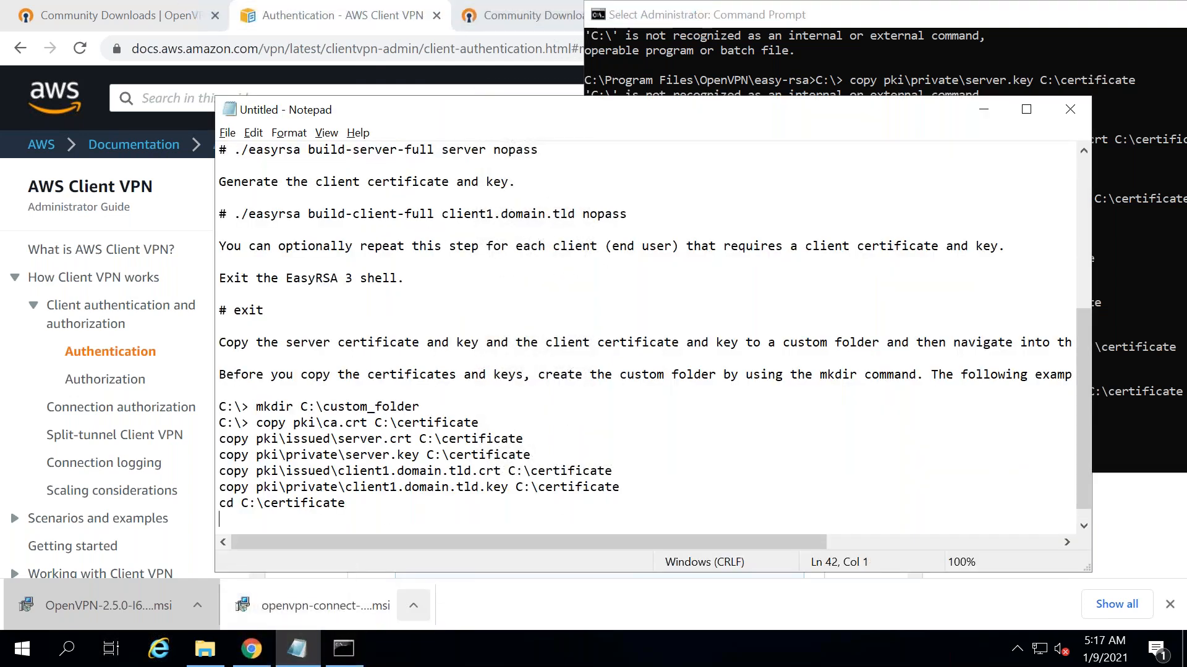
{"action": "type", "text": "KMS"}
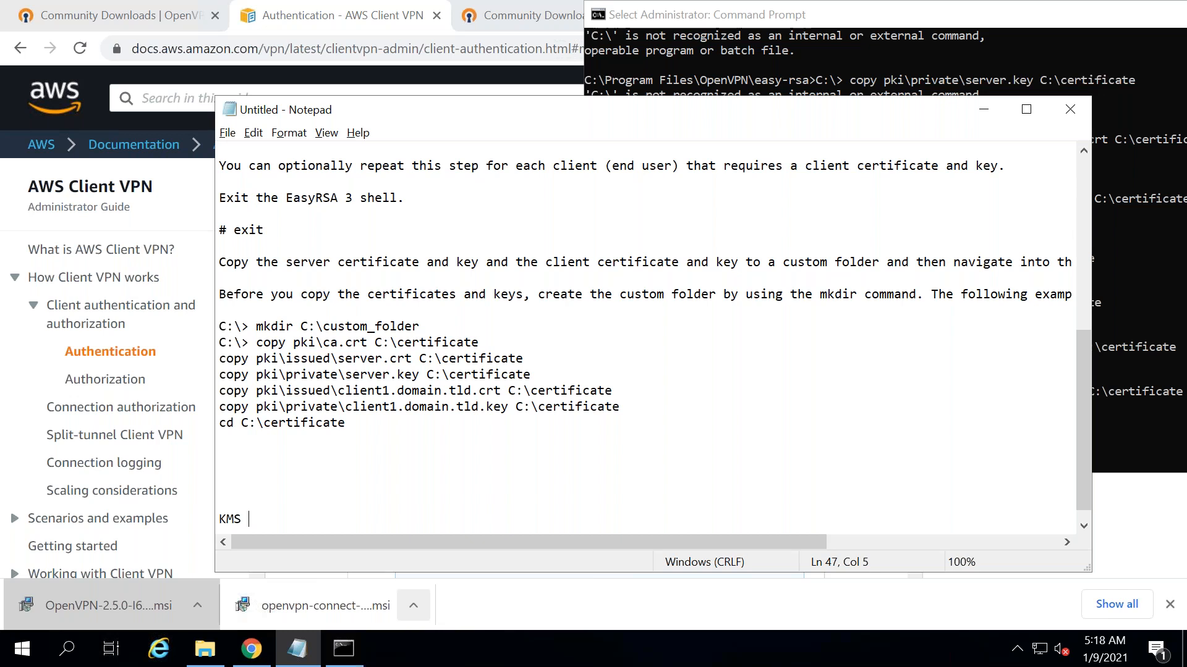
{"action": "key", "text": "Return"}
{"action": "key", "text": "Return"}
{"action": "key", "text": "Return"}
{"action": "type", "text": "A"}
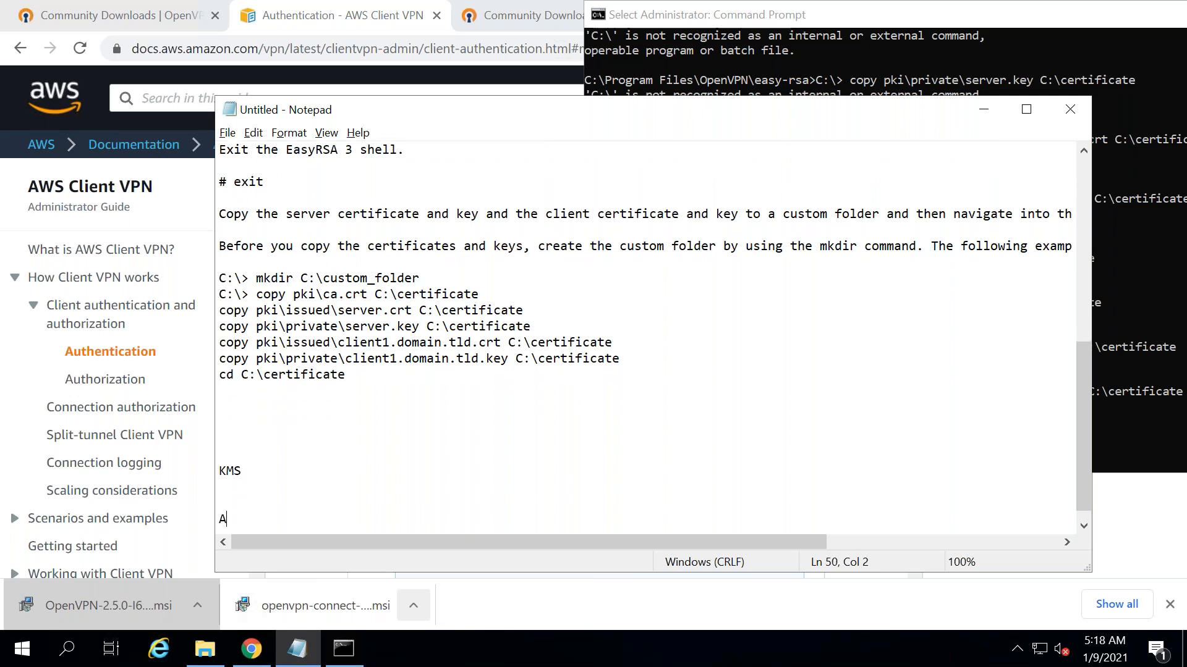
{"action": "type", "text": "WS Certificate manager > "}
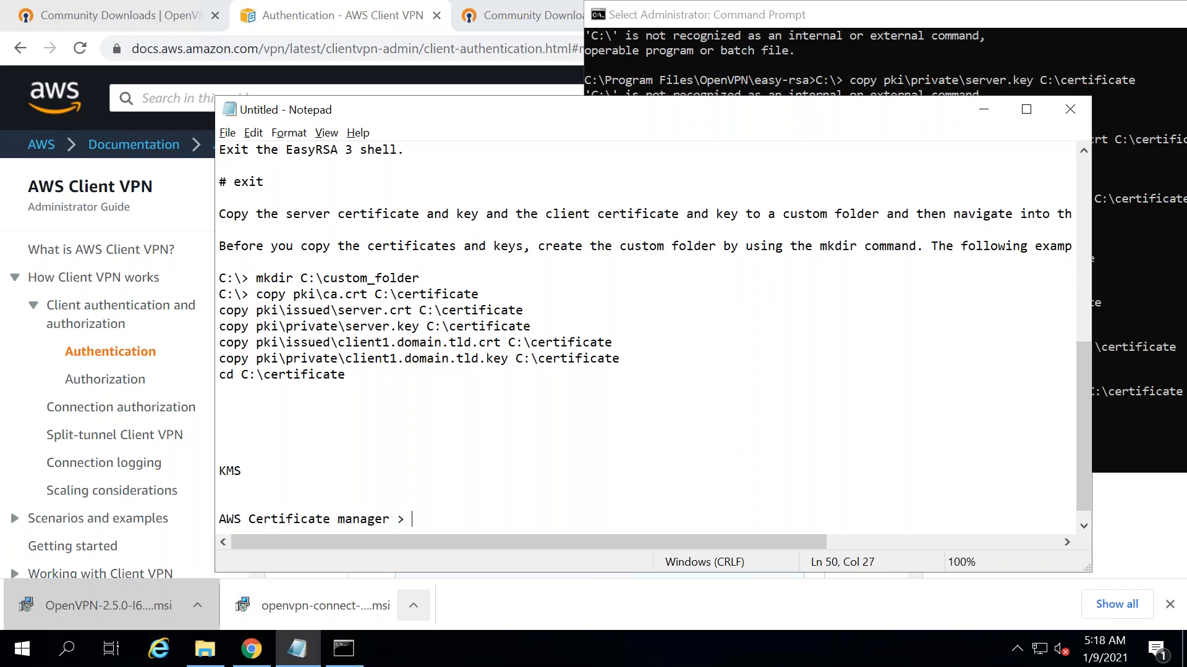
{"action": "type", "text": "Certificate store"}
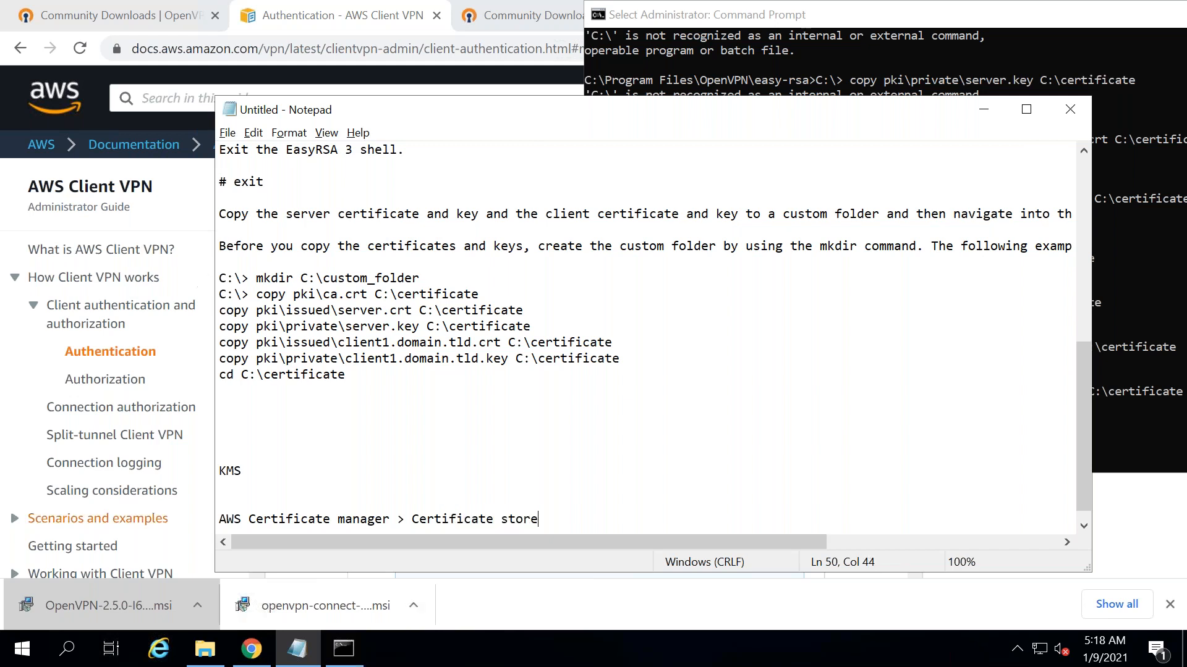
{"action": "mouse_move", "coordinate": [630, 17]}
{"action": "left_click", "coordinate": [631, 17]}
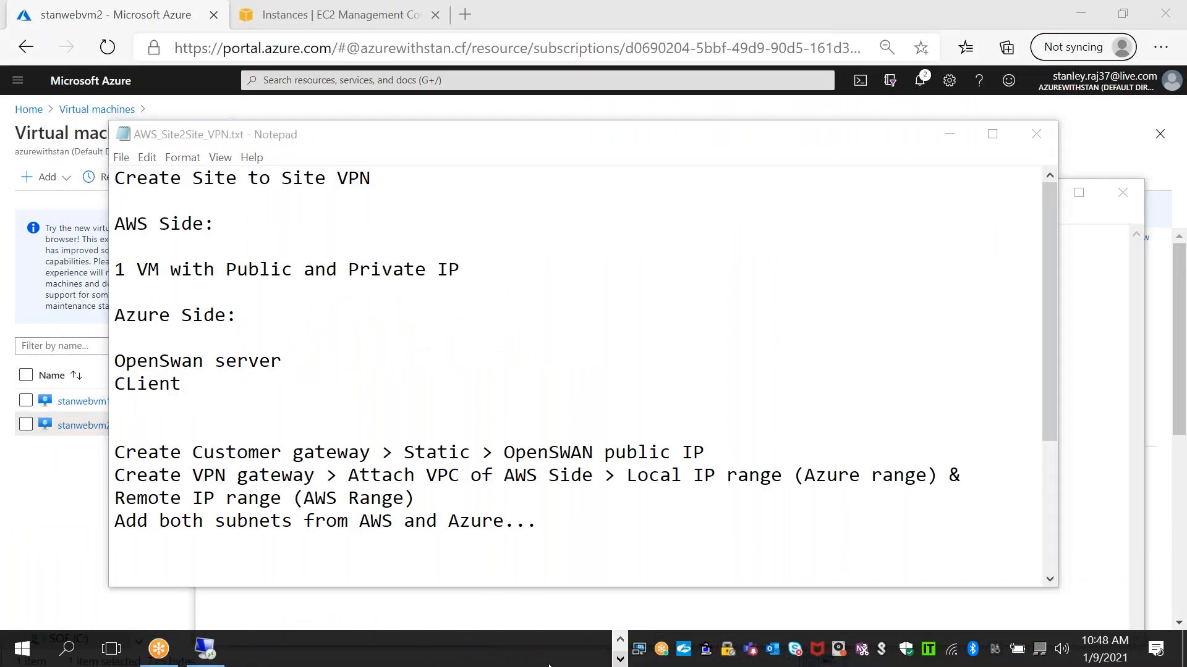
- Open AWS-OpenClientVPN Setup_Step_by_Step.txt, select both aws acm import-certificate commands, and switch back
{"action": "left_click", "coordinate": [334, 651]}
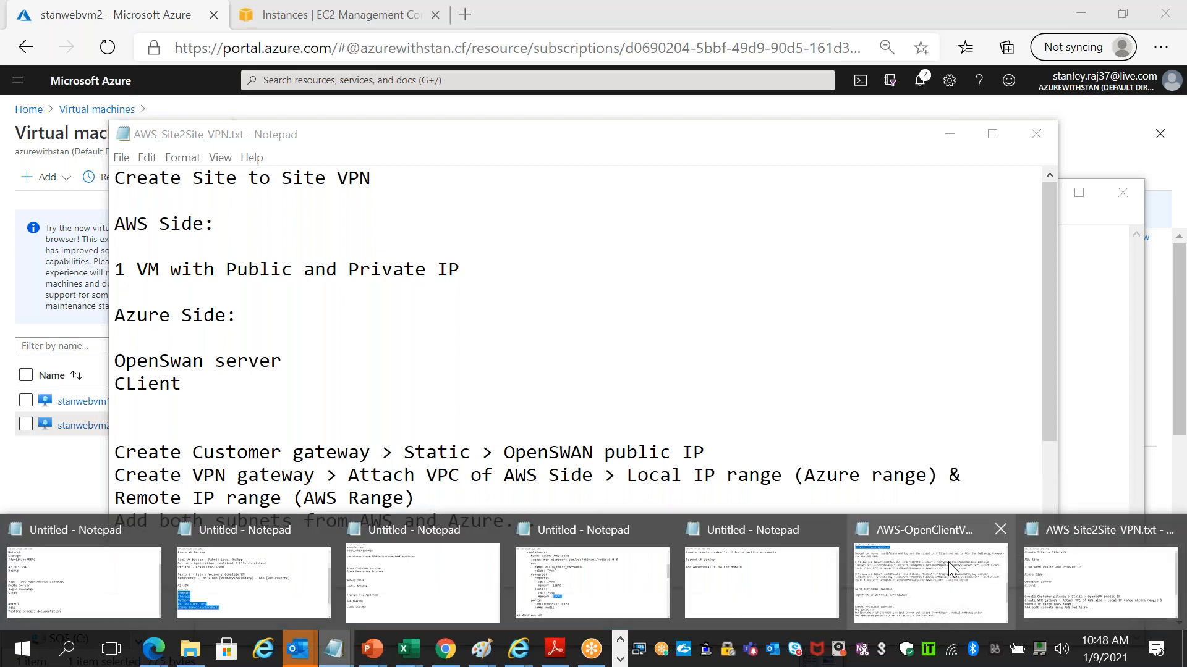
{"action": "left_click", "coordinate": [948, 562]}
{"action": "left_click", "coordinate": [592, 429]}
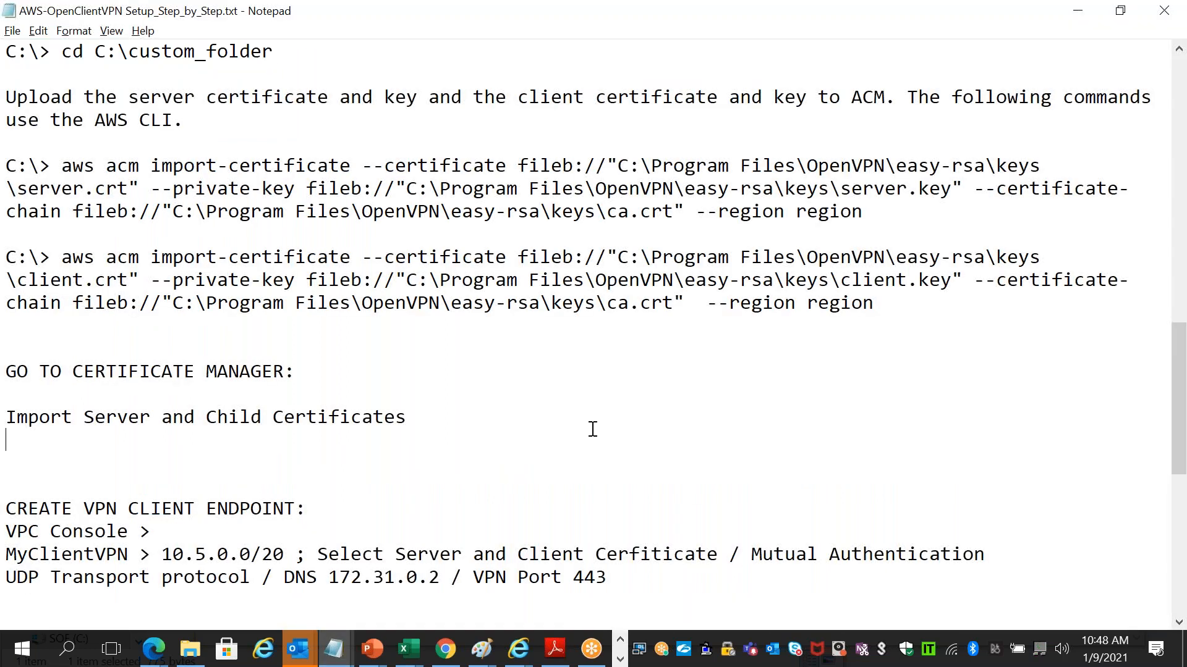
{"action": "key", "text": "Up"}
{"action": "key", "text": "Up"}
{"action": "key", "text": "Up"}
{"action": "key", "text": "Up"}
{"action": "left_click_drag", "start_coordinate": [903, 302], "coordinate": [7, 165]}
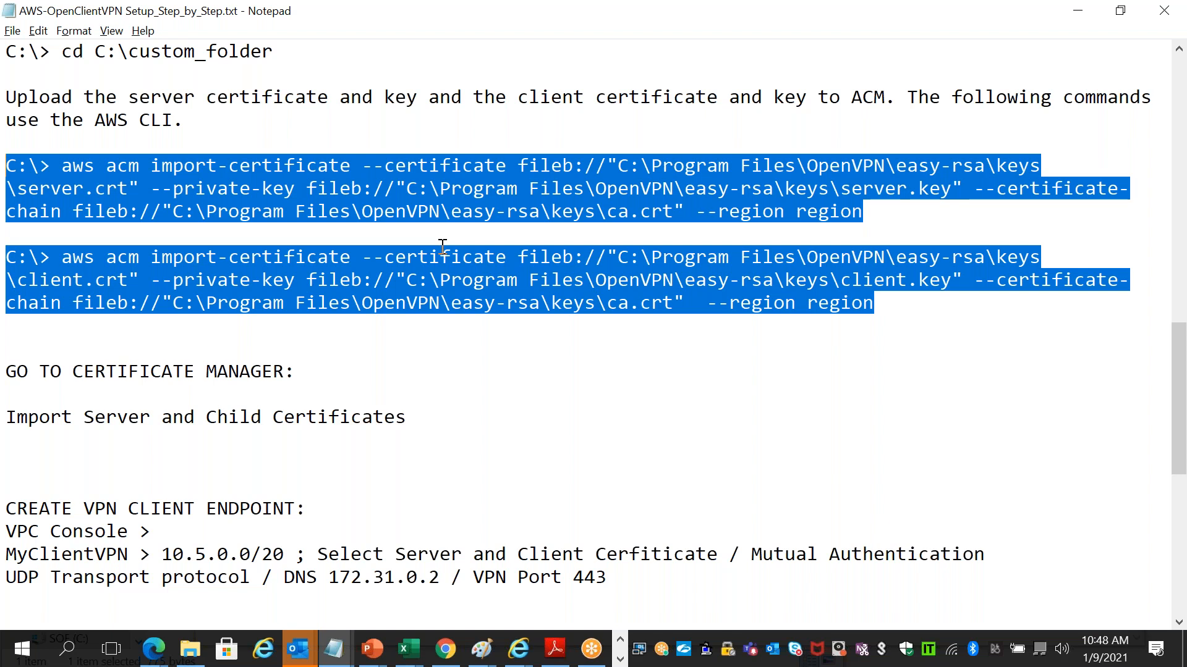
{"action": "key", "text": "alt+Tab"}
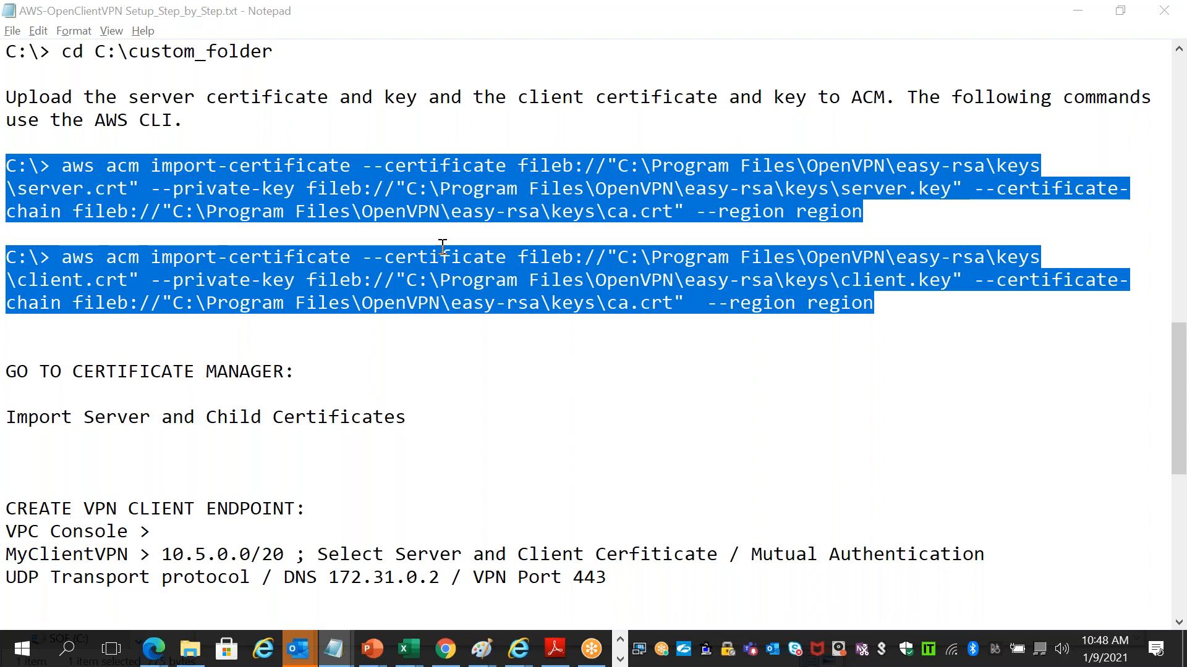
{"action": "key", "text": "alt+Tab"}
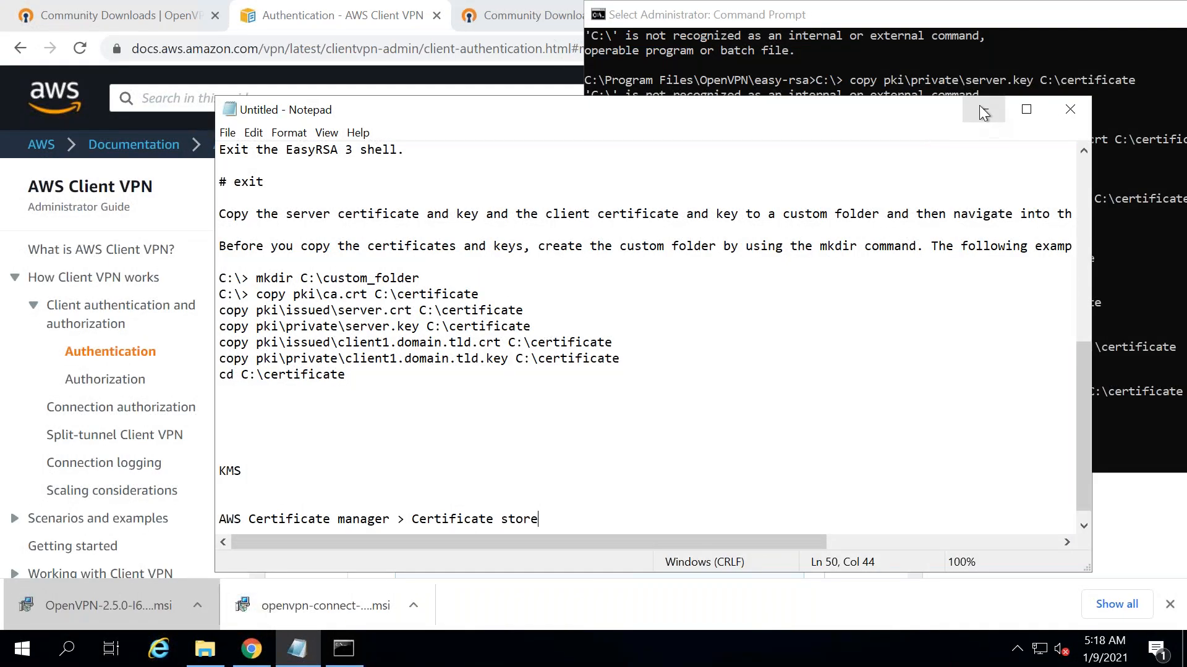
- Move Command Prompt lower and load aws.amazon.com in a new Chrome tab
{"action": "left_click", "coordinate": [983, 112]}
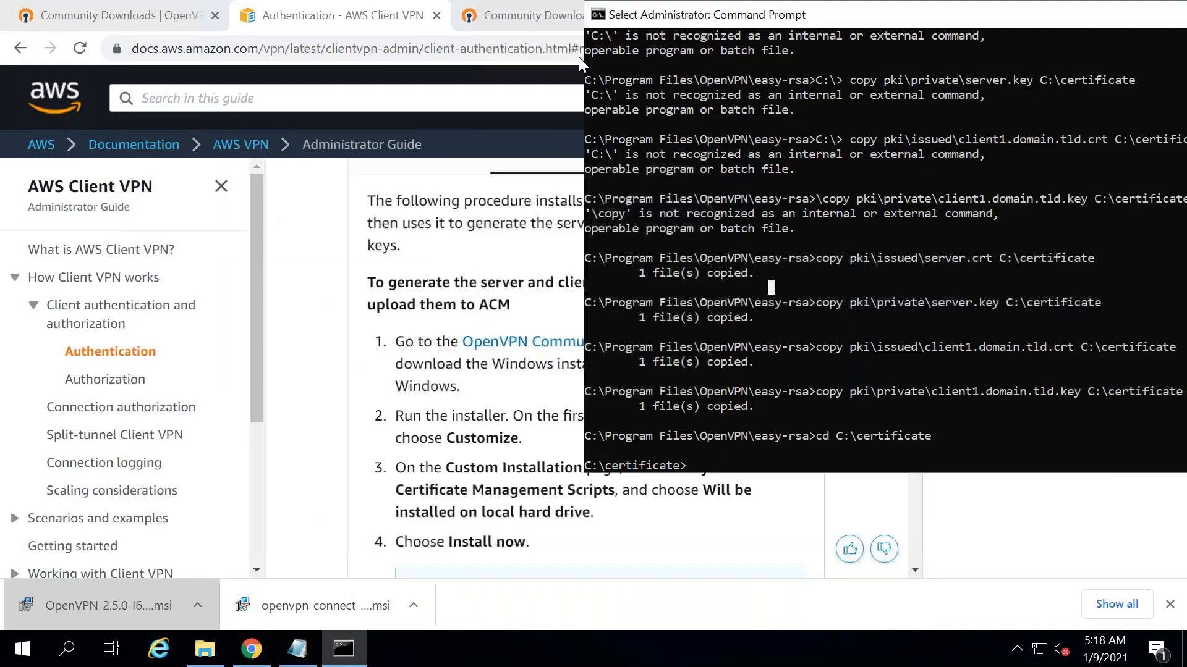
{"action": "left_click_drag", "start_coordinate": [688, 19], "coordinate": [444, 273]}
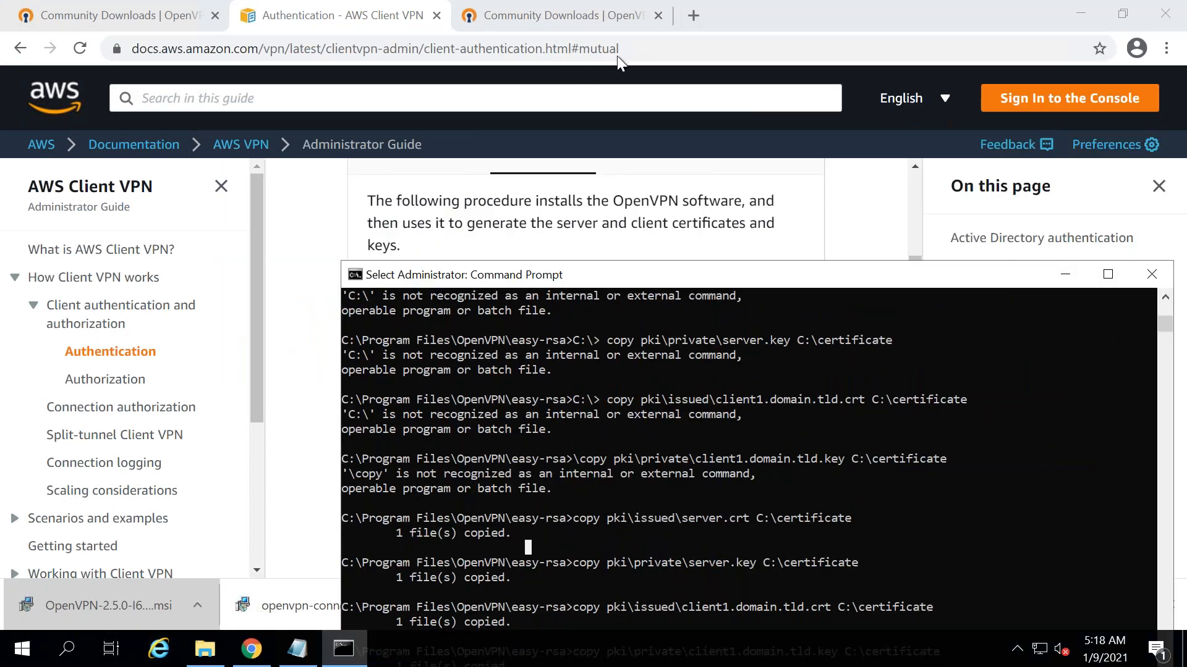
{"action": "left_click", "coordinate": [693, 15]}
{"action": "type", "text": "port"}
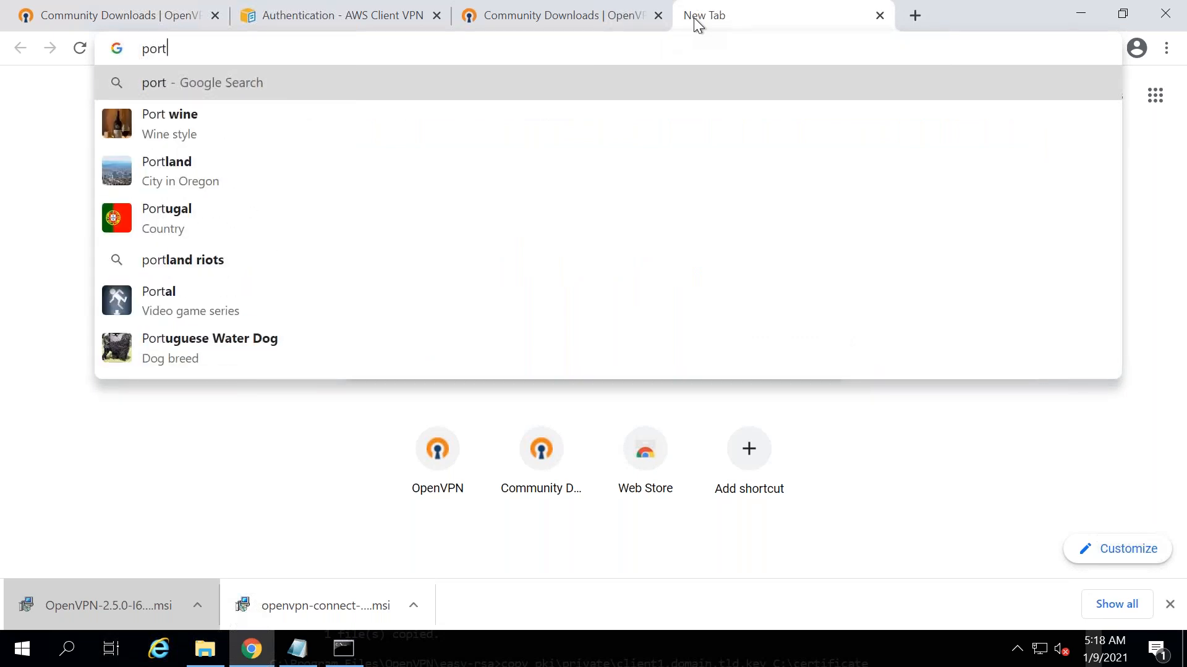
{"action": "key", "text": "BackSpace"}
{"action": "key", "text": "BackSpace"}
{"action": "key", "text": "BackSpace"}
{"action": "key", "text": "BackSpace"}
{"action": "type", "text": "aw.w"}
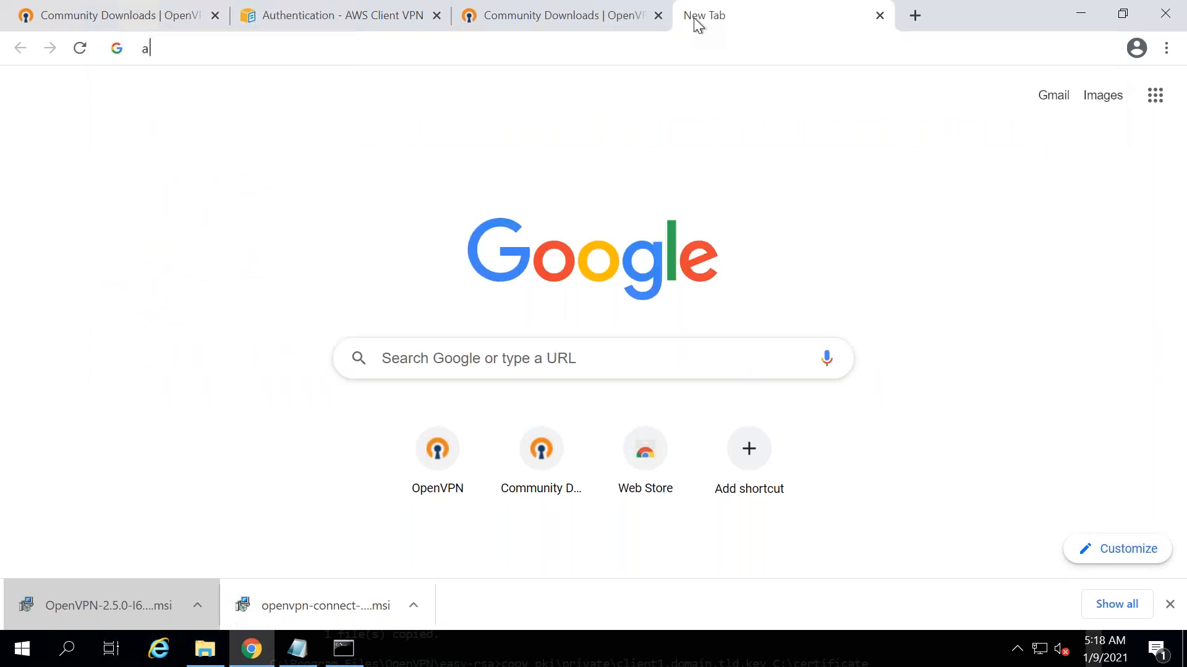
{"action": "key", "text": "BackSpace"}
{"action": "key", "text": "BackSpace"}
{"action": "type", "text": "s."}
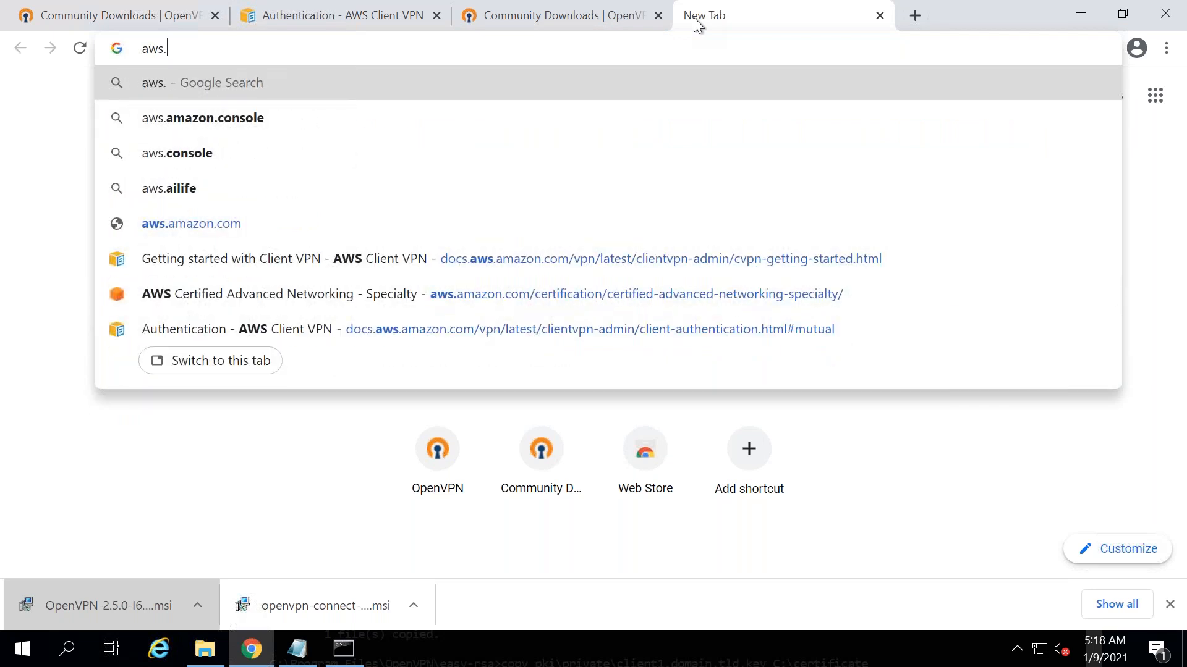
{"action": "type", "text": "amazon.com"}
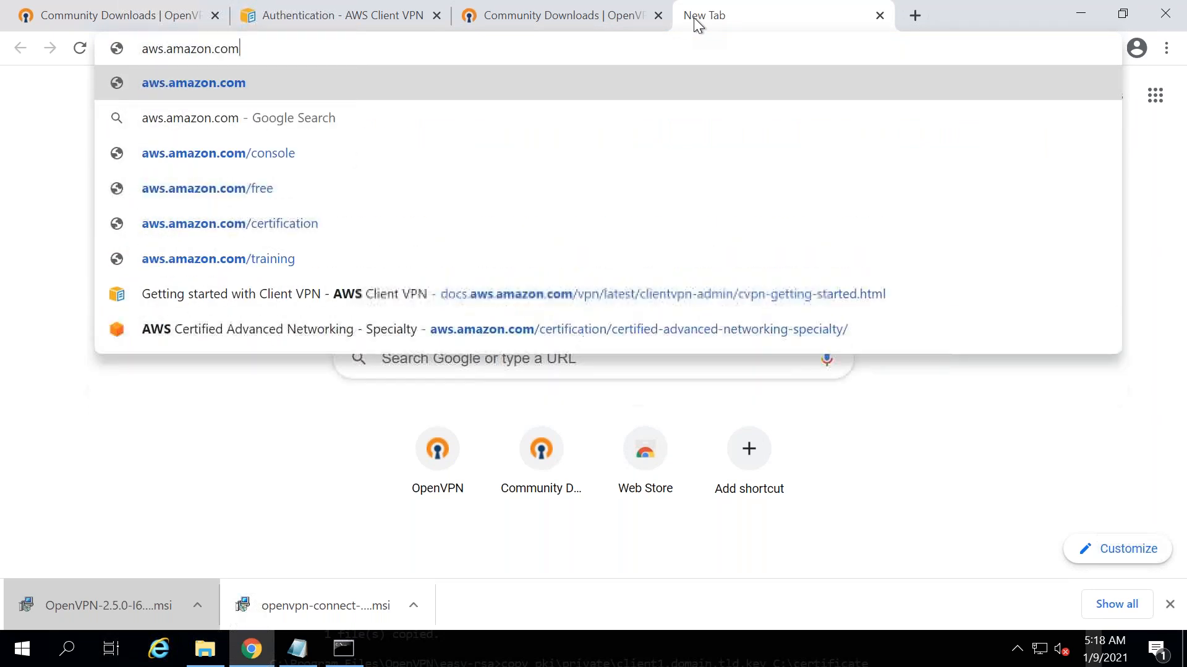
{"action": "key", "text": "Return"}
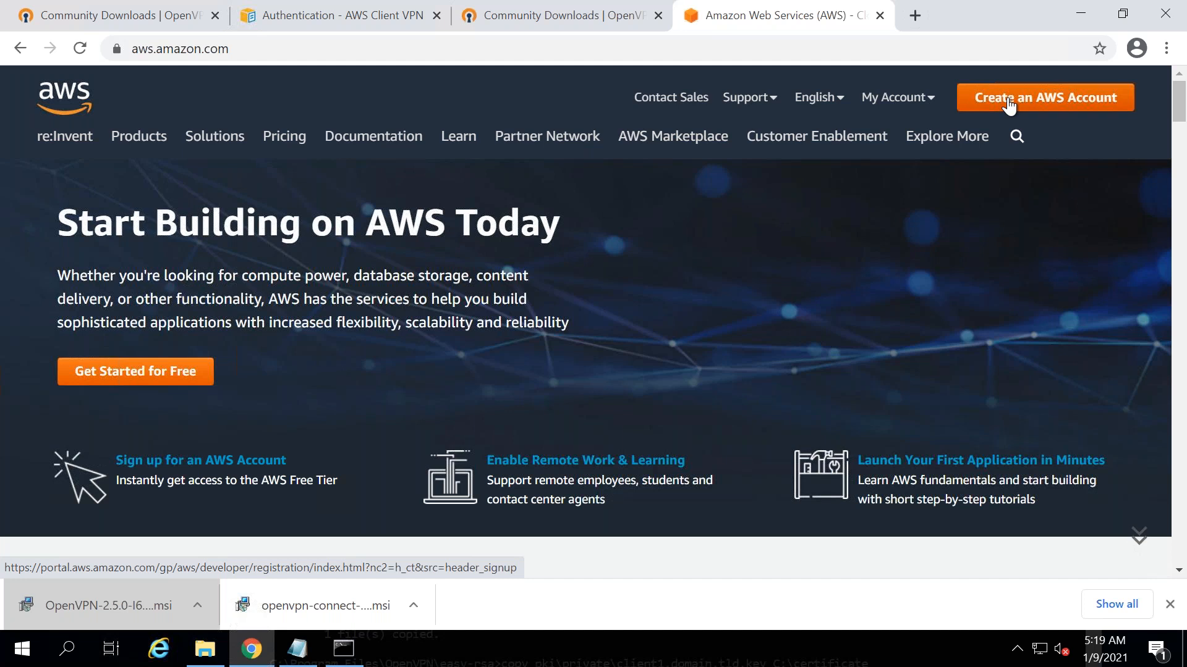
- Open the AWS Management Console and sign in as root user with the account email and password
{"action": "mouse_move", "coordinate": [936, 110]}
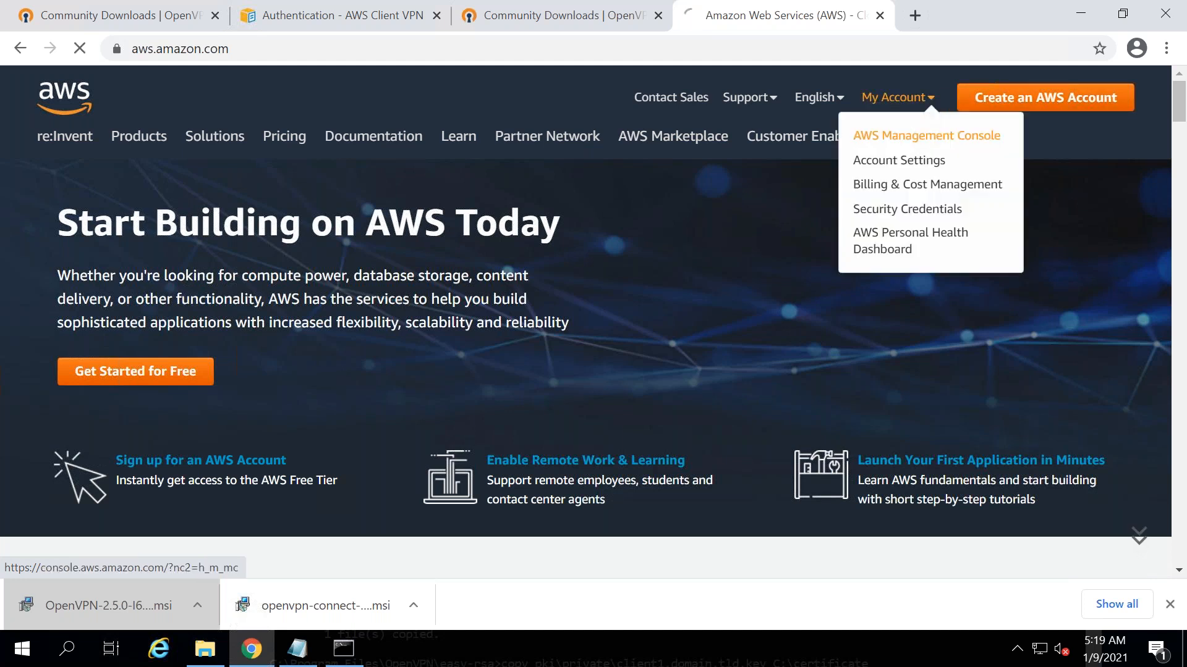
{"action": "left_click", "coordinate": [927, 136]}
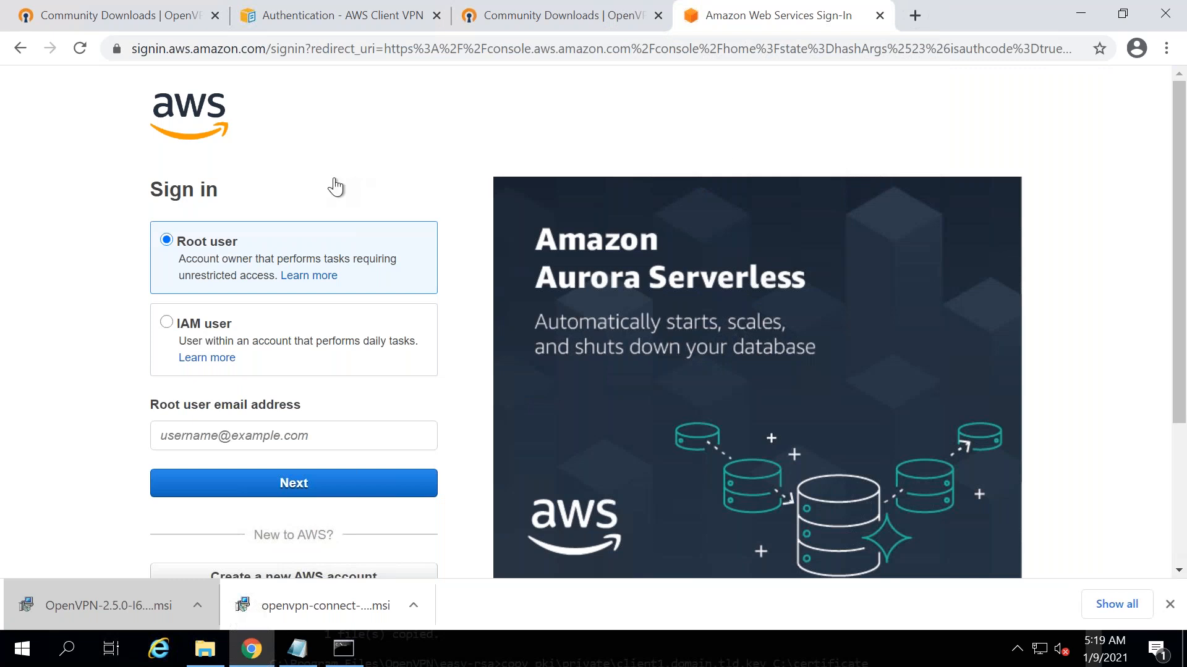
{"action": "left_click", "coordinate": [180, 442]}
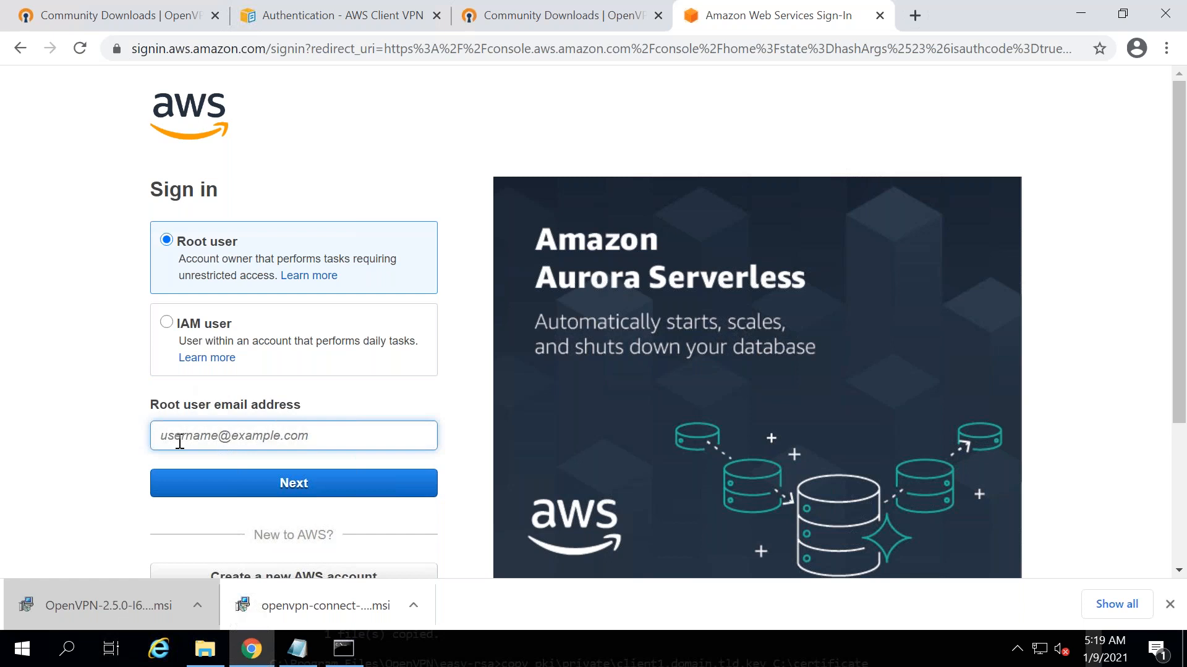
{"action": "key", "text": "Return"}
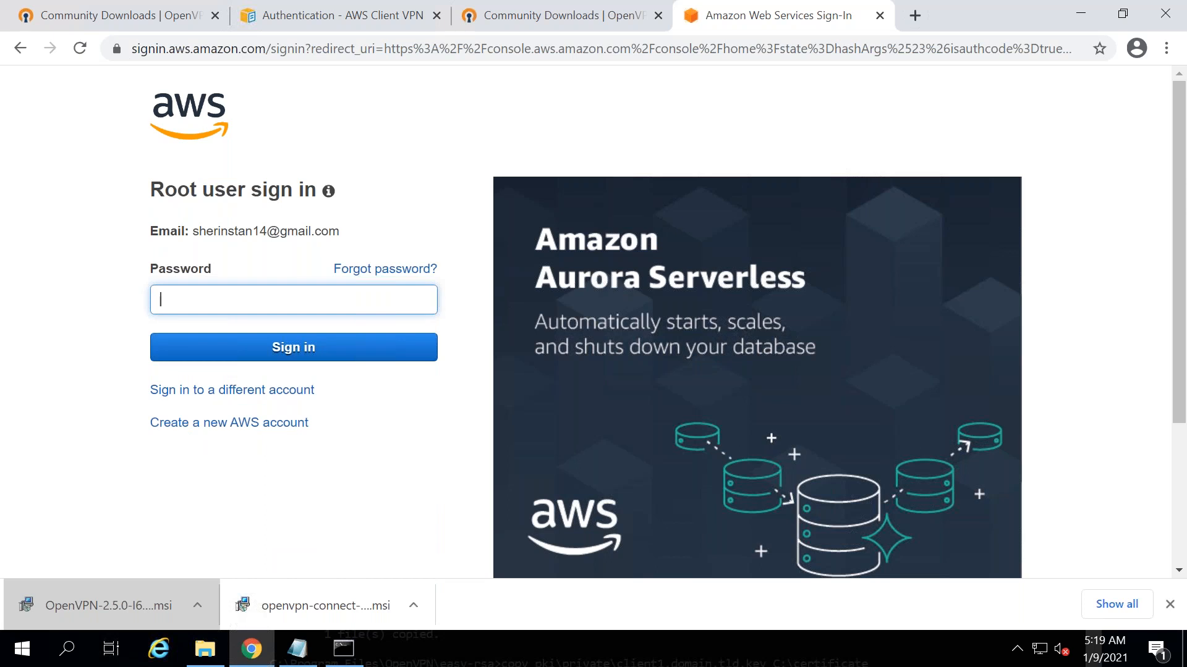
{"action": "type", "text": "***************"}
{"action": "key", "text": "Return"}
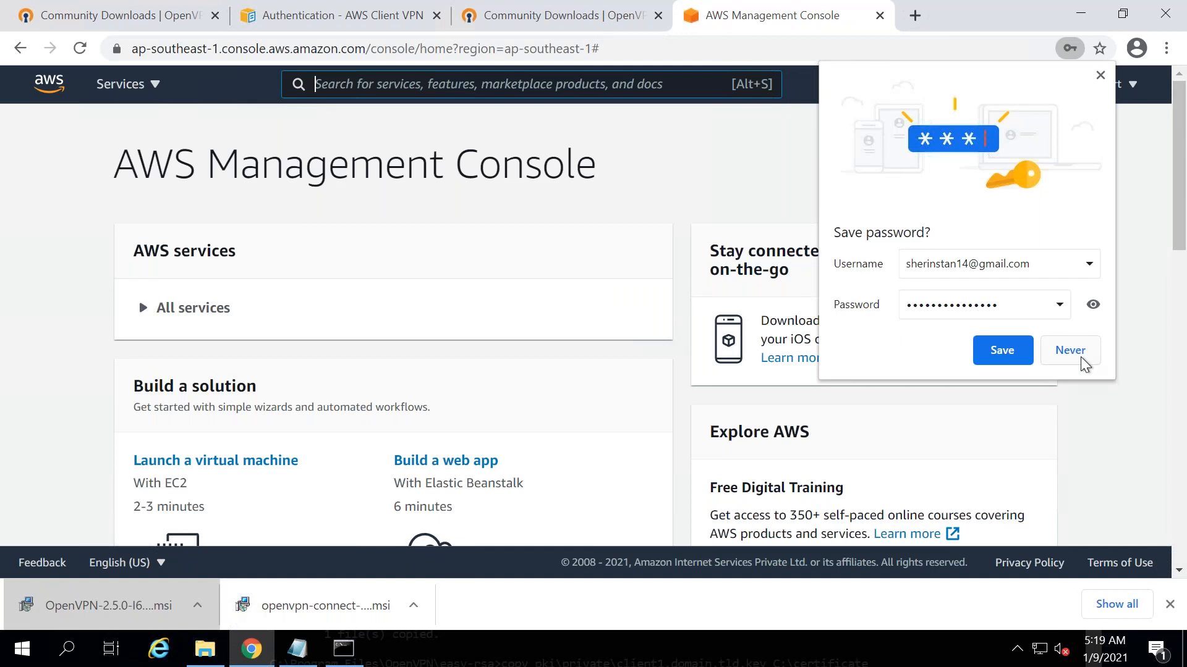
- Dismiss the save-password prompt and open Certificate Manager by searching 'certificate manager'
{"action": "left_click", "coordinate": [1004, 359]}
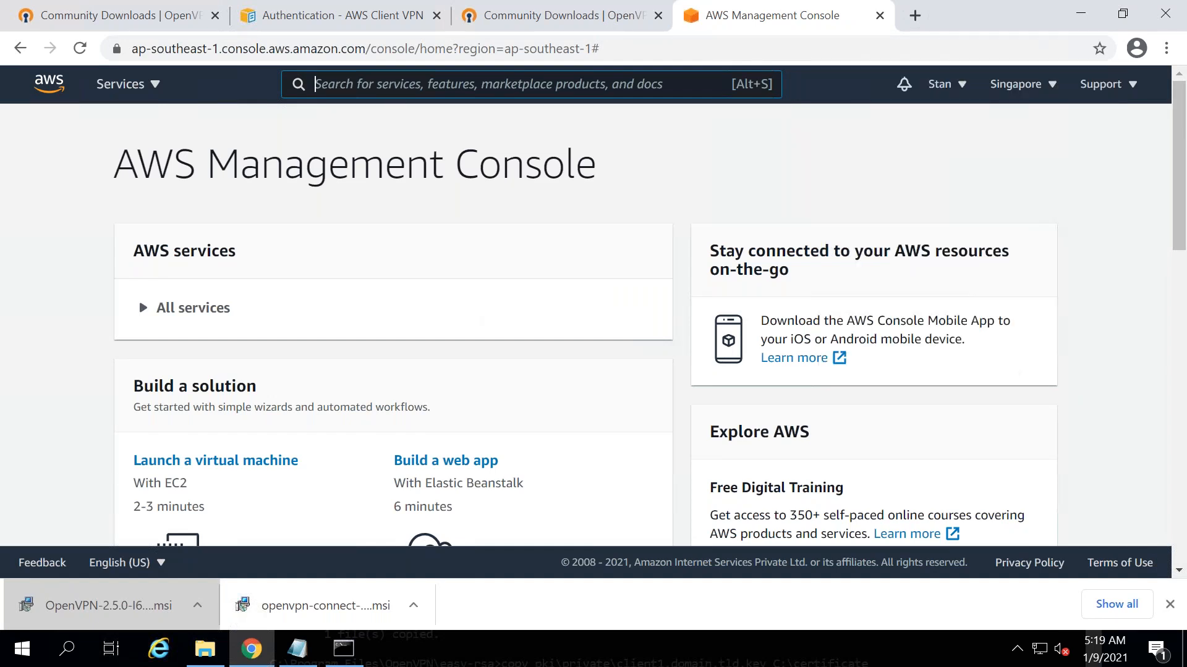
{"action": "type", "text": "certifica"}
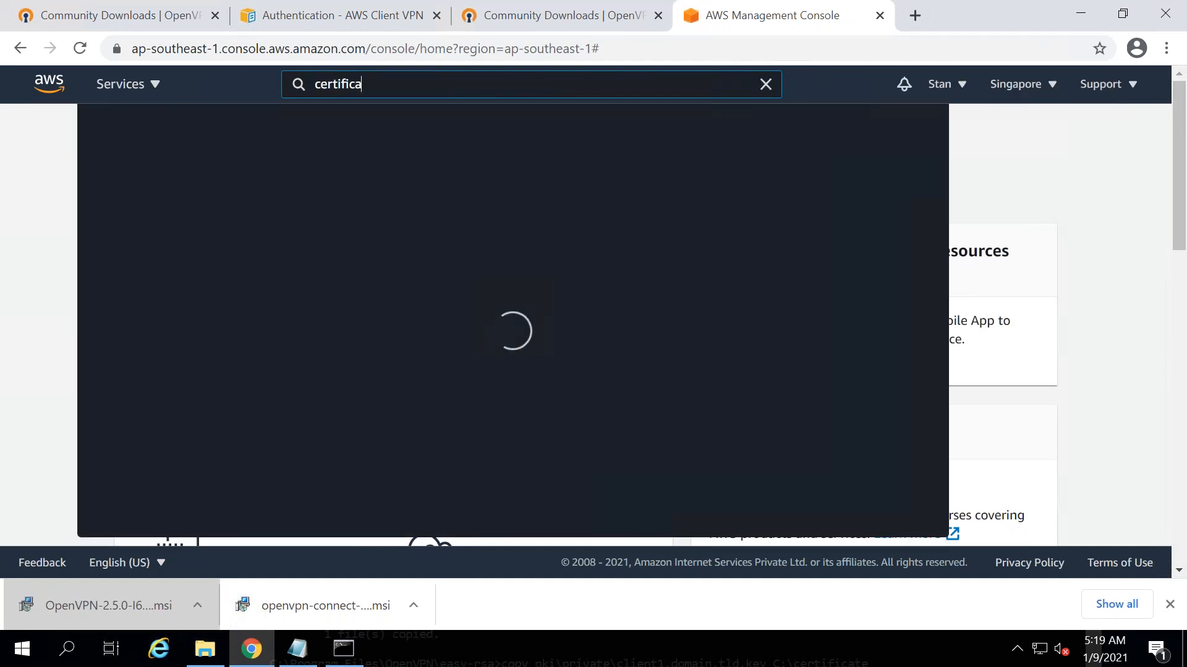
{"action": "type", "text": "te manager"}
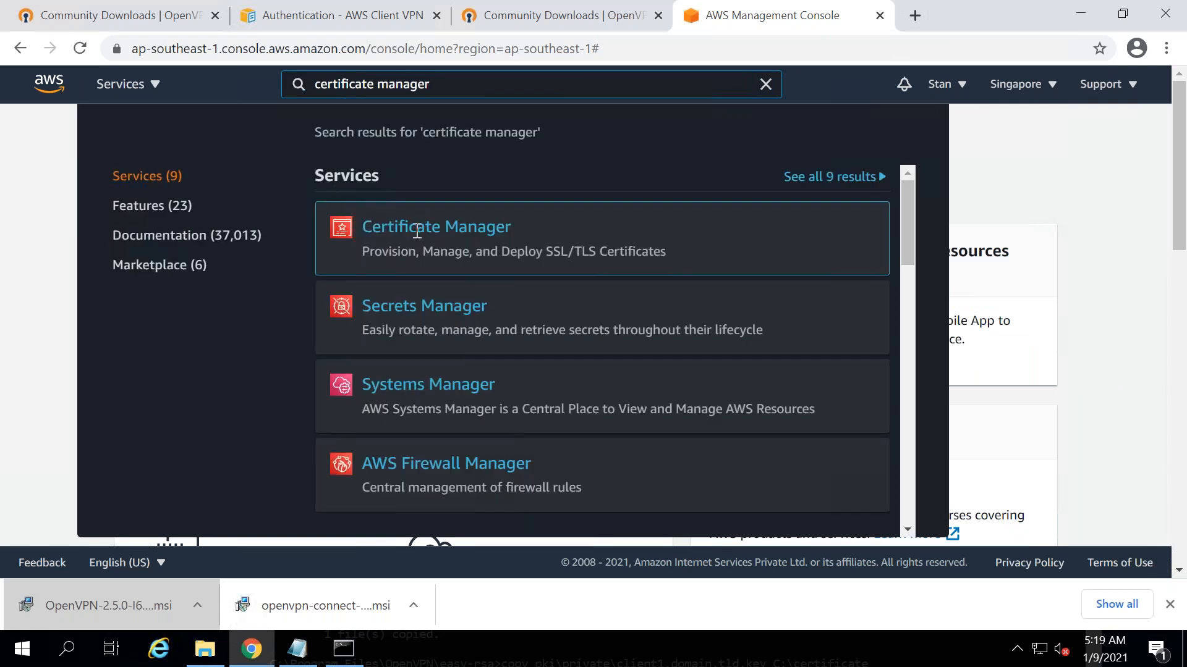
{"action": "left_click", "coordinate": [417, 231]}
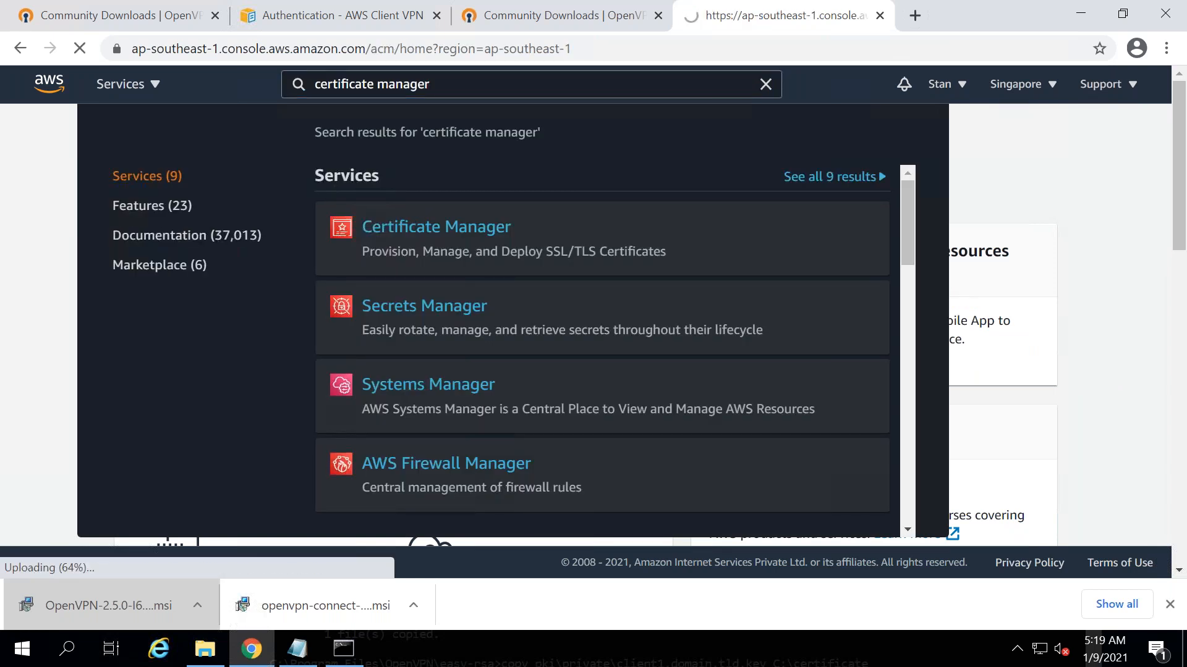
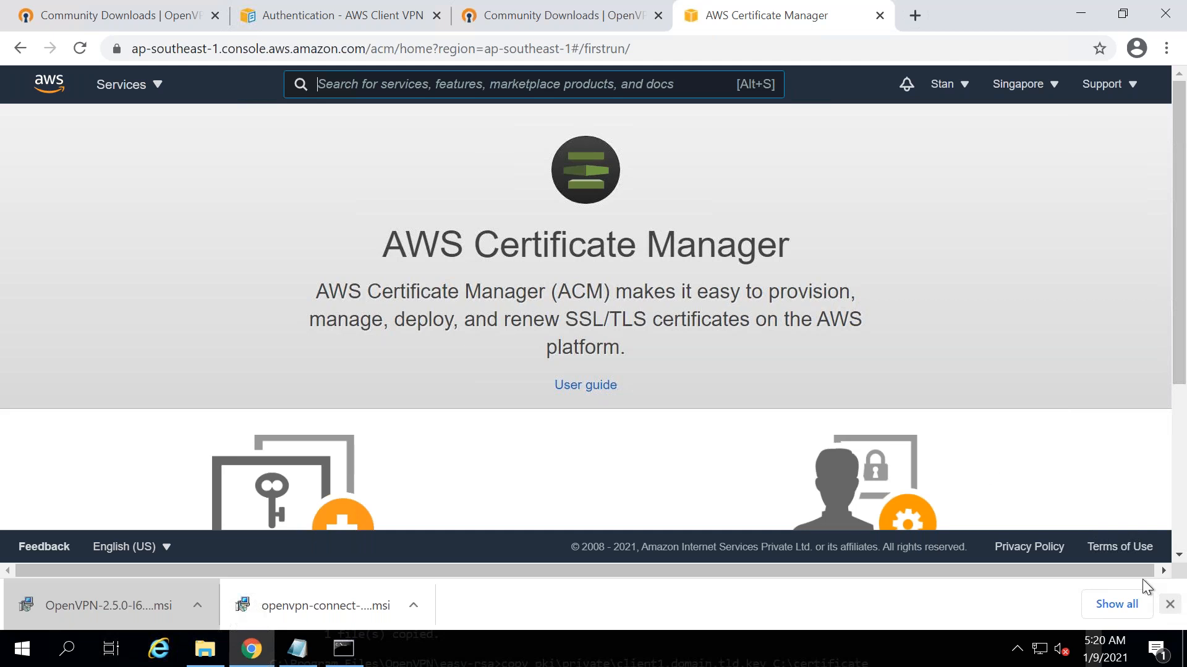
- Close Chrome's downloads bar and bring the Notepad notes back in front
{"action": "left_click", "coordinate": [1170, 604]}
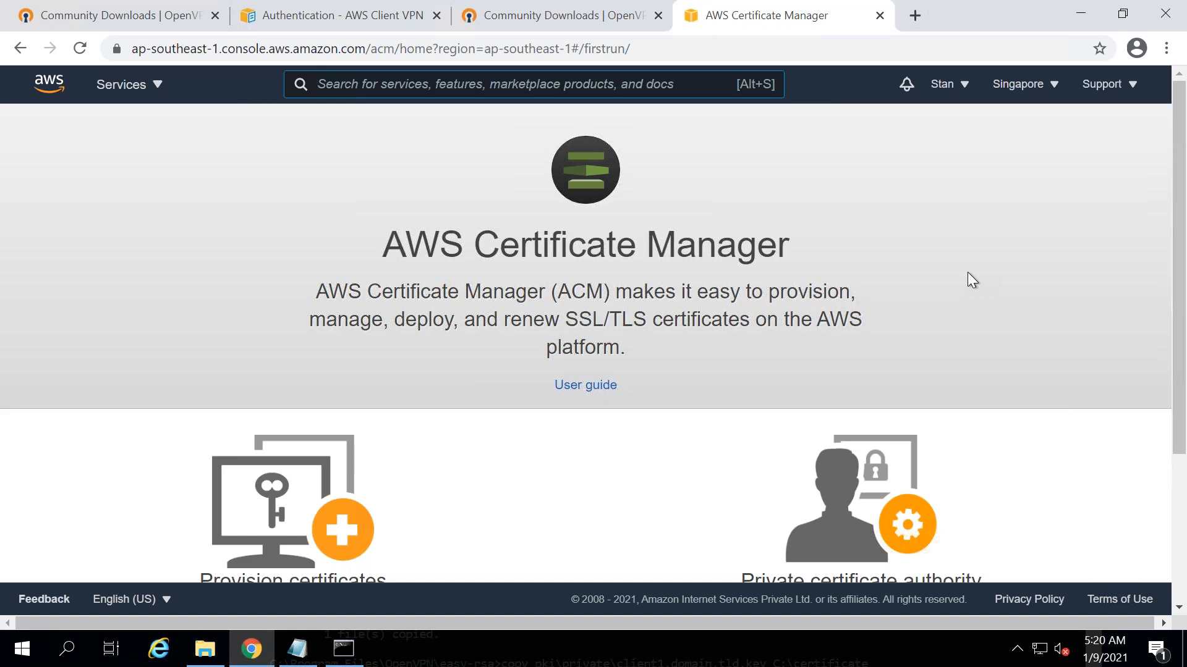
{"action": "left_click", "coordinate": [298, 649]}
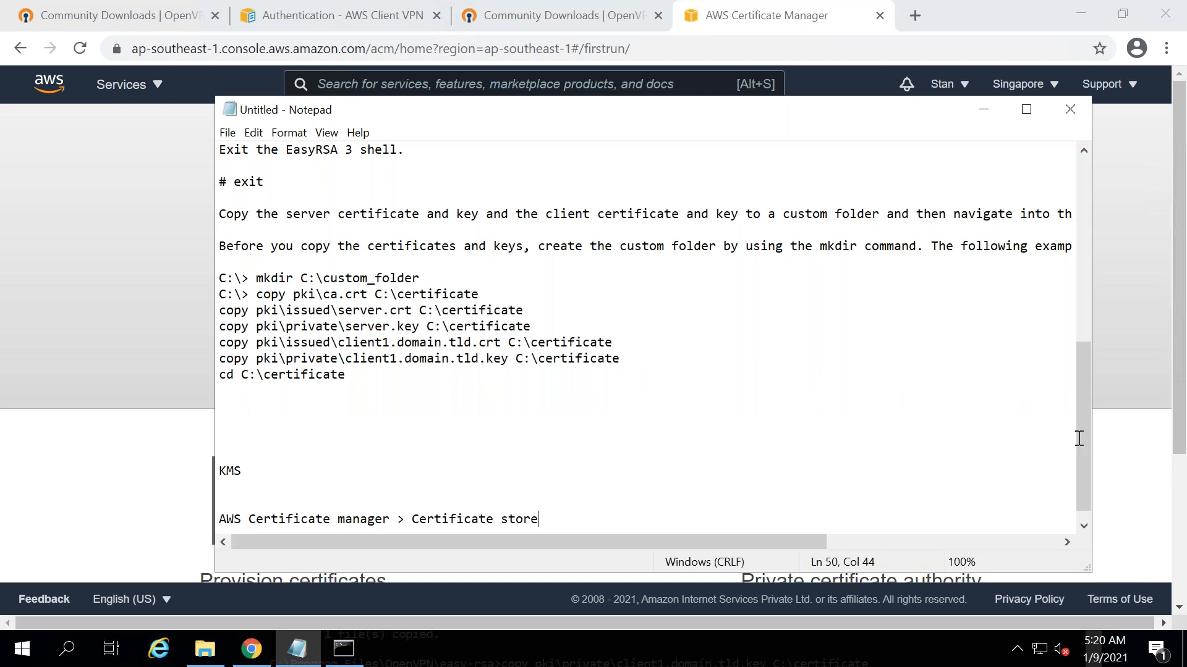
- Add the note 'Installed OpenVPN Client along with RSA tool' below Certificate store
{"action": "key", "text": "Return"}
{"action": "key", "text": "Return"}
{"action": "key", "text": "Return"}
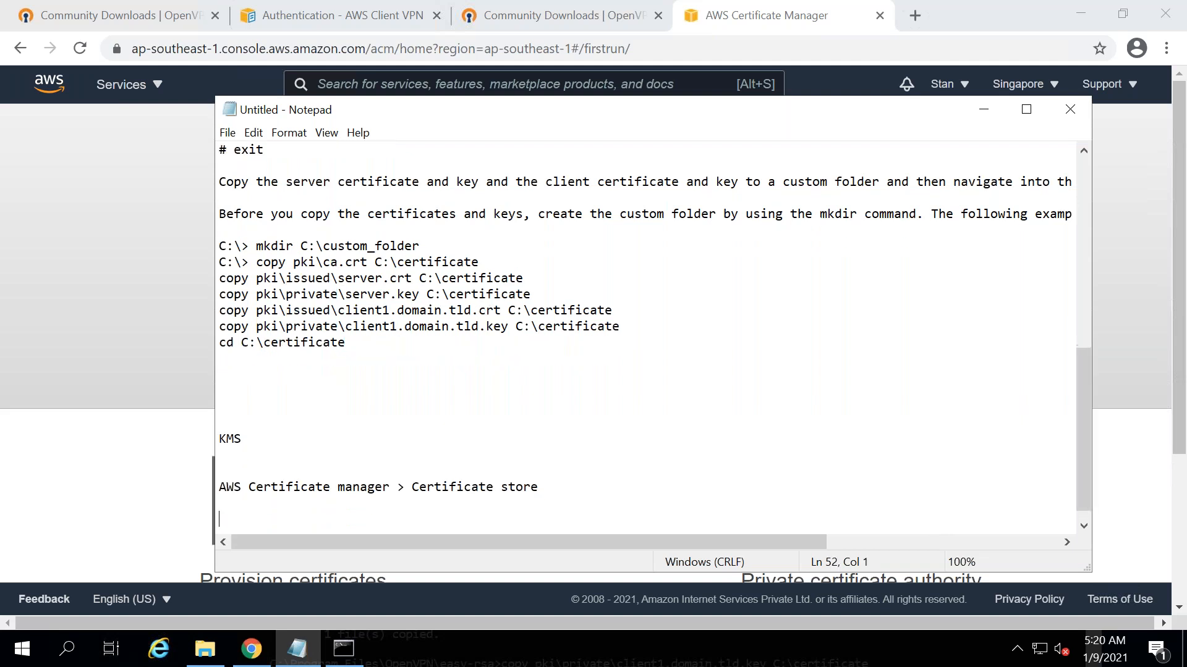
{"action": "key", "text": "Return"}
{"action": "key", "text": "Return"}
{"action": "key", "text": "Return"}
{"action": "key", "text": "Return"}
{"action": "type", "text": "nstalled"}
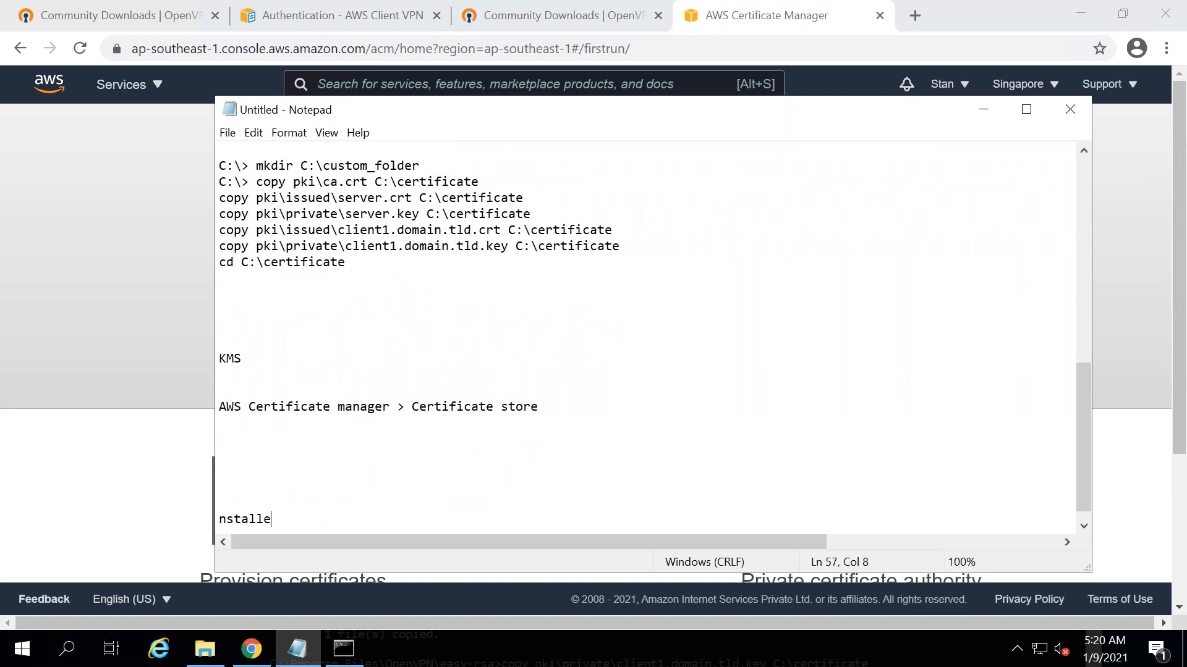
{"action": "key", "text": "Home"}
{"action": "type", "text": "I"}
{"action": "left_click", "coordinate": [421, 516]}
{"action": "type", "text": "OpenVPN Client along with RSA tool"}
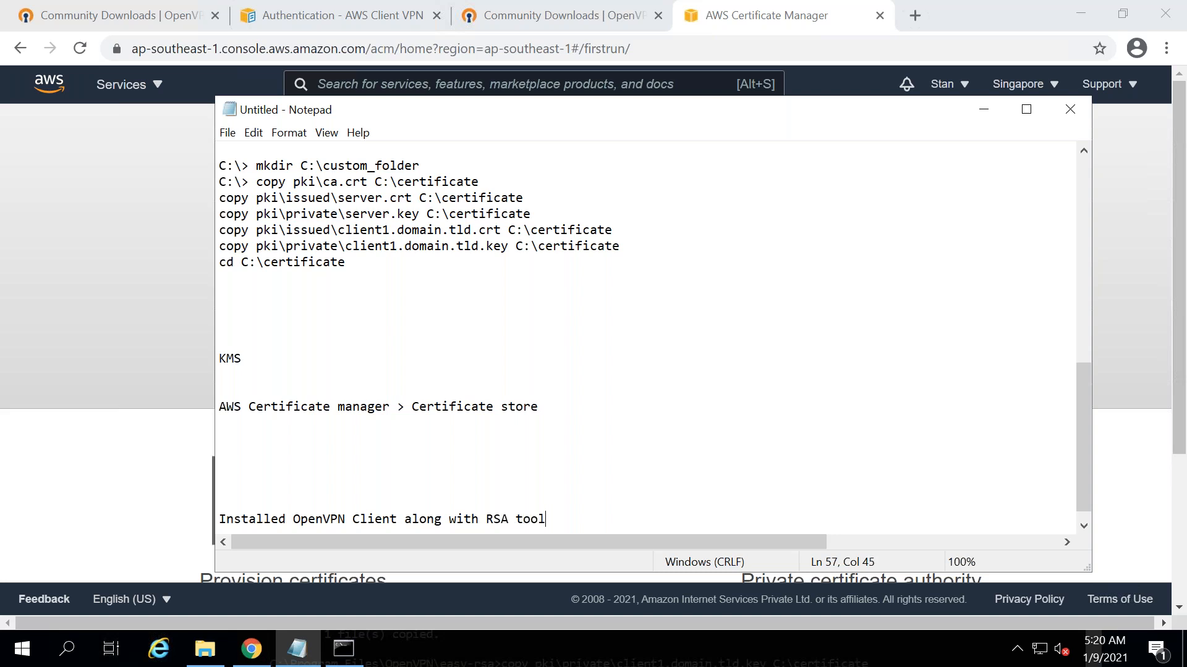
- Add the note 'RSA Bash shell to create PKI environment [Certificate Authority]'
{"action": "key", "text": "Return"}
{"action": "type", "text": "RDS"}
{"action": "key", "text": "BackSpace"}
{"action": "key", "text": "BackSpace"}
{"action": "key", "text": "BackSpace"}
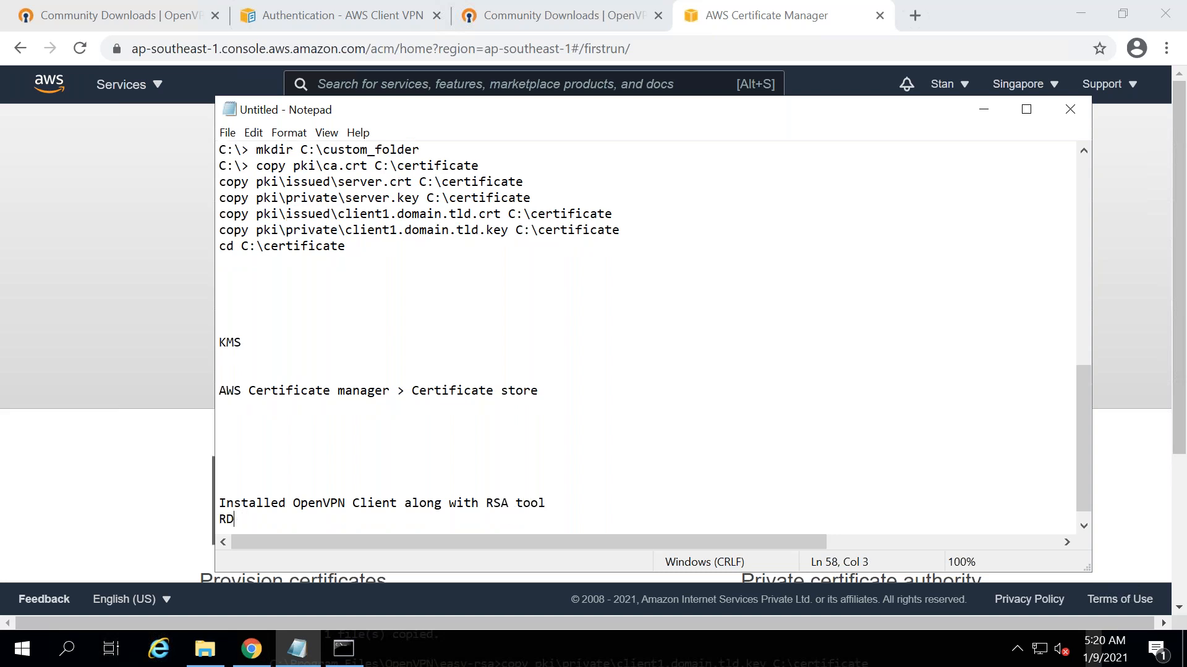
{"action": "type", "text": "SA Bash shell to create PKI environment"}
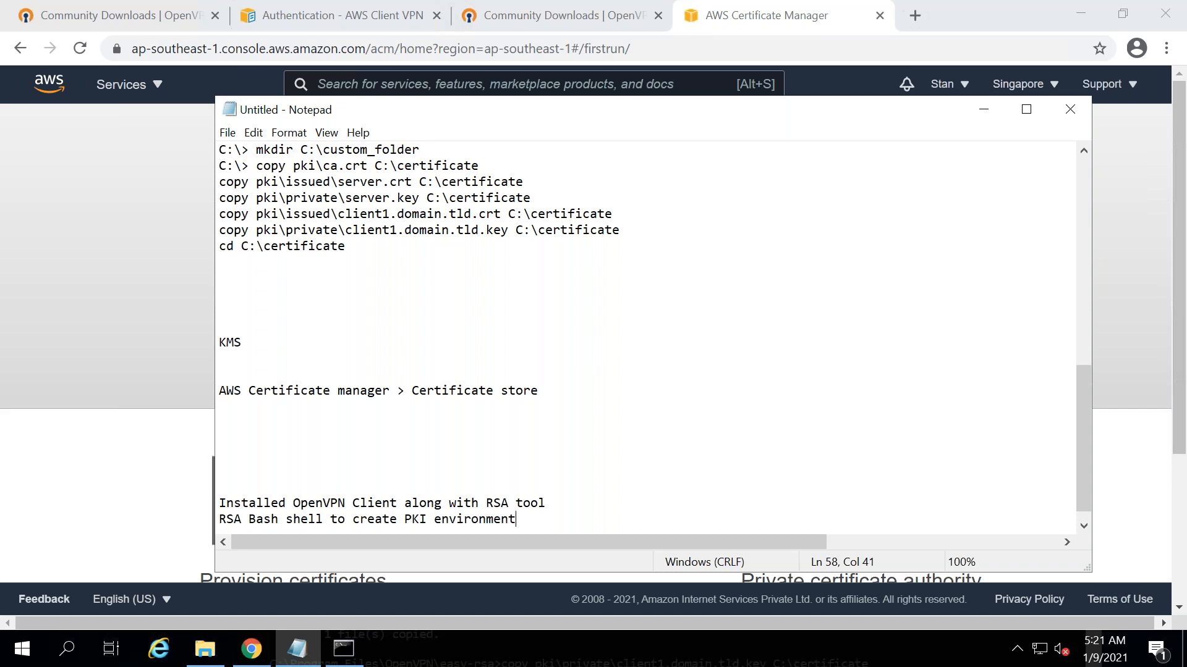
{"action": "type", "text": " [Certificate AUthroi"}
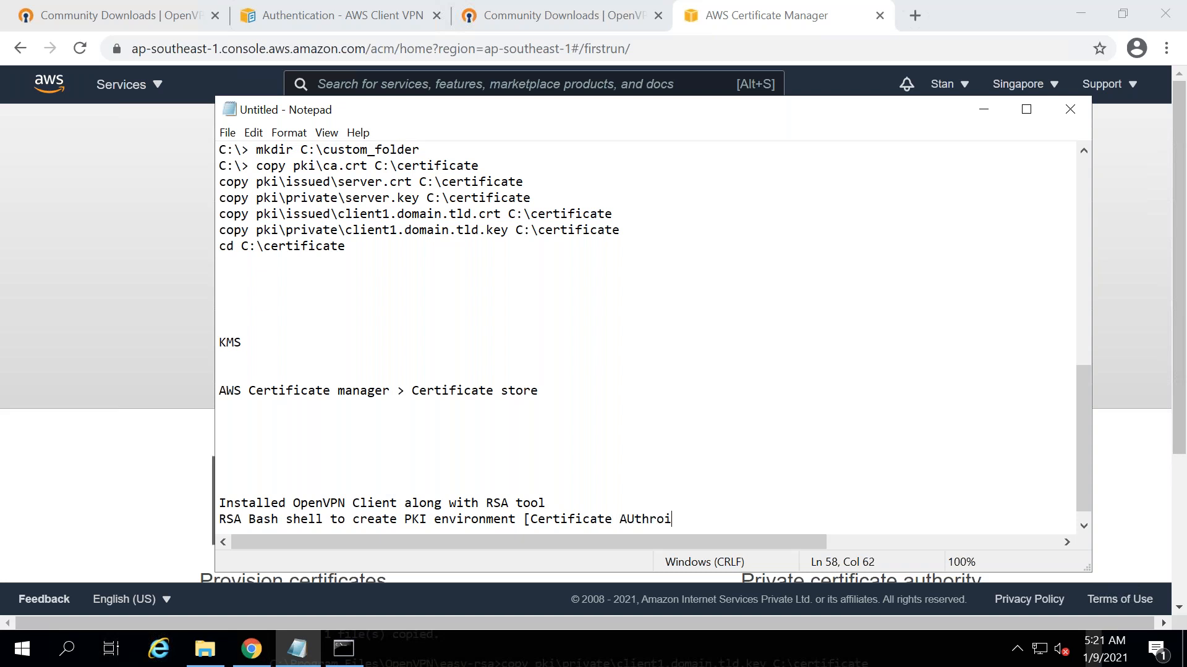
{"action": "key", "text": "BackSpace"}
{"action": "key", "text": "BackSpace"}
{"action": "key", "text": "BackSpace"}
{"action": "type", "text": "ority]"}
{"action": "left_click", "coordinate": [634, 519]}
{"action": "key", "text": "BackSpace"}
{"action": "type", "text": "u"}
{"action": "left_click", "coordinate": [706, 518]}
- Note generating server and client certificate/keys and copying all PKI folder contents to a new directory
{"action": "key", "text": "Return"}
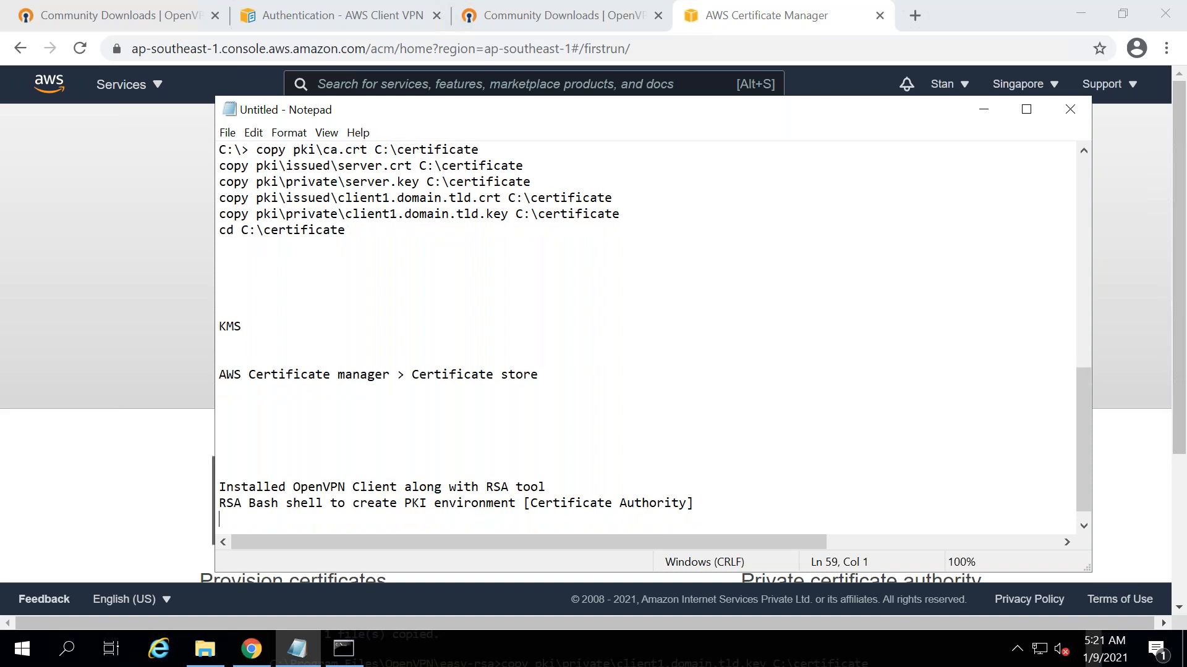
{"action": "key", "text": "Return"}
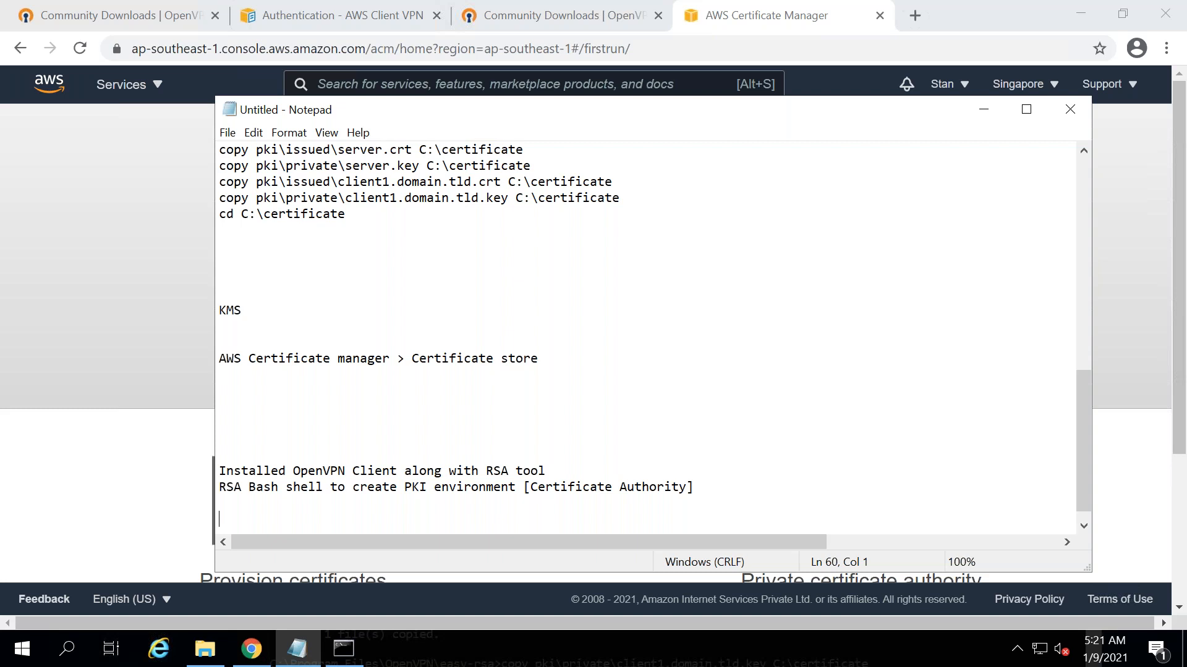
{"action": "type", "text": "Generate Server certificate/key"}
{"action": "key", "text": "Return"}
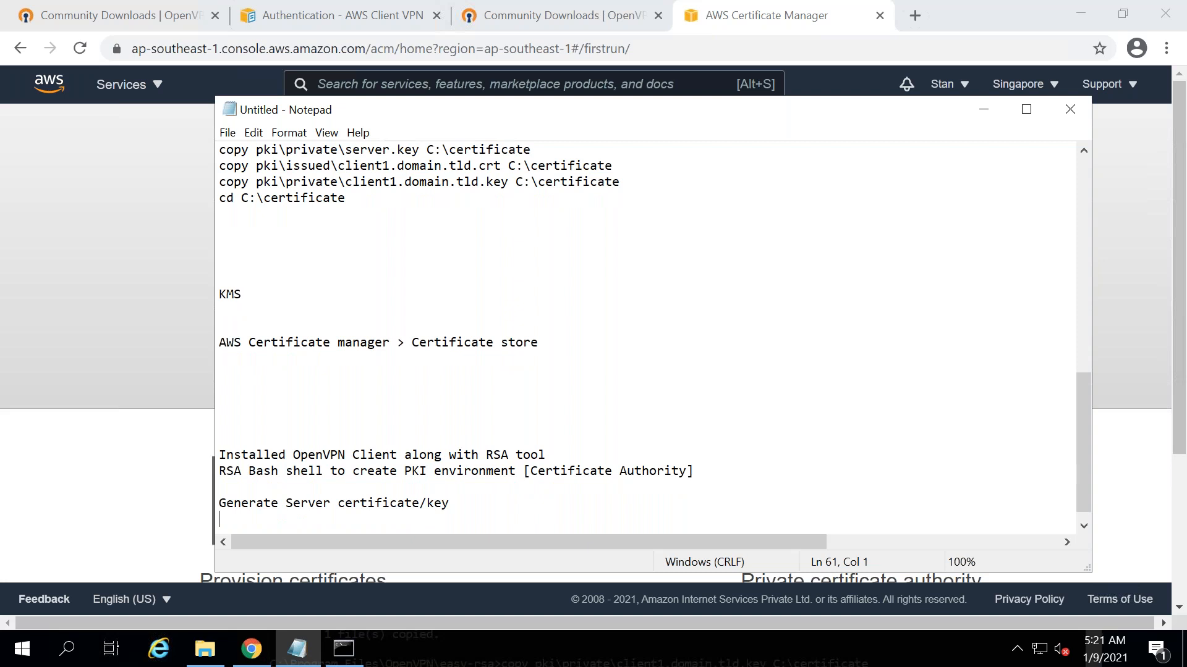
{"action": "type", "text": "Generate client Certificate/key"}
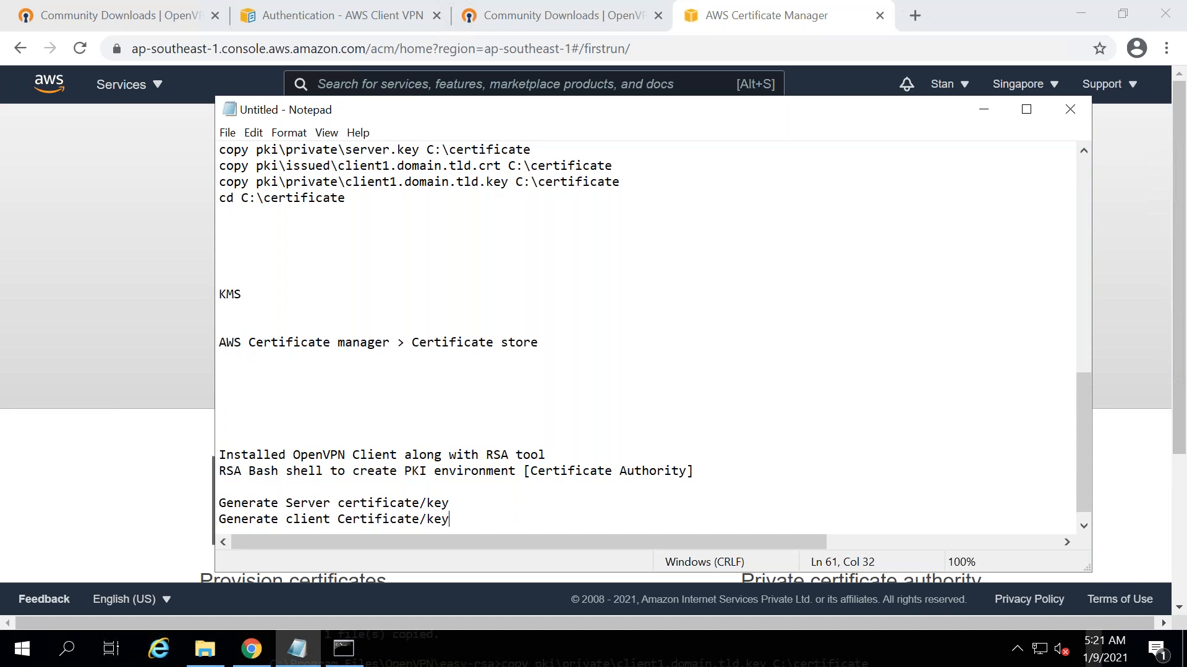
{"action": "key", "text": "Return"}
{"action": "key", "text": "Return"}
{"action": "key", "text": "Return"}
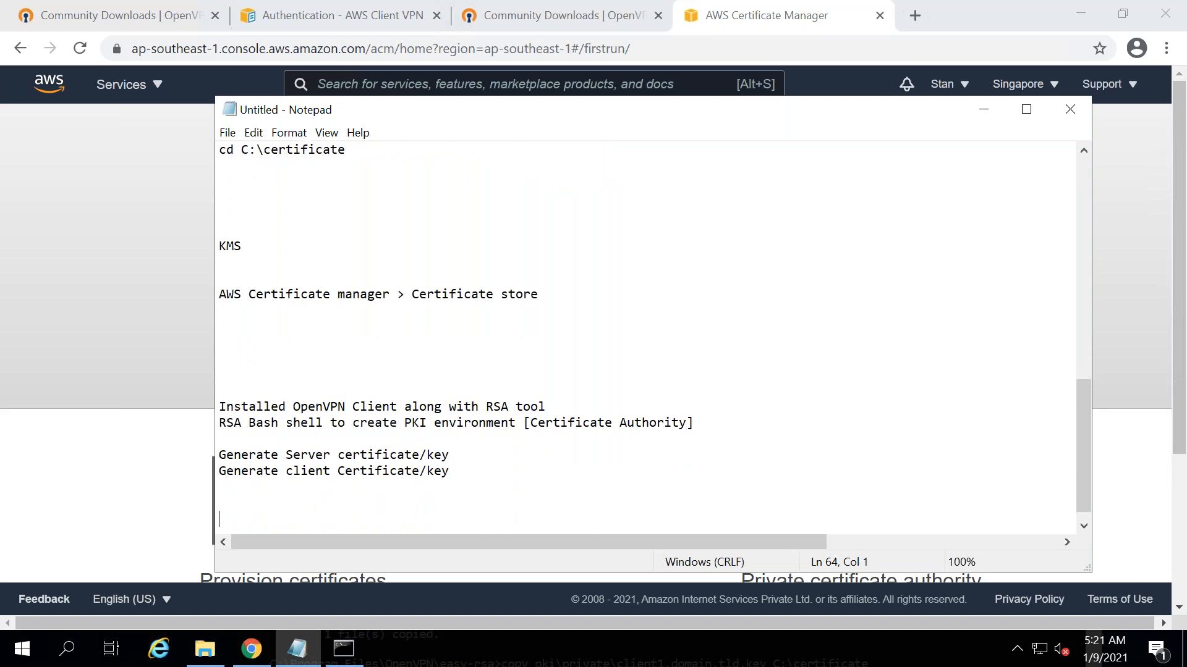
{"action": "type", "text": "Created new directory a"}
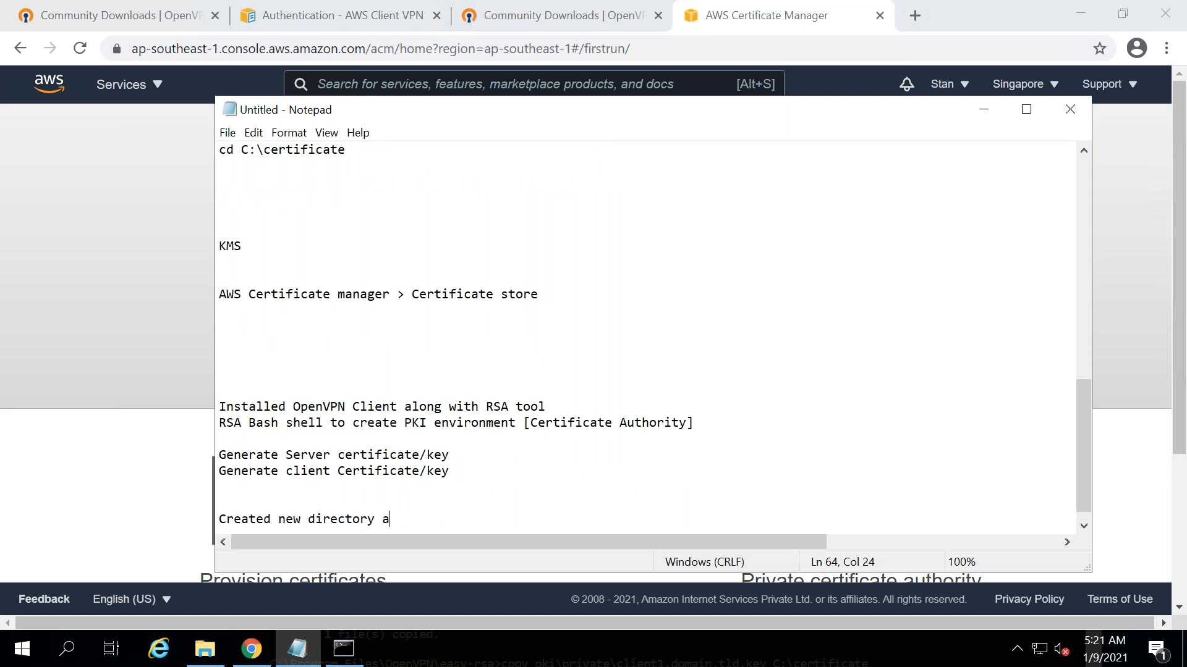
{"action": "type", "text": "nd copied all"}
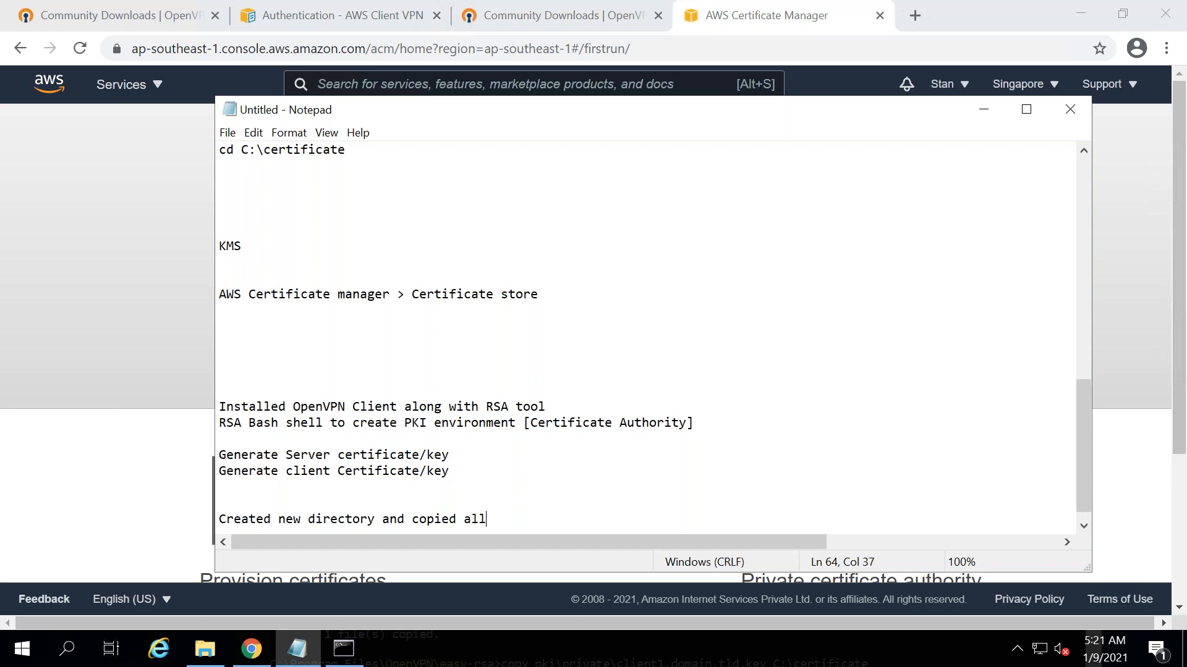
{"action": "type", "text": " contents from P"}
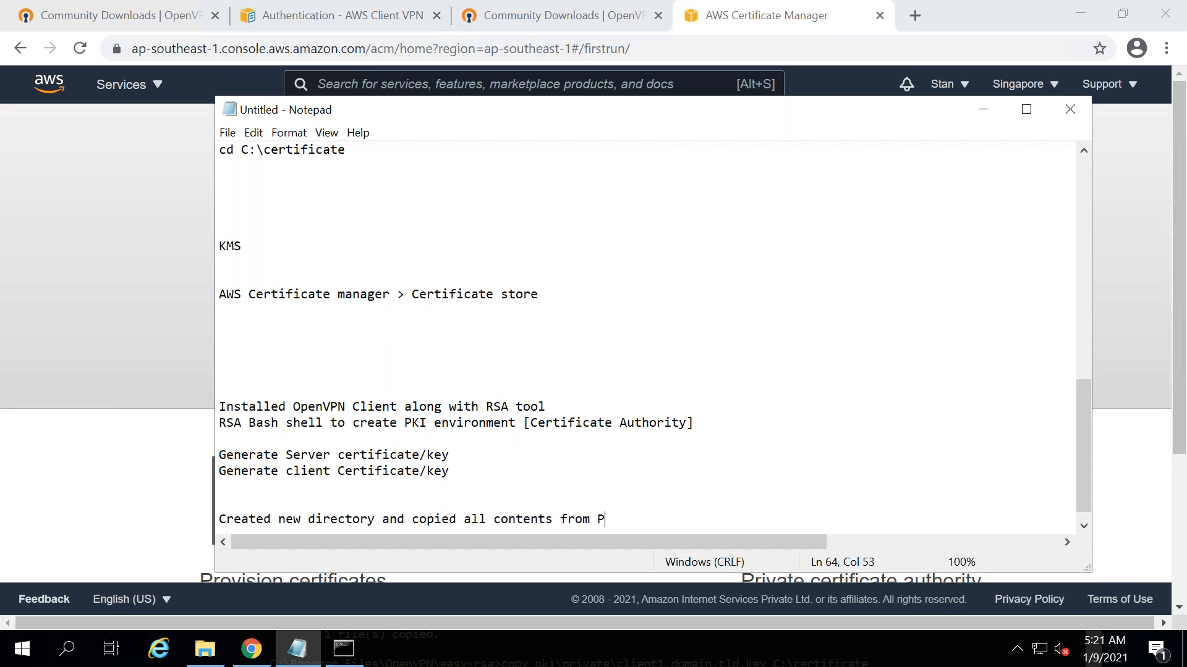
{"action": "type", "text": "KI folder"}
{"action": "left_click", "coordinate": [42, 276]}
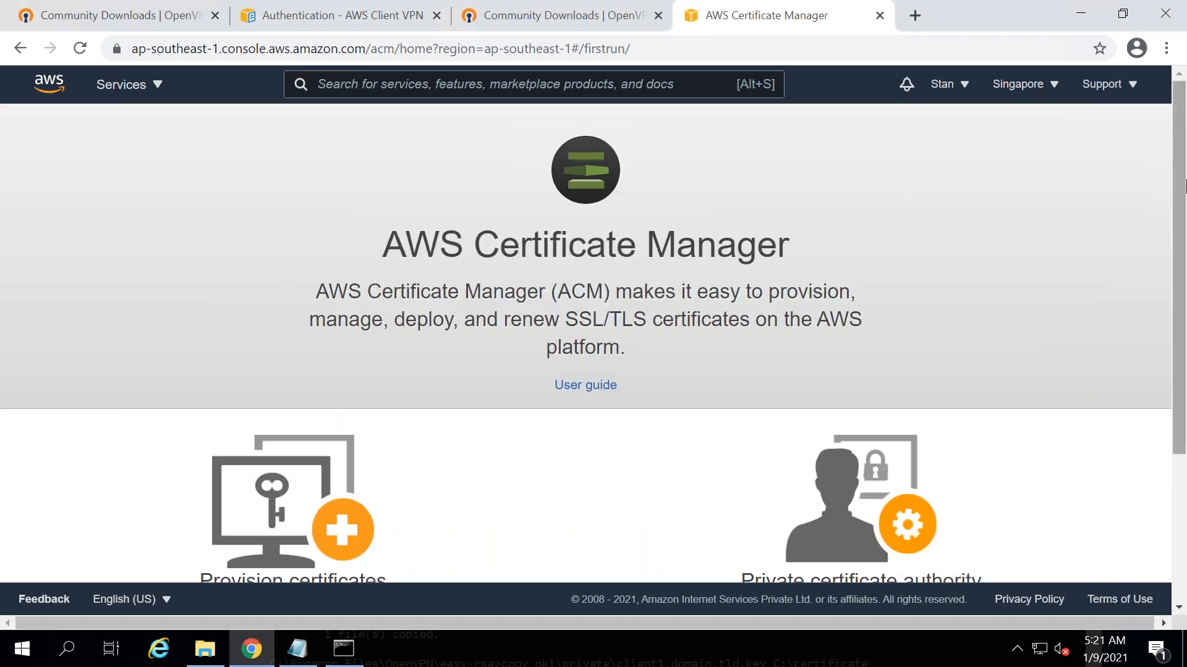
- Start provisioning certificates in ACM and choose Import a certificate
{"action": "scroll", "coordinate": [1182, 145], "scroll_direction": "down", "scroll_amount": 3}
{"action": "left_click", "coordinate": [309, 508]}
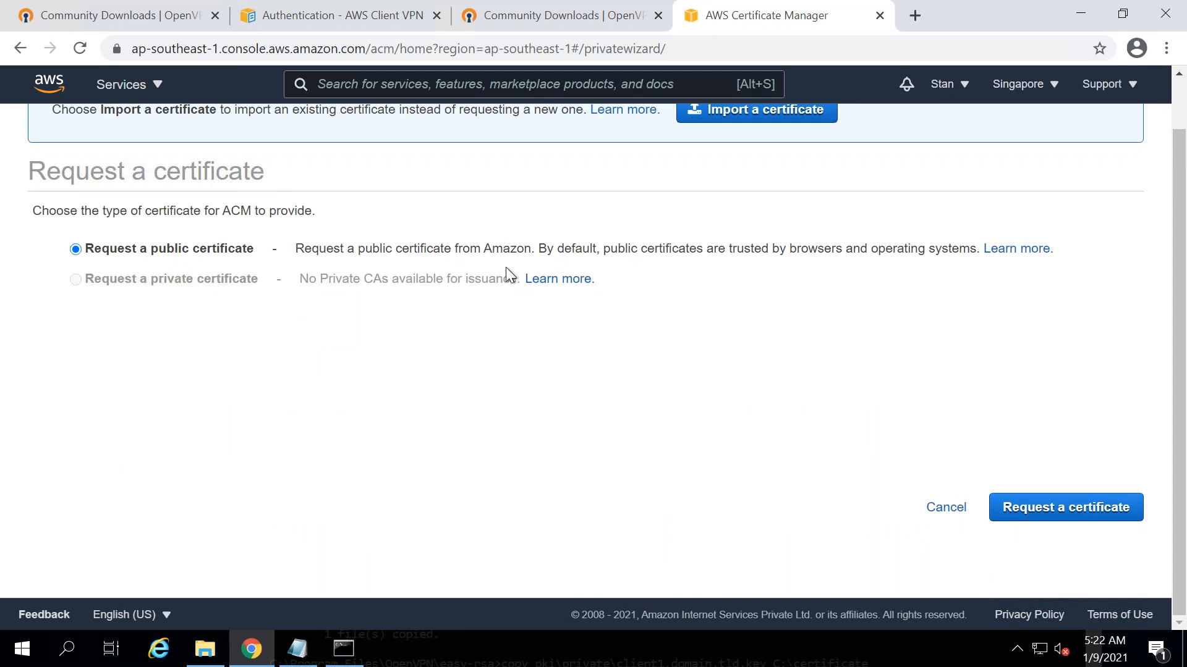
{"action": "left_click_drag", "start_coordinate": [1179, 142], "coordinate": [1183, 71]}
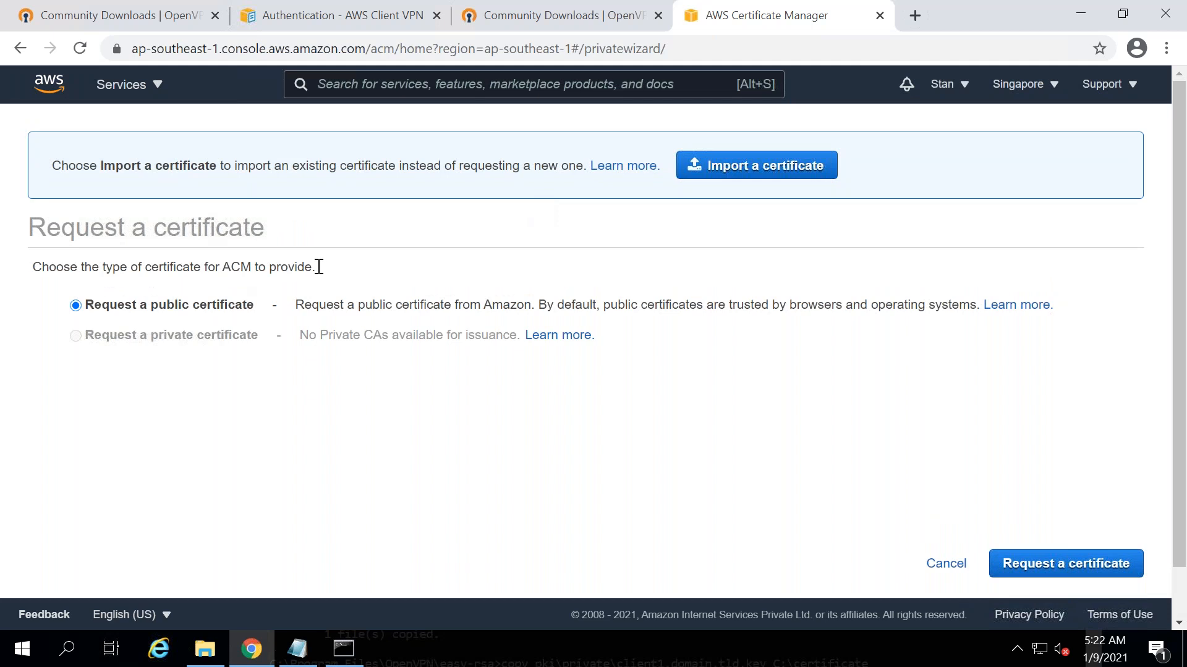
{"action": "left_click", "coordinate": [764, 176]}
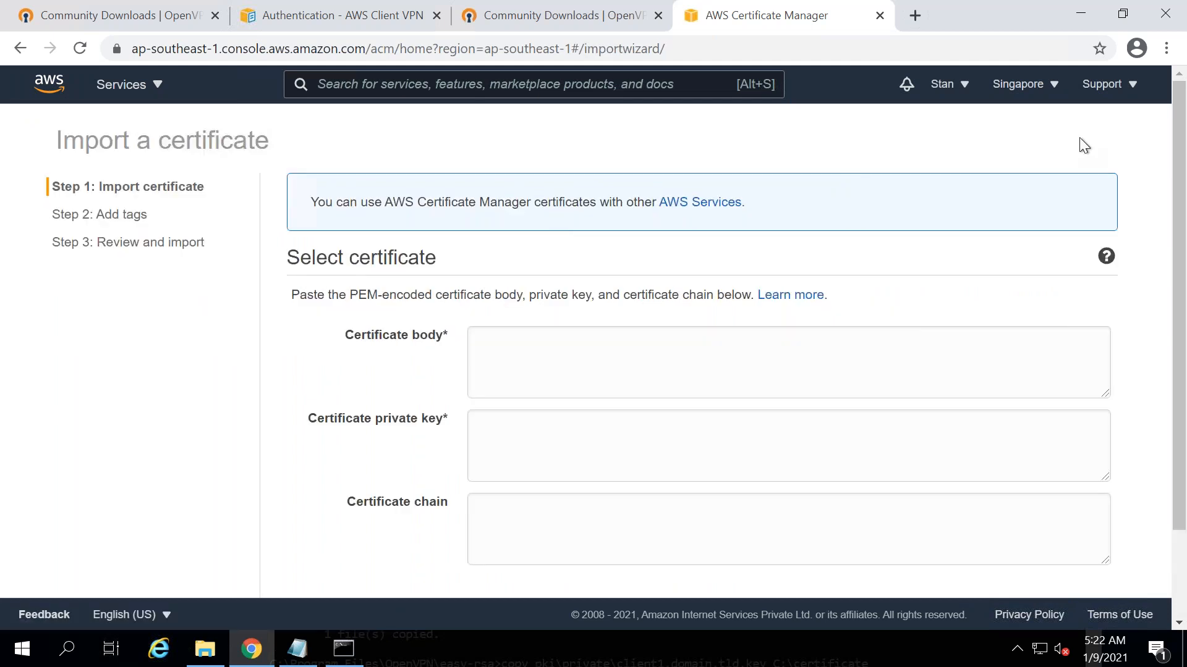
{"action": "left_click_drag", "start_coordinate": [1184, 111], "coordinate": [1183, 159]}
- Add 'SERVER CERTIFICATE IMPORT' and 'CLIENT CERTIFICATE IMPORT' headings to the notes
{"action": "left_click", "coordinate": [297, 648]}
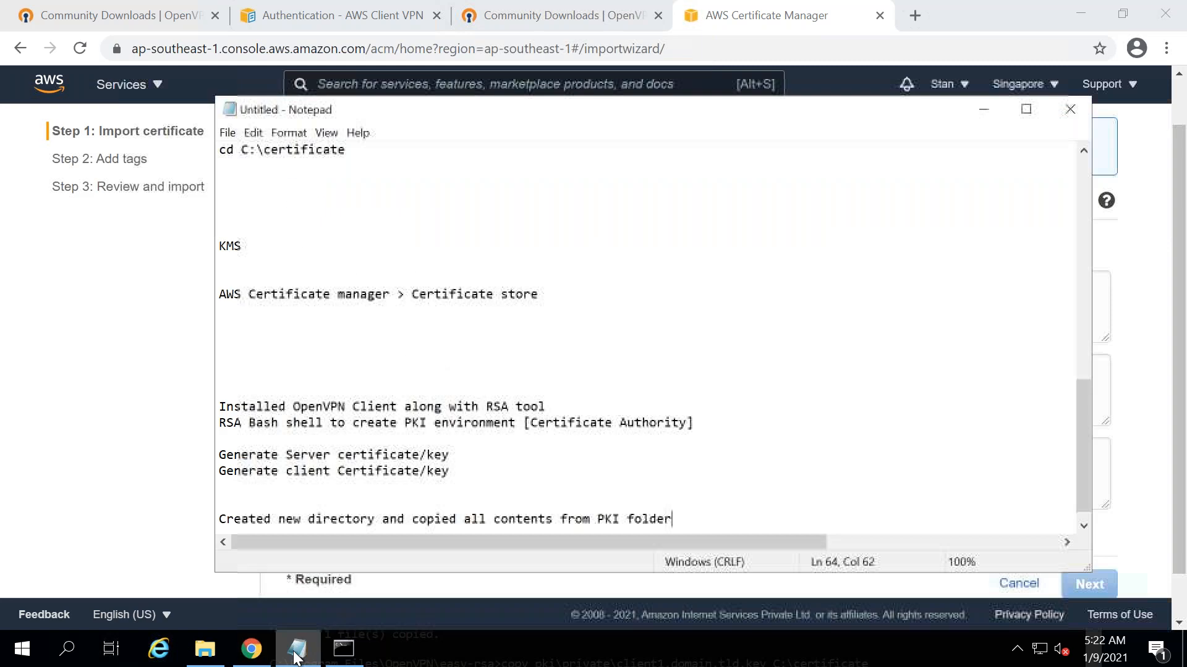
{"action": "scroll", "coordinate": [1084, 502], "scroll_direction": "down", "scroll_amount": 1}
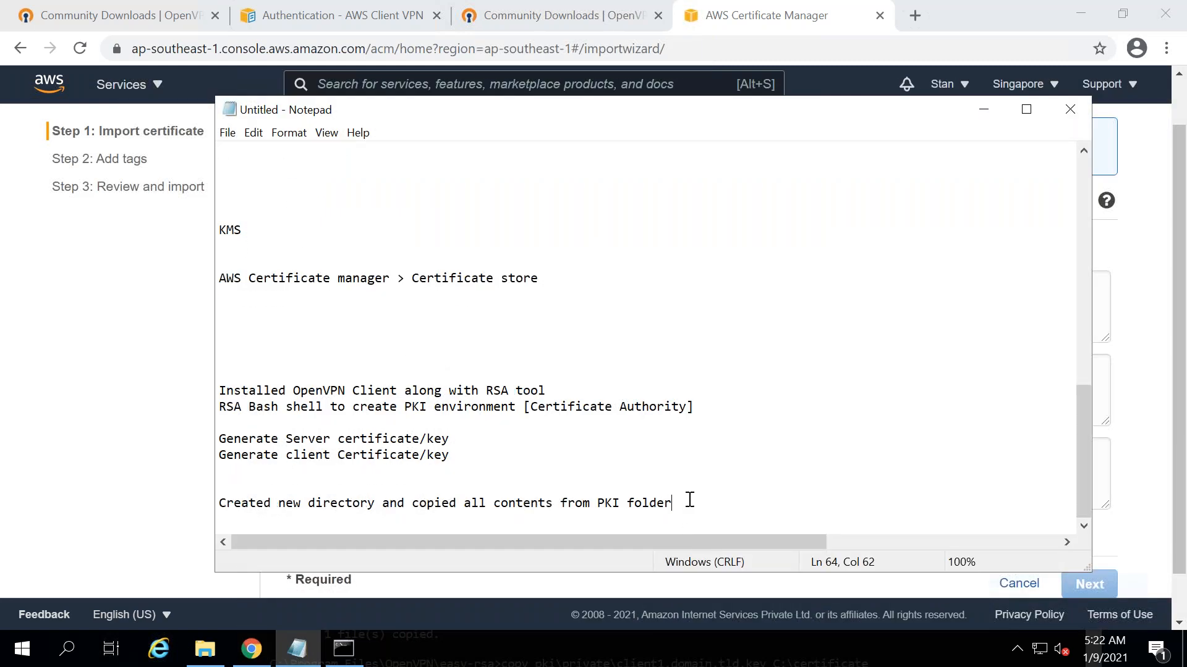
{"action": "key", "text": "Return"}
{"action": "key", "text": "Return"}
{"action": "key", "text": "Return"}
{"action": "key", "text": "Return"}
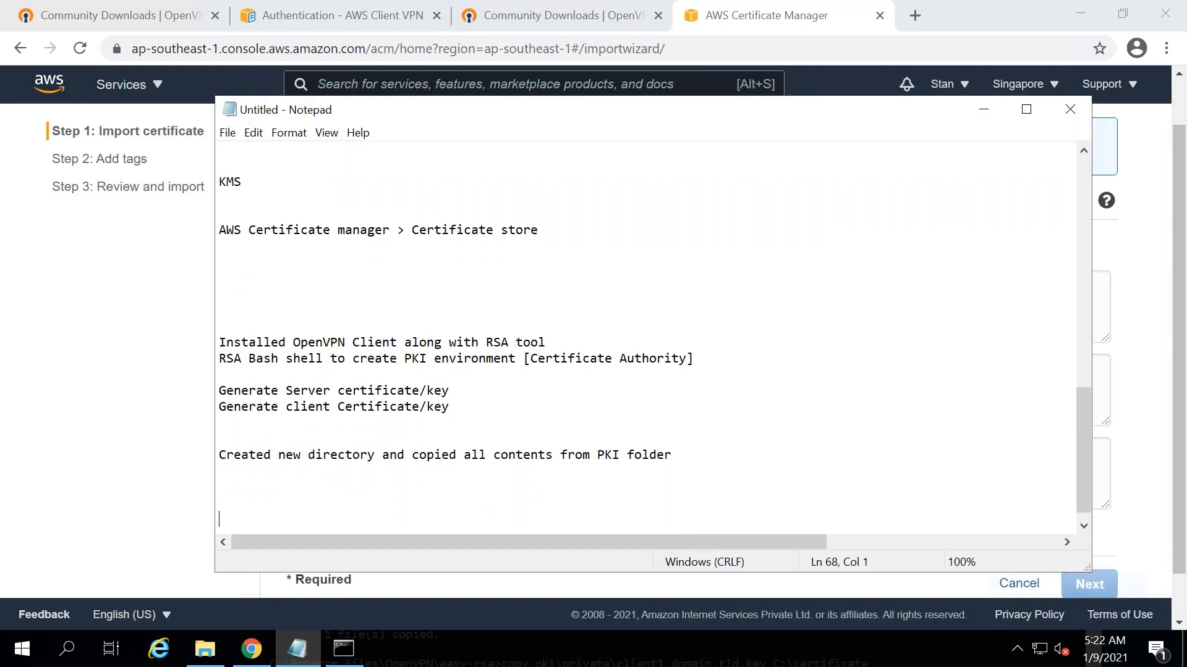
{"action": "key", "text": "Return"}
{"action": "key", "text": "BackSpace"}
{"action": "type", "text": "SERVER CERTIFICATE IMPORT"}
{"action": "key", "text": "Return"}
{"action": "type", "text": "CLIENT"}
{"action": "left_click_drag", "start_coordinate": [431, 500], "coordinate": [275, 504]}
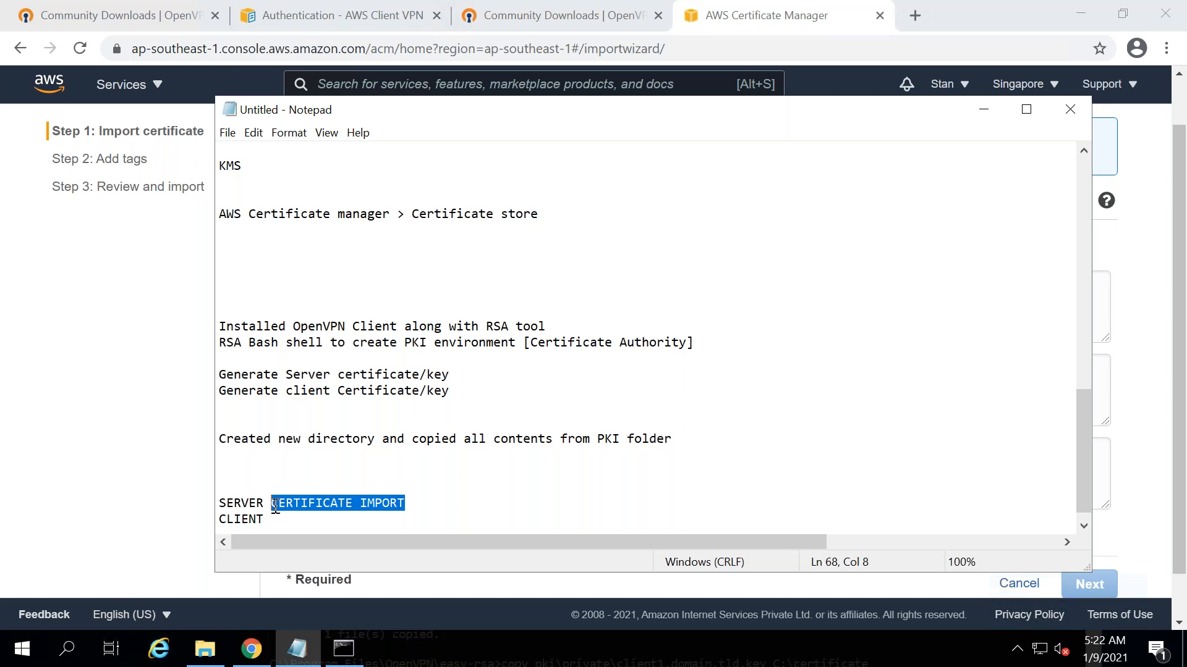
{"action": "key", "text": "ctrl+c"}
{"action": "left_click", "coordinate": [283, 518]}
{"action": "key", "text": "ctrl+v"}
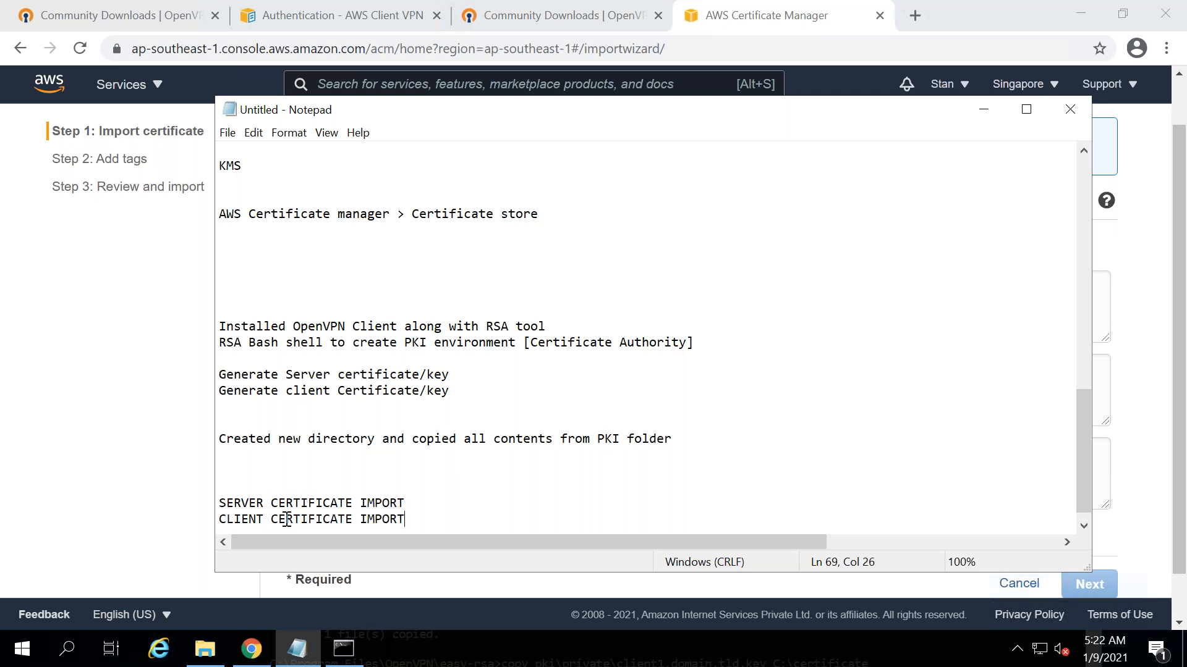
- Add a 'Cerfificate Body' line under the server import heading
{"action": "left_click", "coordinate": [426, 504]}
{"action": "key", "text": "Return"}
{"action": "key", "text": "Return"}
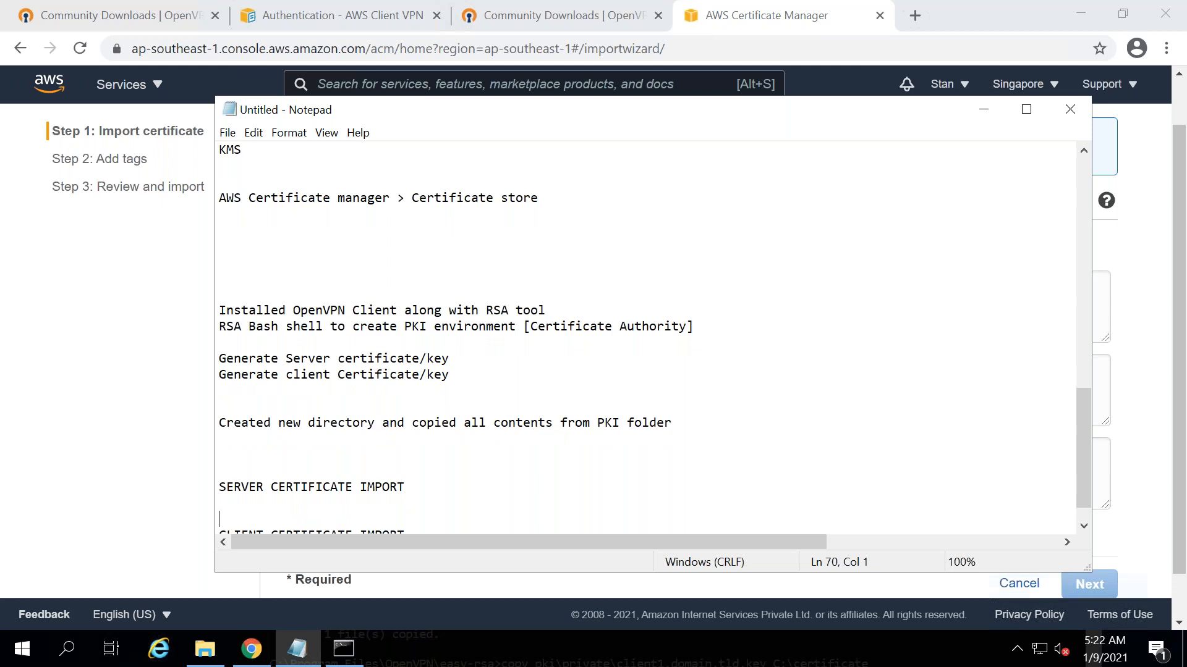
{"action": "key", "text": "Return"}
{"action": "key", "text": "Up"}
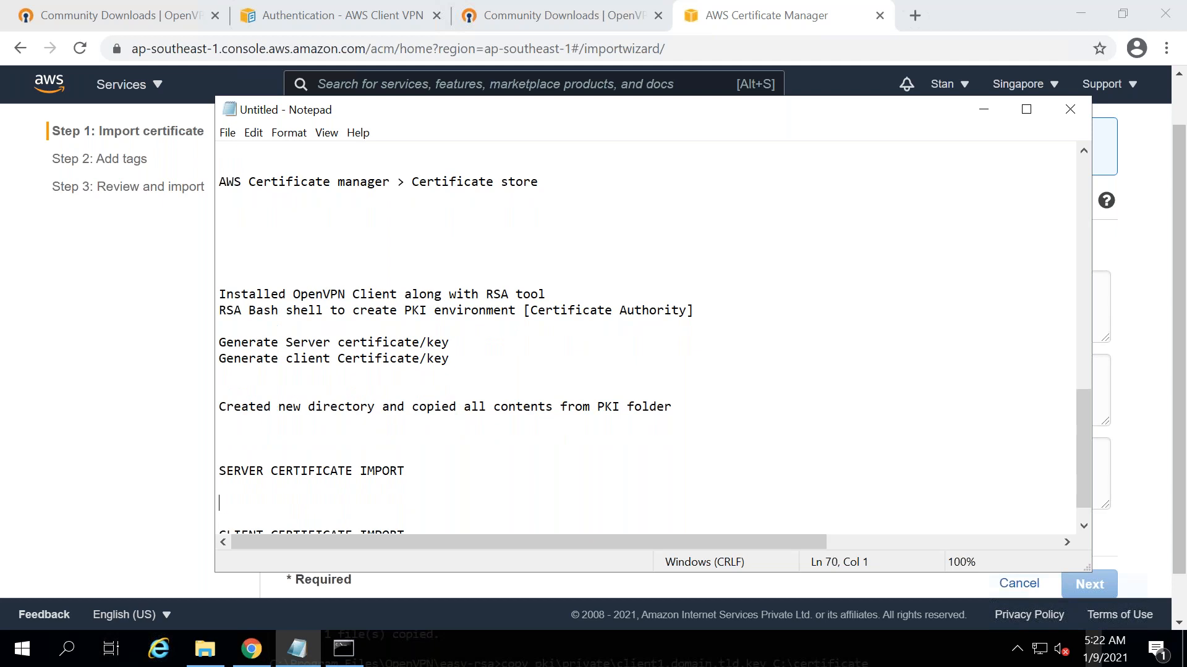
{"action": "key", "text": "alt+Tab"}
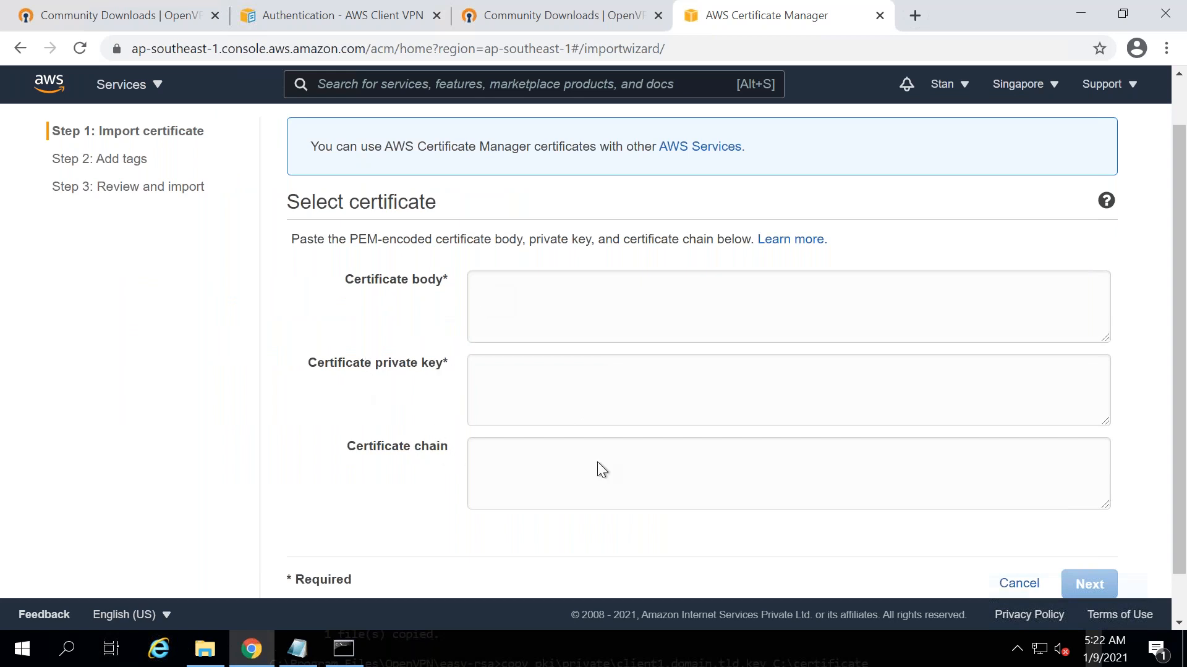
{"action": "key", "text": "alt+Tab"}
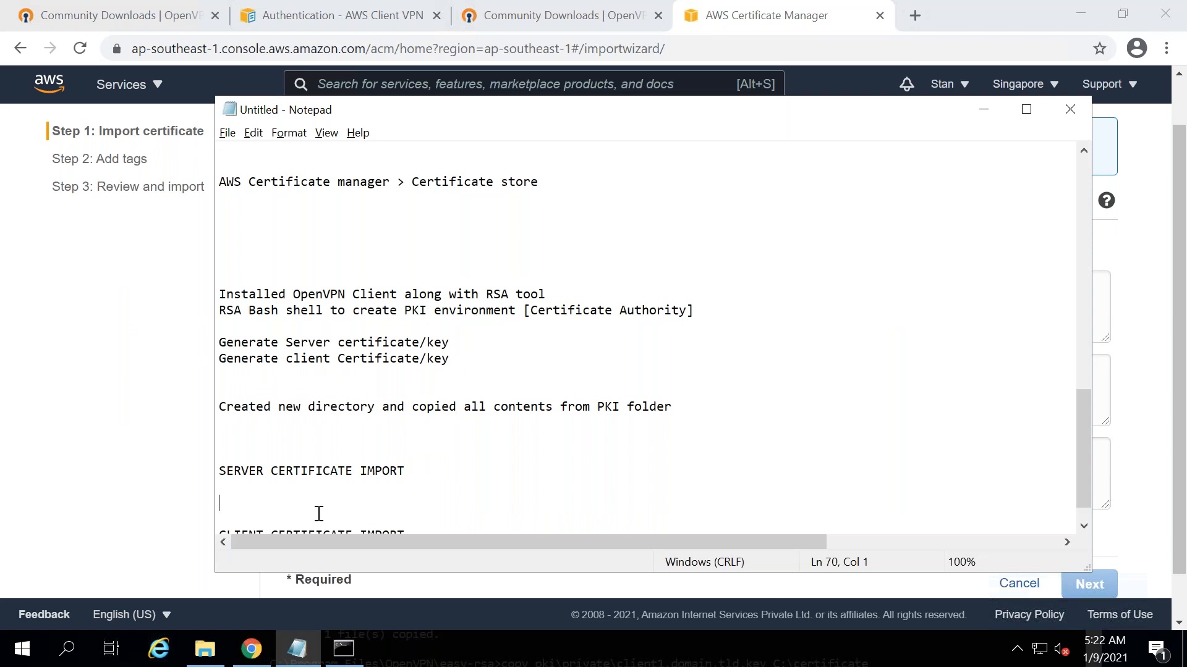
{"action": "type", "text": "Cerfificate Body"}
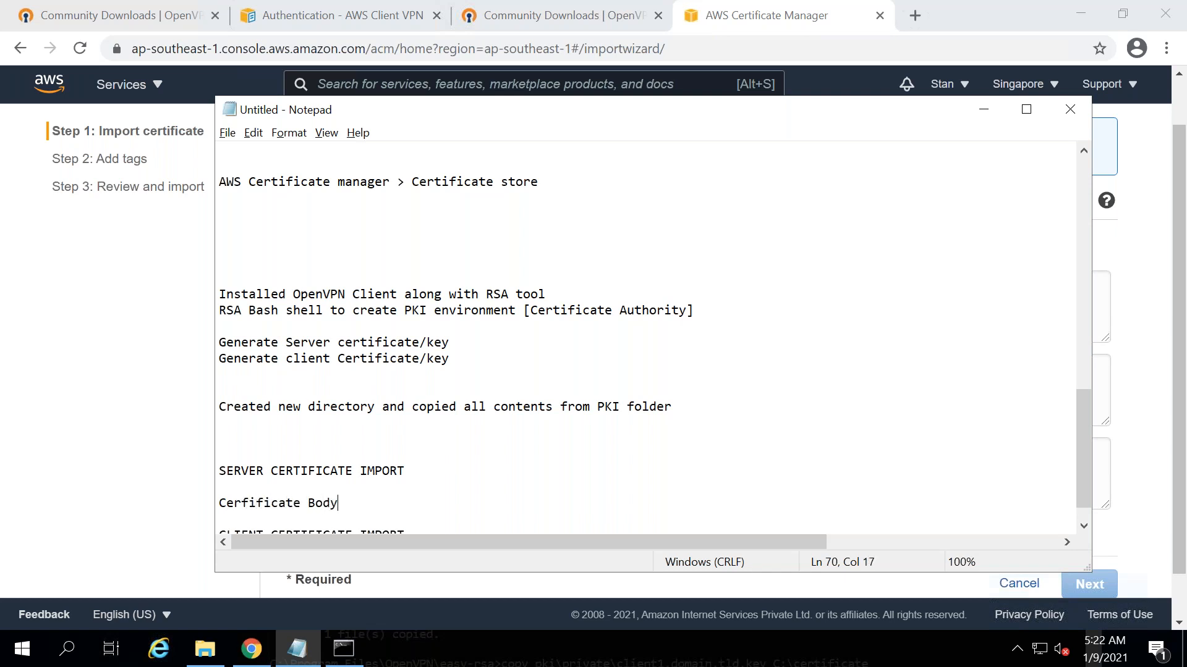
{"action": "key", "text": "alt+Tab"}
{"action": "key", "text": "alt+Tab"}
{"action": "key", "text": "alt+Tab"}
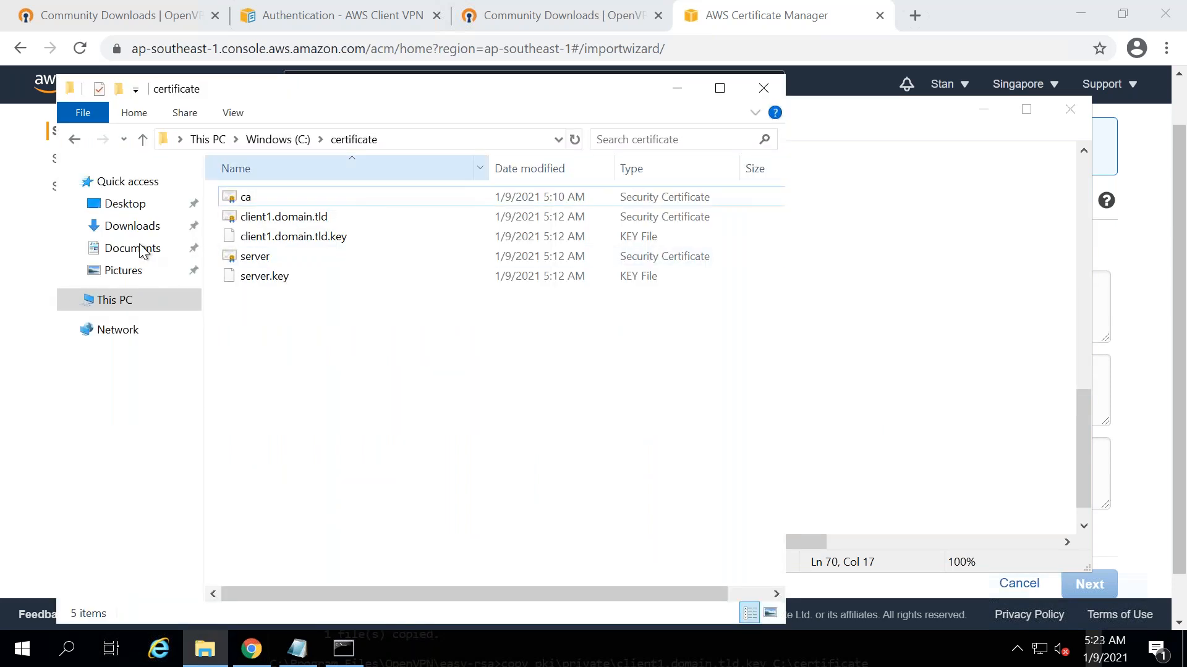
- Open the server certificate from C:\Program Files\OpenVPN\easy-rsa\pki\issued in Notepad
{"action": "left_click", "coordinate": [117, 301]}
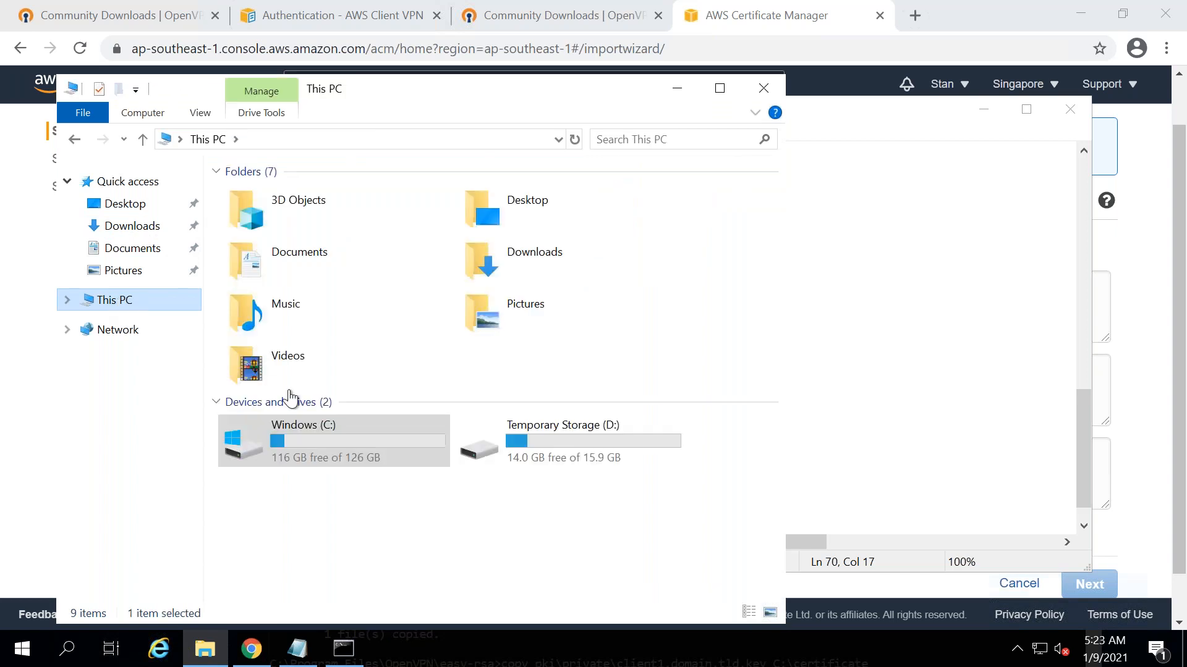
{"action": "double_click", "coordinate": [294, 450]}
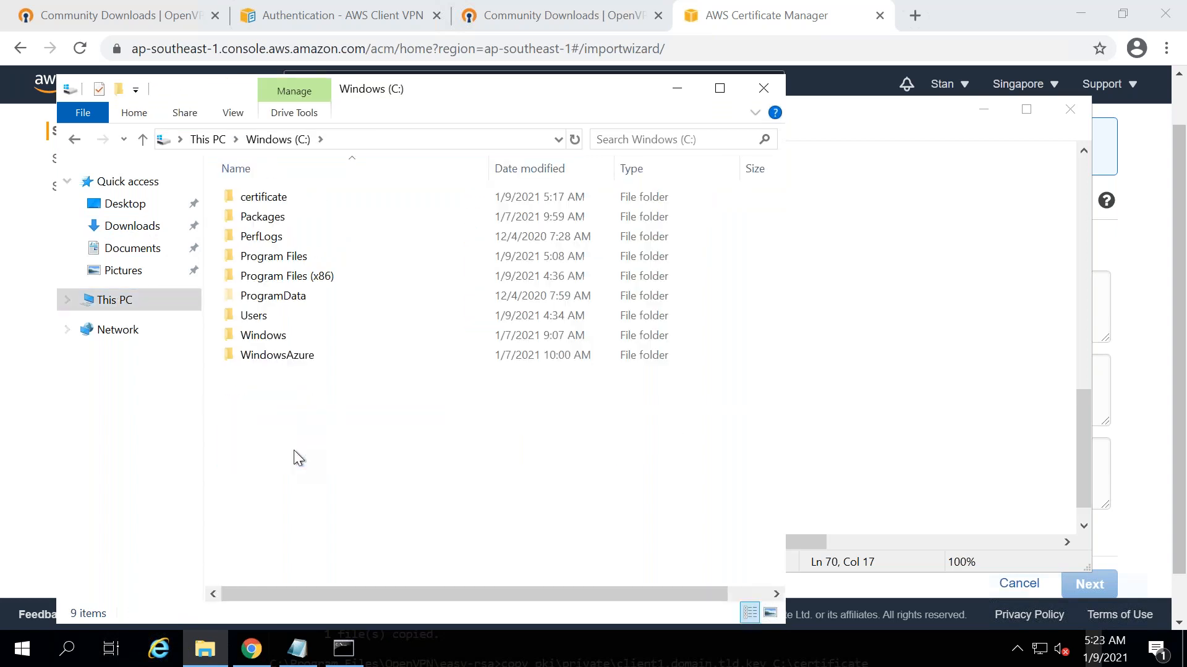
{"action": "double_click", "coordinate": [284, 256]}
{"action": "double_click", "coordinate": [270, 257]}
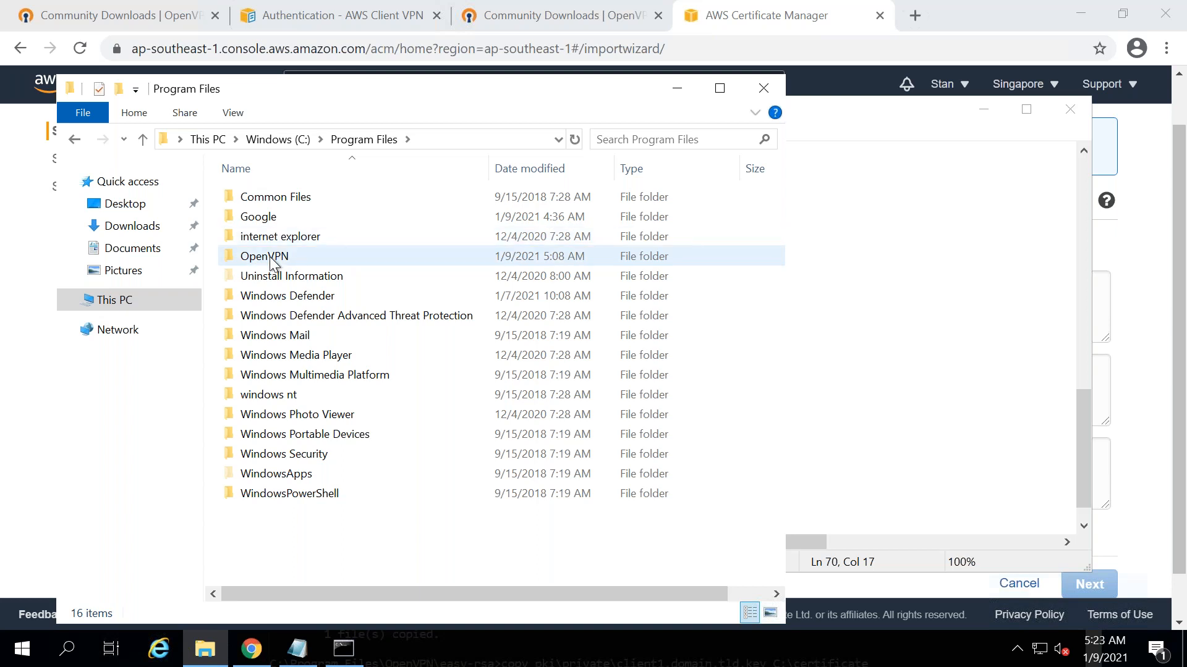
{"action": "double_click", "coordinate": [269, 276]}
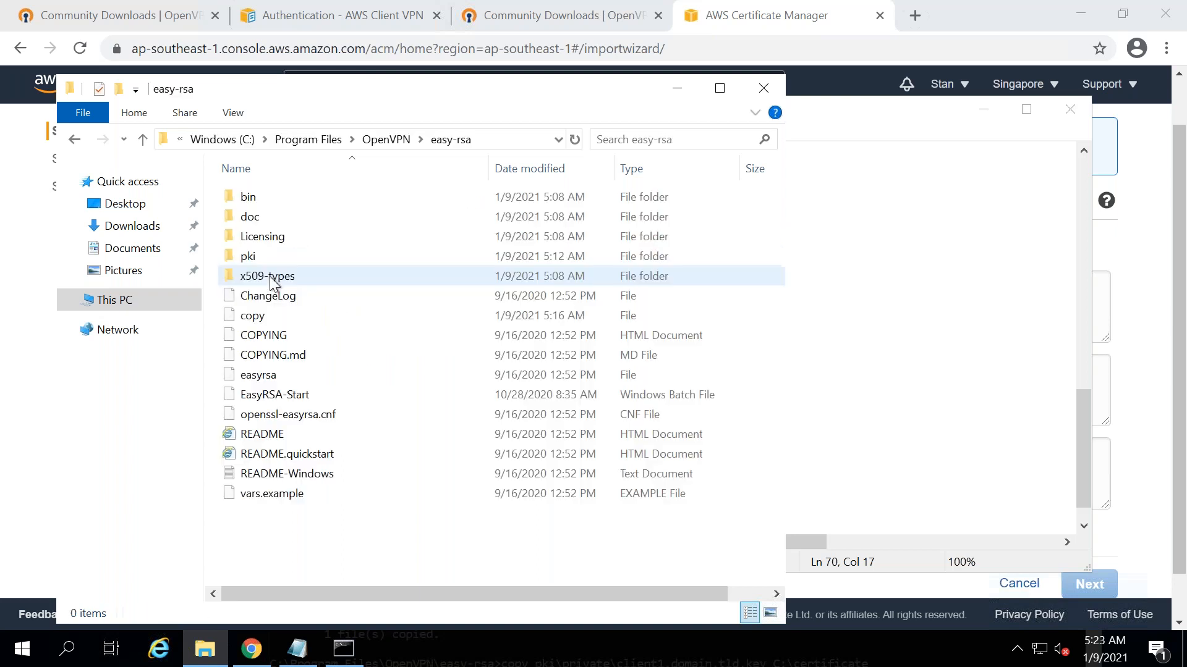
{"action": "left_click", "coordinate": [256, 260]}
{"action": "double_click", "coordinate": [256, 260]}
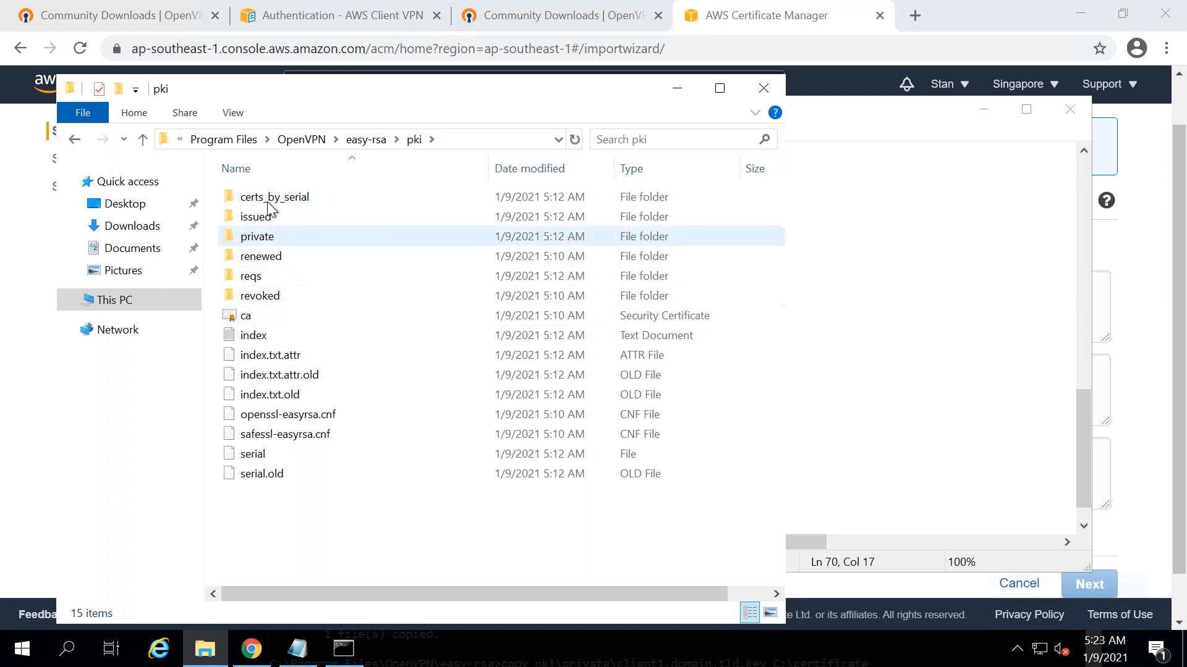
{"action": "double_click", "coordinate": [259, 218]}
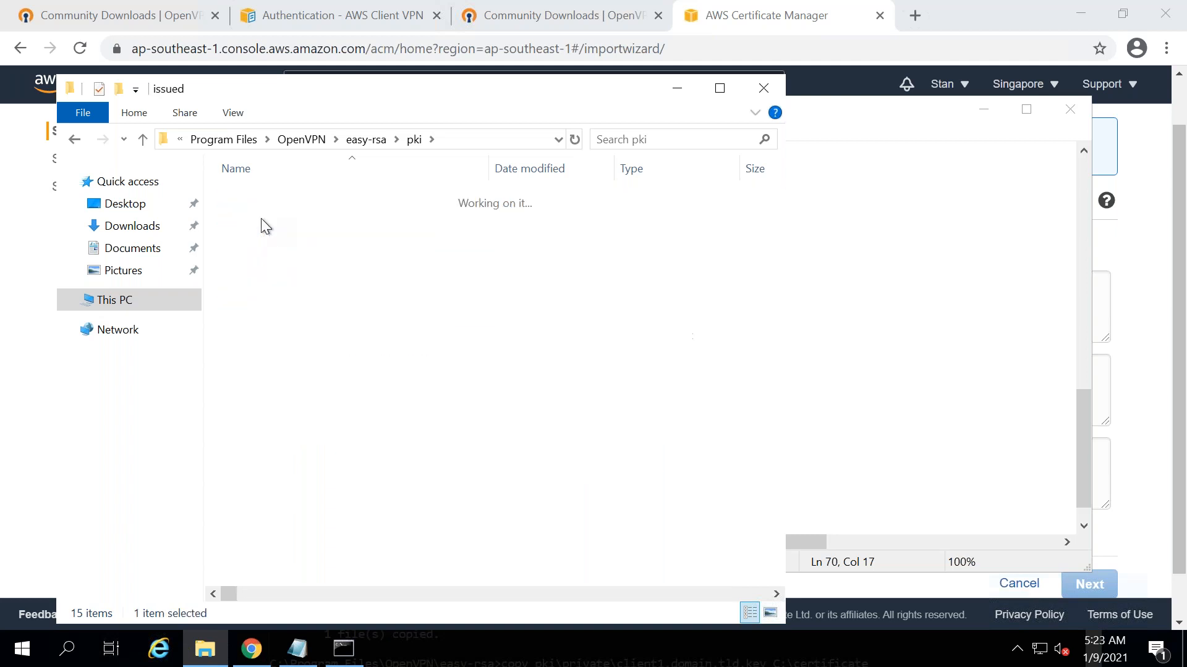
{"action": "left_click", "coordinate": [262, 220]}
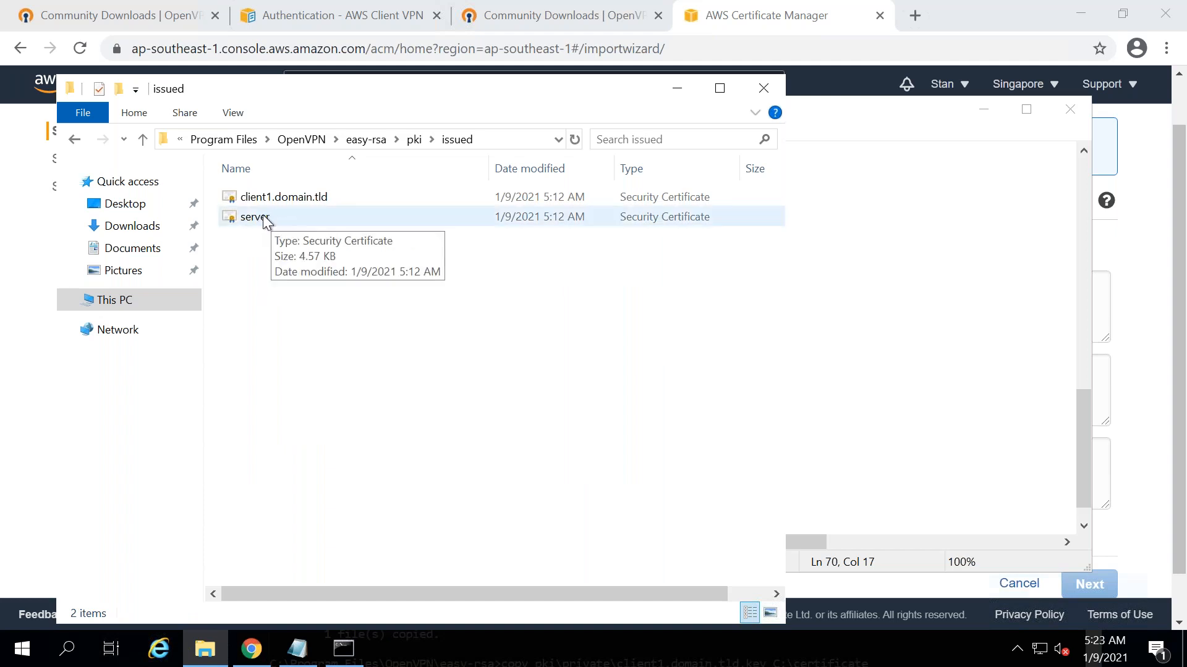
{"action": "right_click", "coordinate": [265, 220]}
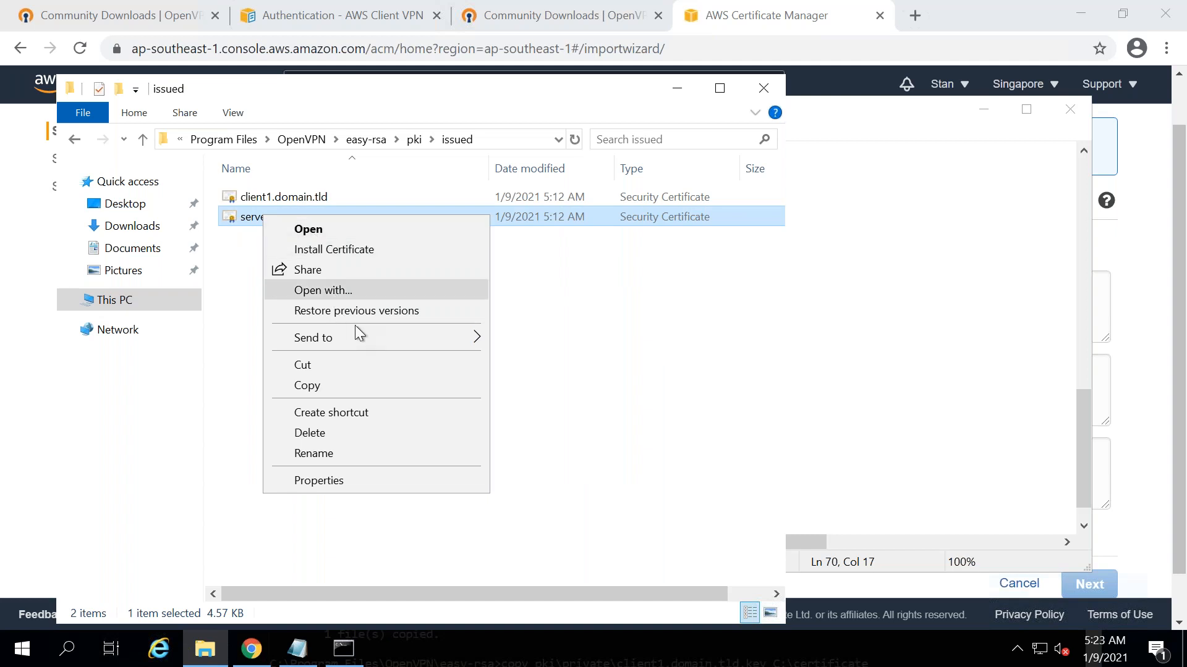
{"action": "left_click", "coordinate": [387, 295]}
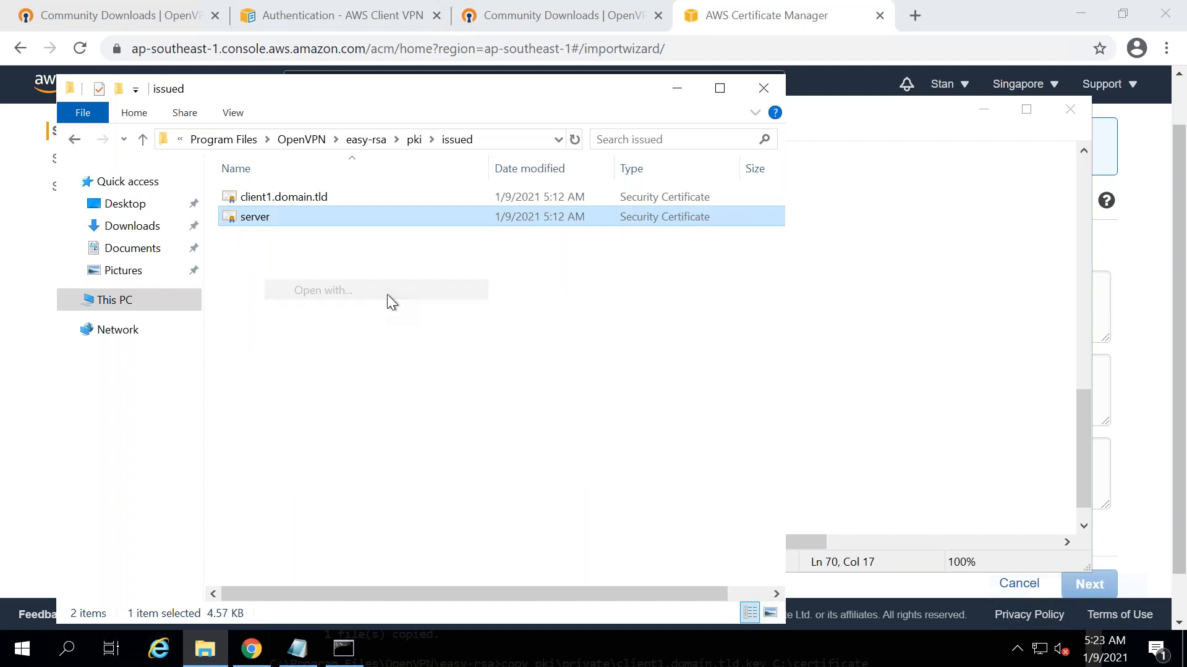
{"action": "left_click", "coordinate": [493, 367]}
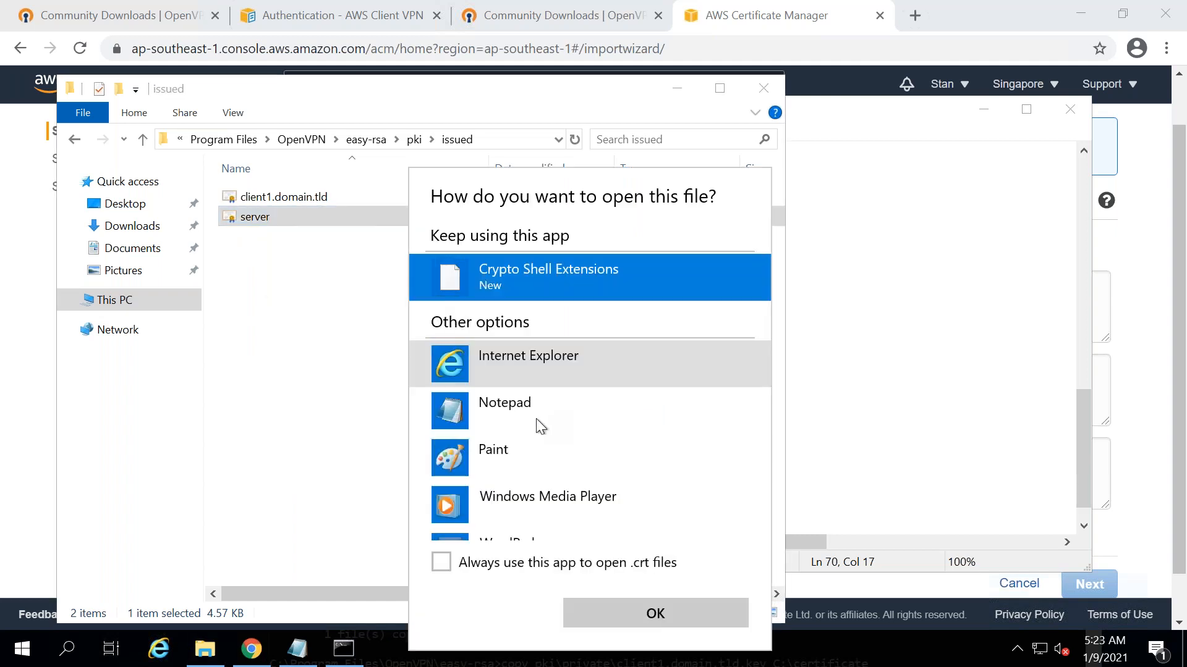
{"action": "double_click", "coordinate": [535, 413]}
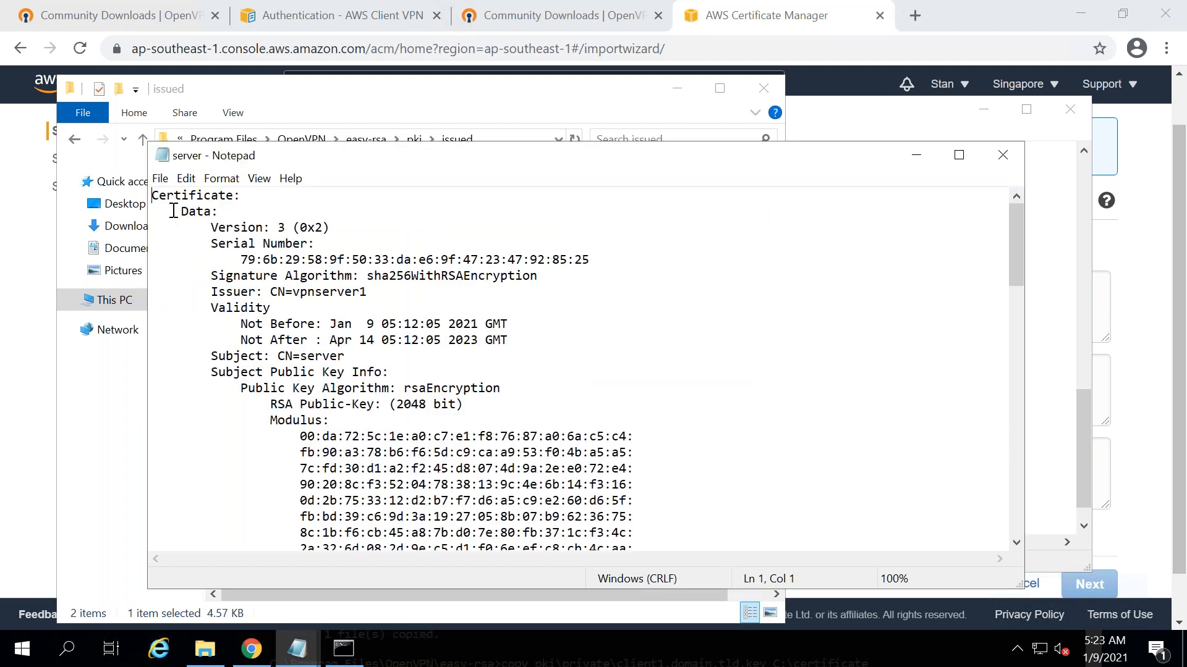
- Paste the server certificate text into the ACM Certificate body field
{"action": "key", "text": "ctrl+a"}
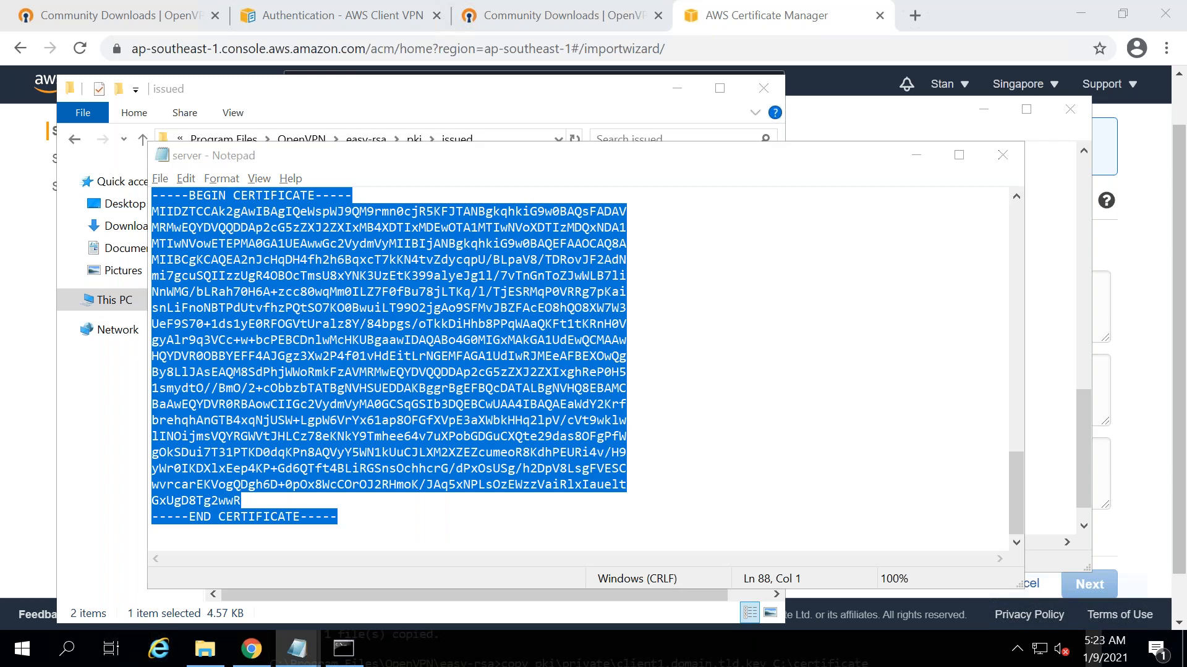
{"action": "key", "text": "alt+Tab"}
{"action": "key", "text": "alt+Tab"}
{"action": "key", "text": "alt+Tab"}
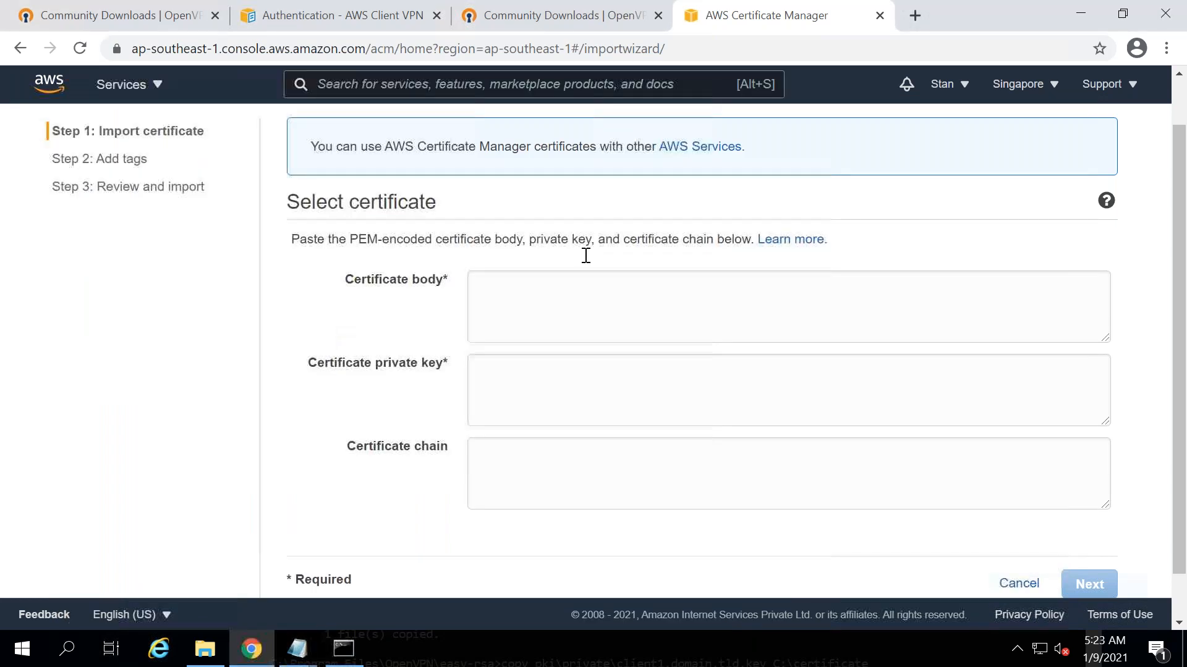
{"action": "left_click", "coordinate": [519, 298]}
{"action": "key", "text": "ctrl+v"}
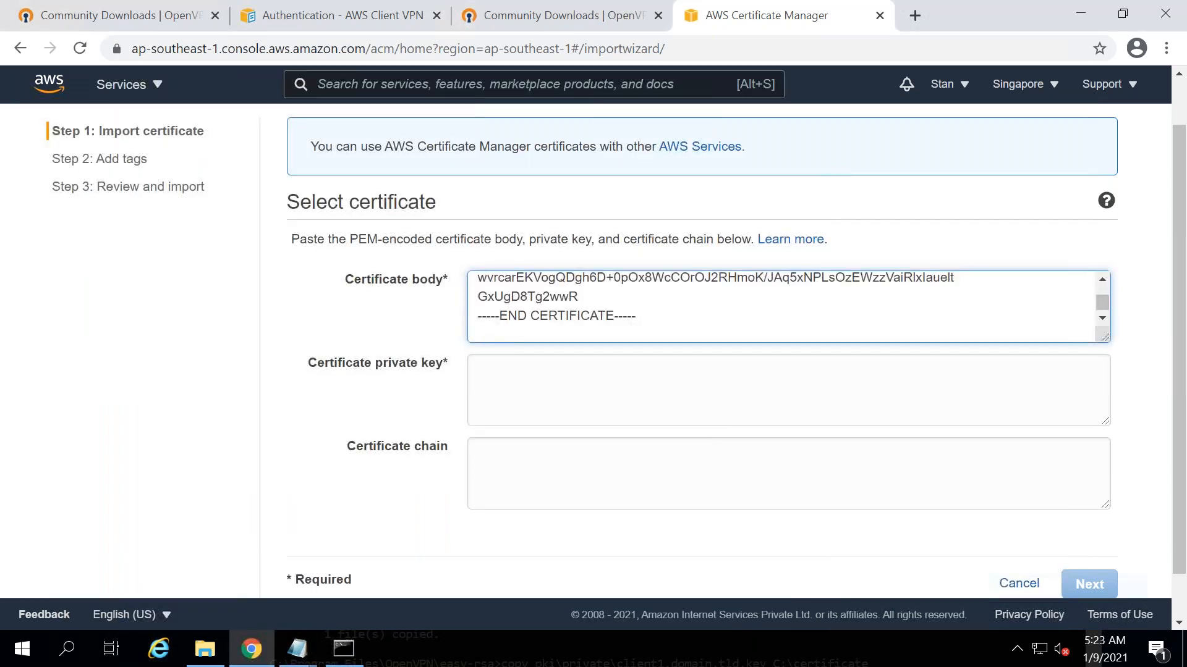
{"action": "key", "text": "BackSpace"}
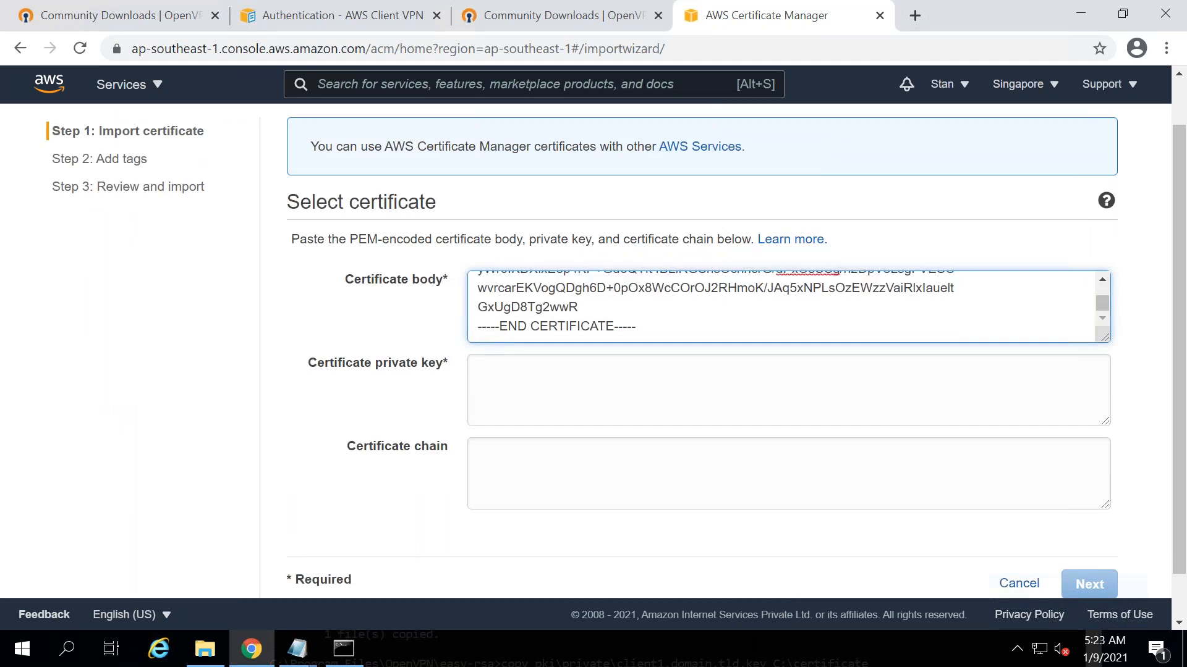
{"action": "key", "text": "alt+Tab"}
{"action": "key", "text": "alt+Tab"}
{"action": "key", "text": "alt+Tab"}
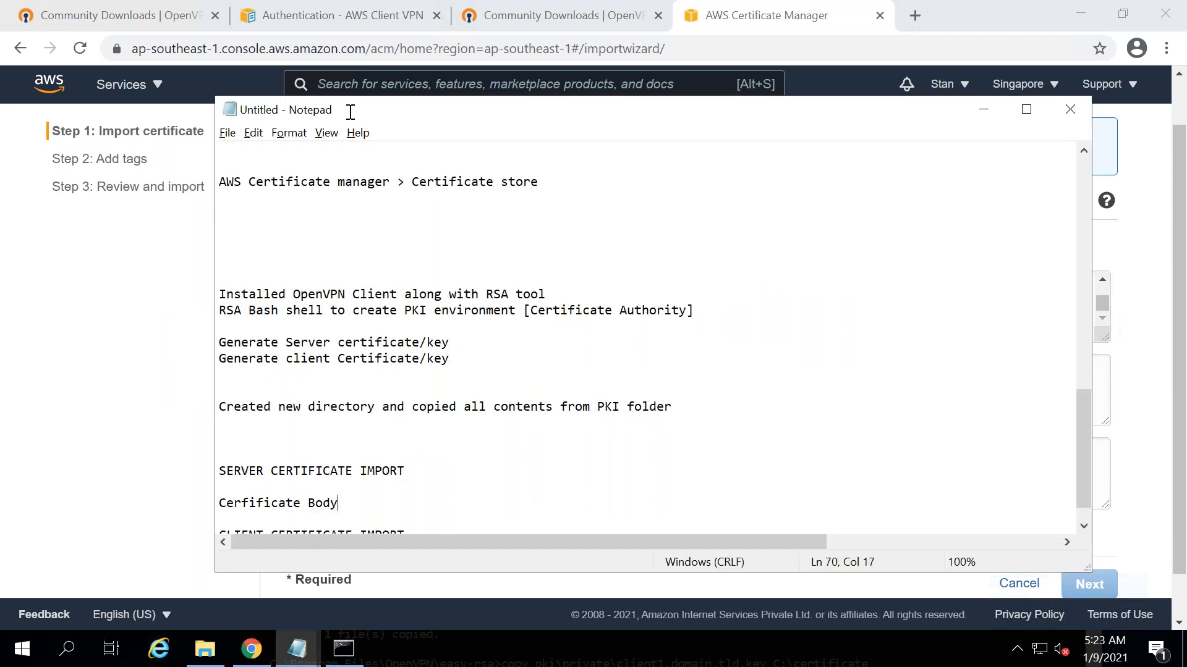
- Annotate Certificate Body with 'Copied the contents from PKI folder/ Issued folder / server file'
{"action": "left_click_drag", "start_coordinate": [536, 109], "coordinate": [758, 42]}
{"action": "type", "text": "<"}
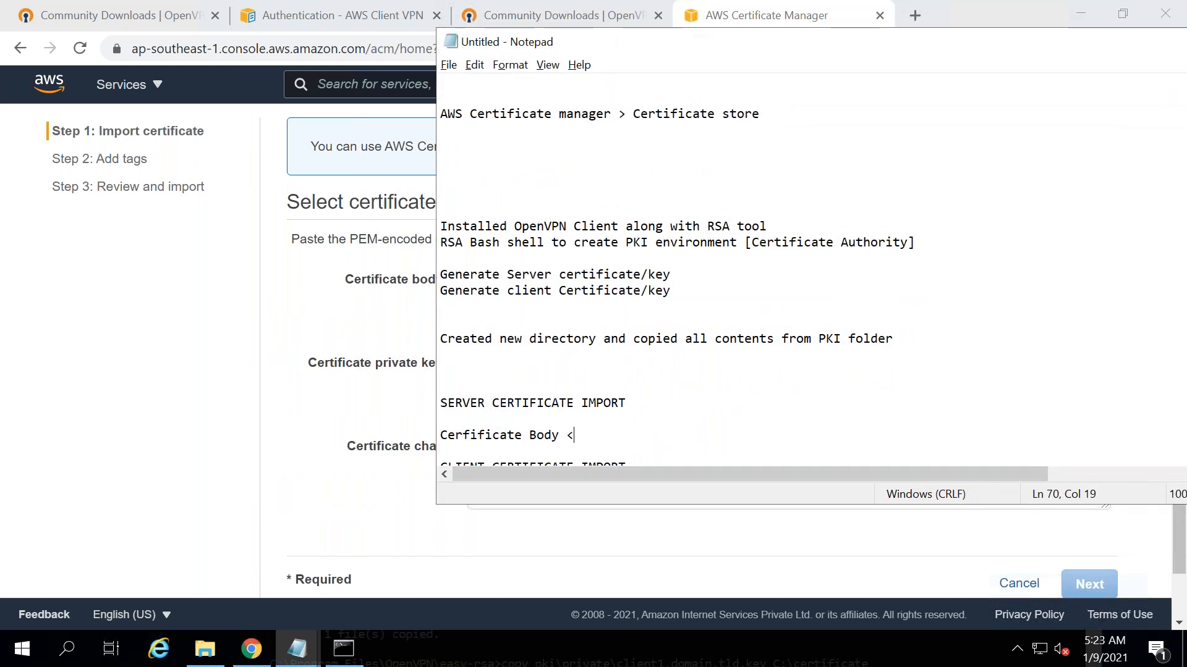
{"action": "type", "text": "<< Copied the "}
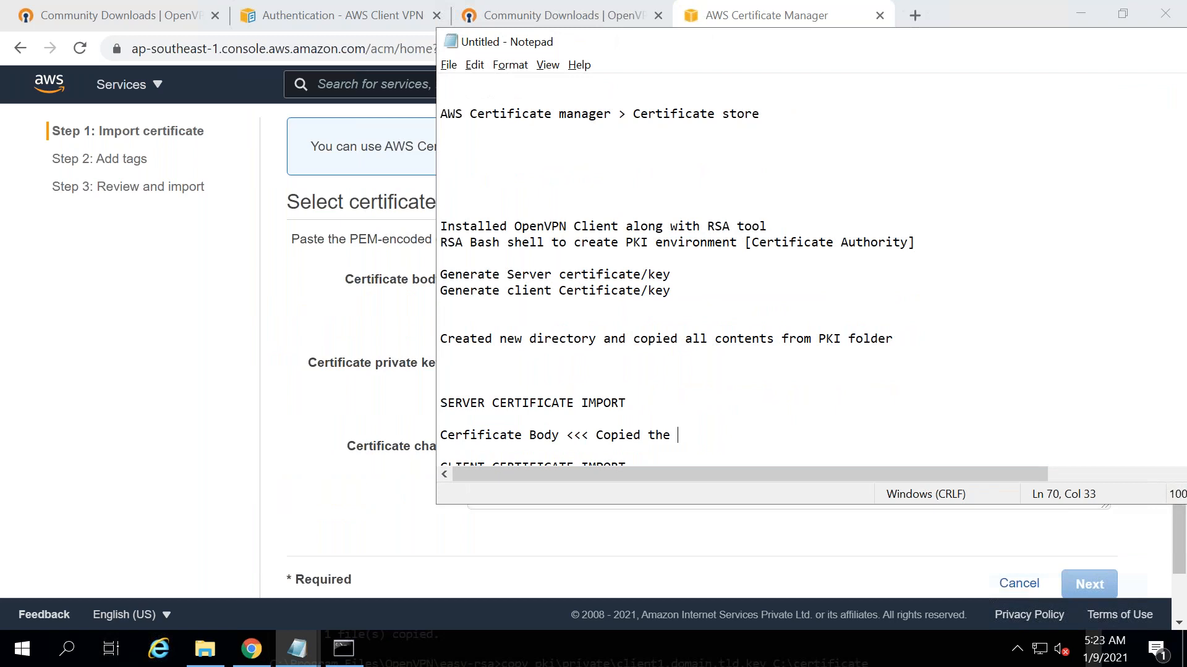
{"action": "type", "text": "contents"}
{"action": "type", "text": "from "}
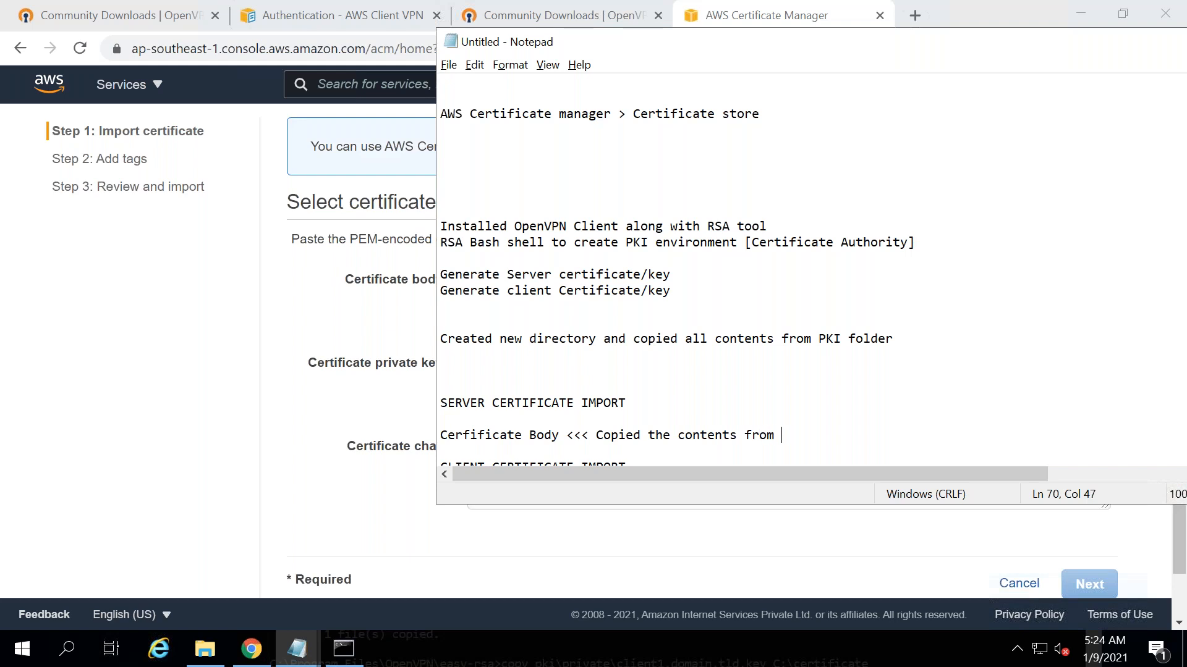
{"action": "type", "text": "PKI folder/ Issued C"}
{"action": "type", "text": "o"}
{"action": "key", "text": "BackSpace"}
{"action": "key", "text": "BackSpace"}
{"action": "type", "text": "folder /"}
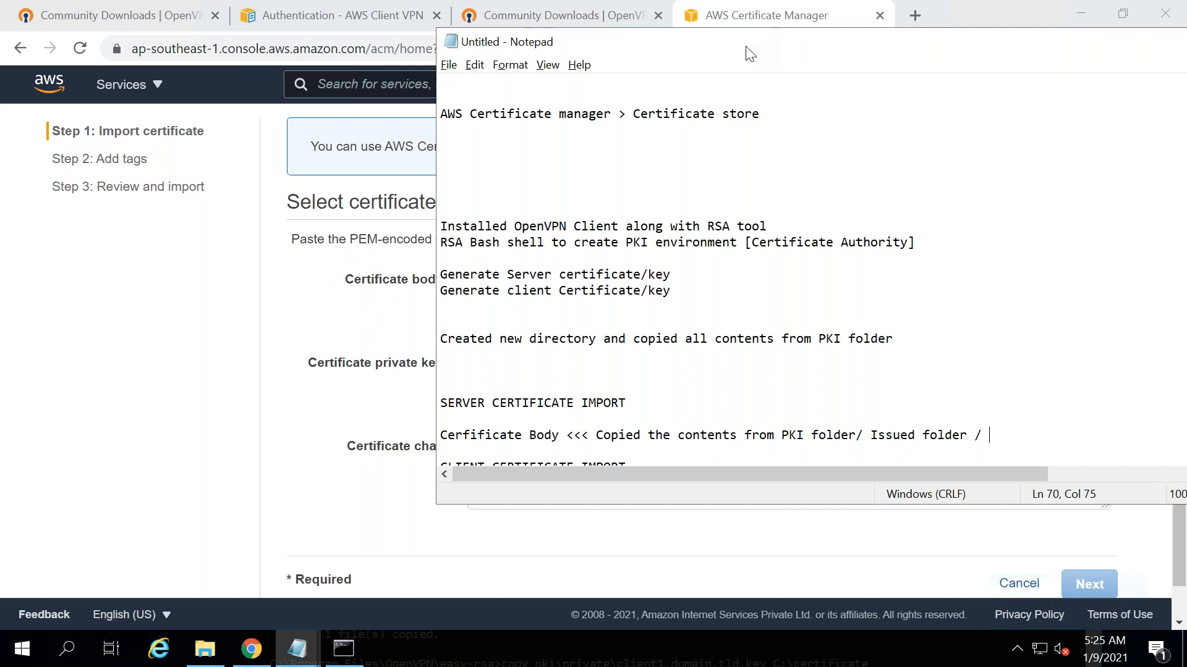
{"action": "type", "text": "server file"}
{"action": "key", "text": "Return"}
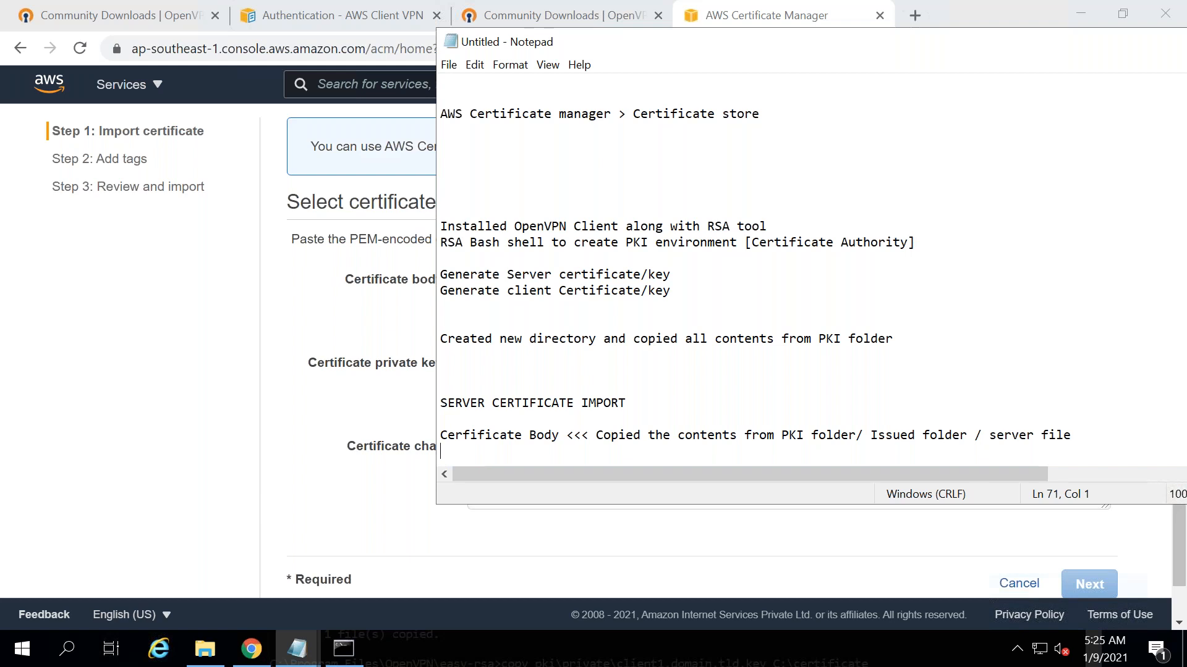
- Add the note 'Certificae private Key << Copied the contents from PKI/Private/server key file'
{"action": "type", "text": "Certificae private Key <<"}
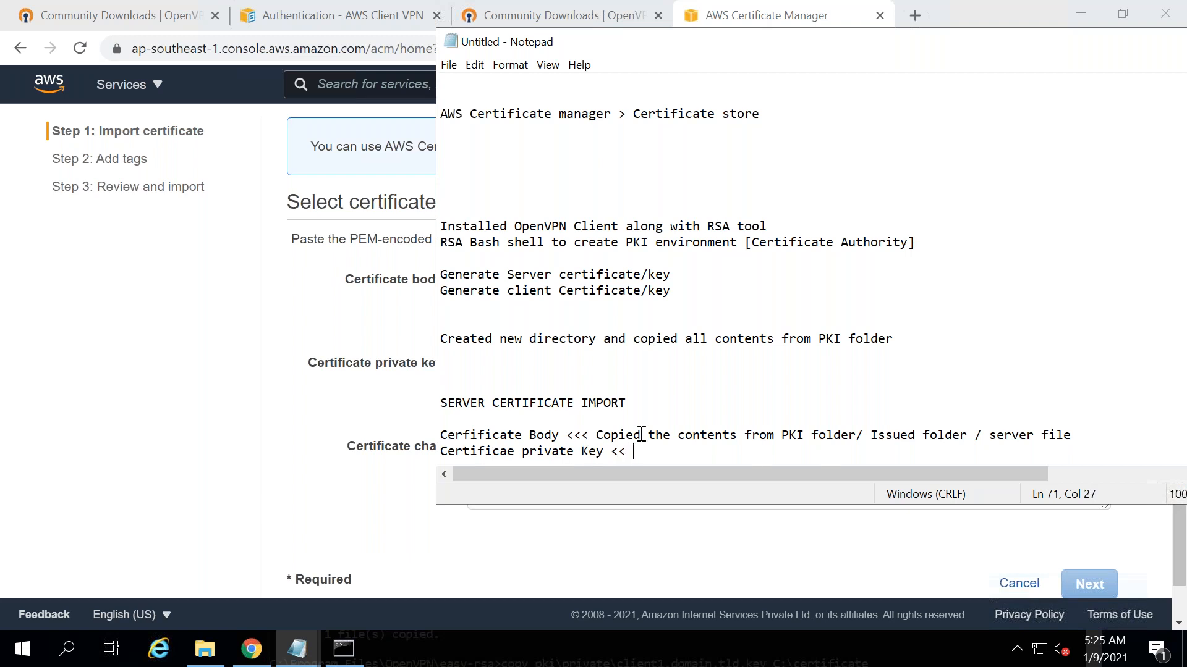
{"action": "left_click_drag", "start_coordinate": [597, 435], "coordinate": [780, 438]}
{"action": "key", "text": "ctrl+c"}
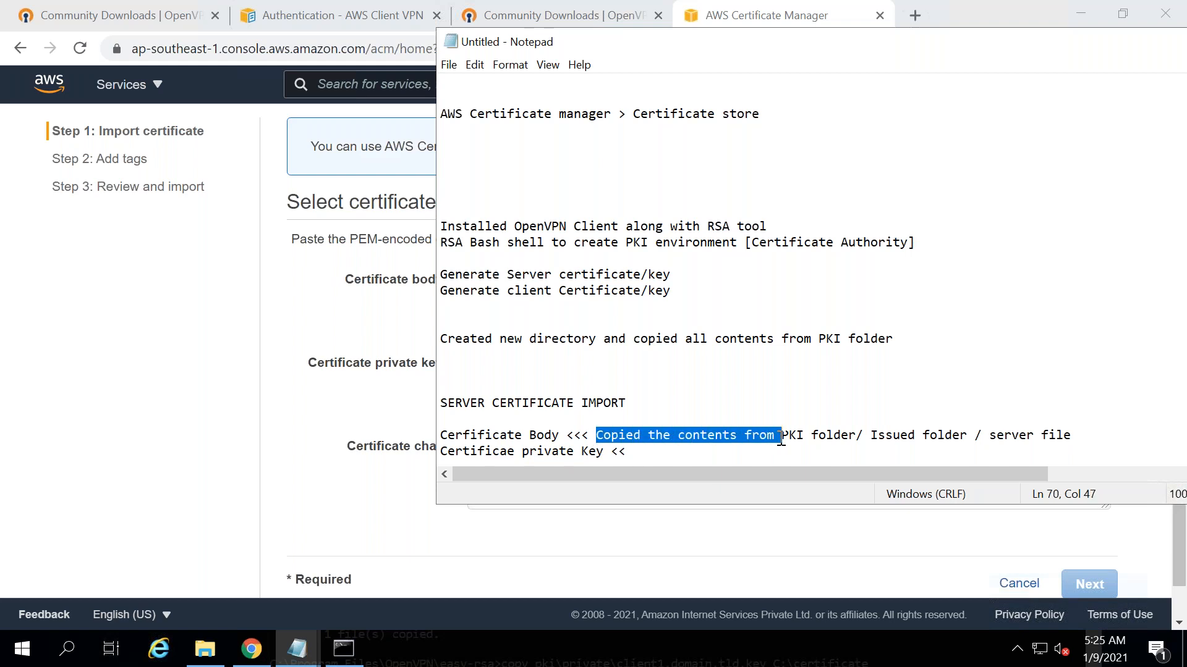
{"action": "left_click", "coordinate": [734, 461]}
{"action": "left_click", "coordinate": [693, 440]}
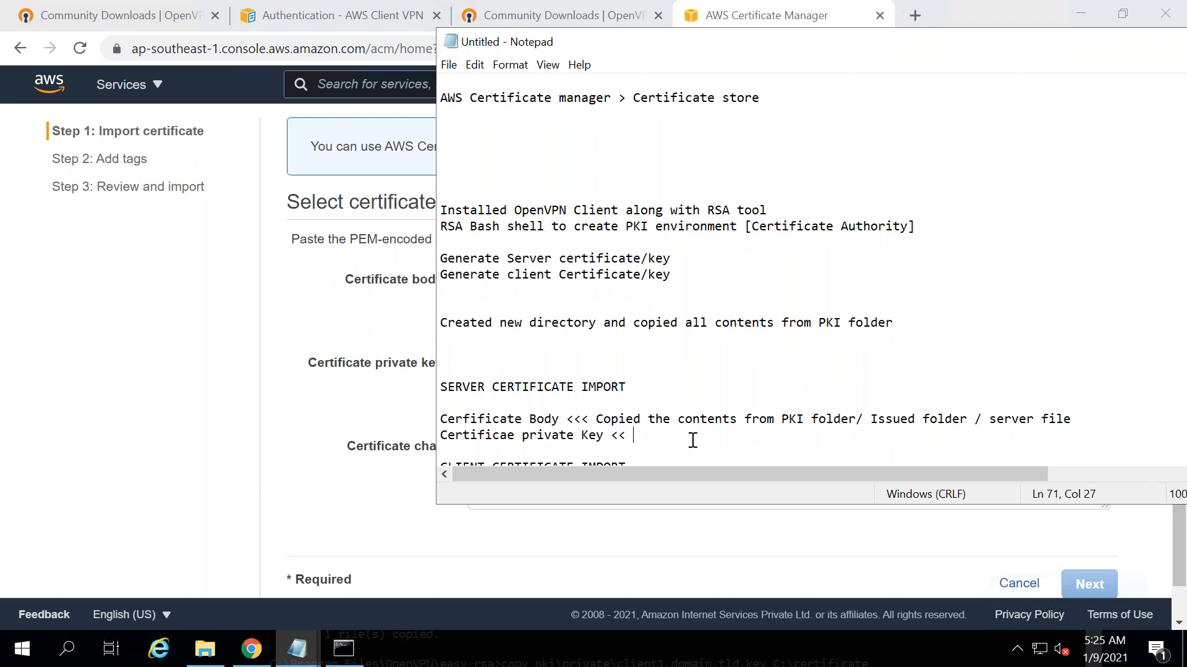
{"action": "key", "text": "ctrl+v"}
{"action": "type", "text": "PKI/Private/server key file"}
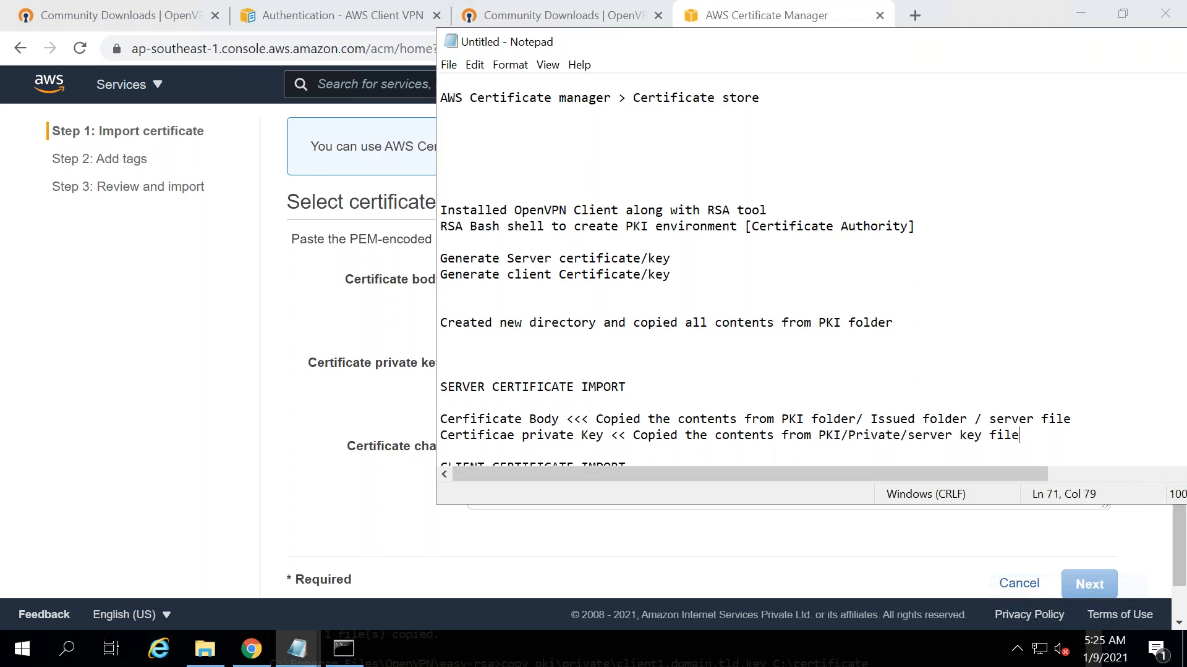
{"action": "key", "text": "alt+Tab"}
{"action": "key", "text": "alt+Tab"}
{"action": "key", "text": "alt+Tab"}
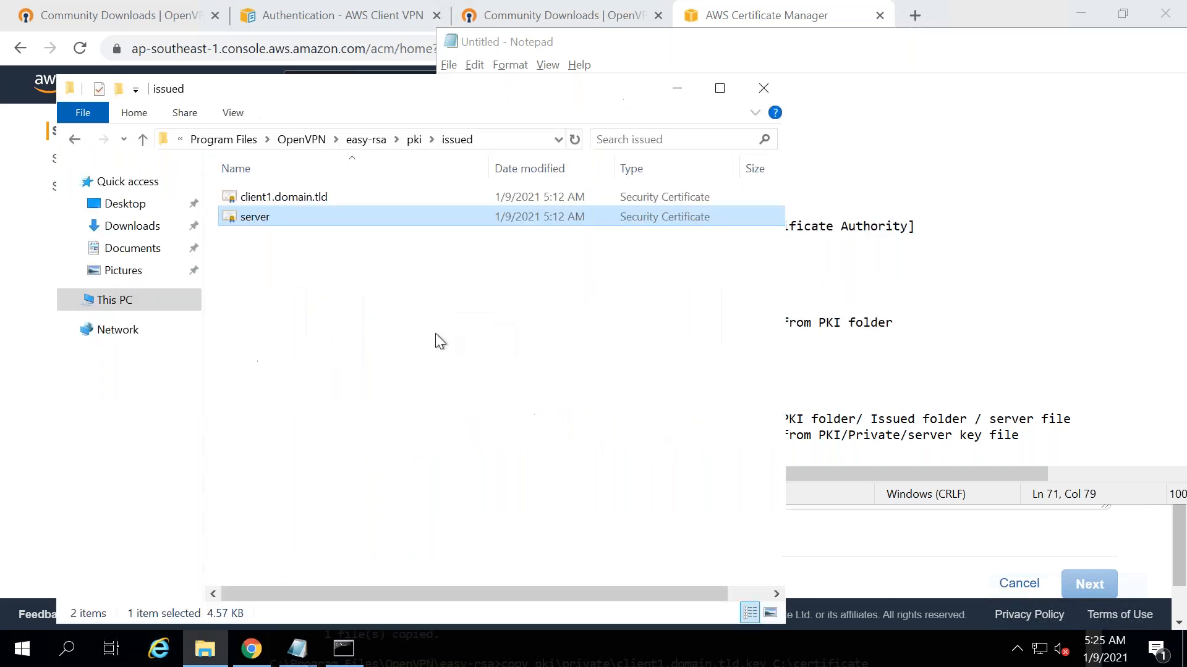
- Open server.key from the pki private folder in Notepad and select all its text
{"action": "left_click", "coordinate": [414, 139]}
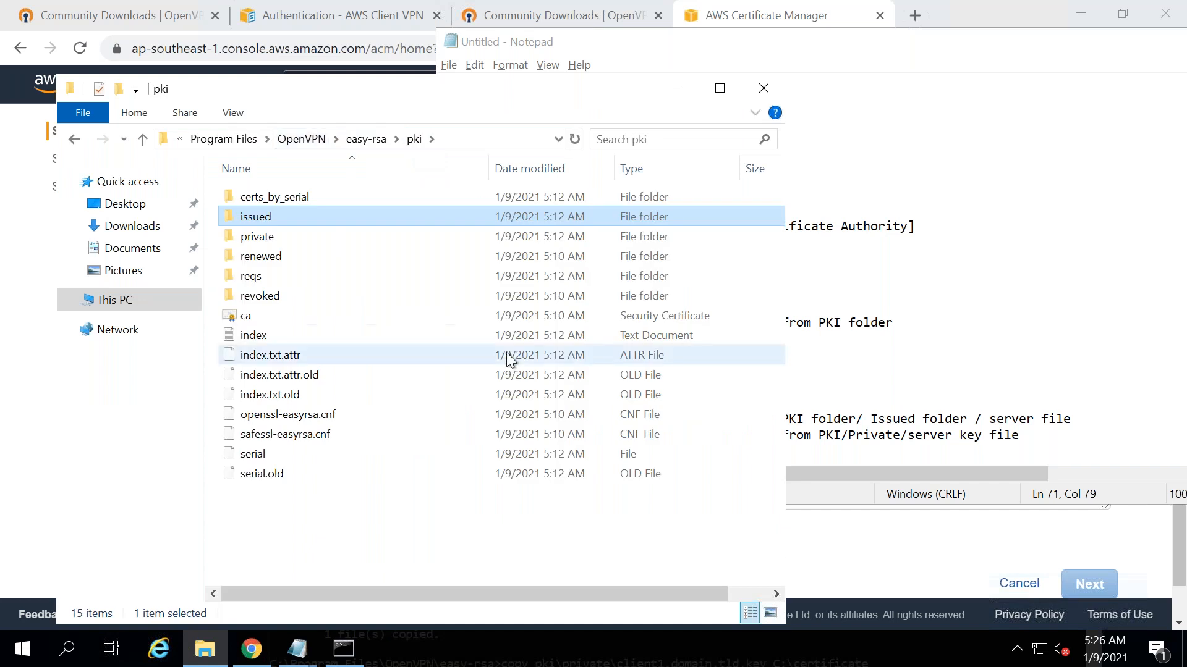
{"action": "double_click", "coordinate": [268, 237]}
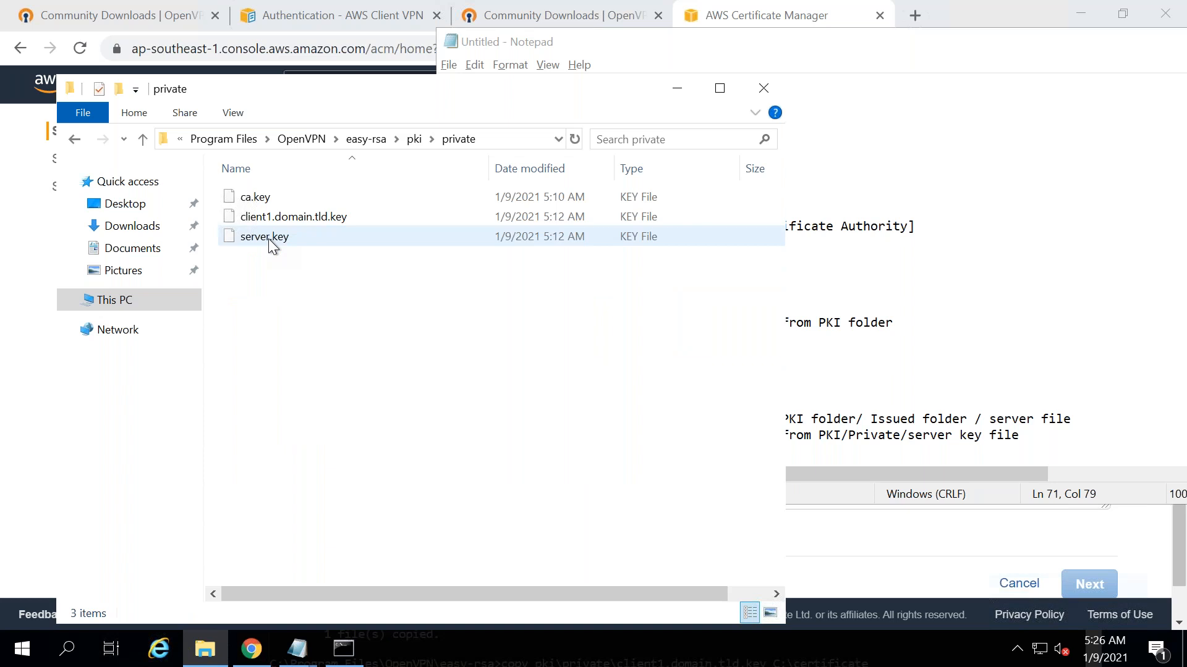
{"action": "right_click", "coordinate": [268, 235]}
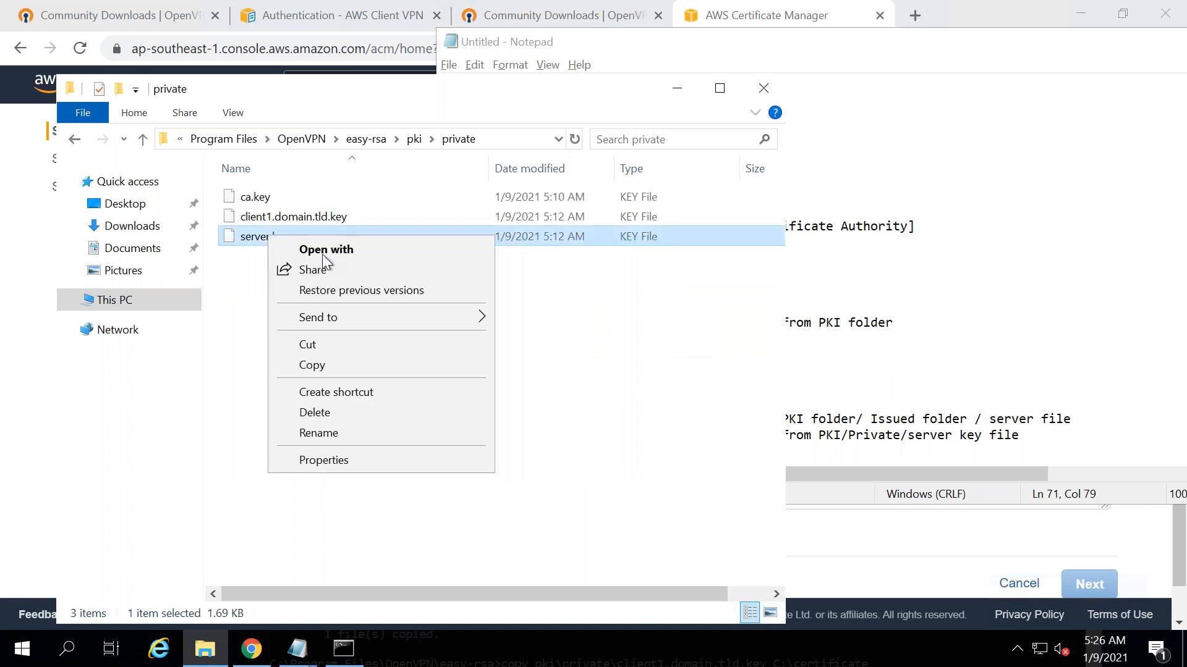
{"action": "left_click", "coordinate": [383, 251]}
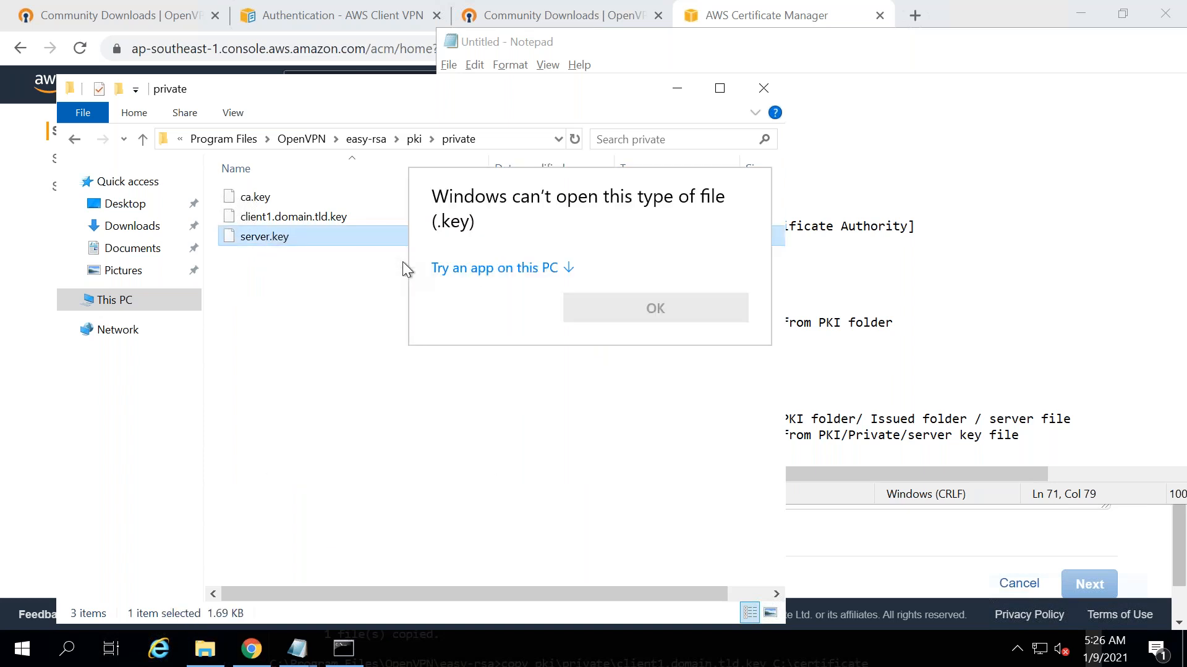
{"action": "left_click", "coordinate": [544, 272]}
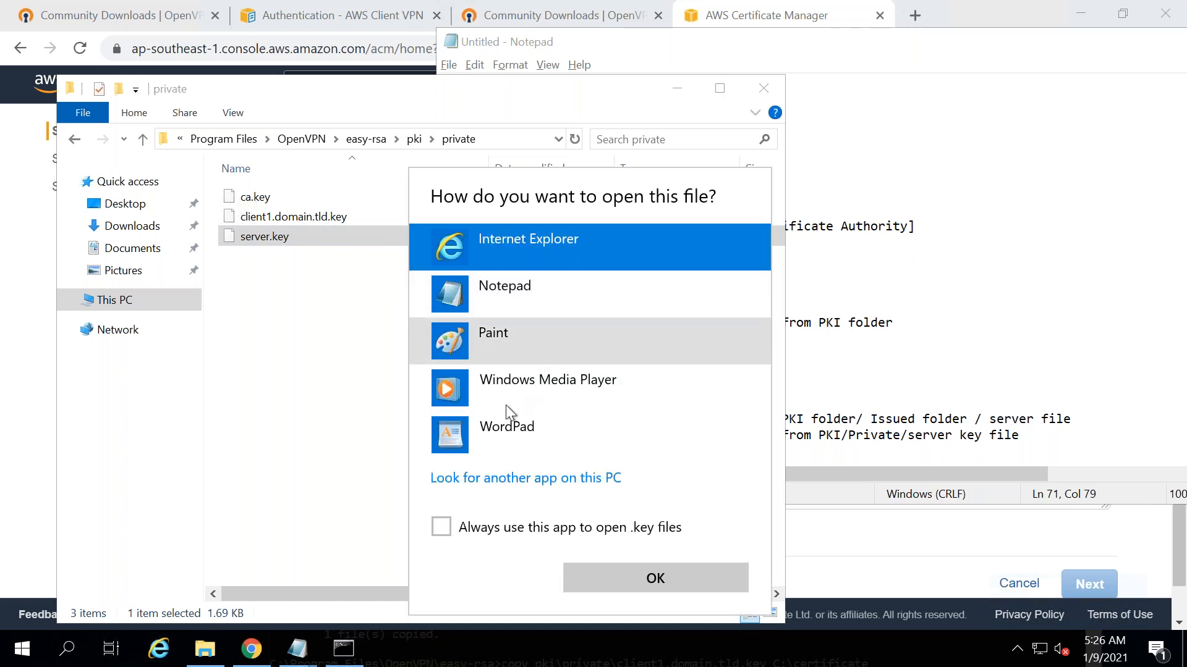
{"action": "double_click", "coordinate": [536, 301]}
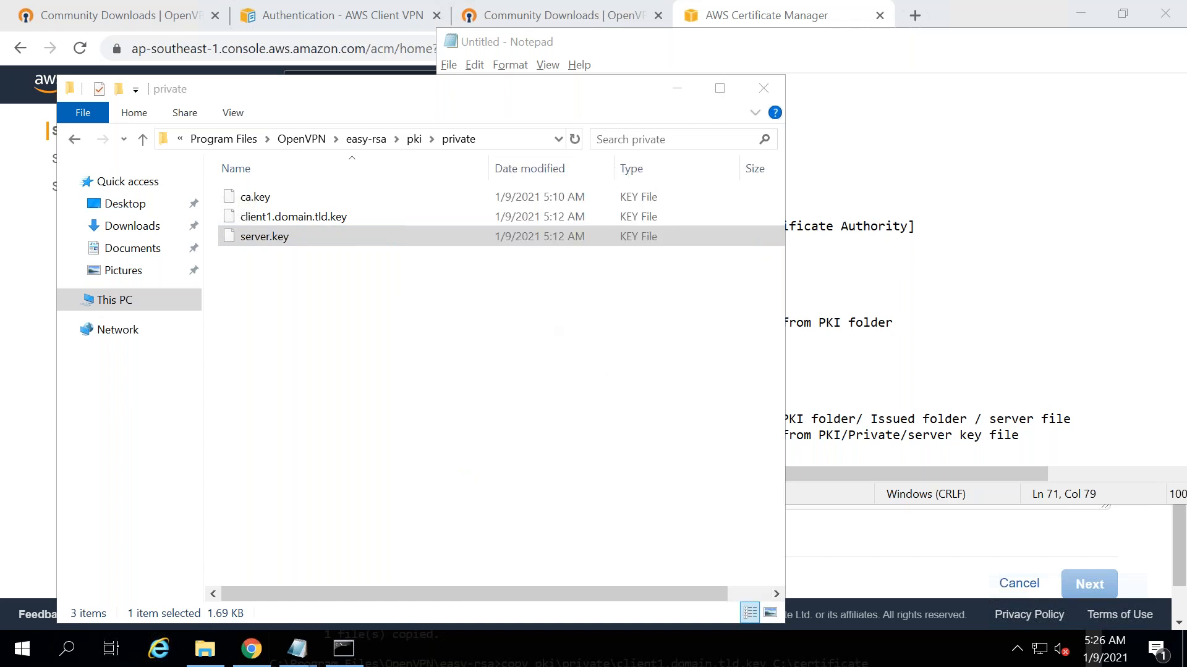
{"action": "key", "text": "ctrl+a"}
{"action": "left_click_drag", "start_coordinate": [309, 328], "coordinate": [262, 421]}
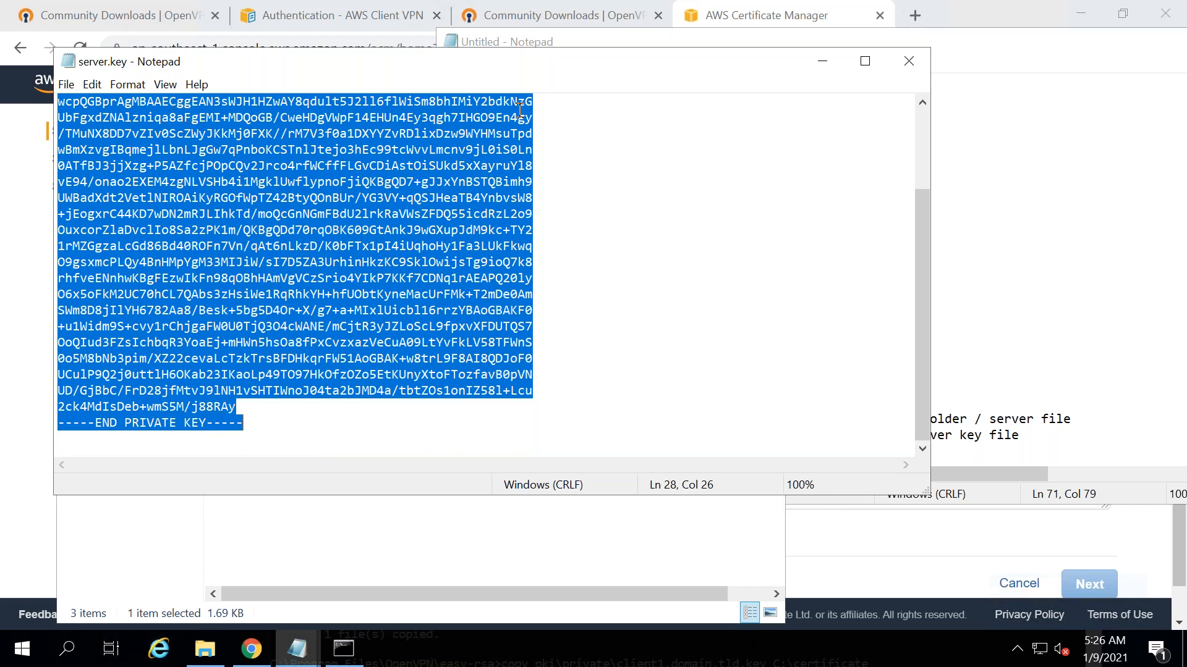
{"action": "left_click", "coordinate": [16, 343]}
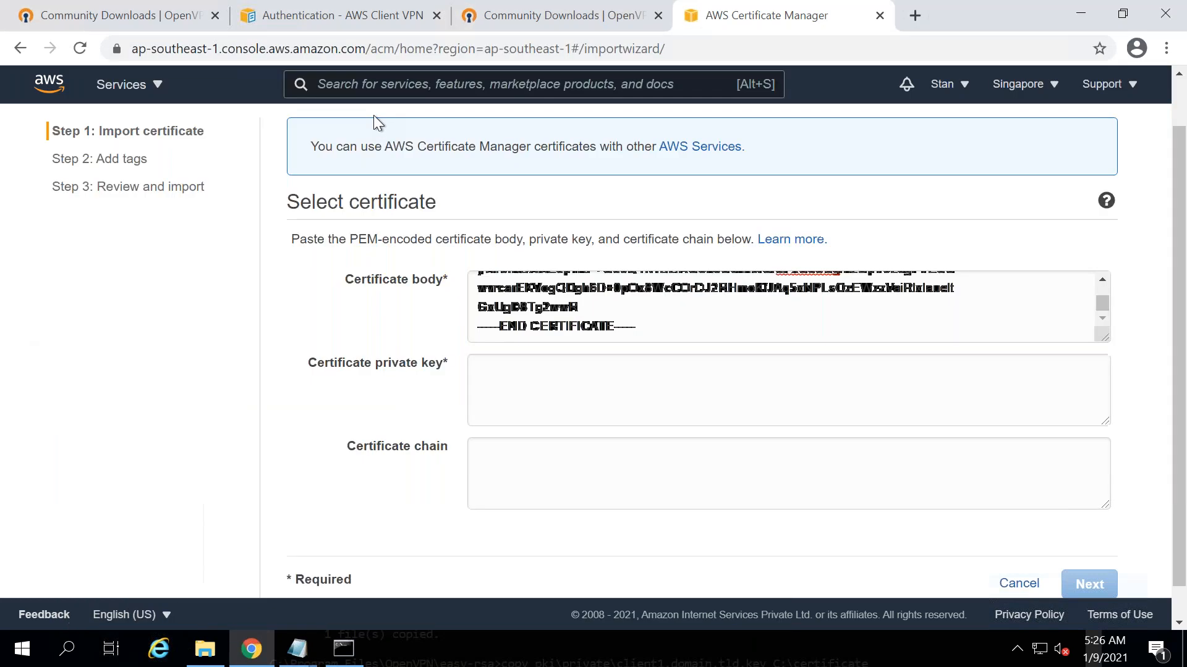
- Paste server.key's PEM text into the Certificate private key field
{"action": "left_click", "coordinate": [538, 379]}
{"action": "key", "text": "ctrl+v"}
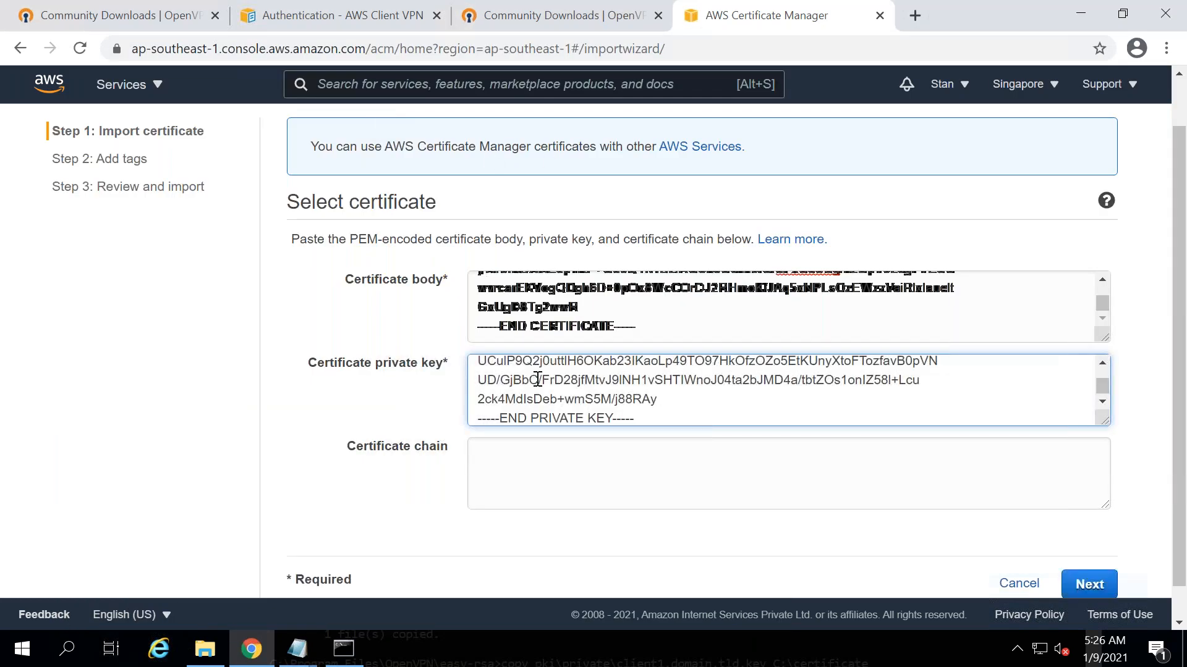
{"action": "double_click", "coordinate": [555, 420]}
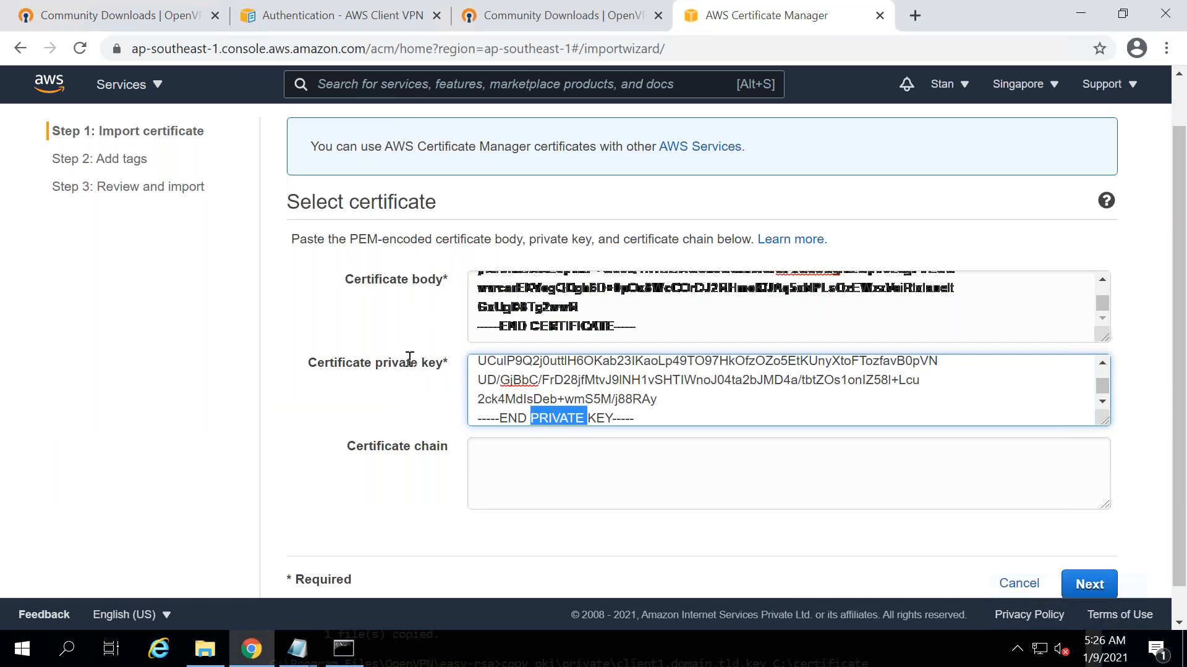
{"action": "double_click", "coordinate": [550, 327]}
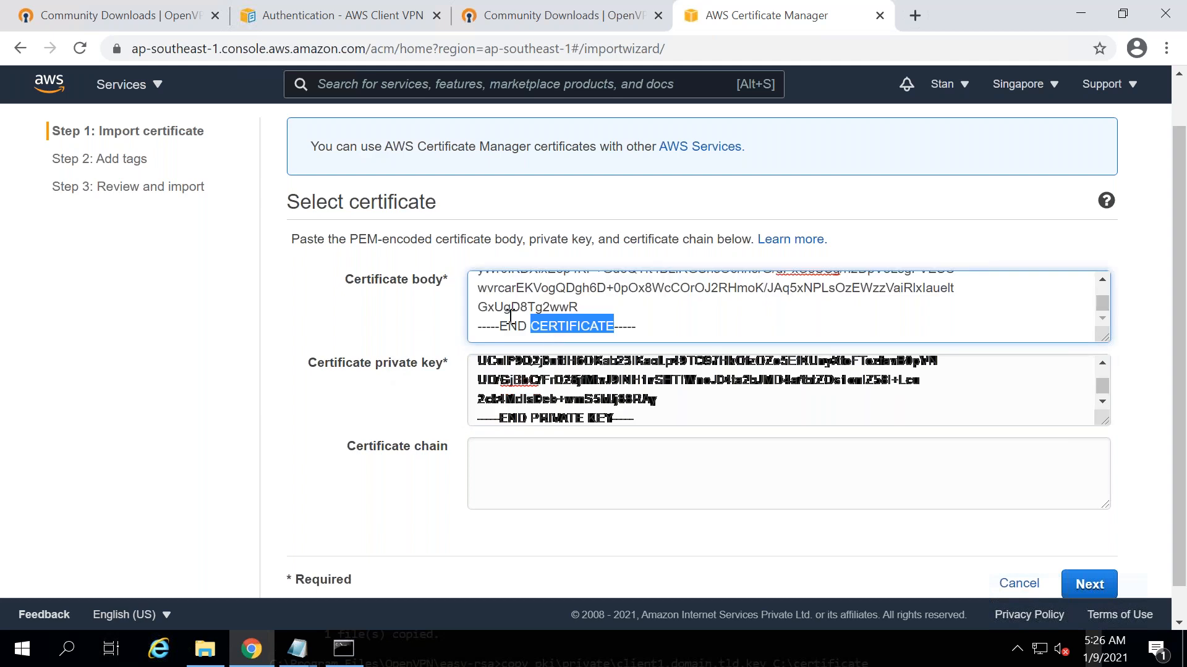
{"action": "left_click", "coordinate": [508, 464]}
{"action": "key", "text": "alt+Tab"}
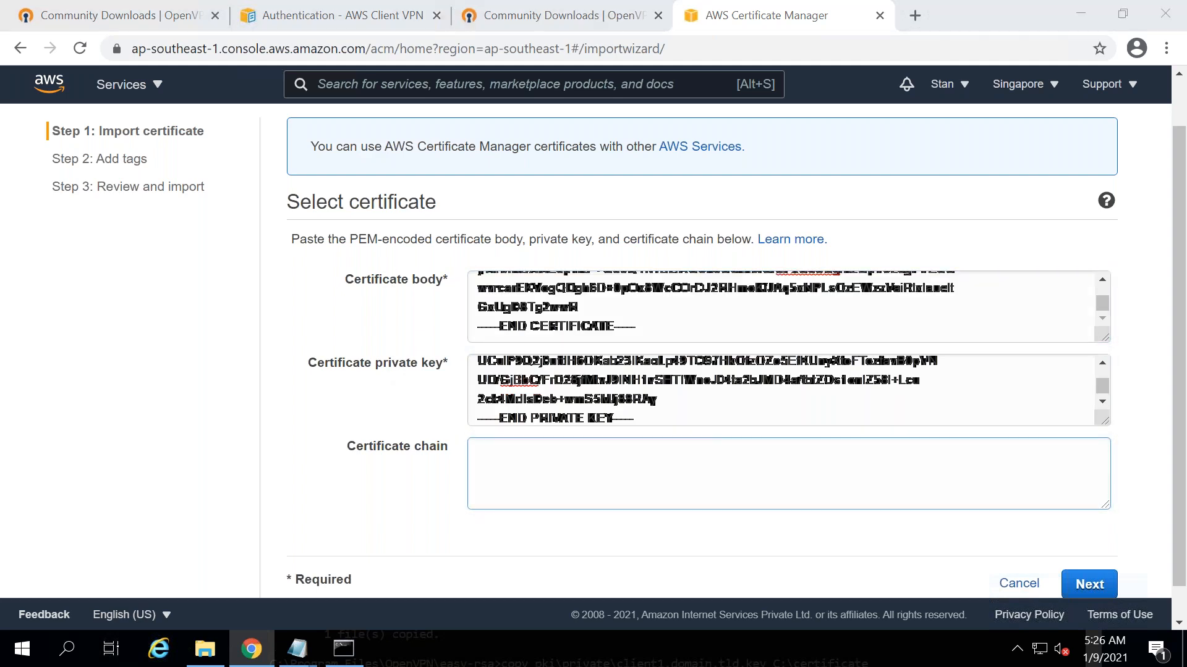
{"action": "key", "text": "alt+Tab"}
{"action": "key", "text": "alt+Tab"}
{"action": "key", "text": "alt+Tab"}
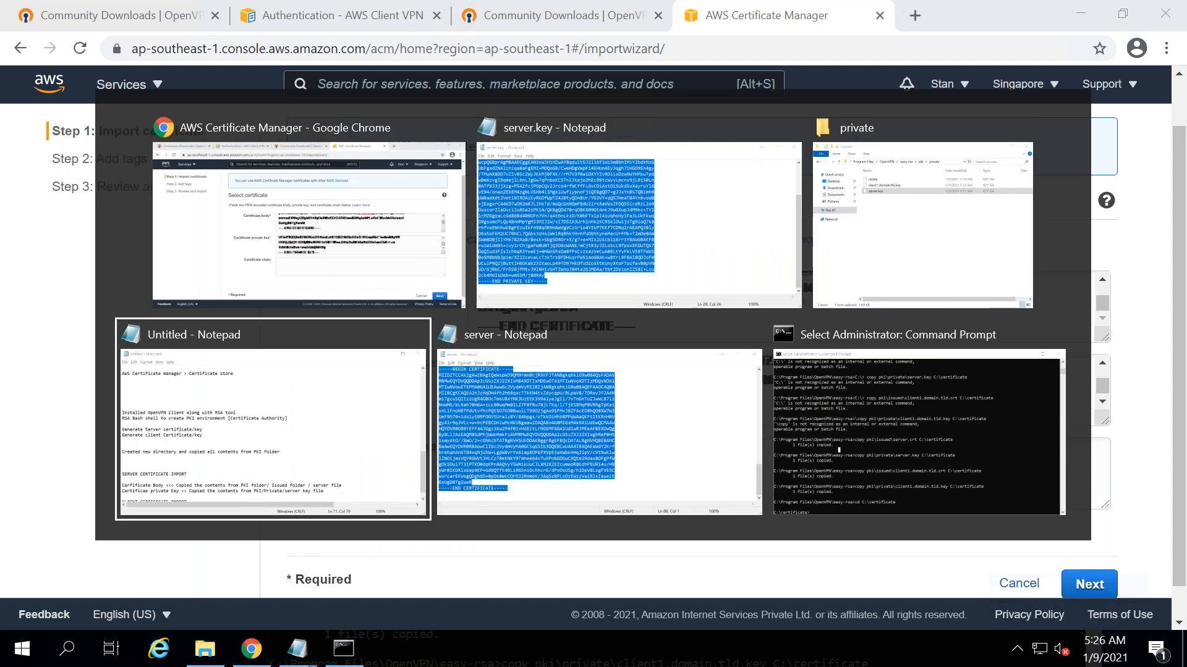
- Add the note line 'Certificate chain << PKI/ca'
{"action": "key", "text": "Return"}
{"action": "type", "text": "Certificate chain "}
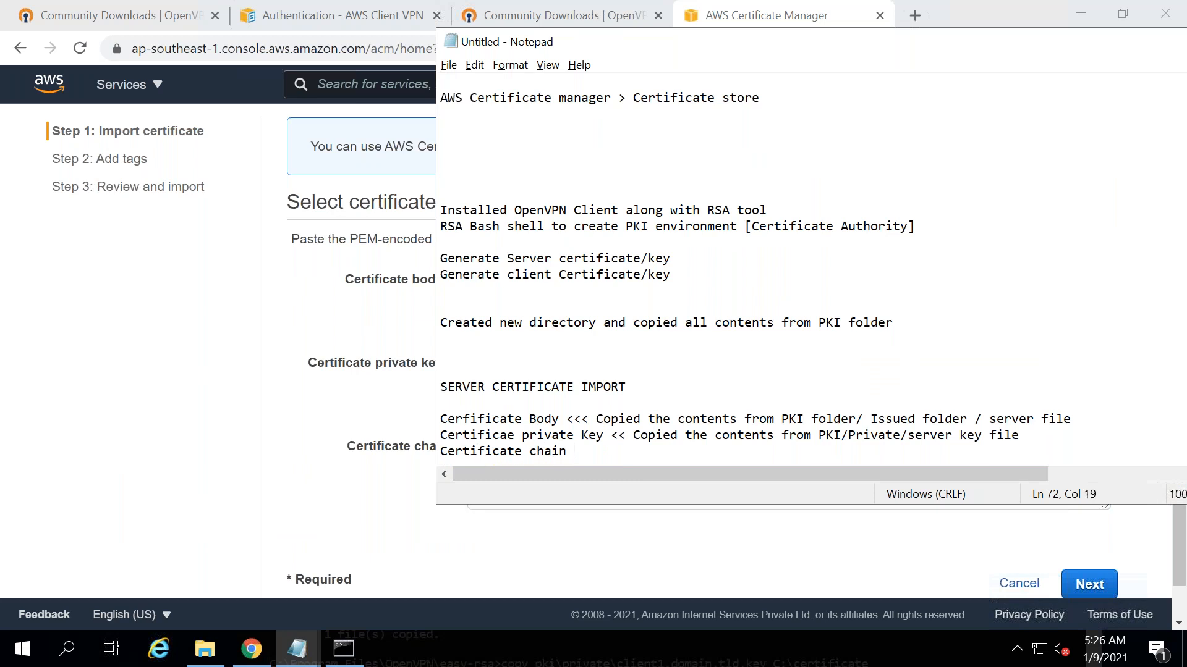
{"action": "type", "text": "<< PKI/ca"}
{"action": "key", "text": "alt+Tab"}
{"action": "key", "text": "alt+Tab"}
{"action": "key", "text": "alt+Tab"}
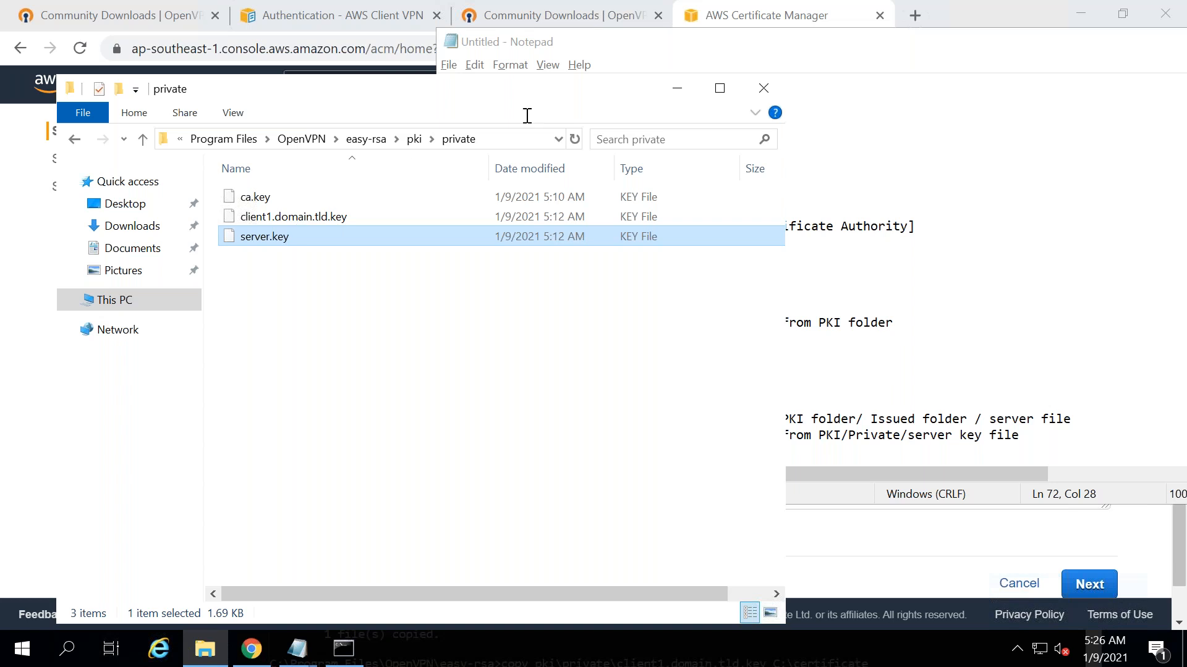
- Open the pki folder's ca certificate in Notepad and paste its full text into Certificate chain
{"action": "left_click", "coordinate": [410, 139]}
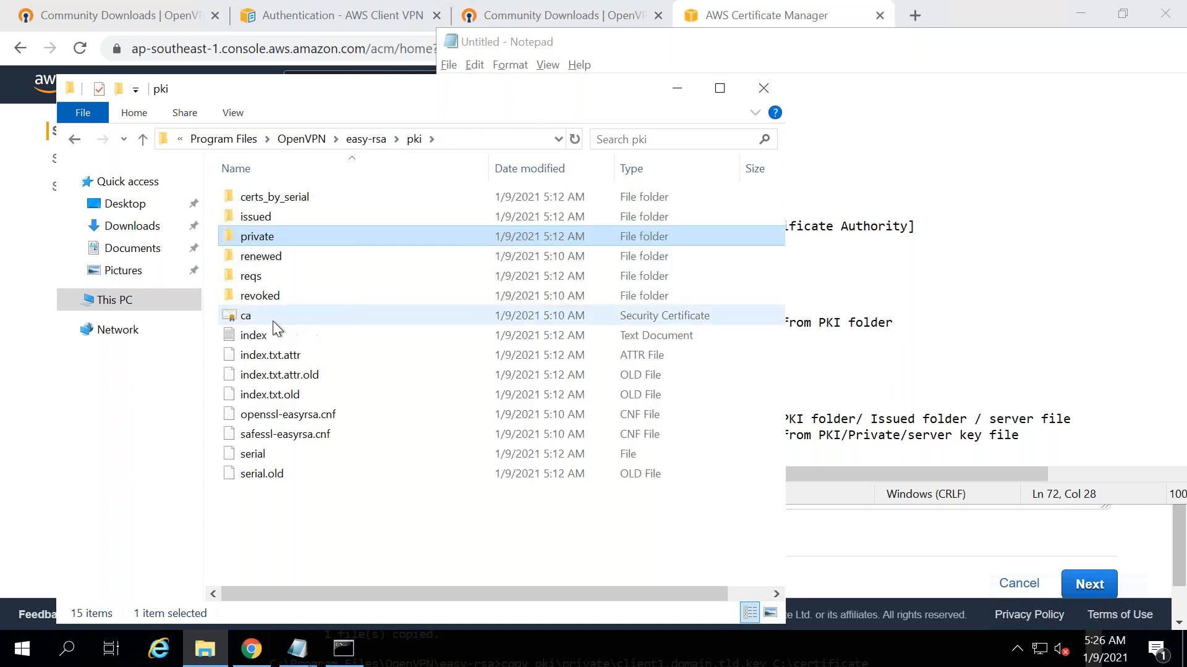
{"action": "left_click", "coordinate": [258, 318]}
{"action": "right_click", "coordinate": [258, 319]}
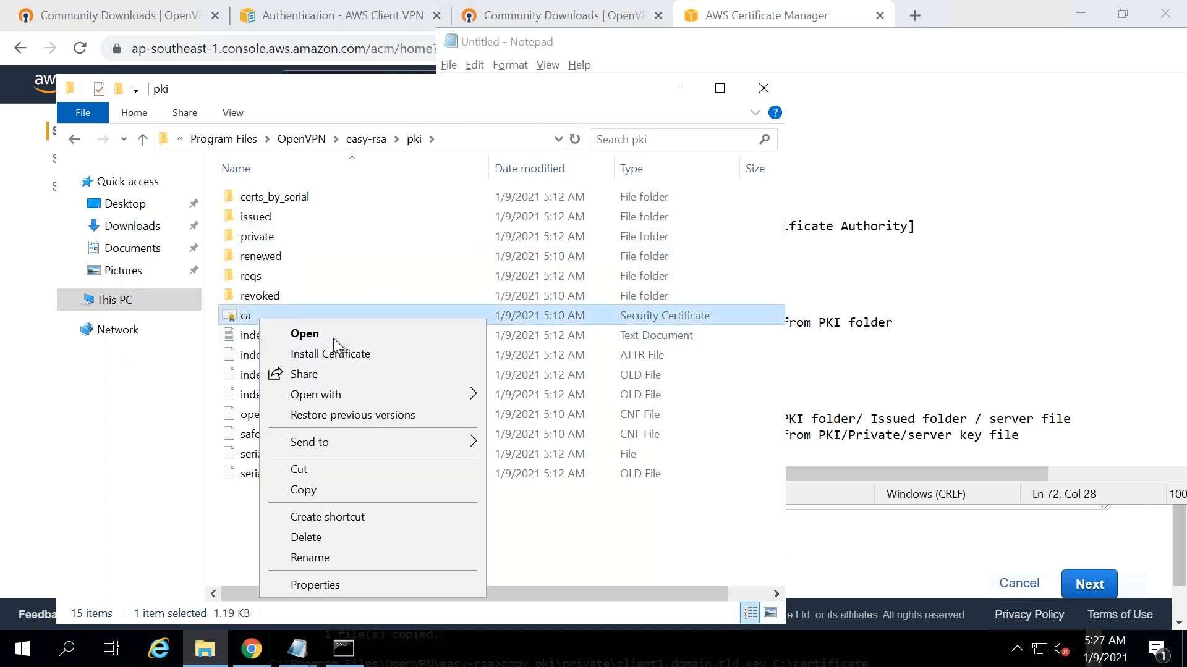
{"action": "mouse_move", "coordinate": [364, 396]}
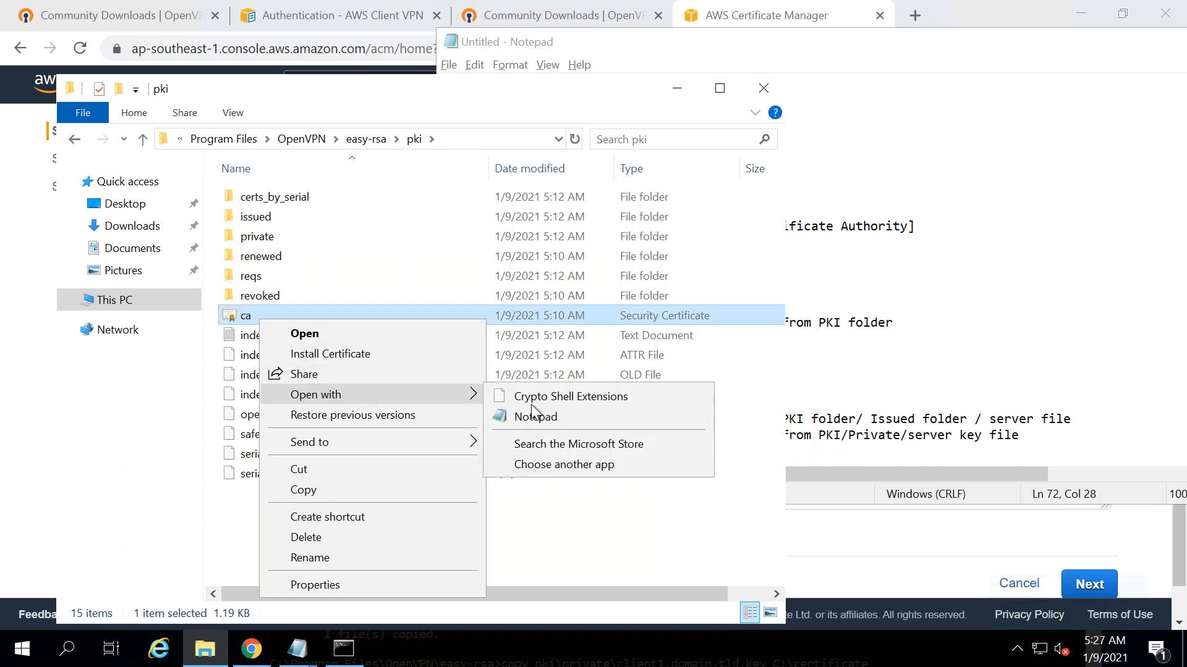
{"action": "left_click", "coordinate": [536, 418]}
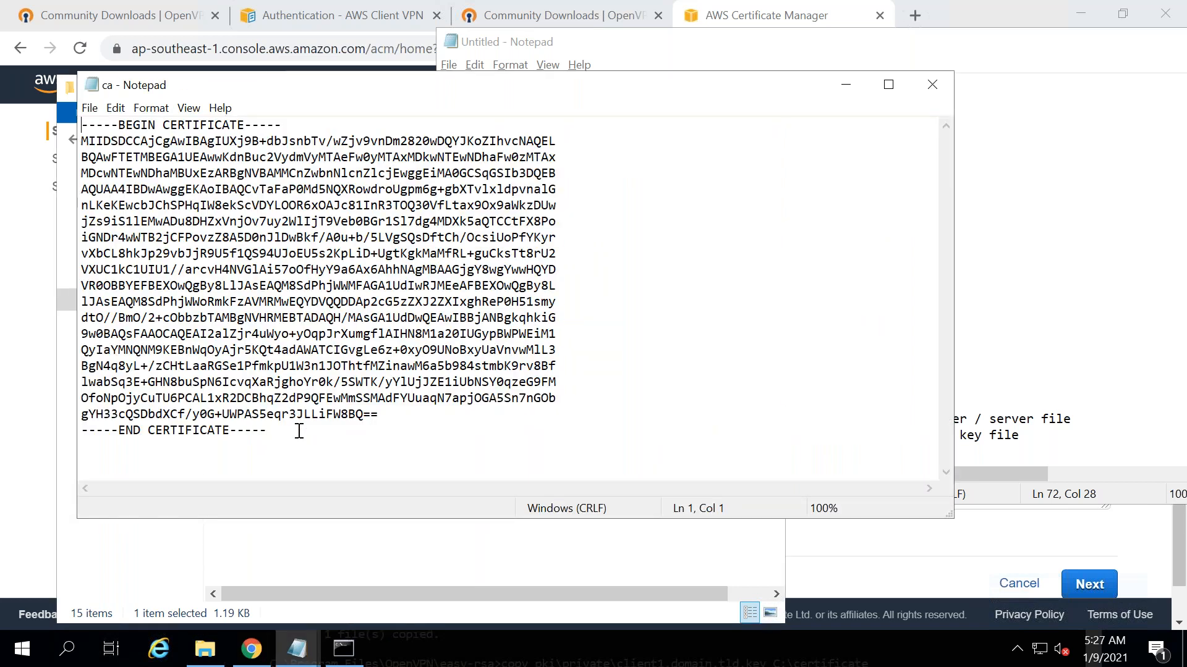
{"action": "left_click_drag", "start_coordinate": [267, 430], "coordinate": [74, 123]}
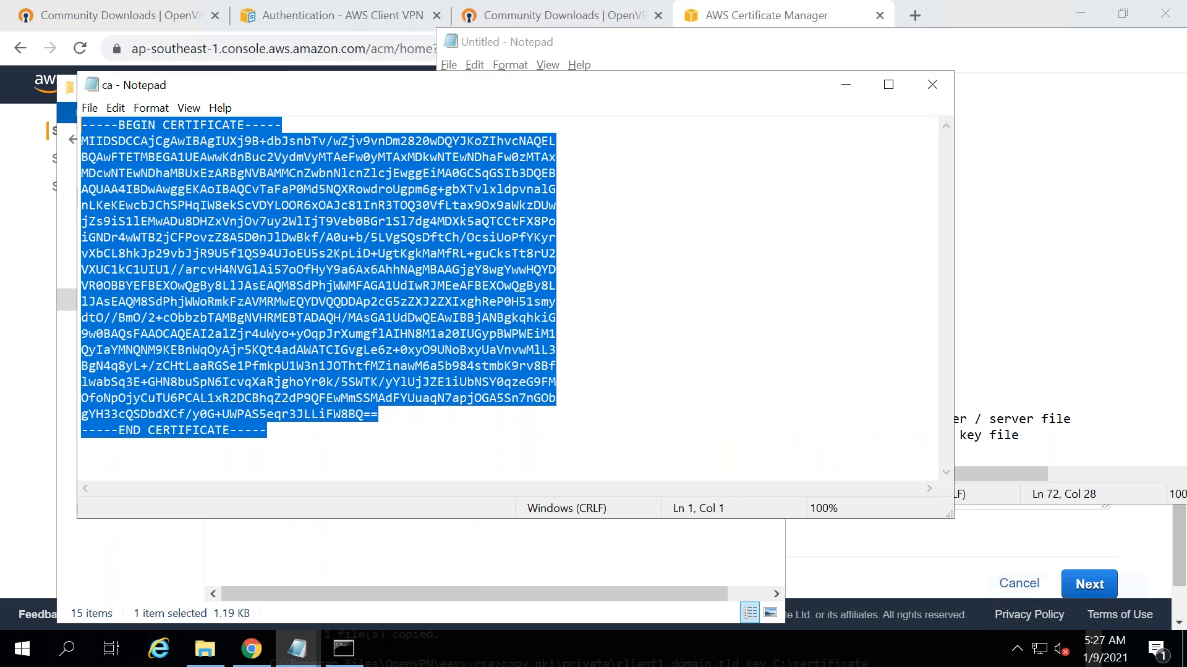
{"action": "key", "text": "ctrl+c"}
{"action": "key", "text": "alt+Tab"}
{"action": "left_click", "coordinate": [490, 454]}
{"action": "key", "text": "ctrl+v"}
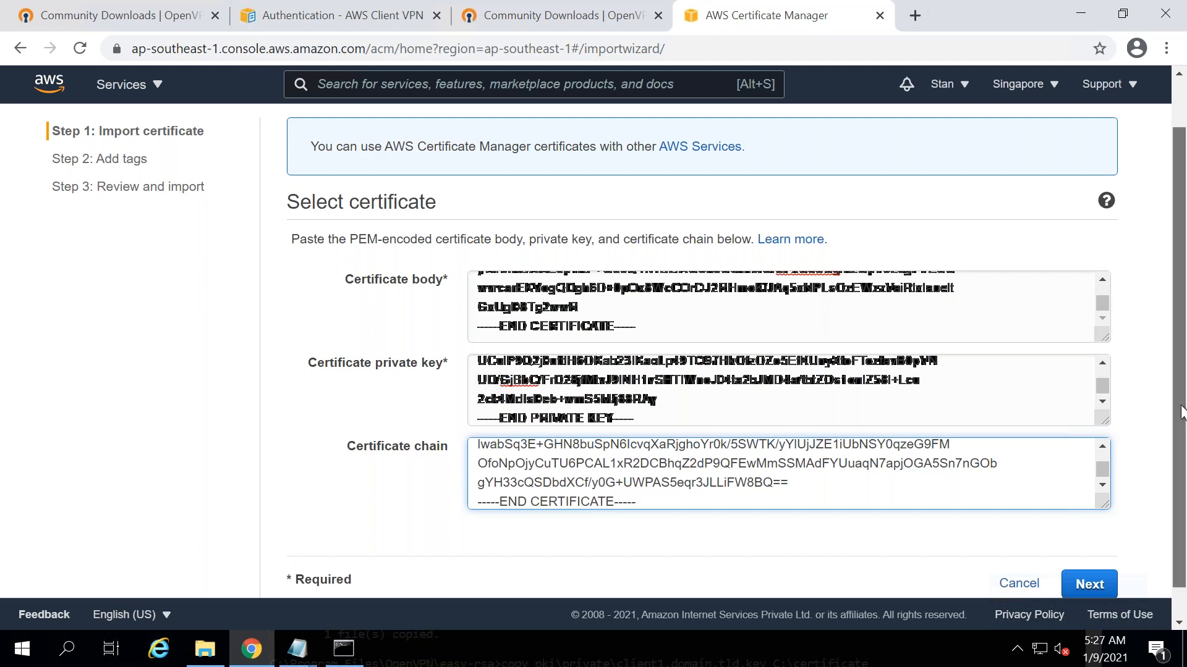
- Tag the server certificate Name = Server and continue to the Review and import page
{"action": "scroll", "coordinate": [1131, 495], "scroll_direction": "down", "scroll_amount": 1}
{"action": "left_click", "coordinate": [1087, 548]}
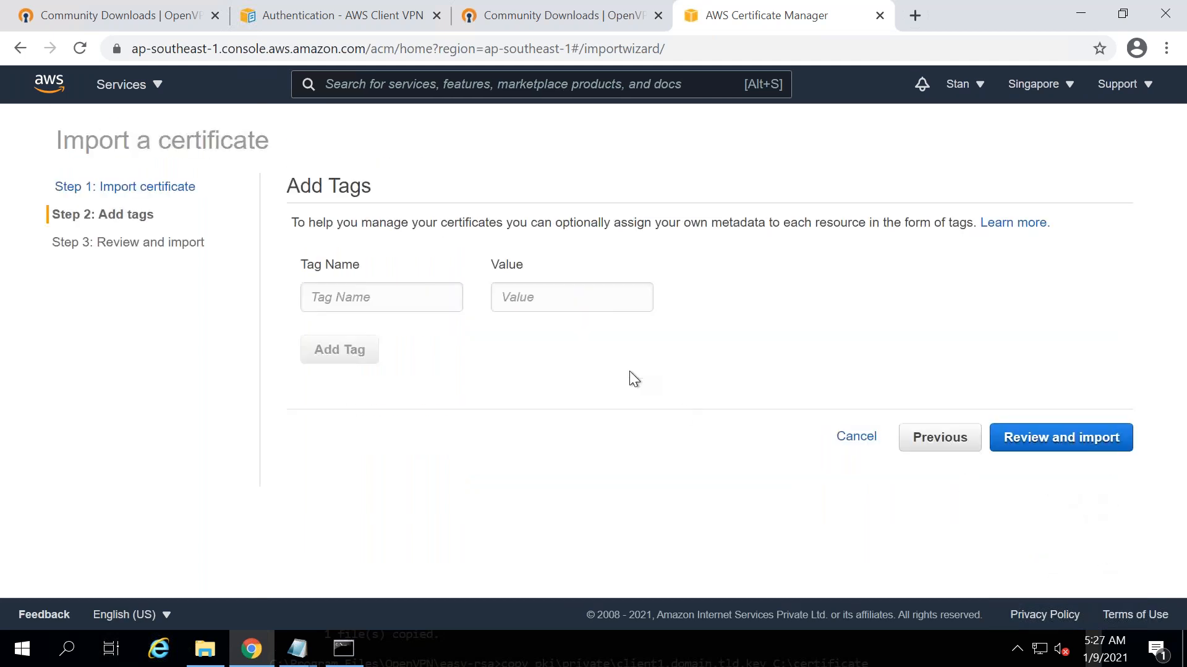
{"action": "left_click", "coordinate": [341, 292]}
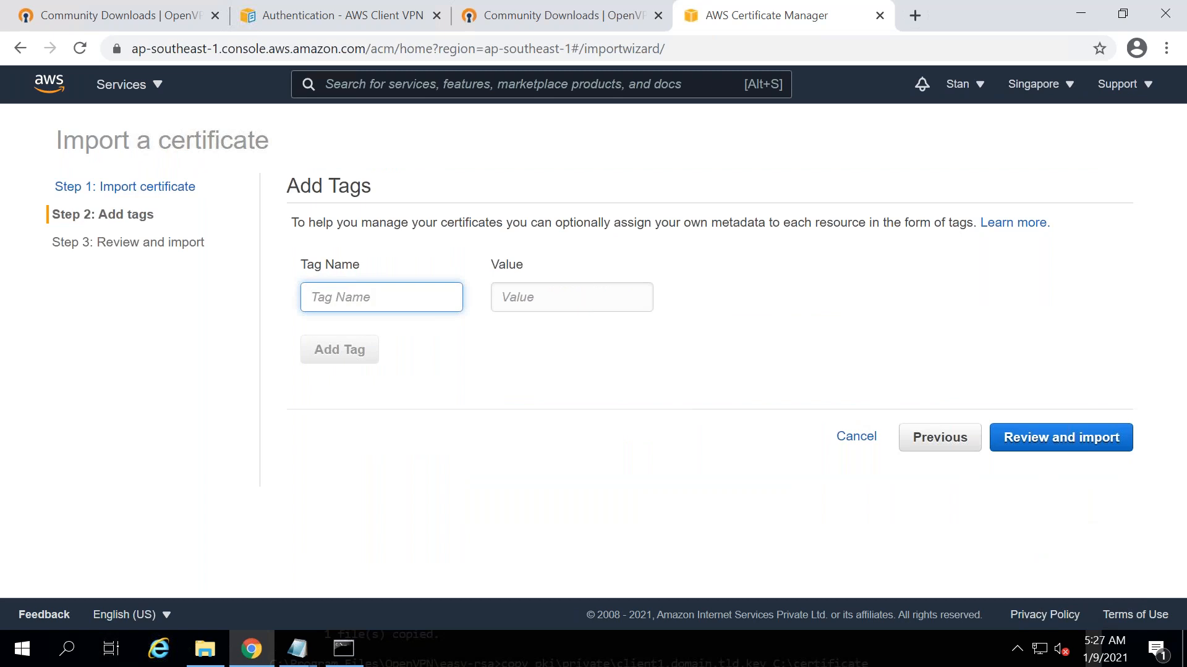
{"action": "type", "text": "Tag"}
{"action": "key", "text": "Tab"}
{"action": "key", "text": "shift+Tab"}
{"action": "type", "text": "Name"}
{"action": "key", "text": "Tab"}
{"action": "type", "text": "Server"}
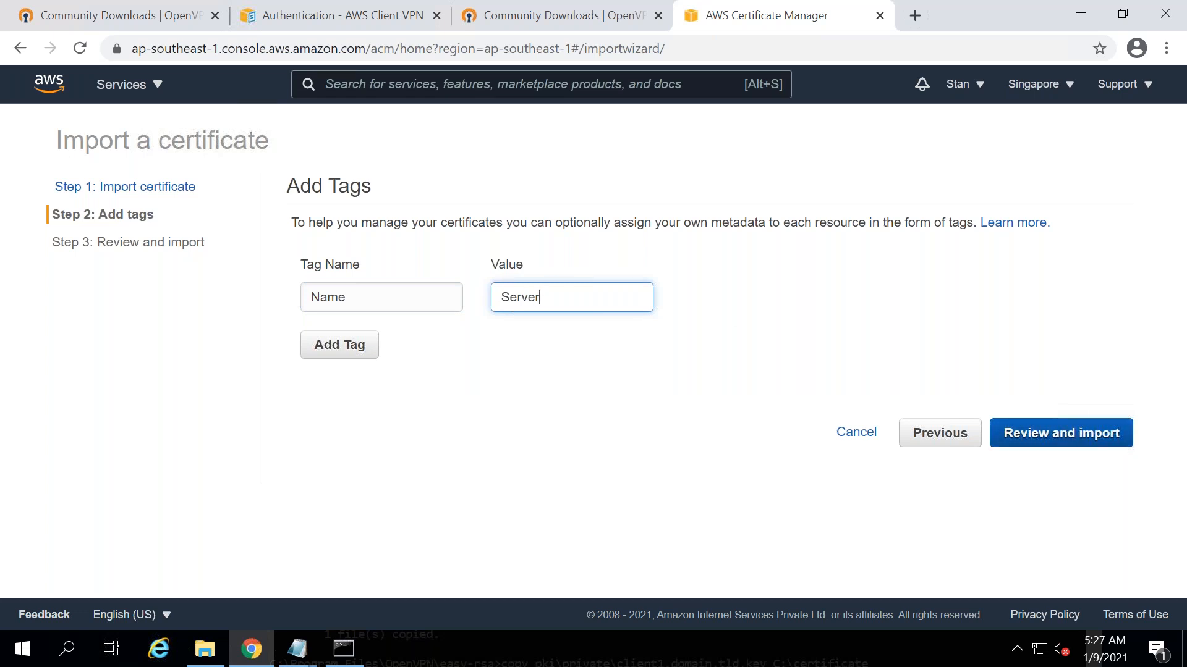
{"action": "left_click", "coordinate": [1061, 433]}
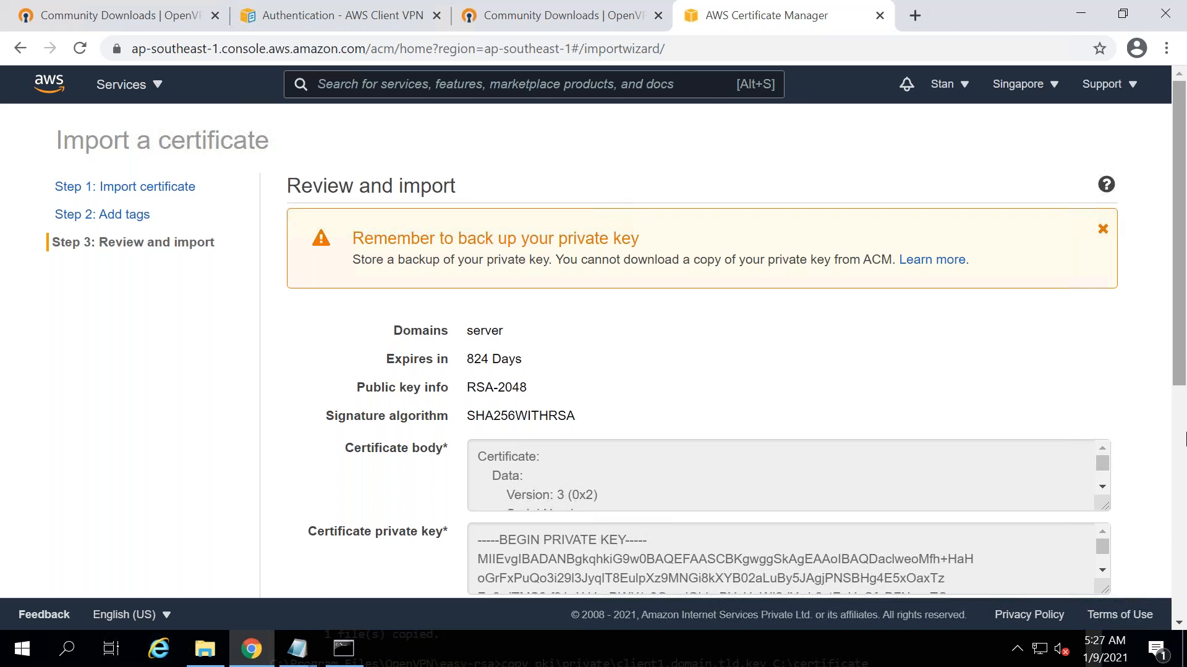
{"action": "scroll", "coordinate": [1186, 439], "scroll_direction": "down", "scroll_amount": 6}
- Import the Server certificate and collapse its details in the certificates list
{"action": "scroll", "coordinate": [1186, 241], "scroll_direction": "up", "scroll_amount": 6}
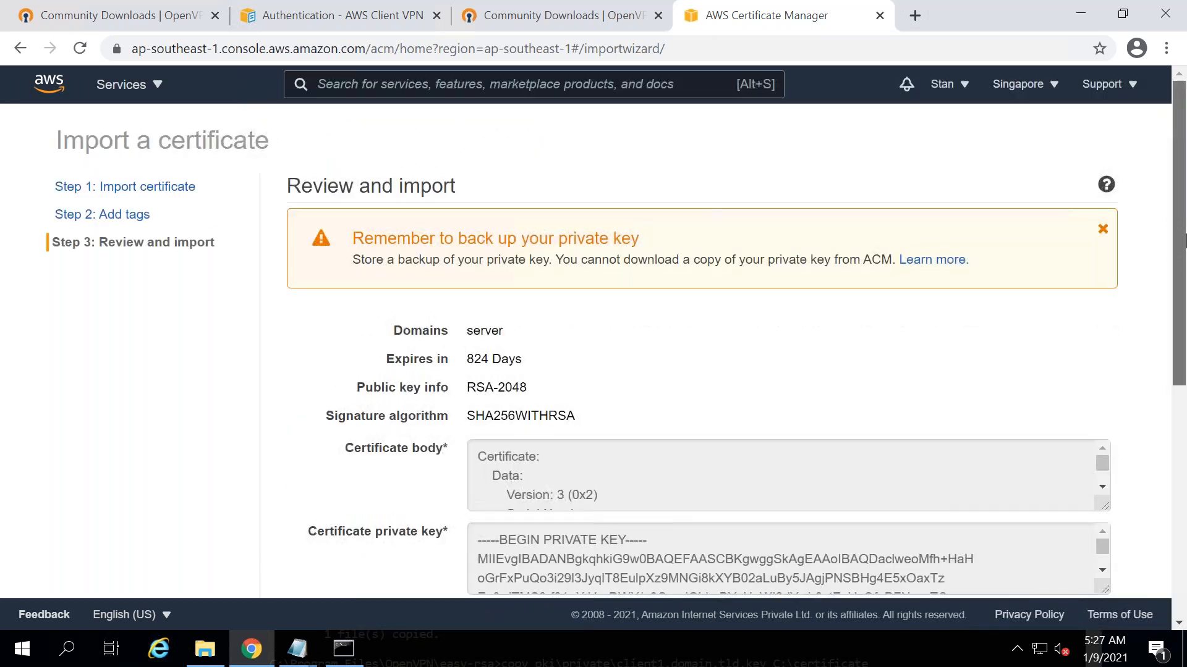
{"action": "scroll", "coordinate": [1184, 470], "scroll_direction": "down", "scroll_amount": 6}
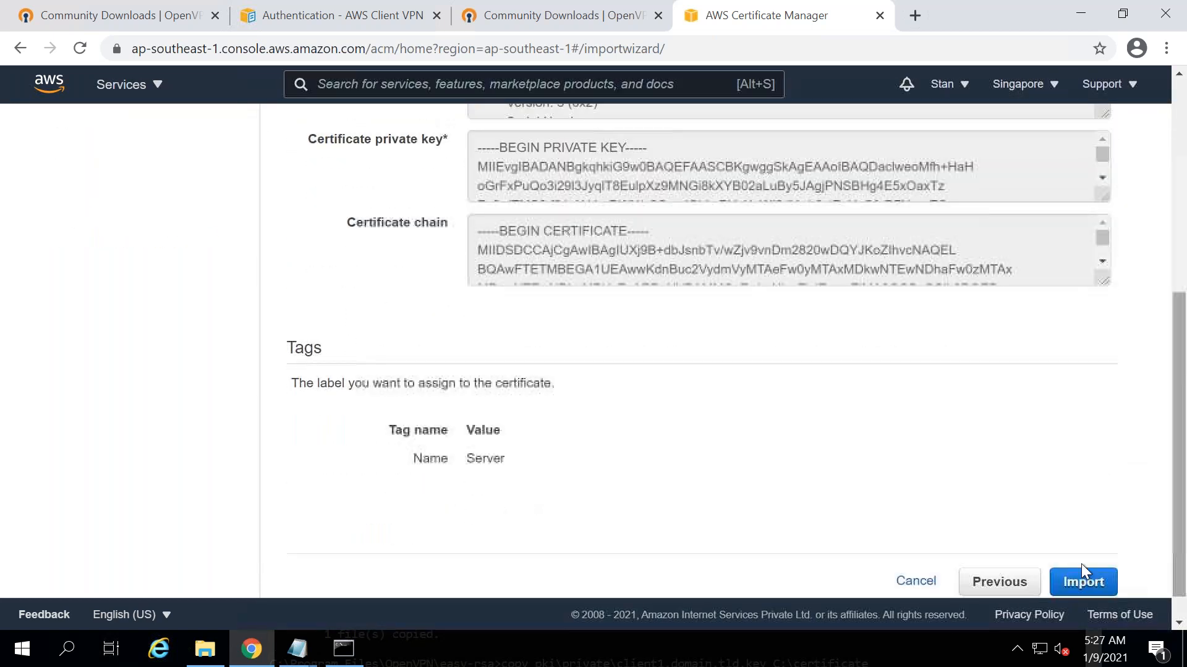
{"action": "left_click", "coordinate": [1081, 578]}
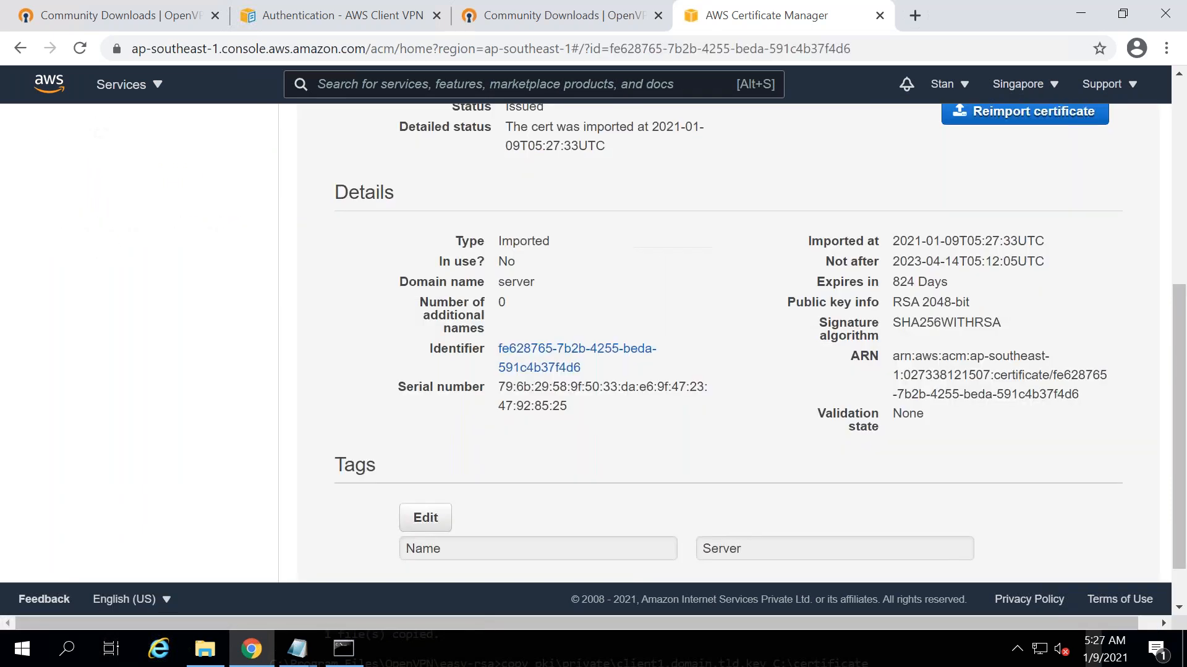
{"action": "left_click_drag", "start_coordinate": [1183, 484], "coordinate": [1183, 303]}
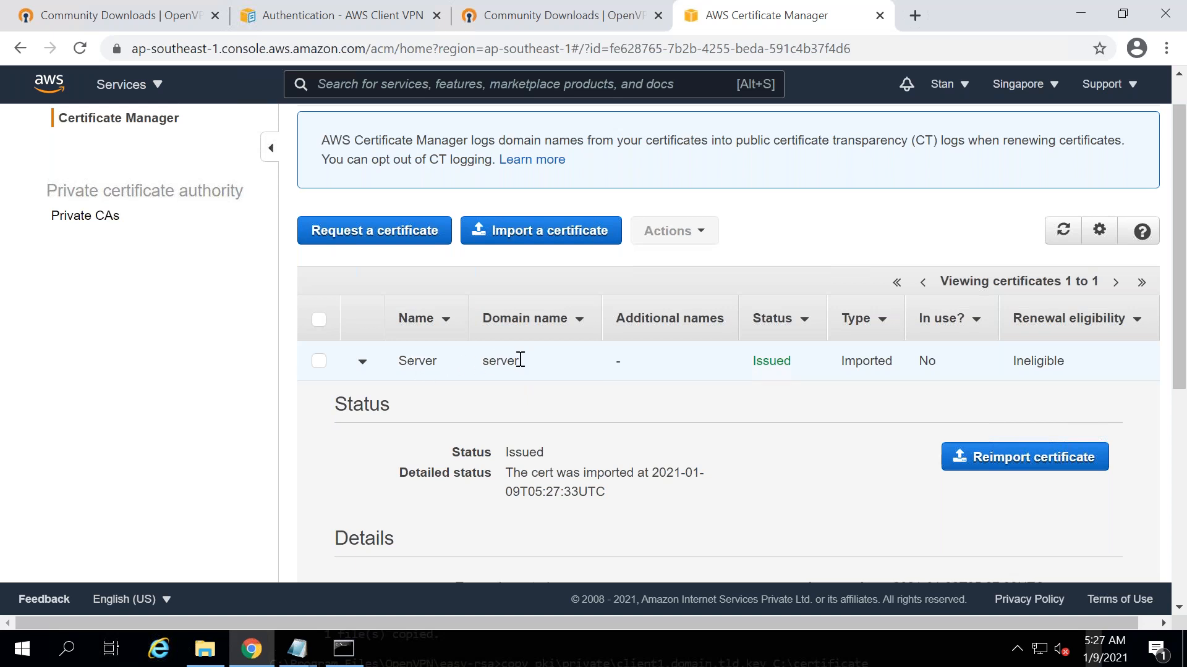
{"action": "left_click_drag", "start_coordinate": [498, 365], "coordinate": [480, 365]}
{"action": "left_click", "coordinate": [484, 368]}
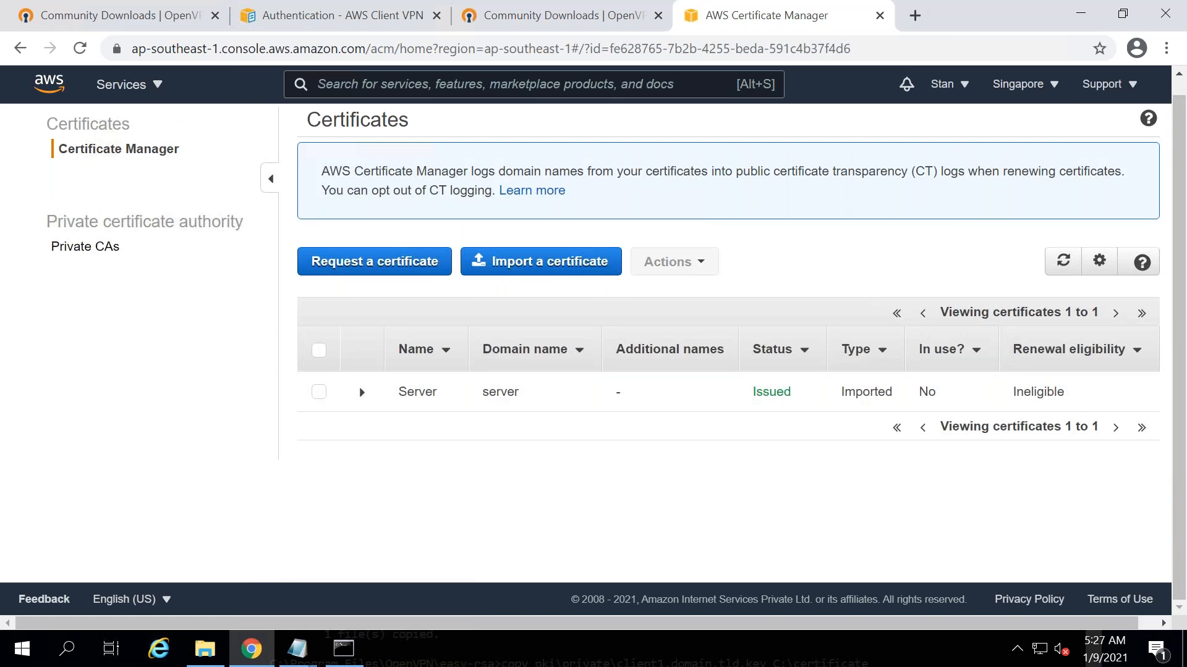
- Open the issued folder in File Explorer, then start importing another certificate
{"action": "key", "text": "alt+Tab"}
{"action": "key", "text": "alt+Tab"}
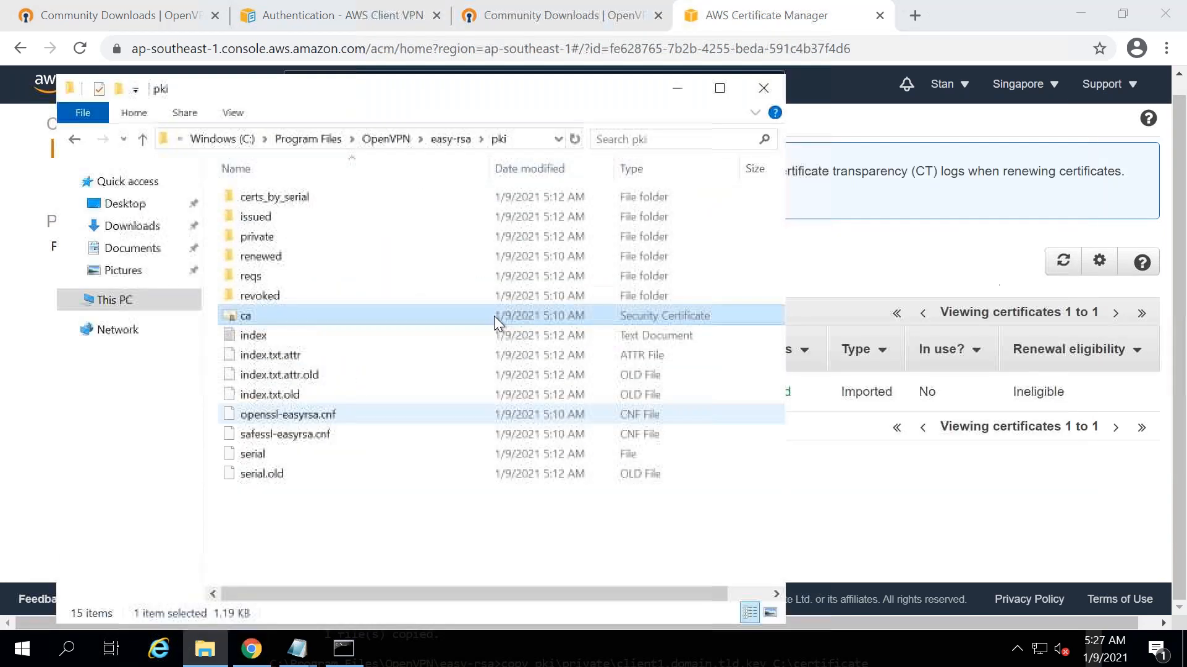
{"action": "double_click", "coordinate": [247, 217]}
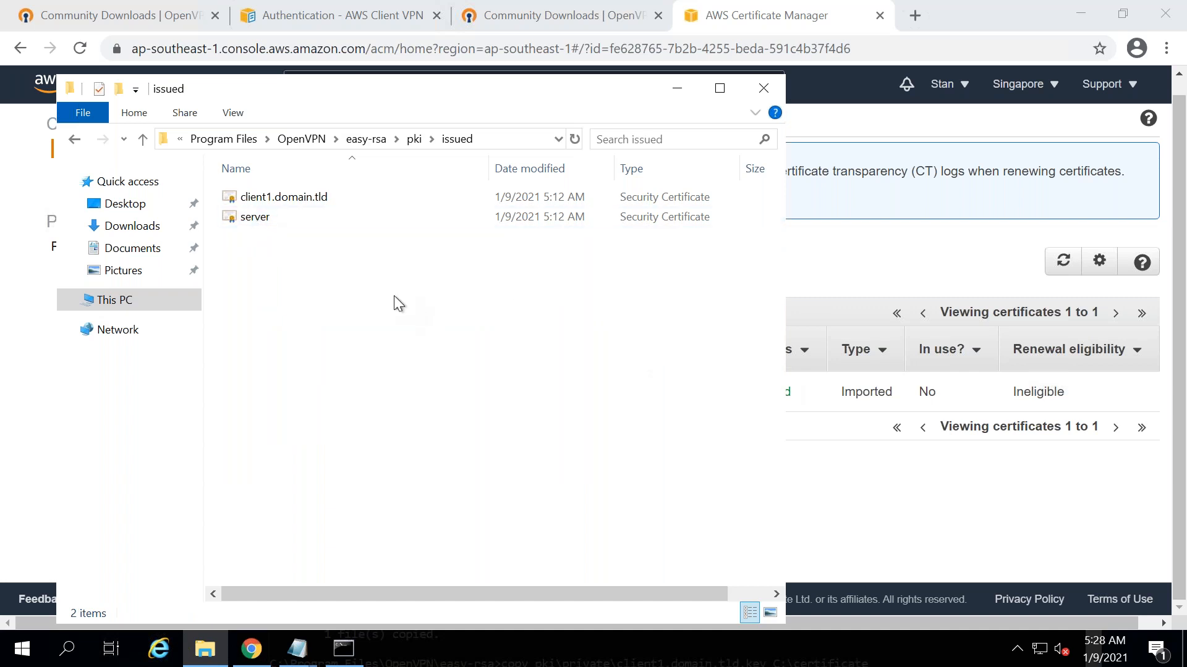
{"action": "key", "text": "alt+Tab"}
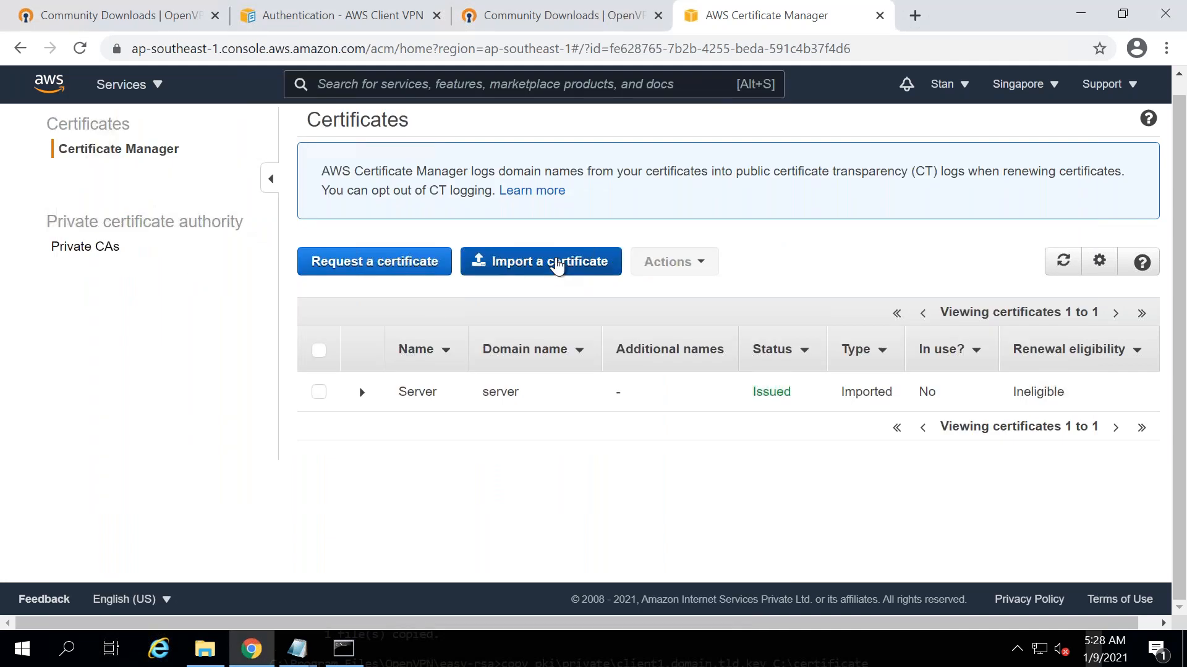
{"action": "left_click", "coordinate": [560, 264]}
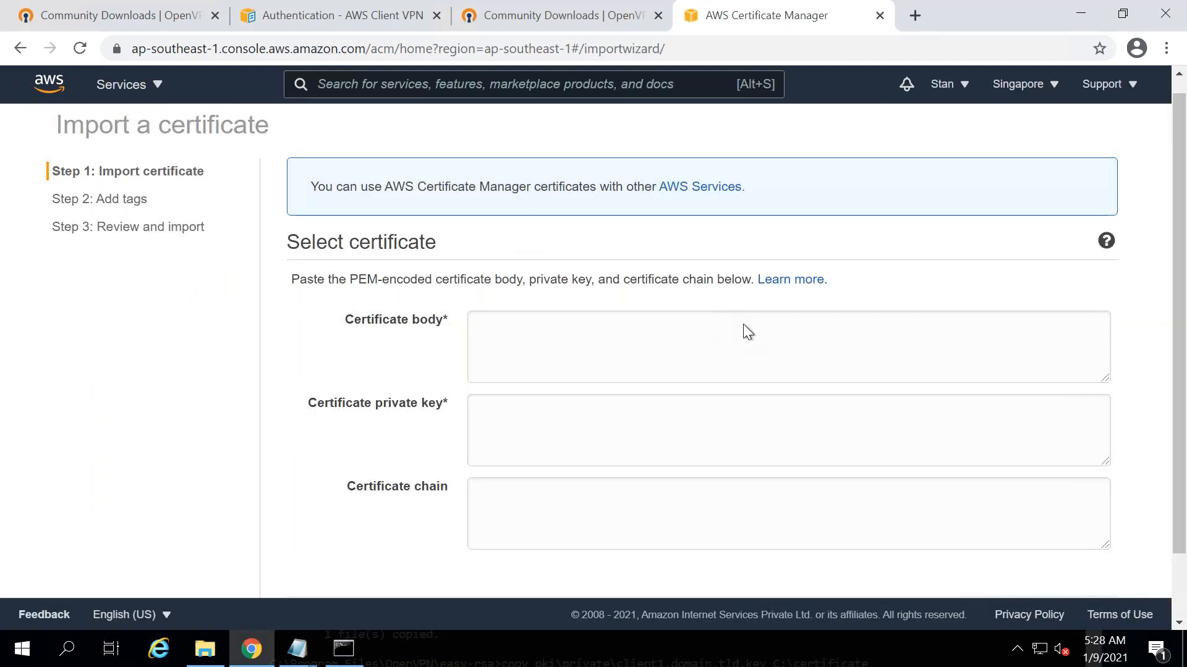
- Close the server.key Notepad window and bring the Untitled setup notes to the front
{"action": "key", "text": "alt+Tab"}
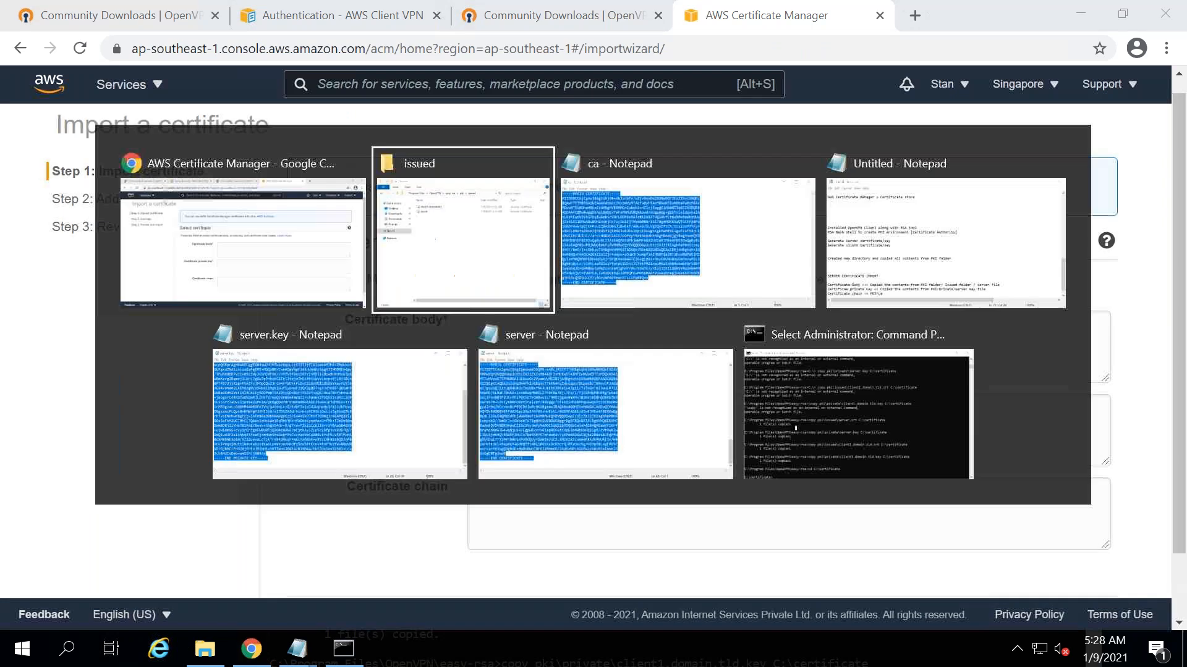
{"action": "key", "text": "alt+Tab"}
{"action": "key", "text": "alt+Tab"}
{"action": "key", "text": "alt+Tab"}
{"action": "key", "text": "alt+Tab"}
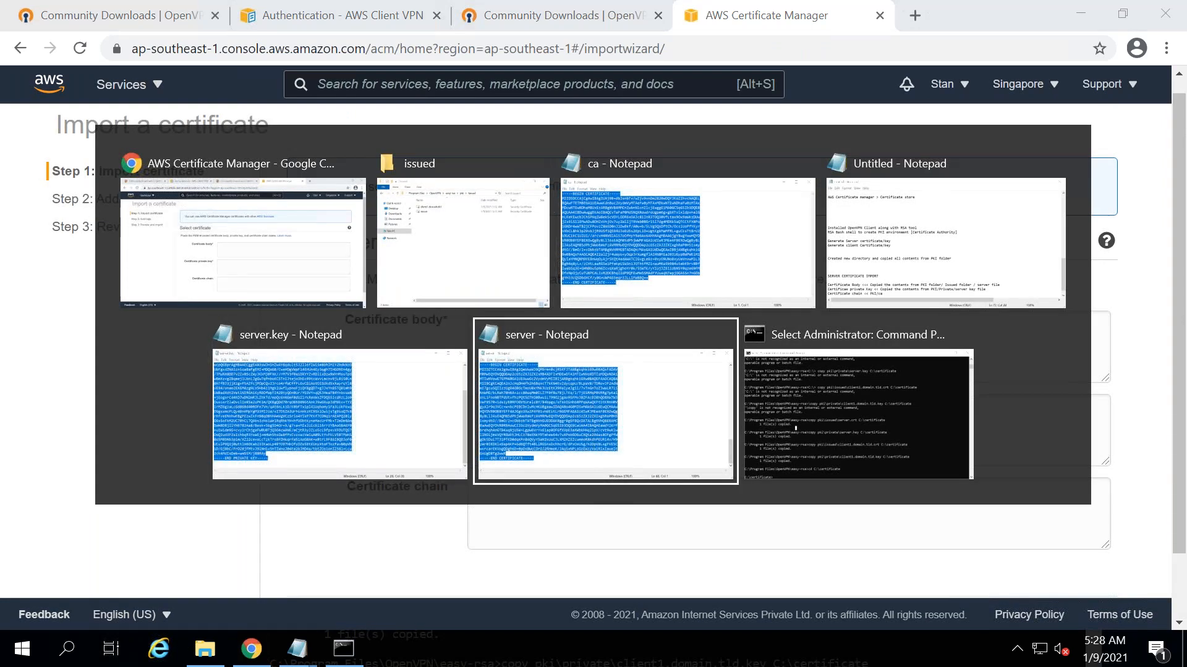
{"action": "key", "text": "alt+Tab"}
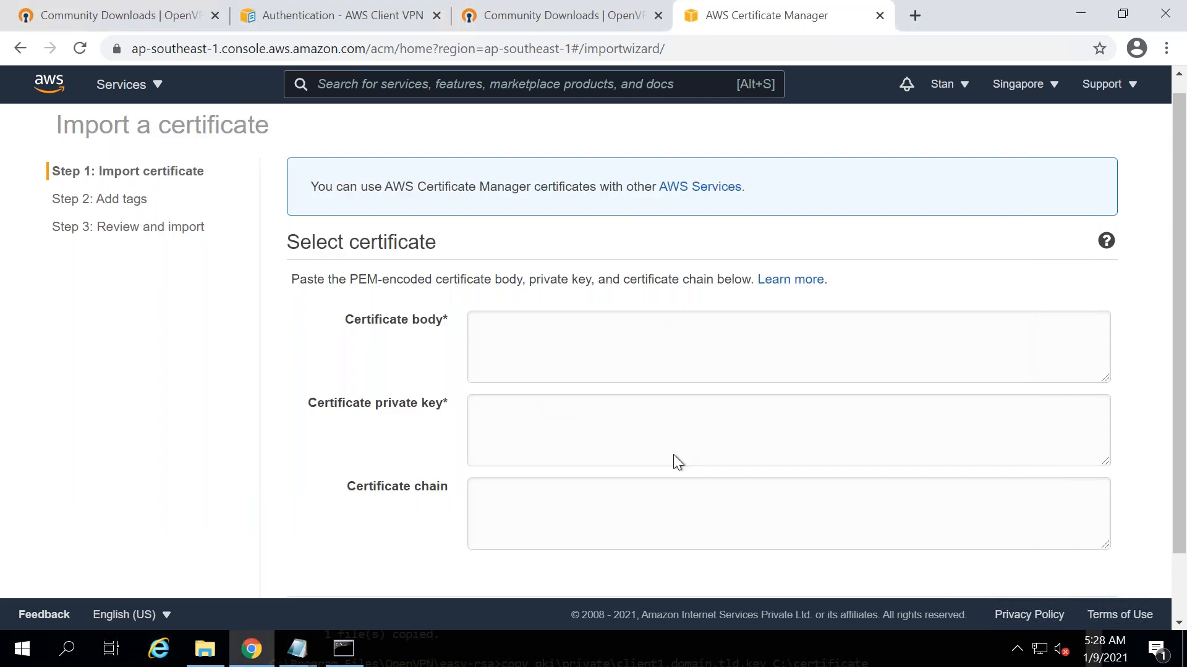
{"action": "key", "text": "alt+Tab"}
{"action": "key", "text": "alt+Tab"}
{"action": "key", "text": "alt+Tab"}
{"action": "key", "text": "alt+Tab"}
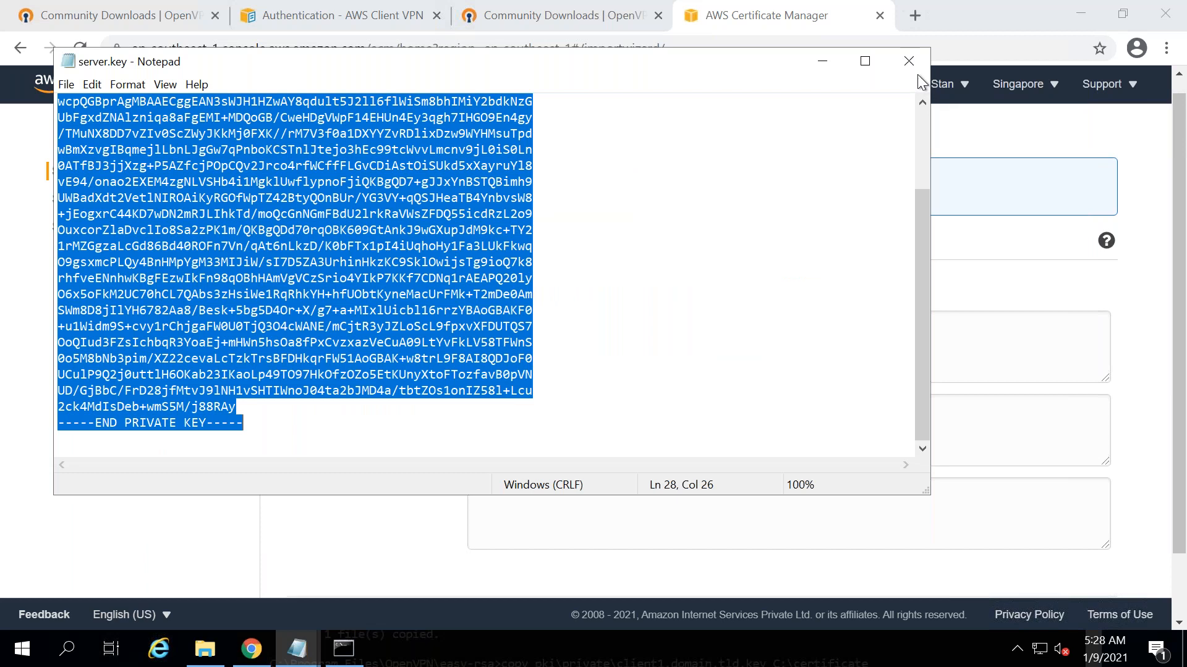
{"action": "left_click", "coordinate": [916, 67]}
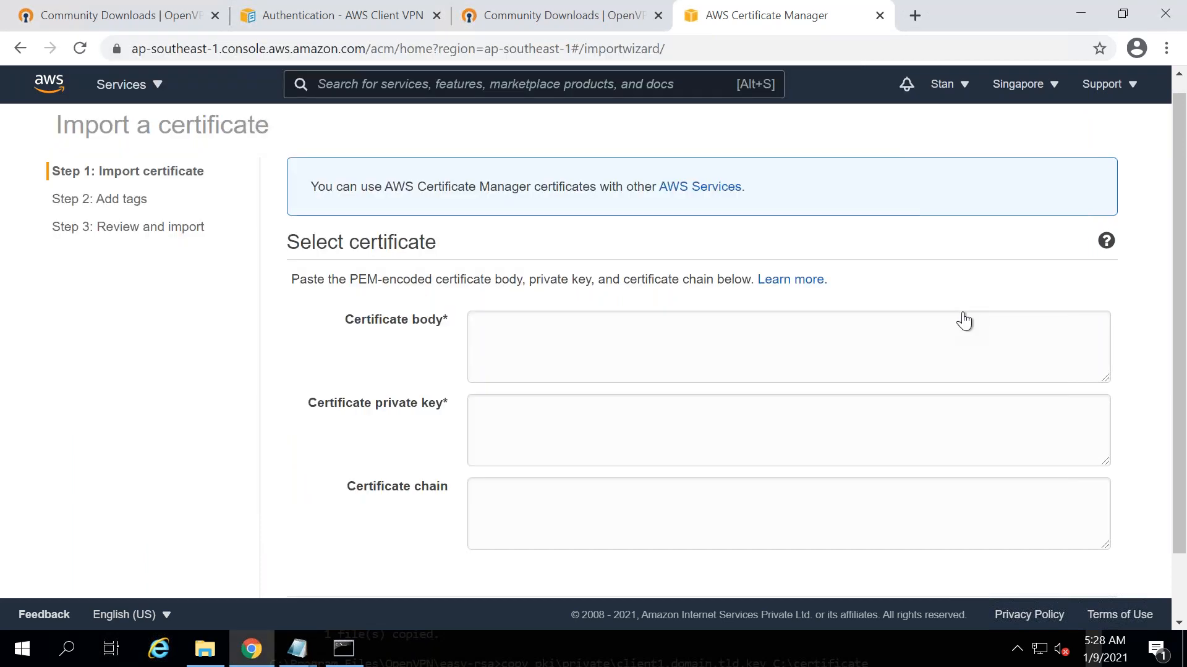
{"action": "key", "text": "alt+Tab"}
{"action": "key", "text": "alt+Tab"}
{"action": "key", "text": "alt+Tab"}
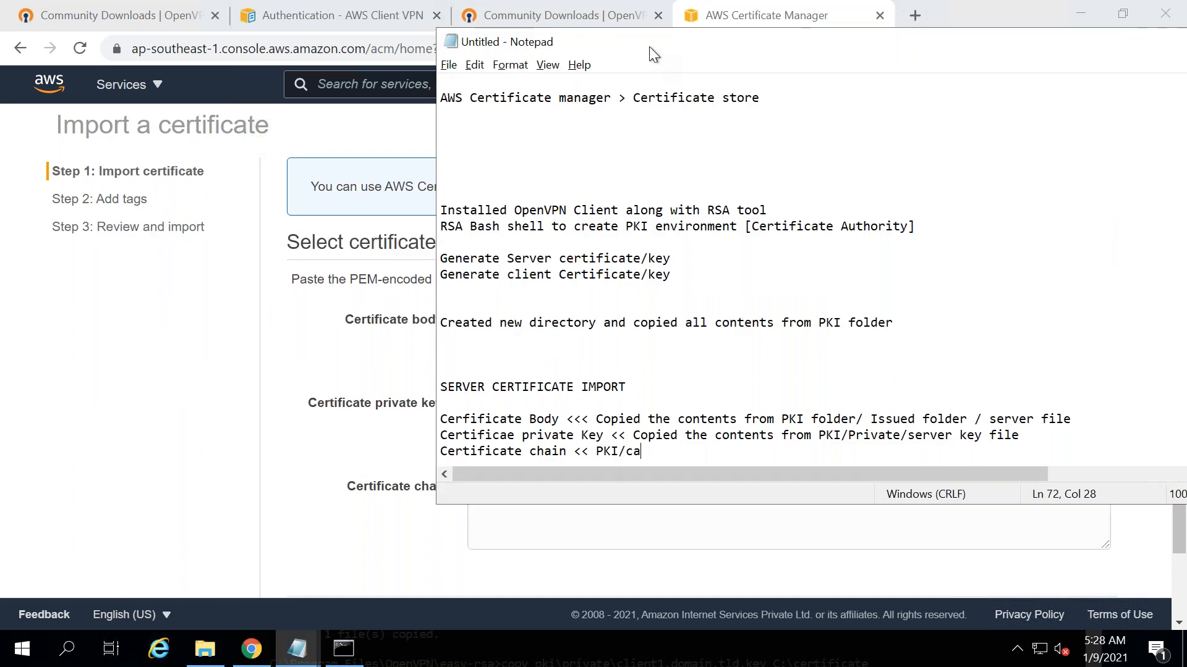
- Copy the three server import lines and paste them under the CLIENT CERTIFICATE IMPORT heading
{"action": "left_click_drag", "start_coordinate": [476, 33], "coordinate": [254, 8]}
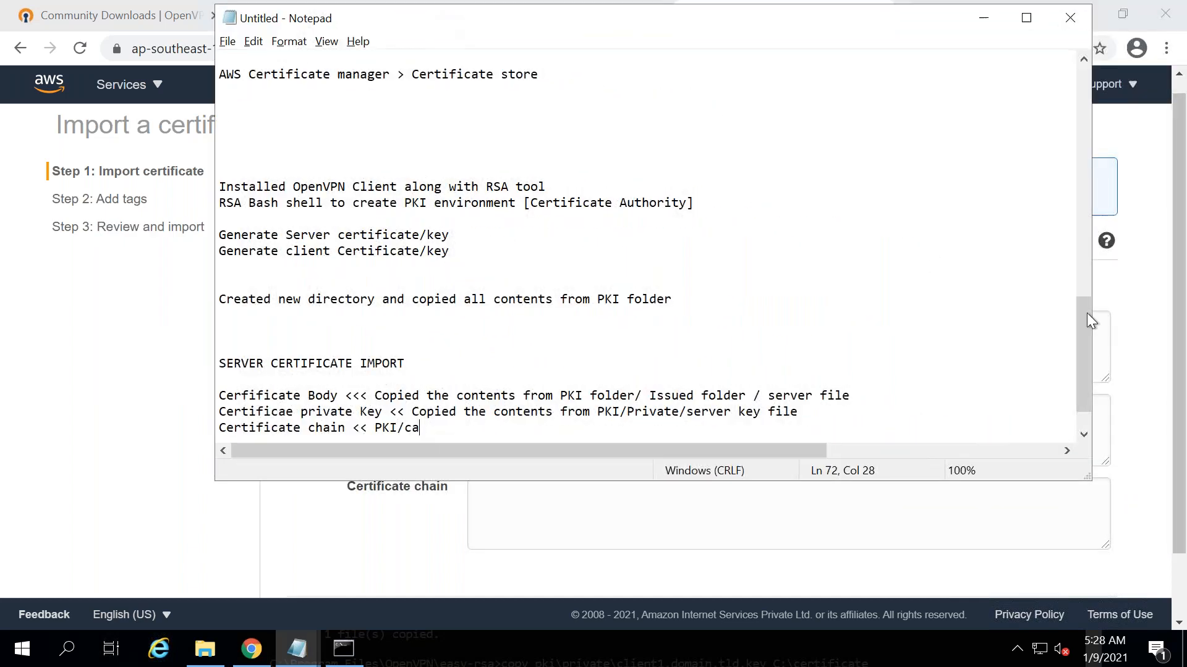
{"action": "scroll", "coordinate": [1083, 383], "scroll_direction": "down", "scroll_amount": 1}
{"action": "left_click_drag", "start_coordinate": [439, 379], "coordinate": [315, 364]}
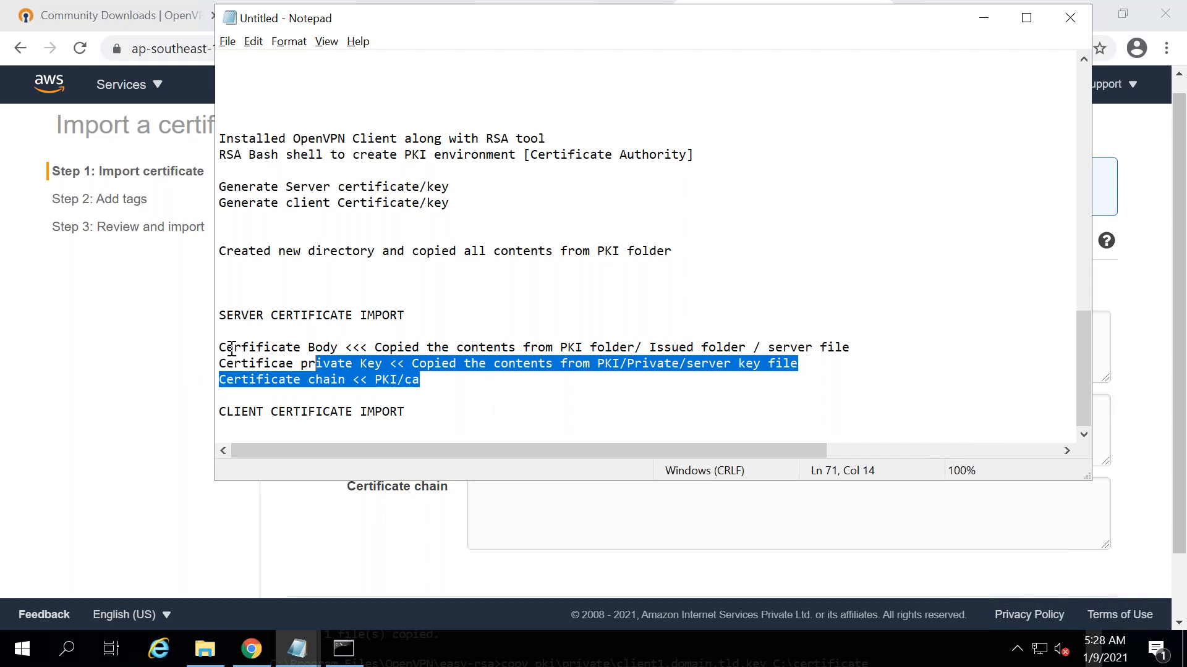
{"action": "left_click_drag", "start_coordinate": [231, 349], "coordinate": [217, 347]}
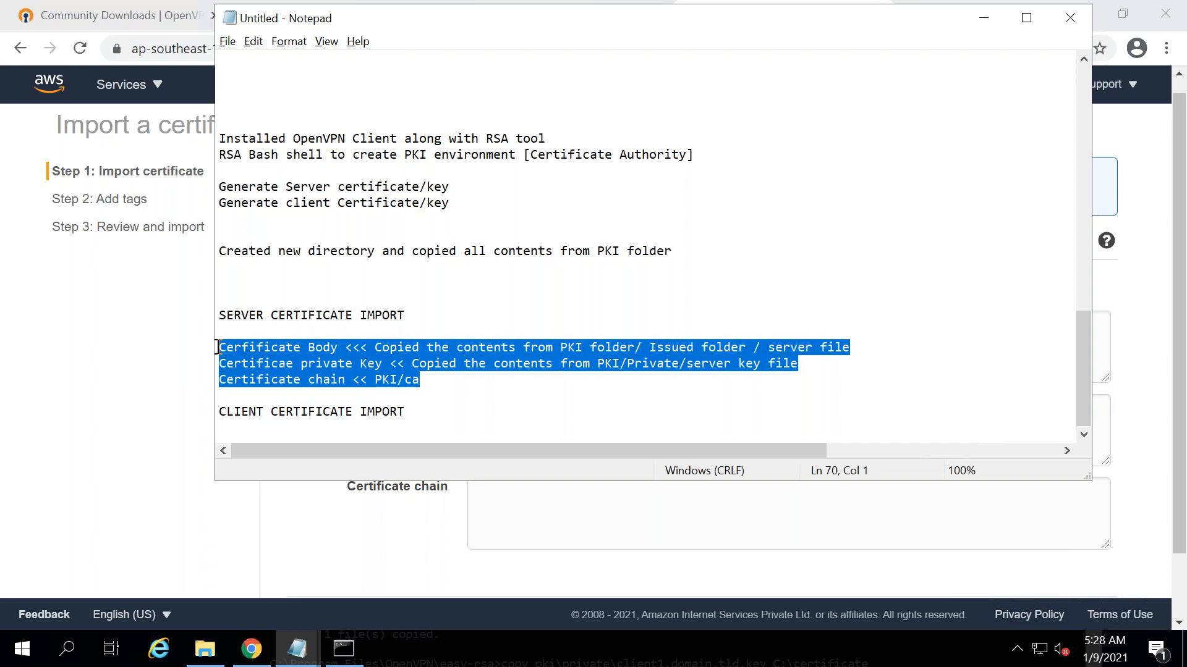
{"action": "left_click", "coordinate": [437, 415]}
{"action": "key", "text": "Return"}
{"action": "key", "text": "Return"}
{"action": "key", "text": "Return"}
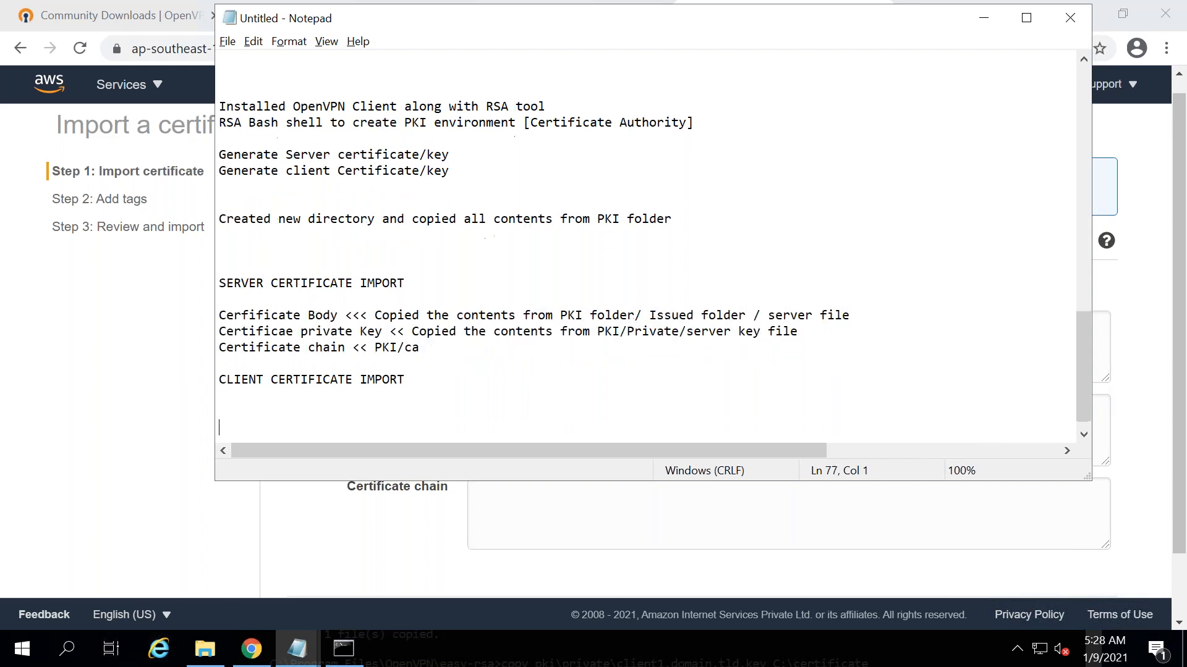
{"action": "type", "text": "Cerfificate Body <<< Copied the contents from PKI folder/ Issued folder / server file Certificae private Key << Copied the contents from PKI/Private/server key file Certificate chain << PKI/ca"}
{"action": "left_click", "coordinate": [298, 379]}
{"action": "key", "text": "Delete"}
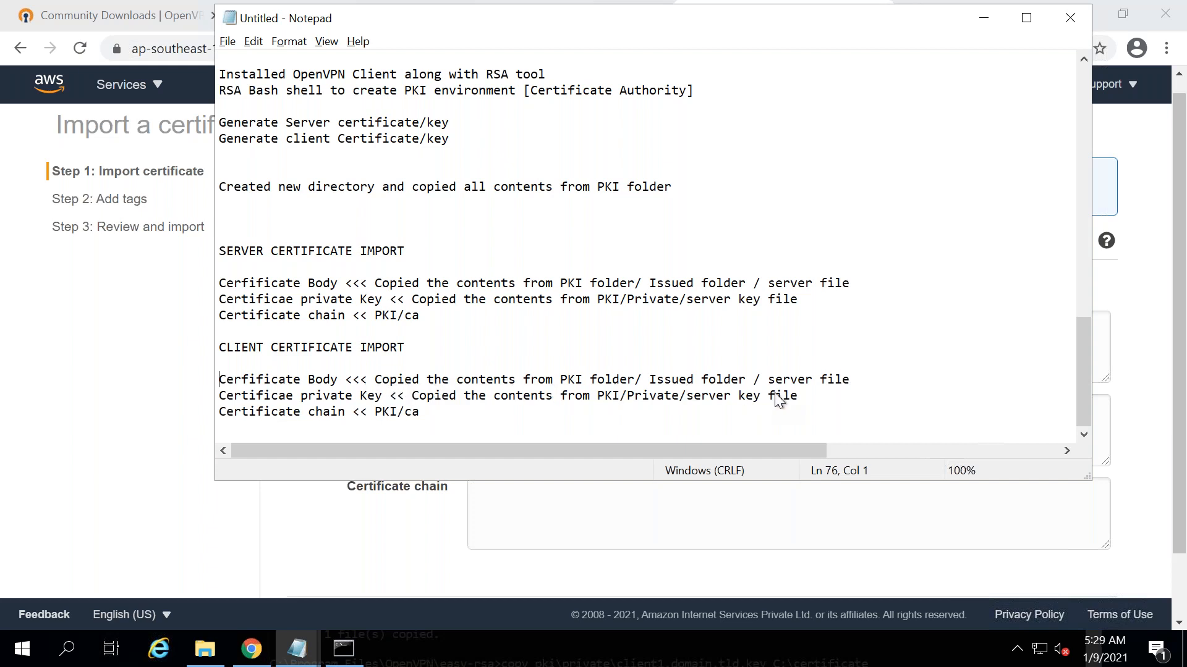
- Replace 'server' with 'client1.tld' in the pasted body and private key lines
{"action": "double_click", "coordinate": [790, 380]}
{"action": "type", "text": "client1.tld"}
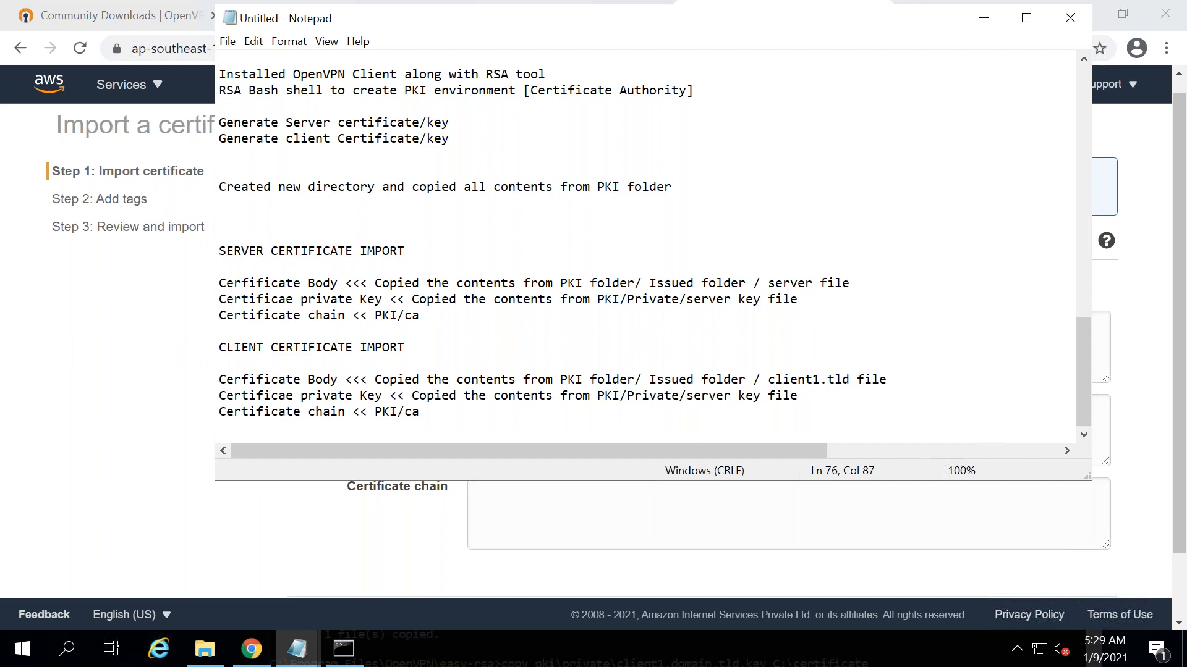
{"action": "left_click_drag", "start_coordinate": [852, 379], "coordinate": [771, 381]}
{"action": "key", "text": "ctrl+c"}
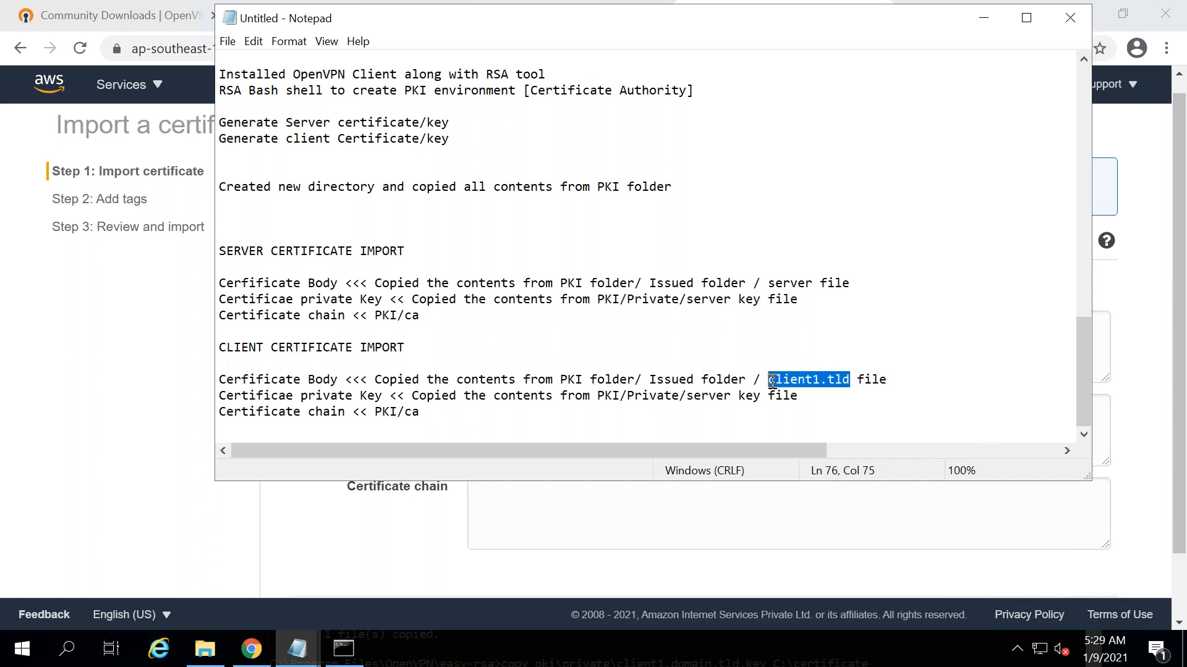
{"action": "double_click", "coordinate": [707, 397]}
{"action": "key", "text": "ctrl+v"}
{"action": "key", "text": "ctrl+z"}
{"action": "left_click", "coordinate": [730, 397]}
{"action": "key", "text": "BackSpace"}
{"action": "key", "text": "BackSpace"}
{"action": "key", "text": "BackSpace"}
{"action": "key", "text": "BackSpace"}
{"action": "key", "text": "BackSpace"}
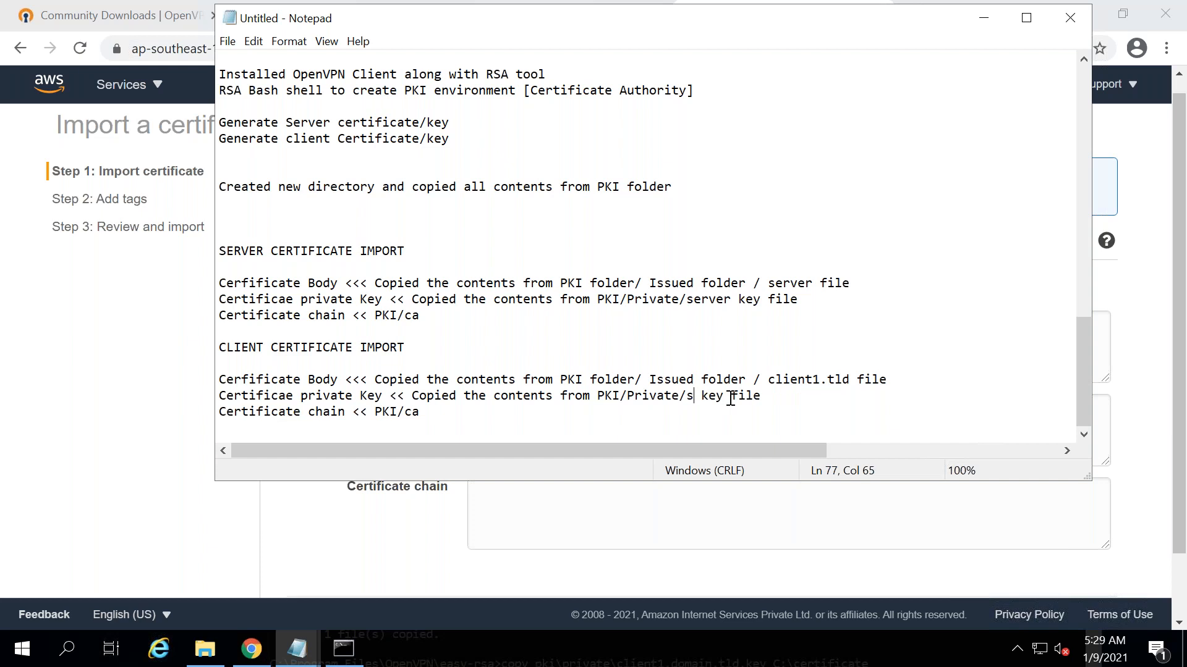
{"action": "key", "text": "BackSpace"}
{"action": "key", "text": "ctrl+v"}
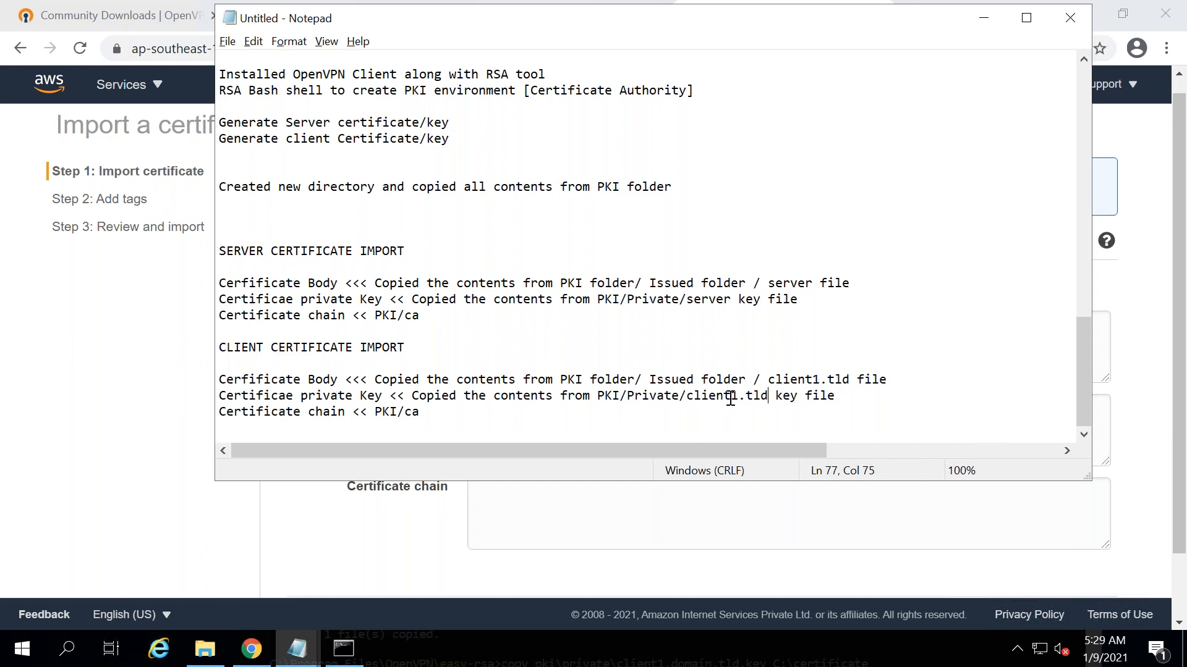
{"action": "key", "text": "alt+Tab"}
{"action": "key", "text": "alt+Tab"}
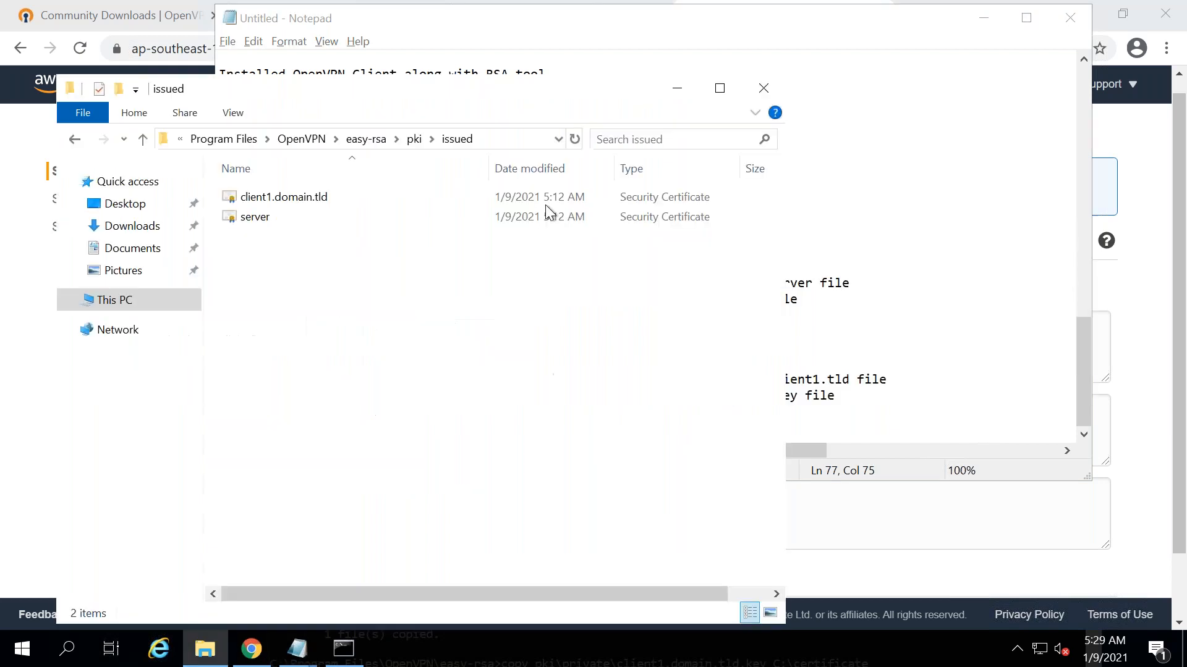
- Open client1.domain.tld in Notepad and paste its certificate text into the Certificate body field
{"action": "left_click", "coordinate": [267, 223]}
{"action": "left_click", "coordinate": [252, 198]}
{"action": "right_click", "coordinate": [252, 198]}
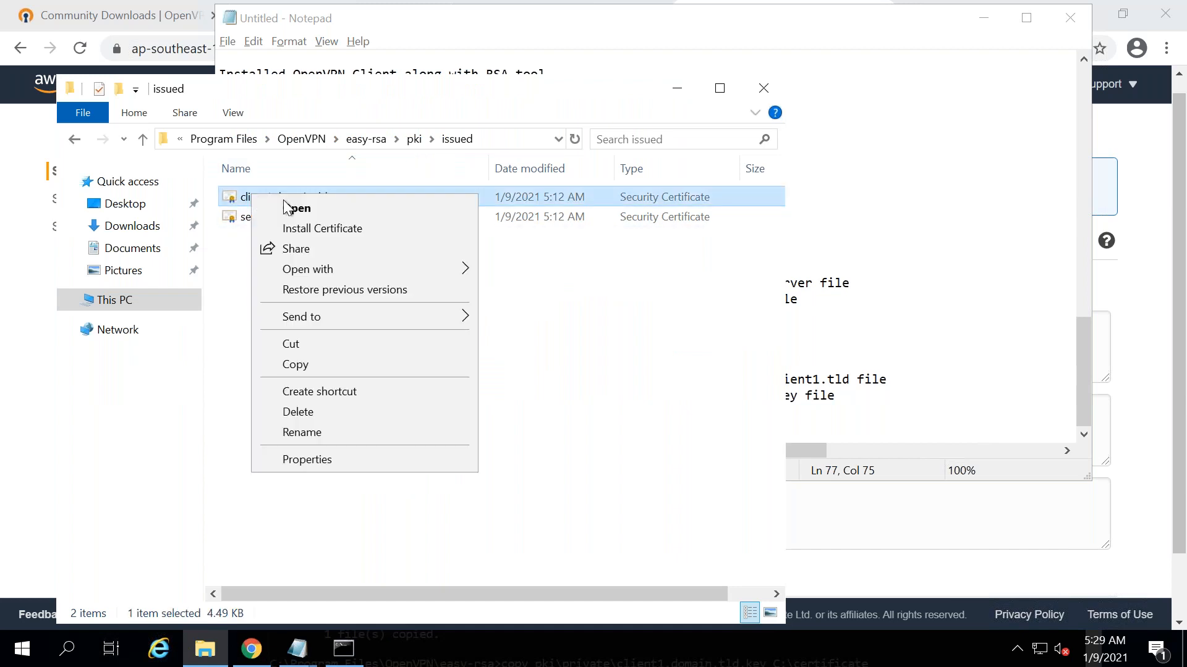
{"action": "mouse_move", "coordinate": [325, 272]}
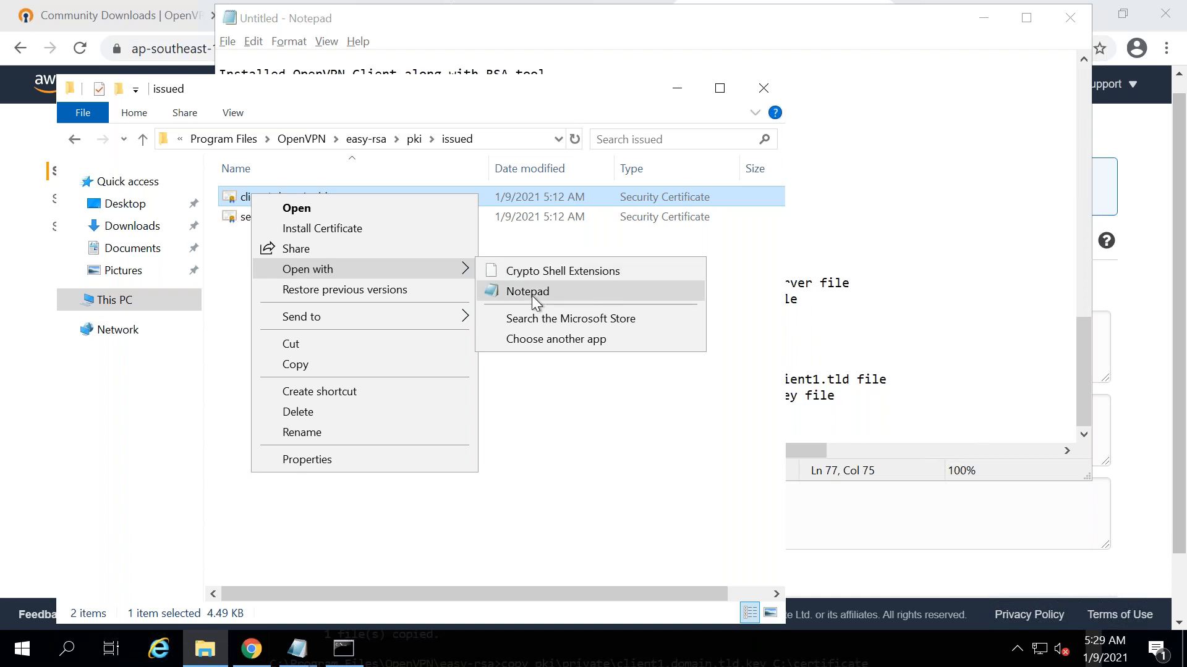
{"action": "left_click", "coordinate": [532, 295]}
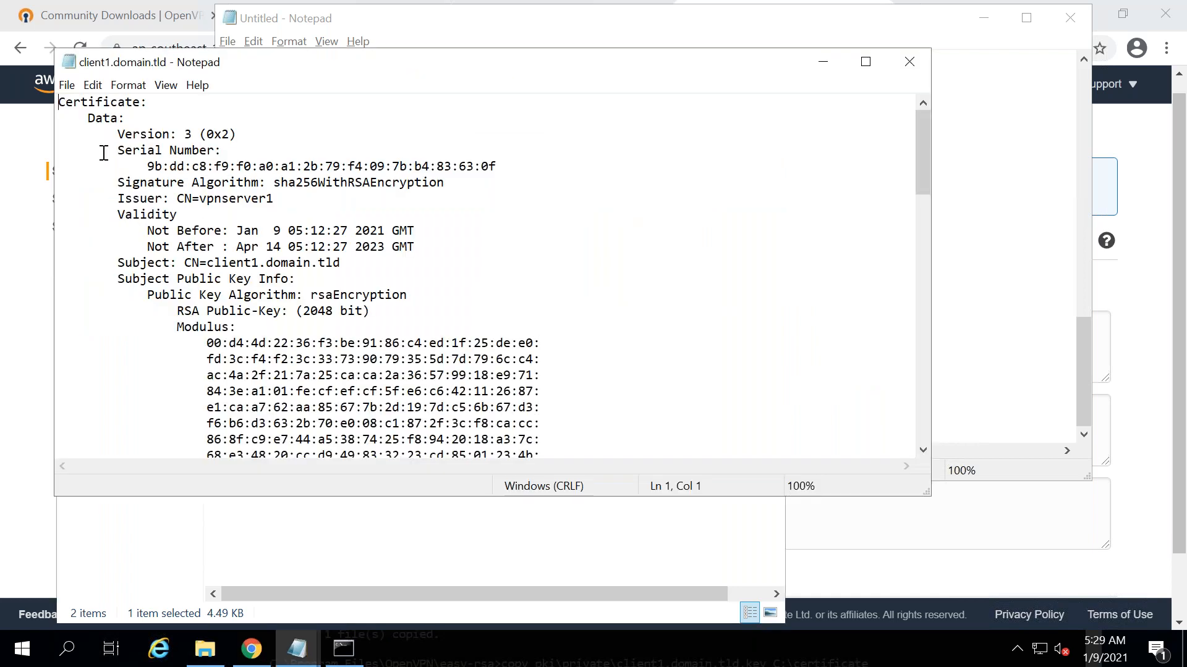
{"action": "key", "text": "ctrl+a"}
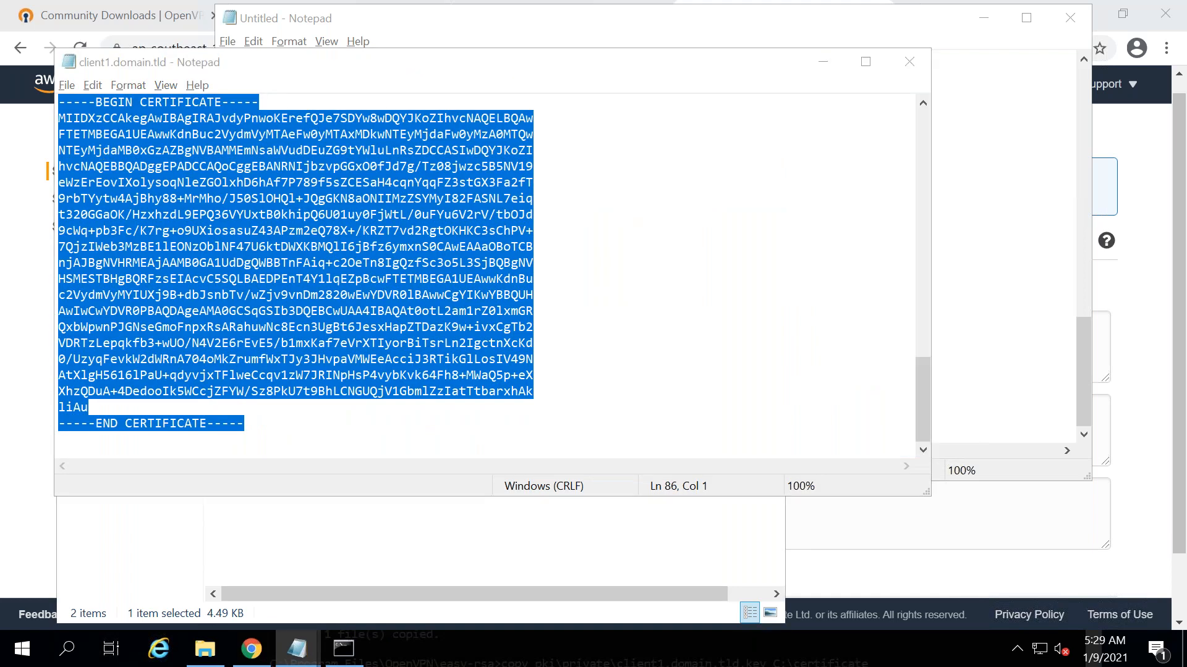
{"action": "key", "text": "alt+Tab"}
{"action": "key", "text": "alt+Tab"}
{"action": "key", "text": "alt+Tab"}
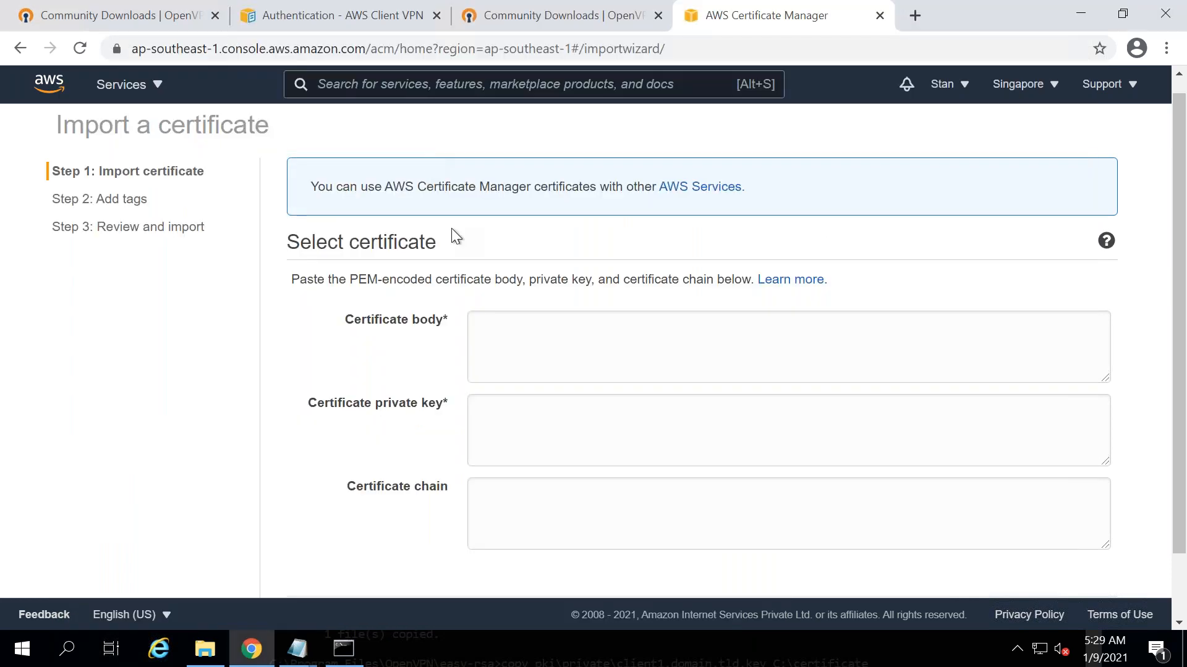
{"action": "left_click", "coordinate": [512, 350]}
{"action": "key", "text": "ctrl+v"}
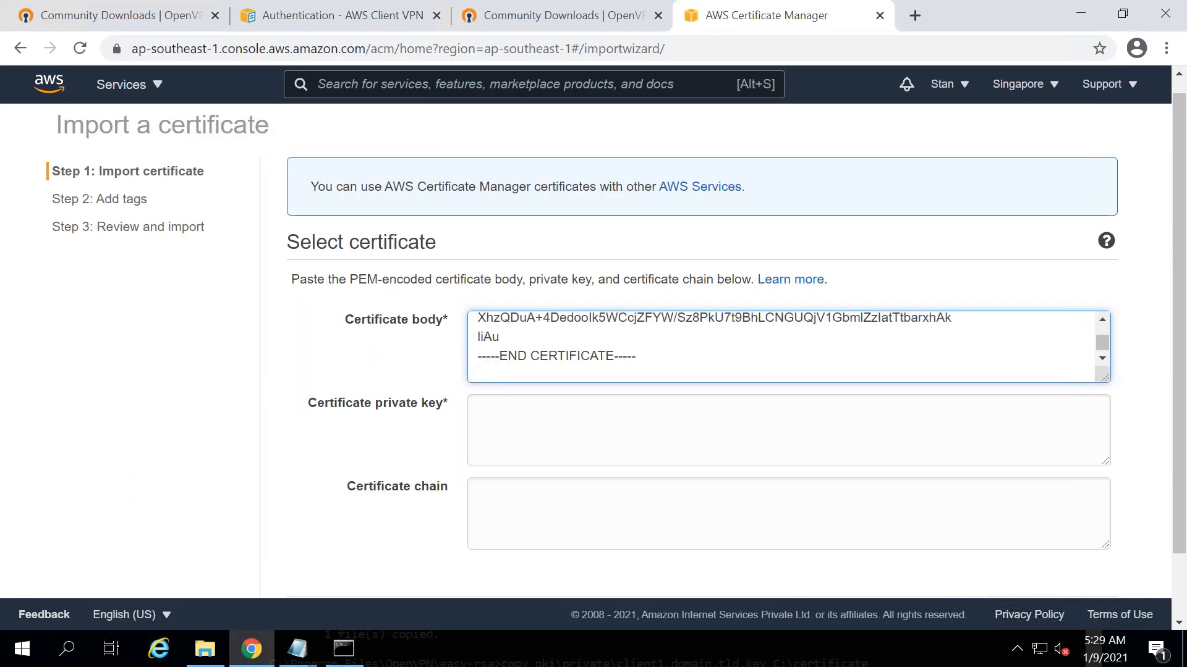
{"action": "key", "text": "BackSpace"}
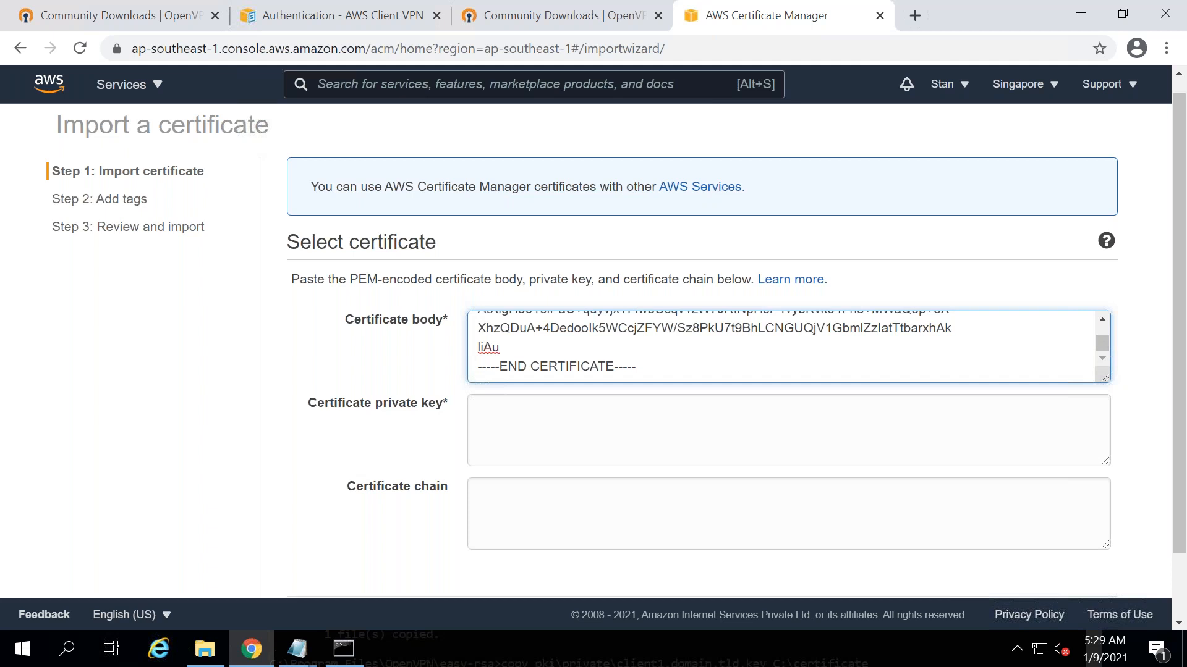
{"action": "key", "text": "alt+Tab"}
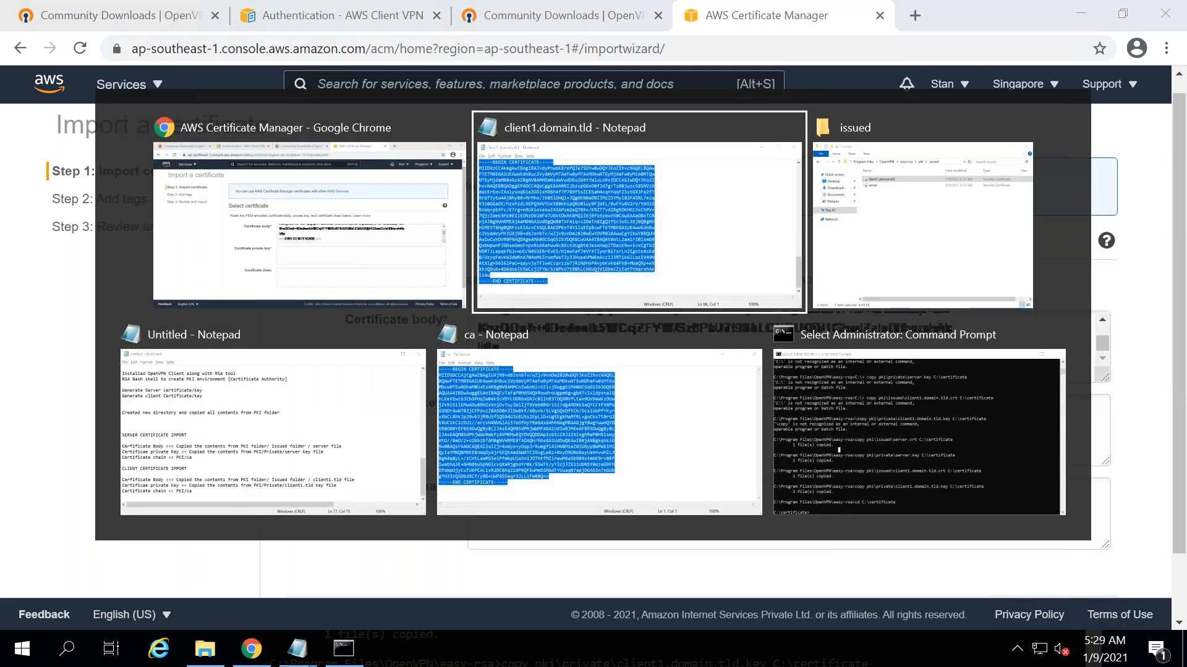
- Open client1.domain.tld.key from the pki private folder and paste it into Certificate private key
{"action": "key", "text": "alt+Tab"}
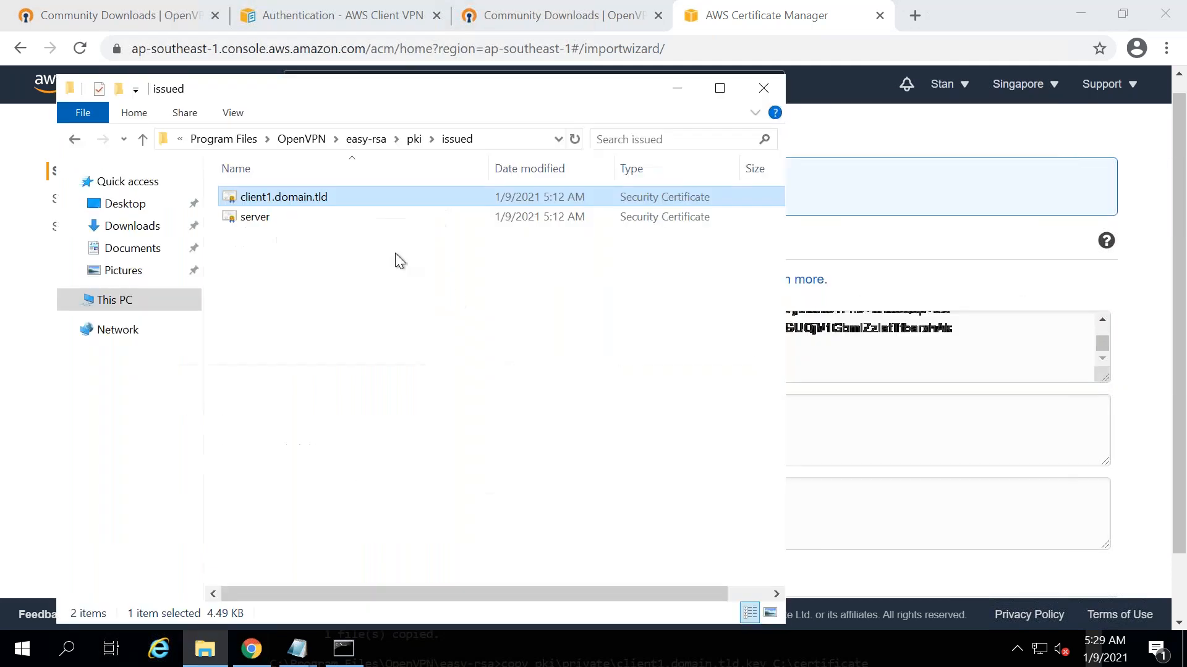
{"action": "left_click", "coordinate": [417, 142]}
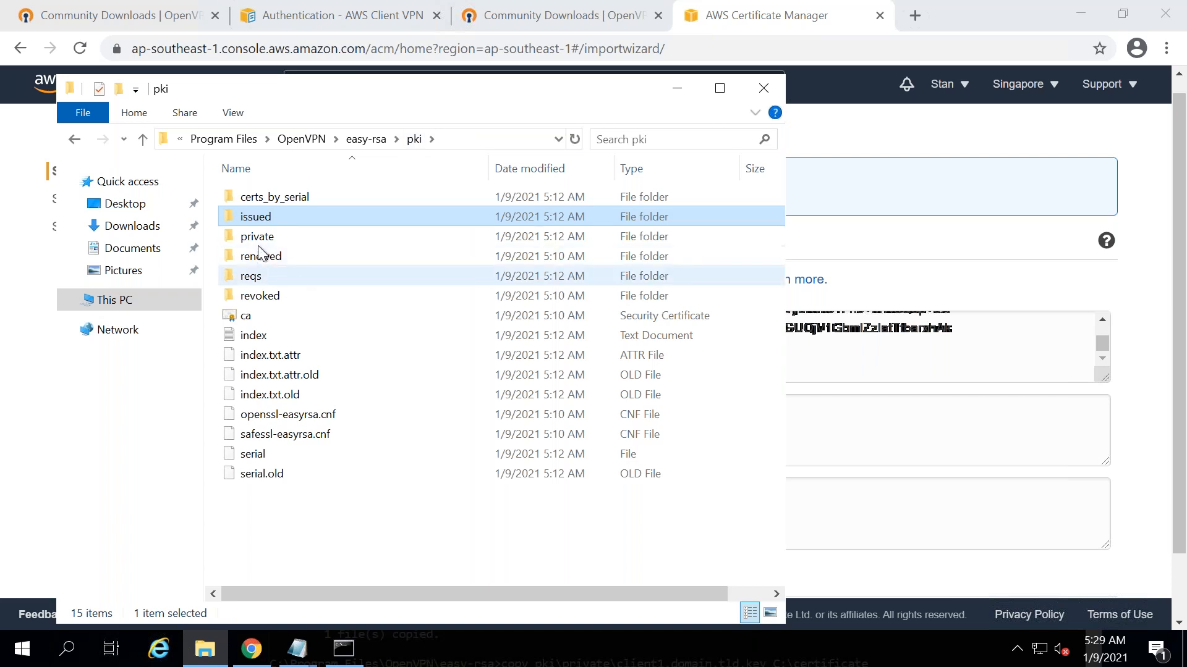
{"action": "double_click", "coordinate": [257, 239]}
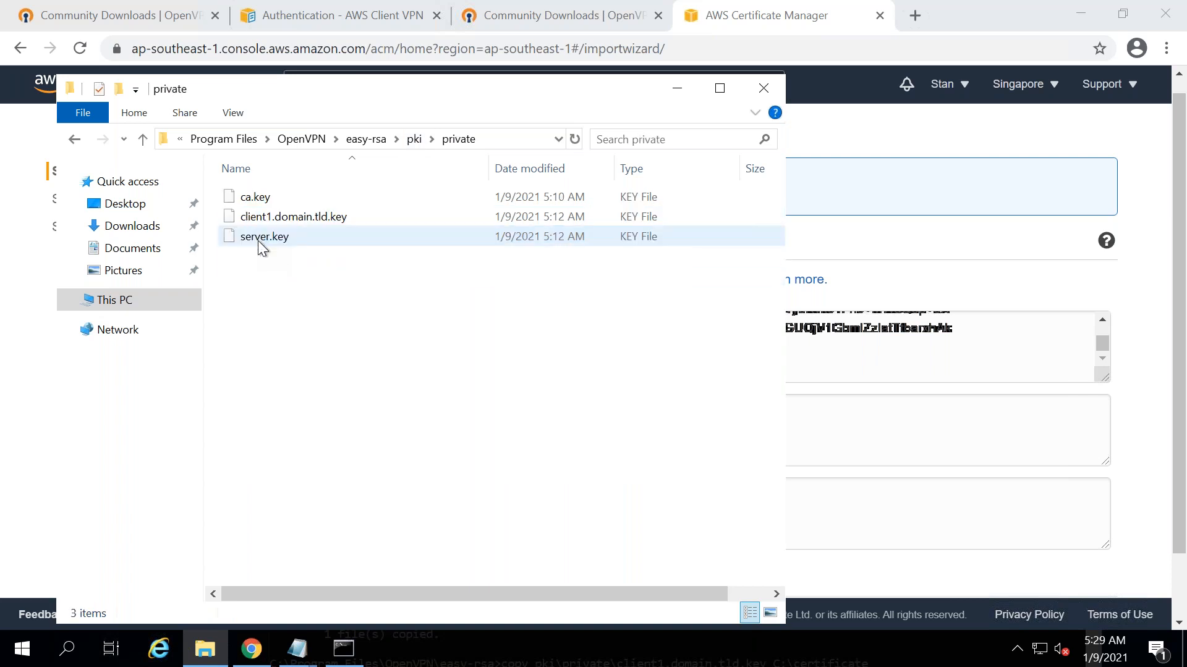
{"action": "right_click", "coordinate": [288, 218]}
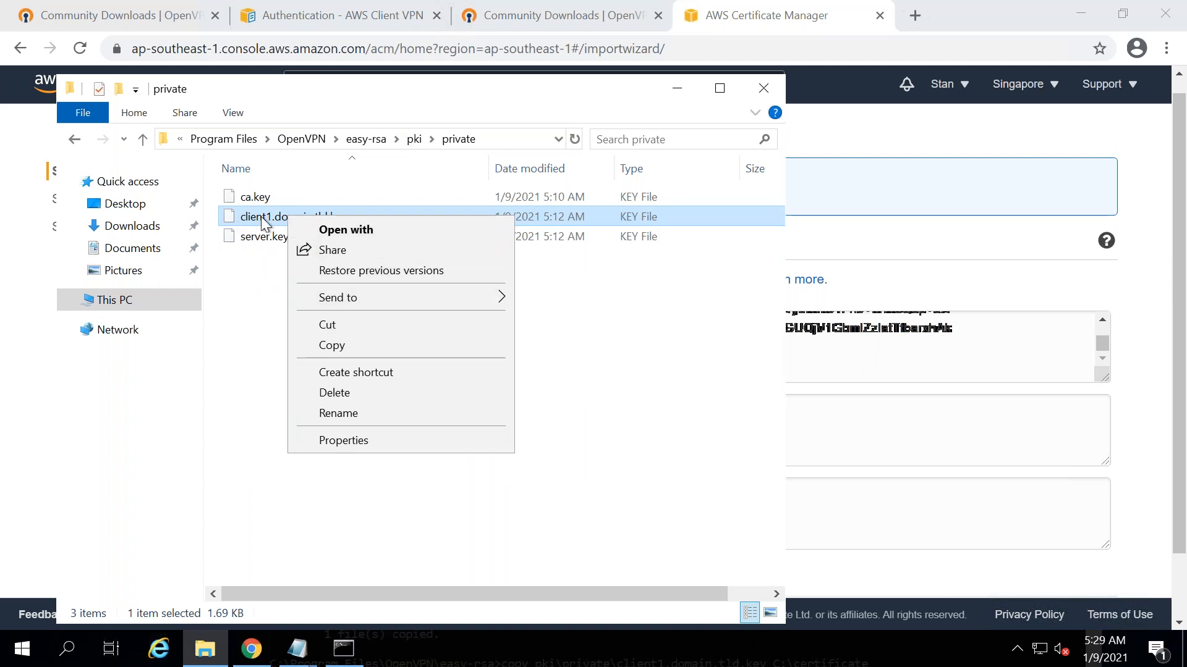
{"action": "left_click", "coordinate": [378, 229]}
{"action": "left_click", "coordinate": [464, 289]}
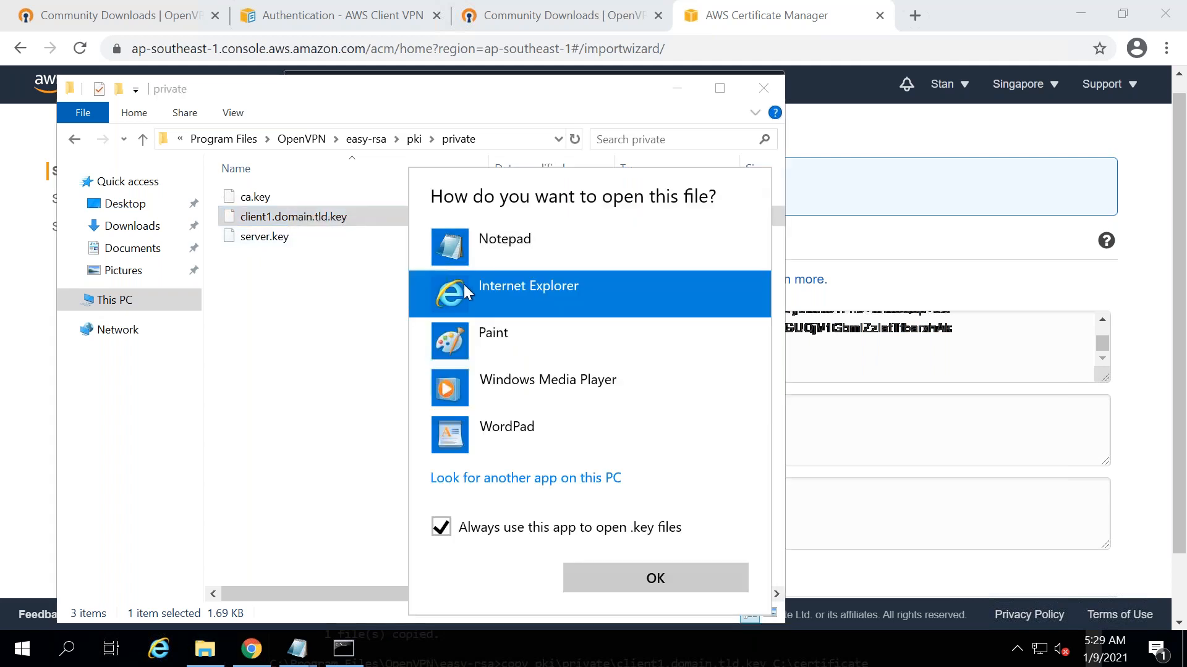
{"action": "double_click", "coordinate": [475, 247]}
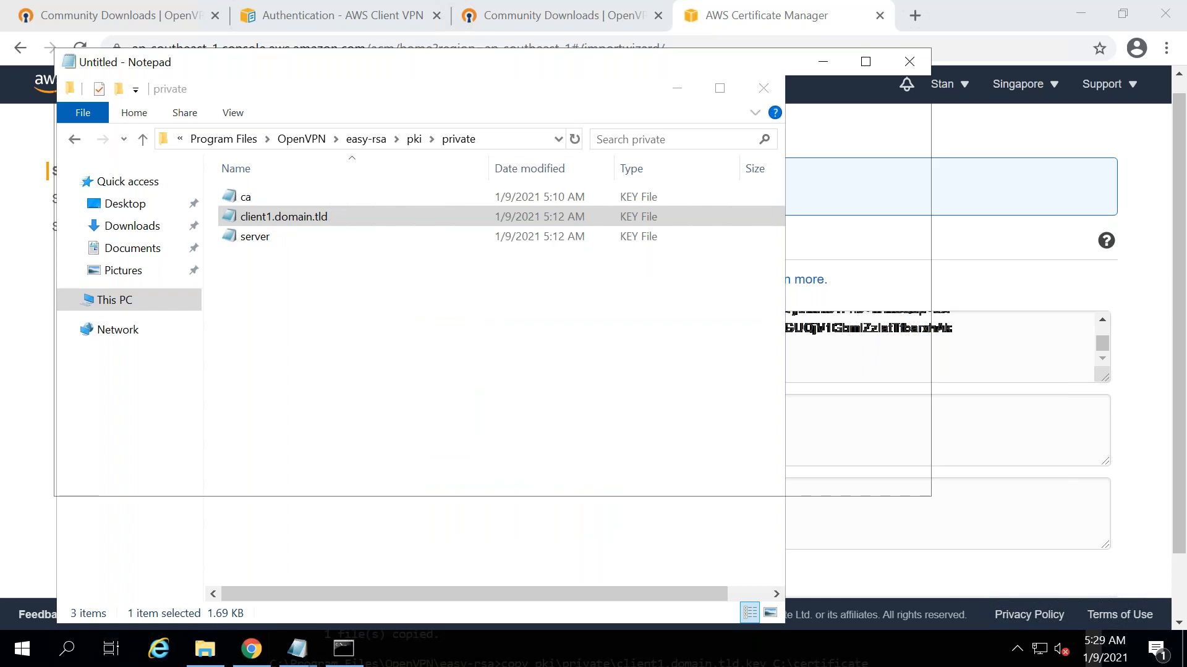
{"action": "left_click_drag", "start_coordinate": [61, 104], "coordinate": [521, 533]}
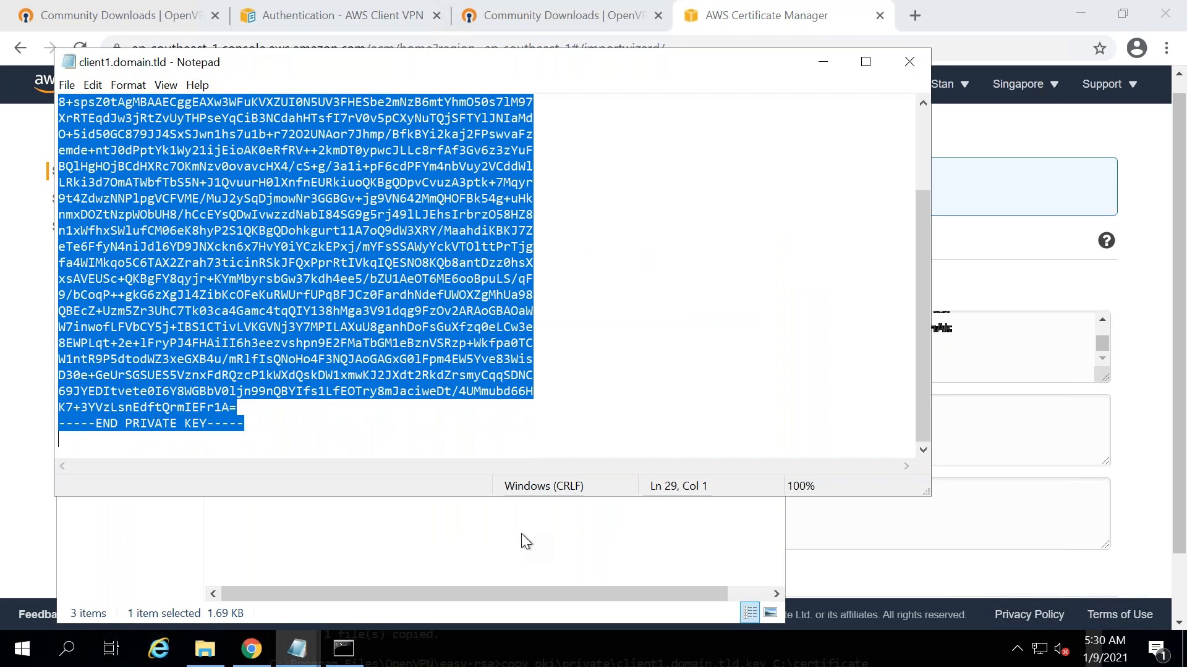
{"action": "key", "text": "alt+Tab"}
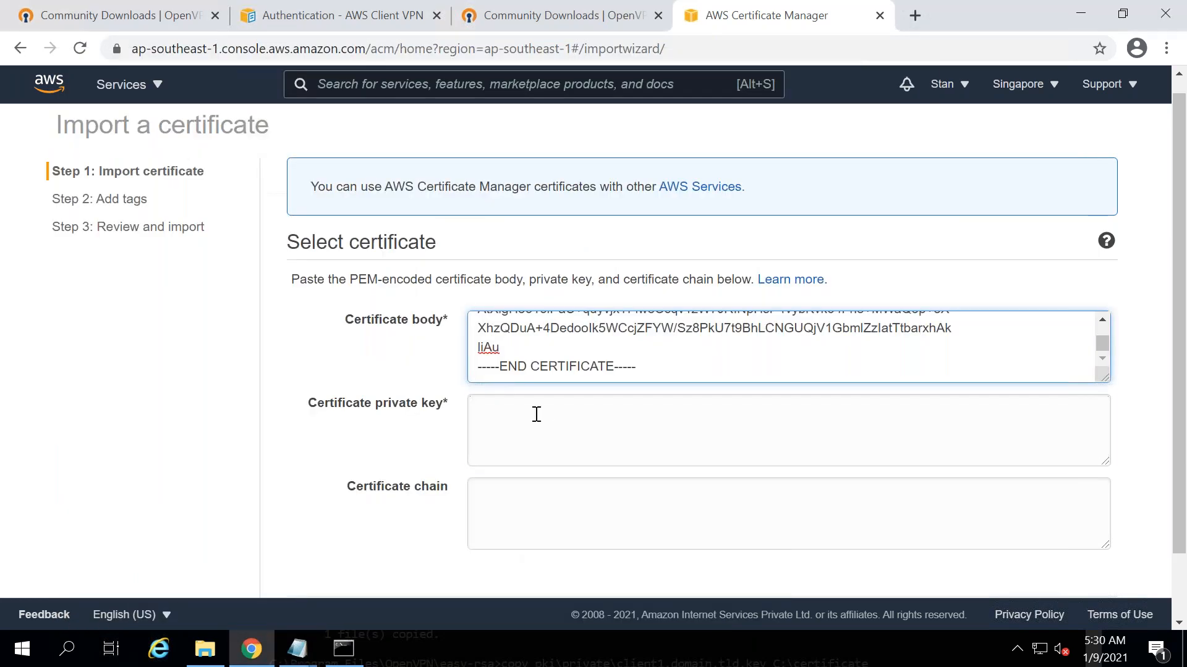
{"action": "left_click", "coordinate": [537, 415]}
{"action": "key", "text": "ctrl+v"}
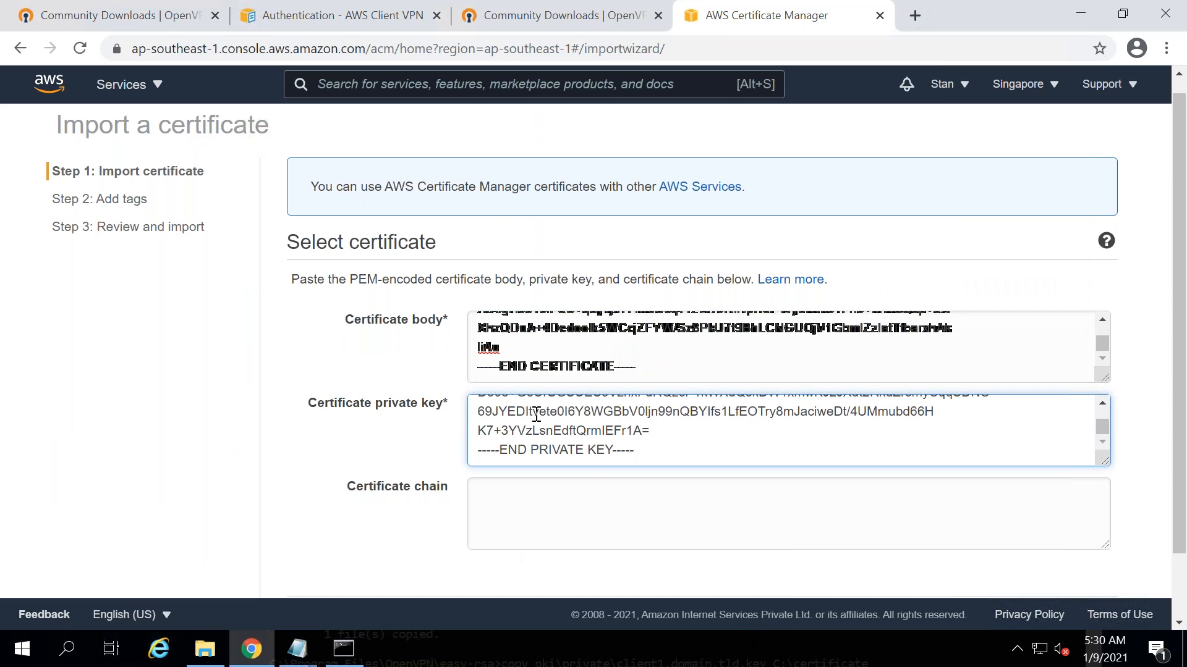
- Paste the ca certificate text into Certificate chain and advance to the Add Tags step
{"action": "key", "text": "alt+Tab"}
{"action": "key", "text": "alt+Tab"}
{"action": "key", "text": "alt+Tab"}
{"action": "key", "text": "alt+Tab"}
{"action": "key", "text": "alt+Tab"}
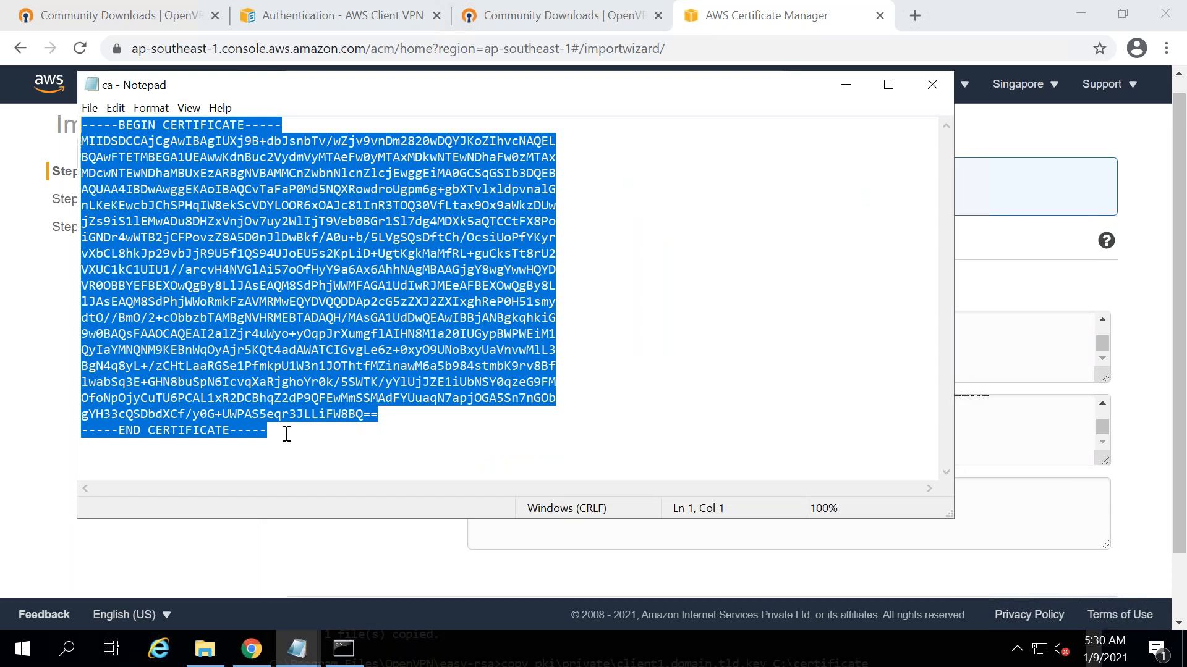
{"action": "left_click_drag", "start_coordinate": [287, 434], "coordinate": [61, 122]}
{"action": "key", "text": "ctrl+c"}
{"action": "left_click", "coordinate": [56, 219]}
{"action": "left_click", "coordinate": [543, 503]}
{"action": "key", "text": "ctrl+v"}
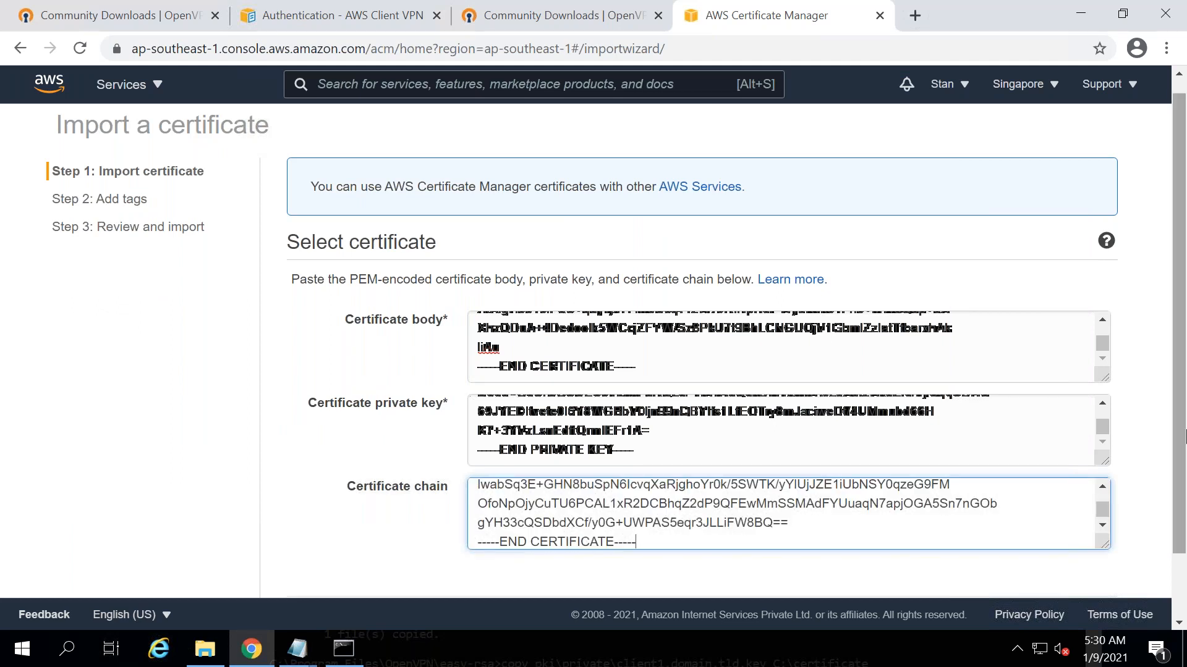
{"action": "scroll", "coordinate": [1184, 538], "scroll_direction": "down", "scroll_amount": 2}
{"action": "left_click", "coordinate": [1088, 549]}
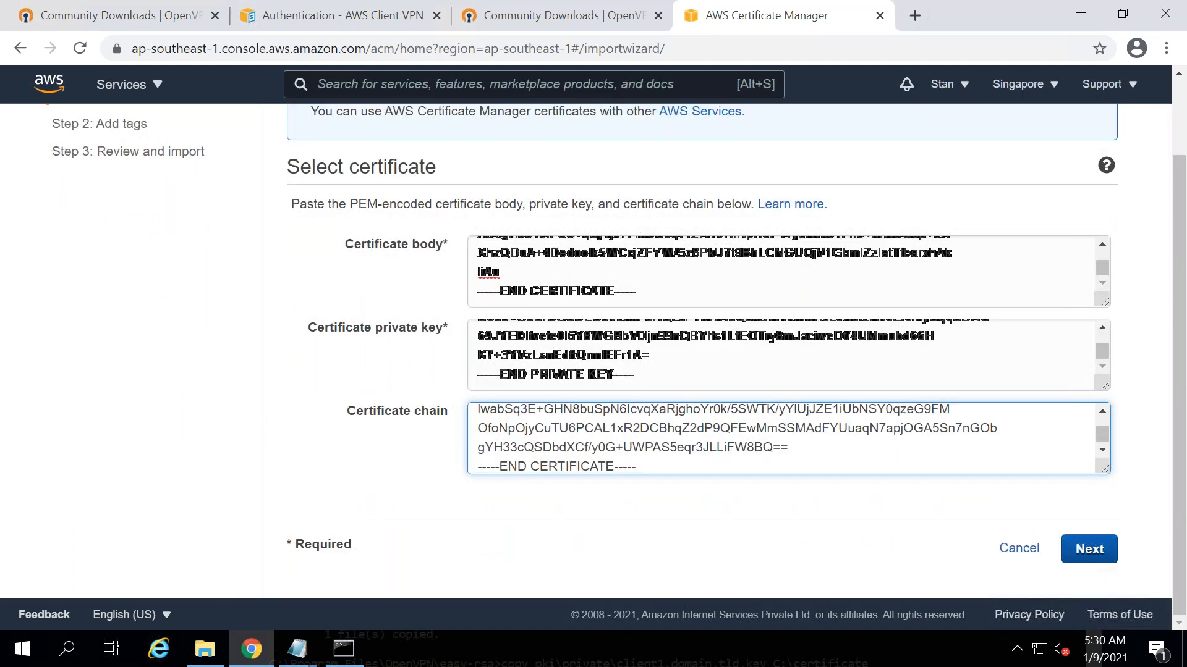
{"action": "left_click", "coordinate": [425, 302]}
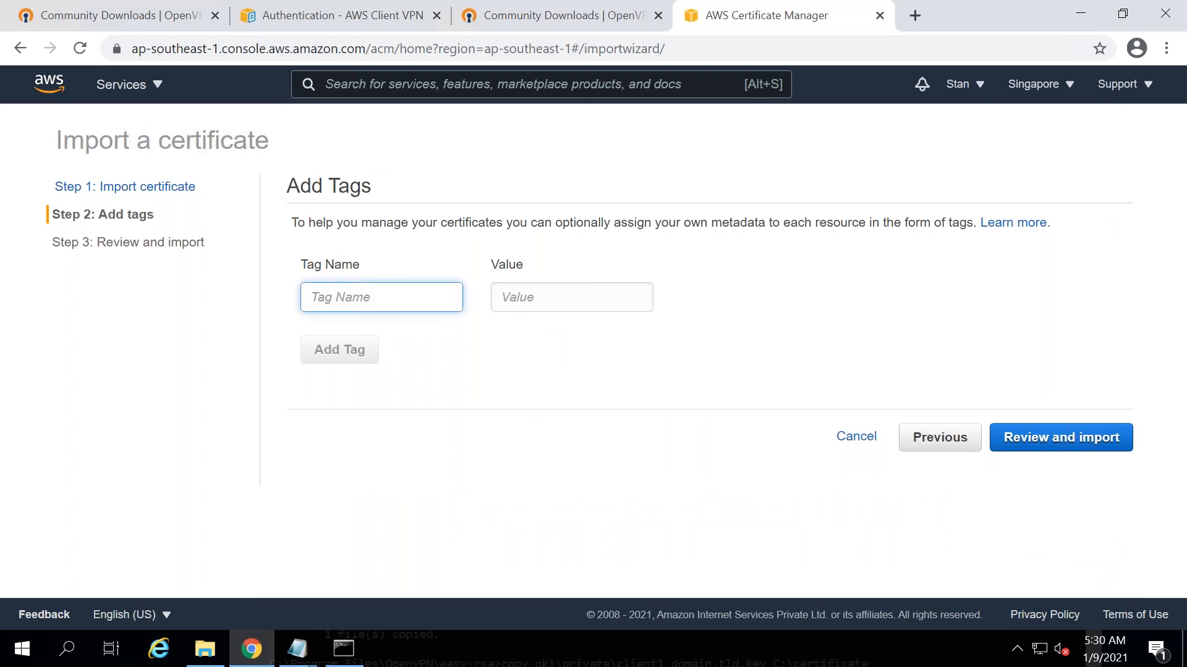
- Tag the client certificate Name = Client and continue to review
{"action": "type", "text": "Name"}
{"action": "key", "text": "Tab"}
{"action": "type", "text": "Client"}
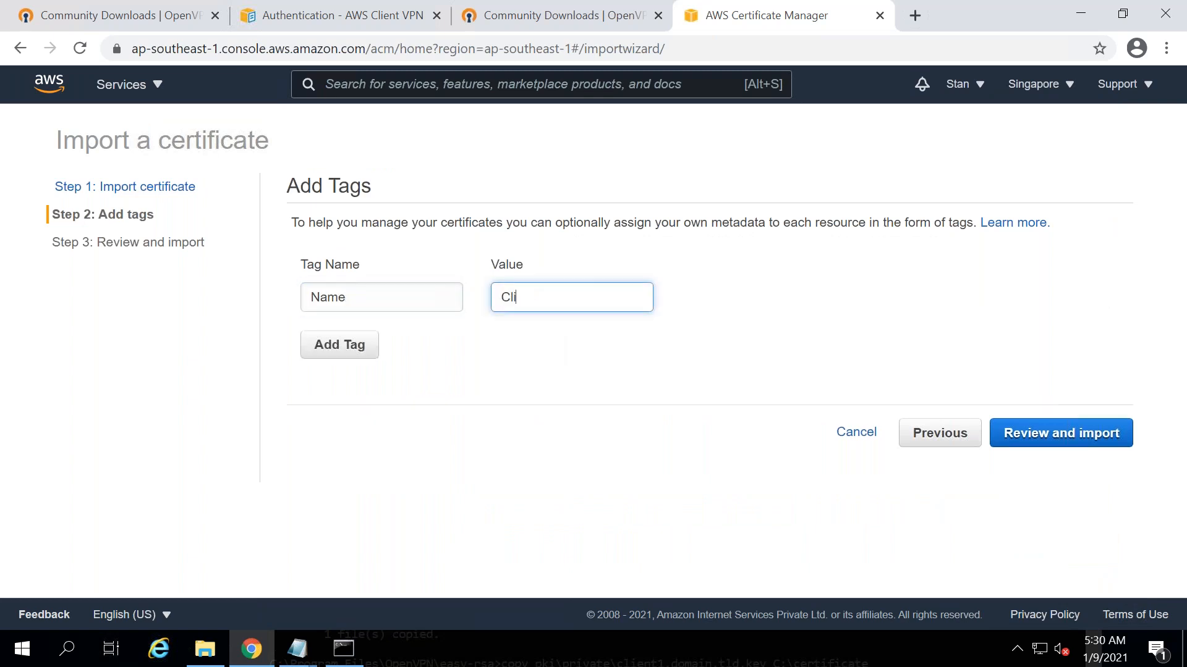
{"action": "left_click", "coordinate": [1076, 440]}
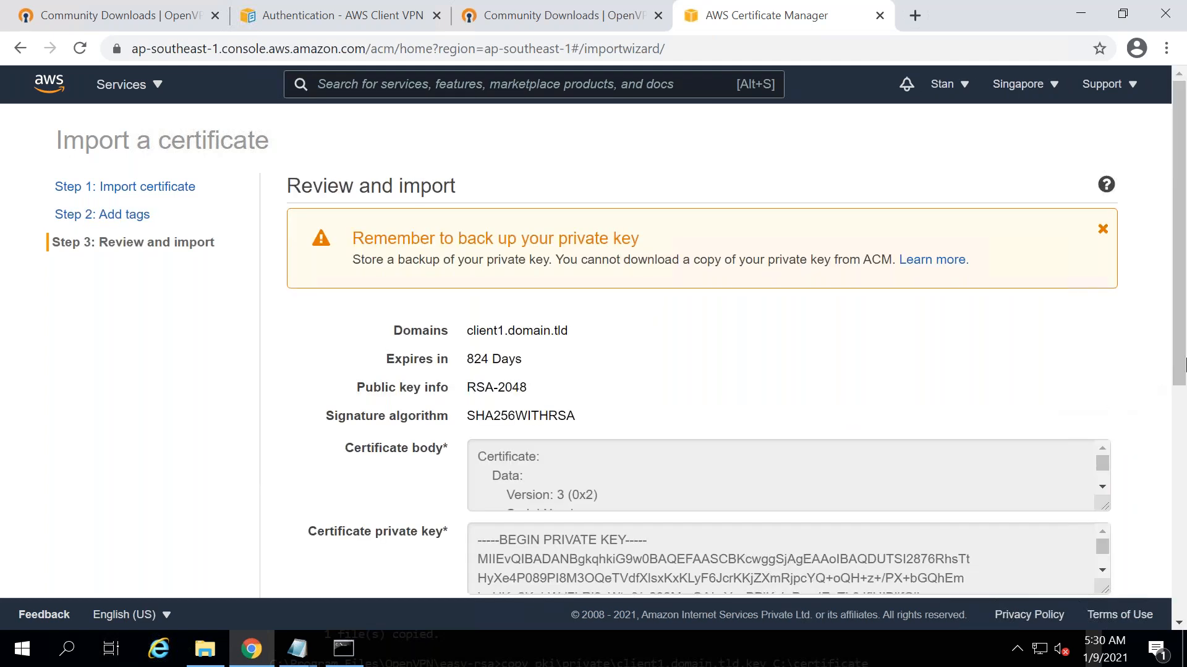
- Import the client certificate and refresh the list to show Client and Server as Issued
{"action": "left_click_drag", "start_coordinate": [1184, 365], "coordinate": [1184, 628]}
{"action": "left_click", "coordinate": [1087, 549]}
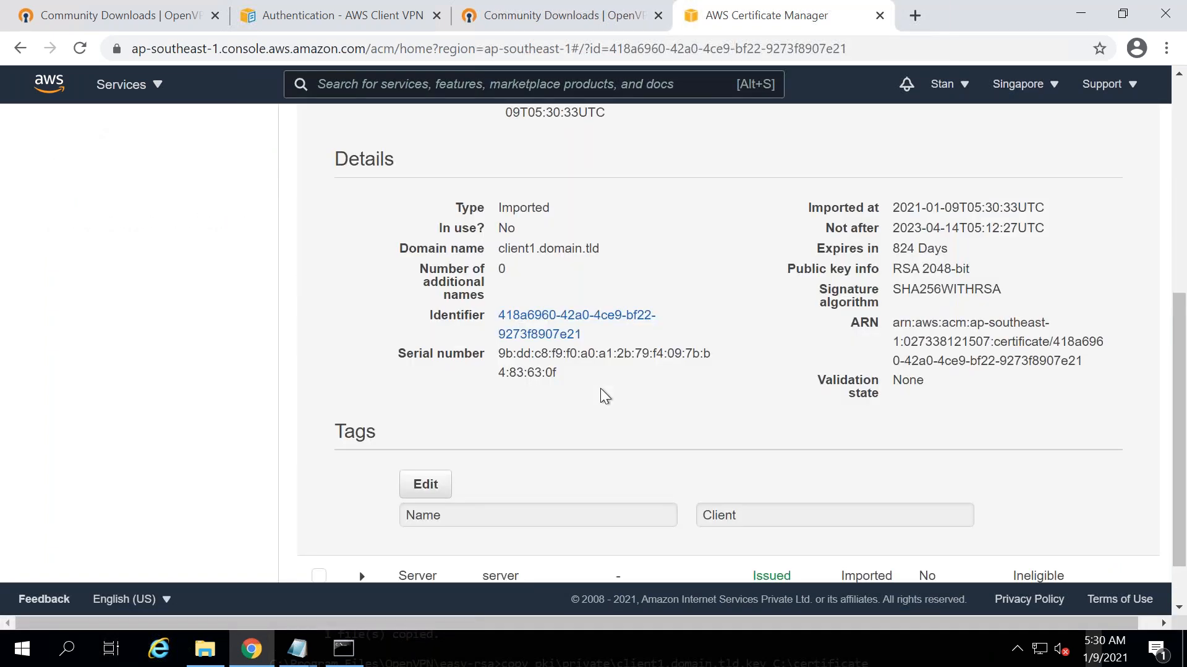
{"action": "left_click_drag", "start_coordinate": [1178, 493], "coordinate": [1184, 184]}
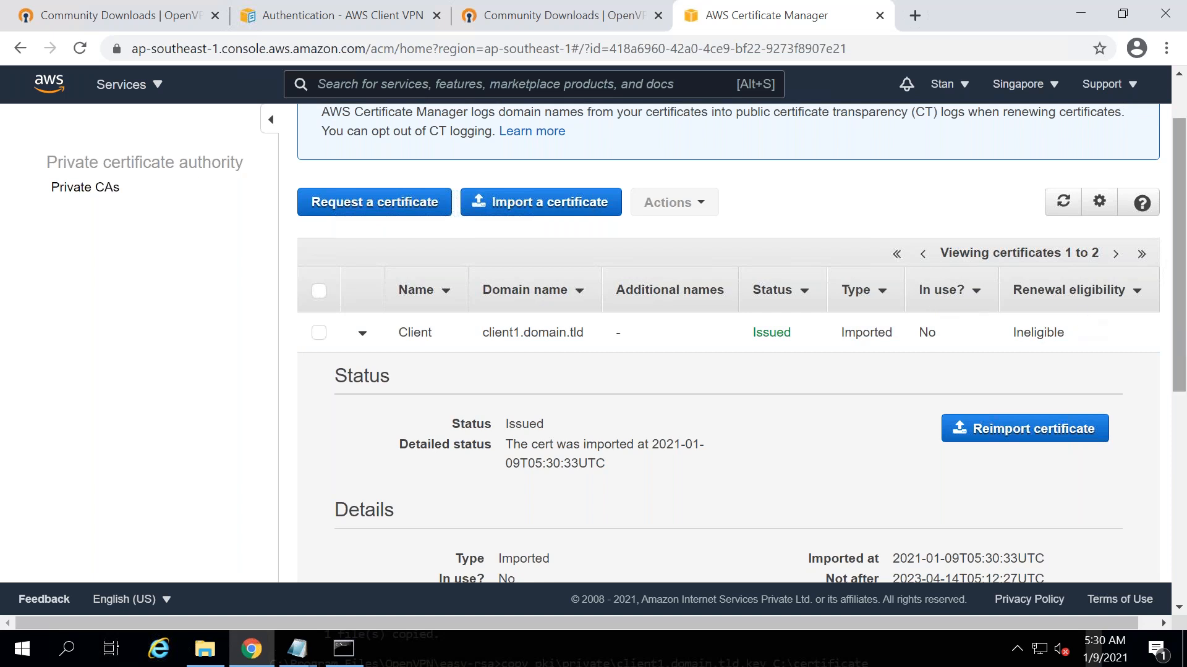
{"action": "left_click_drag", "start_coordinate": [1184, 340], "coordinate": [1182, 244]}
{"action": "left_click", "coordinate": [1063, 276]}
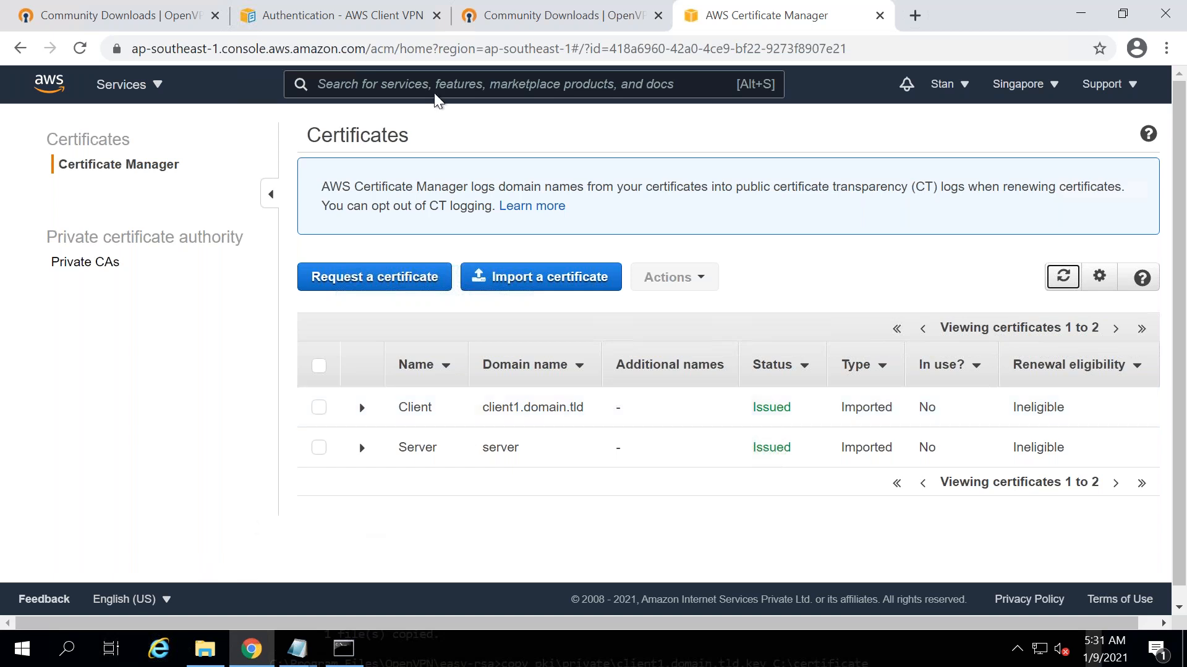
{"action": "mouse_move", "coordinate": [468, 1]}
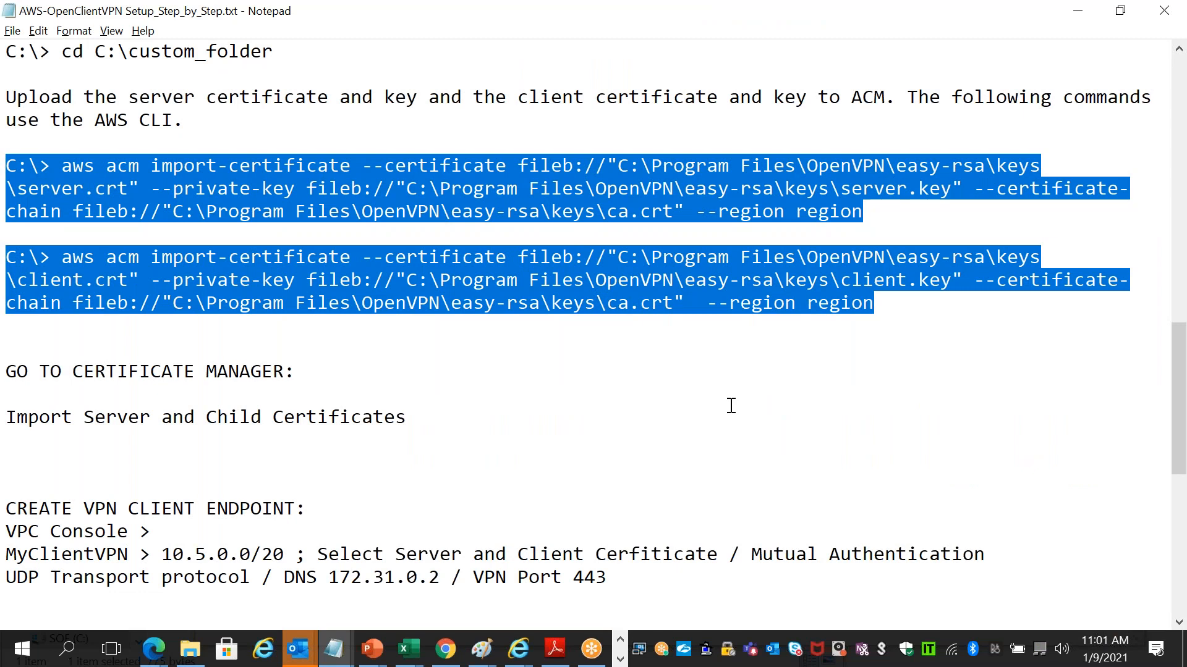
- Step through the notes from CREATE VPN CLIENT ENDPOINT to client configuration download, then return
{"action": "key", "text": "alt+Tab"}
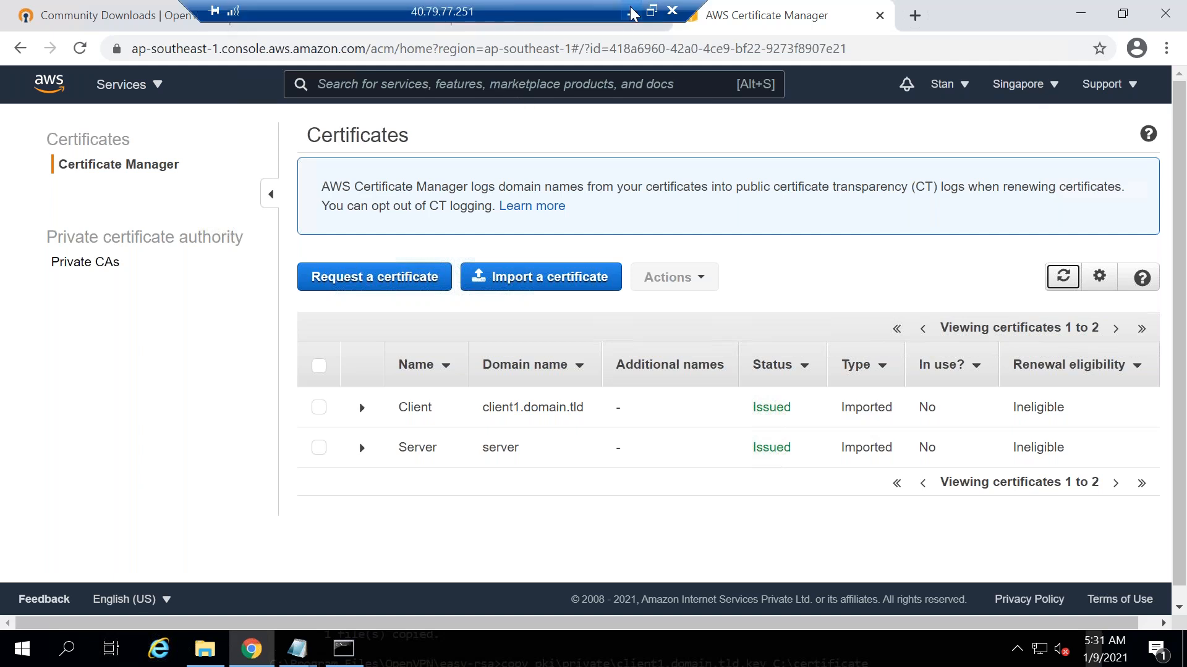
{"action": "left_click", "coordinate": [631, 12]}
{"action": "left_click", "coordinate": [479, 403]}
{"action": "key", "text": "Down"}
{"action": "key", "text": "Down"}
{"action": "key", "text": "Down"}
{"action": "key", "text": "Down"}
{"action": "key", "text": "Down"}
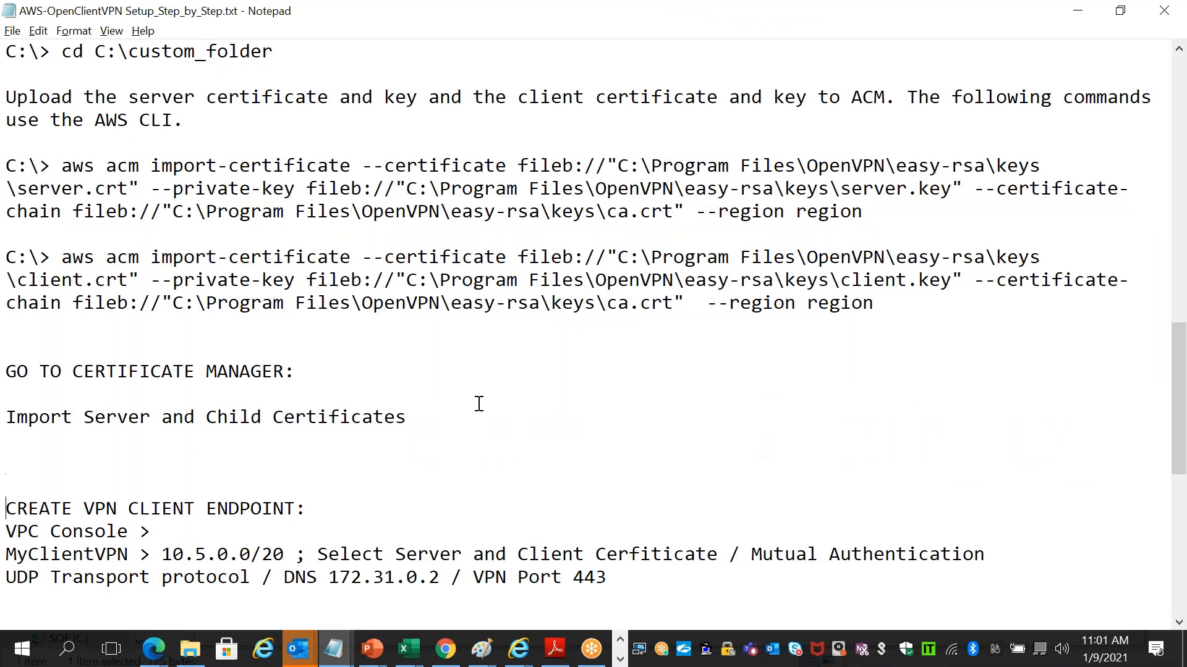
{"action": "key", "text": "Down"}
{"action": "key", "text": "Down"}
{"action": "key", "text": "Down"}
{"action": "key", "text": "Down"}
{"action": "key", "text": "Down"}
{"action": "key", "text": "Down"}
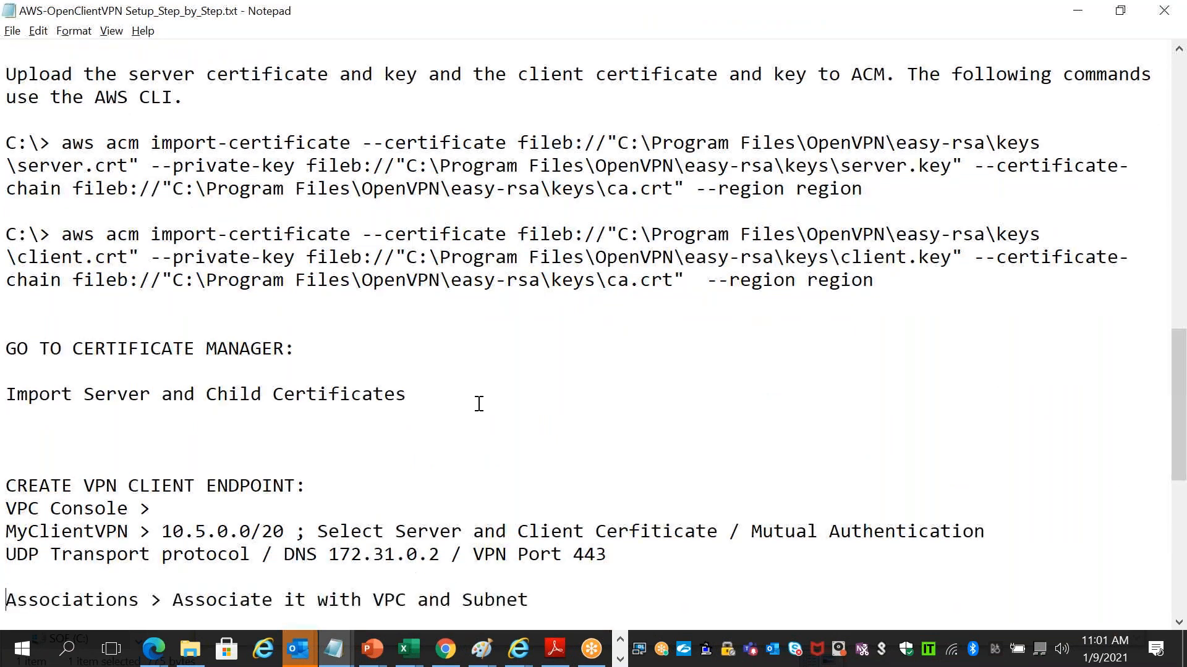
{"action": "key", "text": "Down"}
{"action": "key", "text": "Down"}
{"action": "key", "text": "Down"}
{"action": "key", "text": "Down"}
{"action": "key", "text": "Down"}
{"action": "key", "text": "Down"}
{"action": "key", "text": "Down"}
{"action": "key", "text": "Down"}
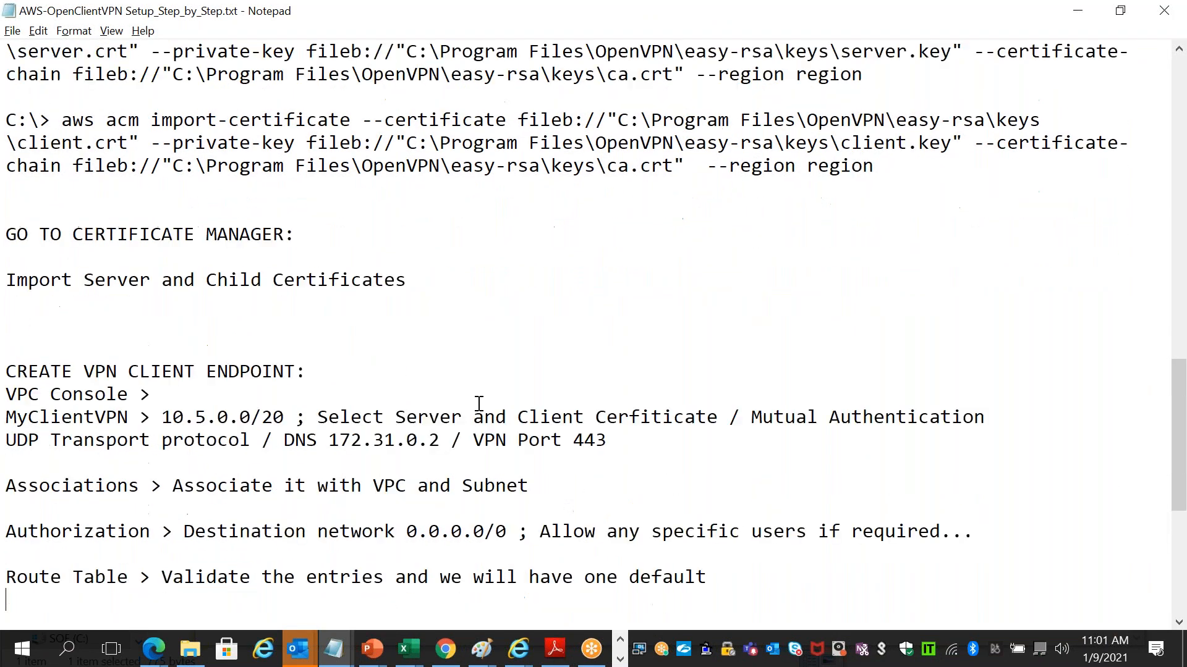
{"action": "key", "text": "Down"}
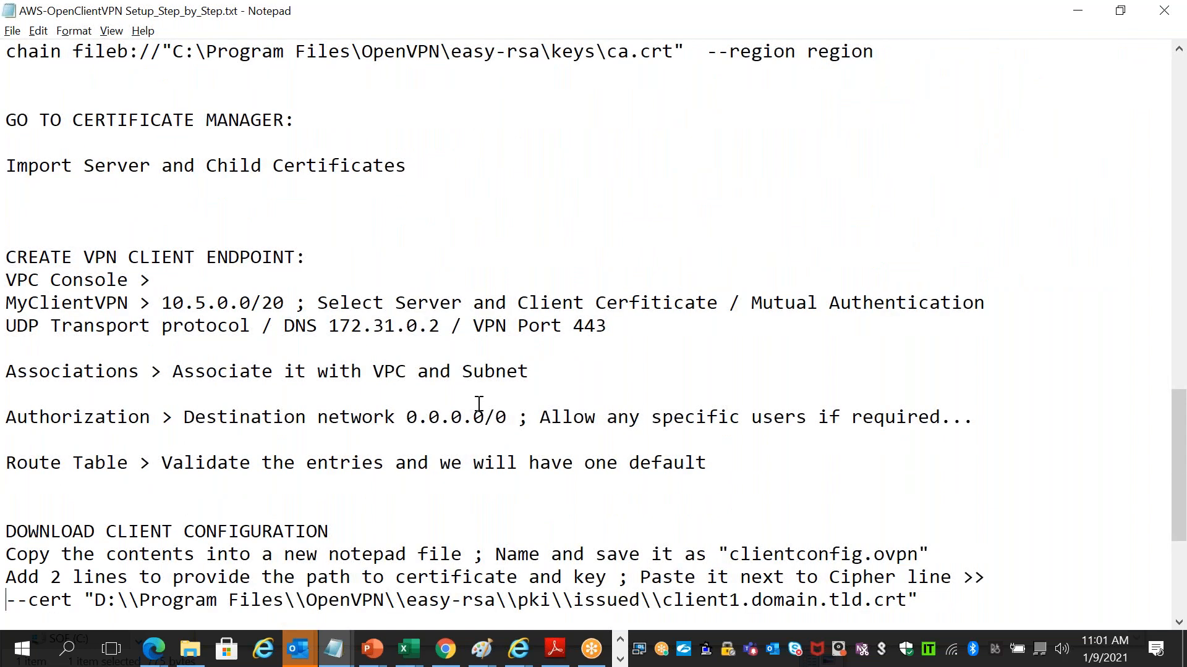
{"action": "key", "text": "alt+Tab"}
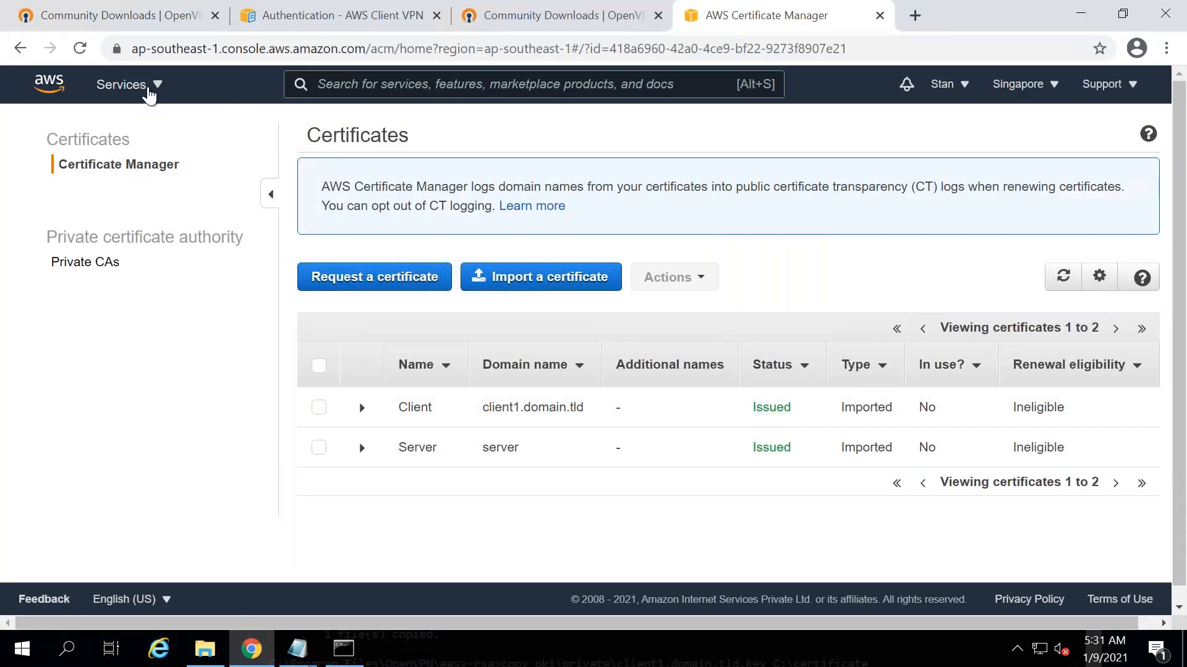
- Open the VPC console for the Singapore region from the Networking & Content Delivery services
{"action": "left_click", "coordinate": [148, 93]}
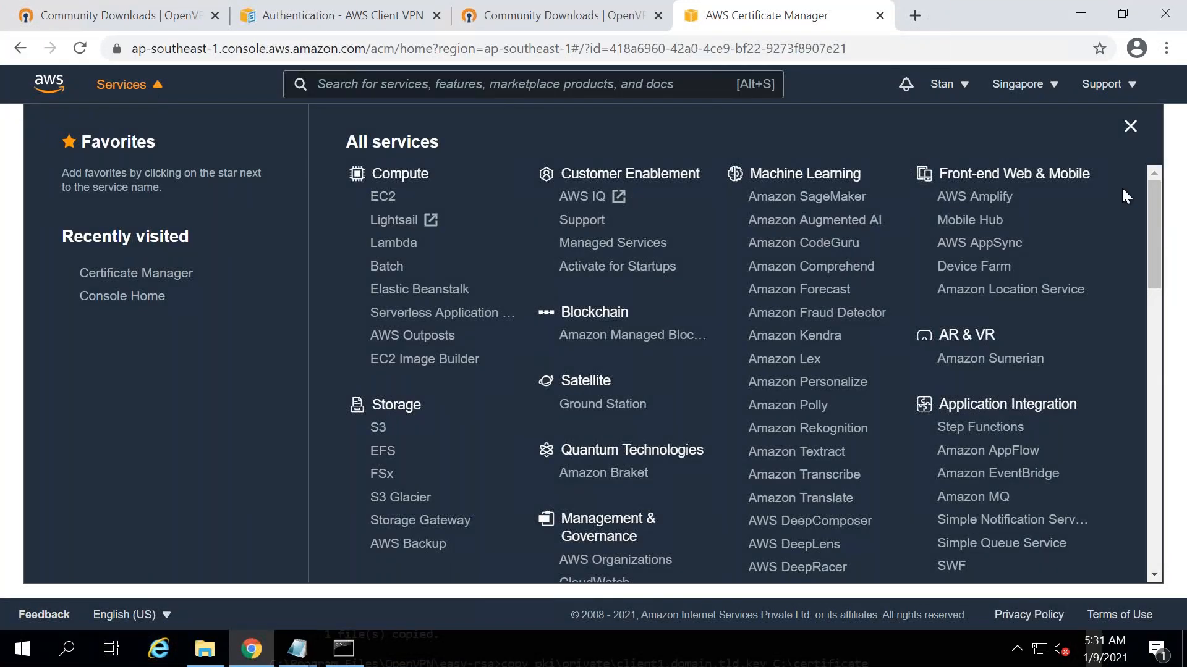
{"action": "scroll", "coordinate": [1156, 272], "scroll_direction": "down", "scroll_amount": 3}
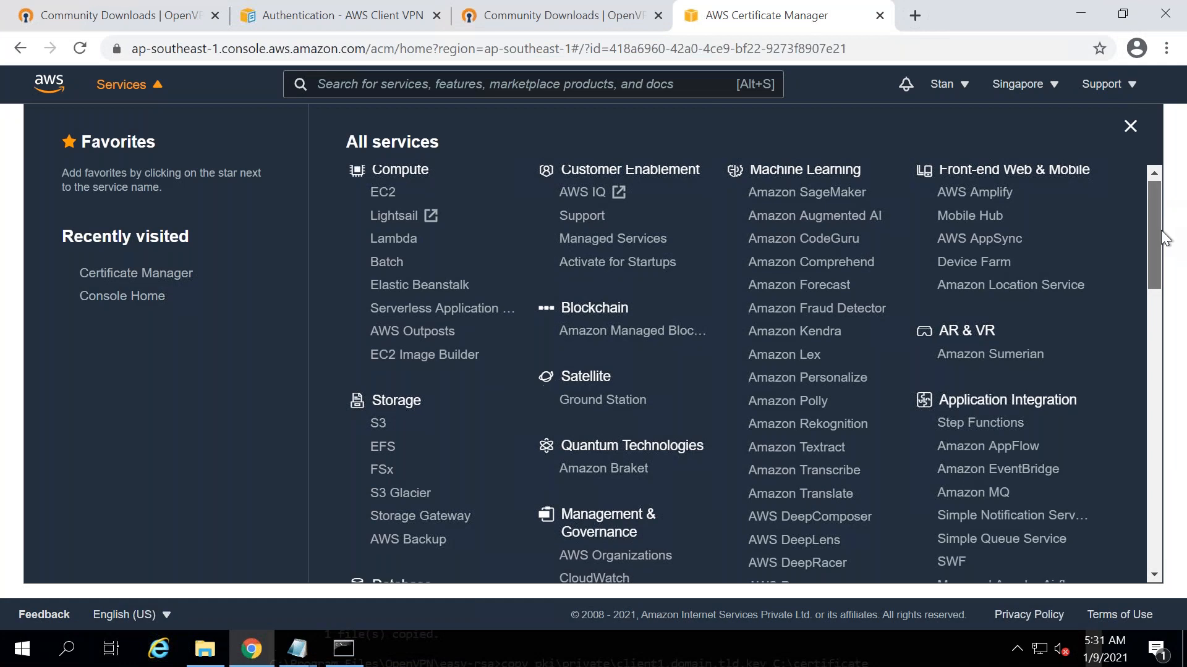
{"action": "scroll", "coordinate": [1155, 280], "scroll_direction": "down", "scroll_amount": 7}
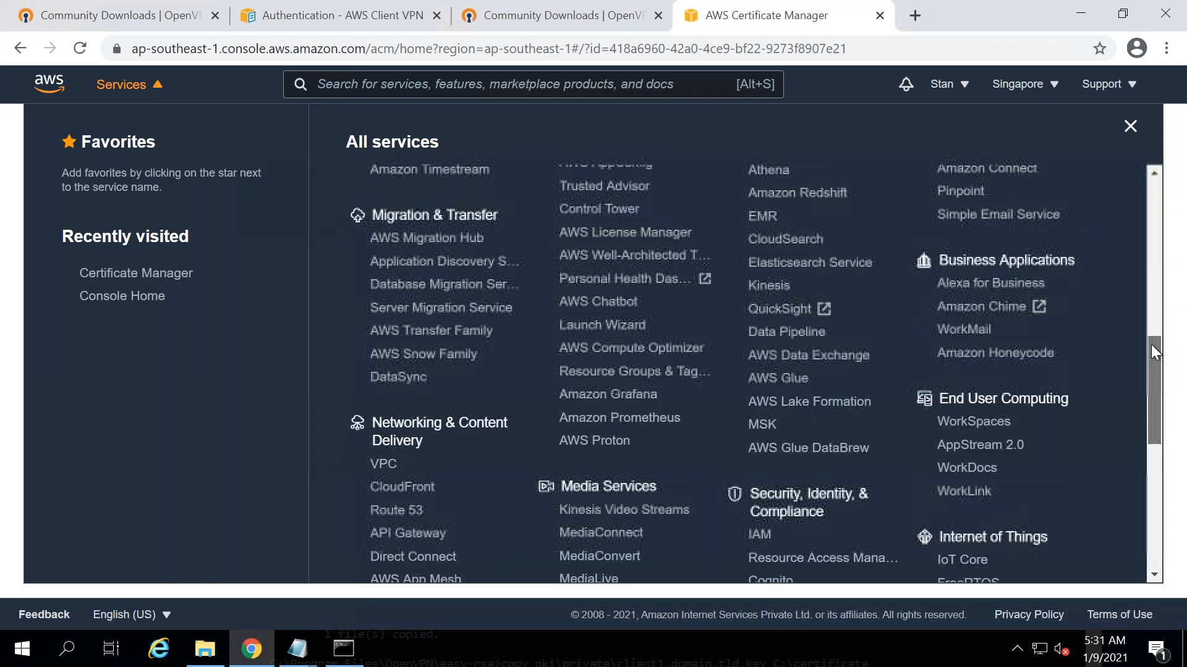
{"action": "left_click", "coordinate": [384, 464]}
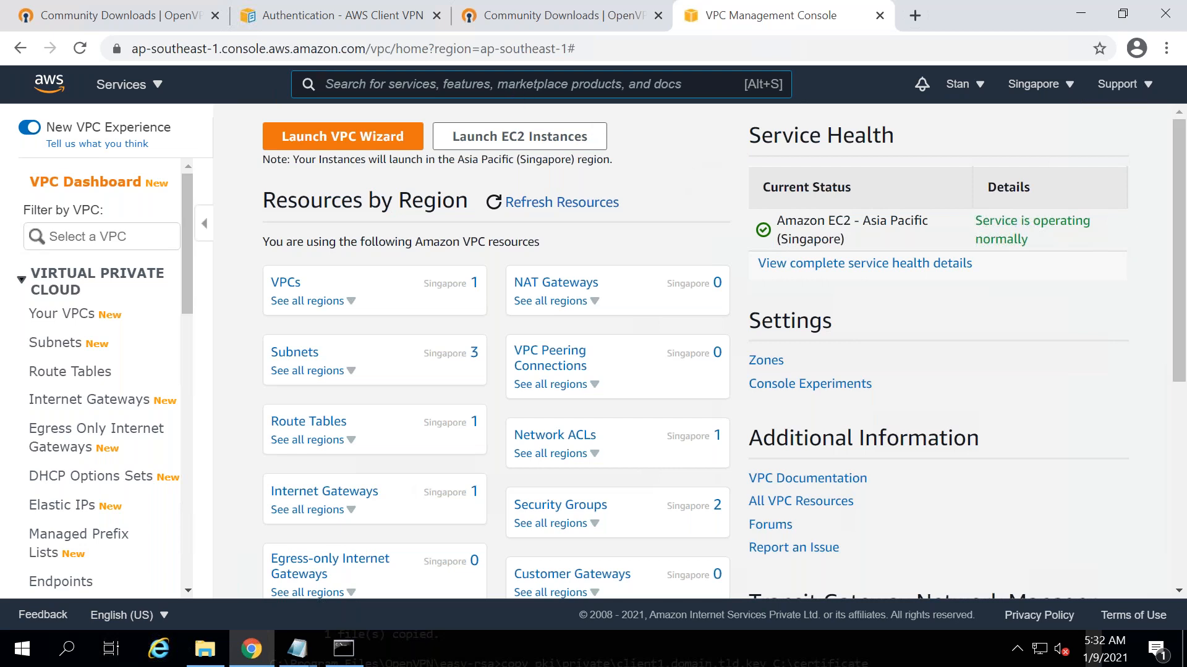
{"action": "type", "text": "S3"}
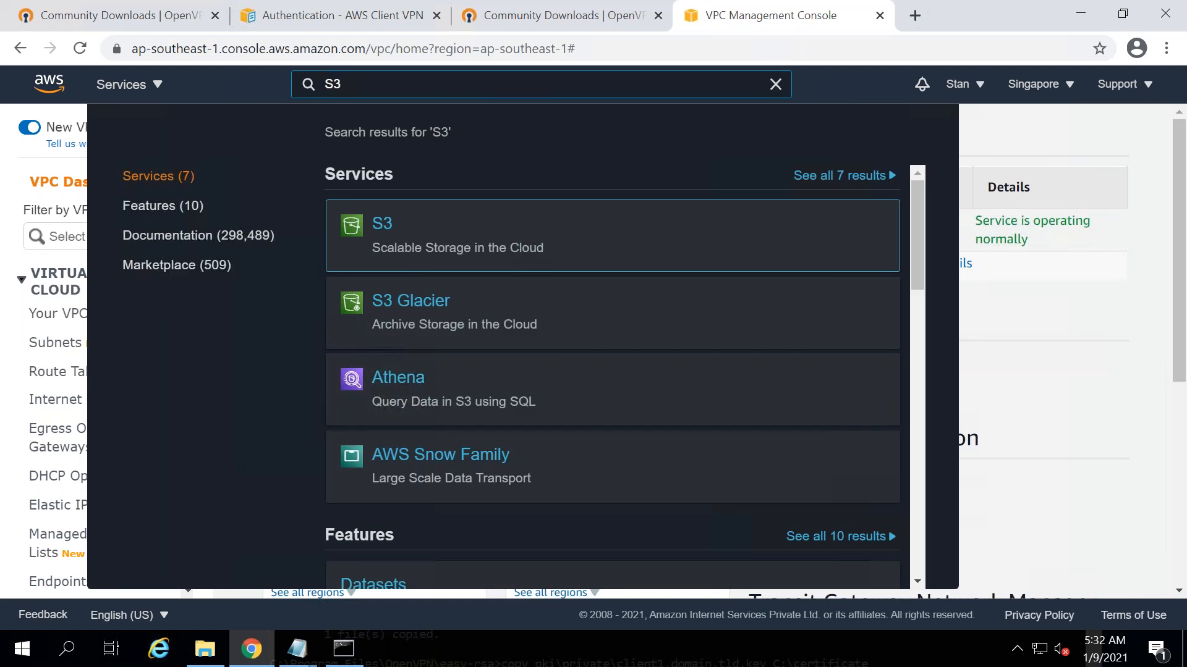
- Visit the S3 console, then Certificate Manager, through the service search
{"action": "key", "text": "Return"}
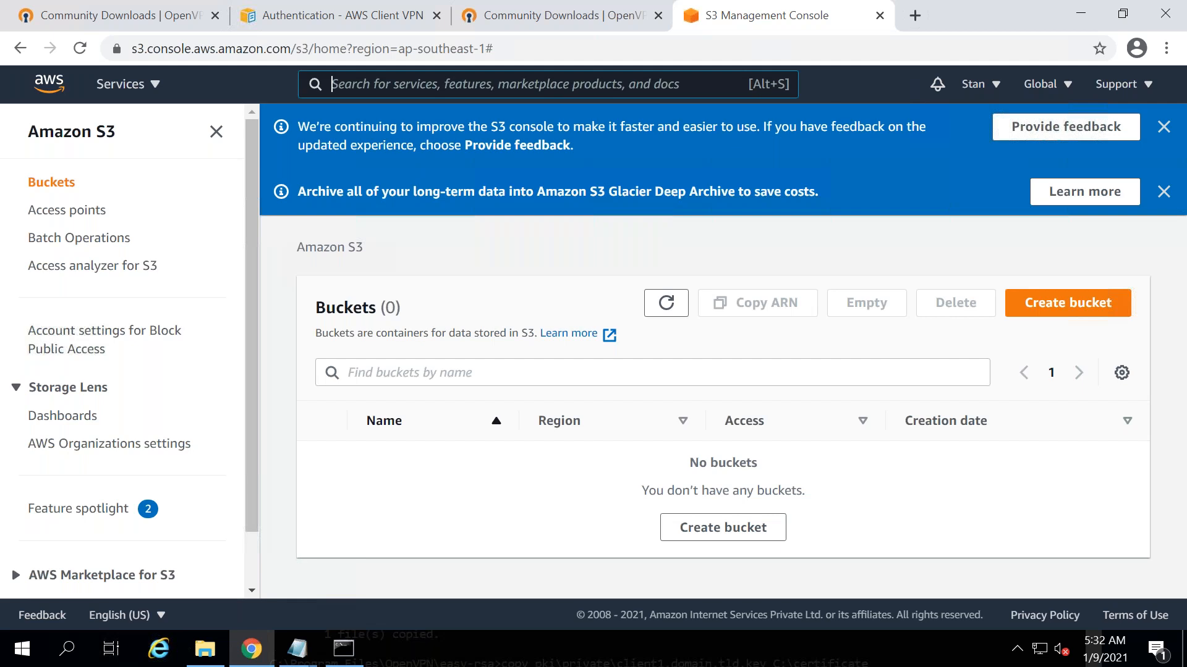
{"action": "type", "text": "Certifia"}
{"action": "key", "text": "BackSpace"}
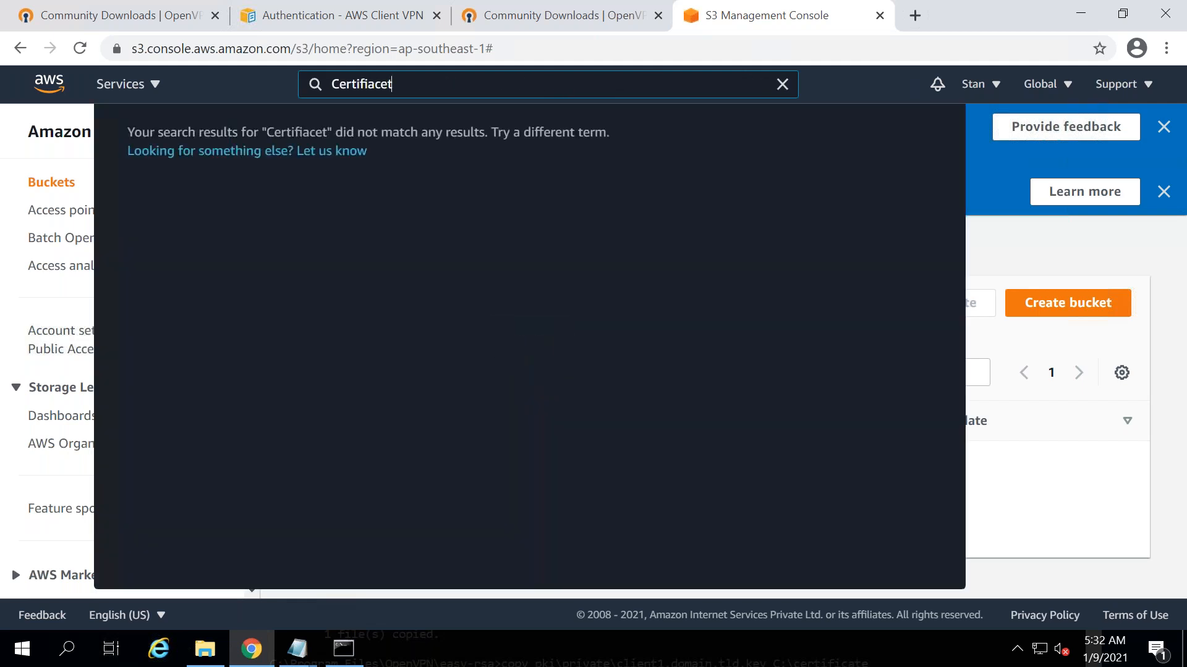
{"action": "type", "text": "cate"}
{"action": "left_click", "coordinate": [436, 221]}
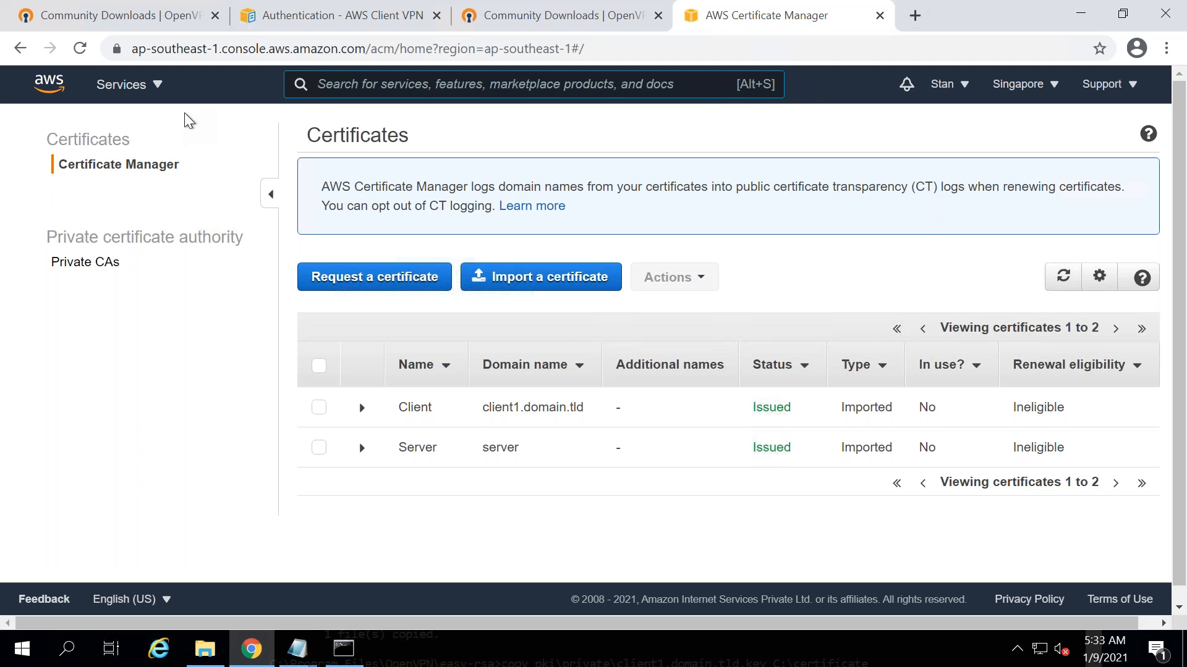
- Search for VPC and list Your VPCs, showing defaultvpc with CIDR 172.31.0.0/16
{"action": "mouse_move", "coordinate": [632, 18]}
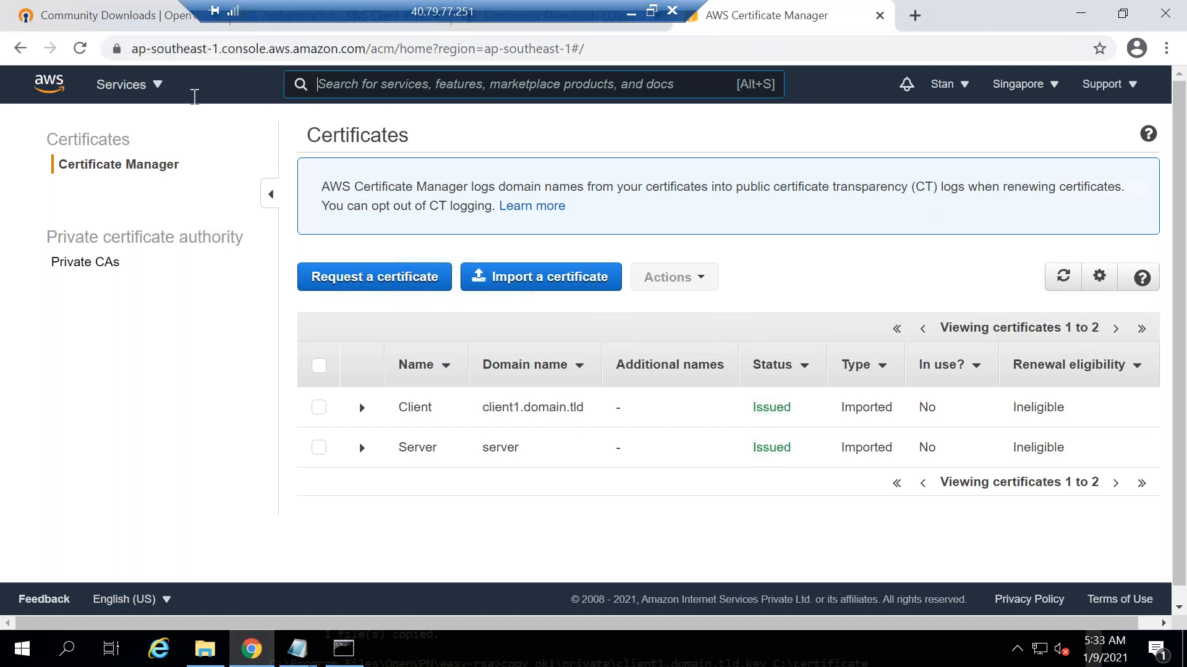
{"action": "left_click", "coordinate": [159, 87]}
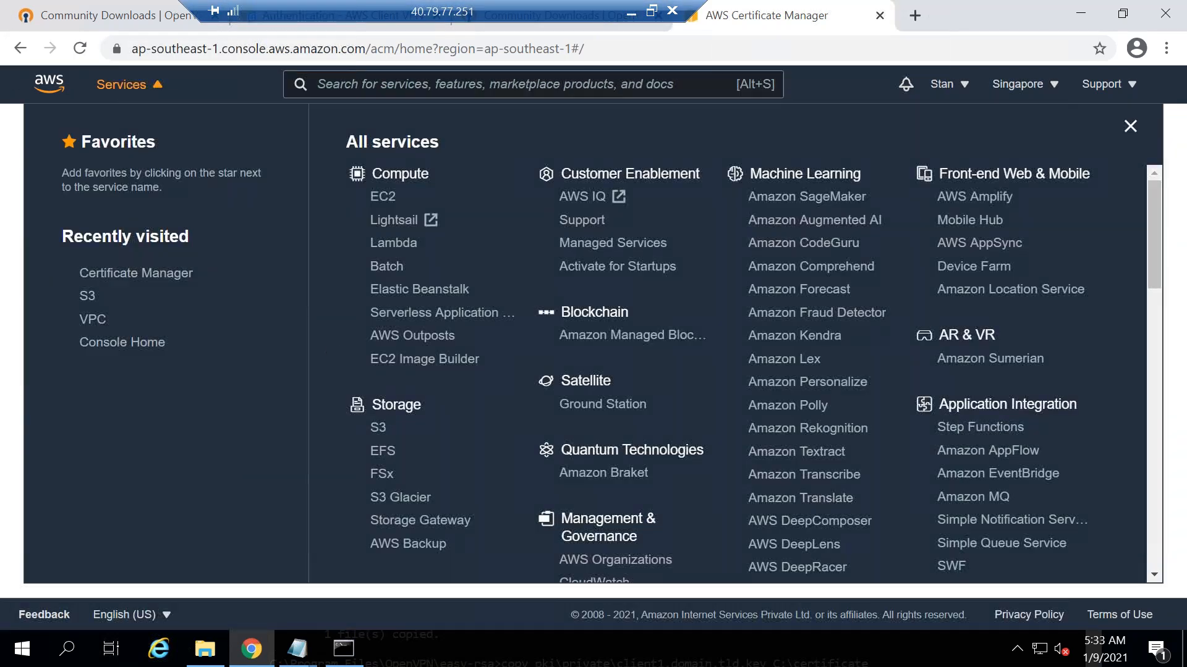
{"action": "left_click", "coordinate": [398, 84]}
{"action": "type", "text": "CP"}
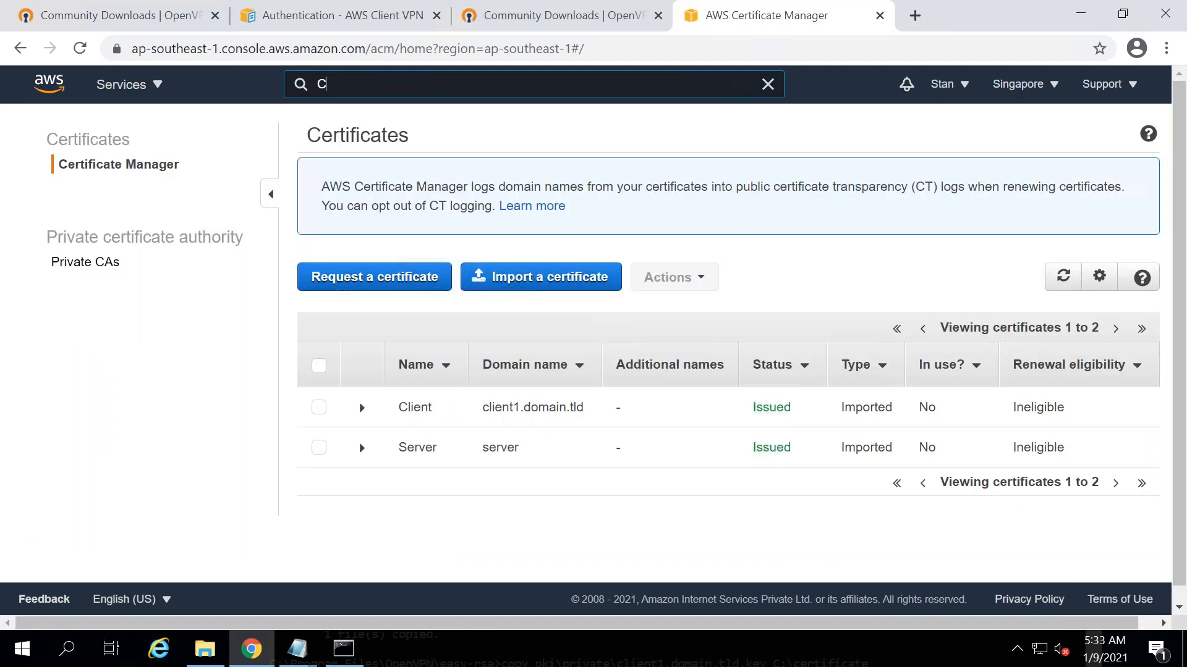
{"action": "key", "text": "BackSpace"}
{"action": "key", "text": "BackSpace"}
{"action": "type", "text": "VPC"}
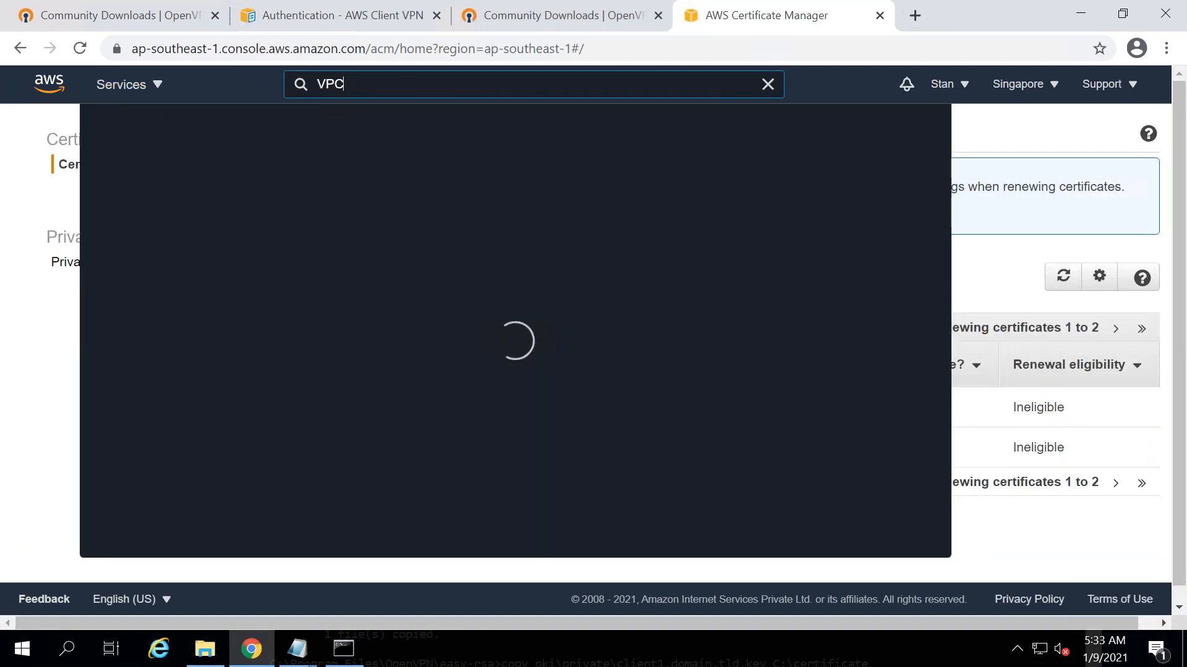
{"action": "key", "text": "Return"}
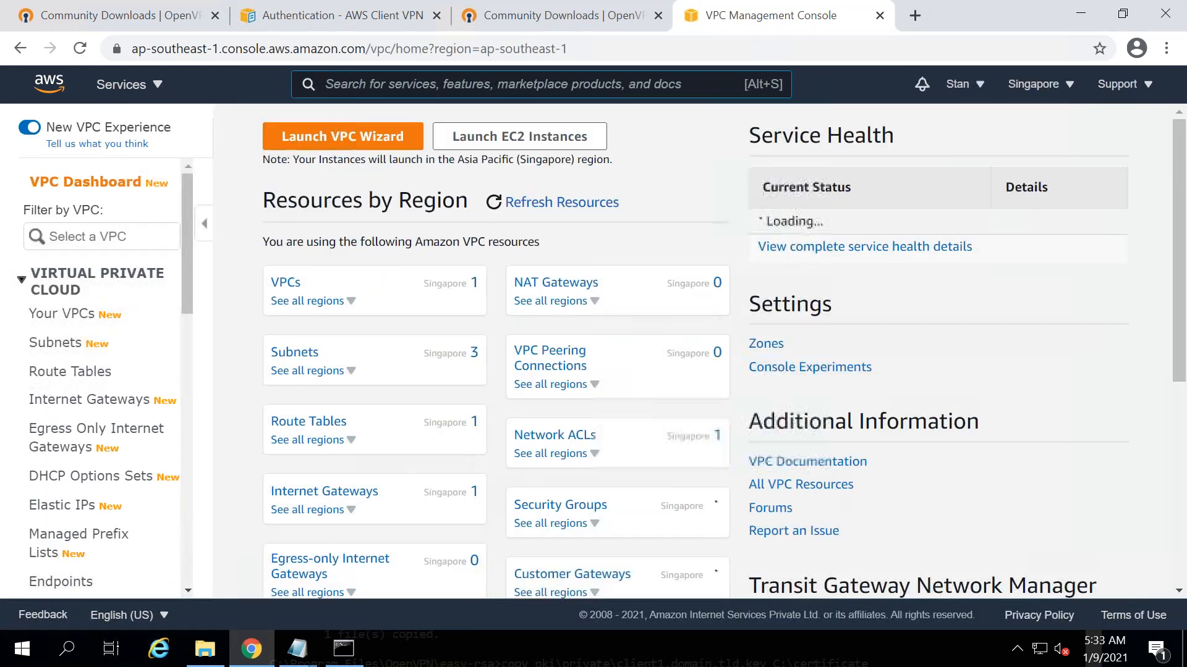
{"action": "left_click", "coordinate": [284, 284]}
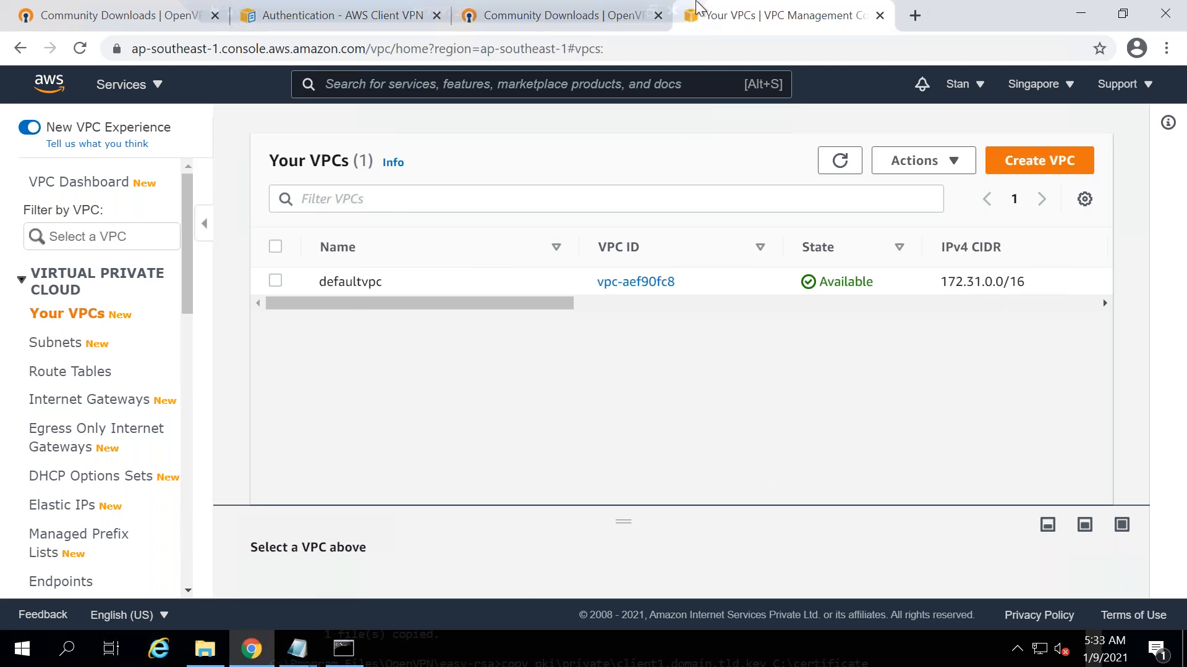
{"action": "mouse_move", "coordinate": [697, 1]}
{"action": "left_click", "coordinate": [634, 11]}
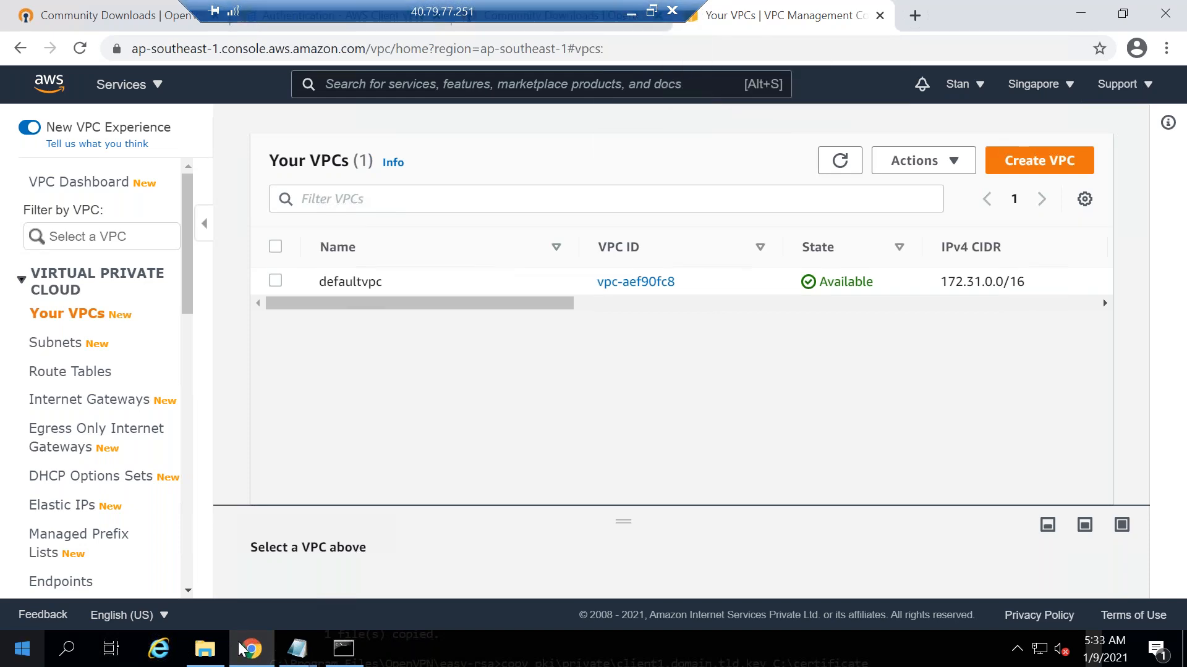
{"action": "left_click", "coordinate": [352, 649]}
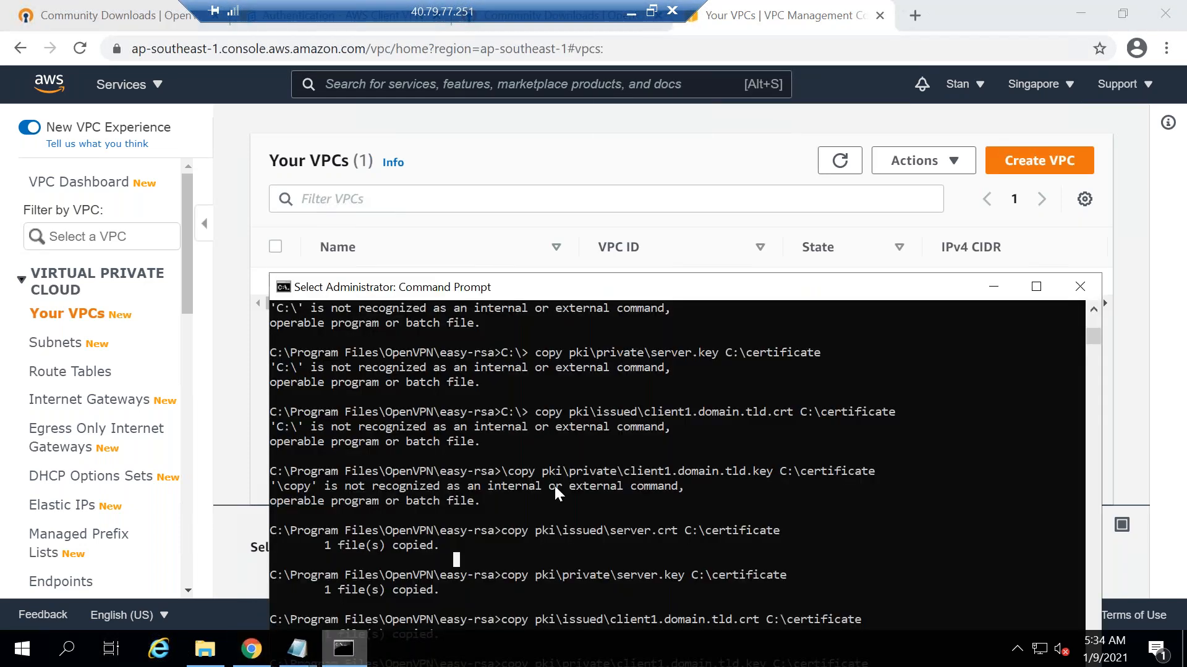
{"action": "left_click_drag", "start_coordinate": [465, 135], "coordinate": [463, 102]}
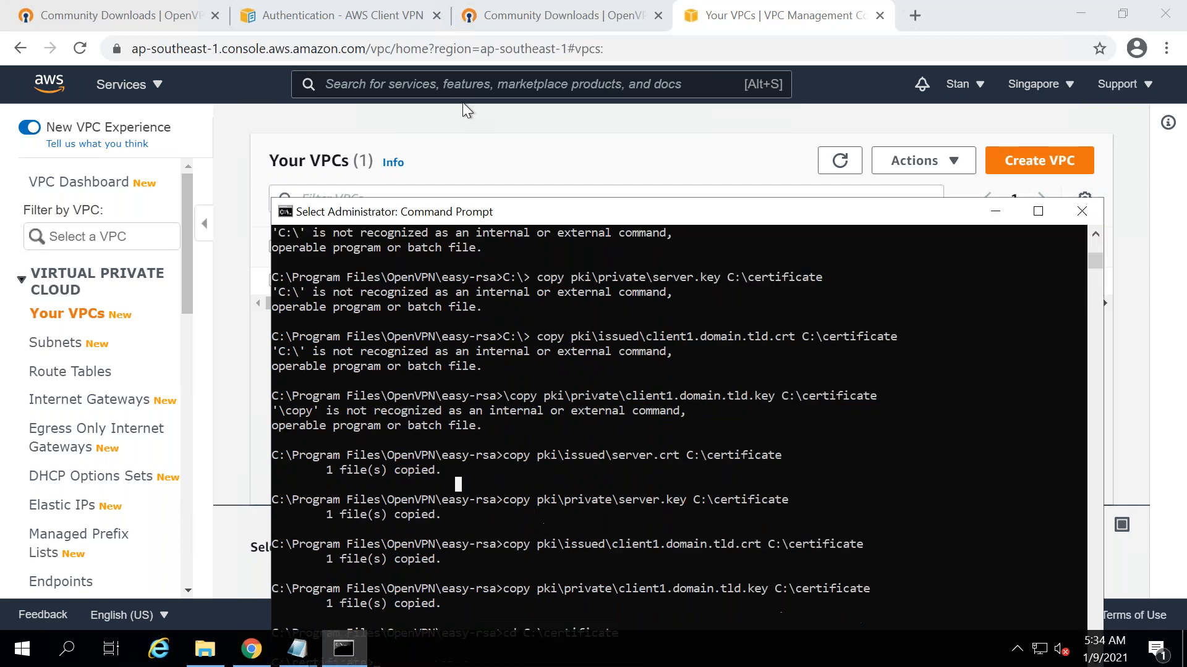
{"action": "type", "text": "cls"}
{"action": "key", "text": "Return"}
{"action": "type", "text": "ipconfig"}
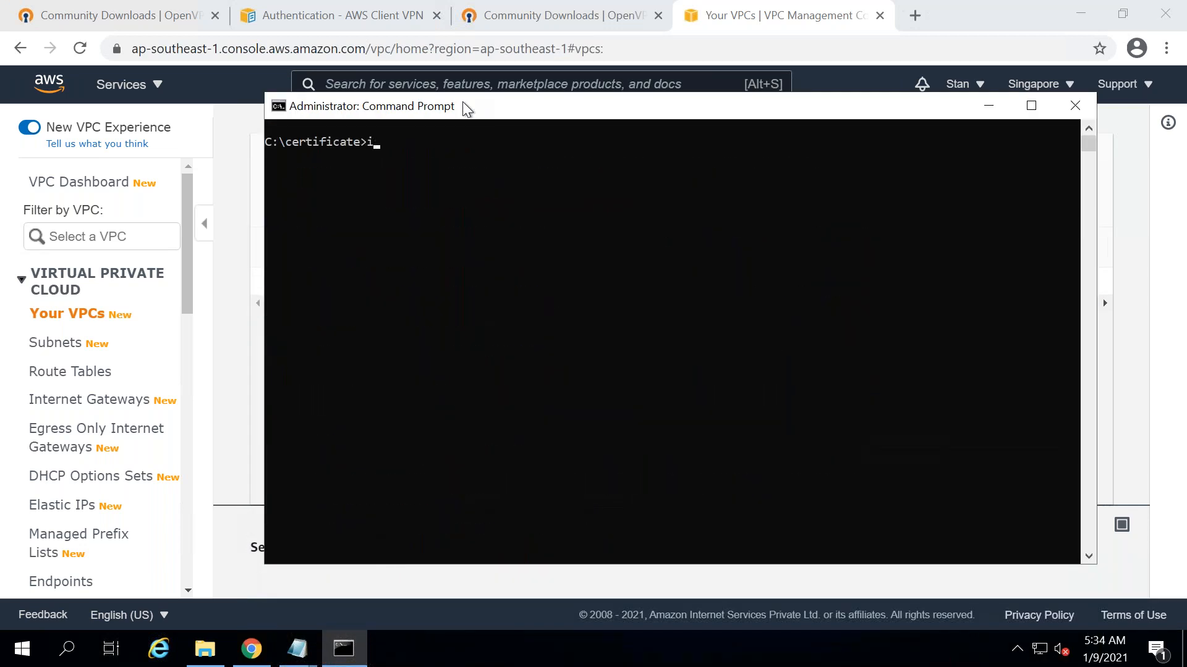
{"action": "key", "text": "Return"}
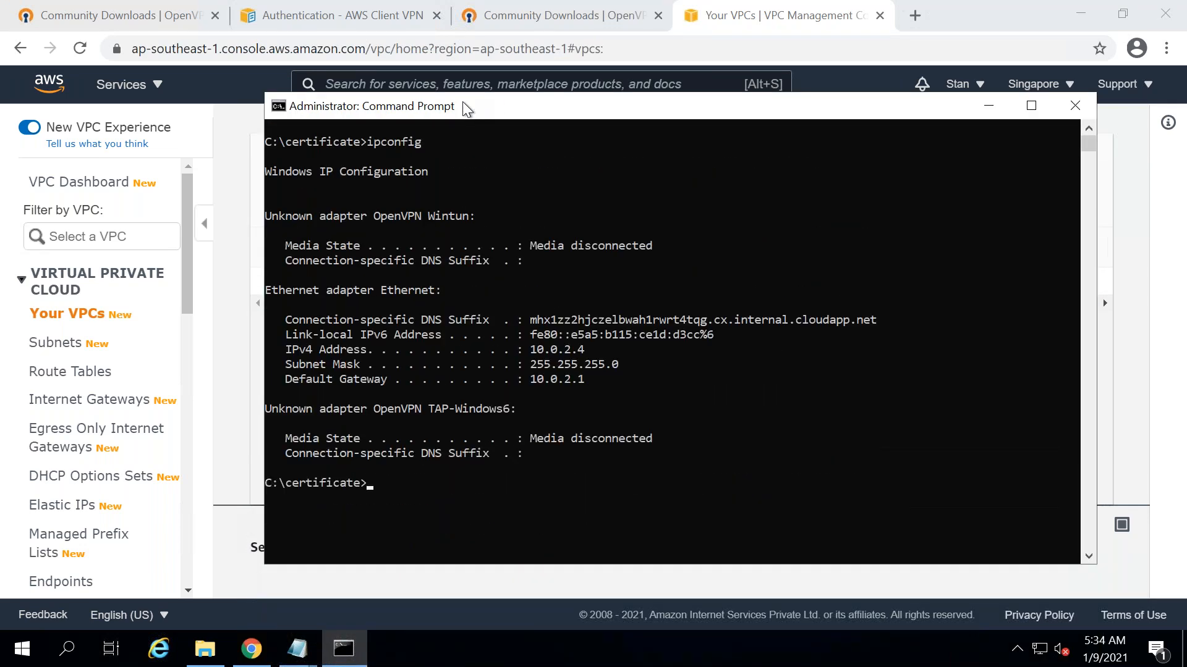
{"action": "left_click", "coordinate": [991, 104]}
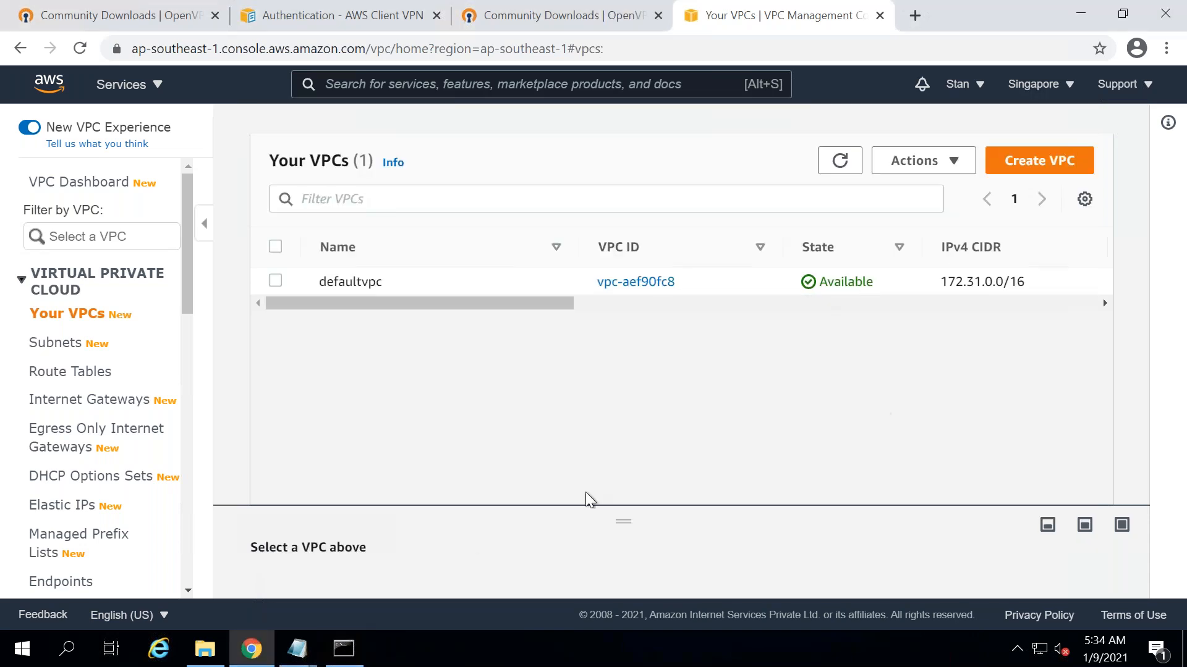
{"action": "left_click", "coordinate": [340, 660]}
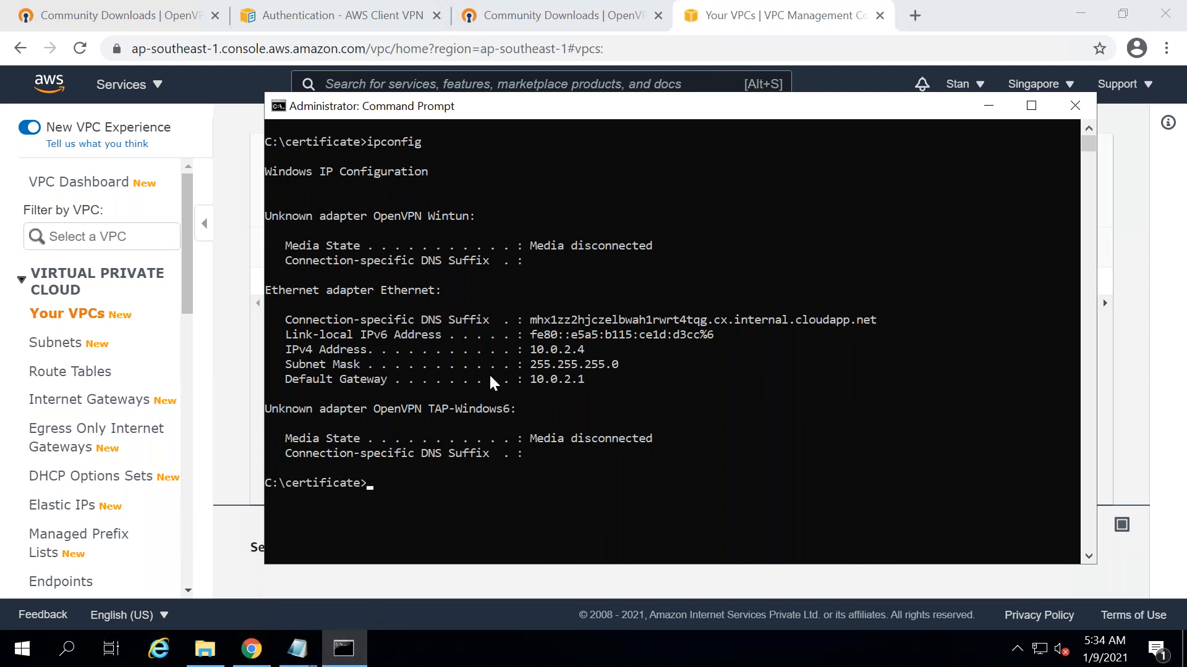
{"action": "type", "text": "hostname"}
{"action": "key", "text": "Return"}
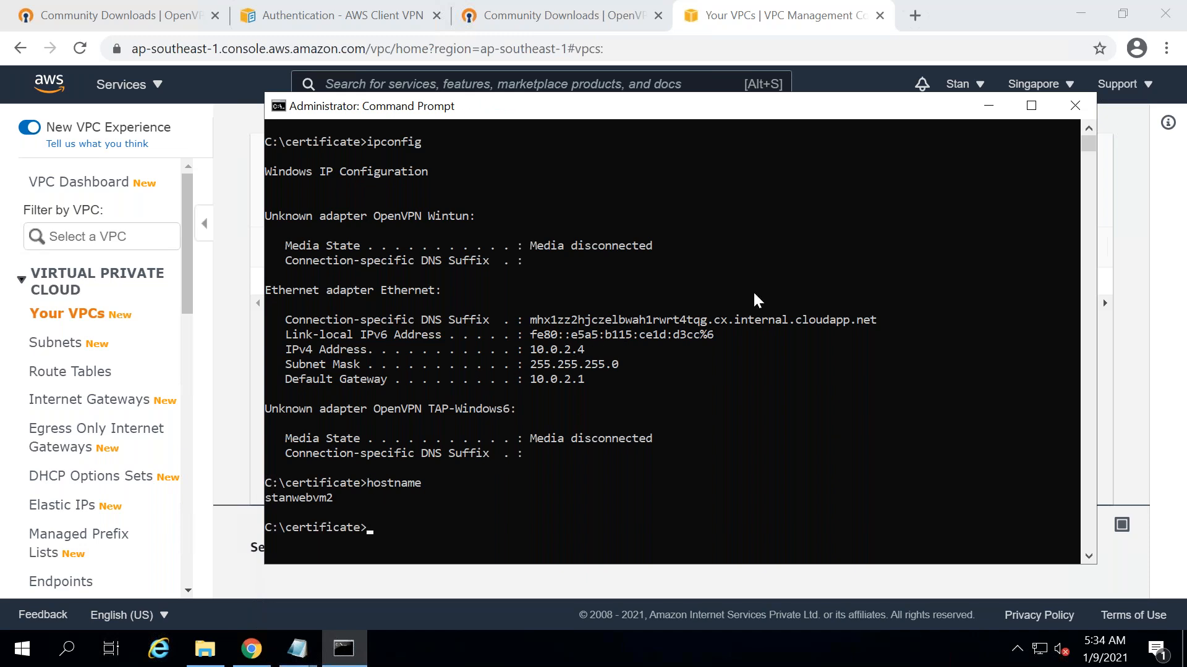
{"action": "left_click", "coordinate": [988, 107]}
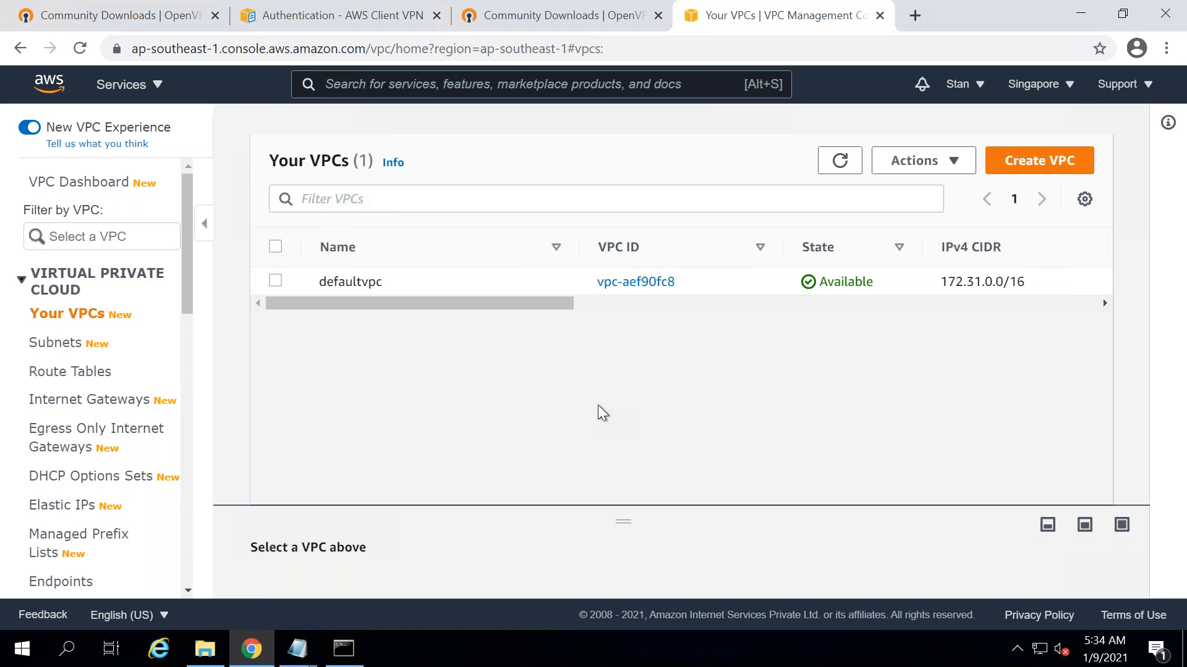
{"action": "mouse_move", "coordinate": [624, 11]}
{"action": "mouse_move", "coordinate": [671, 6]}
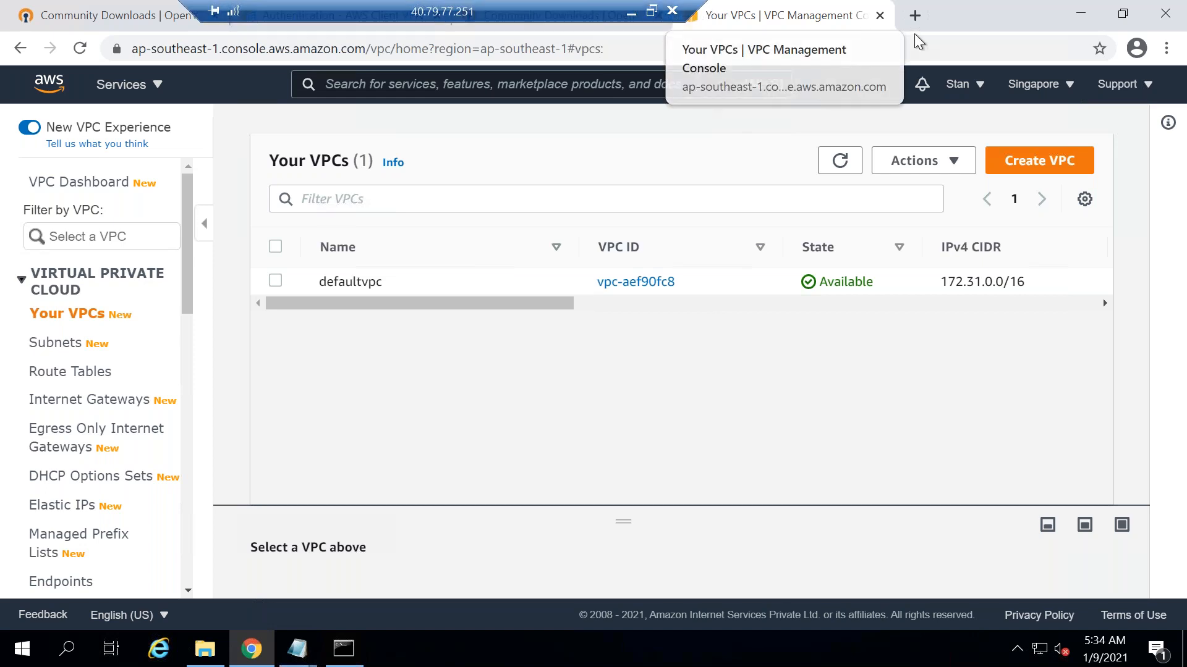
{"action": "left_click", "coordinate": [488, 87]}
- Start a WorkSpaces Quick Setup and select the Standard with Windows 10 bundle
{"action": "type", "text": "workspaces"}
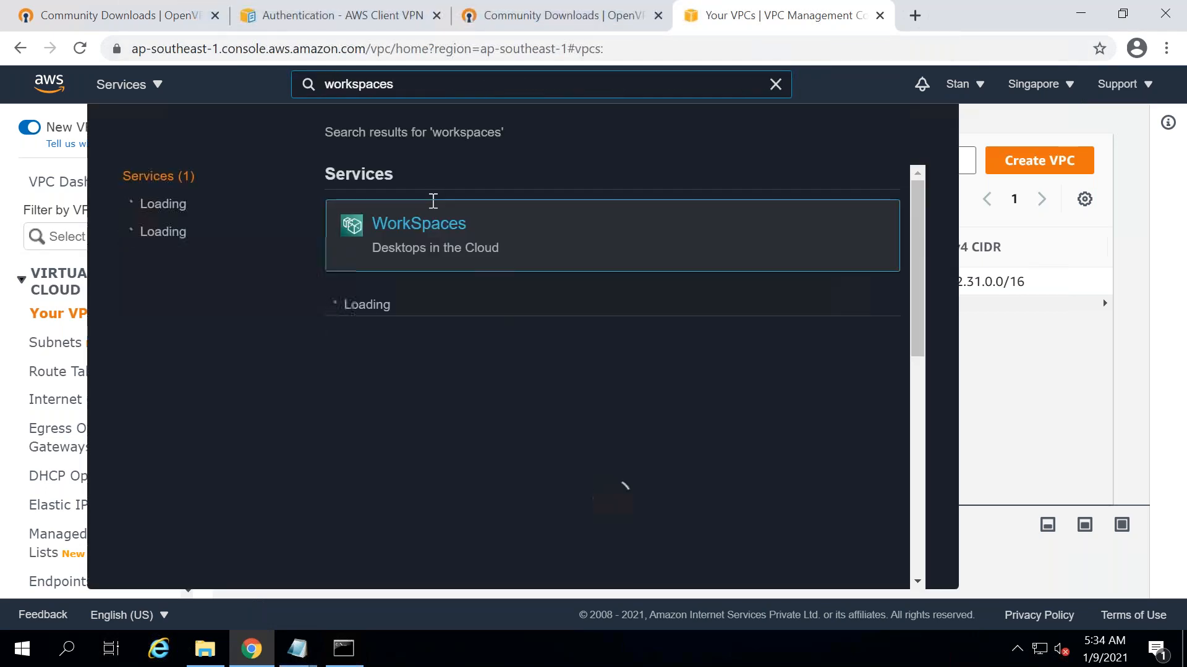
{"action": "left_click", "coordinate": [433, 234]}
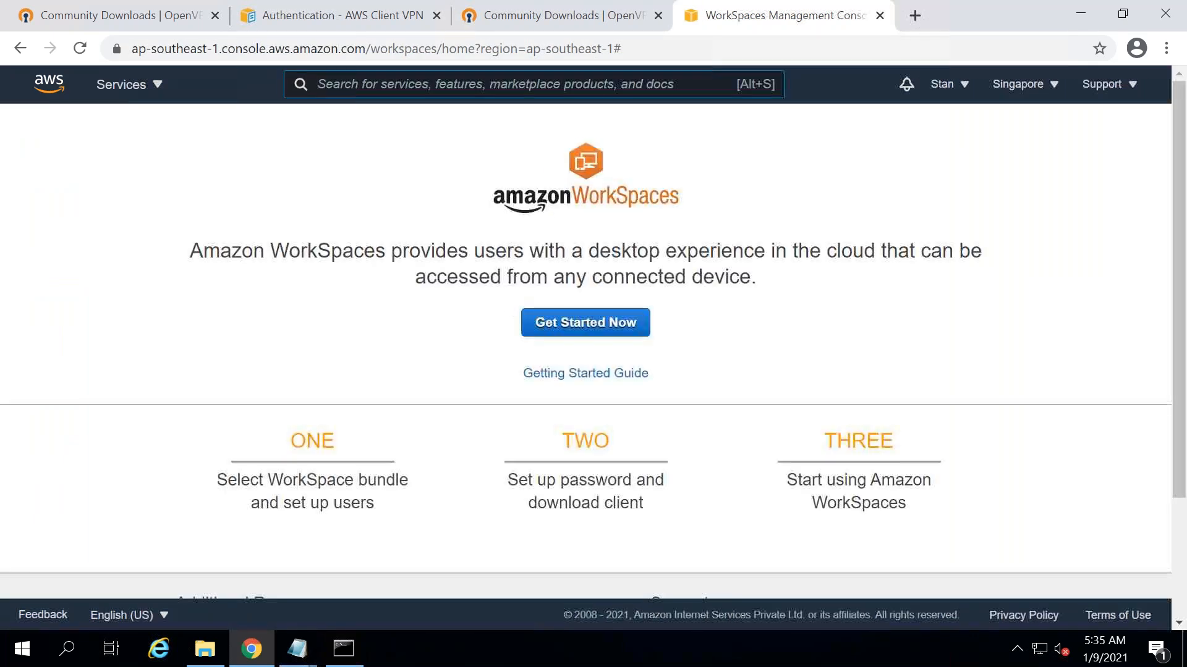
{"action": "left_click", "coordinate": [609, 316]}
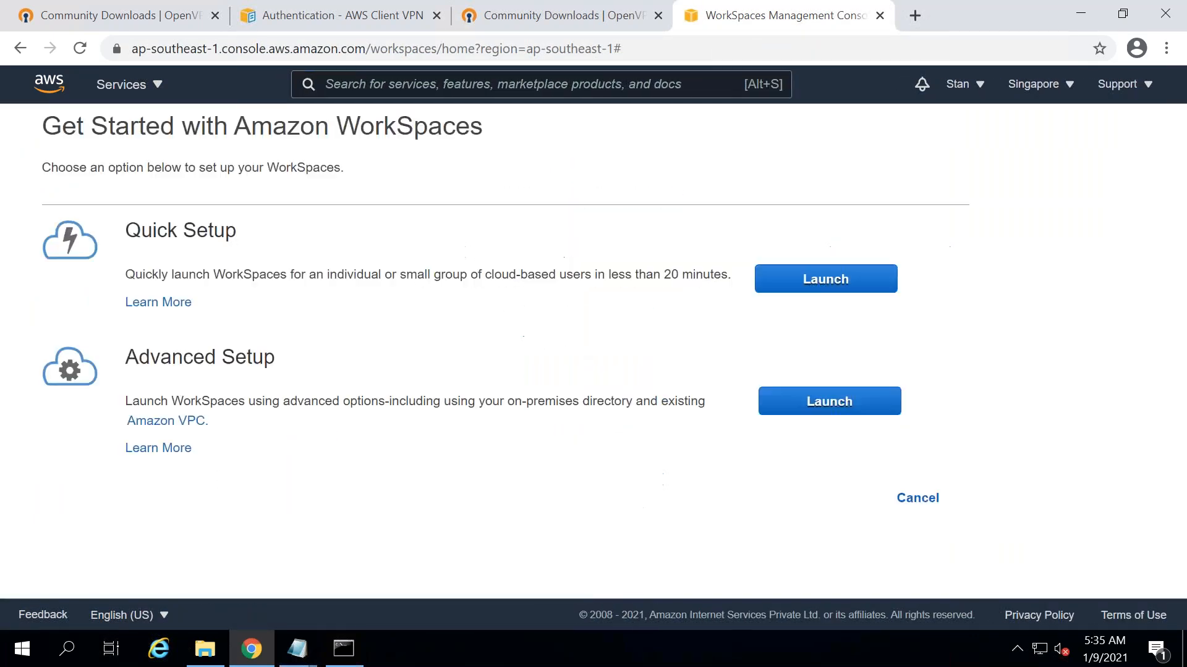
{"action": "left_click", "coordinate": [812, 278]}
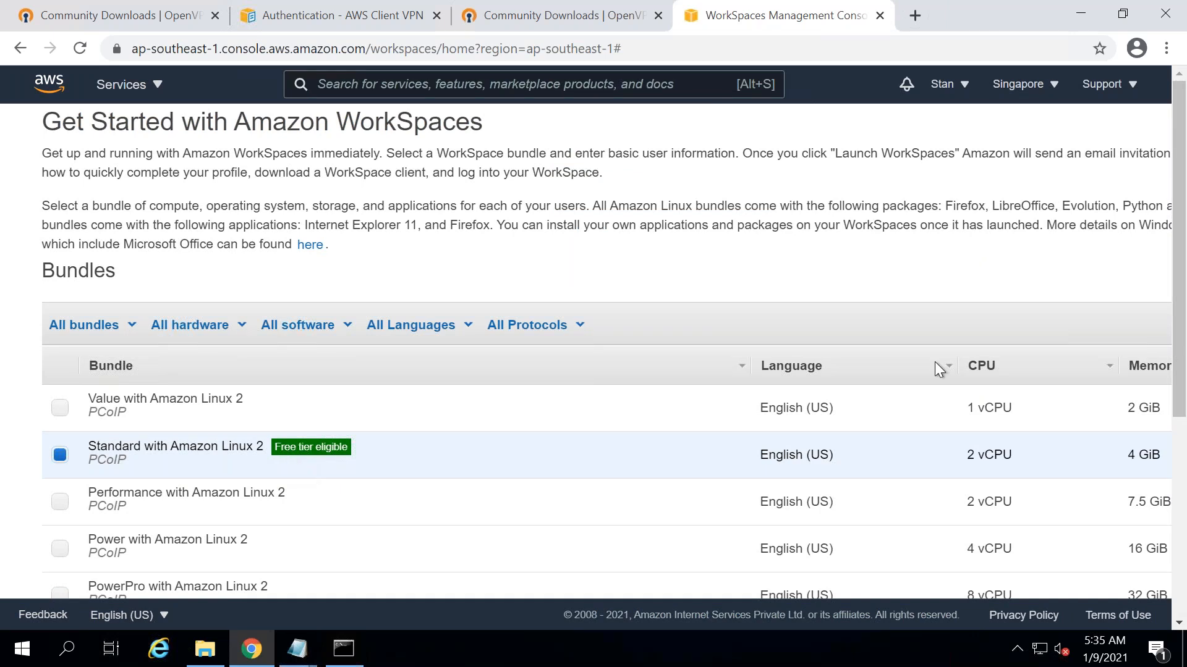
{"action": "left_click_drag", "start_coordinate": [1185, 213], "coordinate": [1186, 317]}
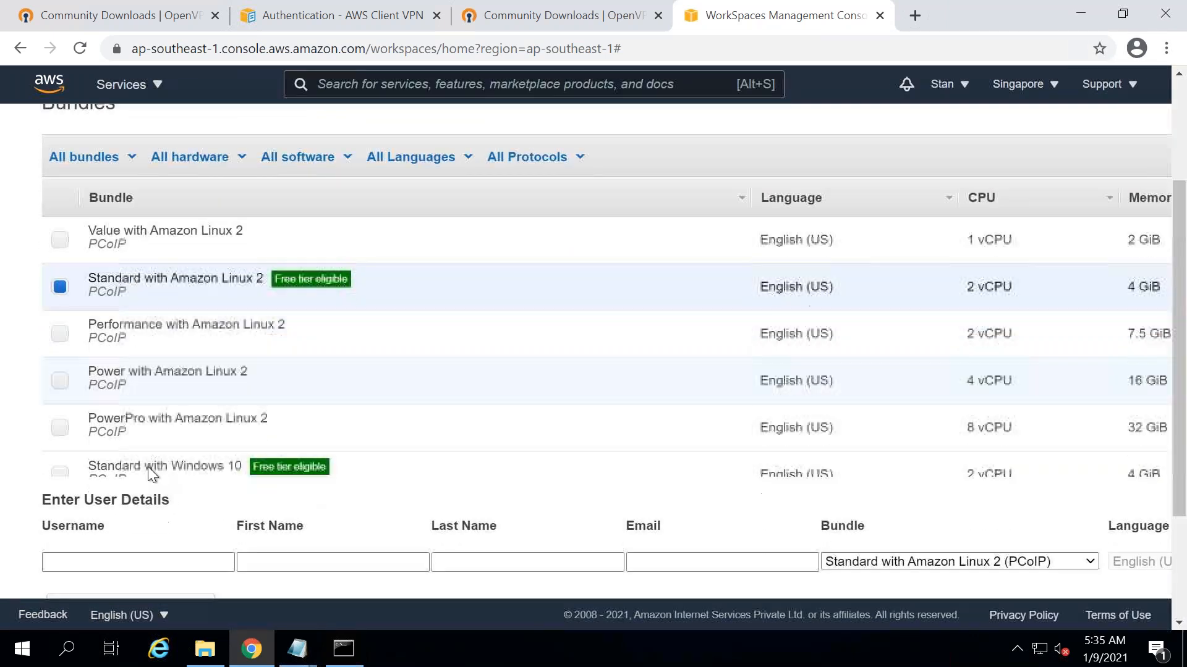
{"action": "left_click", "coordinate": [59, 472]}
- Enter the new user's username, first name, last name and e-mail, then launch the WorkSpace
{"action": "left_click", "coordinate": [138, 562]}
{"action": "key", "text": "Tab"}
{"action": "key", "text": "Tab"}
{"action": "key", "text": "Tab"}
{"action": "key", "text": "BackSpace"}
{"action": "key", "text": "BackSpace"}
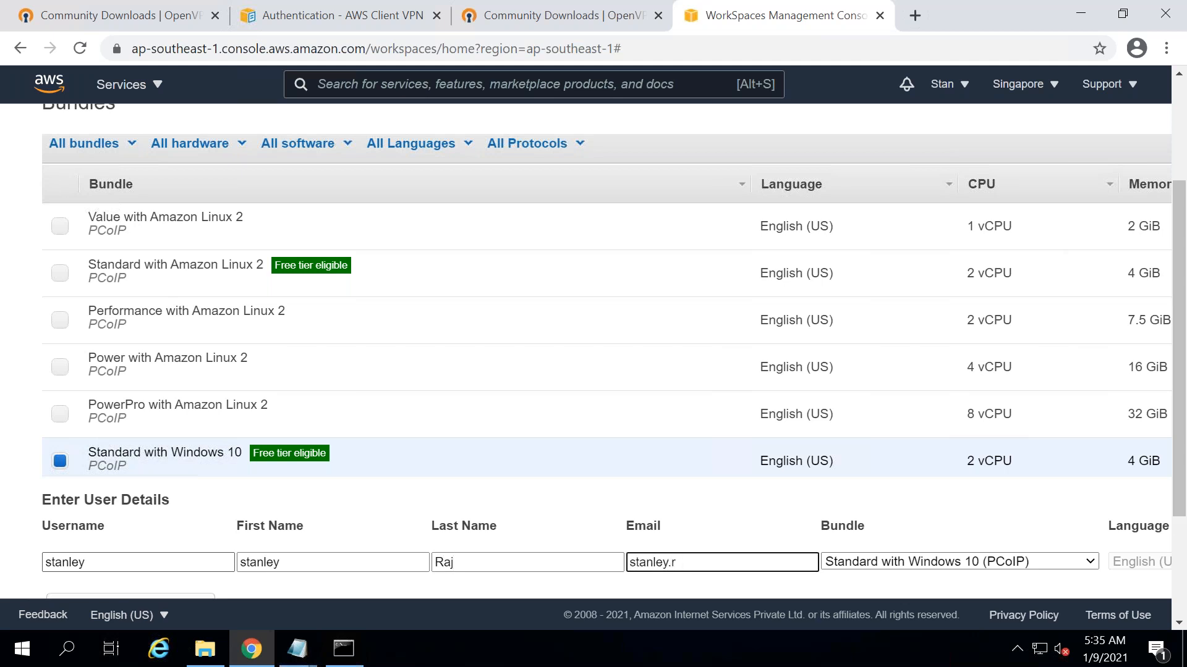
{"action": "key", "text": "ctrl+BackSpace"}
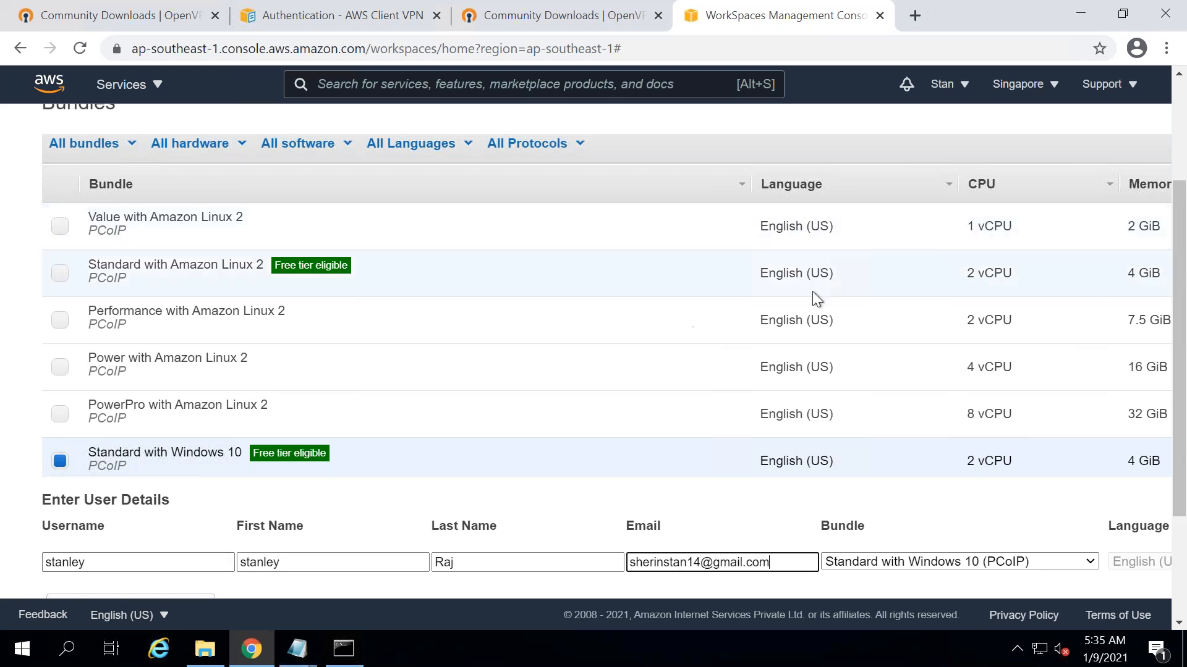
{"action": "left_click_drag", "start_coordinate": [1181, 193], "coordinate": [1185, 333]}
{"action": "left_click", "coordinate": [1152, 570]}
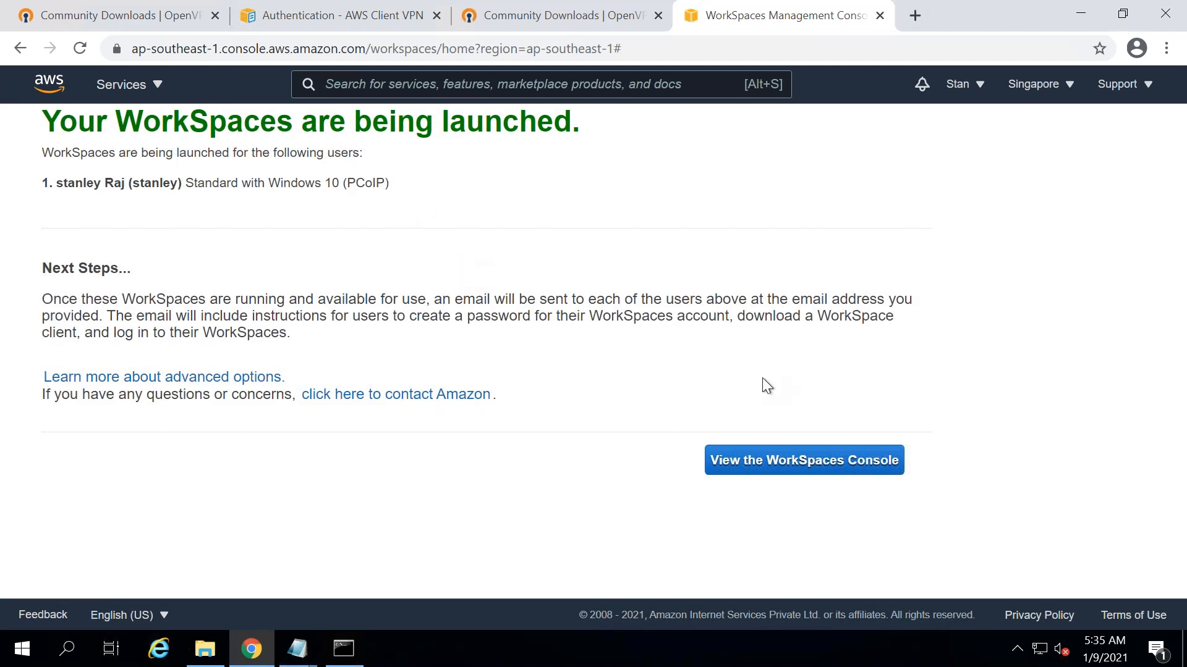
- Go to the WorkSpaces console, then return to the VPC dashboard via Services
{"action": "left_click", "coordinate": [807, 461]}
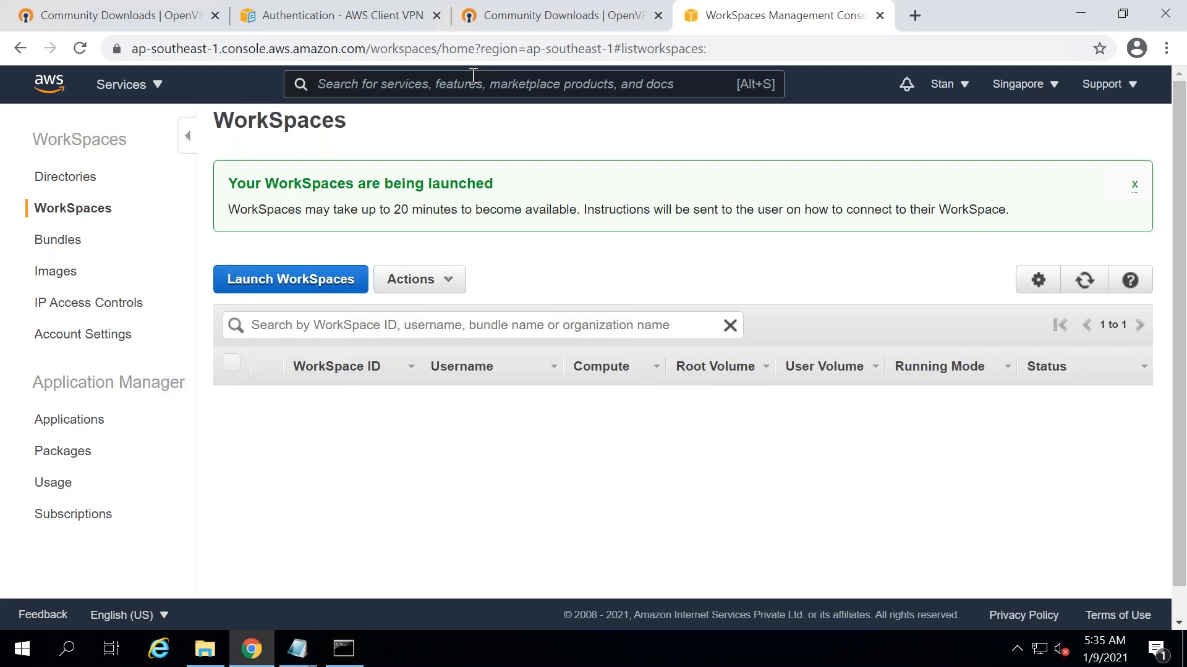
{"action": "left_click", "coordinate": [157, 92]}
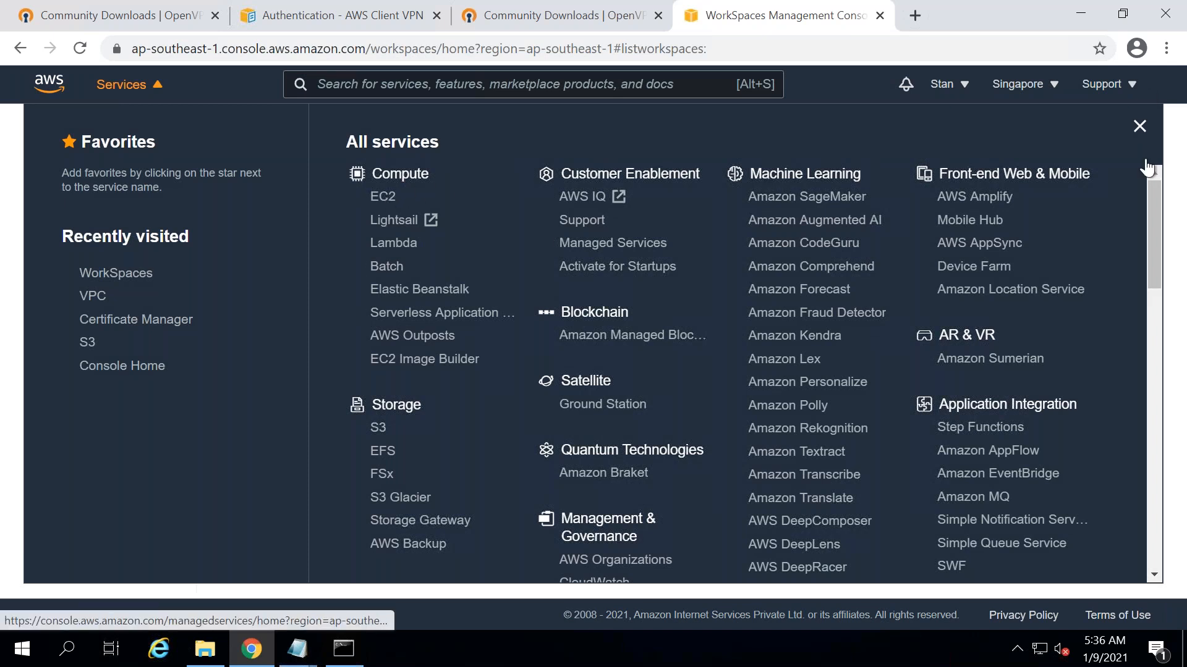
{"action": "scroll", "coordinate": [1154, 218], "scroll_direction": "down", "scroll_amount": 1}
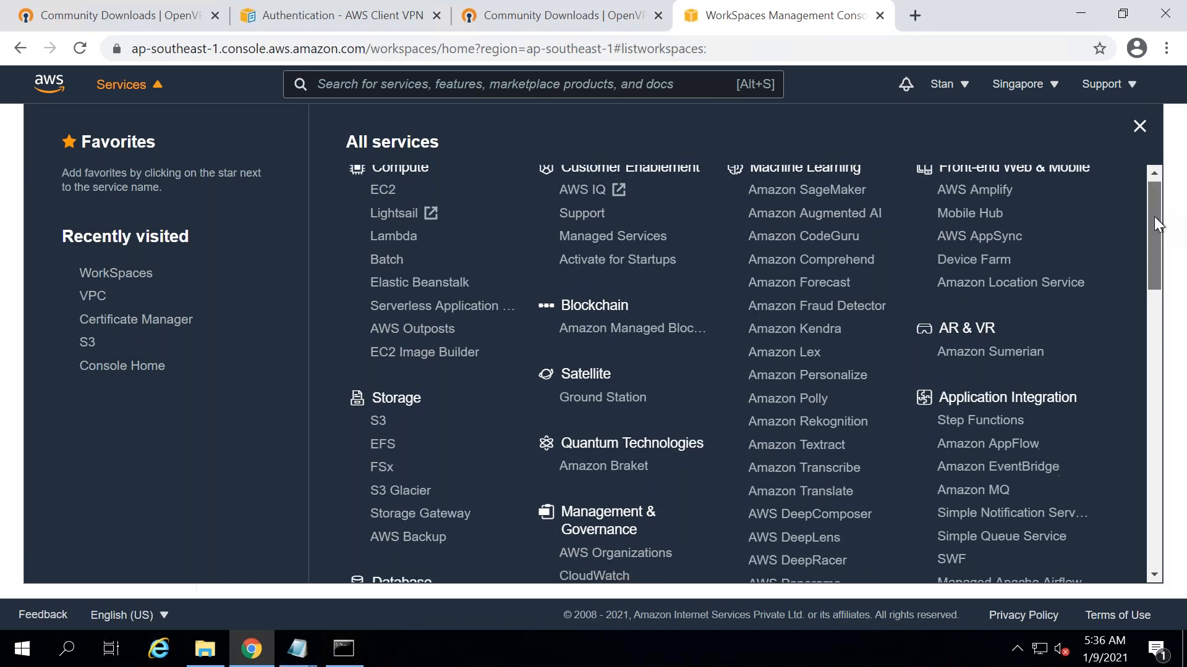
{"action": "left_click_drag", "start_coordinate": [1154, 217], "coordinate": [1150, 345]}
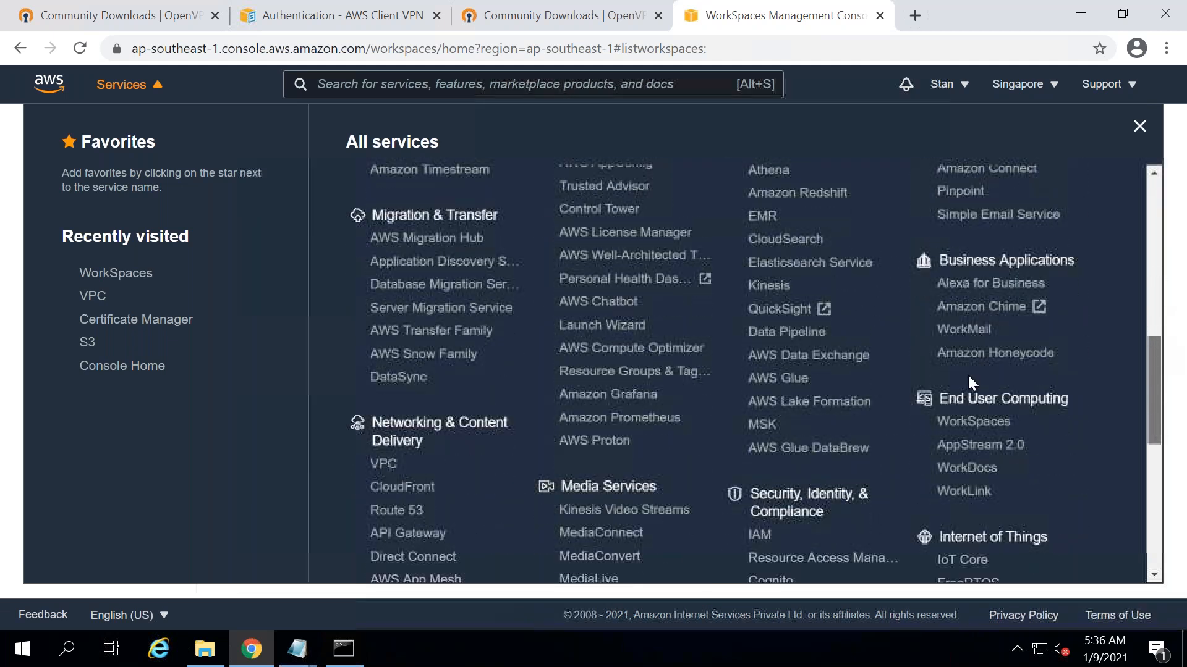
{"action": "left_click", "coordinate": [384, 460]}
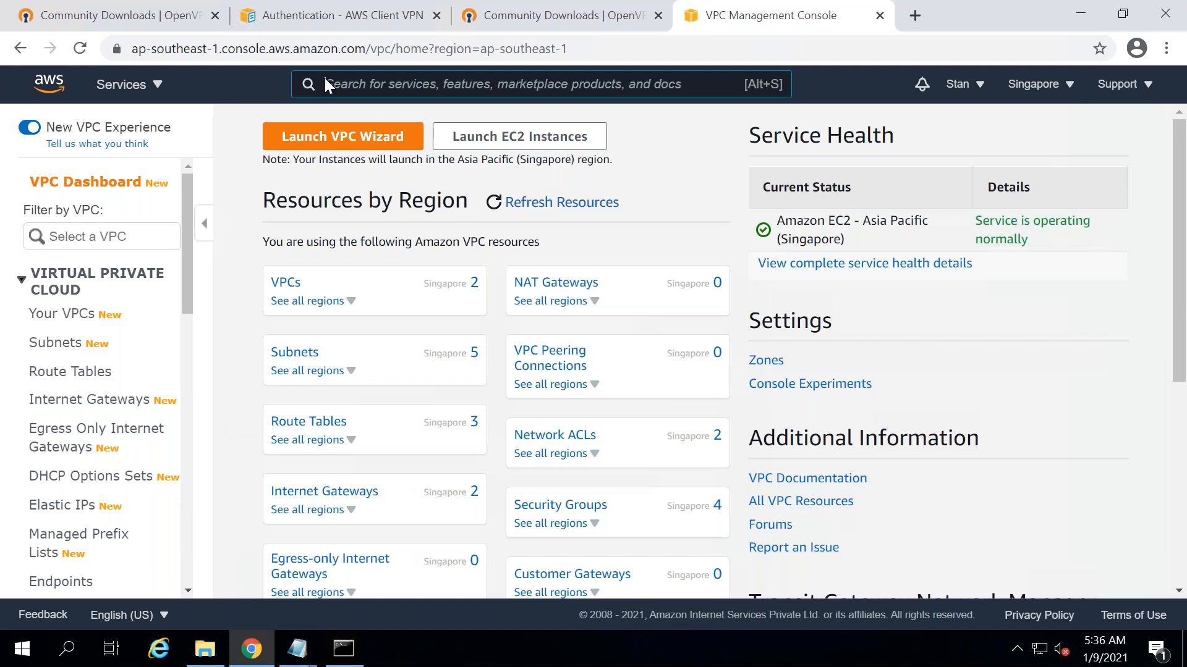
{"action": "left_click", "coordinate": [363, 84]}
- Open Client VPN Endpoints from the VPN section of the VPC navigation pane
{"action": "left_click_drag", "start_coordinate": [183, 288], "coordinate": [184, 291]}
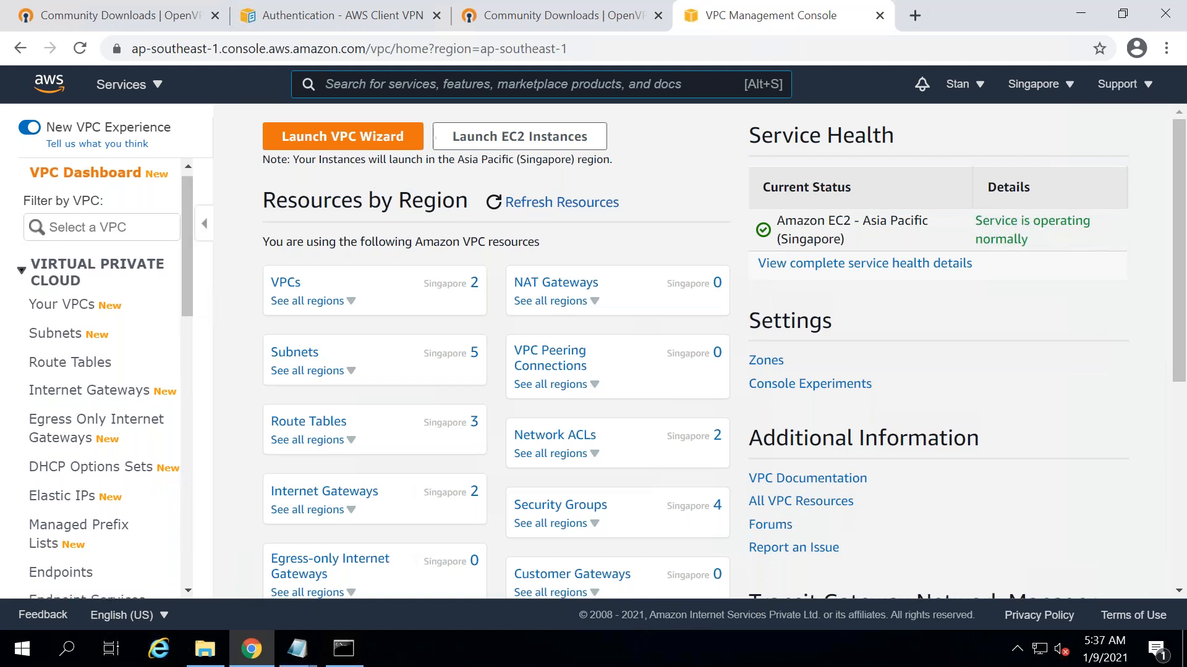
{"action": "left_click_drag", "start_coordinate": [187, 262], "coordinate": [191, 422]}
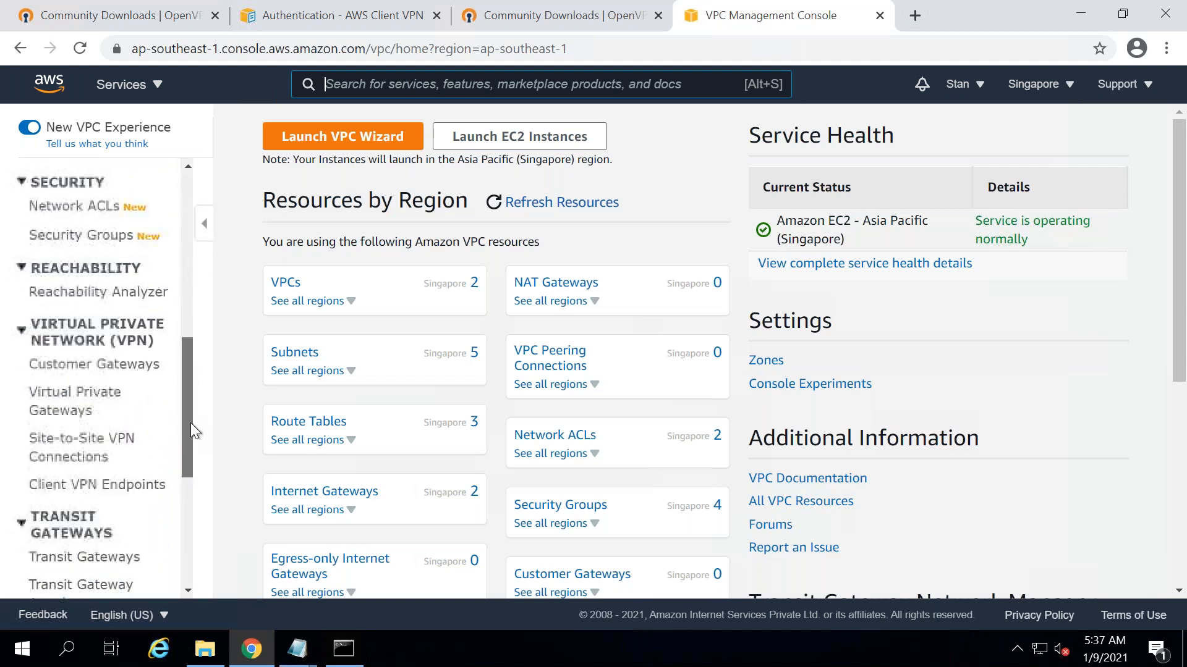
{"action": "left_click", "coordinate": [80, 476]}
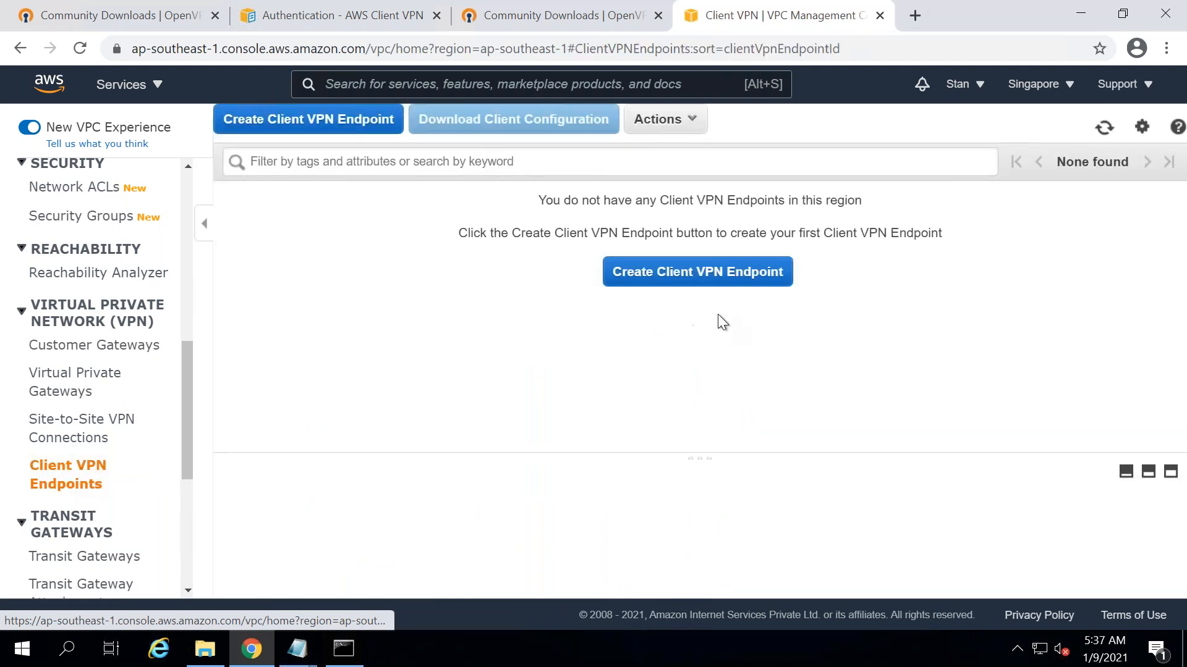
- Create an endpoint named OpenVPNclient1, described 'From Remote Locations', and begin the CIDR with '10.'
{"action": "left_click", "coordinate": [697, 272]}
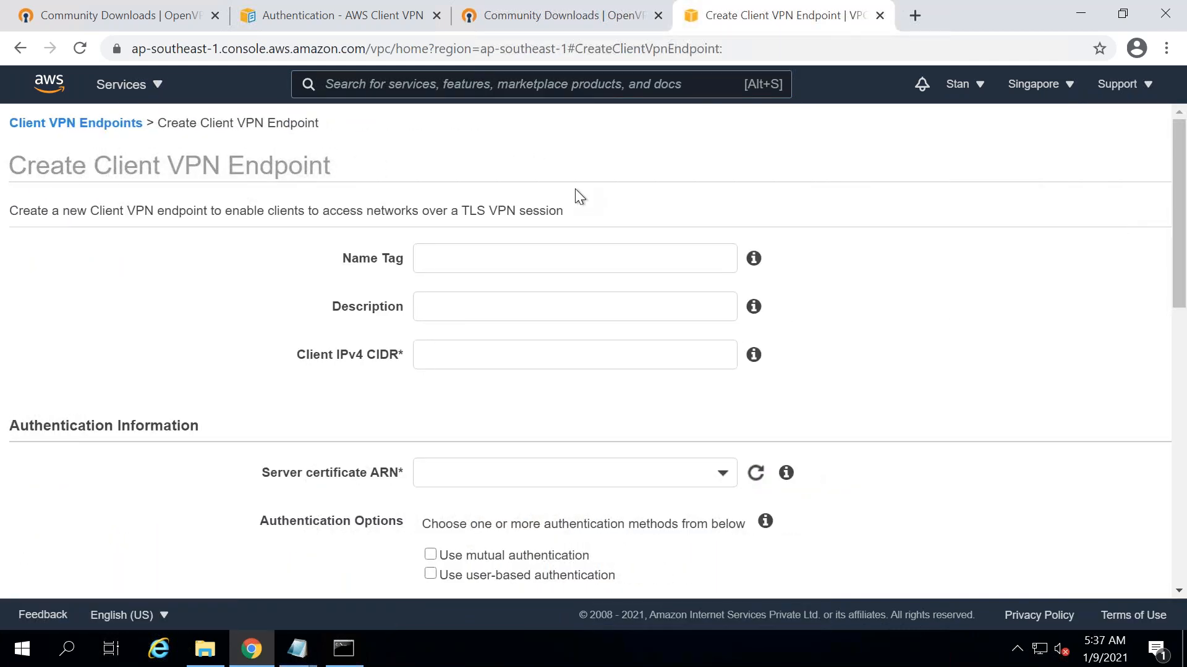
{"action": "left_click", "coordinate": [443, 258]}
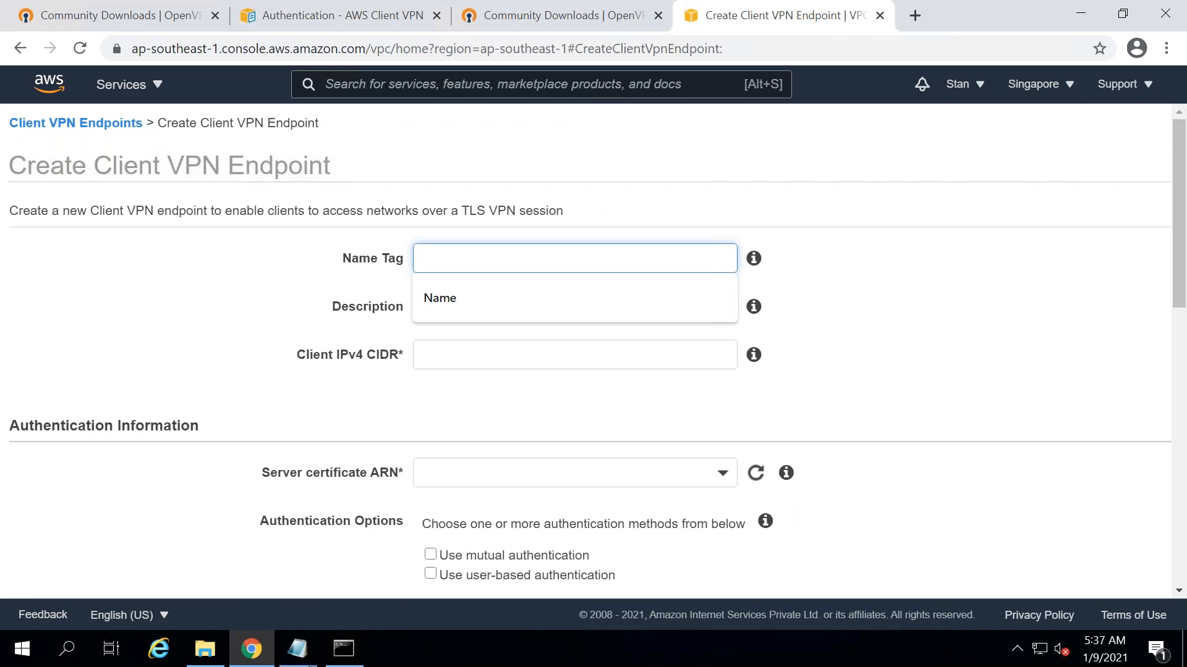
{"action": "type", "text": "Open"}
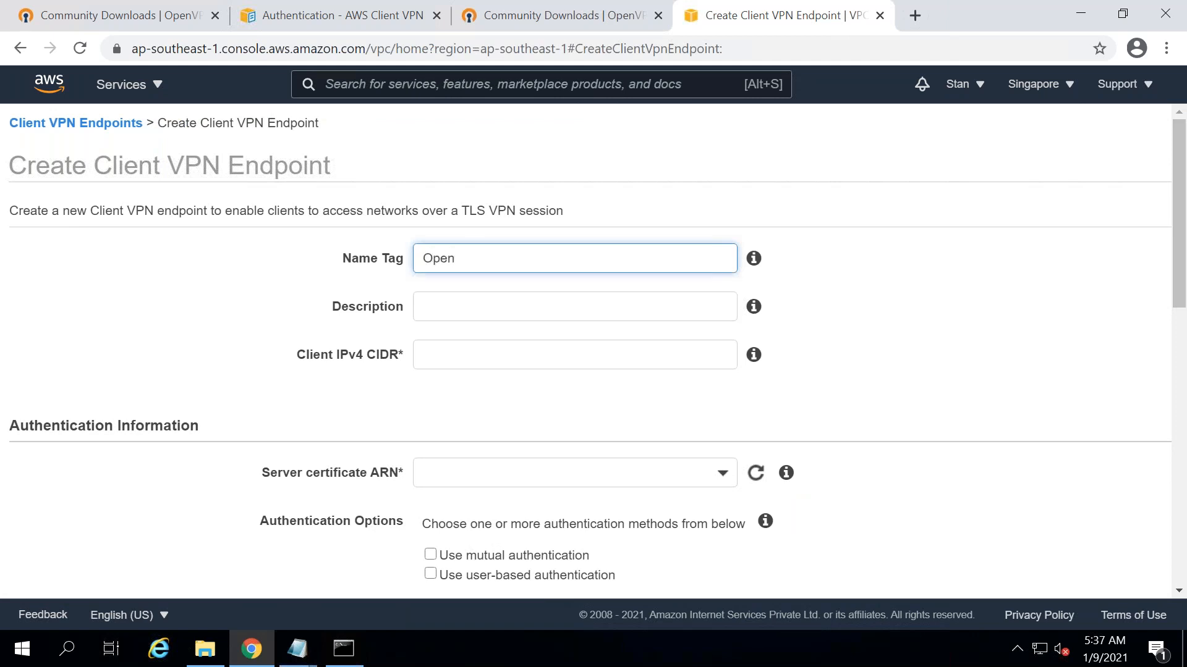
{"action": "type", "text": "VPN"}
{"action": "type", "text": "clinet1"}
{"action": "key", "text": "BackSpace"}
{"action": "key", "text": "BackSpace"}
{"action": "key", "text": "BackSpace"}
{"action": "key", "text": "BackSpace"}
{"action": "type", "text": "ent1"}
{"action": "left_click", "coordinate": [472, 300]}
{"action": "type", "text": "From Renote"}
{"action": "key", "text": "BackSpace"}
{"action": "key", "text": "BackSpace"}
{"action": "key", "text": "BackSpace"}
{"action": "key", "text": "BackSpace"}
{"action": "type", "text": "mote Locations"}
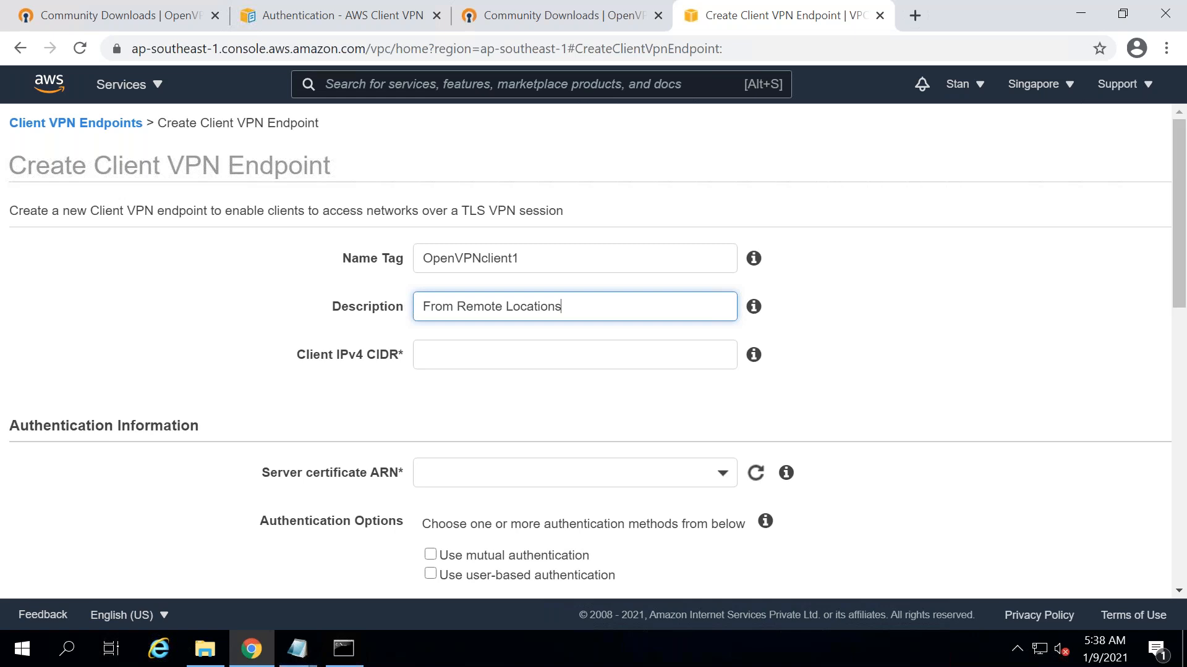
{"action": "left_click", "coordinate": [445, 353]}
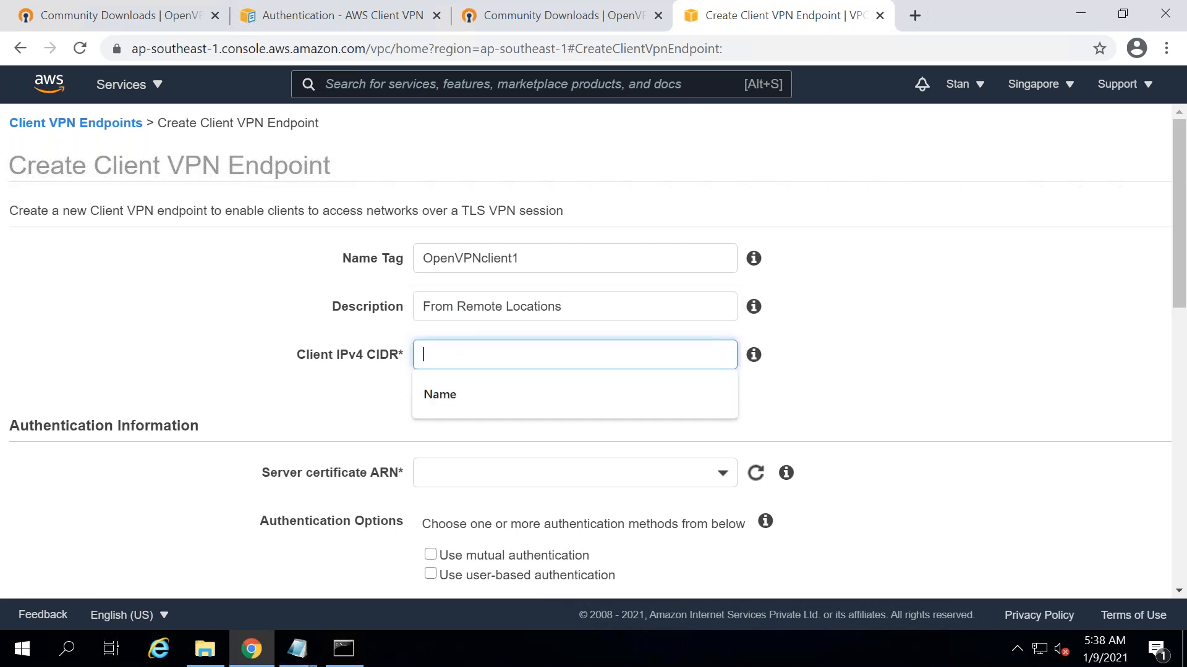
{"action": "type", "text": "10."}
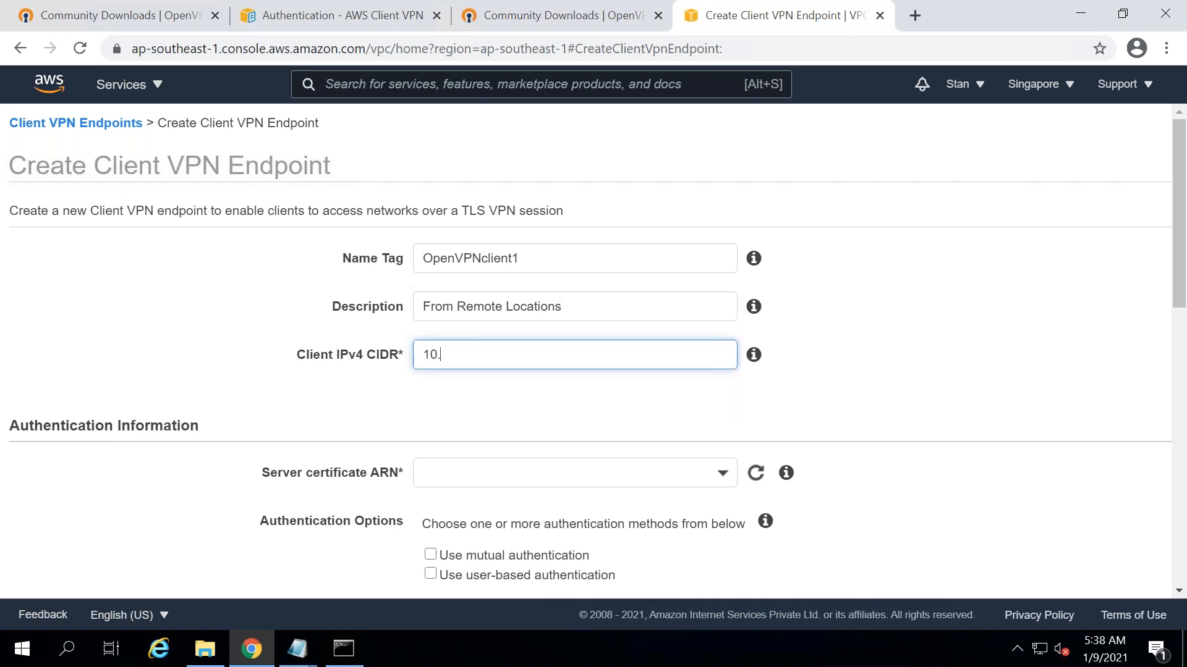
- Check the local IP addressing, then complete Client IPv4 CIDR as 10.100.0.0/24
{"action": "left_click", "coordinate": [345, 649]}
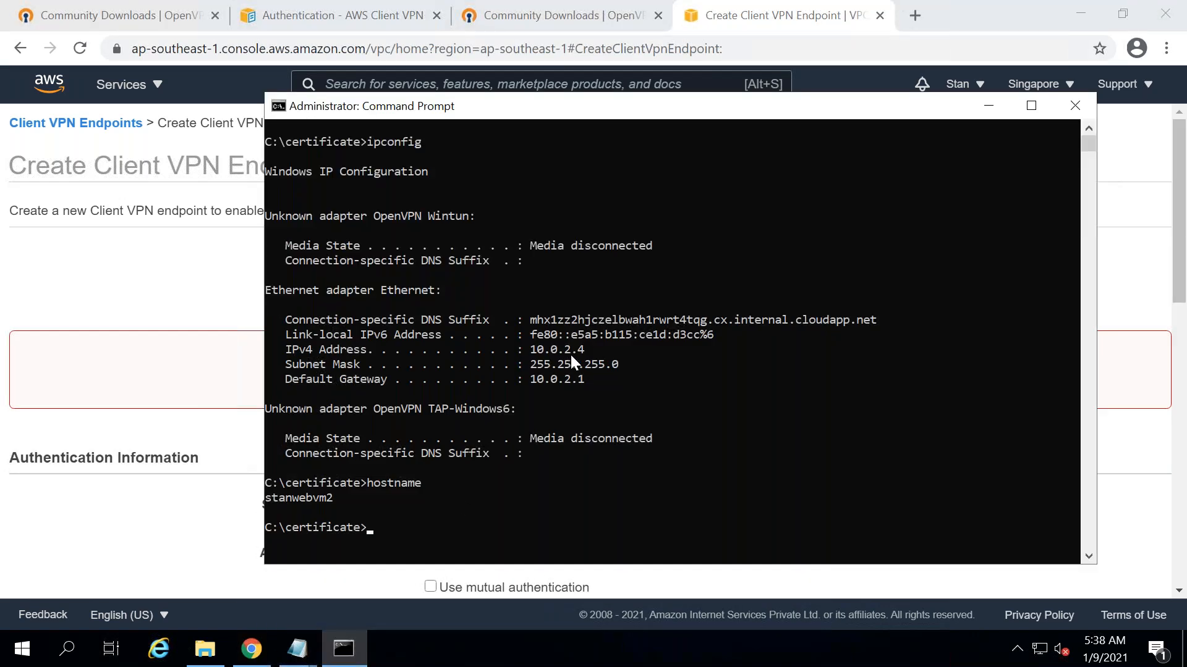
{"action": "left_click", "coordinate": [988, 106]}
{"action": "left_click", "coordinate": [513, 353]}
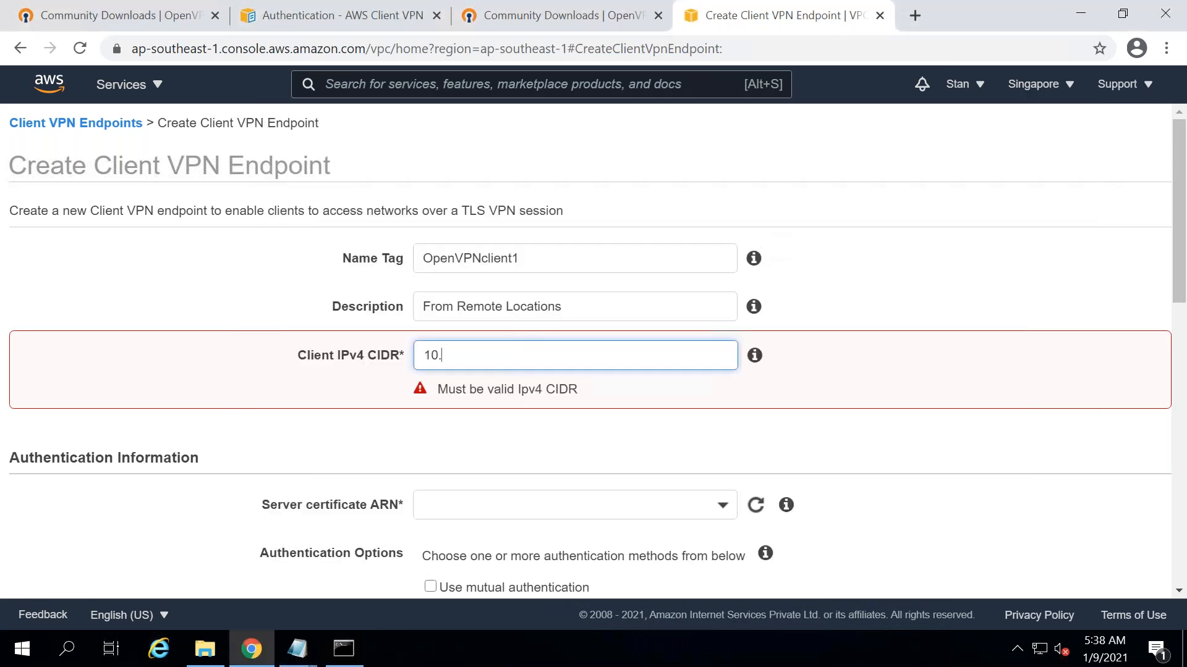
{"action": "type", "text": "100."}
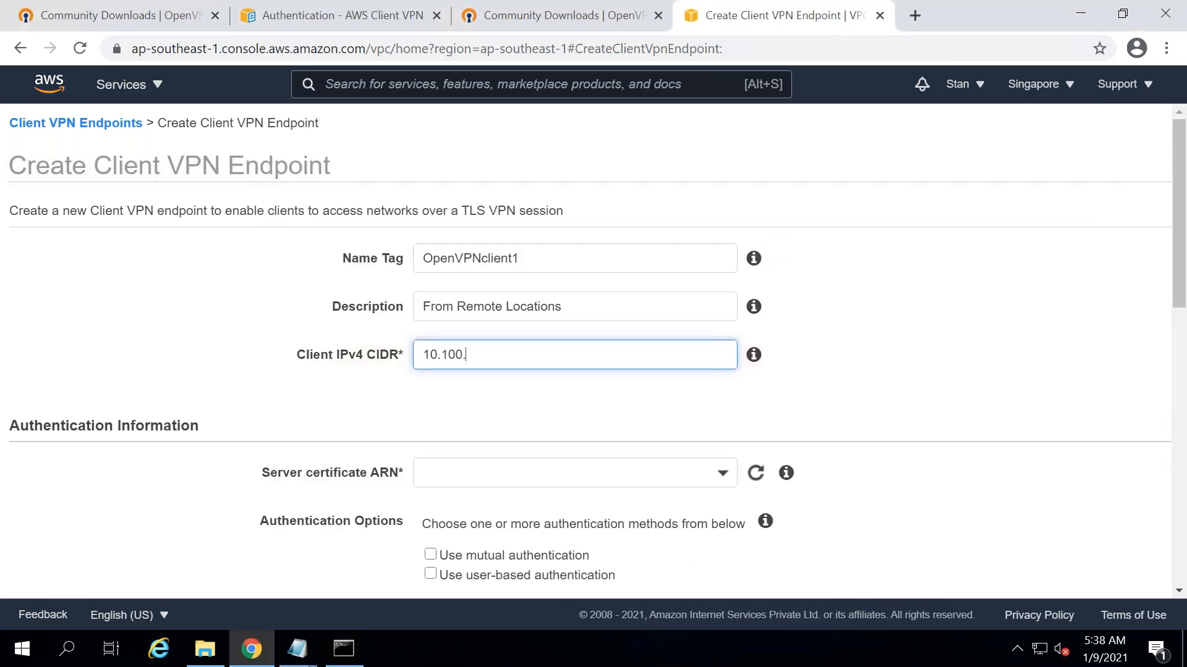
{"action": "type", "text": "0.0/24"}
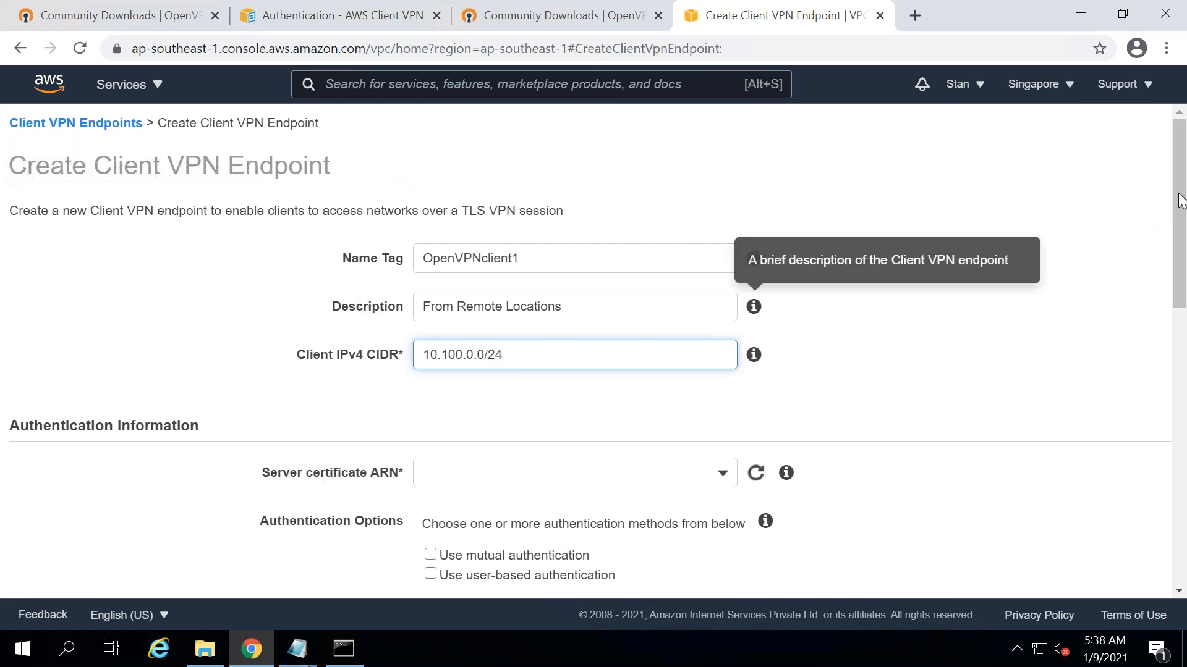
{"action": "scroll", "coordinate": [1180, 157], "scroll_direction": "down", "scroll_amount": 1}
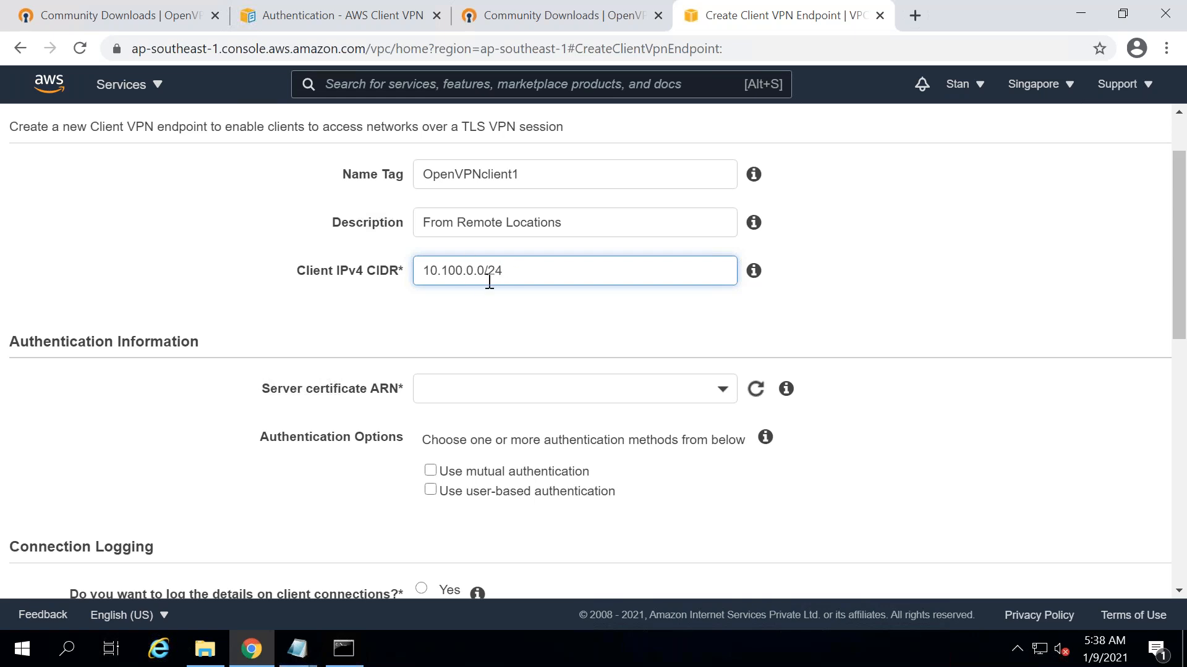
- Choose the certificate labelled server as the Server certificate ARN
{"action": "left_click", "coordinate": [543, 382]}
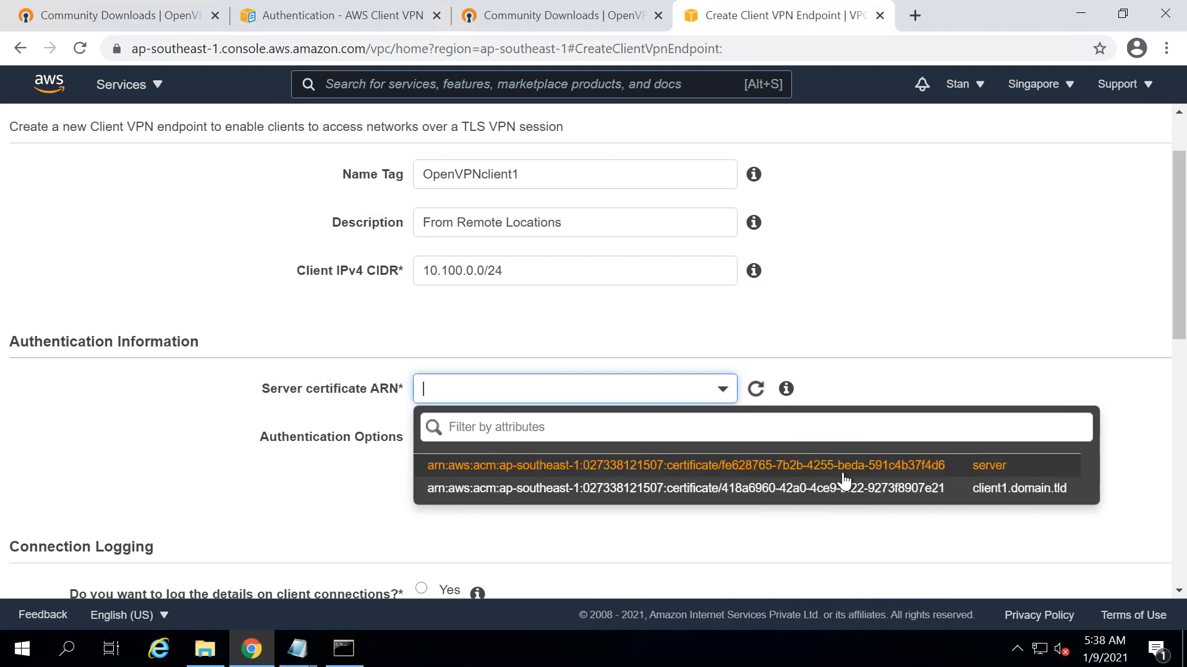
{"action": "left_click", "coordinate": [876, 473]}
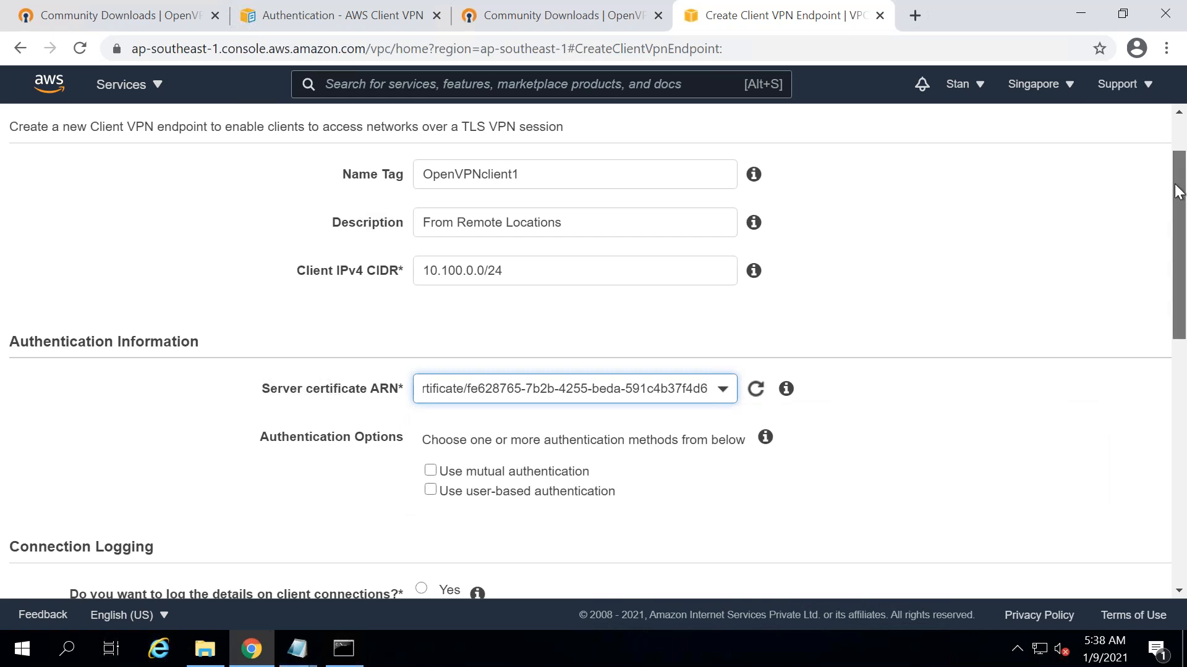
{"action": "scroll", "coordinate": [1177, 191], "scroll_direction": "down", "scroll_amount": 1}
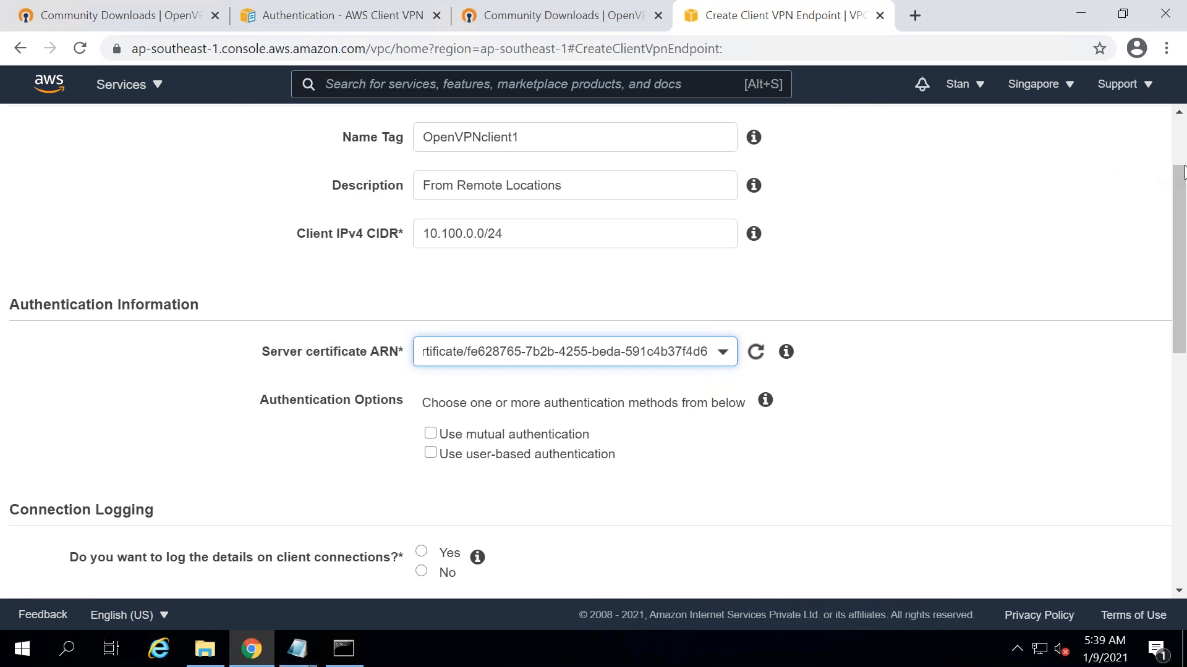
{"action": "left_click_drag", "start_coordinate": [1182, 177], "coordinate": [1182, 187]}
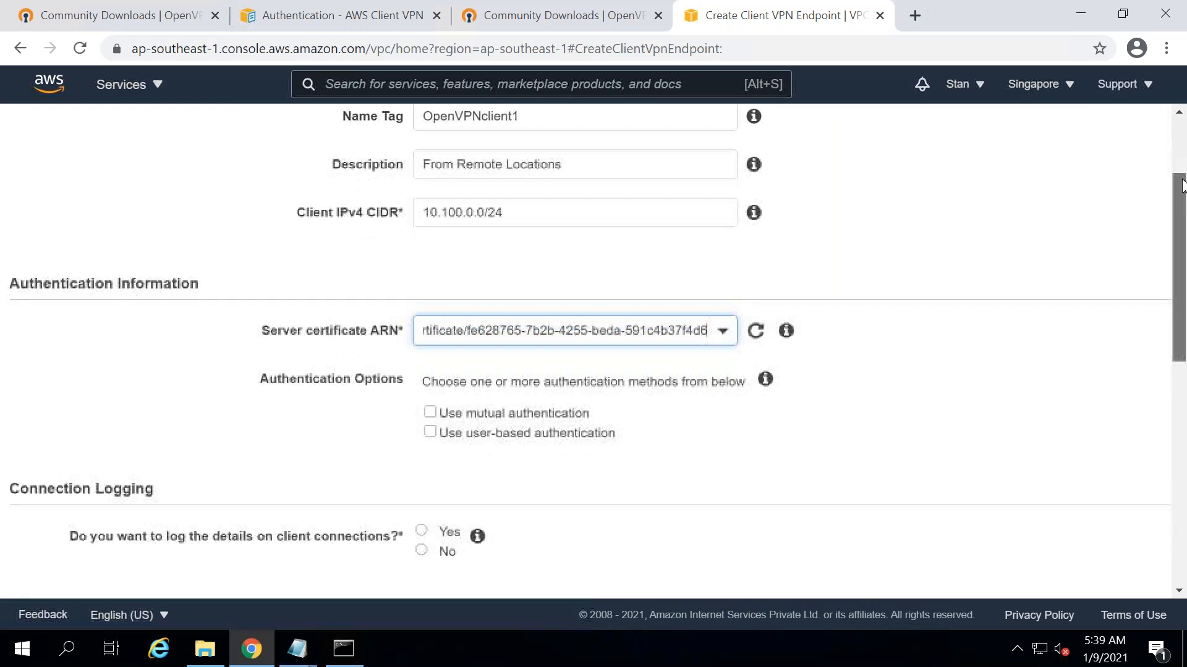
{"action": "left_click_drag", "start_coordinate": [1182, 186], "coordinate": [1181, 200]}
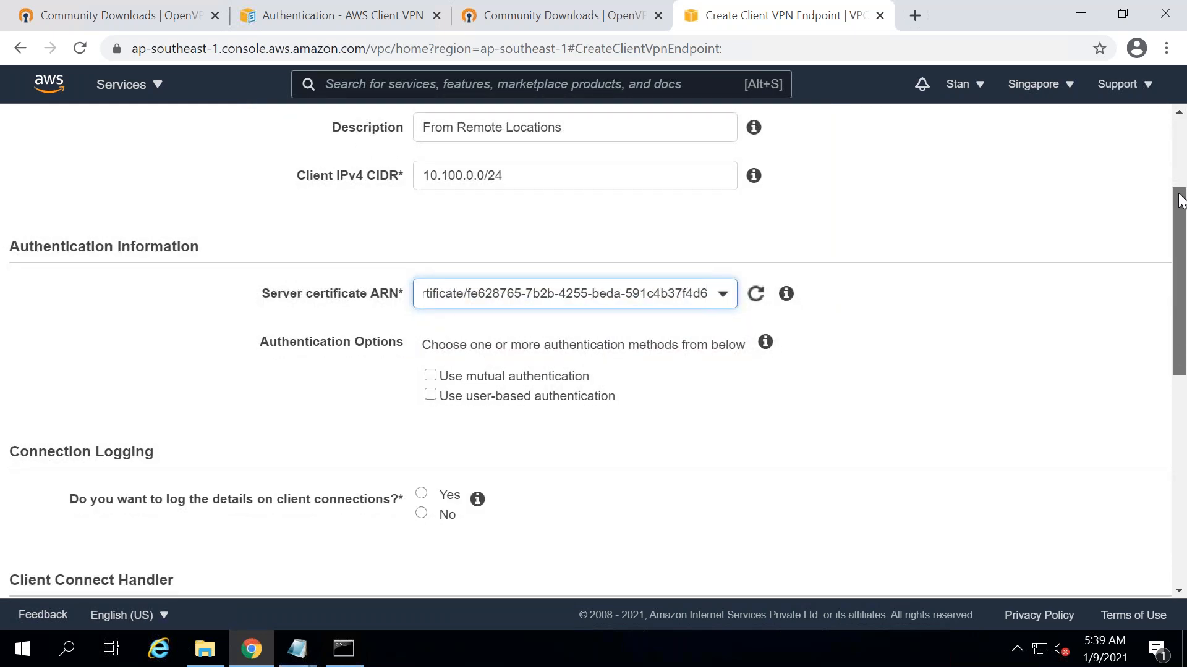
{"action": "left_click_drag", "start_coordinate": [1181, 200], "coordinate": [1179, 215]}
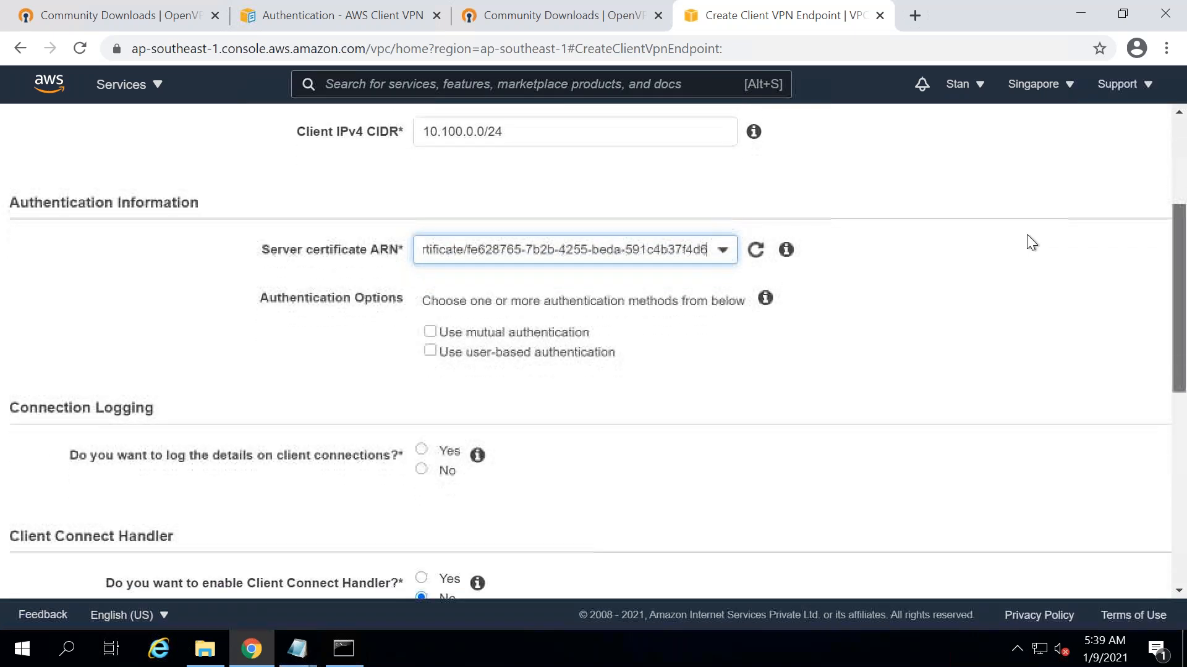
- Enable mutual authentication with client1.domain.tld as the Client certificate ARN
{"action": "left_click", "coordinate": [429, 332]}
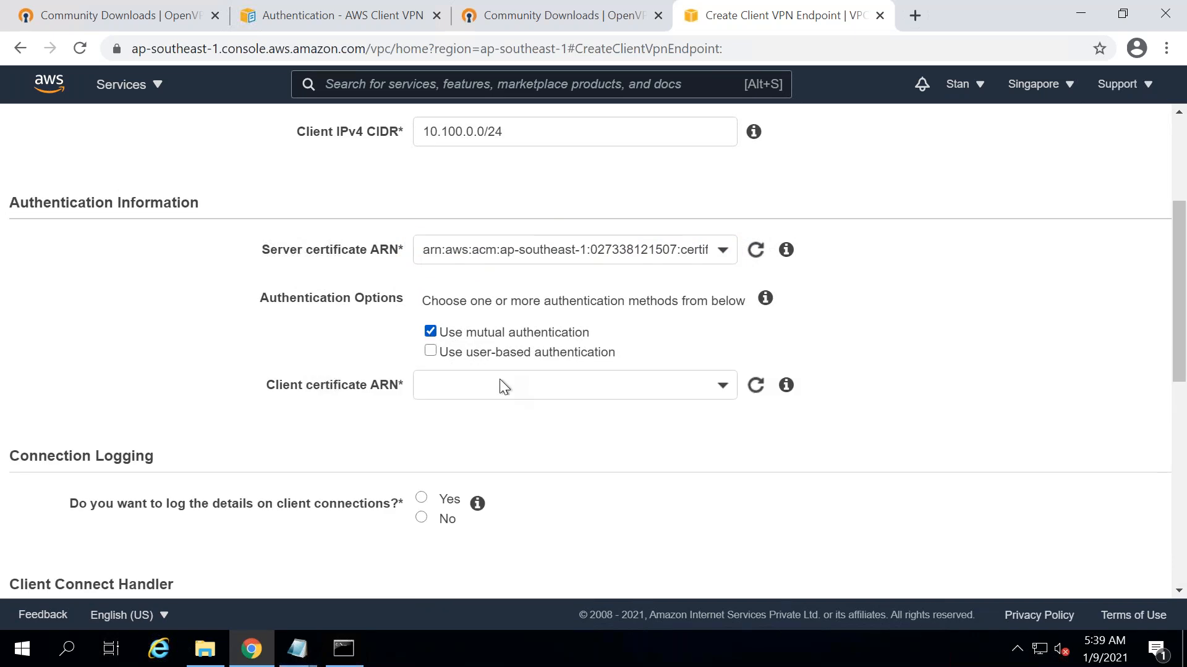
{"action": "left_click", "coordinate": [501, 383]}
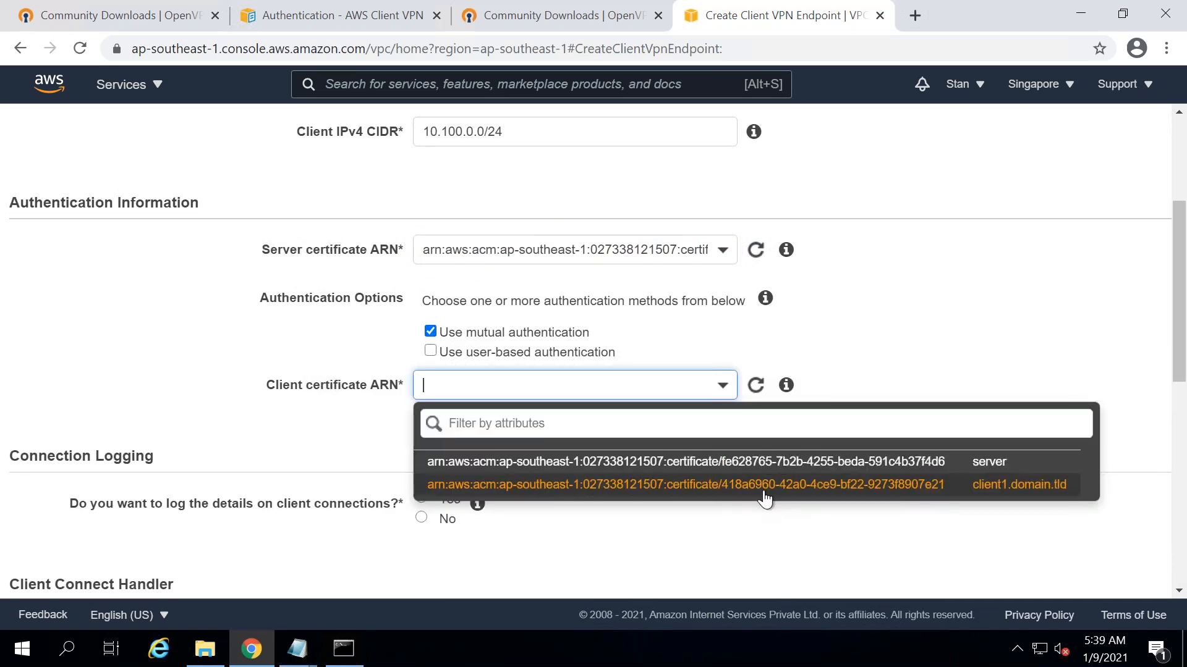
{"action": "left_click", "coordinate": [765, 486]}
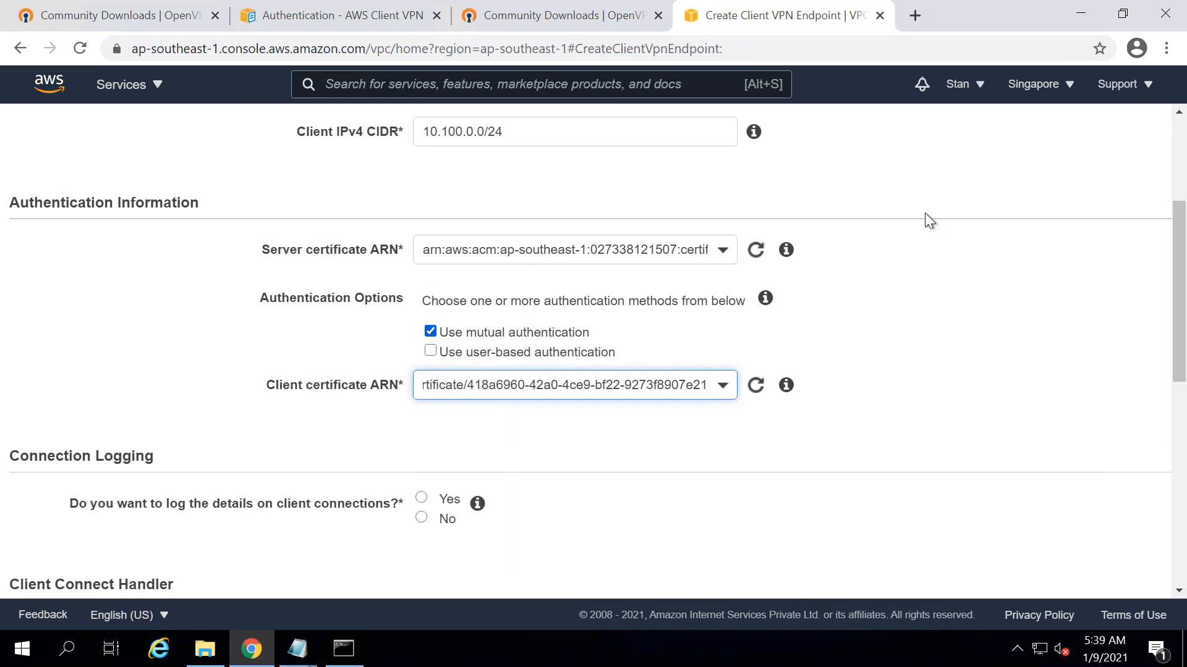
{"action": "left_click_drag", "start_coordinate": [1180, 210], "coordinate": [1183, 260]}
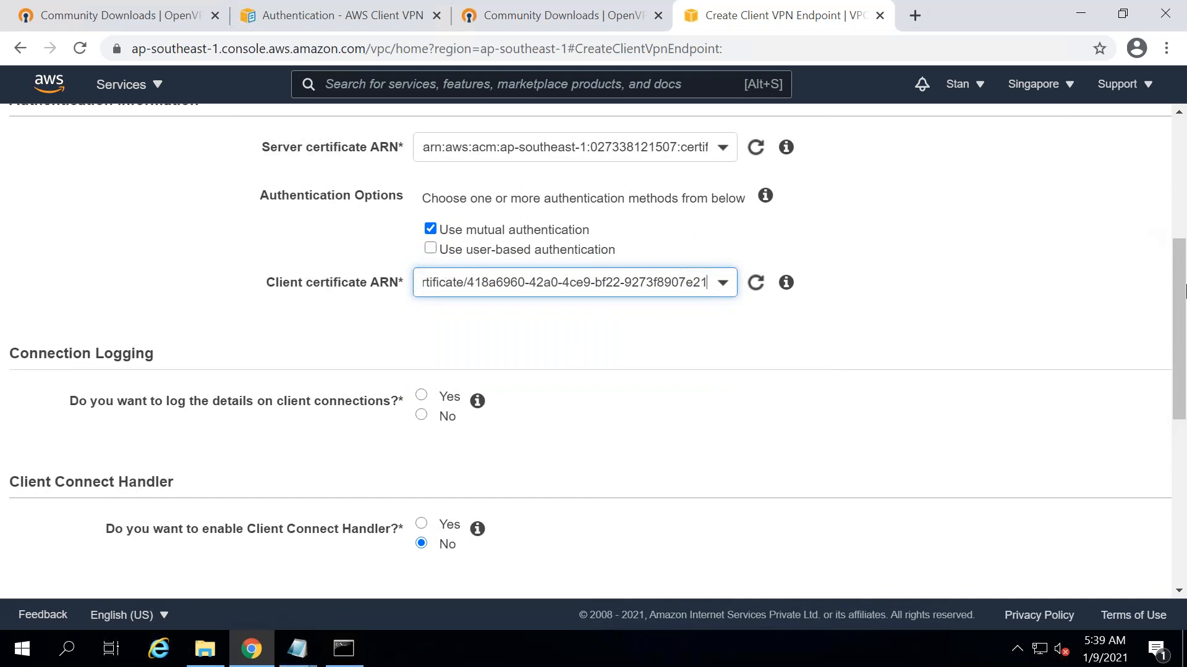
{"action": "key", "text": "Return"}
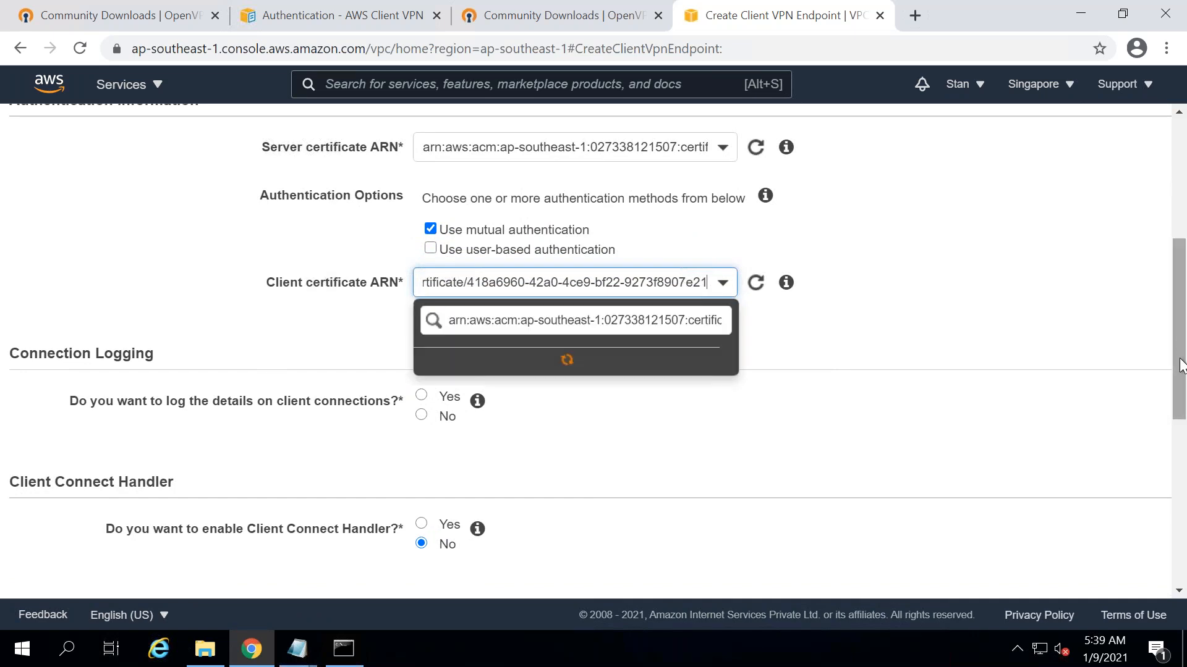
- Keep the client1.domain.tld certificate, set Connection Logging to No, and review the remaining options
{"action": "left_click", "coordinate": [1072, 231]}
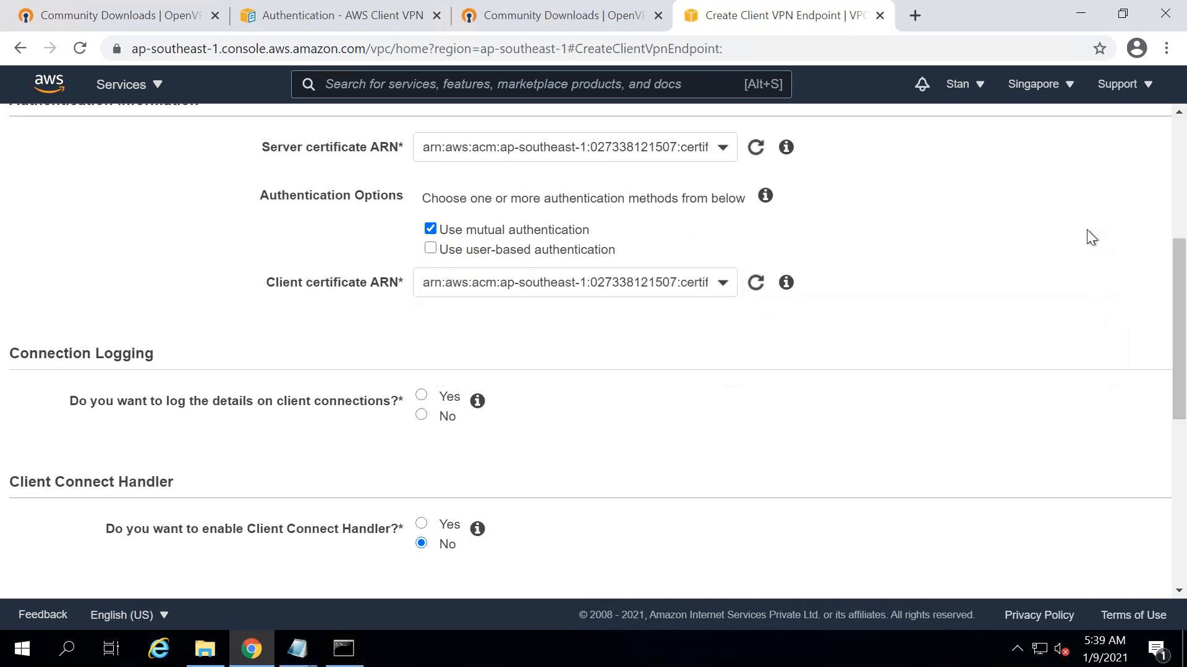
{"action": "scroll", "coordinate": [444, 358], "scroll_direction": "down", "scroll_amount": 2}
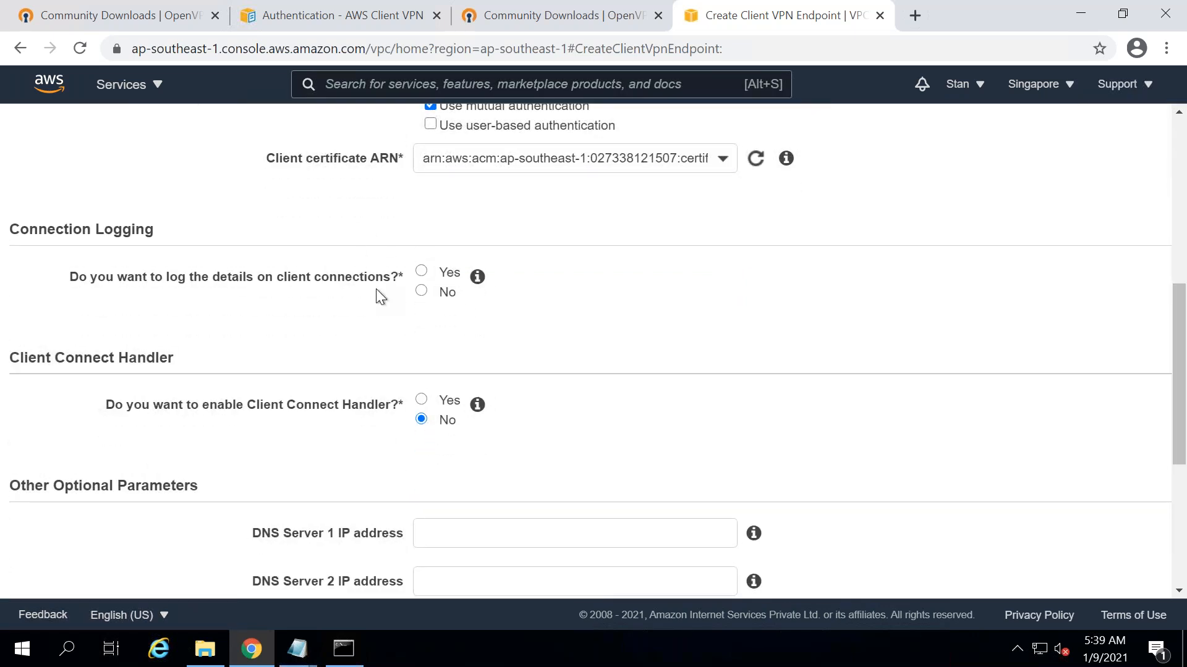
{"action": "left_click", "coordinate": [422, 273]}
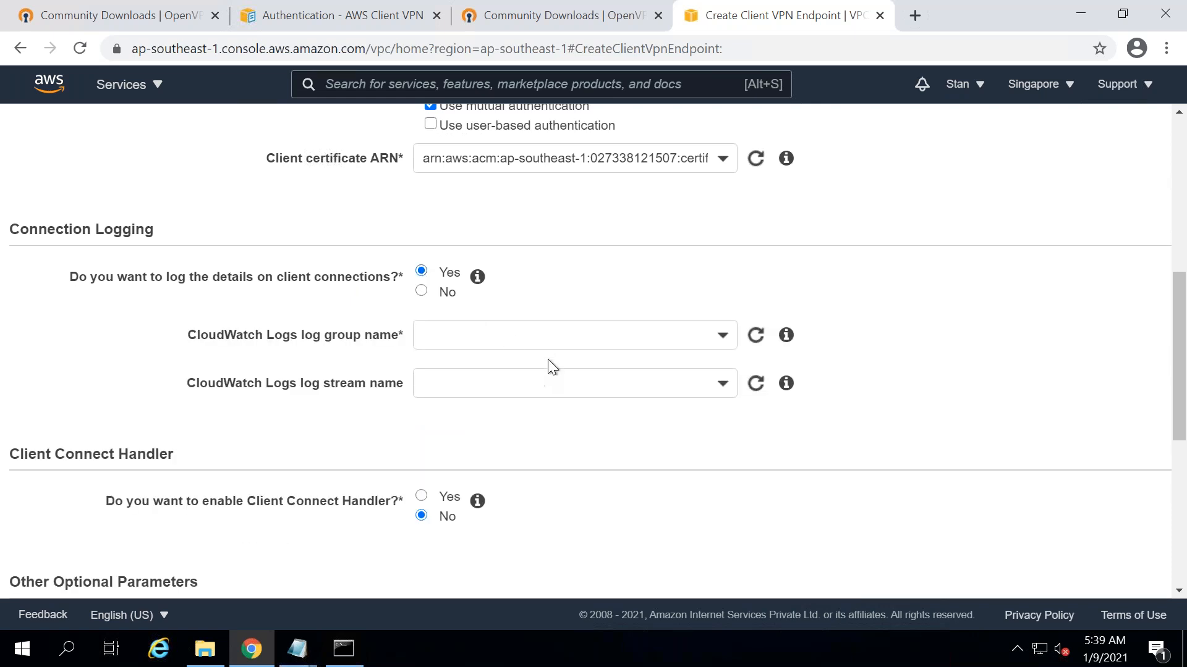
{"action": "left_click", "coordinate": [421, 292]}
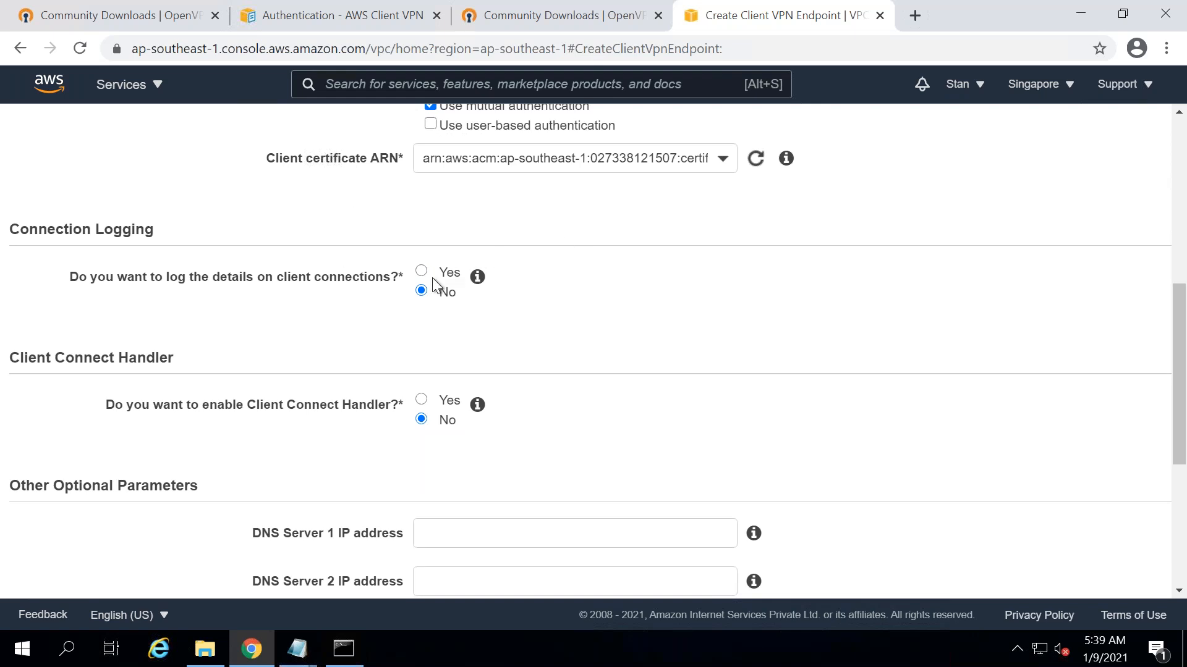
{"action": "left_click_drag", "start_coordinate": [1181, 318], "coordinate": [1181, 333]}
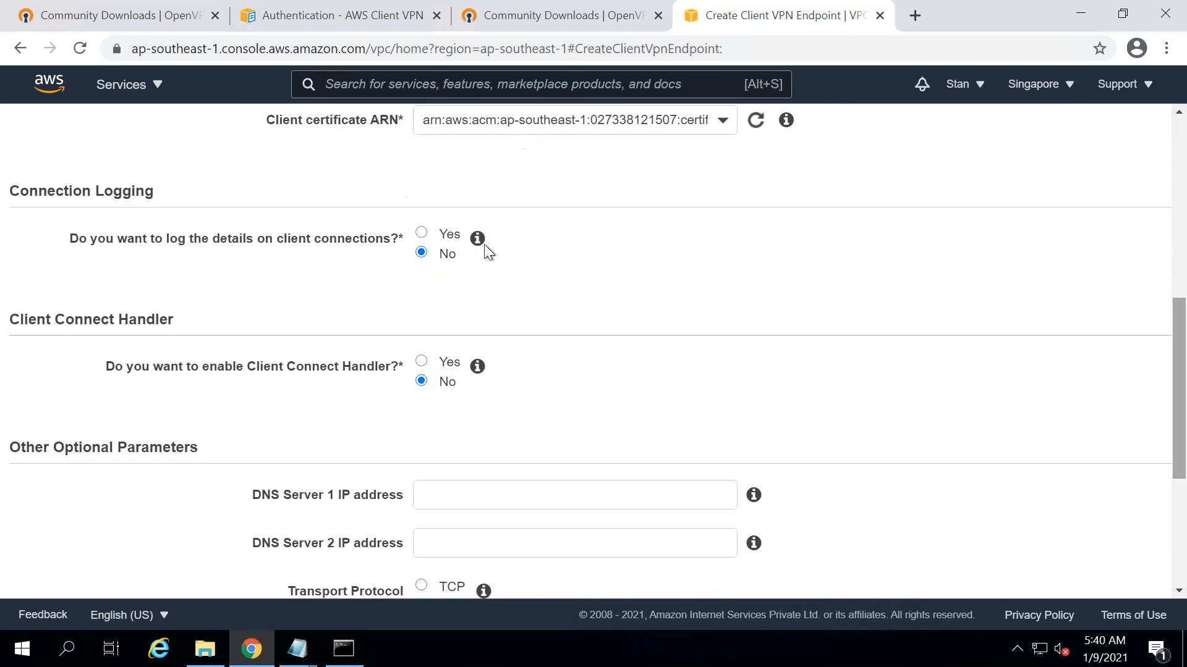
{"action": "mouse_move", "coordinate": [477, 238]}
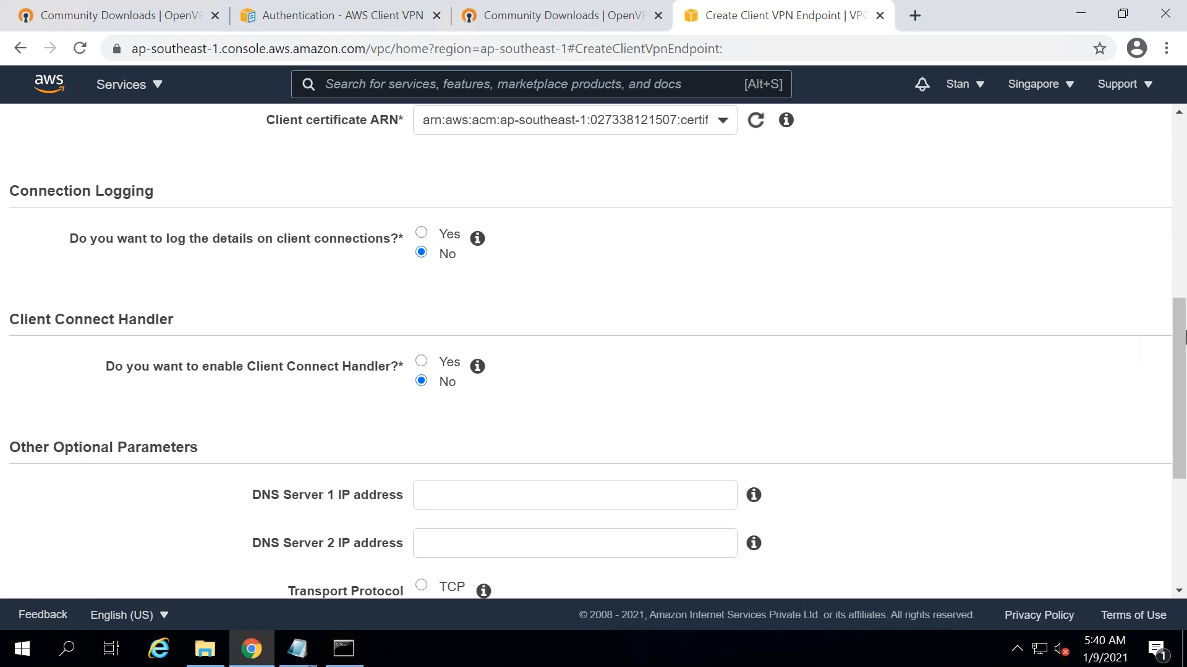
{"action": "scroll", "coordinate": [518, 312], "scroll_direction": "down", "scroll_amount": 3}
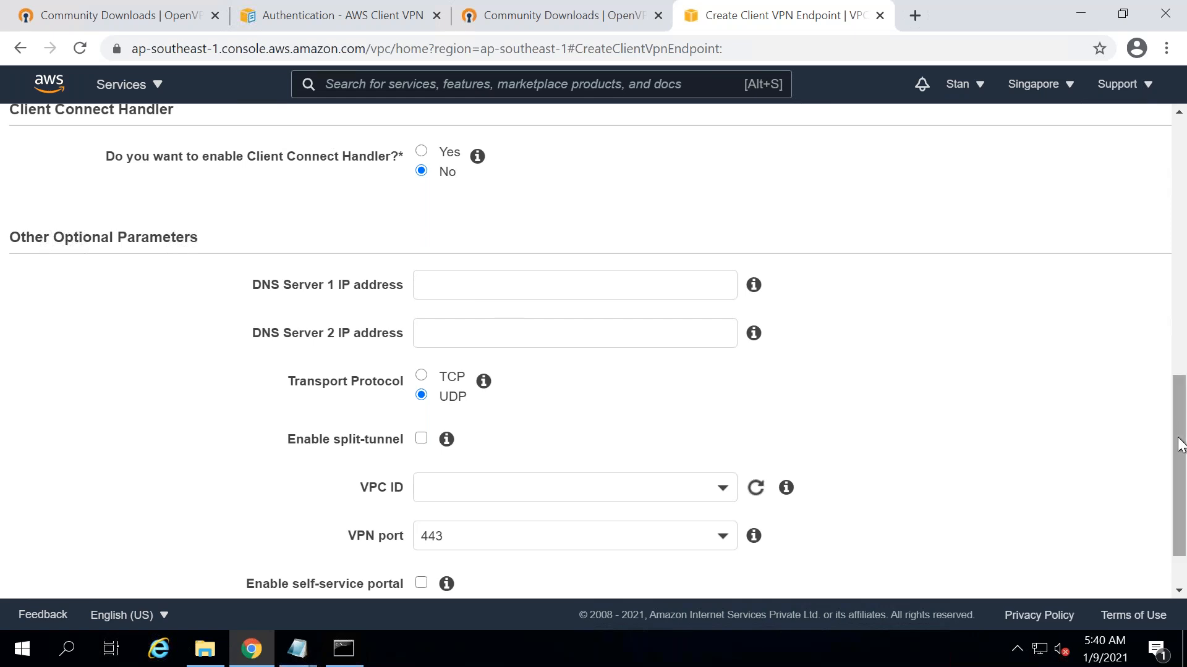
{"action": "scroll", "coordinate": [1181, 444], "scroll_direction": "down", "scroll_amount": 2}
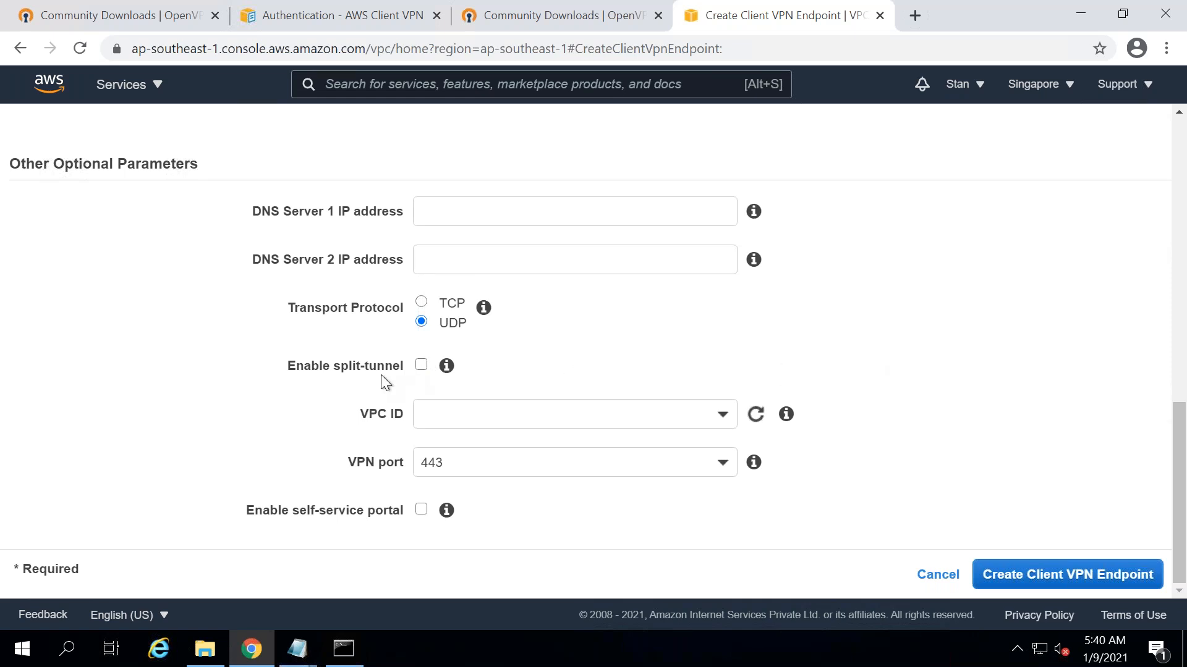
- Set the endpoint's VPC to vpc-aef90fc8 and copy its VPC ID
{"action": "left_click", "coordinate": [555, 421]}
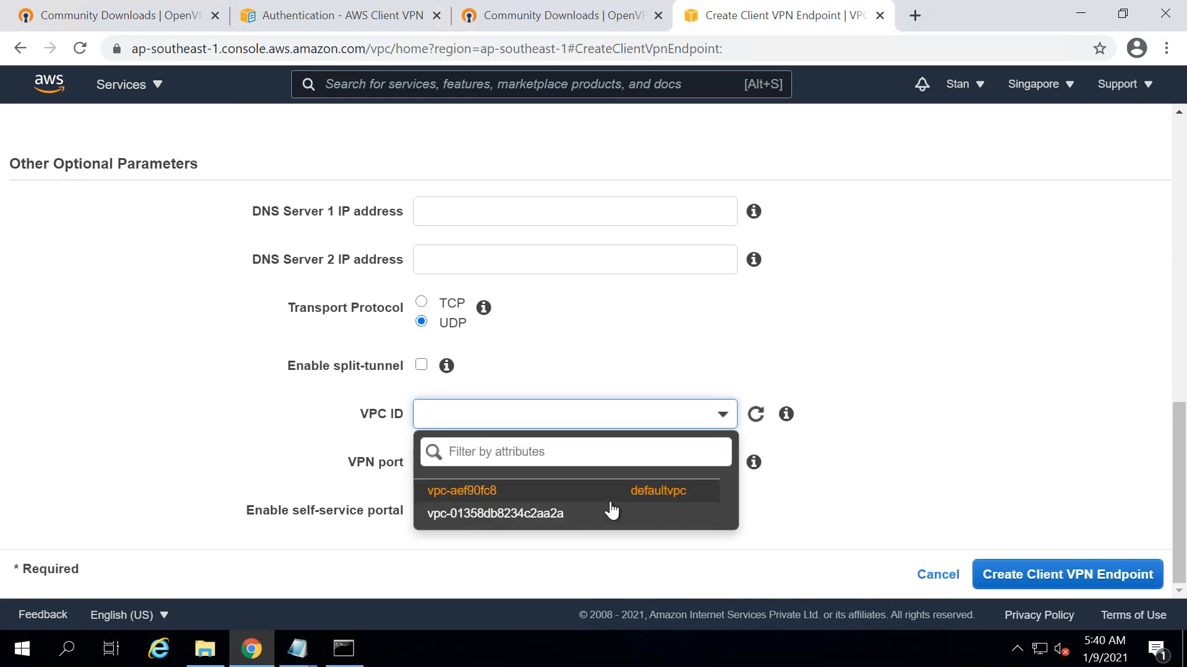
{"action": "left_click", "coordinate": [642, 497]}
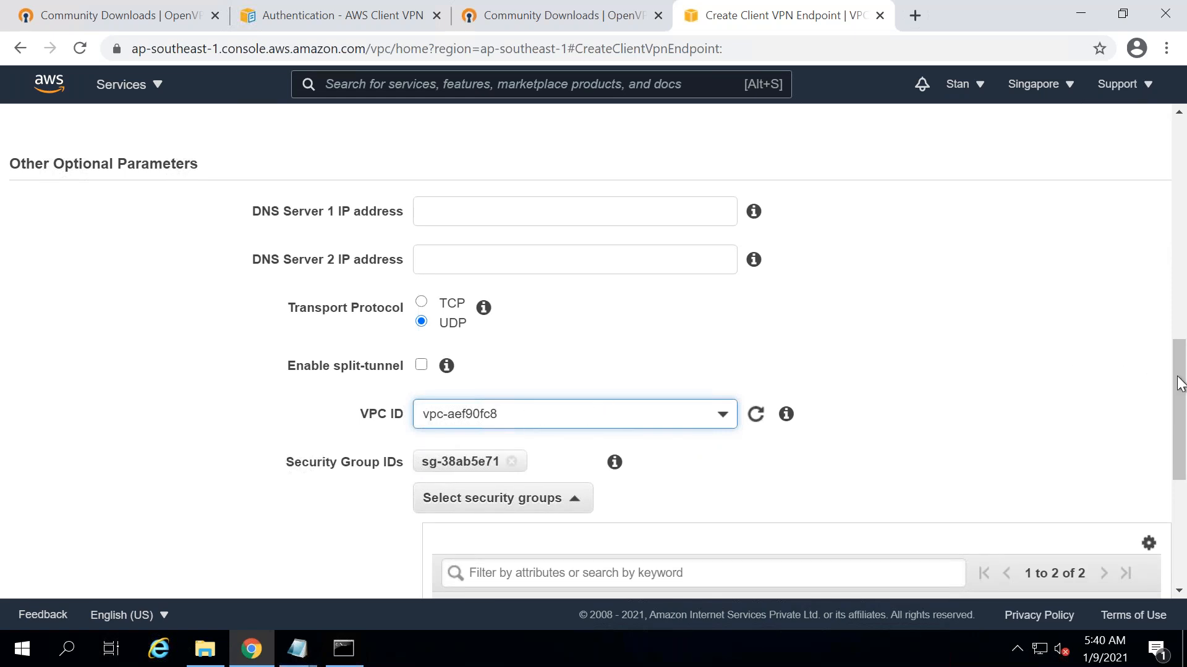
{"action": "scroll", "coordinate": [1182, 460], "scroll_direction": "down", "scroll_amount": 5}
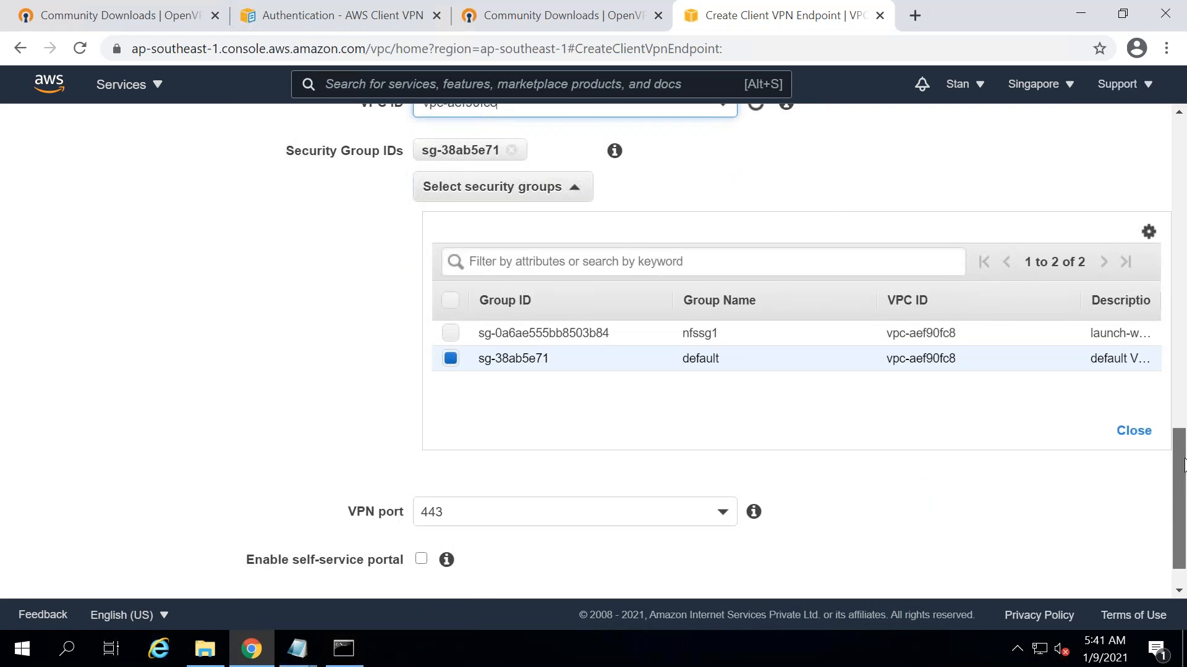
{"action": "scroll", "coordinate": [1182, 467], "scroll_direction": "up", "scroll_amount": 1}
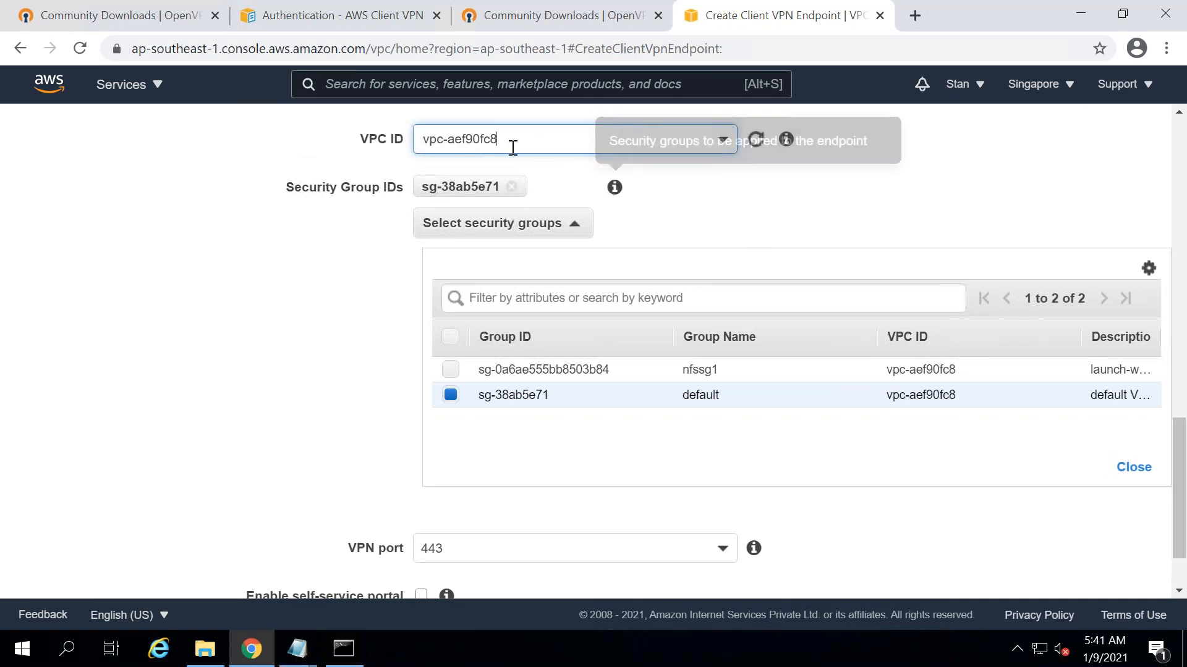
{"action": "left_click_drag", "start_coordinate": [513, 142], "coordinate": [412, 138]}
{"action": "key", "text": "ctrl+c"}
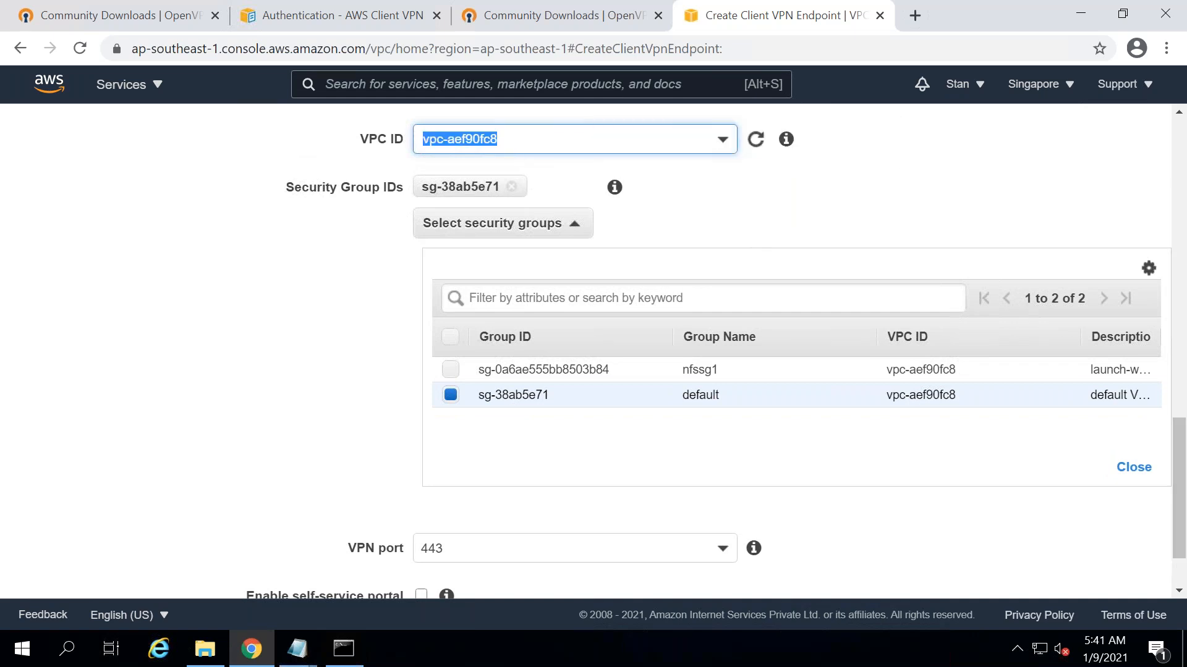
{"action": "left_click", "coordinate": [297, 649]}
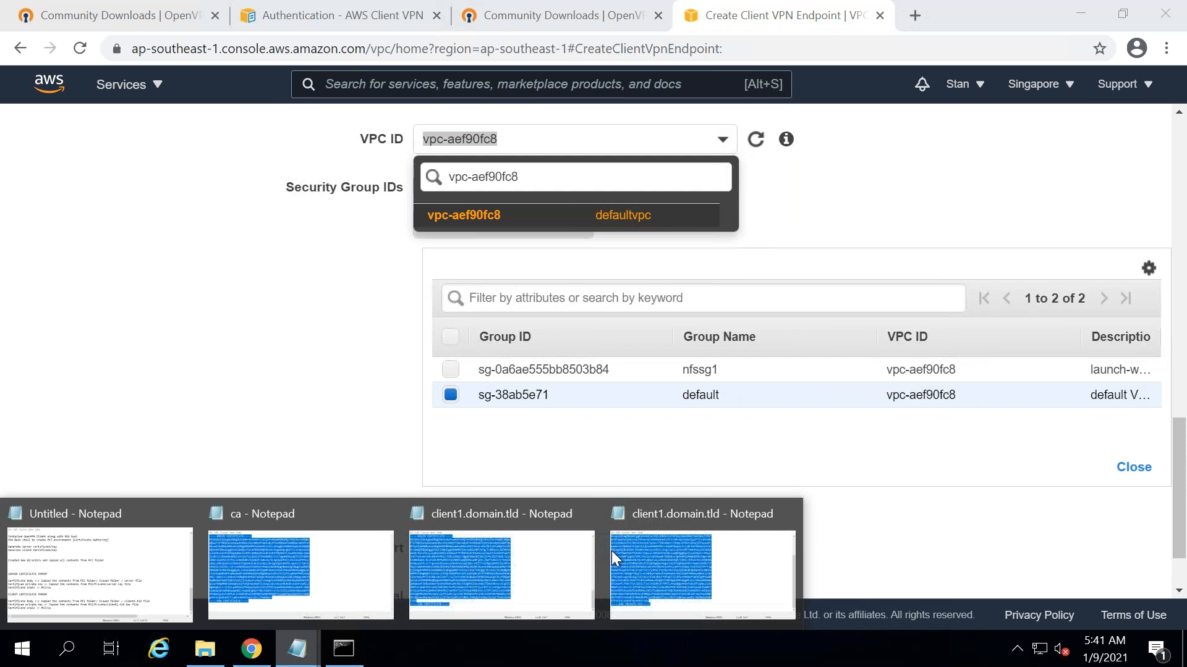
- Add a 'VPC - vpc-aef90fc8' line below the certificate notes in Notepad
{"action": "left_click", "coordinate": [130, 584]}
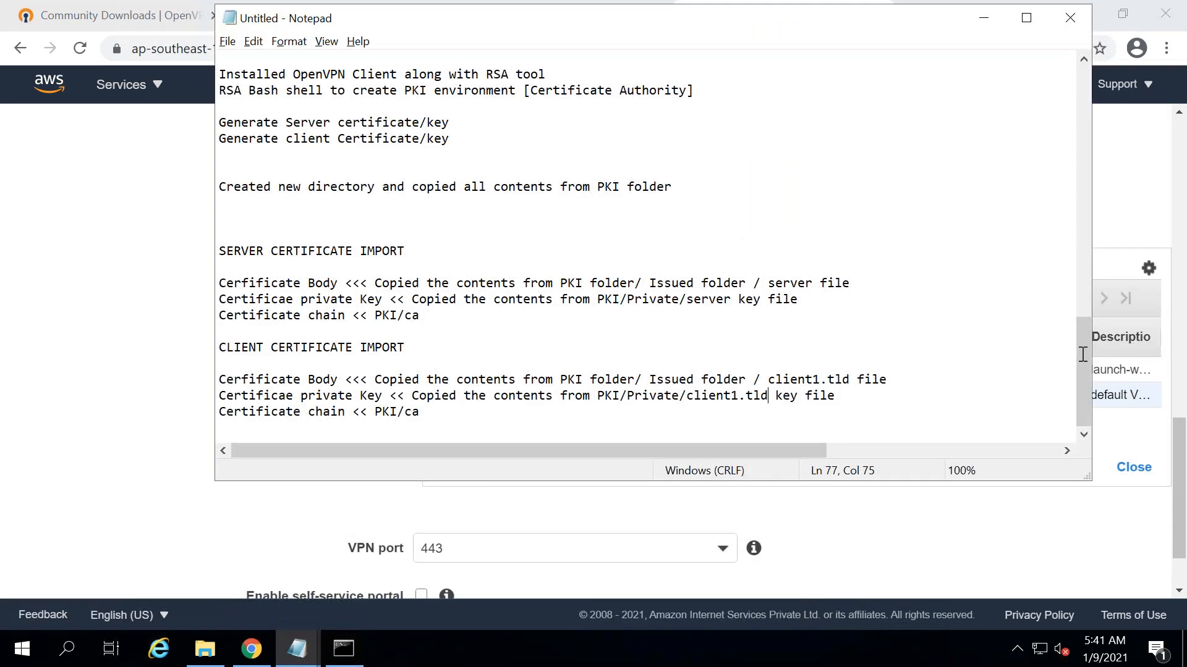
{"action": "left_click", "coordinate": [450, 415]}
{"action": "key", "text": "Return"}
{"action": "key", "text": "Return"}
{"action": "key", "text": "Return"}
{"action": "key", "text": "Return"}
{"action": "type", "text": "VPC  -"}
{"action": "key", "text": "ctrl+v"}
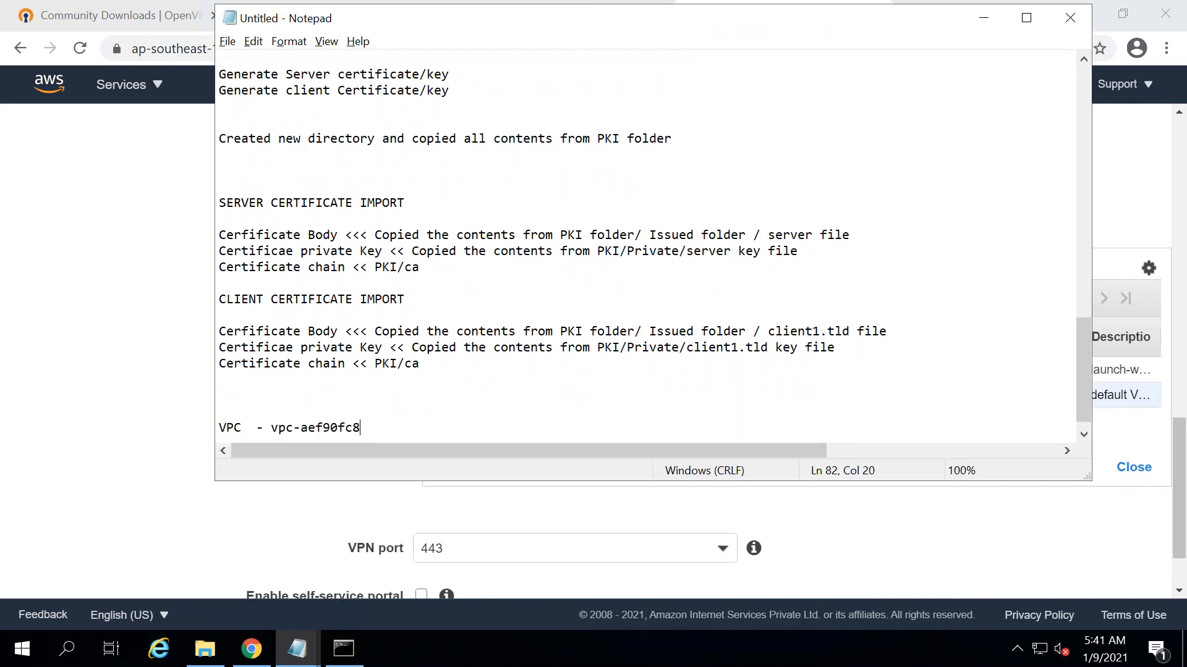
{"action": "key", "text": "Return"}
- Paste security group sg-38ab5e71 into the notes and add 'Virtual private gateway <<<< Customer gateway' above
{"action": "key", "text": "alt+Tab"}
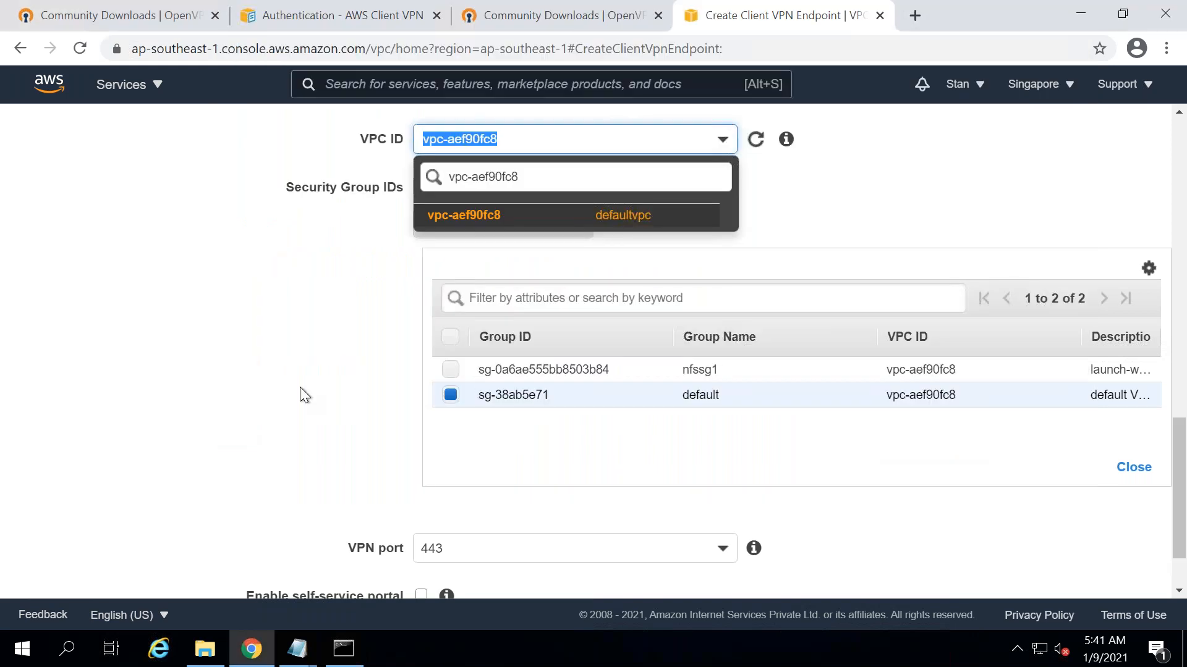
{"action": "left_click", "coordinate": [299, 387]}
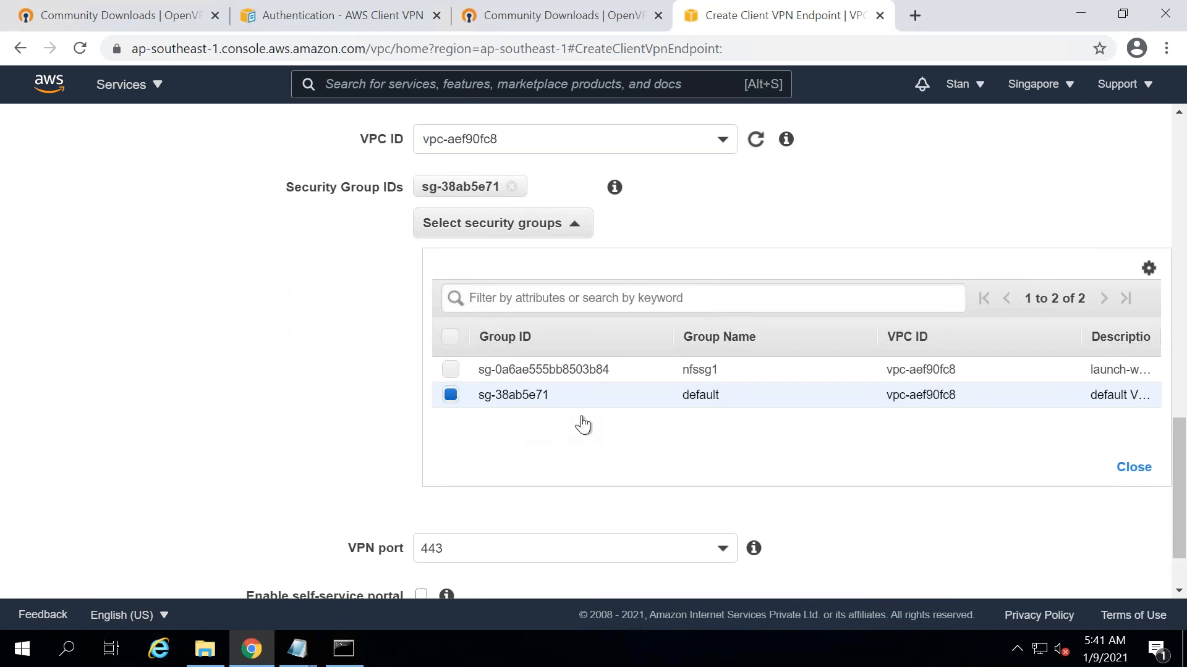
{"action": "left_click_drag", "start_coordinate": [549, 395], "coordinate": [478, 394]}
{"action": "key", "text": "ctrl+c"}
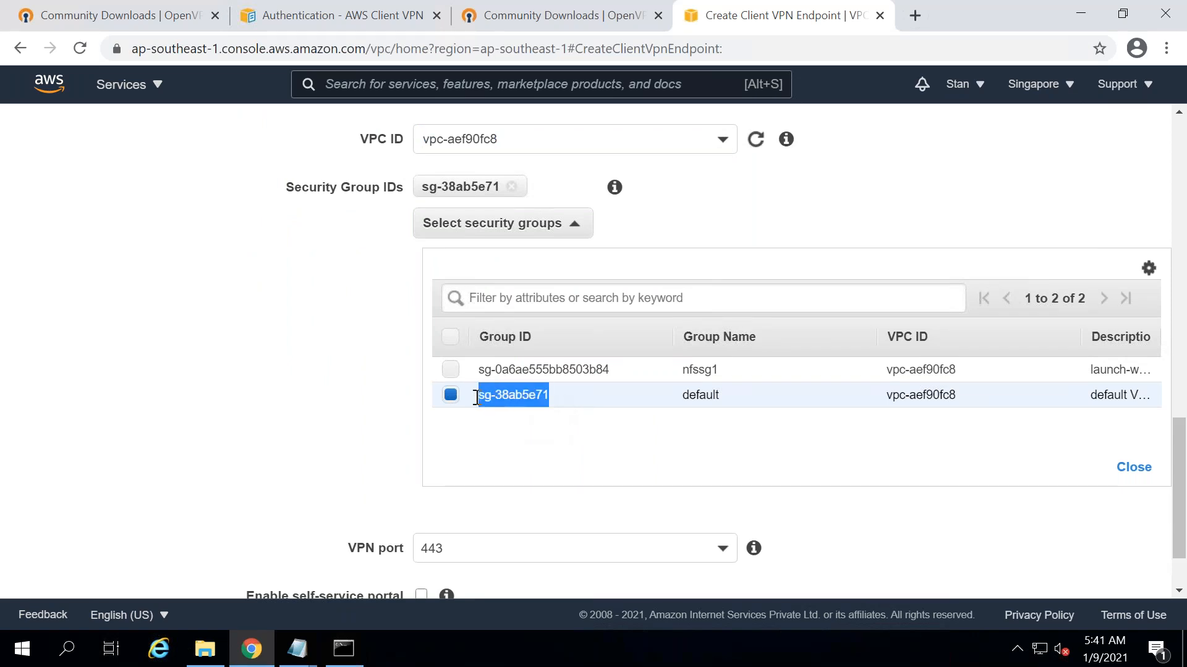
{"action": "left_click", "coordinate": [298, 649]}
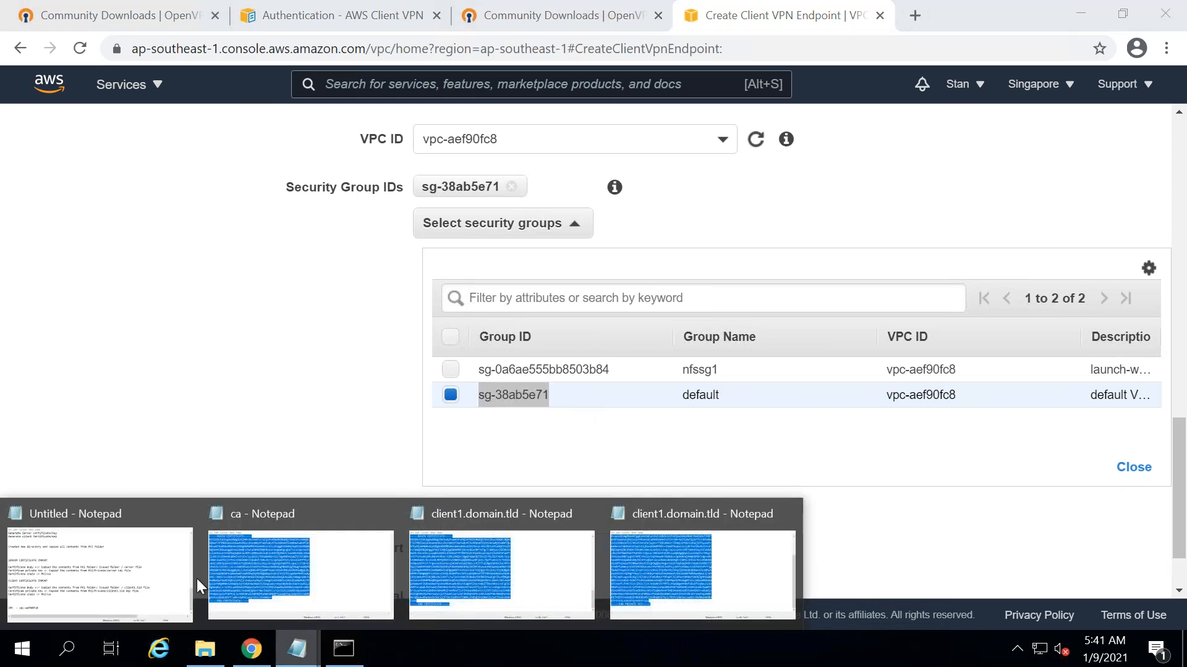
{"action": "left_click", "coordinate": [115, 581]}
{"action": "key", "text": "ctrl+v"}
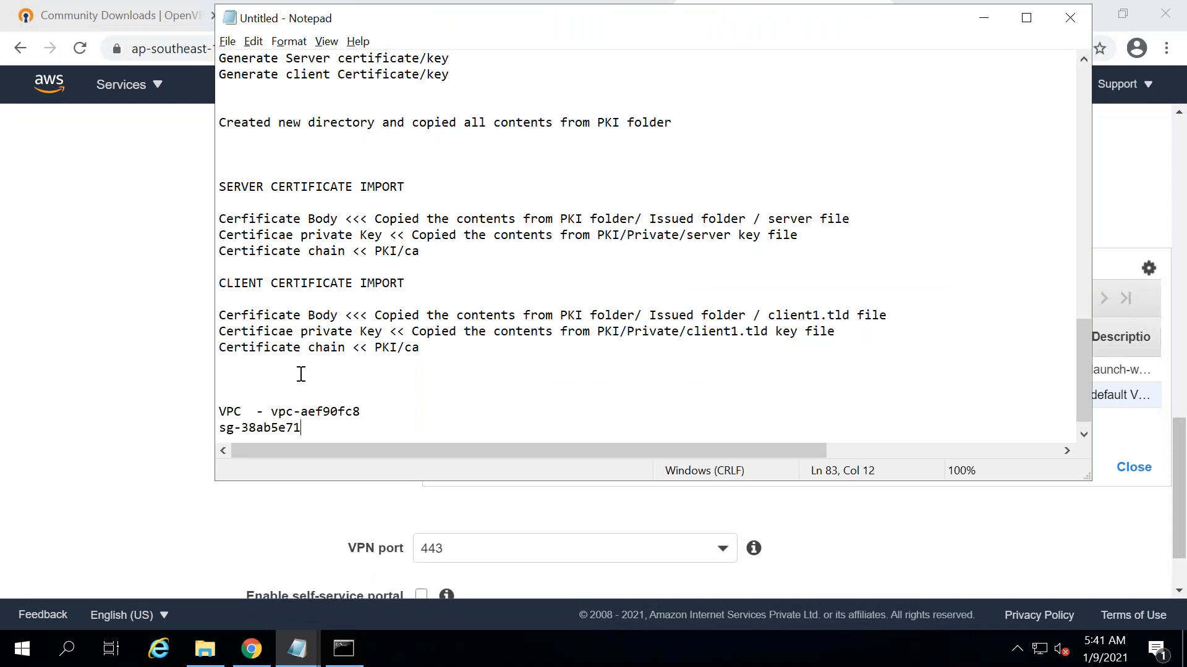
{"action": "left_click", "coordinate": [270, 379]}
{"action": "type", "text": "Virtual private gateway"}
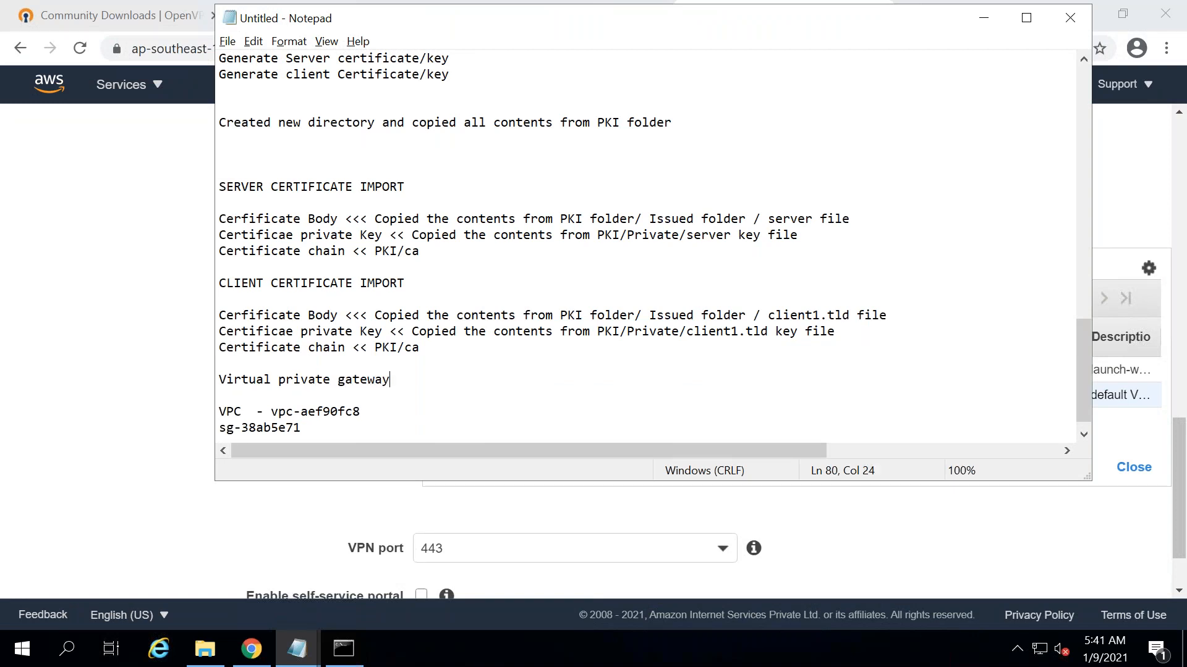
{"action": "type", "text": " <<<< Customer gateway"}
- Add the line 'Client VPN Endpoints << end clients' below the gateway note
{"action": "key", "text": "Return"}
{"action": "type", "text": "Clie"}
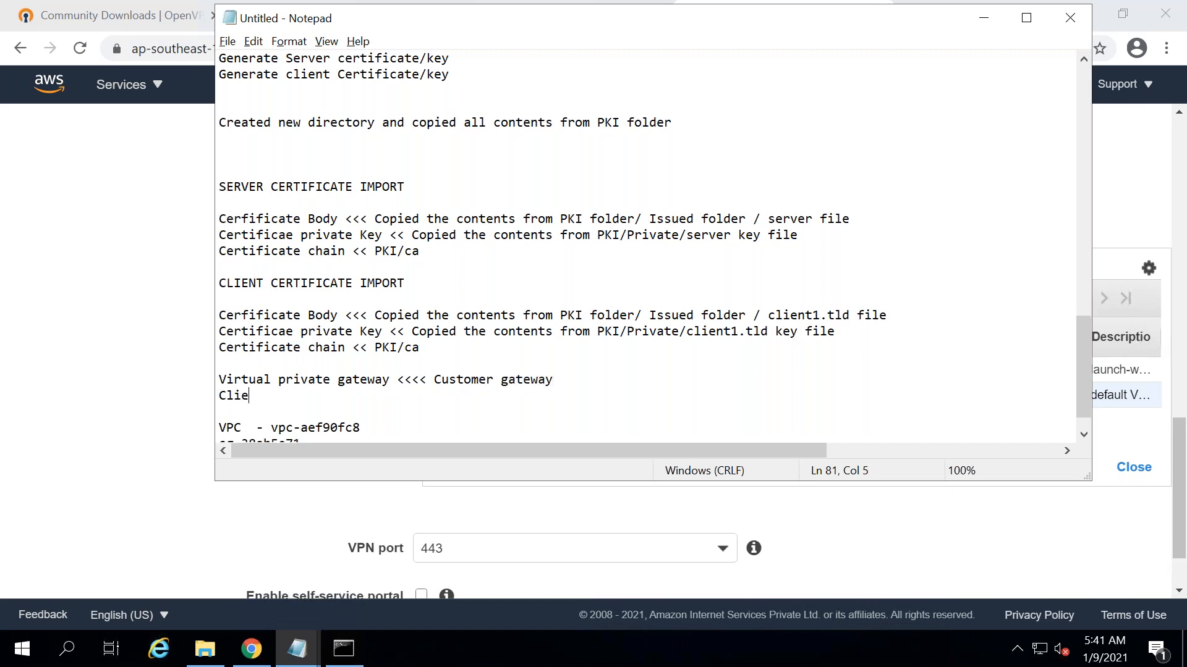
{"action": "type", "text": "nt VPN Endpoints << "}
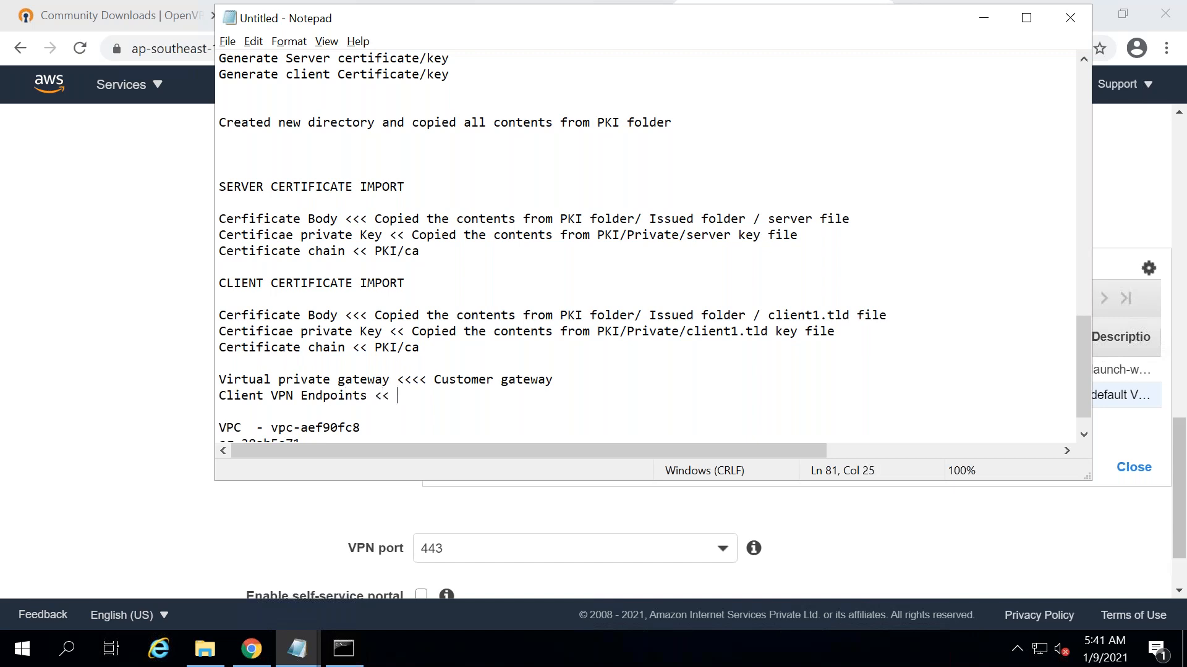
{"action": "type", "text": "end clients"}
- Append '[Site to Site VPN]' to the virtual private gateway line
{"action": "left_click_drag", "start_coordinate": [397, 379], "coordinate": [219, 380]}
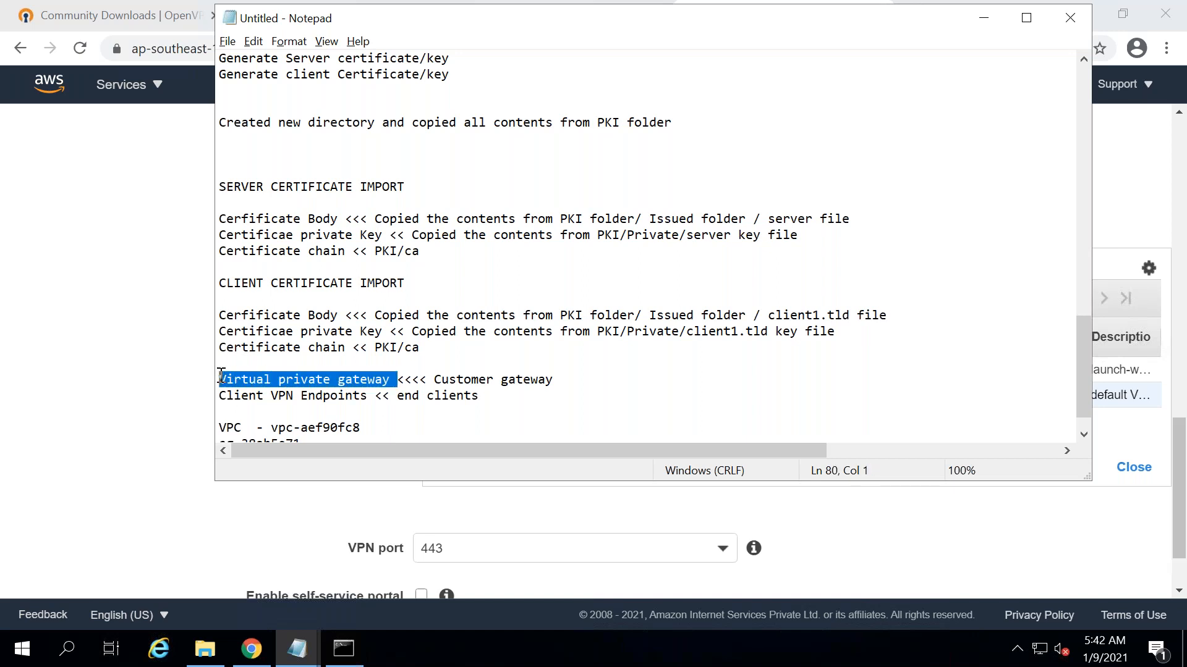
{"action": "left_click", "coordinate": [570, 379]}
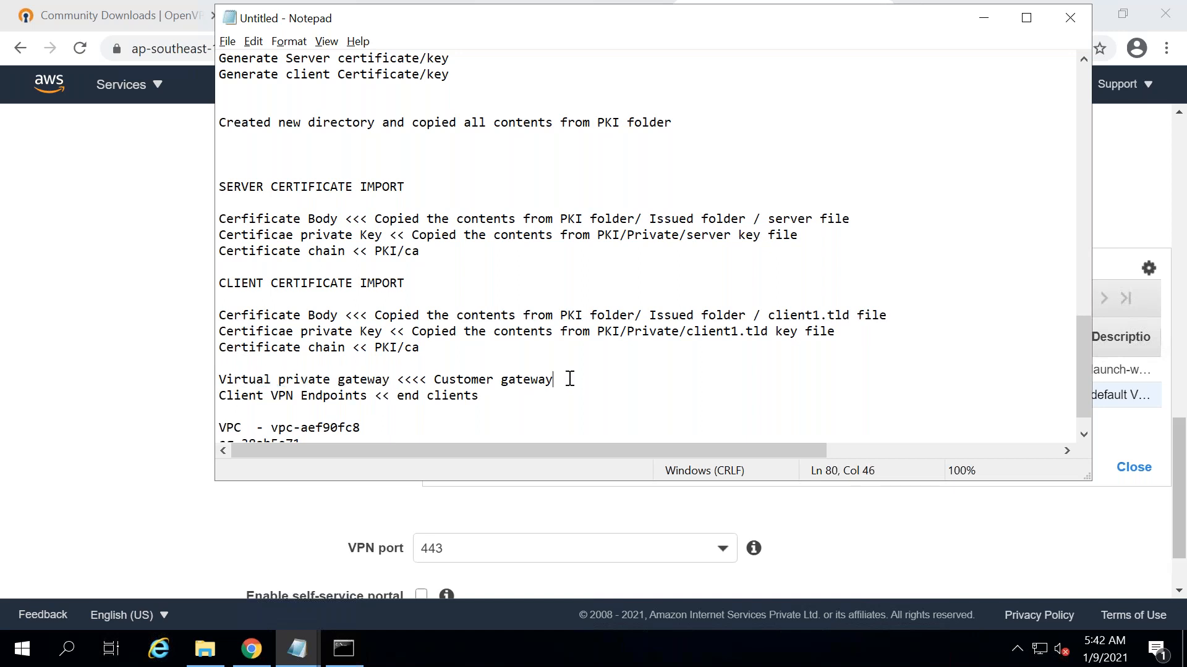
{"action": "type", "text": "[Site to Site VPN"}
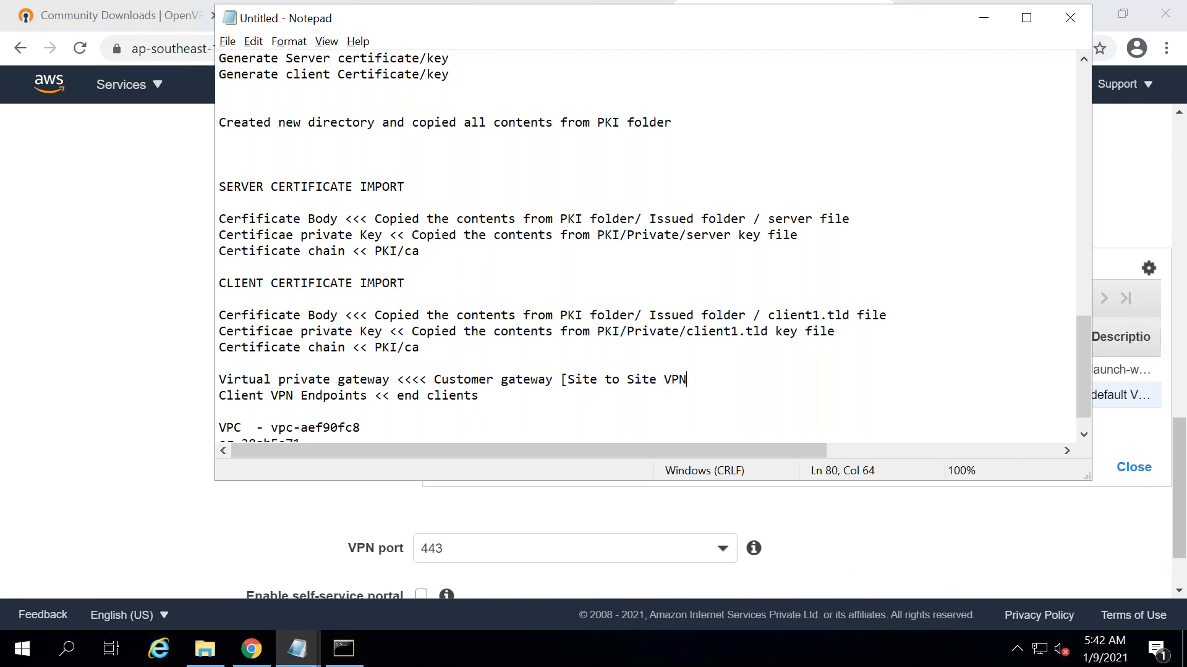
{"action": "type", "text": "]"}
- Append '{Point to Site VPN}' to the Client VPN Endpoints line
{"action": "left_click", "coordinate": [556, 396]}
{"action": "left_click_drag", "start_coordinate": [487, 398], "coordinate": [398, 397]}
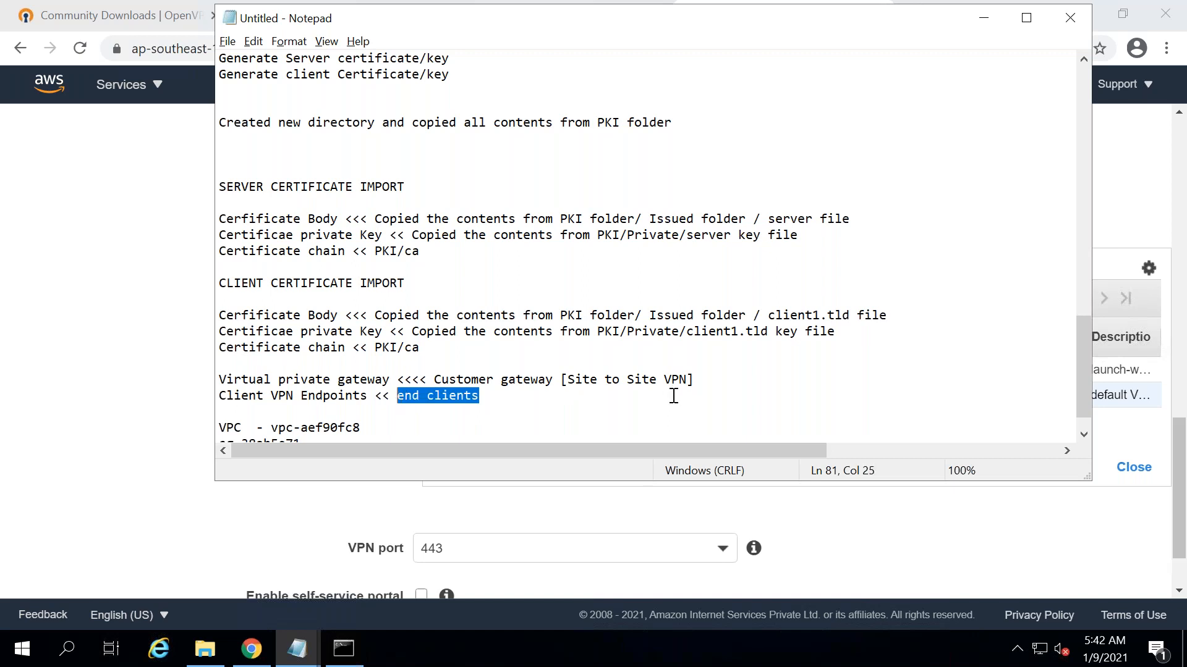
{"action": "key", "text": "End"}
{"action": "type", "text": "{"}
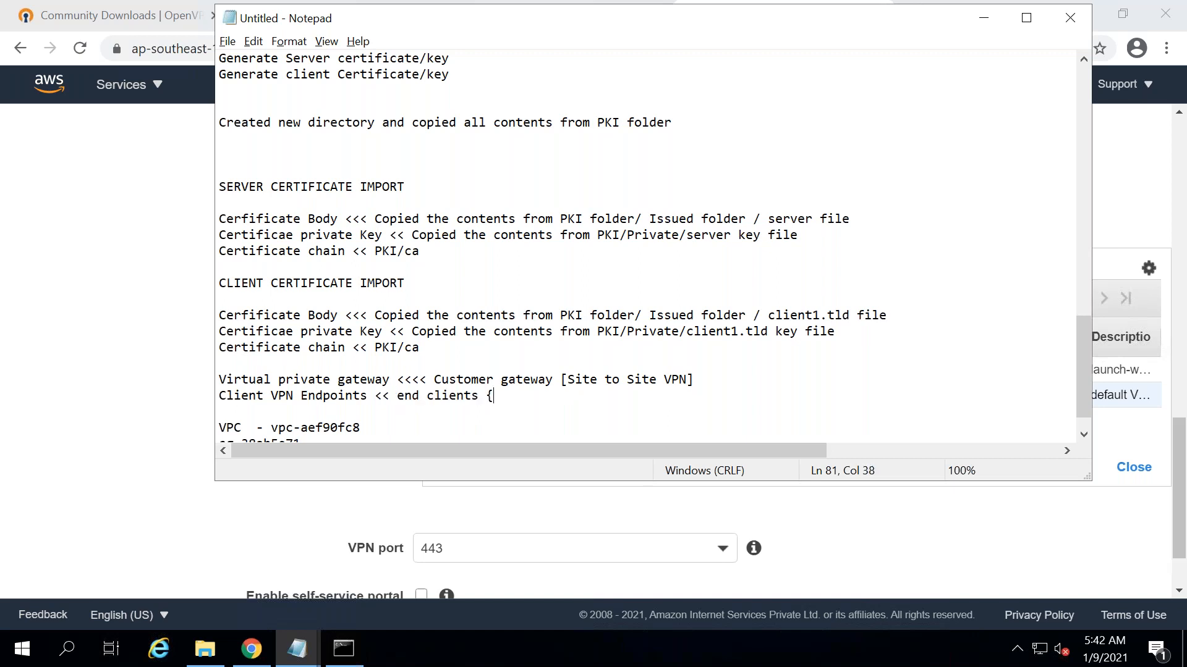
{"action": "type", "text": "Point to Site VN"}
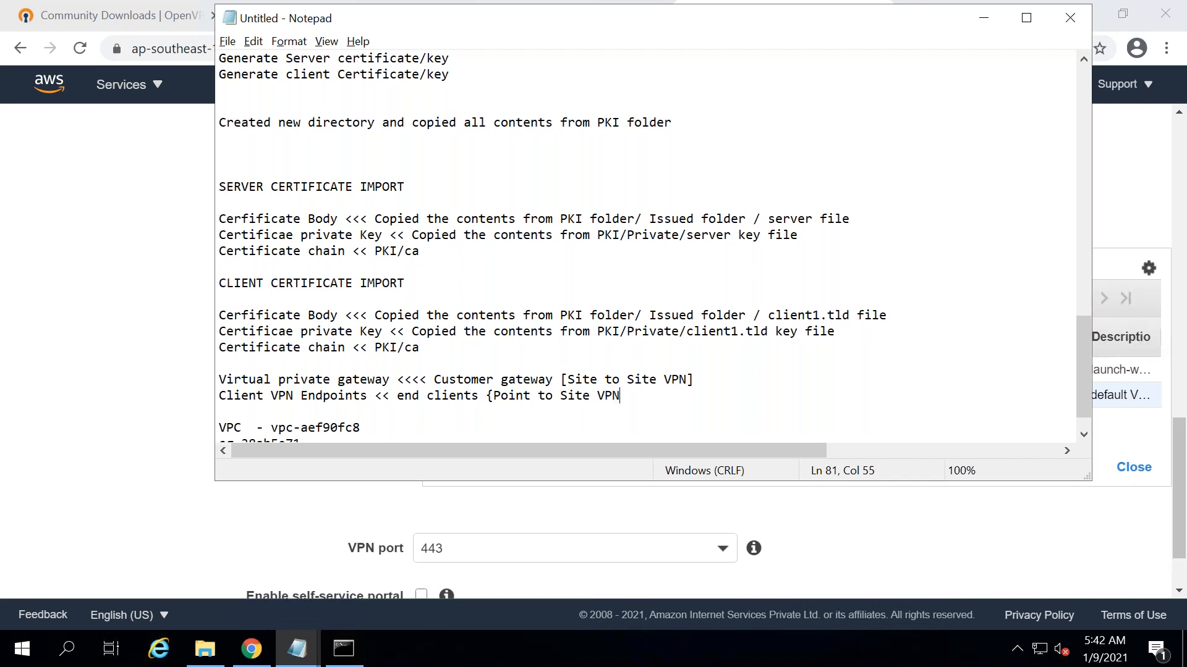
{"action": "type", "text": "P}"}
{"action": "left_click", "coordinate": [79, 432]}
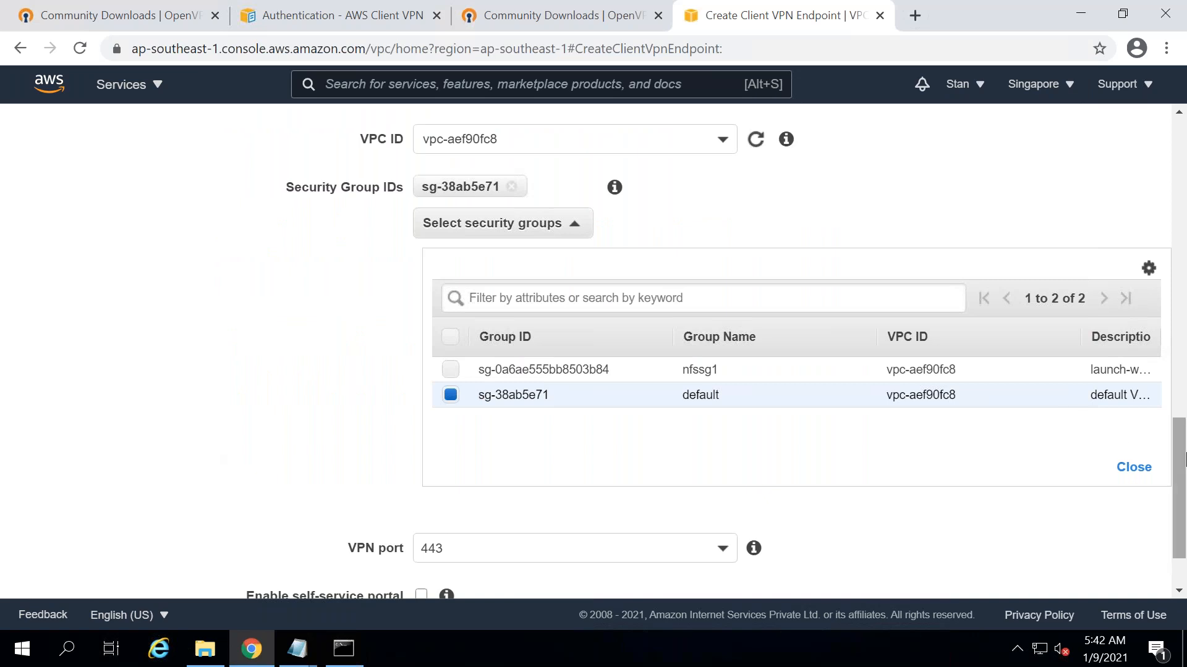
- Create the Client VPN endpoint after correcting the client CIDR prefix to /22
{"action": "left_click_drag", "start_coordinate": [1184, 459], "coordinate": [1183, 491]}
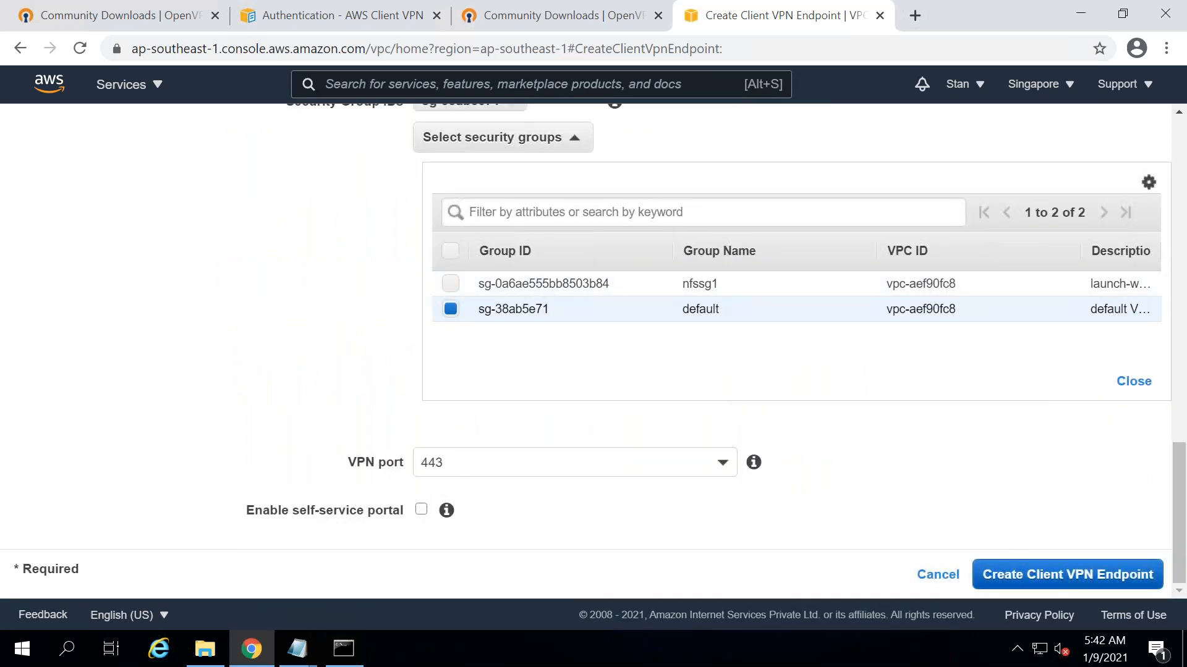
{"action": "left_click", "coordinate": [1067, 575]}
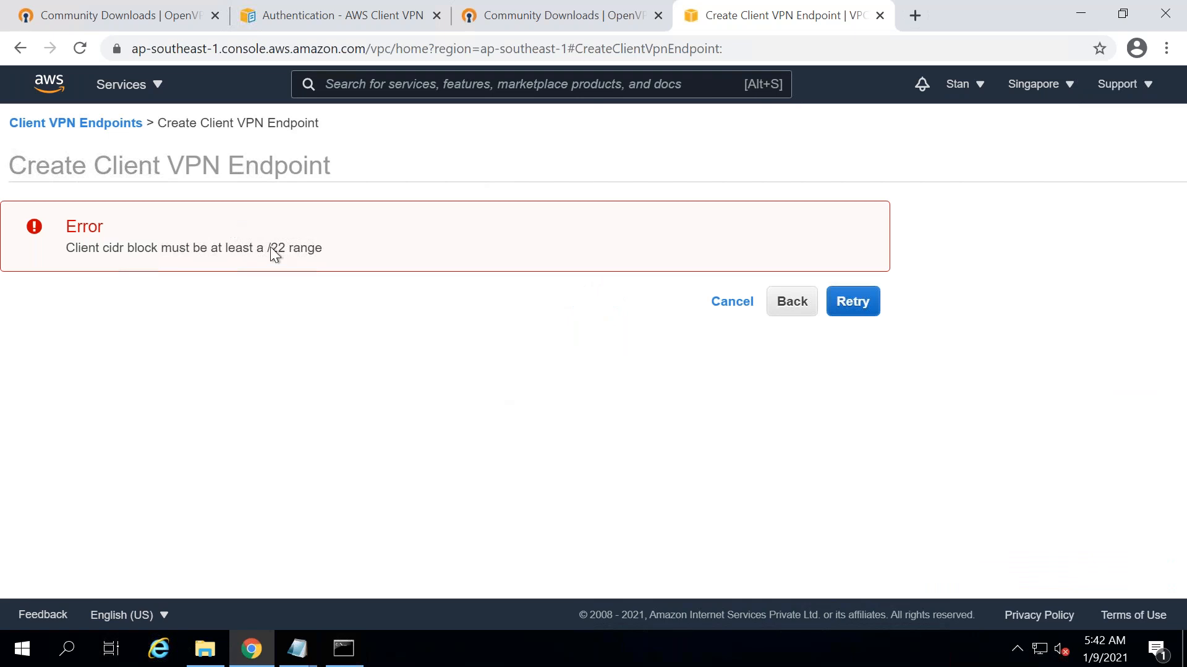
{"action": "left_click", "coordinate": [873, 305]}
{"action": "left_click", "coordinate": [513, 352]}
{"action": "key", "text": "BackSpace"}
{"action": "type", "text": "22"}
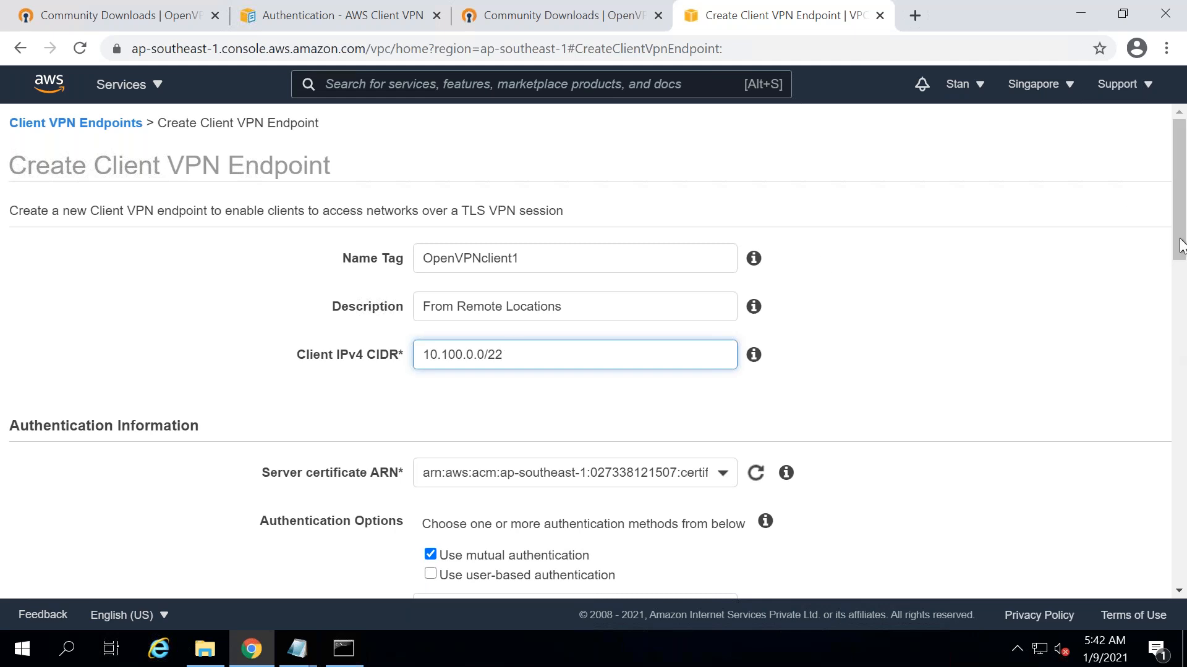
{"action": "left_click", "coordinate": [1177, 505]}
{"action": "left_click", "coordinate": [1177, 555]}
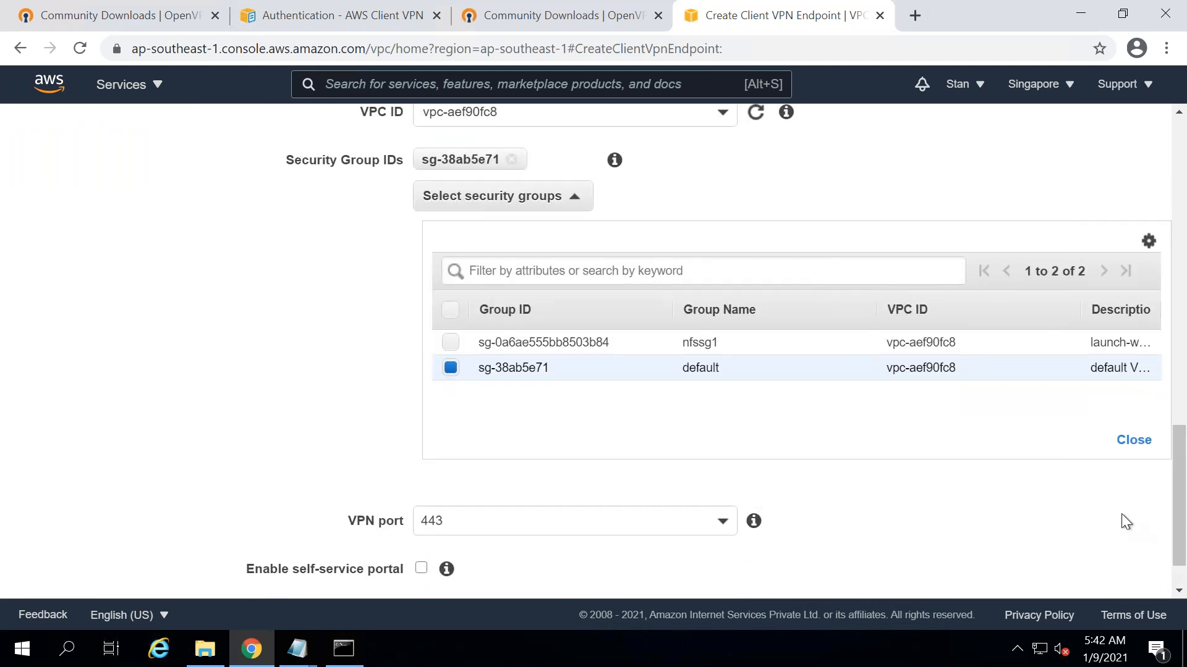
{"action": "left_click", "coordinate": [1177, 584]}
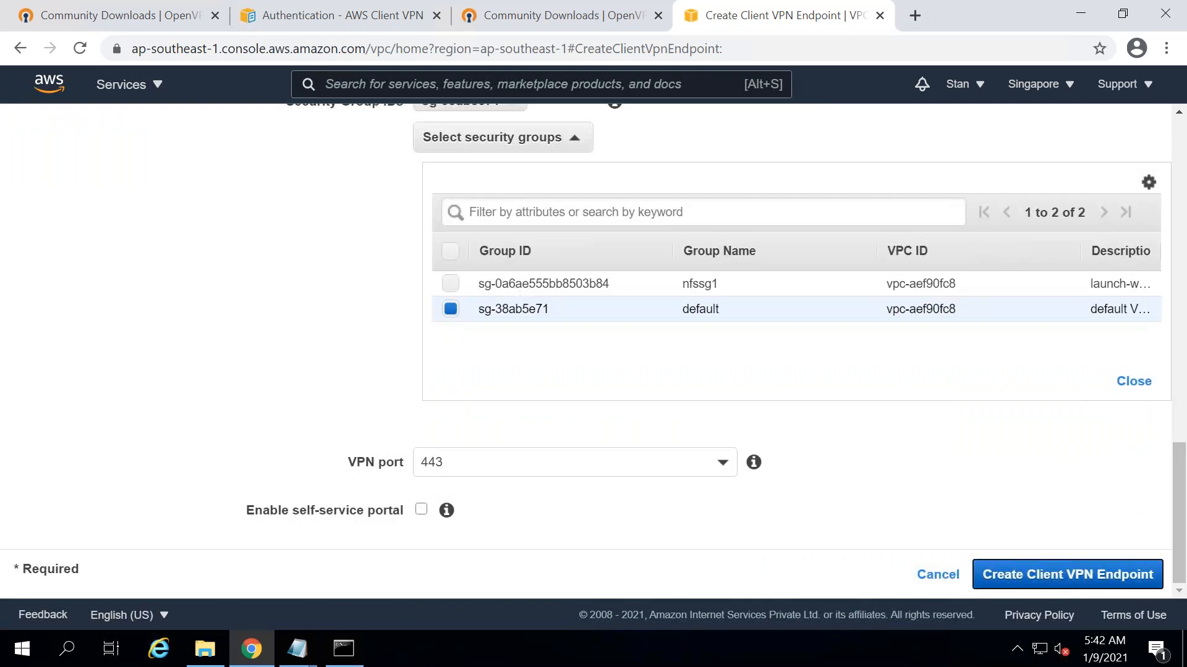
{"action": "left_click", "coordinate": [1100, 576]}
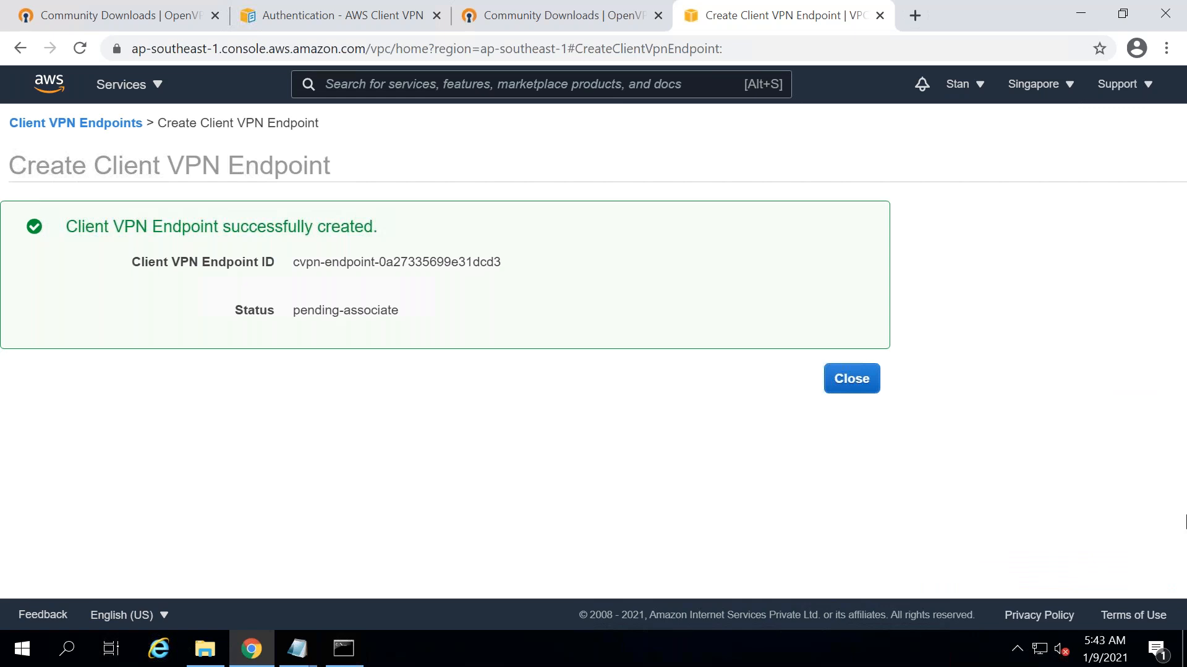
- Minimize the remote desktop session to reveal the local setup notes
{"action": "key", "text": "alt+Tab"}
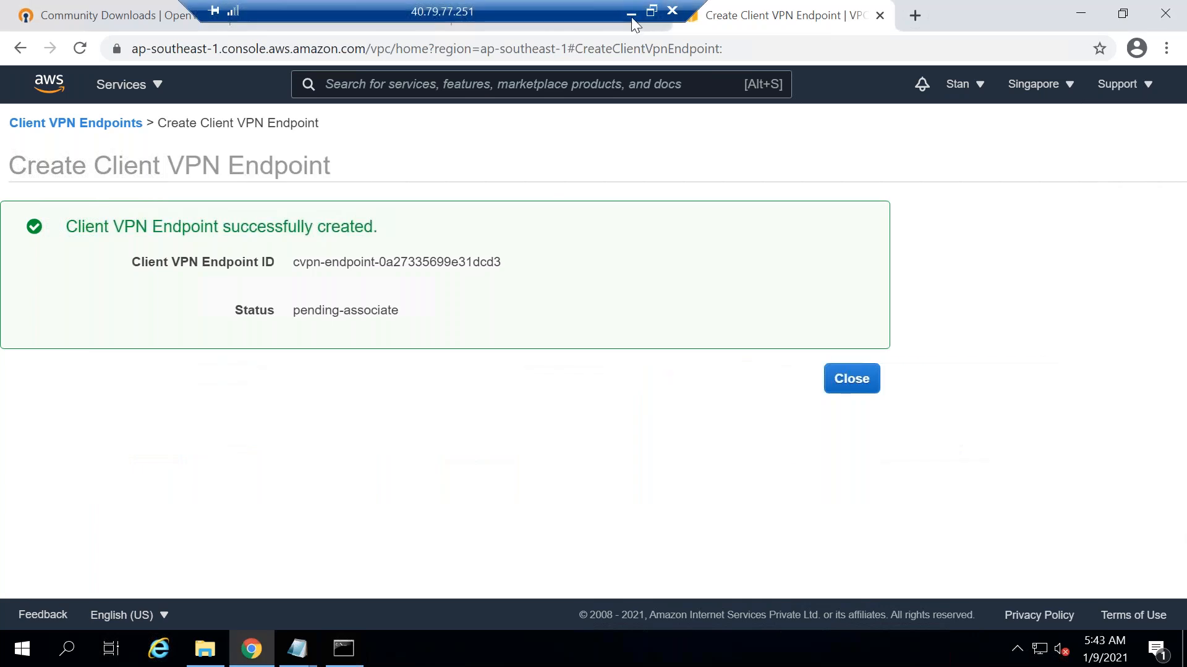
{"action": "left_click", "coordinate": [633, 16]}
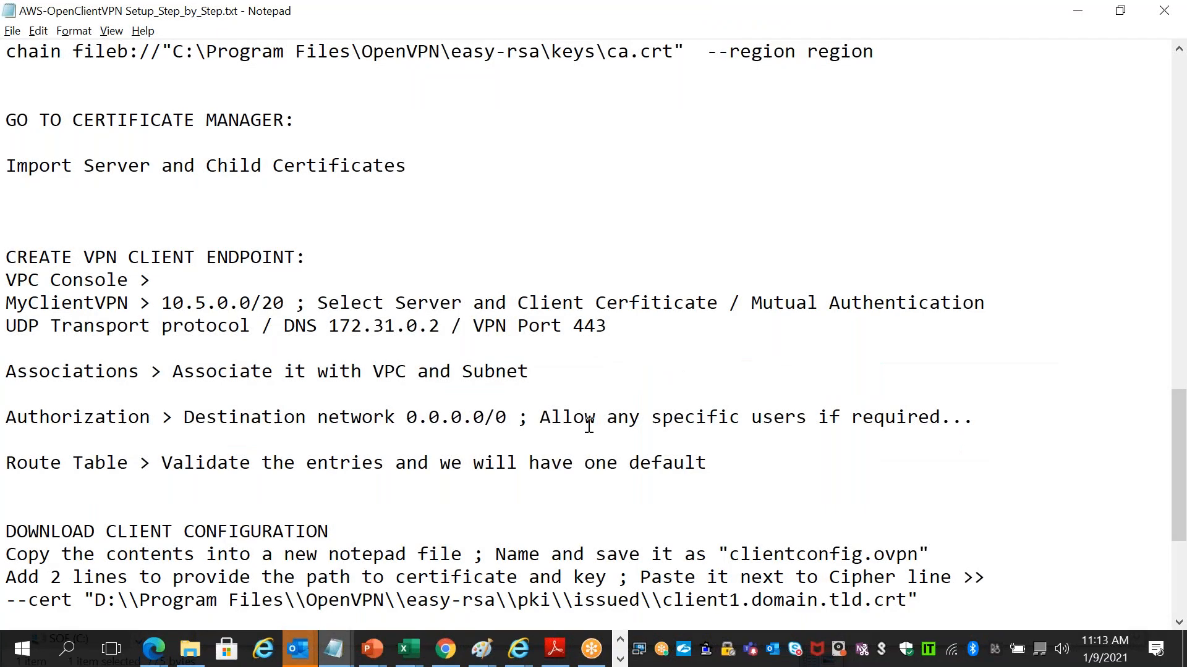
{"action": "key", "text": "alt+Tab"}
- Enter a Limitations heading in B24 and '/22 subnet to /12 subnet <<< CIDR Range' in C26
{"action": "key", "text": "Tab"}
{"action": "key", "text": "Tab"}
{"action": "key", "text": "Tab"}
{"action": "key", "text": "Tab"}
{"action": "key", "text": "Tab"}
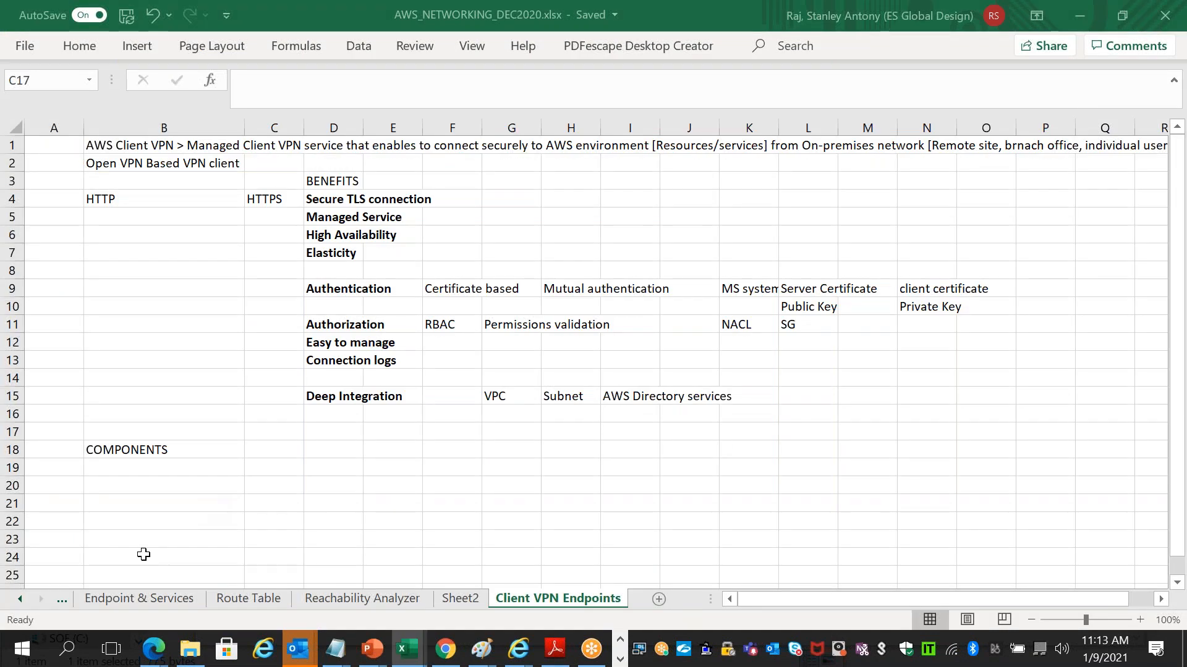
{"action": "left_click", "coordinate": [143, 554]}
{"action": "type", "text": "Limitation"}
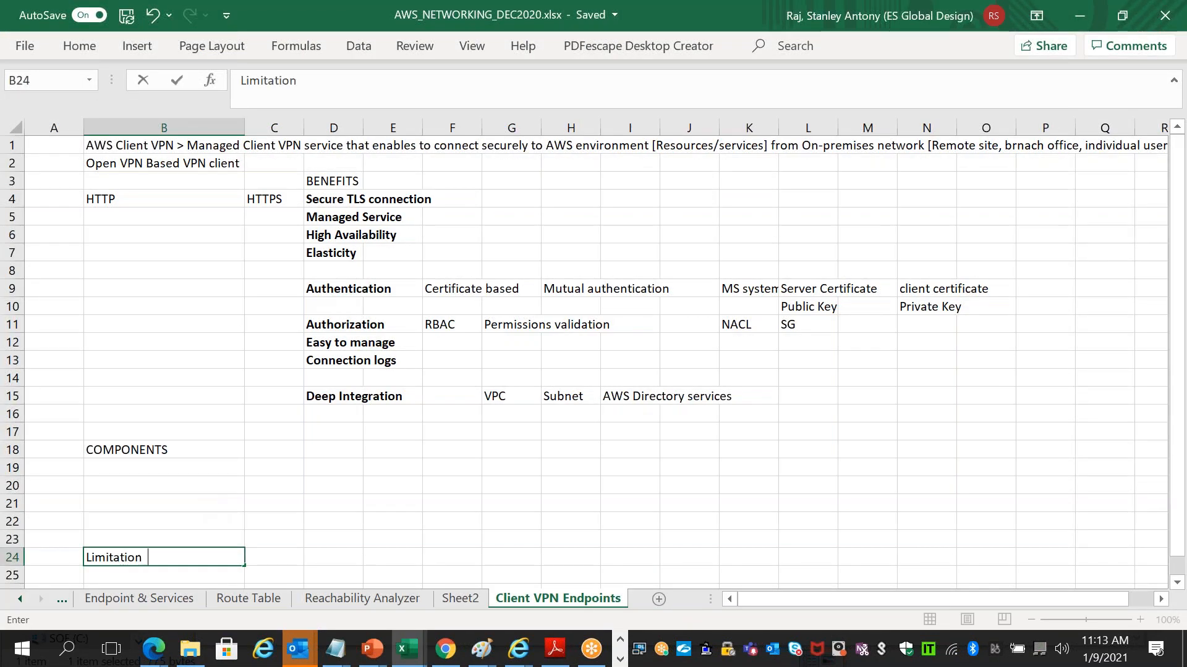
{"action": "key", "text": "Tab"}
{"action": "key", "text": "Down"}
{"action": "key", "text": "Down"}
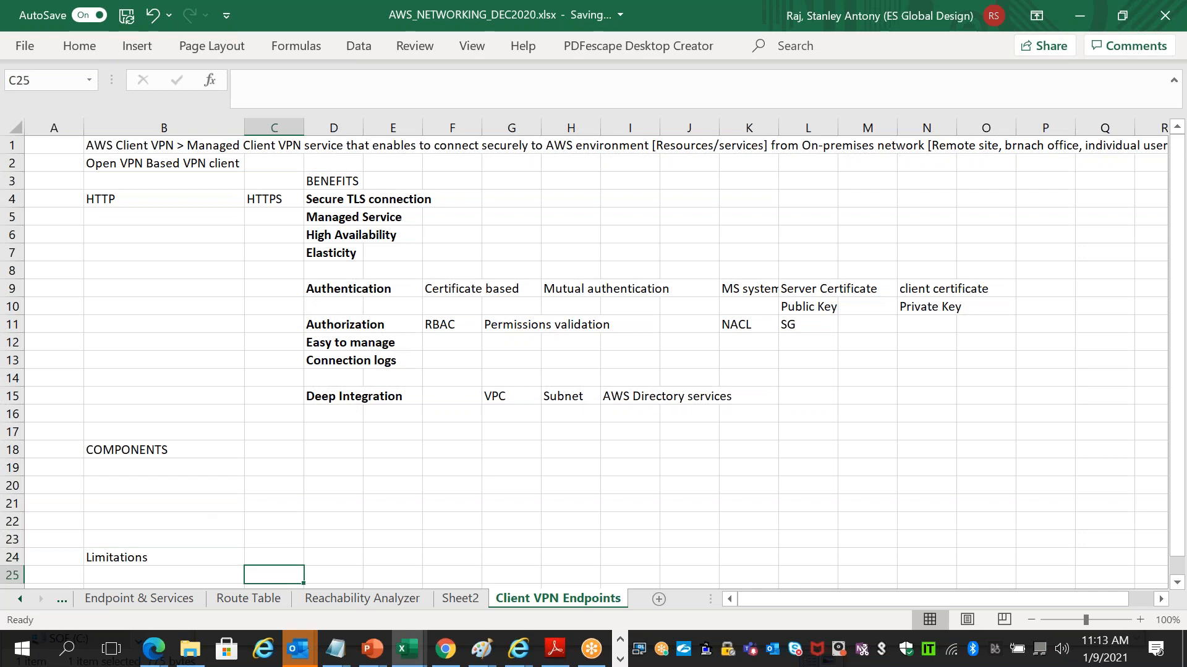
{"action": "scroll", "coordinate": [584, 358], "scroll_direction": "down", "scroll_amount": 1}
{"action": "key", "text": "Up"}
{"action": "key", "text": "Up"}
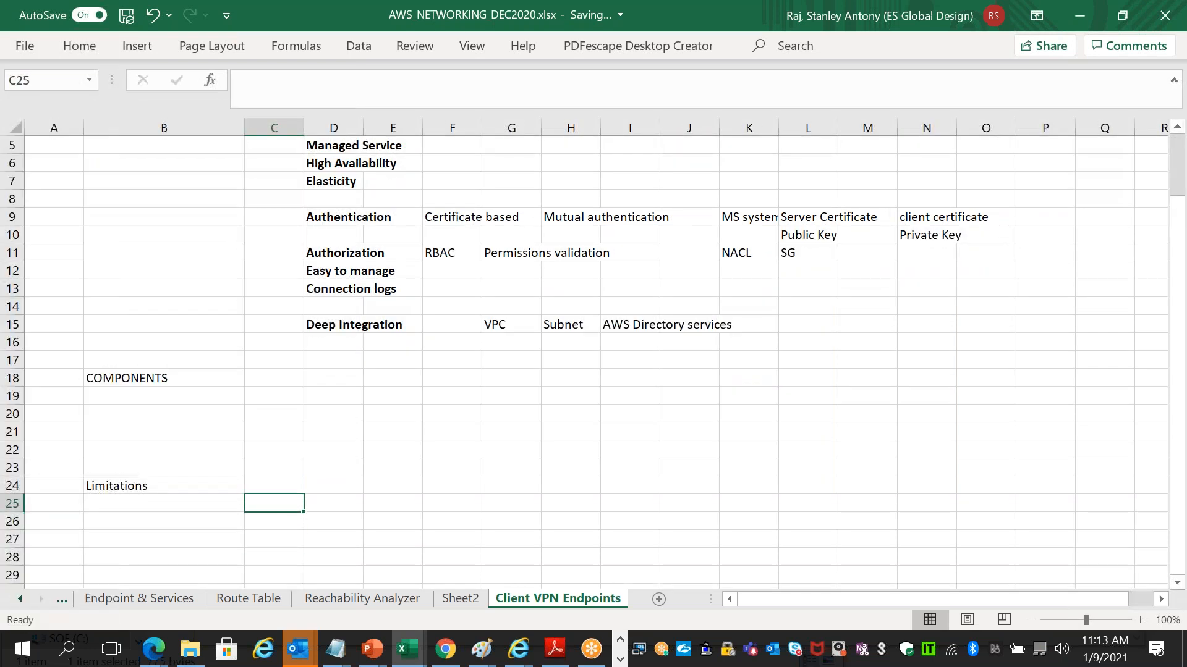
{"action": "key", "text": "Up"}
{"action": "key", "text": "Down"}
{"action": "key", "text": "Down"}
{"action": "key", "text": "Down"}
{"action": "key", "text": "alt"}
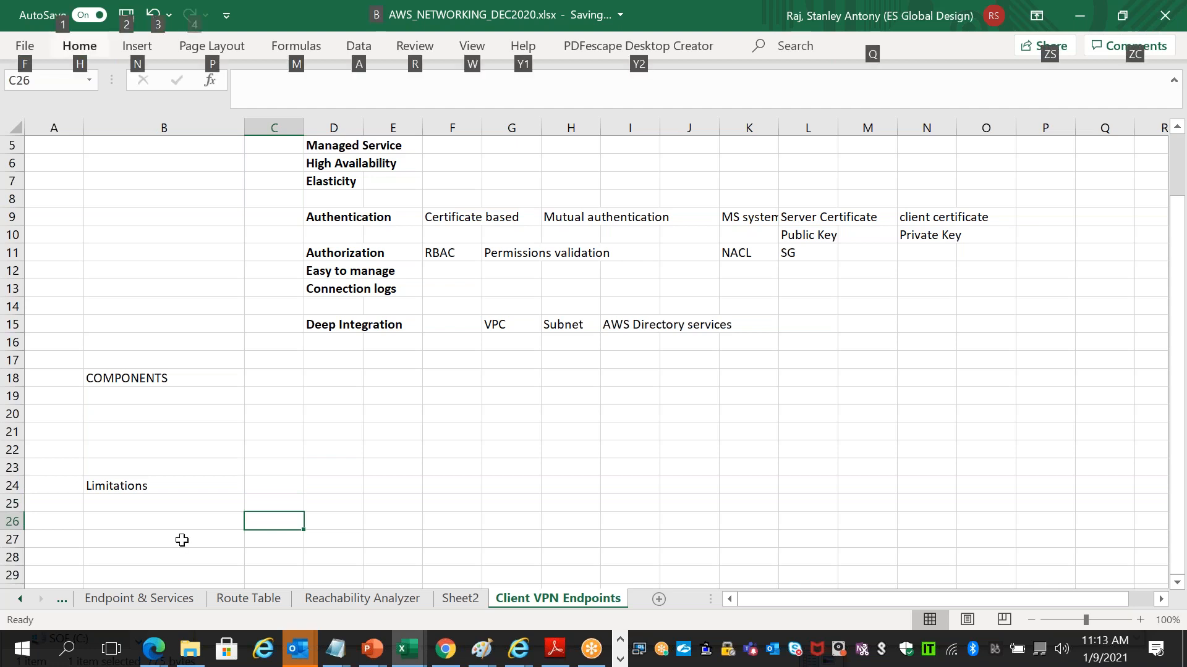
{"action": "left_click", "coordinate": [270, 523]}
{"action": "type", "text": "/2"}
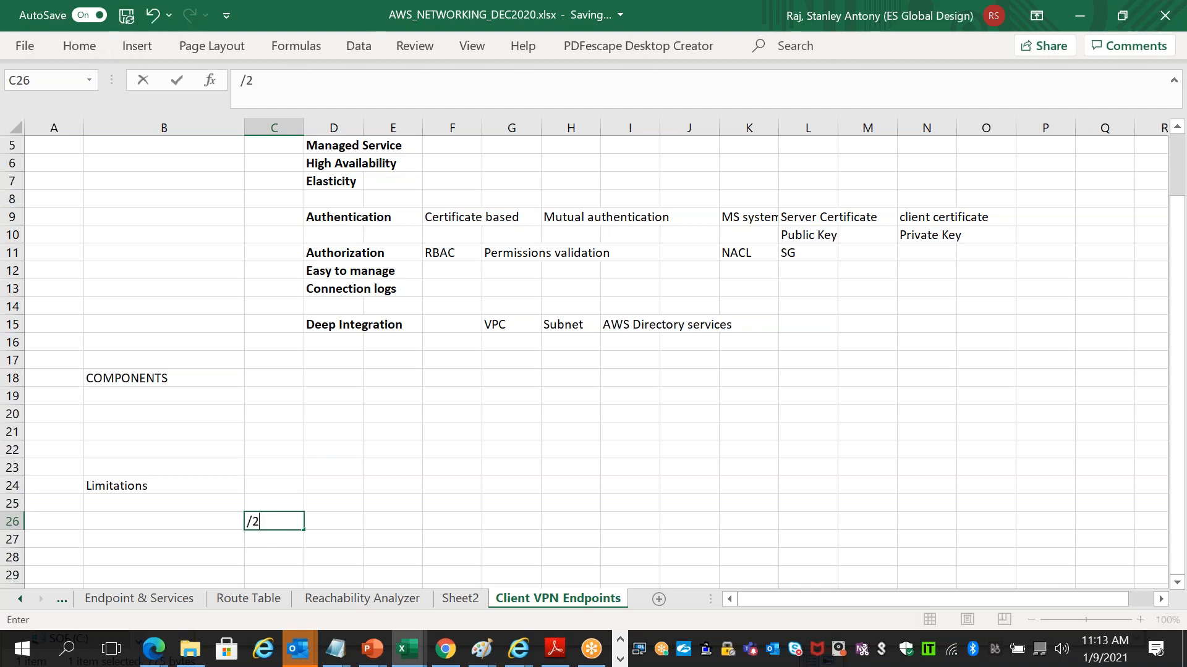
{"action": "type", "text": "2 subnet to /12 subnet <<< CIDR Range"}
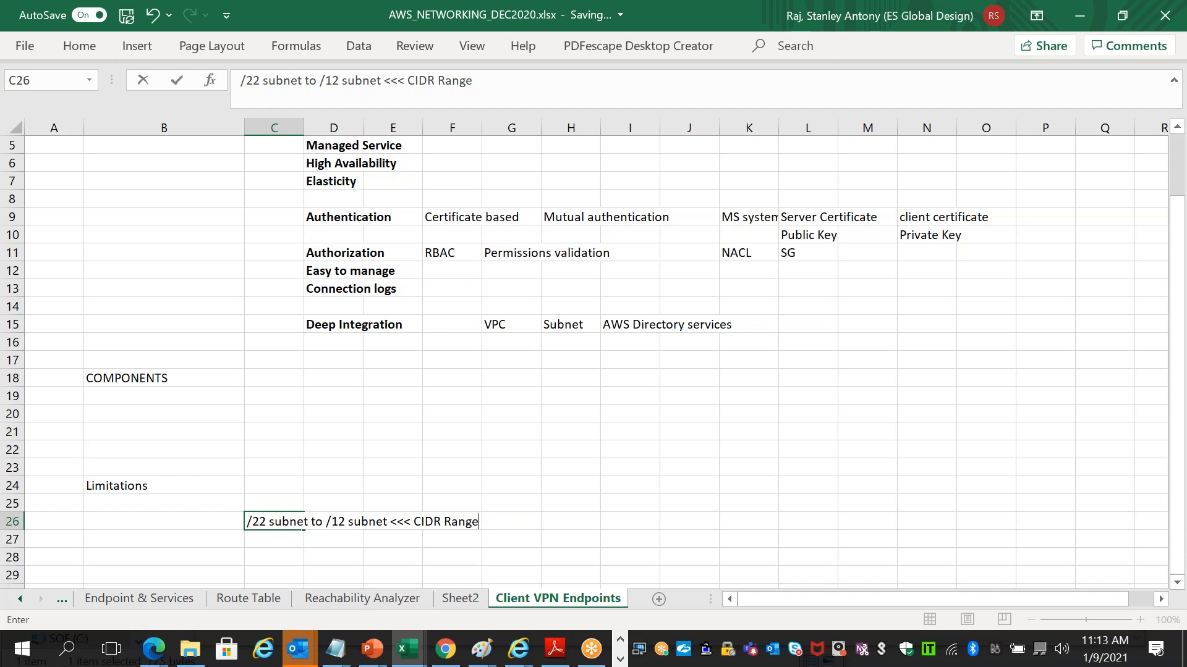
- Note in C27 that VPC/Subnets must be individually included, and in C28 that settings cannot change after creation
{"action": "left_click", "coordinate": [263, 539]}
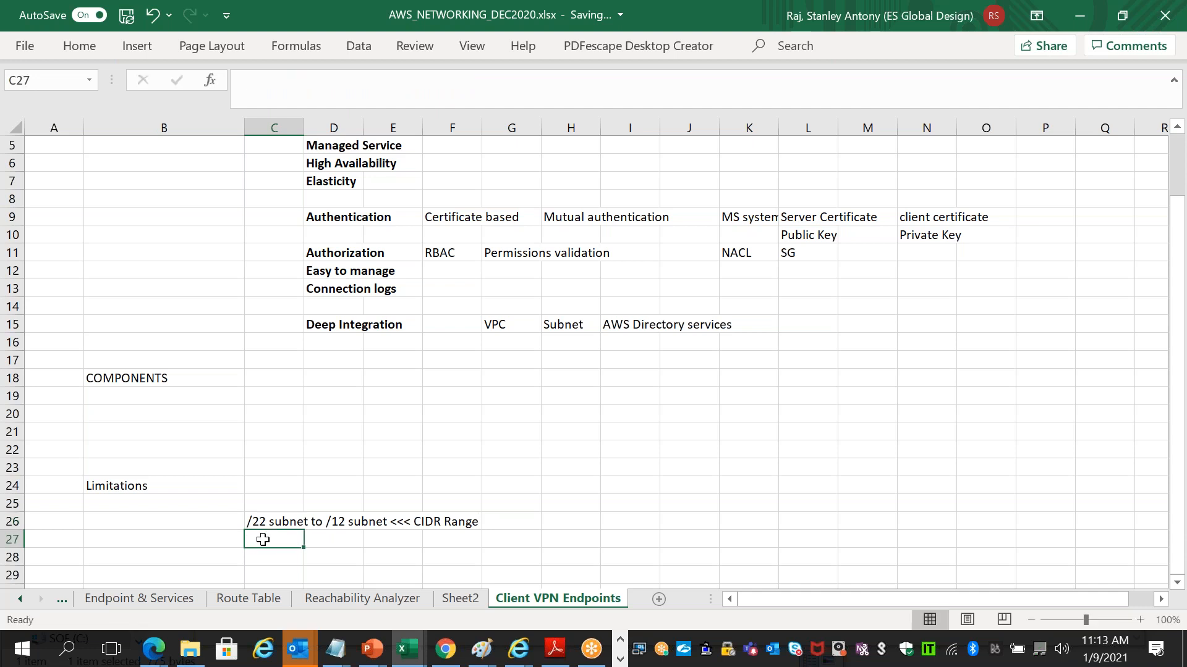
{"action": "type", "text": "You have indig"}
{"action": "key", "text": "BackSpace"}
{"action": "type", "text": "vidually include VPN"}
{"action": "key", "text": "BackSpace"}
{"action": "type", "text": "C/SUbnet"}
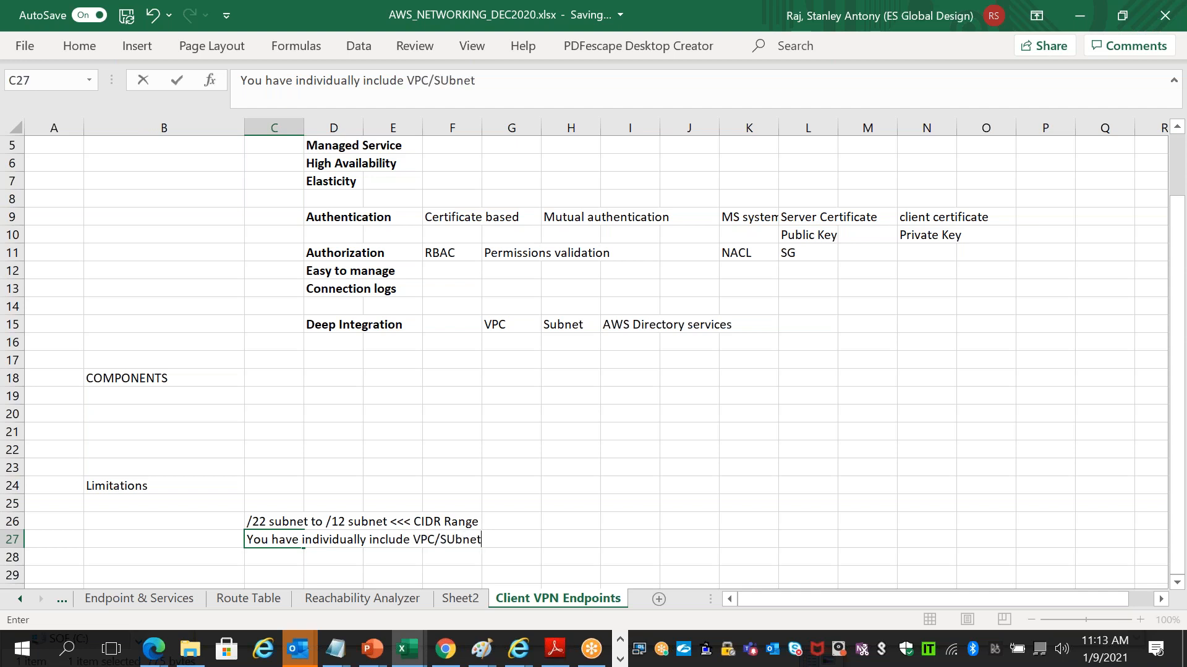
{"action": "left_click", "coordinate": [166, 524]}
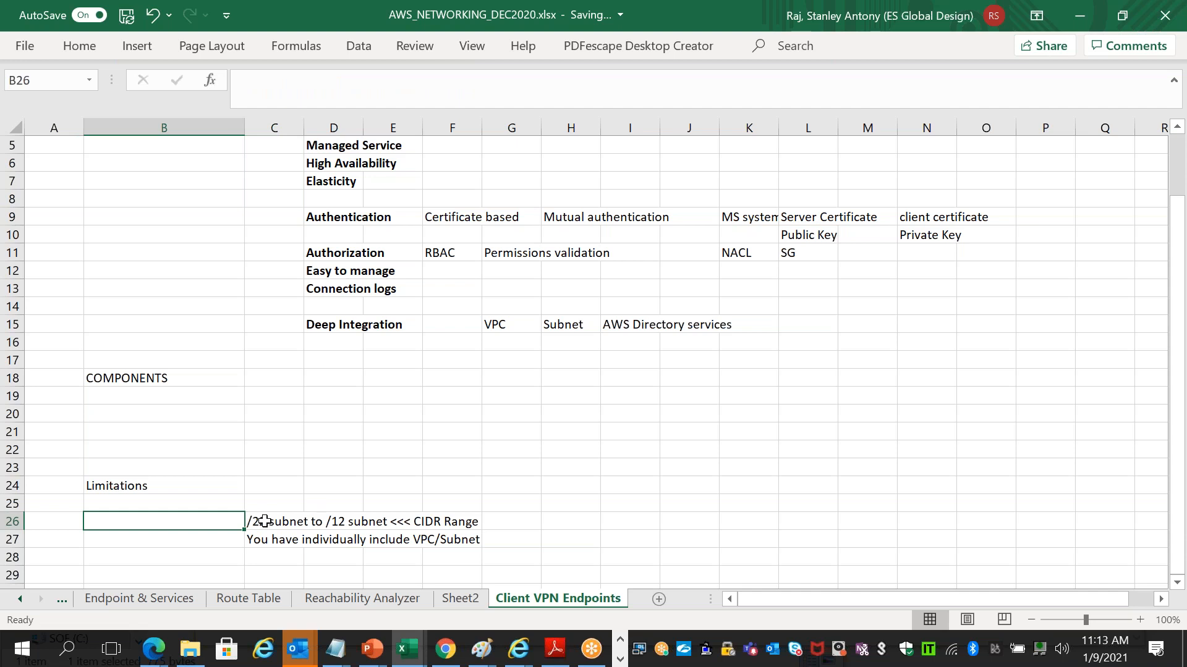
{"action": "left_click", "coordinate": [269, 559]}
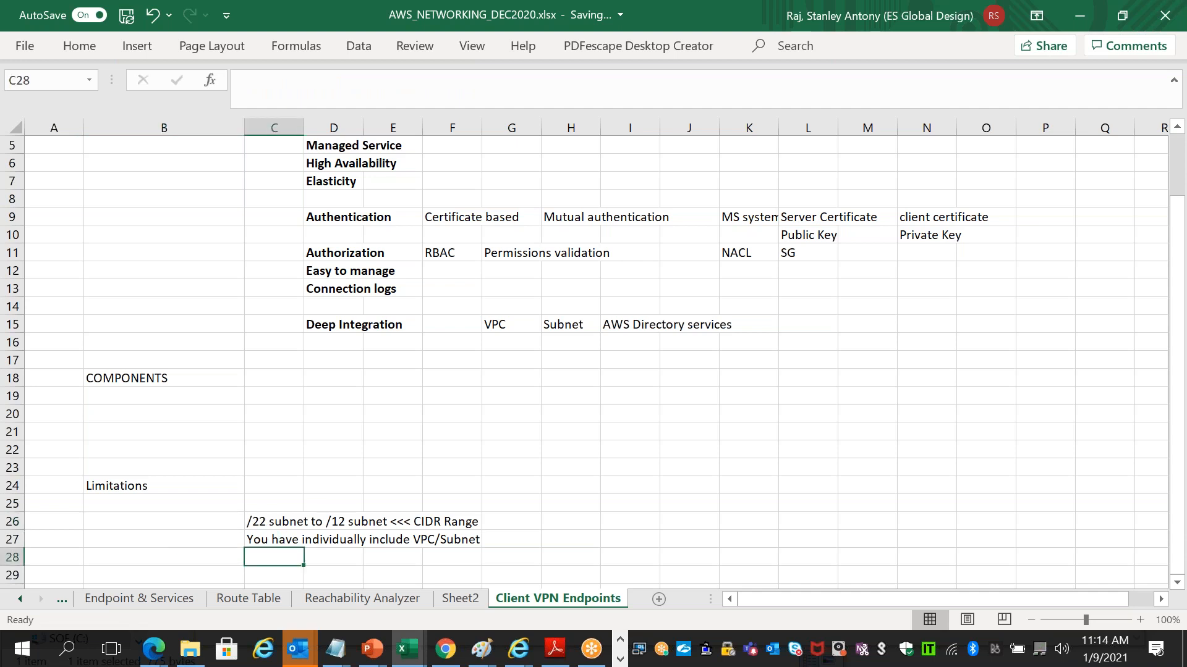
{"action": "type", "text": "After V"}
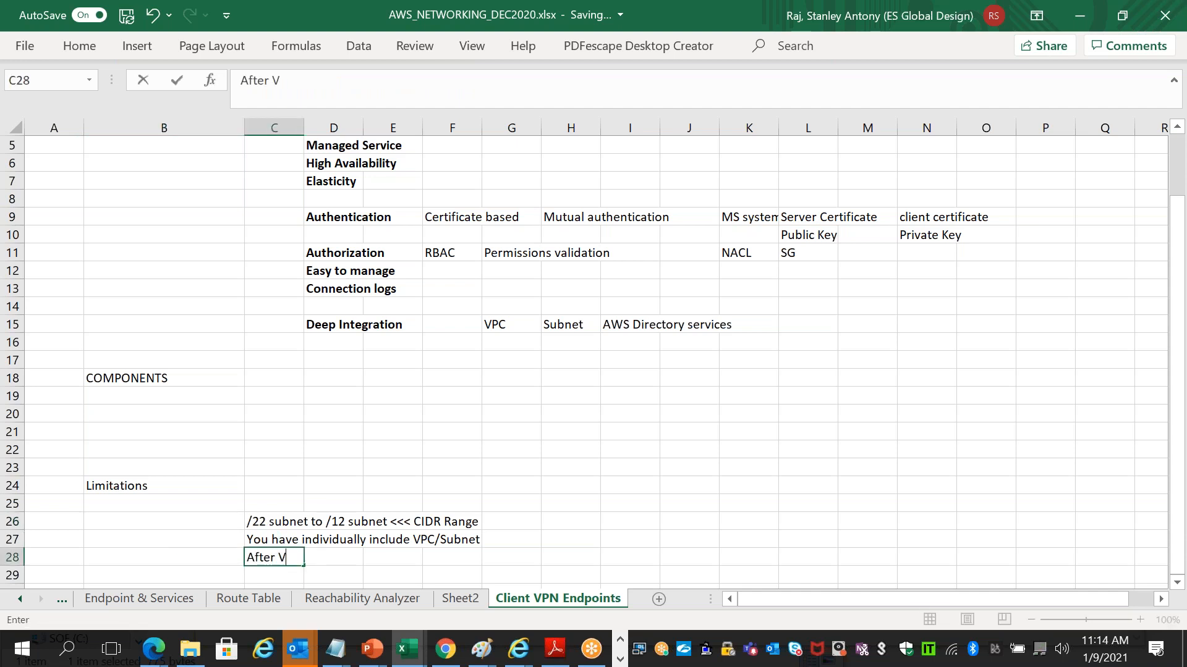
{"action": "type", "text": "PN creation, settings/conf"}
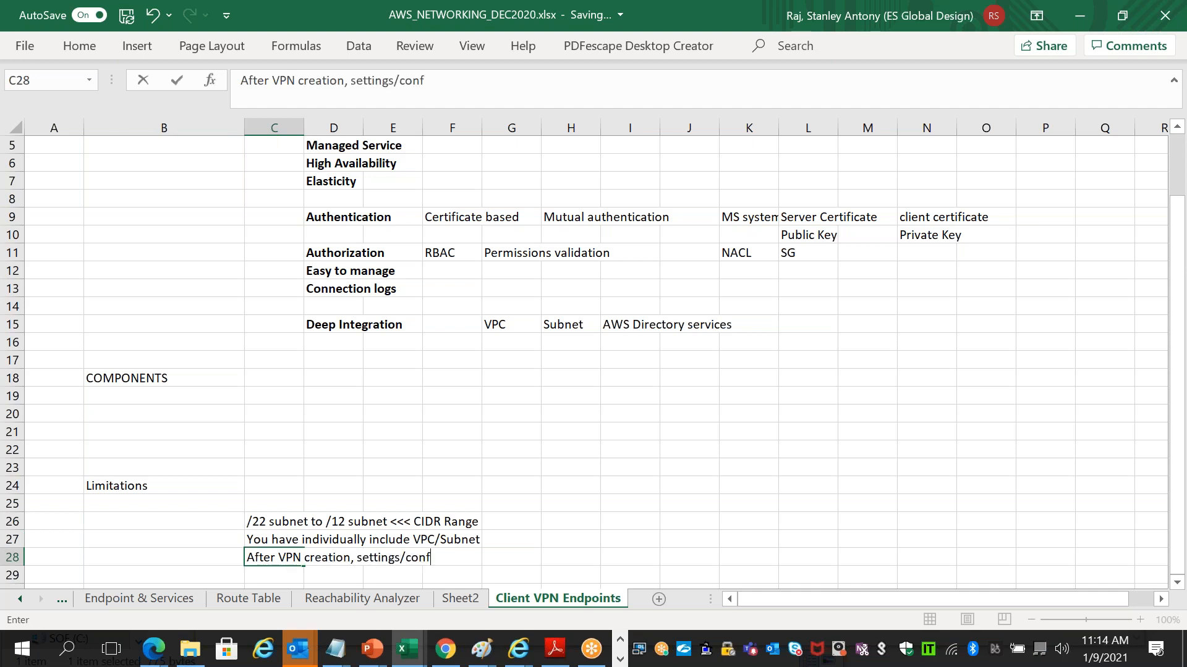
{"action": "type", "text": "iguration cannot be "}
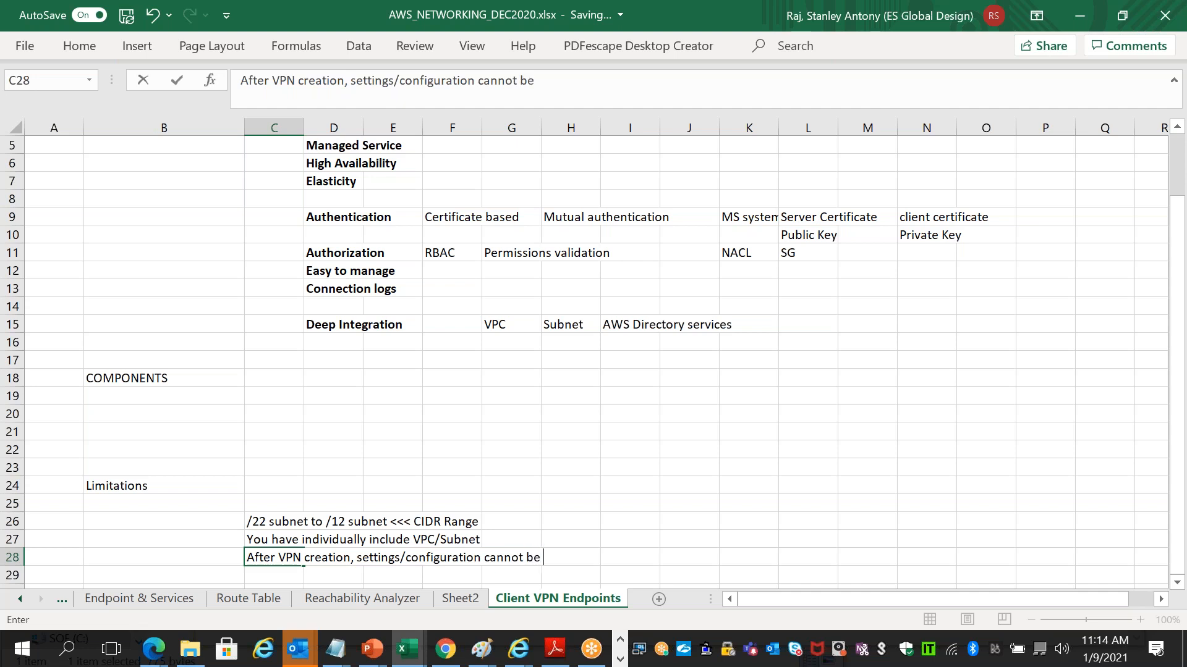
{"action": "type", "text": "changed"}
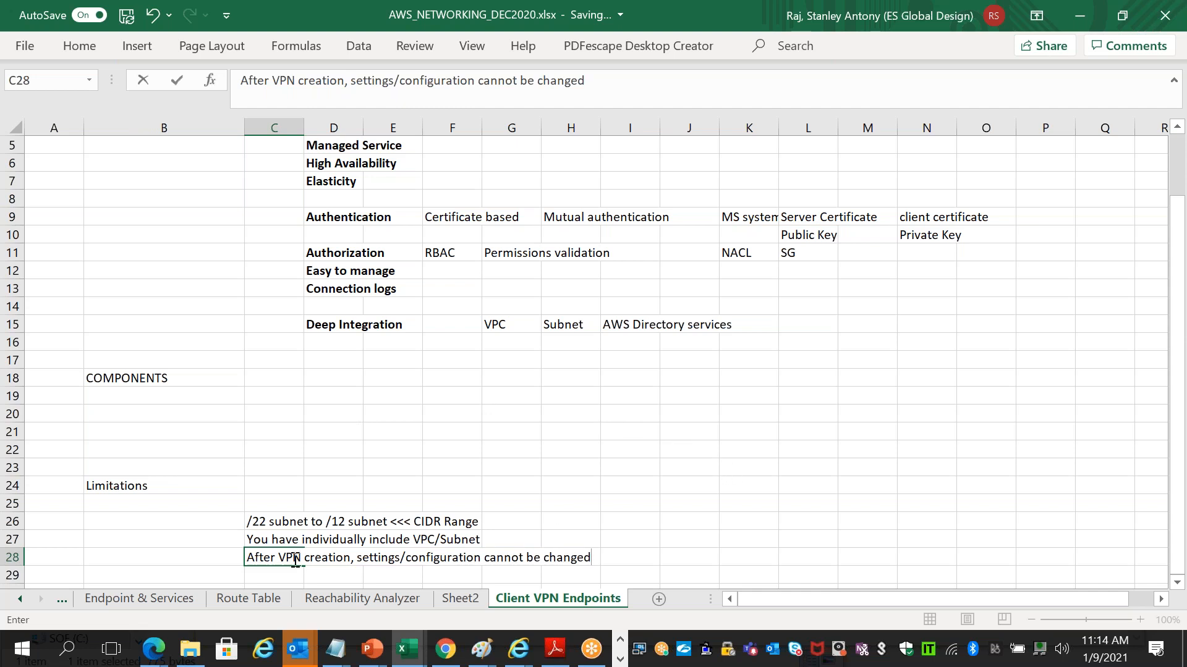
{"action": "left_click", "coordinate": [149, 487]}
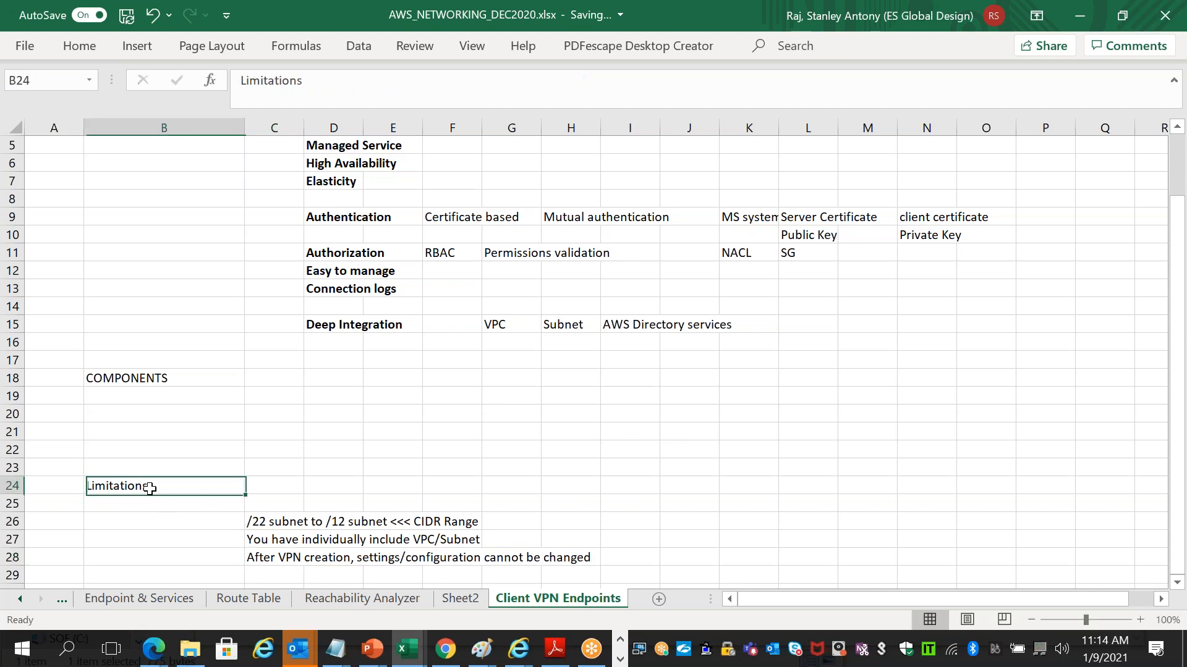
- Enter 'IPv4 only supported' in C29 and 'Not FIPS standard compliant' in C30
{"action": "left_click", "coordinate": [272, 574]}
{"action": "type", "text": "IPV"}
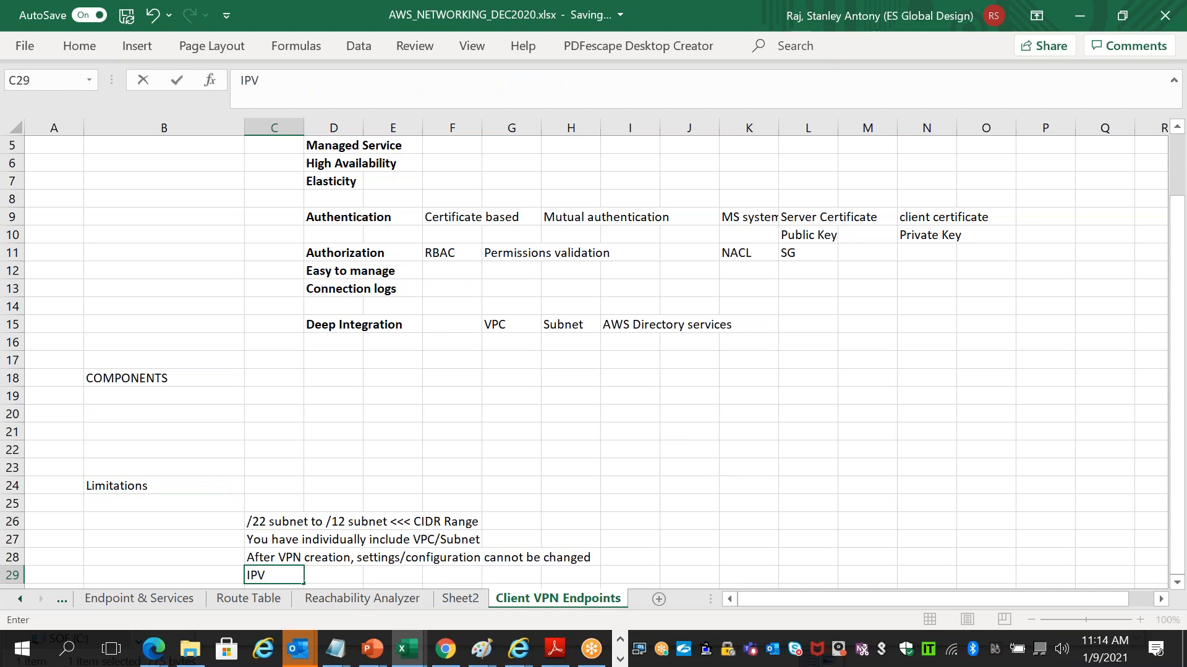
{"action": "key", "text": "BackSpace"}
{"action": "type", "text": "v4 only supported"}
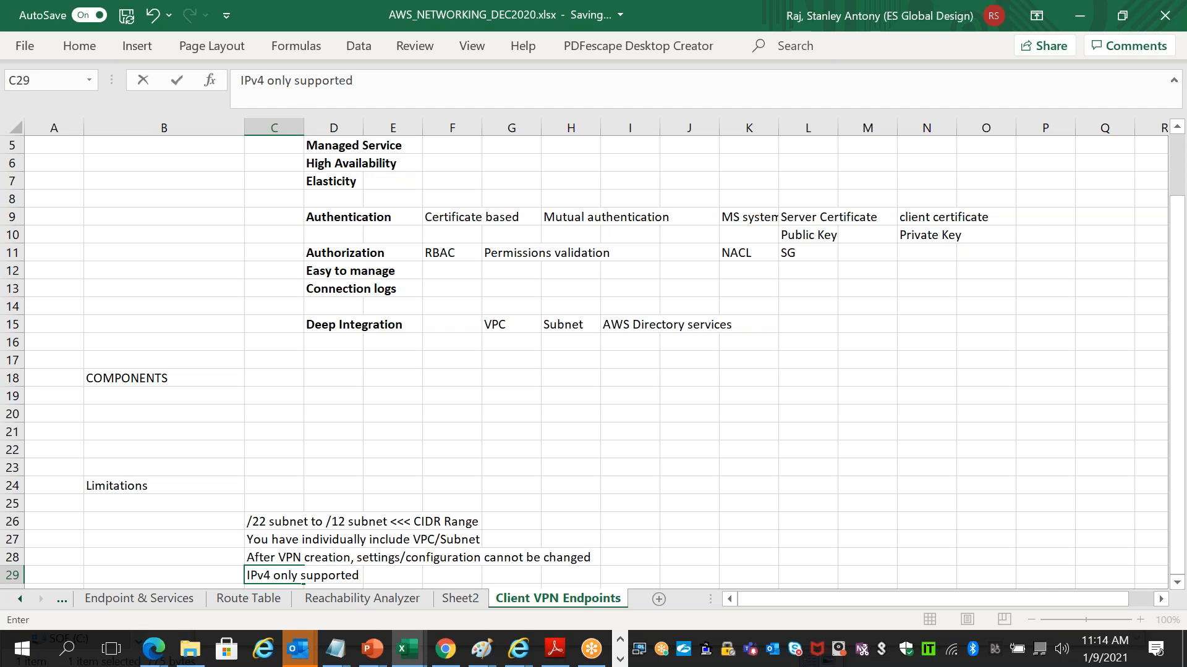
{"action": "left_click", "coordinate": [589, 466]}
{"action": "key", "text": "Down"}
{"action": "key", "text": "Down"}
{"action": "key", "text": "Down"}
{"action": "key", "text": "Down"}
{"action": "key", "text": "Down"}
{"action": "key", "text": "Down"}
{"action": "key", "text": "Down"}
{"action": "key", "text": "Down"}
{"action": "key", "text": "Down"}
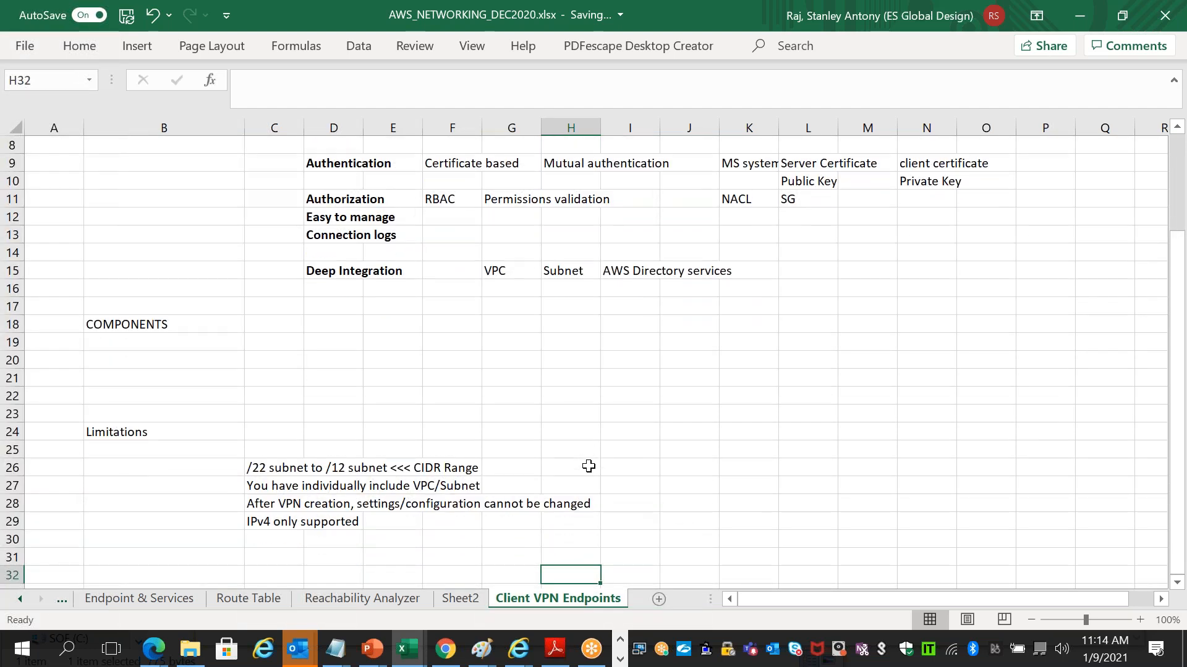
{"action": "key", "text": "Down"}
{"action": "left_click", "coordinate": [270, 520]}
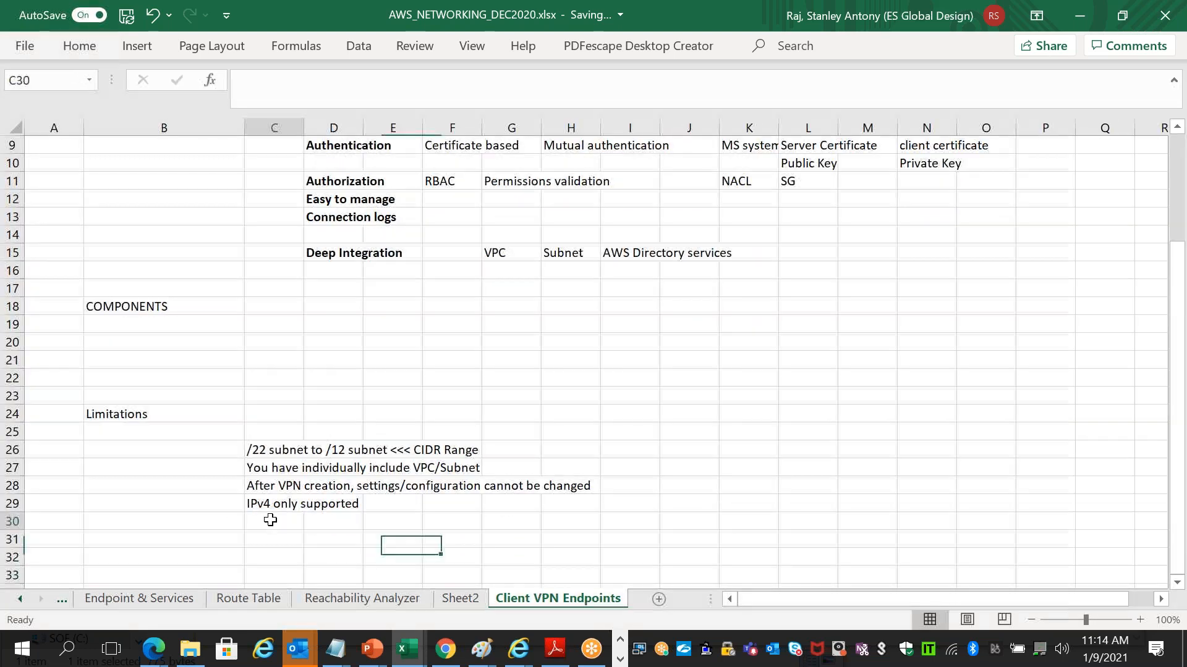
{"action": "type", "text": "FIPS standard compliant"}
{"action": "left_click", "coordinate": [248, 521]}
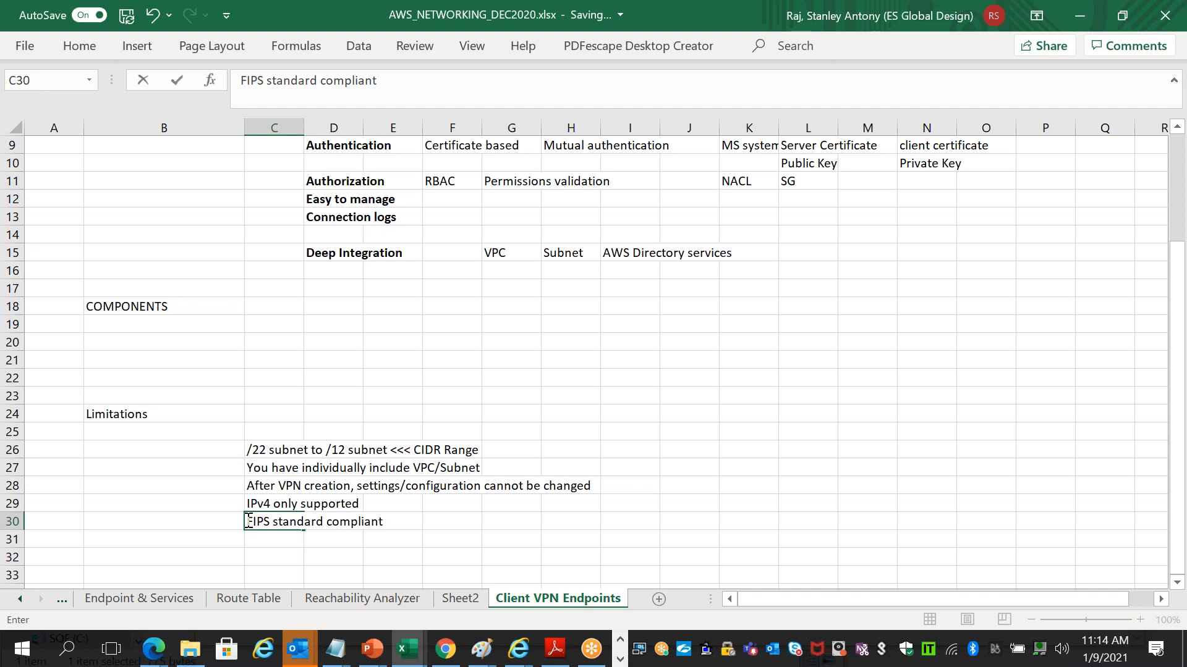
{"action": "type", "text": "Not"}
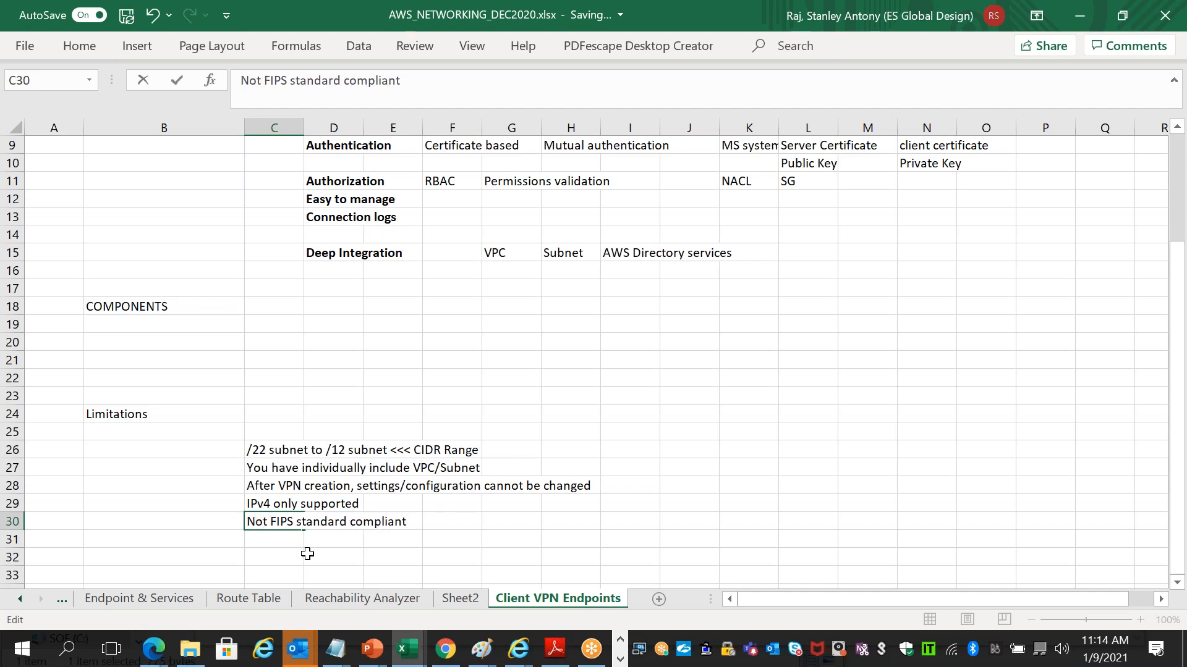
{"action": "left_click", "coordinate": [277, 555]}
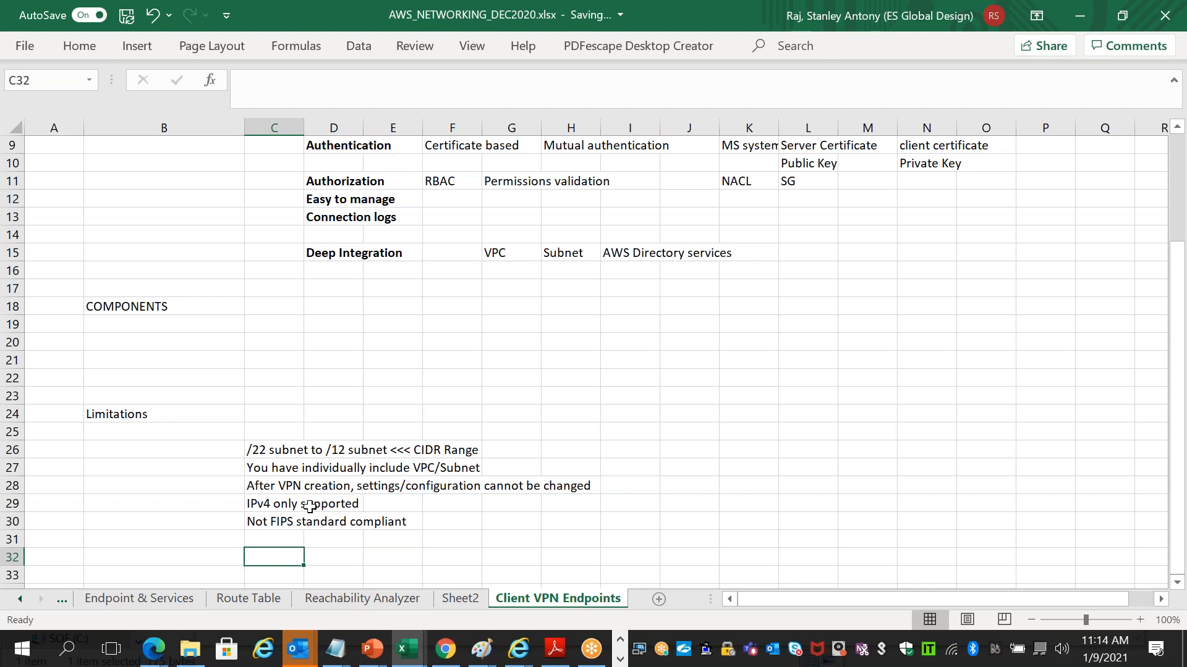
- Make the Limitations heading in B24 bold
{"action": "left_click", "coordinate": [280, 524]}
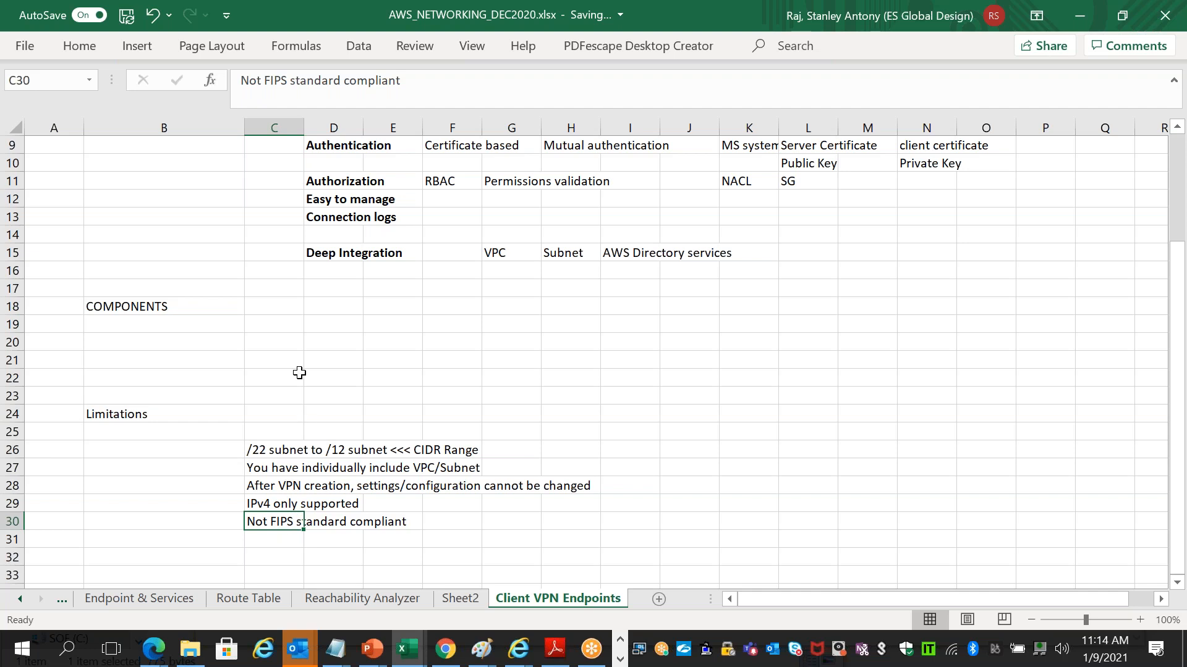
{"action": "left_click", "coordinate": [158, 414]}
{"action": "key", "text": "ctrl+b"}
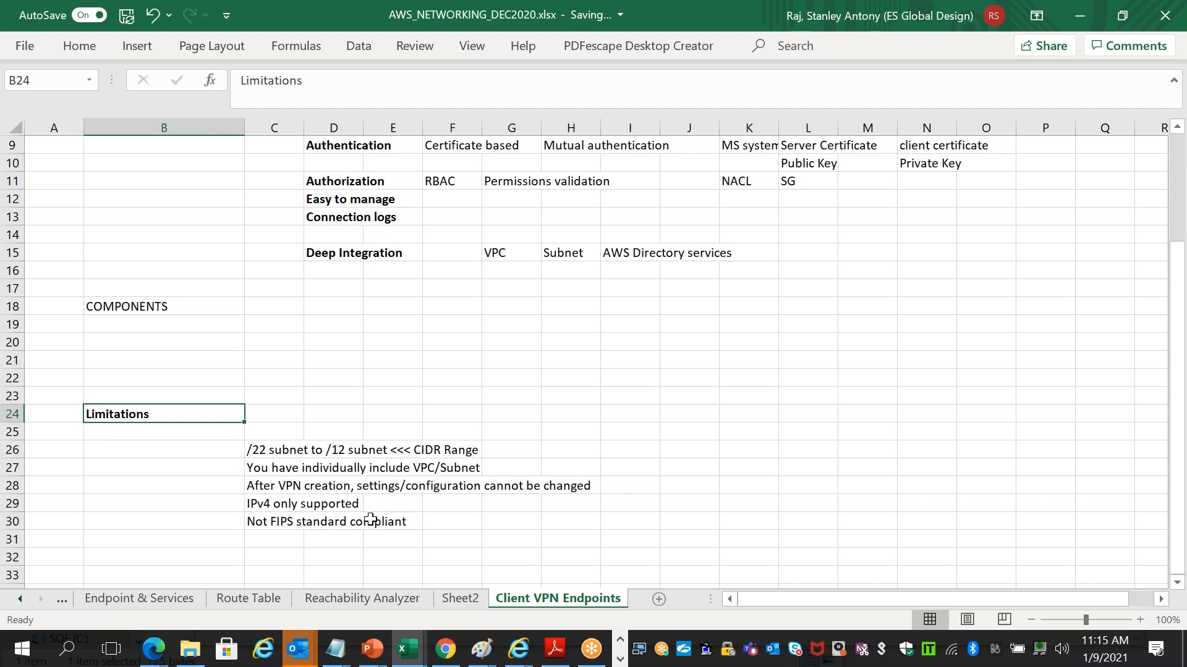
{"action": "left_click", "coordinate": [261, 538]}
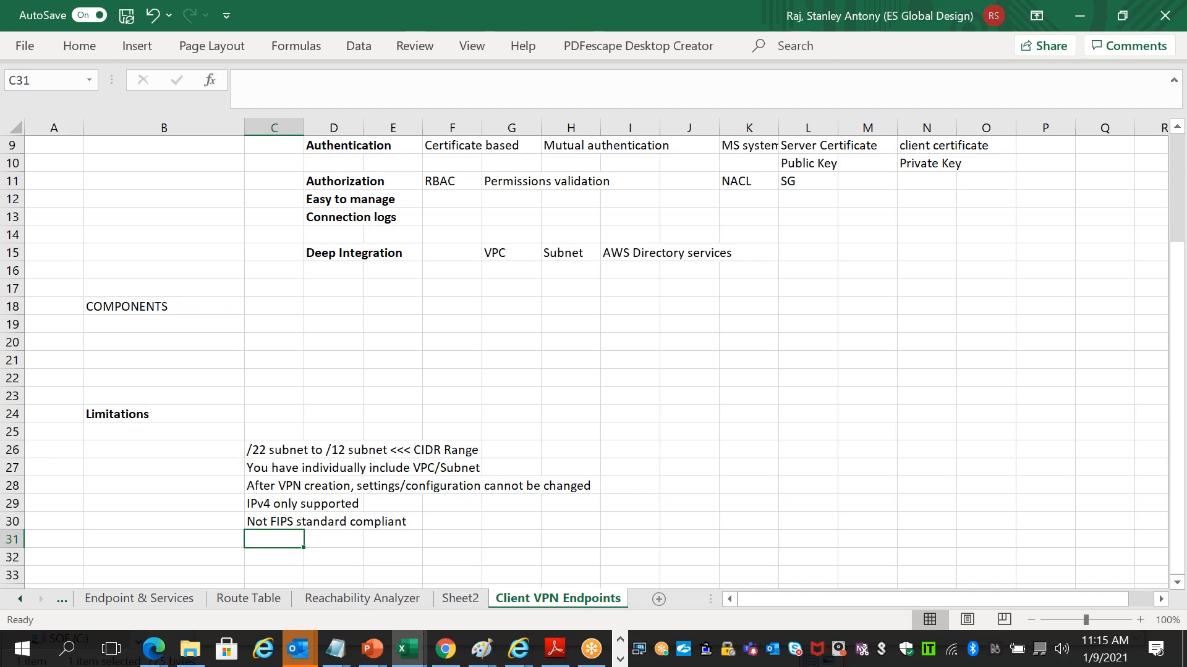
- Switch back to the remote desktop session with the AWS console
{"action": "key", "text": "alt+Tab"}
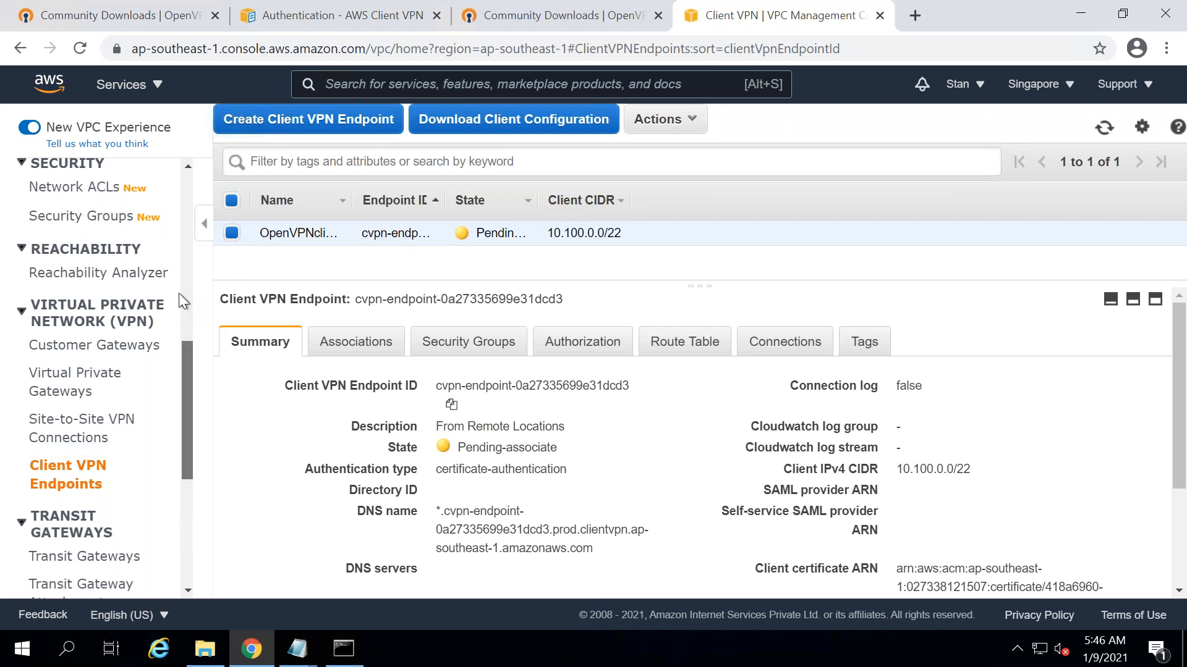
{"action": "scroll", "coordinate": [188, 228], "scroll_direction": "up", "scroll_amount": 5}
{"action": "scroll", "coordinate": [187, 229], "scroll_direction": "up", "scroll_amount": 3}
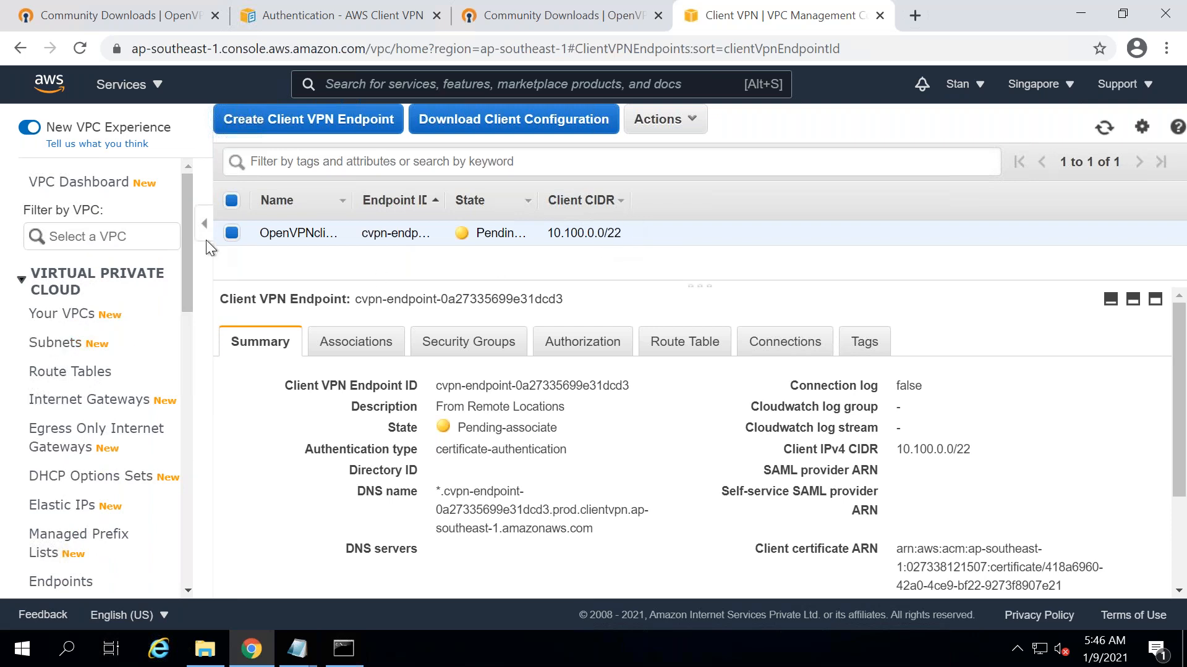
{"action": "scroll", "coordinate": [188, 296], "scroll_direction": "down", "scroll_amount": 3}
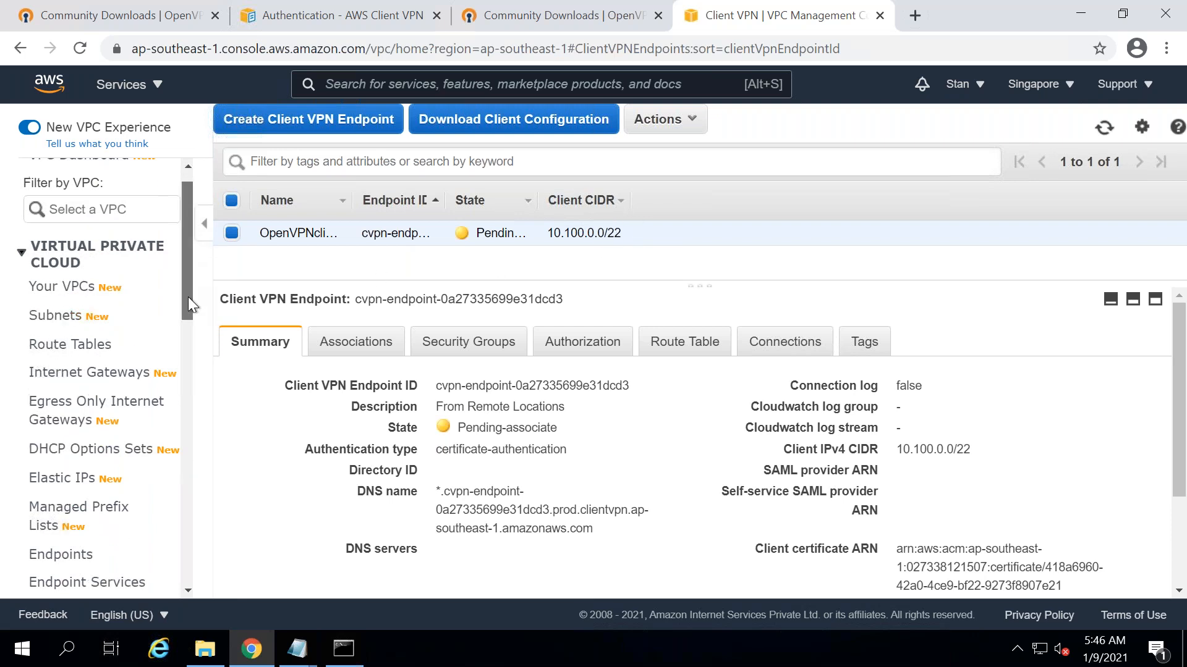
{"action": "scroll", "coordinate": [189, 358], "scroll_direction": "down", "scroll_amount": 6}
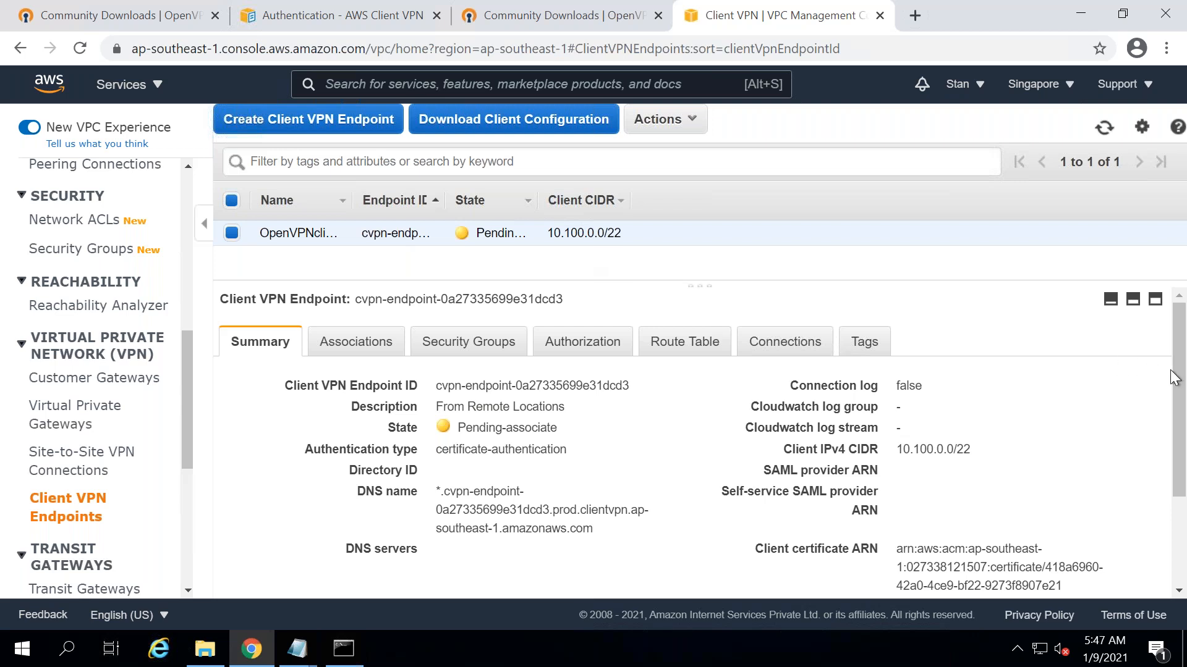
{"action": "left_click_drag", "start_coordinate": [1181, 413], "coordinate": [1180, 529]}
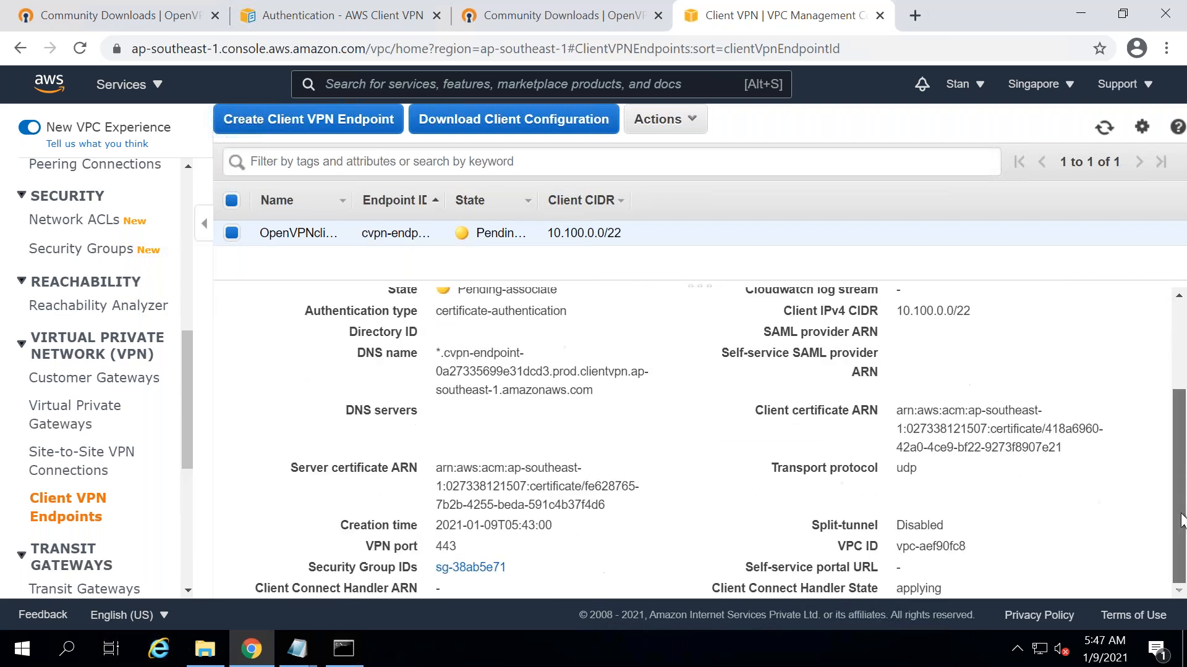
{"action": "scroll", "coordinate": [1182, 343], "scroll_direction": "up", "scroll_amount": 3}
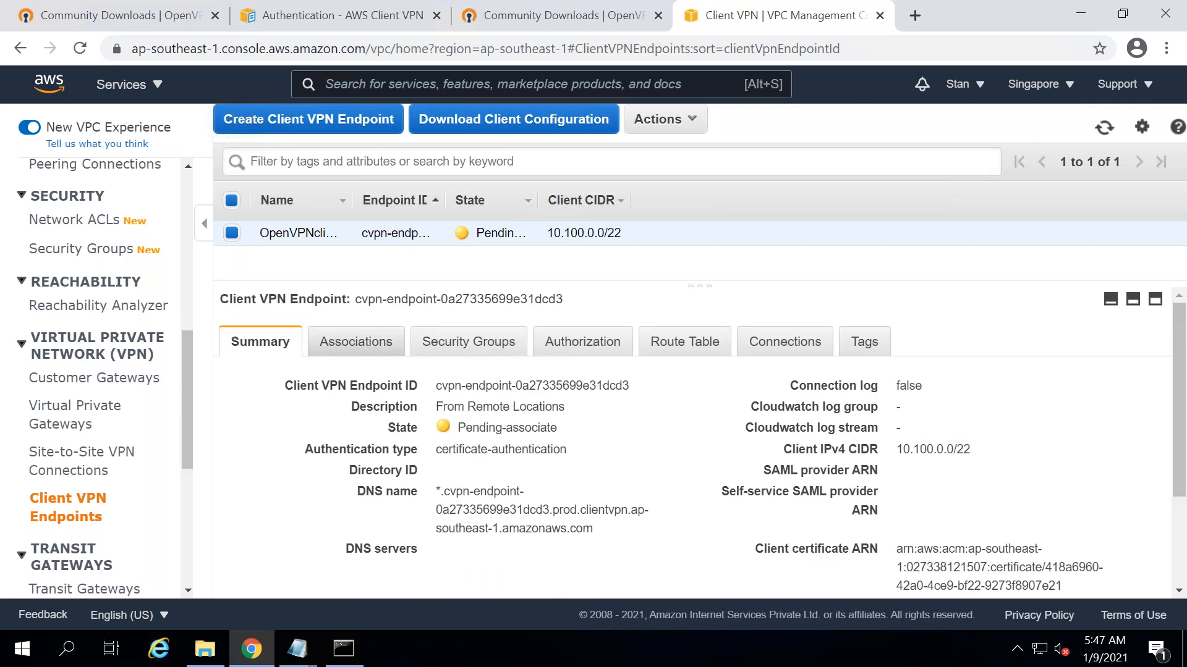
{"action": "left_click", "coordinate": [356, 341]}
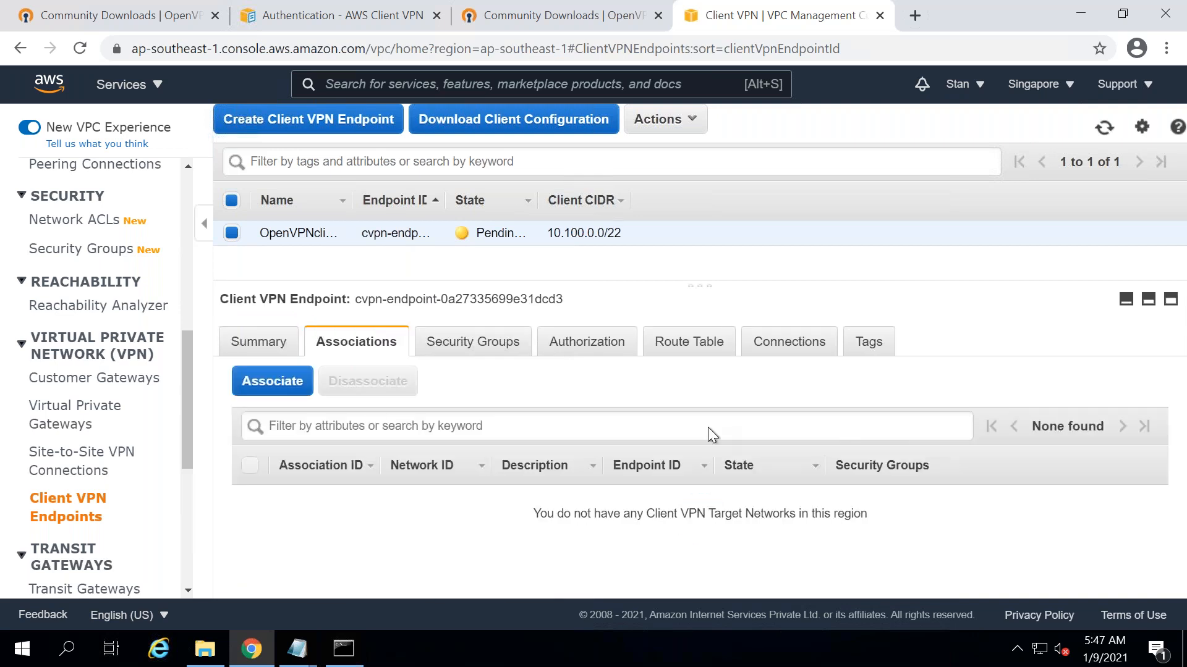
- Associate subnet-4c26ed04 (ap-southeast-1a) in vpc-aef90fc8 with the endpoint, checking the saved IDs in Notepad
{"action": "left_click", "coordinate": [252, 399]}
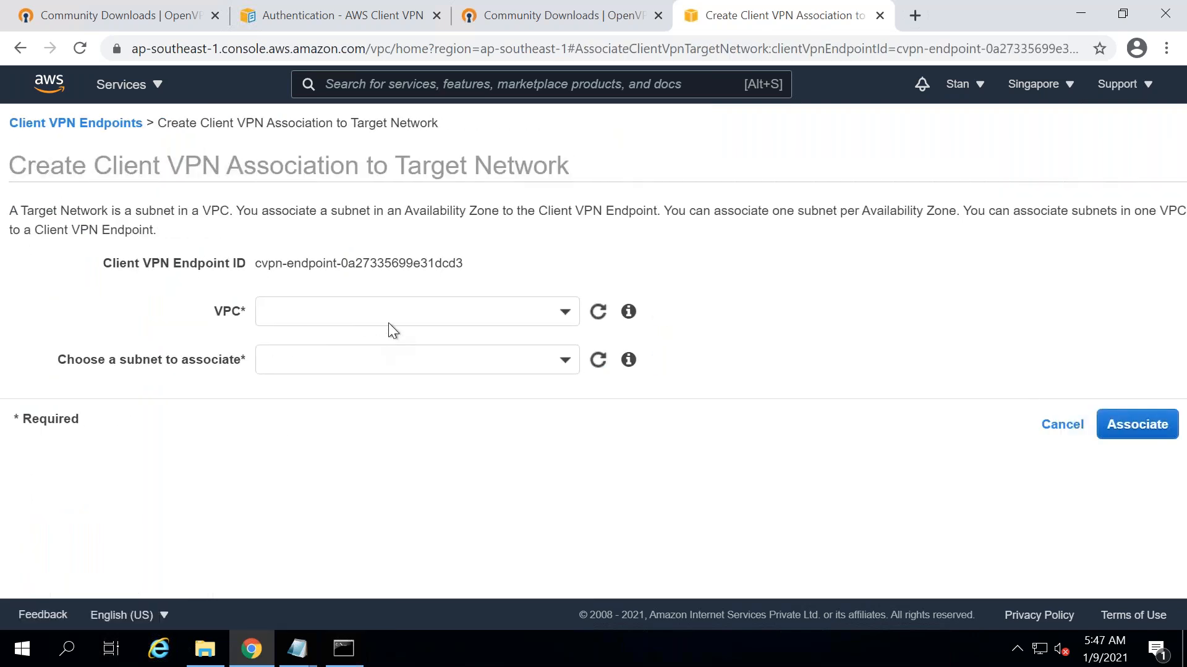
{"action": "left_click", "coordinate": [388, 320]}
{"action": "left_click", "coordinate": [346, 388]}
{"action": "left_click", "coordinate": [394, 359]}
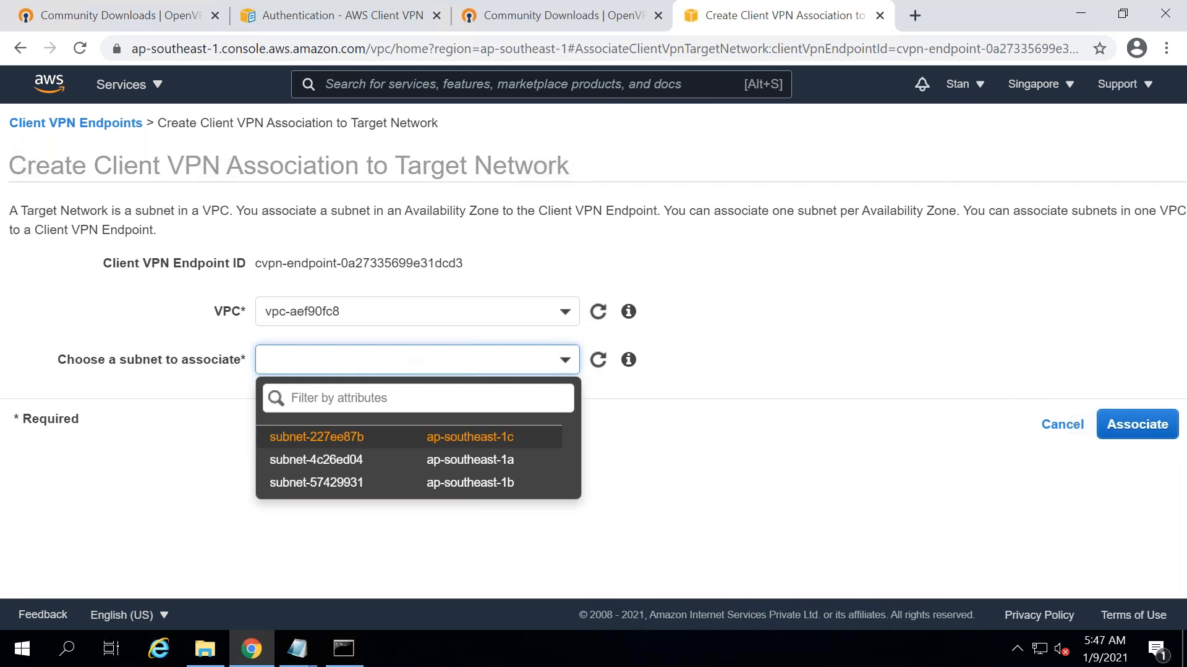
{"action": "left_click", "coordinate": [292, 647]}
{"action": "left_click", "coordinate": [113, 598]}
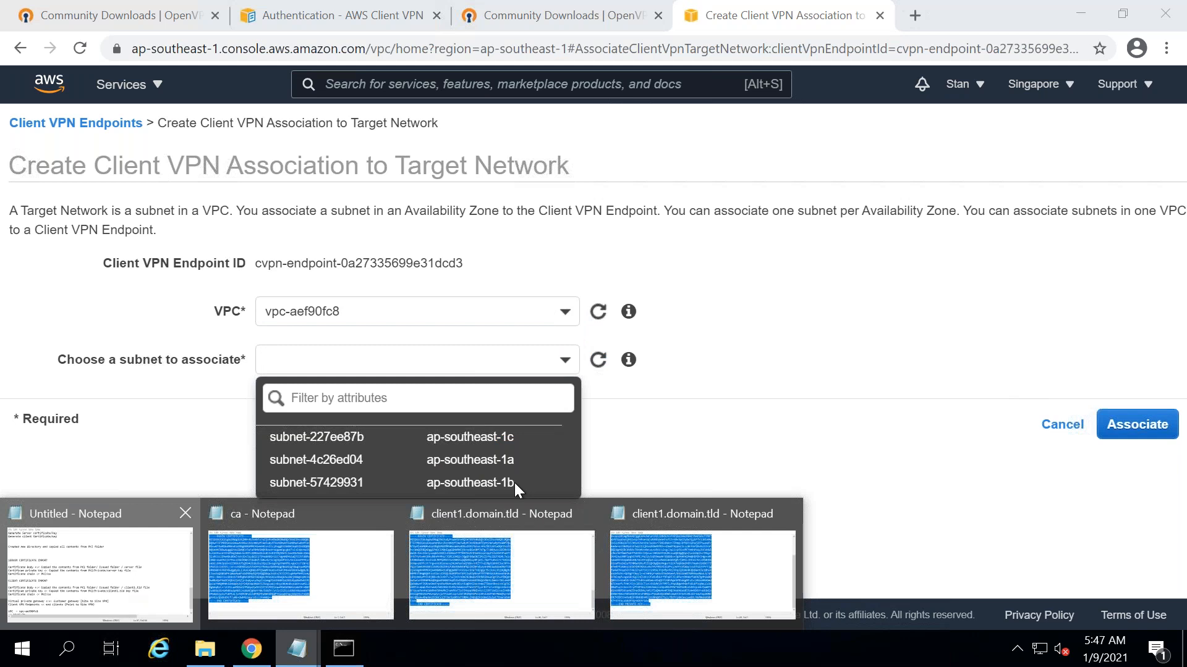
{"action": "scroll", "coordinate": [1081, 406], "scroll_direction": "down", "scroll_amount": 1}
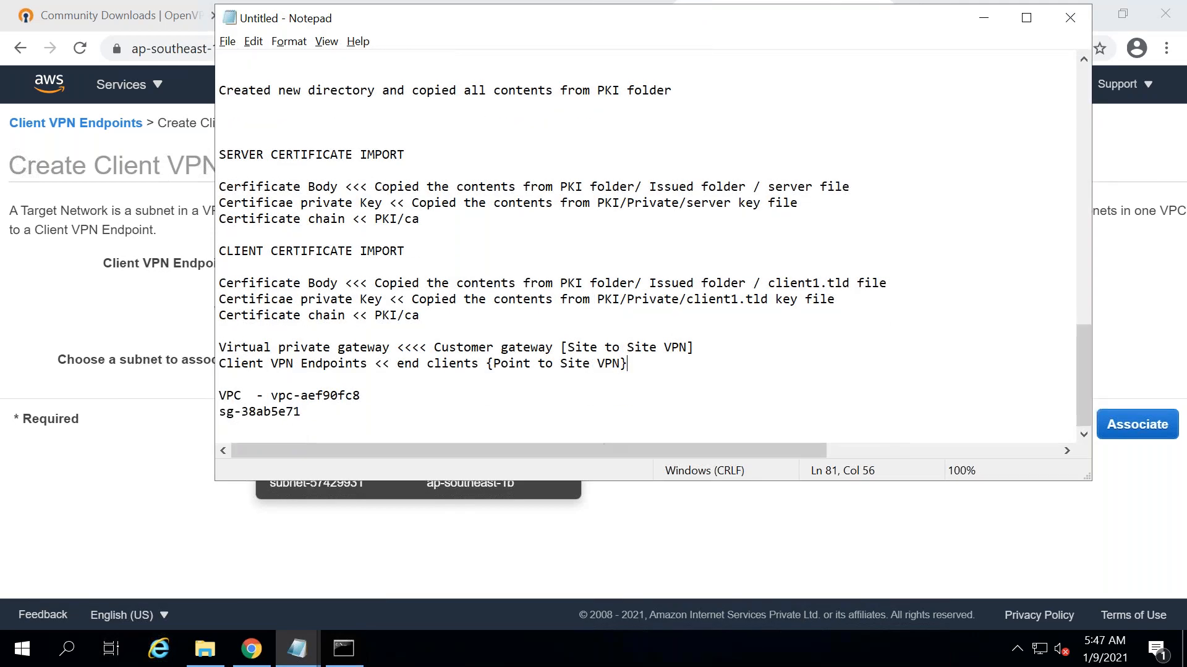
{"action": "left_click", "coordinate": [149, 517]}
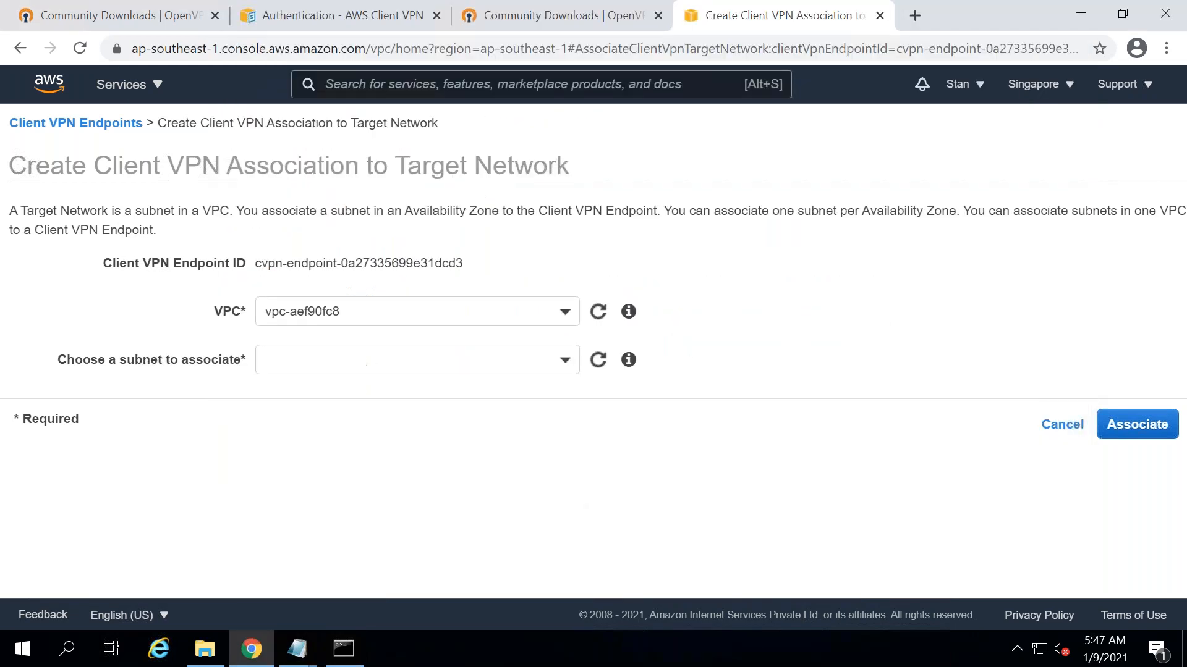
{"action": "left_click", "coordinate": [360, 365]}
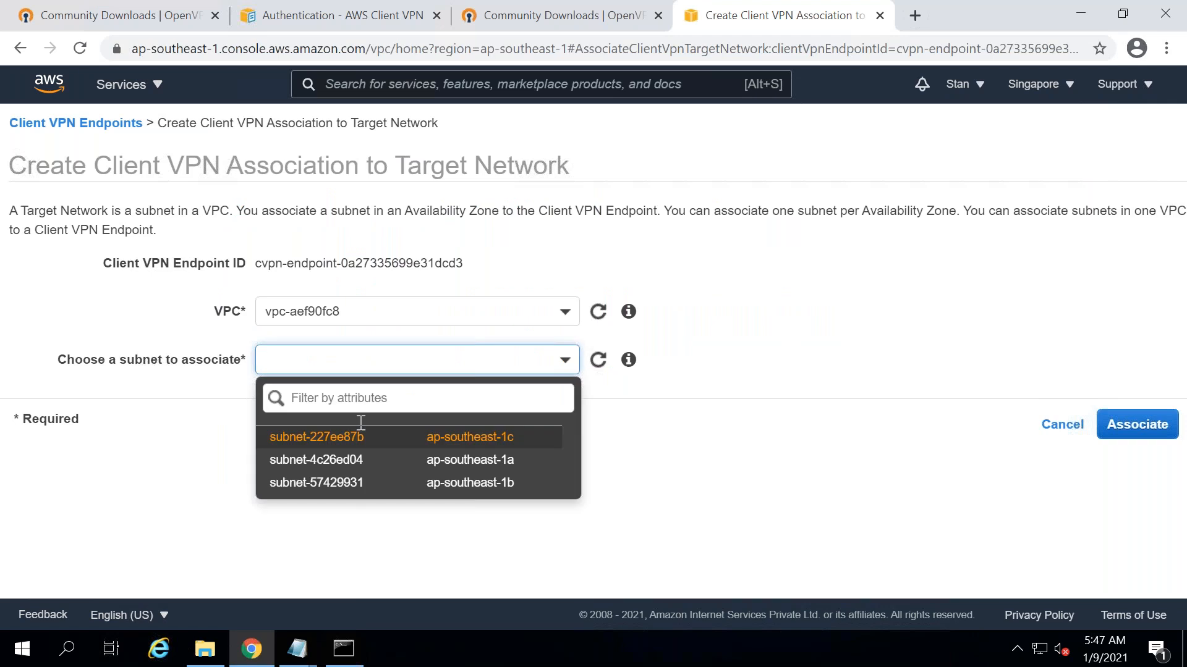
{"action": "left_click", "coordinate": [354, 461]}
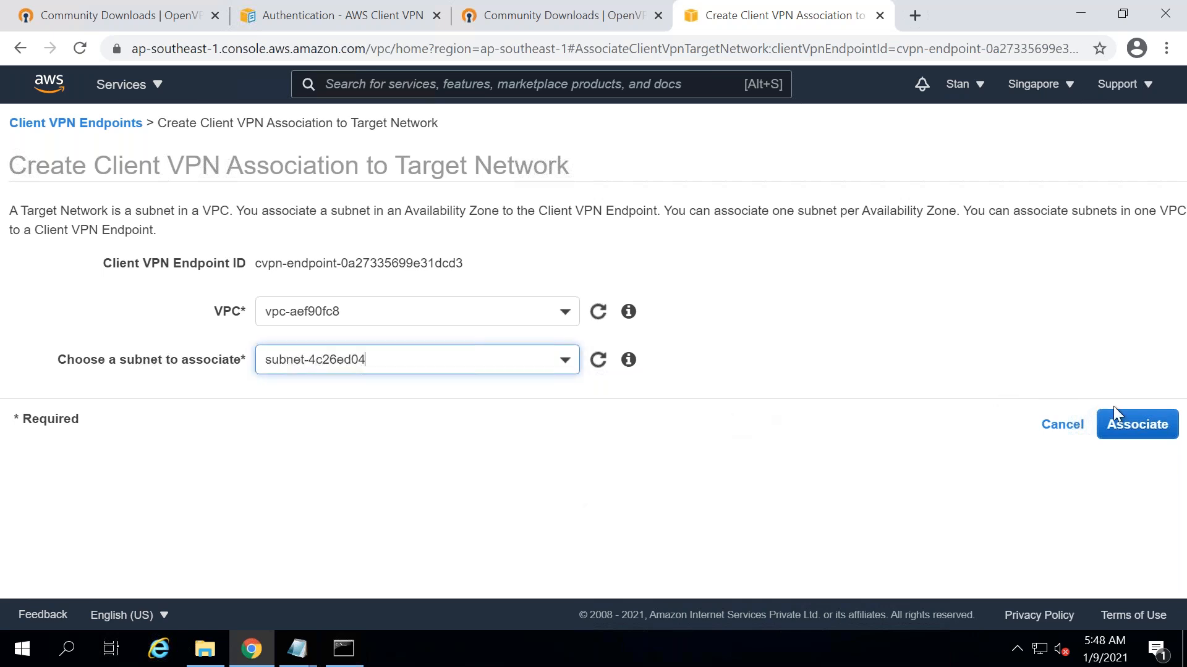
{"action": "left_click", "coordinate": [1124, 424]}
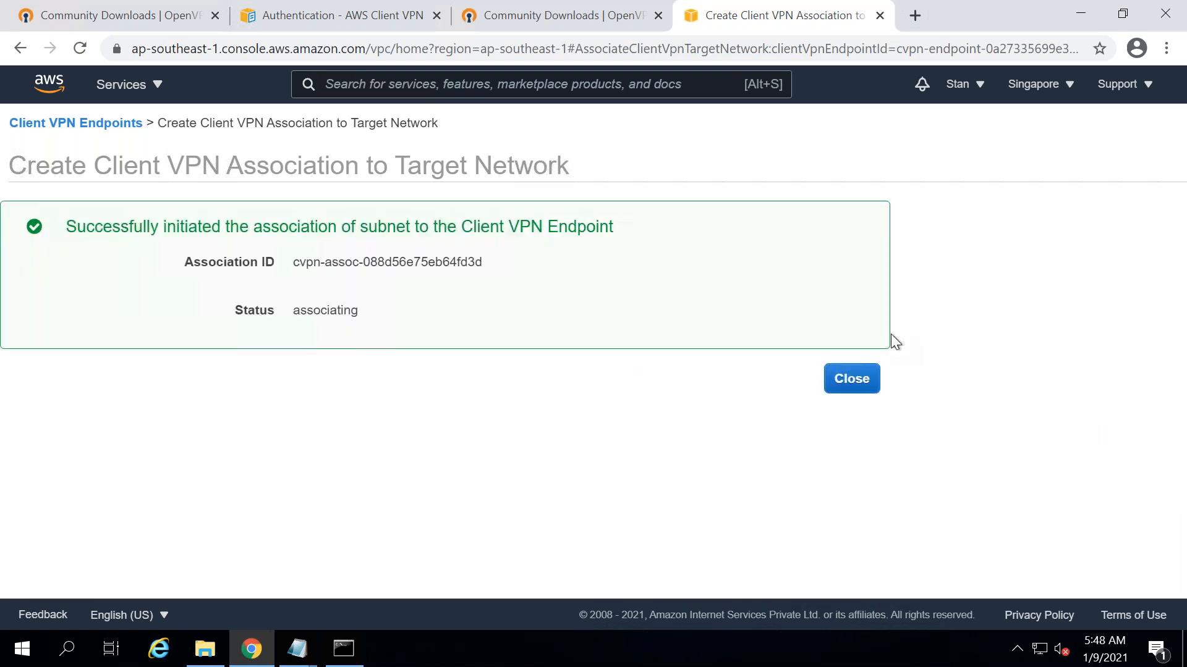
{"action": "left_click", "coordinate": [851, 379]}
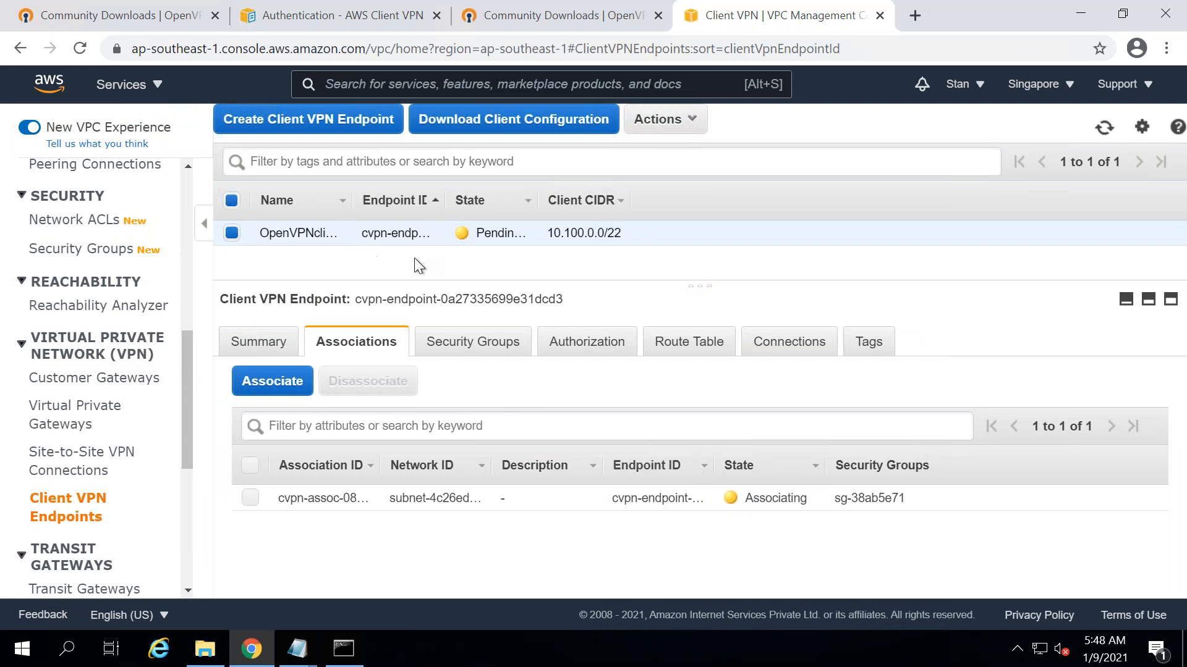
- Check the endpoint's security group settings, identifying sg-38ab5e71
{"action": "left_click", "coordinate": [473, 334]}
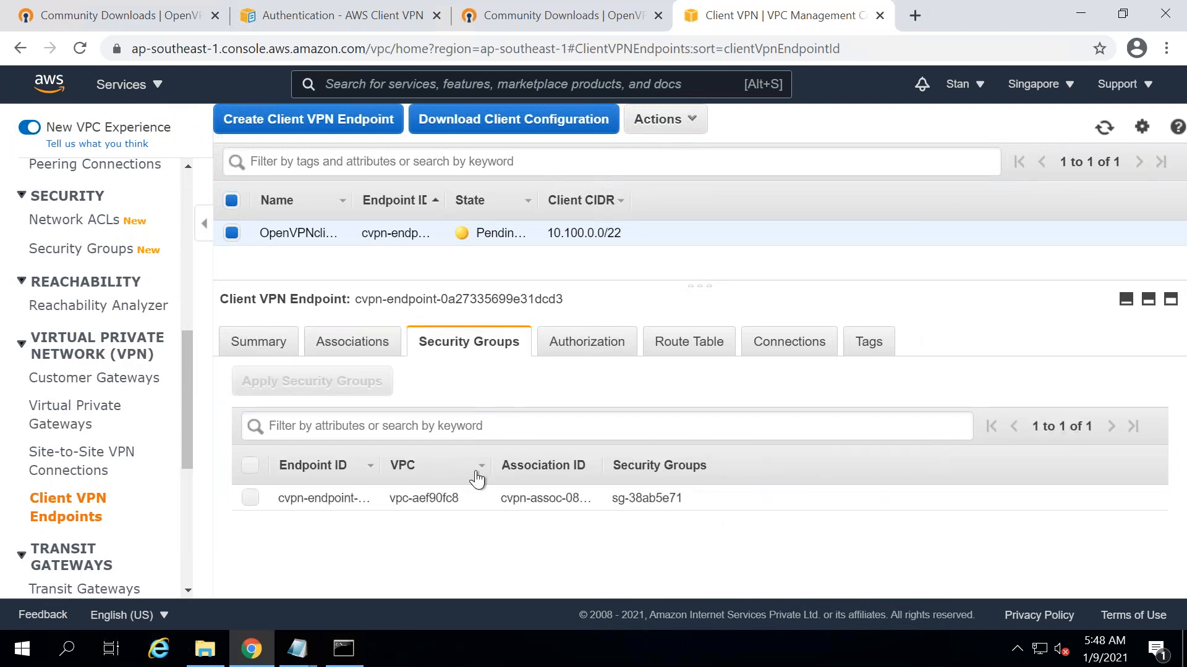
{"action": "left_click_drag", "start_coordinate": [686, 498], "coordinate": [610, 498]}
{"action": "left_click", "coordinate": [667, 490]}
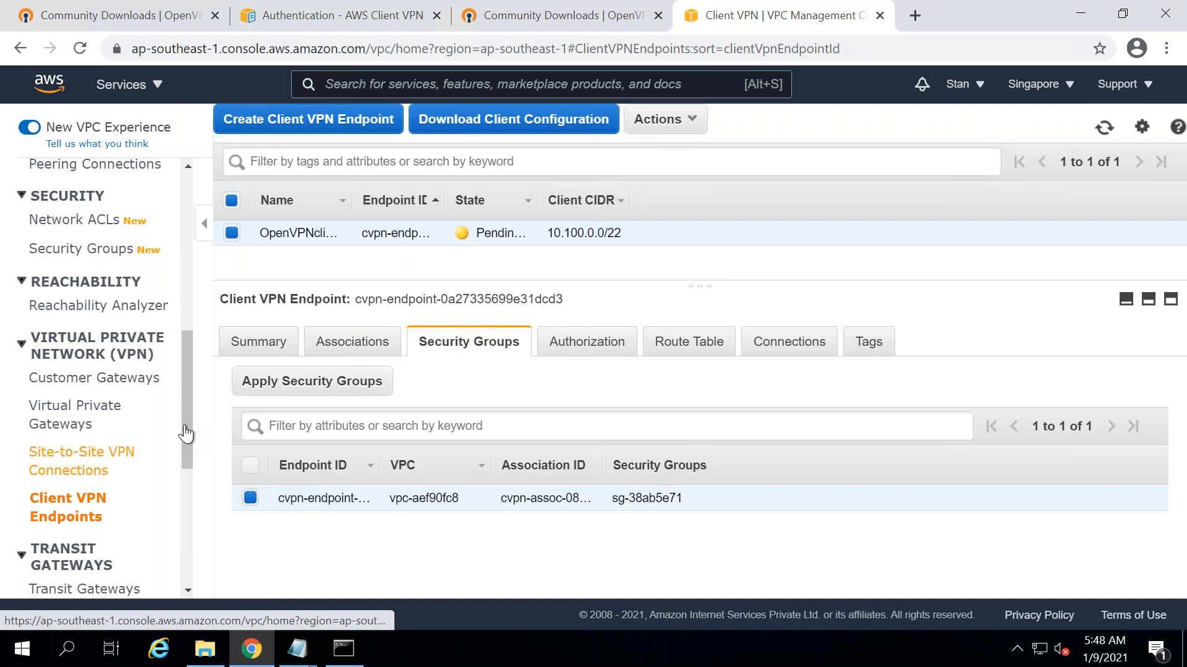
{"action": "scroll", "coordinate": [194, 339], "scroll_direction": "up", "scroll_amount": 4}
{"action": "scroll", "coordinate": [179, 383], "scroll_direction": "down", "scroll_amount": 2}
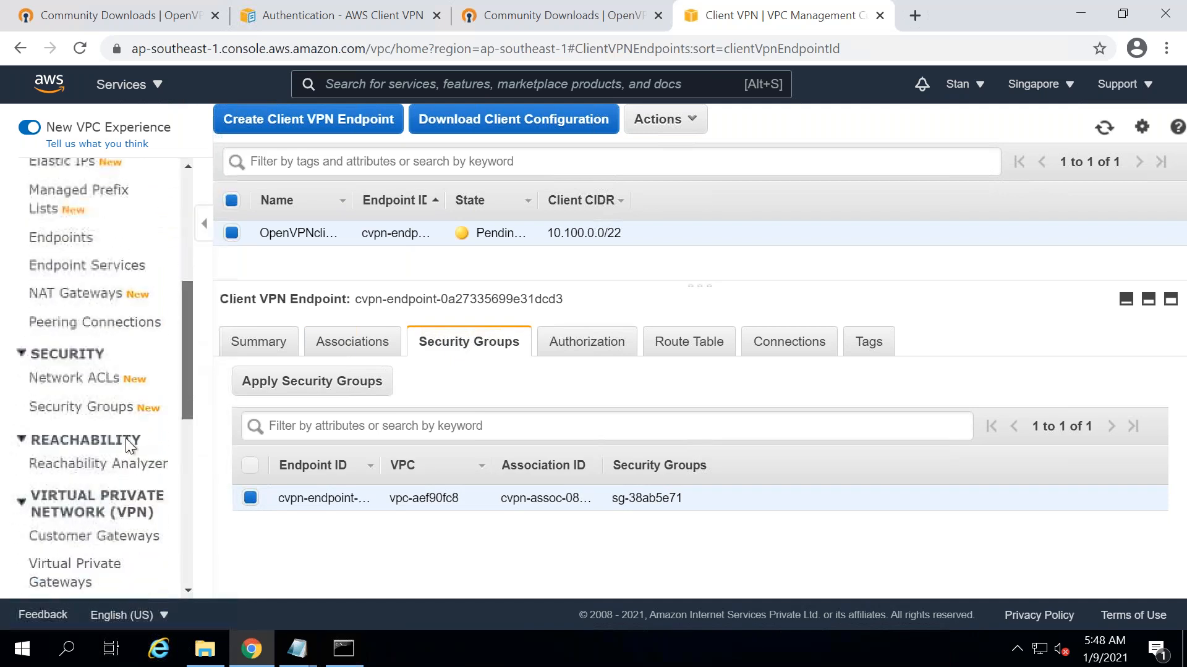
- Select default group sg-38ab5e71 under Security Groups and edit its inbound rules
{"action": "left_click", "coordinate": [83, 405]}
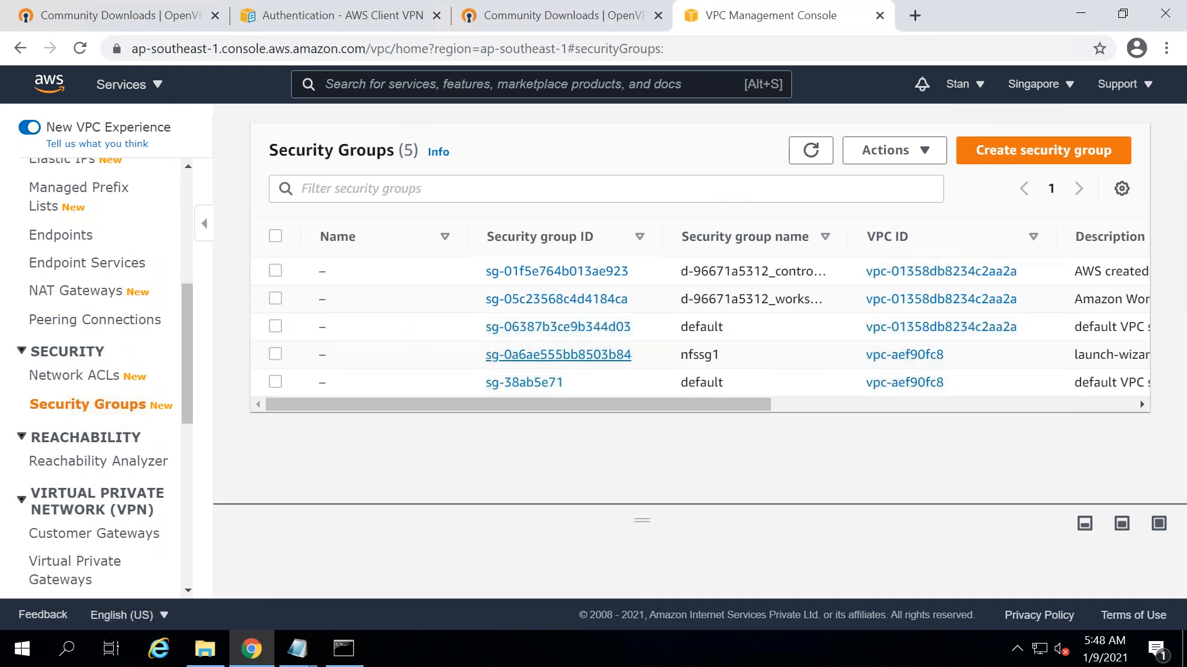
{"action": "left_click", "coordinate": [275, 383]}
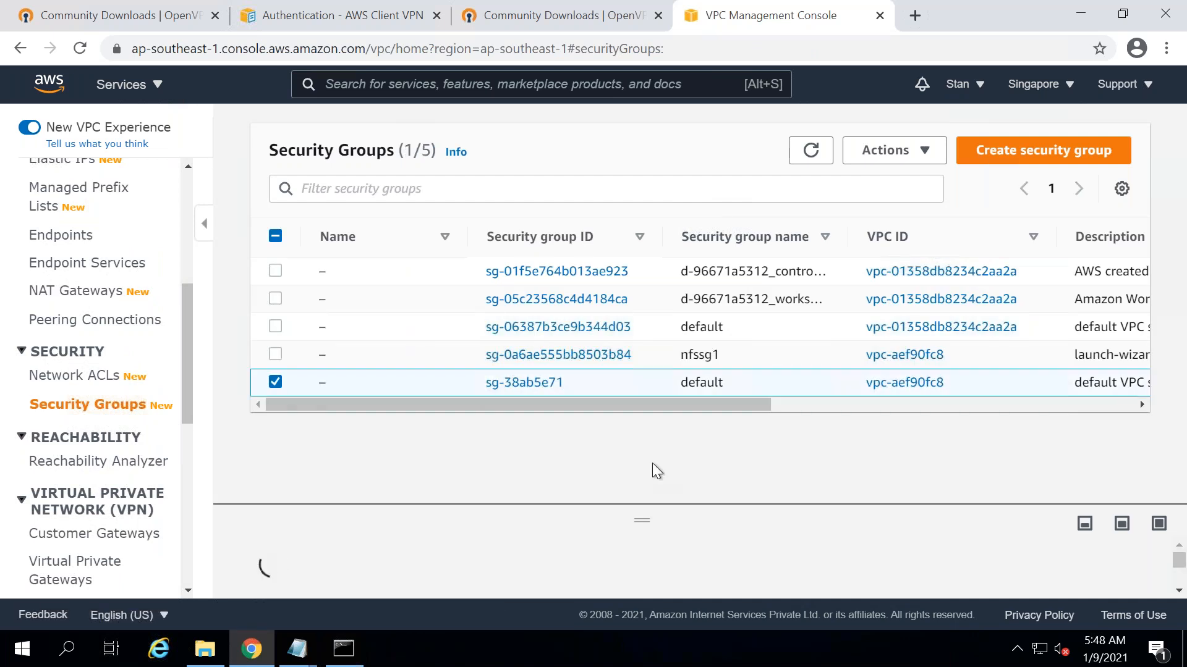
{"action": "left_click_drag", "start_coordinate": [640, 521], "coordinate": [642, 303]}
{"action": "left_click", "coordinate": [394, 380]}
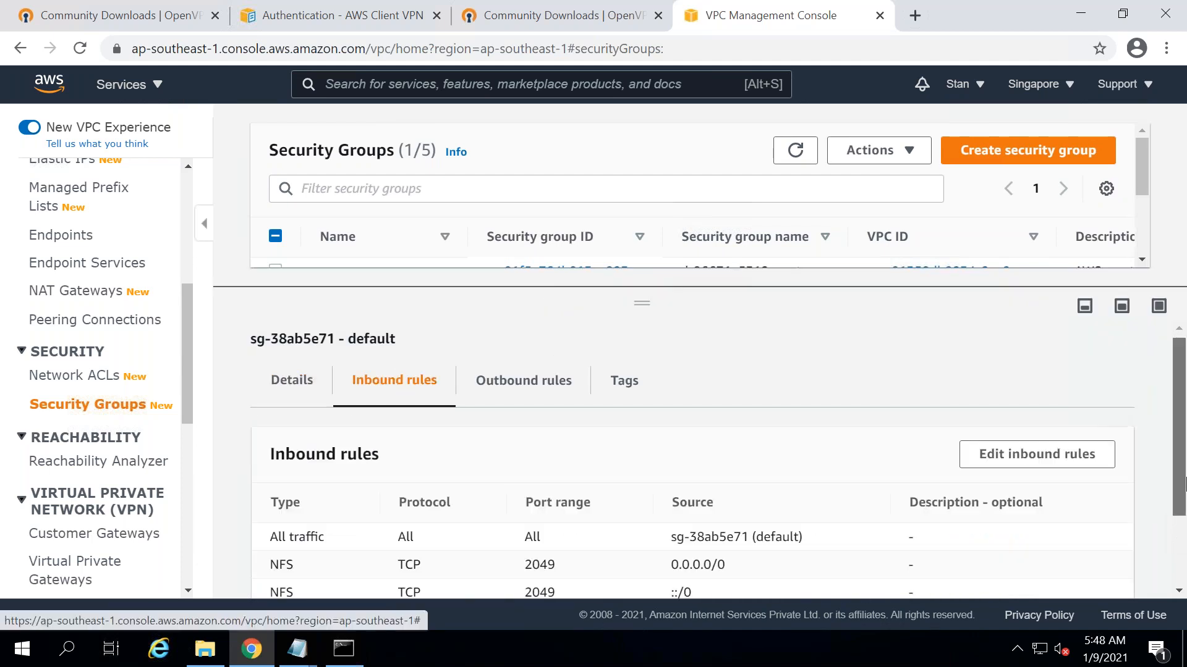
{"action": "left_click_drag", "start_coordinate": [1179, 408], "coordinate": [1179, 477]}
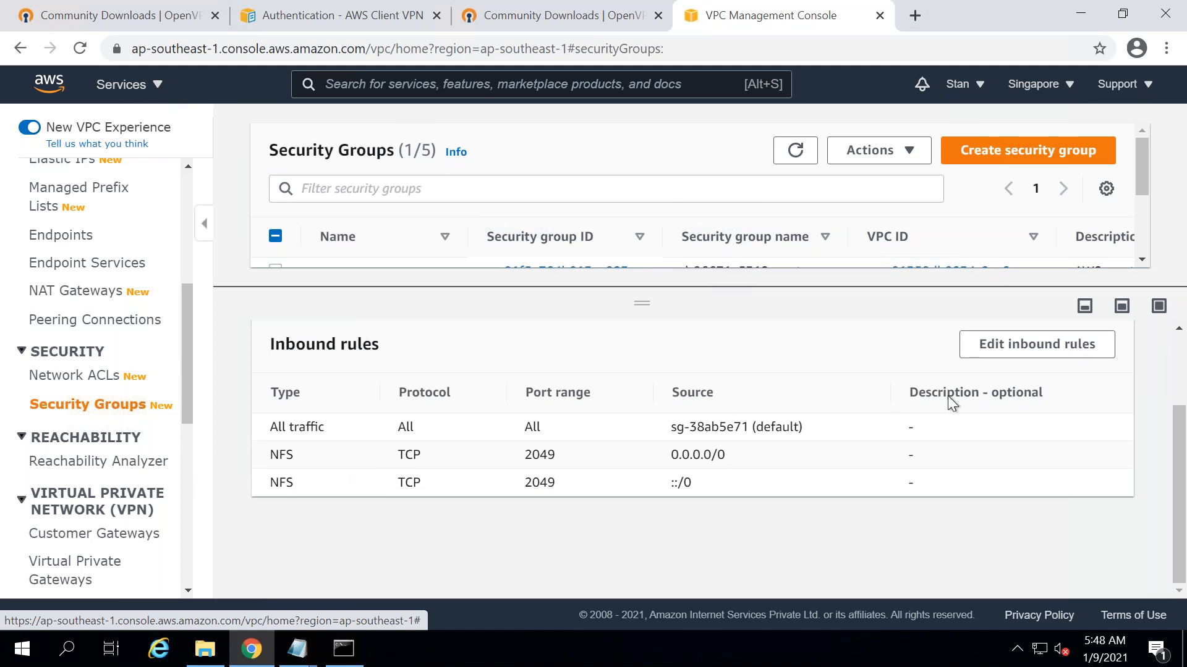
{"action": "left_click", "coordinate": [999, 349]}
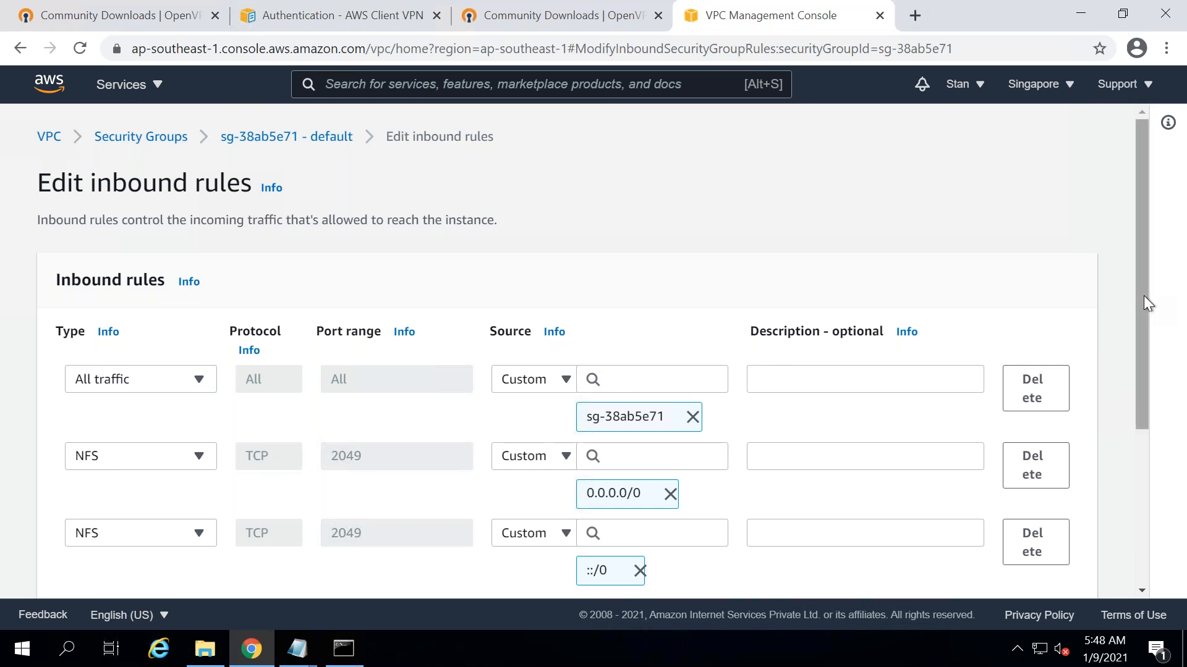
- Add an All ICMP - IPv4 inbound rule allowed from anywhere (0.0.0.0/0)
{"action": "scroll", "coordinate": [1168, 410], "scroll_direction": "down", "scroll_amount": 3}
{"action": "left_click", "coordinate": [102, 451]}
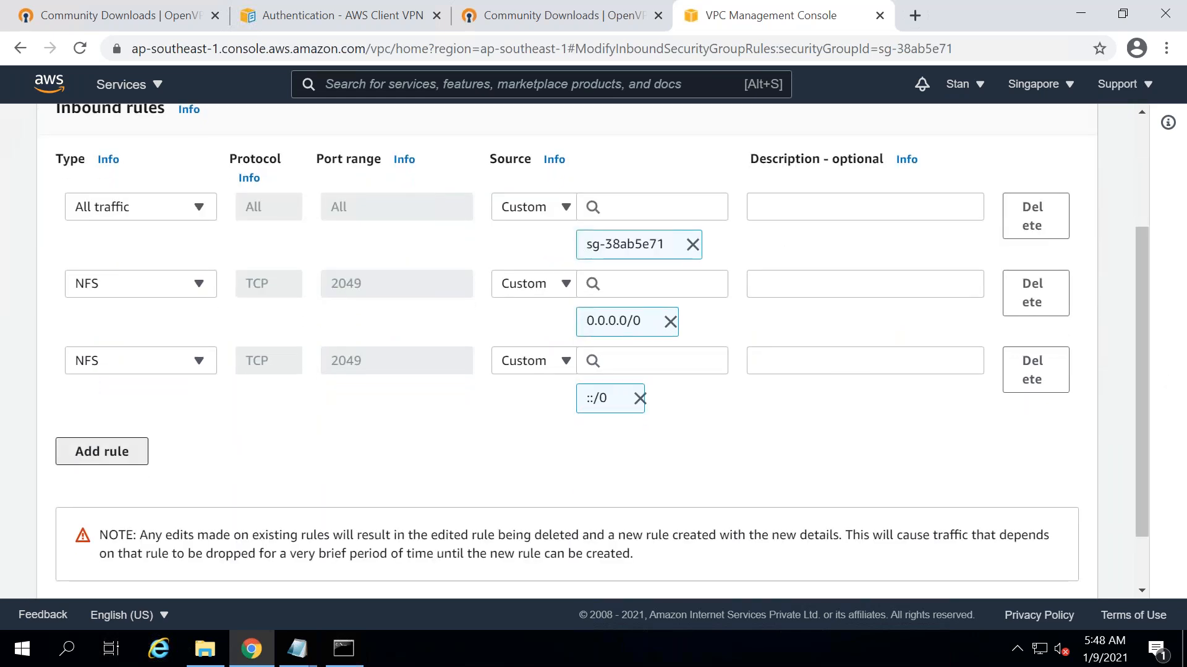
{"action": "left_click", "coordinate": [196, 438]}
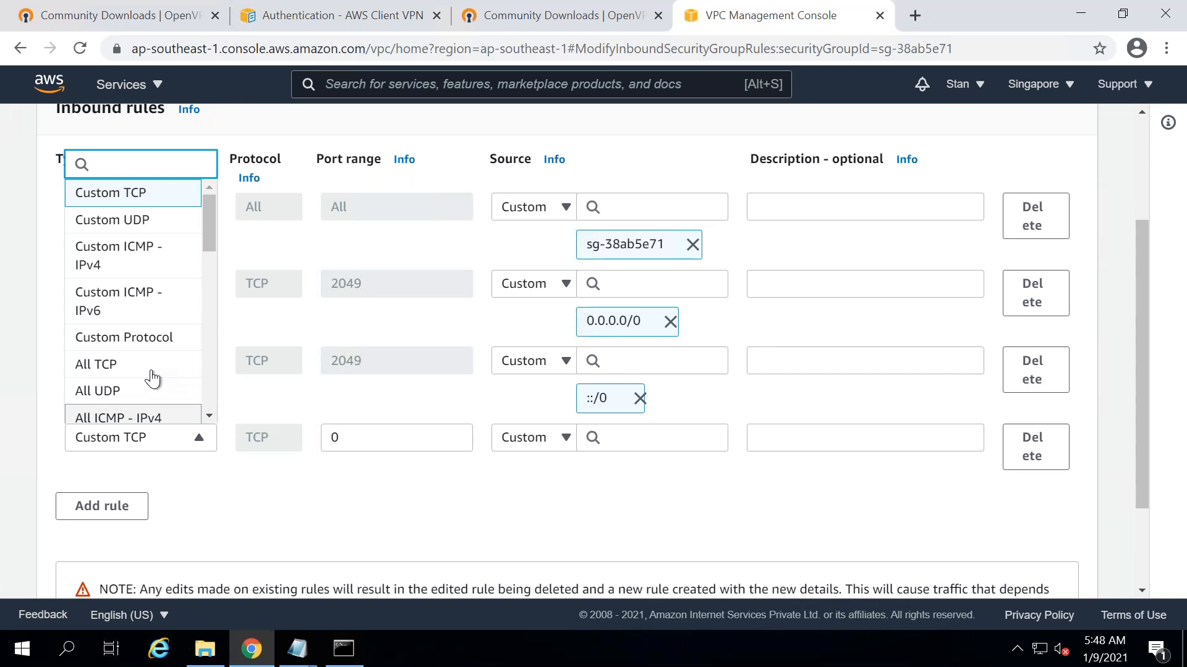
{"action": "left_click", "coordinate": [154, 419]}
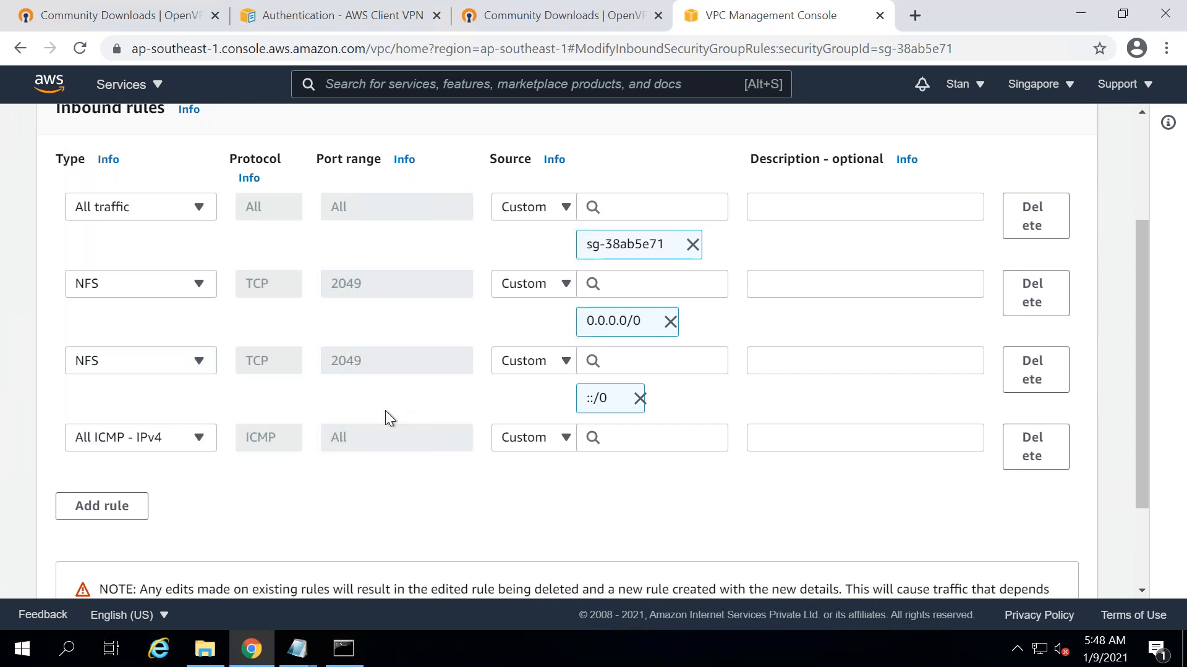
{"action": "left_click", "coordinate": [625, 439]}
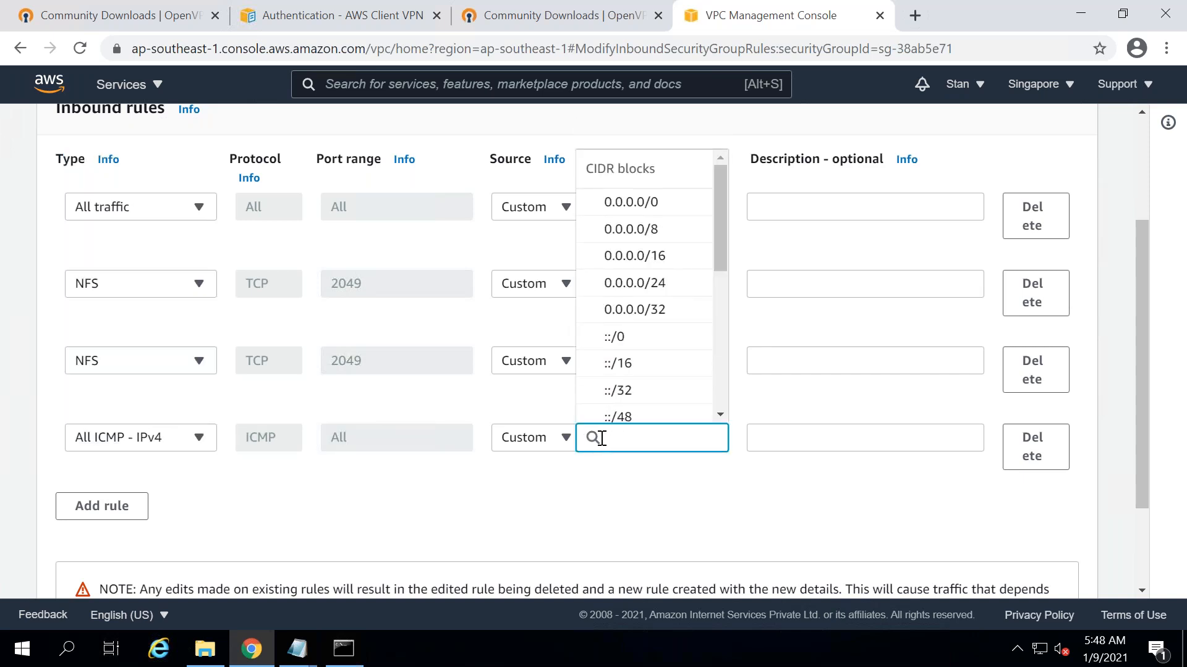
{"action": "left_click", "coordinate": [626, 205]}
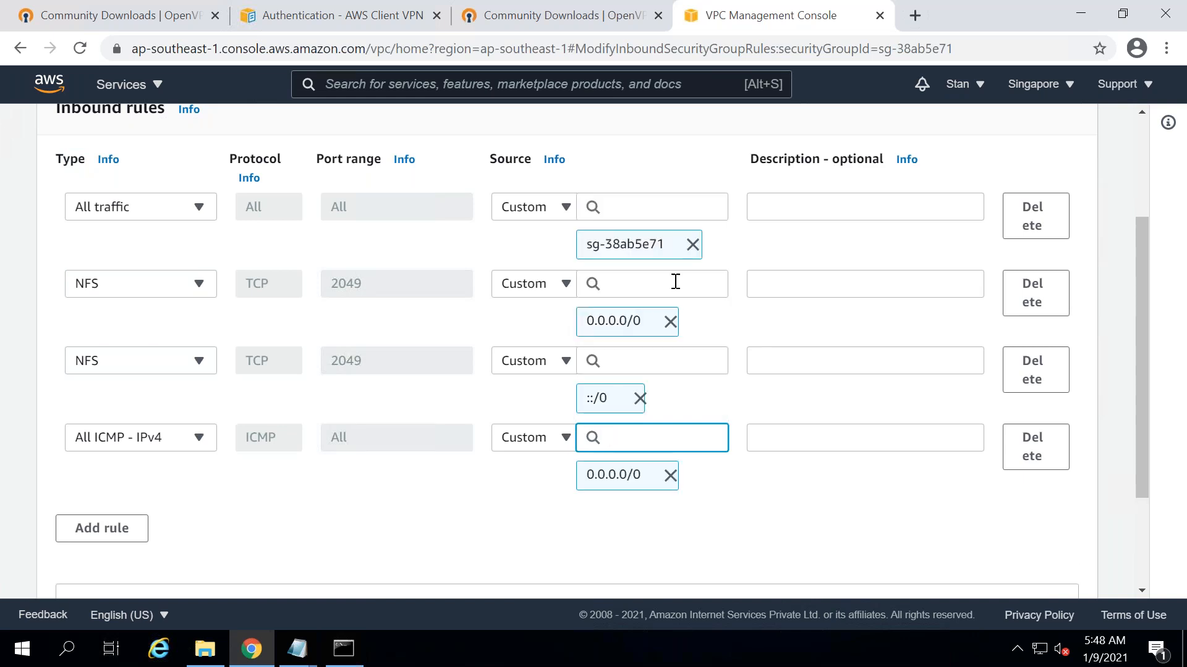
{"action": "left_click", "coordinate": [553, 447]}
{"action": "left_click", "coordinate": [537, 494]}
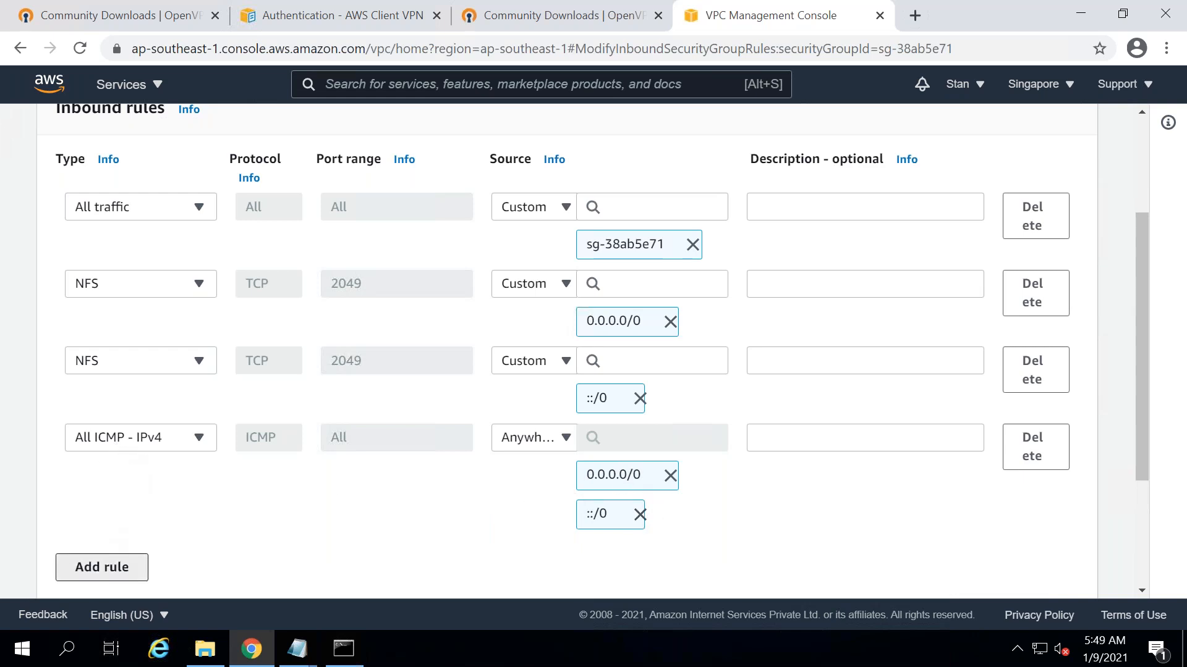
- Add an SSH rule (TCP 22) from anywhere and save the inbound rules
{"action": "left_click", "coordinate": [102, 567]}
{"action": "left_click", "coordinate": [193, 554]}
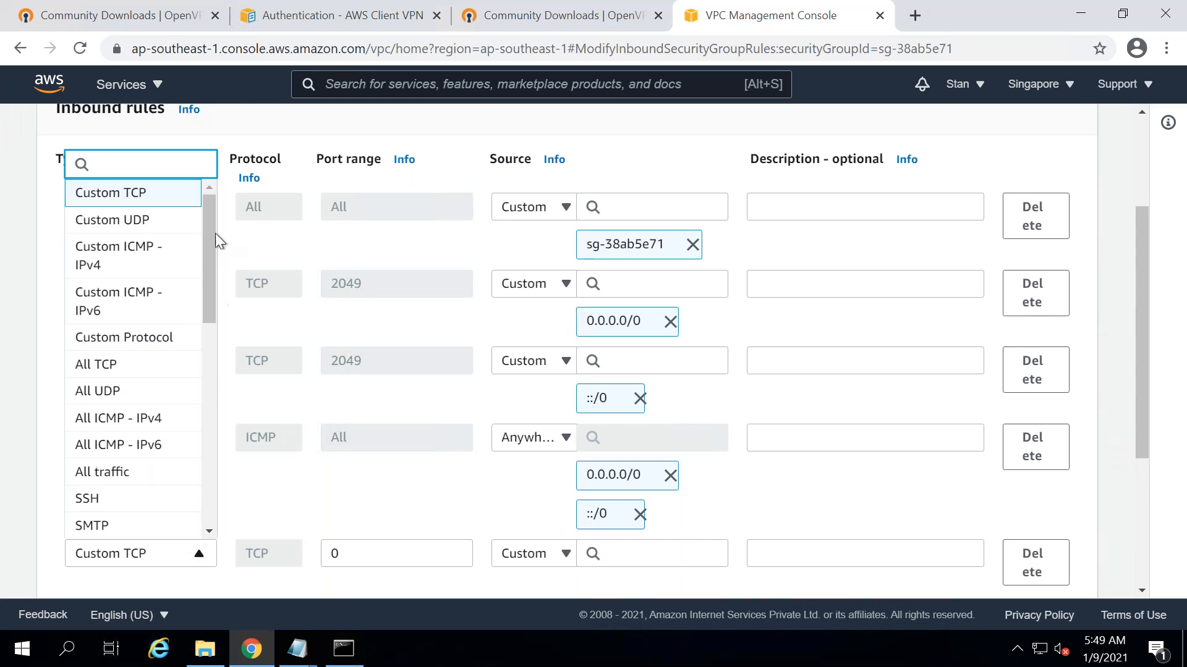
{"action": "scroll", "coordinate": [212, 303], "scroll_direction": "down", "scroll_amount": 4}
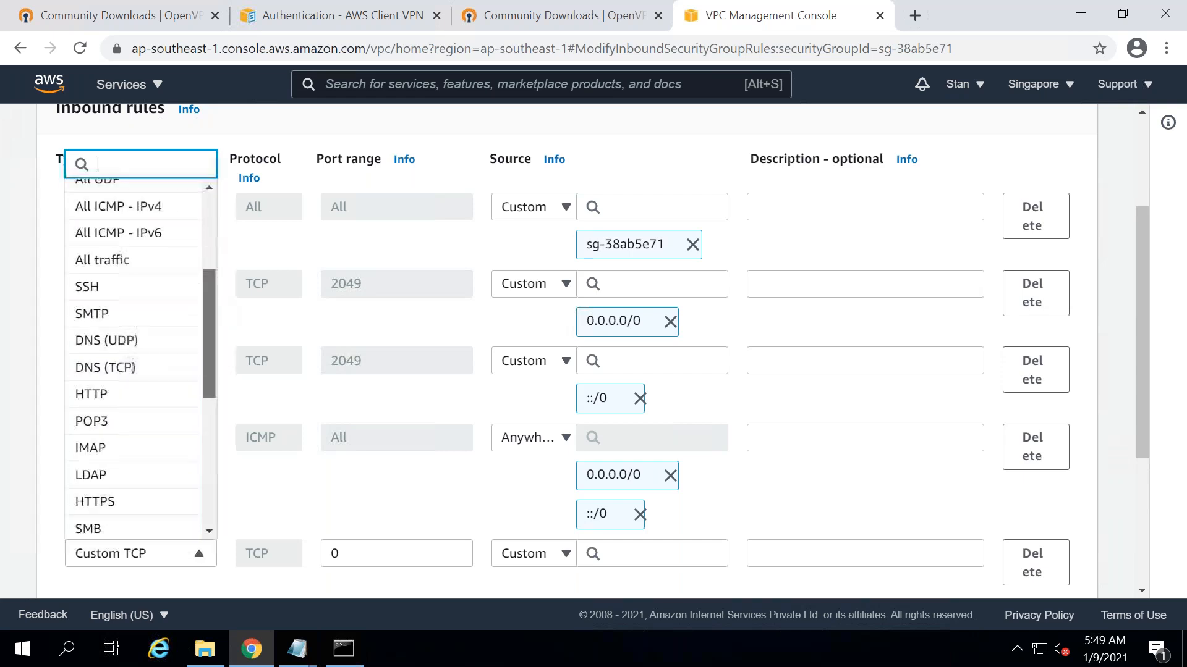
{"action": "left_click", "coordinate": [98, 286]}
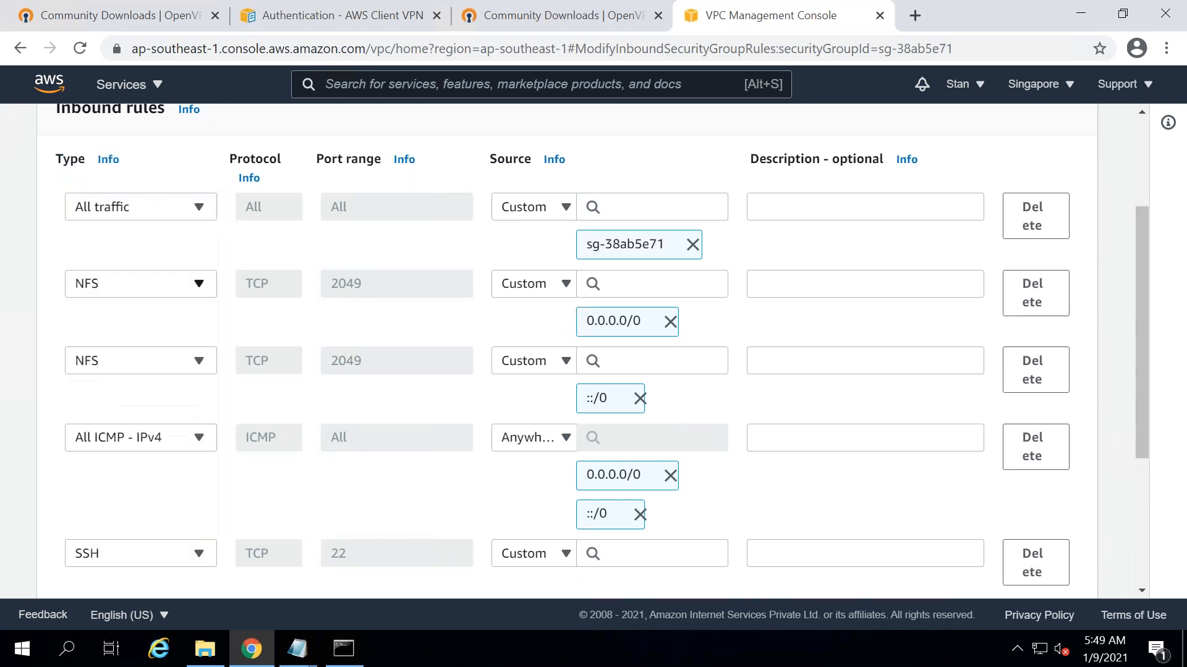
{"action": "left_click", "coordinate": [538, 561]}
{"action": "left_click", "coordinate": [551, 499]}
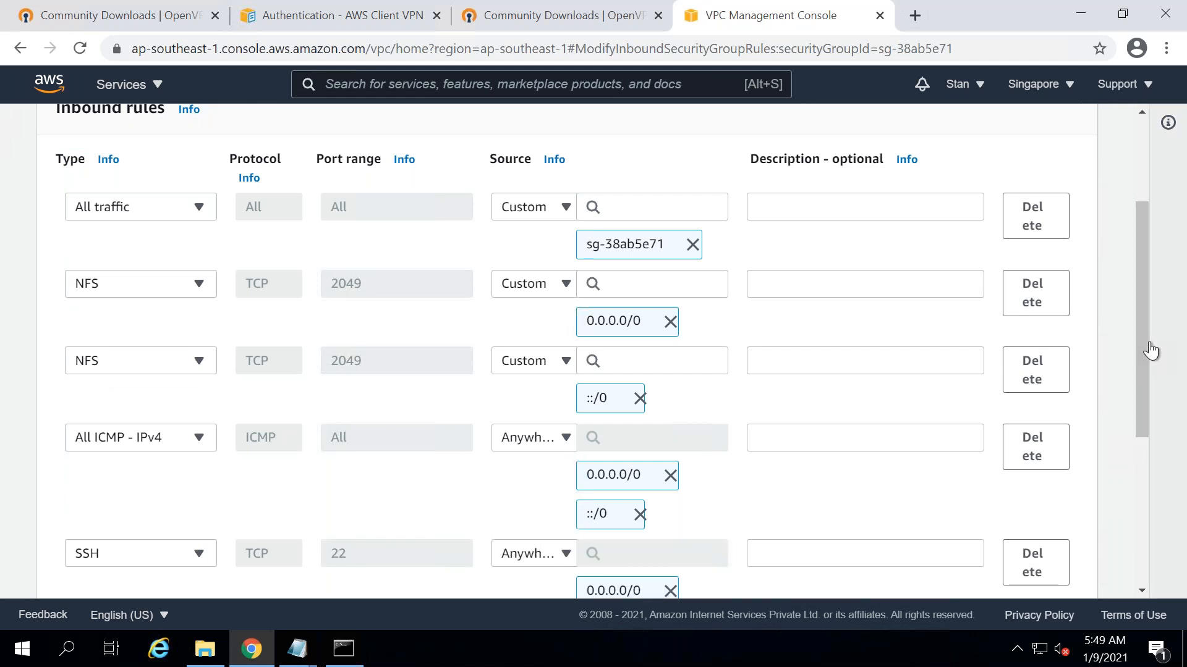
{"action": "scroll", "coordinate": [1164, 488], "scroll_direction": "down", "scroll_amount": 5}
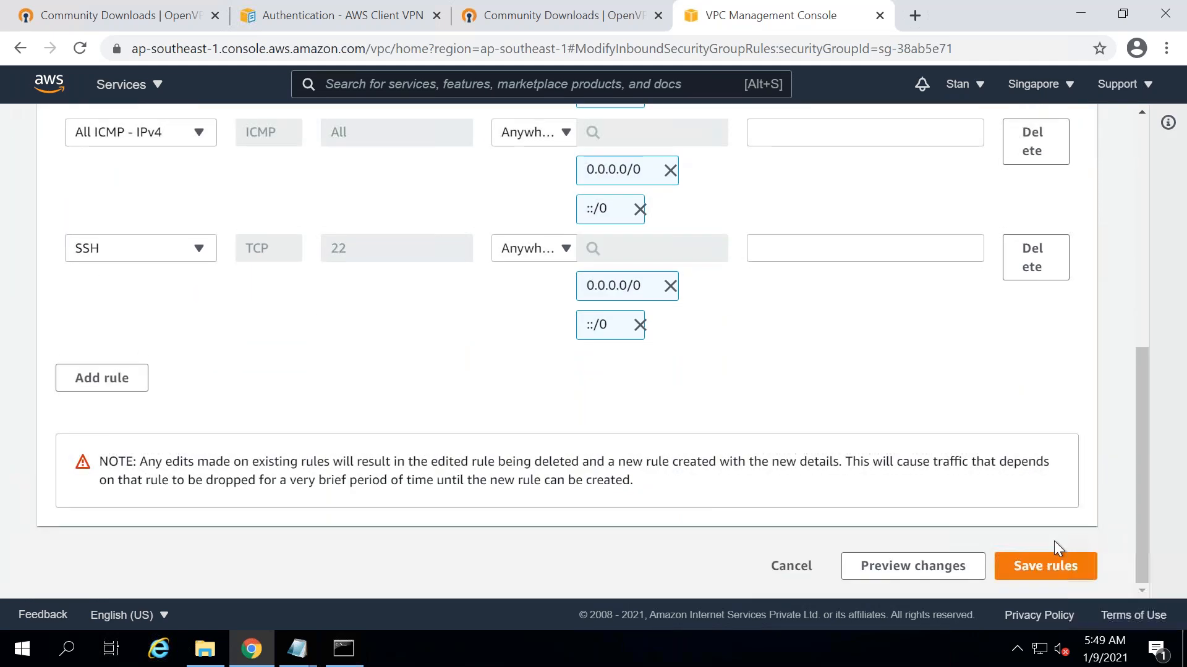
{"action": "left_click", "coordinate": [1044, 567]}
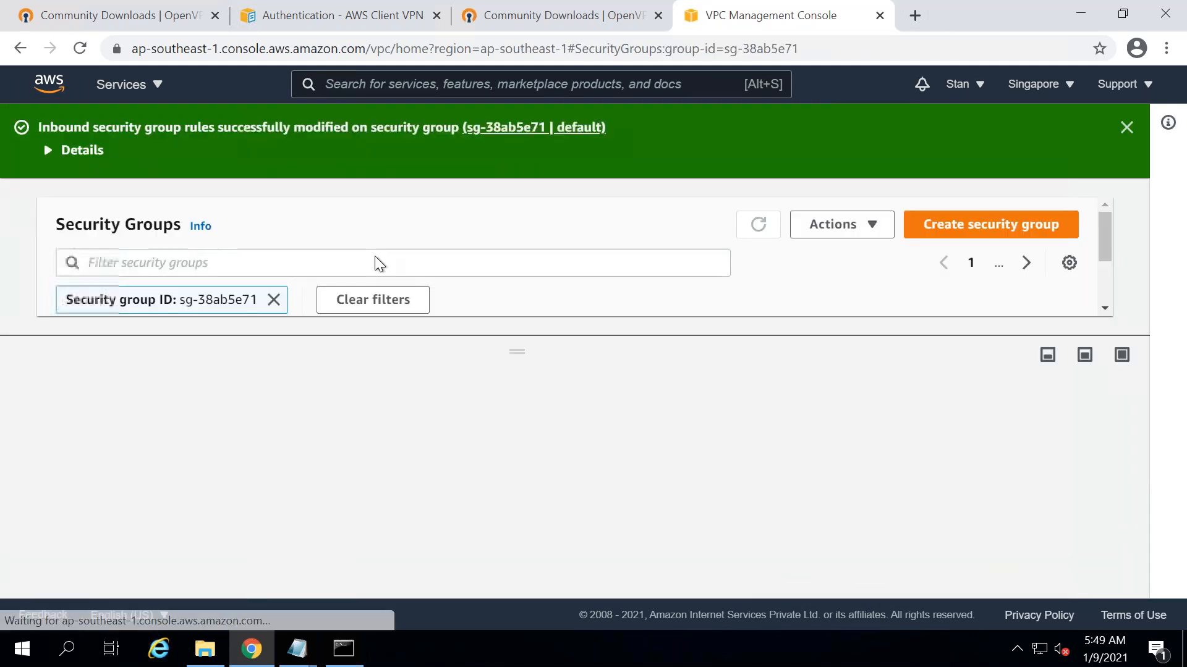
- Go to the EC2 Instances page and start Launch instances
{"action": "scroll", "coordinate": [189, 229], "scroll_direction": "up", "scroll_amount": 6}
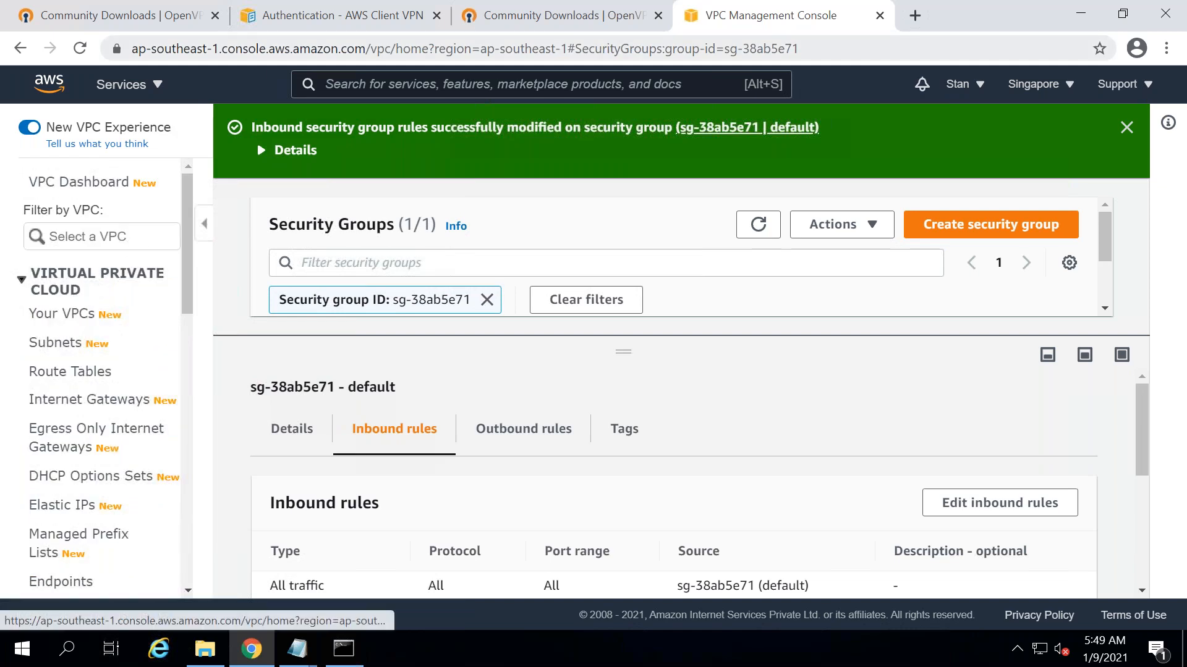
{"action": "left_click", "coordinate": [129, 85]}
{"action": "left_click", "coordinate": [383, 197]}
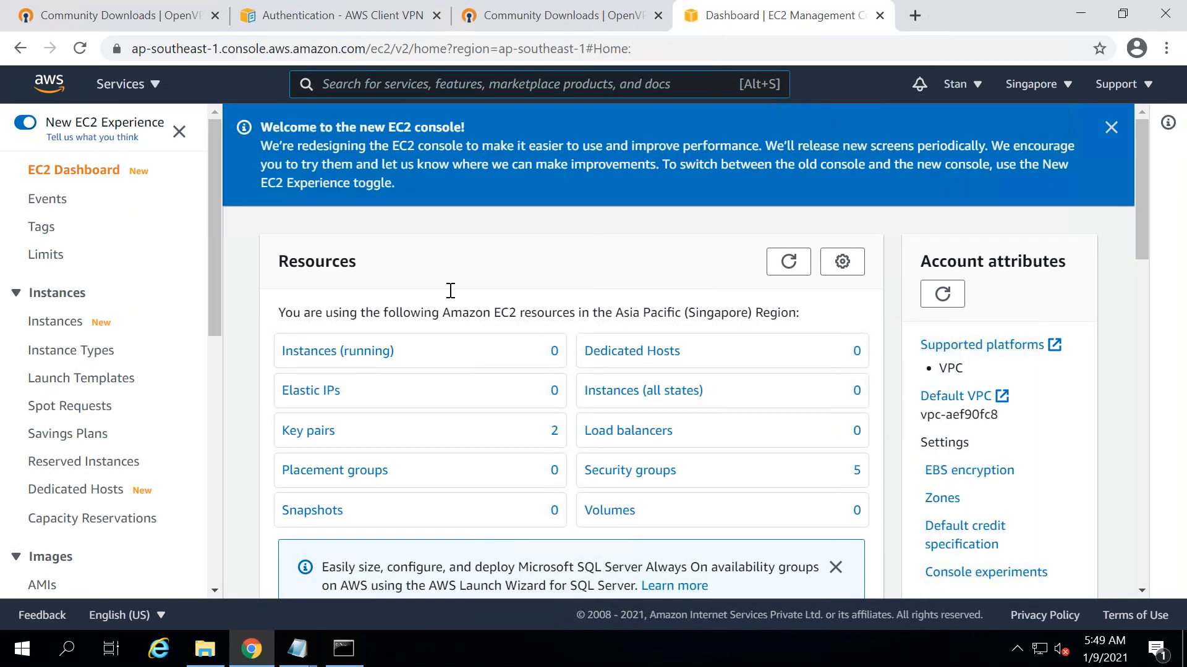
{"action": "left_click", "coordinate": [68, 315]}
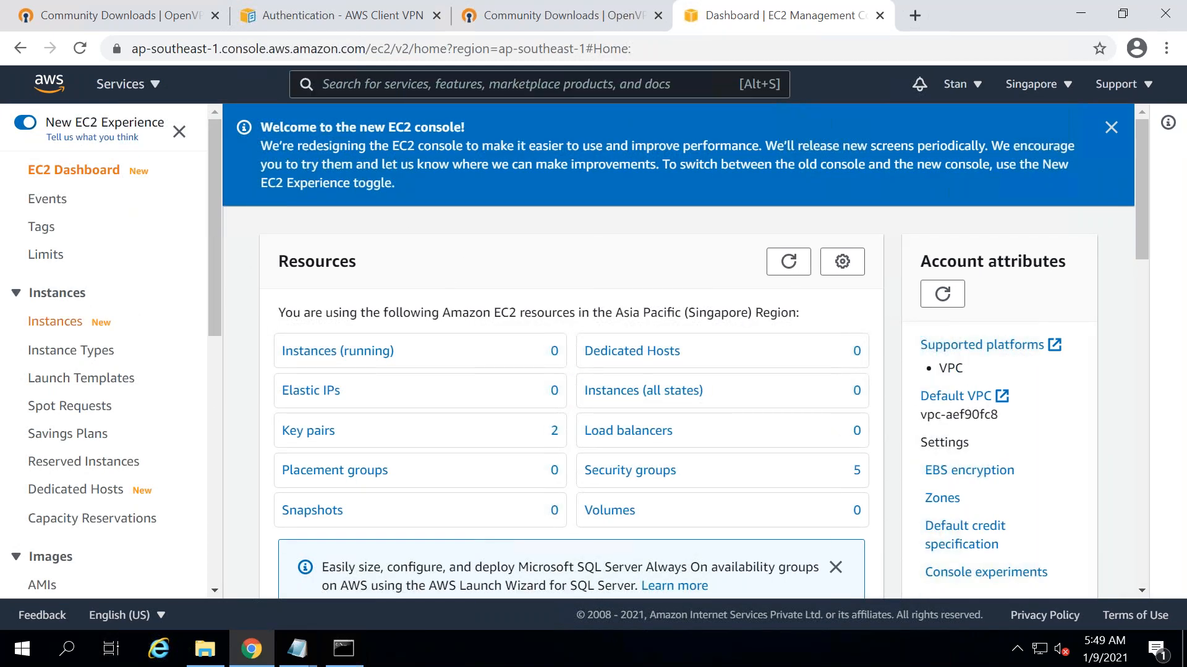
{"action": "left_click", "coordinate": [1027, 210]}
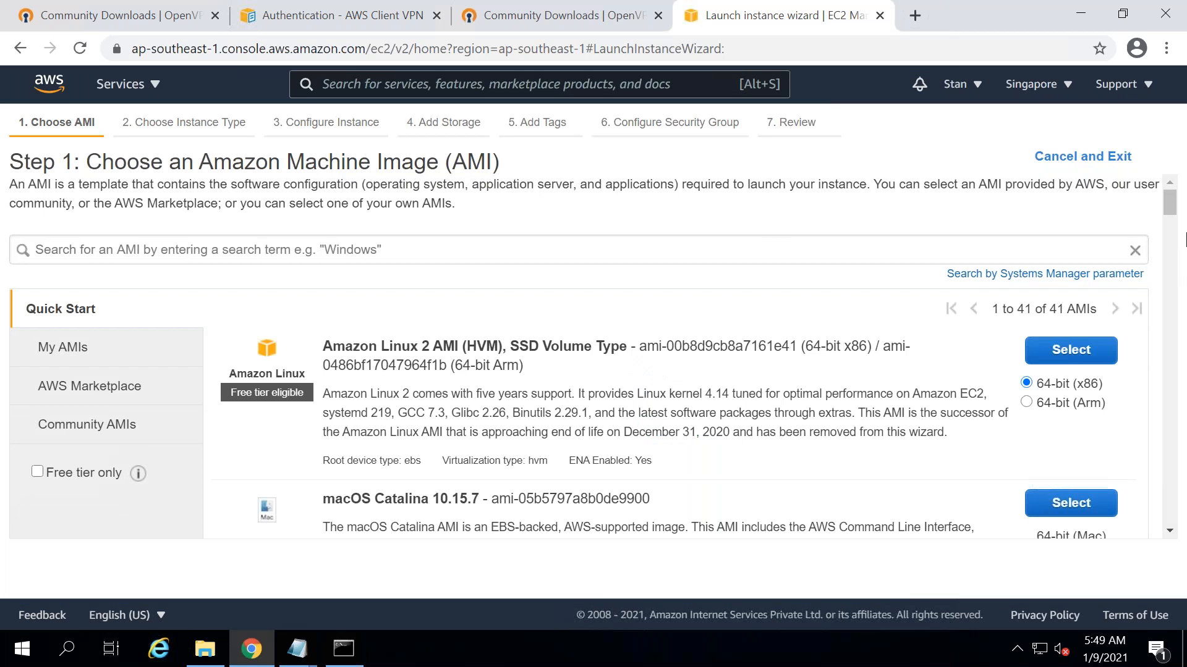
- Choose Amazon Linux 2 on t2.micro and place the instance in defaultsubnet1a
{"action": "left_click", "coordinate": [1066, 346]}
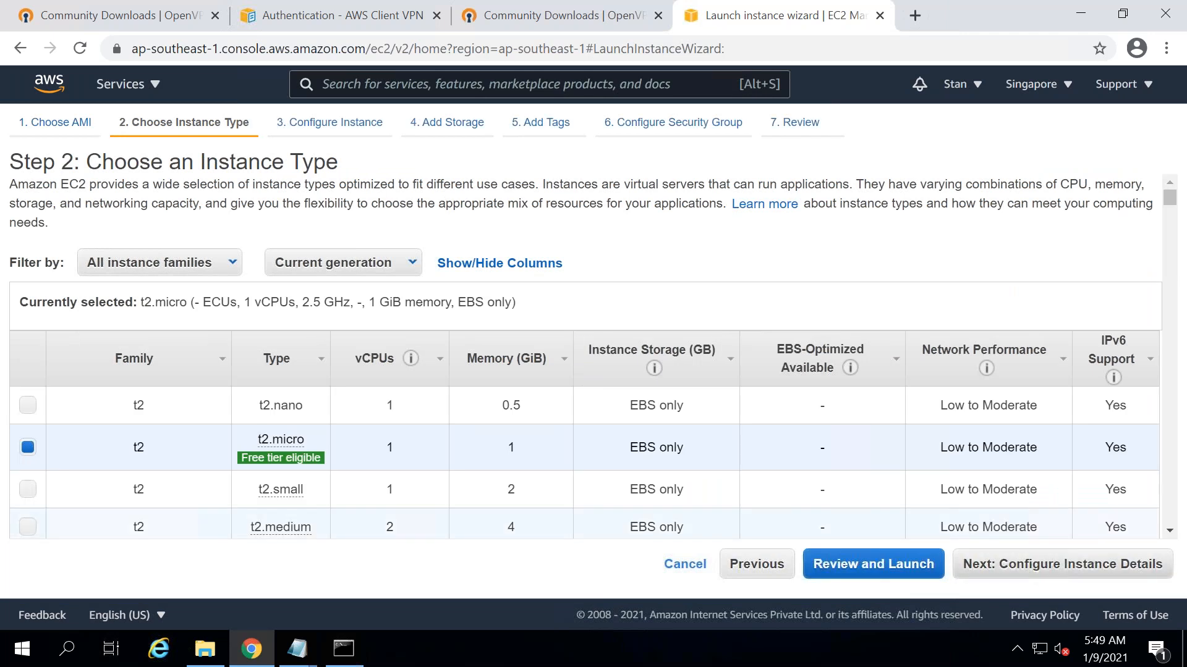
{"action": "left_click", "coordinate": [1062, 564]}
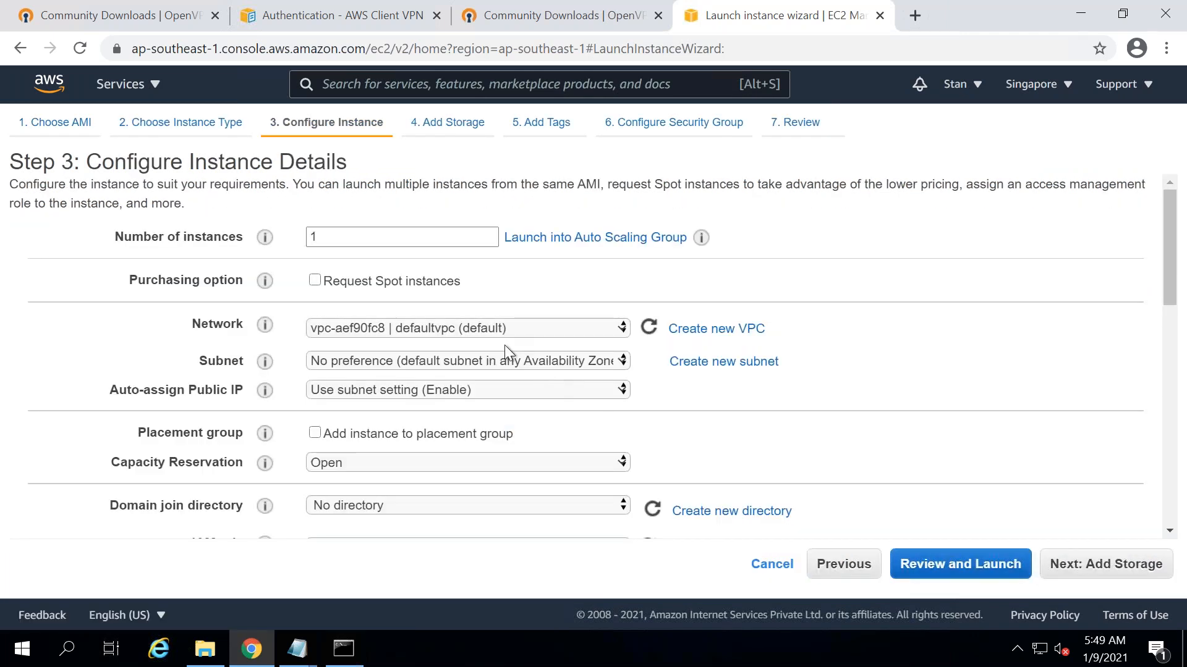
{"action": "left_click", "coordinate": [505, 365]}
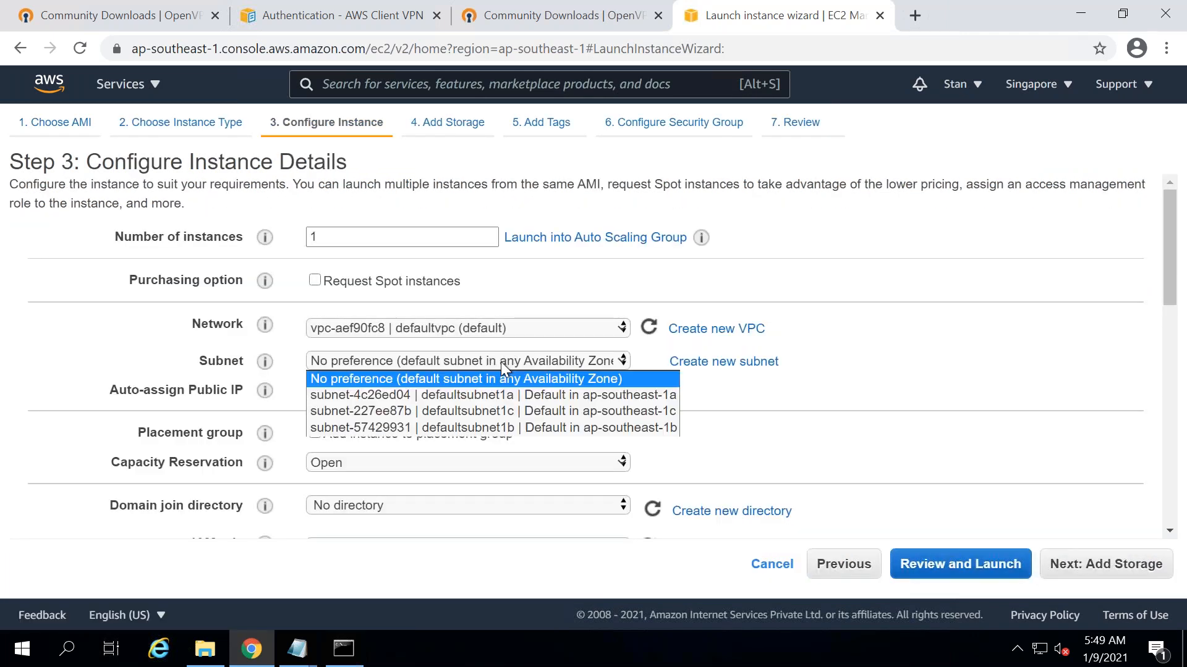
{"action": "left_click", "coordinate": [579, 395]}
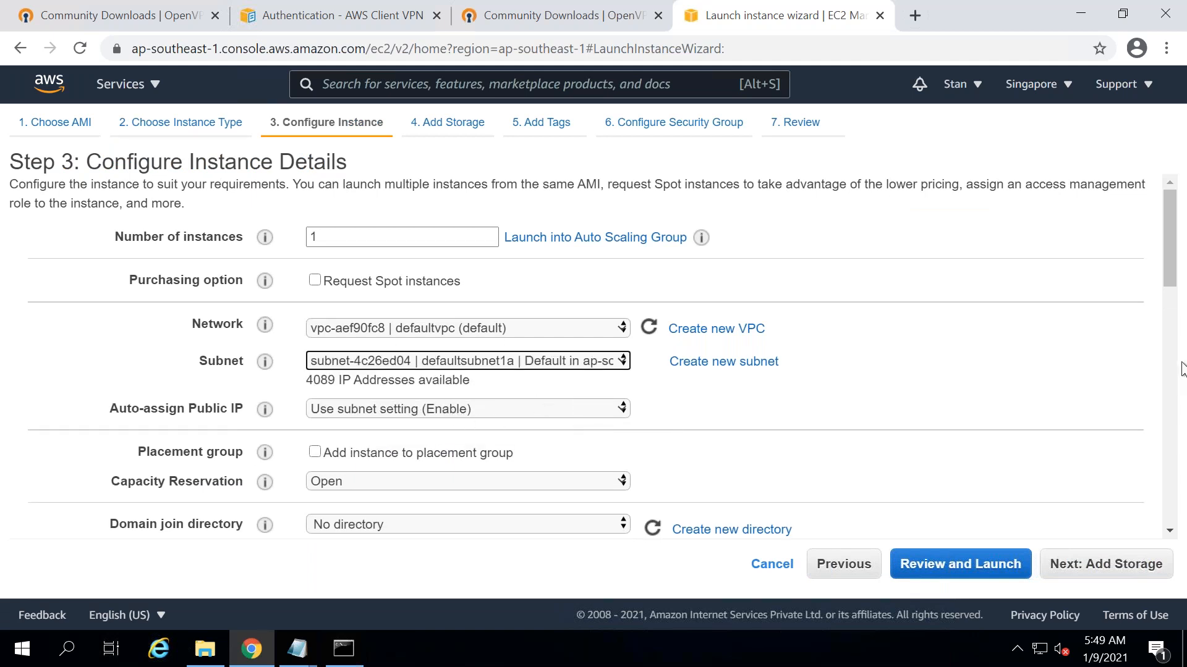
{"action": "left_click", "coordinate": [1174, 427]}
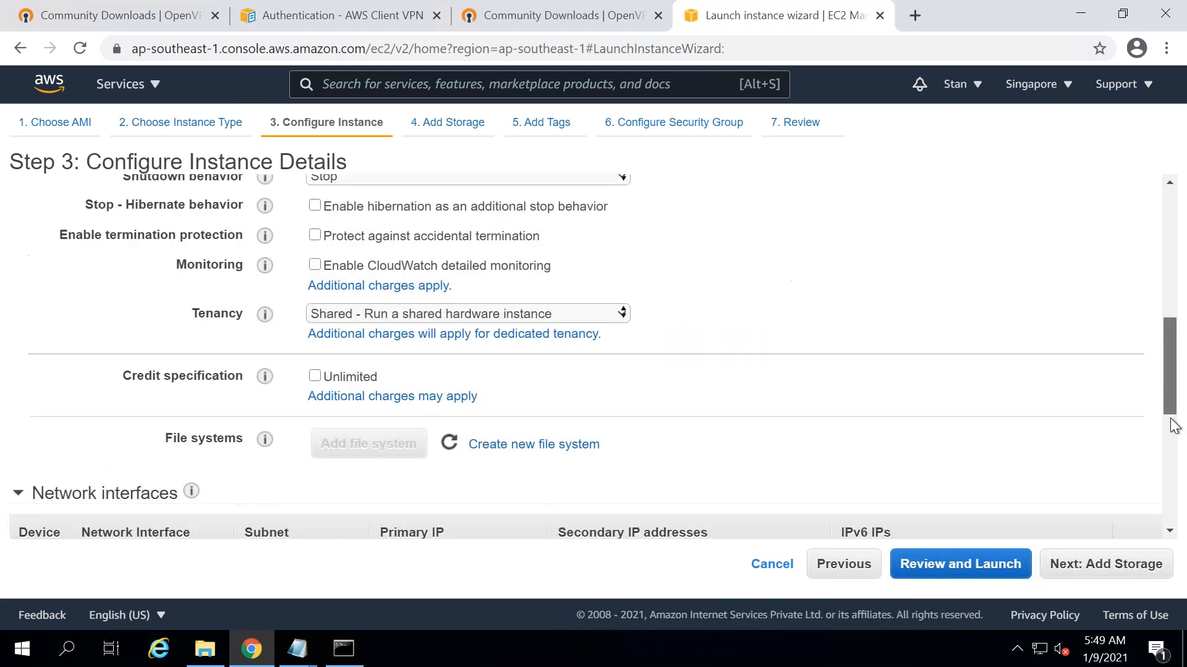
{"action": "left_click", "coordinate": [1074, 565]}
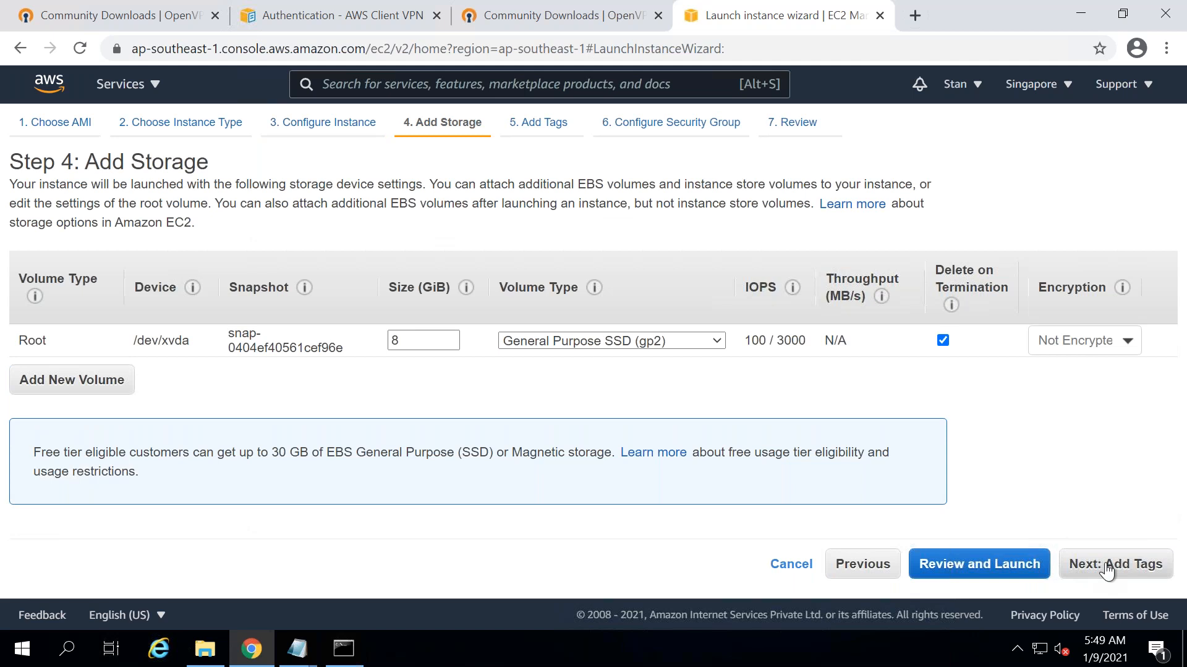
- Attach the existing default security group sg-38ab5e71, review the configuration and start the launch
{"action": "left_click", "coordinate": [1106, 570]}
{"action": "left_click", "coordinate": [1106, 570]}
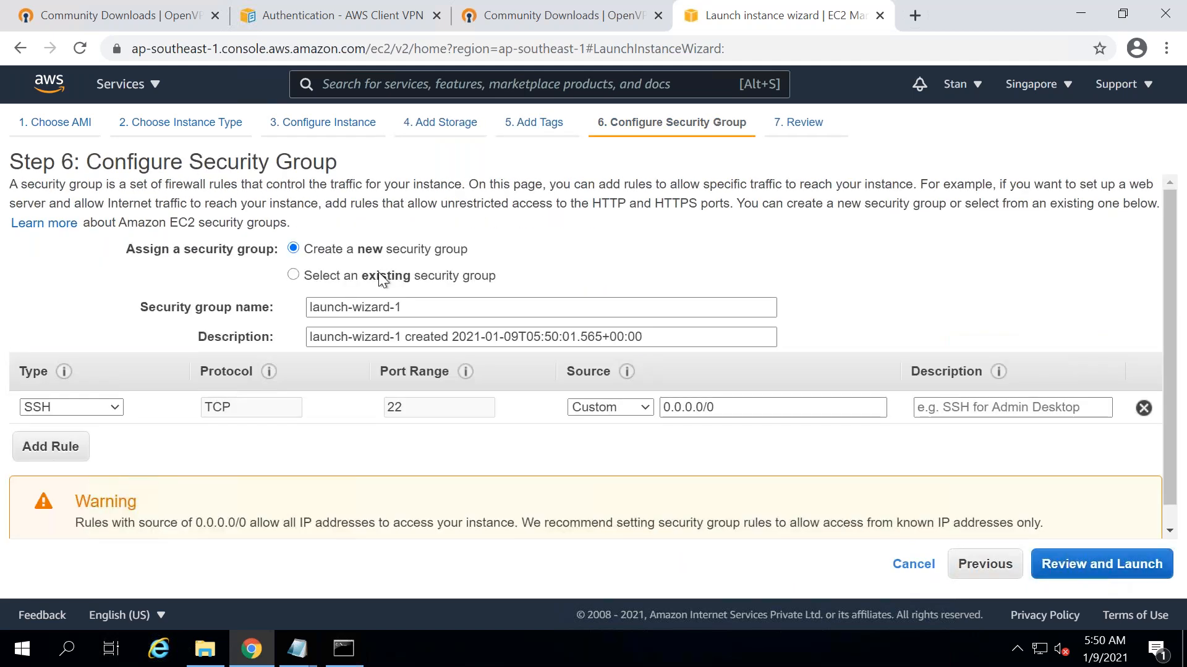
{"action": "left_click", "coordinate": [328, 280]}
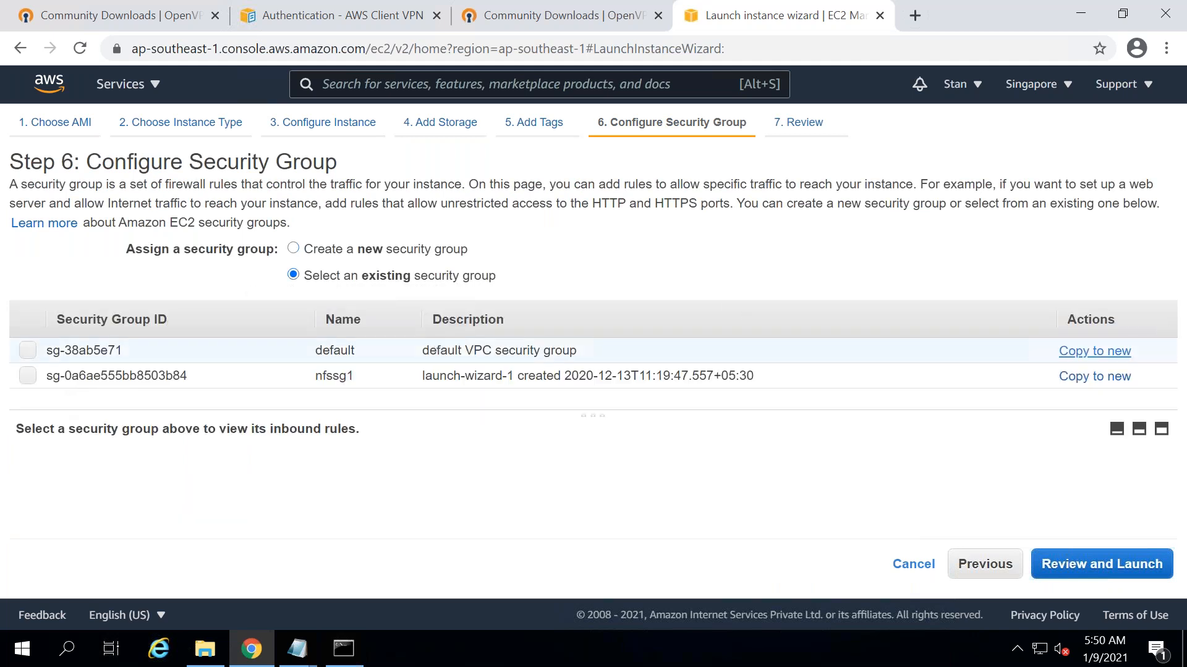
{"action": "left_click", "coordinate": [27, 350]}
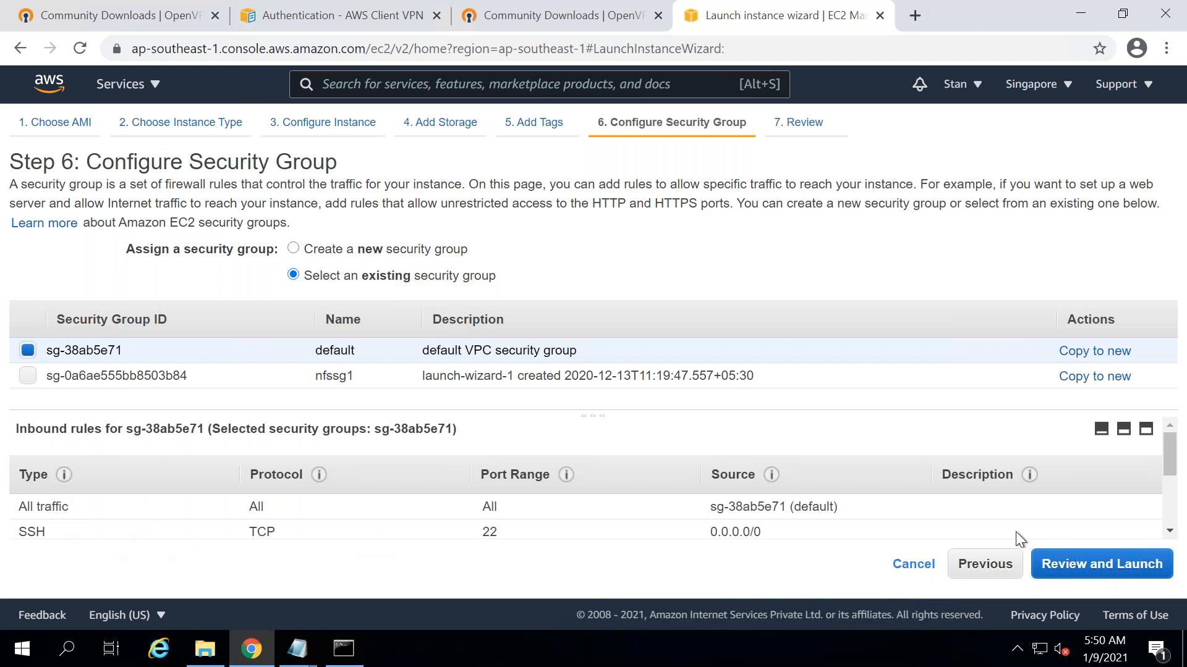
{"action": "left_click_drag", "start_coordinate": [1173, 460], "coordinate": [1171, 515]}
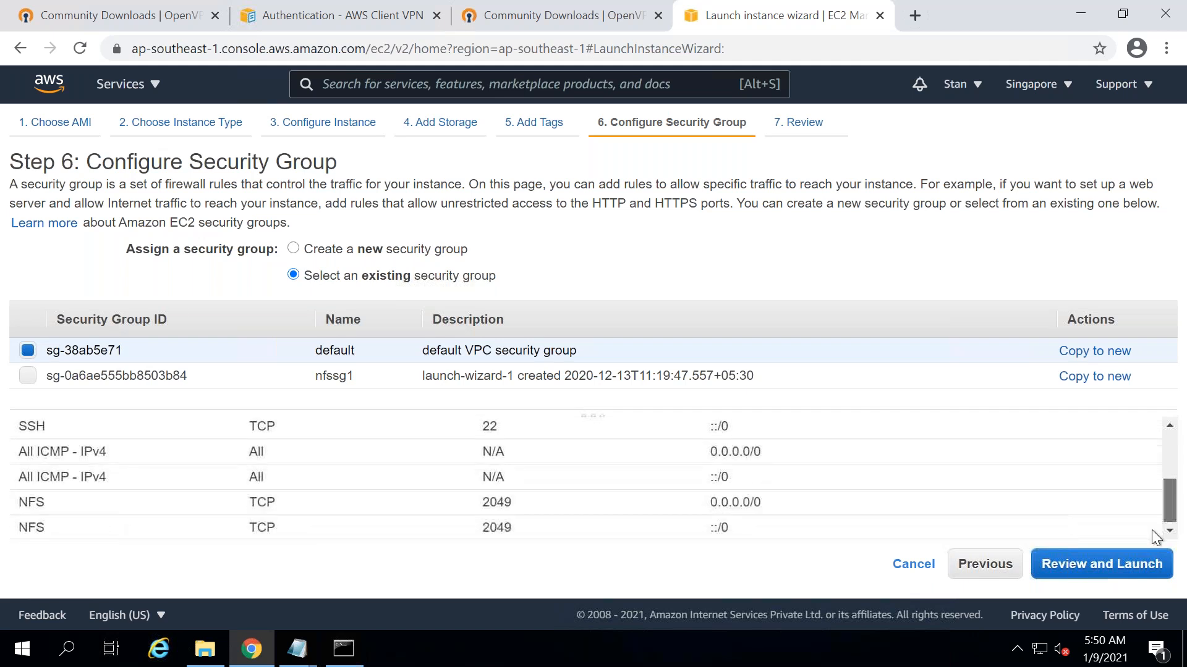
{"action": "left_click", "coordinate": [1092, 573]}
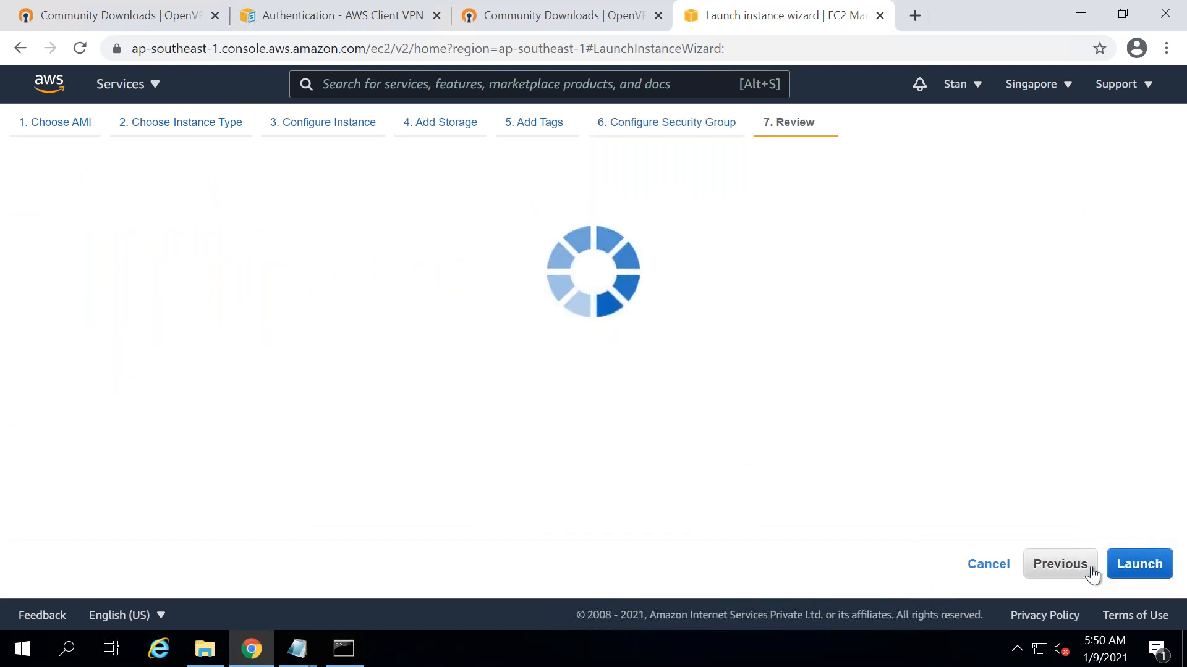
{"action": "left_click", "coordinate": [1122, 559]}
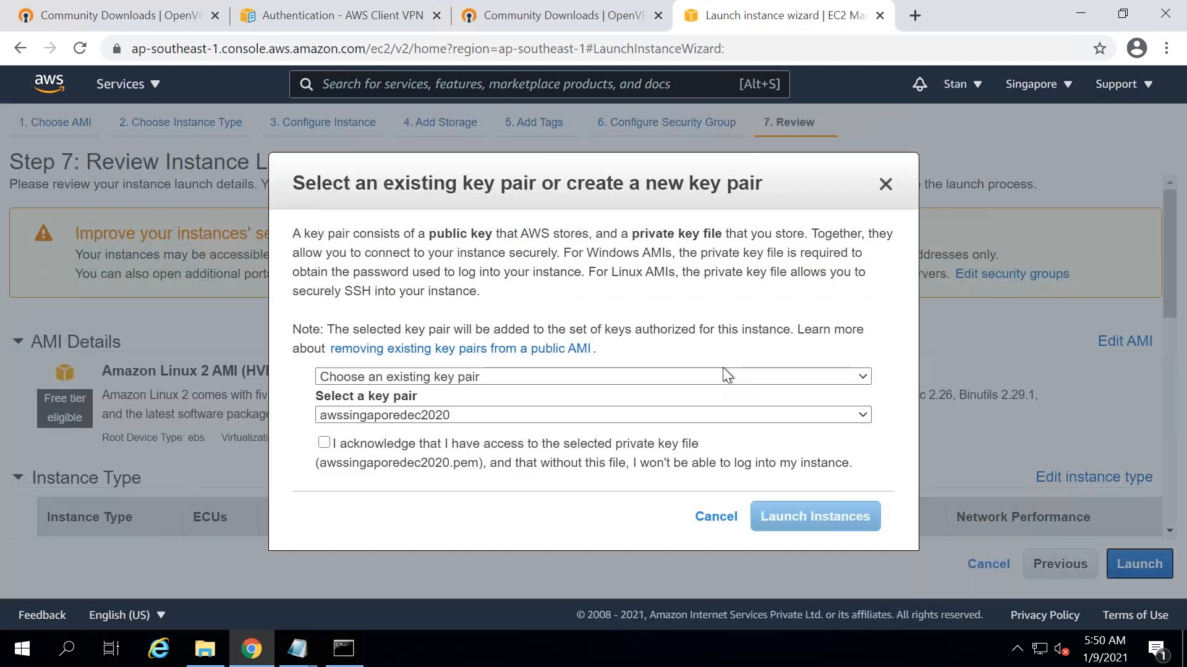
- Create a new key pair named awssingapore2021, download its .pem file, and launch the instance
{"action": "left_click", "coordinate": [369, 439]}
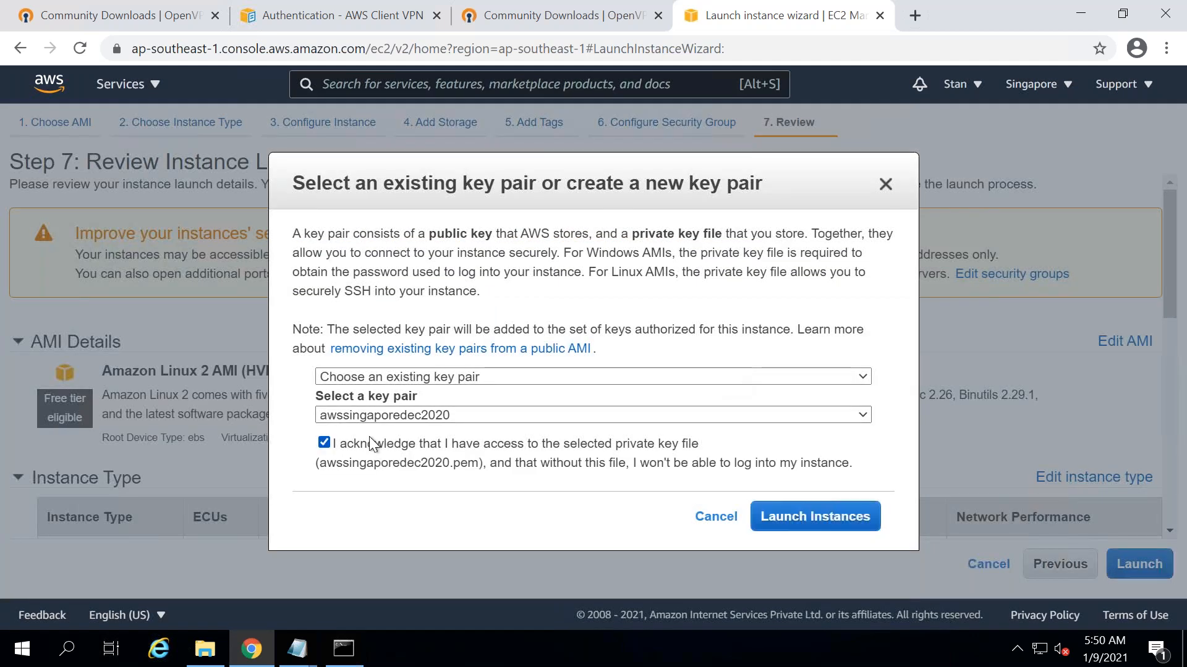
{"action": "left_click", "coordinate": [466, 377]}
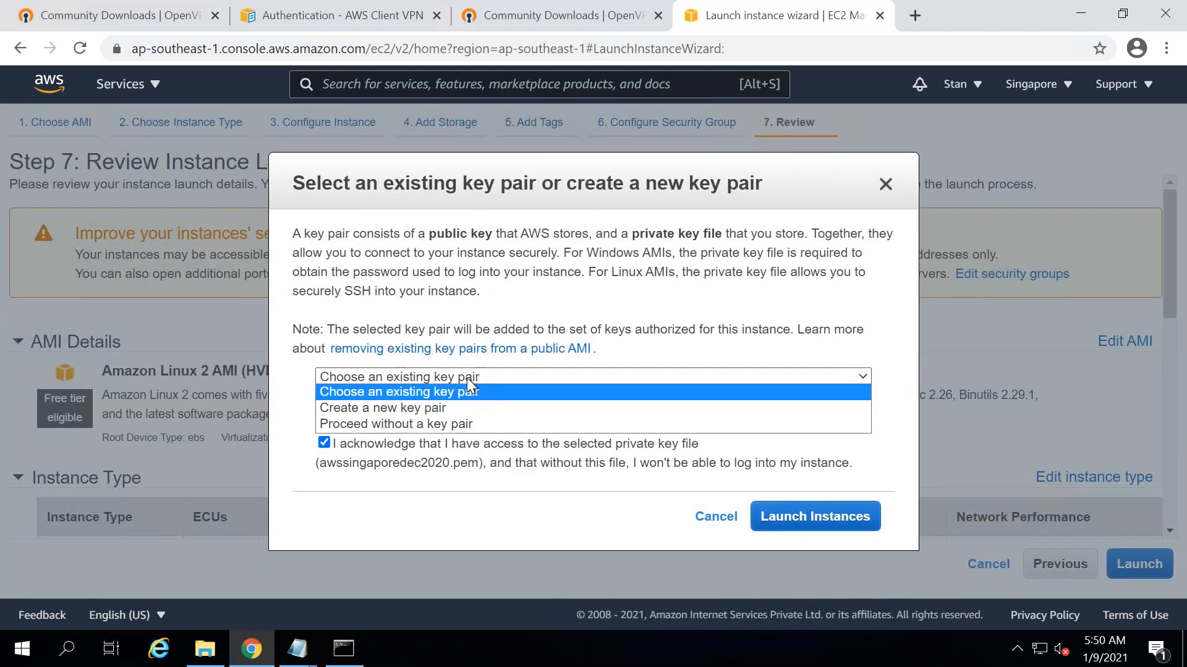
{"action": "left_click", "coordinate": [417, 409]}
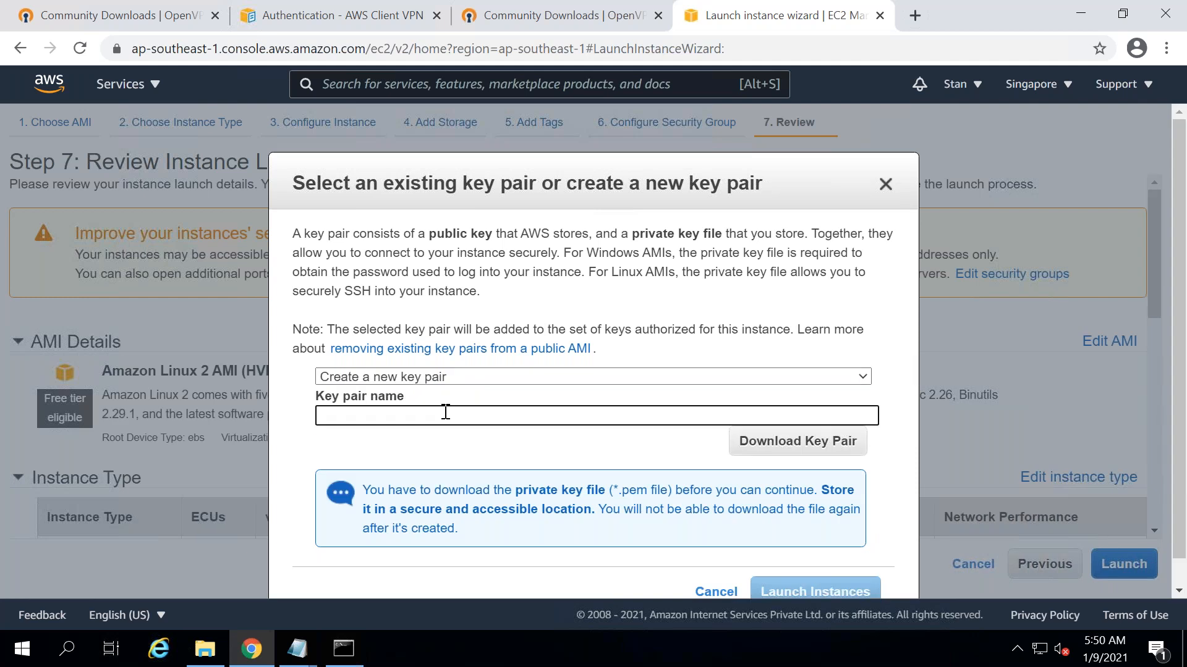
{"action": "type", "text": "awssing"}
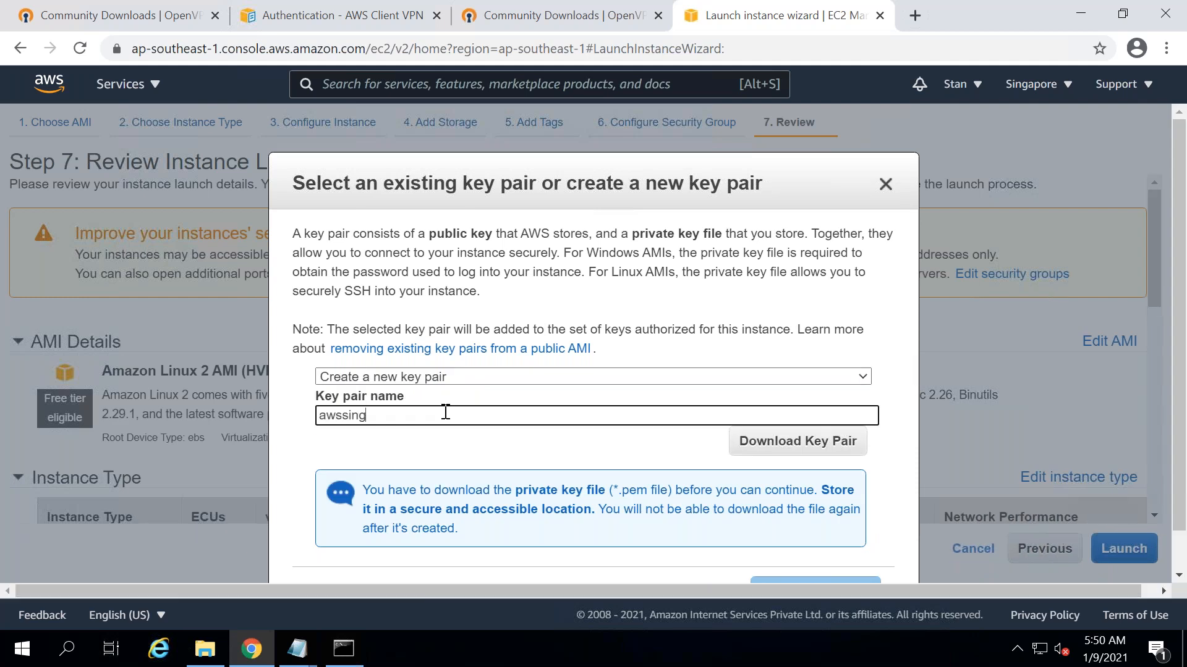
{"action": "type", "text": "apore2021"}
{"action": "left_click", "coordinate": [814, 443]}
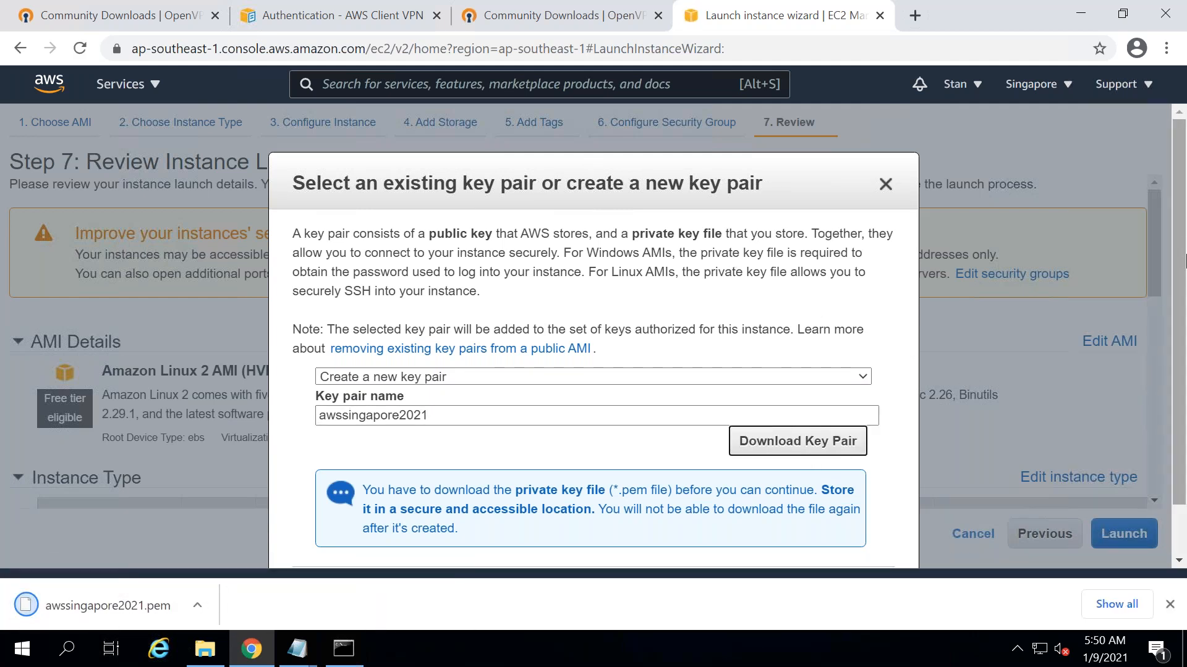
{"action": "scroll", "coordinate": [1156, 375], "scroll_direction": "down", "scroll_amount": 1}
{"action": "scroll", "coordinate": [1155, 375], "scroll_direction": "down", "scroll_amount": 1}
{"action": "left_click", "coordinate": [801, 528]}
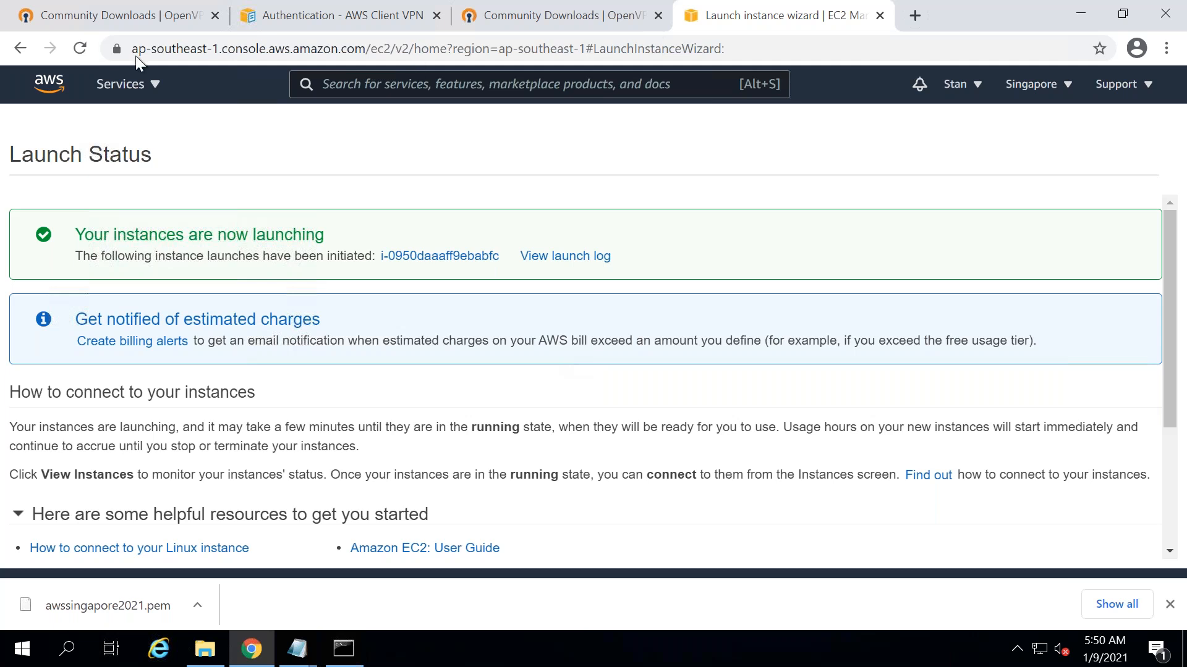
- In the VPC console, open Client VPN Endpoints and show the endpoint's empty Authorization tab
{"action": "left_click", "coordinate": [145, 88]}
{"action": "left_click", "coordinate": [95, 302]}
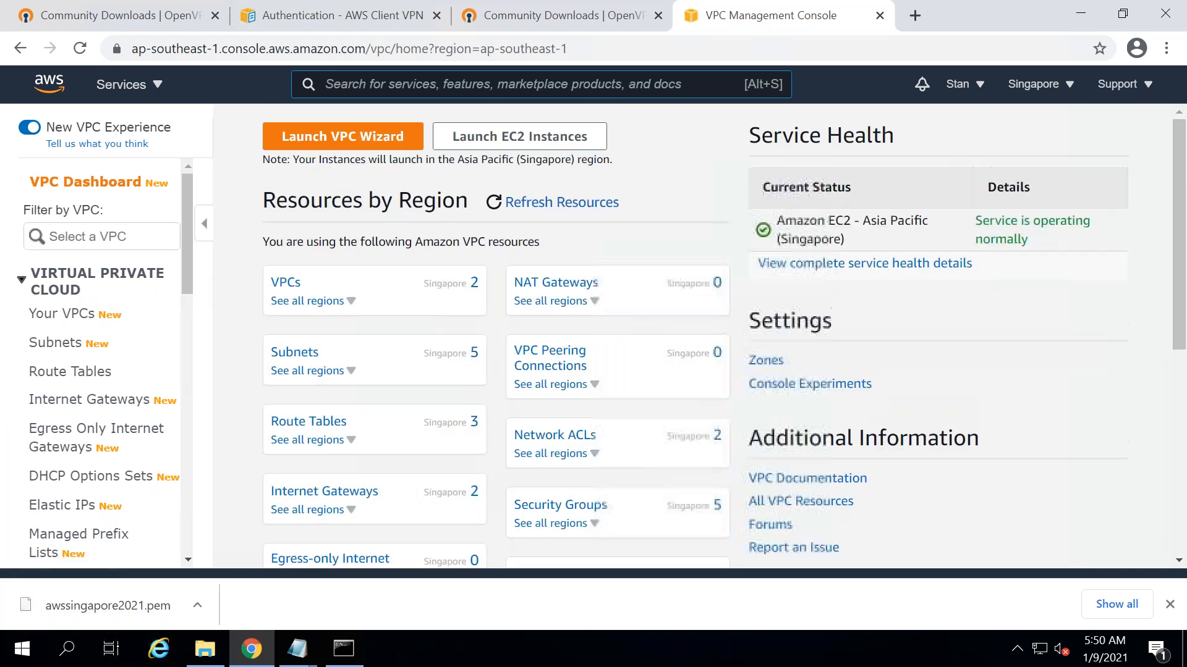
{"action": "left_click", "coordinate": [289, 286]}
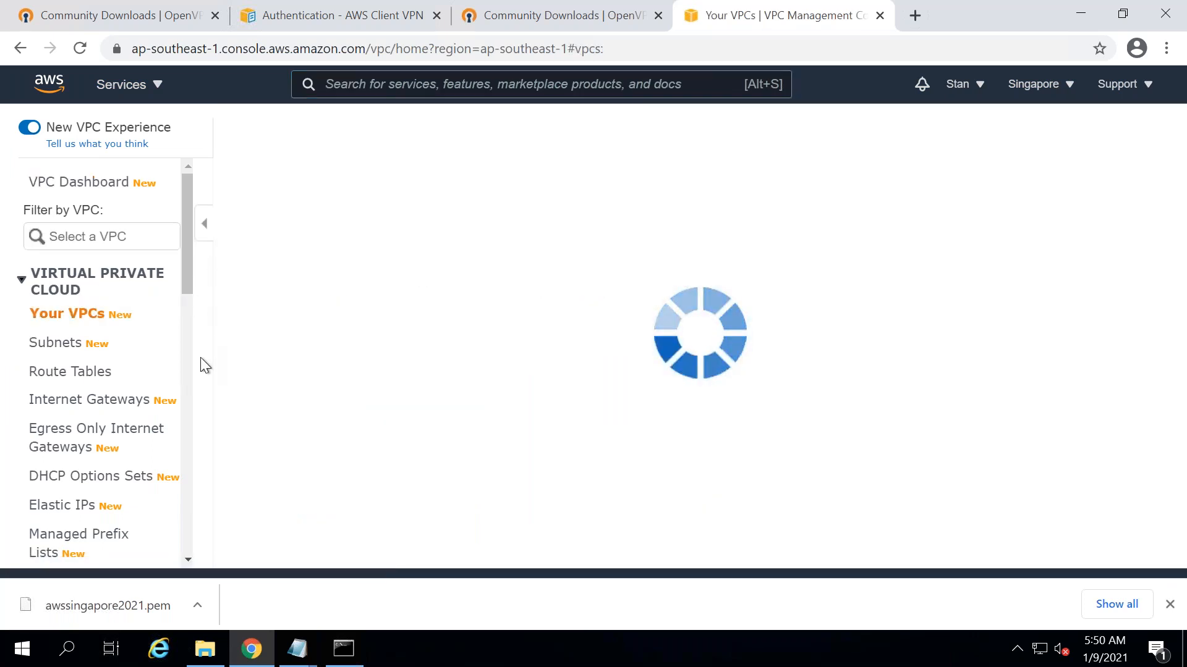
{"action": "scroll", "coordinate": [199, 360], "scroll_direction": "down", "scroll_amount": 10}
{"action": "scroll", "coordinate": [183, 435], "scroll_direction": "down", "scroll_amount": 2}
{"action": "left_click", "coordinate": [68, 394]}
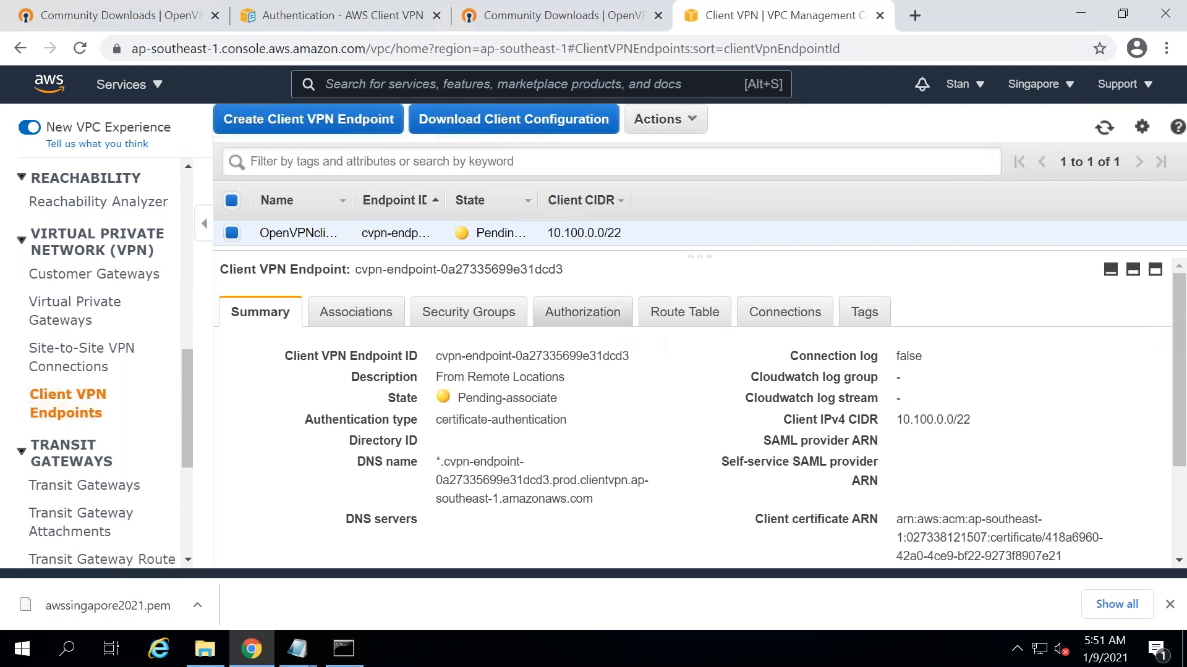
{"action": "left_click", "coordinate": [583, 311]}
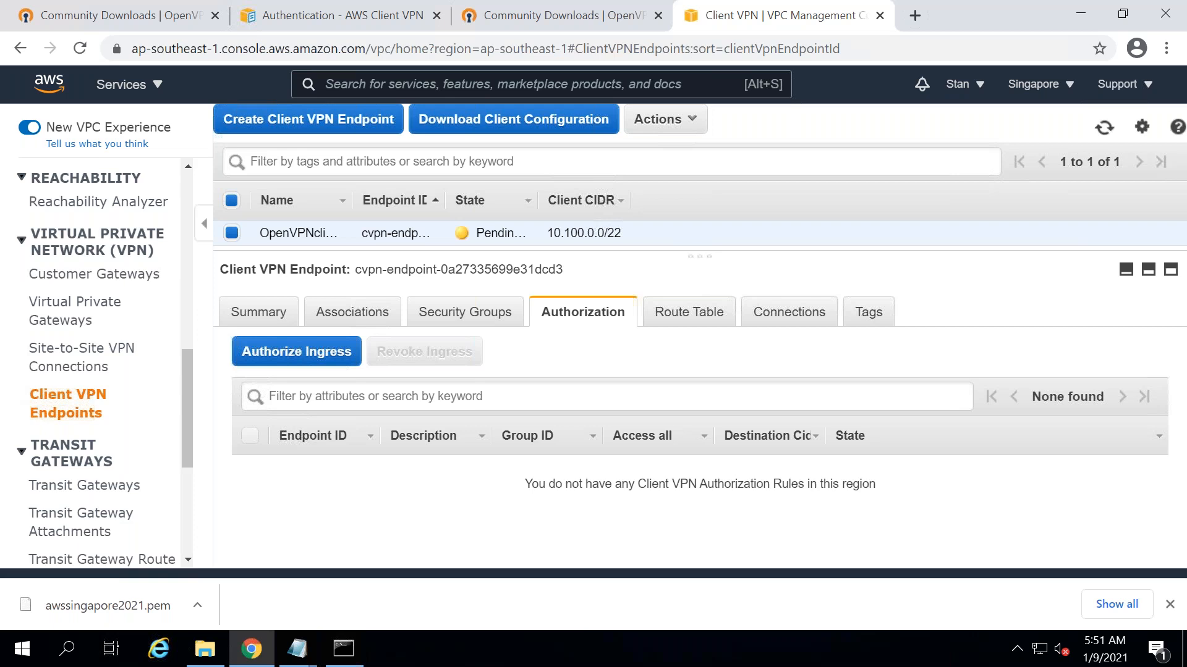
- Show the endpoint's Route Table tab with the 172.31.0.0/16 default route being created
{"action": "left_click", "coordinate": [678, 322]}
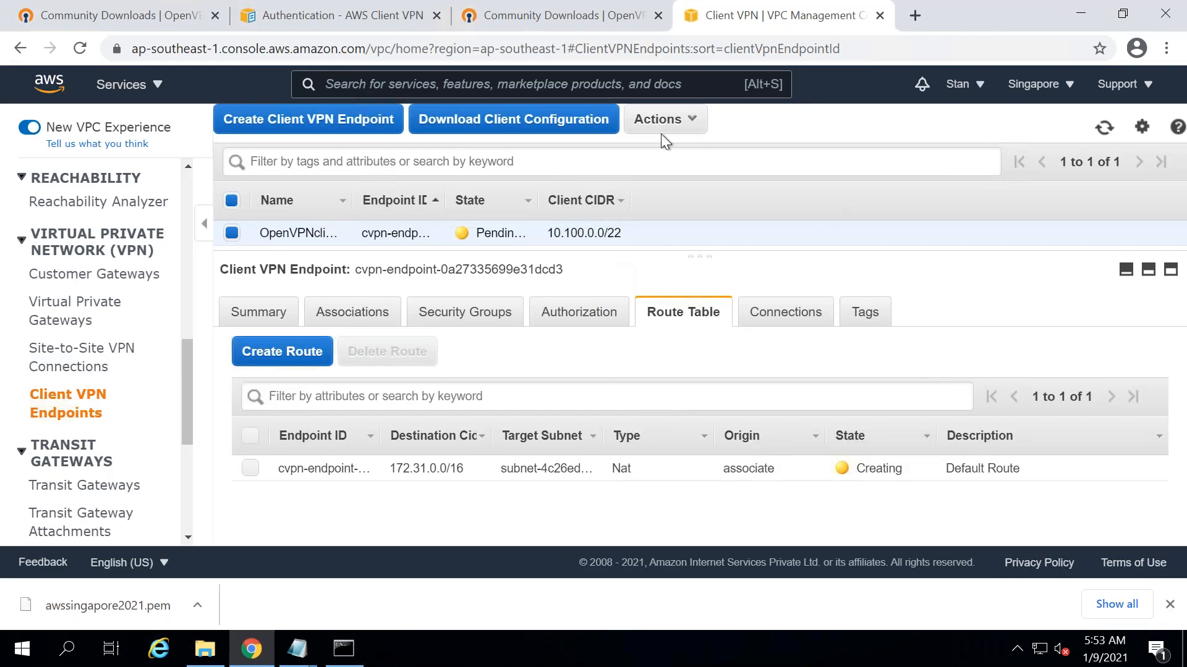
- Refresh the endpoint and check its Connections, Authorization and Security Groups tabs, finding no connections
{"action": "left_click", "coordinate": [1103, 130]}
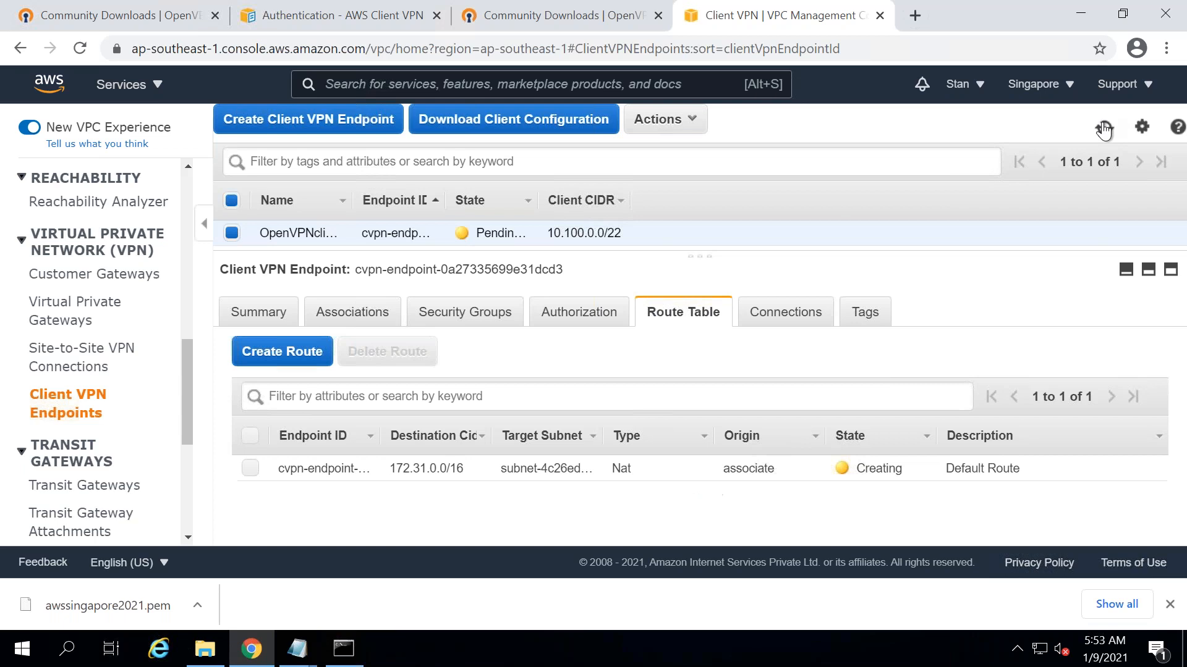
{"action": "left_click", "coordinate": [774, 314]}
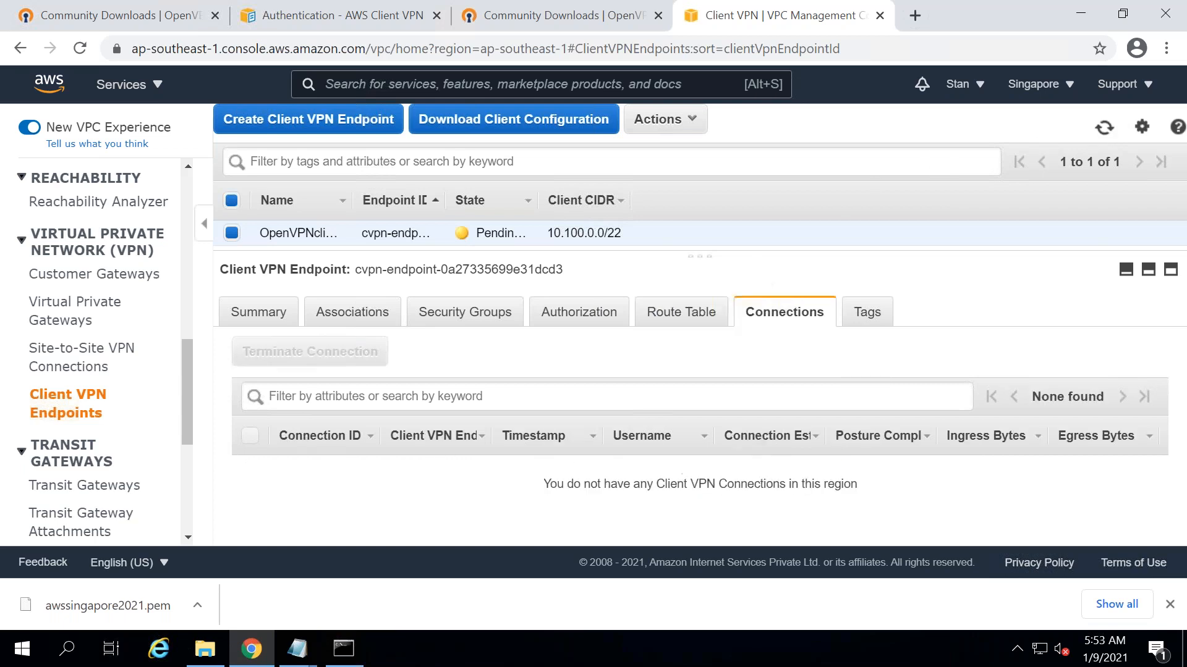
{"action": "left_click", "coordinate": [576, 318]}
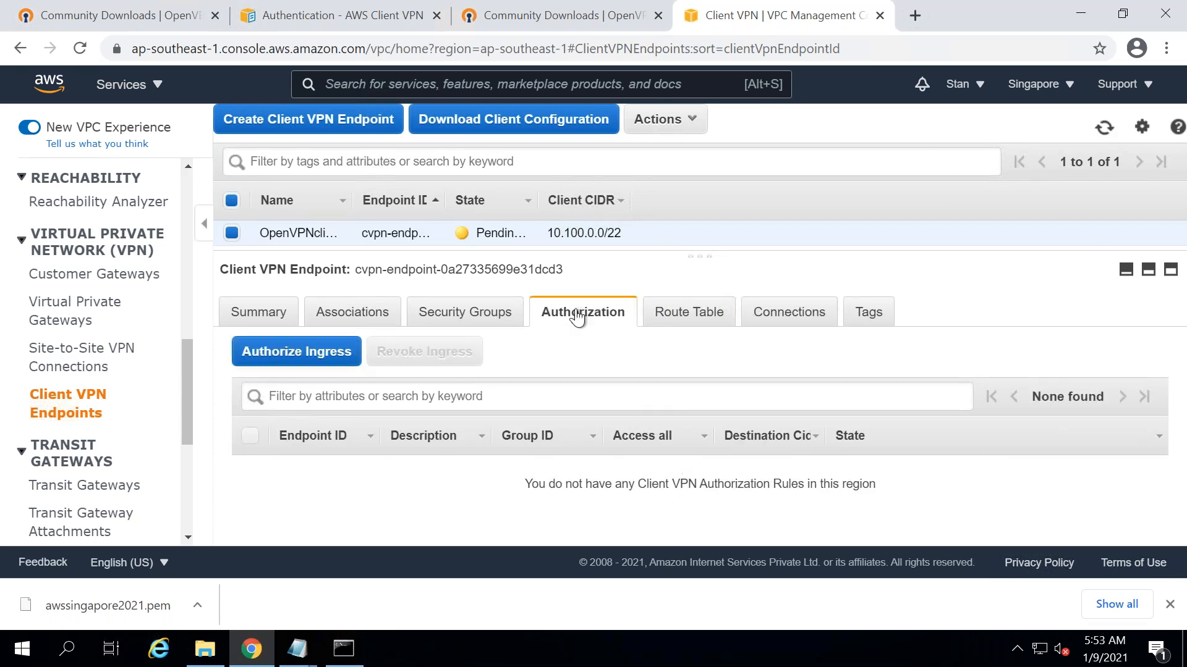
{"action": "left_click", "coordinate": [464, 322]}
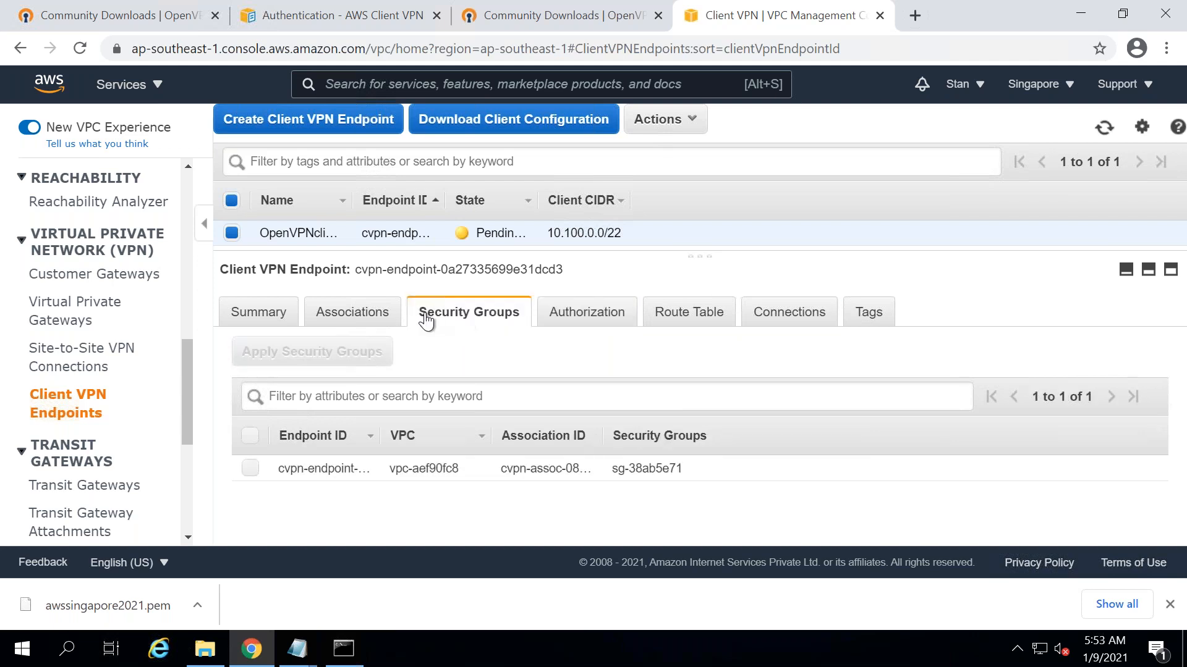
{"action": "left_click", "coordinate": [753, 315]}
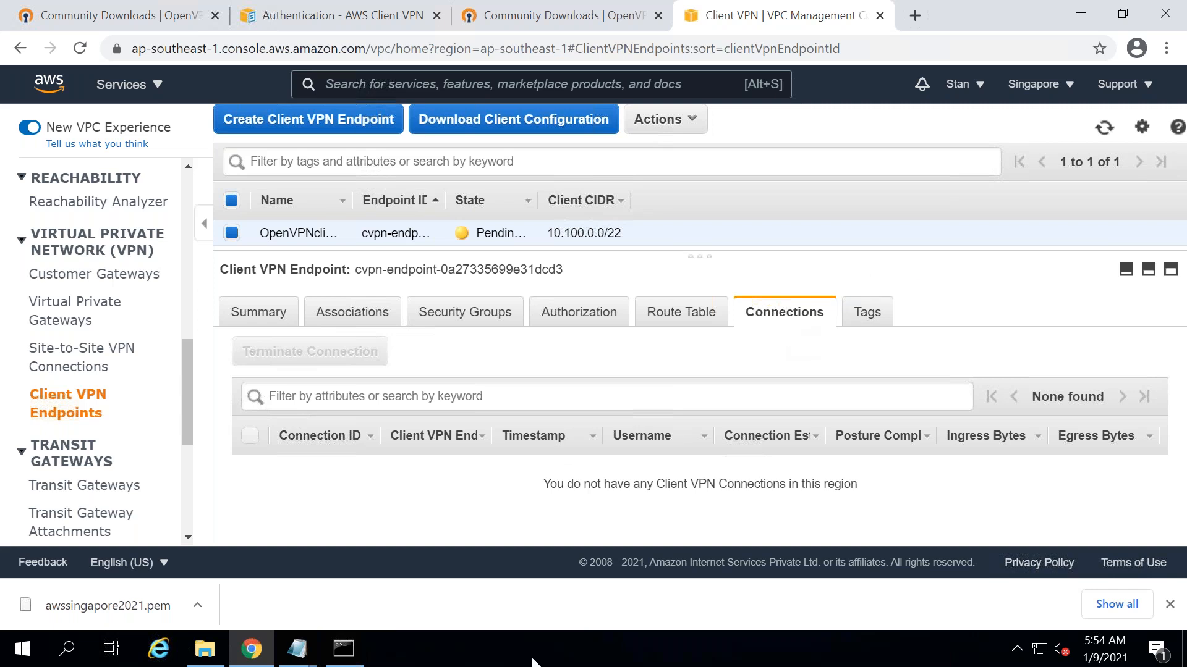
{"action": "left_click", "coordinate": [1017, 651]}
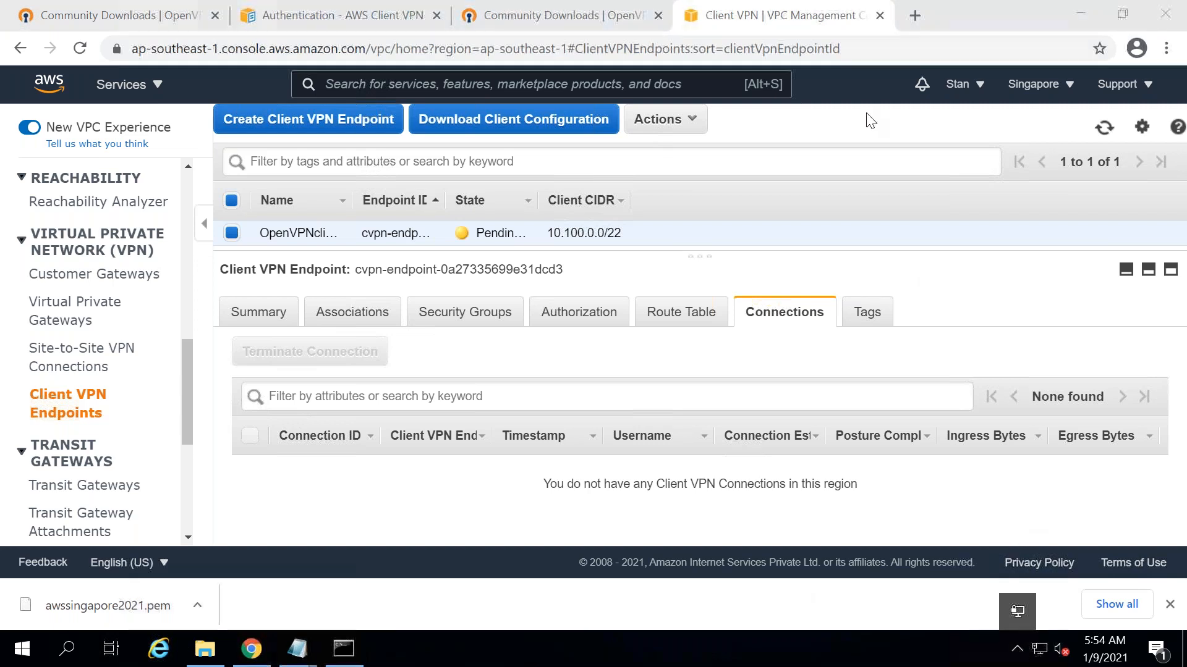
- Open a Command Prompt through Run with cmd and type ping
{"action": "right_click", "coordinate": [1013, 612]}
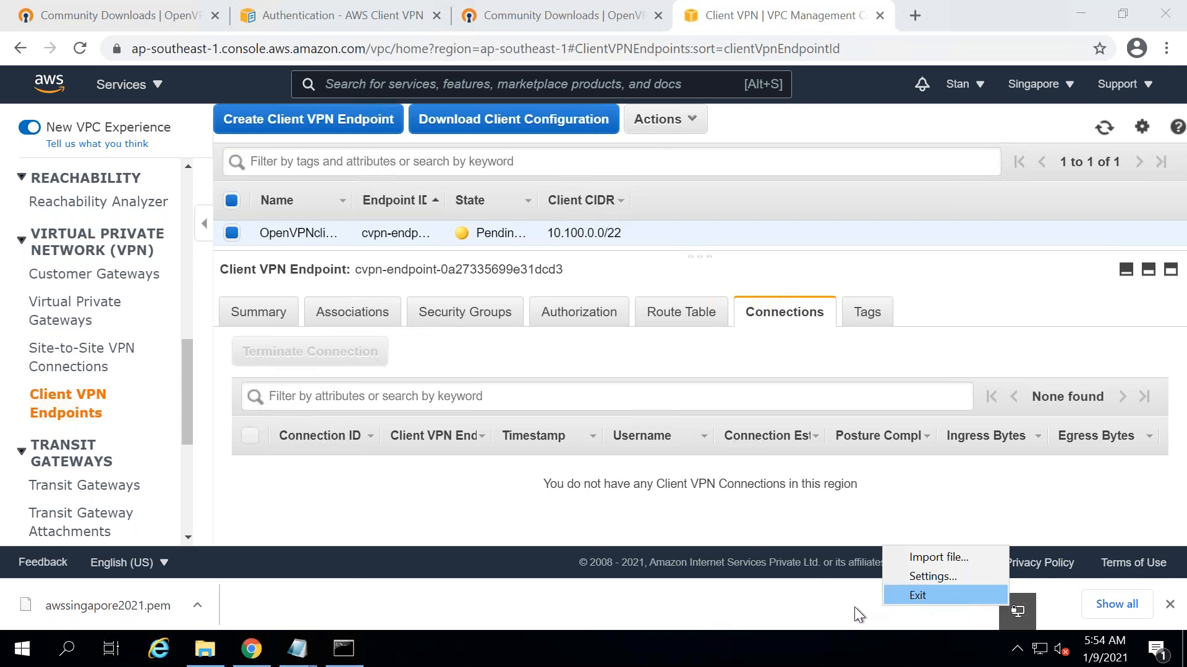
{"action": "left_click", "coordinate": [840, 642]}
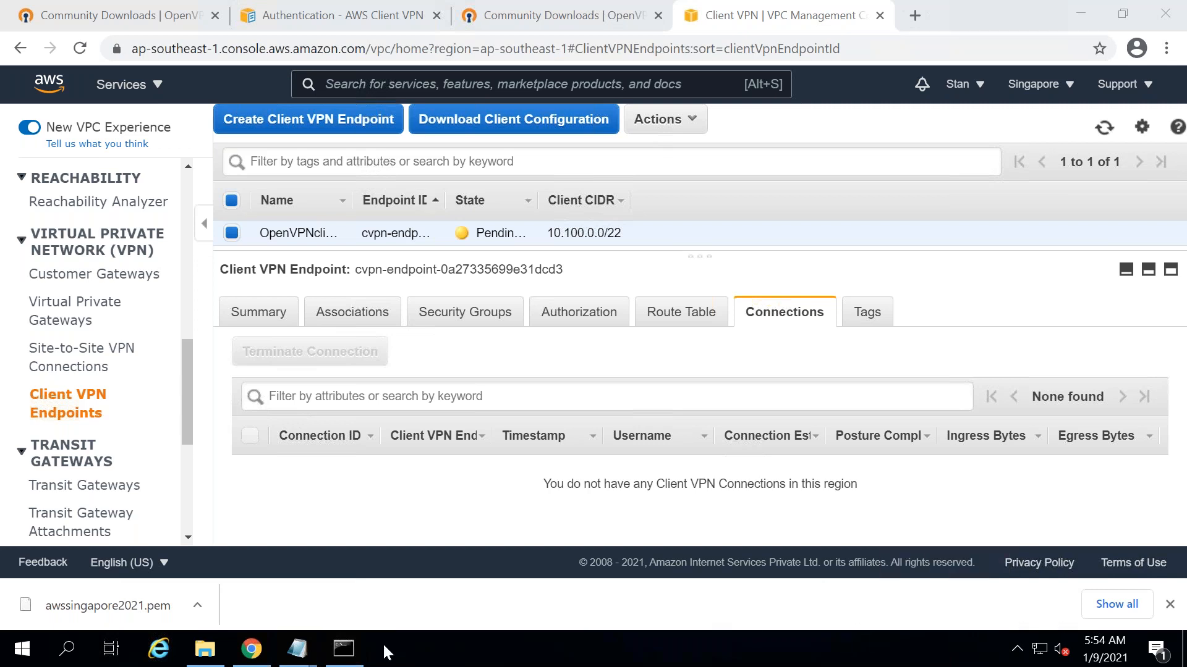
{"action": "right_click", "coordinate": [25, 656]}
{"action": "left_click", "coordinate": [88, 564]}
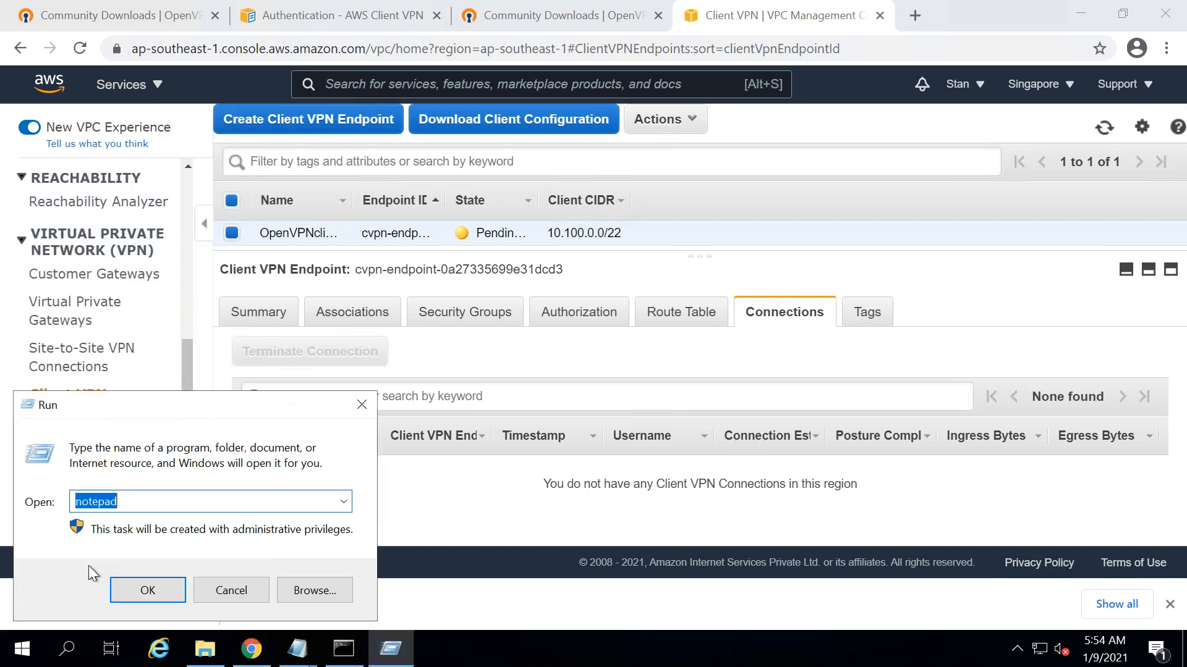
{"action": "type", "text": "cmd"}
{"action": "key", "text": "Return"}
{"action": "type", "text": "ping"}
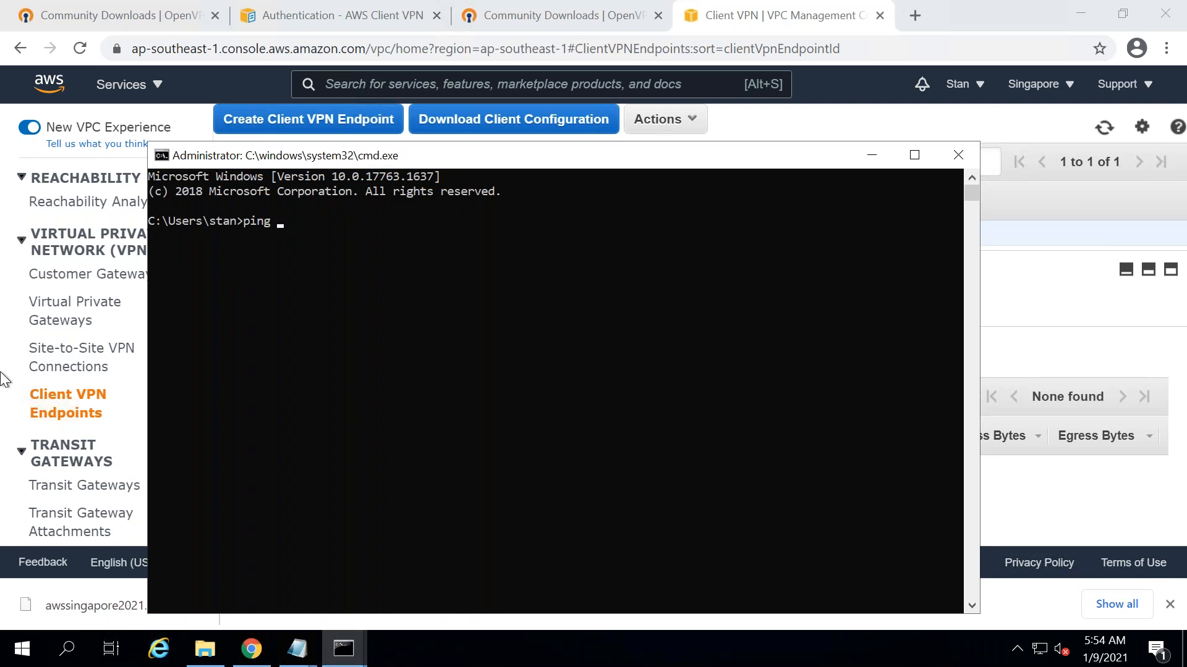
- Go to the EC2 dashboard from the AWS Services menu
{"action": "left_click", "coordinate": [159, 91]}
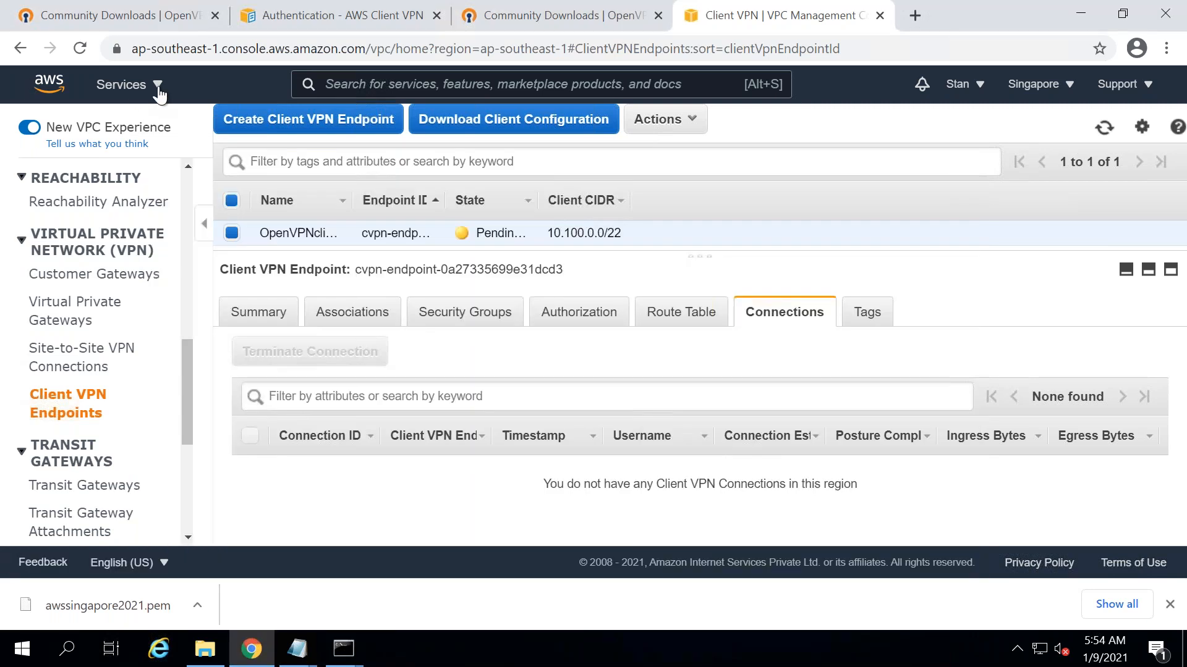
{"action": "left_click", "coordinate": [159, 92]}
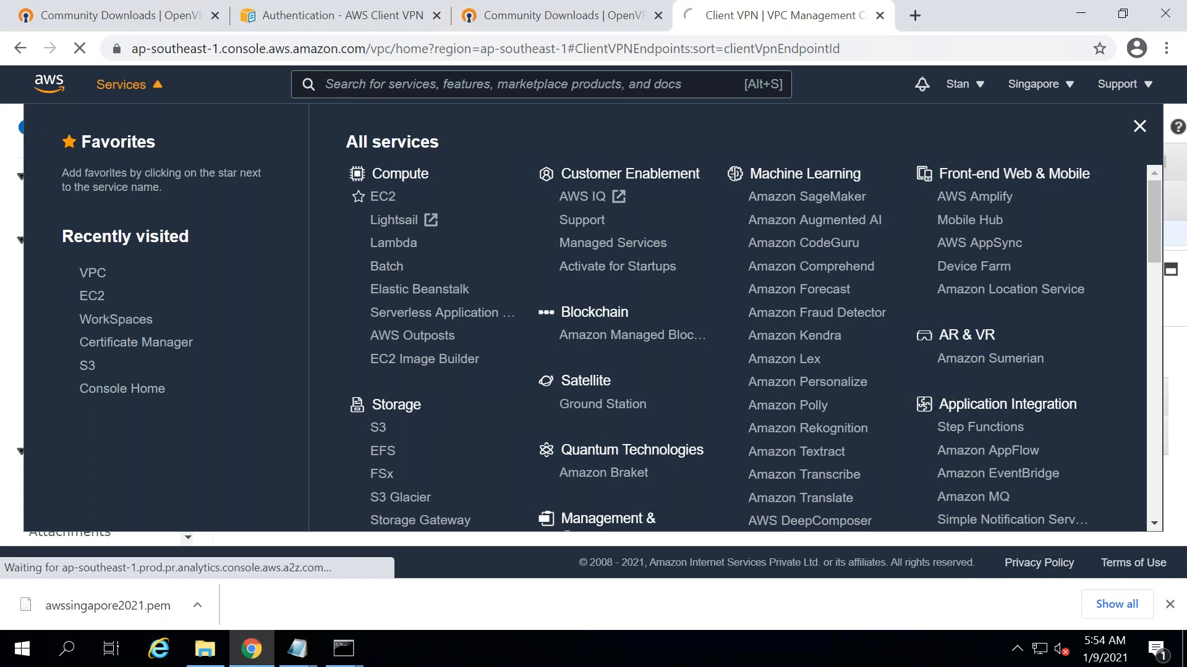
{"action": "left_click", "coordinate": [383, 195]}
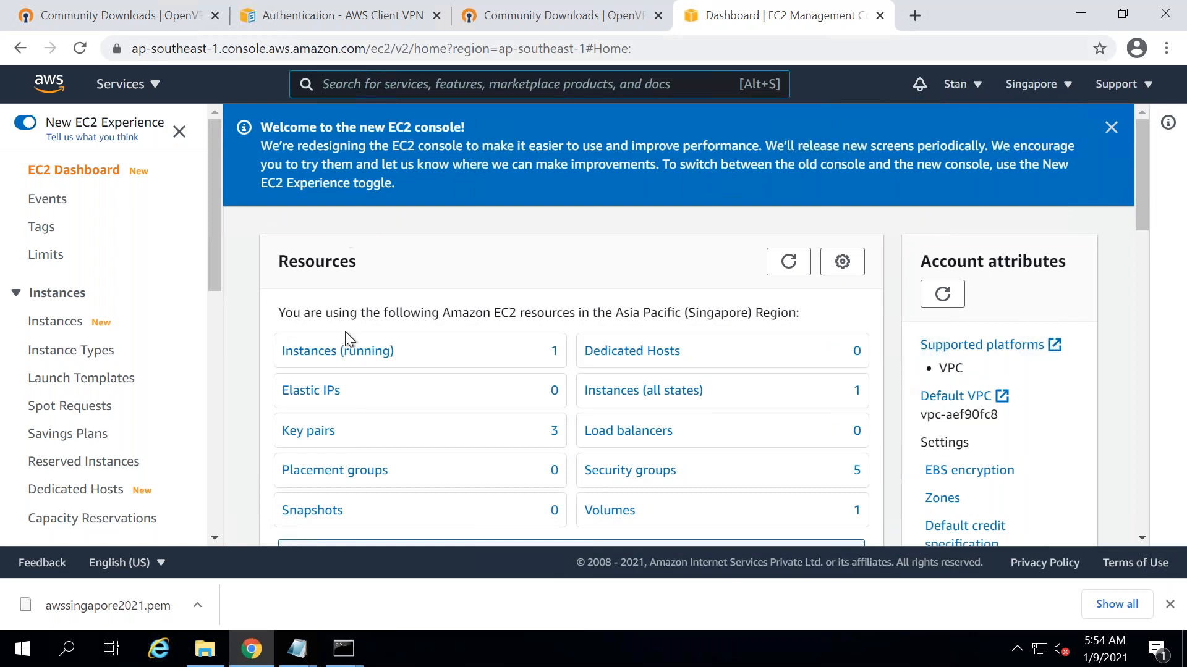
- Copy the running instance's private IPv4 address 172.31.39.8 from its details
{"action": "left_click", "coordinate": [337, 351]}
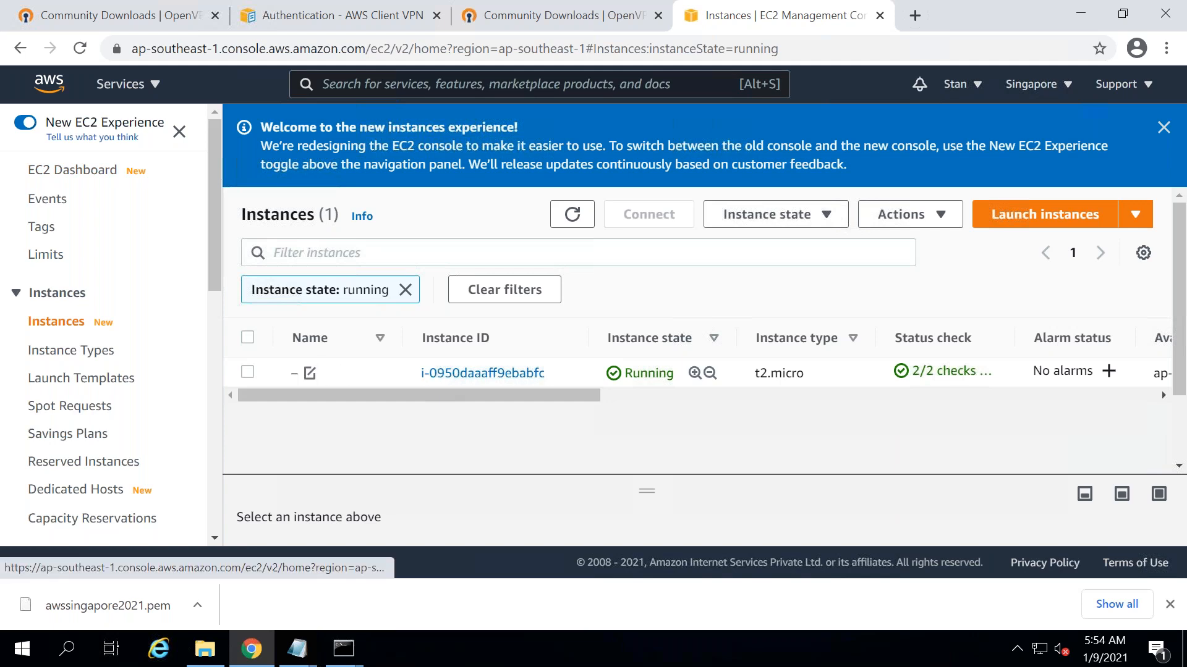
{"action": "left_click", "coordinate": [321, 370]}
{"action": "left_click", "coordinate": [446, 372]}
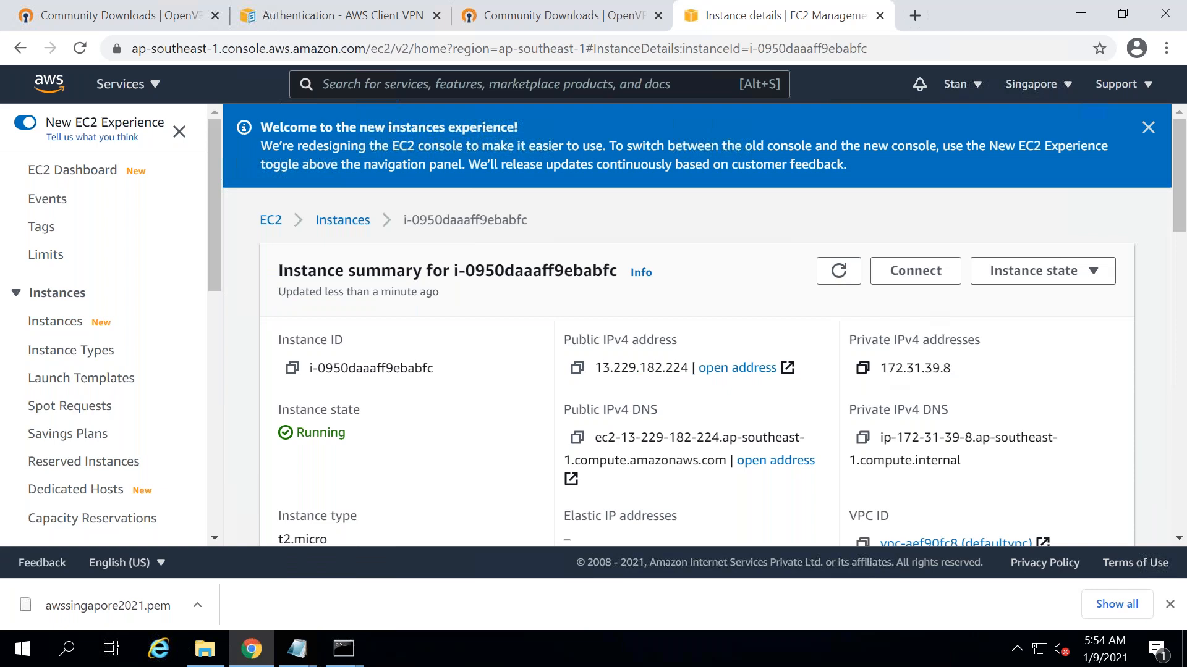
{"action": "left_click", "coordinate": [863, 368]}
- Run a continuous ping 172.31.39.8 -t in the Command Prompt
{"action": "left_click", "coordinate": [343, 649]}
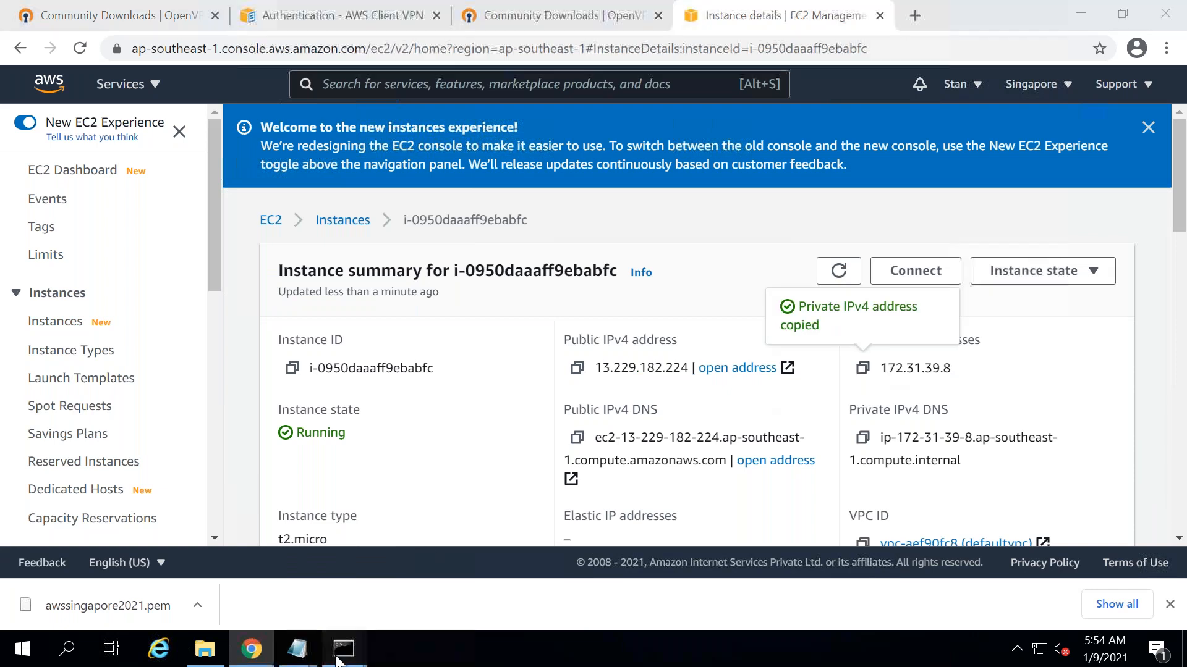
{"action": "left_click", "coordinate": [434, 563]}
{"action": "key", "text": "ctrl+v"}
{"action": "type", "text": "-t"}
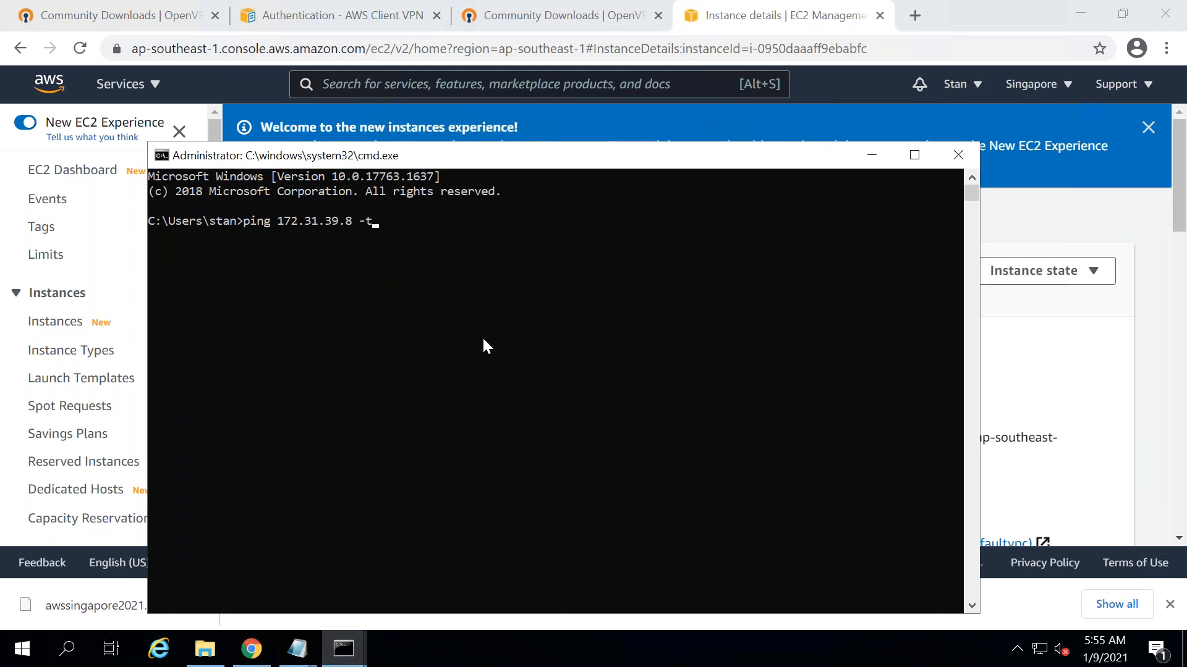
{"action": "key", "text": "Return"}
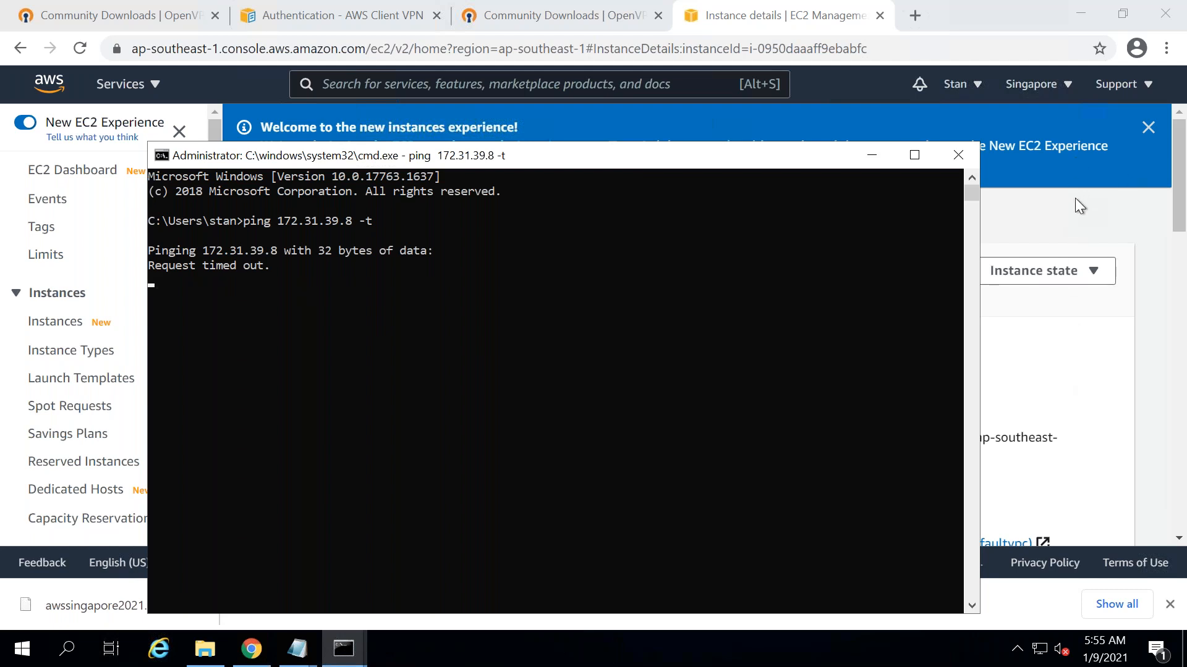
{"action": "left_click", "coordinate": [1176, 120]}
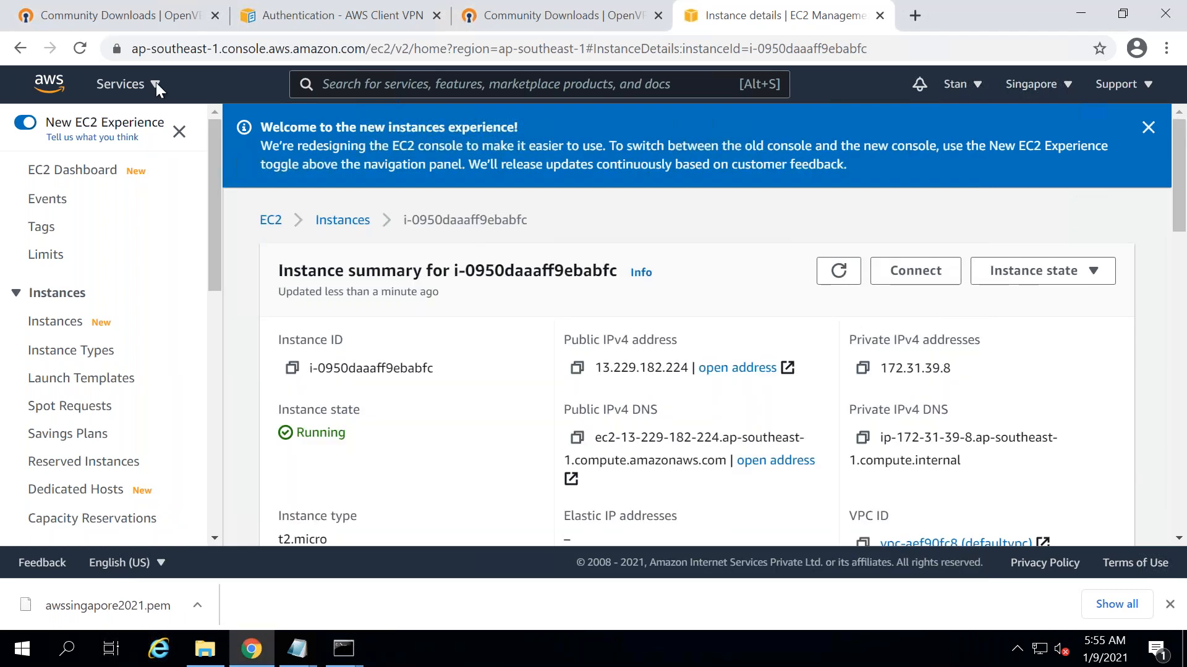
- Inspect the routes of the default VPC's route table rtb-38611b5e in the VPC console
{"action": "left_click", "coordinate": [127, 85]}
{"action": "left_click", "coordinate": [126, 85]}
{"action": "left_click", "coordinate": [127, 85]}
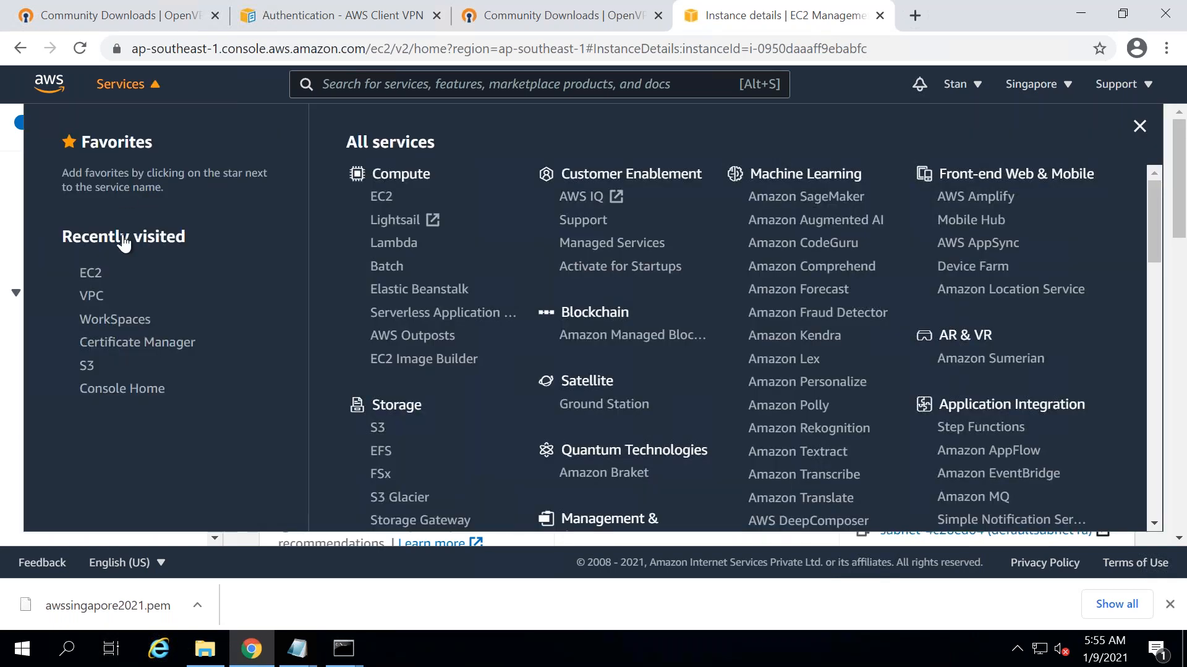
{"action": "left_click", "coordinate": [92, 296]}
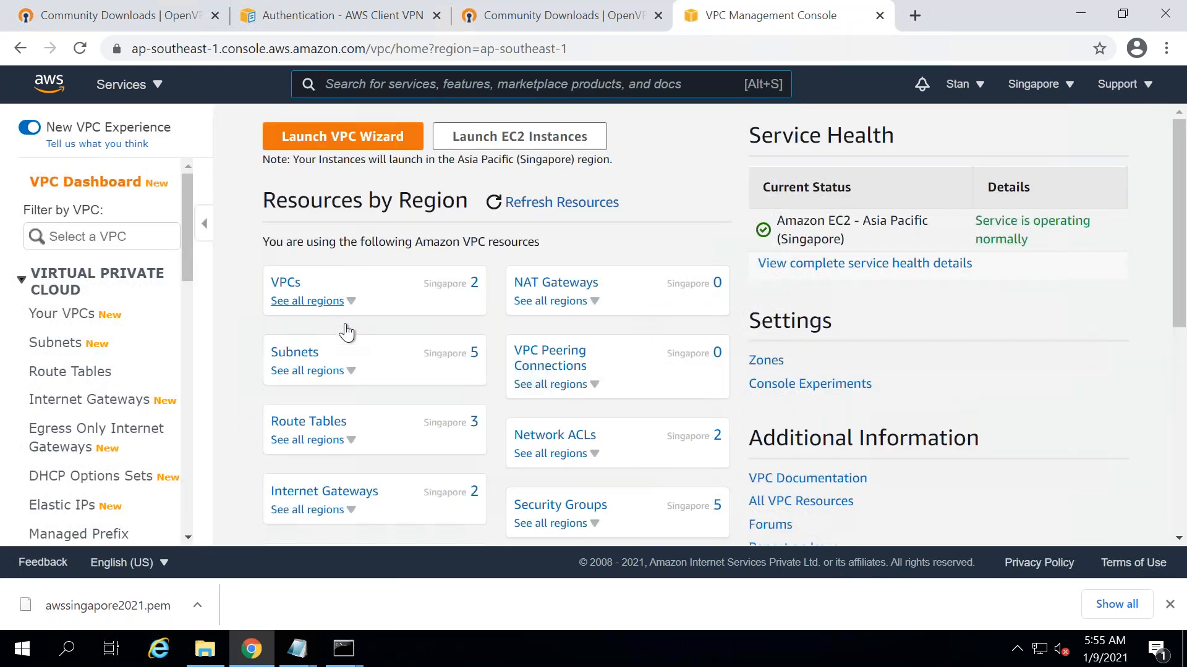
{"action": "left_click", "coordinate": [309, 421]}
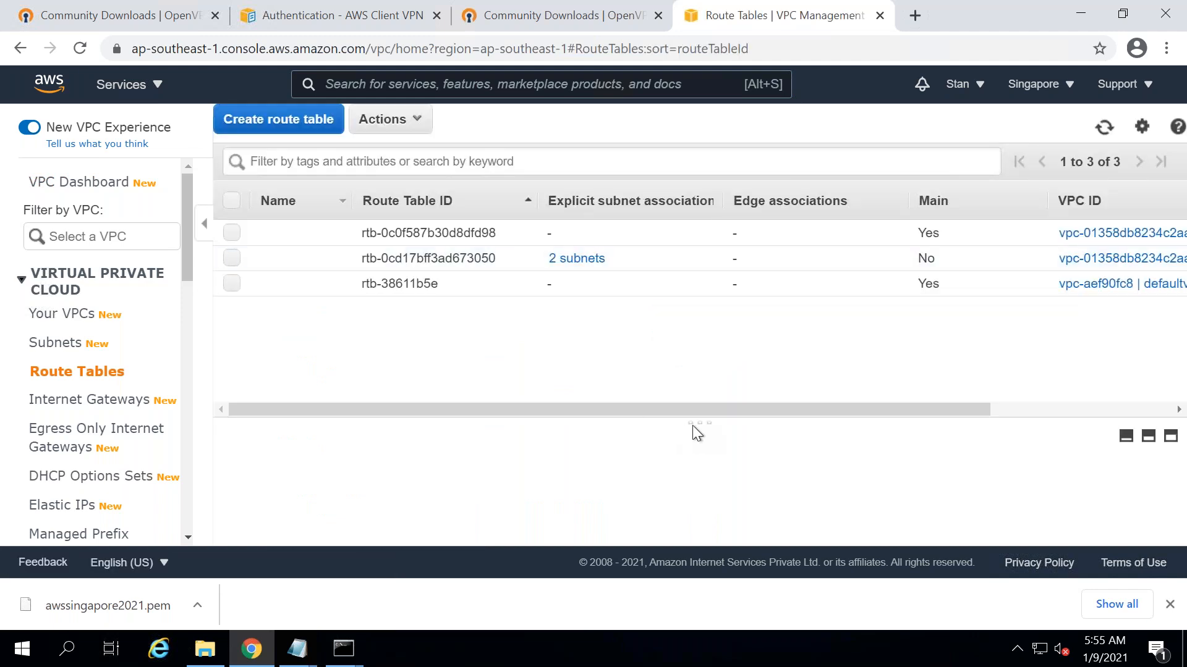
{"action": "left_click_drag", "start_coordinate": [688, 418], "coordinate": [671, 344]}
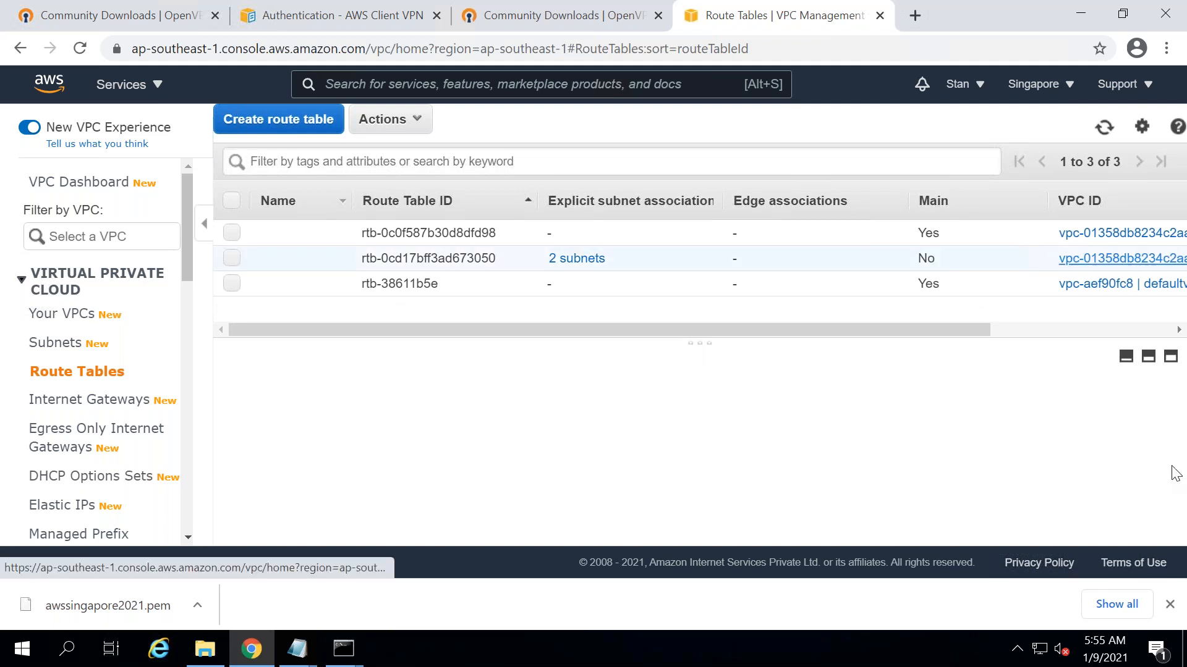
{"action": "left_click", "coordinate": [232, 284]}
{"action": "left_click", "coordinate": [391, 399]}
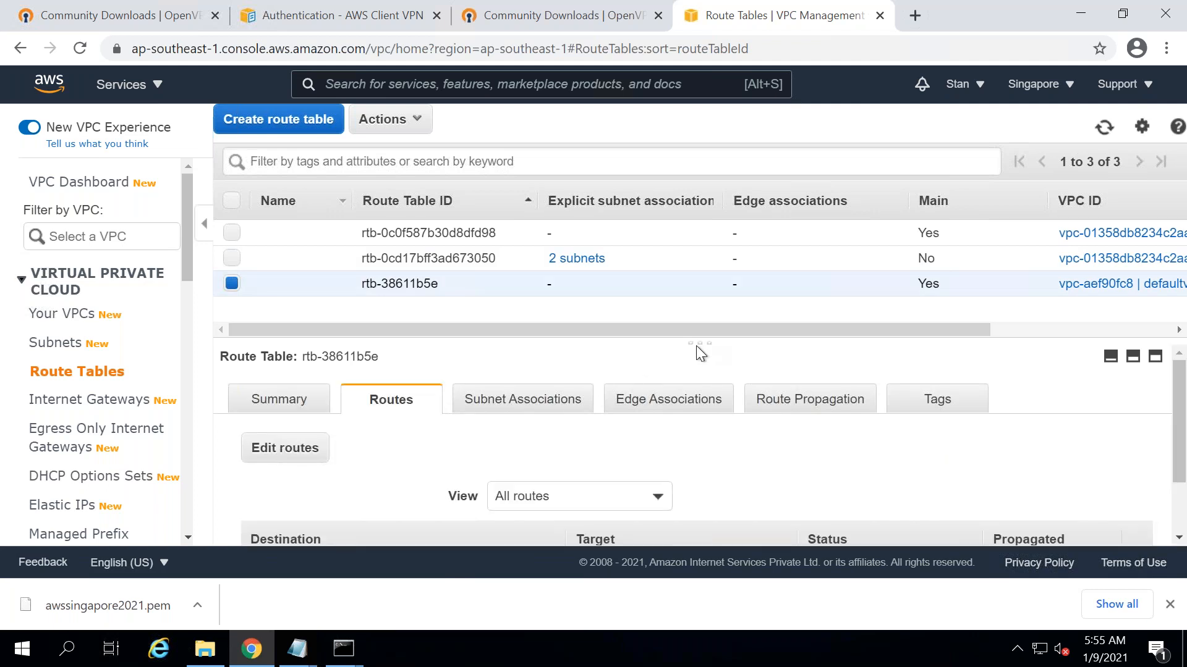
{"action": "left_click_drag", "start_coordinate": [696, 343], "coordinate": [695, 252]}
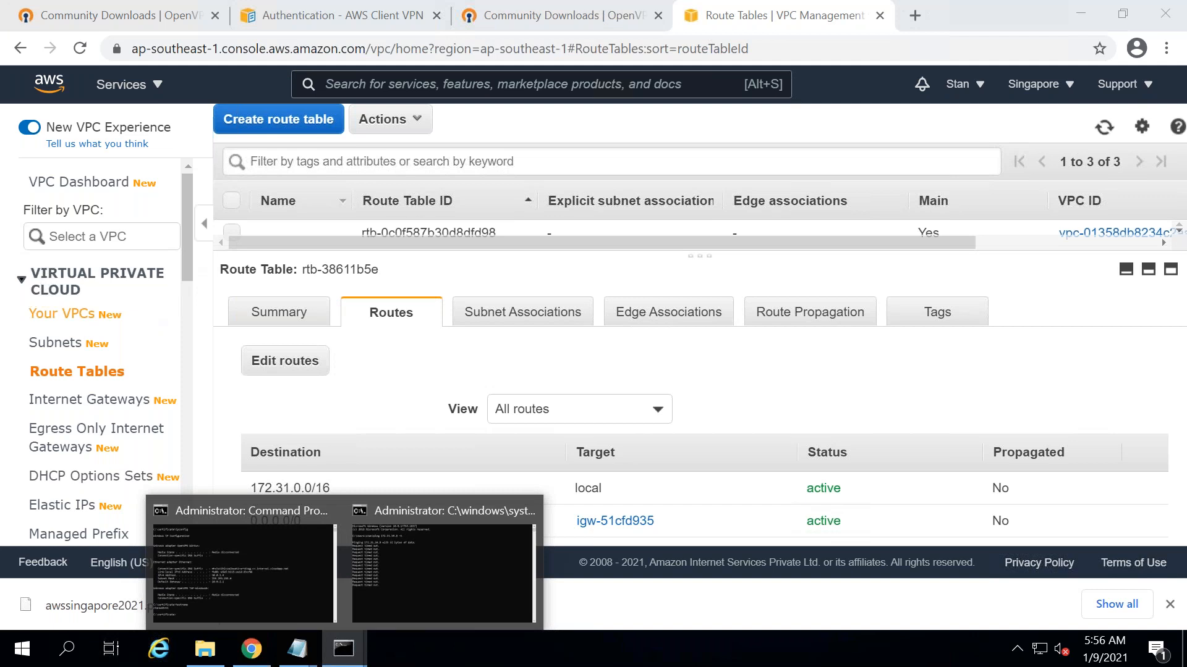
- Return to the Client VPN Endpoints list, where the endpoint now shows Available
{"action": "scroll", "coordinate": [190, 299], "scroll_direction": "down", "scroll_amount": 4}
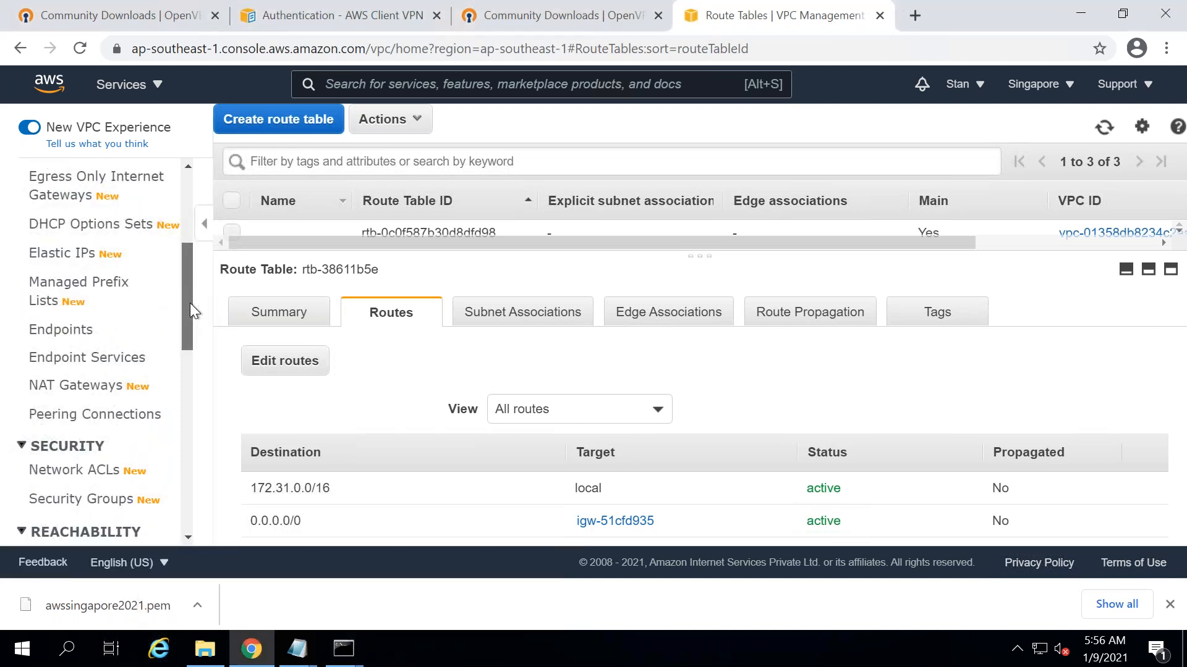
{"action": "scroll", "coordinate": [191, 303], "scroll_direction": "down", "scroll_amount": 1}
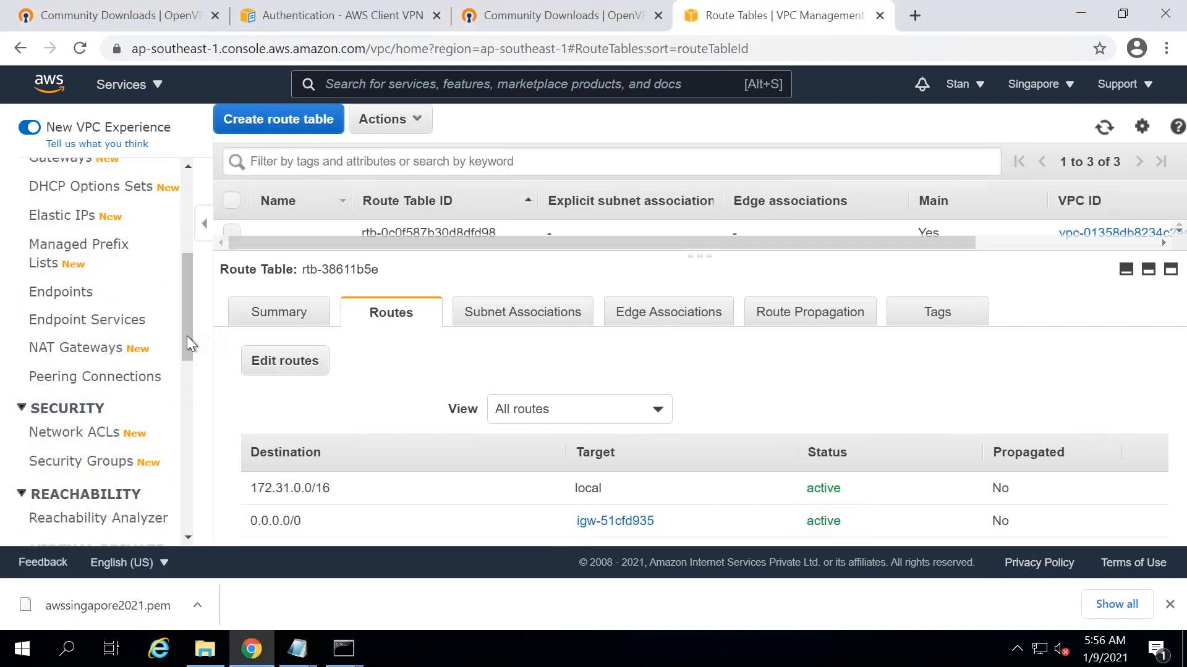
{"action": "scroll", "coordinate": [192, 433], "scroll_direction": "down", "scroll_amount": 5}
{"action": "left_click", "coordinate": [97, 358]}
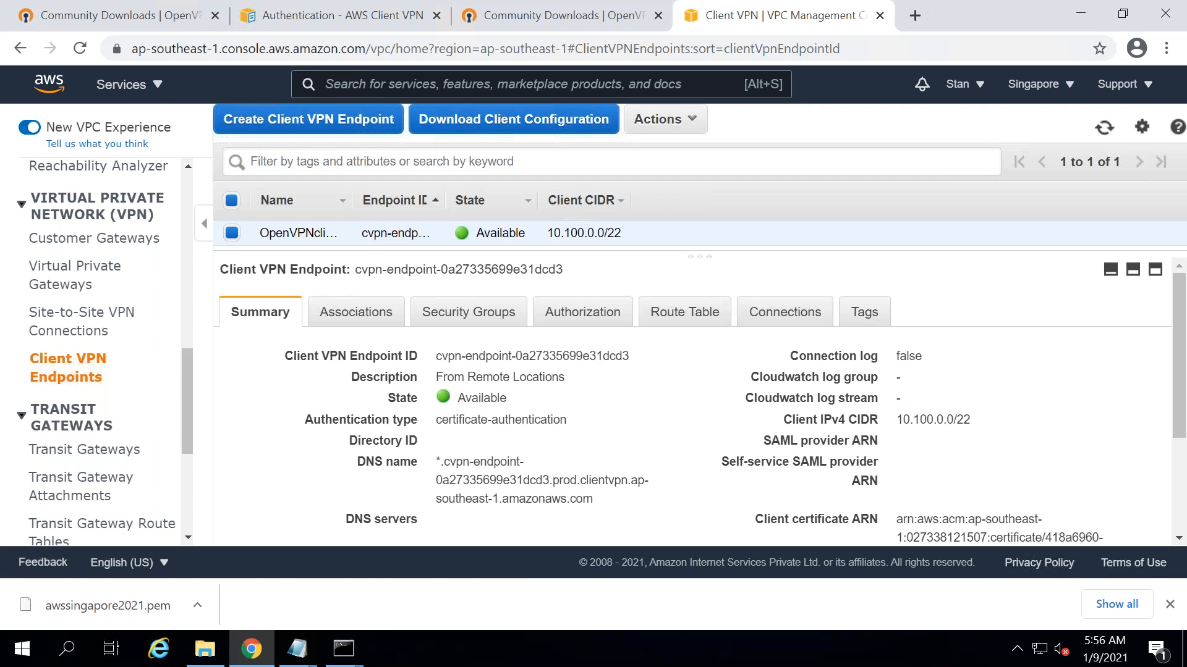
- Review the endpoint's Associations, Security Groups, Authorization and Route Table tabs
{"action": "left_click", "coordinate": [369, 325]}
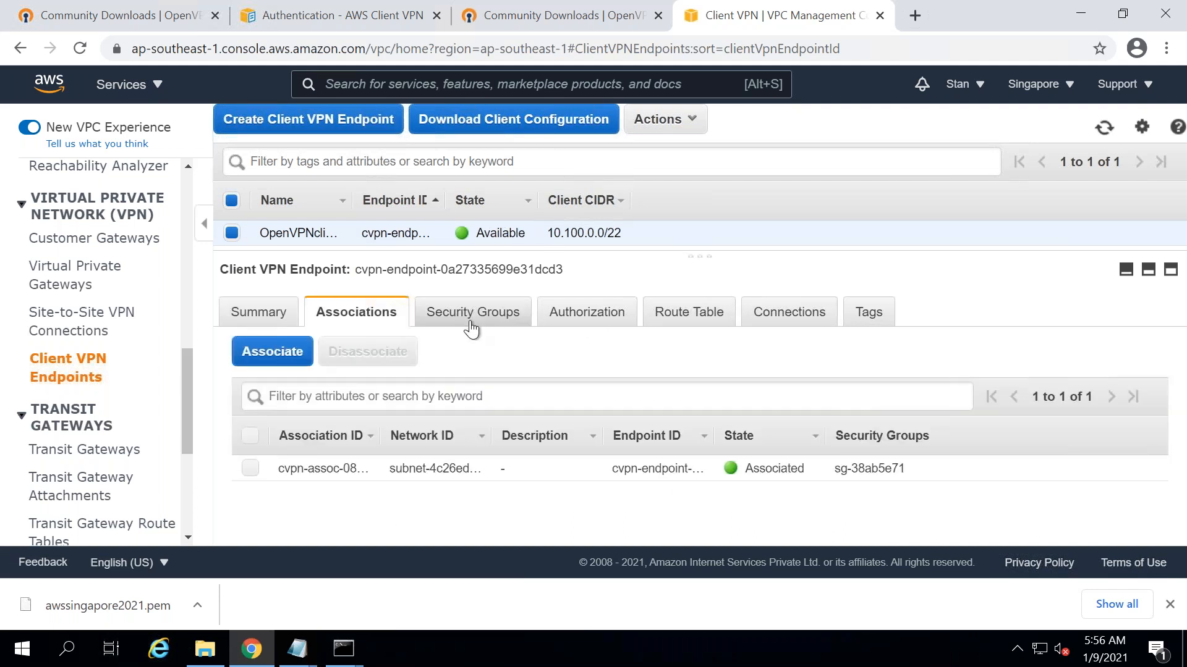
{"action": "left_click", "coordinate": [472, 329]}
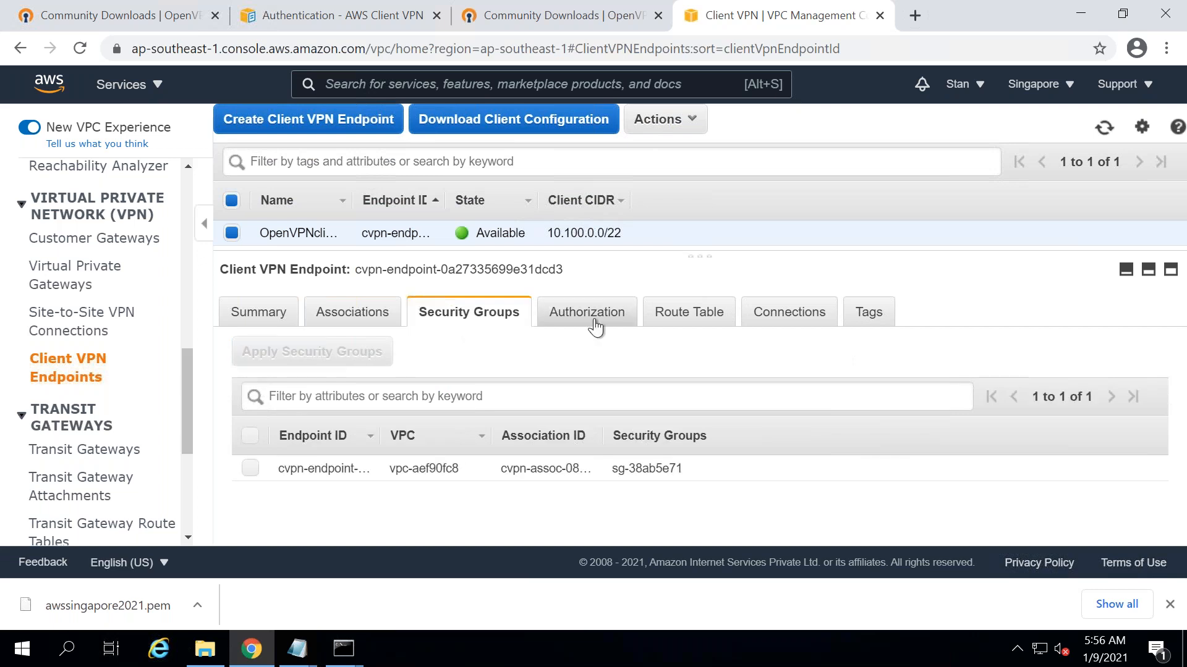
{"action": "left_click", "coordinate": [595, 328]}
{"action": "left_click", "coordinate": [693, 327]}
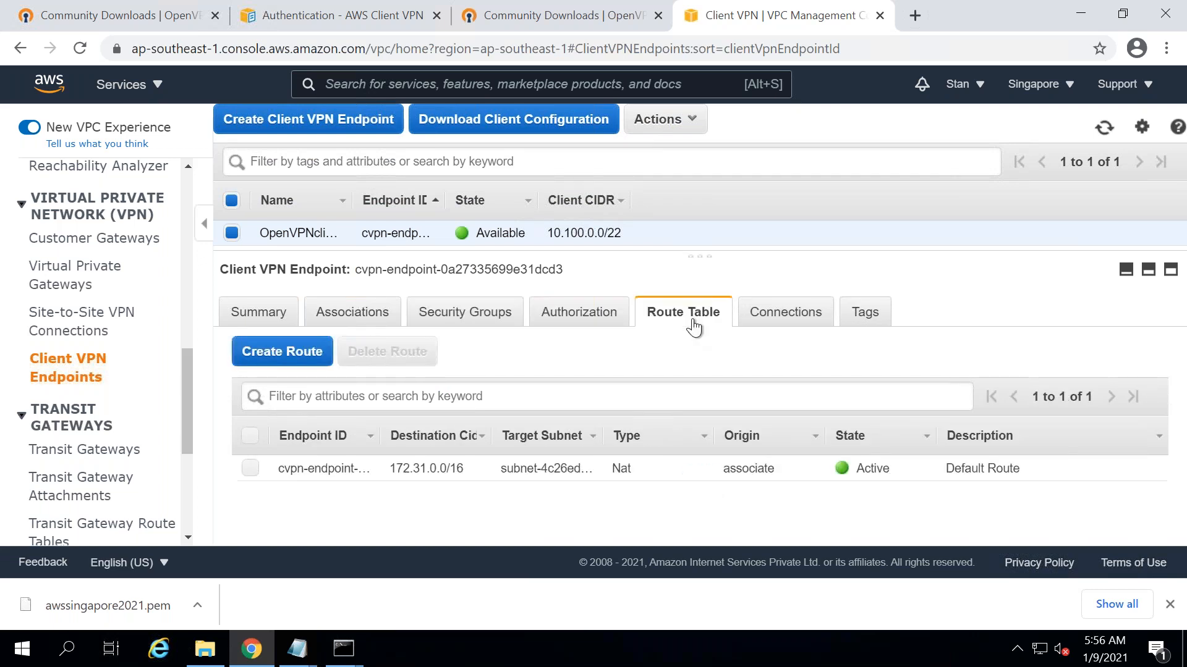
{"action": "left_click", "coordinate": [581, 321]}
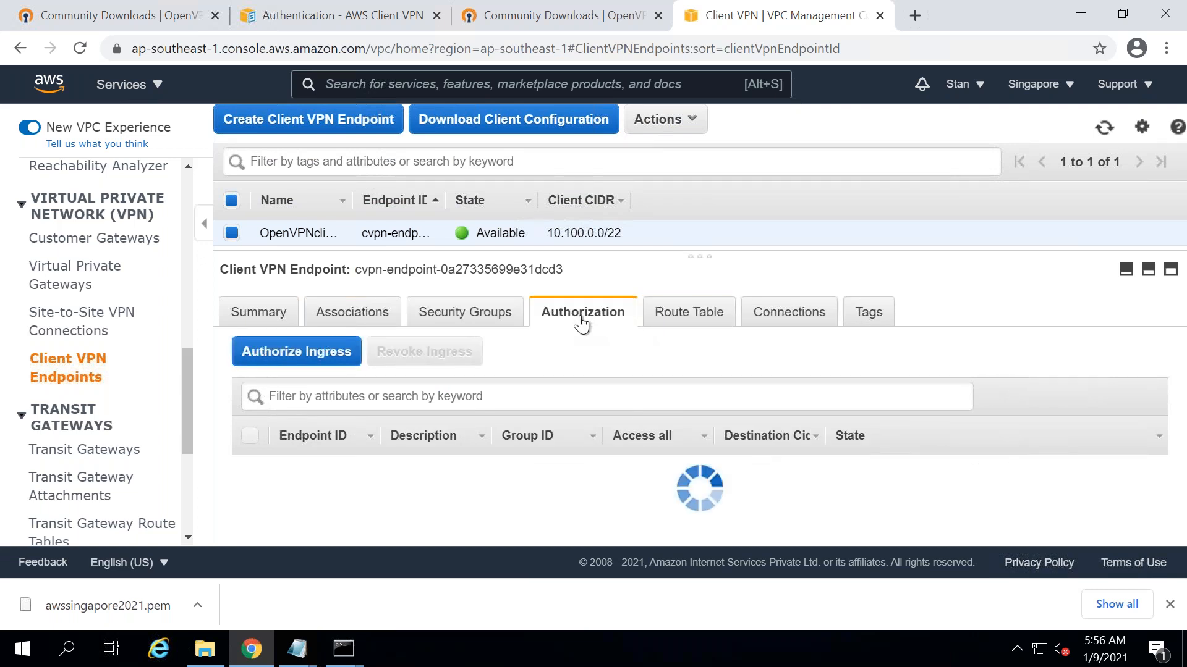
- Authorize ingress to destination network 10.100.0.0/22 for all users
{"action": "left_click", "coordinate": [296, 352]}
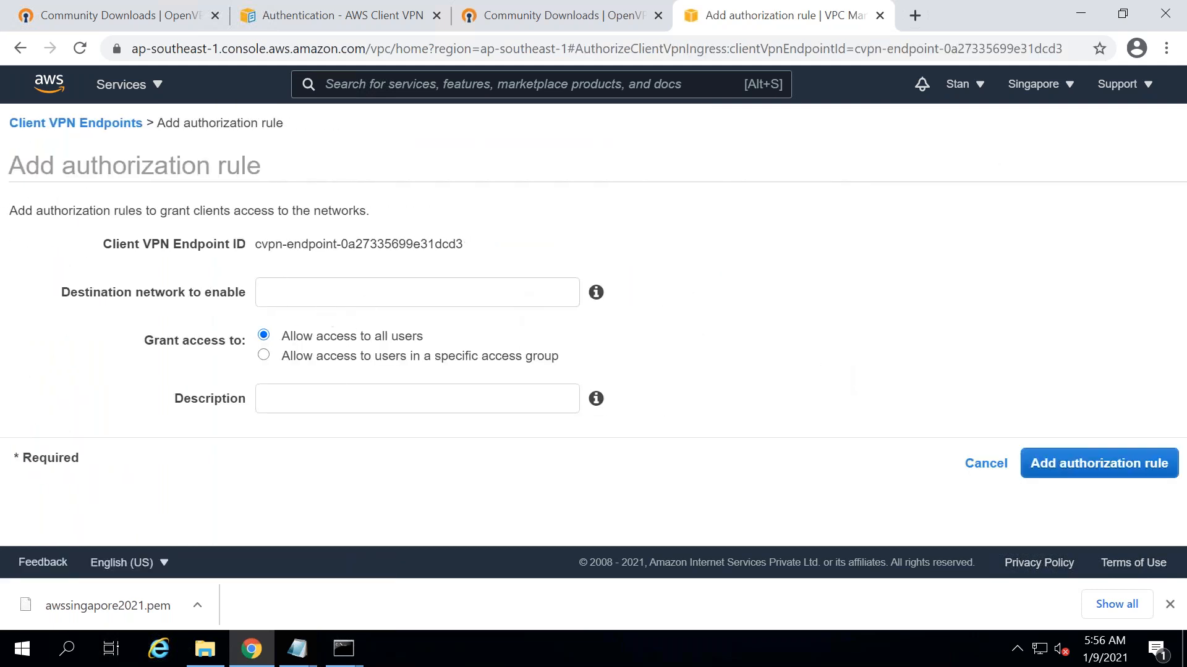
{"action": "left_click", "coordinate": [266, 292]}
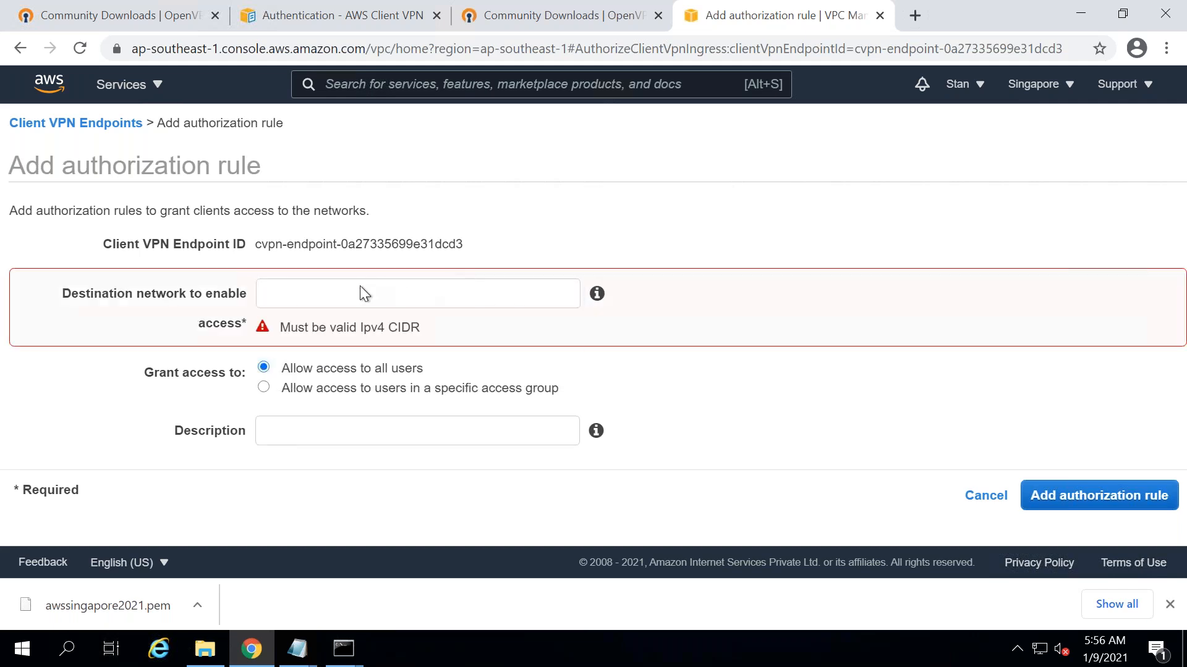
{"action": "left_click", "coordinate": [359, 286]}
{"action": "type", "text": "10.10"}
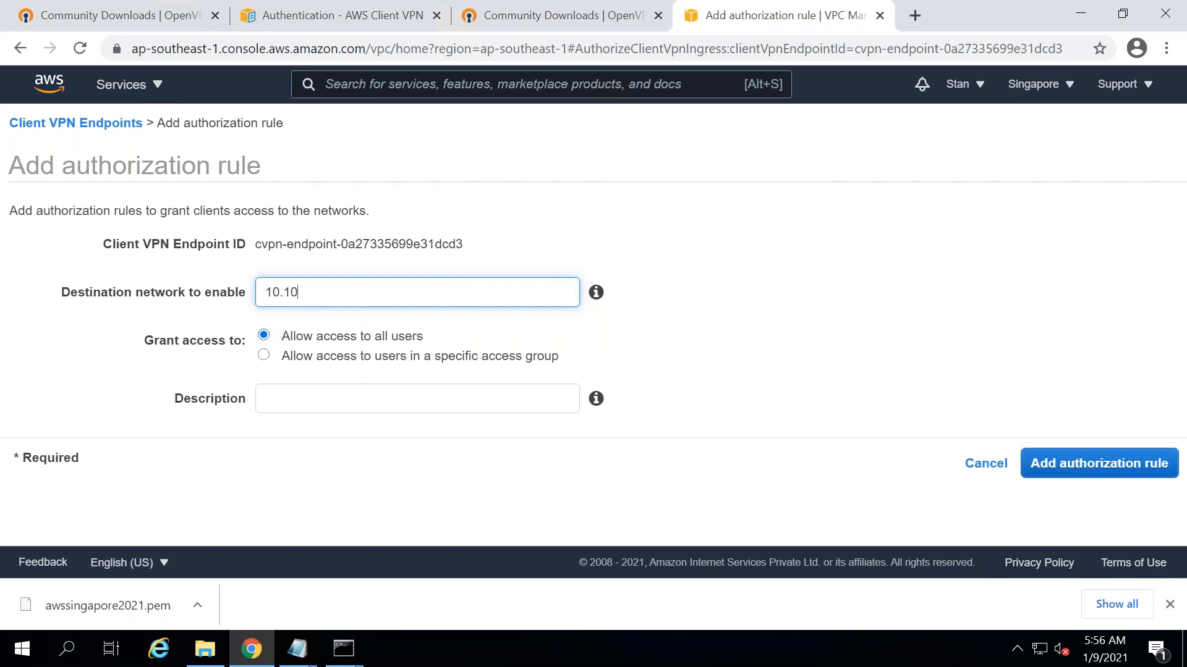
{"action": "type", "text": "0.0.0/22"}
{"action": "left_click", "coordinate": [1126, 476]}
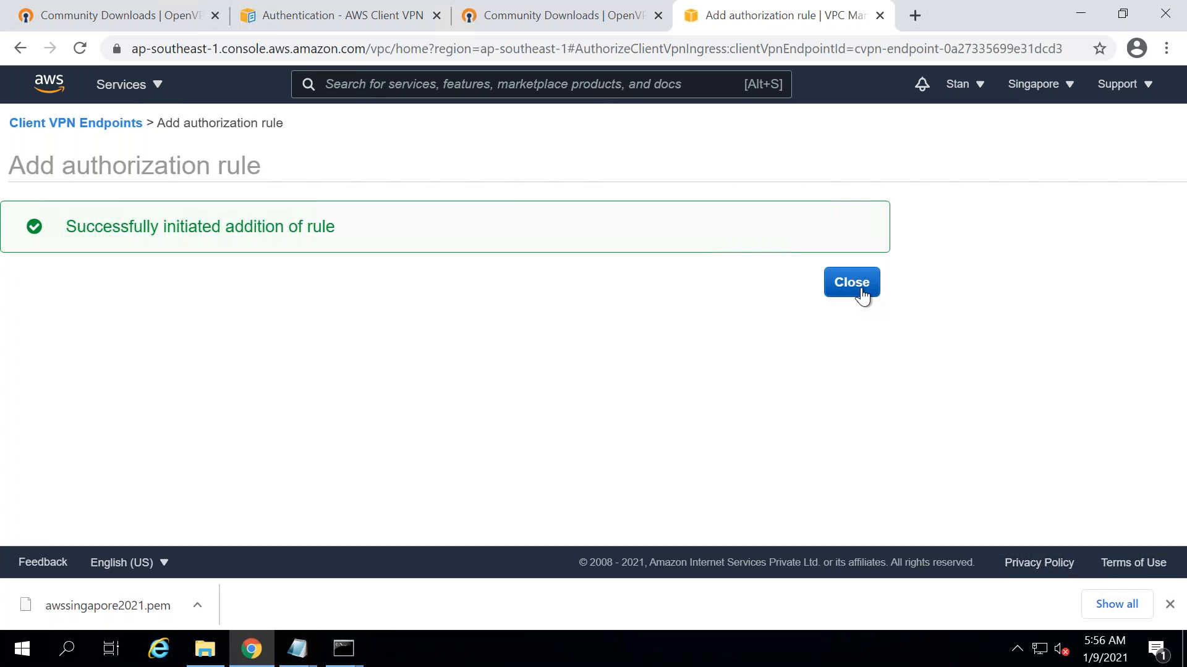
{"action": "left_click", "coordinate": [861, 291]}
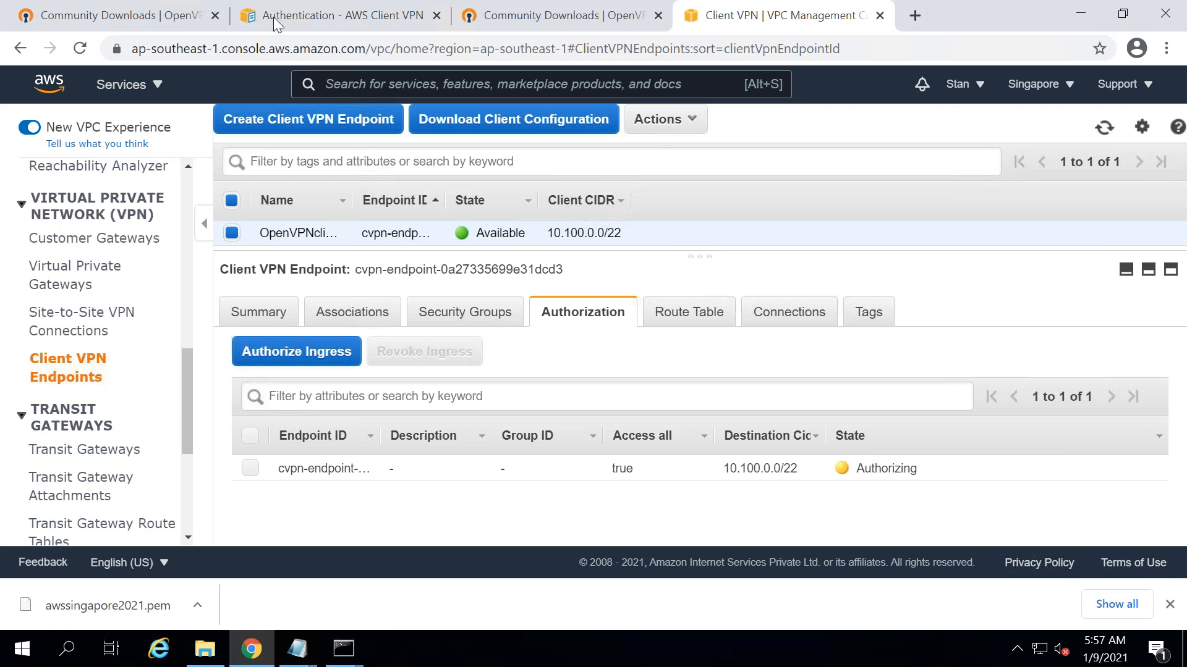
- Wait until the 10.100.0.0/22 rule is listed on the Authorization tab as Authorizing
{"action": "mouse_move", "coordinate": [611, 7]}
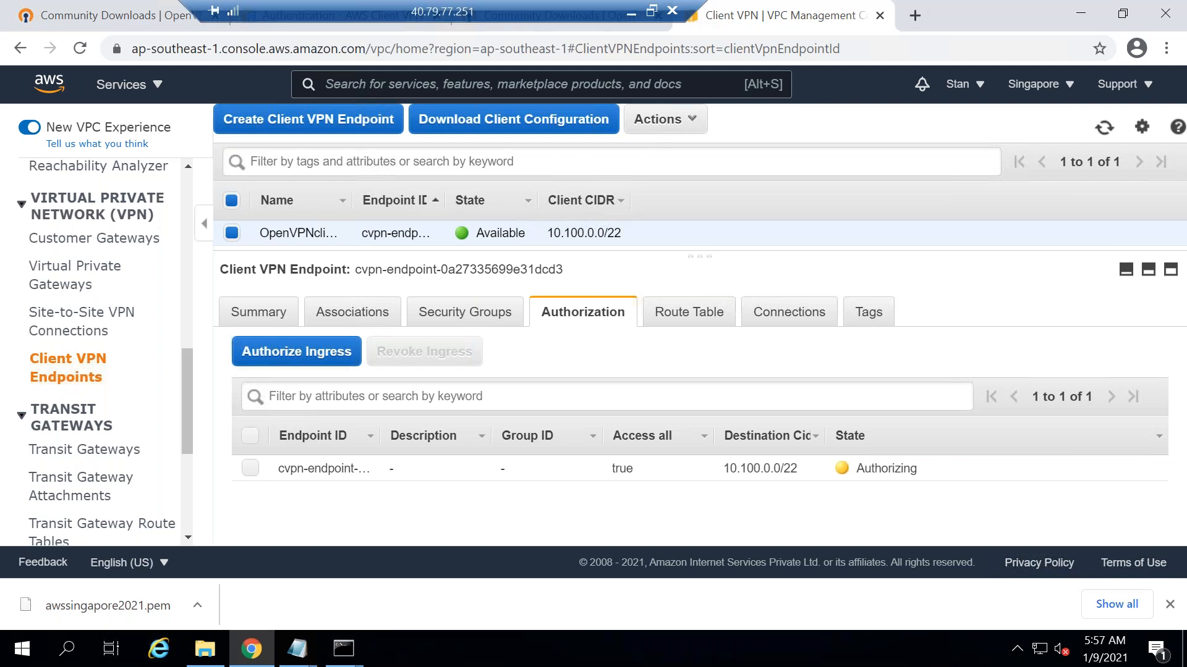
- Back in the local workbook, select the Transit Gateway, DirectConnect, CloudHUB and Site to Site VPN [AWS] cells on Sheet2
{"action": "left_click", "coordinate": [631, 11]}
{"action": "left_click", "coordinate": [490, 291]}
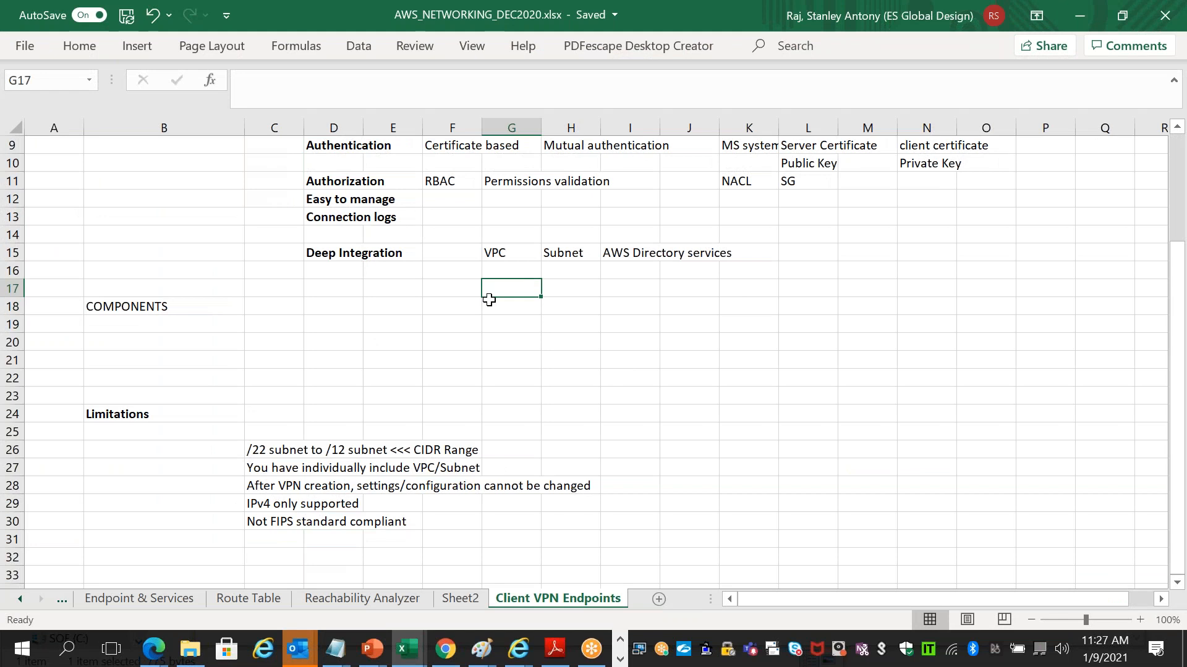
{"action": "key", "text": "Up"}
{"action": "key", "text": "Up"}
{"action": "key", "text": "Up"}
{"action": "key", "text": "Up"}
{"action": "key", "text": "Up"}
{"action": "key", "text": "Up"}
{"action": "key", "text": "Up"}
{"action": "key", "text": "Up"}
{"action": "key", "text": "Up"}
{"action": "key", "text": "Up"}
{"action": "key", "text": "Up"}
{"action": "key", "text": "Up"}
{"action": "key", "text": "Up"}
{"action": "key", "text": "Up"}
{"action": "key", "text": "Up"}
{"action": "key", "text": "Up"}
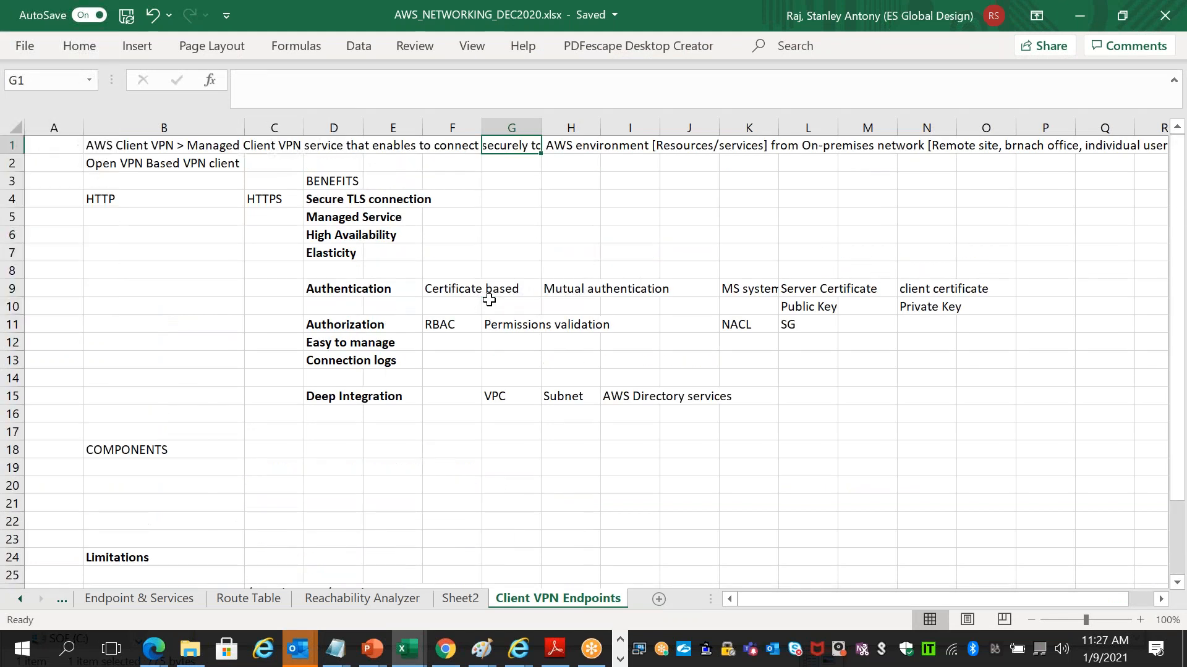
{"action": "left_click", "coordinate": [460, 599]}
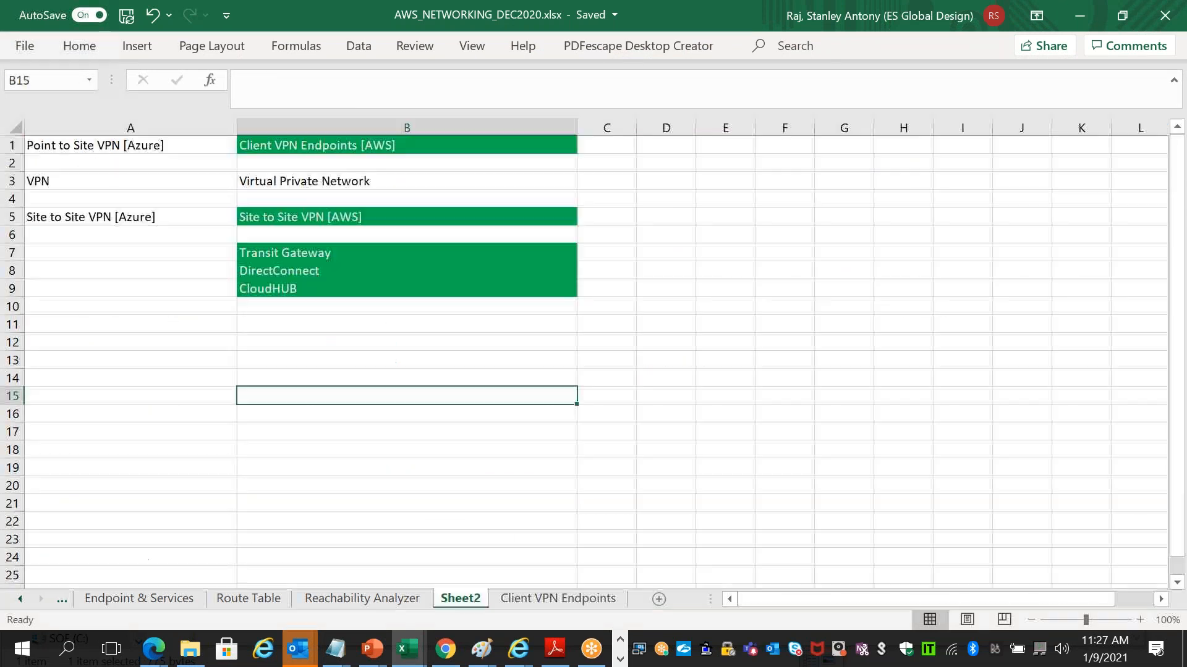
{"action": "left_click_drag", "start_coordinate": [392, 246], "coordinate": [390, 292]}
{"action": "left_click", "coordinate": [351, 218]}
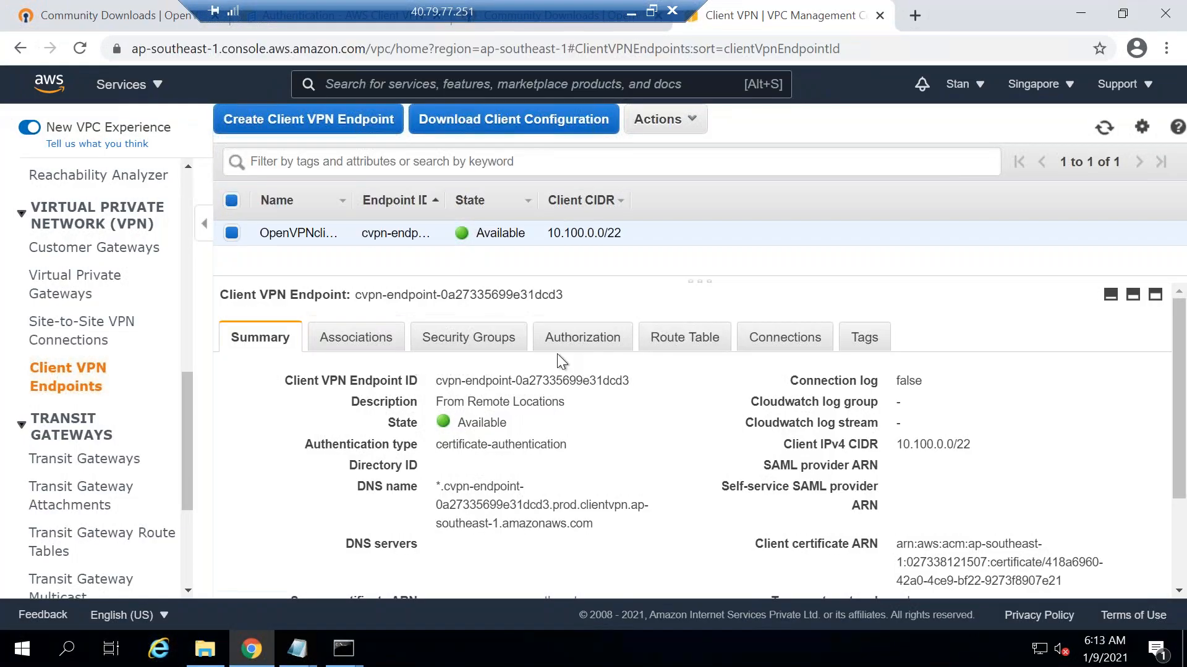
- Check that the Client VPN endpoint is Available and review its subnet associations
{"action": "left_click_drag", "start_coordinate": [506, 422], "coordinate": [452, 423]}
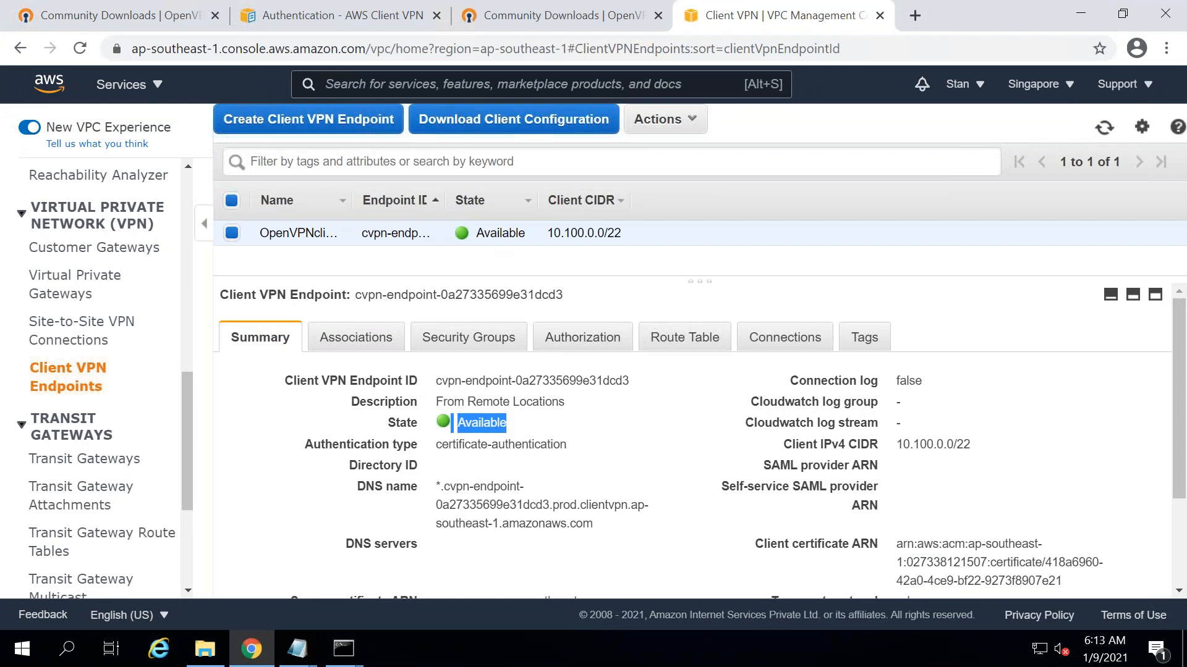
{"action": "left_click", "coordinate": [349, 340]}
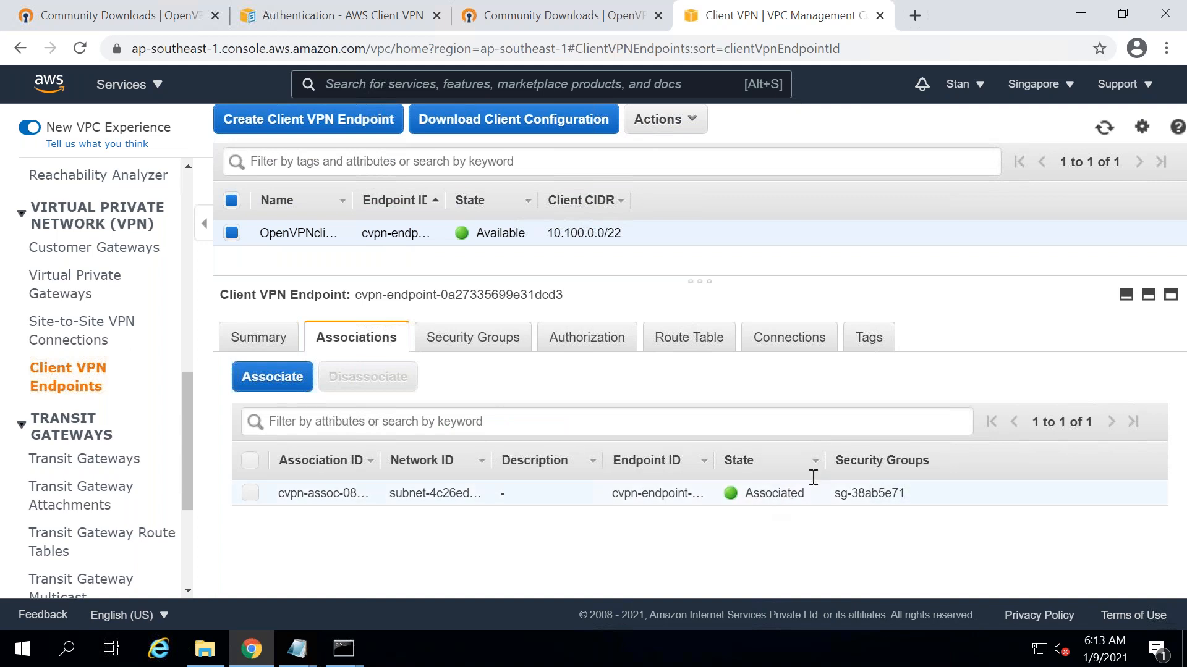
{"action": "left_click", "coordinate": [275, 340]}
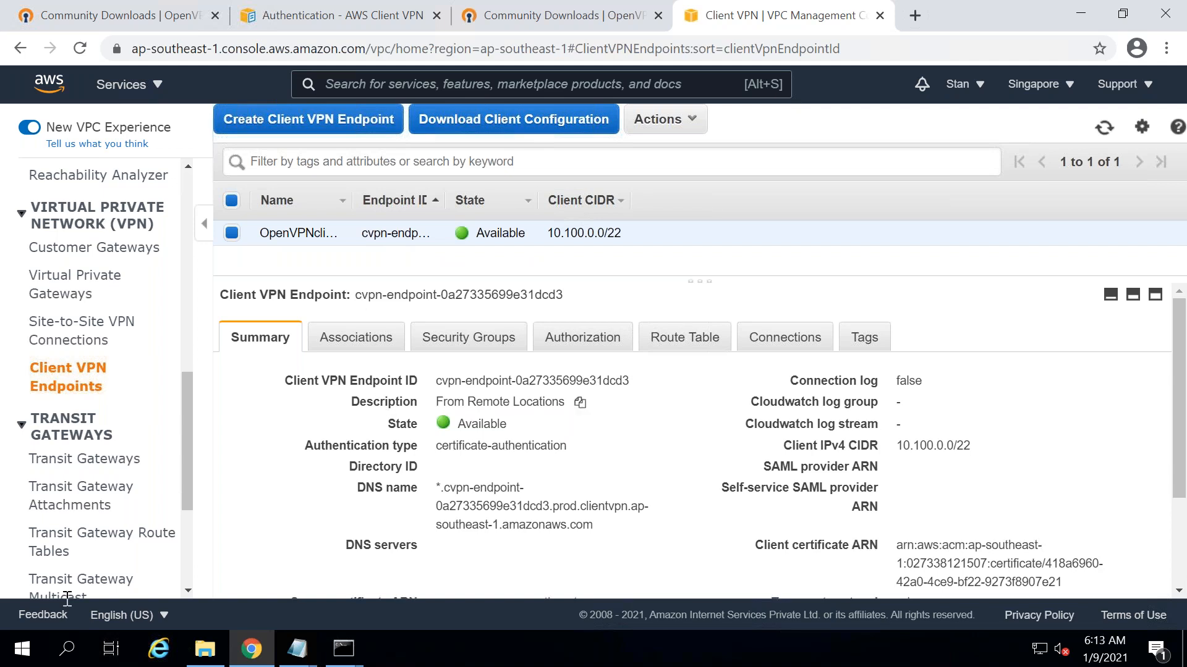
- Download the client configuration file and show it in its Downloads folder
{"action": "left_click", "coordinate": [500, 127]}
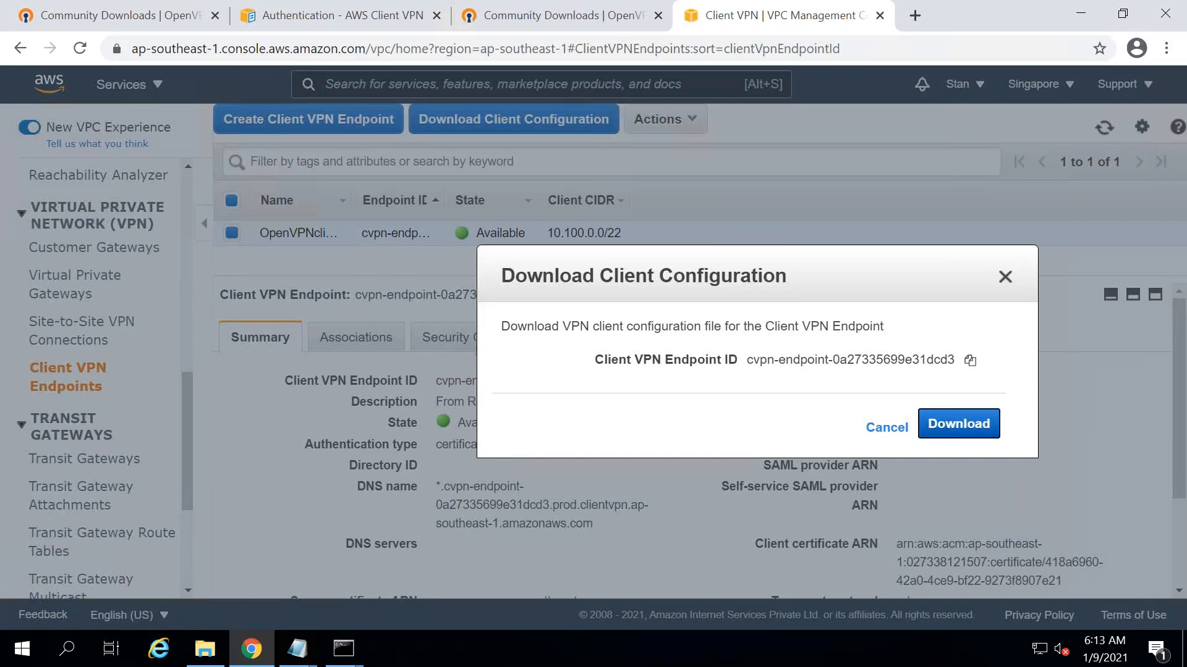
{"action": "left_click", "coordinate": [938, 431]}
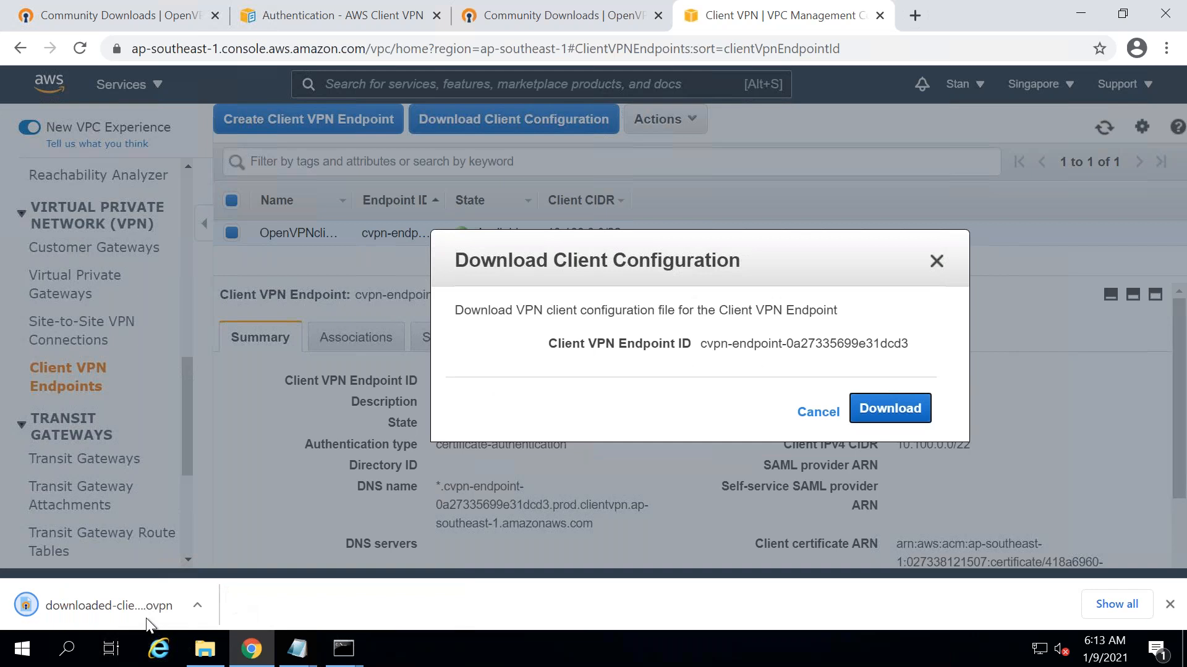
{"action": "left_click", "coordinate": [937, 262]}
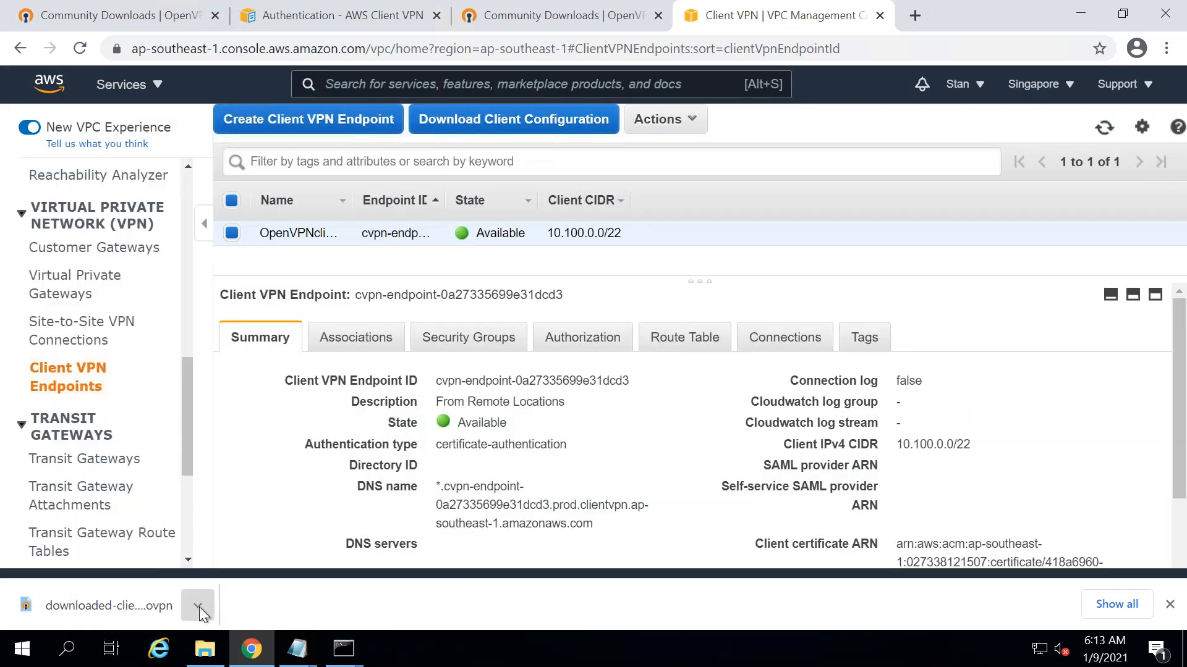
{"action": "left_click", "coordinate": [199, 606]}
{"action": "left_click", "coordinate": [262, 539]}
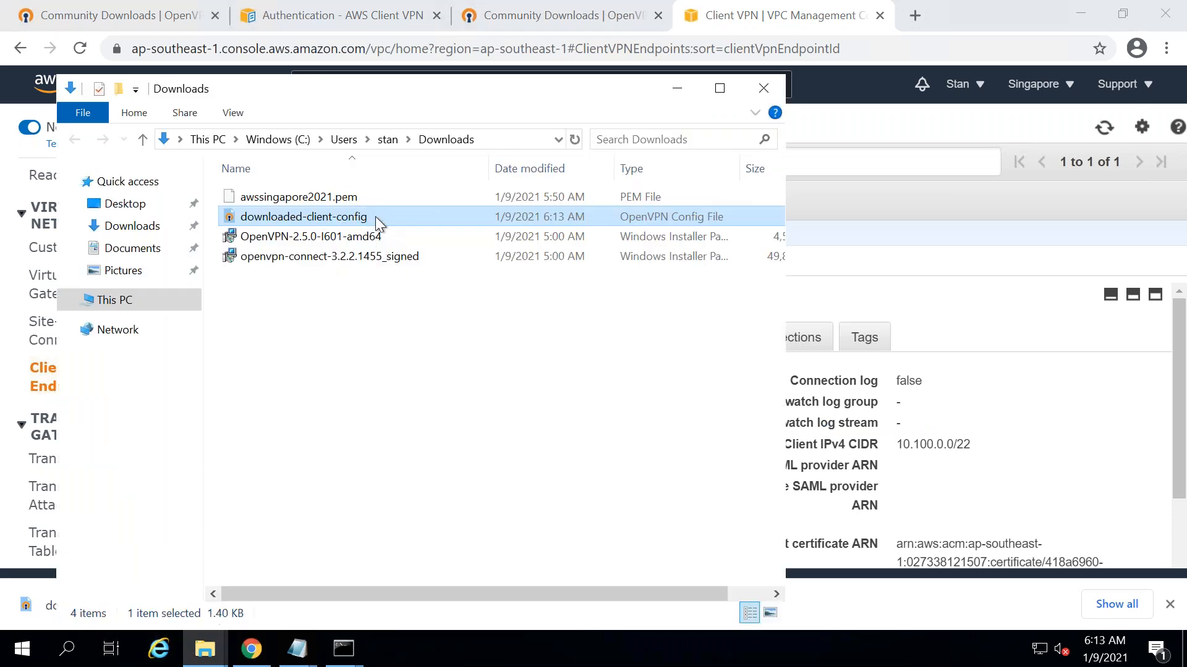
- Open the downloaded client configuration file in Notepad
{"action": "right_click", "coordinate": [350, 217]}
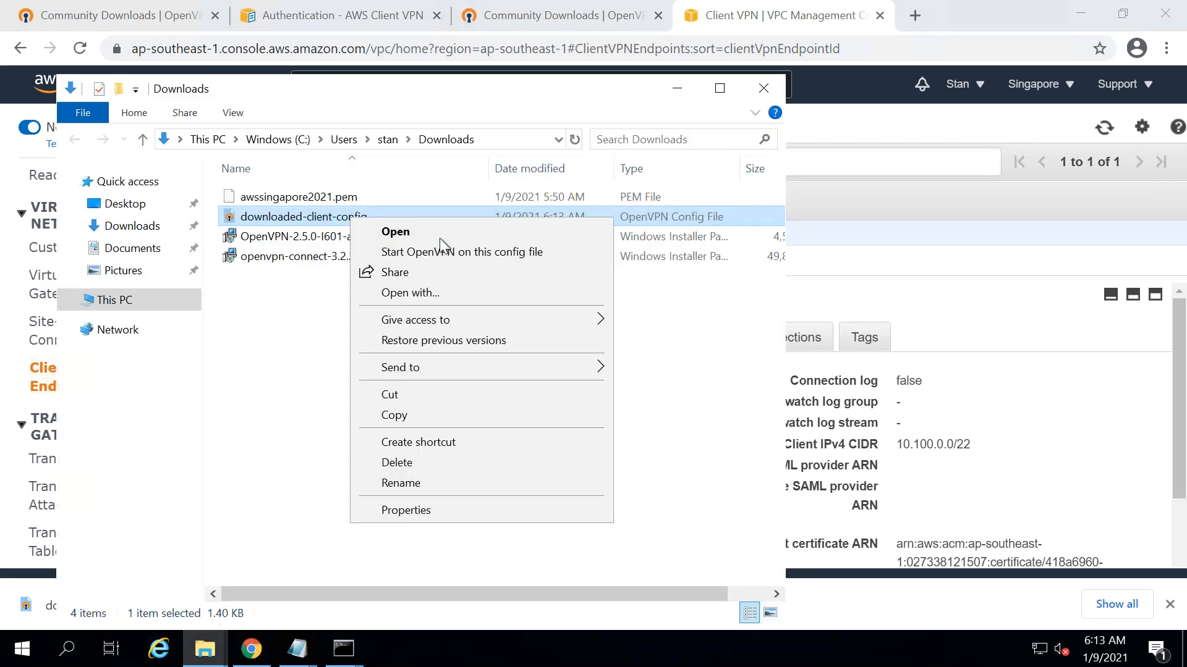
{"action": "left_click", "coordinate": [467, 294]}
{"action": "double_click", "coordinate": [510, 284]}
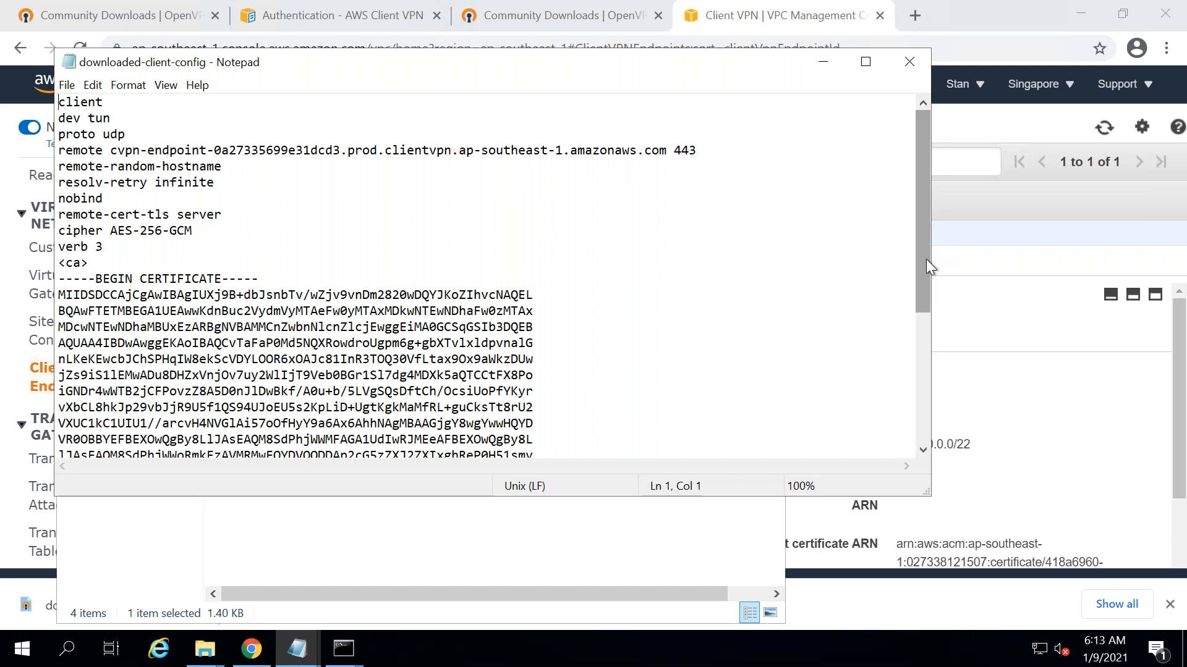
- Insert a blank line after the 'cipher AES-256-GCM' line
{"action": "scroll", "coordinate": [929, 357], "scroll_direction": "down", "scroll_amount": 5}
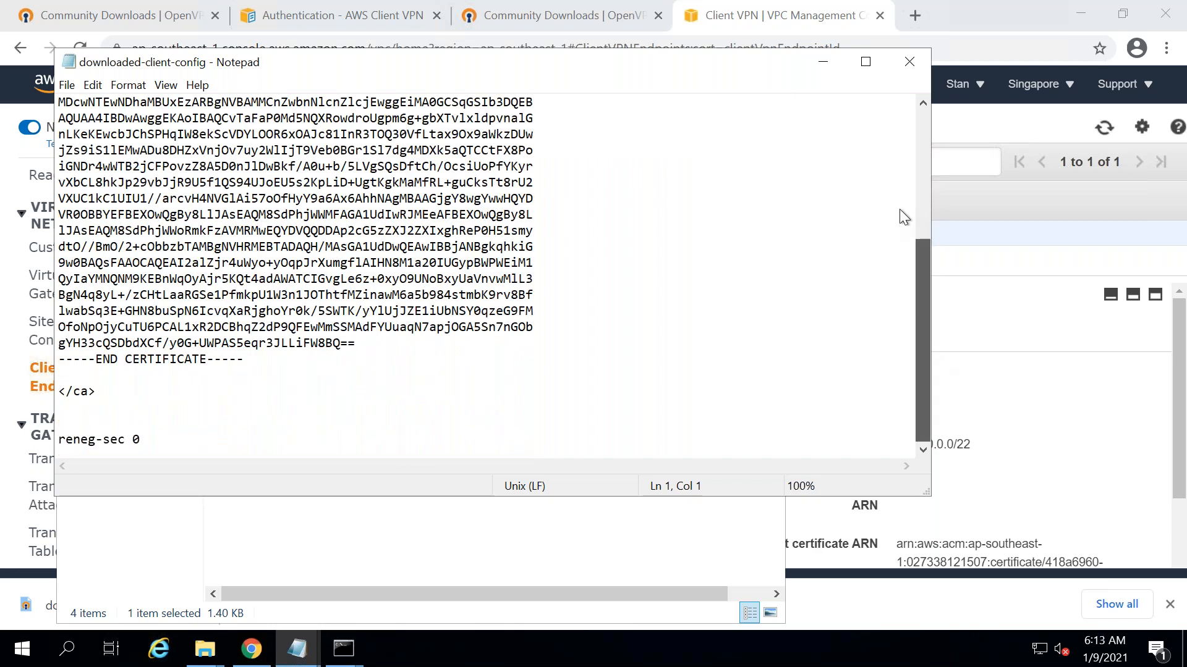
{"action": "scroll", "coordinate": [899, 209], "scroll_direction": "up", "scroll_amount": 5}
{"action": "left_click", "coordinate": [210, 230]}
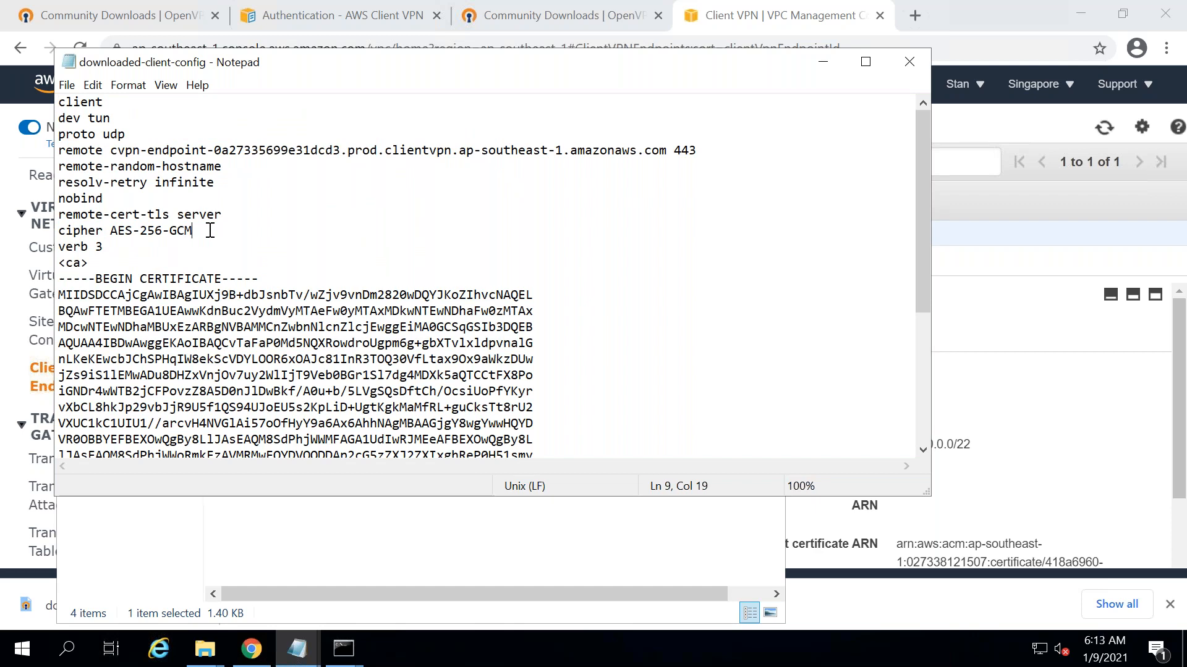
{"action": "key", "text": "Return"}
{"action": "mouse_move", "coordinate": [614, 10]}
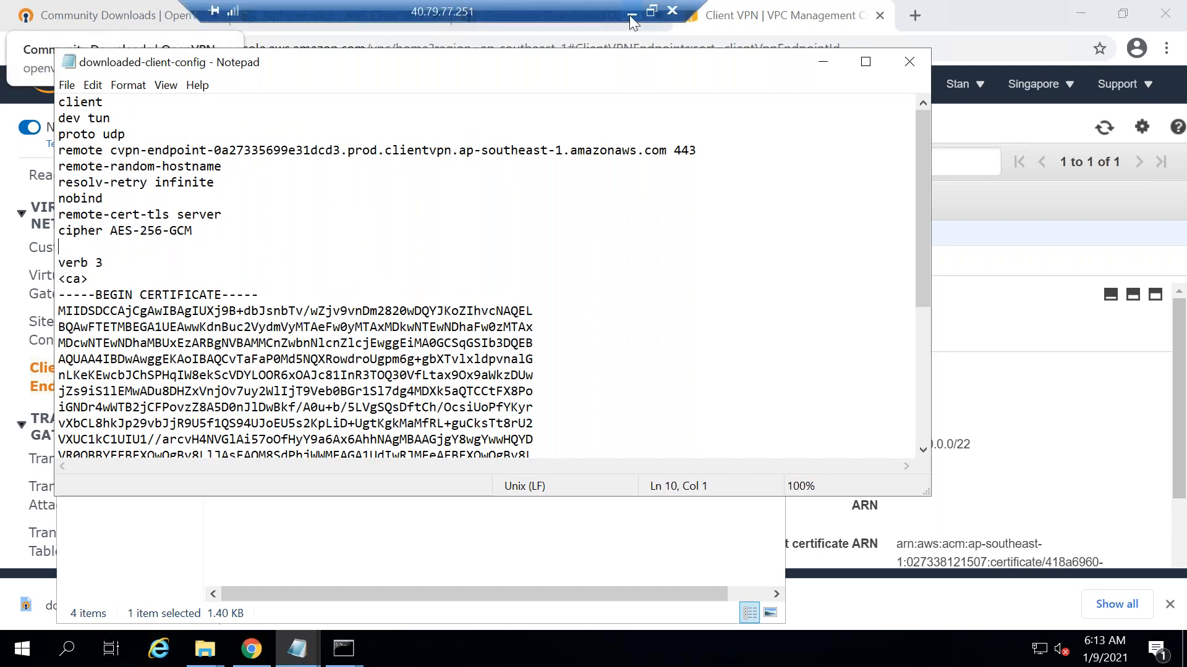
{"action": "left_click", "coordinate": [629, 15]}
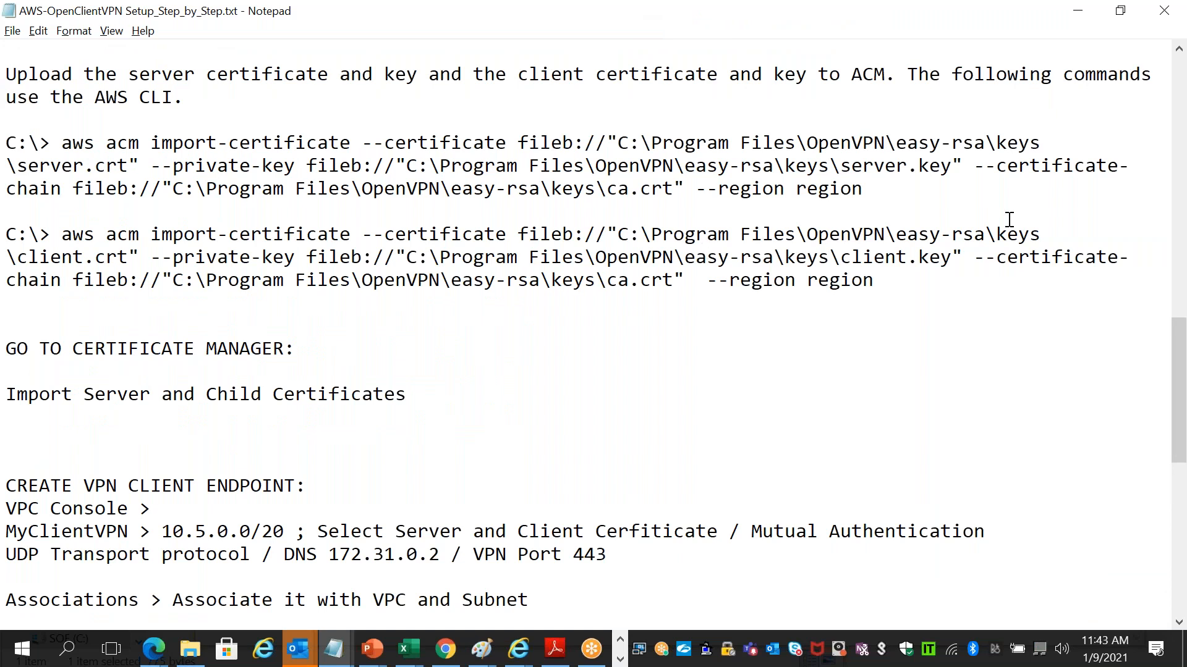
- Select the --cert and --key path lines for client1.domain.tld in the setup notes
{"action": "left_click", "coordinate": [300, 185]}
{"action": "key", "text": "Down"}
{"action": "key", "text": "Down"}
{"action": "key", "text": "Down"}
{"action": "key", "text": "Down"}
{"action": "key", "text": "Down"}
{"action": "key", "text": "Down"}
{"action": "key", "text": "Down"}
{"action": "key", "text": "Down"}
{"action": "key", "text": "Down"}
{"action": "key", "text": "Down"}
{"action": "key", "text": "Down"}
{"action": "key", "text": "Down"}
{"action": "key", "text": "Down"}
{"action": "key", "text": "Down"}
{"action": "key", "text": "Down"}
{"action": "key", "text": "Down"}
{"action": "key", "text": "Down"}
{"action": "key", "text": "Down"}
{"action": "key", "text": "Down"}
{"action": "key", "text": "Down"}
{"action": "key", "text": "Down"}
{"action": "key", "text": "Down"}
{"action": "key", "text": "Down"}
{"action": "key", "text": "Down"}
{"action": "key", "text": "Down"}
{"action": "key", "text": "Down"}
{"action": "key", "text": "Down"}
{"action": "key", "text": "Down"}
{"action": "key", "text": "Down"}
{"action": "key", "text": "Down"}
{"action": "key", "text": "Down"}
{"action": "key", "text": "Down"}
{"action": "key", "text": "Down"}
{"action": "key", "text": "Down"}
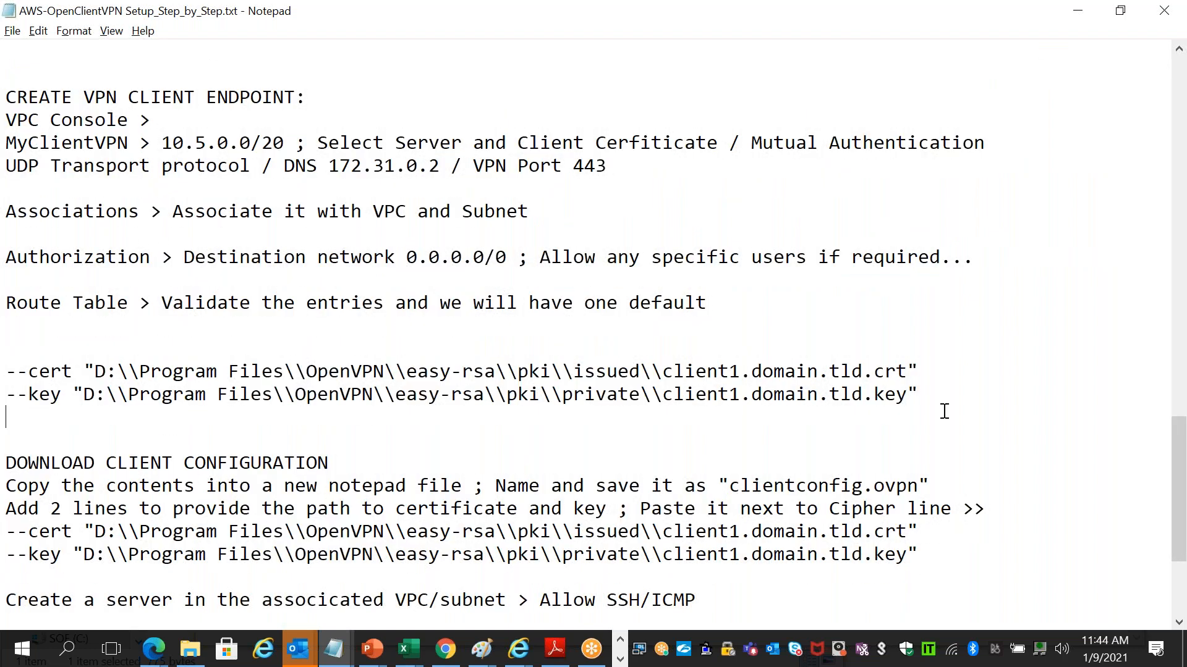
{"action": "left_click_drag", "start_coordinate": [918, 396], "coordinate": [10, 353]}
{"action": "key", "text": "ctrl+c"}
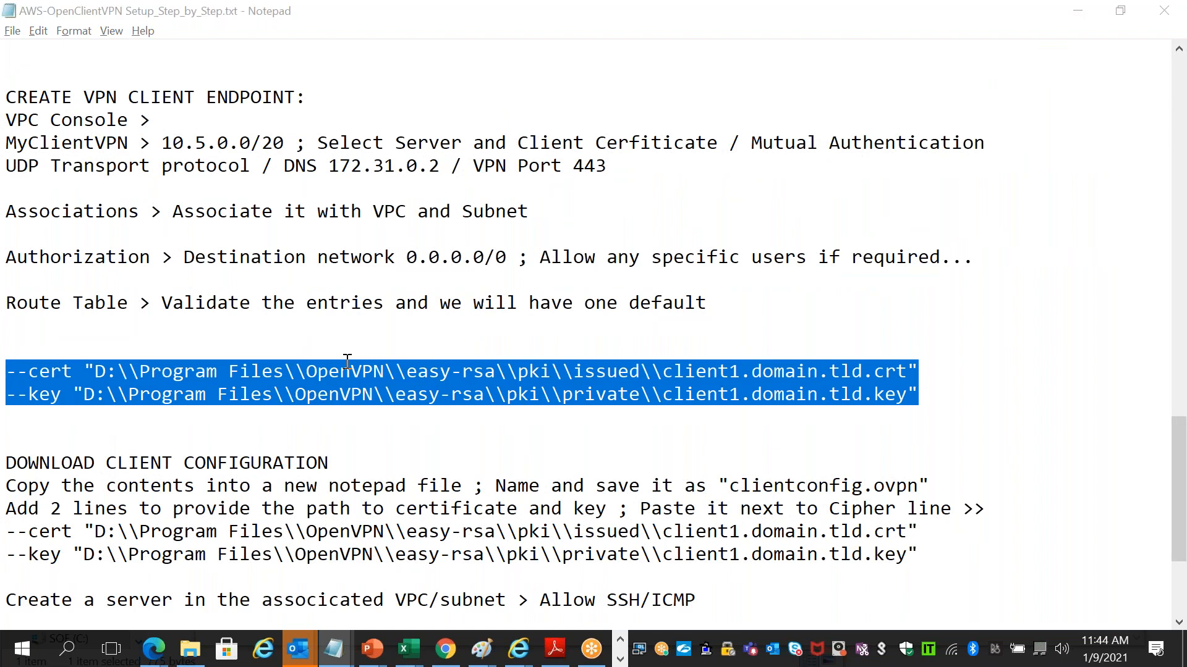
- Paste the --cert and --key lines below the cipher line in downloaded-client-config, save and close it
{"action": "key", "text": "alt+Tab"}
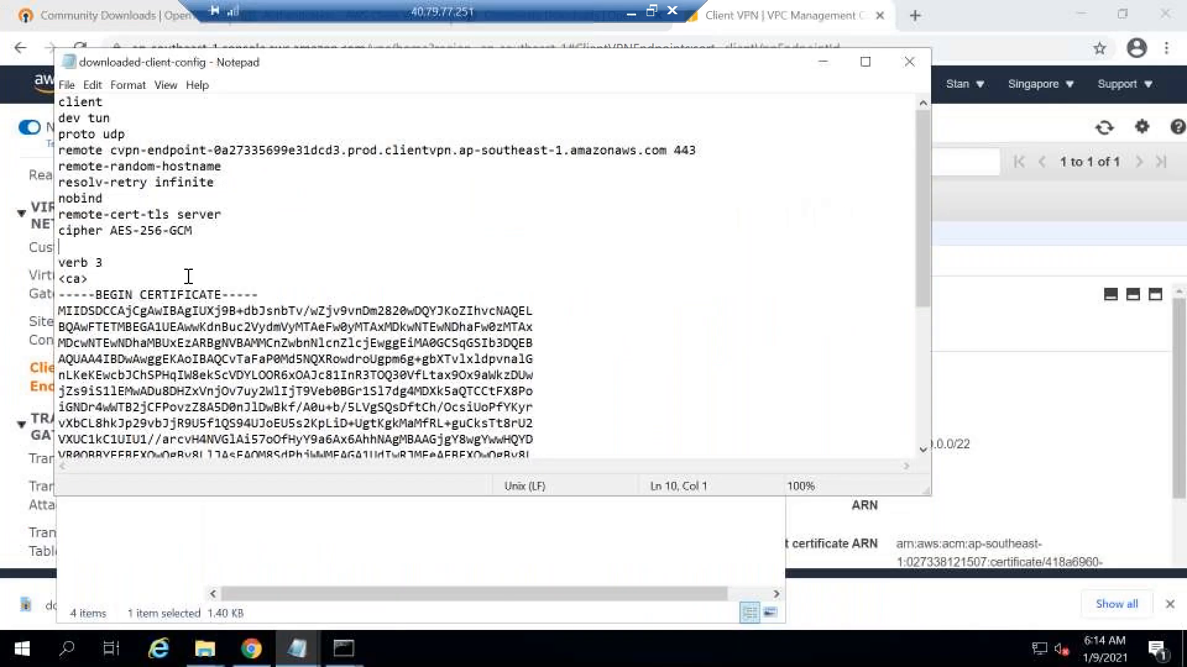
{"action": "key", "text": "ctrl+v"}
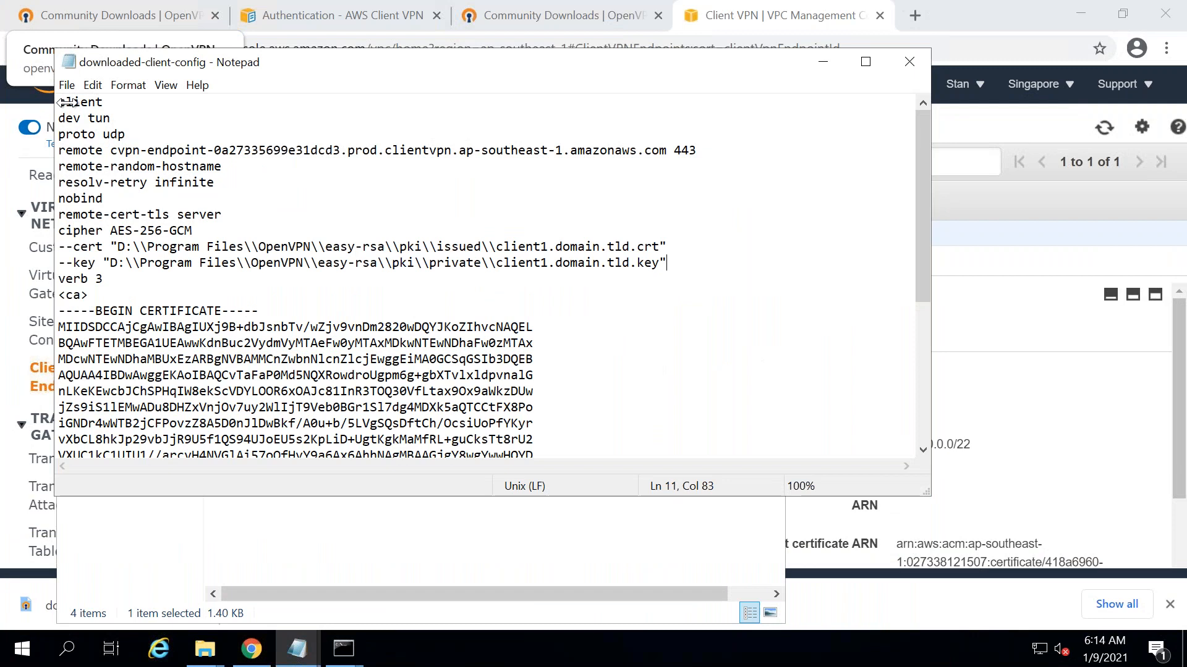
{"action": "left_click", "coordinate": [67, 86]}
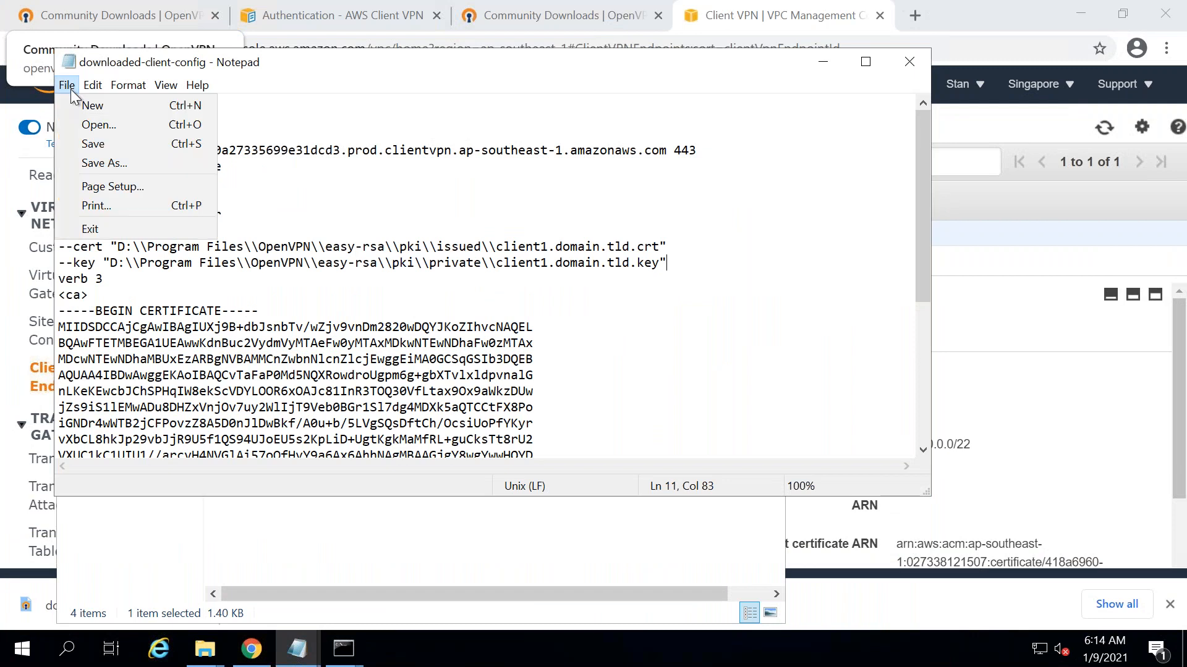
{"action": "left_click", "coordinate": [111, 146]}
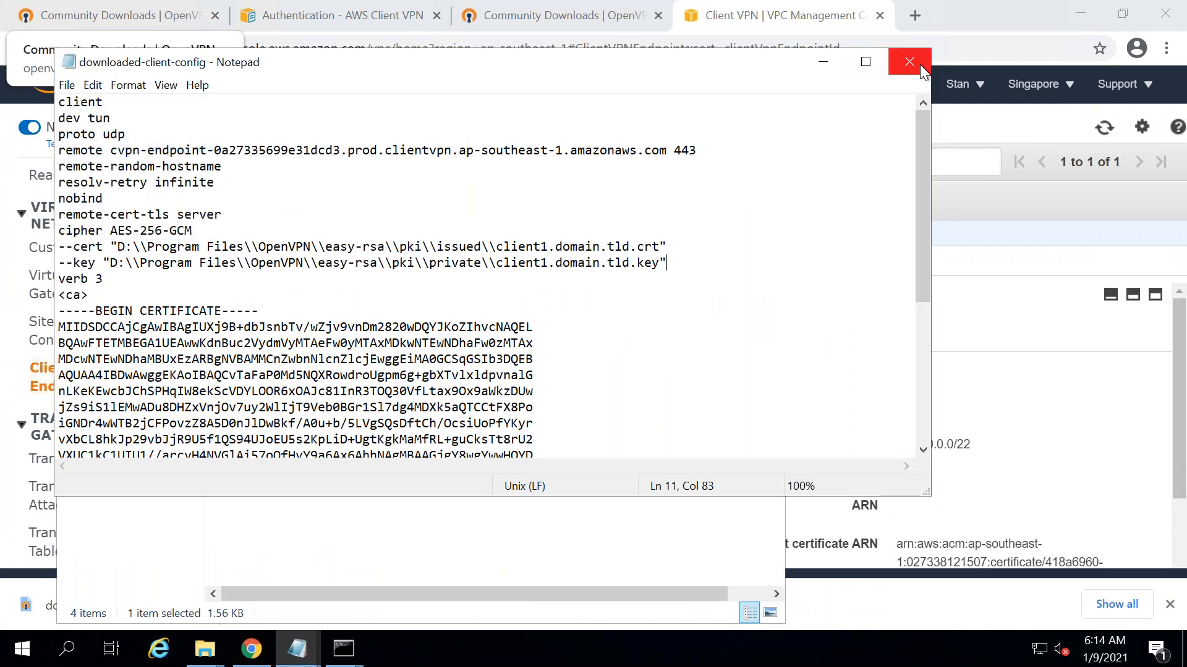
{"action": "left_click", "coordinate": [920, 64]}
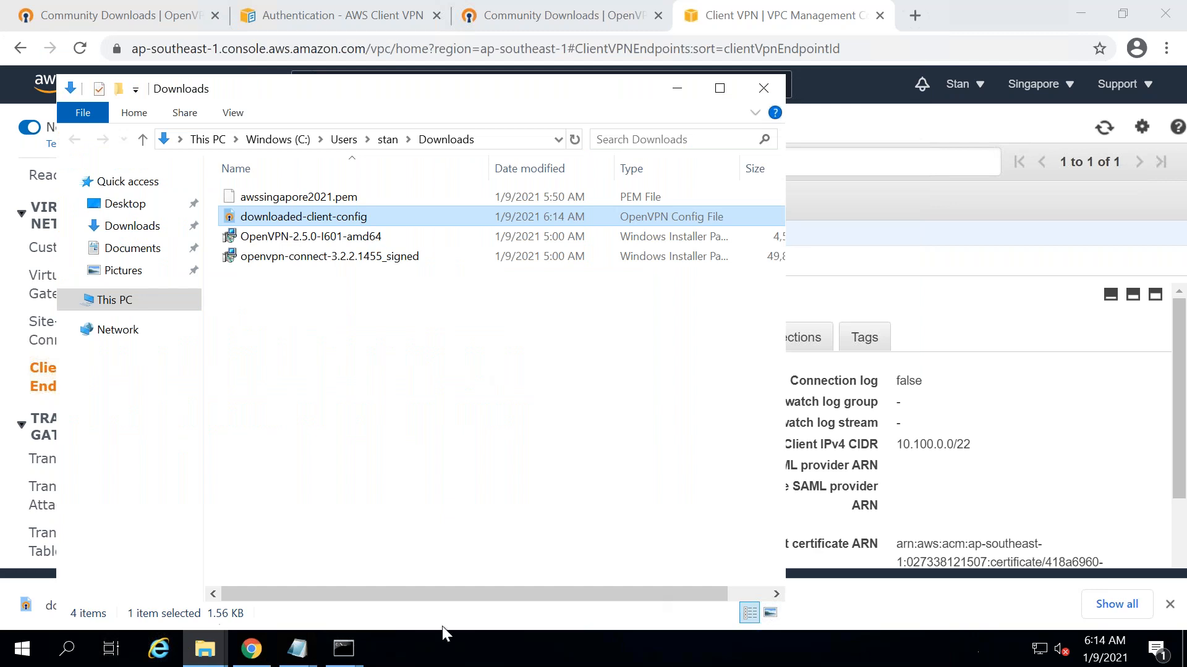
- Clear the browser, notes, key and folder windows from the desktop and launch OpenVPN GUI
{"action": "right_click", "coordinate": [25, 652]}
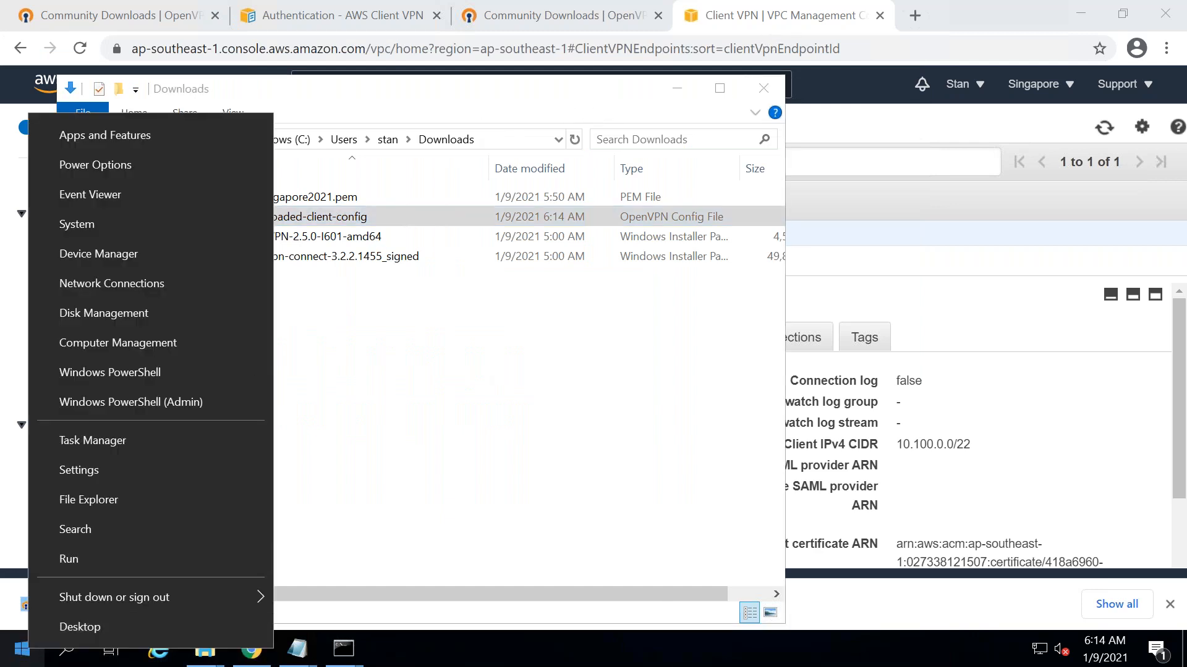
{"action": "left_click", "coordinate": [1084, 12]}
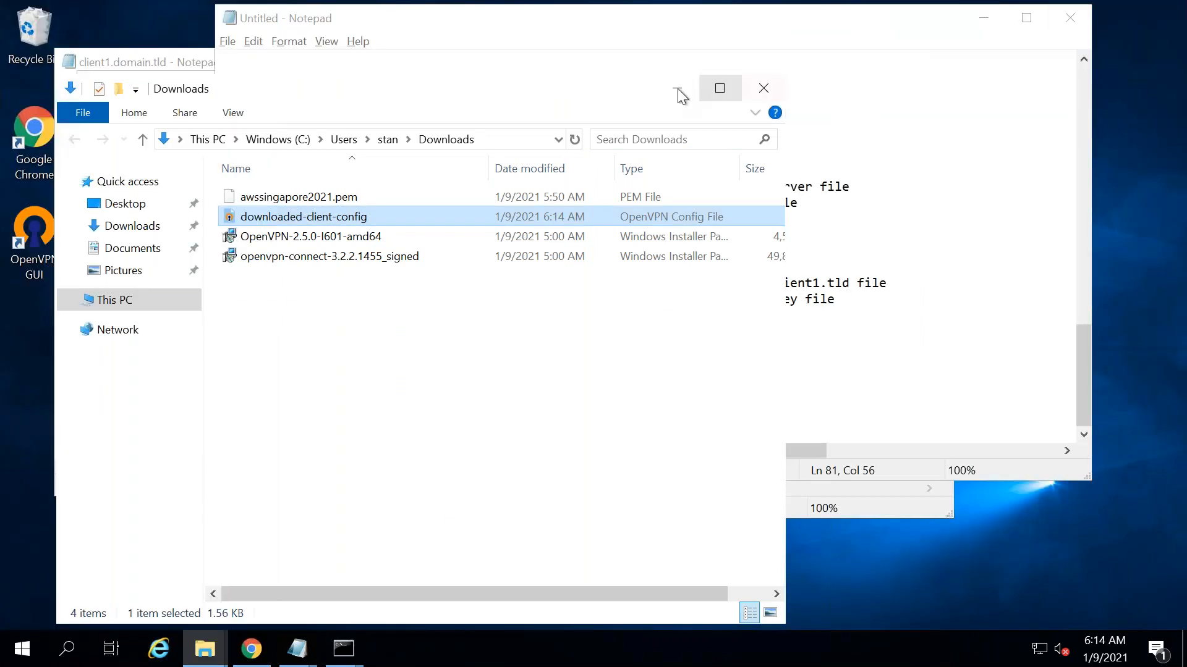
{"action": "left_click", "coordinate": [936, 25]}
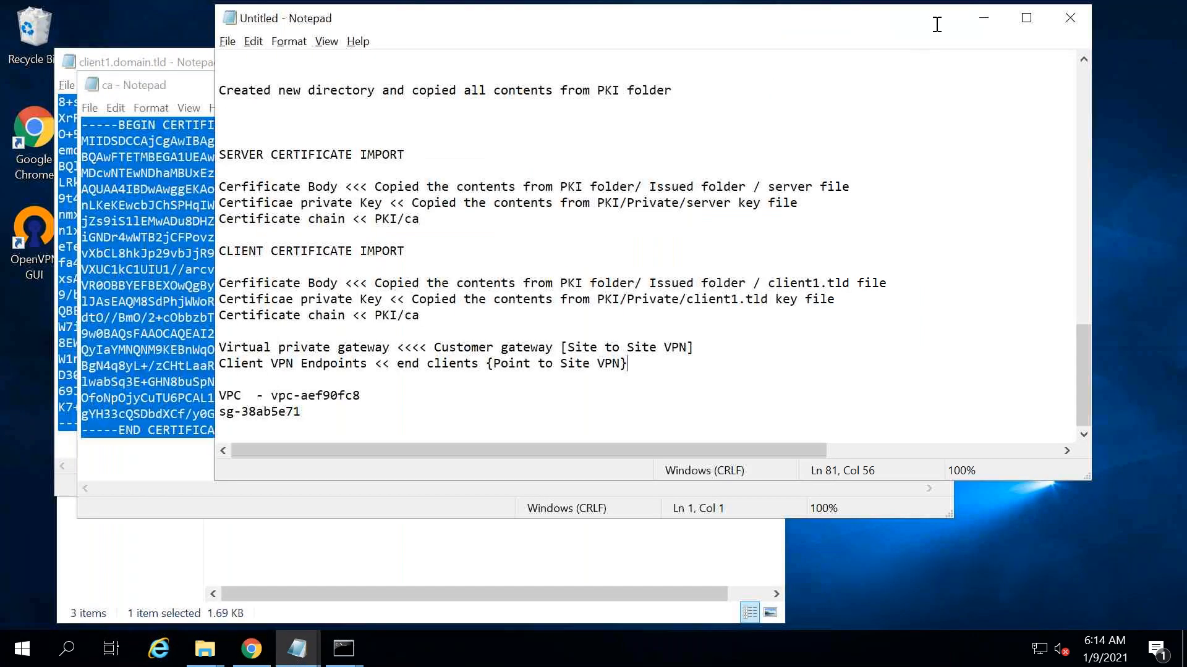
{"action": "left_click", "coordinate": [987, 18]}
{"action": "left_click", "coordinate": [840, 79]}
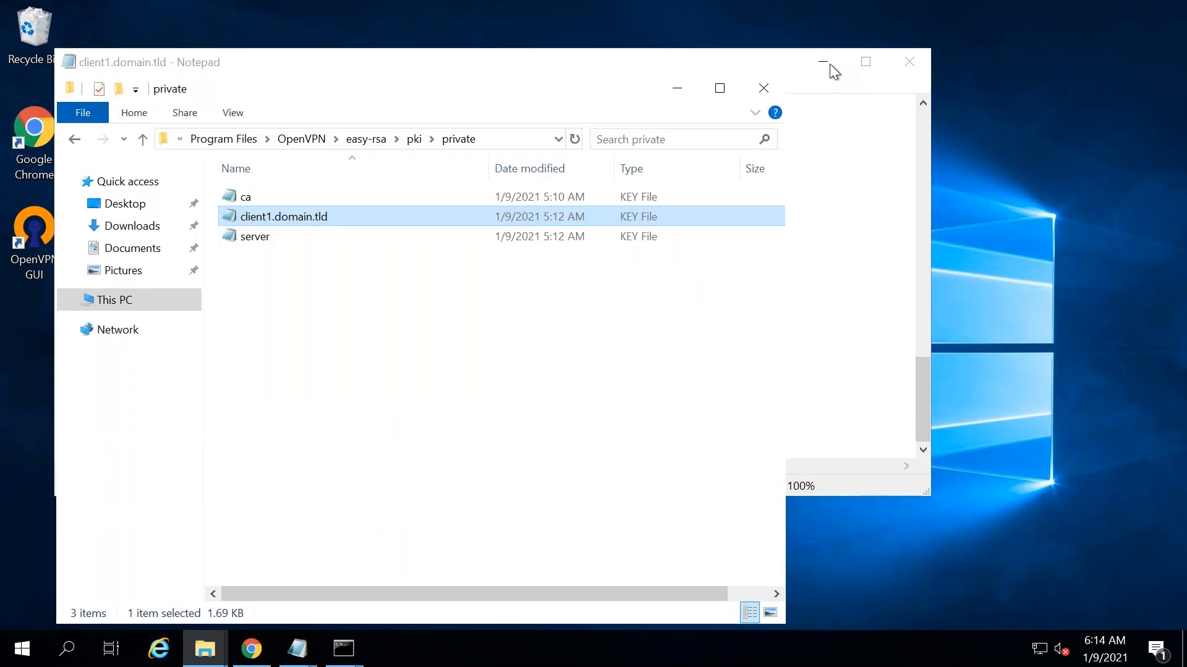
{"action": "left_click", "coordinate": [818, 63]}
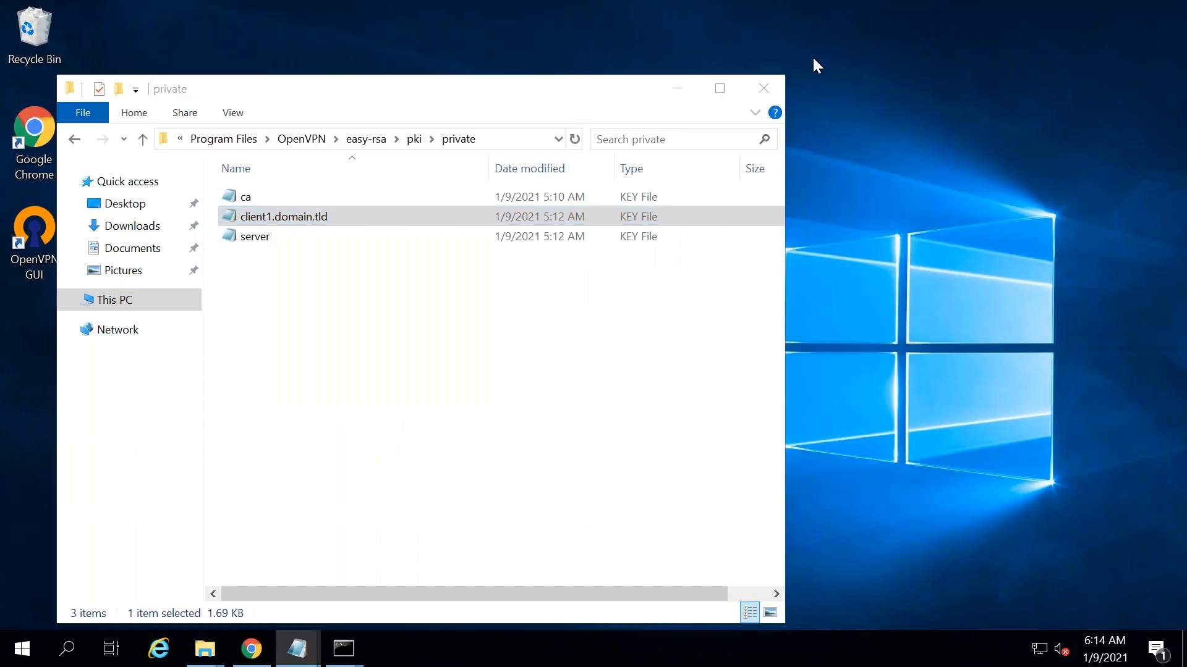
{"action": "left_click", "coordinate": [764, 88]}
{"action": "double_click", "coordinate": [47, 224]}
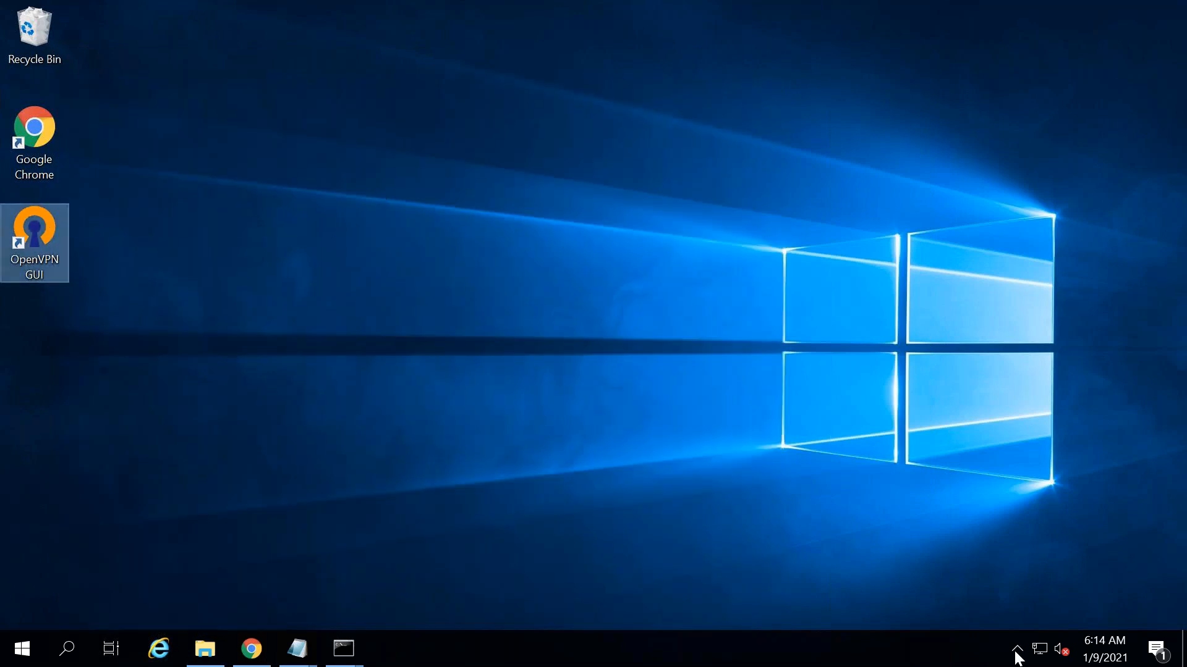
- Import downloaded-client-config into OpenVPN GUI, replacing the existing profile of the same name
{"action": "left_click", "coordinate": [1017, 658]}
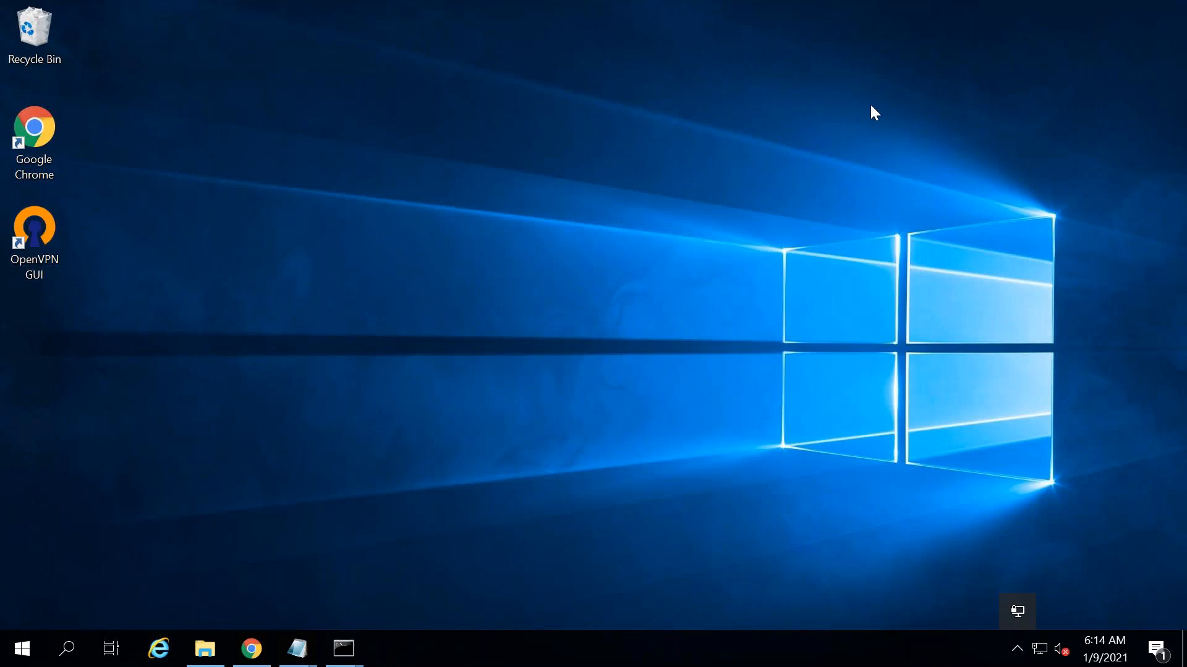
{"action": "right_click", "coordinate": [1015, 610]}
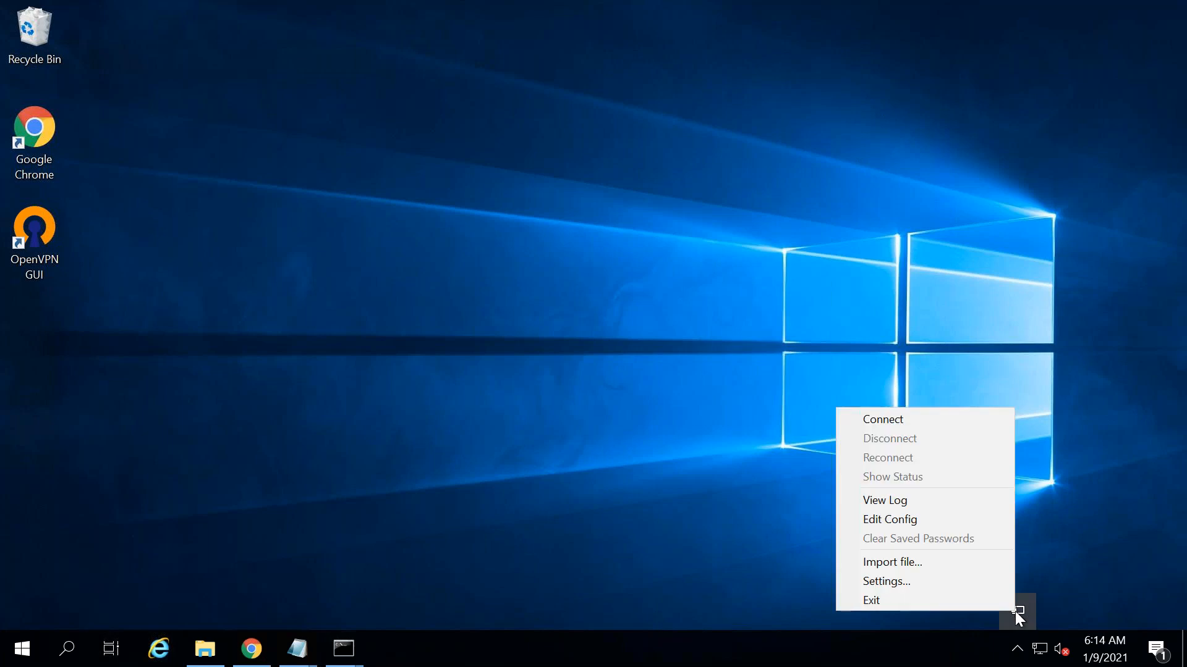
{"action": "left_click", "coordinate": [891, 562]}
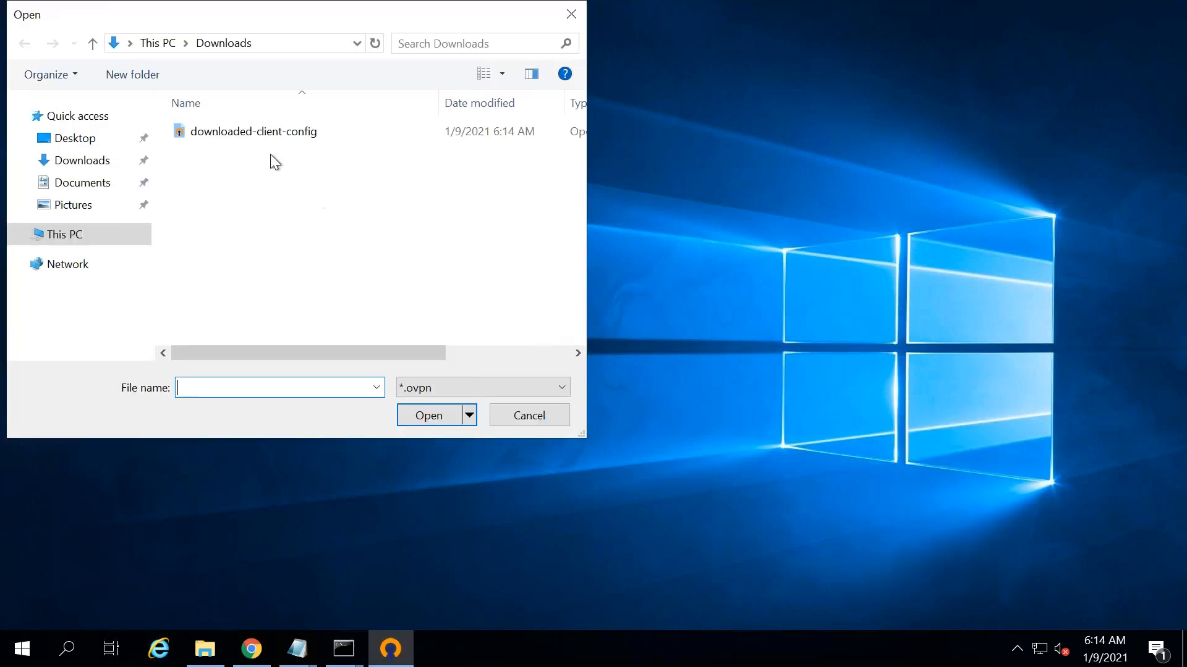
{"action": "left_click", "coordinate": [258, 136]}
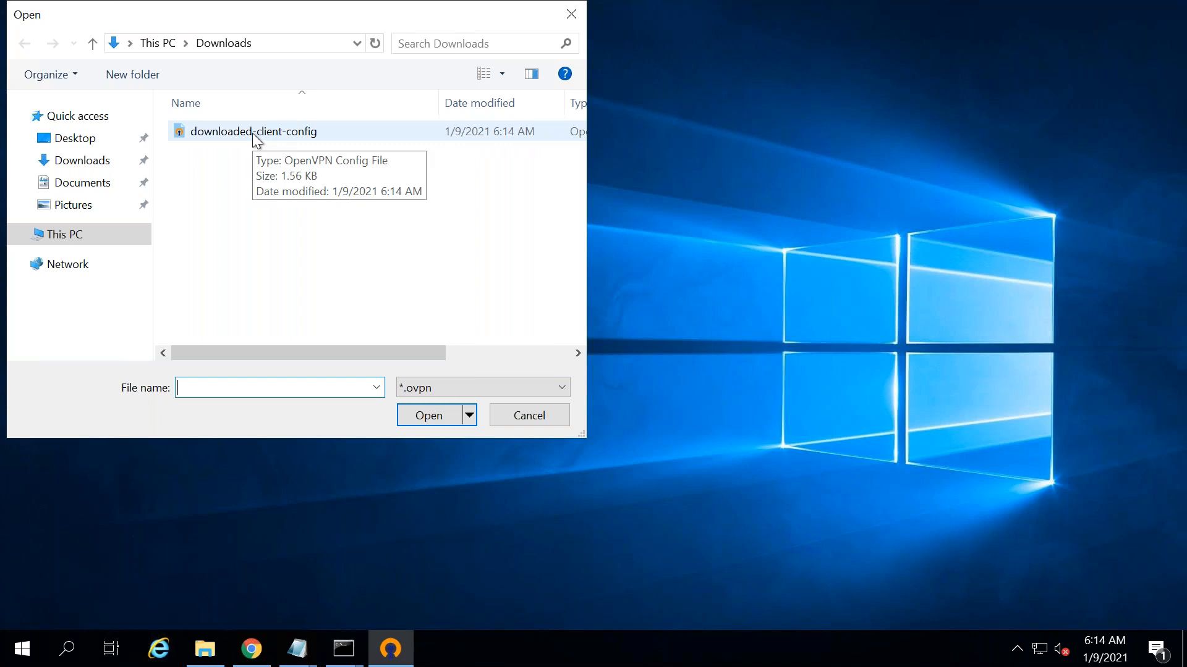
{"action": "double_click", "coordinate": [253, 133]}
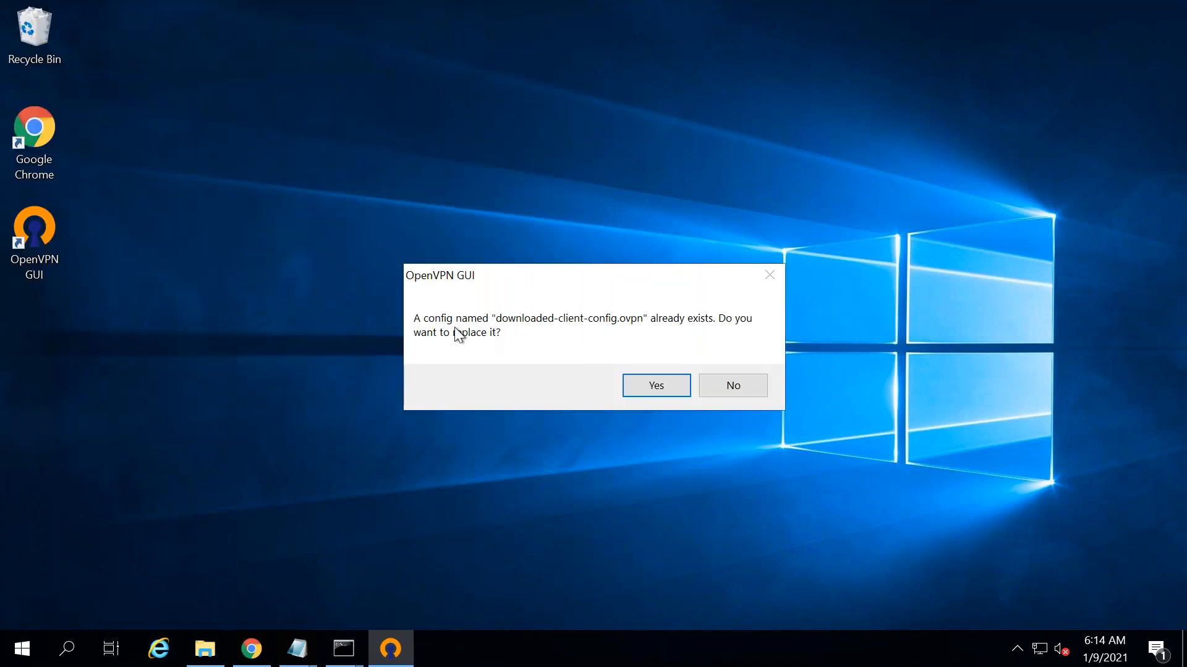
{"action": "left_click", "coordinate": [658, 386]}
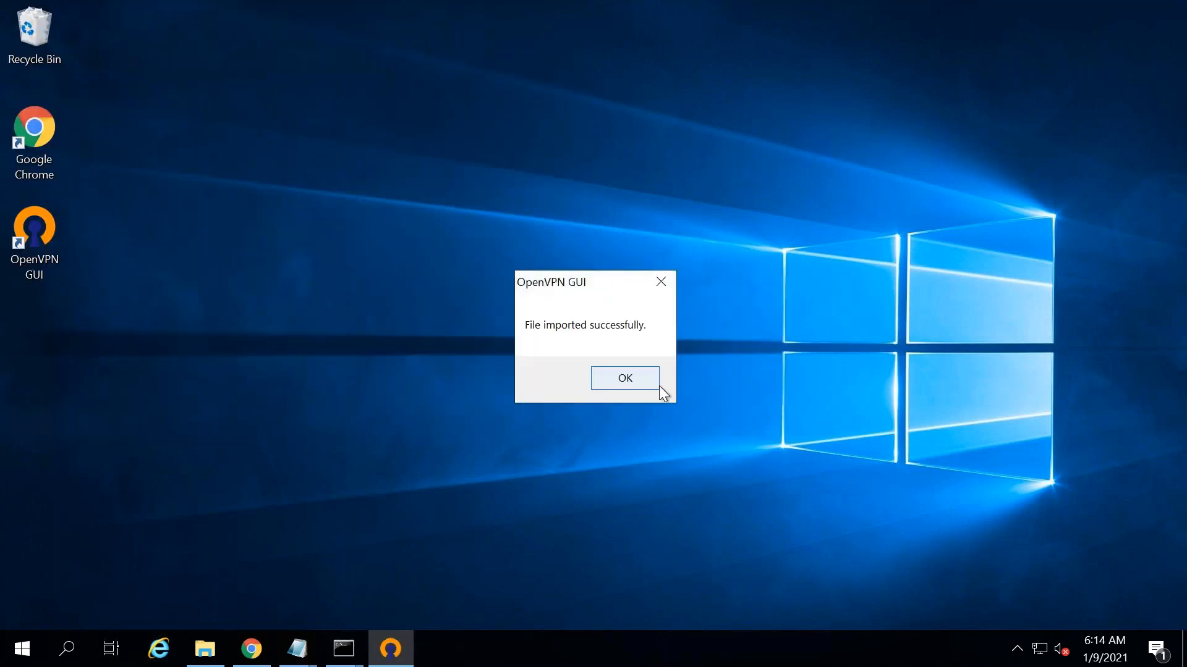
{"action": "left_click", "coordinate": [603, 373]}
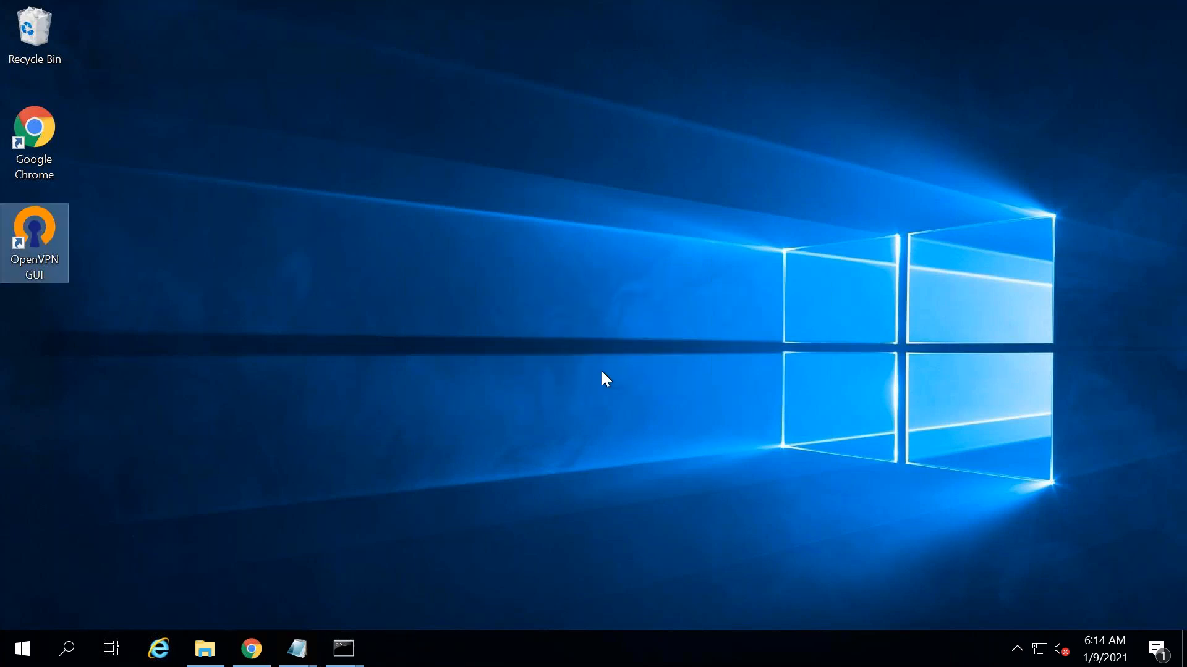
- Connect with the imported profile, which fails with a management-interface error
{"action": "left_click", "coordinate": [1018, 648]}
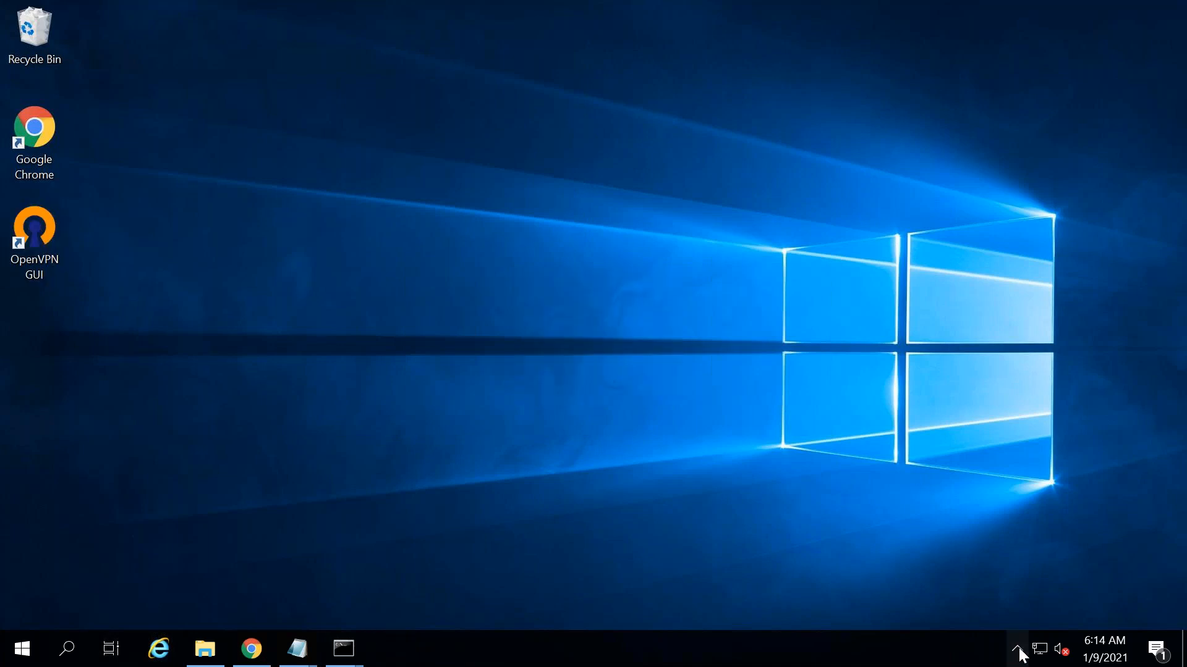
{"action": "right_click", "coordinate": [1017, 609]}
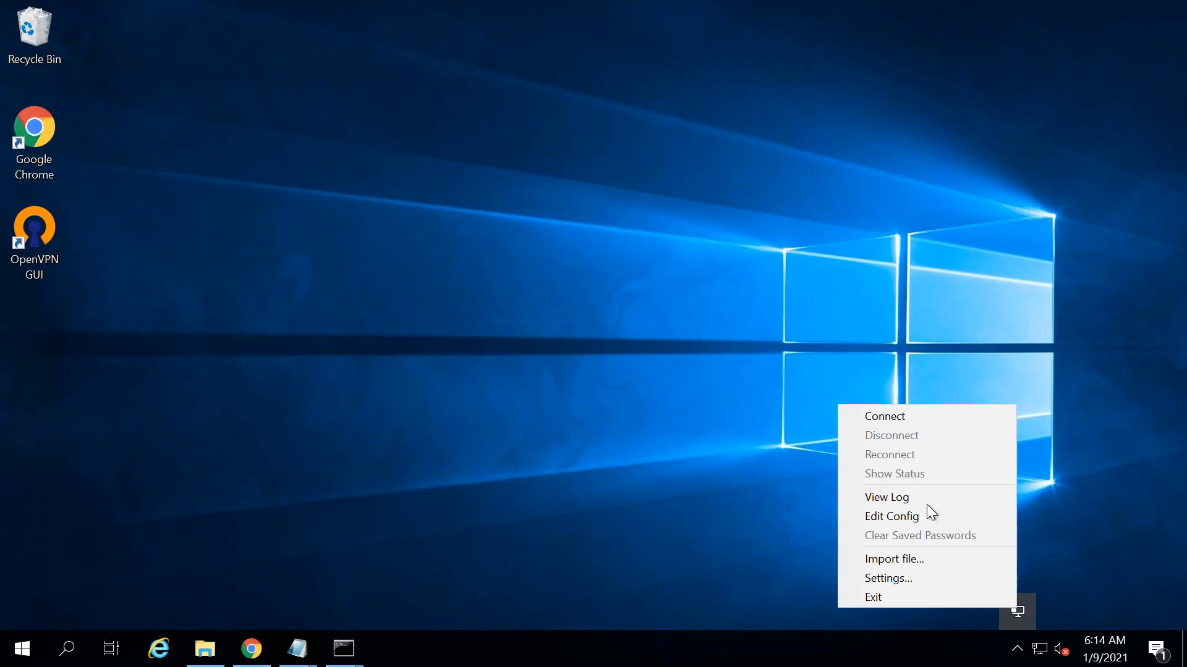
{"action": "left_click", "coordinate": [883, 417]}
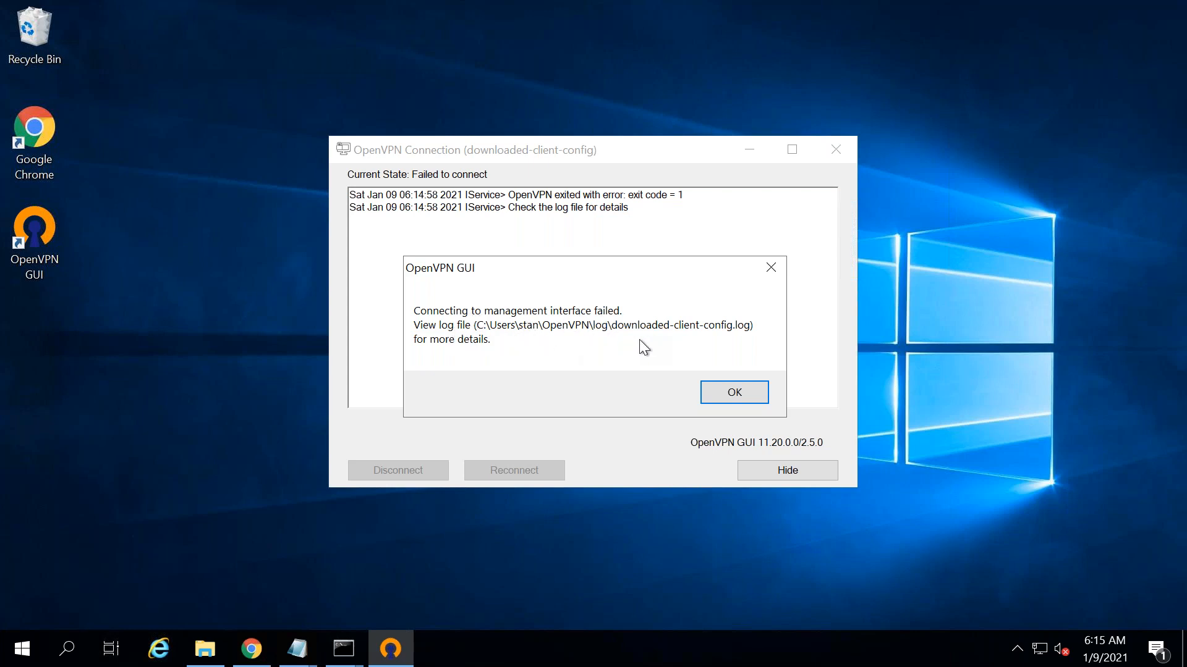
{"action": "right_click", "coordinate": [20, 649]}
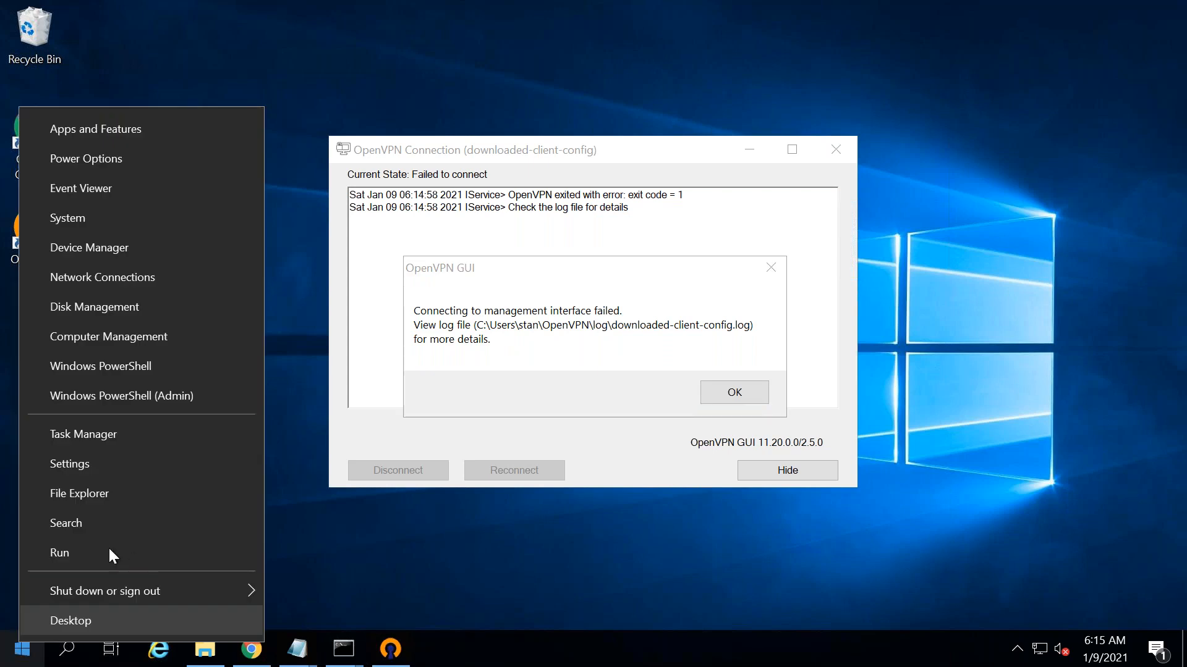
- Open the OpenVPN connection log from the user's OpenVPN log folder
{"action": "left_click", "coordinate": [106, 550]}
{"action": "type", "text": "C"}
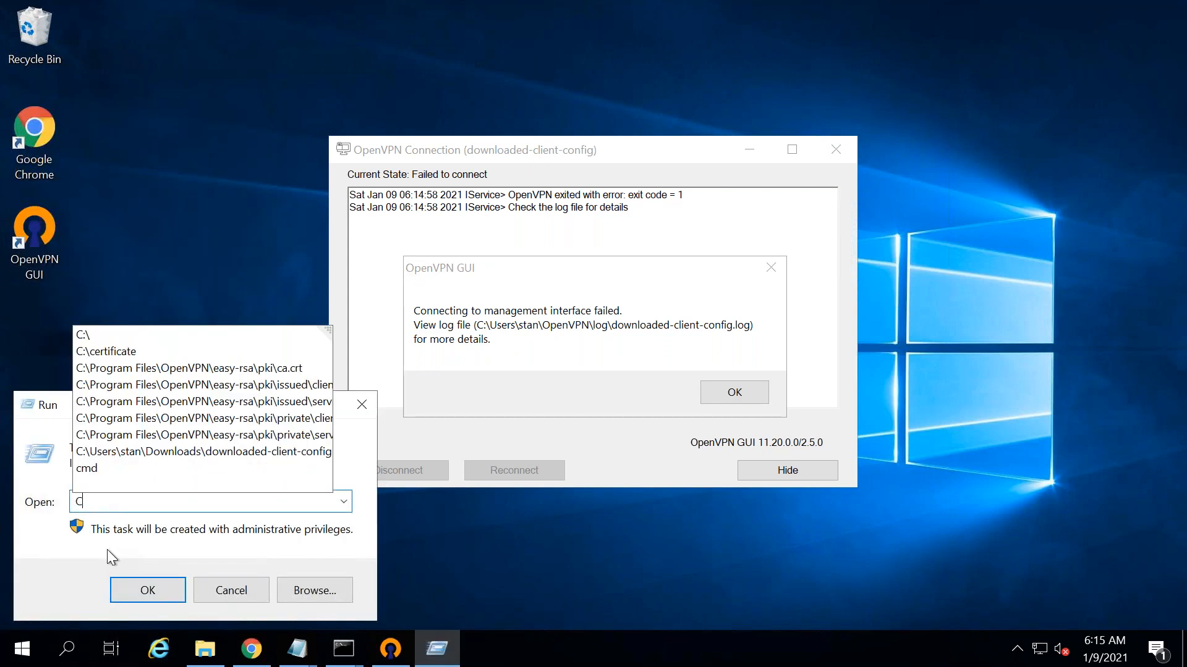
{"action": "type", "text": ":\\users"}
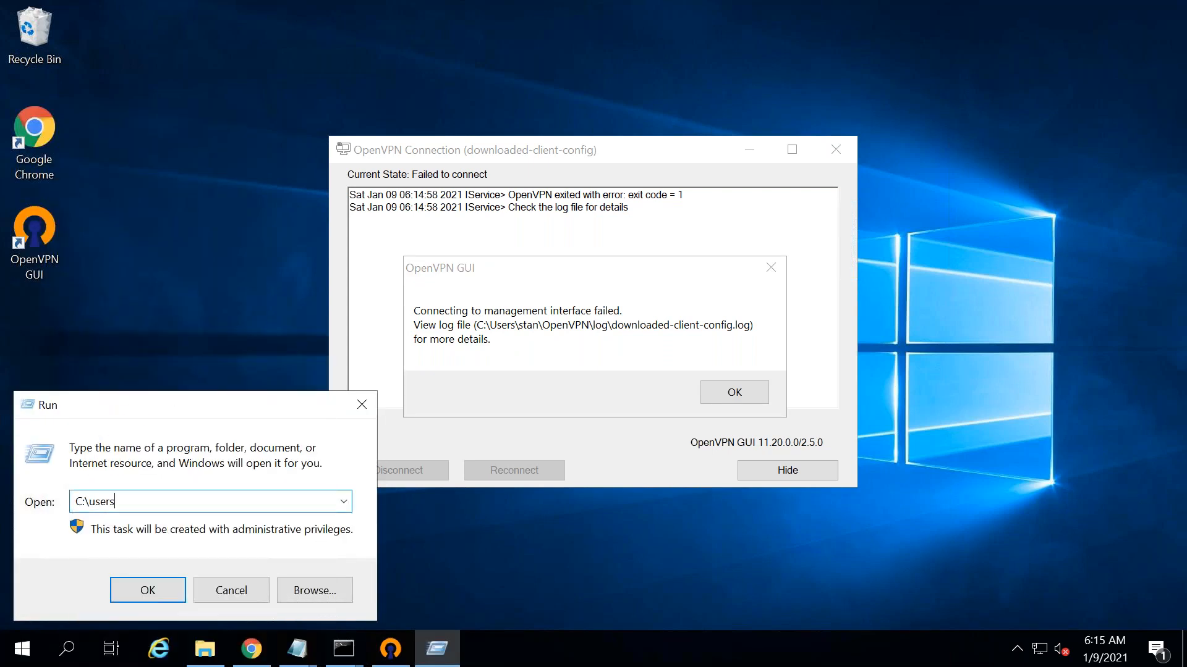
{"action": "type", "text": "\\st"}
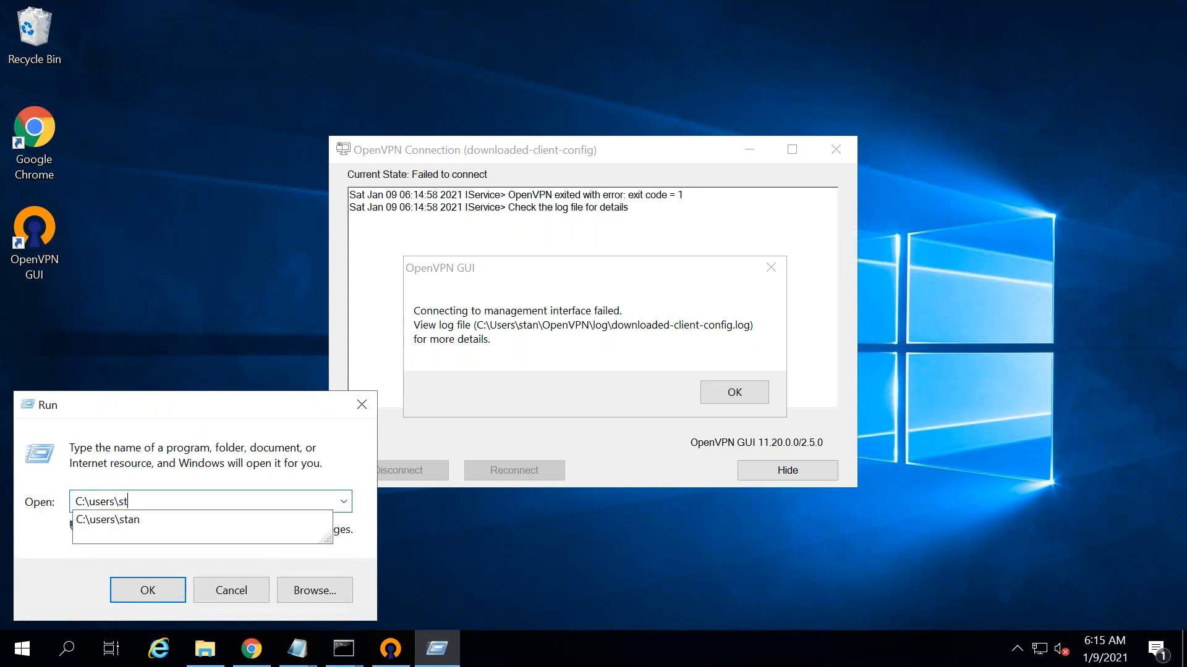
{"action": "type", "text": "an\\openVPN\\log\\"}
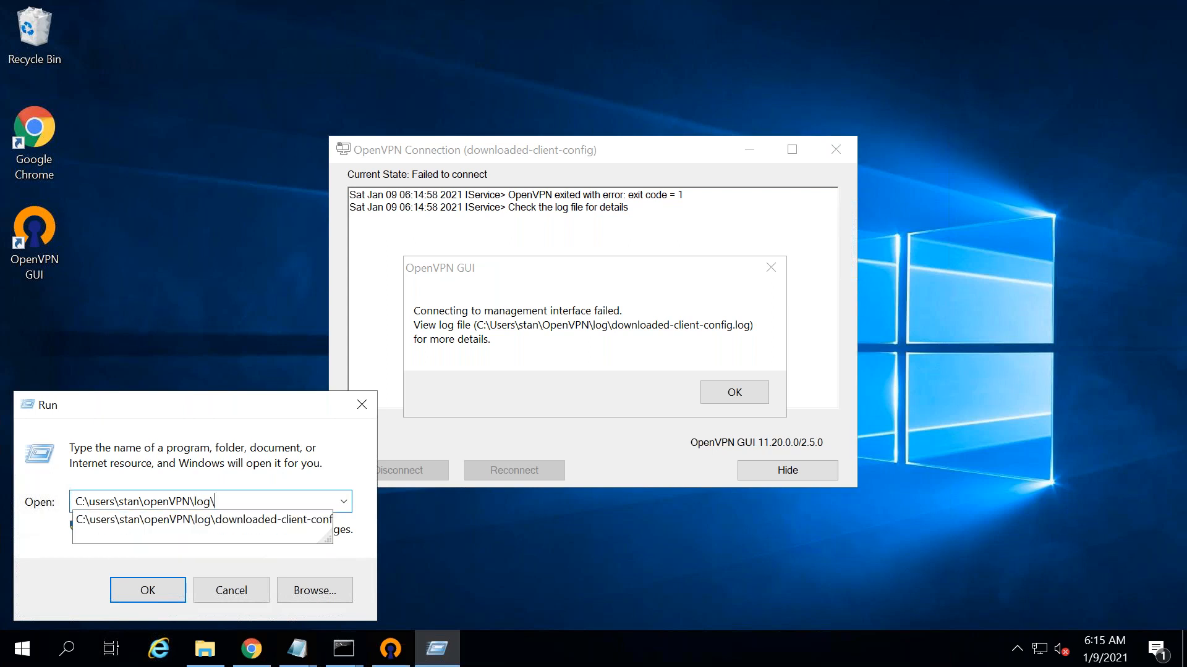
{"action": "key", "text": "Down"}
{"action": "key", "text": "Return"}
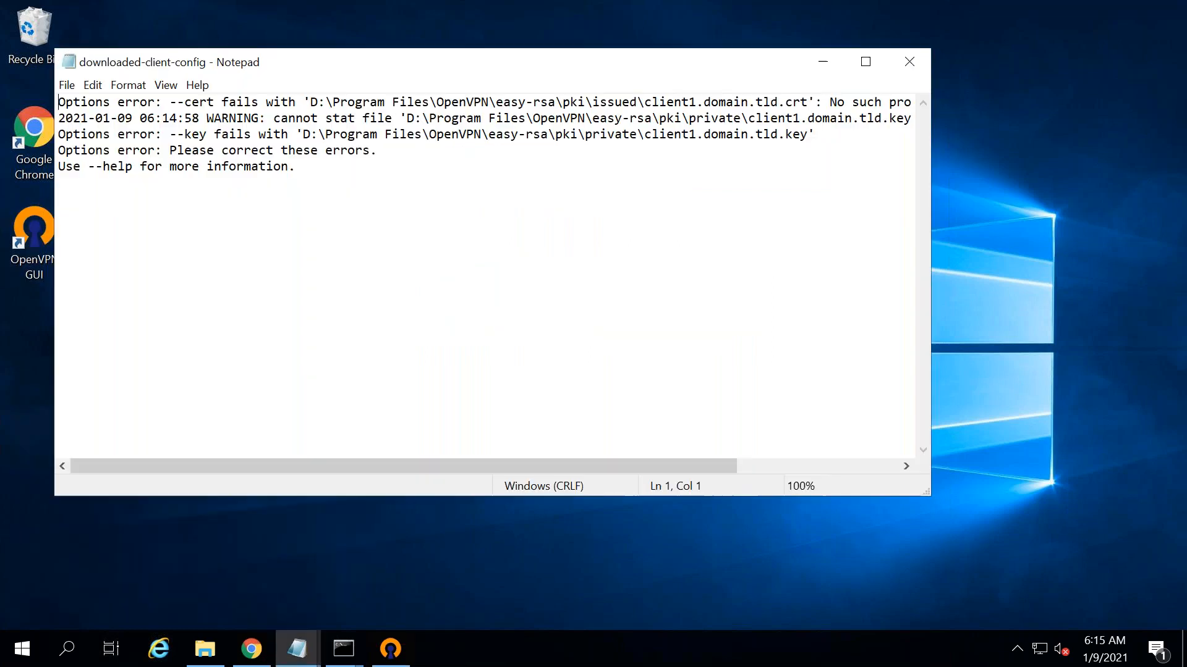
- Mark the D:\ drive in the --key and --cert errors, then bring the Downloads folder forward
{"action": "left_click", "coordinate": [304, 134]}
{"action": "left_click", "coordinate": [325, 134], "text": "shift"}
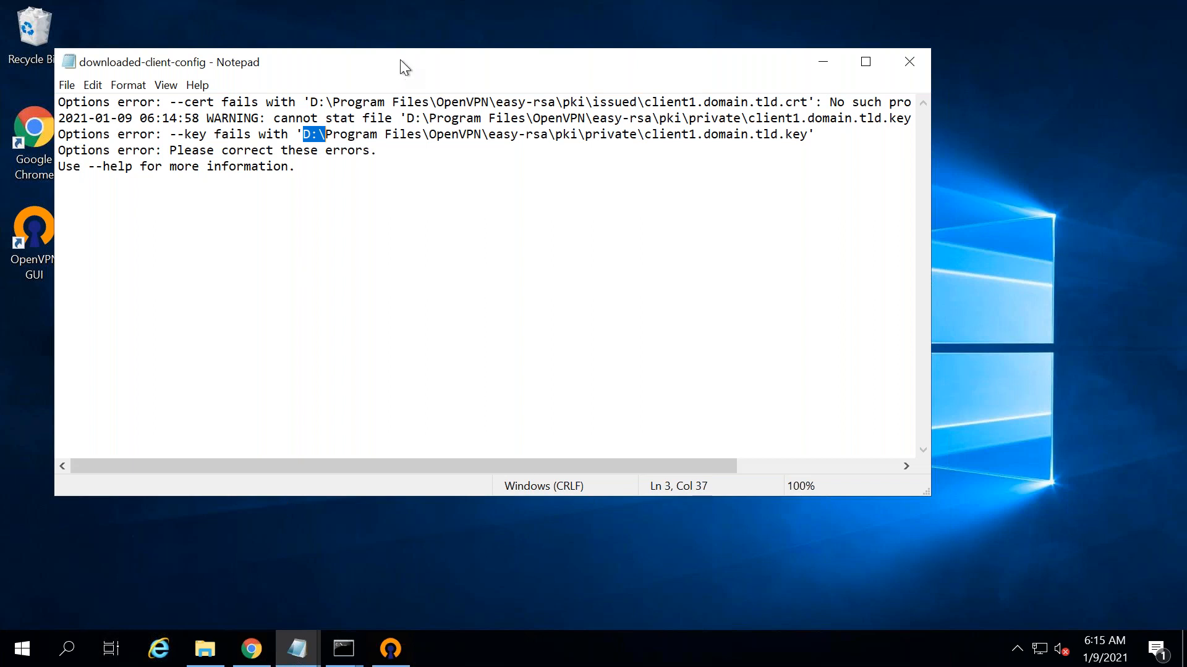
{"action": "left_click_drag", "start_coordinate": [475, 71], "coordinate": [853, 141]}
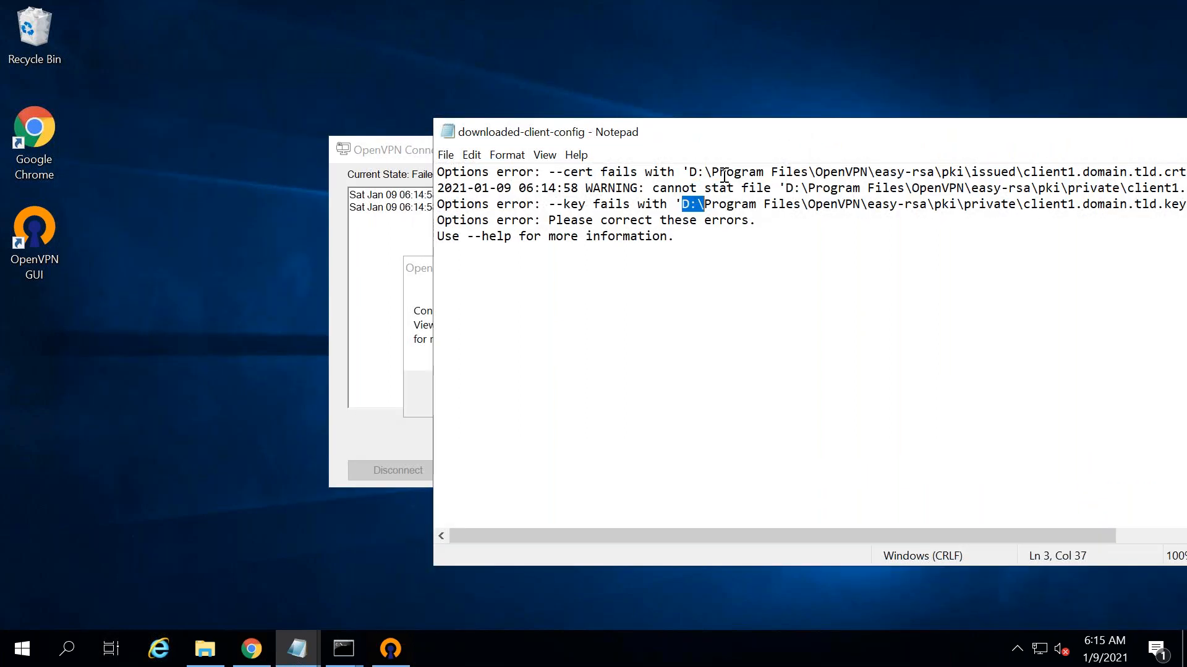
{"action": "left_click_drag", "start_coordinate": [718, 171], "coordinate": [681, 172]}
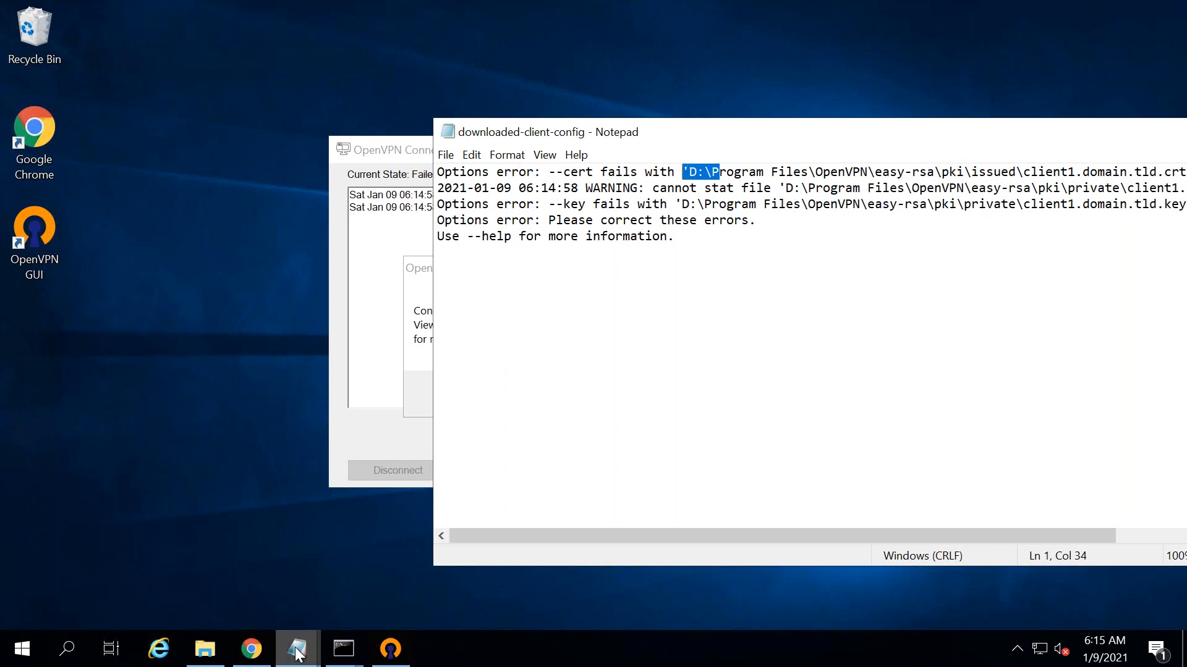
{"action": "mouse_move", "coordinate": [297, 652]}
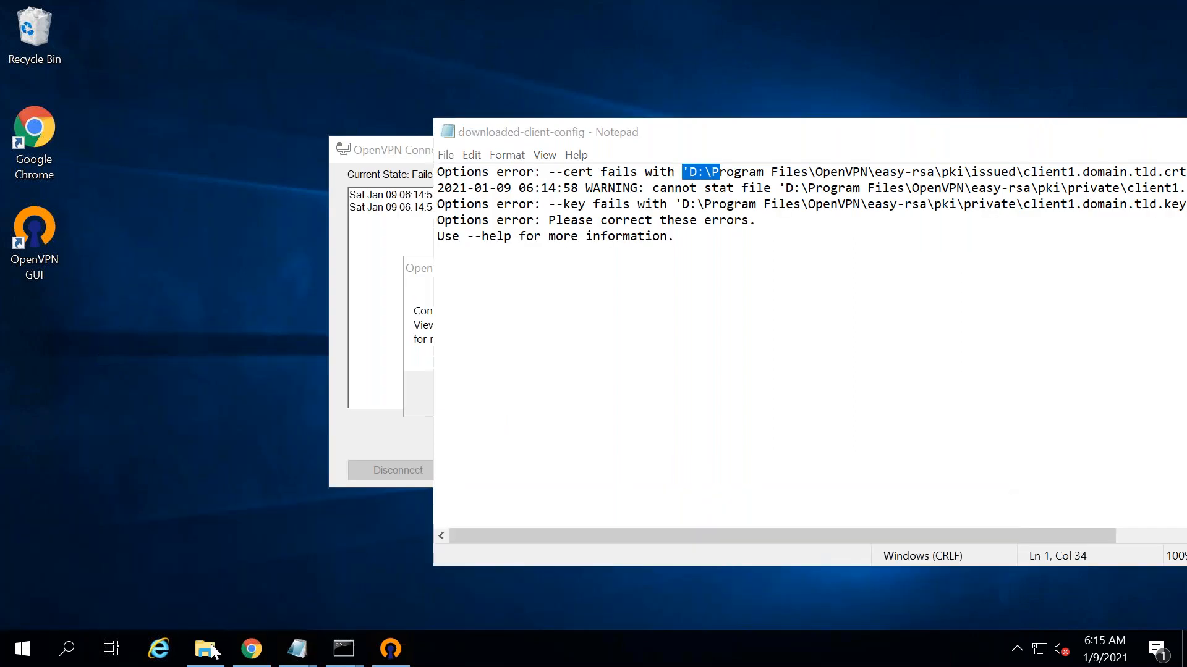
{"action": "left_click", "coordinate": [205, 649]}
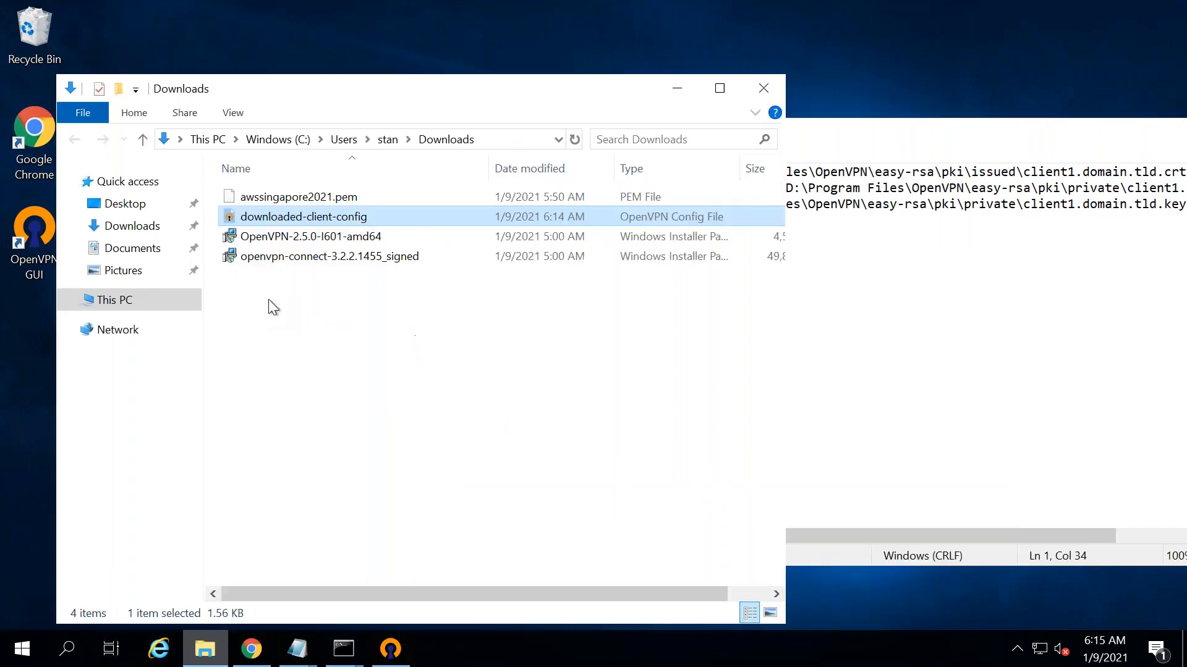
- Open downloaded-client-config in Notepad and change the --cert and --key drive from D: to C:
{"action": "right_click", "coordinate": [272, 218]}
{"action": "left_click", "coordinate": [351, 287]}
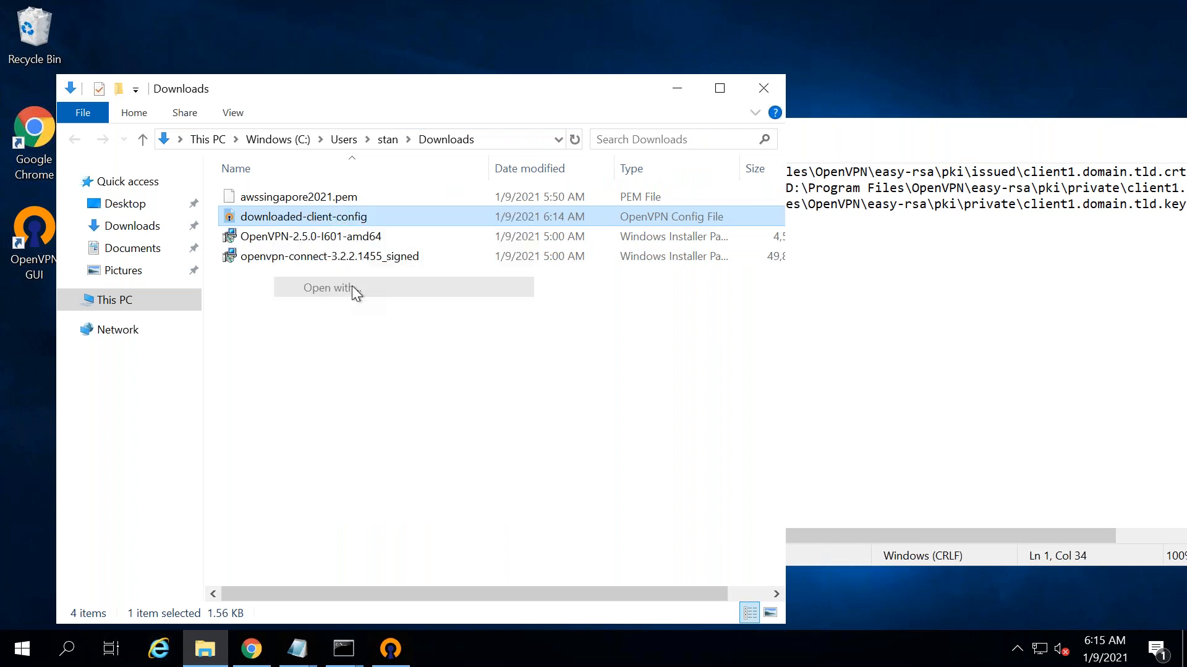
{"action": "double_click", "coordinate": [509, 280]}
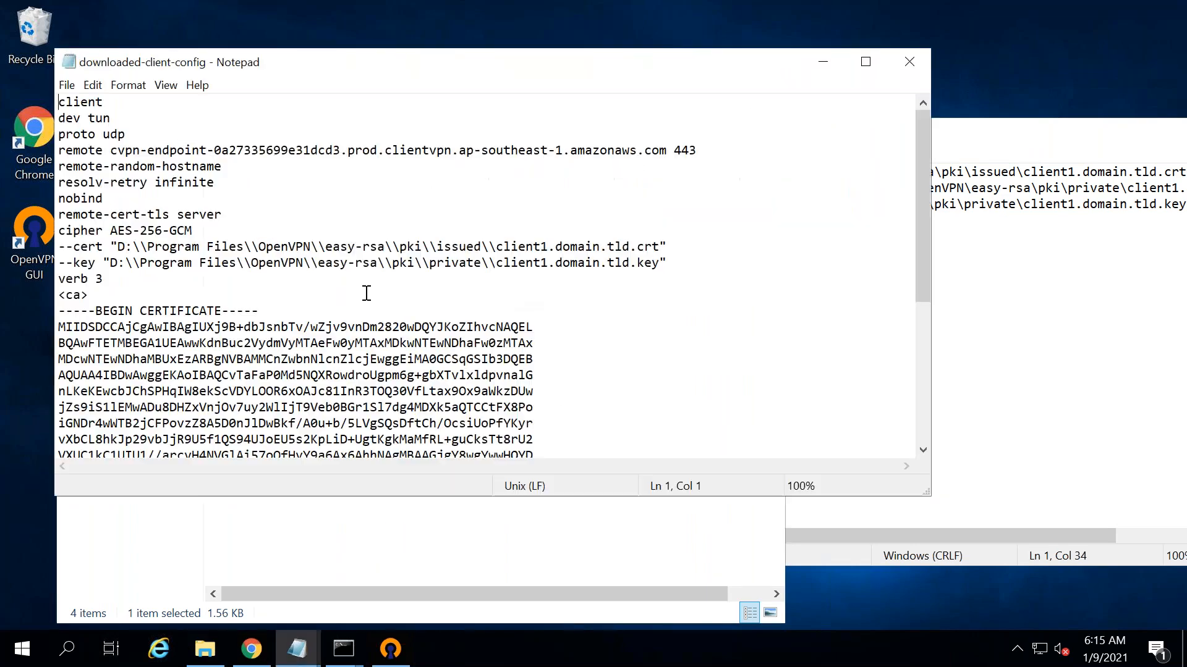
{"action": "left_click", "coordinate": [118, 247]}
{"action": "key", "text": "BackSpace"}
{"action": "type", "text": "C"}
{"action": "left_click", "coordinate": [126, 263]}
{"action": "key", "text": "Left"}
{"action": "key", "text": "BackSpace"}
{"action": "type", "text": "C"}
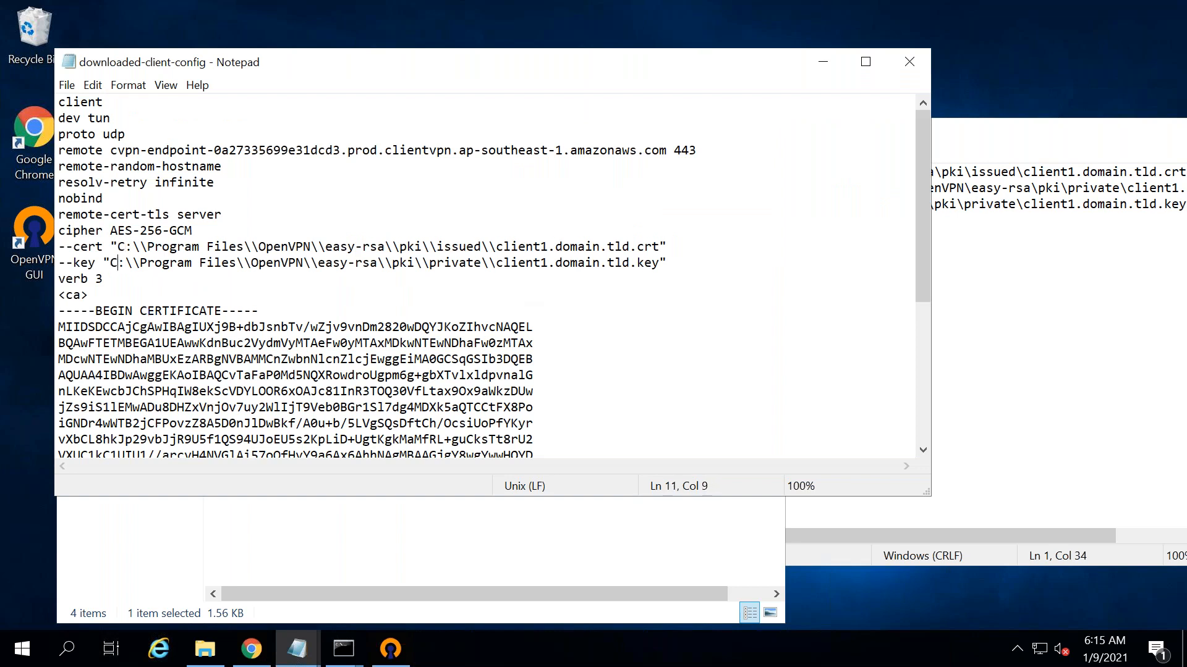
- Save the config and close Notepad, the error log and the Downloads folder
{"action": "left_click", "coordinate": [66, 84]}
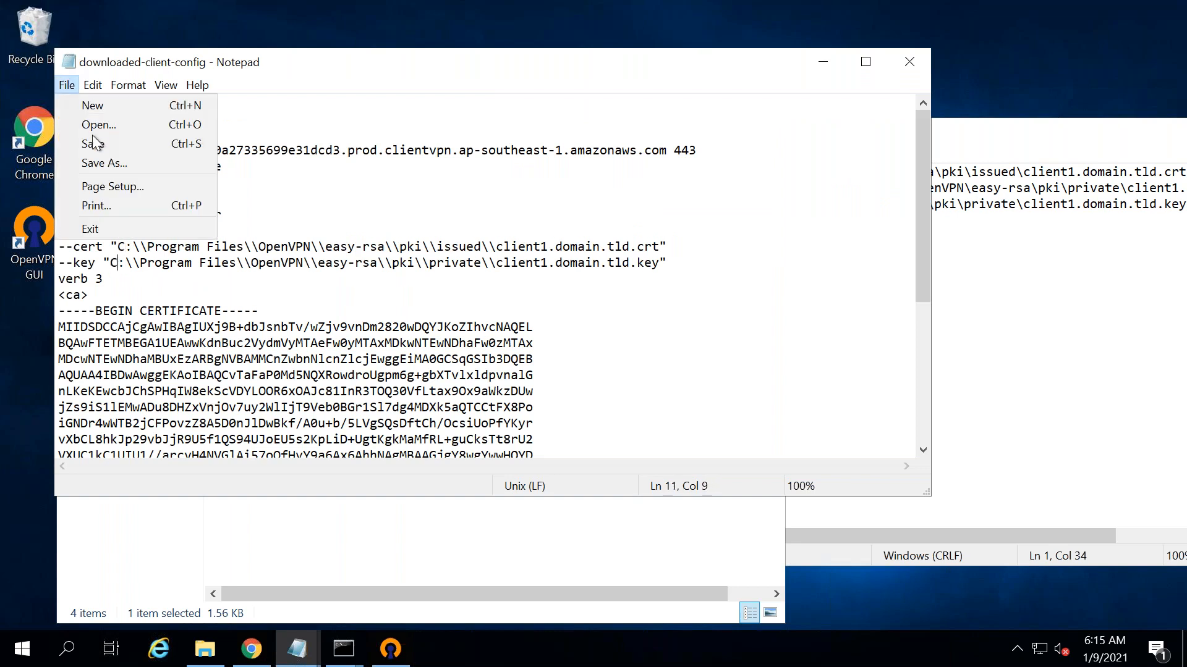
{"action": "left_click", "coordinate": [93, 144]}
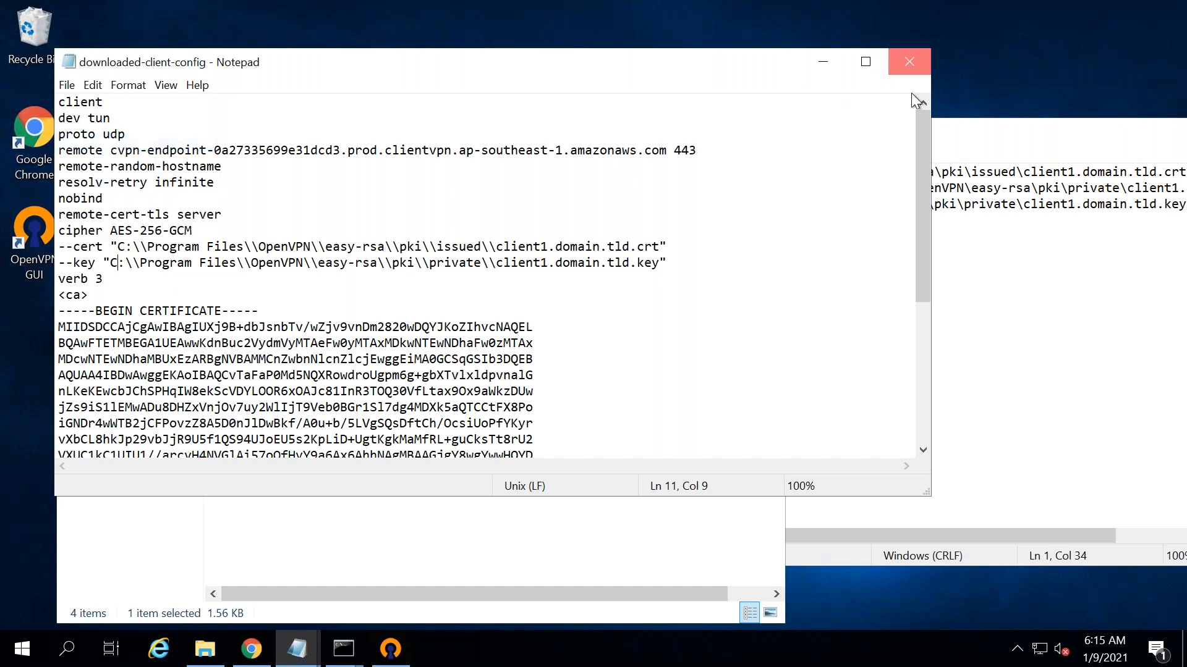
{"action": "left_click", "coordinate": [909, 62]}
{"action": "left_click", "coordinate": [843, 128]}
{"action": "left_click", "coordinate": [447, 132]}
{"action": "left_click", "coordinate": [476, 254]}
{"action": "left_click", "coordinate": [766, 93]}
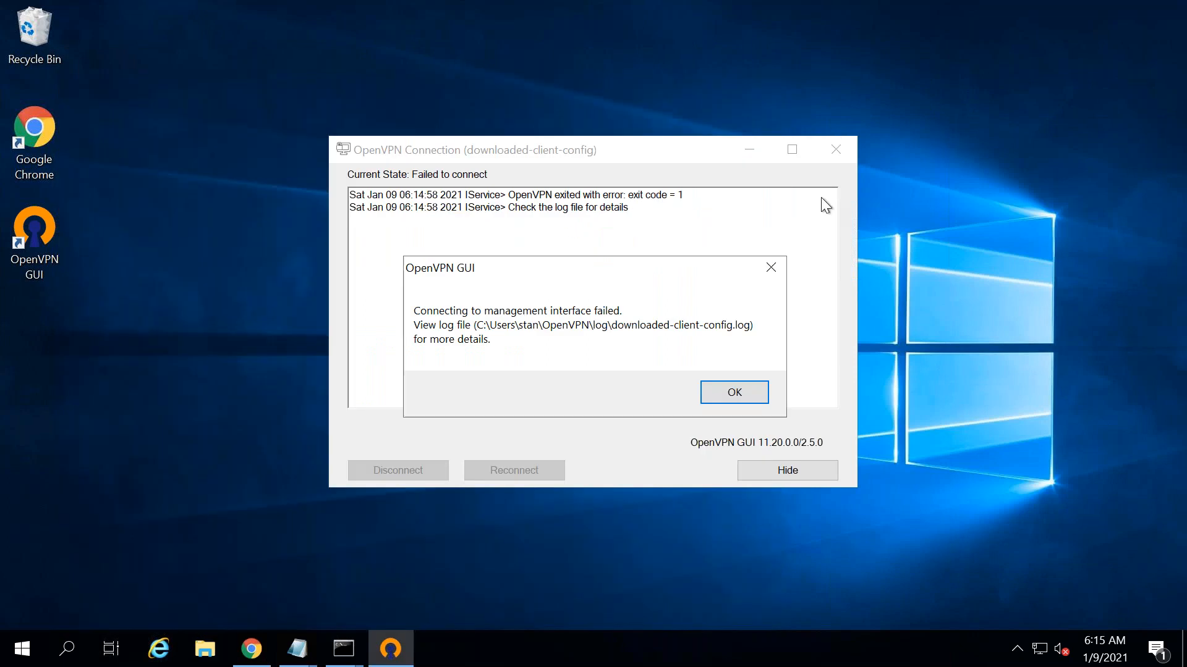
- Dismiss the failure and re-import the corrected downloaded-client-config, overwriting the old profile
{"action": "left_click", "coordinate": [752, 398]}
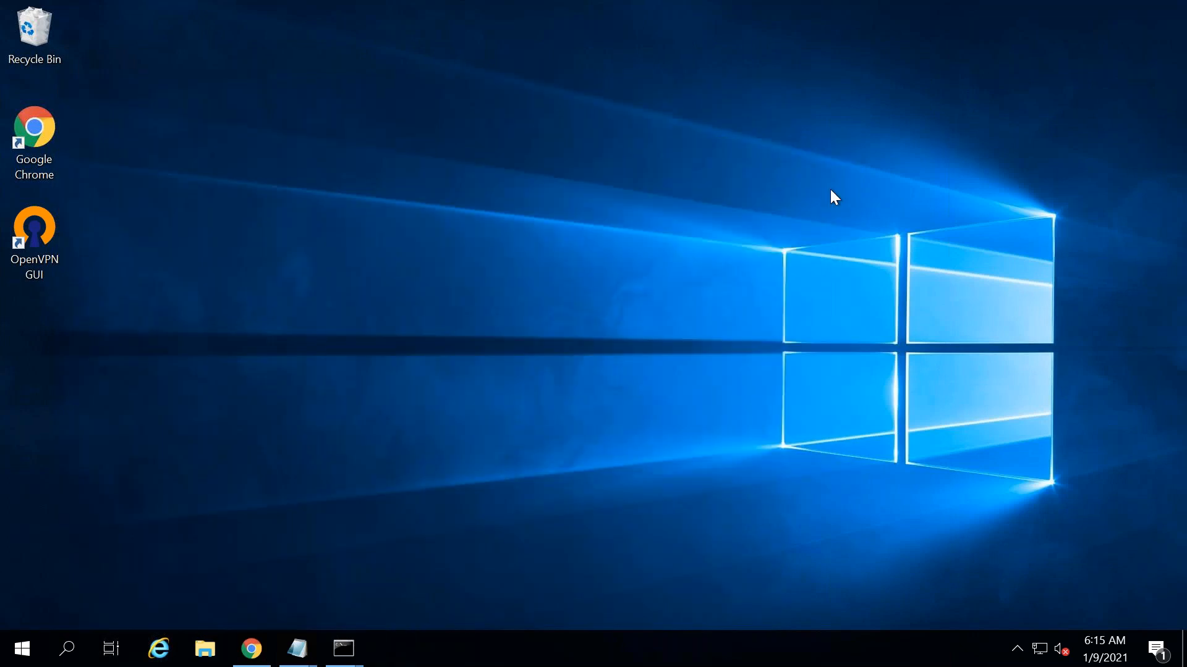
{"action": "right_click", "coordinate": [1016, 612]}
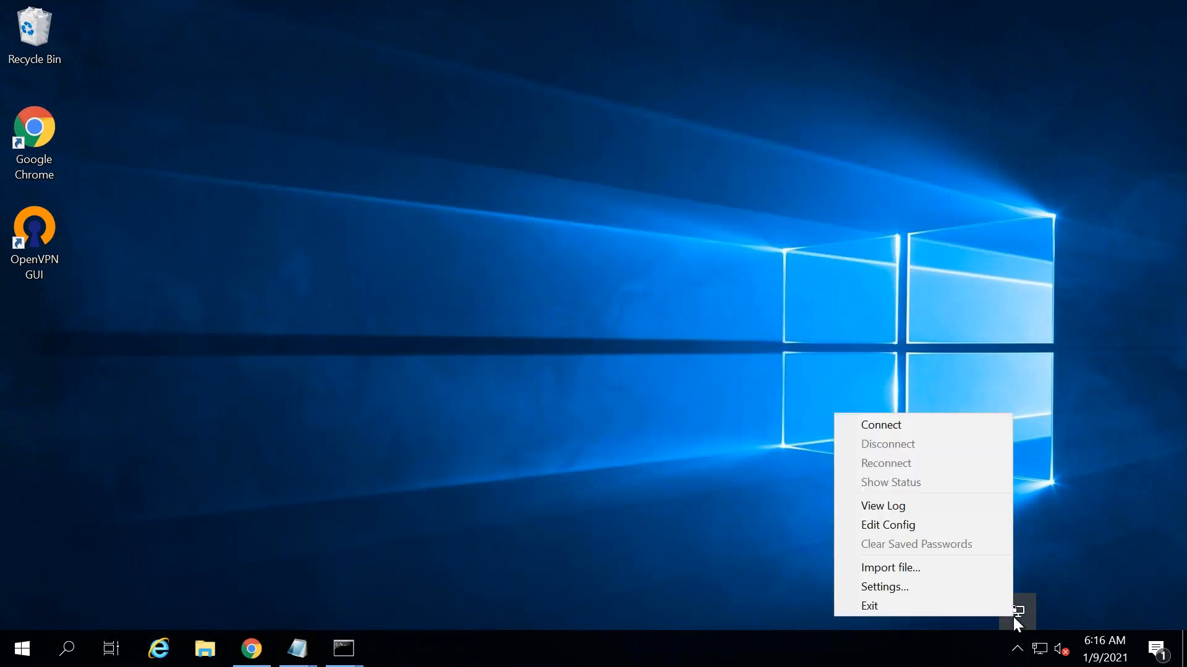
{"action": "left_click", "coordinate": [894, 567]}
{"action": "double_click", "coordinate": [305, 135]}
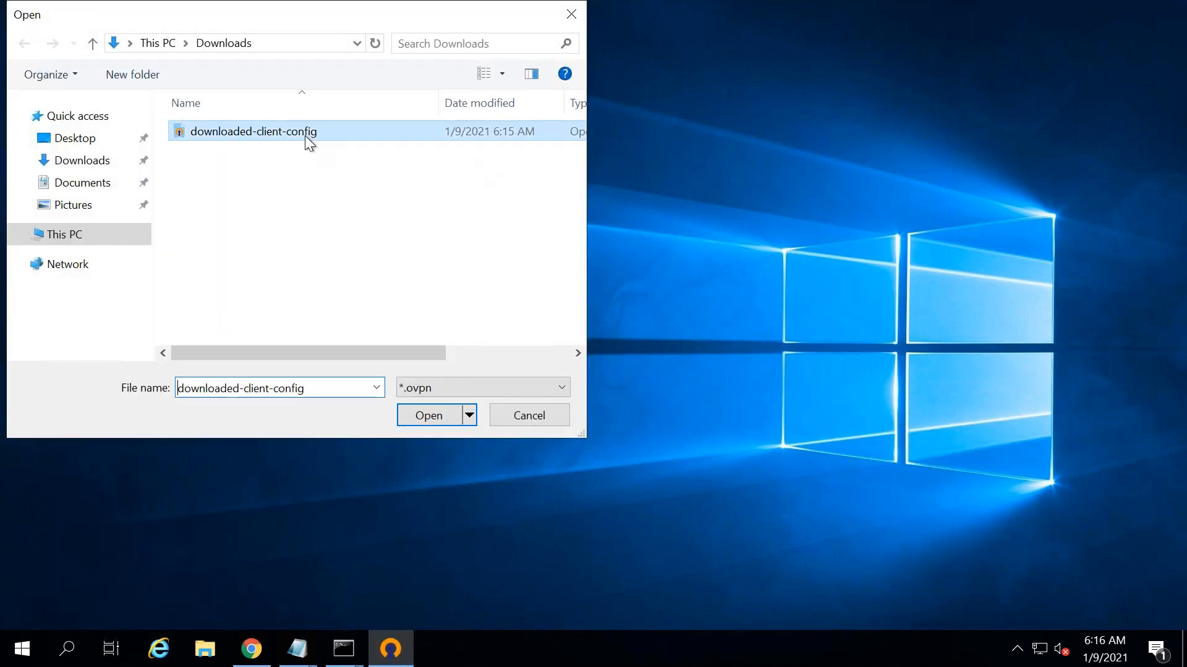
{"action": "left_click", "coordinate": [645, 385]}
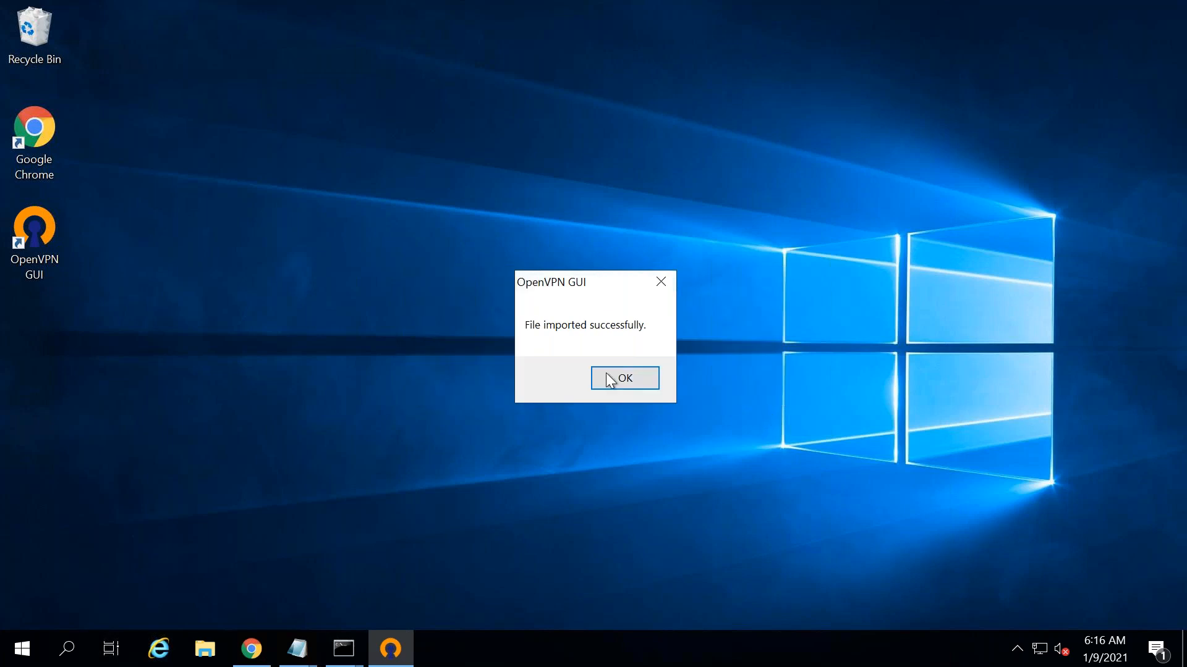
{"action": "left_click", "coordinate": [640, 387]}
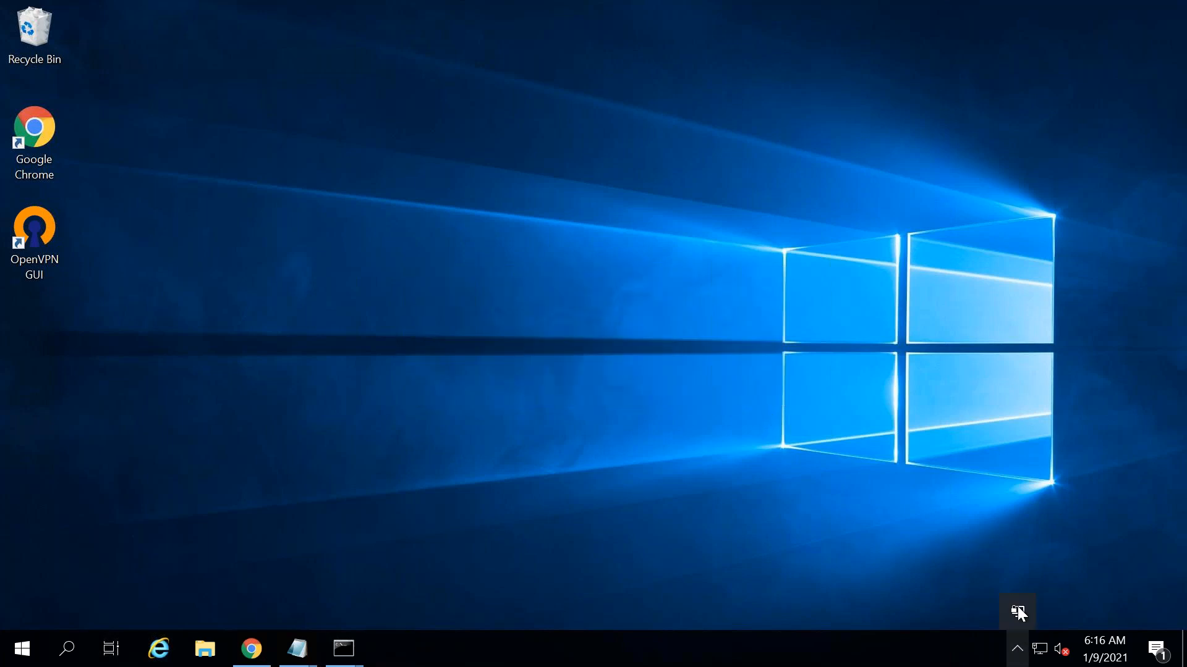
{"action": "right_click", "coordinate": [1017, 606]}
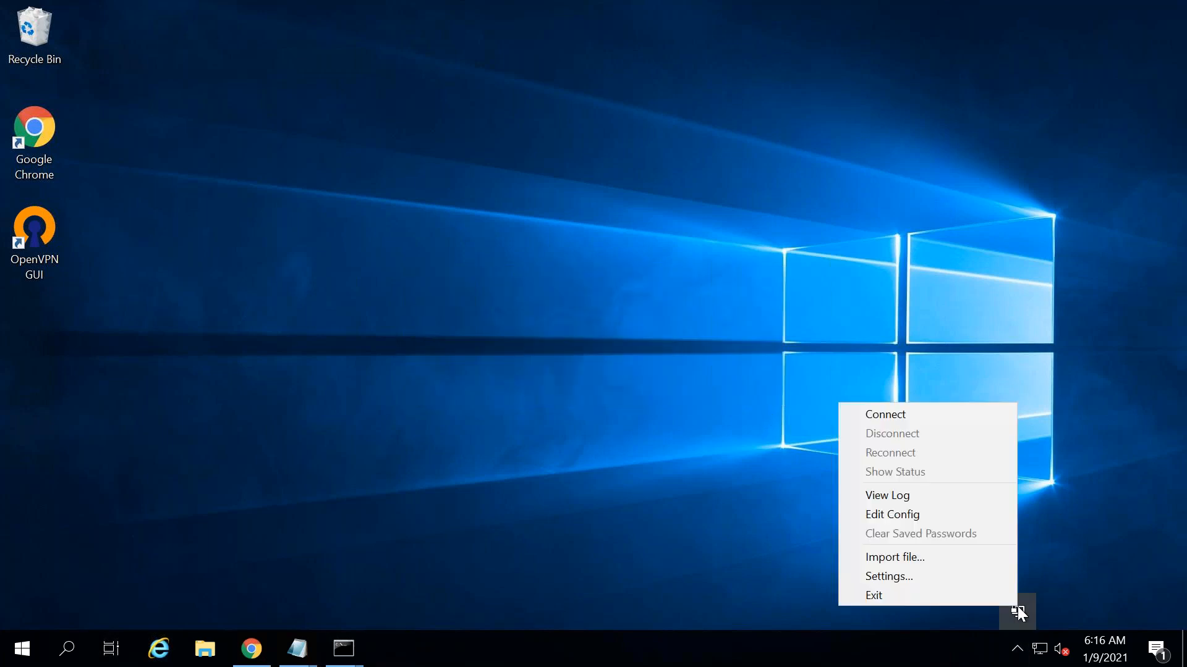
- Connect the downloaded-client-config profile and confirm it is assigned IP 10.100.0.34
{"action": "left_click", "coordinate": [870, 414]}
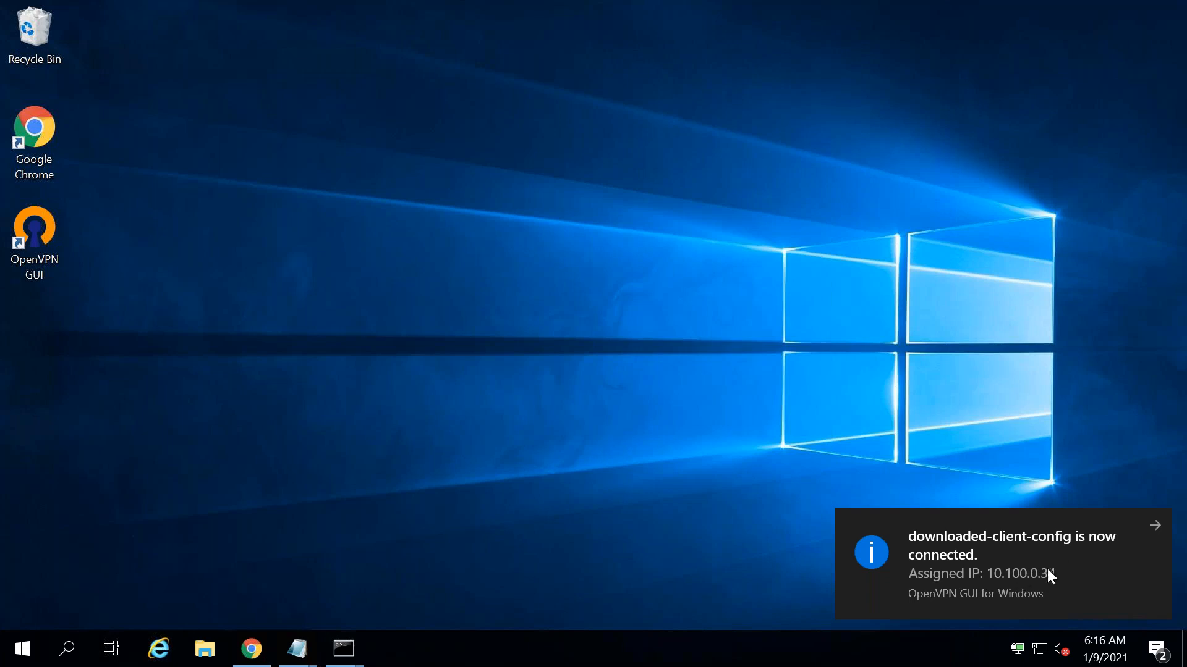
{"action": "right_click", "coordinate": [22, 649]}
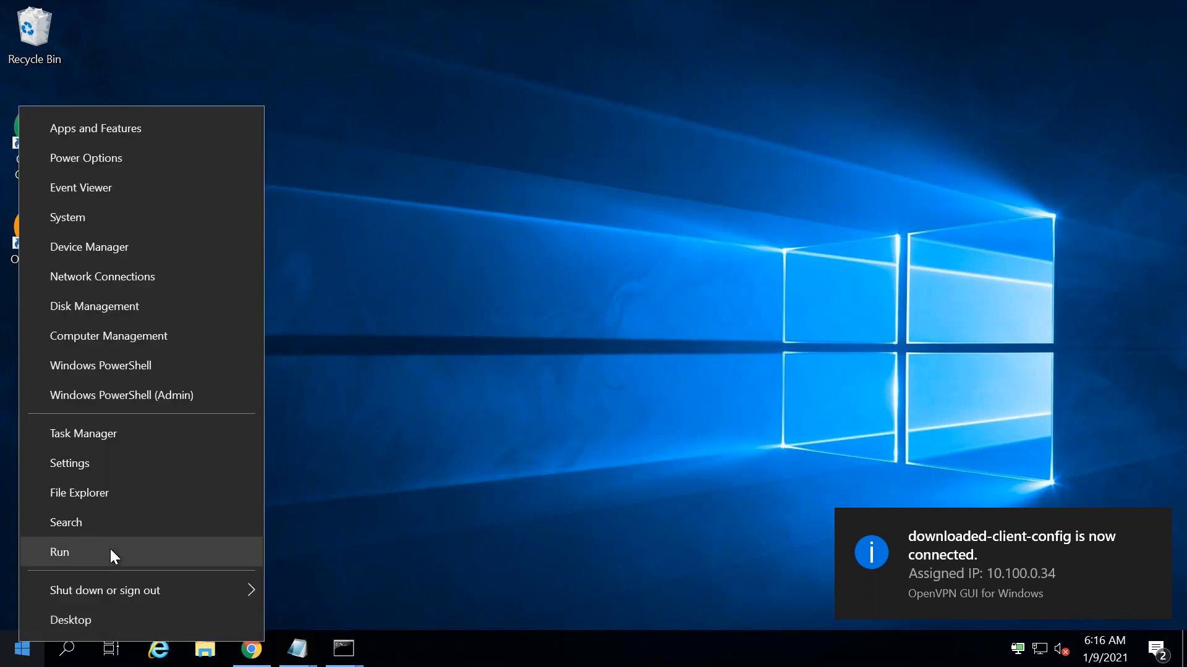
- Run ipconfig /all in Command Prompt, highlight the OpenVPN TAP adapter's IPv4 10.100.0.34, then minimize it
{"action": "left_click", "coordinate": [110, 552]}
{"action": "type", "text": "cmd"}
{"action": "key", "text": "Return"}
{"action": "type", "text": "ipconfig "}
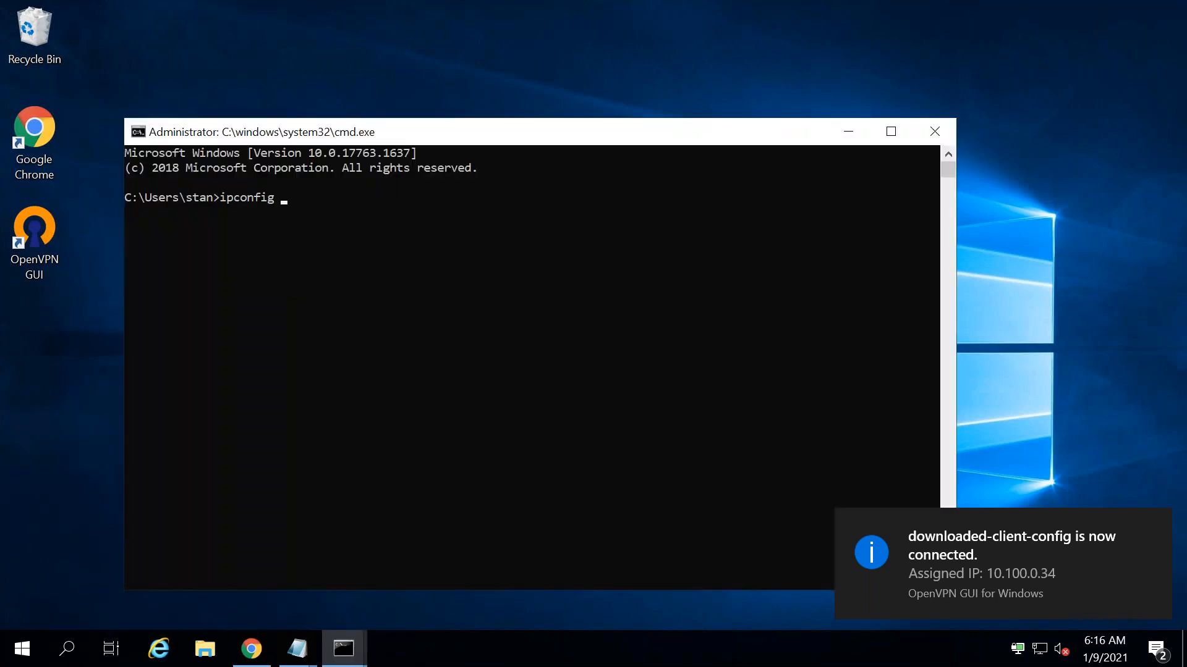
{"action": "type", "text": "/all"}
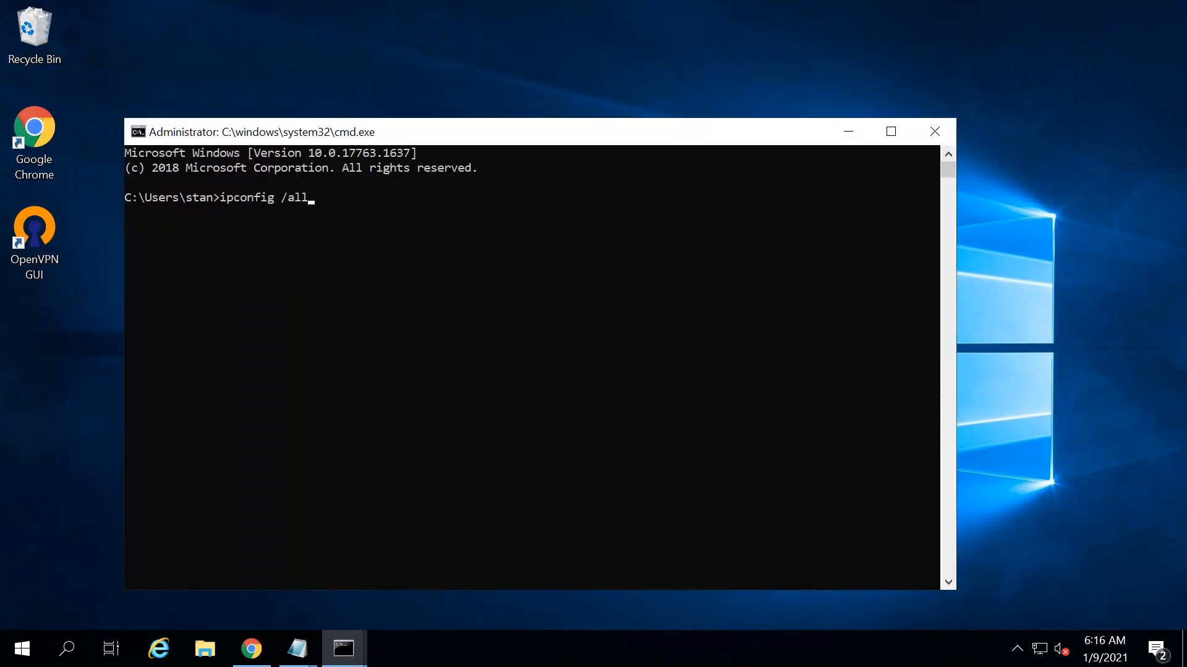
{"action": "key", "text": "Return"}
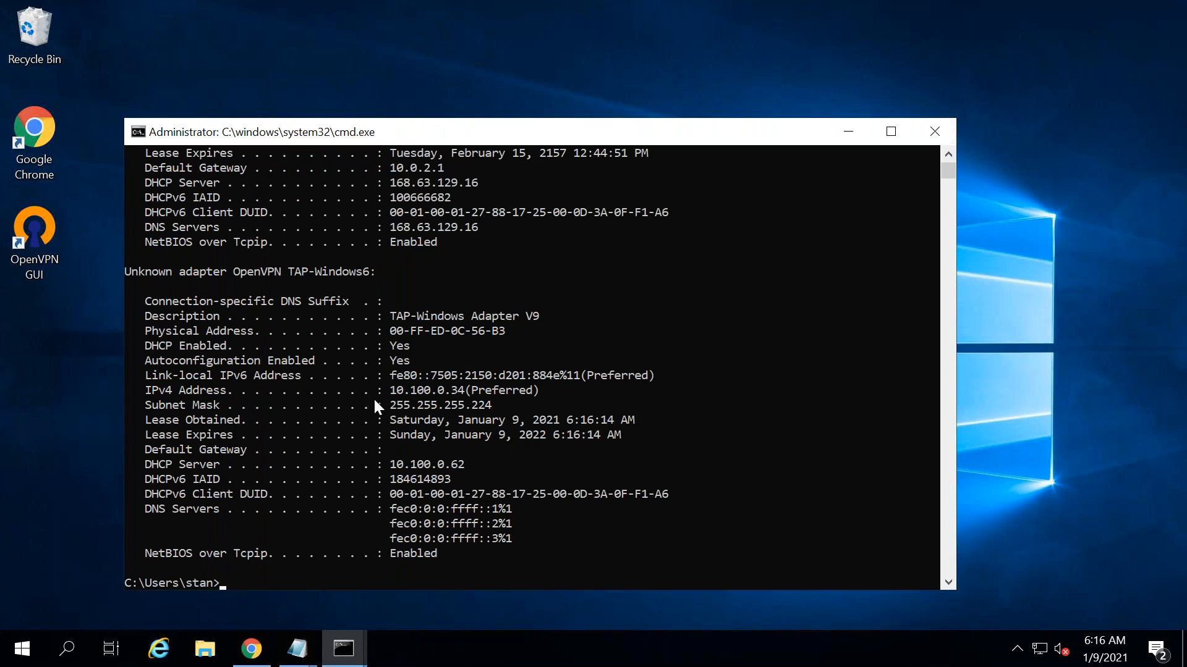
{"action": "left_click_drag", "start_coordinate": [157, 270], "coordinate": [283, 275]}
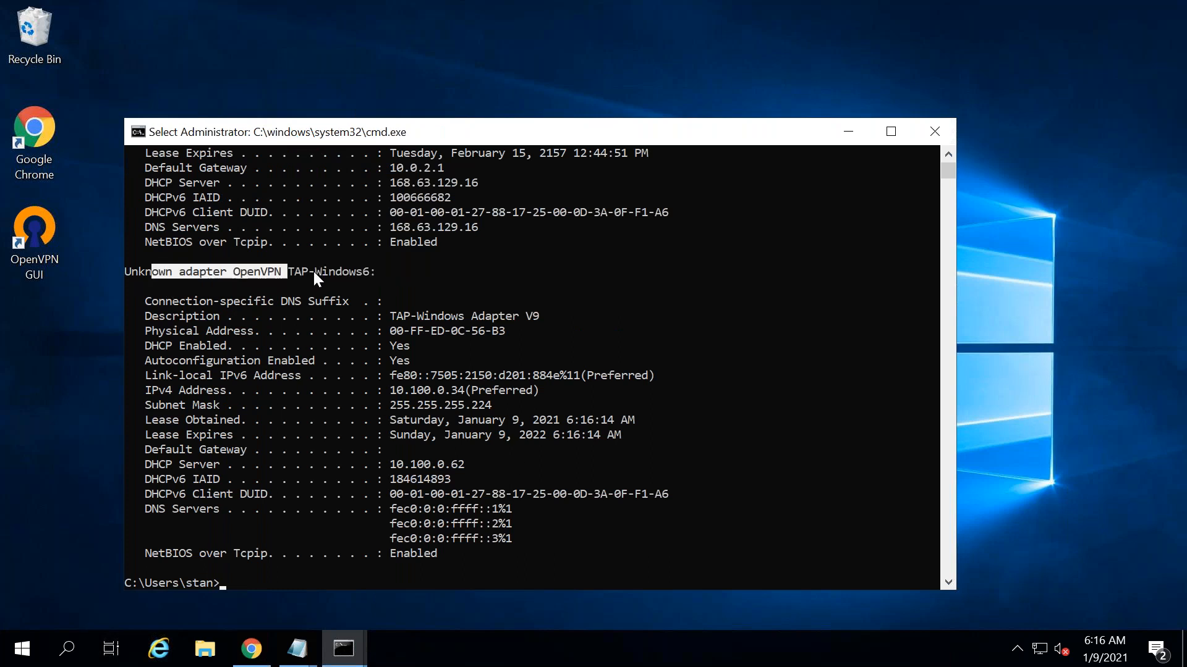
{"action": "left_click_drag", "start_coordinate": [392, 390], "coordinate": [474, 387]}
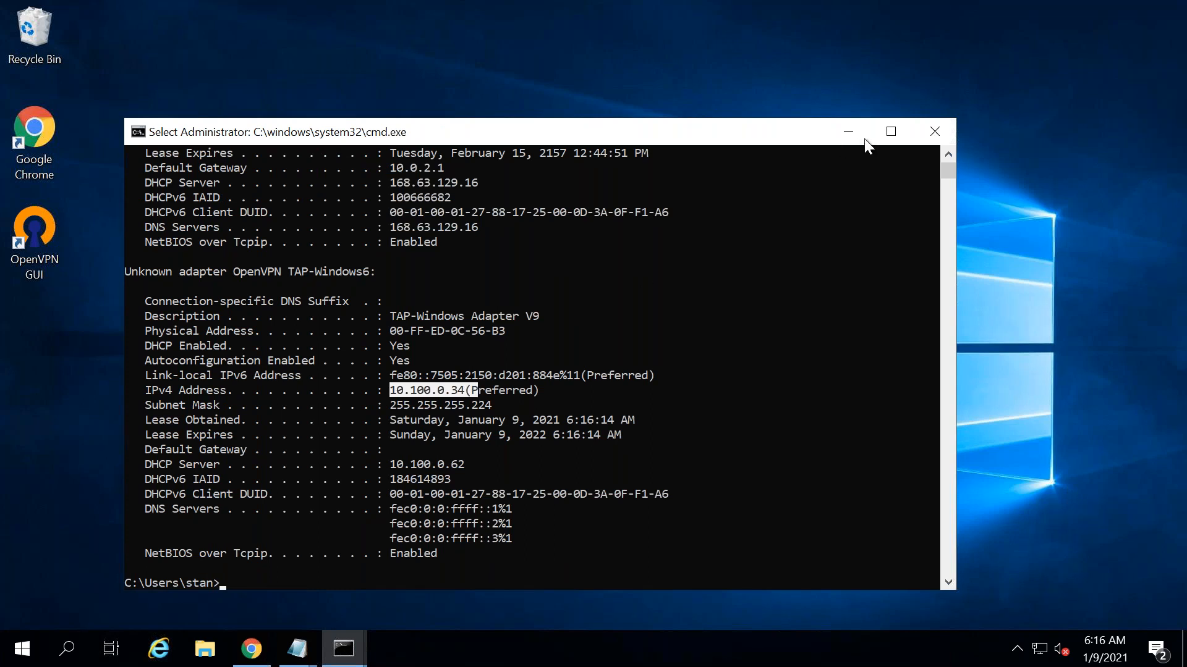
{"action": "left_click", "coordinate": [848, 131]}
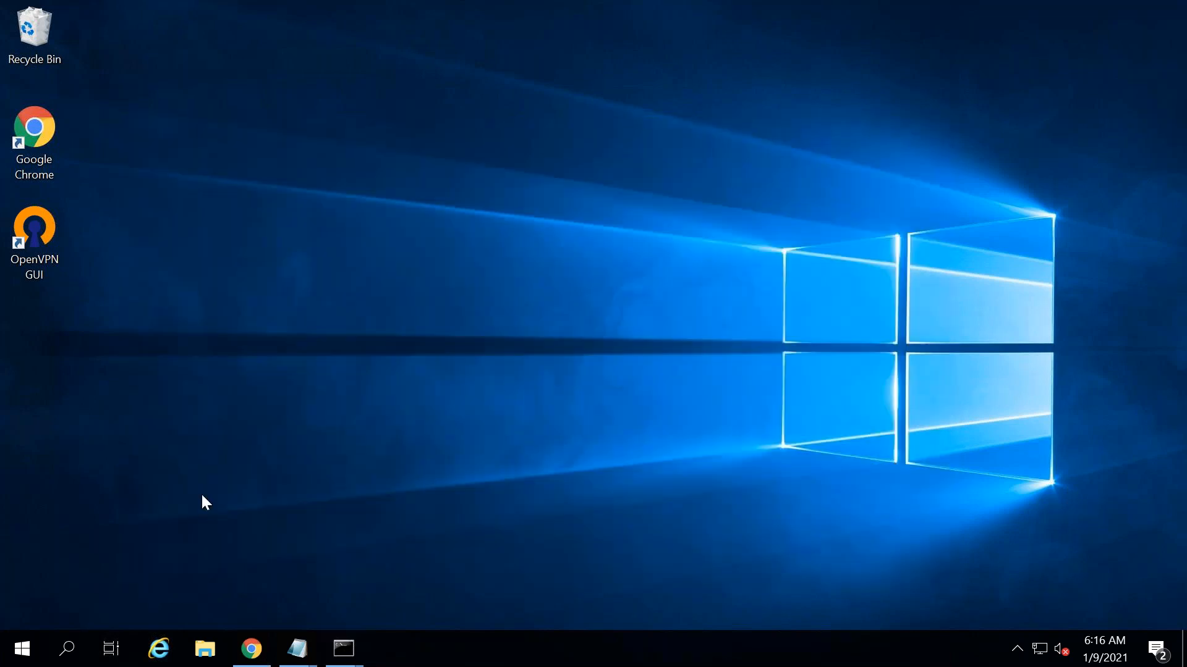
- Open Network Connections via ncpa.cpl and view the TAP-Windows6 adapter's details showing IPv4 10.100.0.34
{"action": "right_click", "coordinate": [28, 659]}
{"action": "left_click", "coordinate": [101, 564]}
{"action": "type", "text": "ncpa.cpl"}
{"action": "key", "text": "Return"}
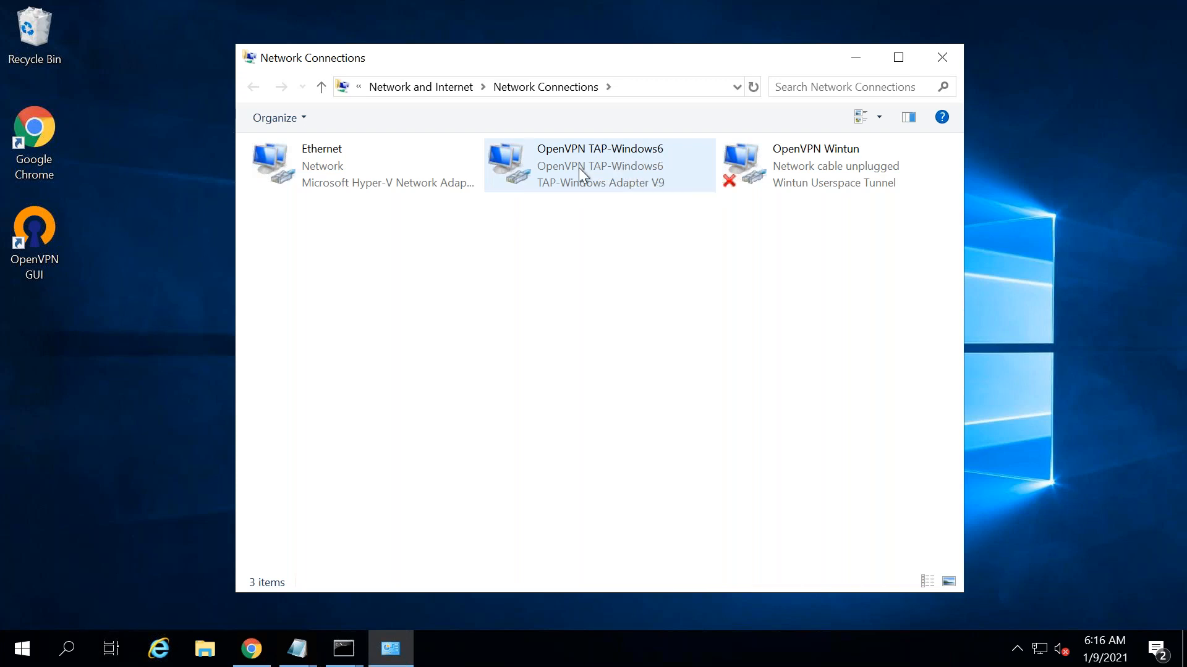
{"action": "left_click", "coordinate": [579, 168]}
{"action": "right_click", "coordinate": [579, 168]}
{"action": "left_click", "coordinate": [638, 207]}
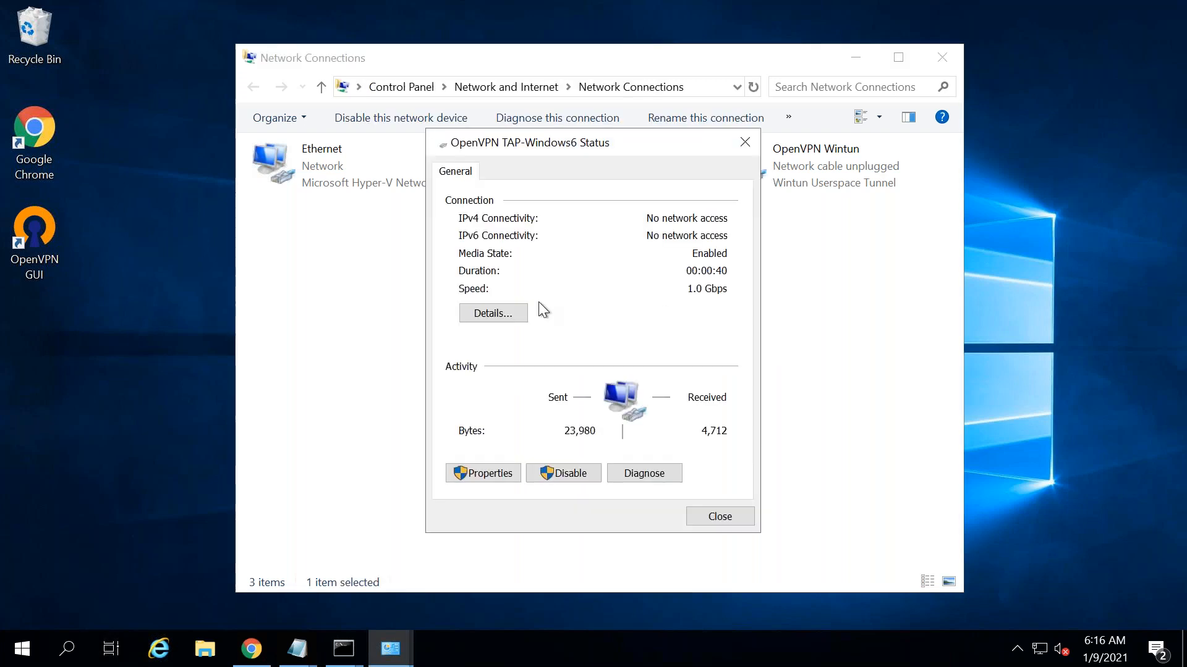
{"action": "left_click", "coordinate": [504, 313]}
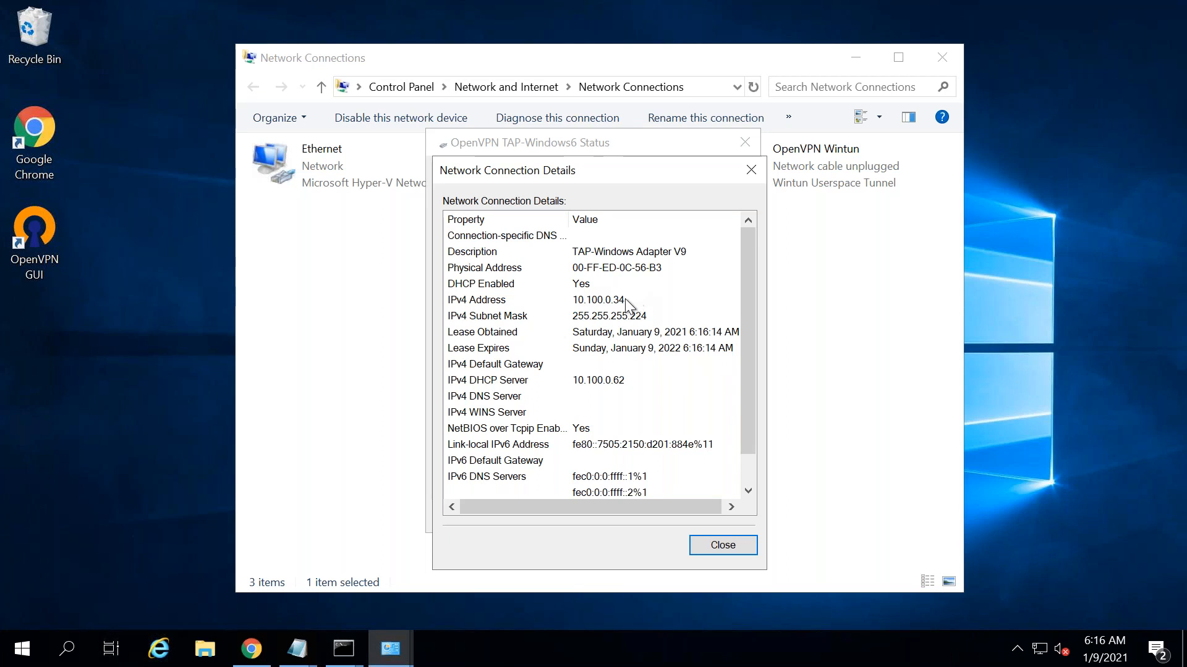
{"action": "left_click", "coordinate": [598, 299]}
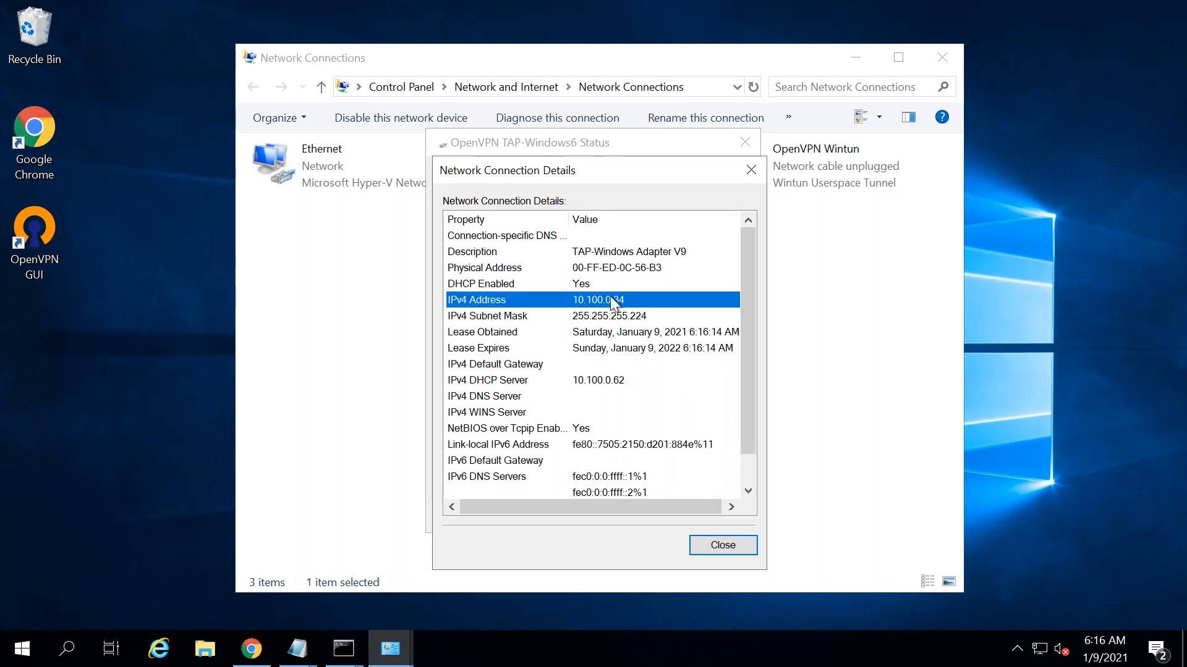
- Close the connection details, adapter status and Network Connections windows
{"action": "left_click", "coordinate": [751, 170]}
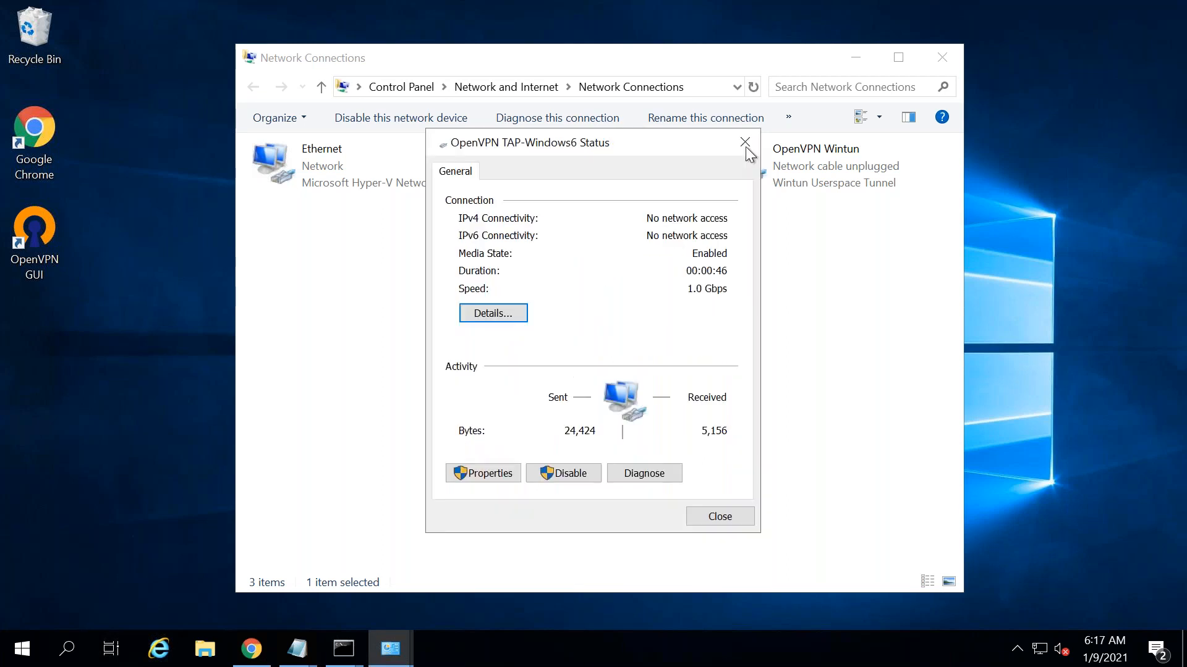
{"action": "left_click", "coordinate": [744, 142]}
{"action": "left_click", "coordinate": [942, 57]}
{"action": "left_click", "coordinate": [347, 647]}
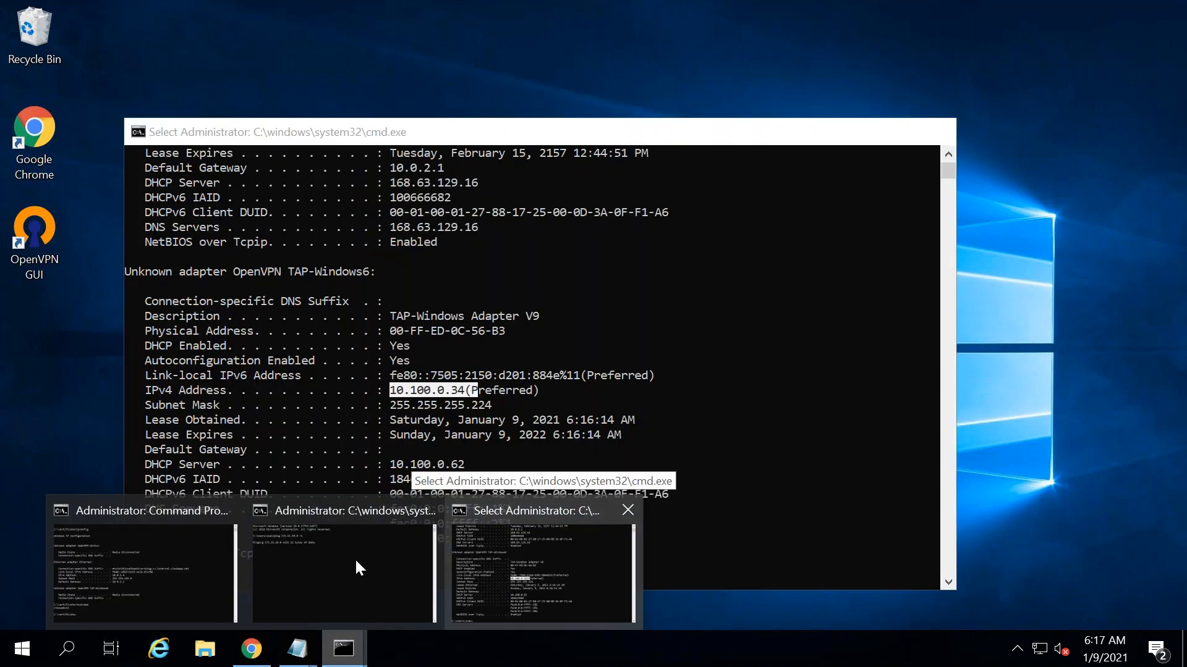
- Bring the continuous ping to 172.31.39.8 to the front, showing replies through the tunnel
{"action": "mouse_move", "coordinate": [354, 557]}
{"action": "left_click", "coordinate": [353, 558]}
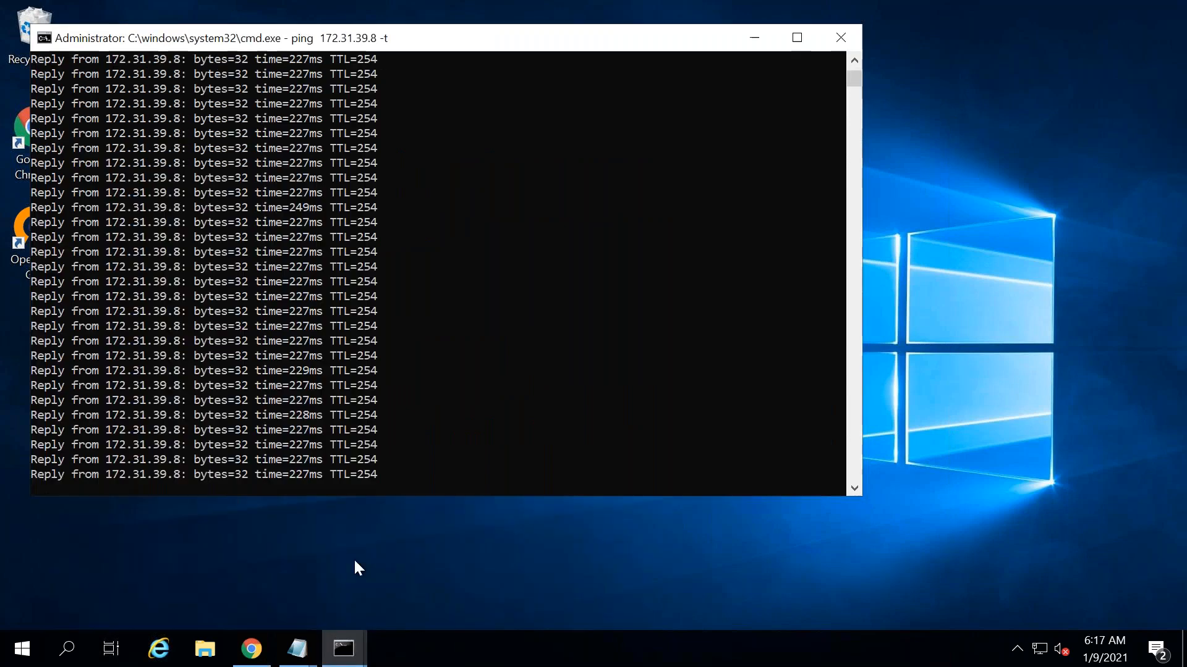
{"action": "left_click", "coordinate": [854, 61]}
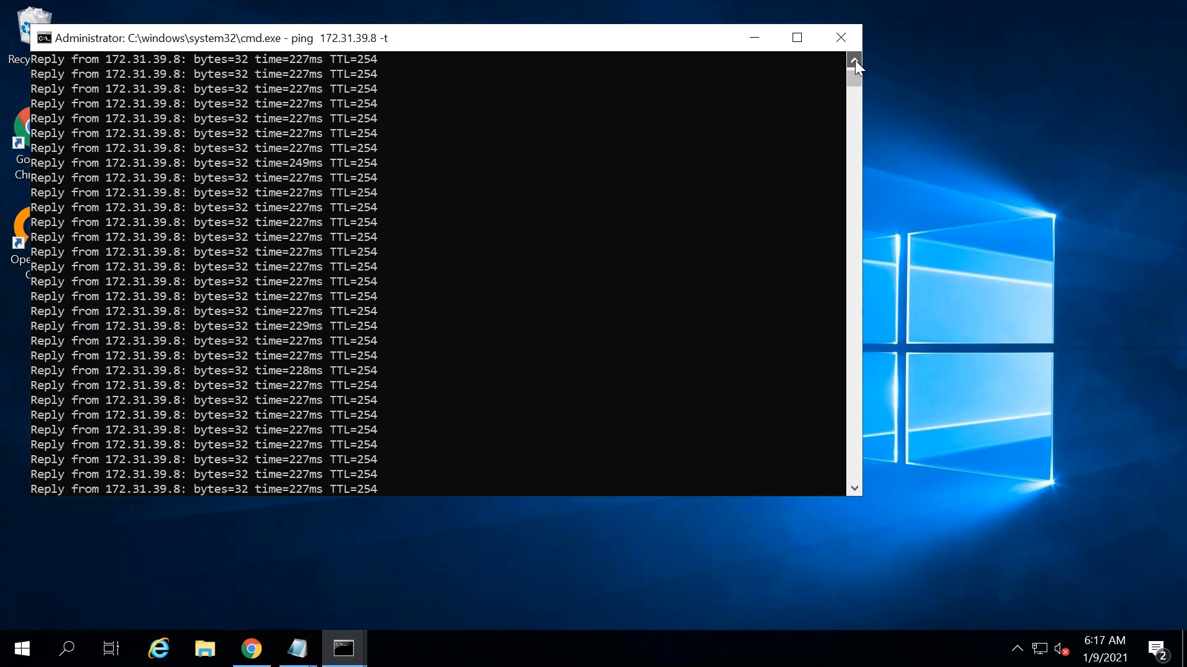
{"action": "left_click_drag", "start_coordinate": [854, 73], "coordinate": [854, 72]}
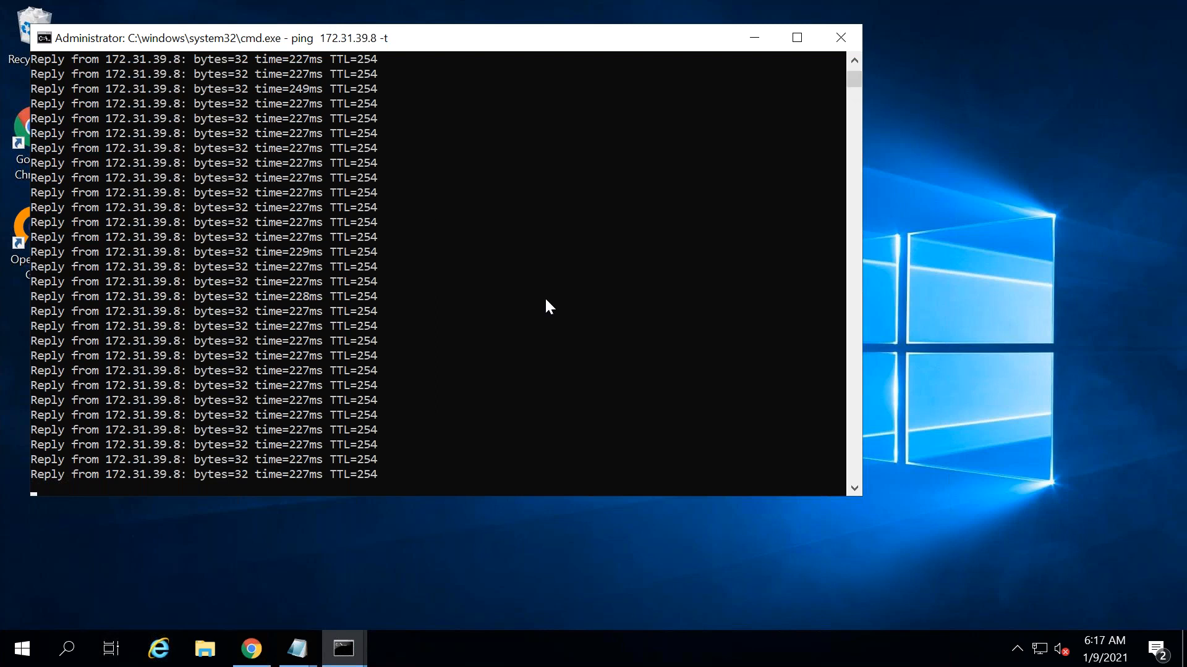
- Switch from the remote session to the local notes and back to the remote desktop
{"action": "mouse_move", "coordinate": [521, 5]}
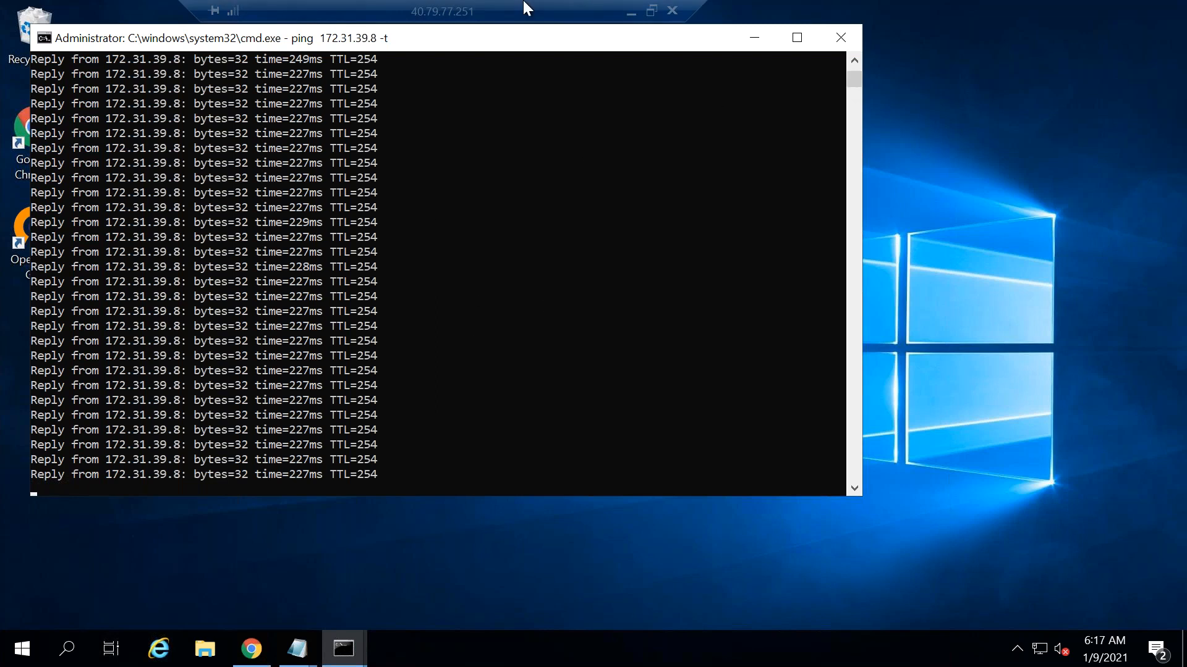
{"action": "left_click", "coordinate": [630, 11]}
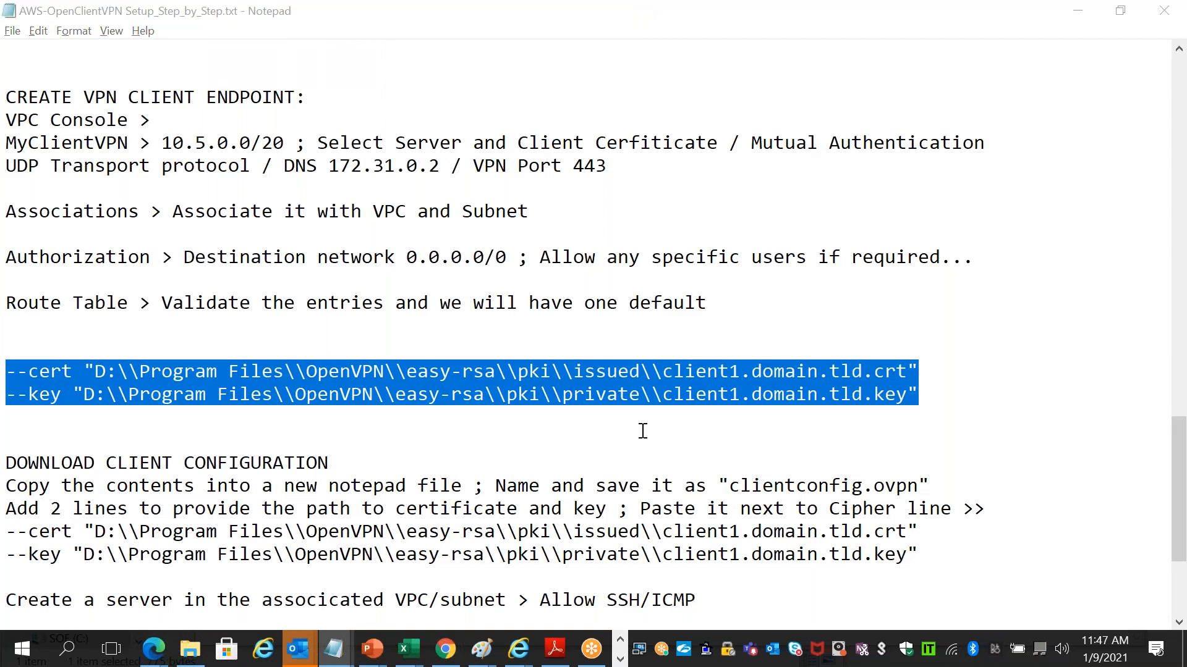
{"action": "key", "text": "alt+Tab"}
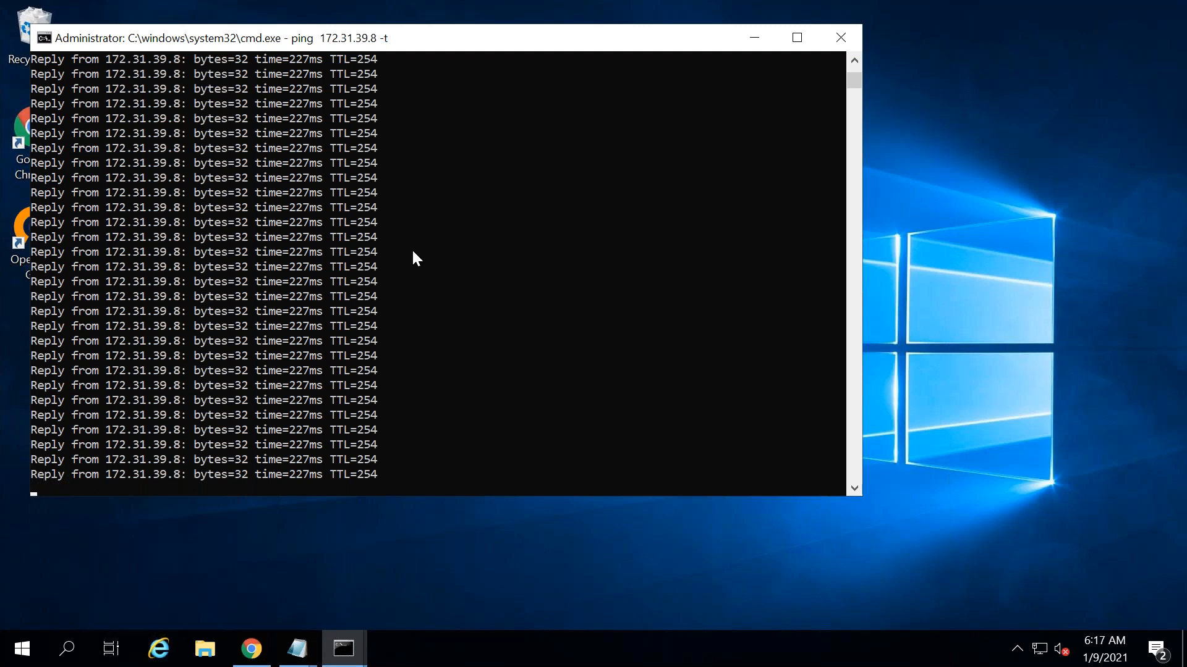
{"action": "mouse_move", "coordinate": [471, 3]}
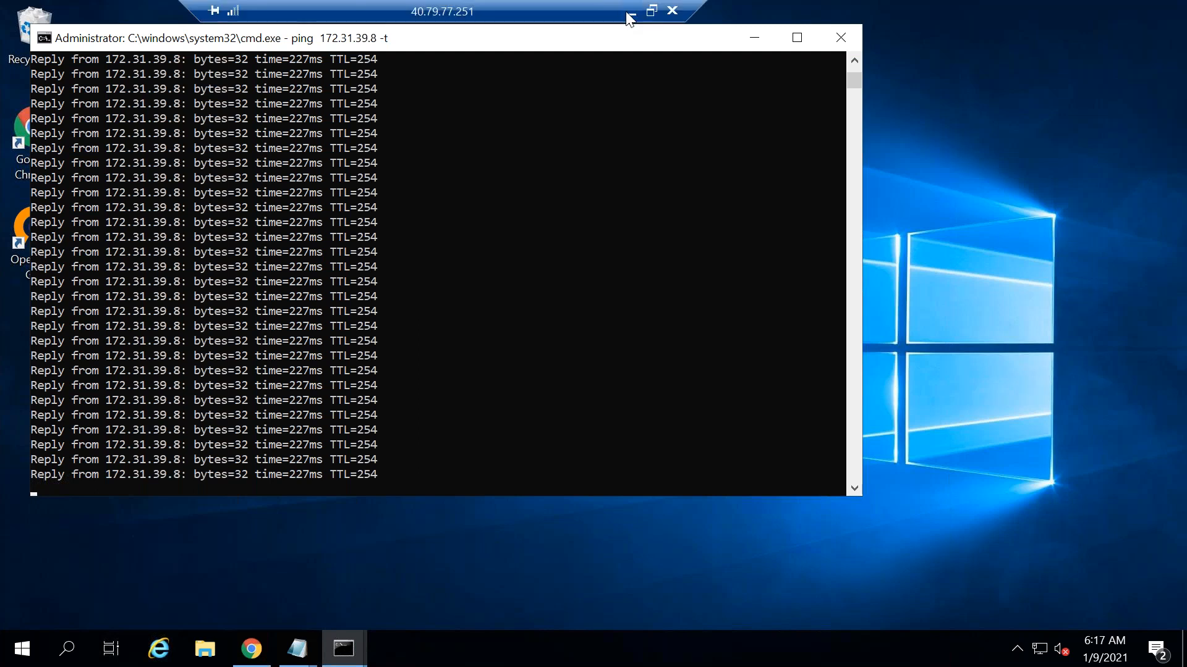
{"action": "left_click", "coordinate": [629, 15]}
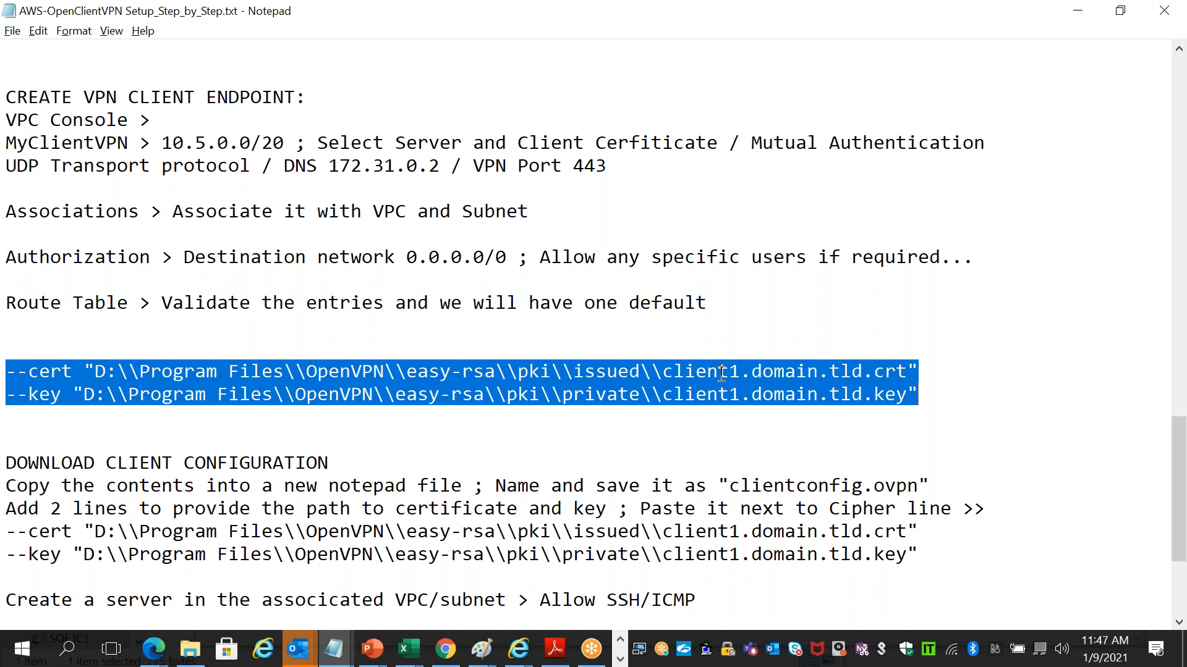
{"action": "key", "text": "alt+Tab"}
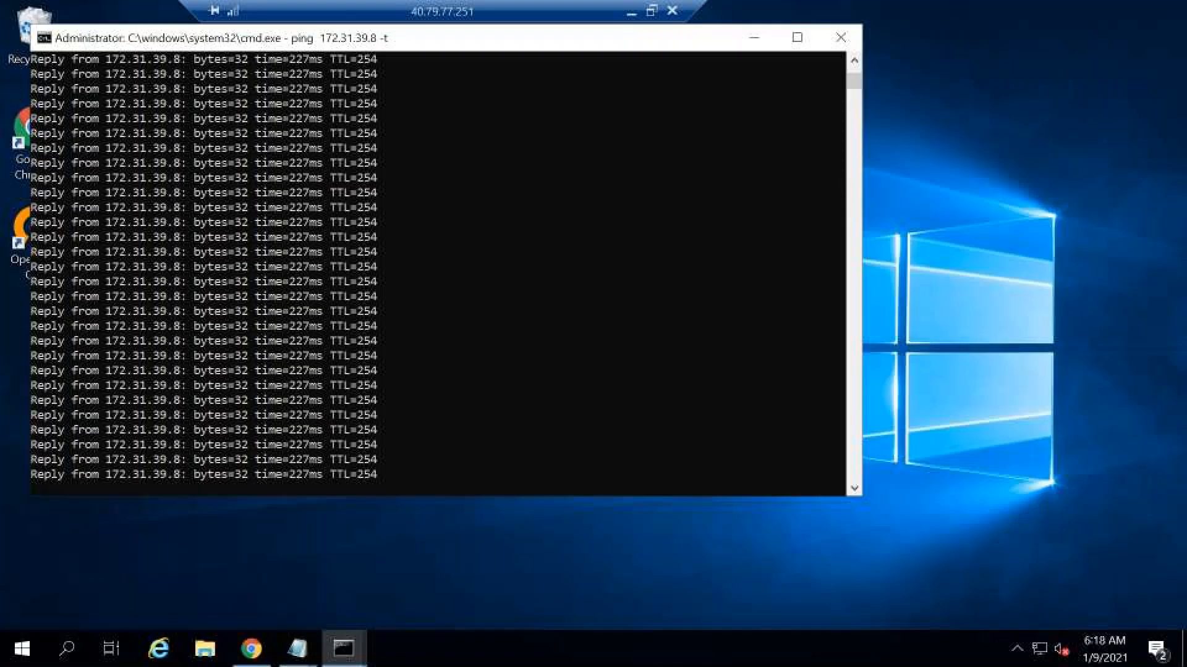
{"action": "left_click", "coordinate": [1017, 650]}
- Disconnect the OpenVPN GUI connection so the ping to 172.31.39.8 times out, then leave the remote session
{"action": "right_click", "coordinate": [1018, 612]}
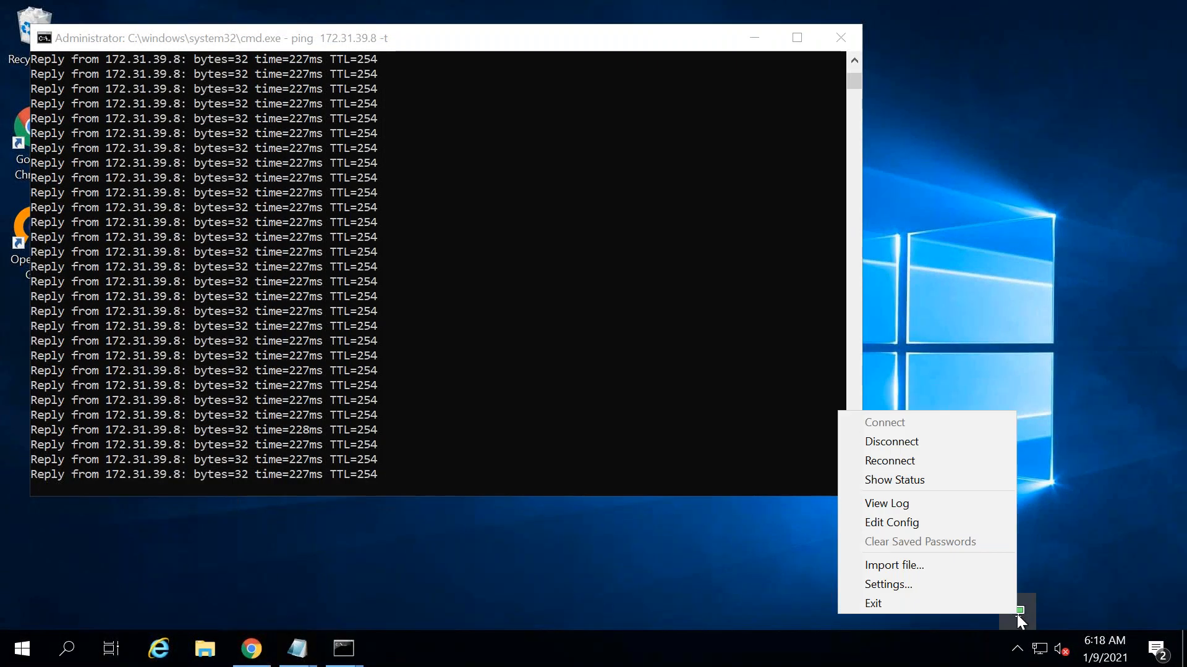
{"action": "left_click", "coordinate": [907, 441]}
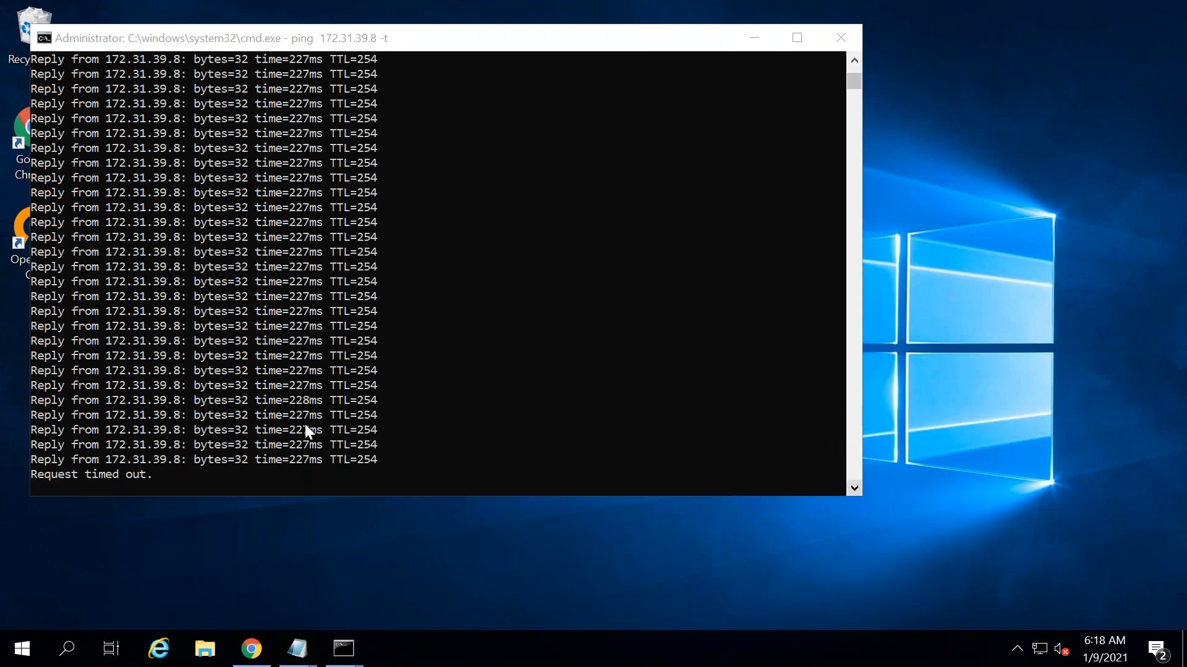
{"action": "left_click", "coordinate": [1016, 650]}
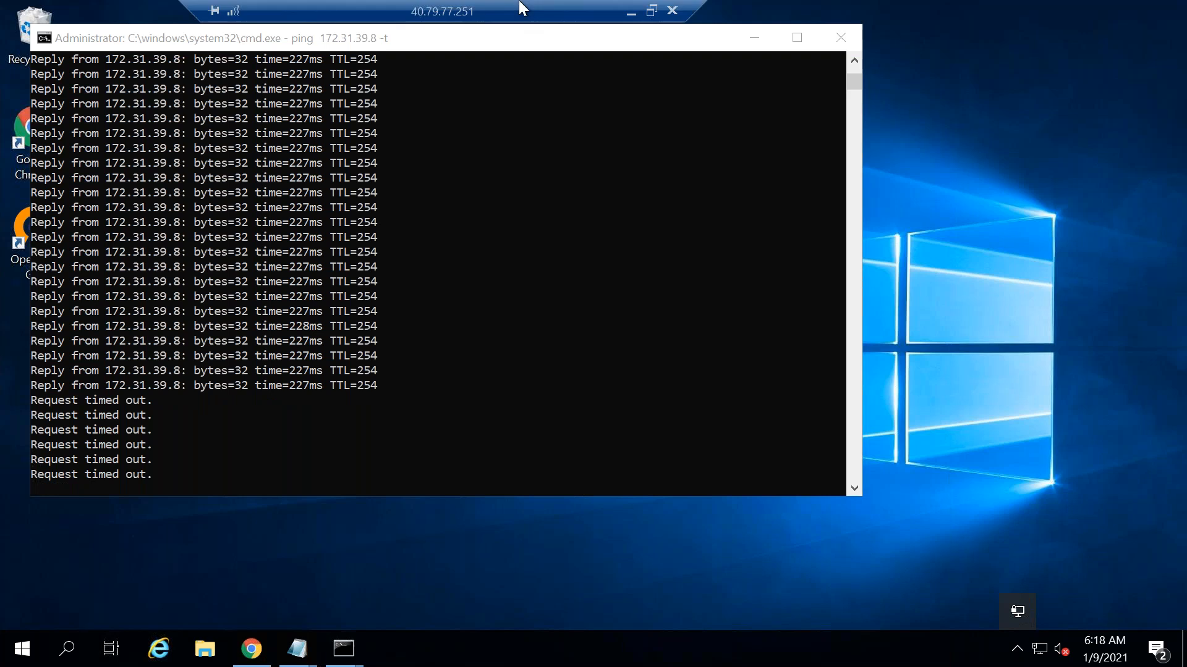
{"action": "left_click", "coordinate": [638, 15]}
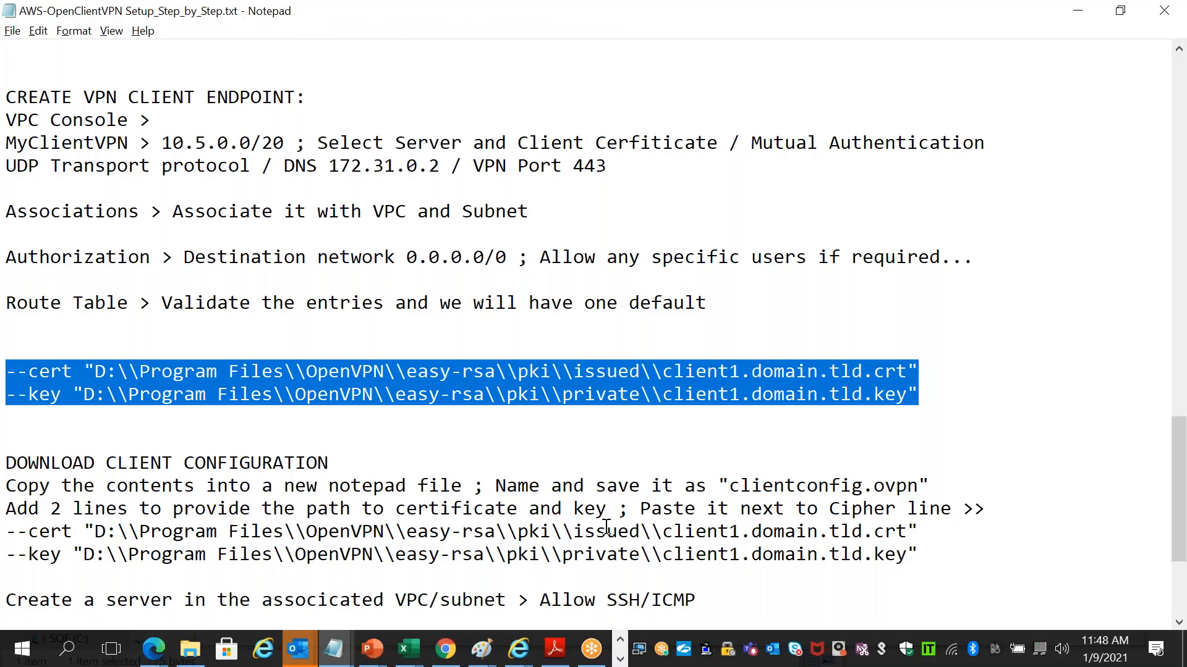
- Switch from the Notepad setup notes to the Paint diagram of the AWS VPC and OpenVPN client
{"action": "key", "text": "alt+Tab"}
{"action": "key", "text": "Tab"}
{"action": "key", "text": "alt+Tab"}
{"action": "key", "text": "alt+Tab"}
{"action": "key", "text": "alt+Tab"}
{"action": "key", "text": "alt+Tab"}
{"action": "key", "text": "alt+Tab"}
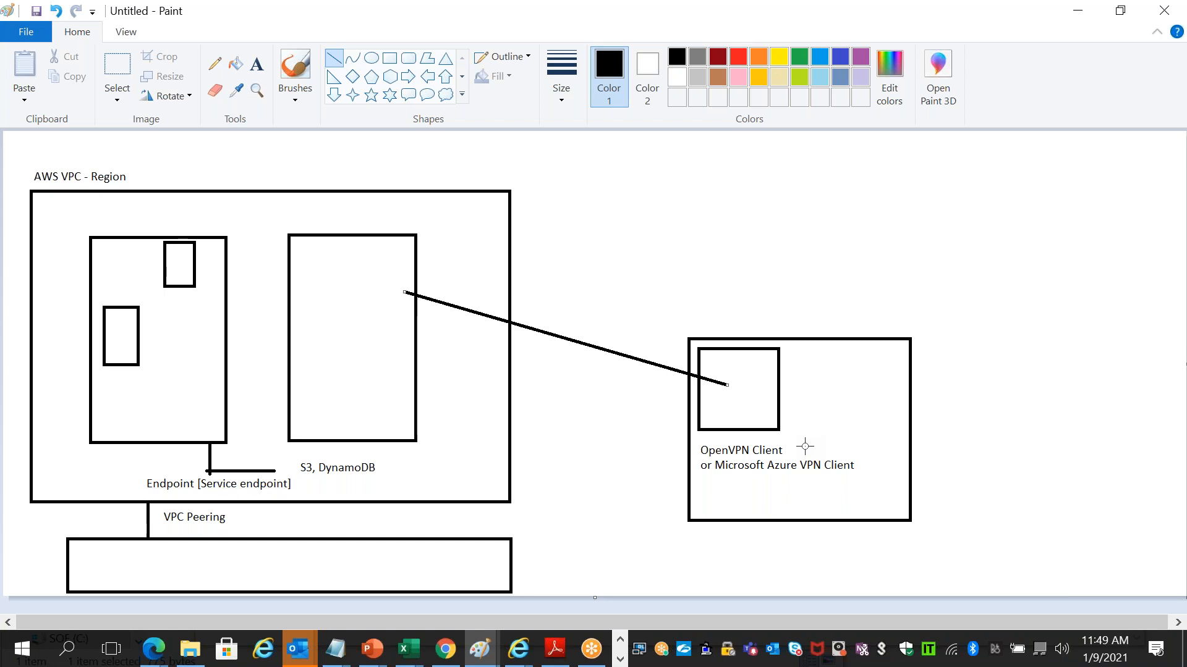
- Return to the remote session's timed-out ping, then bring up the AWS Client VPN Endpoints page in Chrome
{"action": "left_click", "coordinate": [620, 660]}
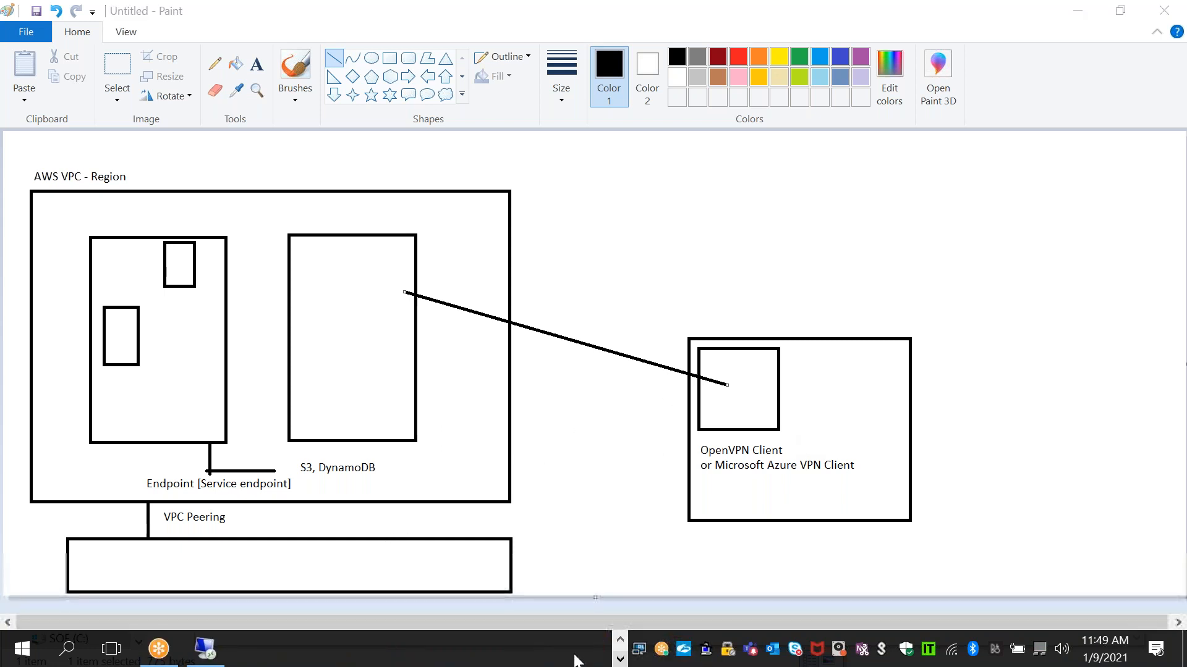
{"action": "left_click", "coordinate": [206, 649]}
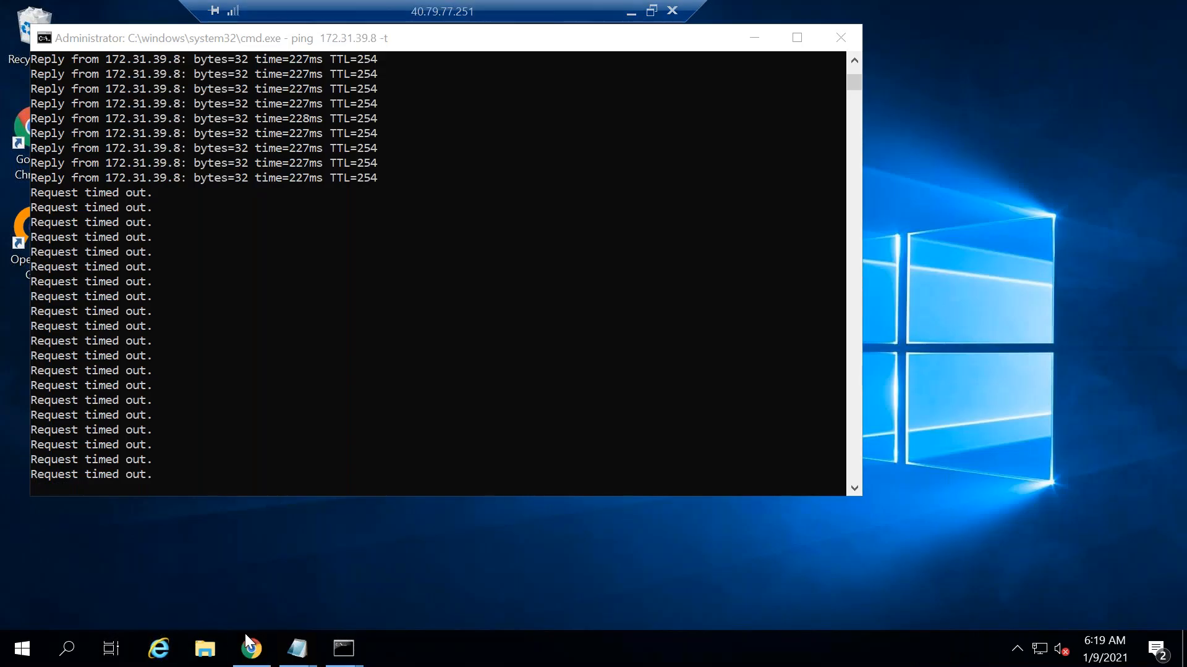
{"action": "left_click", "coordinate": [245, 637]}
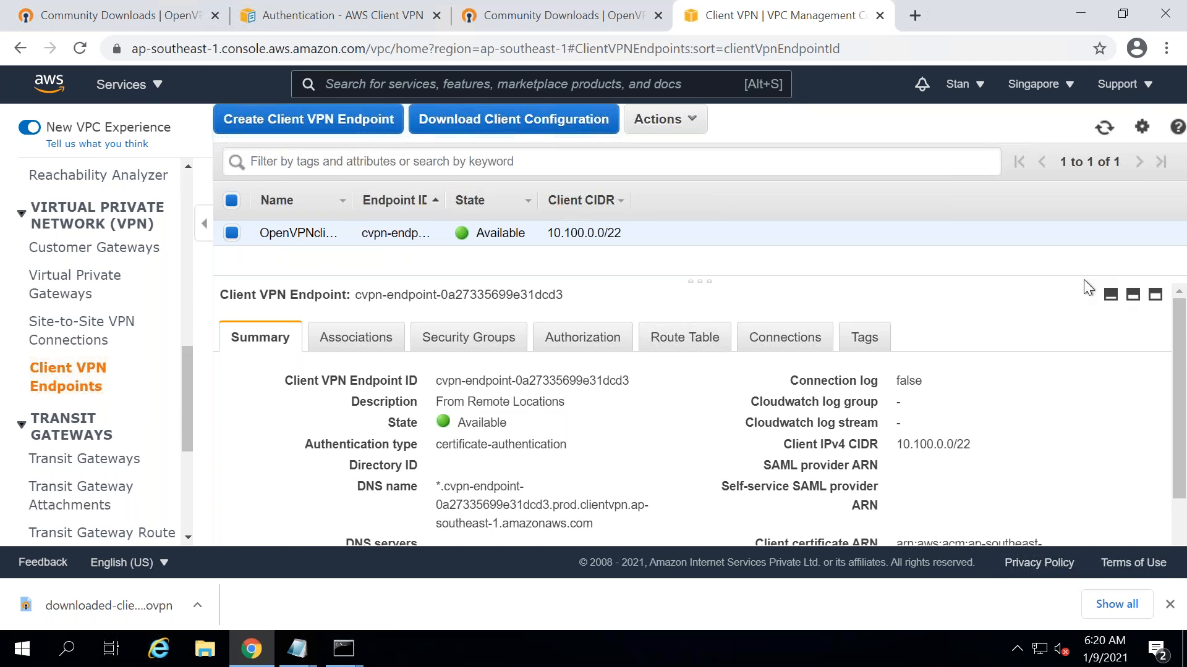
- Open the Downloads folder in File Explorer and launch the OpenVPN-2.5.0-I601-amd64 installer
{"action": "left_click", "coordinate": [206, 649]}
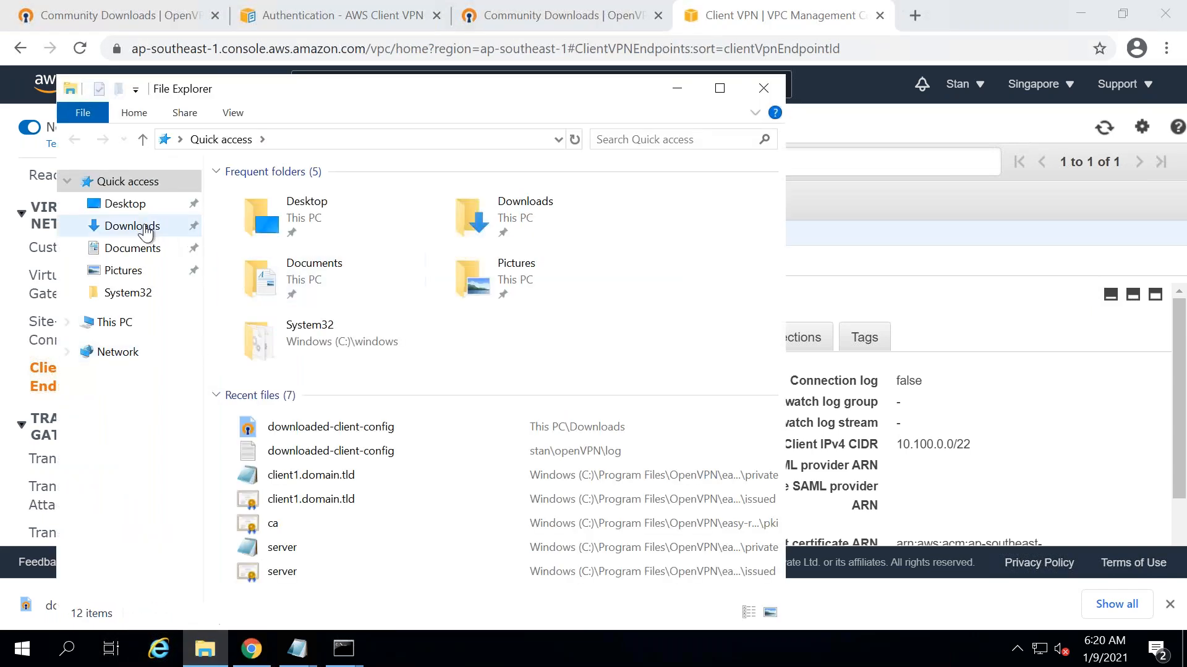
{"action": "left_click", "coordinate": [146, 230]}
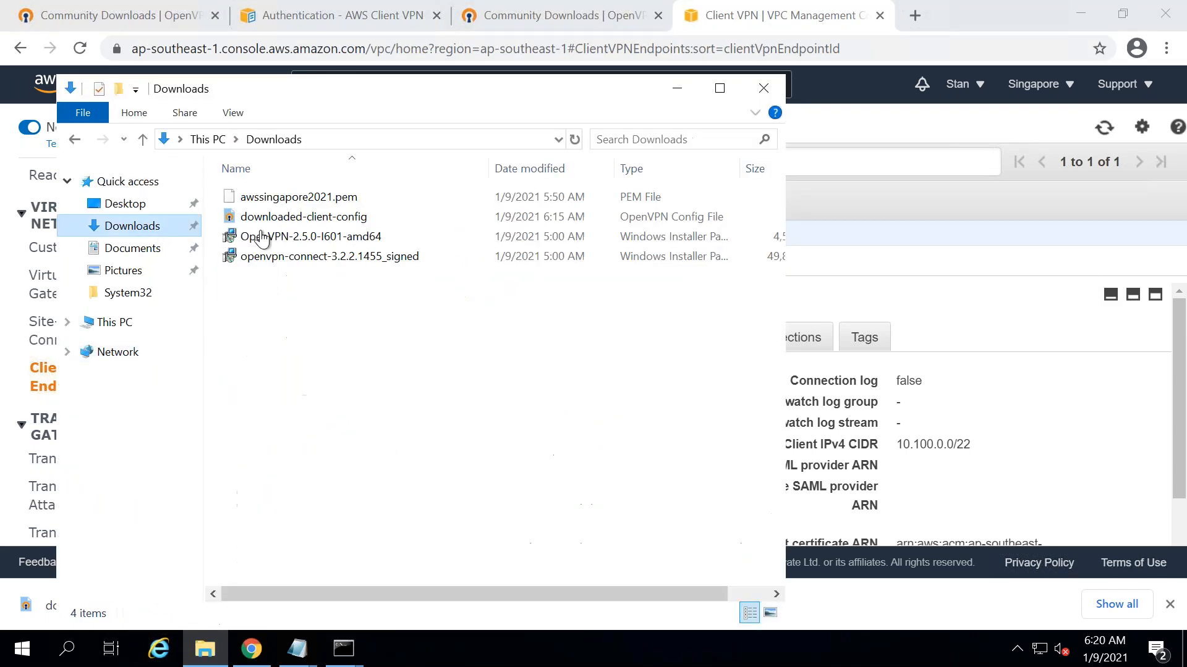
{"action": "left_click", "coordinate": [307, 221]}
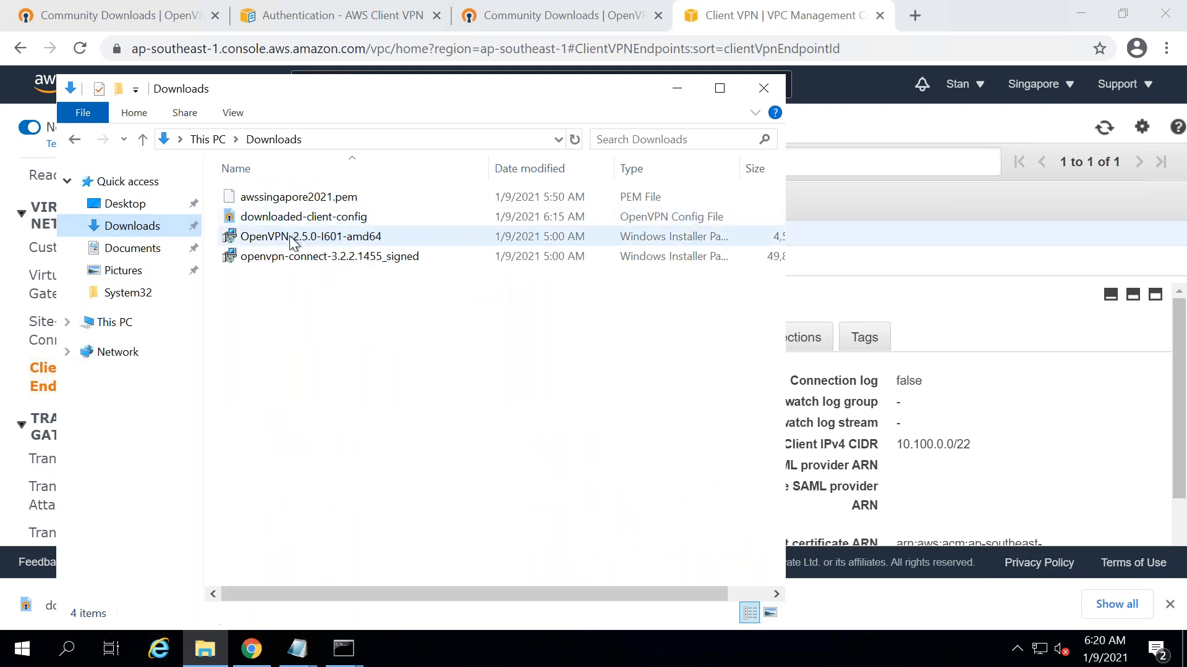
{"action": "left_click", "coordinate": [294, 236]}
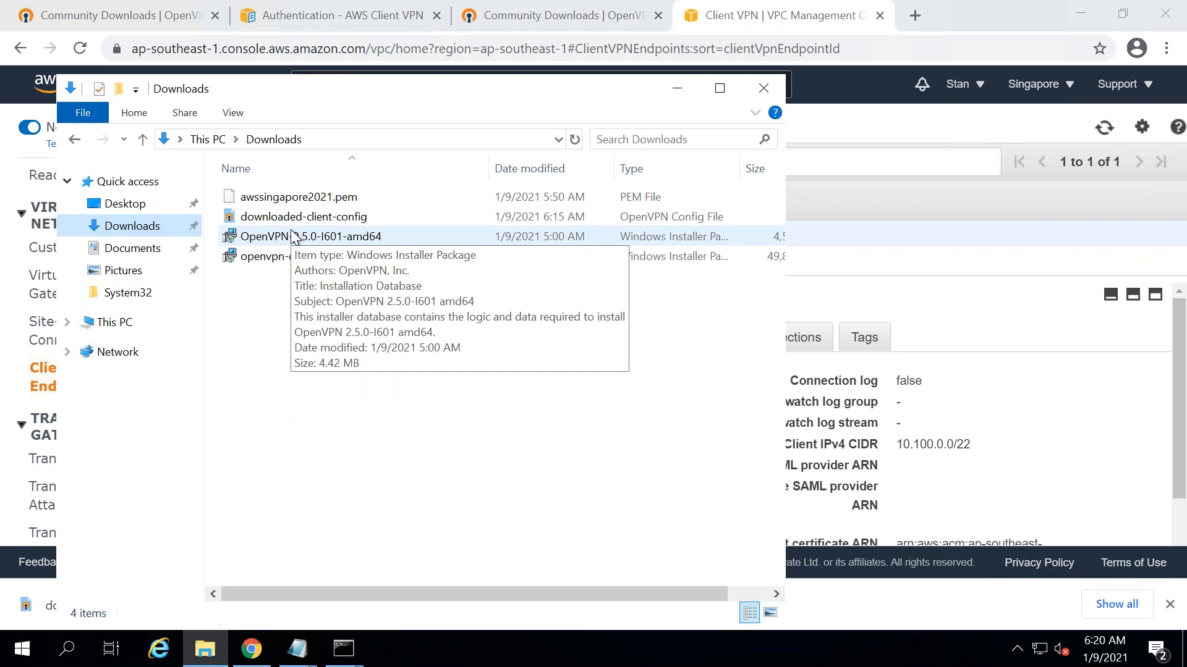
{"action": "double_click", "coordinate": [294, 237]}
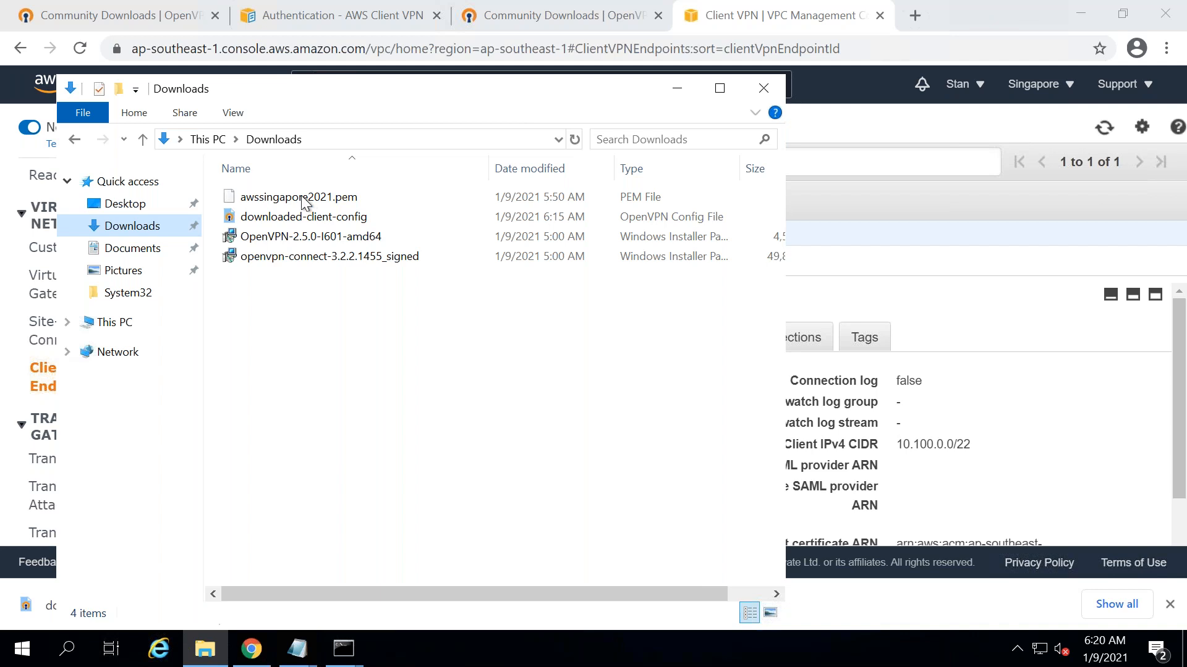
- Copy downloaded-client-config and the OpenVPN-2.5.0-I601-amd64 installer together
{"action": "left_click", "coordinate": [273, 222]}
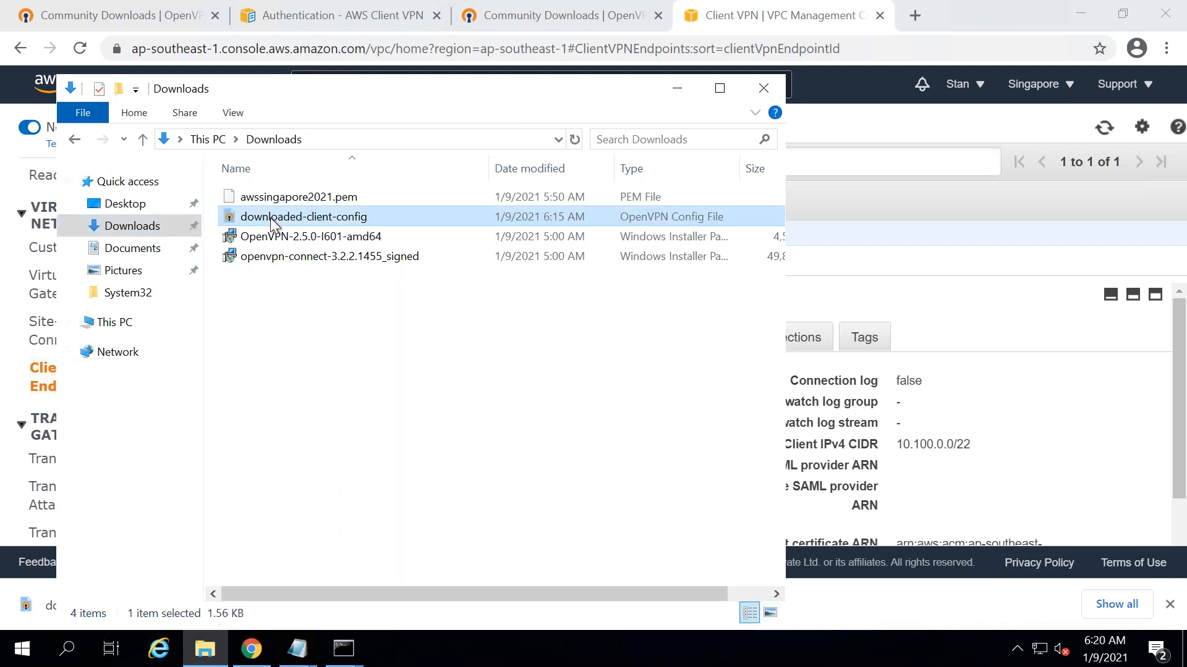
{"action": "left_click", "coordinate": [273, 234], "text": "ctrl"}
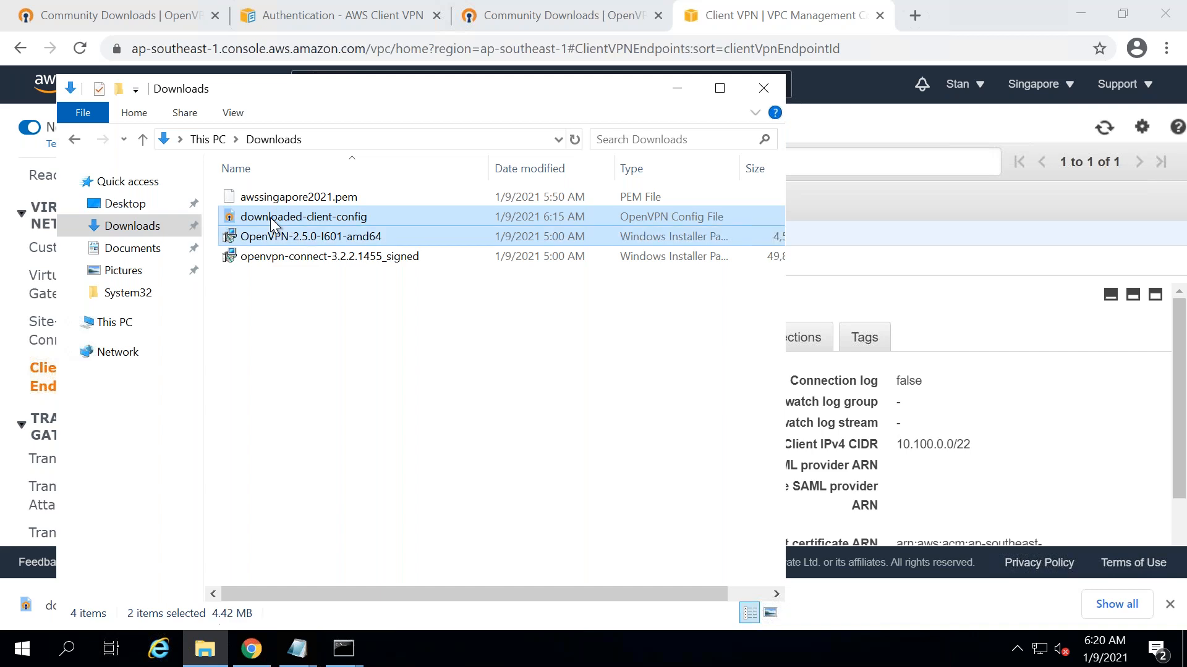
{"action": "right_click", "coordinate": [272, 230]}
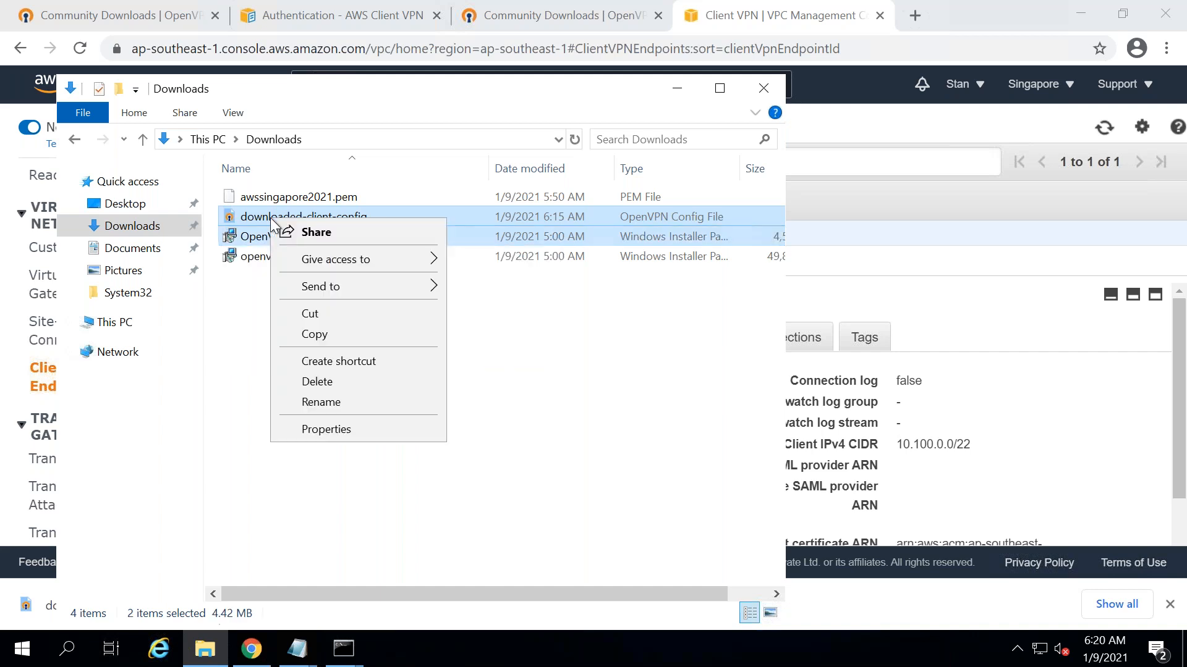
{"action": "left_click", "coordinate": [320, 337]}
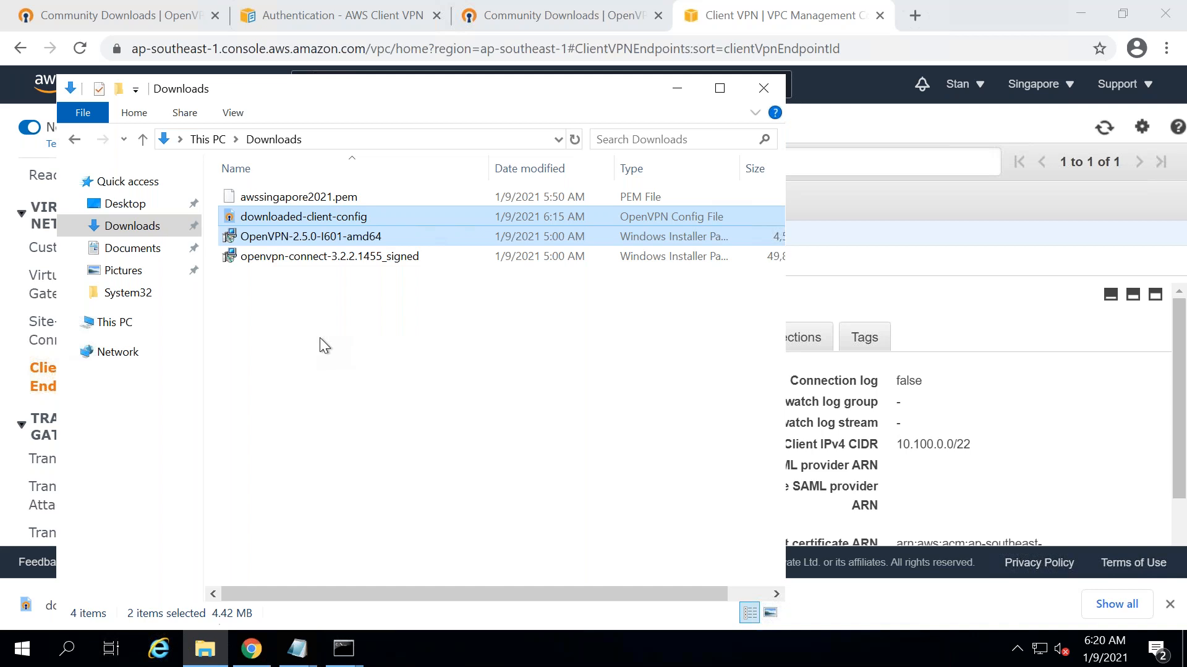
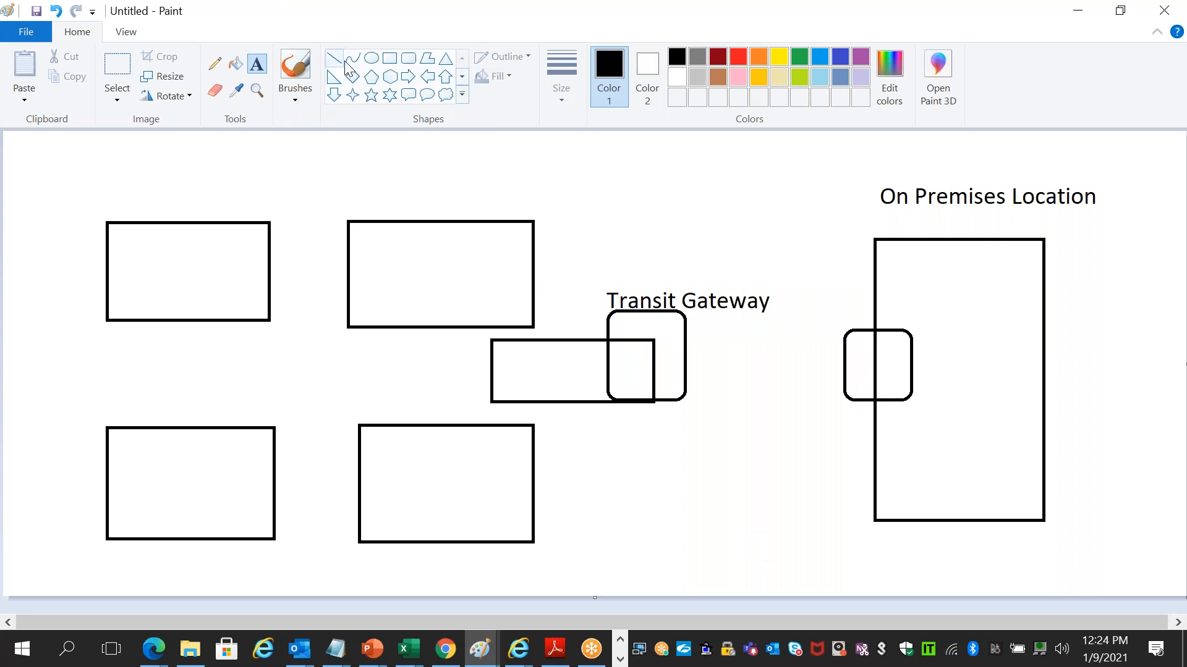
- Place the Transit Gateway label in a text box on the Paint diagram
{"action": "left_click_drag", "start_coordinate": [621, 328], "coordinate": [504, 275]}
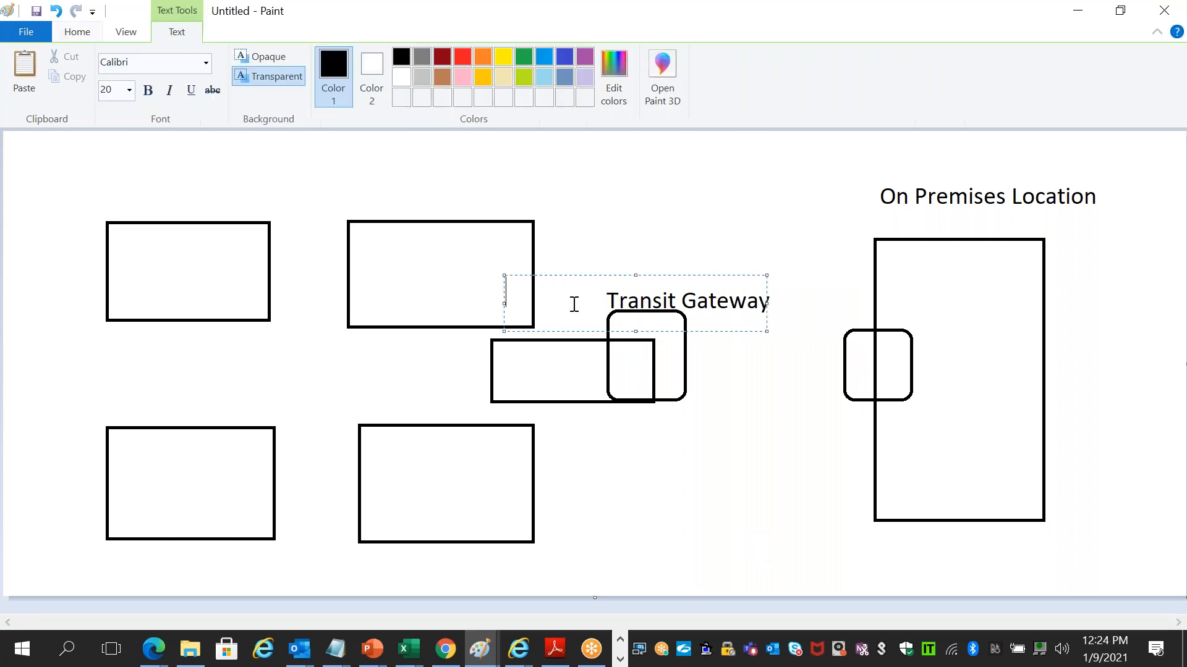
{"action": "left_click", "coordinate": [683, 206]}
- Draw straight lines joining the four rectangles and the On Premises box to Transit Gateway
{"action": "left_click", "coordinate": [334, 59]}
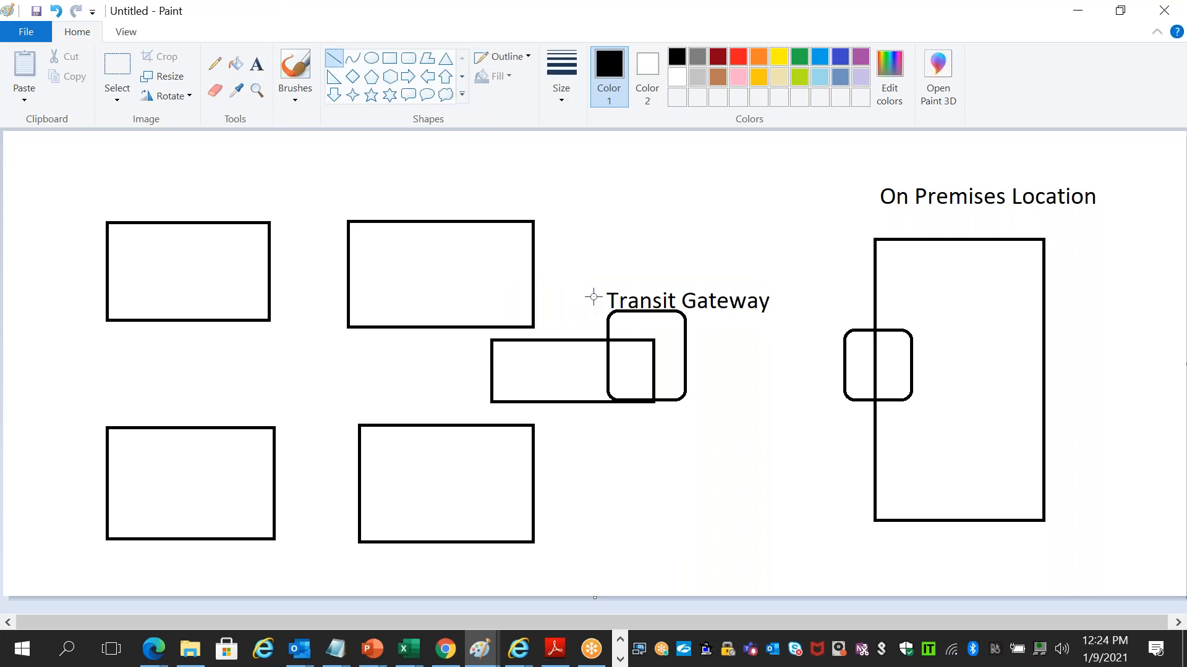
{"action": "left_click_drag", "start_coordinate": [604, 337], "coordinate": [524, 293]}
{"action": "left_click_drag", "start_coordinate": [605, 383], "coordinate": [528, 463]}
{"action": "left_click_drag", "start_coordinate": [613, 349], "coordinate": [393, 338]}
{"action": "left_click_drag", "start_coordinate": [292, 317], "coordinate": [262, 306]}
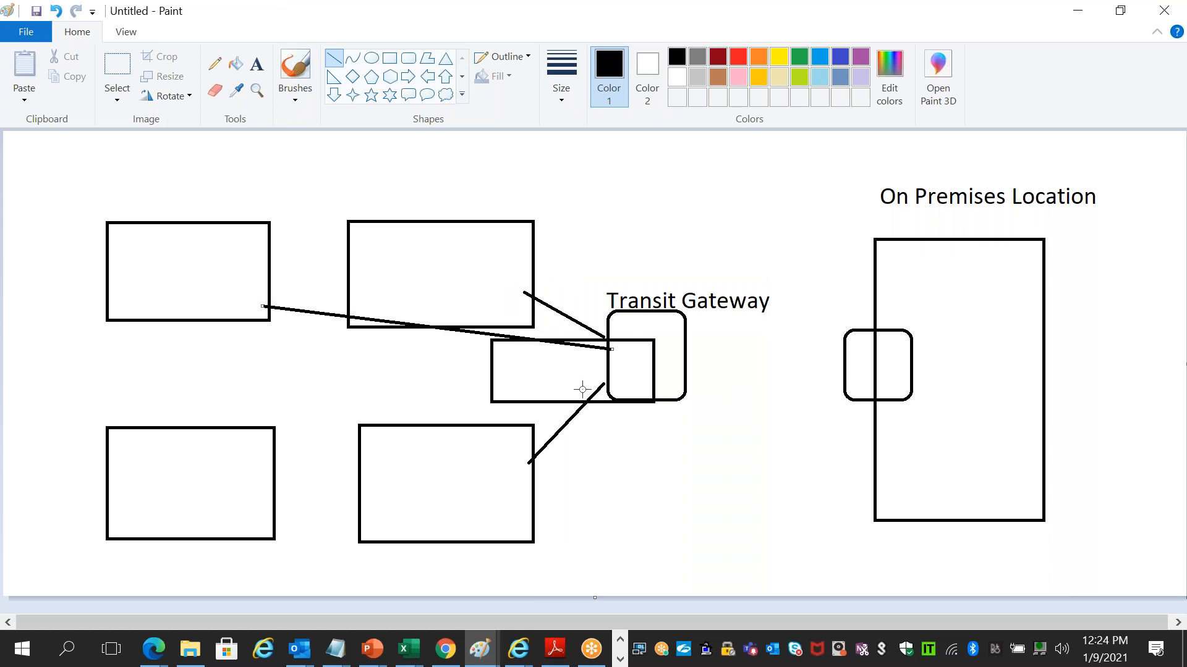
{"action": "mouse_move", "coordinate": [609, 370]}
{"action": "left_mouse_down"}
{"action": "mouse_move", "coordinate": [315, 421]}
{"action": "mouse_move", "coordinate": [259, 445]}
{"action": "left_mouse_up"}
{"action": "left_click_drag", "start_coordinate": [846, 345], "coordinate": [684, 319]}
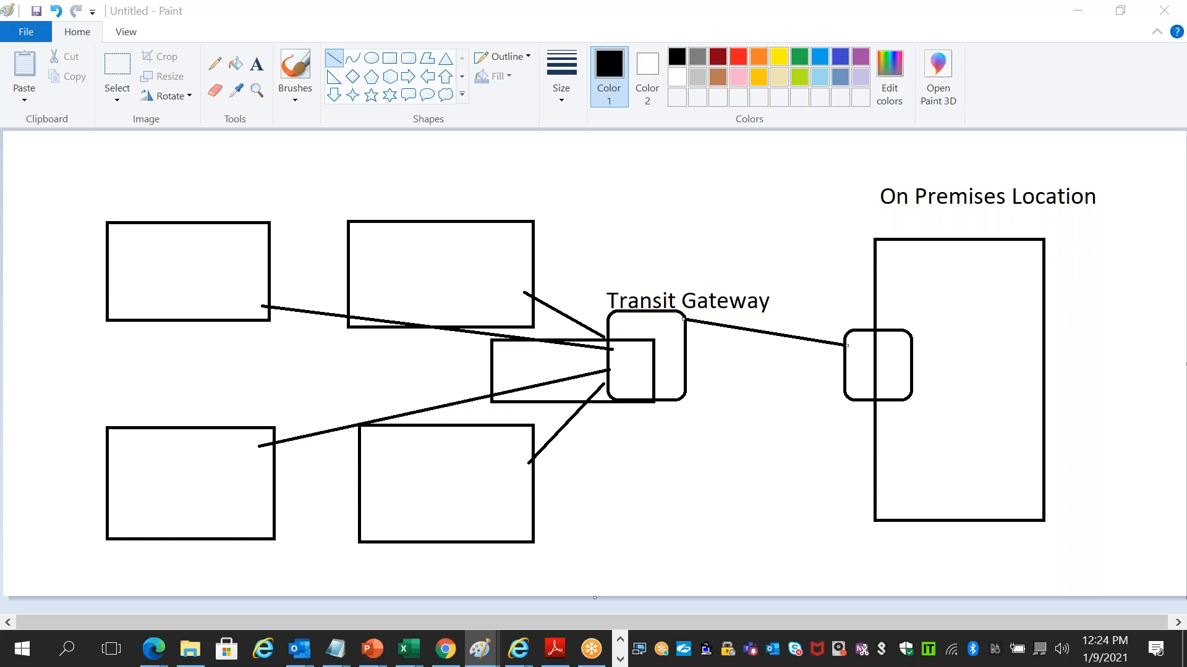
{"action": "key", "text": "alt+Tab"}
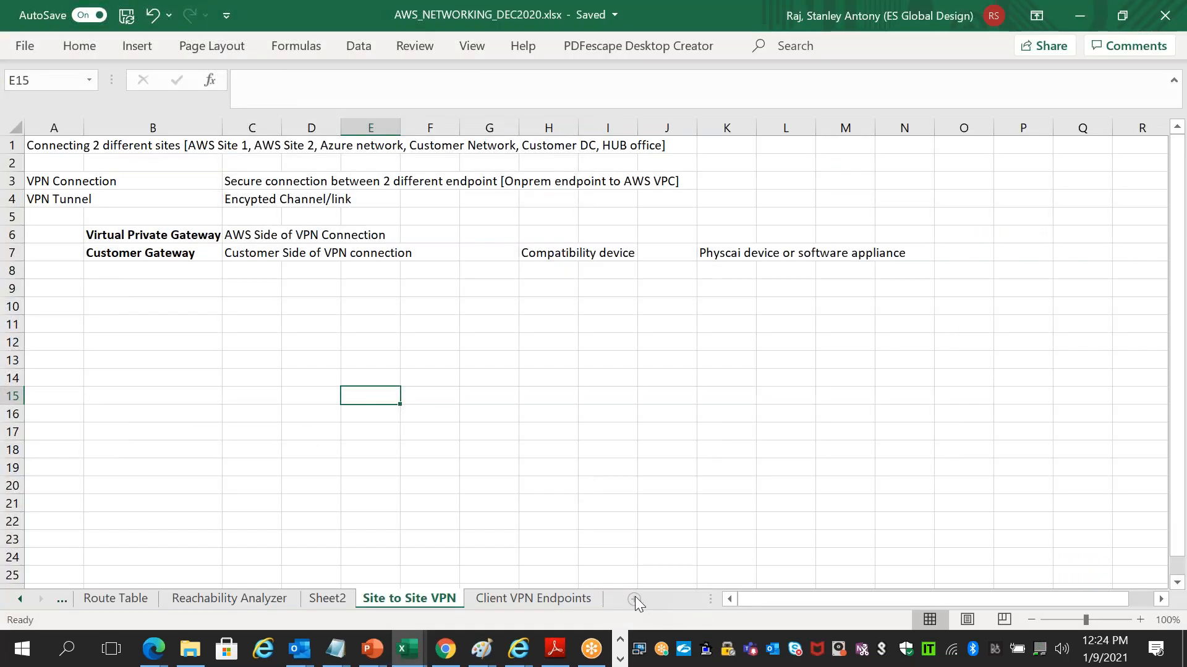
- Add a new worksheet named Transit Gateway
{"action": "double_click", "coordinate": [635, 596]}
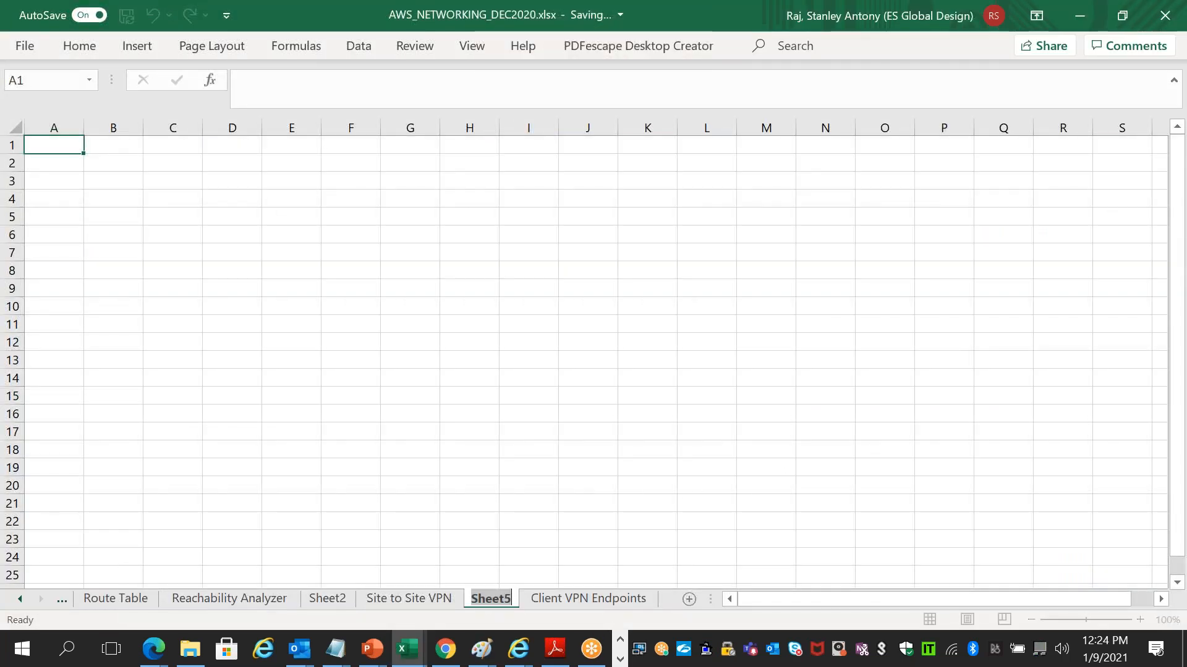
{"action": "type", "text": "Transit Gat"}
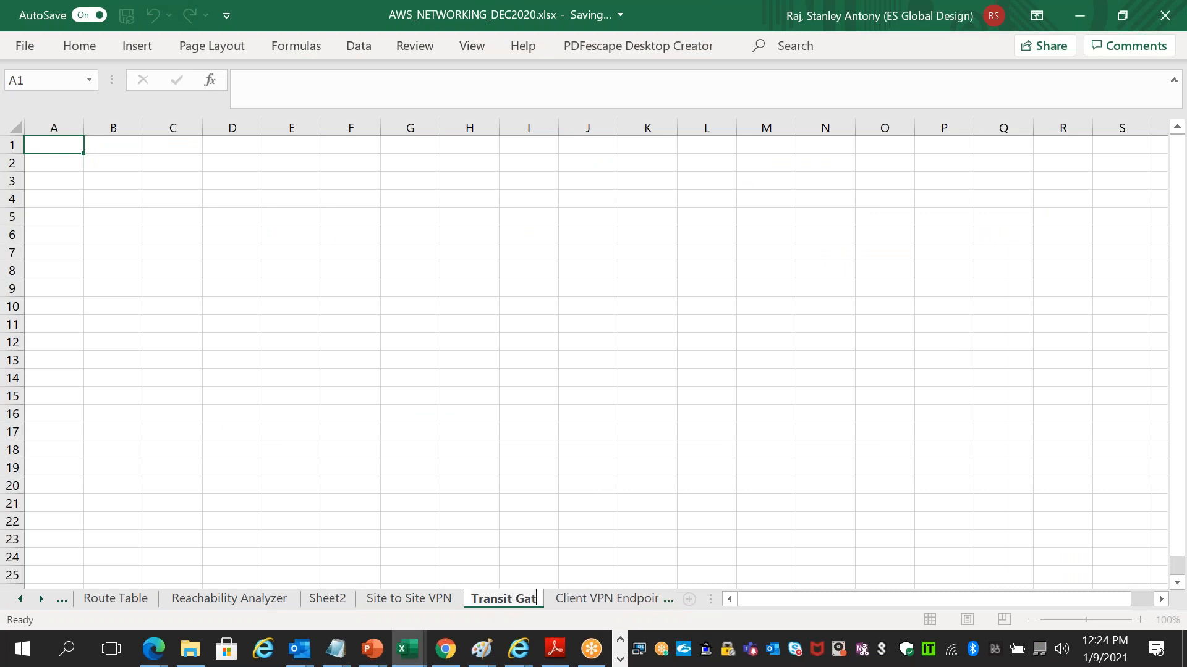
{"action": "type", "text": "eway"}
{"action": "left_click", "coordinate": [225, 357]}
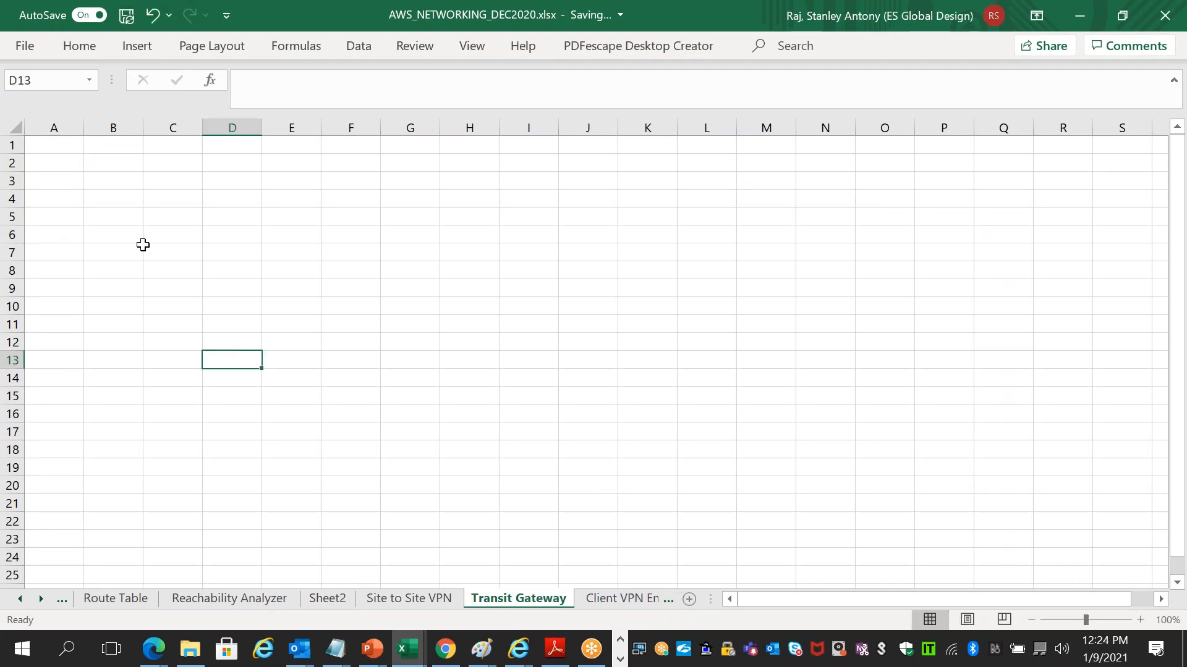
- Enter Cloud Router in B2 and Transit Gateway in A2, then AutoFit columns A and B
{"action": "left_click", "coordinate": [102, 166]}
{"action": "type", "text": "Cl"}
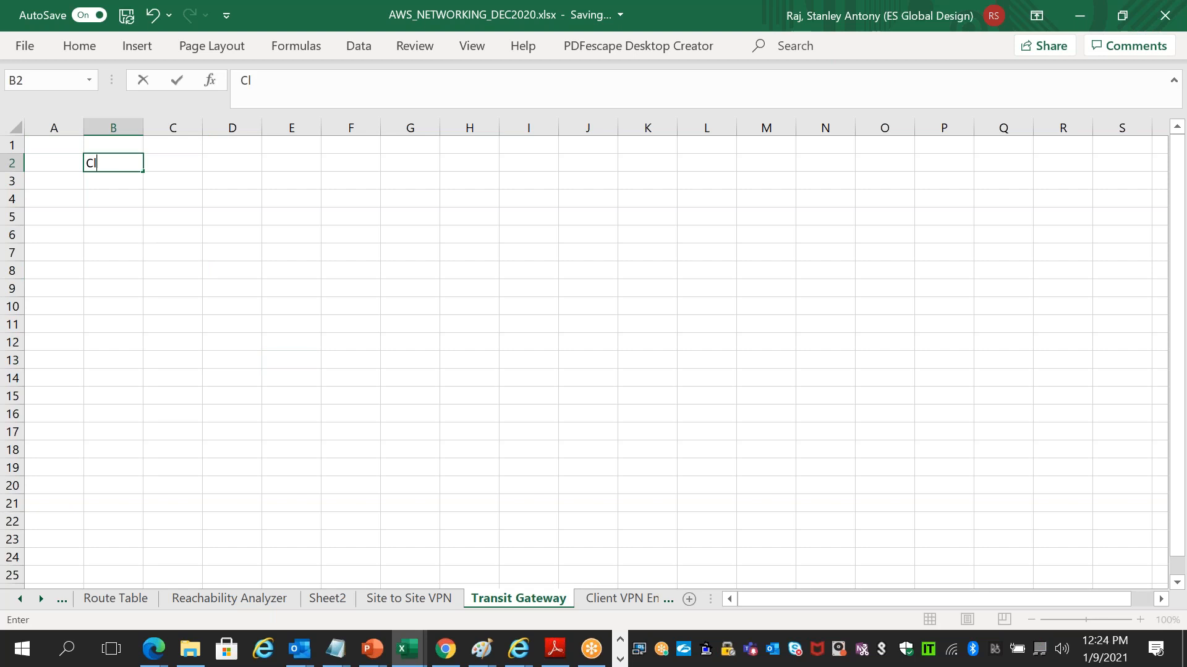
{"action": "type", "text": "oud Router"}
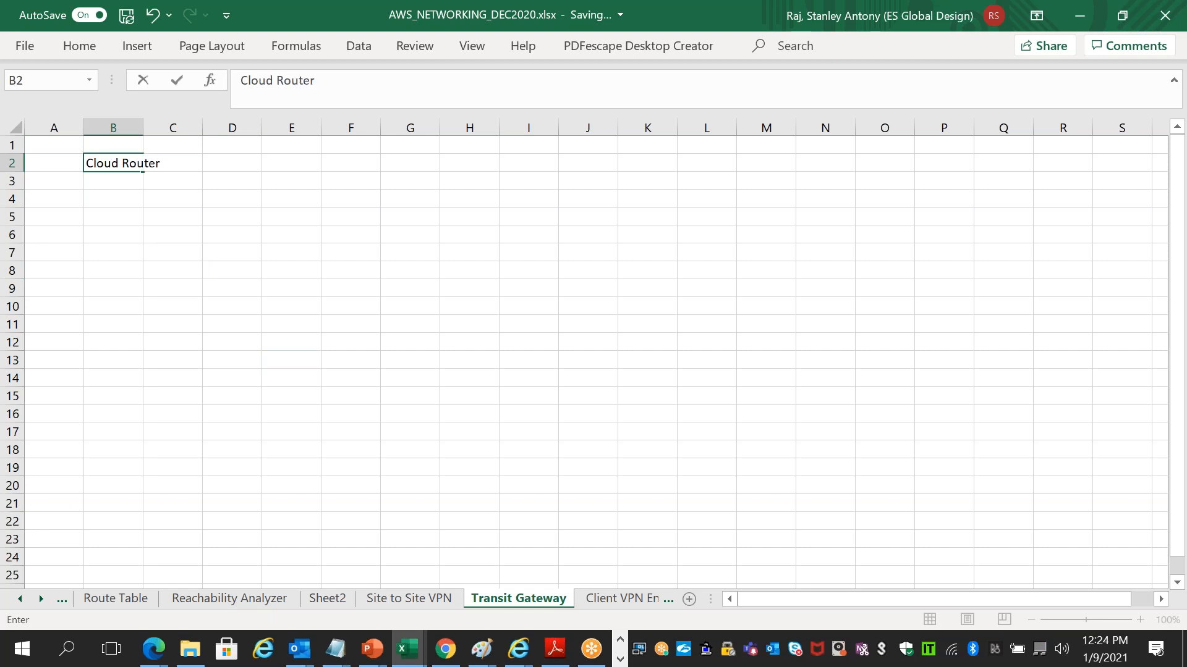
{"action": "key", "text": "alt+Tab"}
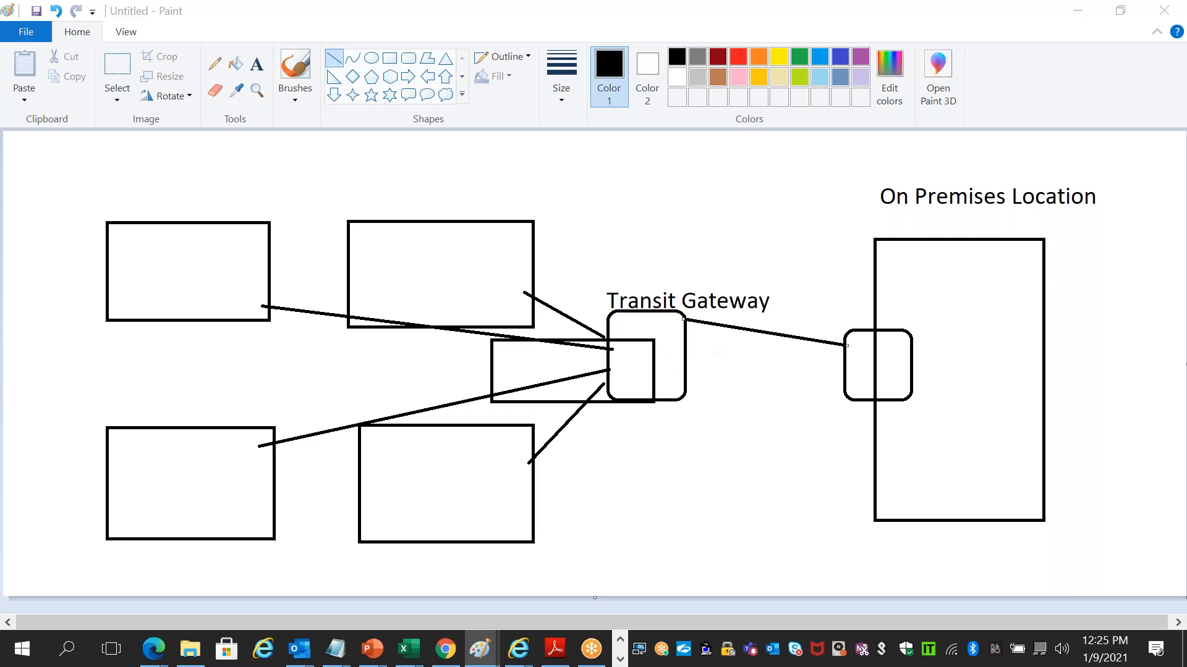
{"action": "key", "text": "alt+Tab"}
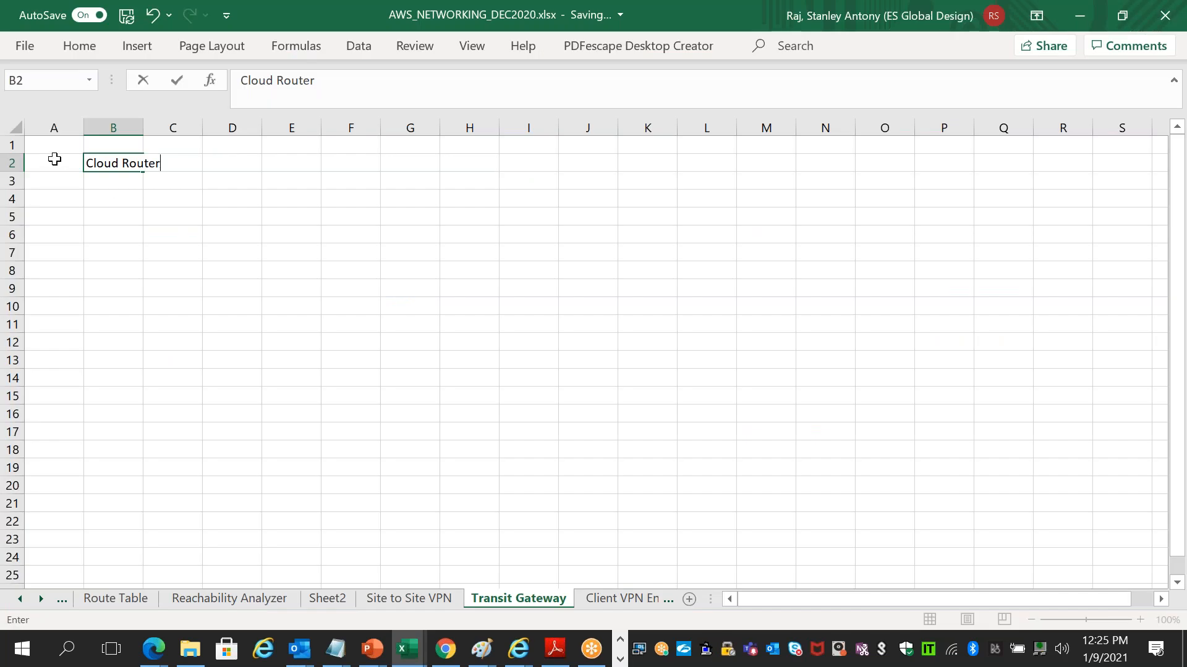
{"action": "left_click", "coordinate": [53, 160]}
{"action": "type", "text": "Transit Gateway"}
{"action": "left_click", "coordinate": [56, 218]}
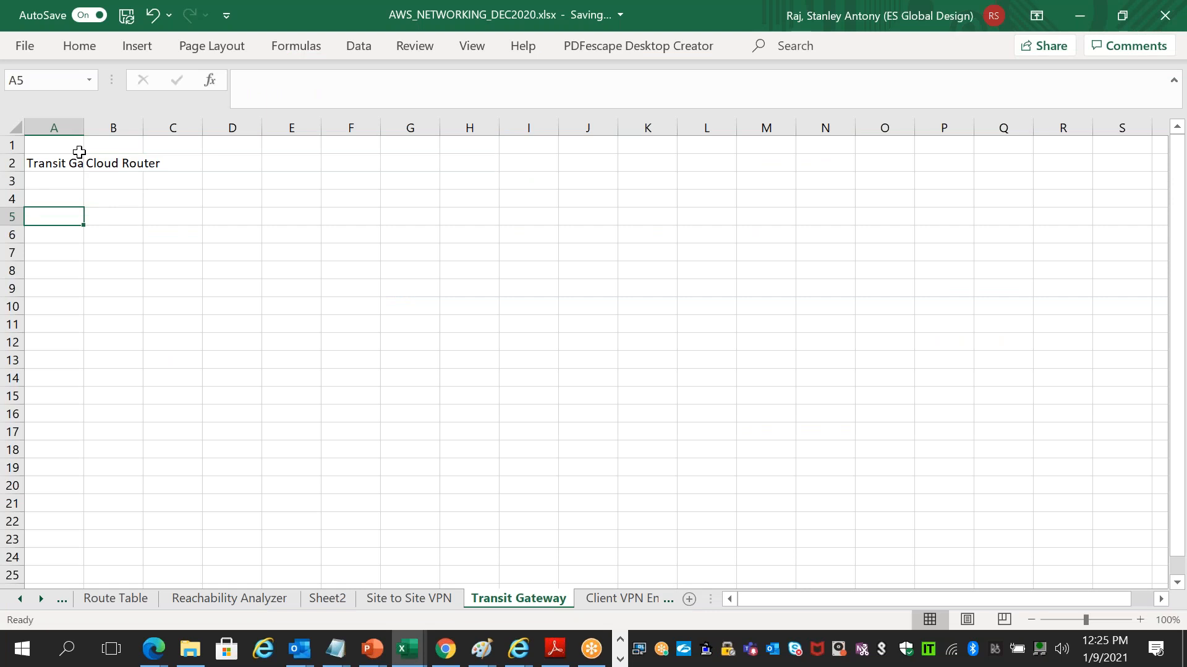
{"action": "double_click", "coordinate": [84, 128]}
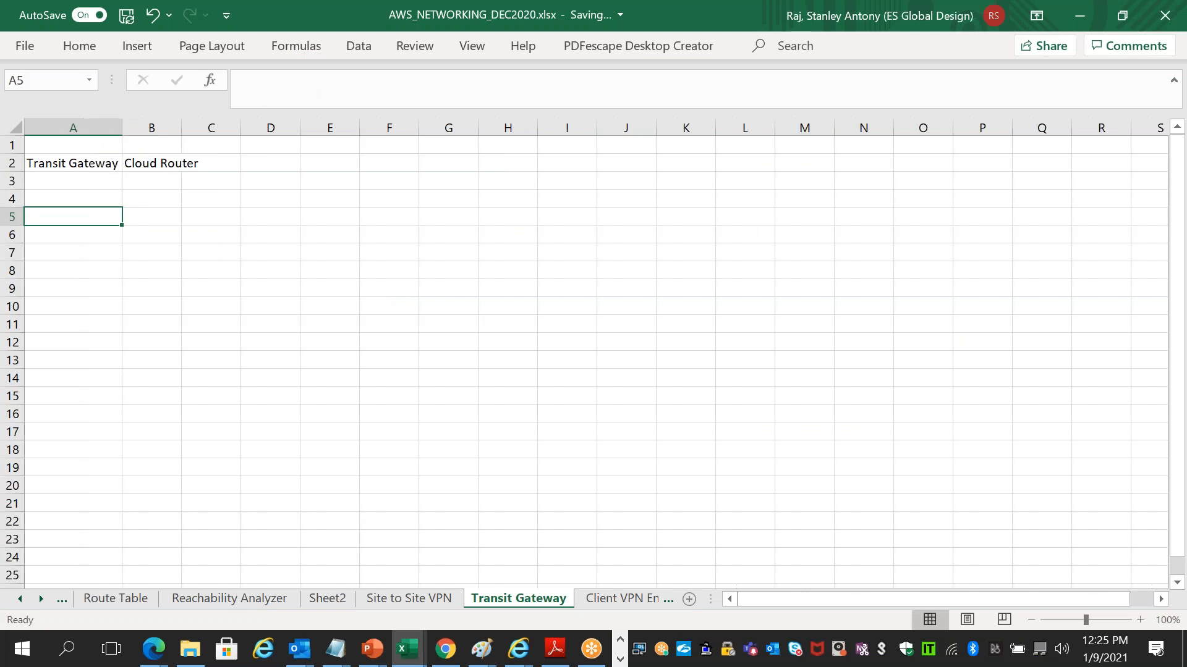
{"action": "double_click", "coordinate": [181, 128]}
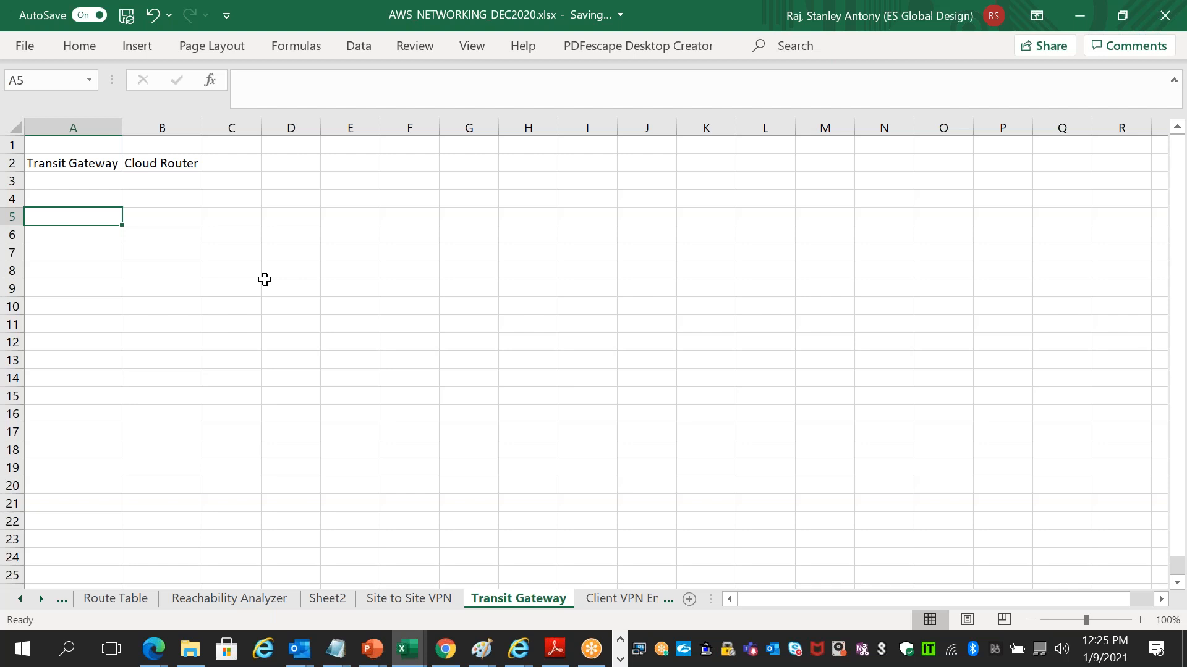
- List Managed Service, HA and Scalability down column D from D2
{"action": "left_click", "coordinate": [278, 164]}
{"action": "type", "text": "Managed Service"}
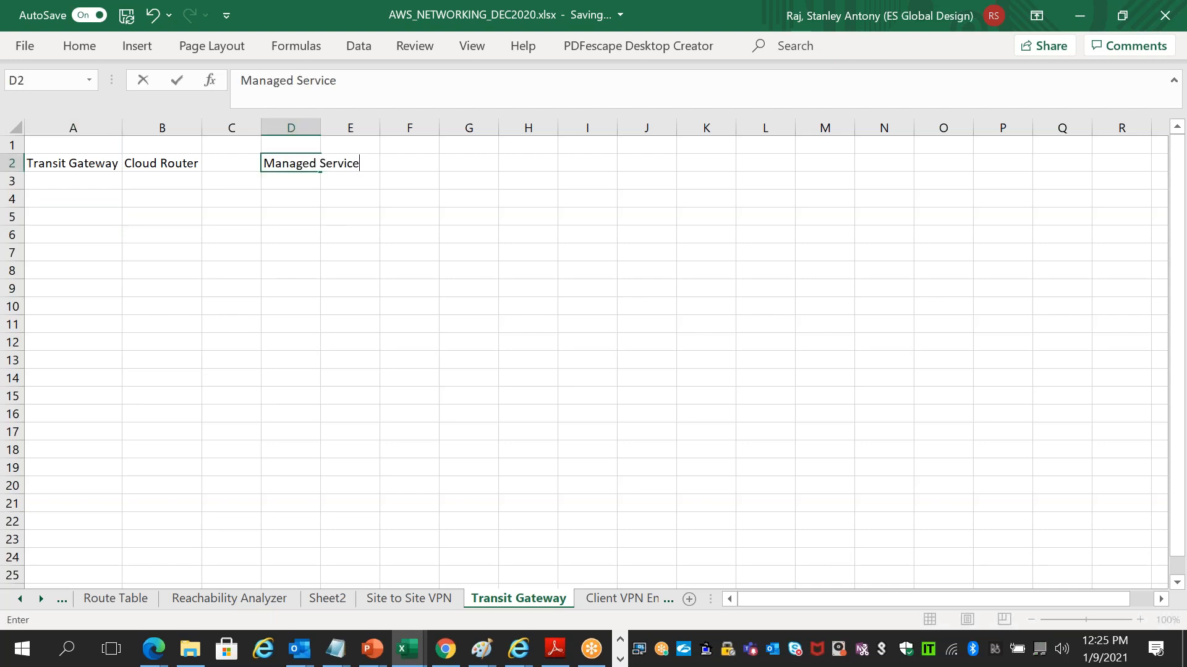
{"action": "key", "text": "Return"}
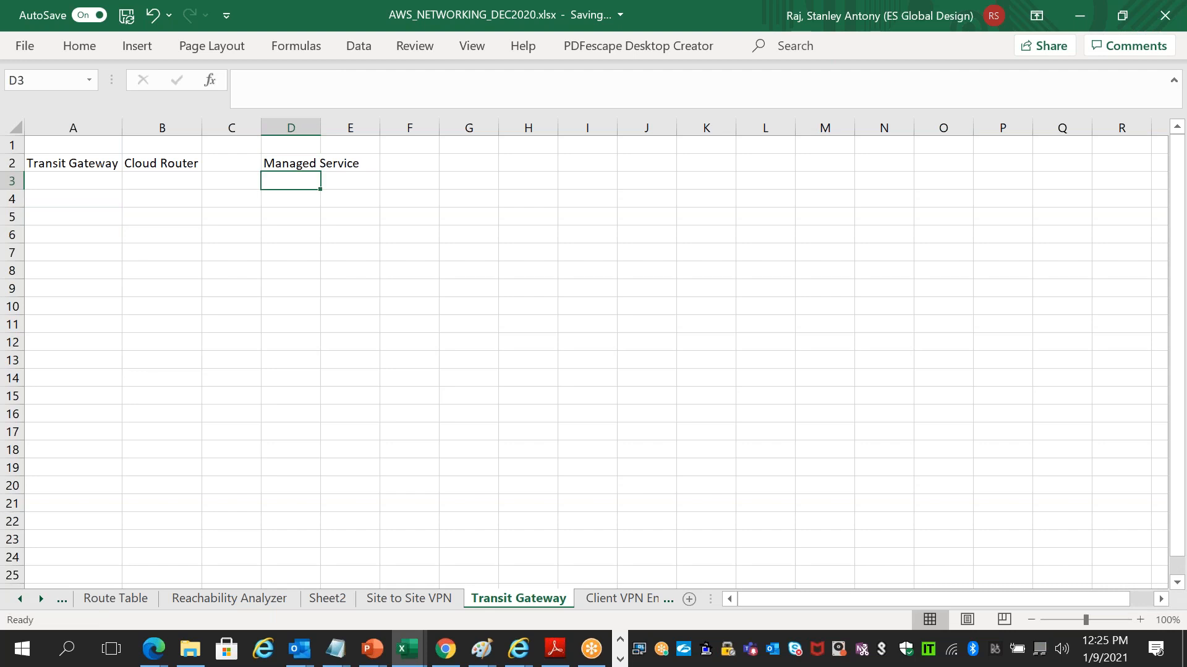
{"action": "type", "text": "HA"}
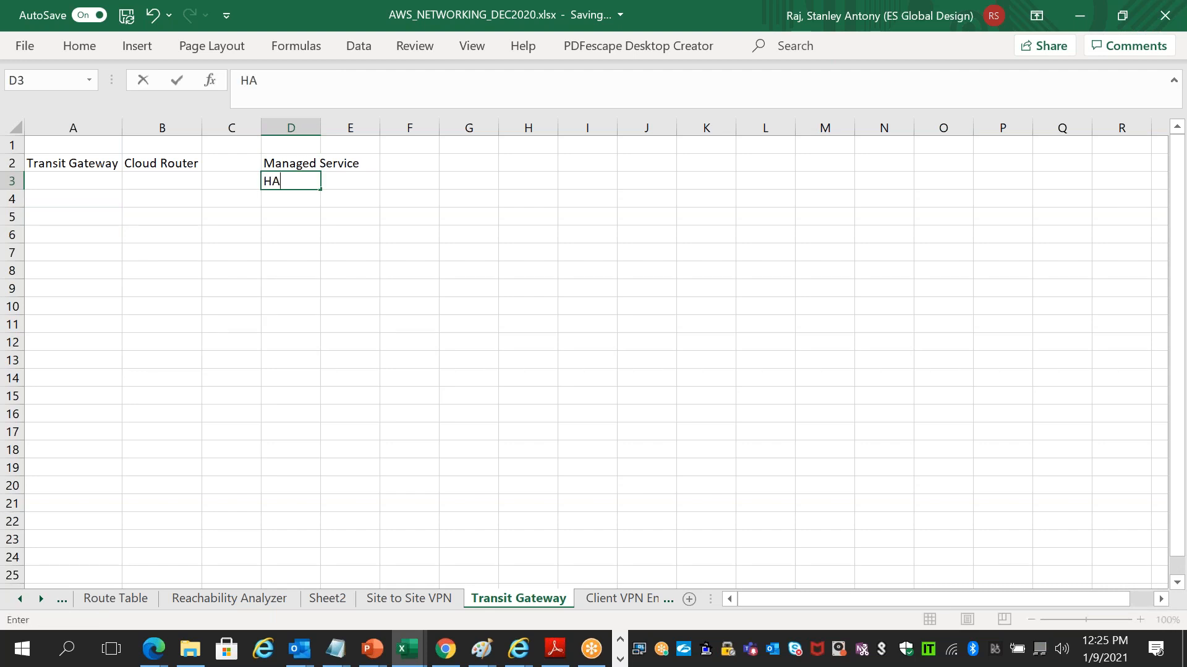
{"action": "key", "text": "Return"}
{"action": "type", "text": "Scalability"}
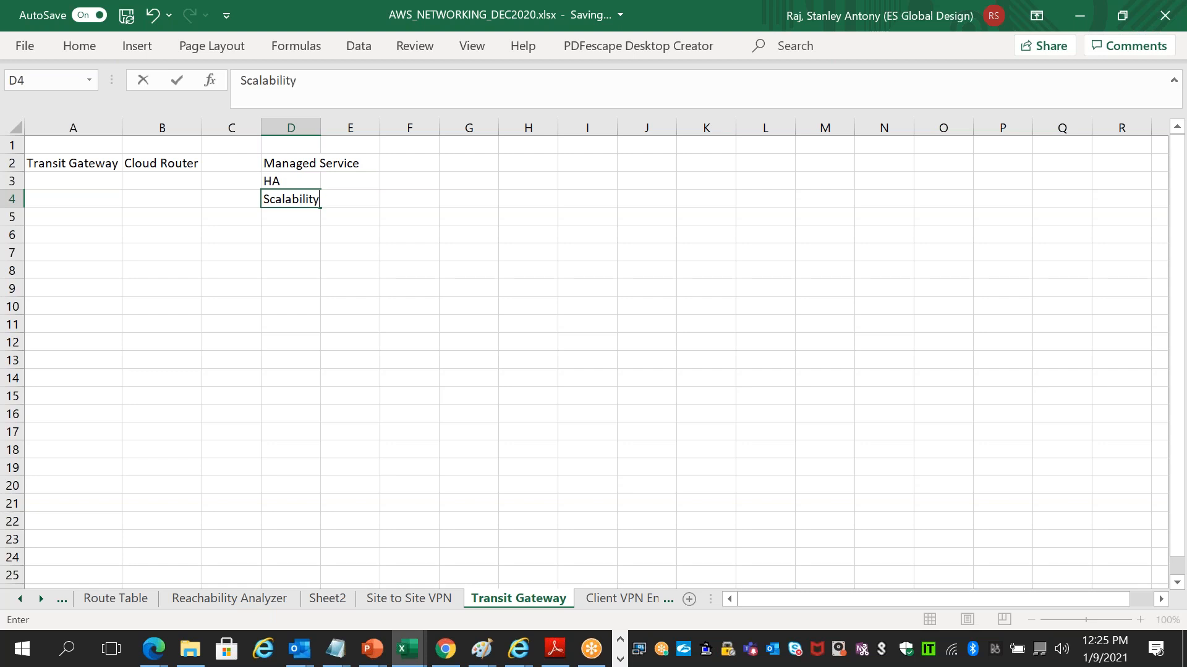
{"action": "key", "text": "Return"}
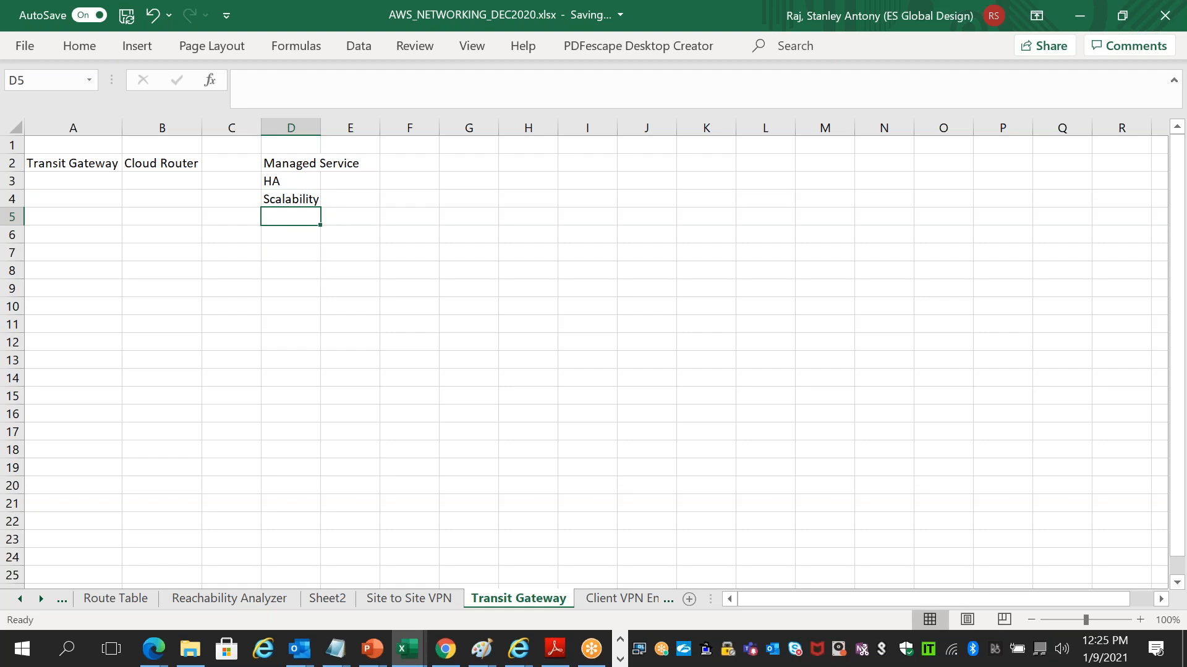
- Write the note 'Multiple VPC interconnected together into Transit Gateway and in turn, it gets to customer gateway' in D7
{"action": "key", "text": "Return"}
{"action": "key", "text": "Return"}
{"action": "type", "text": "Mu"}
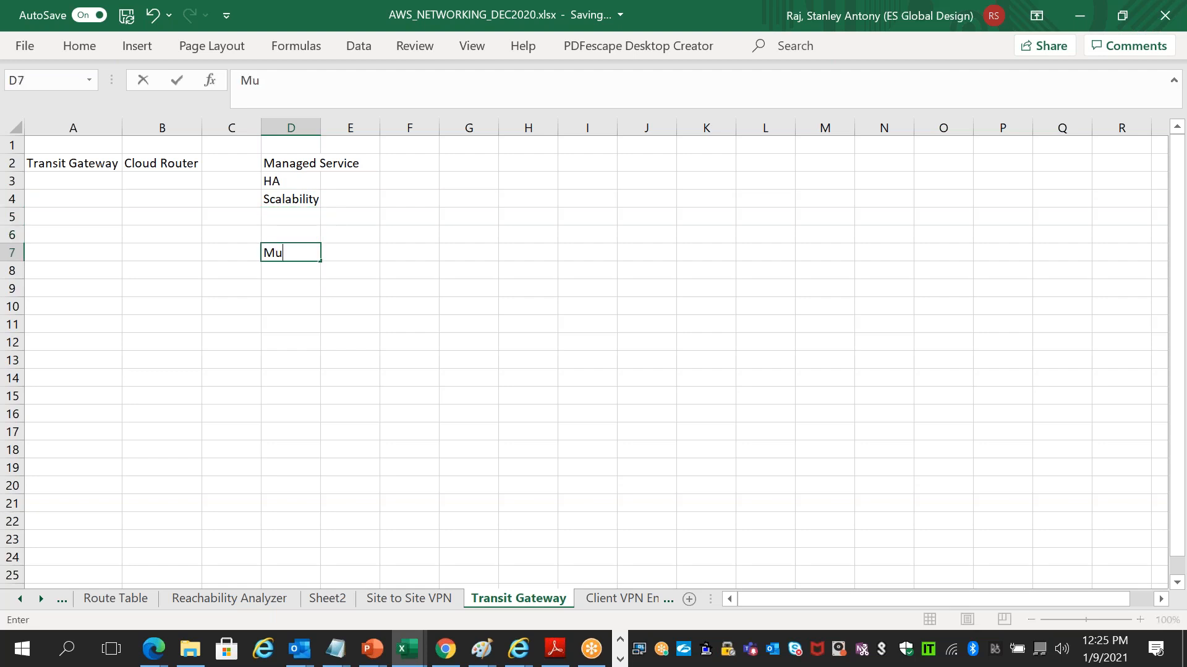
{"action": "type", "text": "ltiple VPC i"}
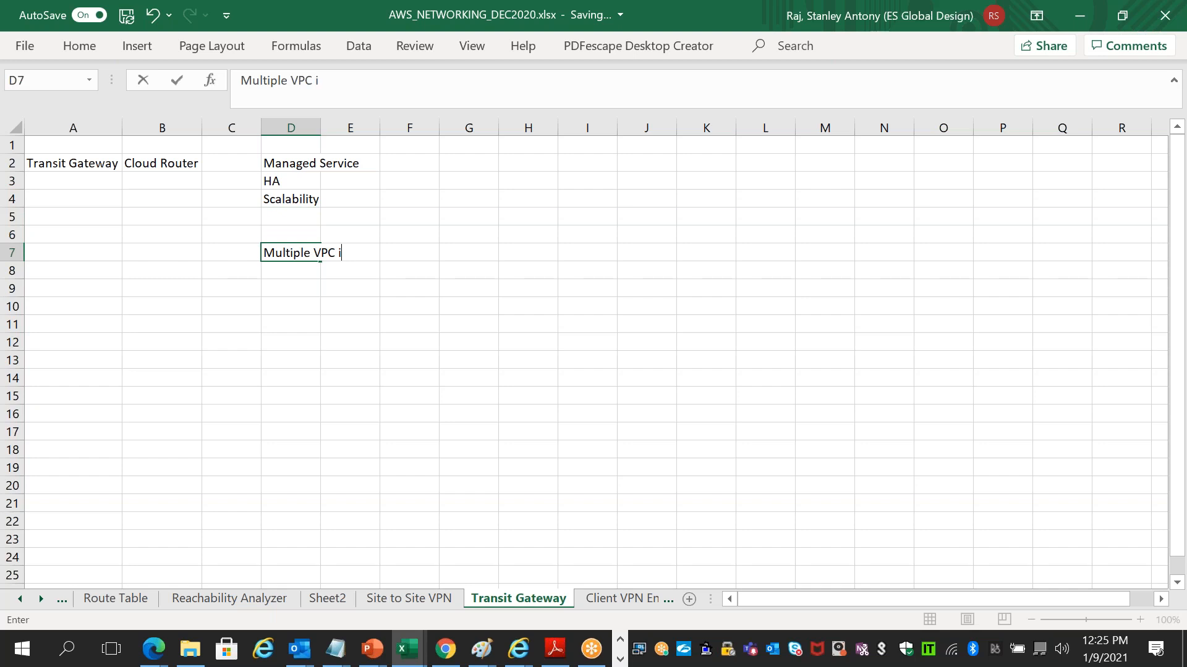
{"action": "type", "text": "nterconnect"}
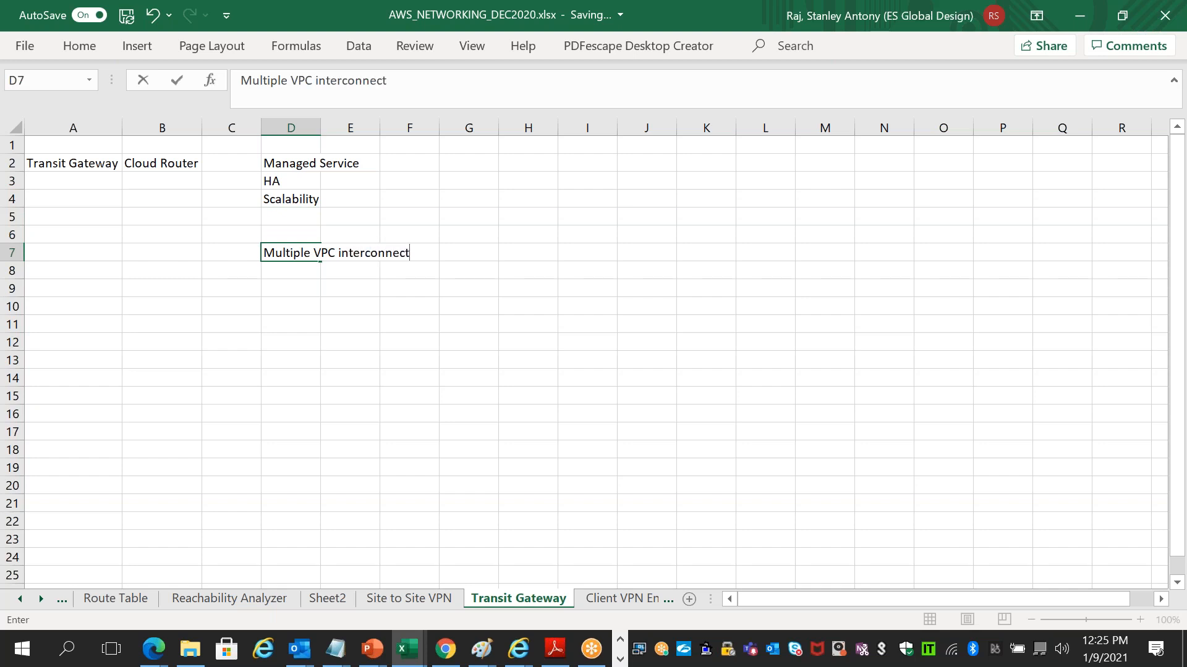
{"action": "type", "text": "ed together into Transi"}
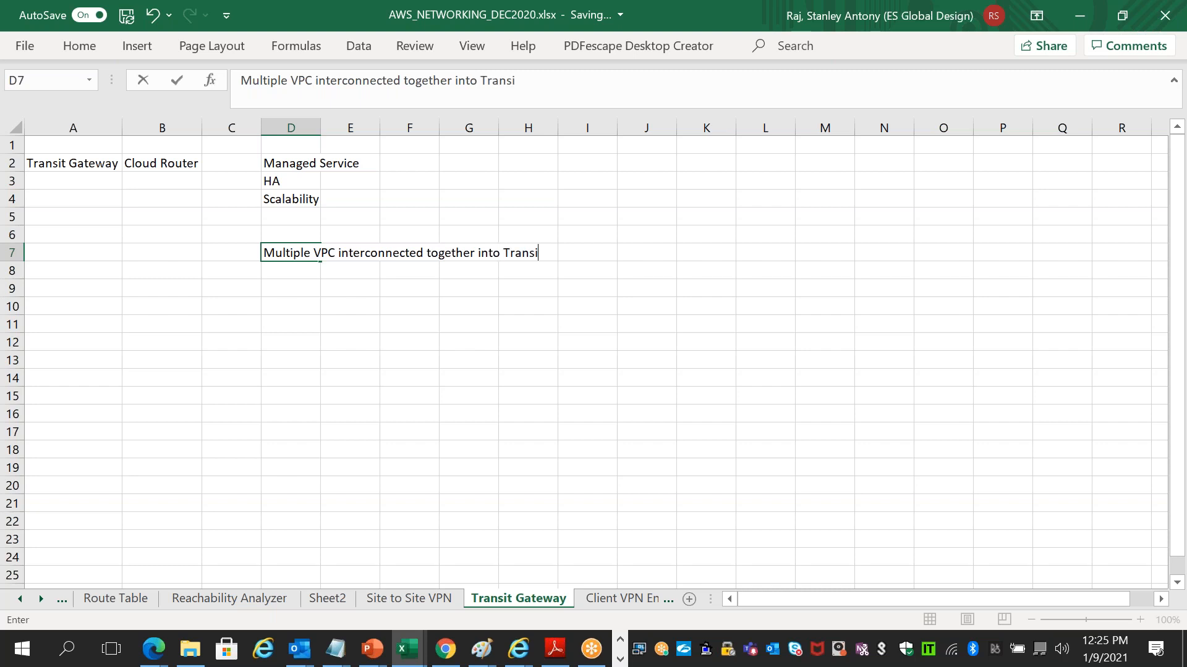
{"action": "type", "text": "t Gateway an"}
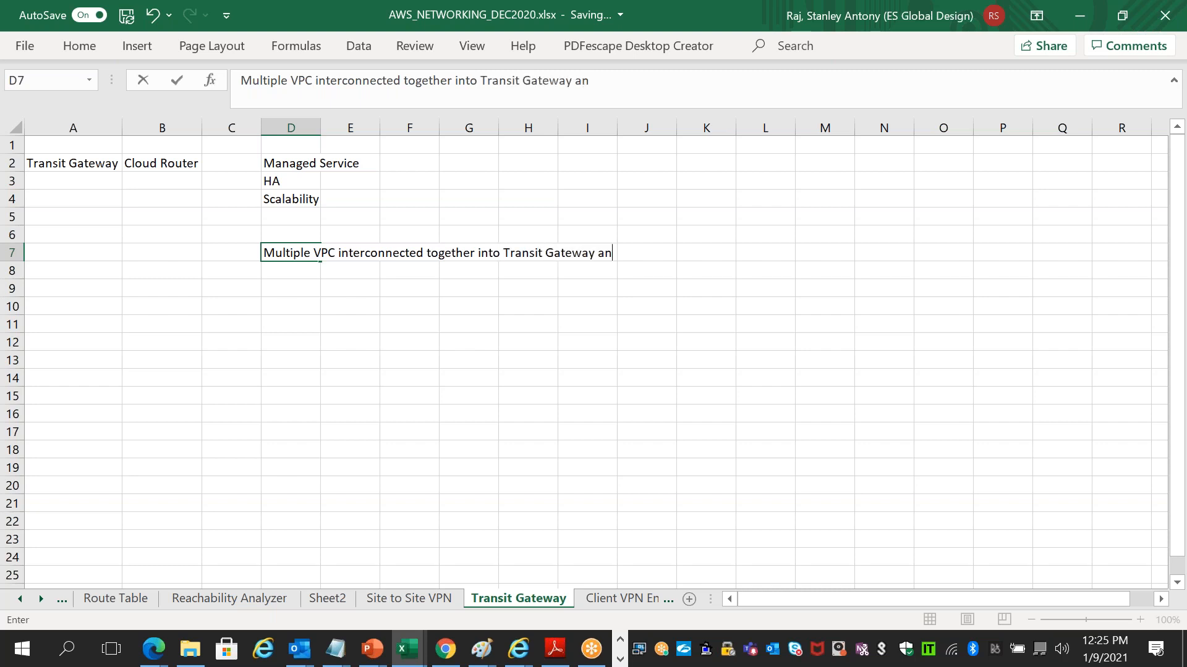
{"action": "type", "text": "d in turn, it "}
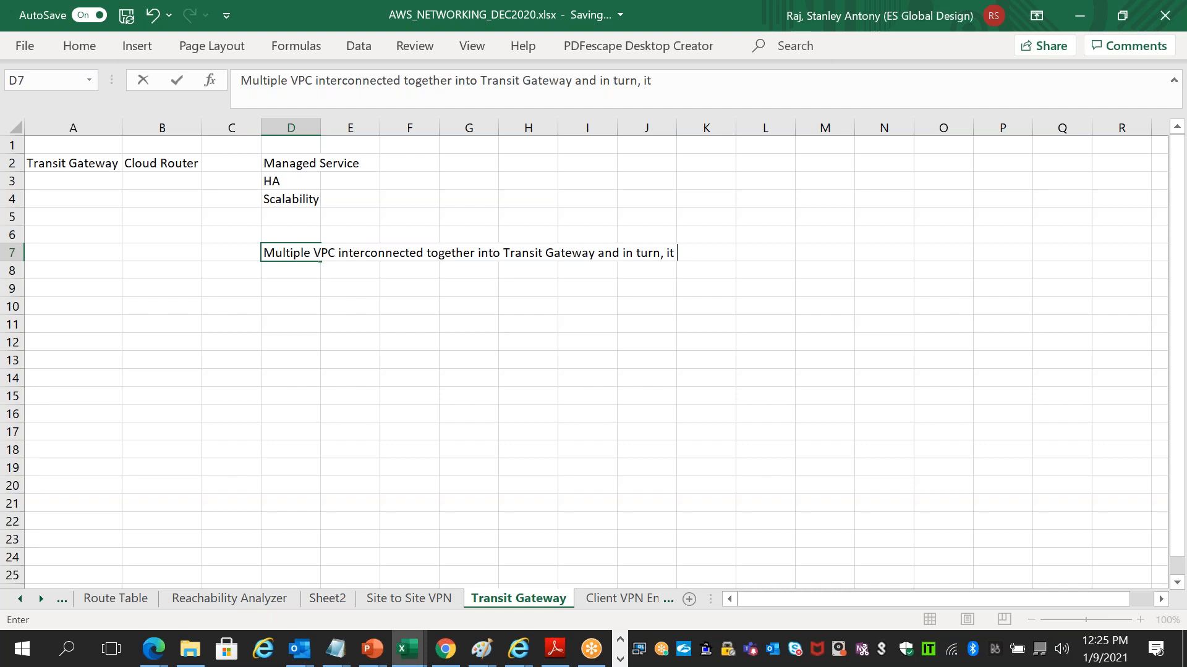
{"action": "type", "text": "gets to customer "}
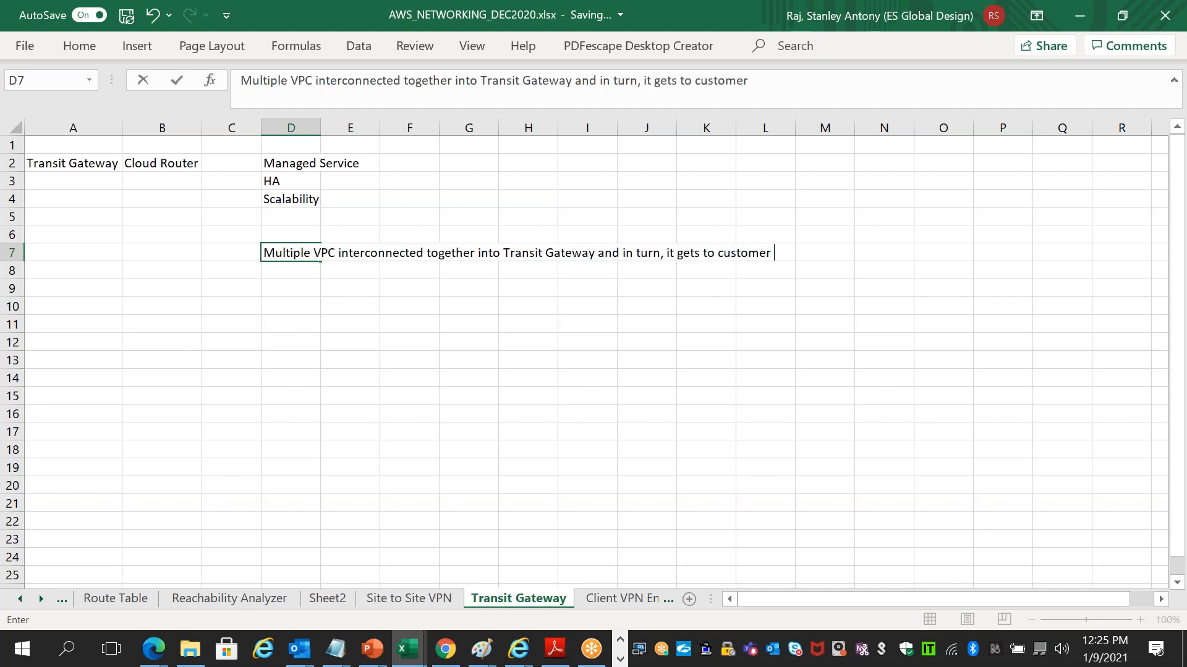
{"action": "type", "text": "gateway"}
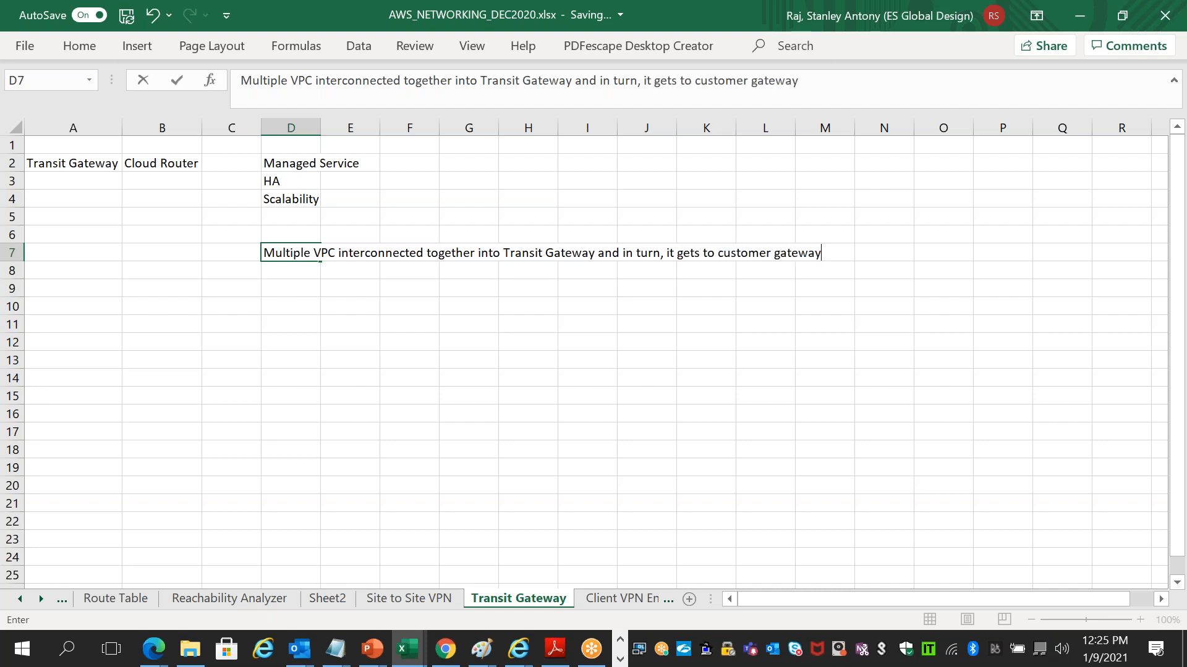
{"action": "left_click", "coordinate": [293, 301]}
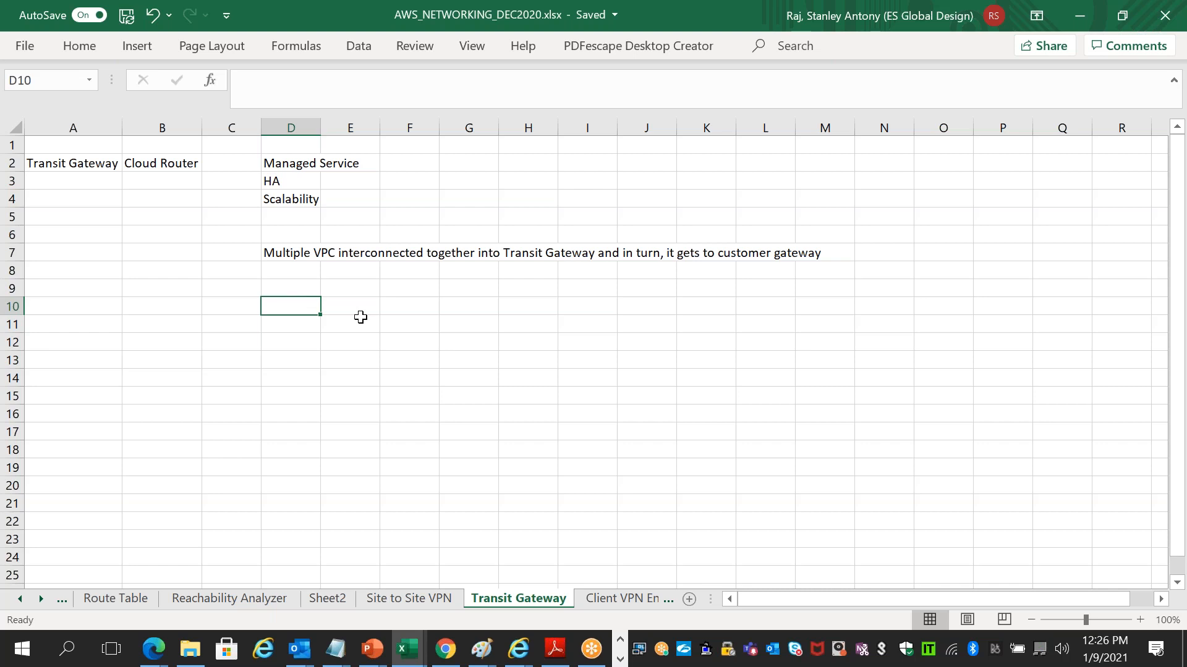
- Enter Routing in D10, with Static in E10 and Dynamic in E11
{"action": "type", "text": "Routing"}
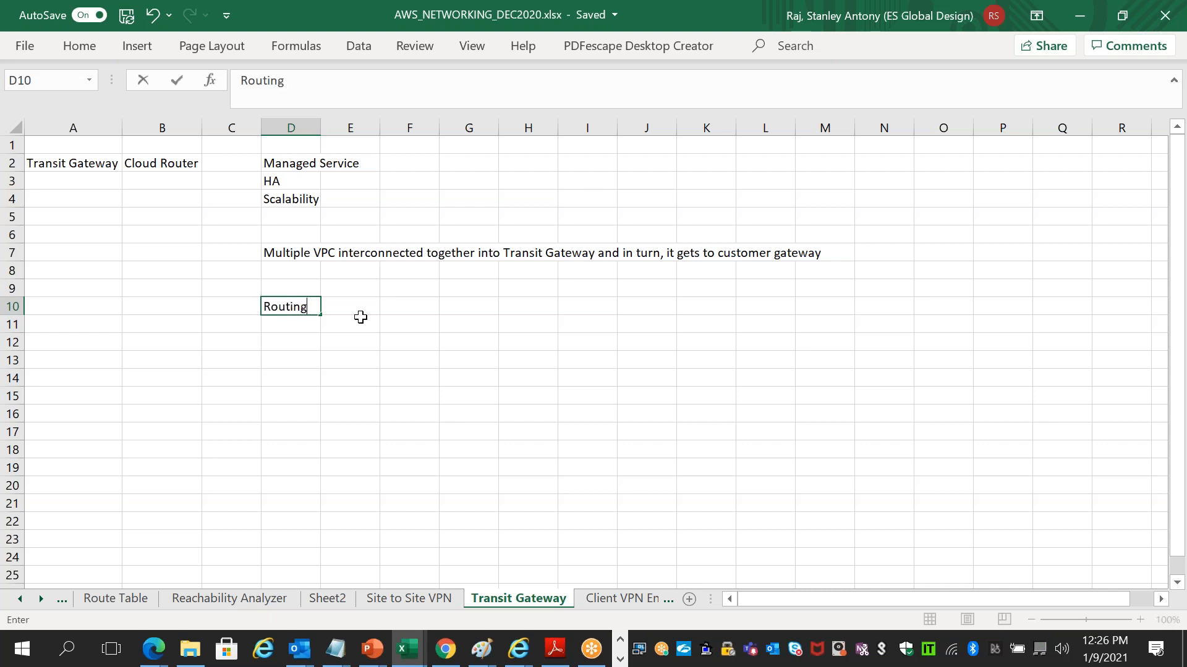
{"action": "key", "text": "Right"}
{"action": "type", "text": "Static"}
{"action": "key", "text": "Return"}
{"action": "type", "text": "D"}
{"action": "key", "text": "BackSpace"}
{"action": "type", "text": "ynai"}
{"action": "key", "text": "BackSpace"}
{"action": "type", "text": "mic"}
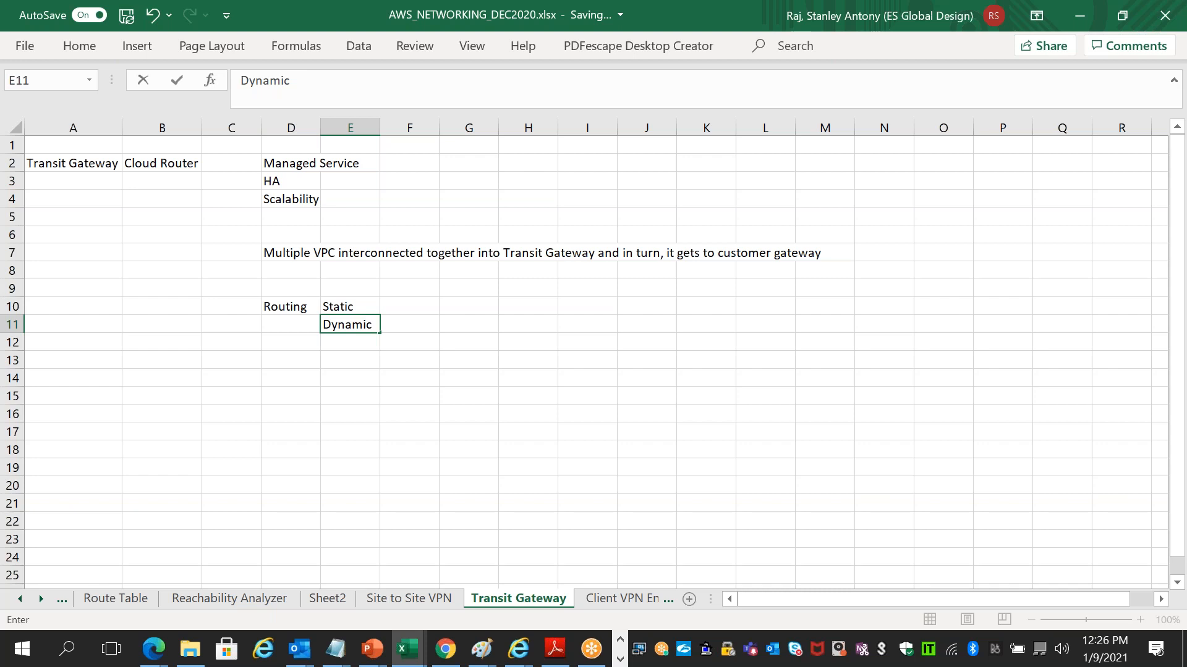
{"action": "left_click", "coordinate": [456, 326]}
- Add BGP Peering in G11, then Priorities, Policies and Weghts in I11 through K11
{"action": "type", "text": "B"}
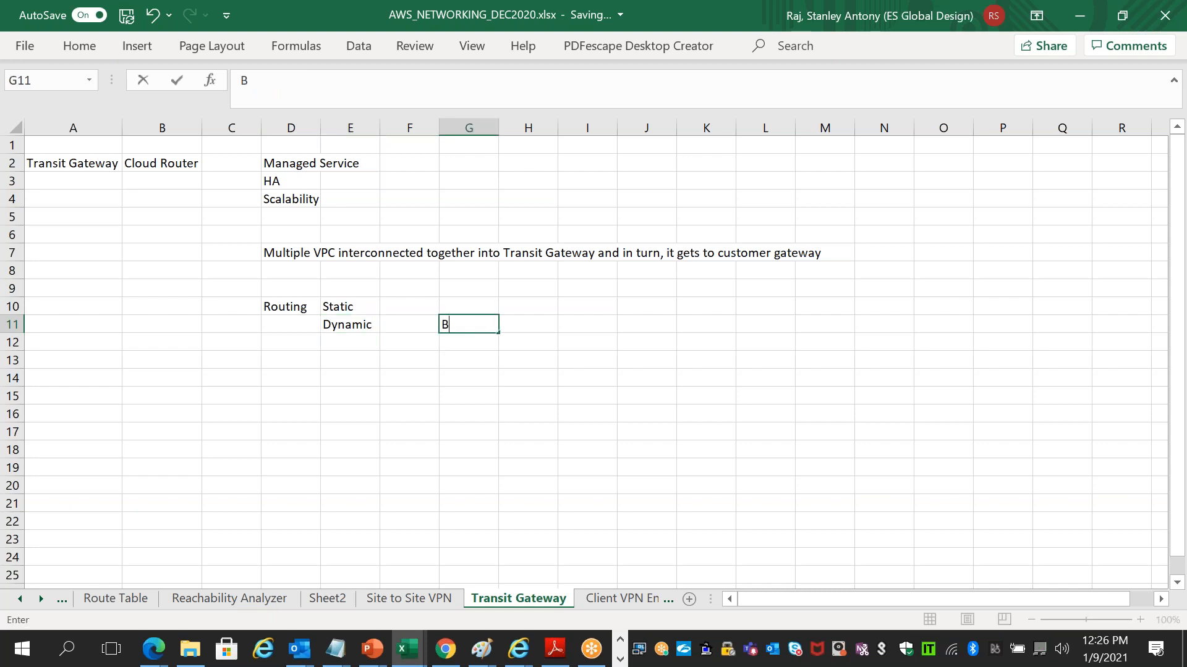
{"action": "type", "text": "GP Peering"}
{"action": "key", "text": "Up"}
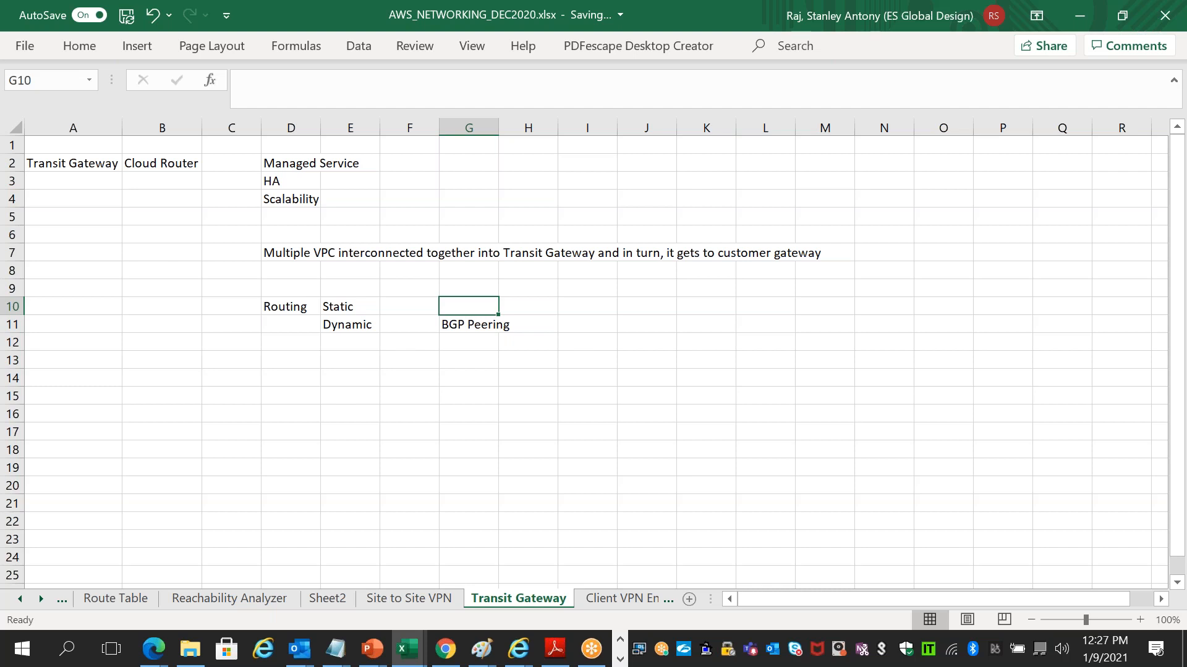
{"action": "left_click", "coordinate": [477, 323]}
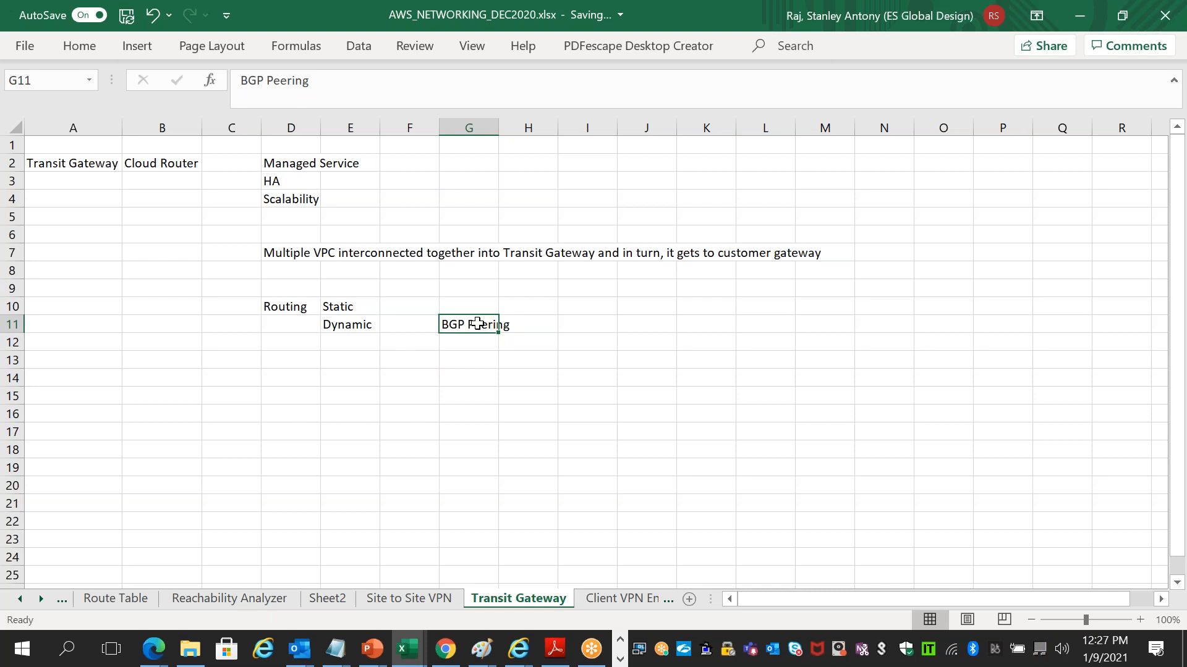
{"action": "left_click", "coordinate": [597, 328]}
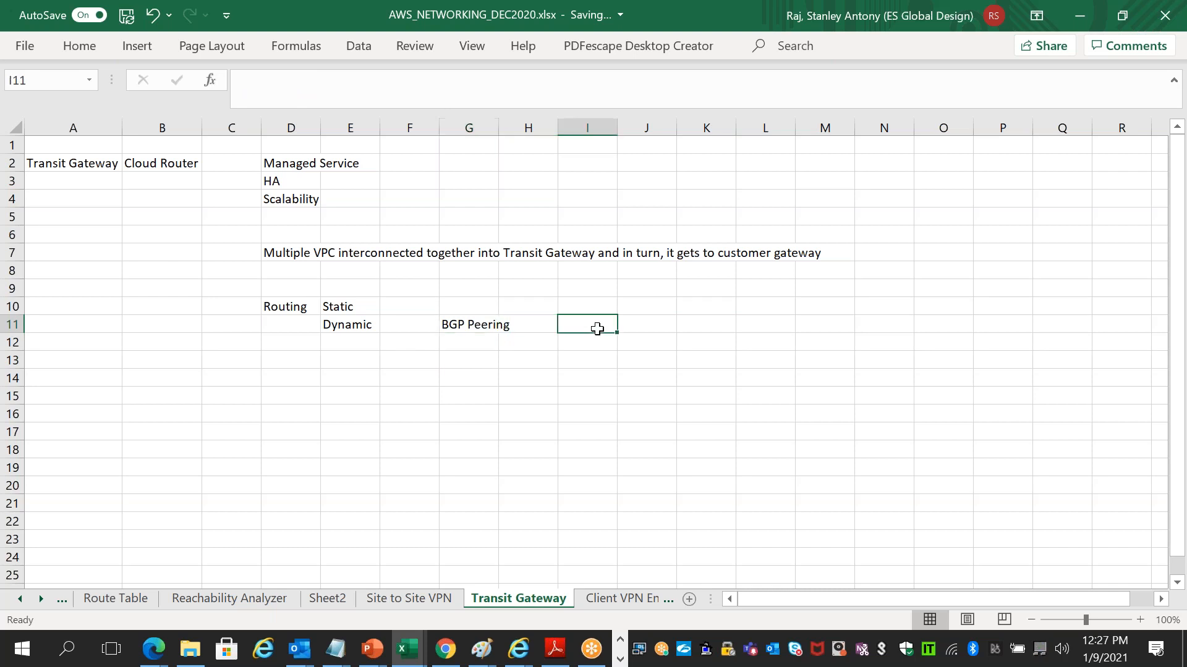
{"action": "type", "text": "Priorities"}
{"action": "key", "text": "Tab"}
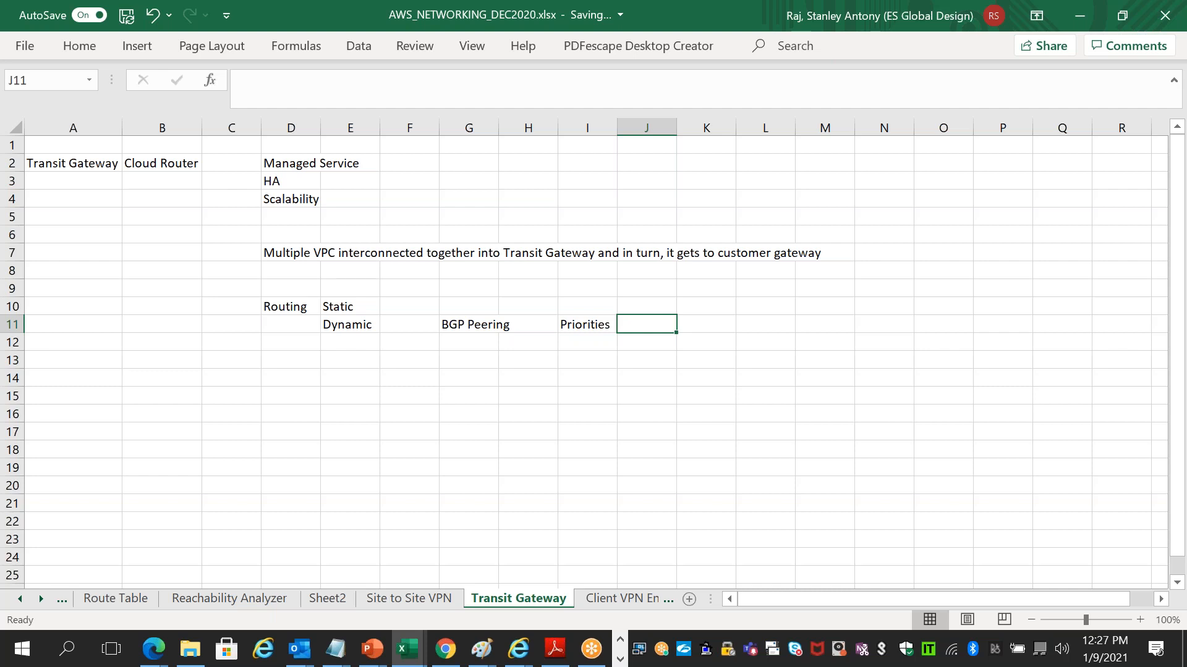
{"action": "type", "text": "Policies"}
{"action": "key", "text": "Tab"}
{"action": "type", "text": "We"}
{"action": "type", "text": "gith"}
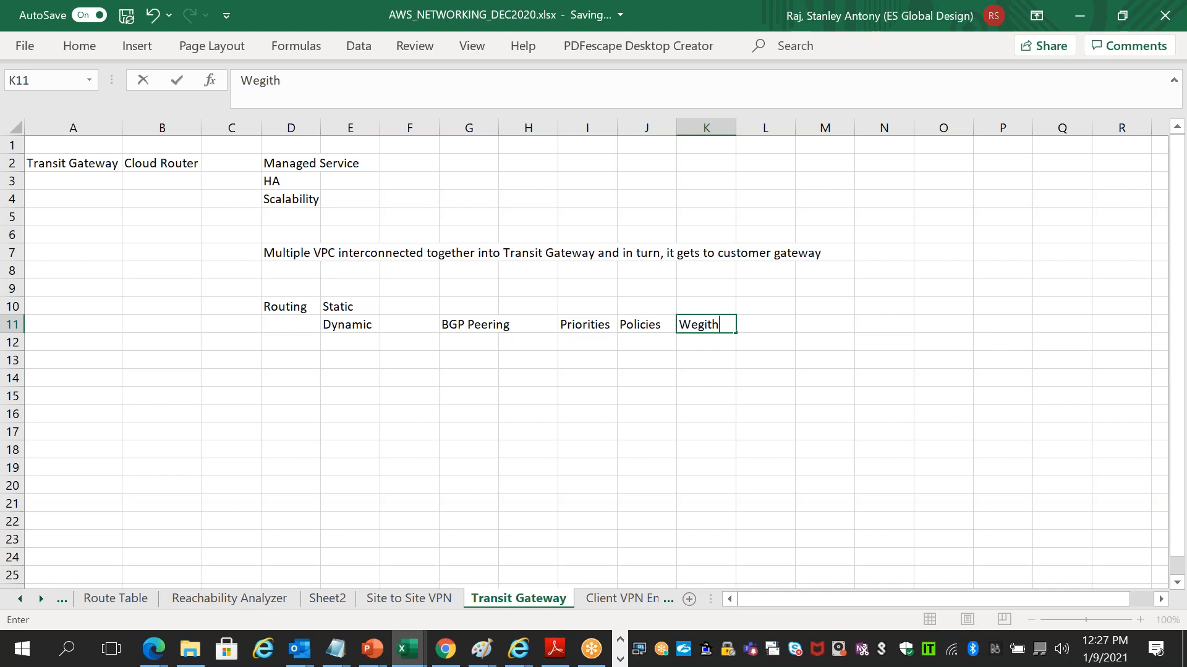
{"action": "key", "text": "BackSpace"}
{"action": "key", "text": "BackSpace"}
{"action": "key", "text": "BackSpace"}
{"action": "type", "text": "hts"}
{"action": "key", "text": "alt+Tab"}
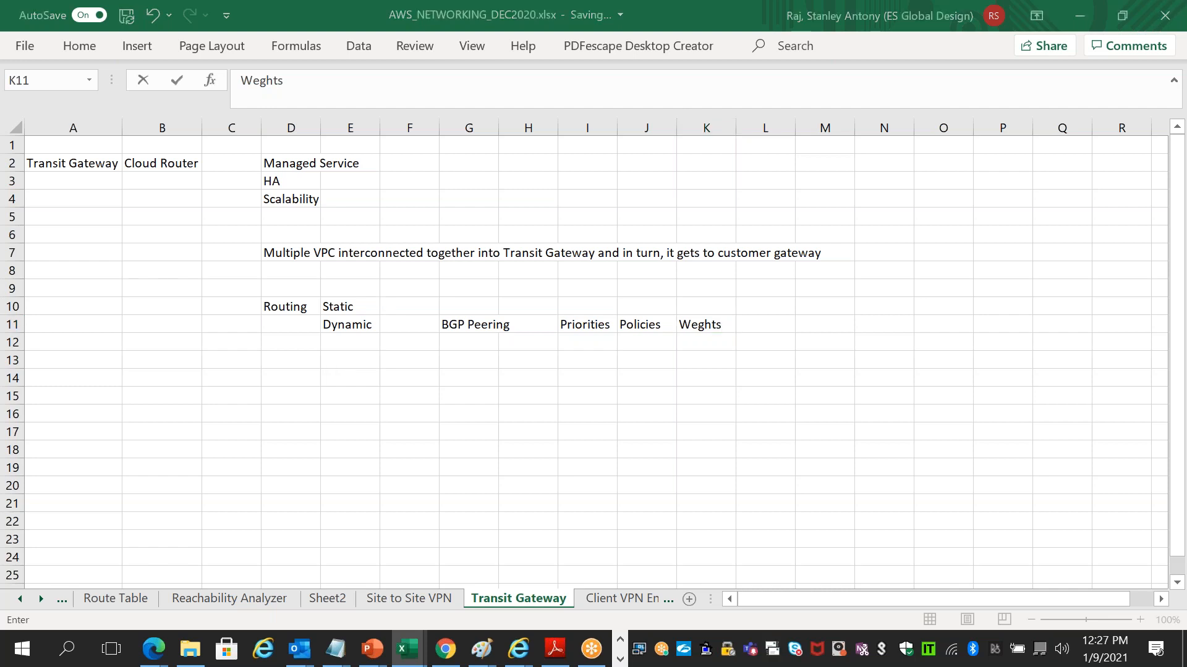
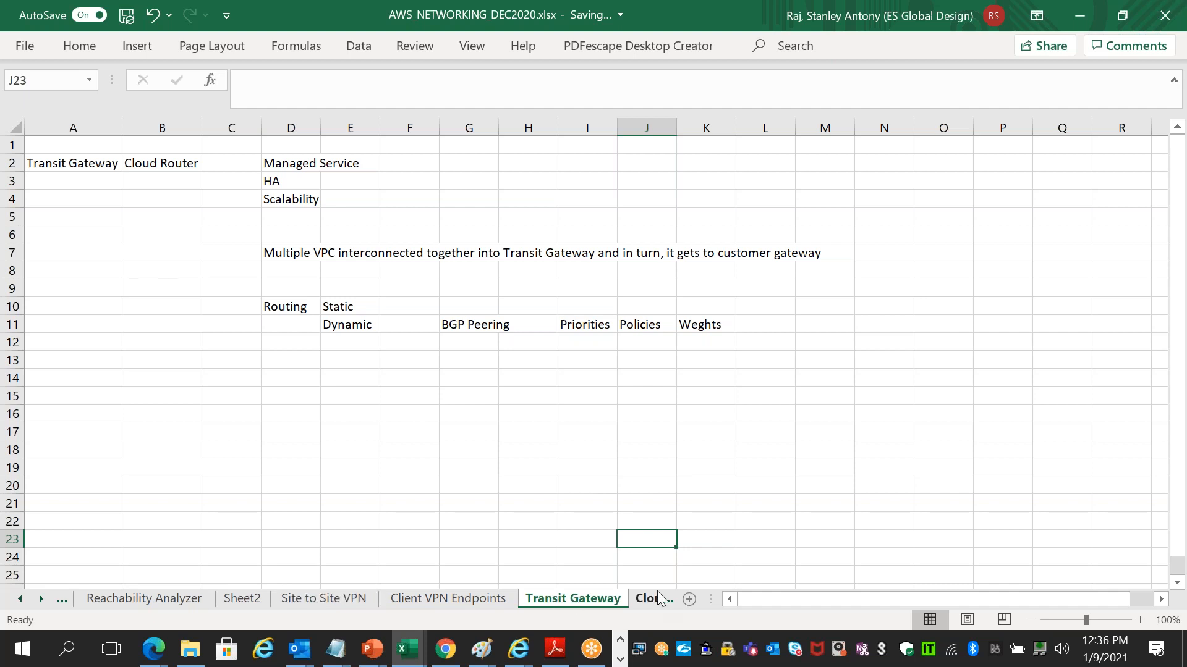
- Scroll the sheet tab strip to reveal the CloudHUB sheet tab
{"action": "left_click", "coordinate": [41, 598]}
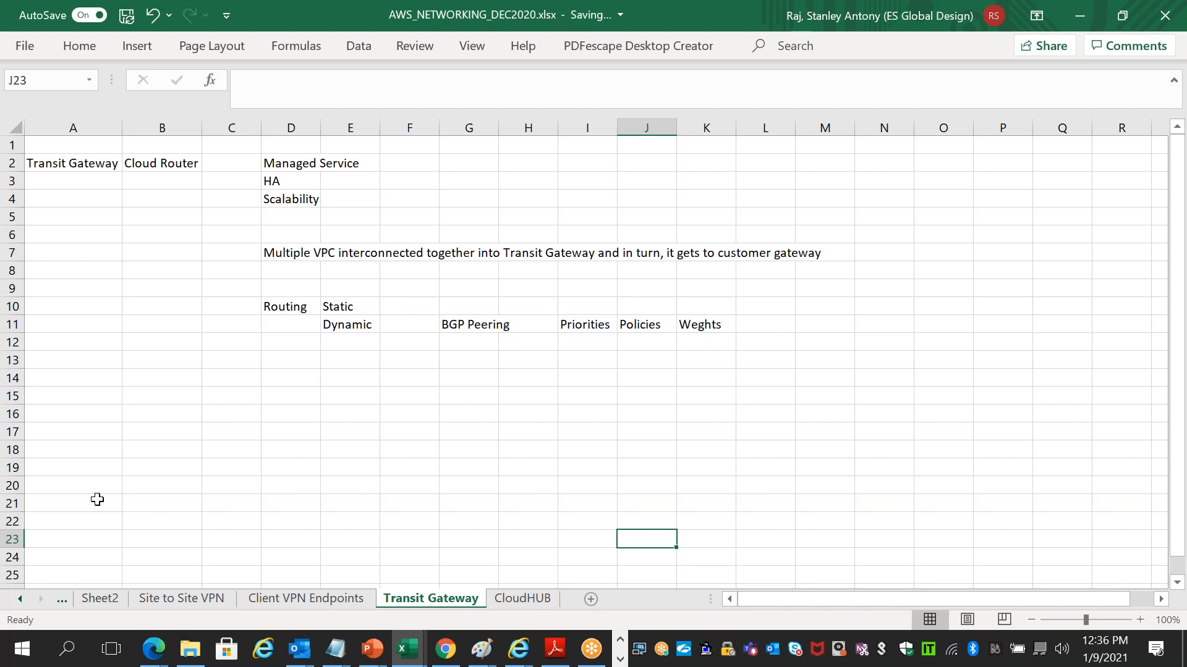
- In the remote desktop browser, search the web for 'AWS cloudHUB' in a new tab
{"action": "key", "text": "alt+Tab"}
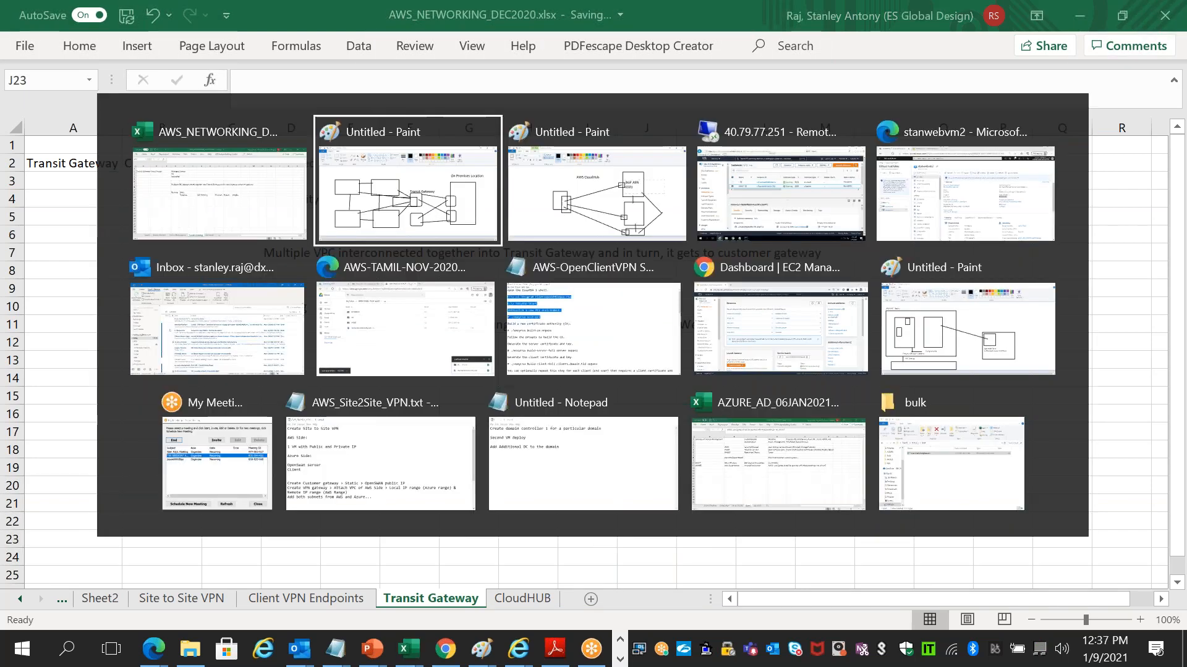
{"action": "key", "text": "Tab"}
{"action": "key", "text": "Tab"}
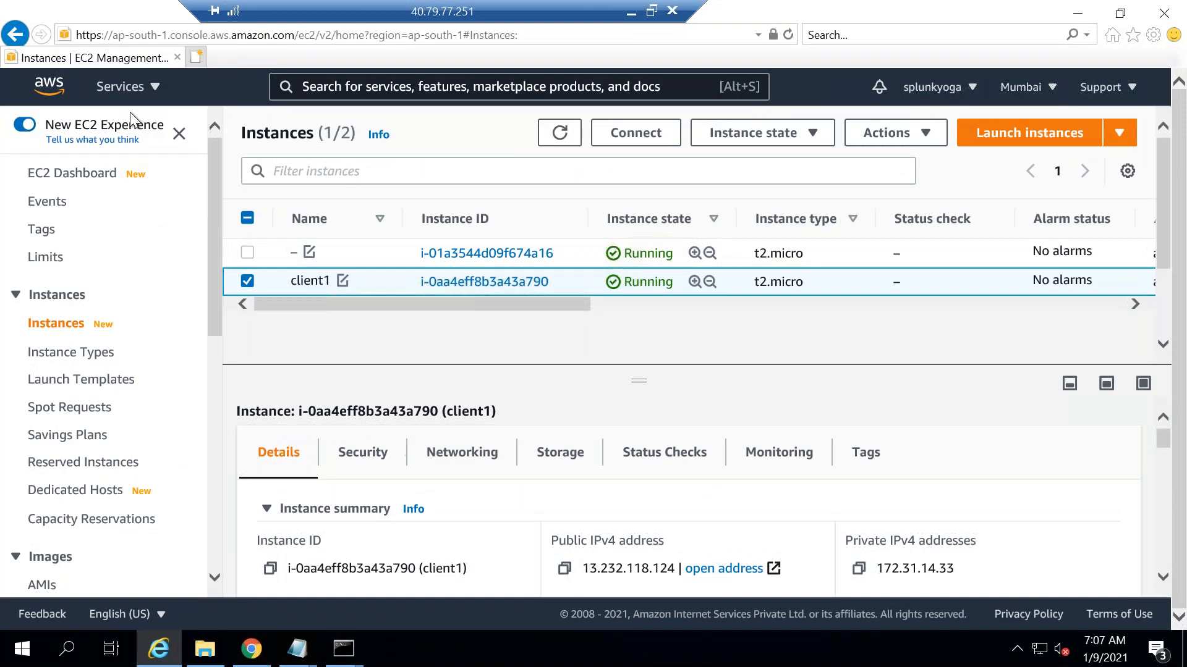
{"action": "left_click", "coordinate": [199, 57]}
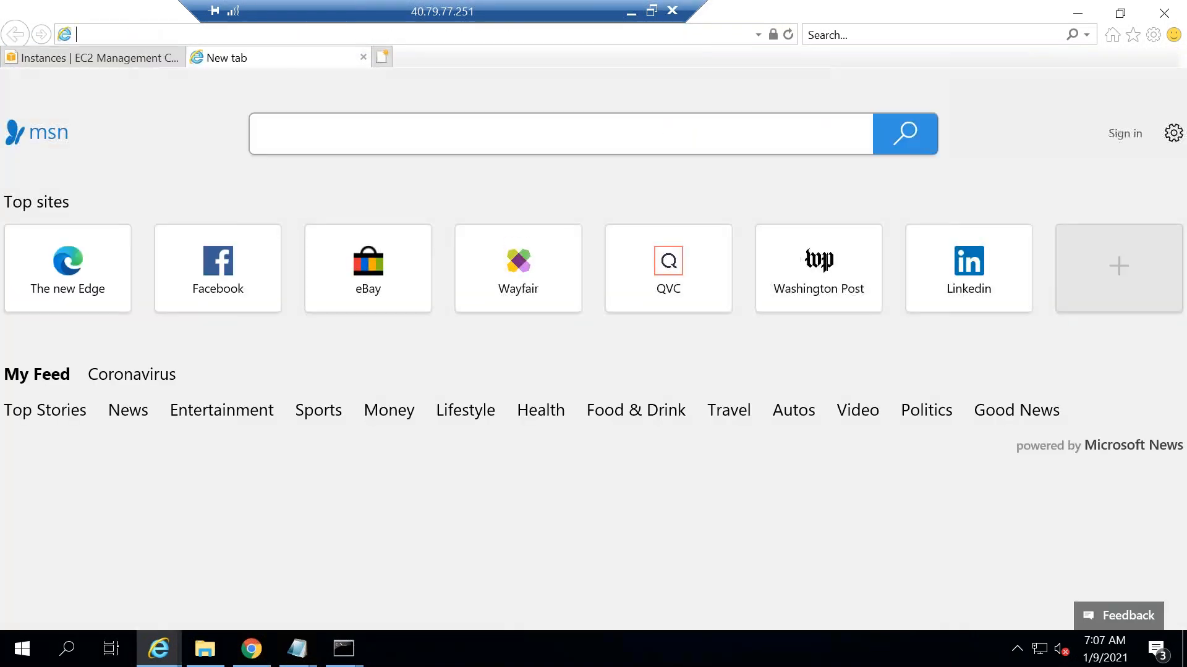
{"action": "type", "text": "A"}
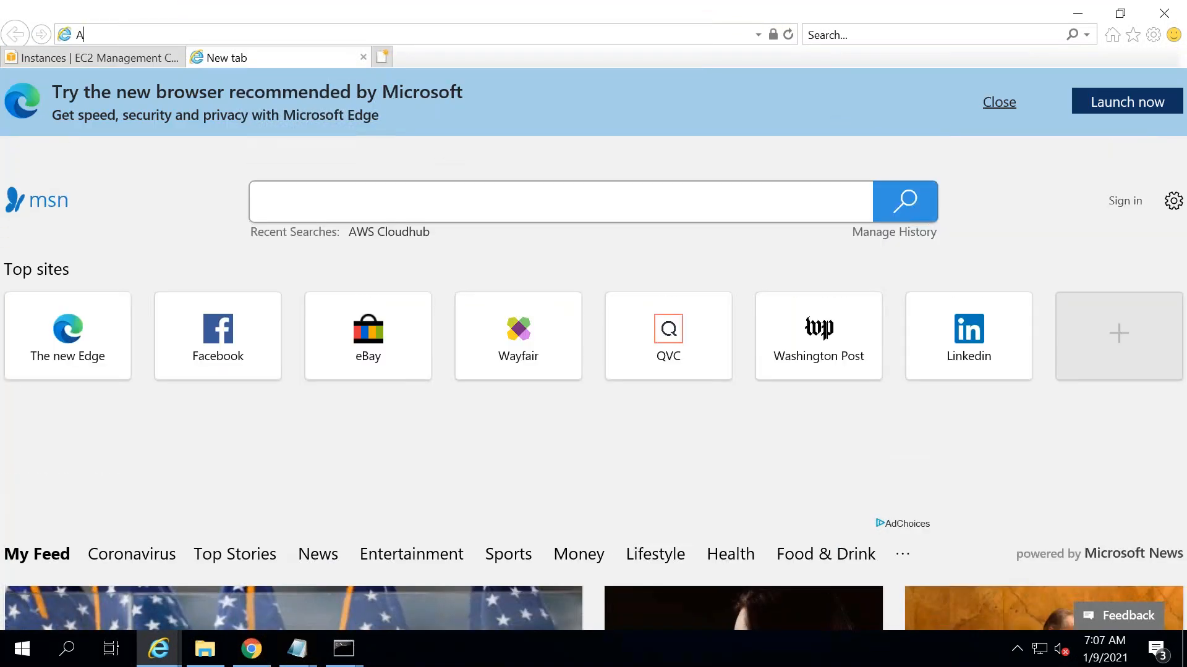
{"action": "type", "text": "WS cloudHUB"}
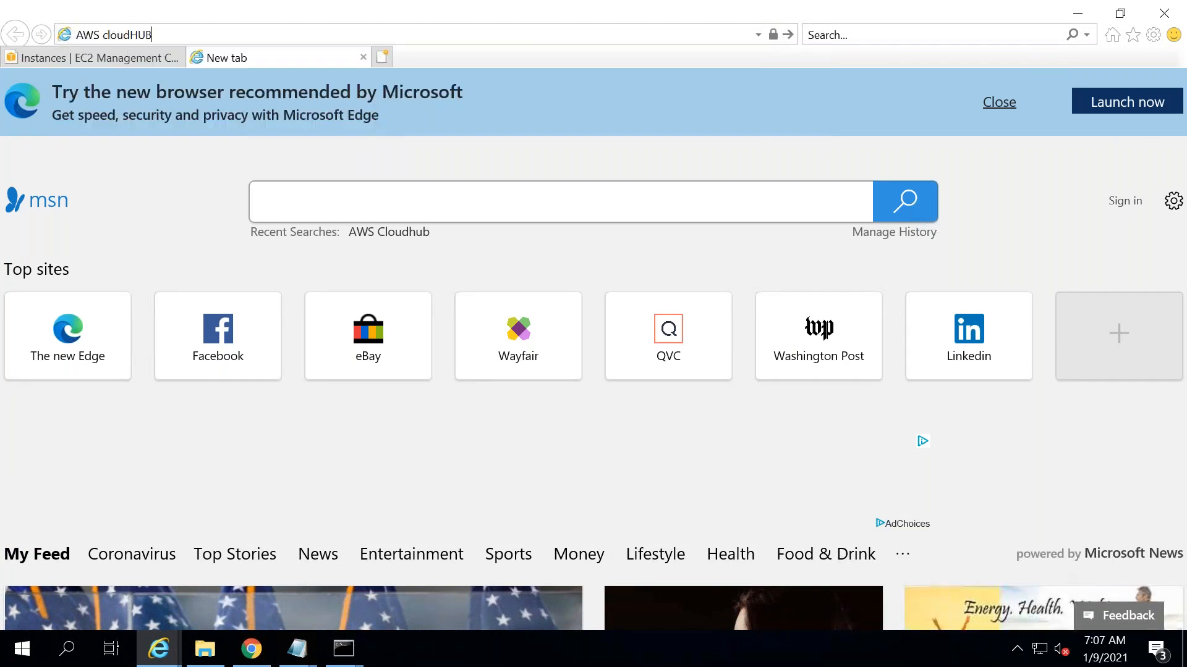
{"action": "key", "text": "Return"}
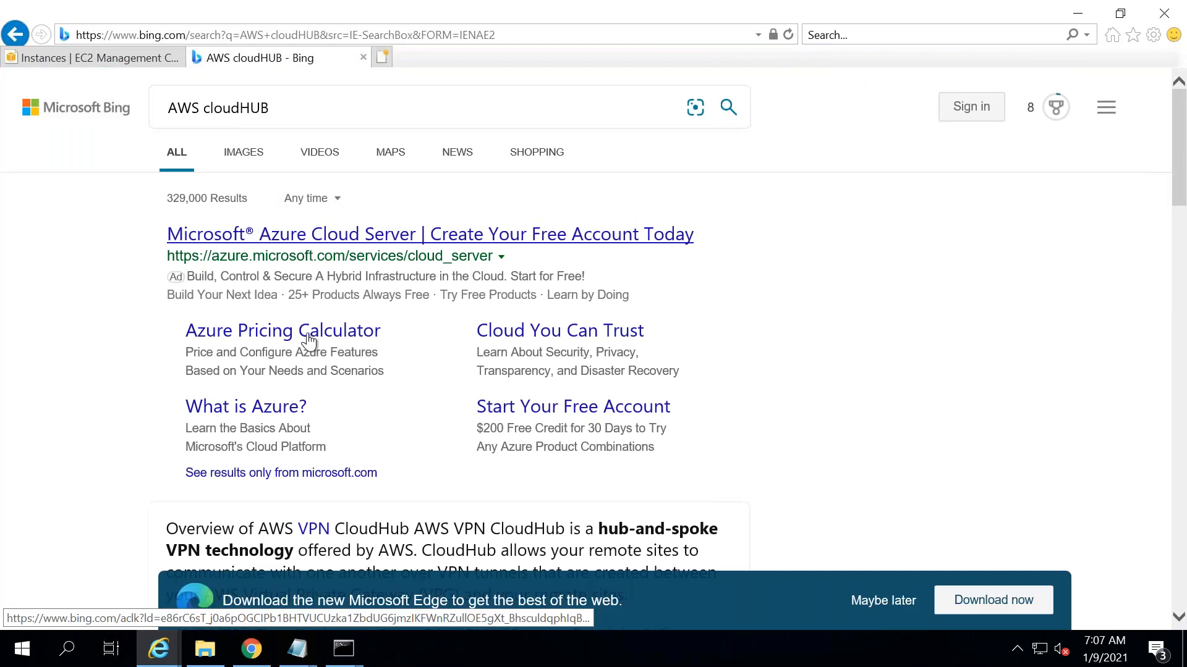
- Review the search results and open the AWS VPN CloudHub documentation page
{"action": "left_click_drag", "start_coordinate": [1181, 199], "coordinate": [1185, 273]}
{"action": "left_click_drag", "start_coordinate": [599, 178], "coordinate": [733, 192]}
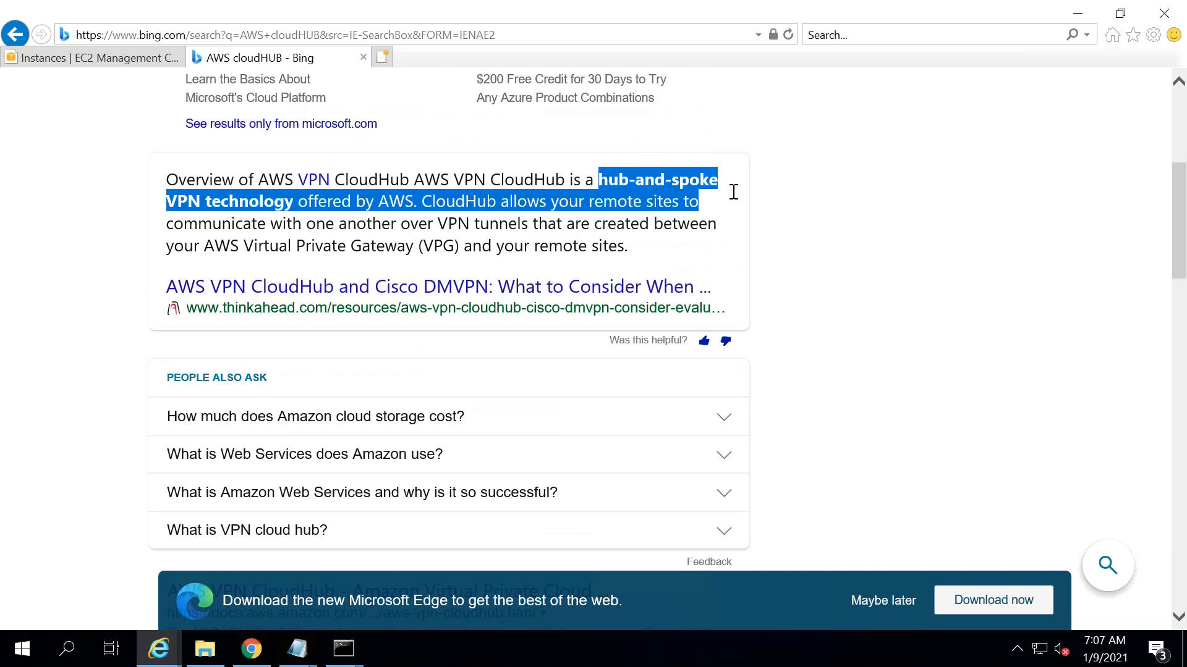
{"action": "left_click", "coordinate": [610, 209]}
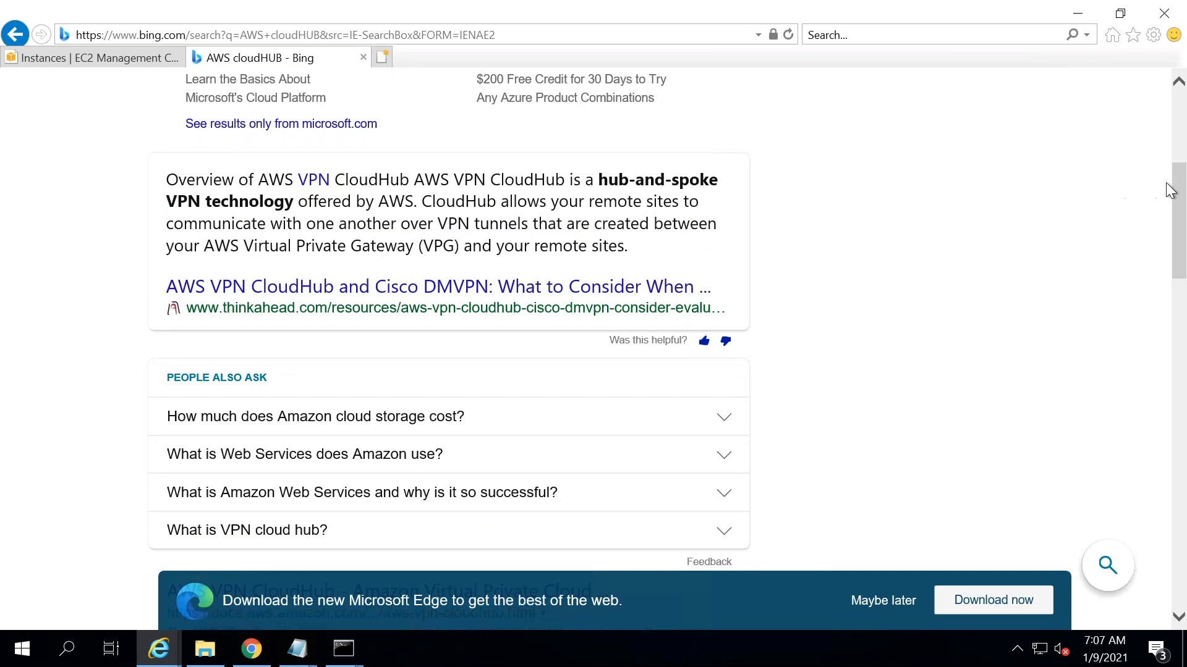
{"action": "scroll", "coordinate": [1184, 222], "scroll_direction": "down", "scroll_amount": 3}
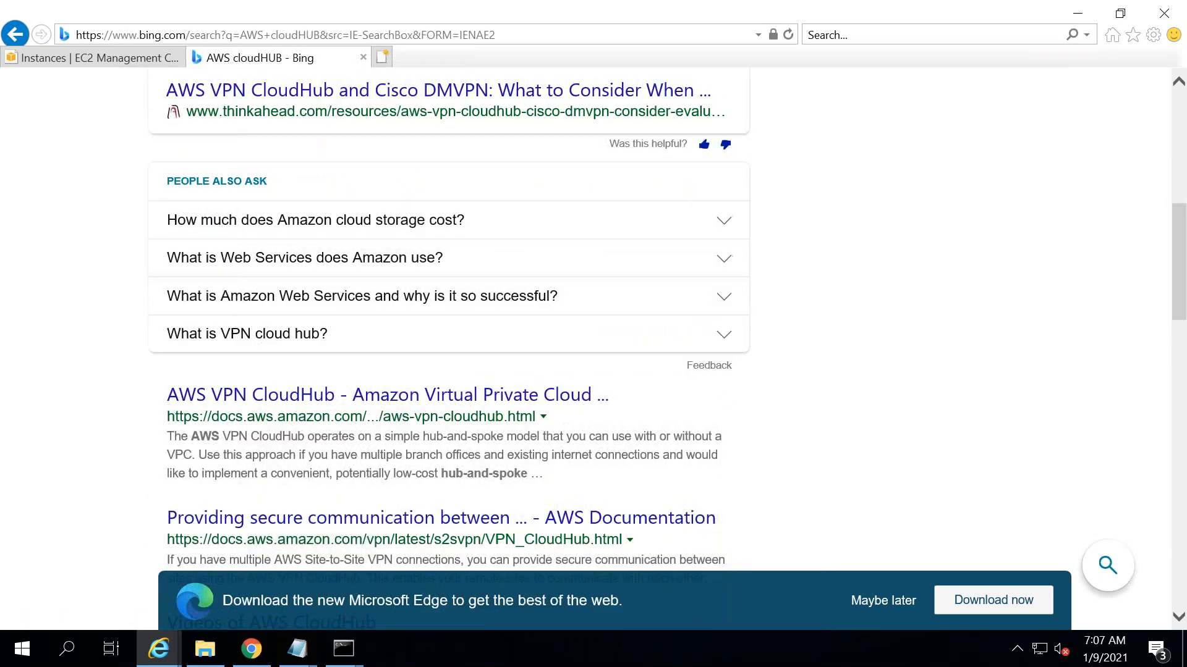
{"action": "left_click", "coordinate": [383, 395]}
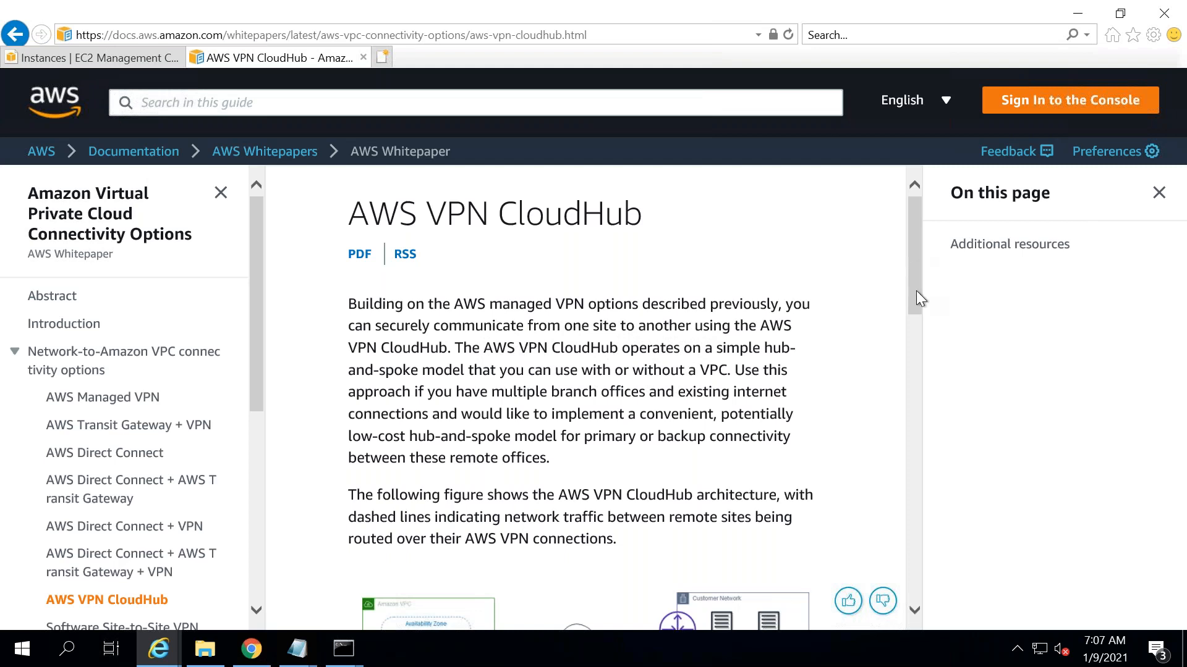
- Copy the CloudHub architecture diagram and select cell H7 on Excel's CloudHUB sheet
{"action": "scroll", "coordinate": [915, 358], "scroll_direction": "down", "scroll_amount": 5}
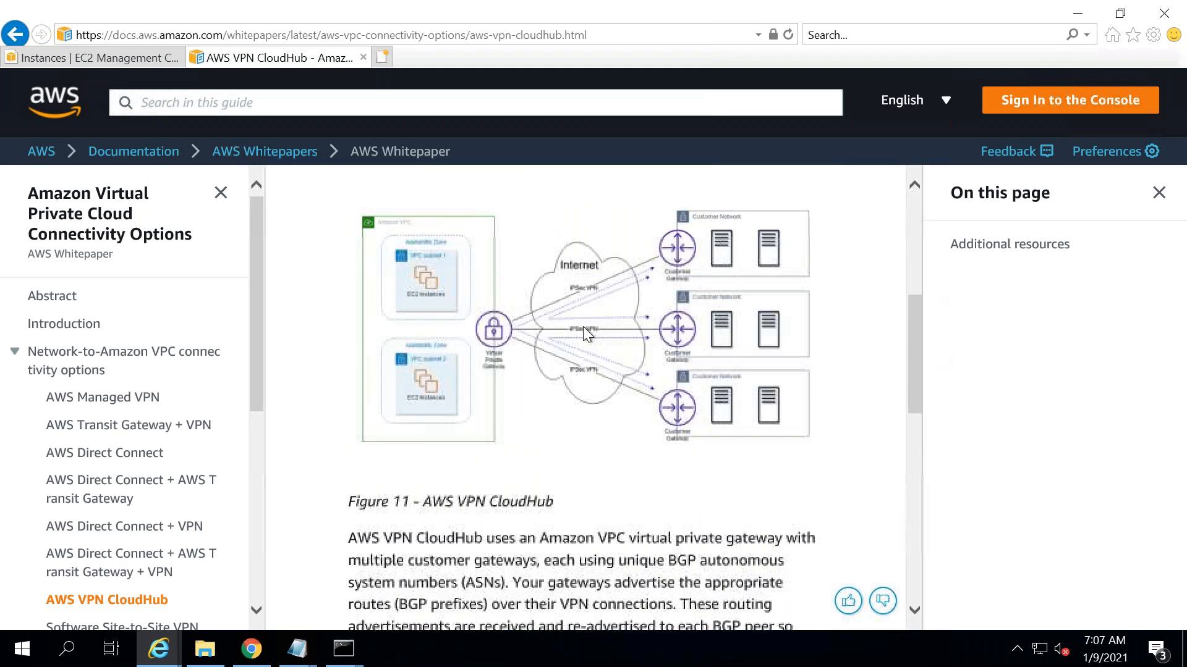
{"action": "right_click", "coordinate": [583, 326]}
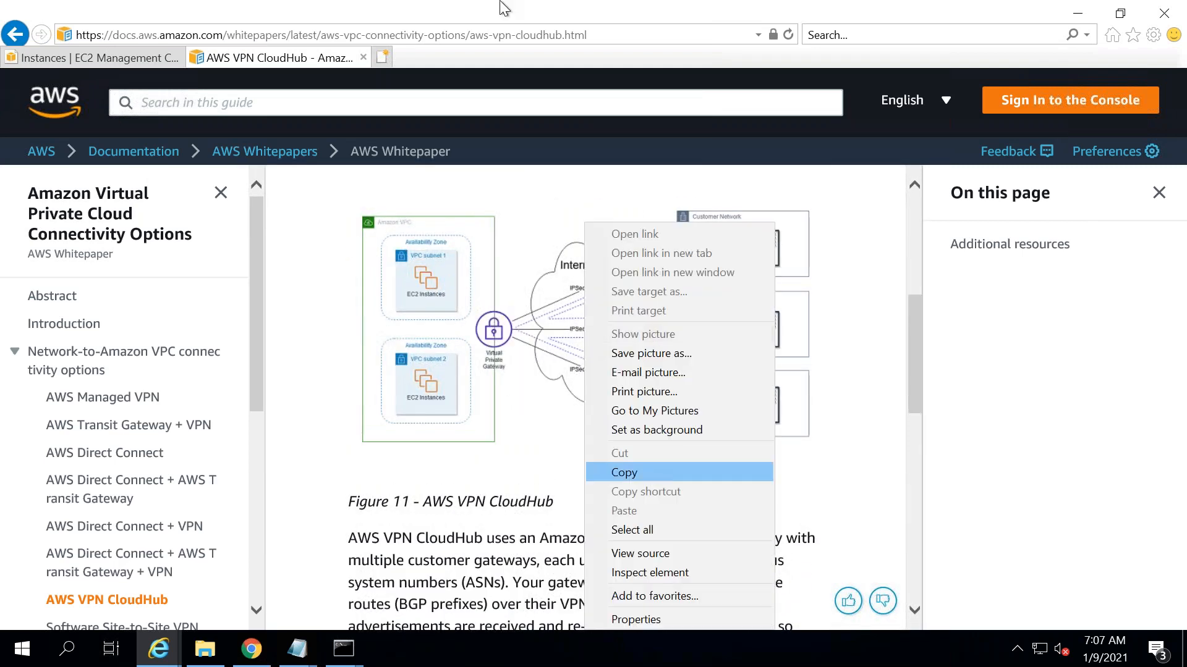
{"action": "left_click", "coordinate": [644, 472]}
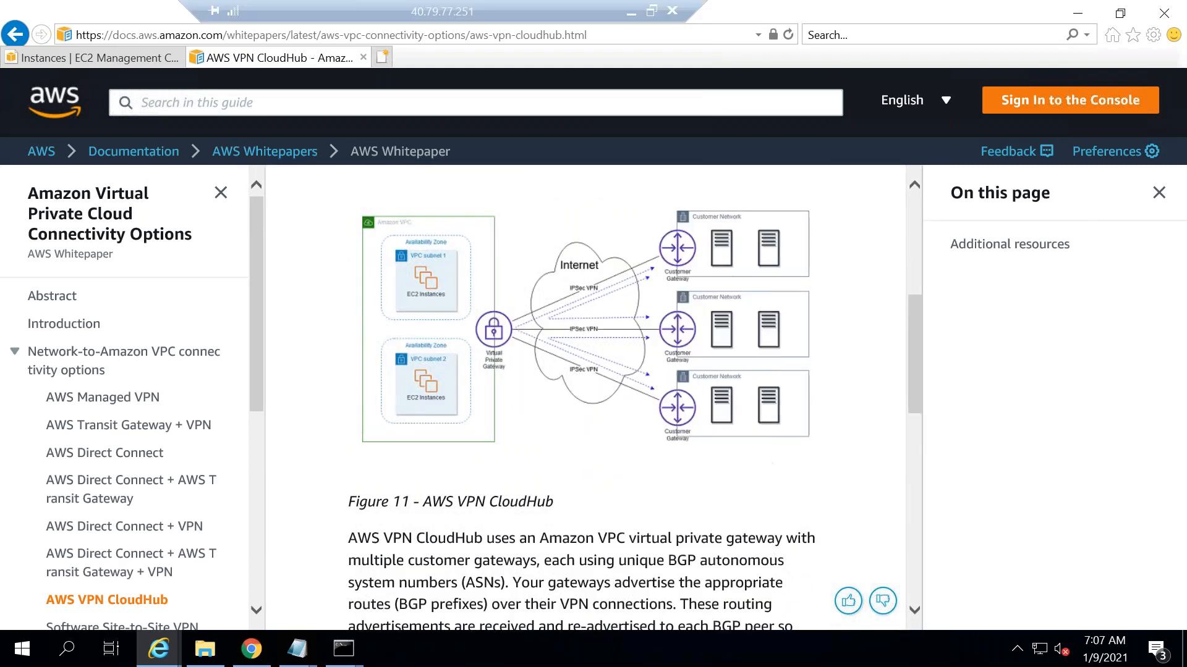
{"action": "left_click", "coordinate": [630, 15]}
{"action": "left_click", "coordinate": [315, 408]}
{"action": "left_click", "coordinate": [522, 598]}
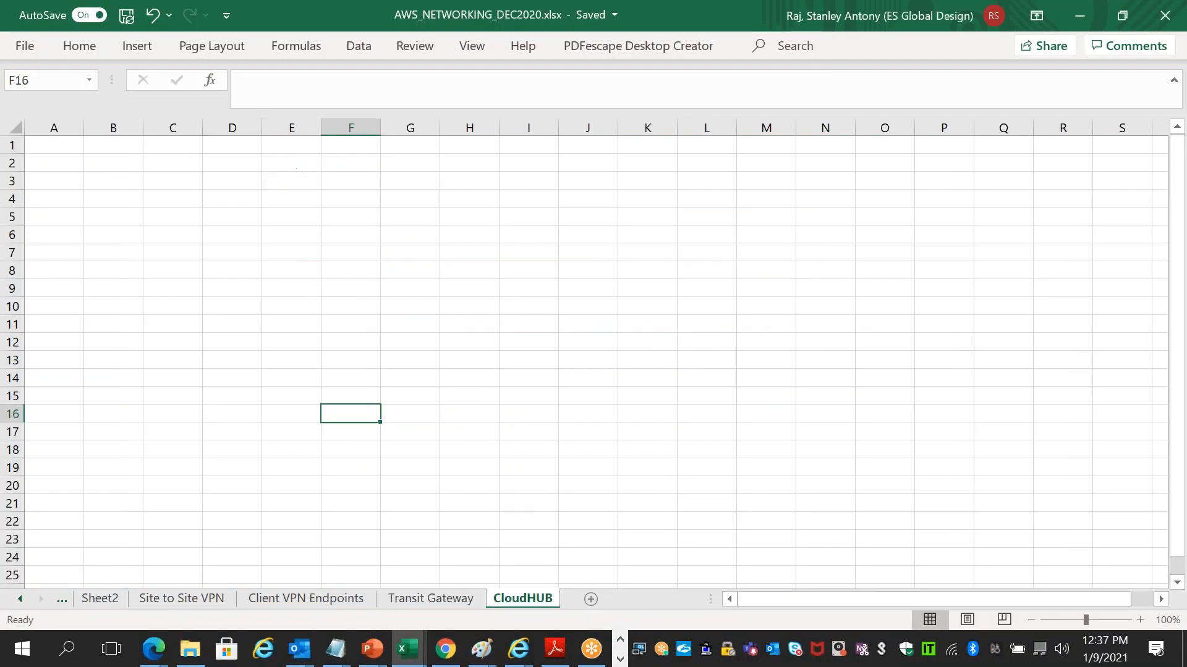
{"action": "left_click", "coordinate": [461, 254]}
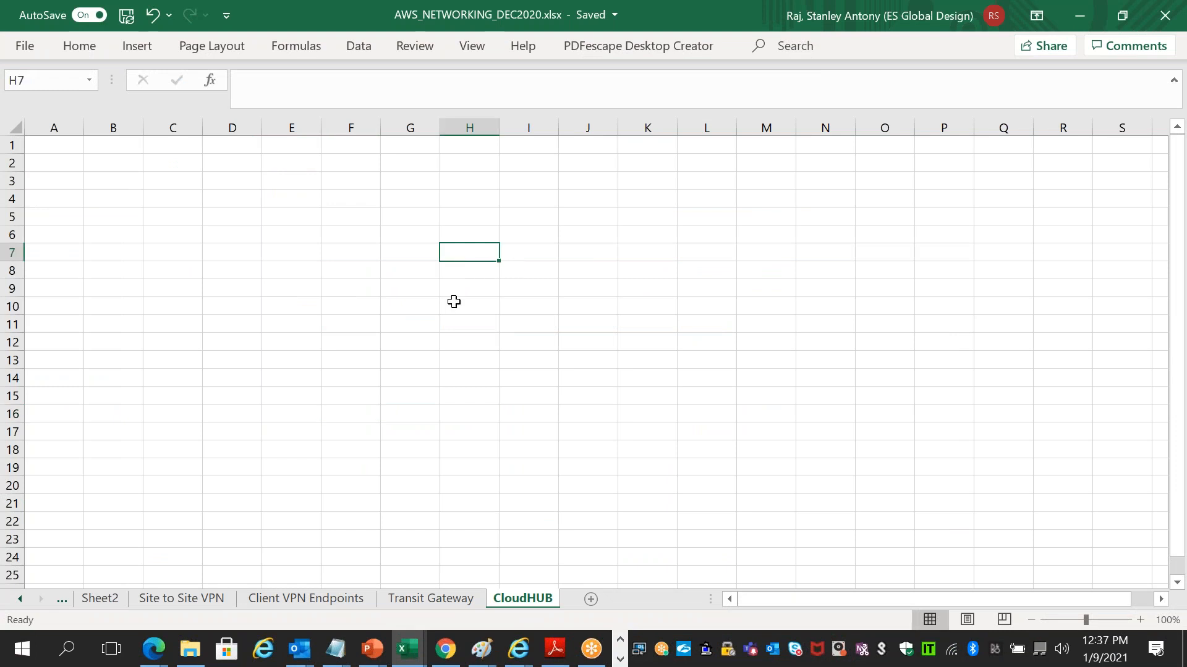
- Copy the CloudHub diagram again and select cell J8 on the CloudHUB sheet
{"action": "key", "text": "alt+Tab"}
{"action": "key", "text": "alt+Tab"}
{"action": "key", "text": "alt+shift+Tab"}
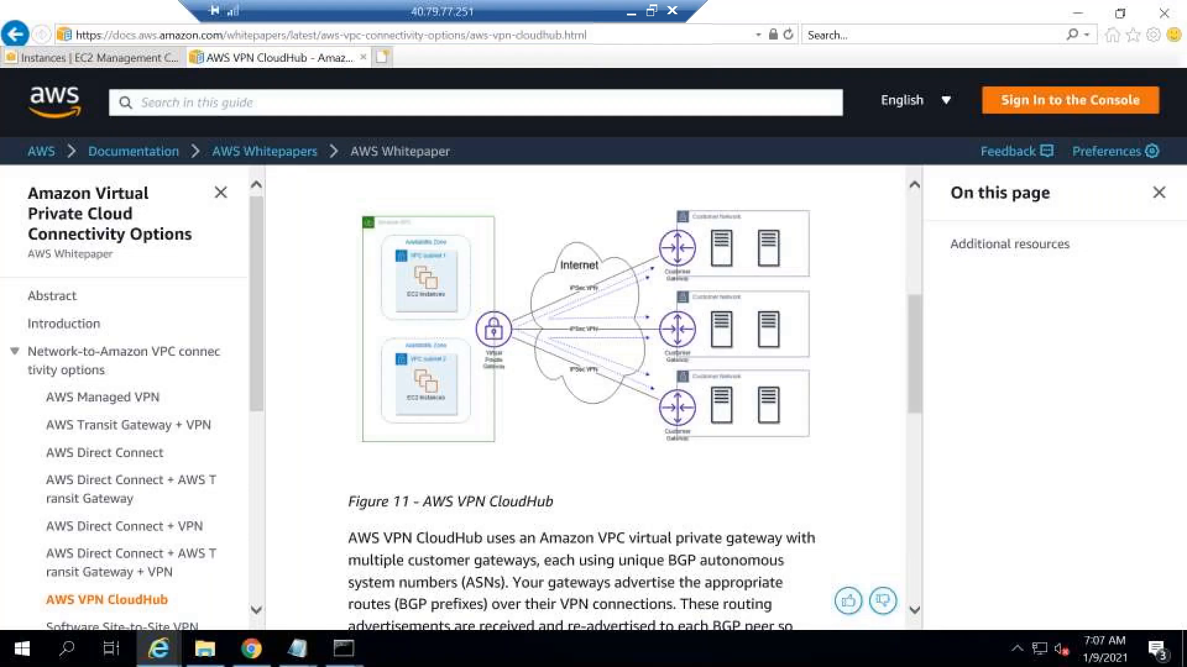
{"action": "right_click", "coordinate": [423, 323]}
{"action": "right_click", "coordinate": [383, 323]}
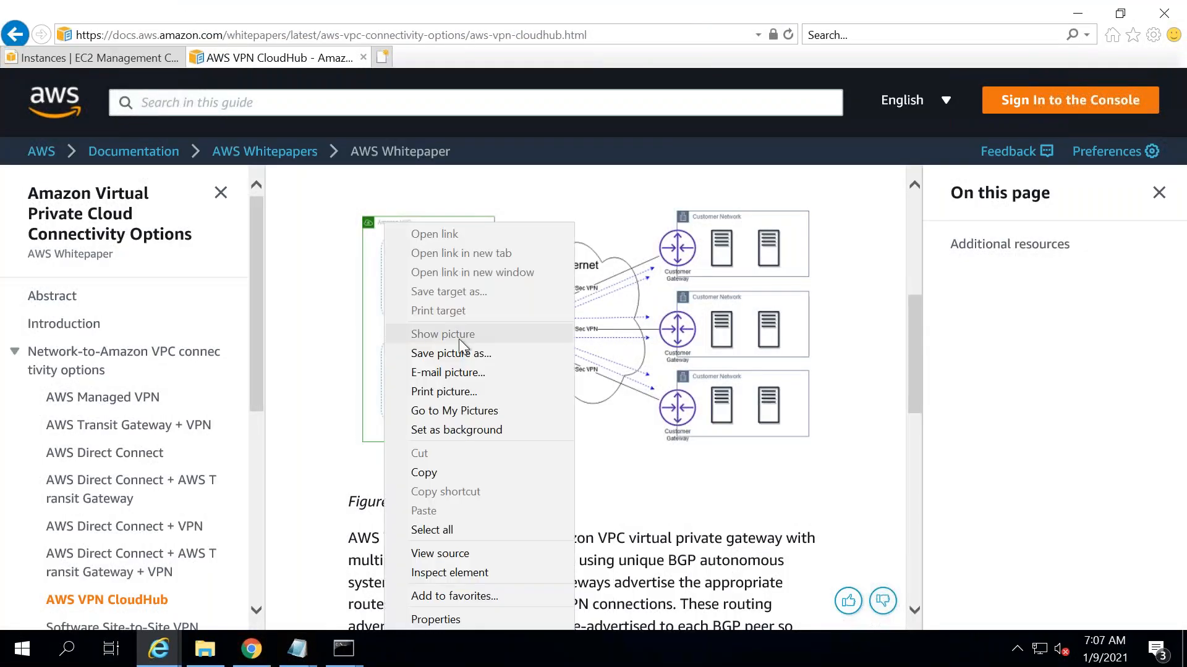
{"action": "left_click", "coordinate": [430, 471]}
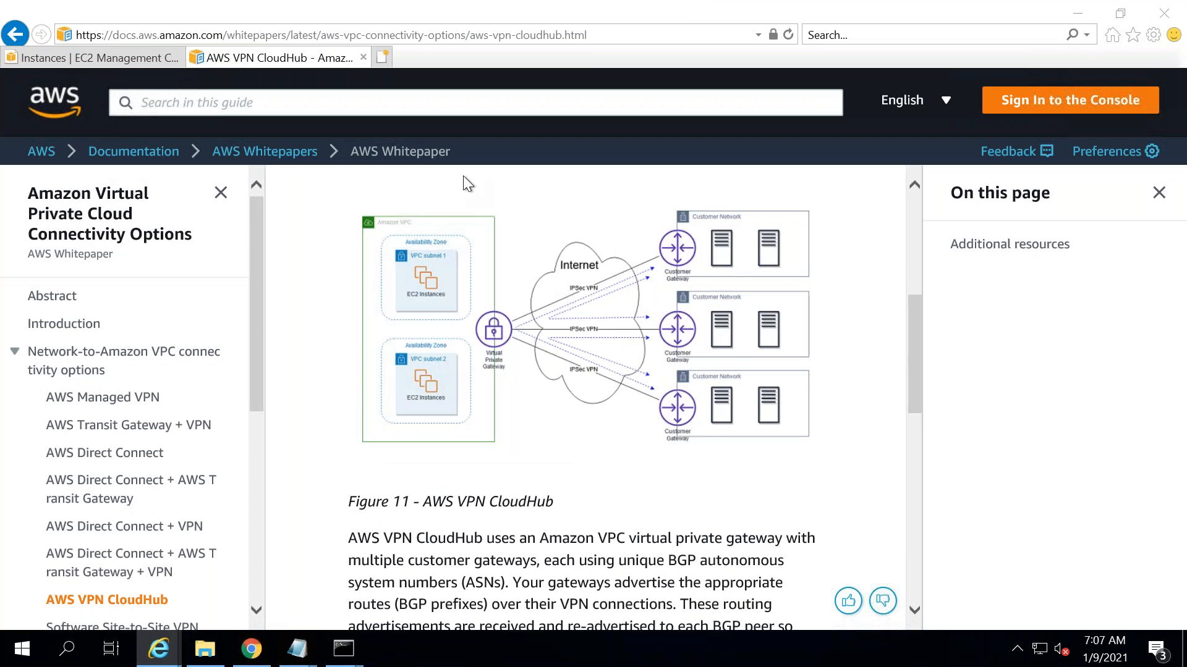
{"action": "key", "text": "alt+Tab"}
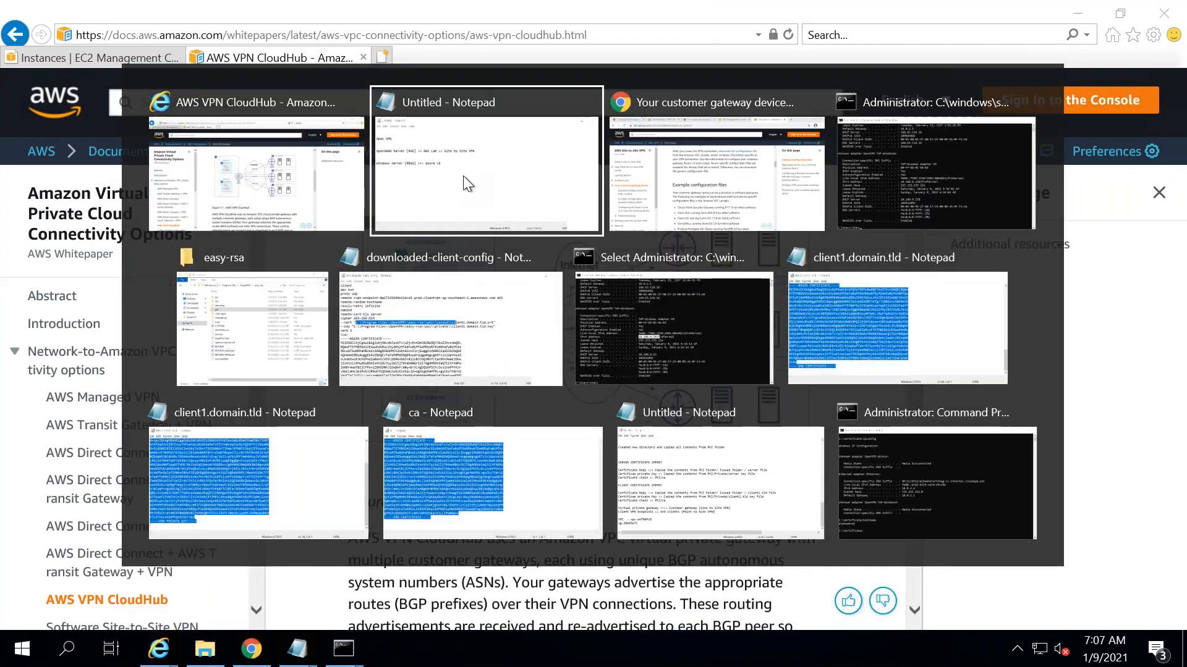
{"action": "key", "text": "alt+shift+Tab"}
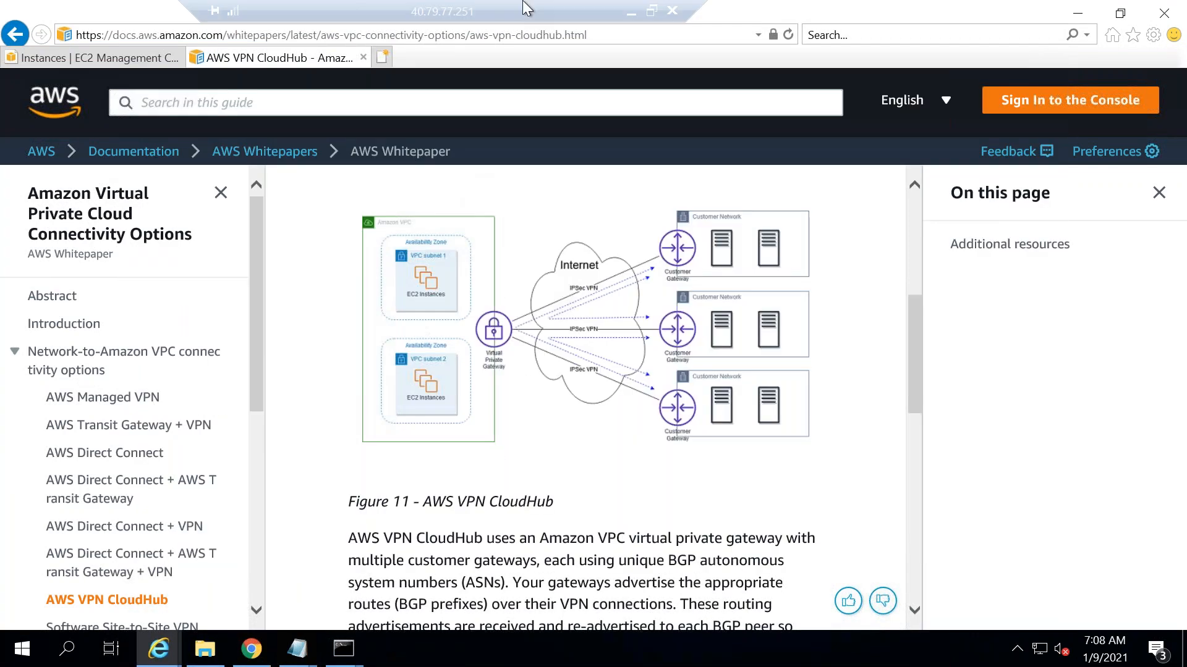
{"action": "left_click", "coordinate": [630, 12]}
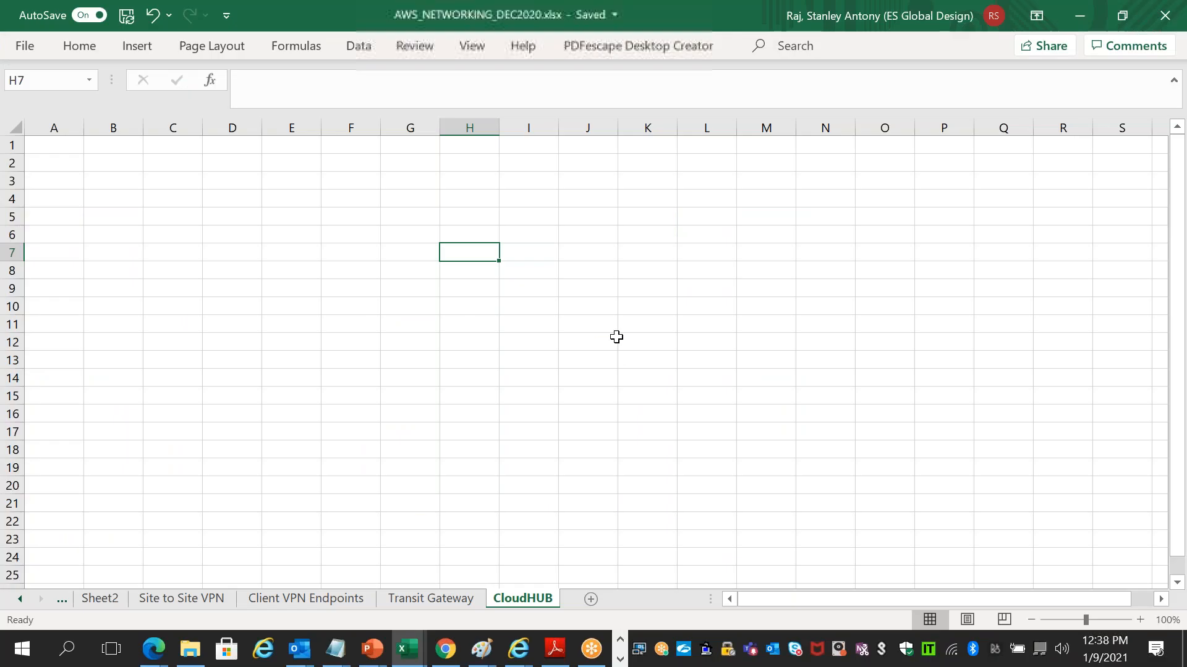
{"action": "left_click", "coordinate": [567, 274]}
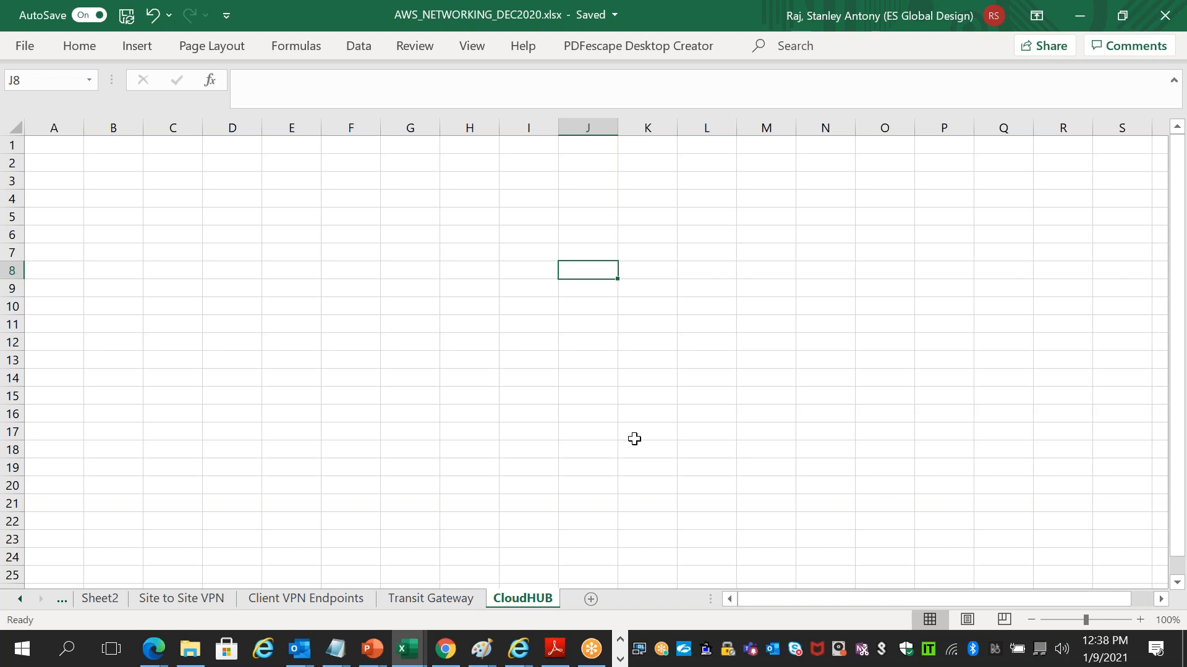
- In the CloudHub whitepaper, highlight 'hub-' and 'branch offices' in the overview paragraph
{"action": "key", "text": "alt+Tab"}
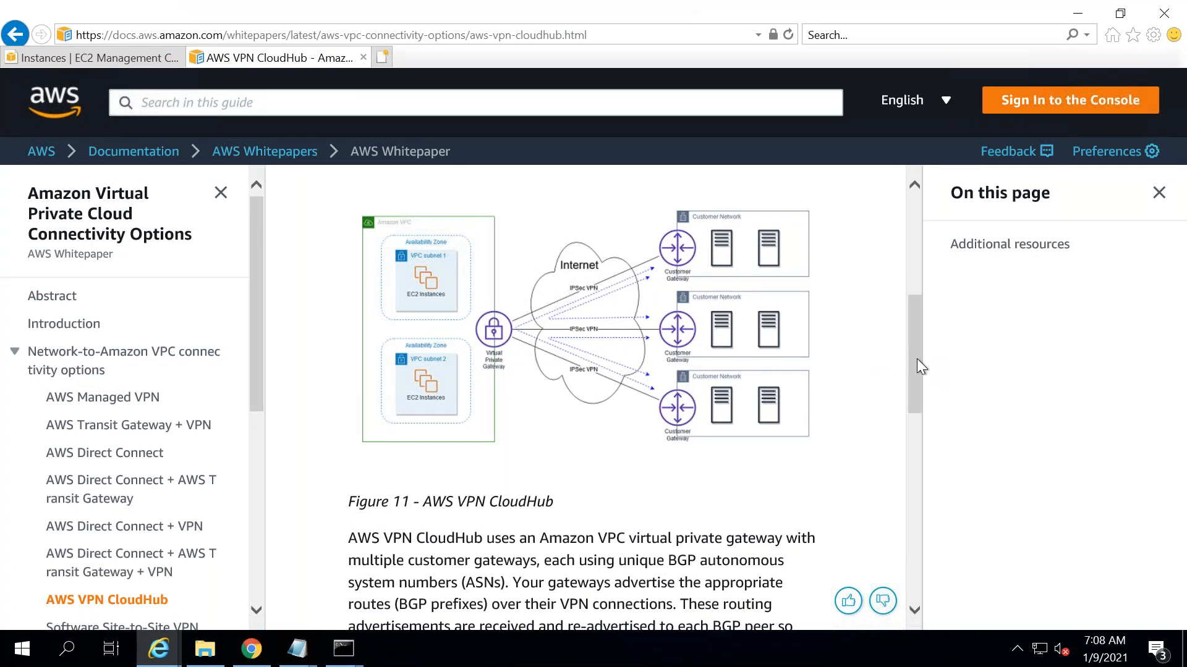
{"action": "left_click_drag", "start_coordinate": [915, 373], "coordinate": [930, 277]}
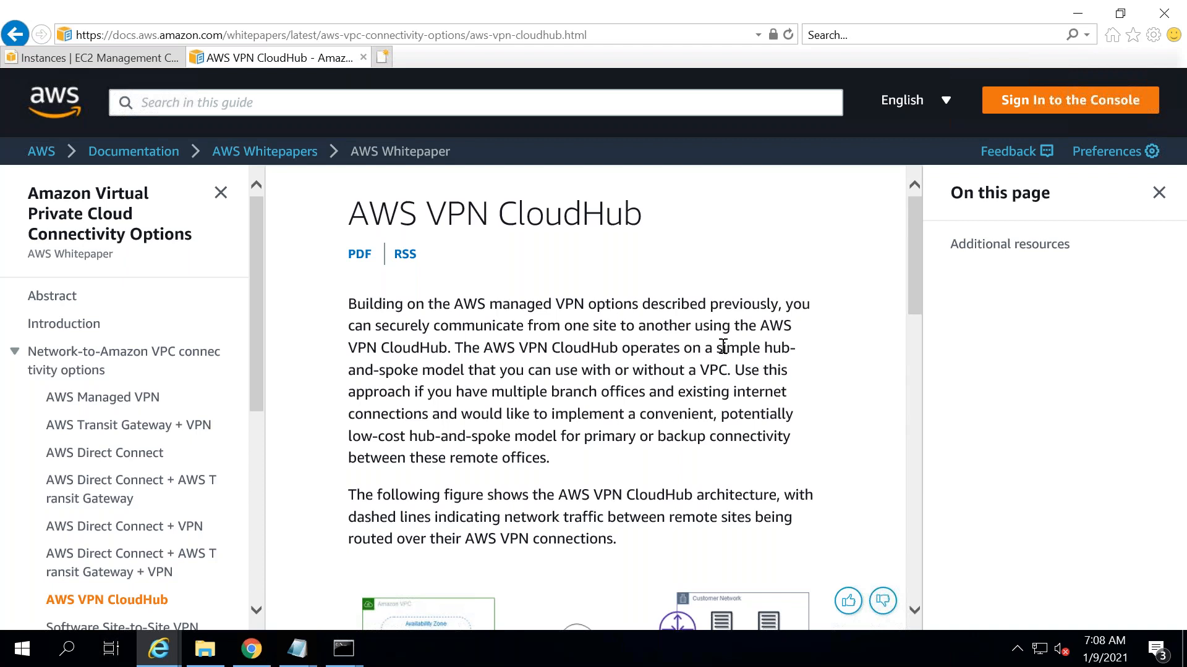
{"action": "double_click", "coordinate": [819, 352]}
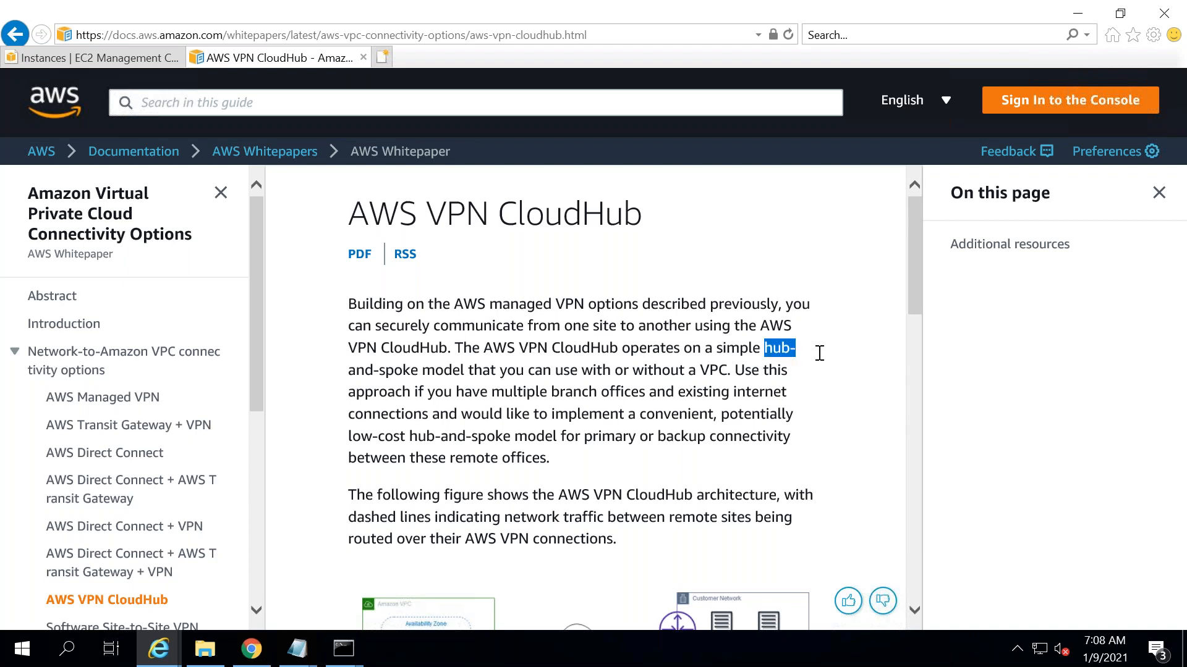
{"action": "left_click_drag", "start_coordinate": [550, 392], "coordinate": [643, 396]}
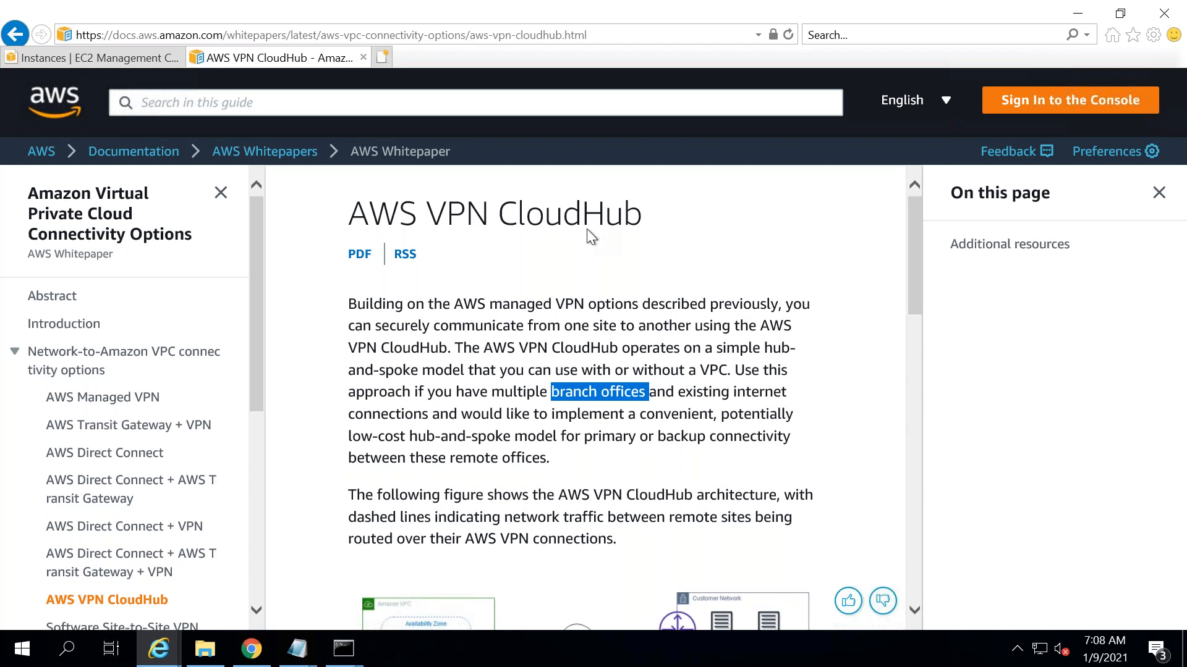
- Bring the Notepad notes on OpenSWAN and Windows VPN setups to the front
{"action": "key", "text": "alt+Tab"}
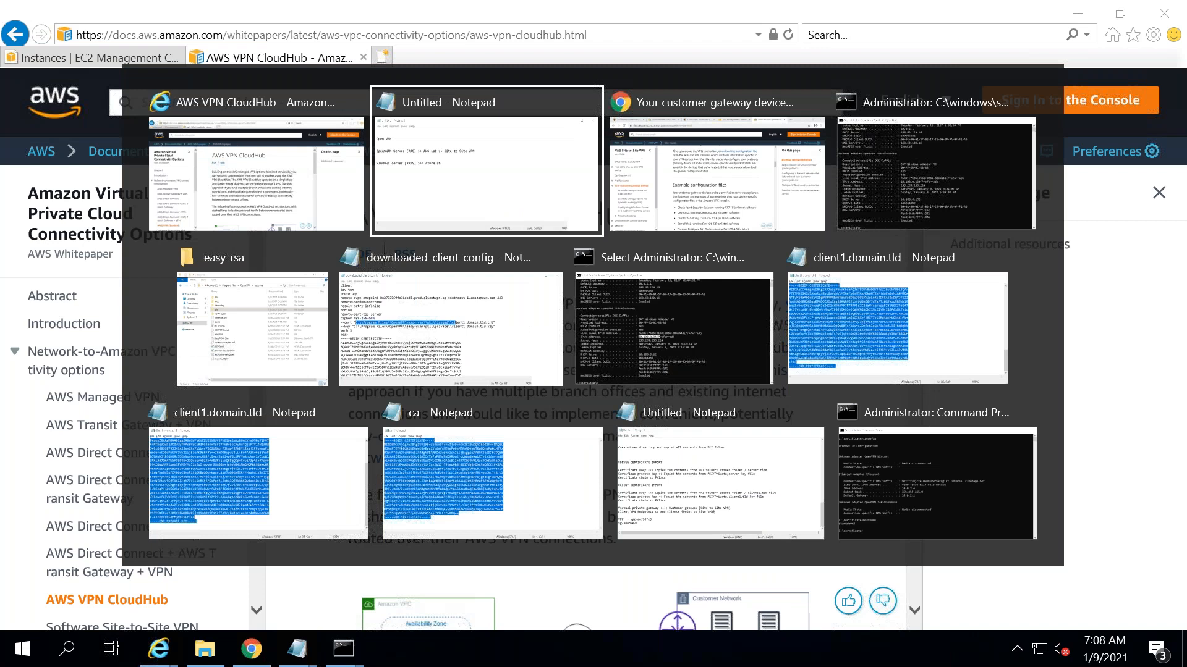
{"action": "key", "text": "alt+Tab"}
{"action": "key", "text": "alt+shift+Tab"}
{"action": "key", "text": "alt+shift+Tab"}
{"action": "key", "text": "alt+Tab"}
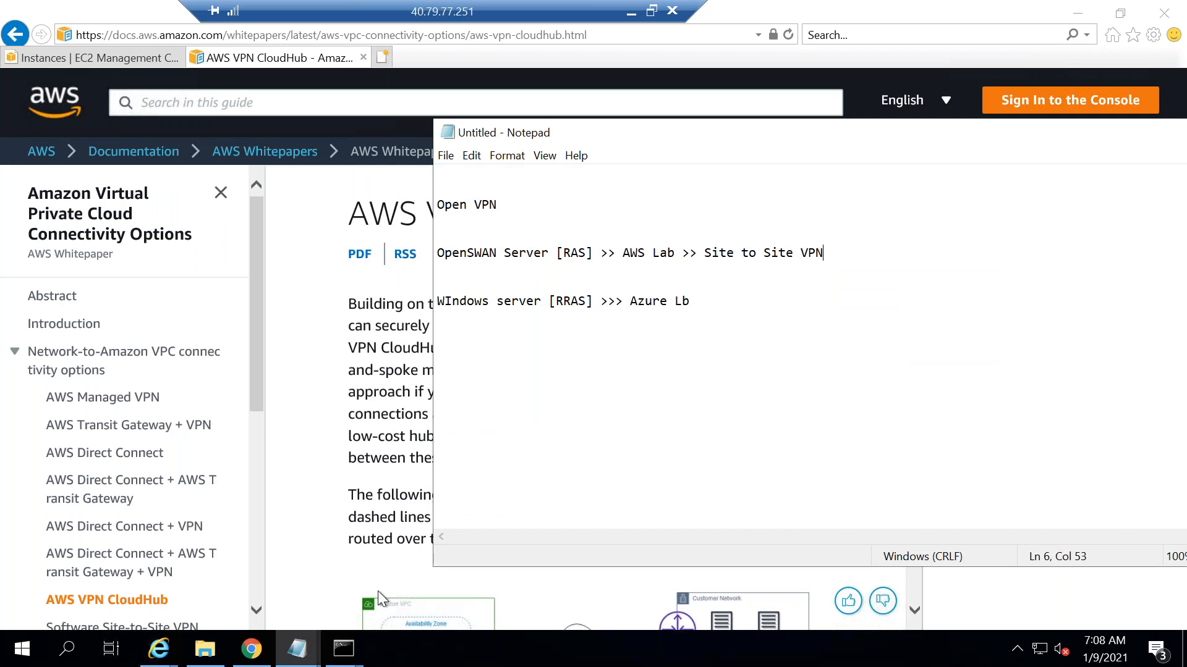
- On Sheet2, move DirectConnect from B8 to B13 and CloudHUB from B9 to B8
{"action": "left_click", "coordinate": [631, 11]}
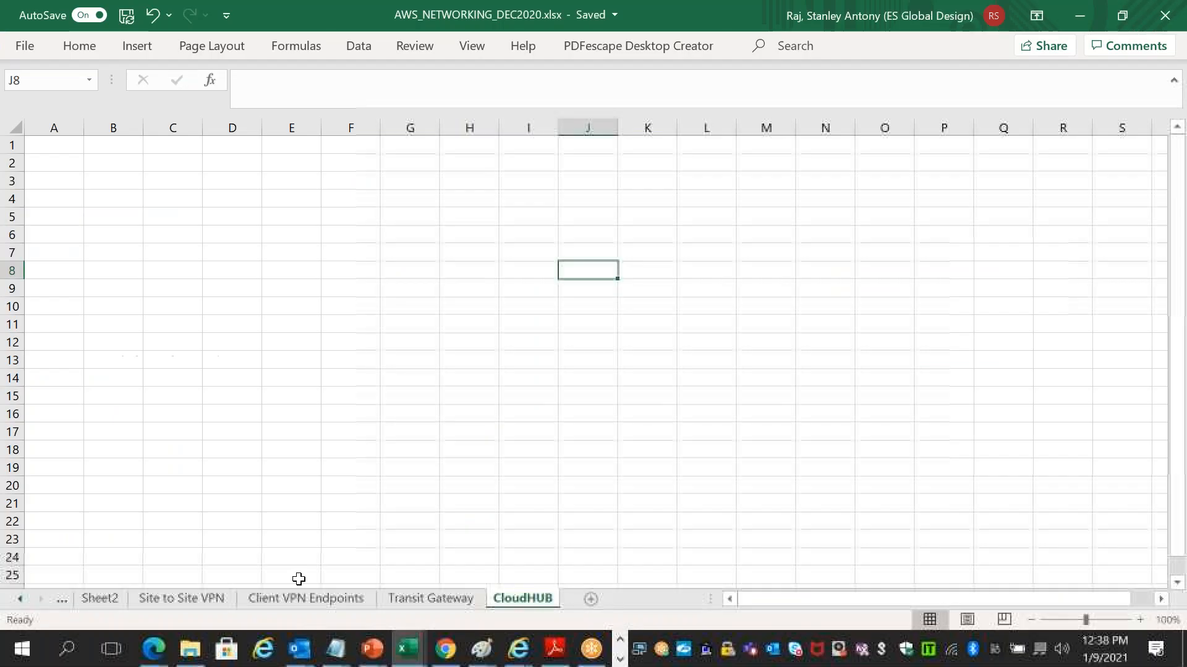
{"action": "left_click", "coordinate": [101, 600]}
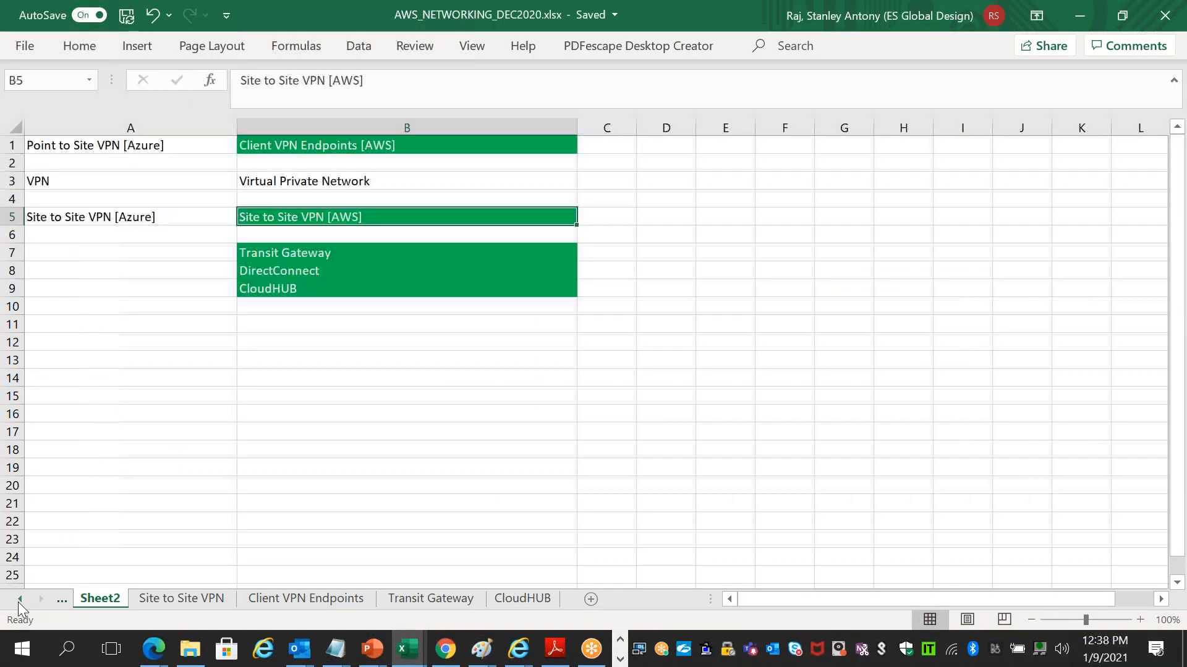
{"action": "left_click", "coordinate": [293, 272]}
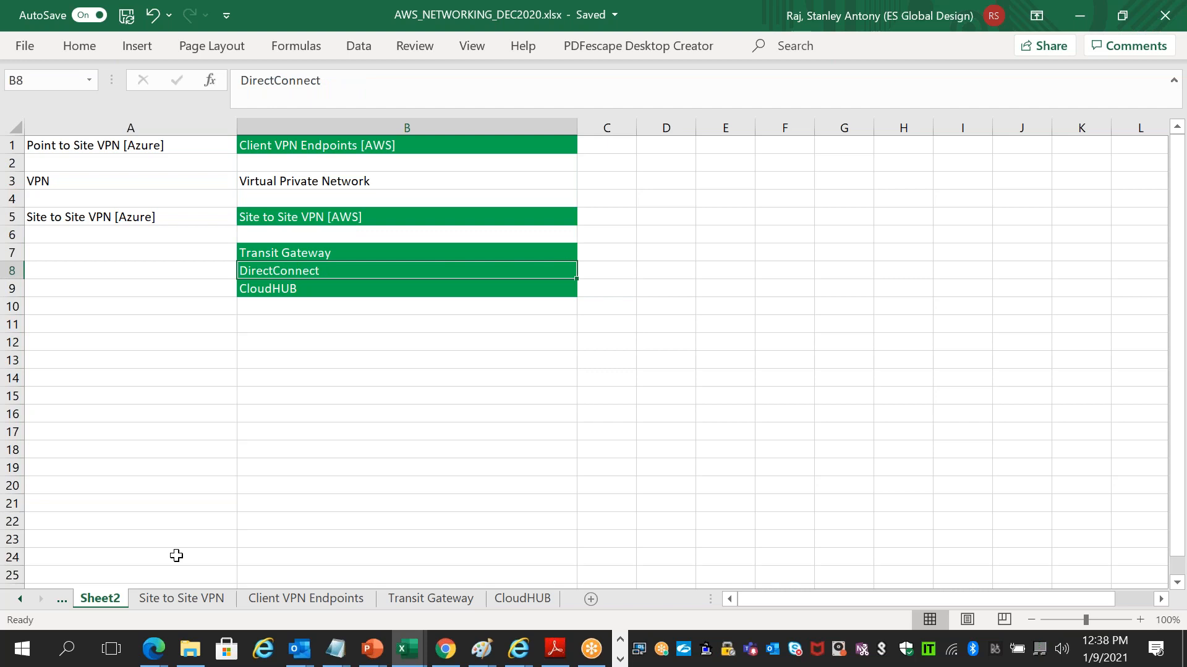
{"action": "left_click", "coordinate": [333, 213]}
{"action": "left_click", "coordinate": [343, 286]}
{"action": "left_click", "coordinate": [347, 272]}
{"action": "key", "text": "ctrl+x"}
{"action": "left_click", "coordinate": [309, 360]}
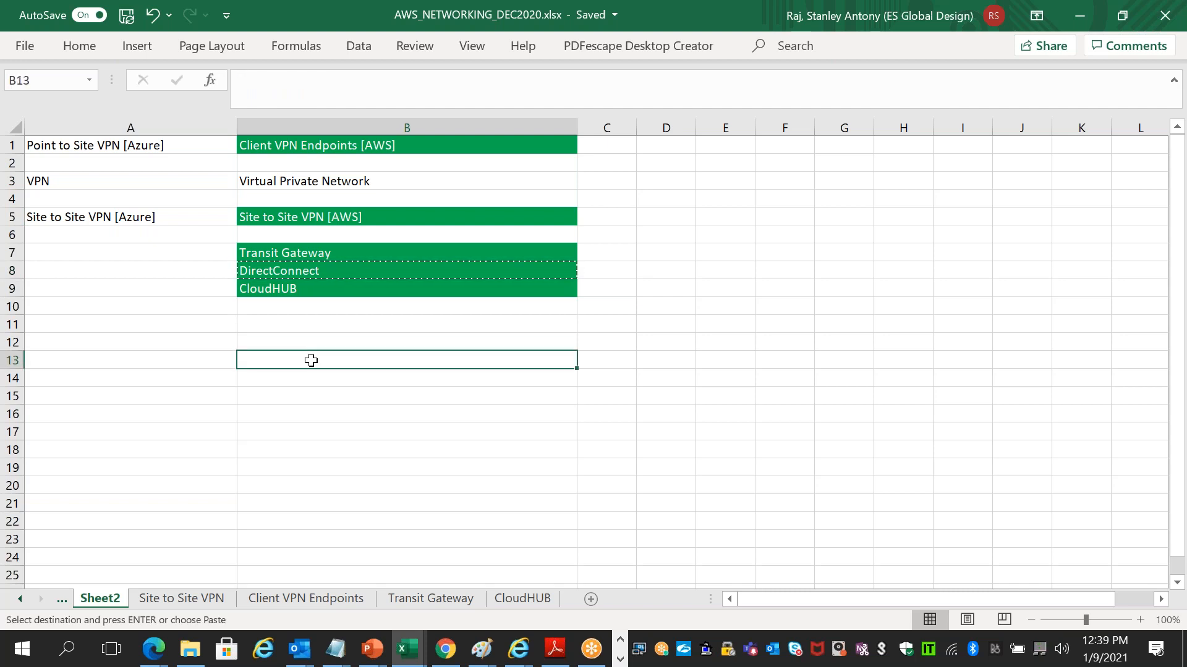
{"action": "key", "text": "ctrl+v"}
{"action": "left_click", "coordinate": [301, 290]}
{"action": "key", "text": "ctrl+x"}
{"action": "left_click", "coordinate": [294, 269]}
{"action": "key", "text": "ctrl+v"}
- Label A7 and A8 as 'Theory'
{"action": "left_click", "coordinate": [177, 251]}
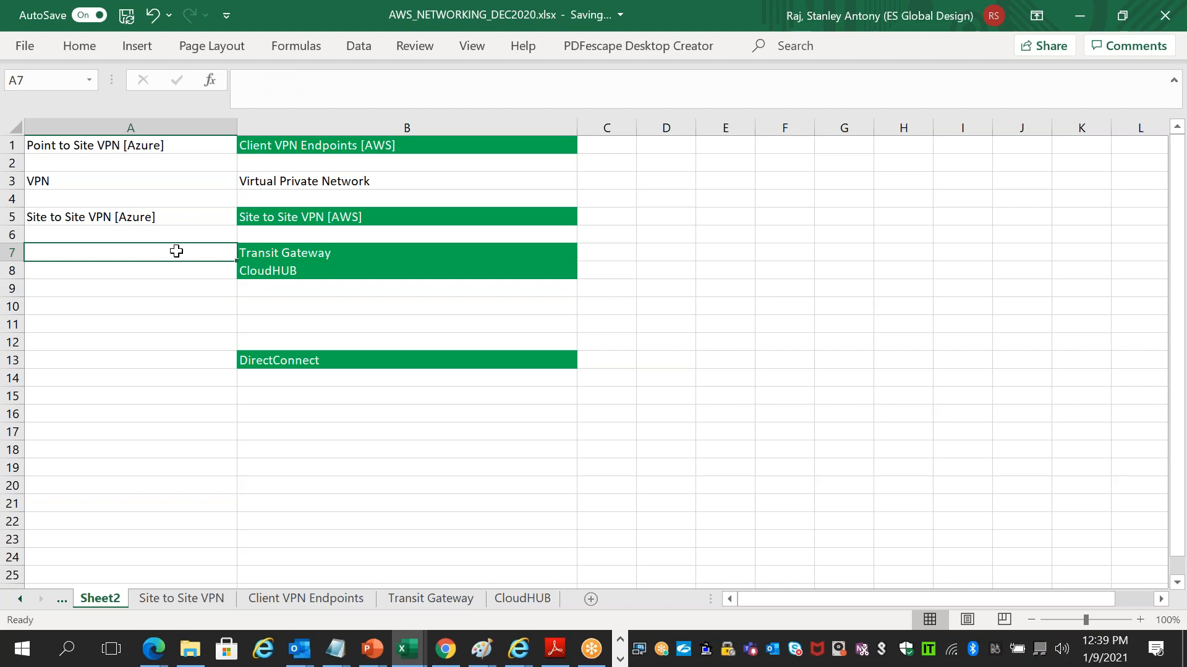
{"action": "type", "text": "Theory"}
{"action": "key", "text": "Return"}
{"action": "type", "text": "The"}
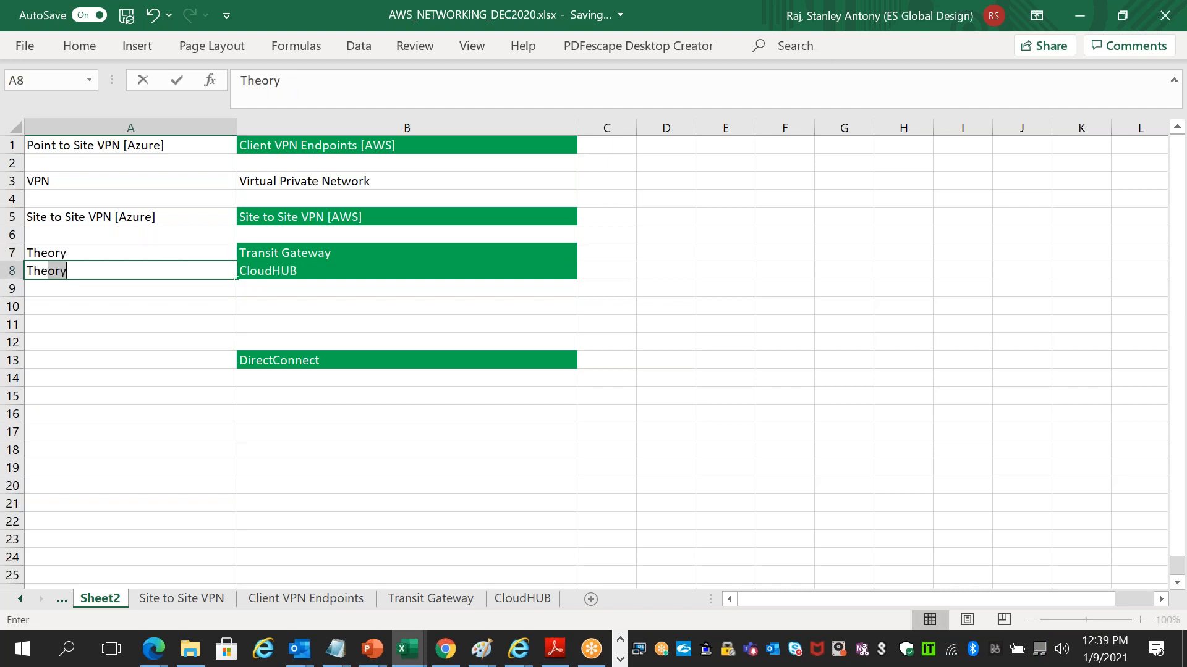
{"action": "type", "text": "ory"}
{"action": "left_click", "coordinate": [616, 140]}
- Mark C1 and C5 as 'Practical', then return to the remote session
{"action": "type", "text": "Practical"}
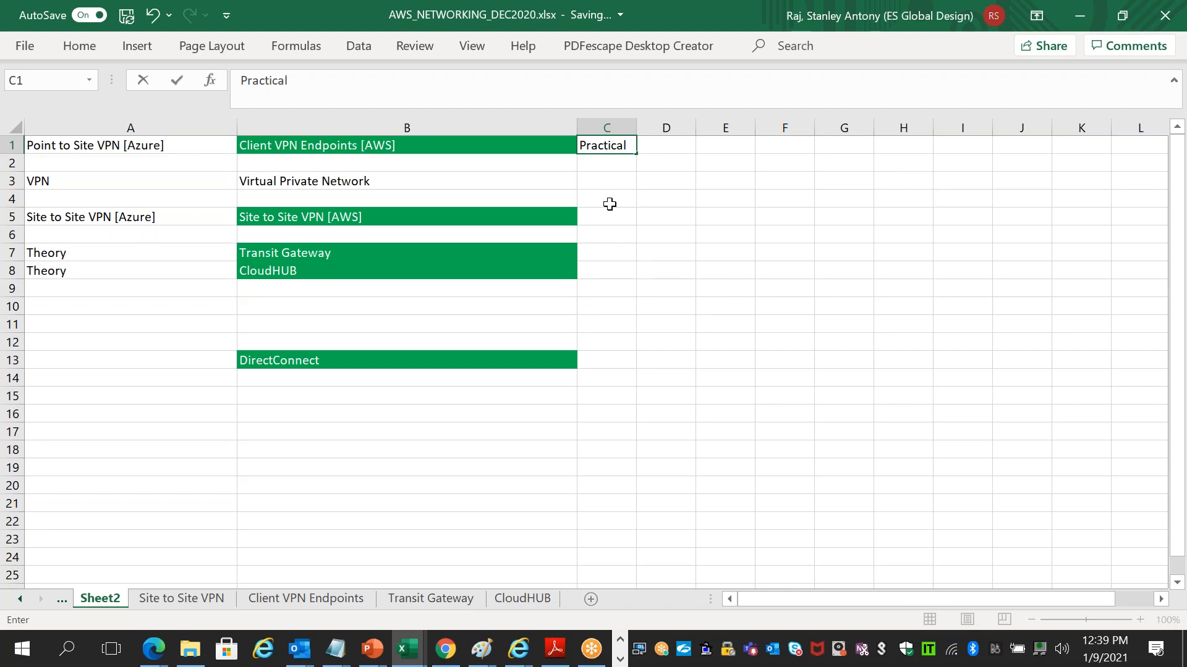
{"action": "left_click", "coordinate": [607, 212]}
{"action": "type", "text": "Practical"}
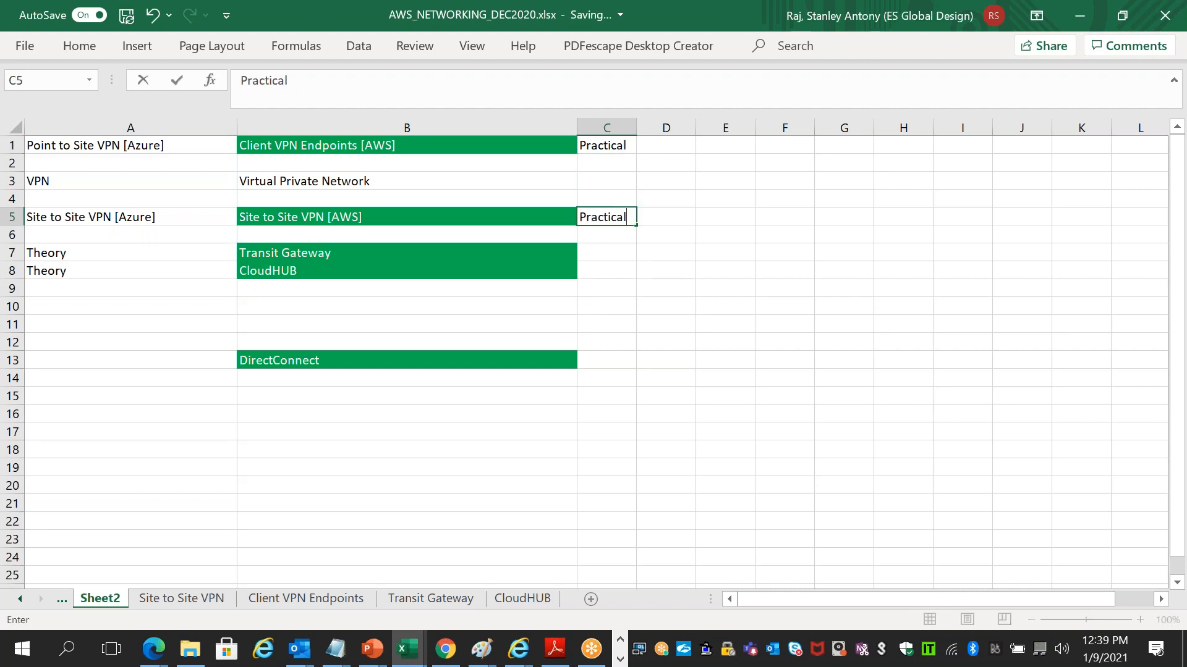
{"action": "left_click", "coordinate": [609, 359]}
{"action": "left_click", "coordinate": [621, 327]}
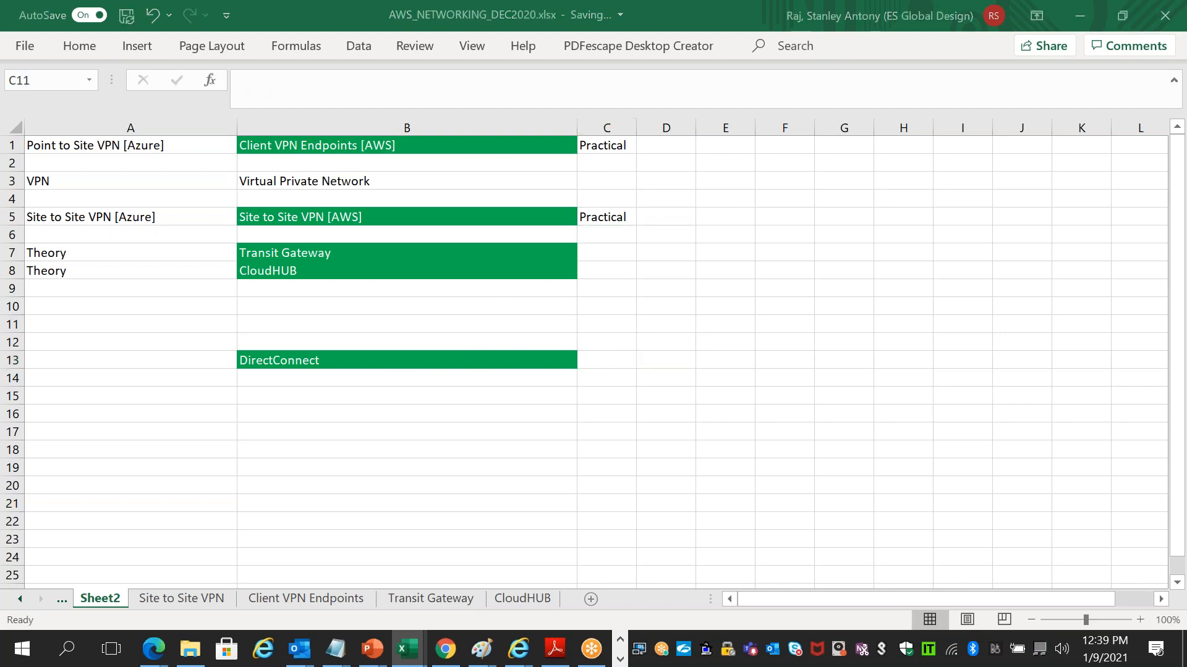
{"action": "key", "text": "alt+Tab"}
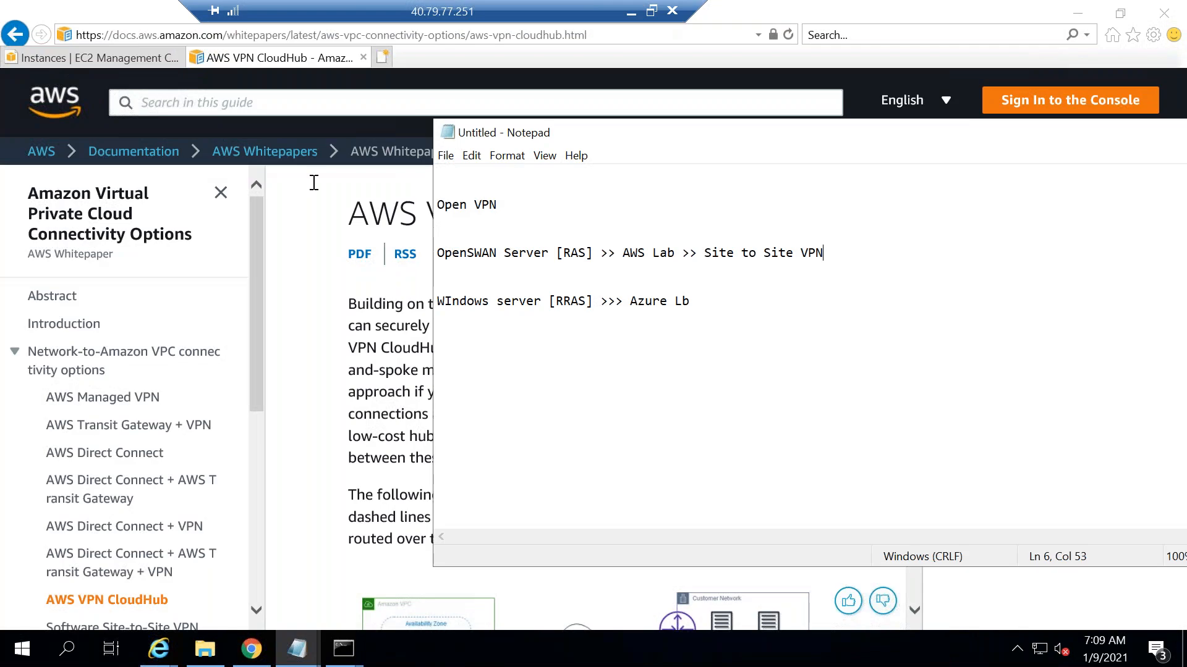
- Close the VPN CloudHub docs tab, check instance status checks, and deselect client1 in EC2 Instances
{"action": "left_click", "coordinate": [363, 57]}
{"action": "left_click", "coordinate": [362, 57]}
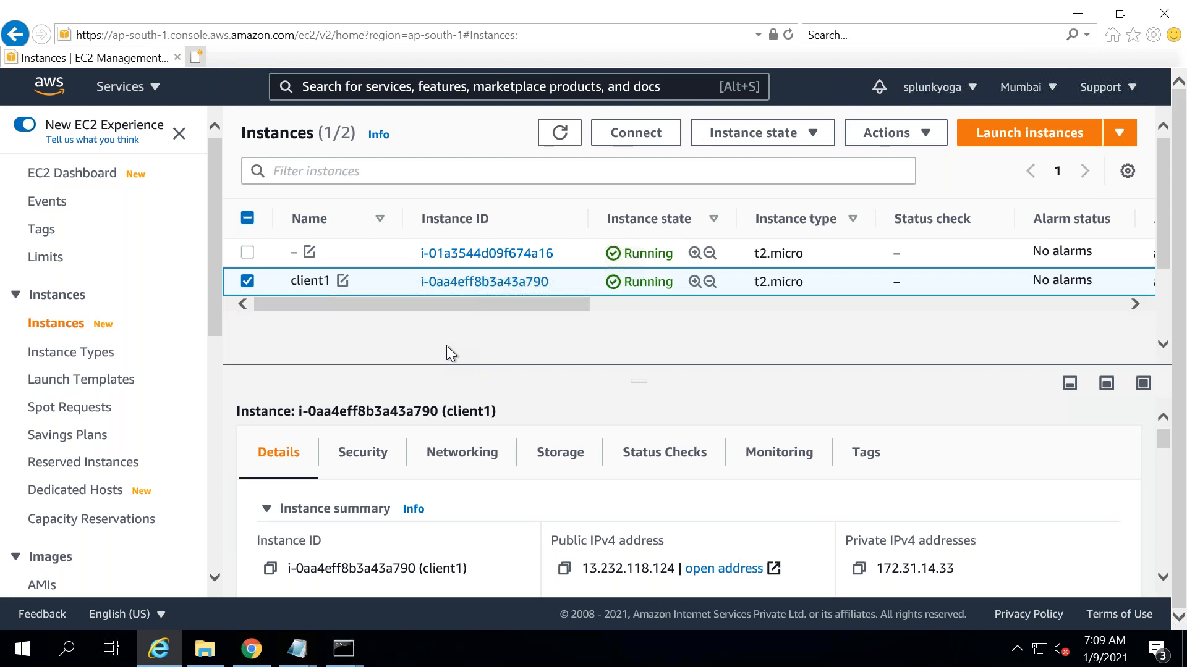
{"action": "left_click", "coordinate": [662, 455]}
{"action": "left_click", "coordinate": [313, 265]}
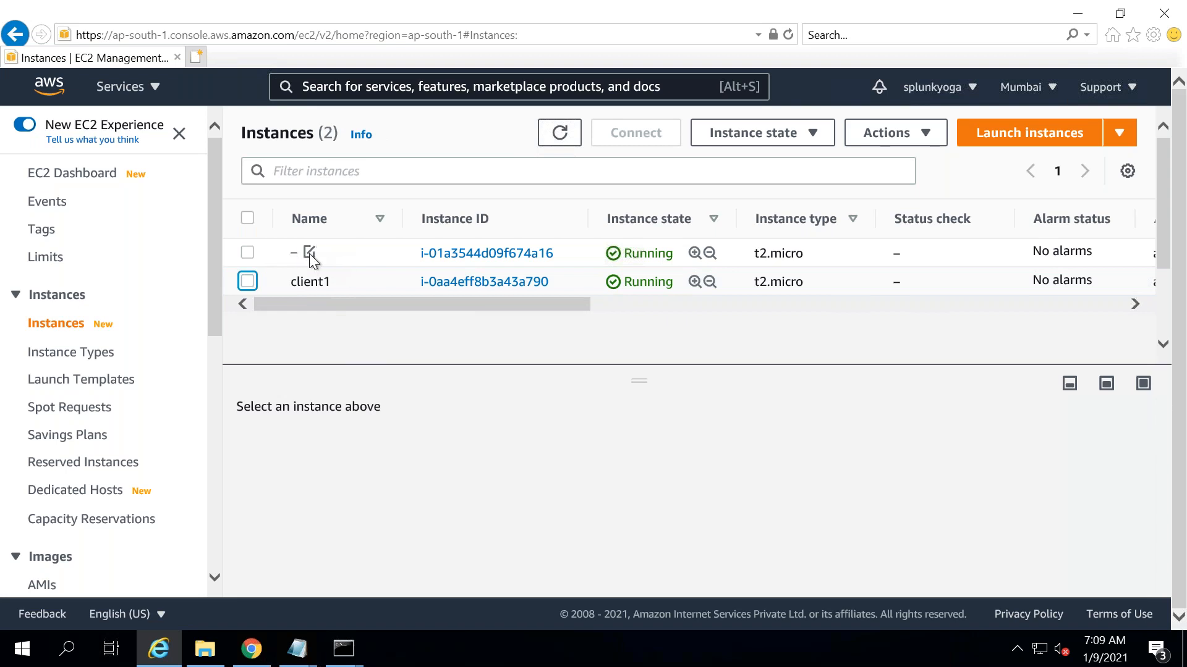
- Rename the unnamed EC2 instance to 'Openswan'
{"action": "left_click", "coordinate": [310, 253]}
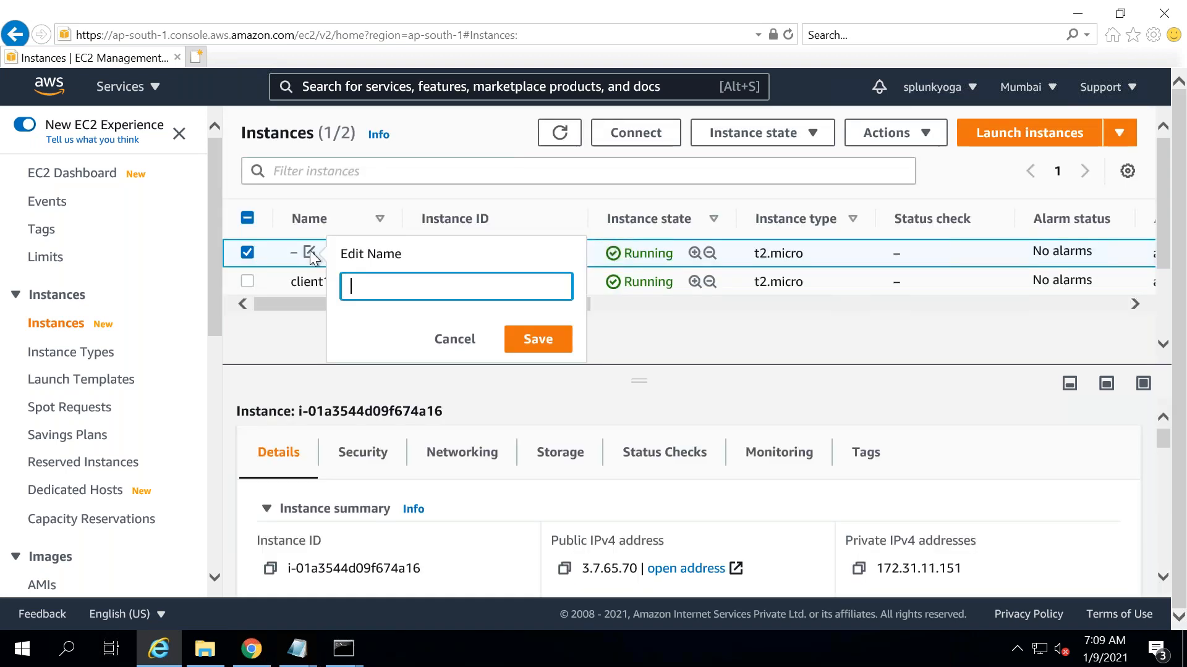
{"action": "type", "text": "Openswan"}
{"action": "left_click", "coordinate": [523, 339]}
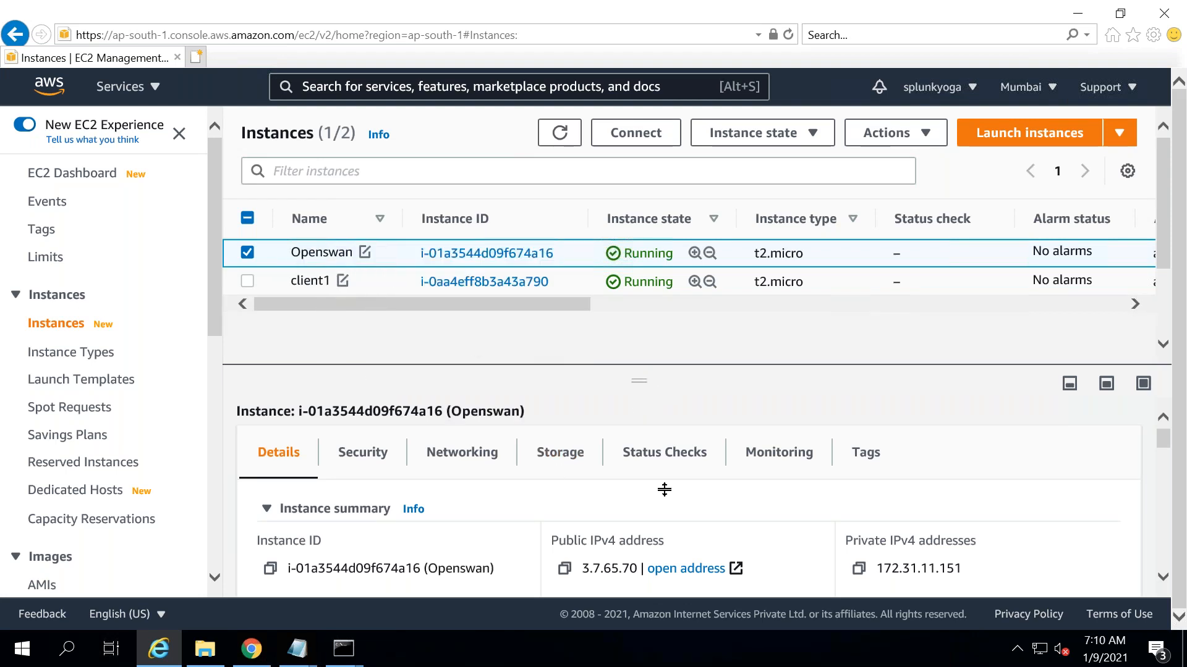
- Try the public address 3.7.65.70, then open the Connect to instance page for Openswan
{"action": "left_click", "coordinate": [686, 569]}
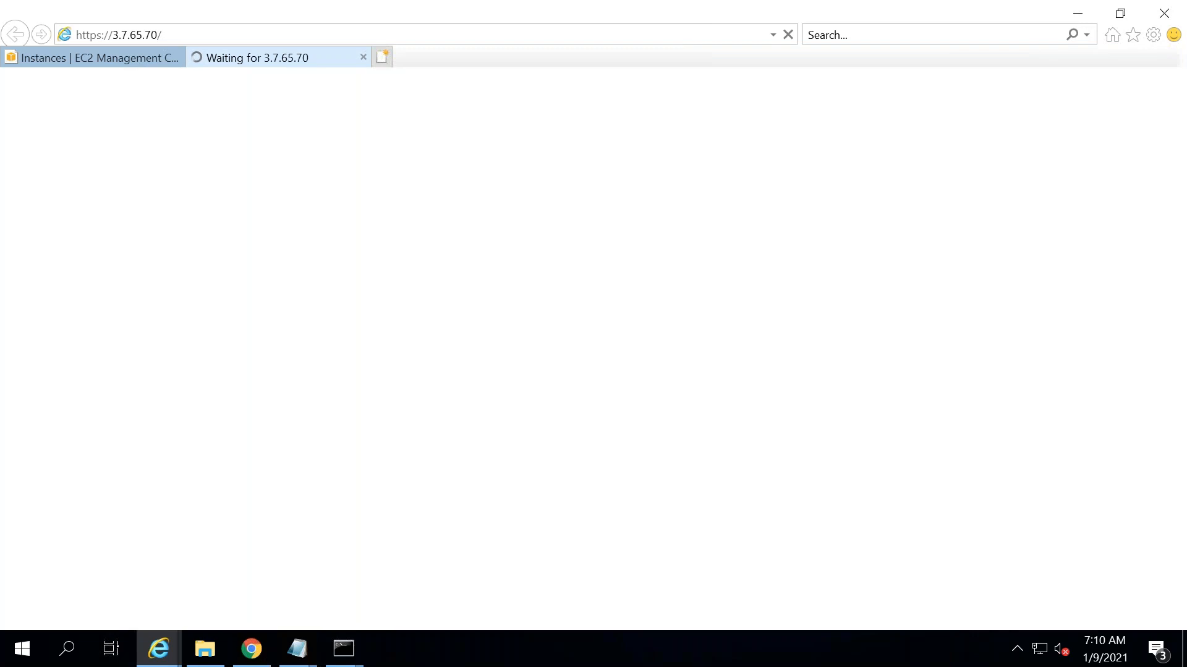
{"action": "left_click", "coordinate": [363, 57]}
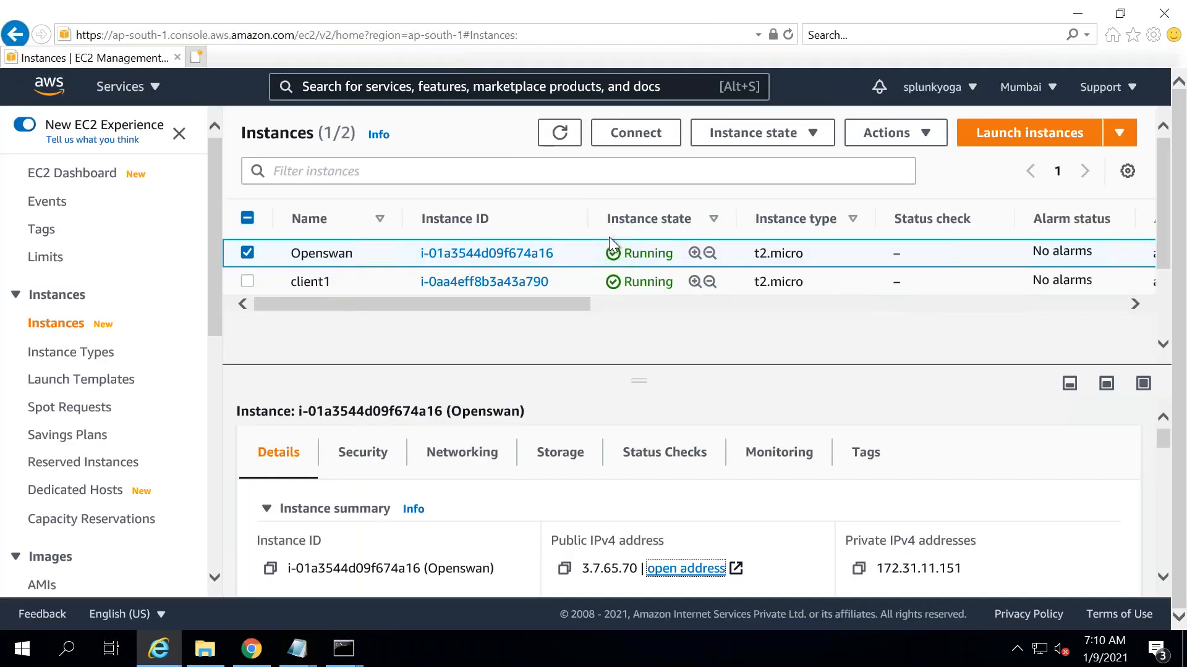
{"action": "left_click", "coordinate": [643, 137]}
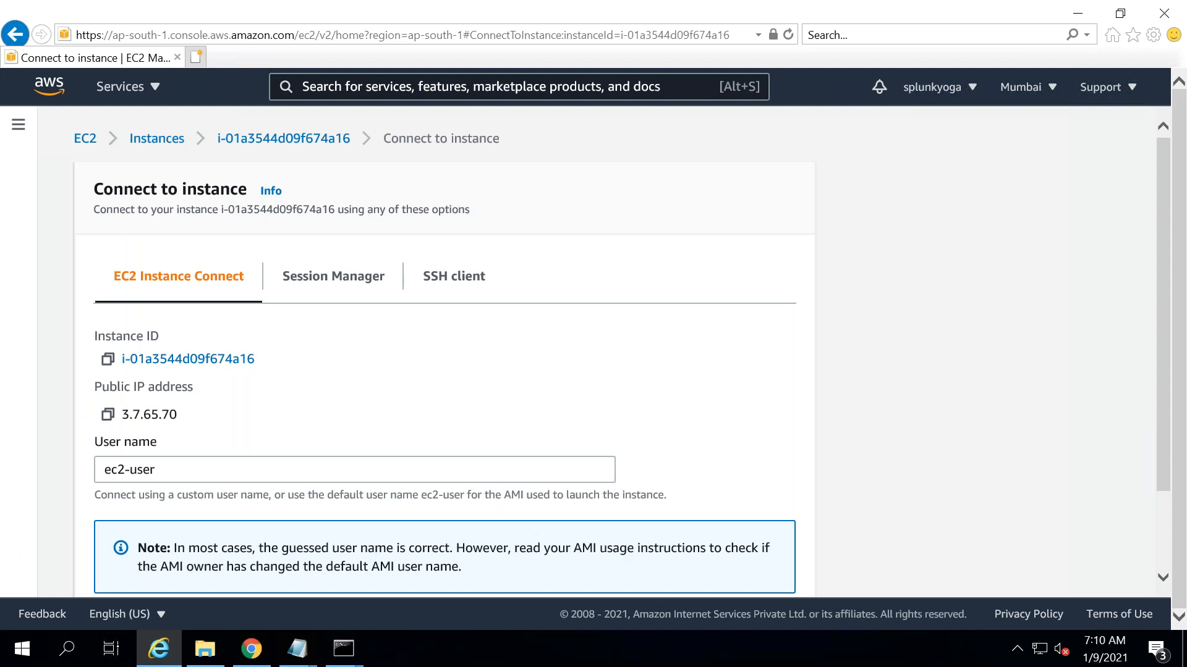
{"action": "mouse_move", "coordinate": [530, 5]}
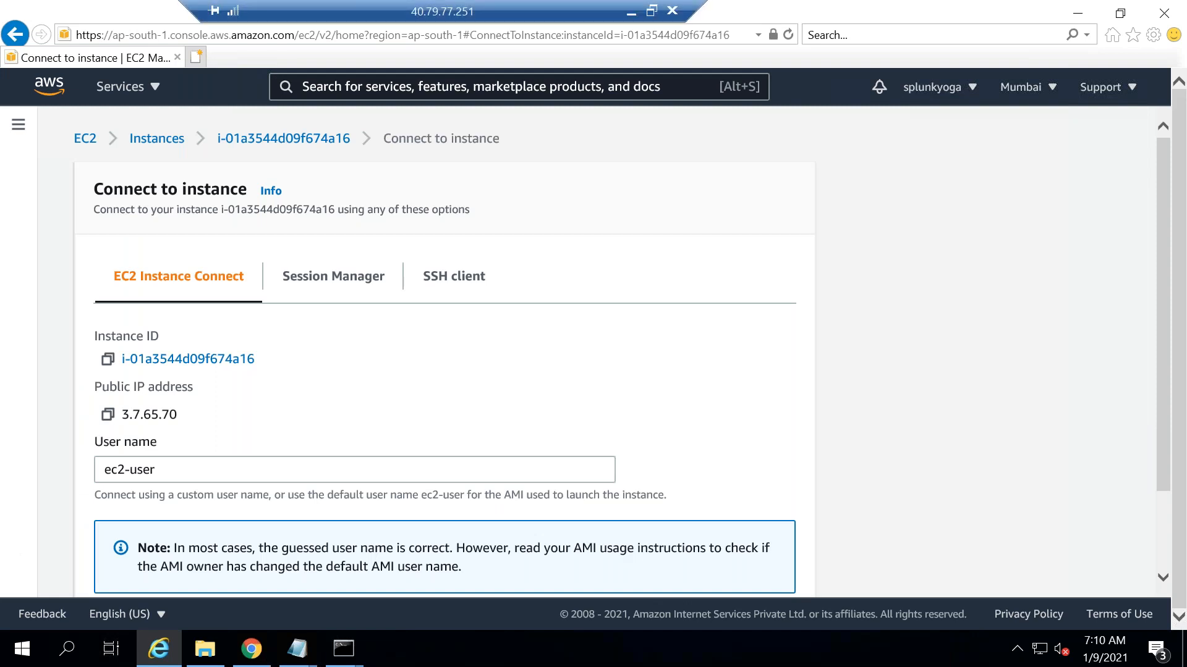
- In Paint, draw a small rectangle above the top-middle box of the Transit Gateway diagram
{"action": "left_click", "coordinate": [630, 13]}
{"action": "key", "text": "alt+Tab"}
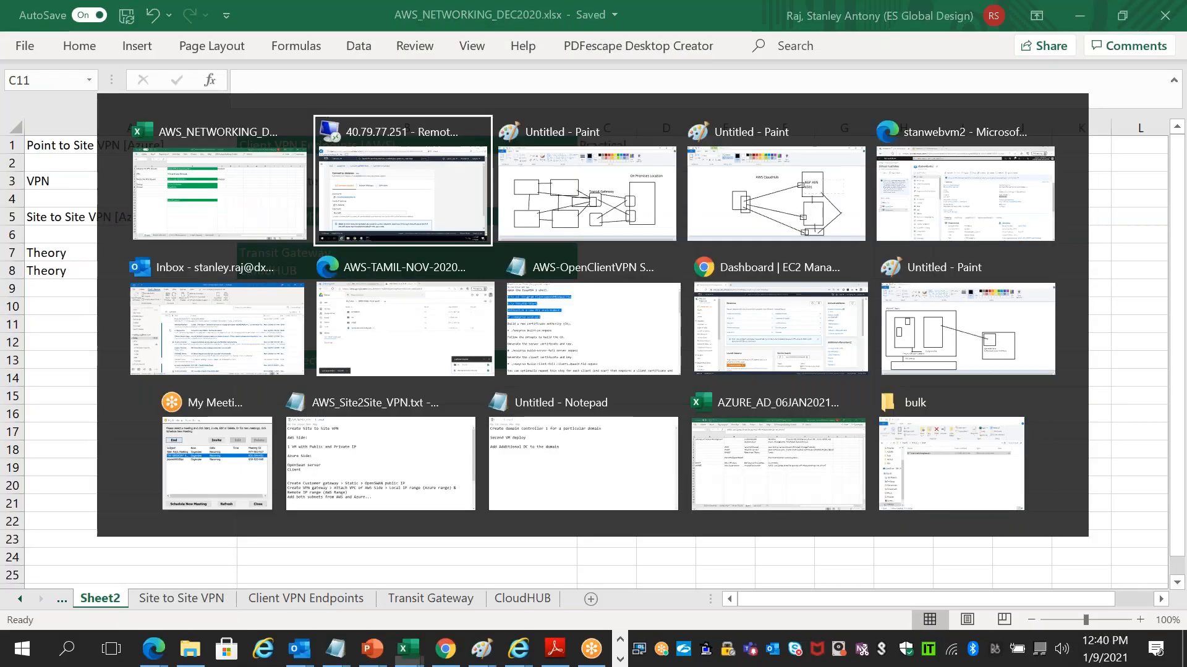
{"action": "key", "text": "alt+Tab"}
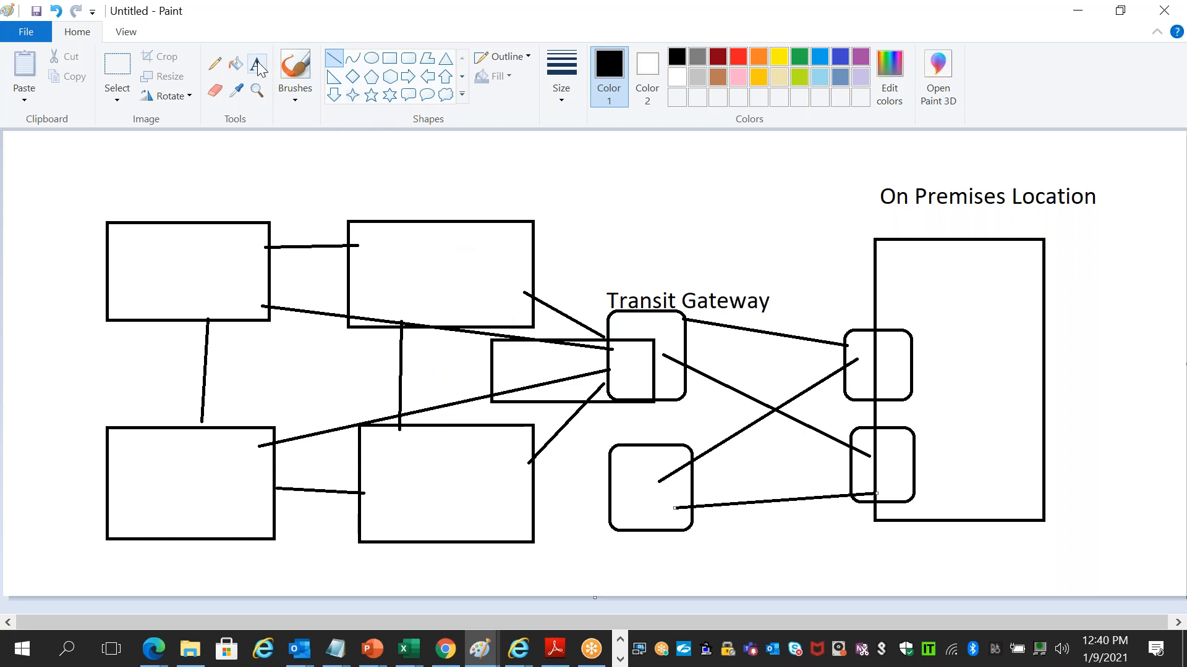
{"action": "left_click", "coordinate": [389, 59]}
{"action": "left_click_drag", "start_coordinate": [500, 183], "coordinate": [553, 245]}
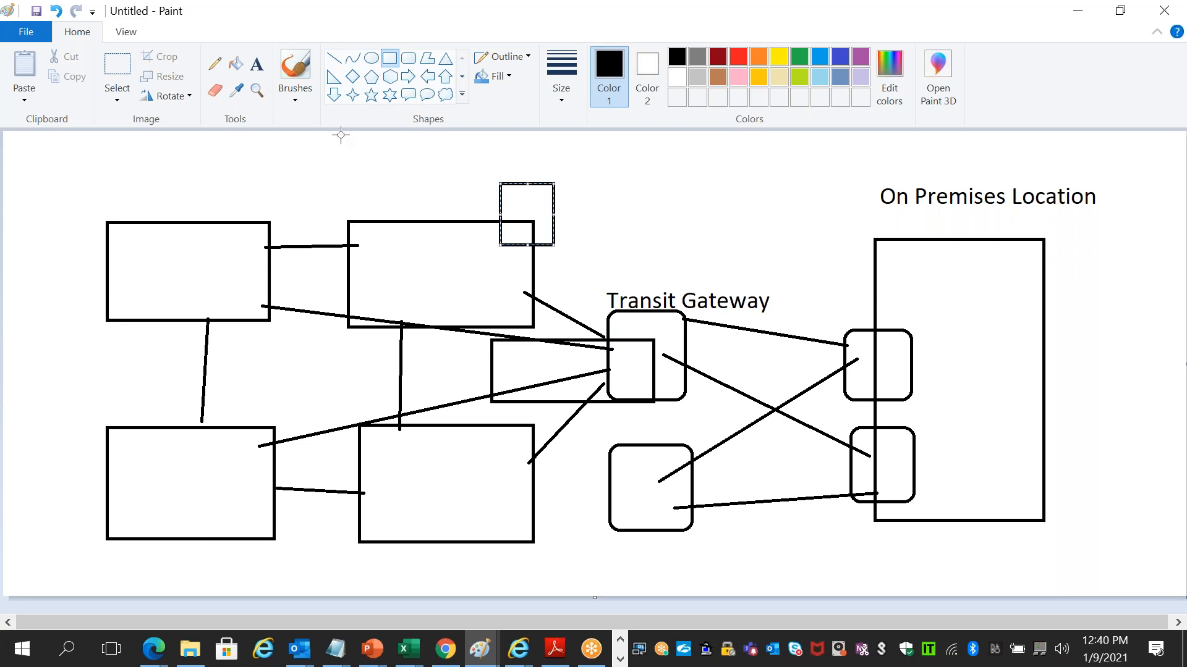
{"action": "left_click", "coordinate": [371, 58]}
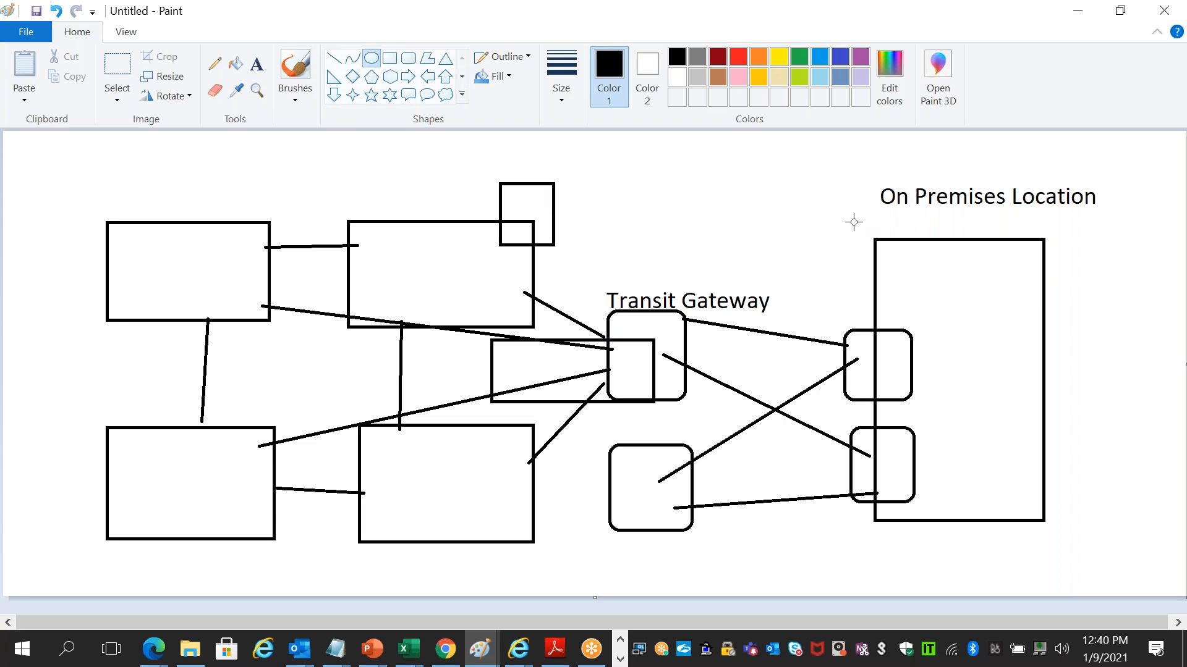
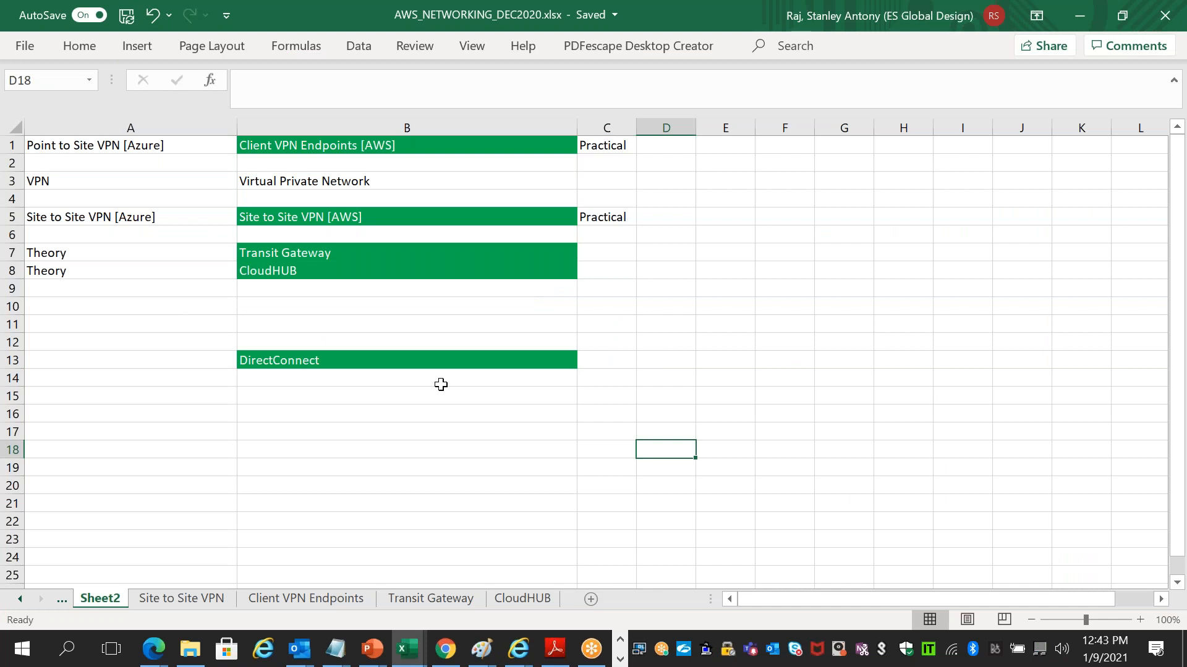
- Enter 'AWS Site 1' and 'AWS Site 2' in F5:F6 and widen column F to fit
{"action": "left_click", "coordinate": [306, 218]}
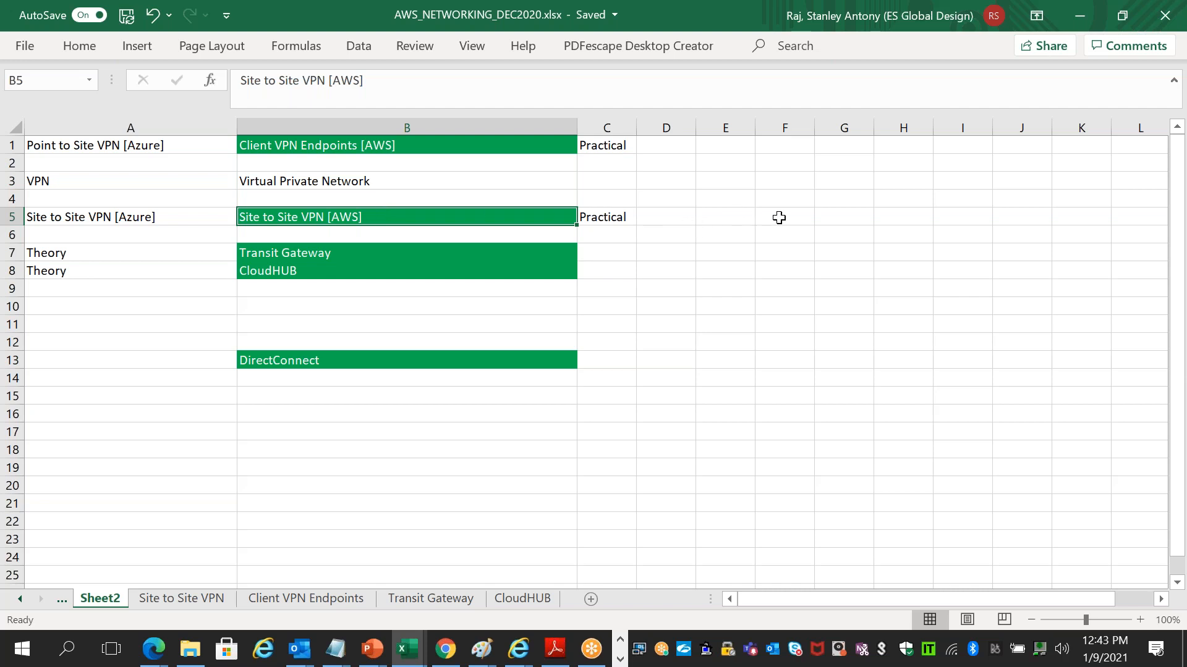
{"action": "left_click", "coordinate": [779, 218]}
{"action": "type", "text": "AWS Si"}
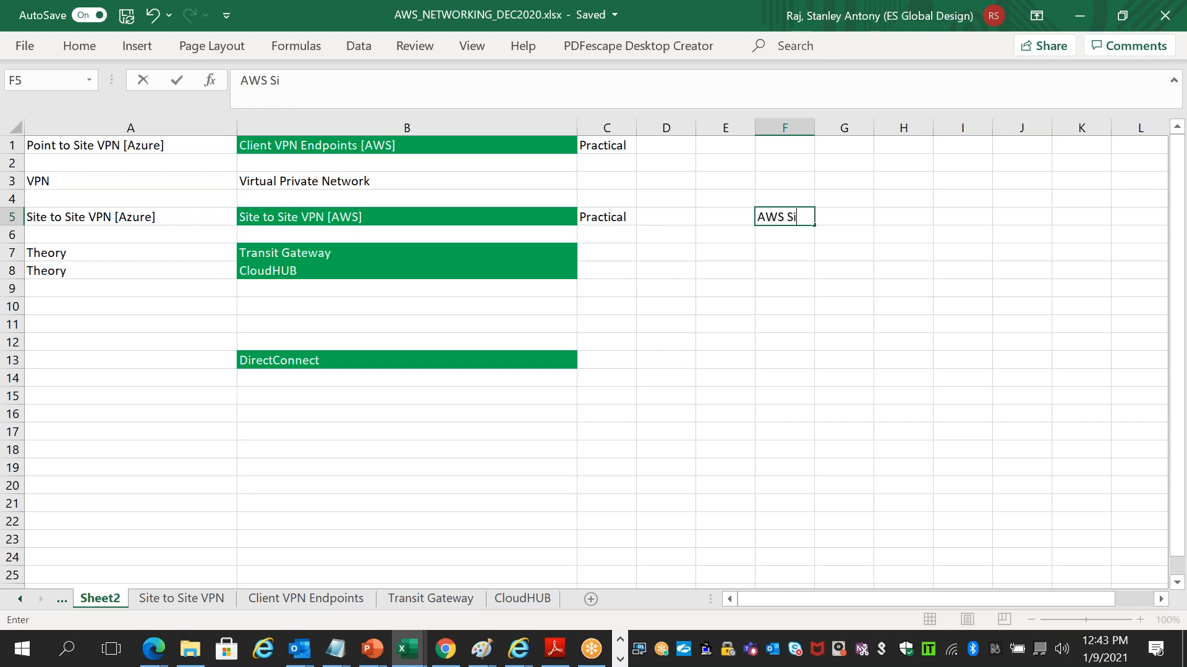
{"action": "type", "text": "te 1"}
{"action": "key", "text": "Return"}
{"action": "type", "text": "AW"}
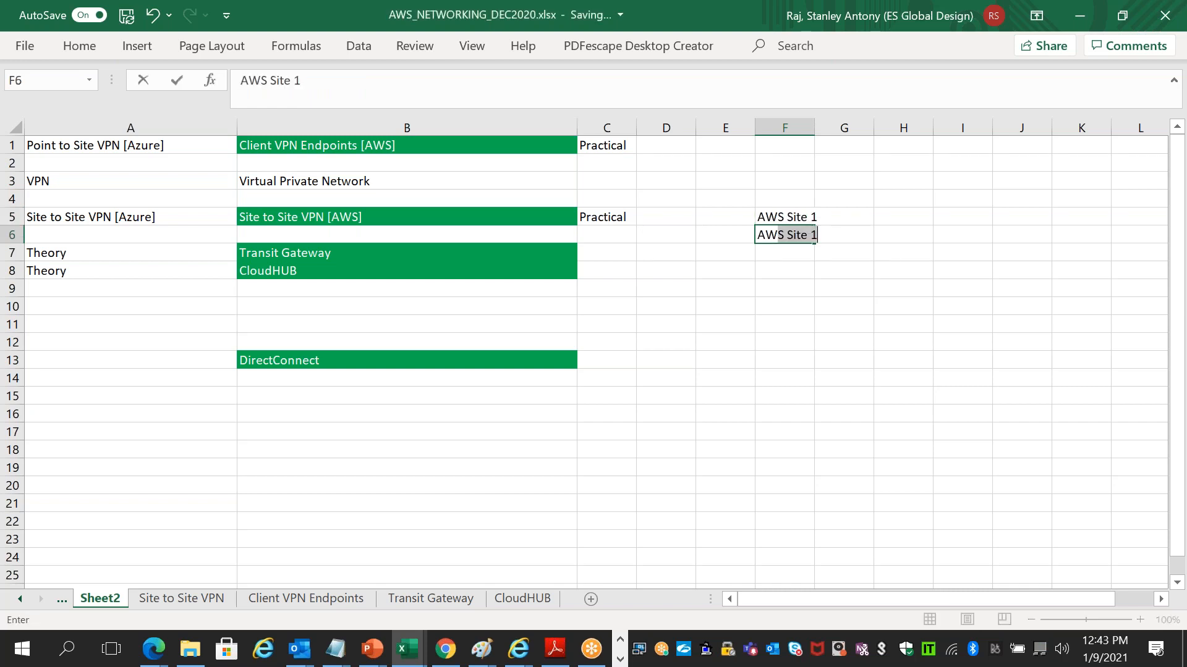
{"action": "type", "text": "S Site 2"}
{"action": "left_click", "coordinate": [794, 320]}
{"action": "left_click_drag", "start_coordinate": [815, 122], "coordinate": [942, 127]}
- Add Mumbai and Singapore in G5:G6 with an owner name beside each in H5:H6
{"action": "left_click", "coordinate": [965, 213]}
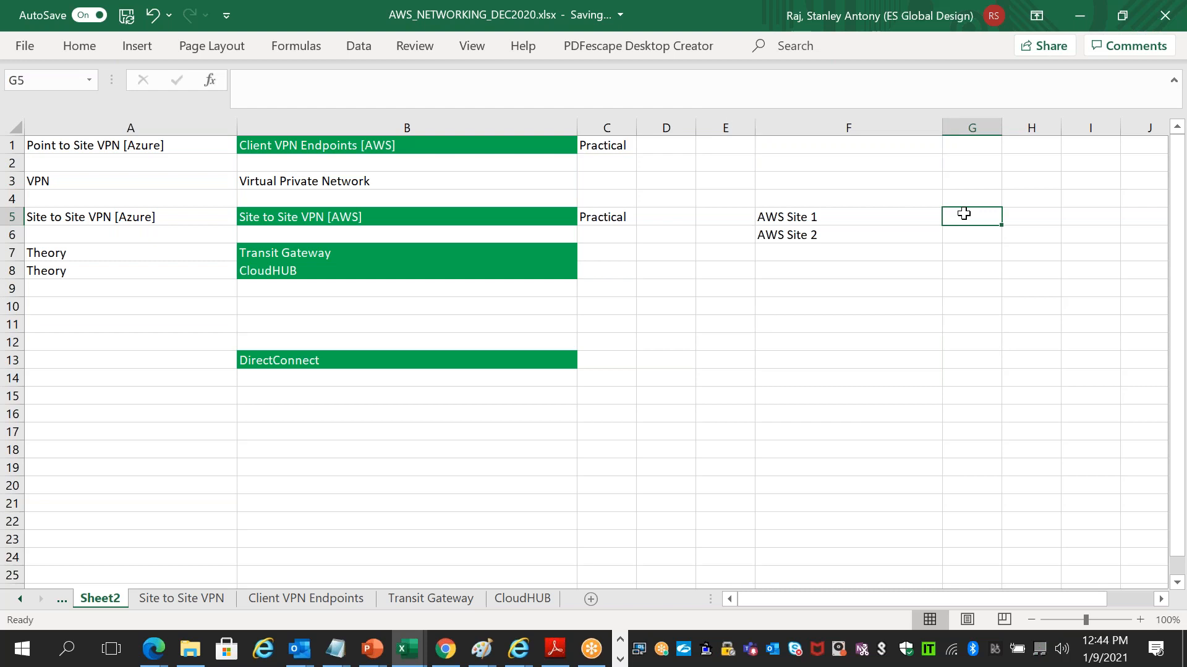
{"action": "type", "text": "Mumbai"}
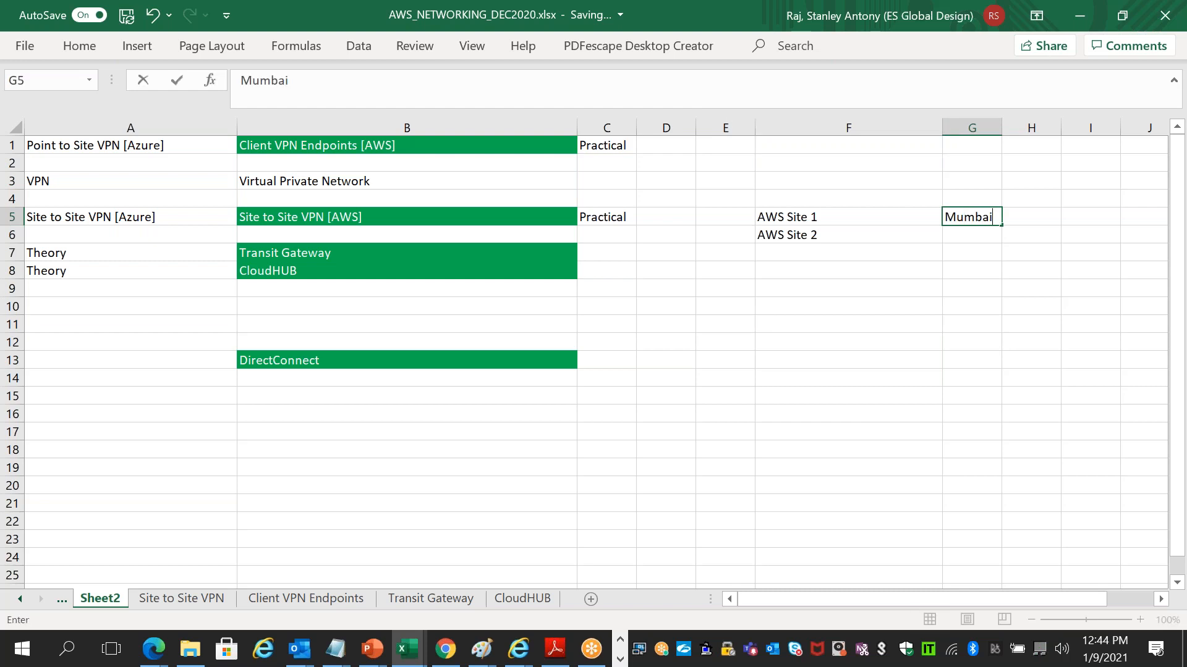
{"action": "key", "text": "Tab"}
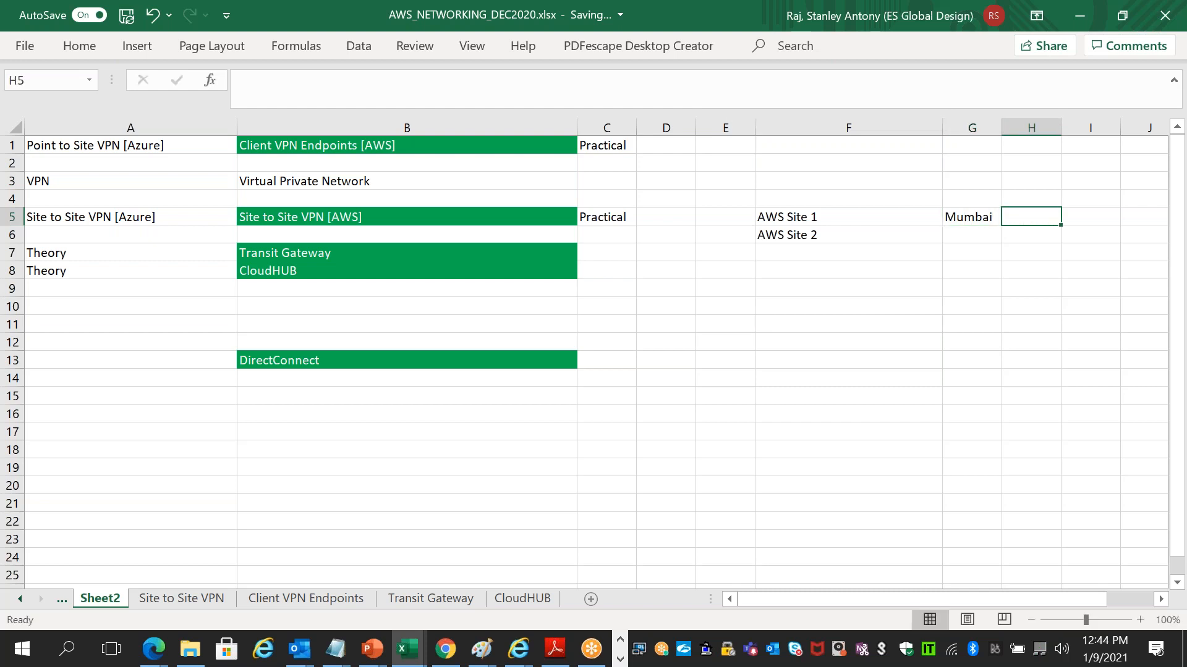
{"action": "type", "text": "Yoga"}
{"action": "key", "text": "Return"}
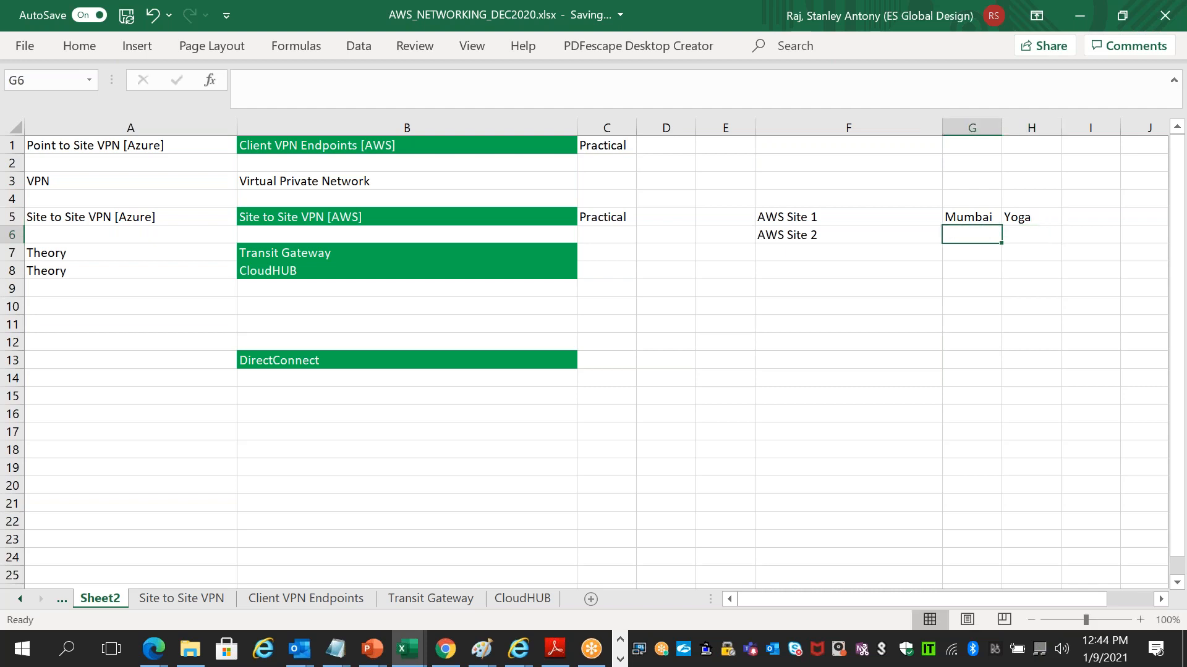
{"action": "type", "text": "Singapore"}
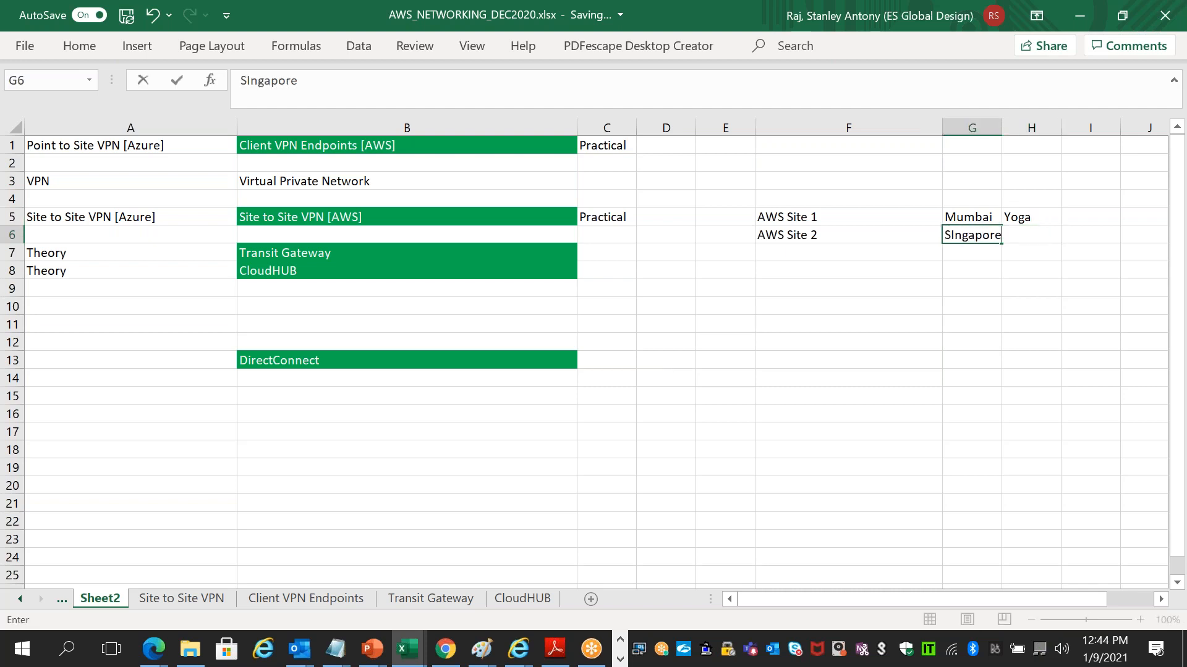
{"action": "key", "text": "Tab"}
{"action": "type", "text": "Stanley"}
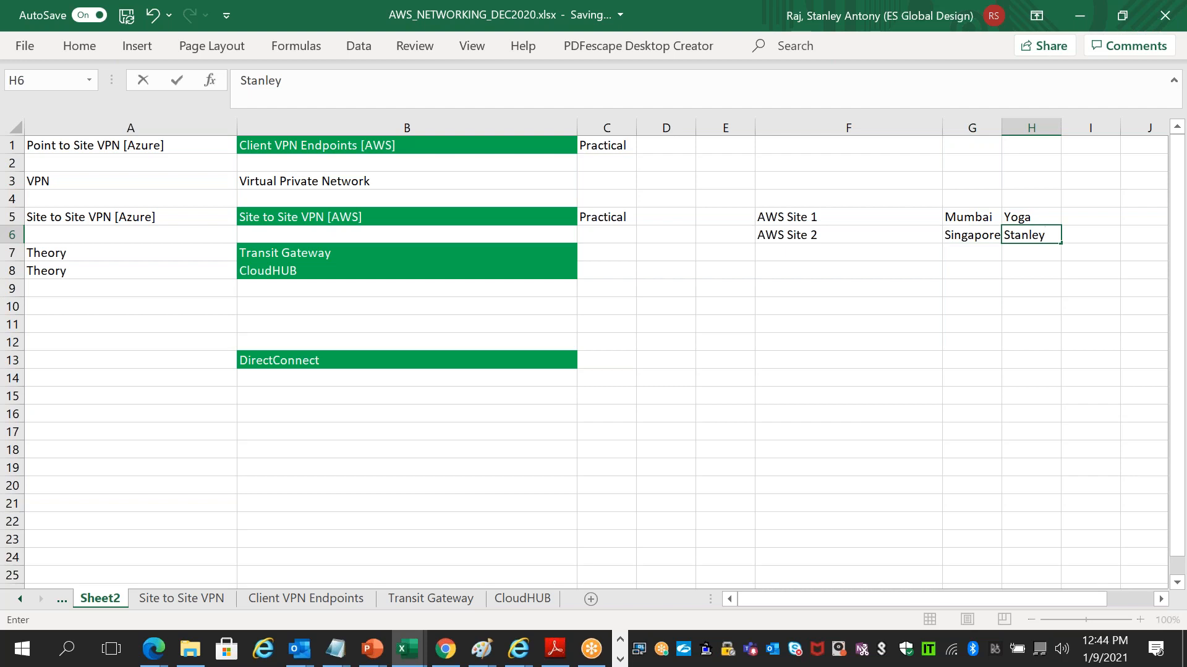
{"action": "left_click", "coordinate": [880, 356]}
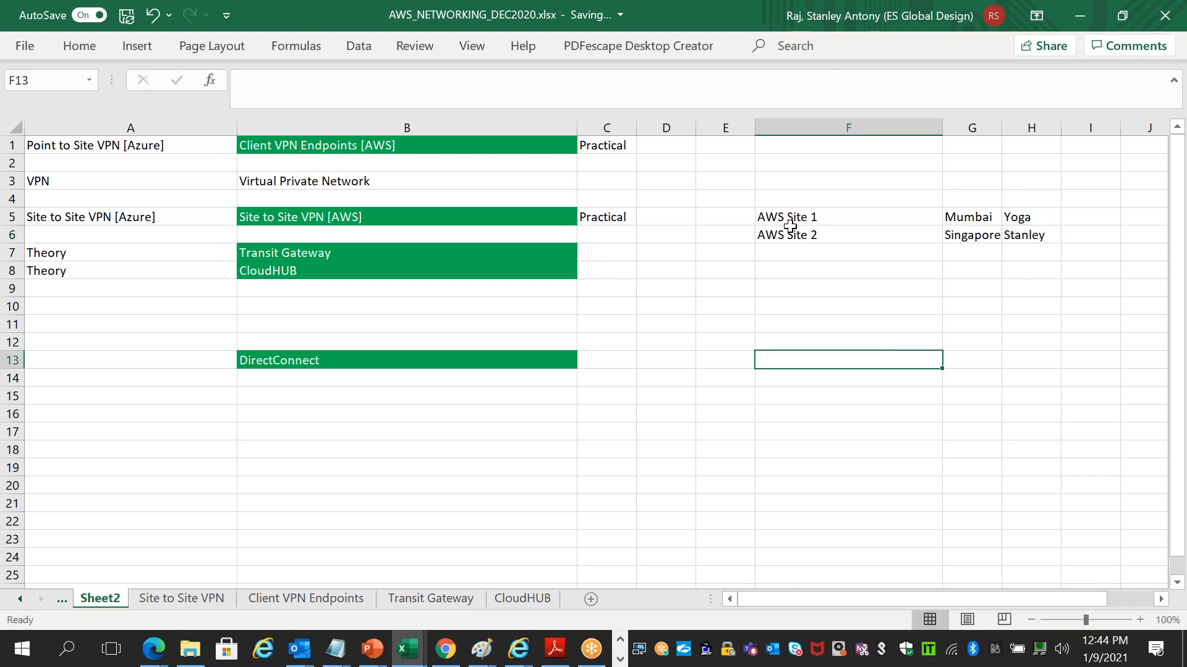
{"action": "left_click_drag", "start_coordinate": [806, 214], "coordinate": [1007, 212]}
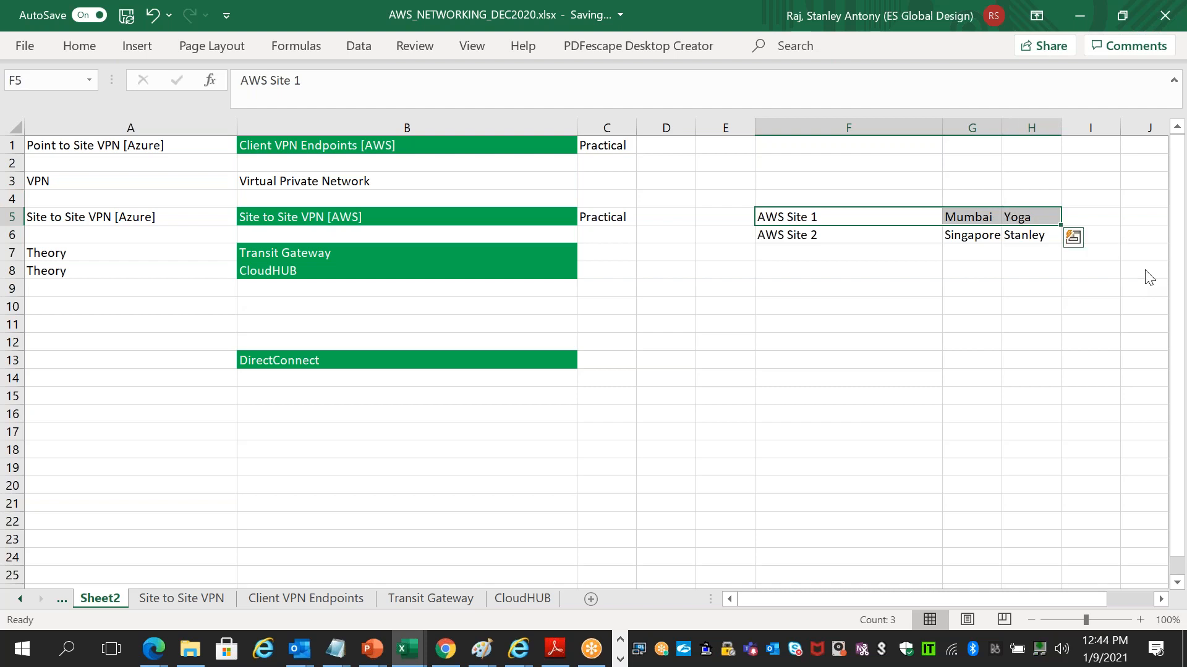
{"action": "left_click", "coordinate": [1185, 306]}
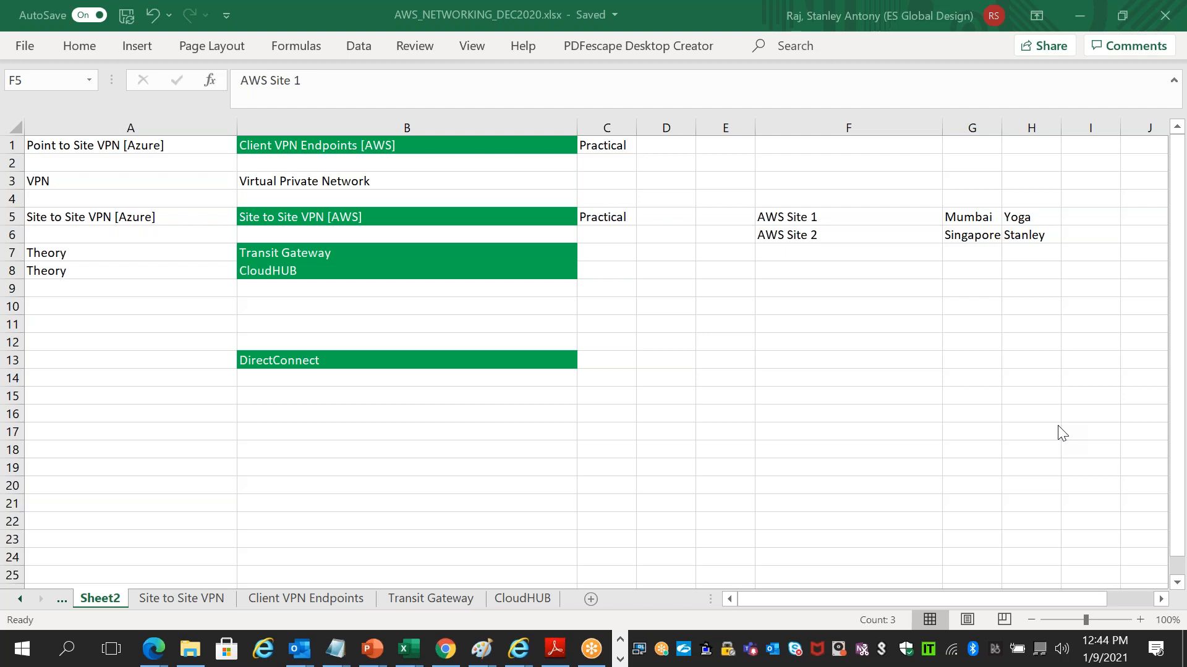
- Open an EC2 Instance Connect terminal on Openswan, allow clipboard access, and run sudo su
{"action": "left_click", "coordinate": [620, 659]}
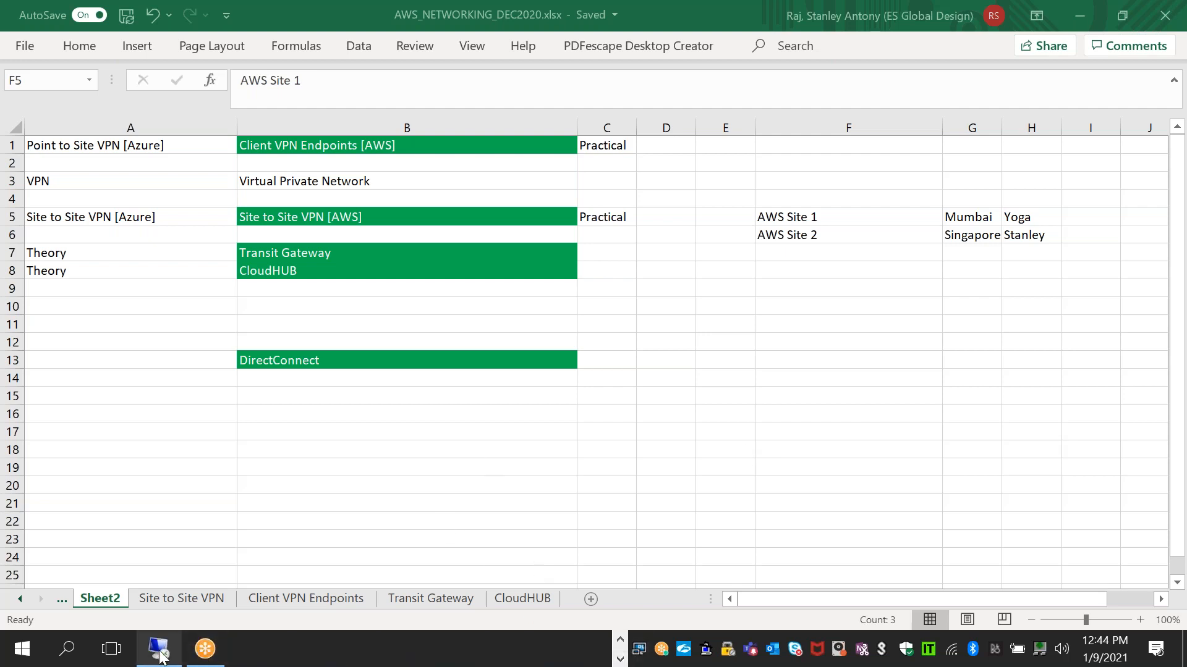
{"action": "left_click", "coordinate": [159, 652]}
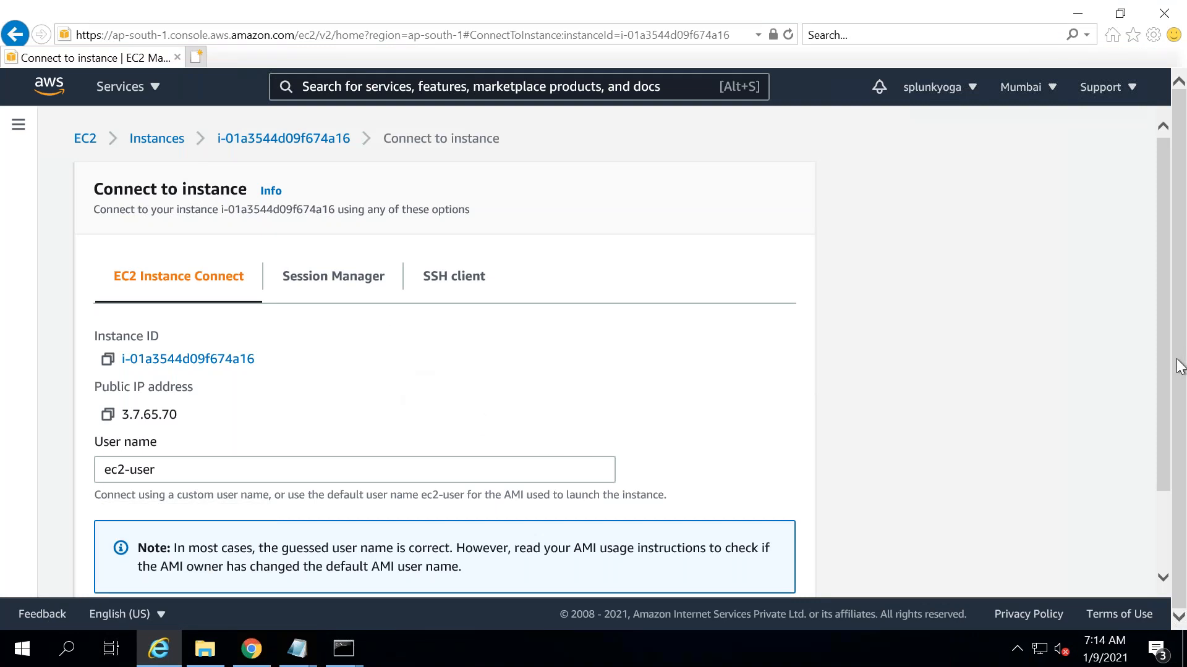
{"action": "scroll", "coordinate": [1173, 509], "scroll_direction": "down", "scroll_amount": 2}
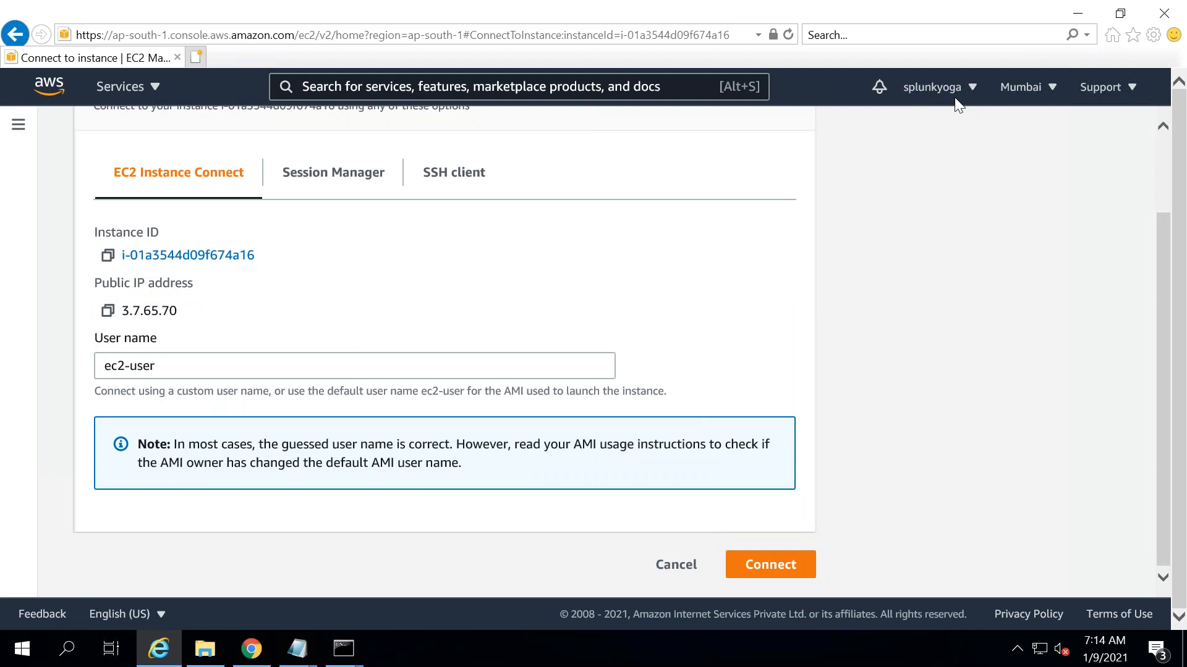
{"action": "left_click", "coordinate": [774, 566]}
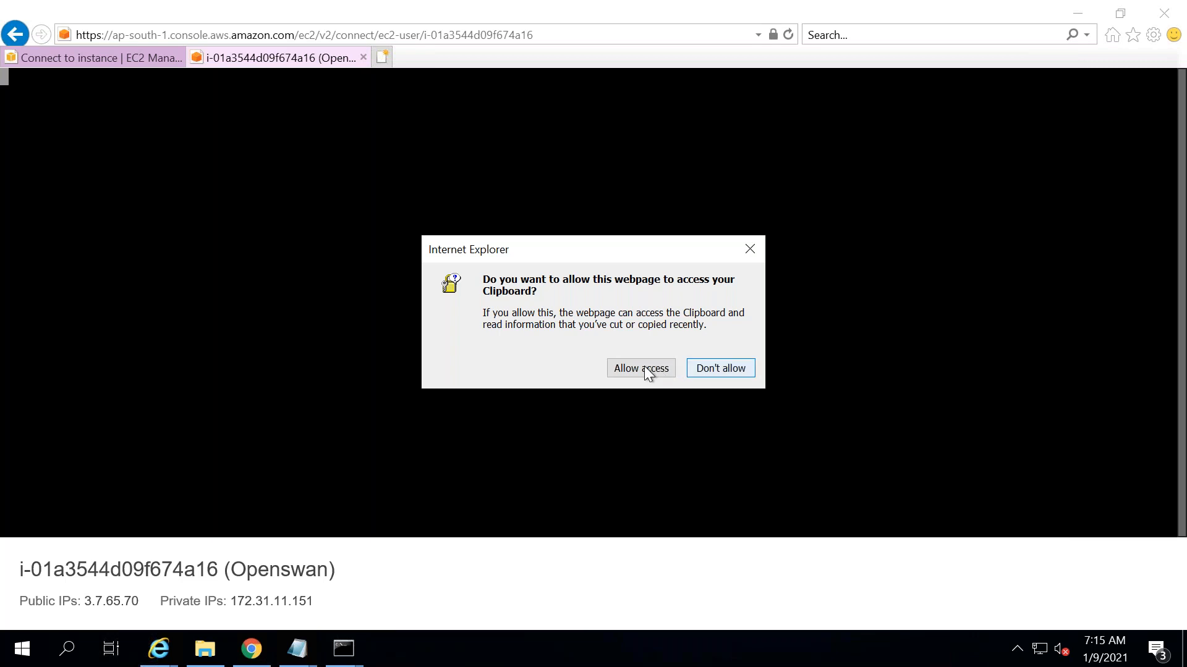
{"action": "left_click", "coordinate": [644, 367]}
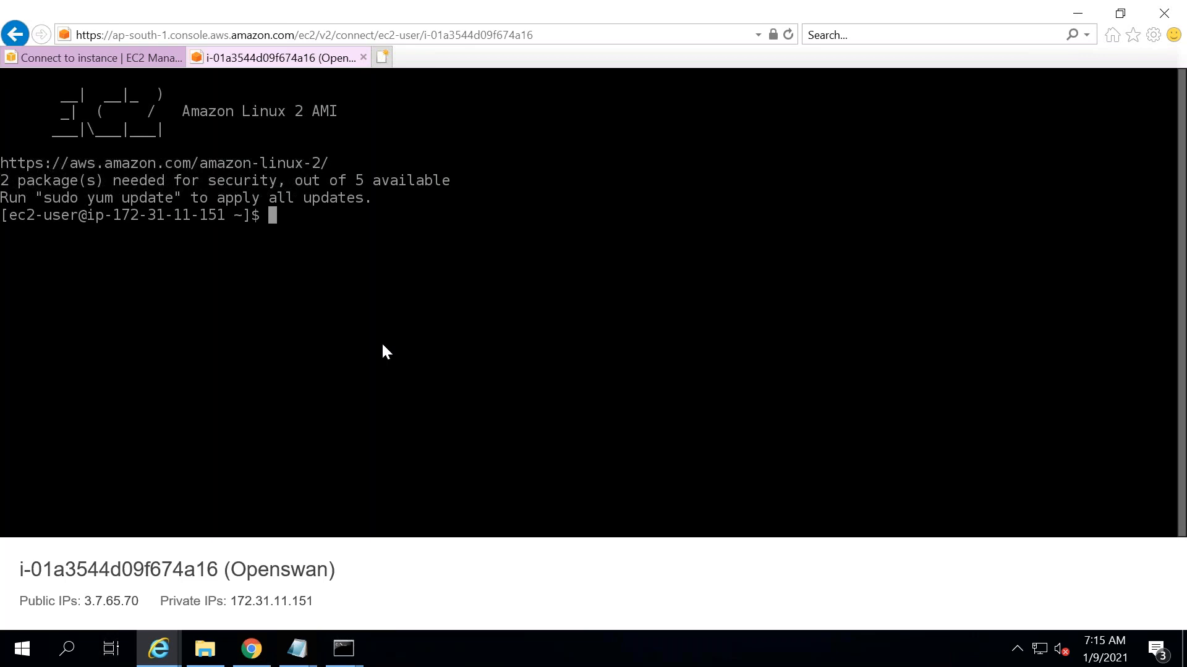
{"action": "type", "text": "sudo su"}
{"action": "key", "text": "Return"}
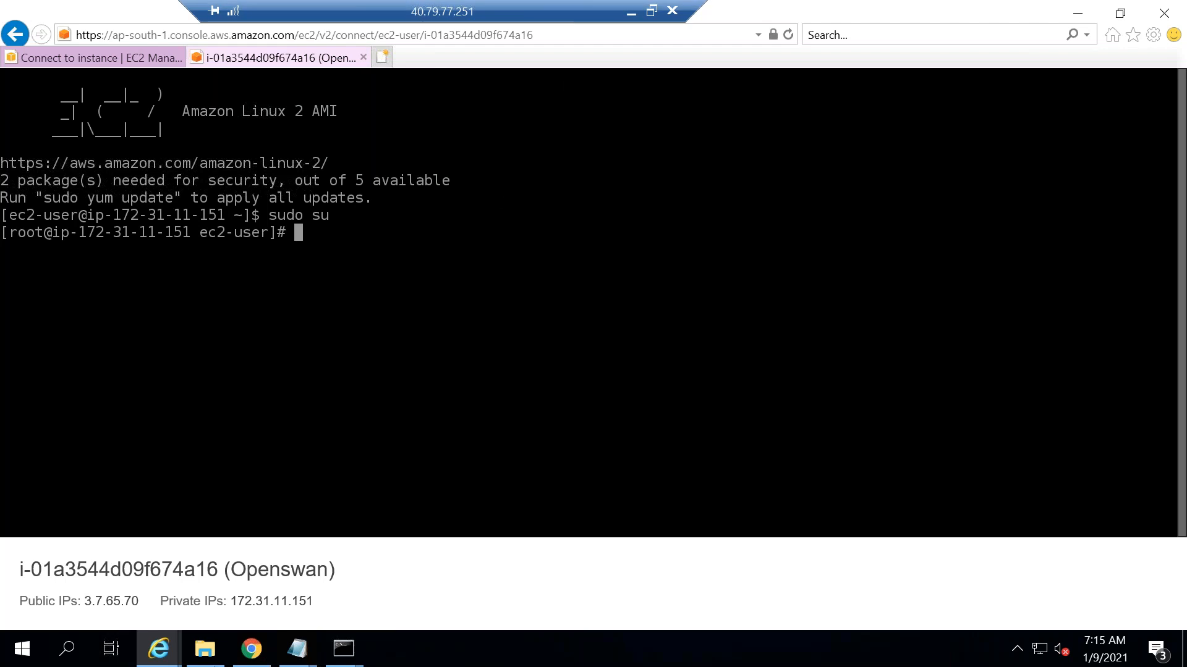
{"action": "left_click", "coordinate": [250, 657]}
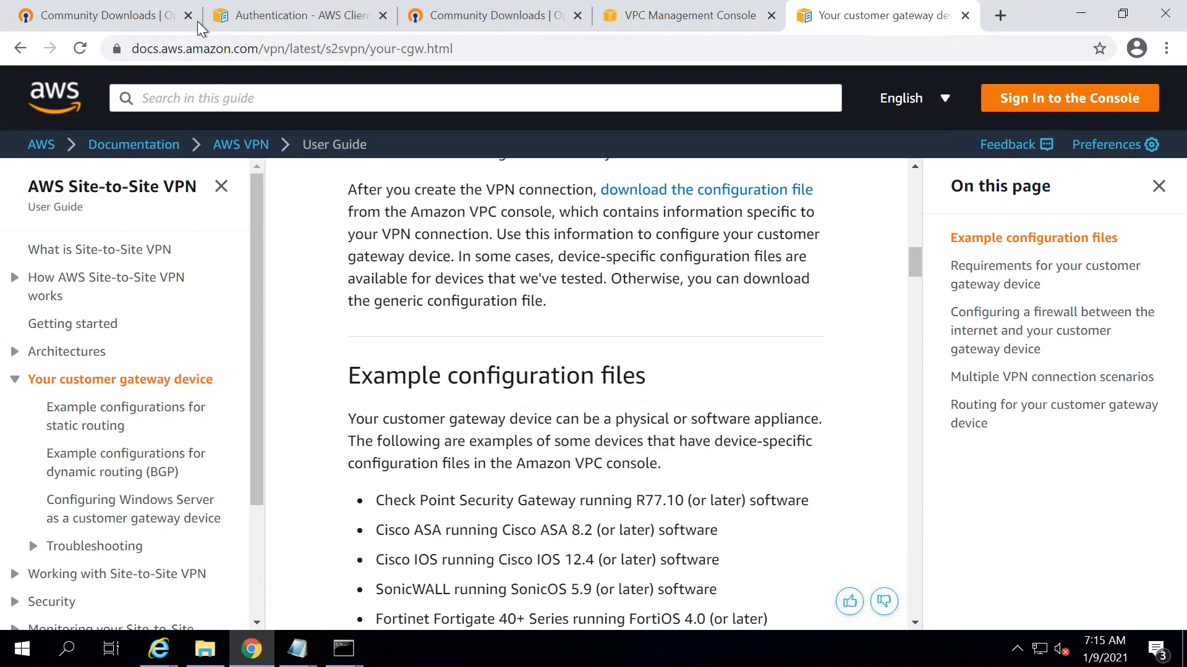
- Create a virtual private gateway named 'Stan2Yoga' in Singapore, then go to Customer Gateways
{"action": "left_click", "coordinate": [295, 20]}
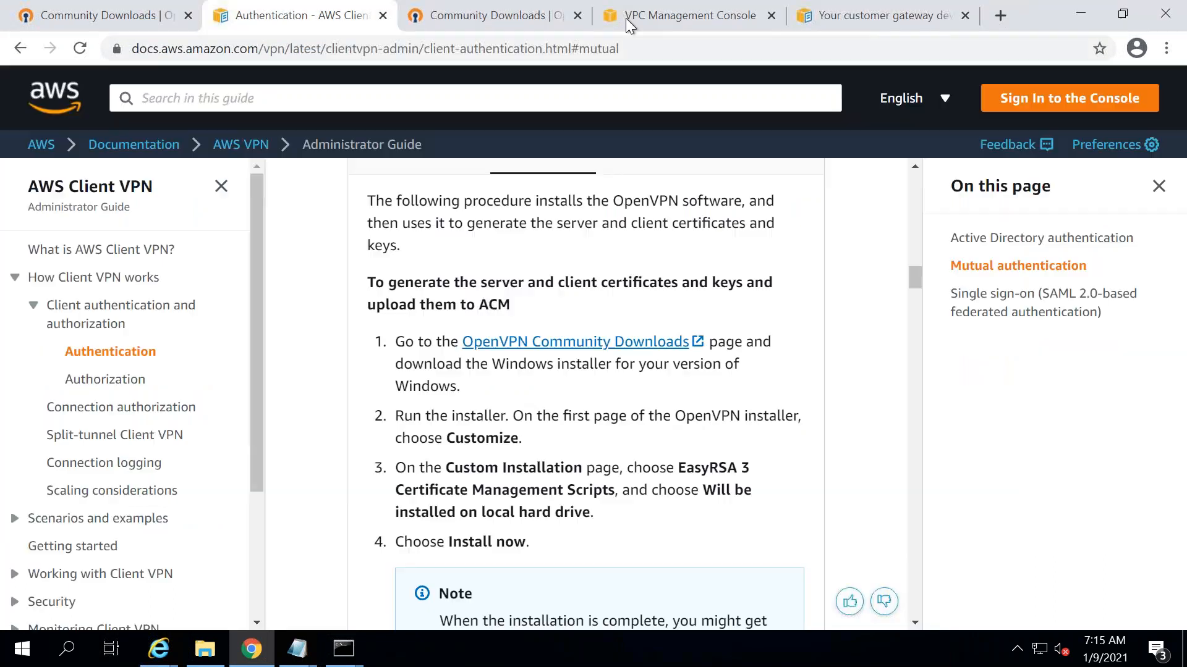
{"action": "left_click", "coordinate": [626, 17]}
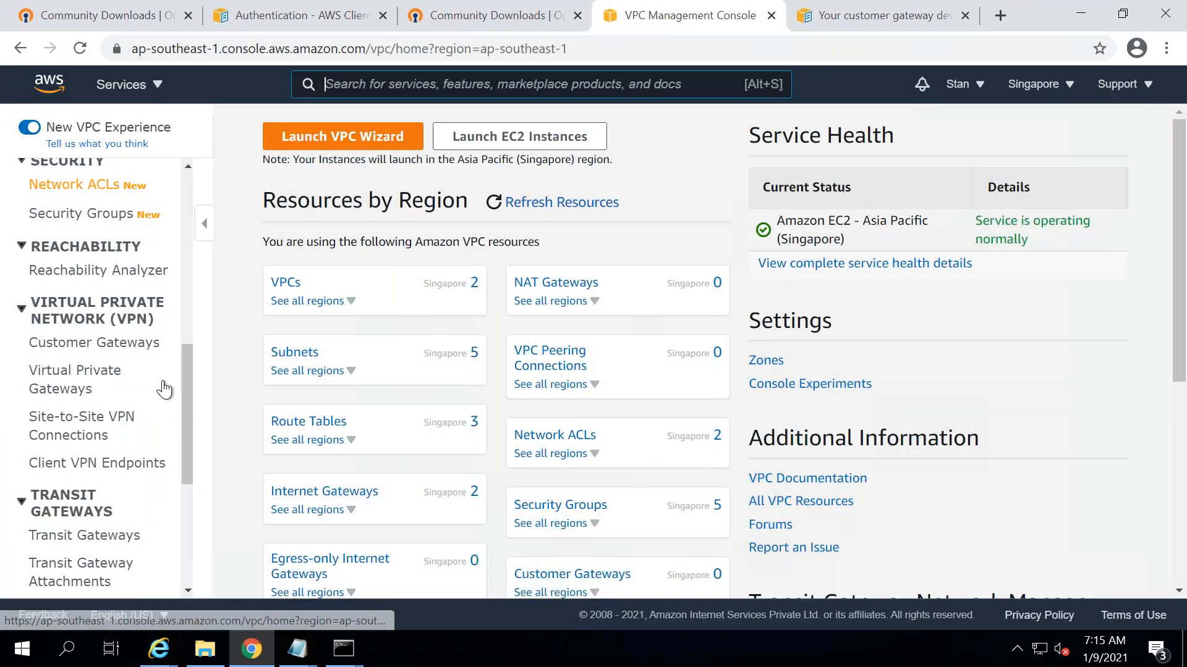
{"action": "left_click", "coordinate": [72, 387]}
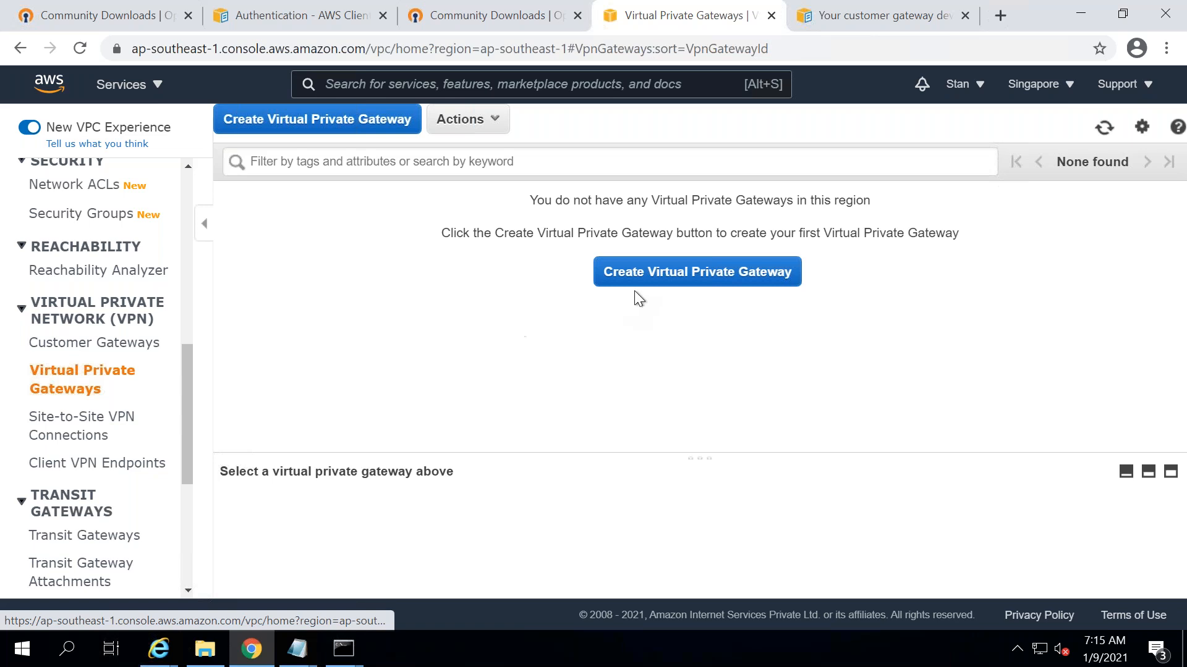
{"action": "left_click", "coordinate": [640, 277]}
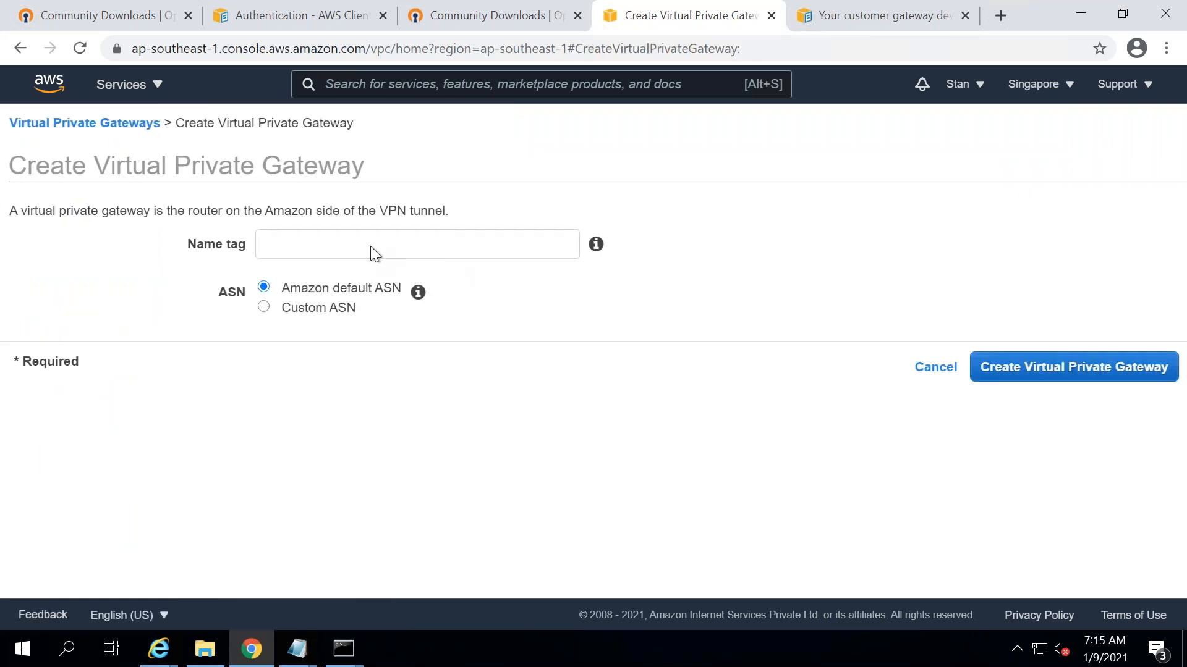
{"action": "left_click", "coordinate": [338, 235]}
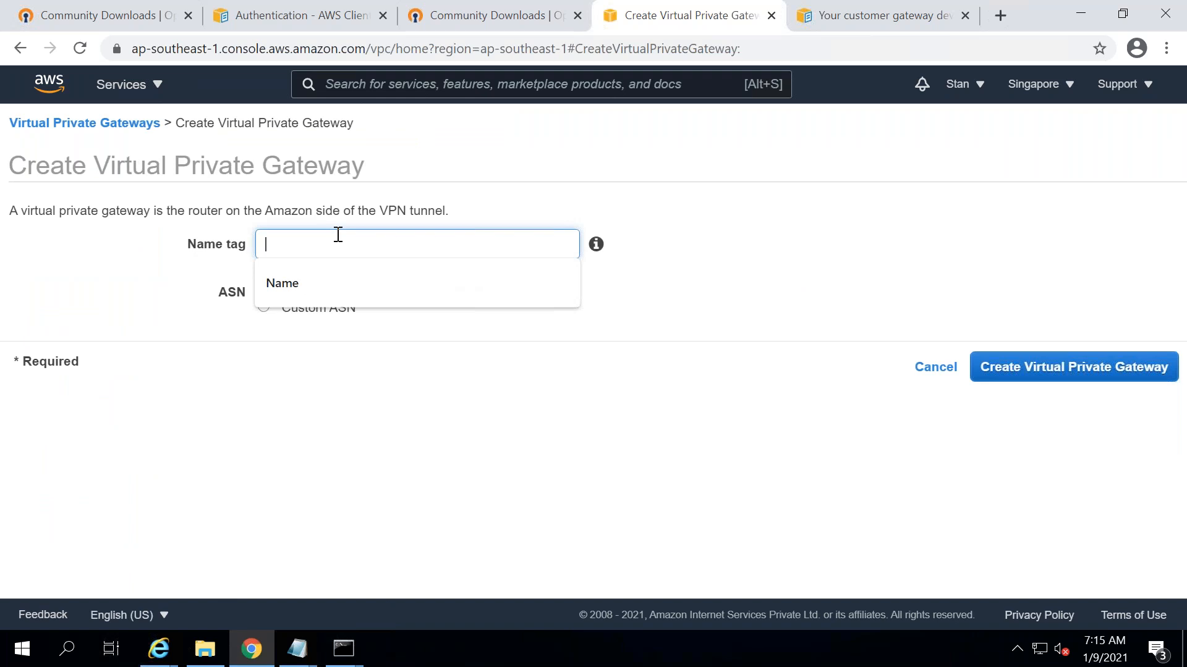
{"action": "type", "text": "Yoga2"}
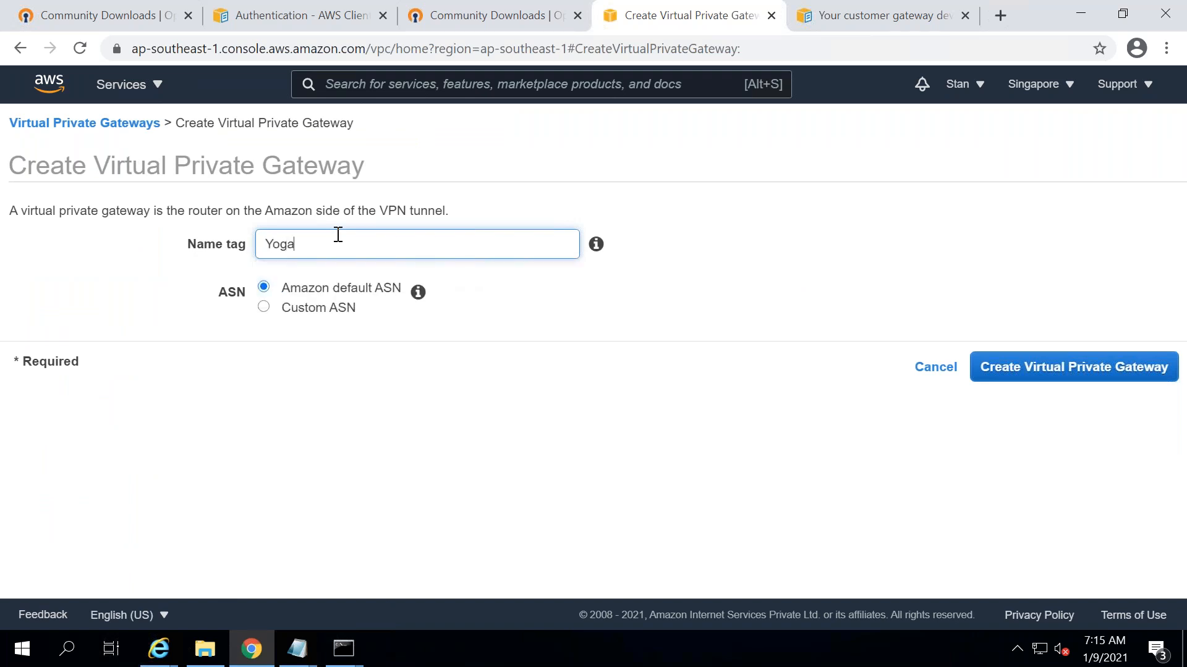
{"action": "key", "text": "BackSpace"}
{"action": "key", "text": "BackSpace"}
{"action": "key", "text": "BackSpace"}
{"action": "key", "text": "BackSpace"}
{"action": "key", "text": "BackSpace"}
{"action": "type", "text": "Stan2Yoga"}
{"action": "left_click", "coordinate": [1018, 362]}
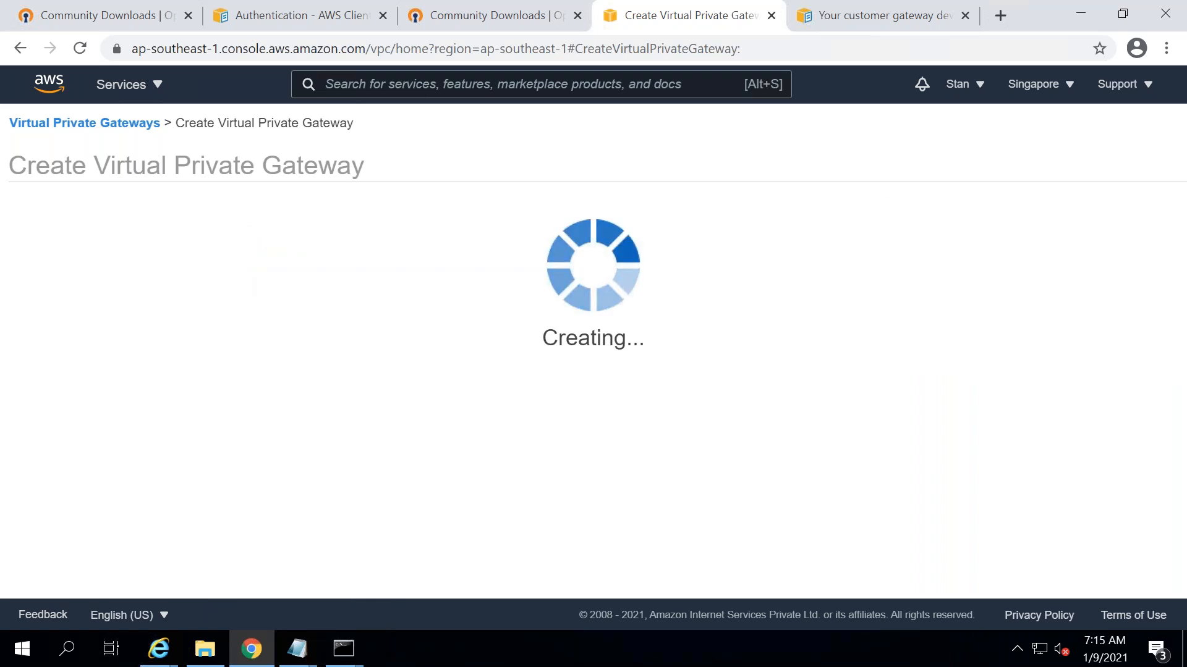
{"action": "left_click", "coordinate": [851, 335]}
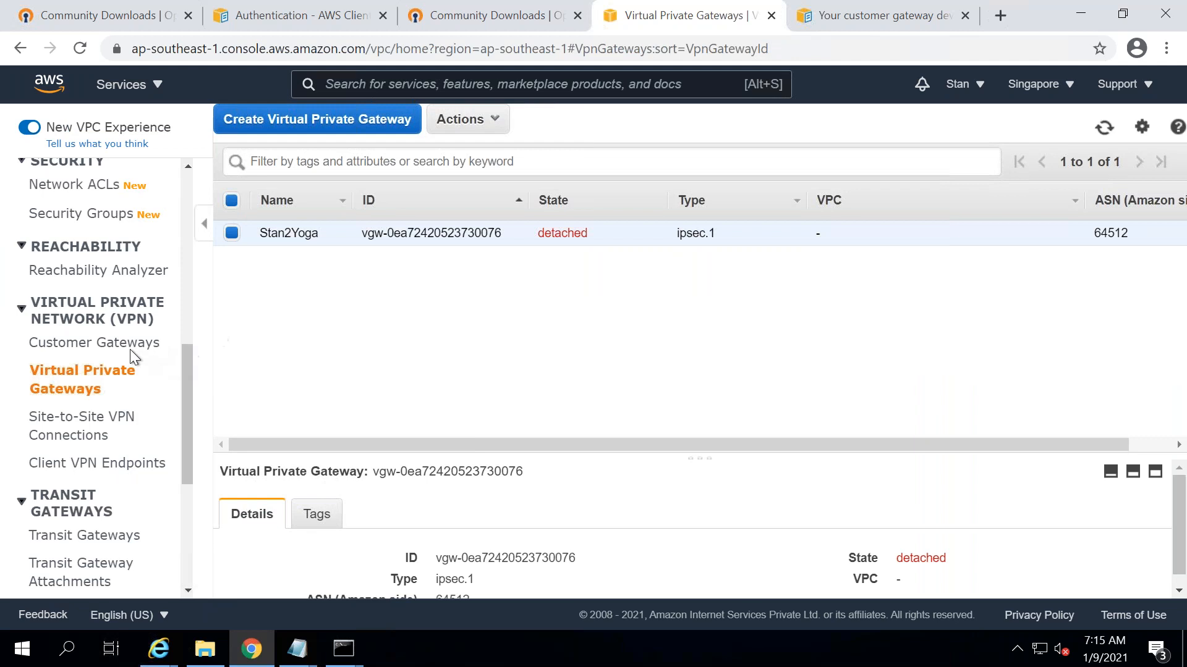
{"action": "left_click", "coordinate": [118, 345]}
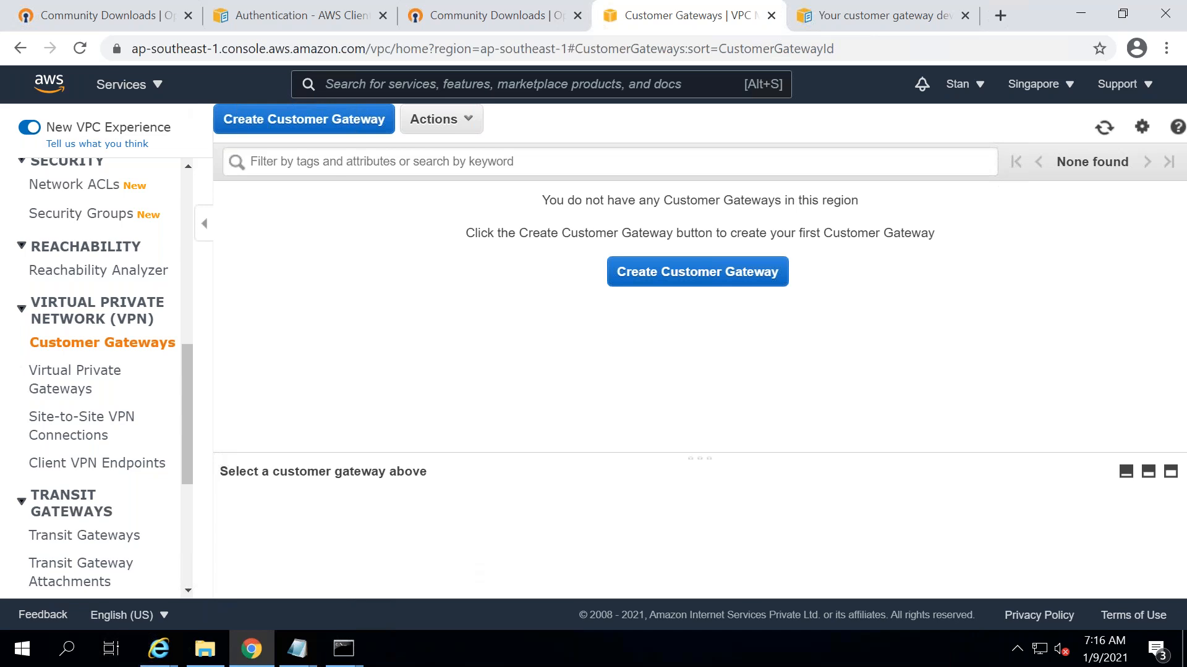
- Start a new customer gateway and name it 'CustomerLocation1'
{"action": "left_click", "coordinate": [677, 271]}
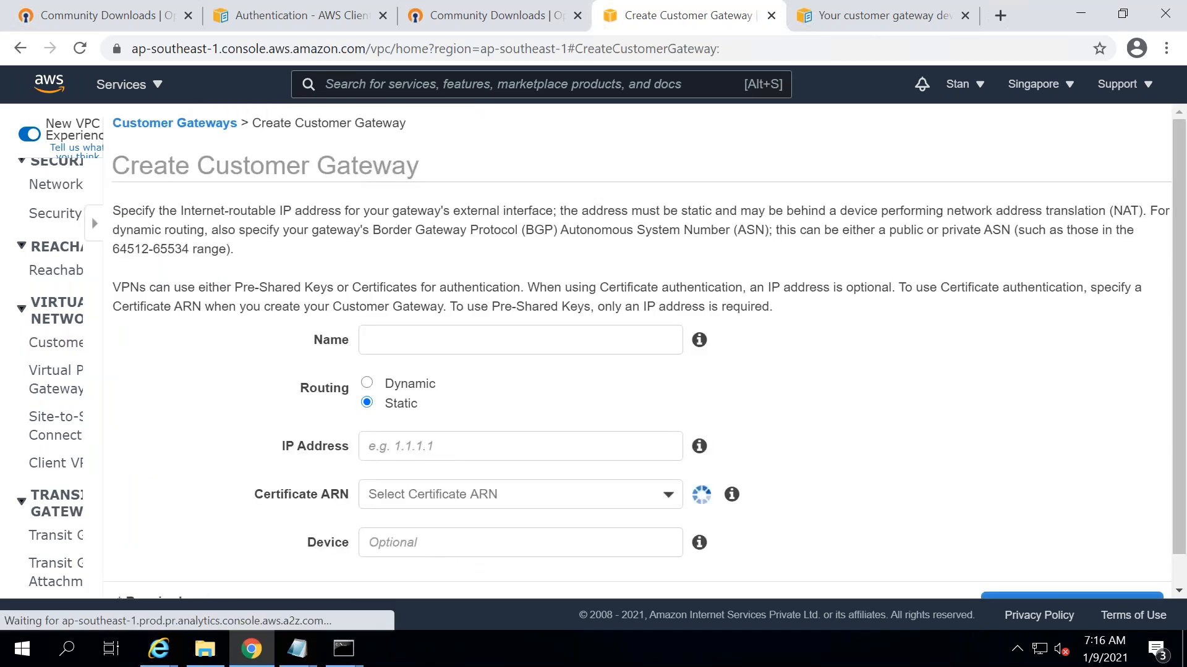
{"action": "left_click", "coordinate": [372, 324]}
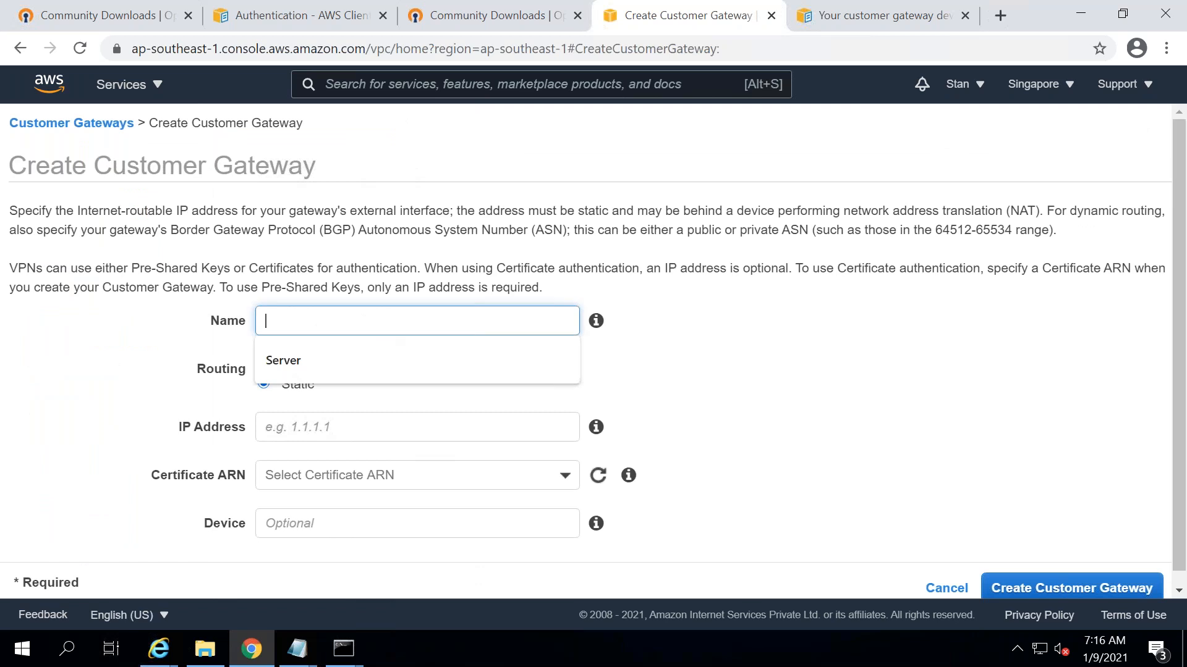
{"action": "type", "text": "Yoga"}
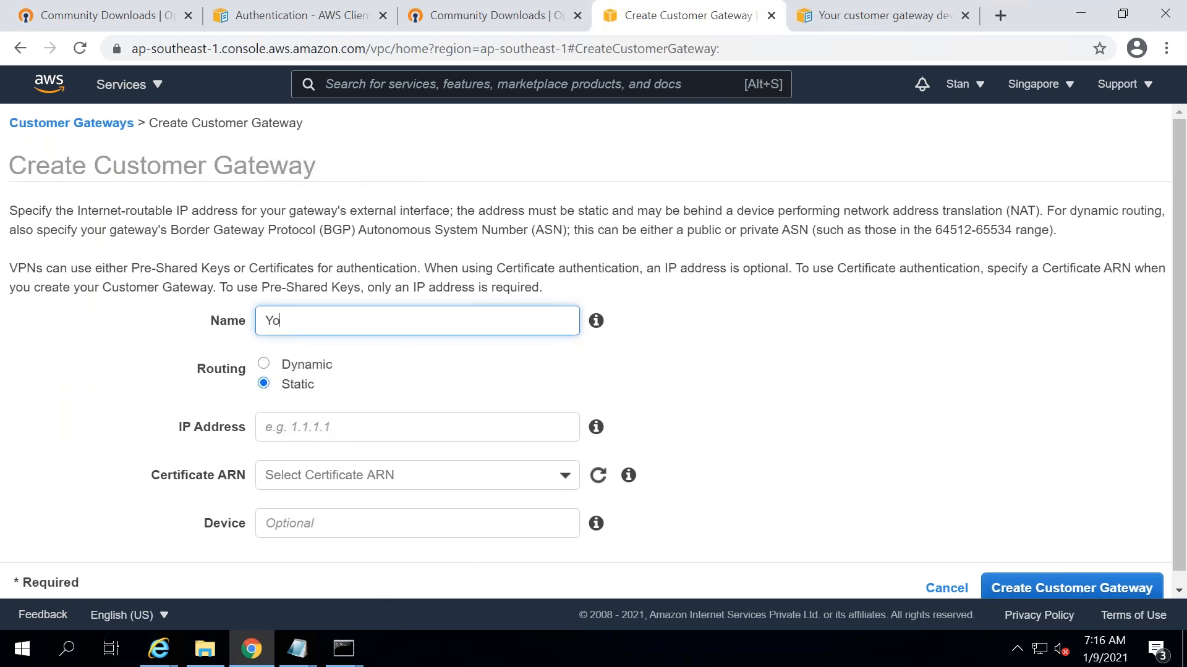
{"action": "key", "text": "BackSpace"}
{"action": "key", "text": "BackSpace"}
{"action": "key", "text": "BackSpace"}
{"action": "key", "text": "BackSpace"}
{"action": "type", "text": "Custome"}
{"action": "key", "text": "BackSpace"}
{"action": "key", "text": "BackSpace"}
{"action": "key", "text": "BackSpace"}
{"action": "type", "text": "omerLocatio1"}
{"action": "key", "text": "BackSpace"}
{"action": "type", "text": "n1"}
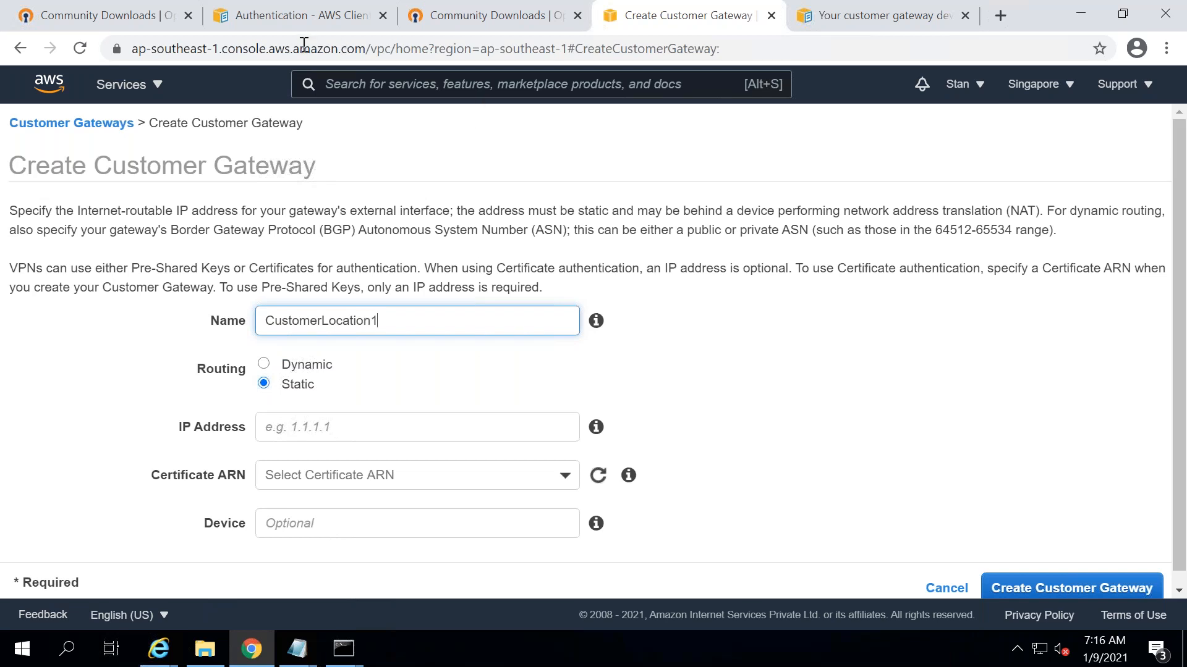
- Copy the Openswan public IP 3.7.65.70 into the IP Address field and create the gateway
{"action": "left_click", "coordinate": [158, 649]}
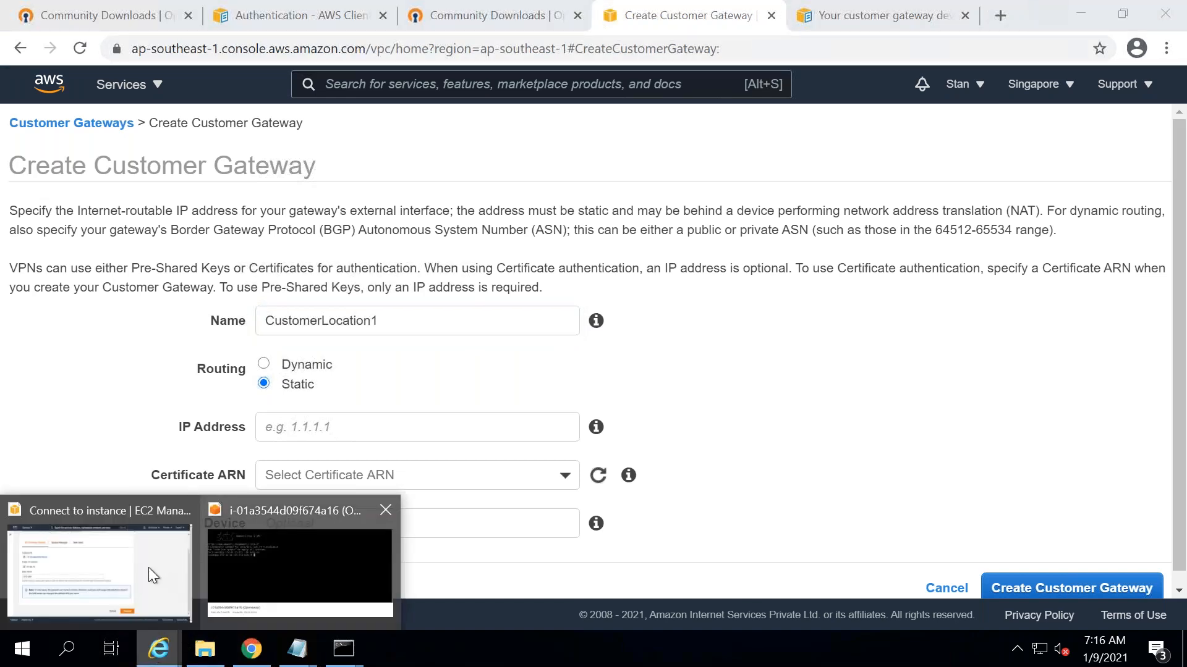
{"action": "left_click", "coordinate": [106, 510]}
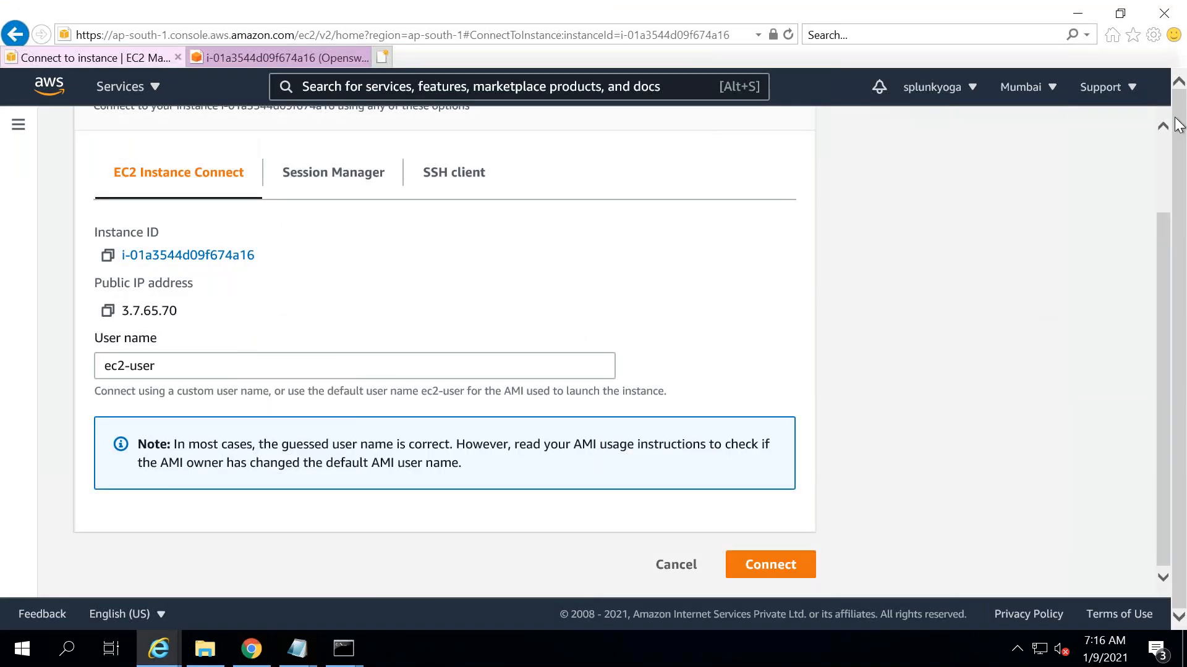
{"action": "left_click", "coordinate": [108, 310]}
{"action": "left_click", "coordinate": [633, 366]}
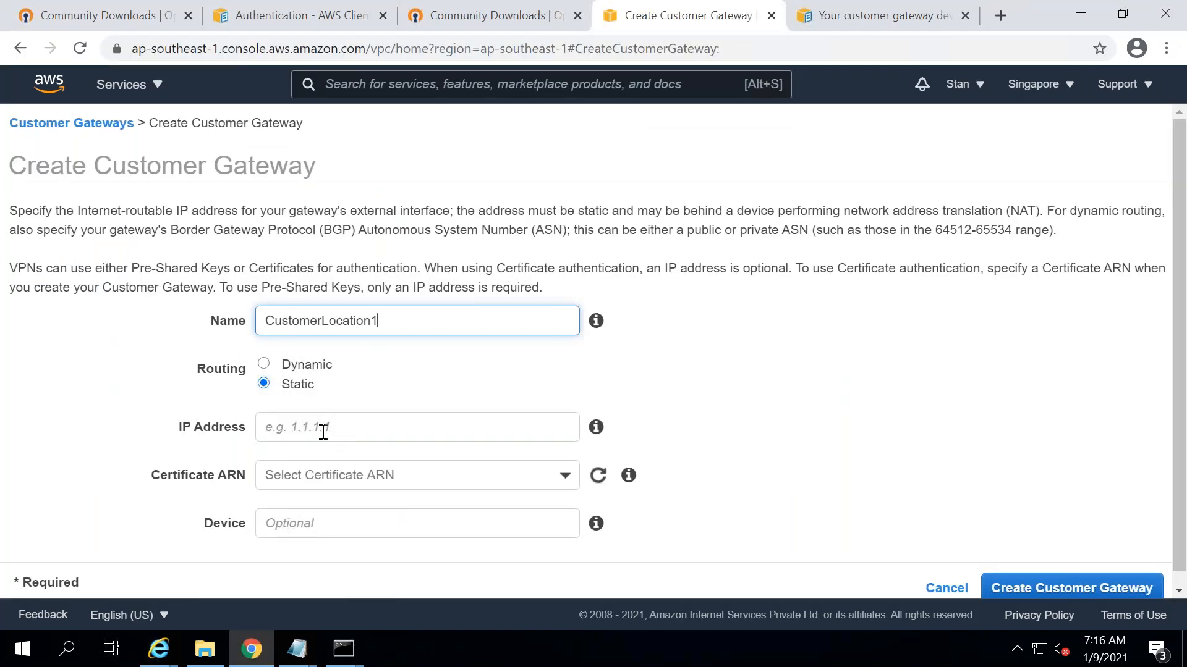
{"action": "left_click", "coordinate": [323, 432]}
{"action": "key", "text": "ctrl+v"}
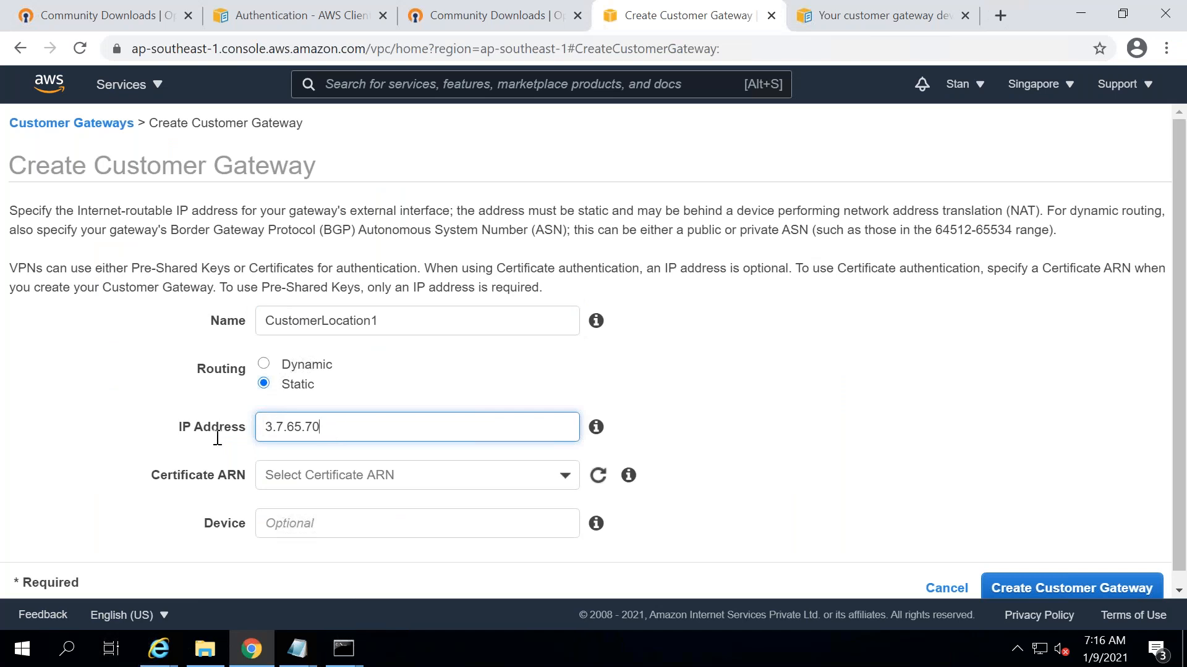
{"action": "key", "text": "Tab"}
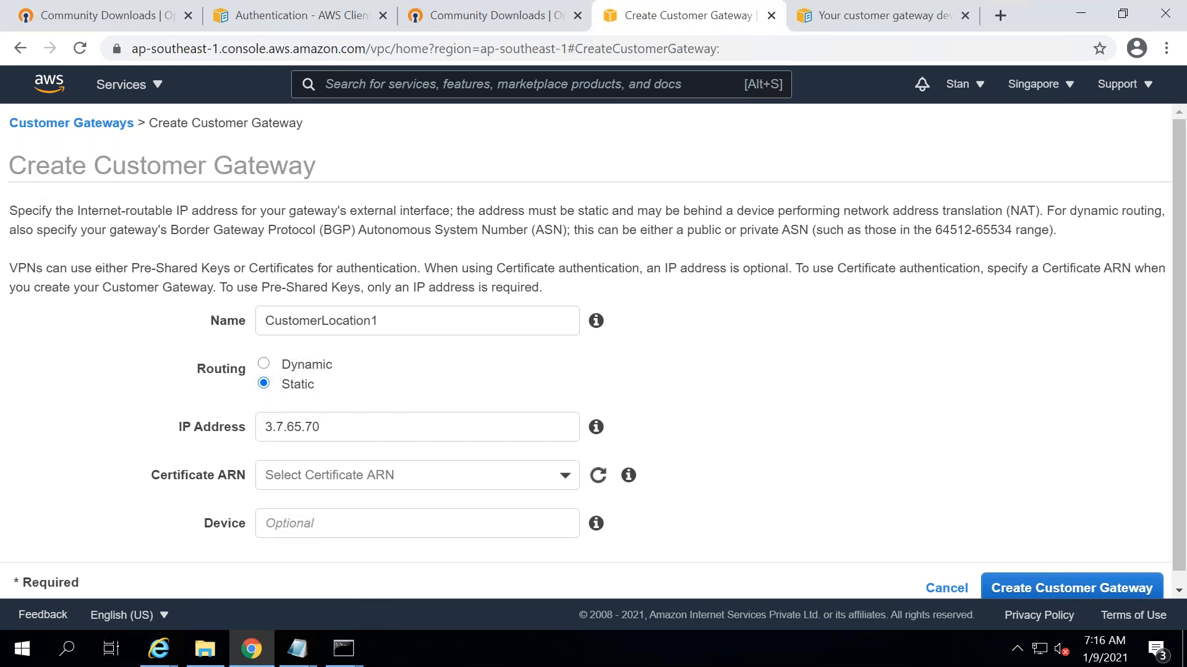
{"action": "left_click", "coordinate": [427, 477]}
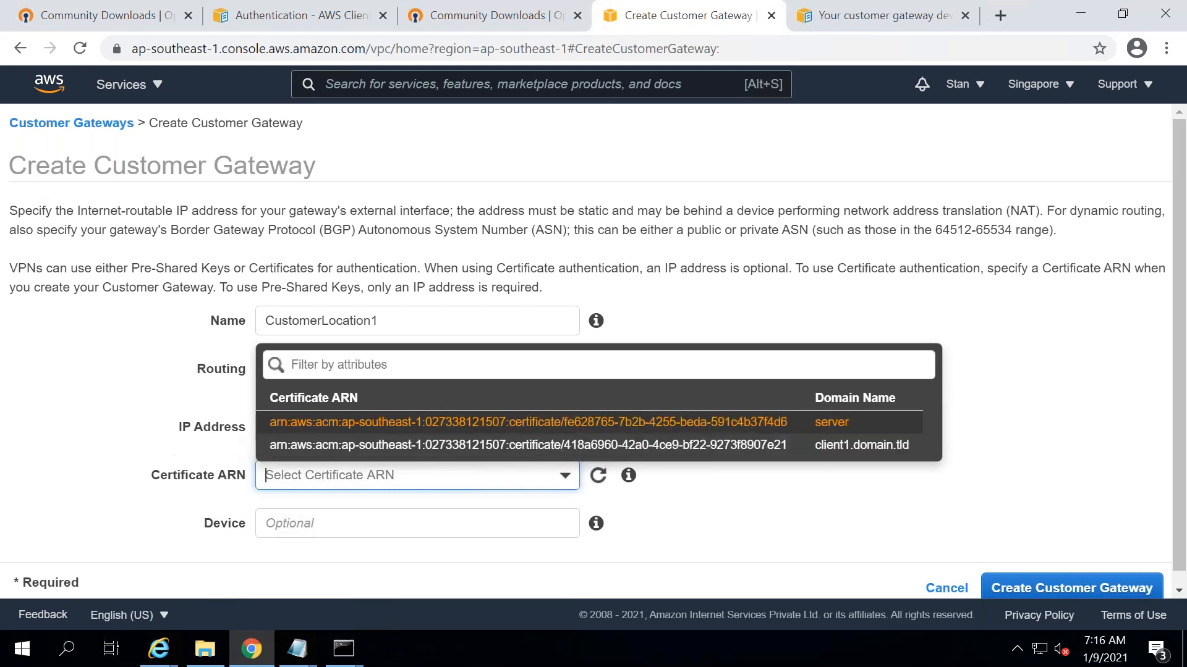
{"action": "left_click", "coordinate": [109, 447]}
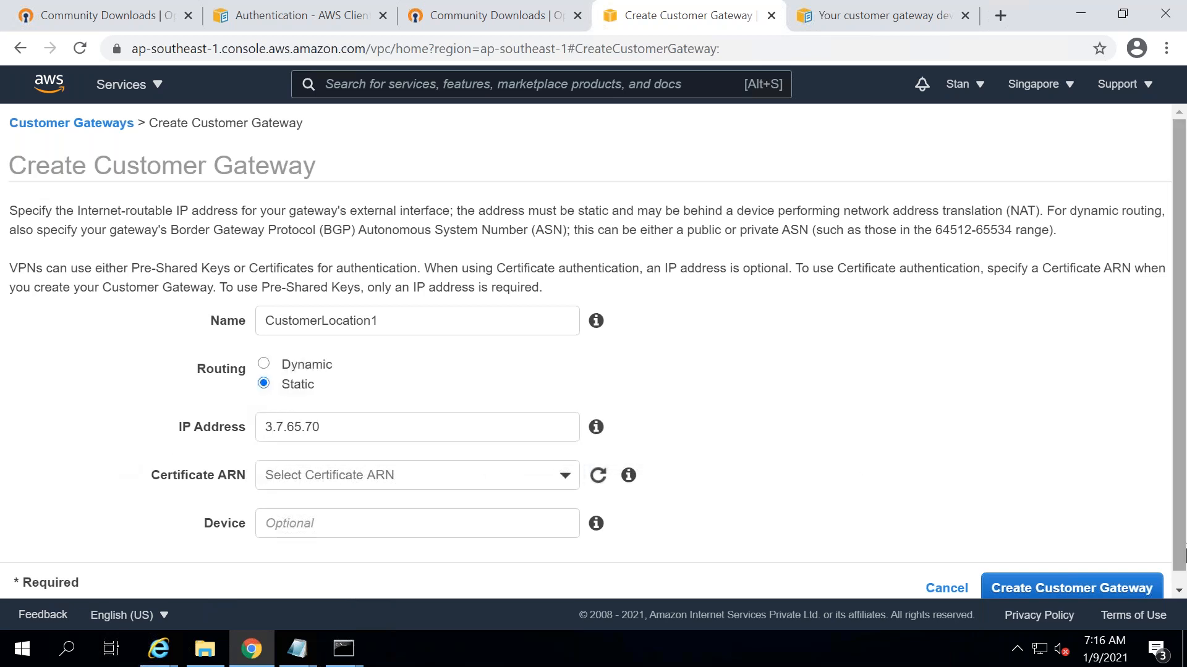
{"action": "scroll", "coordinate": [1134, 583], "scroll_direction": "down", "scroll_amount": 1}
{"action": "left_click", "coordinate": [1096, 587]}
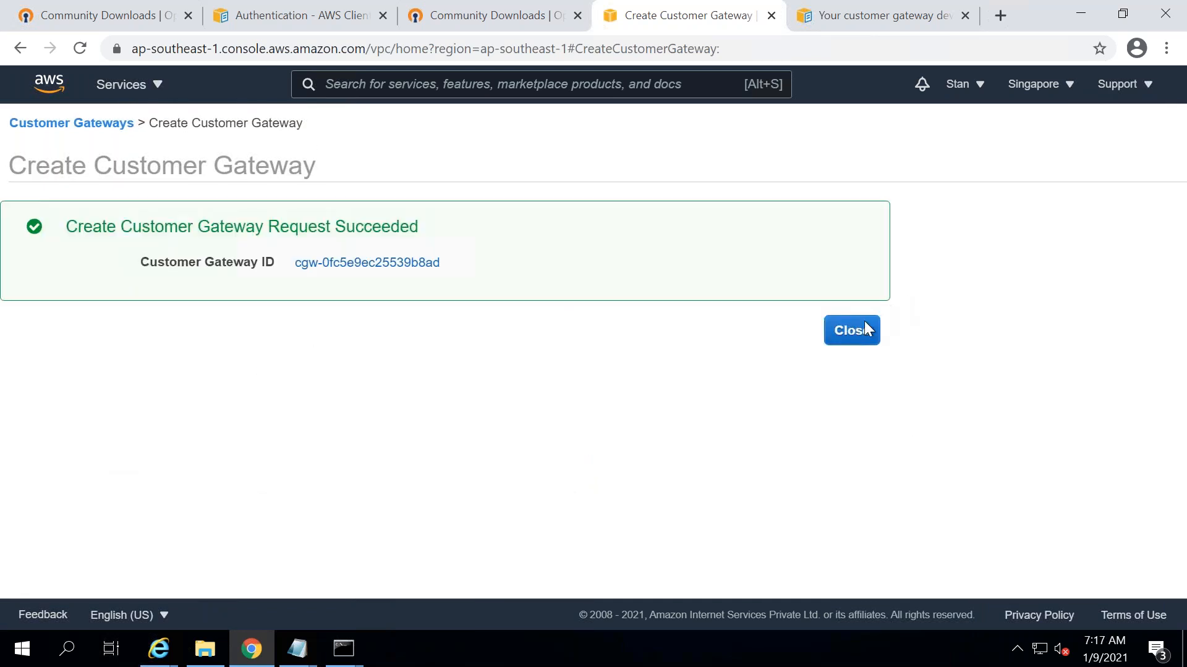
{"action": "left_click", "coordinate": [852, 331]}
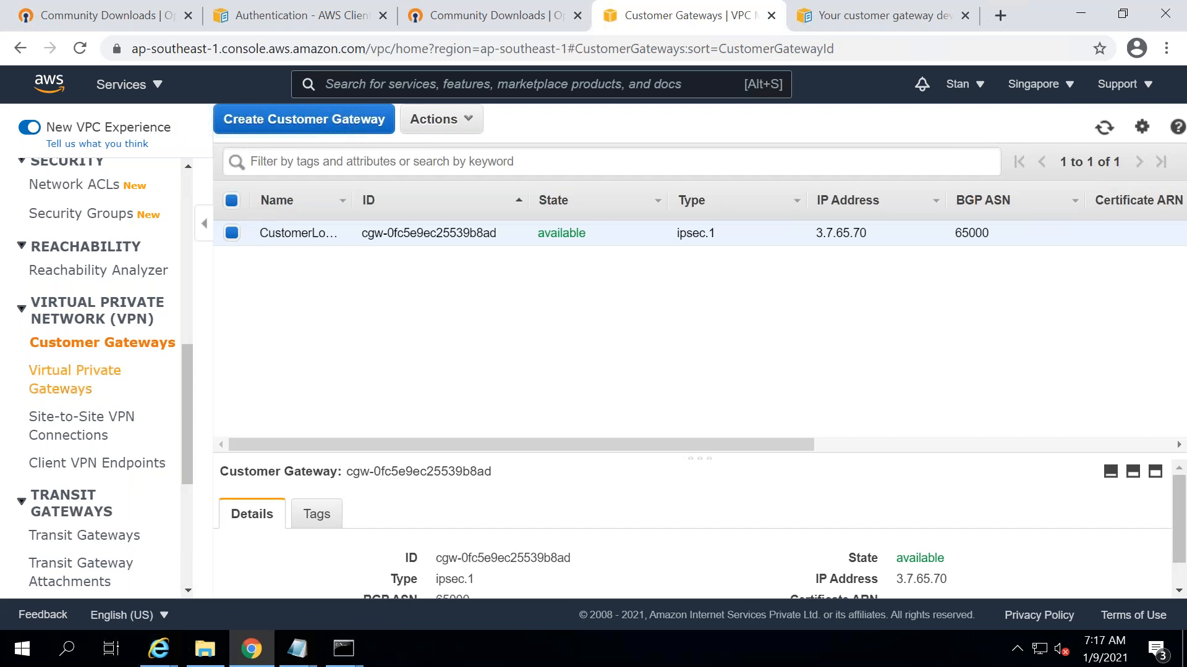
- Attach the Stan2Yoga gateway to VPC vpc-aef90fc8 (defaultvpc) via Actions > Attach to VPC
{"action": "left_click", "coordinate": [93, 376]}
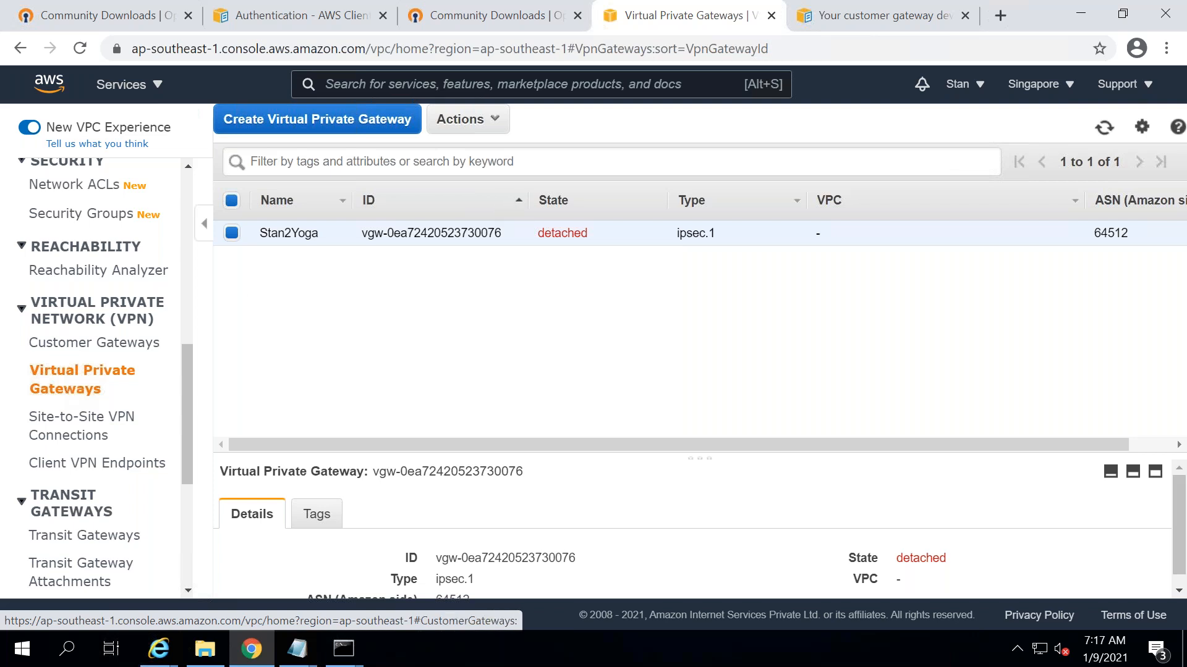
{"action": "left_click", "coordinate": [491, 120]}
{"action": "left_click", "coordinate": [488, 175]}
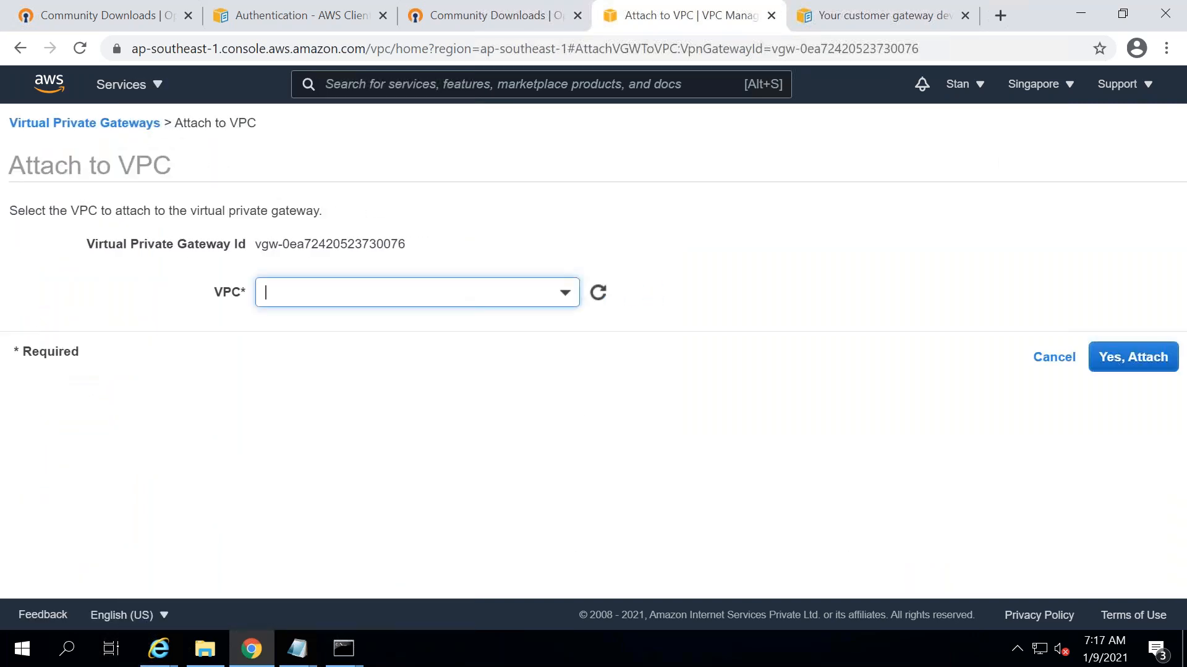
{"action": "left_click", "coordinate": [406, 289]}
{"action": "left_click", "coordinate": [380, 375]}
{"action": "left_click", "coordinate": [1133, 358]}
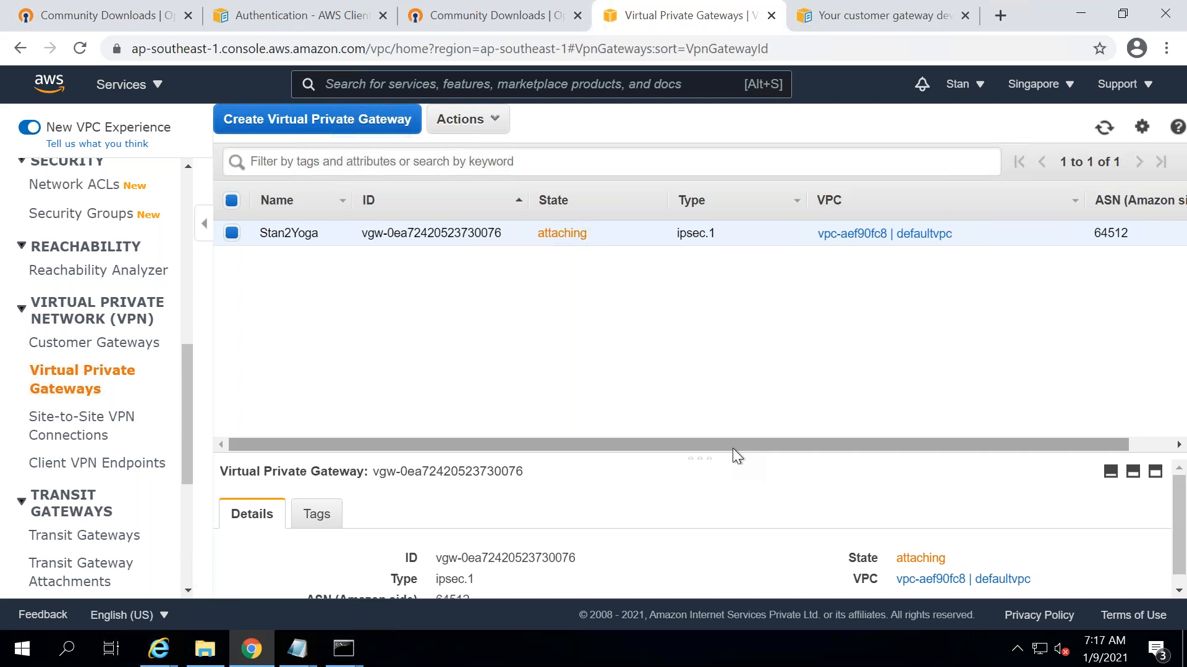
{"action": "left_click", "coordinate": [297, 649]}
- Note 'Created a VPG [Virtual Private Gateway]' as AWS Side of VPN Connection, then 'Created a CG [Customer Gateway]'
{"action": "left_click", "coordinate": [1014, 556]}
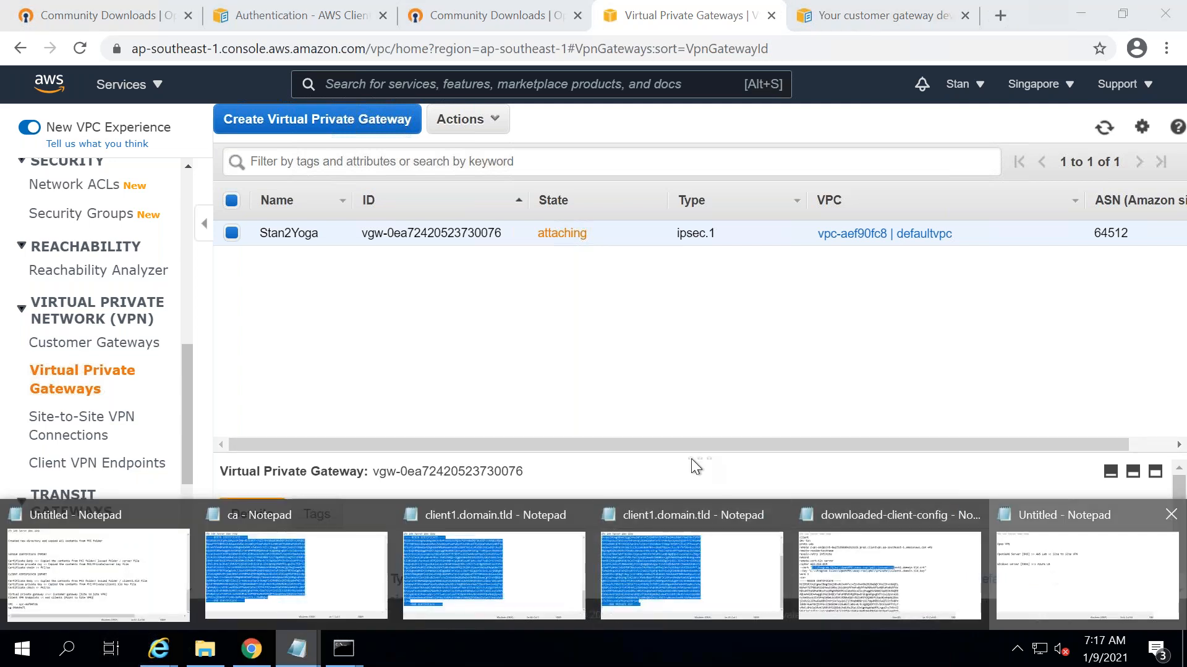
{"action": "left_click", "coordinate": [726, 312]}
{"action": "key", "text": "Return"}
{"action": "key", "text": "Return"}
{"action": "type", "text": "Created a VP"}
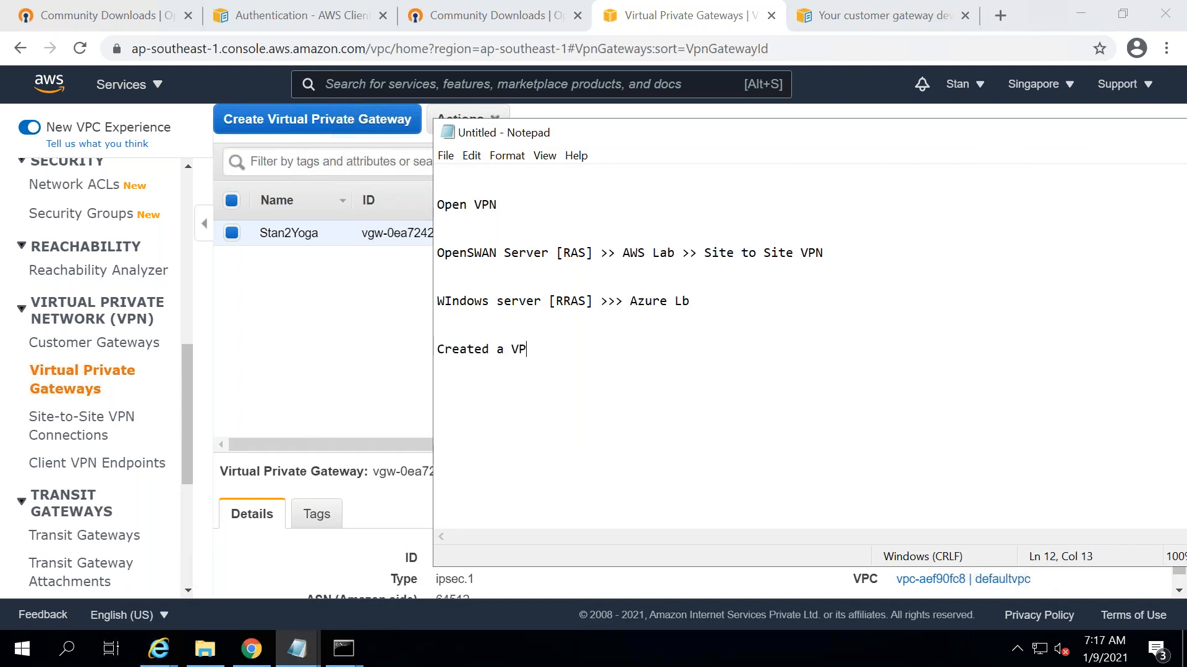
{"action": "type", "text": "G [Virtual Private"}
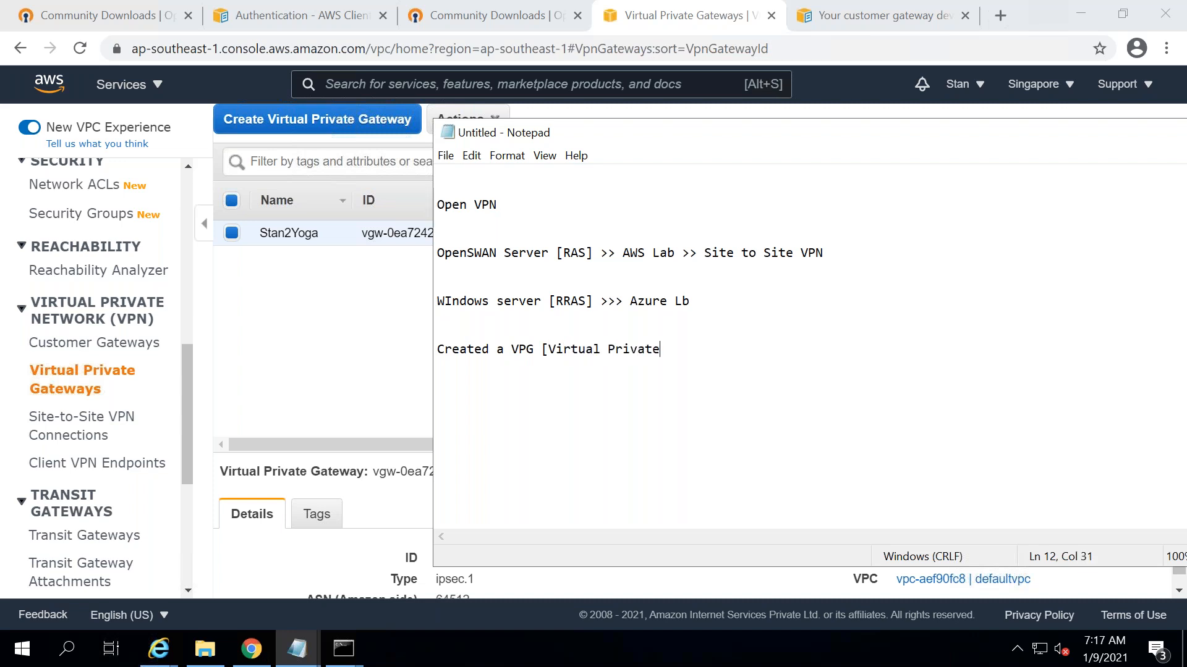
{"action": "type", "text": " Gateway]VPN cd"}
{"action": "key", "text": "BackSpace"}
{"action": "key", "text": "BackSpace"}
{"action": "key", "text": "BackSpace"}
{"action": "key", "text": "BackSpace"}
{"action": "key", "text": "BackSpace"}
{"action": "key", "text": "BackSpace"}
{"action": "type", "text": "AWS Side for"}
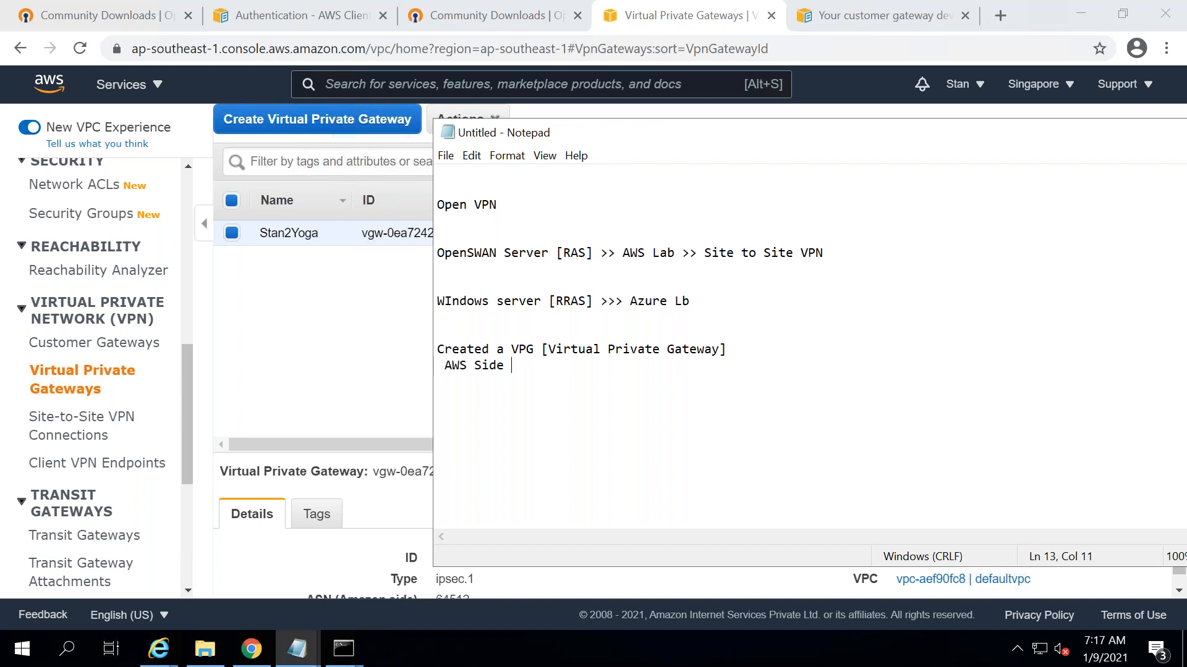
{"action": "key", "text": "BackSpace"}
{"action": "key", "text": "BackSpace"}
{"action": "key", "text": "BackSpace"}
{"action": "key", "text": "BackSpace"}
{"action": "type", "text": "of VPN Connection"}
{"action": "key", "text": "Return"}
{"action": "key", "text": "Return"}
{"action": "key", "text": "Return"}
{"action": "type", "text": "Cu"}
{"action": "key", "text": "BackSpace"}
{"action": "type", "text": "reated a C"}
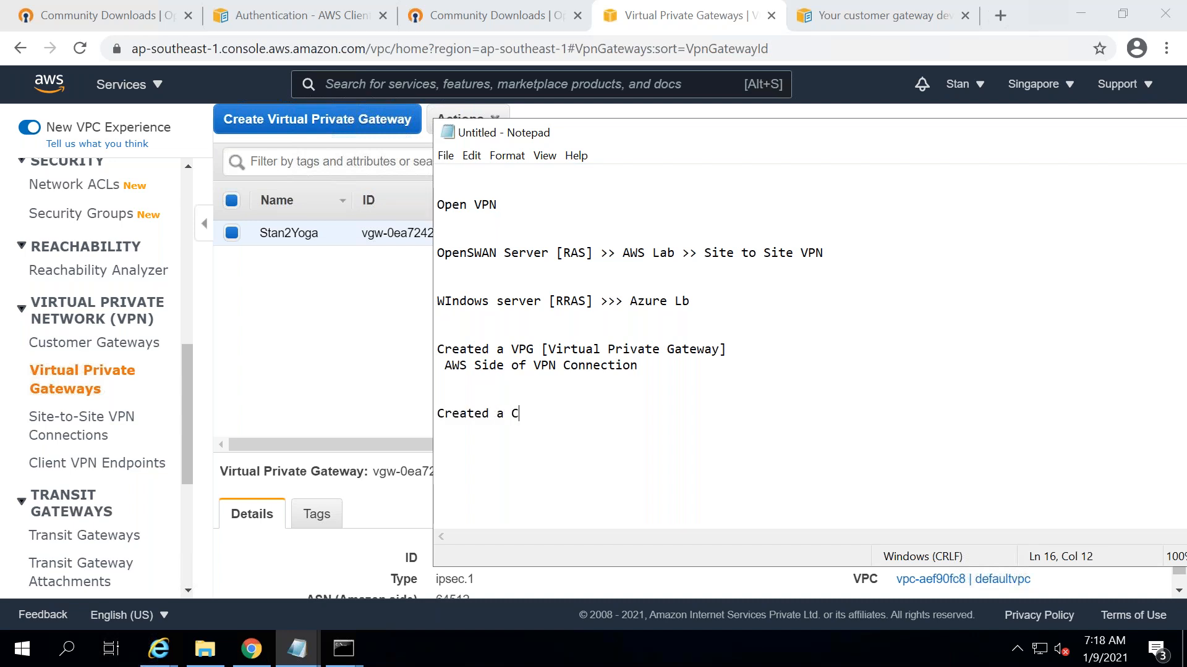
{"action": "type", "text": "G [Customer Gatewya"}
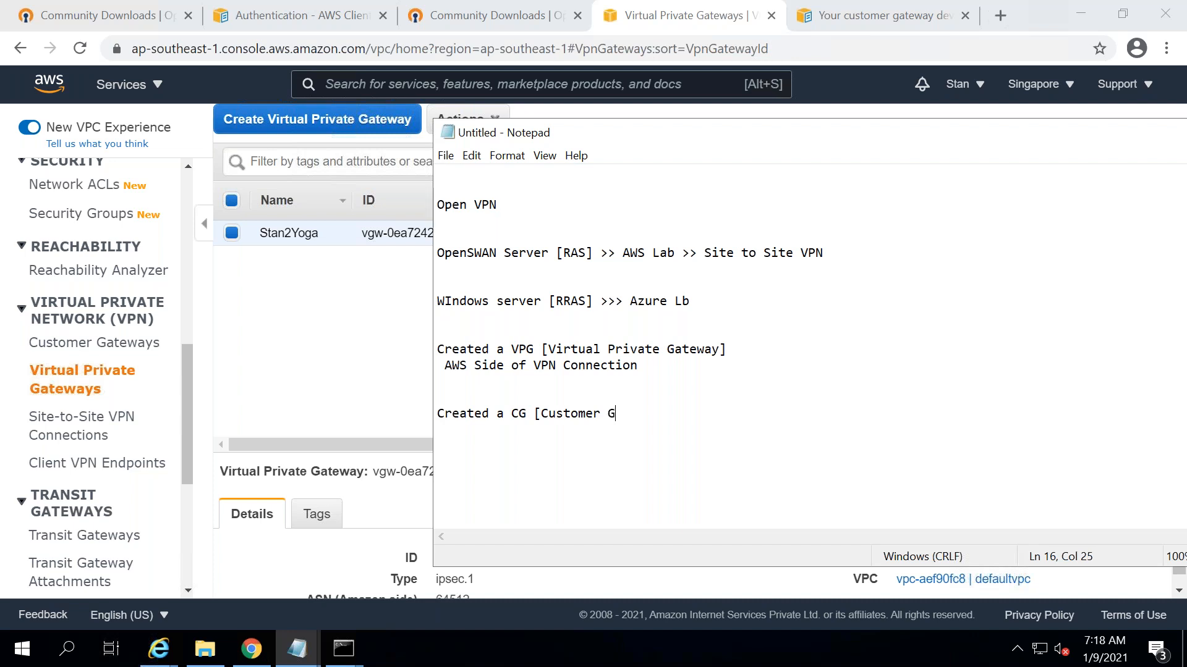
{"action": "key", "text": "BackSpace"}
{"action": "key", "text": "BackSpace"}
{"action": "type", "text": "ay]"}
- Add 'Customer side of VPN connection - OpenSWAN - Public IP Address' and a 'Site to Site VPN' line
{"action": "key", "text": "Return"}
{"action": "type", "text": "Customer side fo"}
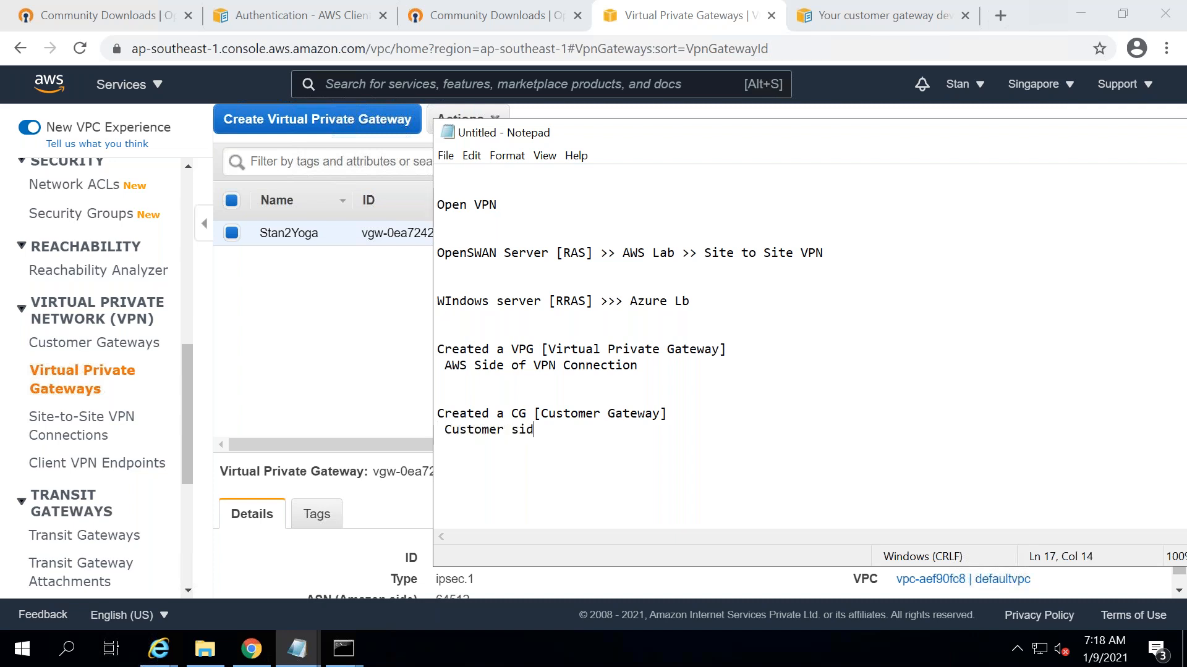
{"action": "key", "text": "BackSpace"}
{"action": "key", "text": "BackSpace"}
{"action": "type", "text": "of VPN connection "}
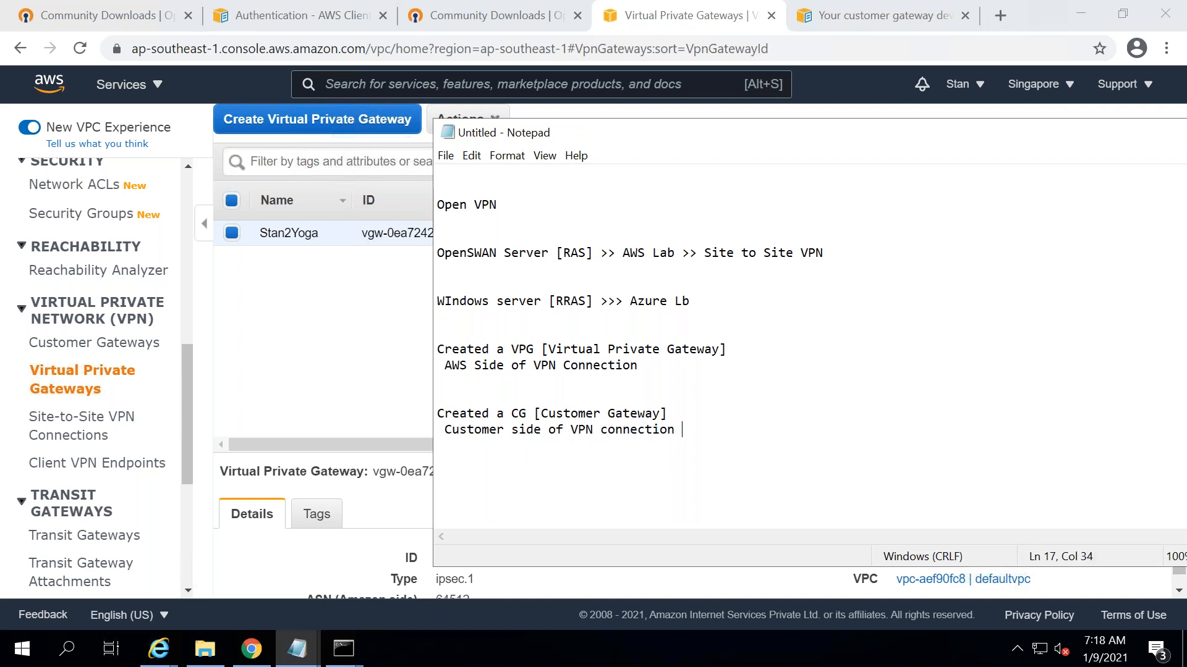
{"action": "type", "text": "- OpenSWAN - Public IP Address"}
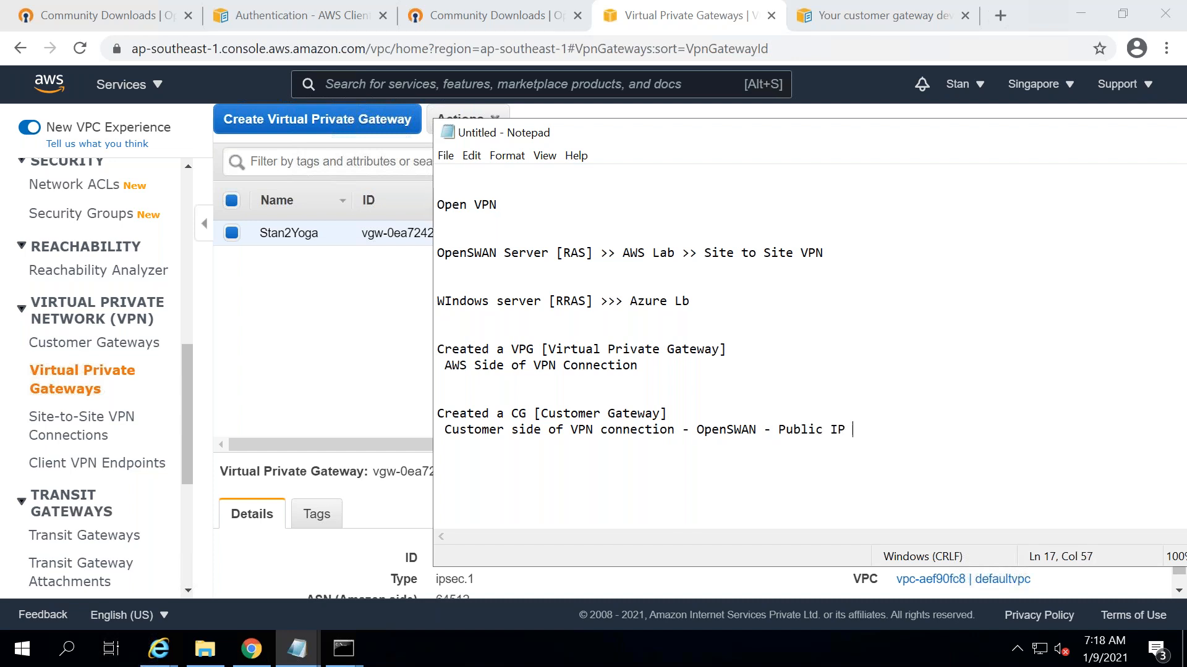
{"action": "key", "text": "Return"}
{"action": "key", "text": "Return"}
{"action": "key", "text": "Return"}
{"action": "type", "text": "Site to Site CPNo Site CPN"}
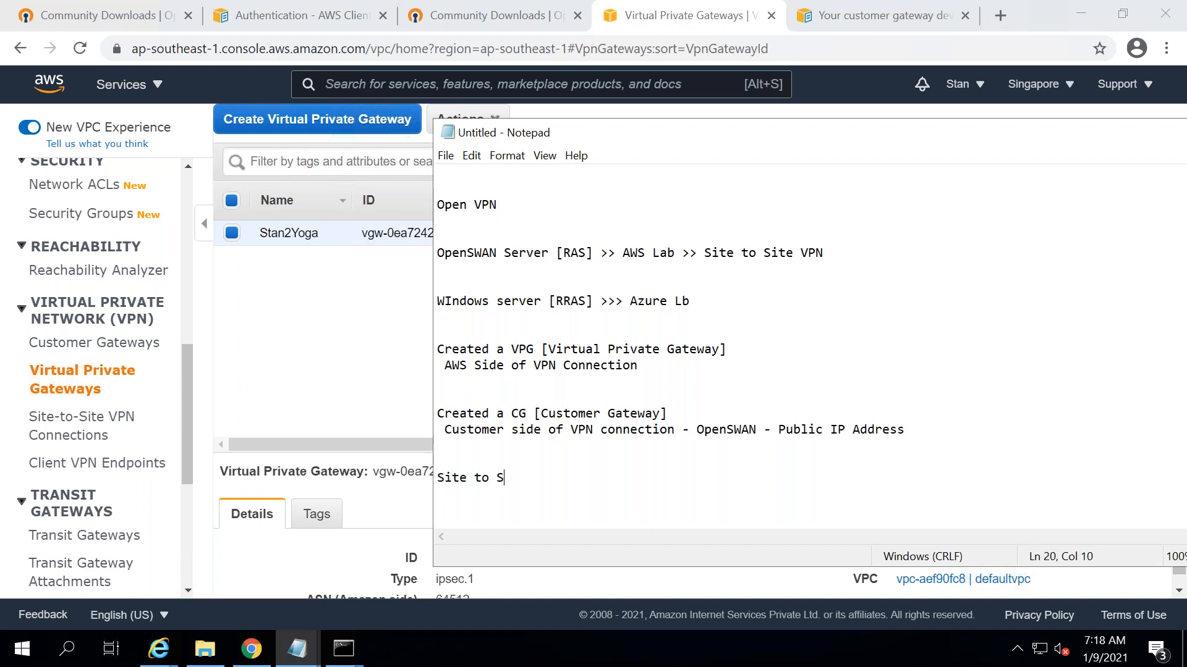
{"action": "key", "text": "BackSpace"}
{"action": "key", "text": "BackSpace"}
{"action": "key", "text": "BackSpace"}
{"action": "type", "text": "VPN"}
{"action": "left_click", "coordinate": [260, 160]}
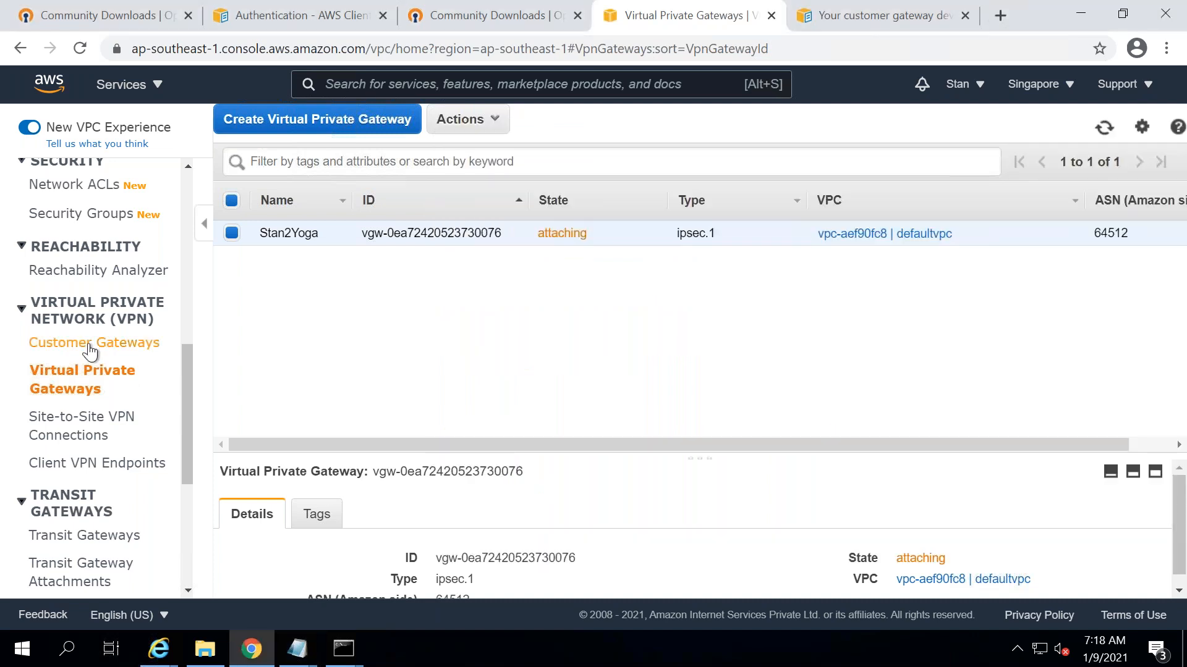
- Check that Stan2Yoga shows as attached, then start a new Site-to-Site VPN connection
{"action": "left_click", "coordinate": [88, 350]}
{"action": "left_click", "coordinate": [75, 378]}
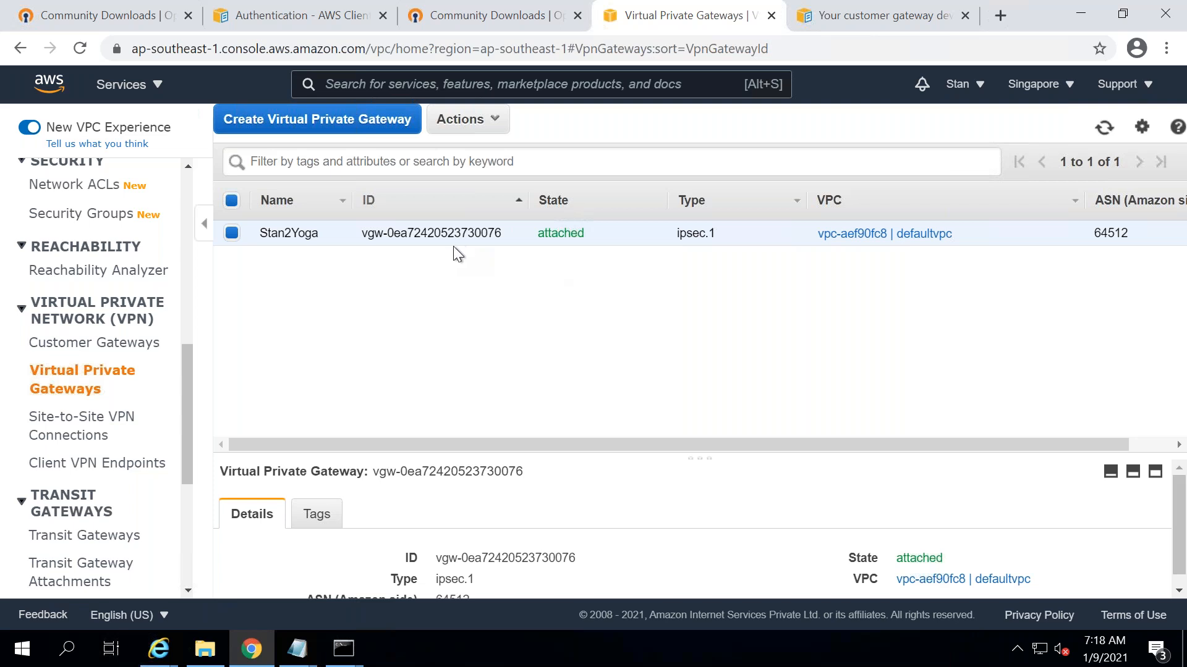
{"action": "left_click", "coordinate": [96, 419]}
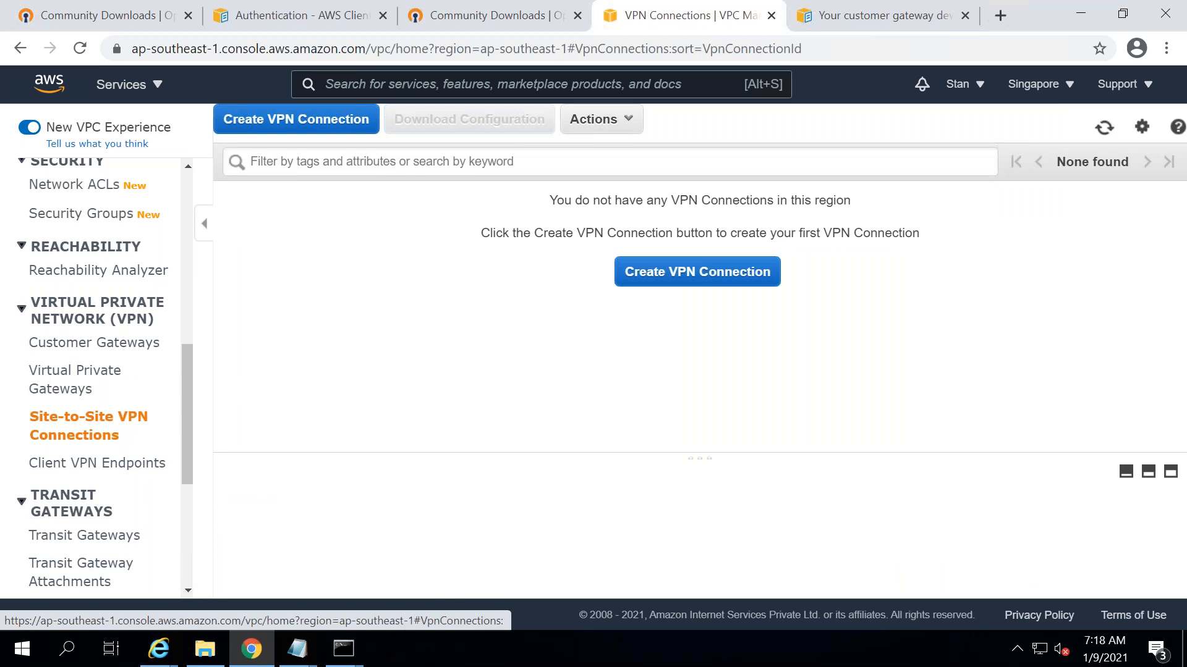
{"action": "left_click", "coordinate": [688, 280]}
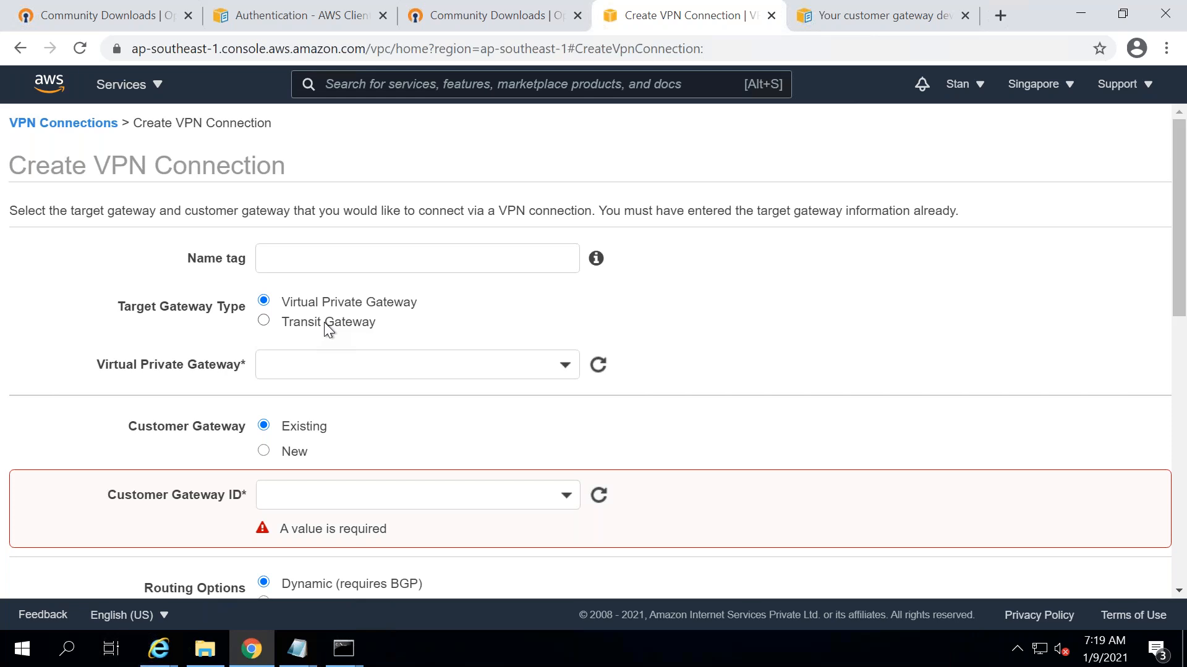
{"action": "left_click", "coordinate": [296, 255]}
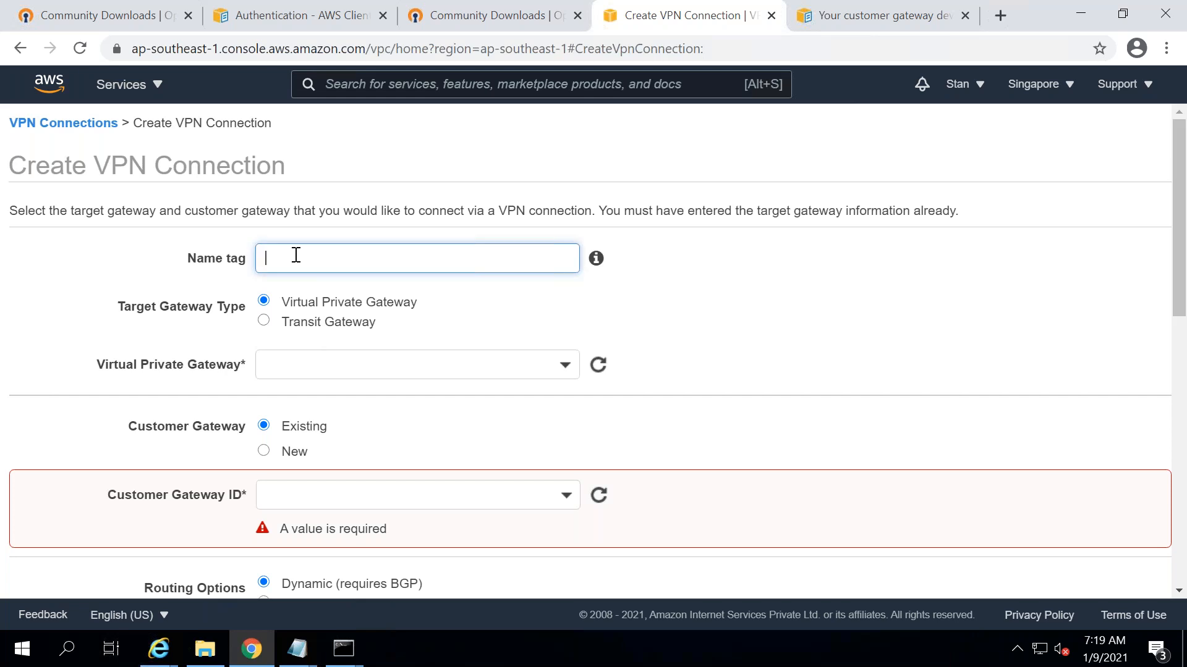
{"action": "type", "text": "stanley2yogavpn"}
{"action": "left_click_drag", "start_coordinate": [257, 258], "coordinate": [342, 259]}
{"action": "left_click", "coordinate": [313, 325]}
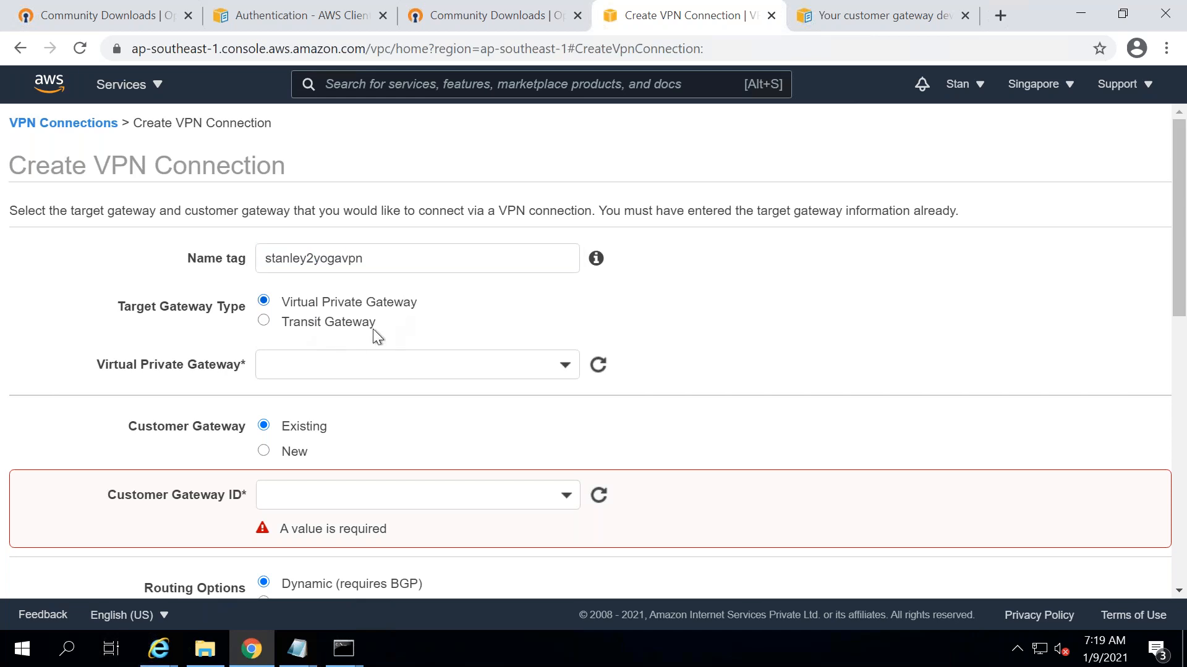
{"action": "left_click", "coordinate": [350, 370]}
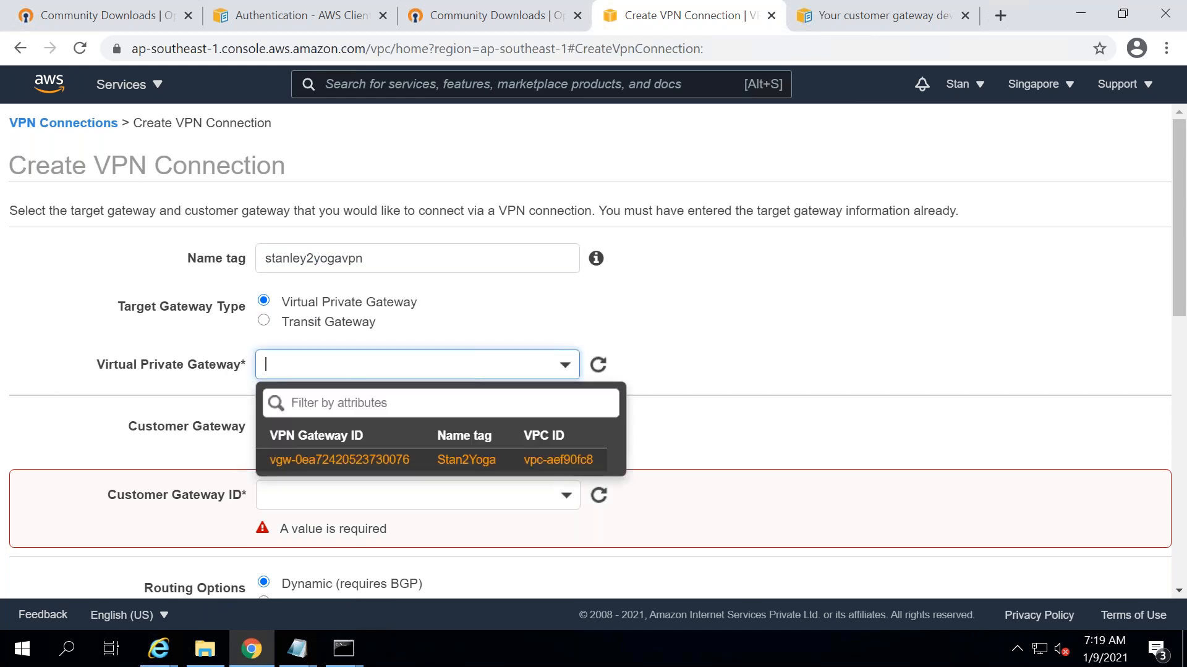
{"action": "left_click", "coordinate": [510, 462]}
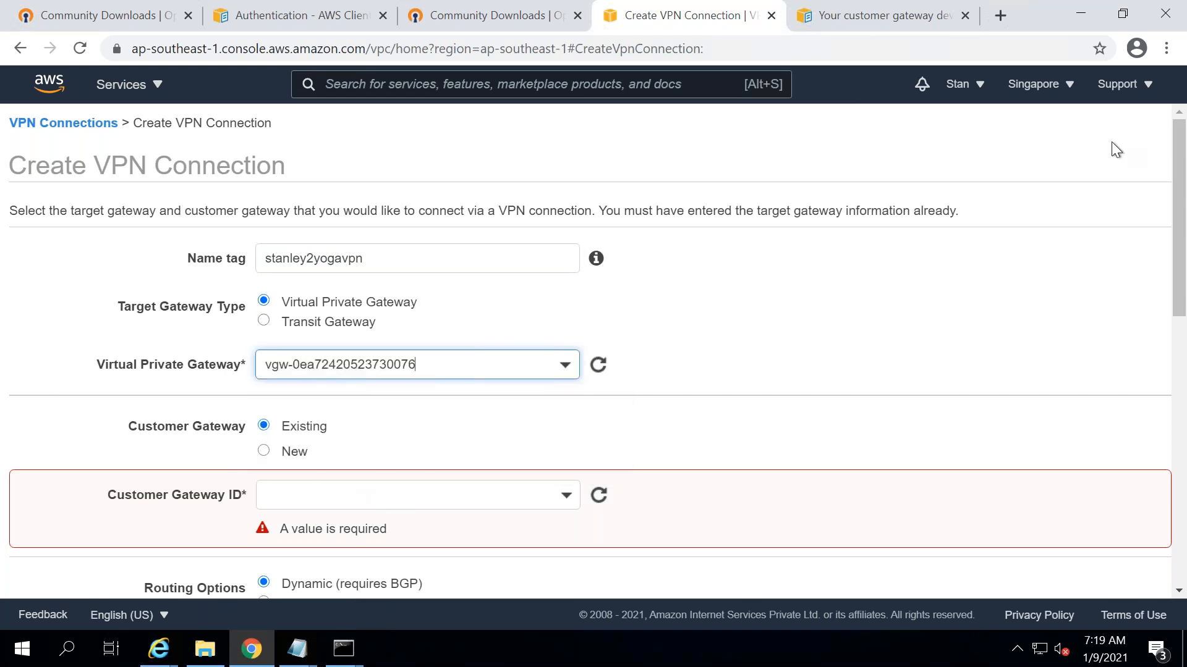
- Choose customer gateway cgw-0fc5e9ec25539b8ad (CustomerLocation1) with static routing, then duplicate the console tab
{"action": "scroll", "coordinate": [1183, 134], "scroll_direction": "down", "scroll_amount": 2}
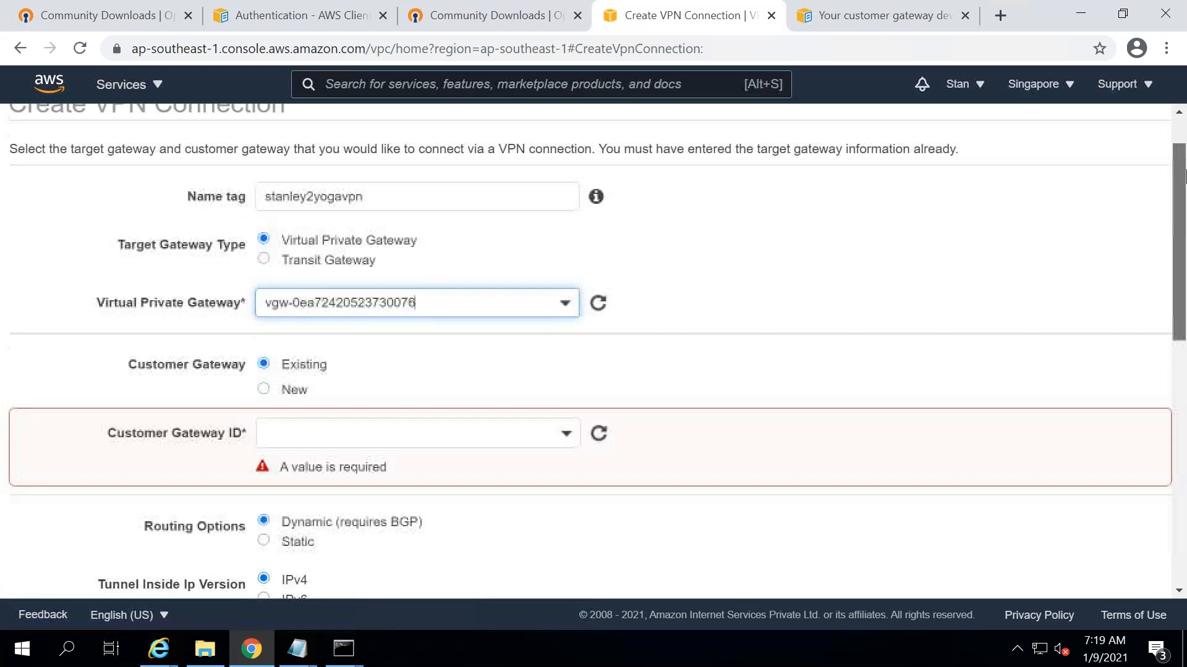
{"action": "left_click", "coordinate": [362, 397]}
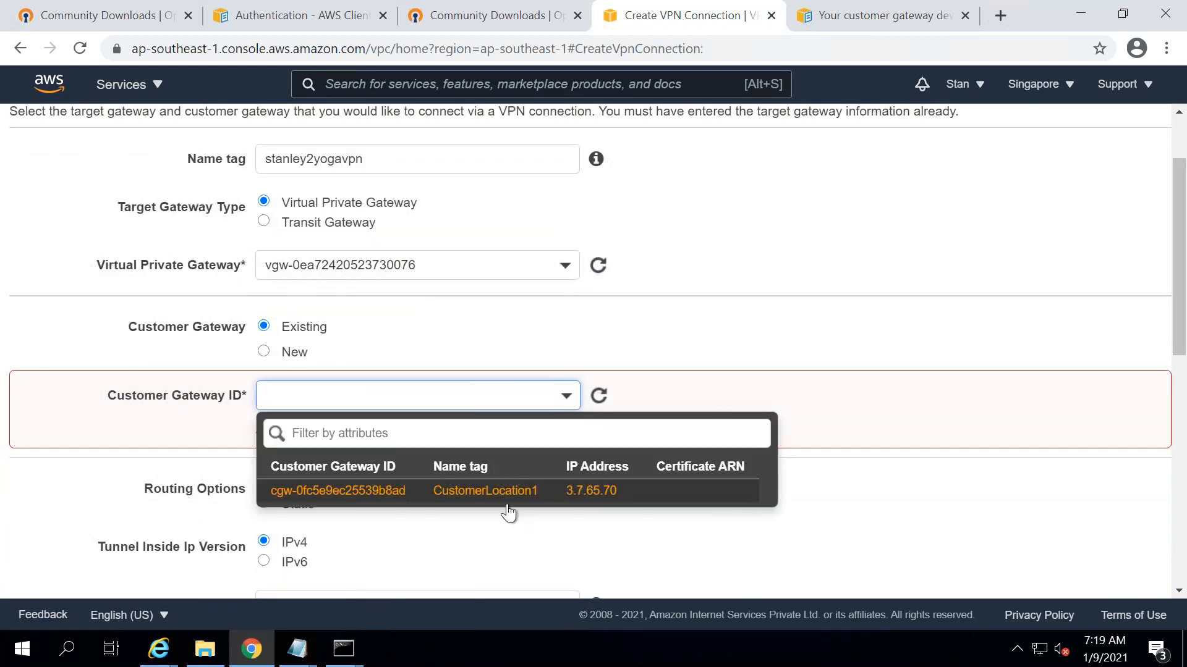
{"action": "left_click", "coordinate": [519, 491]}
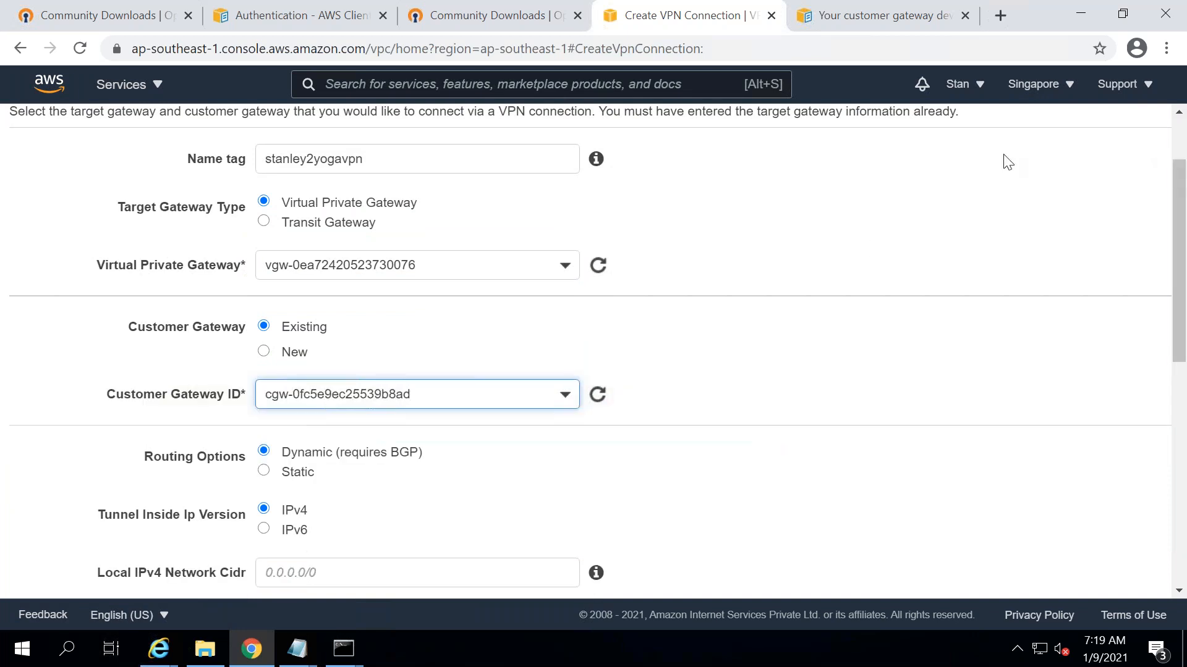
{"action": "key", "text": "Down"}
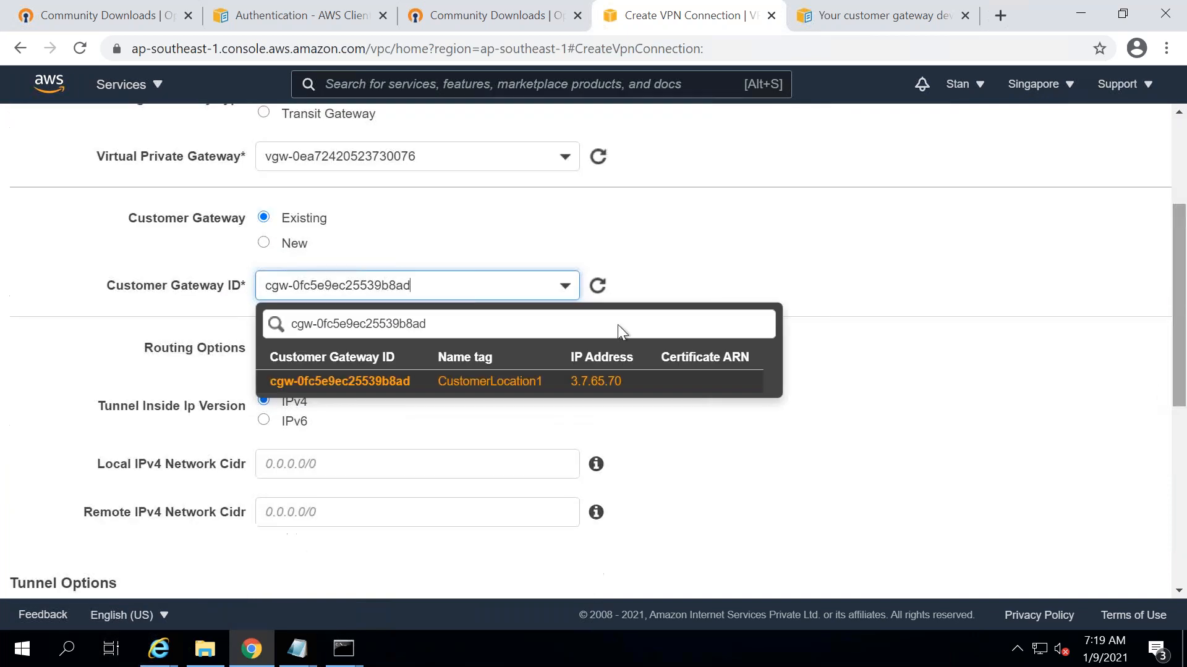
{"action": "key", "text": "Return"}
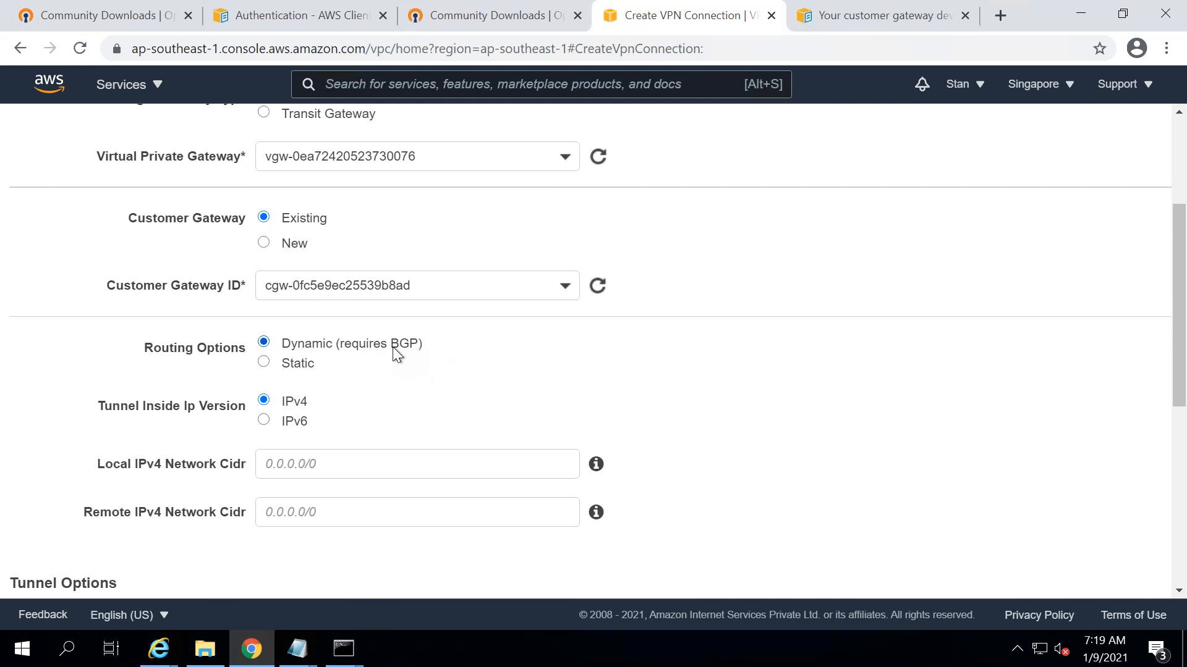
{"action": "left_click", "coordinate": [295, 367]}
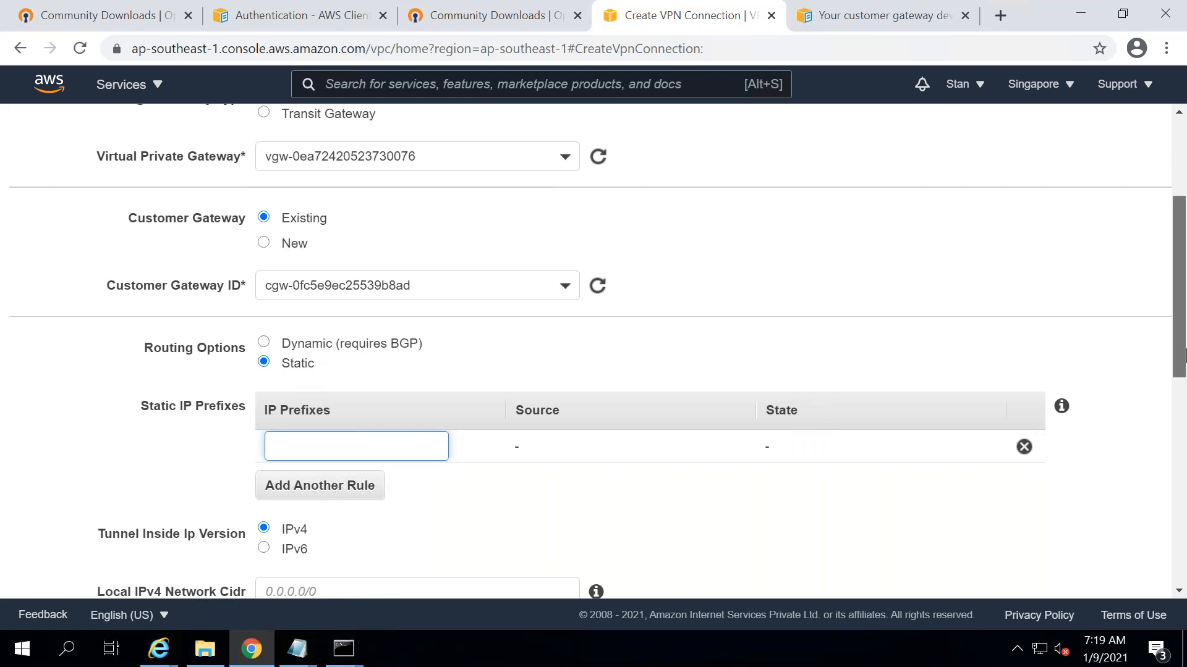
{"action": "left_click_drag", "start_coordinate": [1183, 315], "coordinate": [1185, 354]}
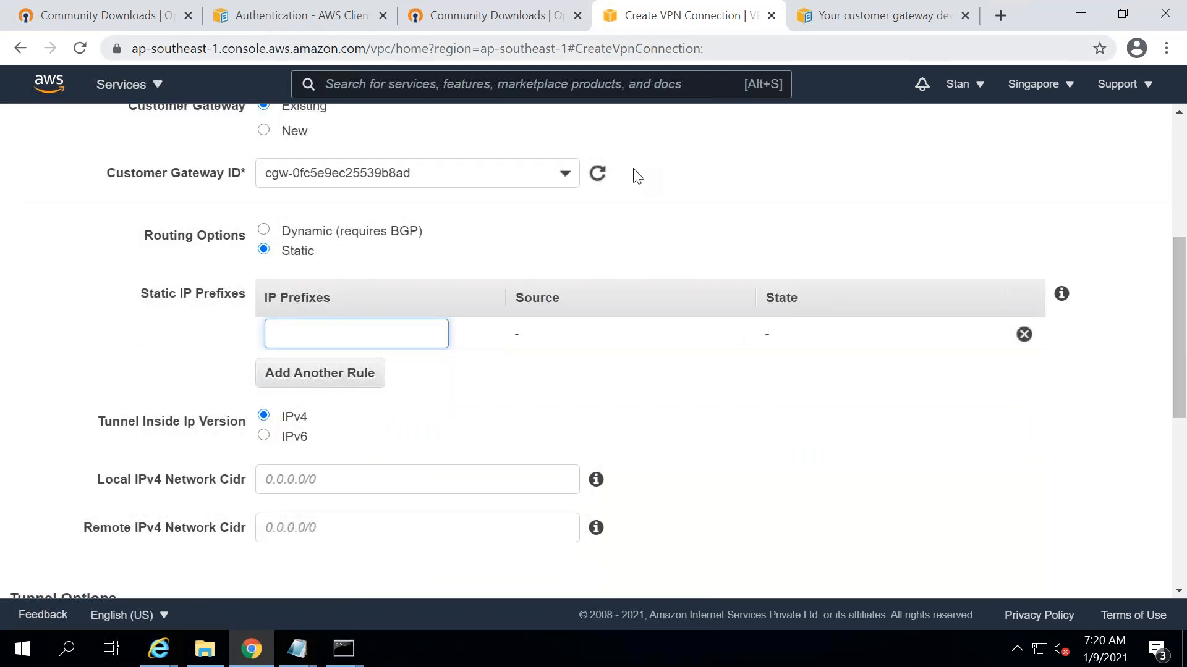
{"action": "left_click", "coordinate": [289, 20]}
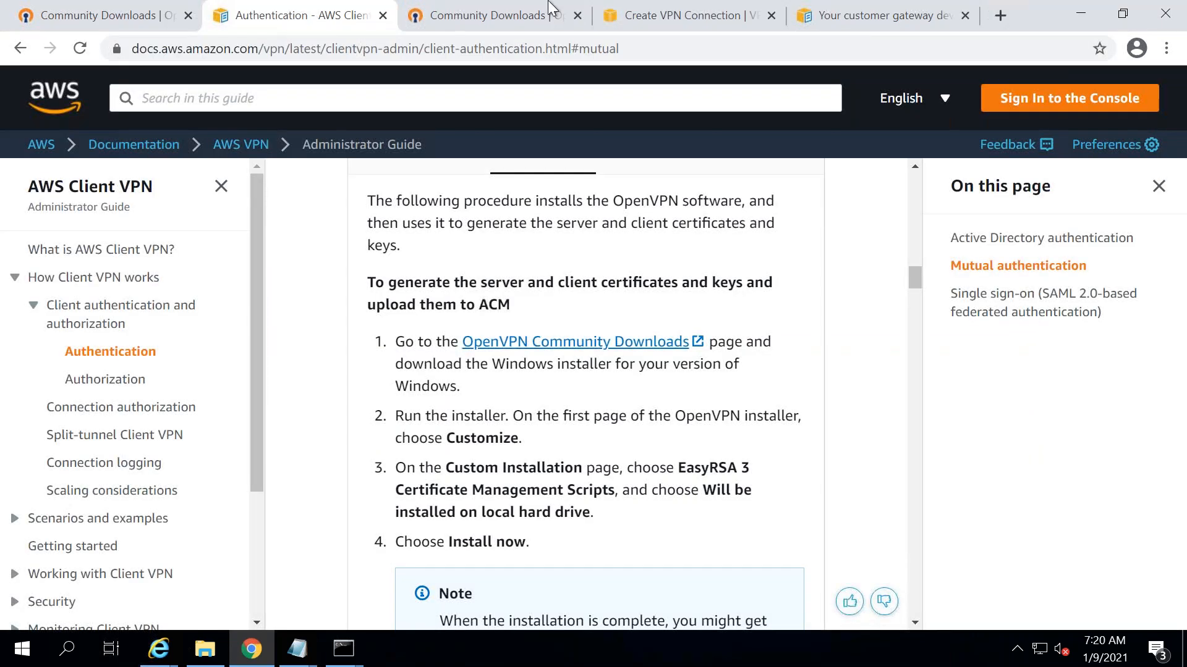
{"action": "left_click", "coordinate": [645, 18]}
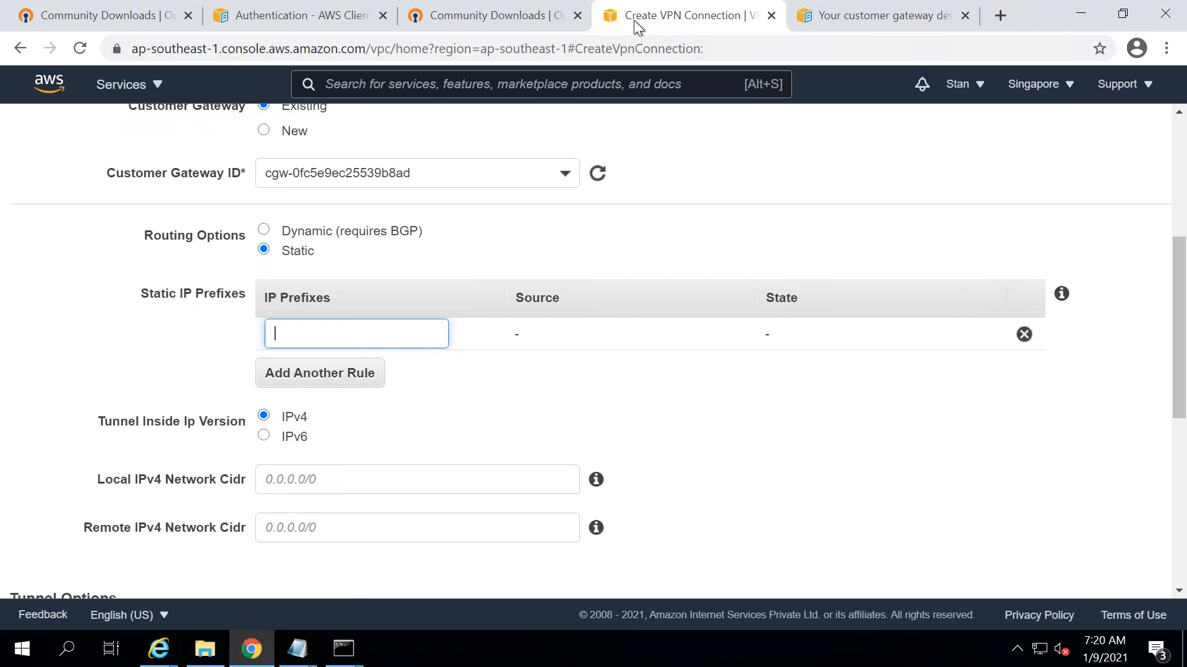
{"action": "right_click", "coordinate": [637, 25]}
{"action": "key", "text": "Escape"}
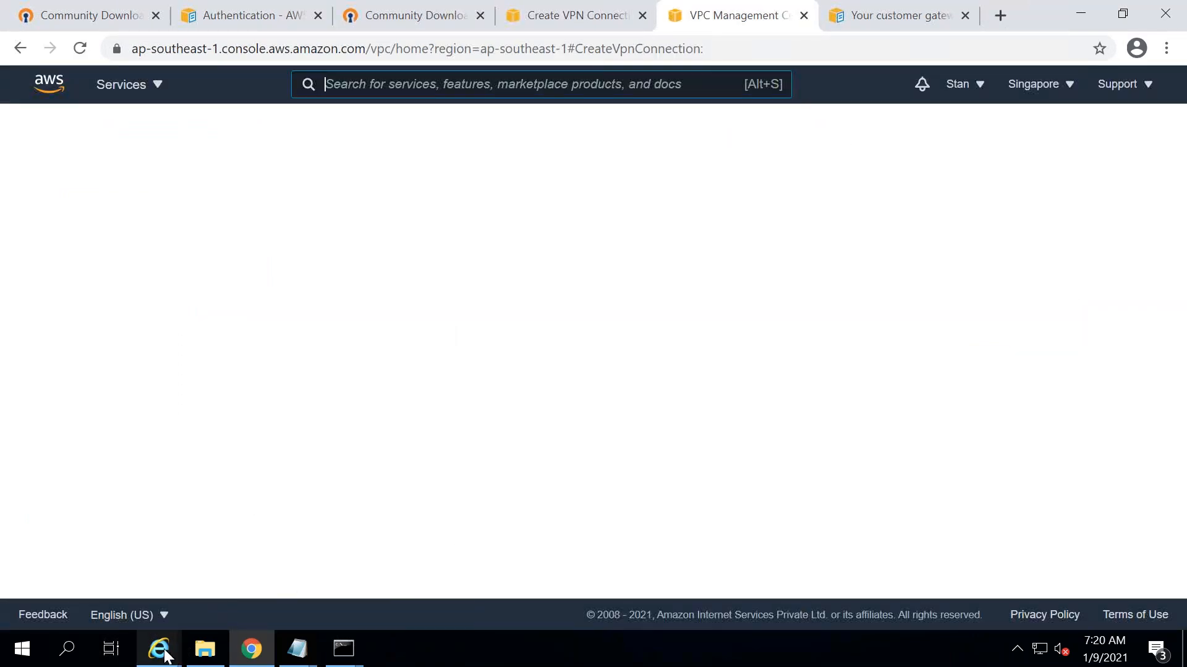
- In the Mumbai console, open Your VPCs and copy the default VPC's CIDR 172.31.0.0/16
{"action": "mouse_move", "coordinate": [162, 652]}
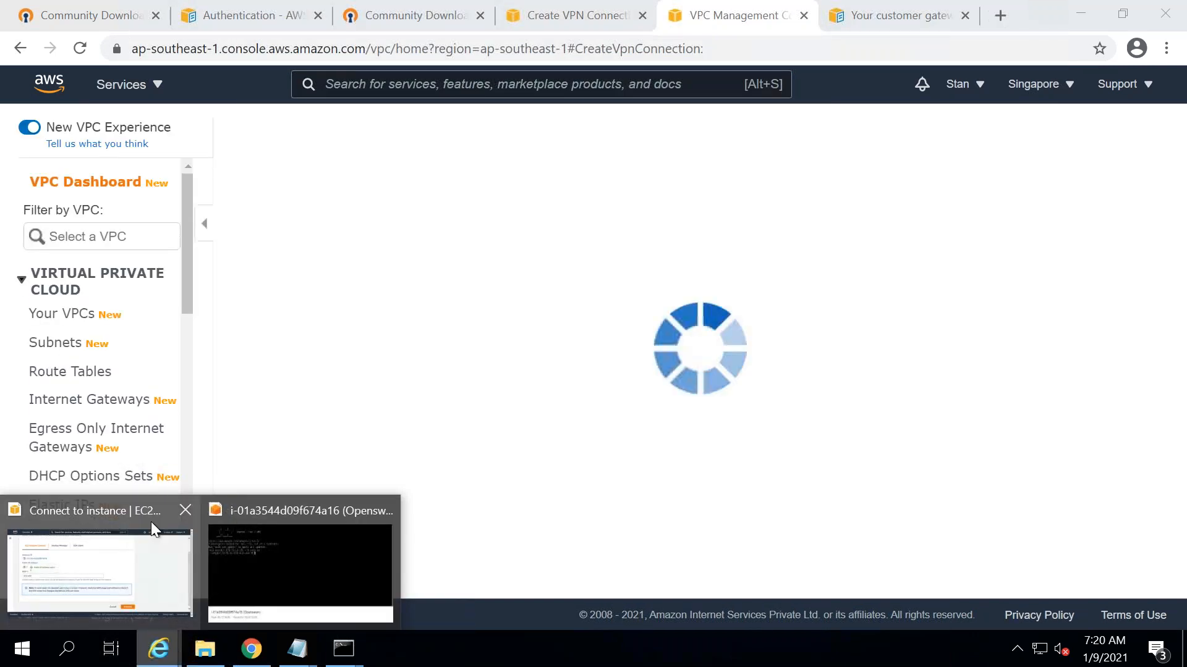
{"action": "left_click", "coordinate": [151, 522]}
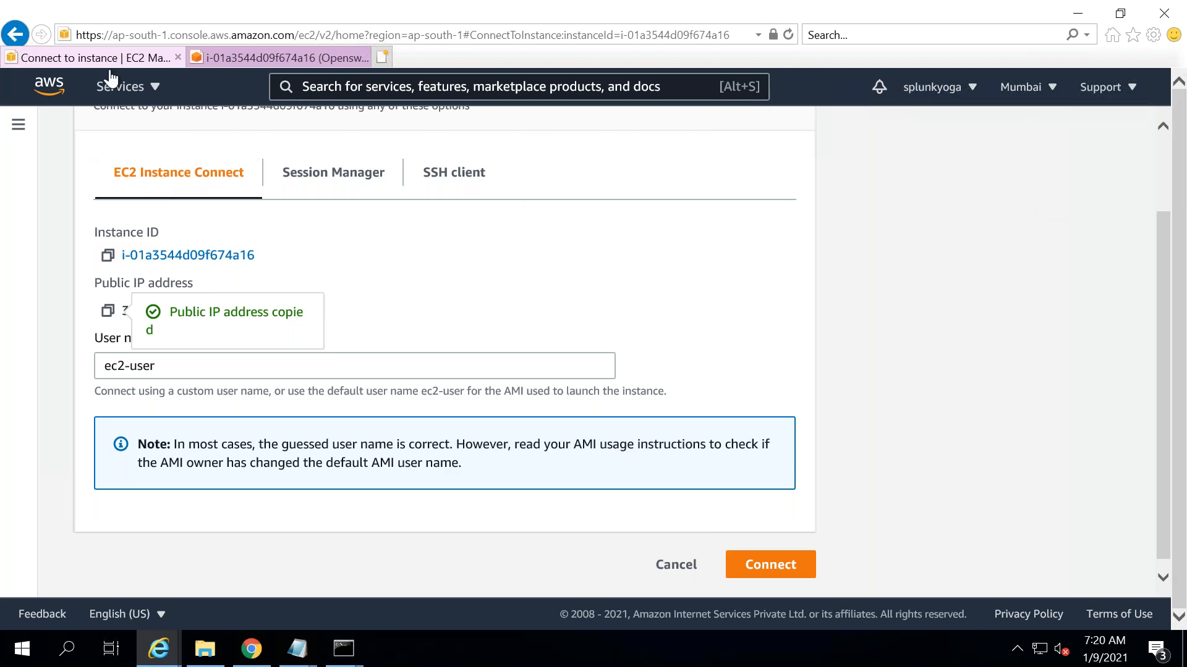
{"action": "left_click", "coordinate": [239, 57]}
{"action": "left_click", "coordinate": [93, 54]}
{"action": "left_click", "coordinate": [153, 90]}
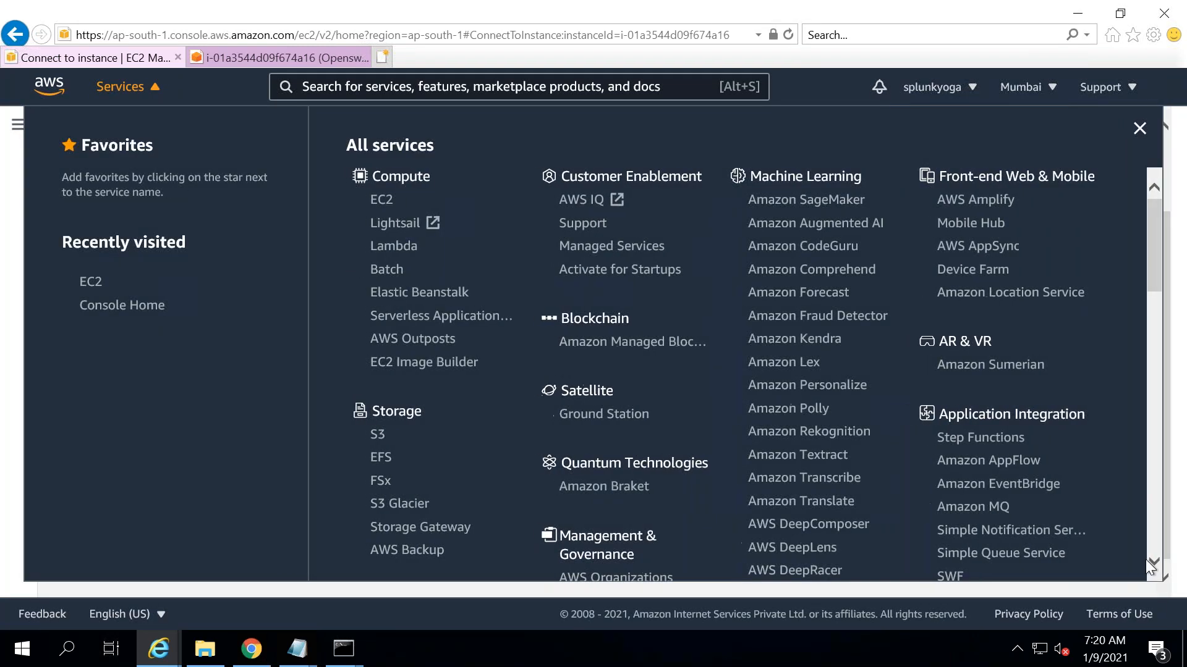
{"action": "left_click", "coordinate": [1155, 561]}
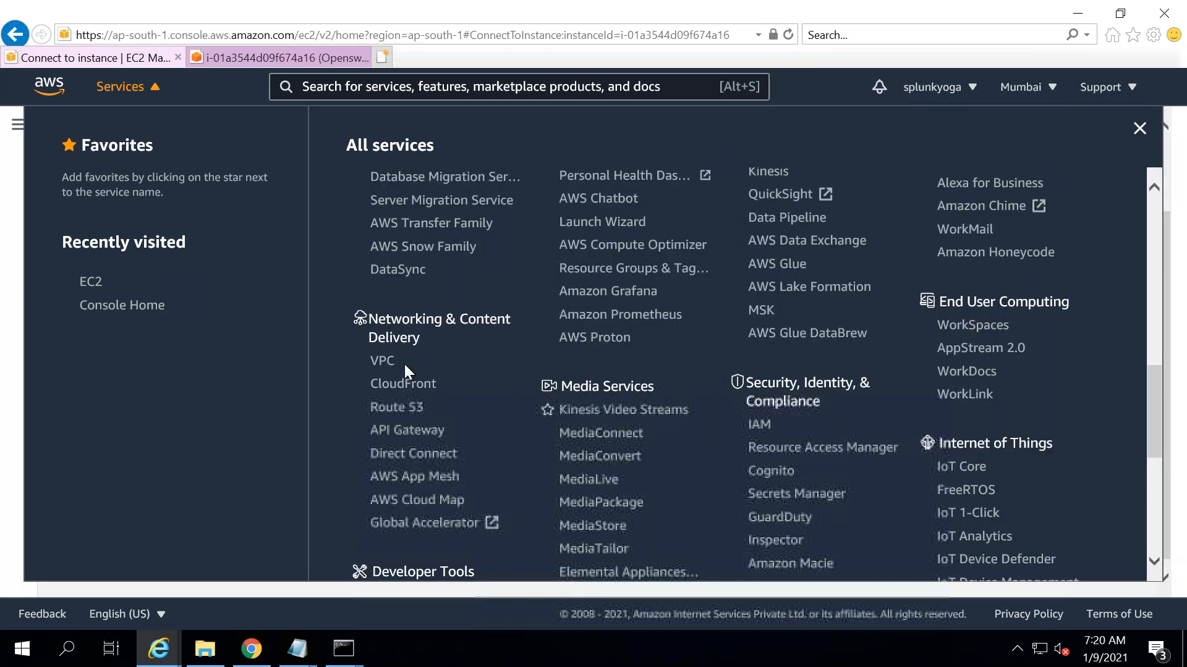
{"action": "left_click", "coordinate": [384, 362]}
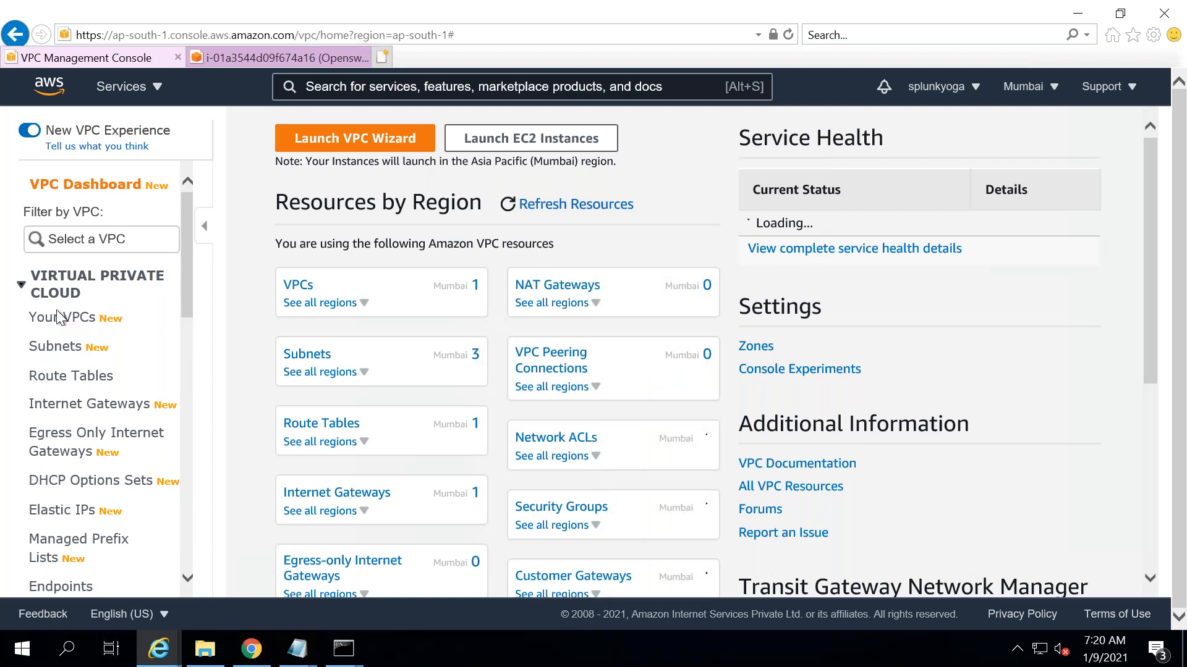
{"action": "left_click", "coordinate": [59, 319]}
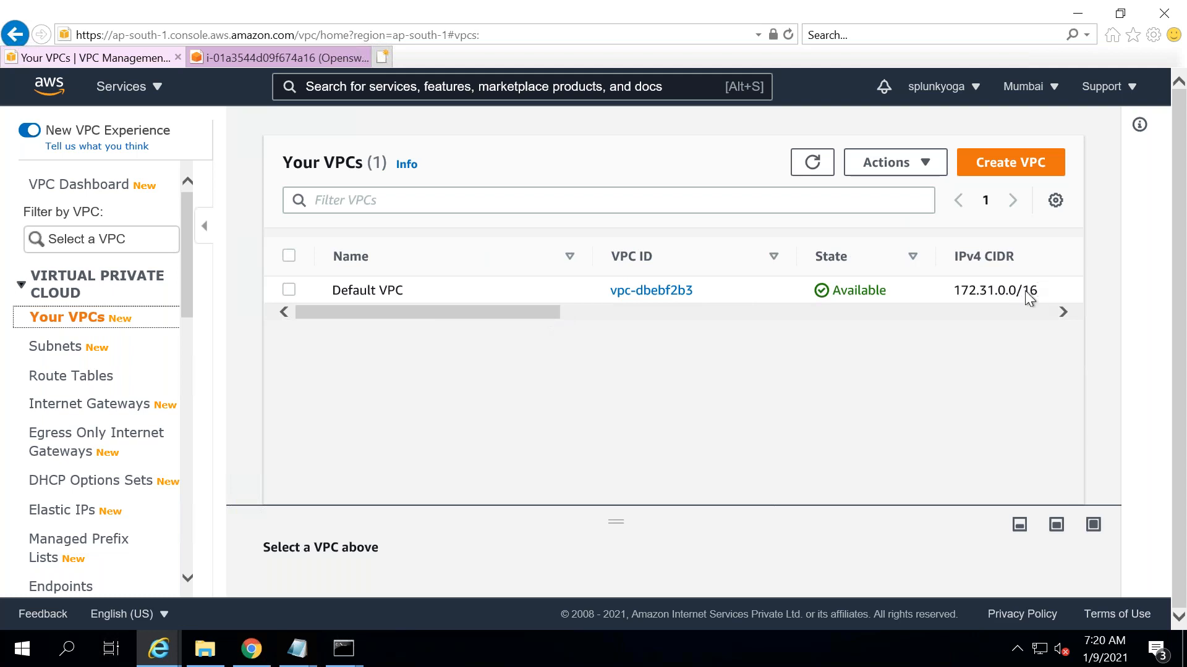
{"action": "triple_click", "coordinate": [954, 290]}
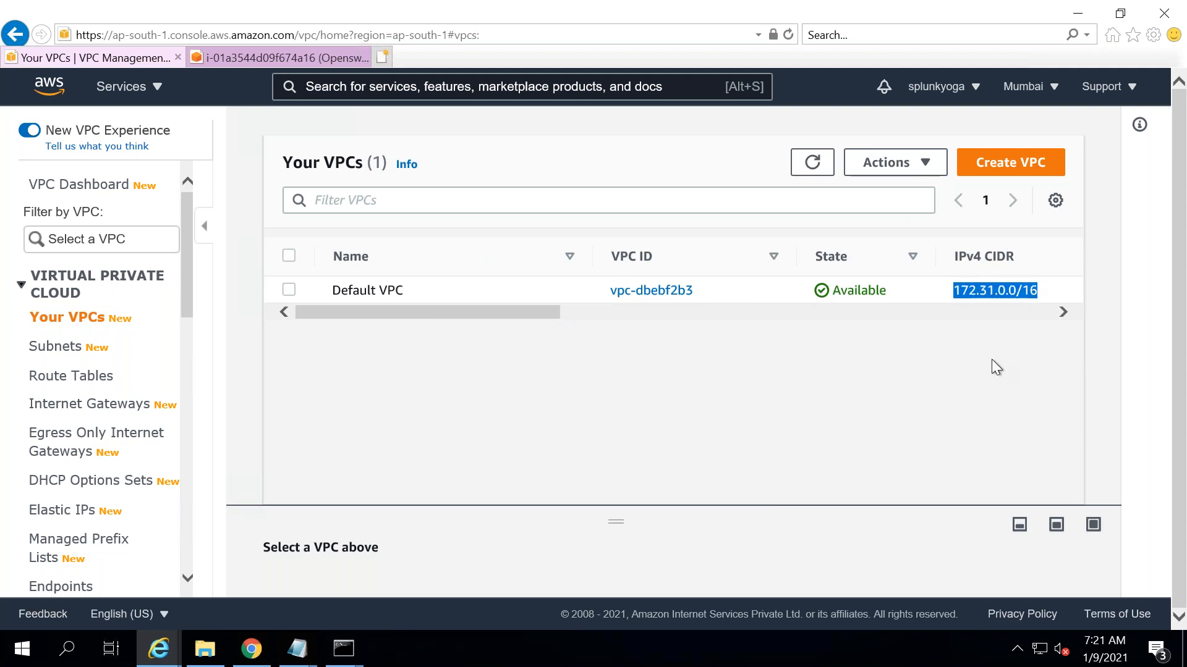
- Add an owner-labelled Mumbai line with 172.31.0.0/16 to the notes and begin a Singapore line
{"action": "left_click", "coordinate": [300, 644]}
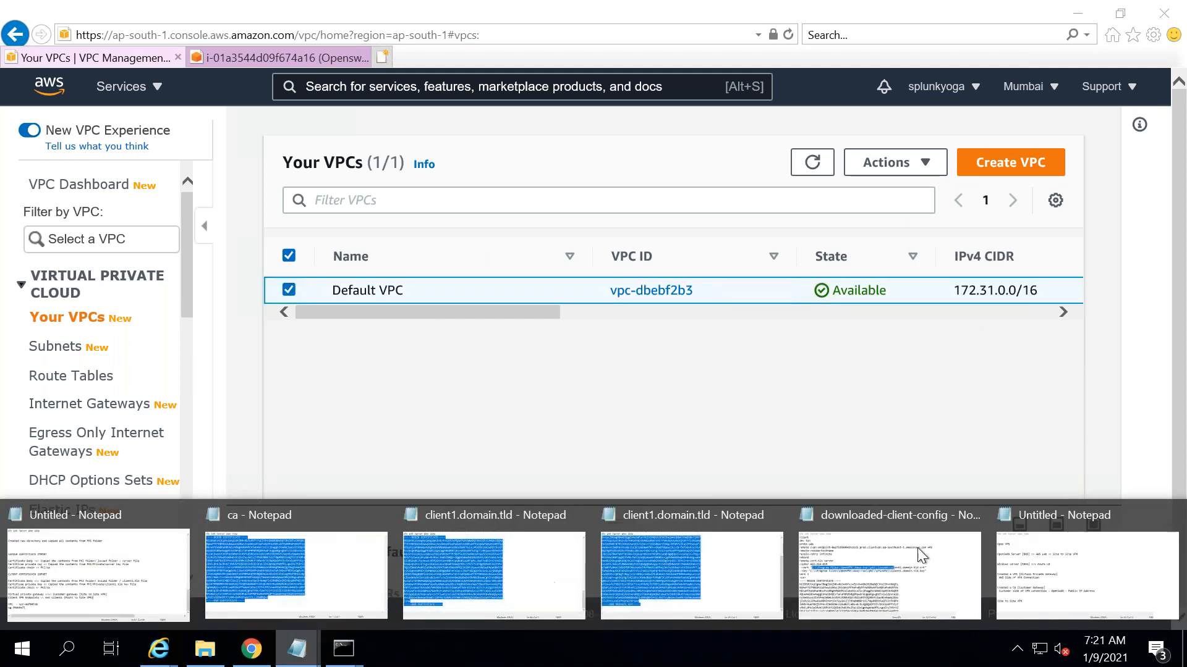
{"action": "left_click", "coordinate": [1079, 576]}
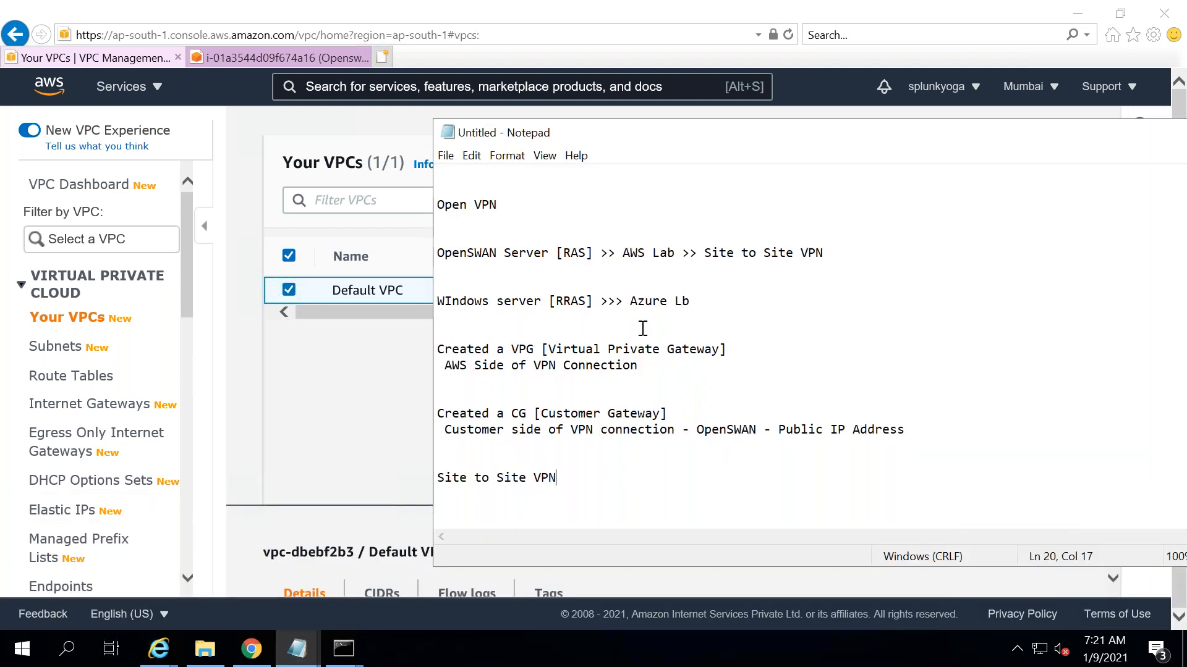
{"action": "key", "text": "Return"}
{"action": "key", "text": "Return"}
{"action": "key", "text": "Return"}
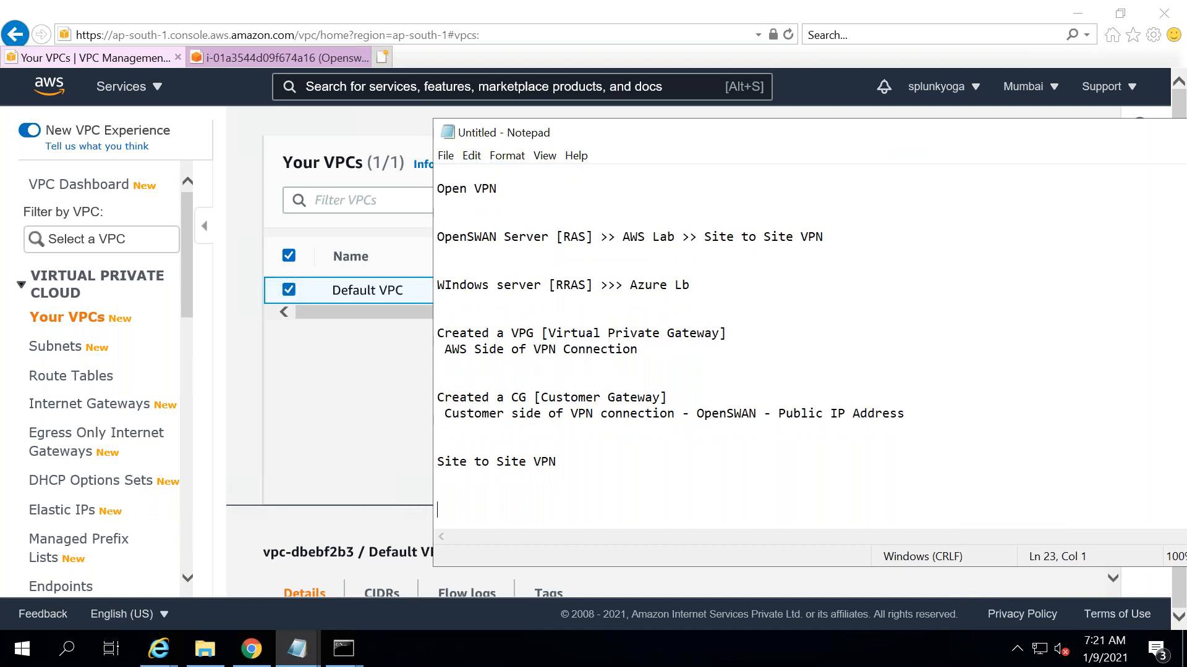
{"action": "type", "text": "Yoga Mumbai -"}
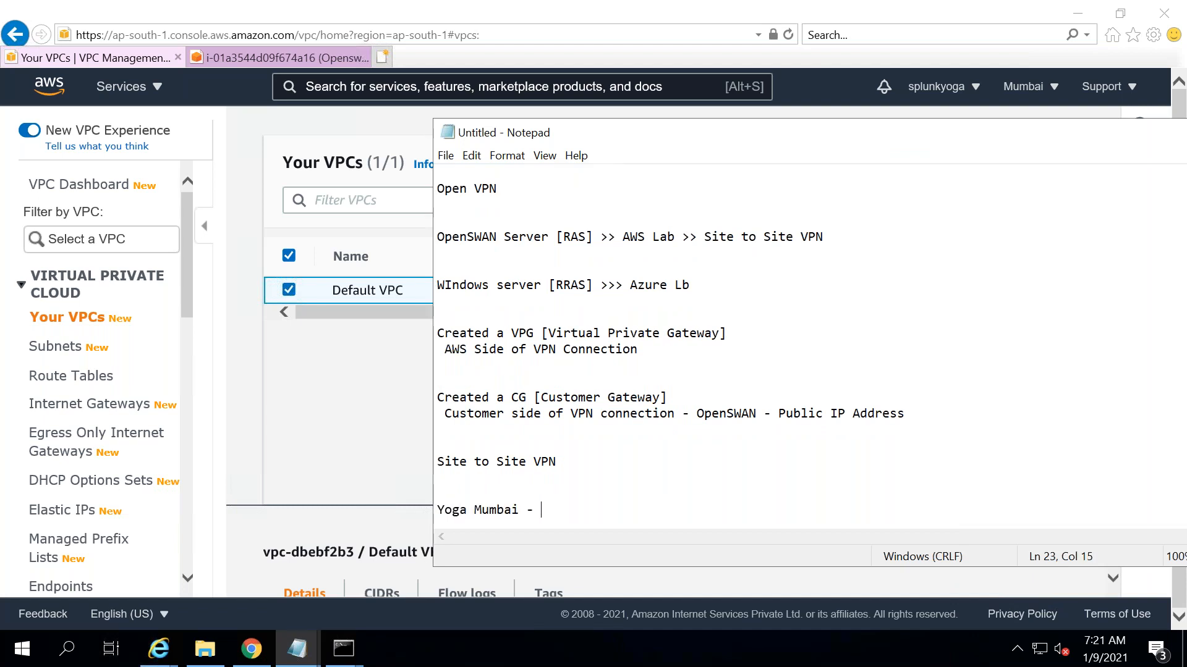
{"action": "type", "text": "3.7.65.70"}
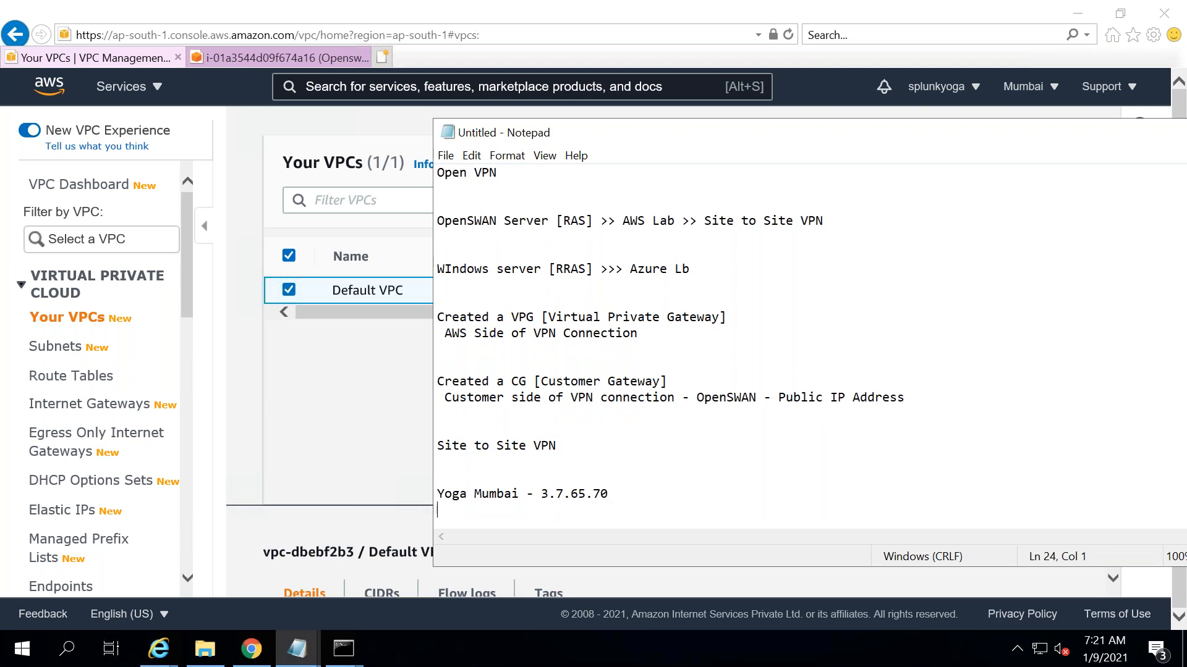
{"action": "key", "text": "BackSpace"}
{"action": "key", "text": "BackSpace"}
{"action": "key", "text": "BackSpace"}
{"action": "key", "text": "BackSpace"}
{"action": "key", "text": "BackSpace"}
{"action": "key", "text": "BackSpace"}
{"action": "key", "text": "BackSpace"}
{"action": "key", "text": "BackSpace"}
{"action": "key", "text": "BackSpace"}
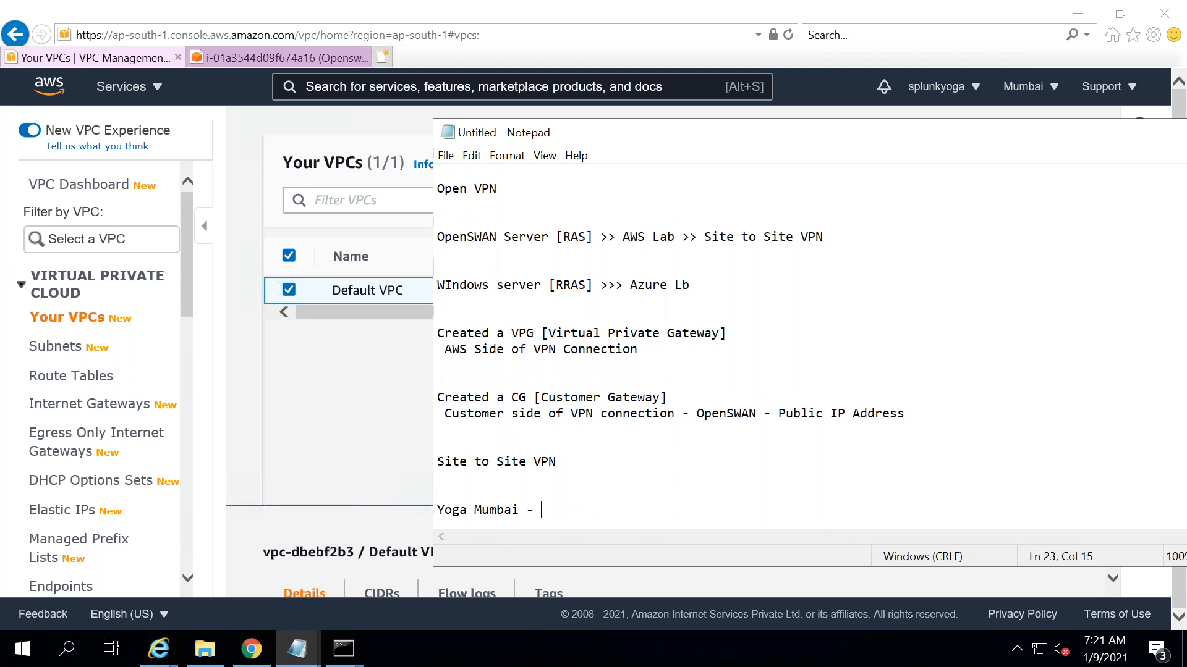
{"action": "left_click_drag", "start_coordinate": [838, 132], "coordinate": [439, 115]}
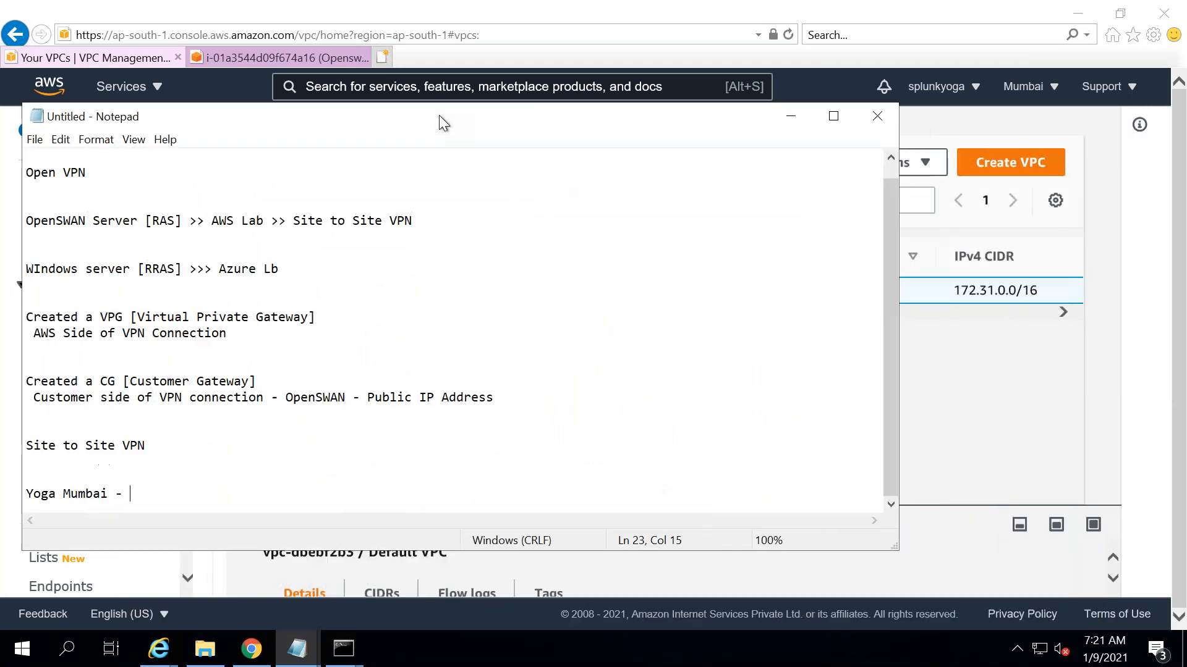
{"action": "type", "text": "172.31."}
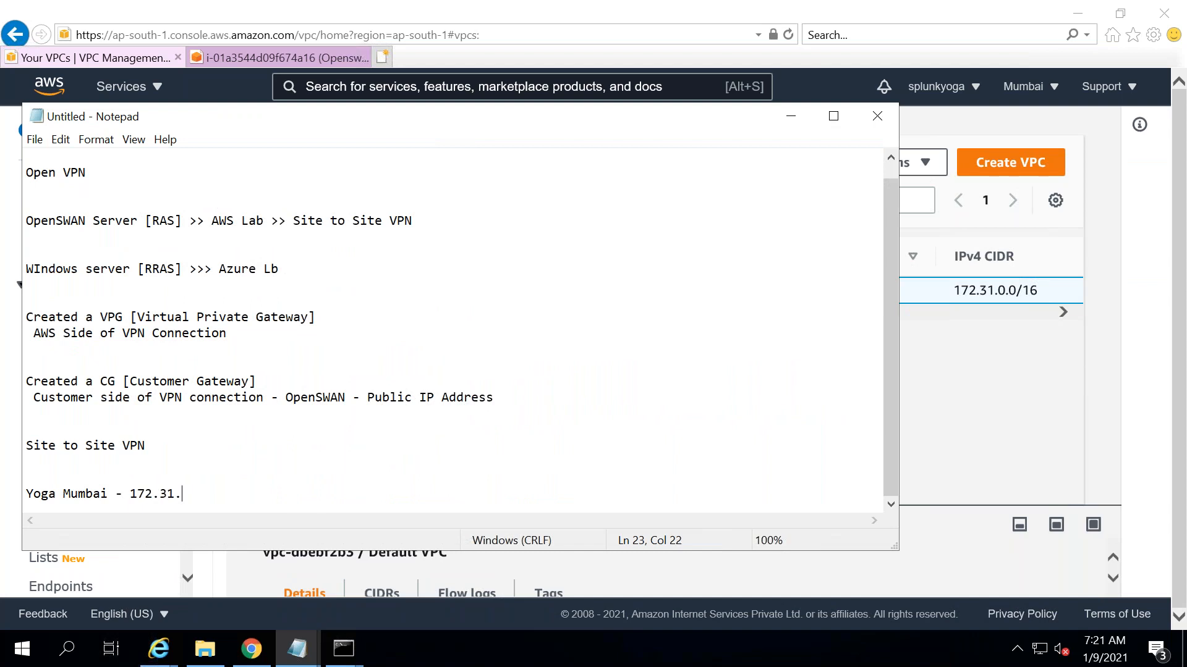
{"action": "type", "text": "0.0/16"}
{"action": "key", "text": "Return"}
{"action": "type", "text": "Sbh"}
{"action": "key", "text": "BackSpace"}
{"action": "key", "text": "BackSpace"}
{"action": "type", "text": "tanley"}
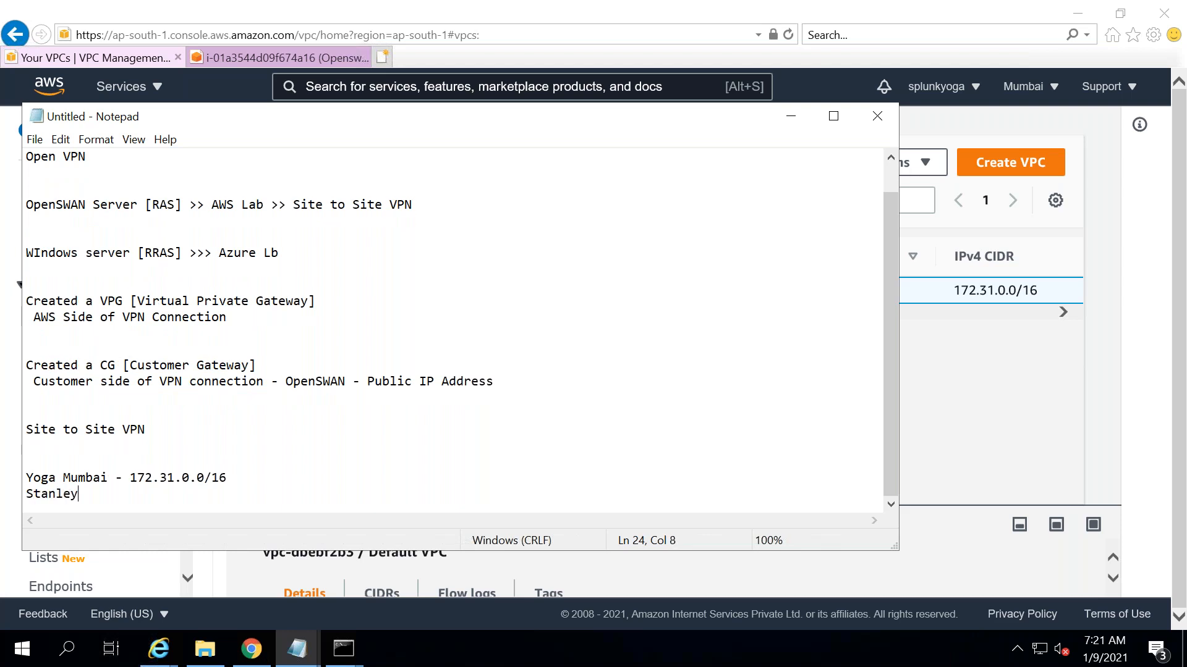
{"action": "type", "text": " Singapore -"}
{"action": "key", "text": "alt+Tab"}
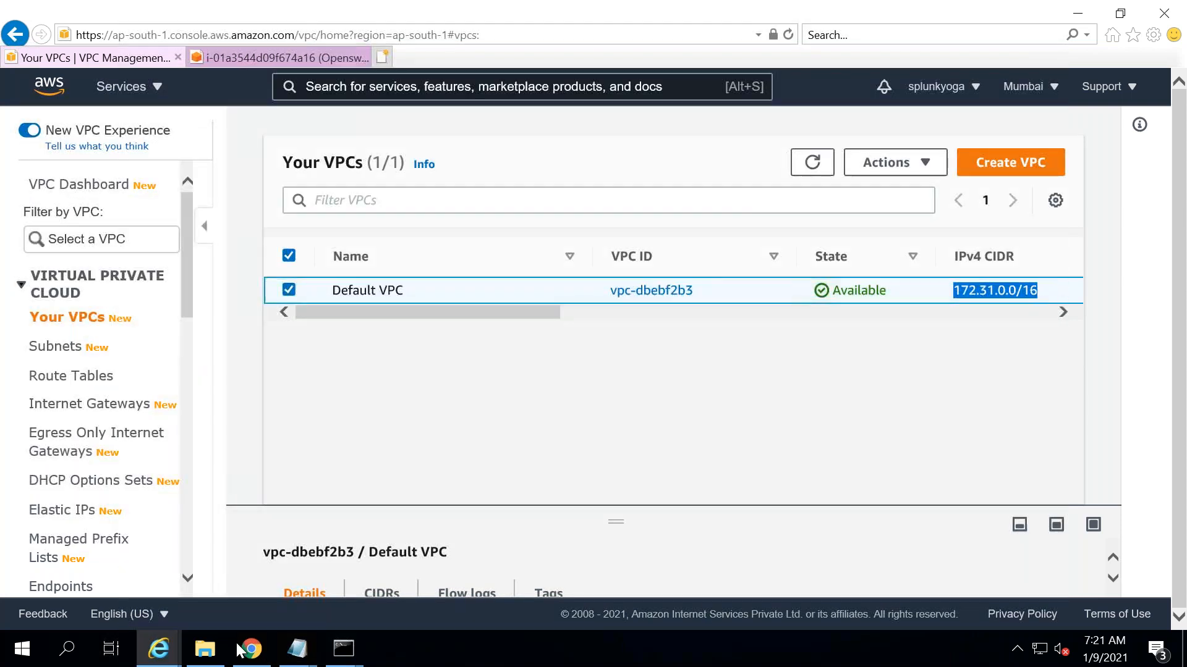
- Leave the Singapore VPN connection form and open the VPC list in the Singapore region
{"action": "left_click", "coordinate": [248, 649]}
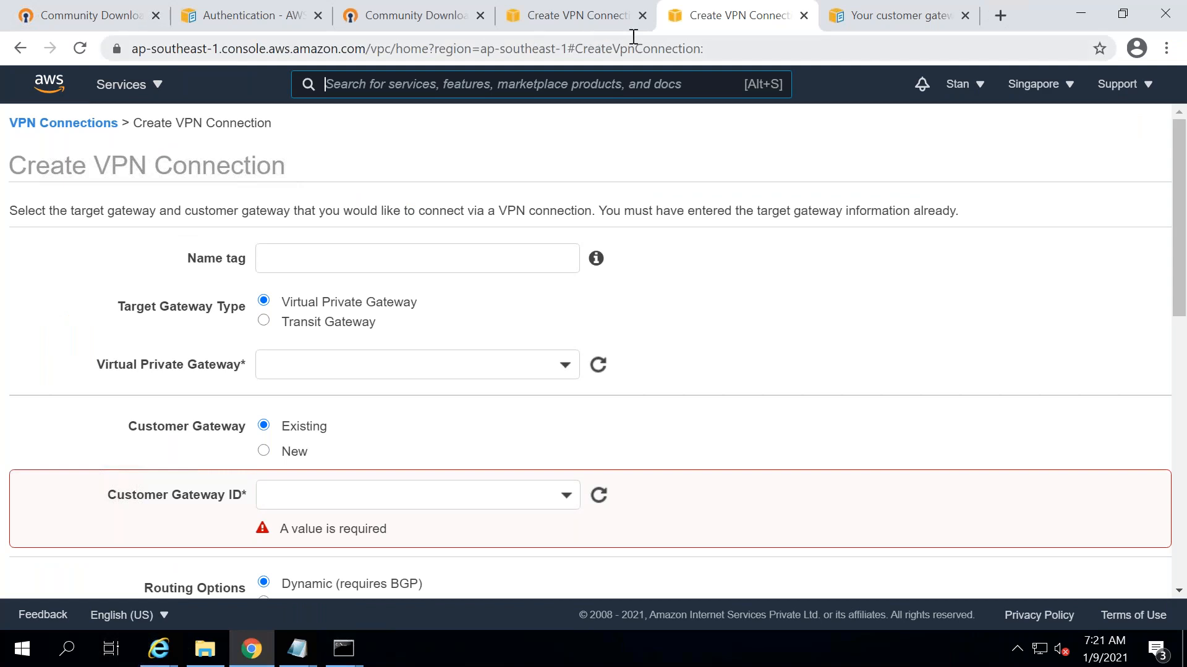
{"action": "left_click", "coordinate": [570, 18]}
{"action": "left_click", "coordinate": [668, 14]}
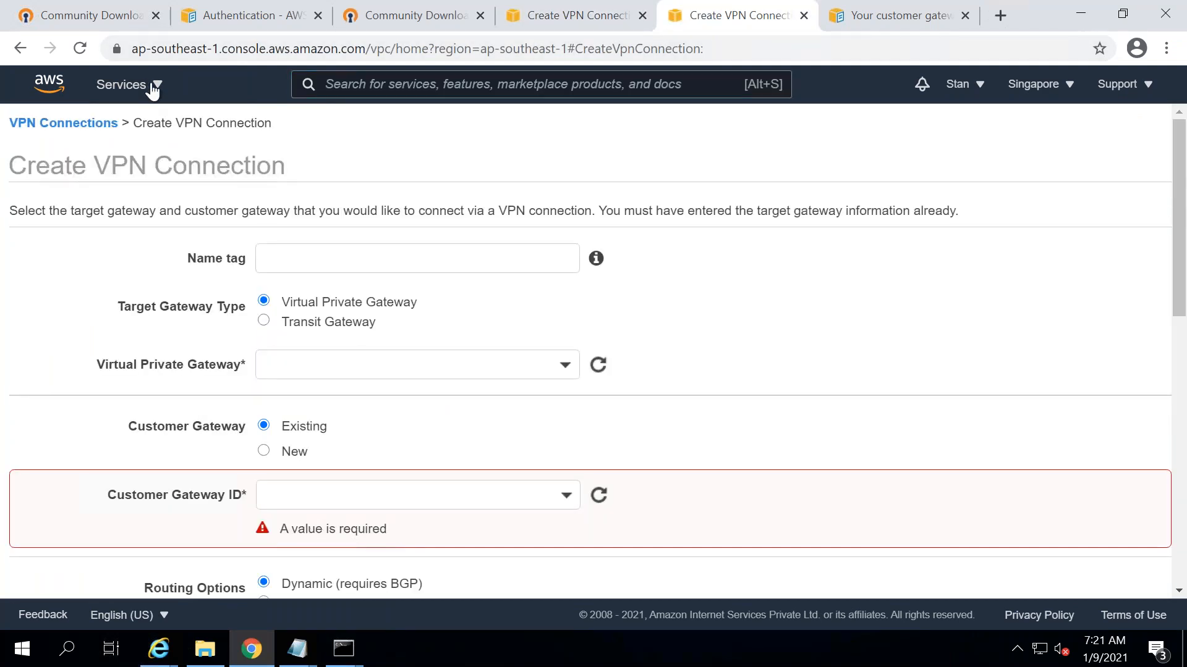
{"action": "left_click", "coordinate": [153, 86]}
{"action": "left_click", "coordinate": [93, 273]}
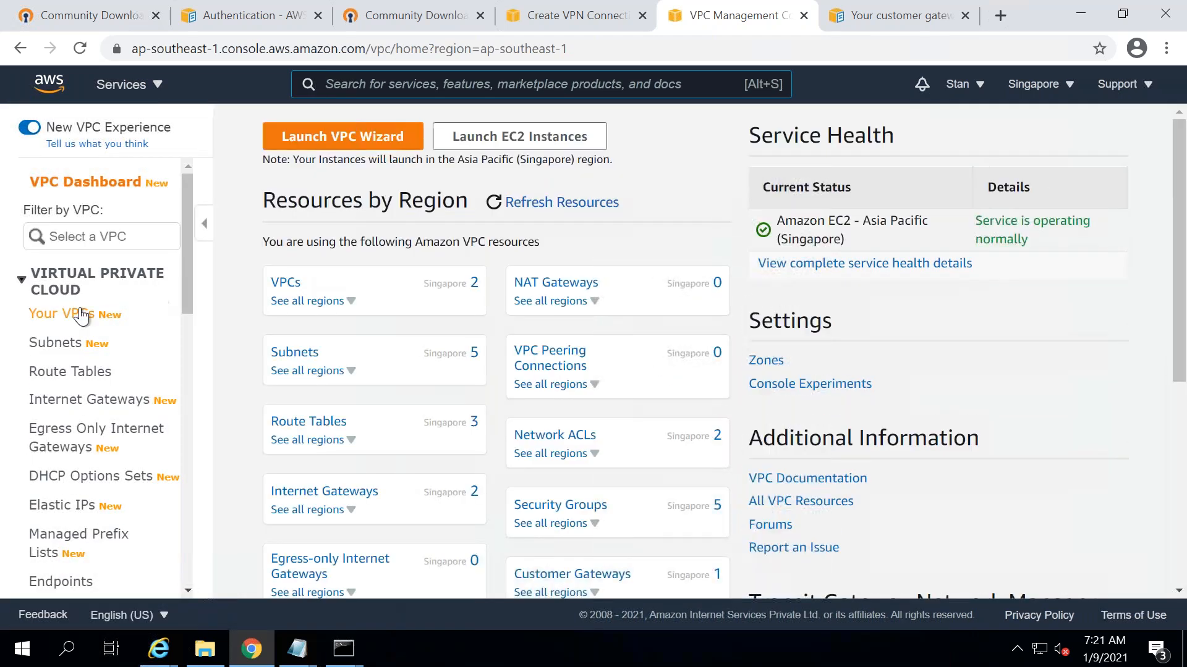
{"action": "left_click", "coordinate": [81, 313]}
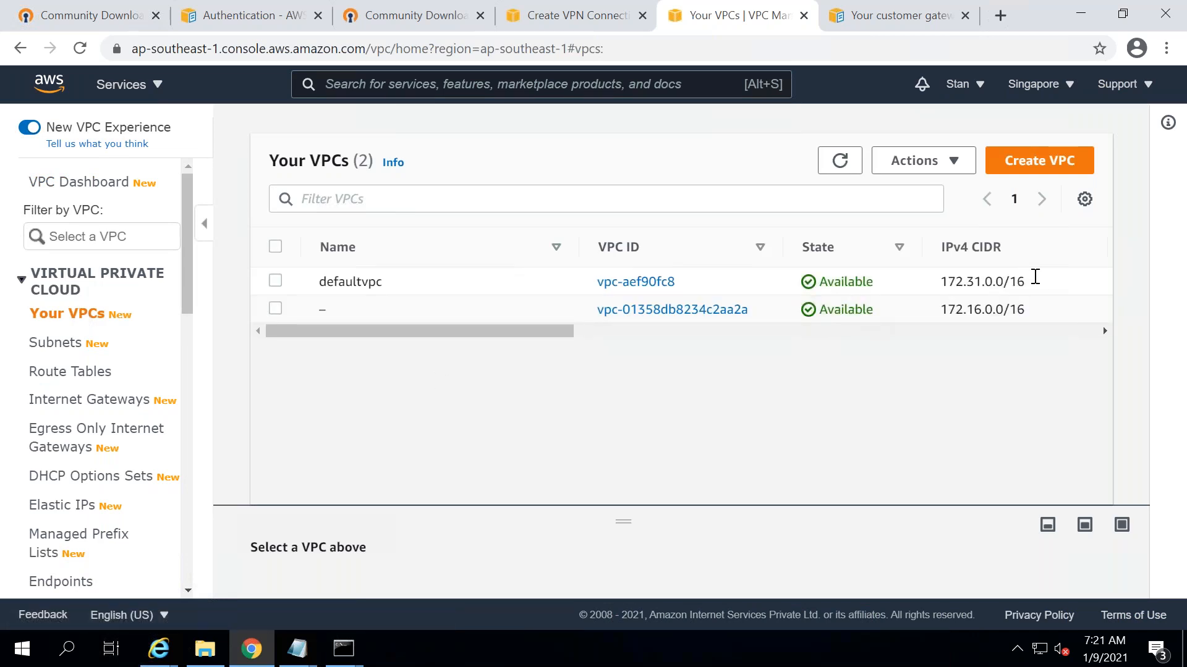
- Paste the default VPC CIDR 172.31.0.0/16 after the Singapore line in Notepad, then minimize the remote session
{"action": "left_click_drag", "start_coordinate": [1031, 283], "coordinate": [944, 282]}
{"action": "key", "text": "ctrl+c"}
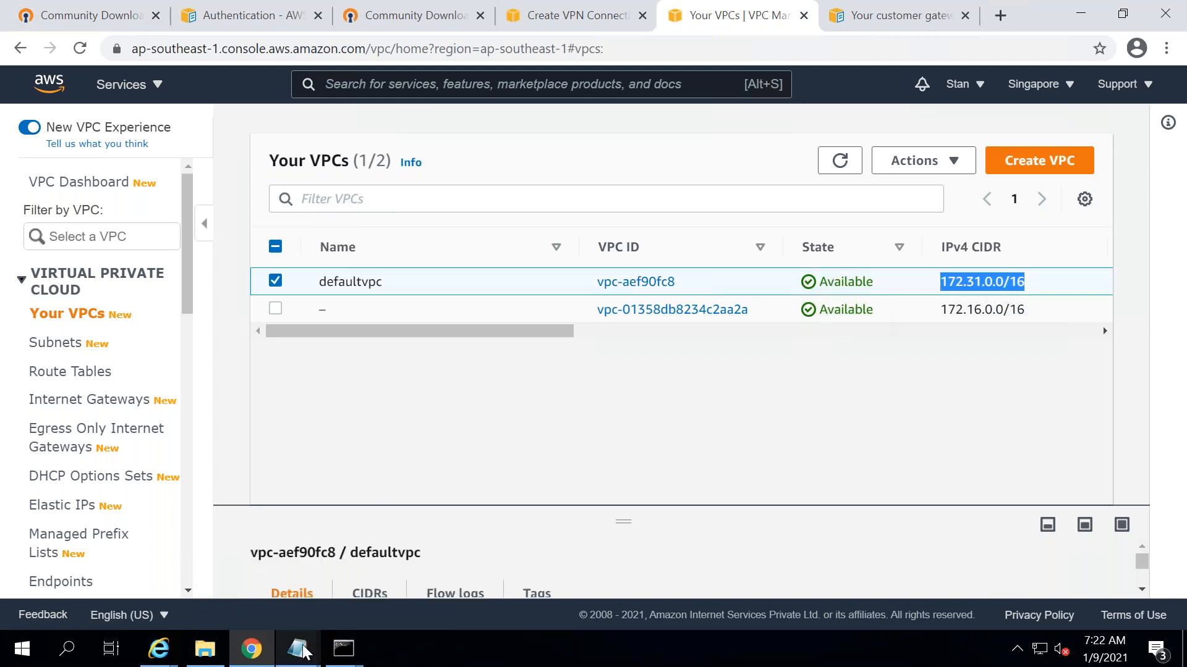
{"action": "left_click", "coordinate": [303, 649]}
{"action": "left_click", "coordinate": [1076, 571]}
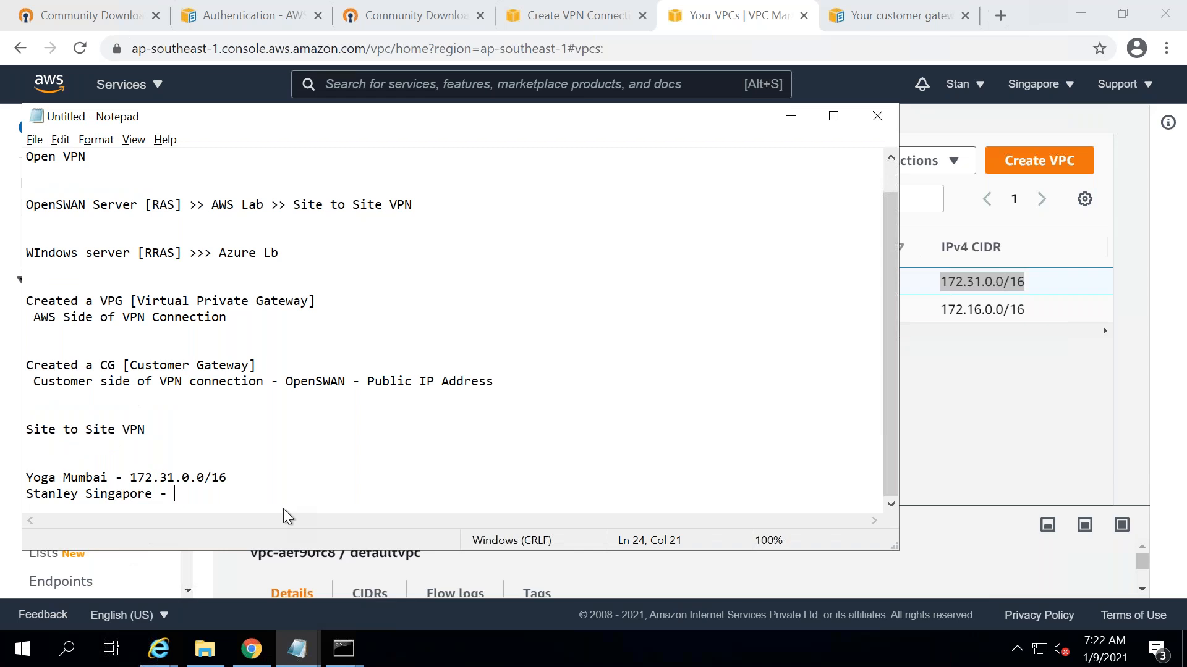
{"action": "key", "text": "ctrl+v"}
{"action": "mouse_move", "coordinate": [618, 19]}
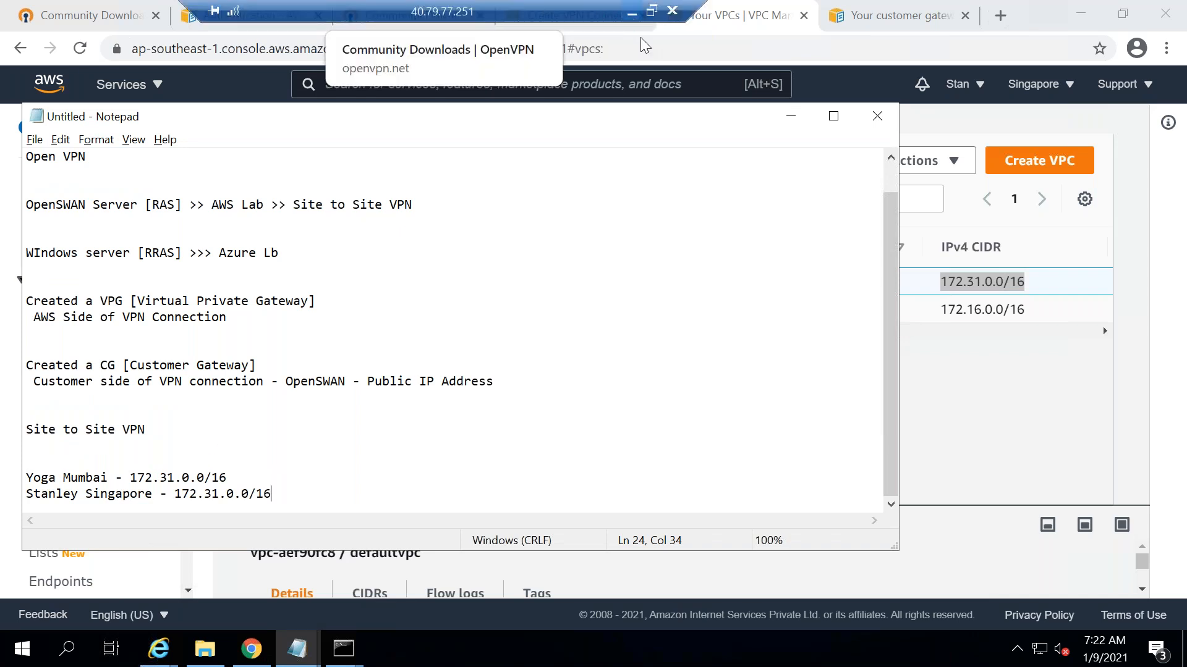
{"action": "left_click", "coordinate": [631, 11]}
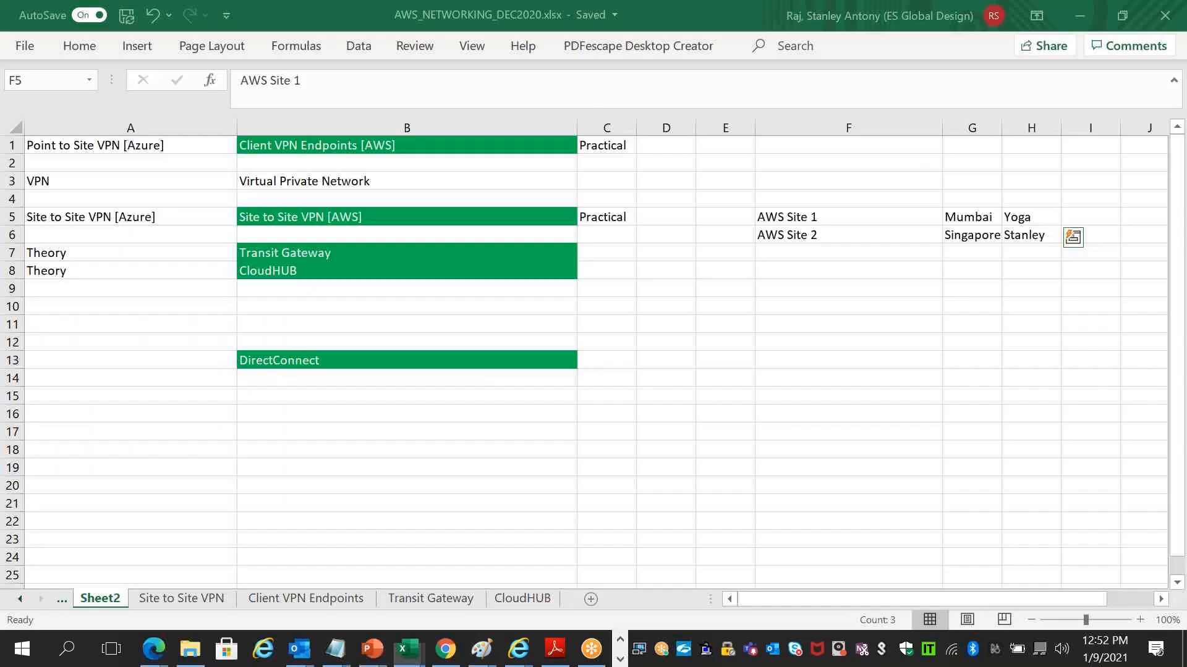
- Copy the Site to Site VPN [AWS] cell B5 into B12, then undo that paste
{"action": "left_click", "coordinate": [365, 215]}
{"action": "key", "text": "ctrl+c"}
{"action": "left_click", "coordinate": [323, 342]}
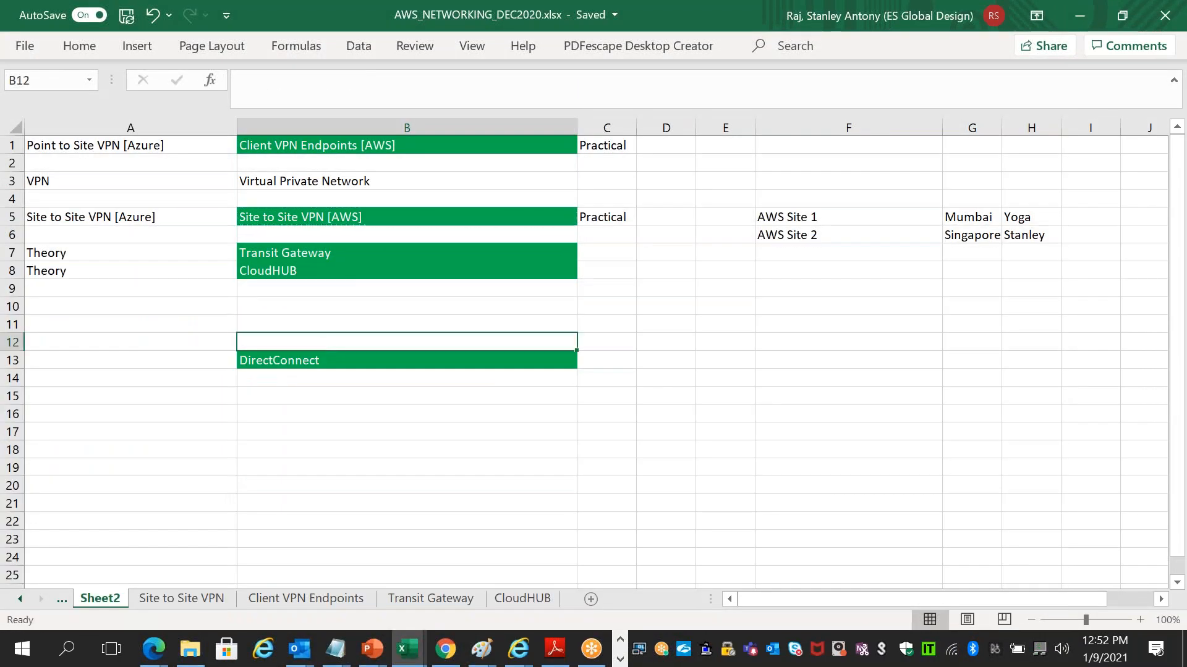
{"action": "key", "text": "ctrl+v"}
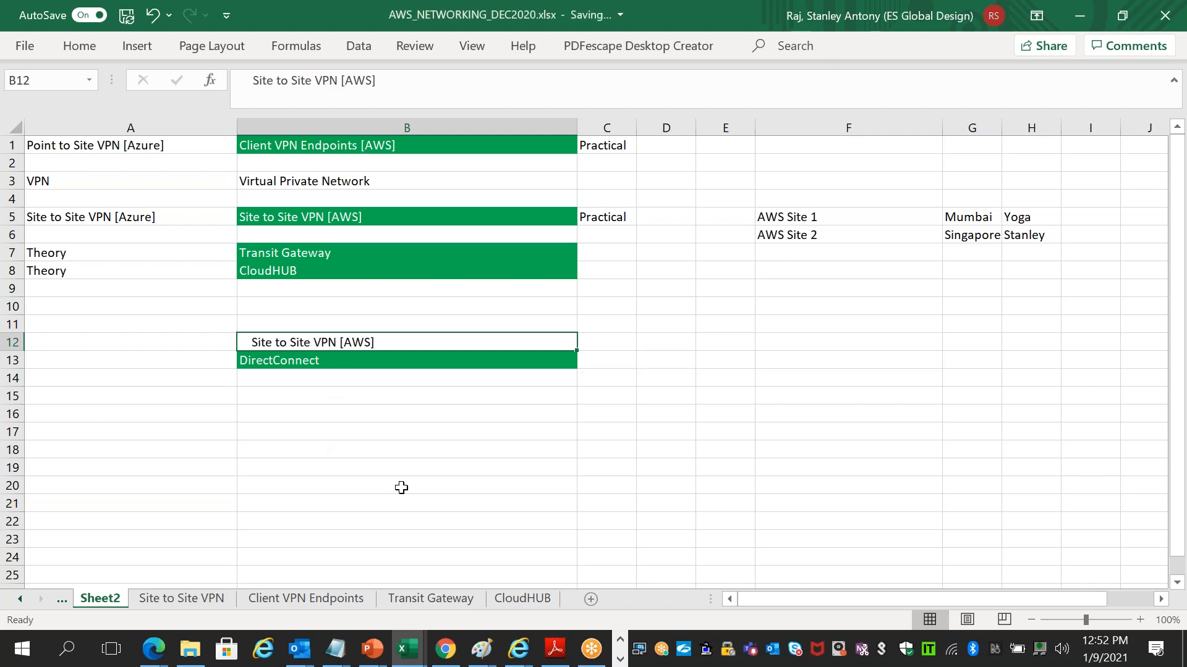
{"action": "key", "text": "ctrl+z"}
- Paste the Site to Site VPN [AWS] row B5:C5 into B14, then undo it
{"action": "left_click_drag", "start_coordinate": [471, 204], "coordinate": [602, 218]}
{"action": "left_click", "coordinate": [617, 267]}
{"action": "left_click_drag", "start_coordinate": [464, 216], "coordinate": [586, 214]}
{"action": "left_click", "coordinate": [364, 374]}
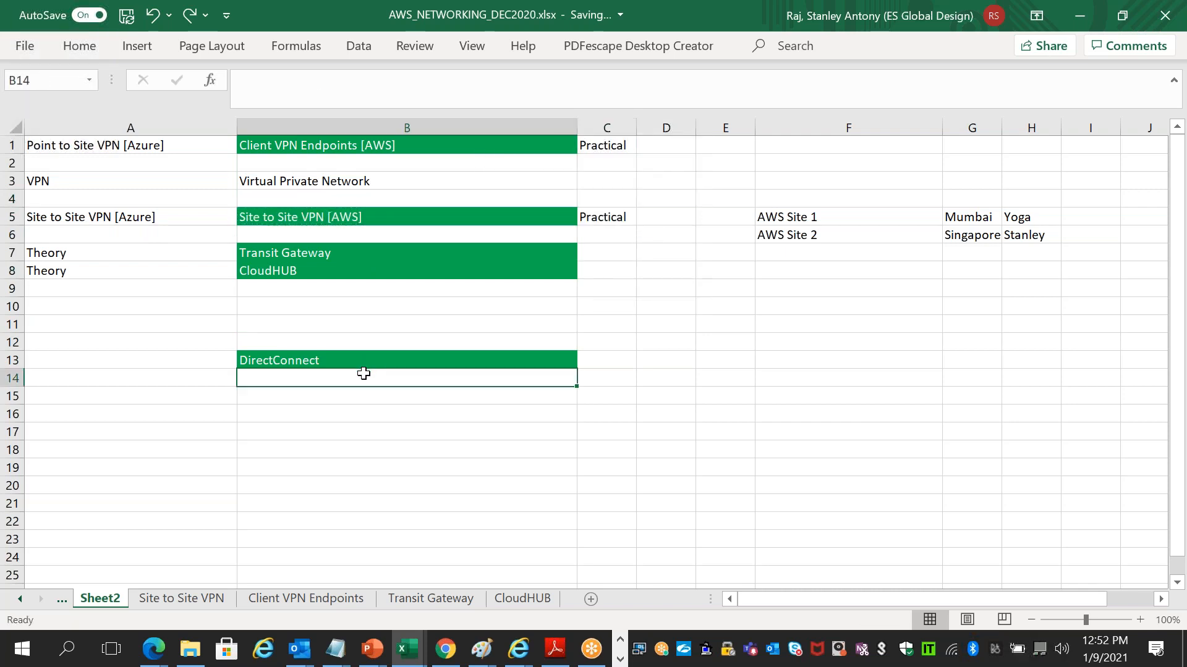
{"action": "key", "text": "ctrl+v"}
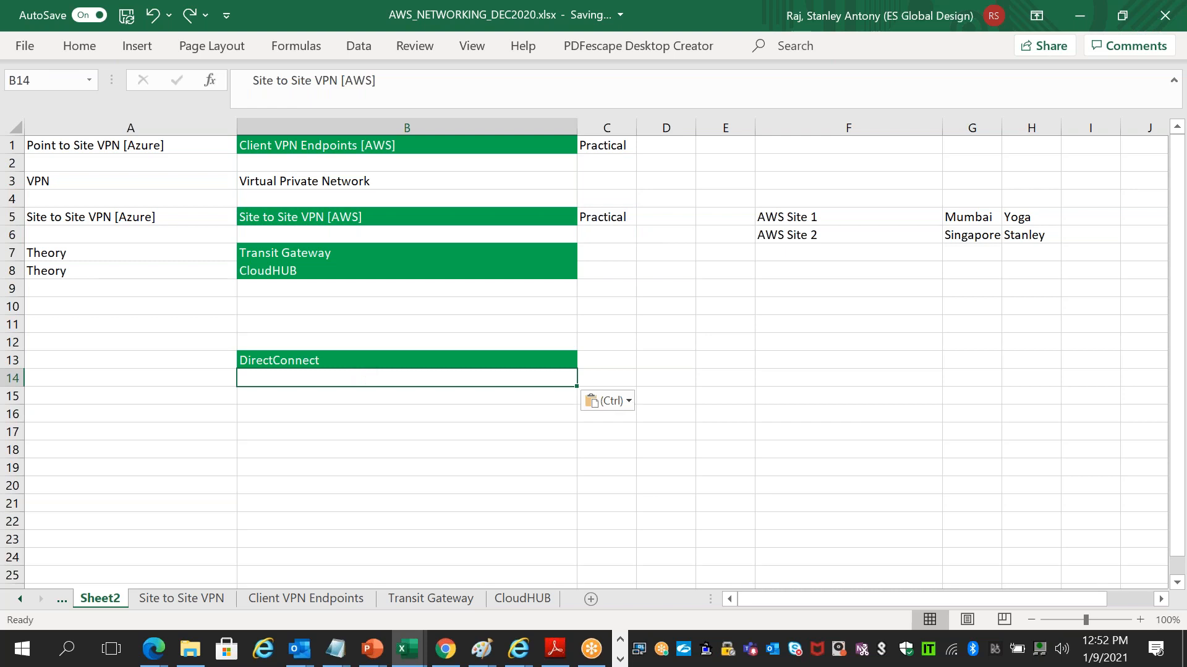
{"action": "left_click", "coordinate": [349, 454]}
{"action": "key", "text": "ctrl+z"}
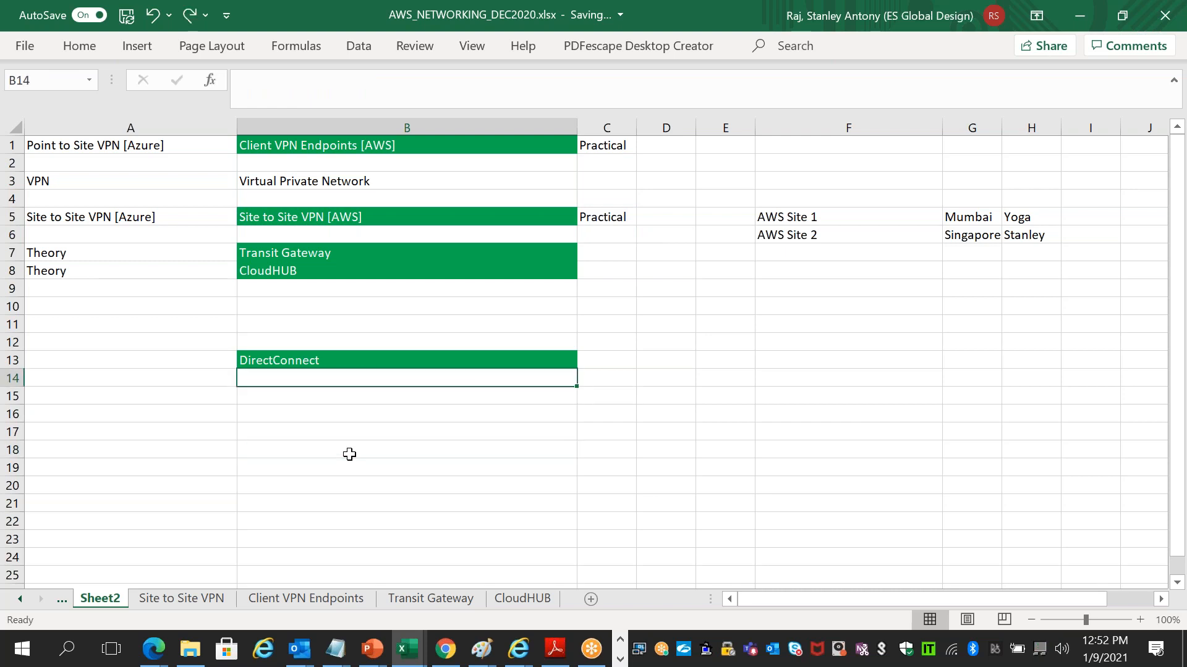
{"action": "left_click", "coordinate": [350, 454]}
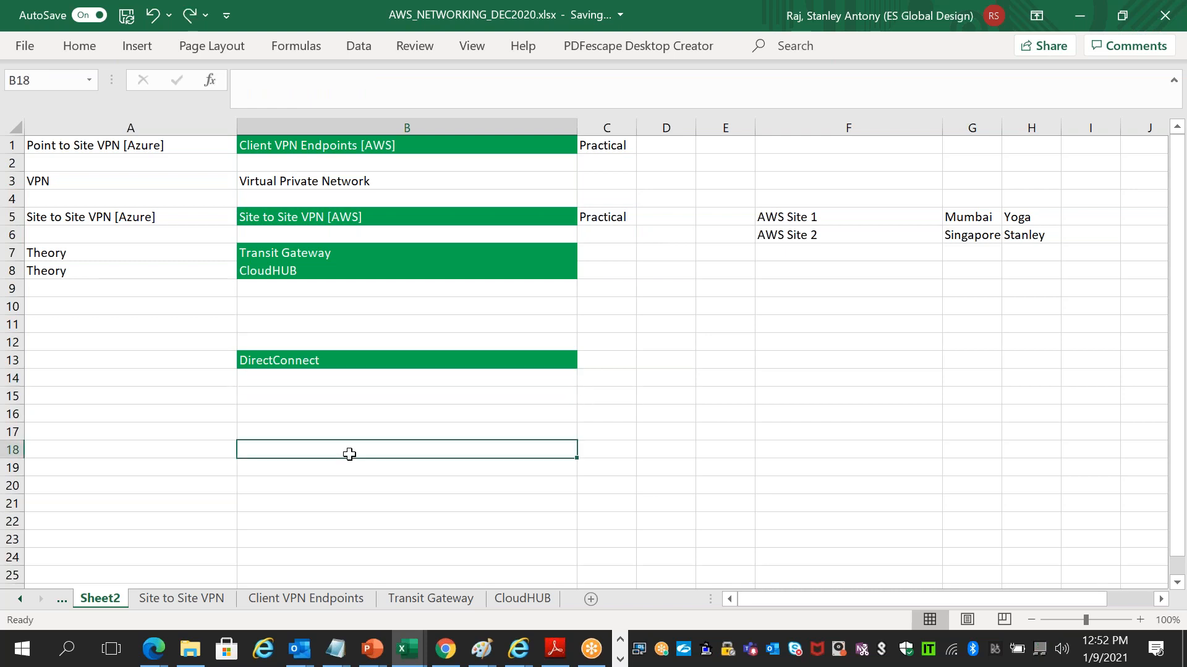
- Select the Client VPN Endpoints [AWS] cell B1 and bring up the Paint VPC region diagram
{"action": "left_click", "coordinate": [377, 145]}
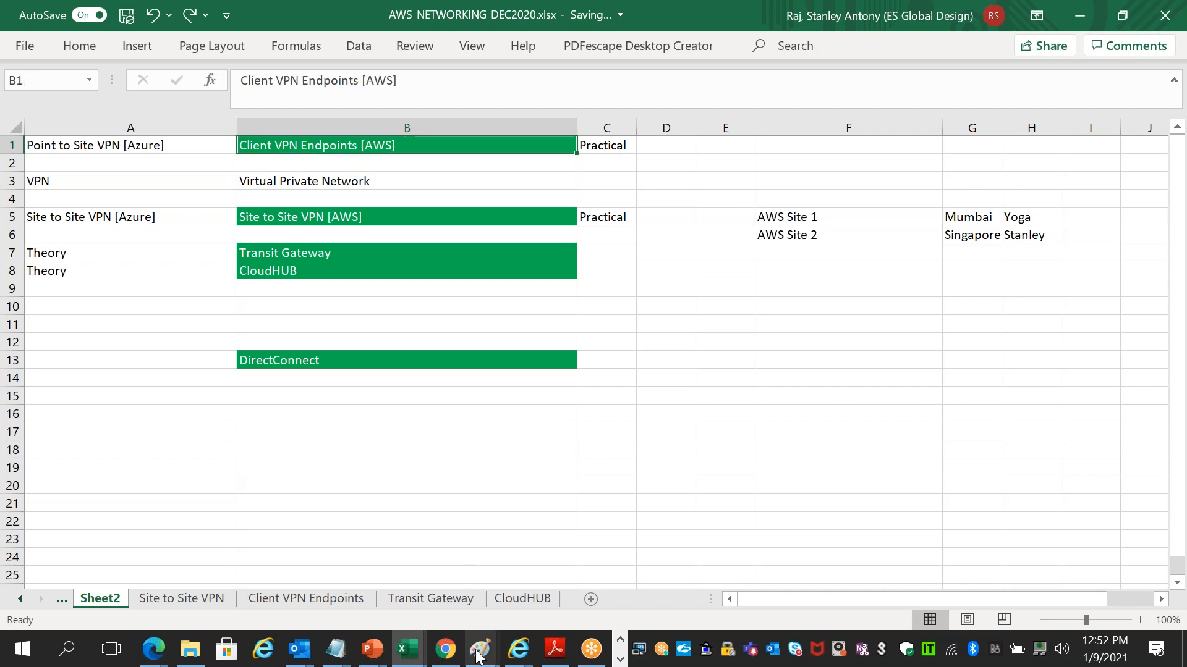
{"action": "mouse_move", "coordinate": [477, 655]}
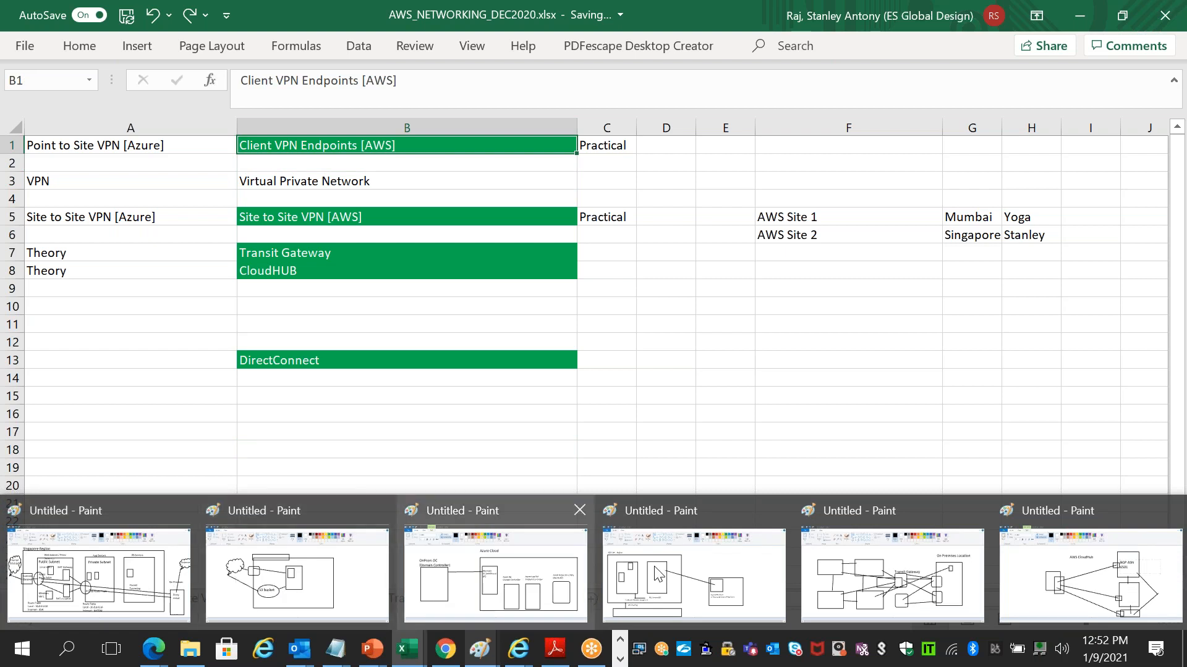
{"action": "left_click", "coordinate": [692, 575]}
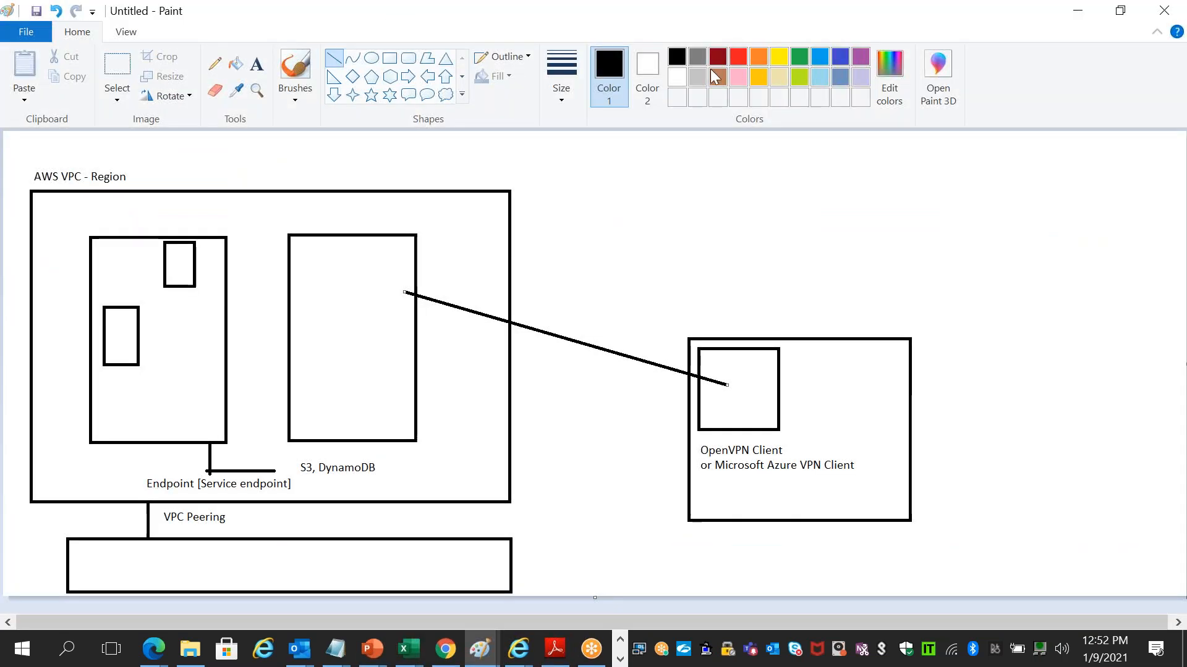
- Restore Paint to a taller, smaller window moved up-left so the whole VPC diagram shows over Excel
{"action": "mouse_move", "coordinate": [865, 8]}
{"action": "left_mouse_down"}
{"action": "mouse_move", "coordinate": [865, 194]}
{"action": "mouse_move", "coordinate": [1035, 153]}
{"action": "left_mouse_up"}
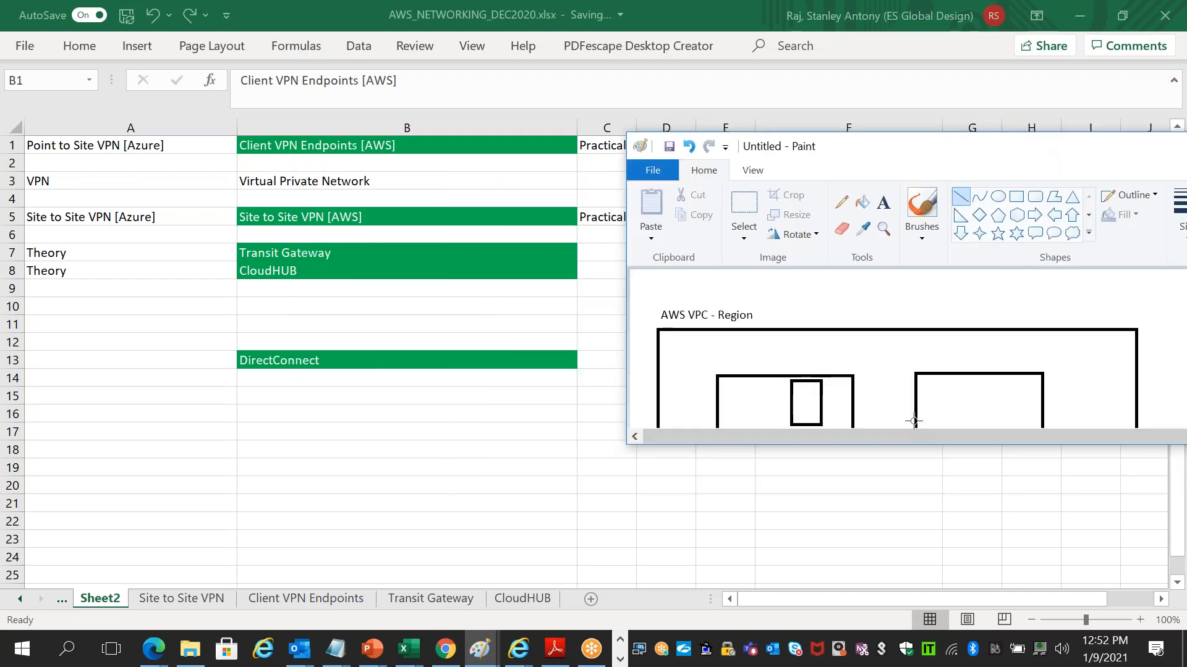
{"action": "left_click_drag", "start_coordinate": [873, 555], "coordinate": [872, 584]}
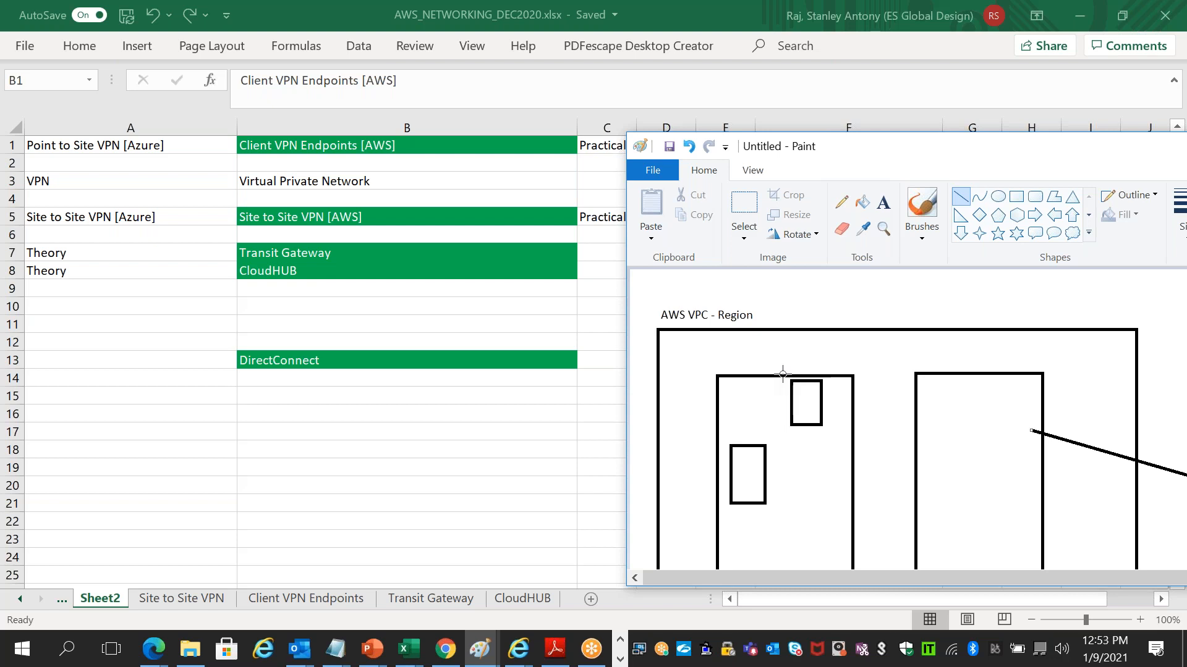
{"action": "mouse_move", "coordinate": [853, 150]}
{"action": "left_mouse_down"}
{"action": "mouse_move", "coordinate": [668, 105]}
{"action": "mouse_move", "coordinate": [500, 104]}
{"action": "left_mouse_up"}
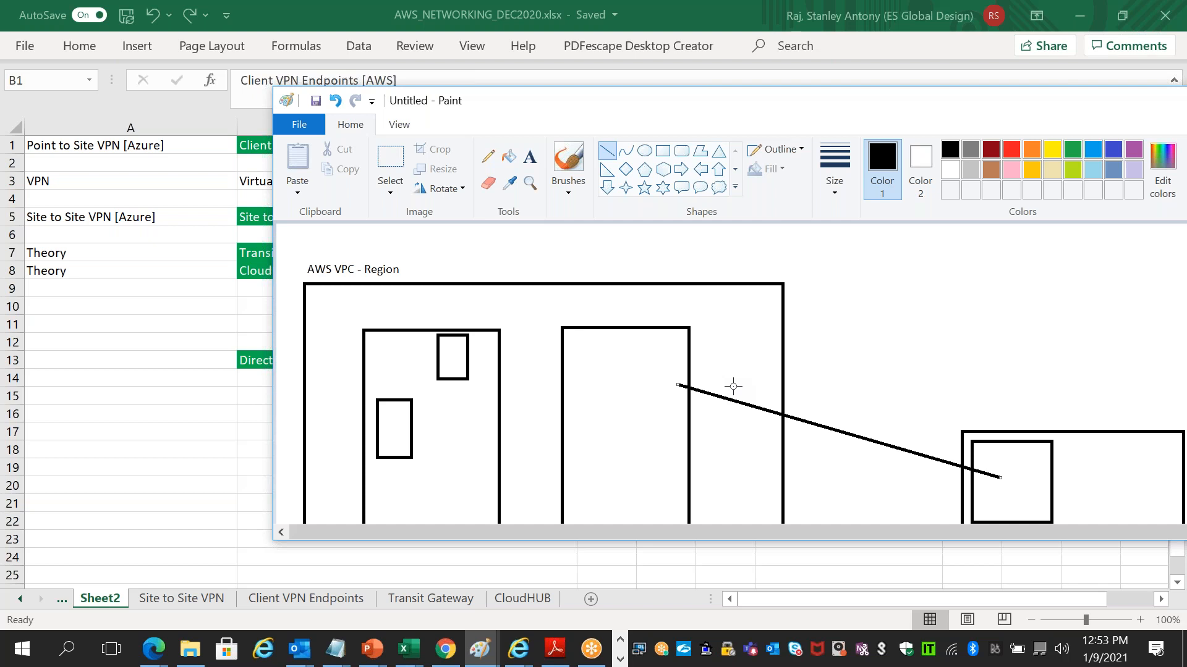
{"action": "left_click", "coordinate": [97, 389]}
- On Sheet2, type 'IPSEC Tunnel' in A10, 'IKEv2' in A11 and 'Internet Key Exchange' in B11
{"action": "left_click", "coordinate": [165, 309]}
{"action": "type", "text": "IPSE"}
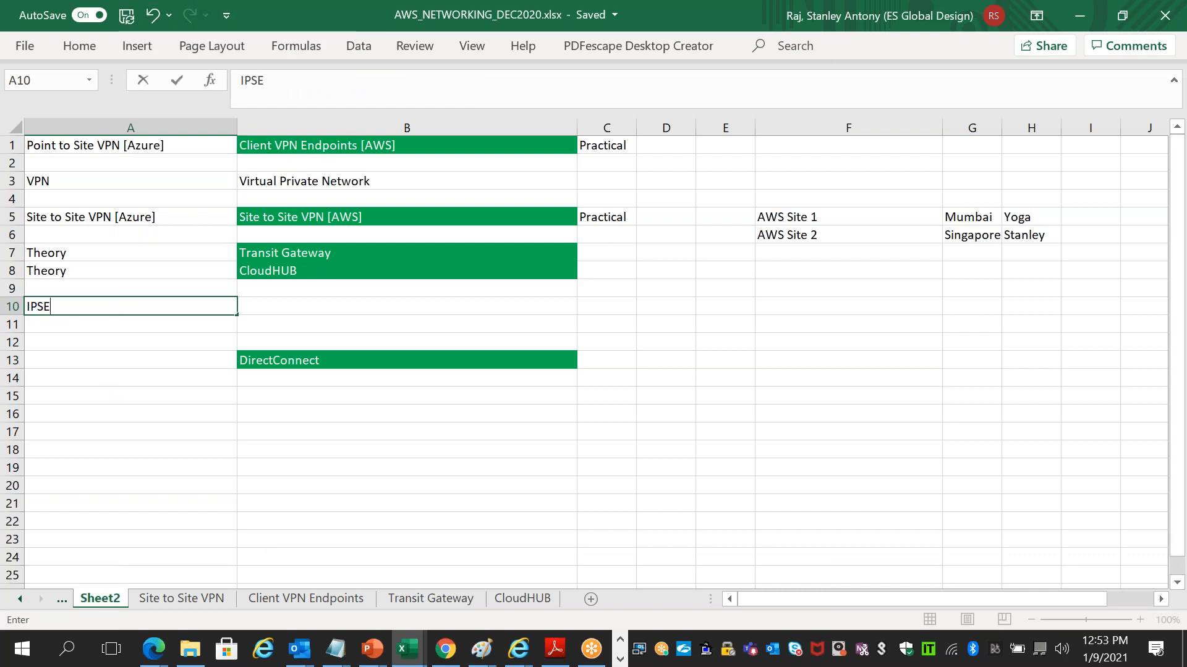
{"action": "type", "text": "C Tunnel"}
{"action": "key", "text": "Return"}
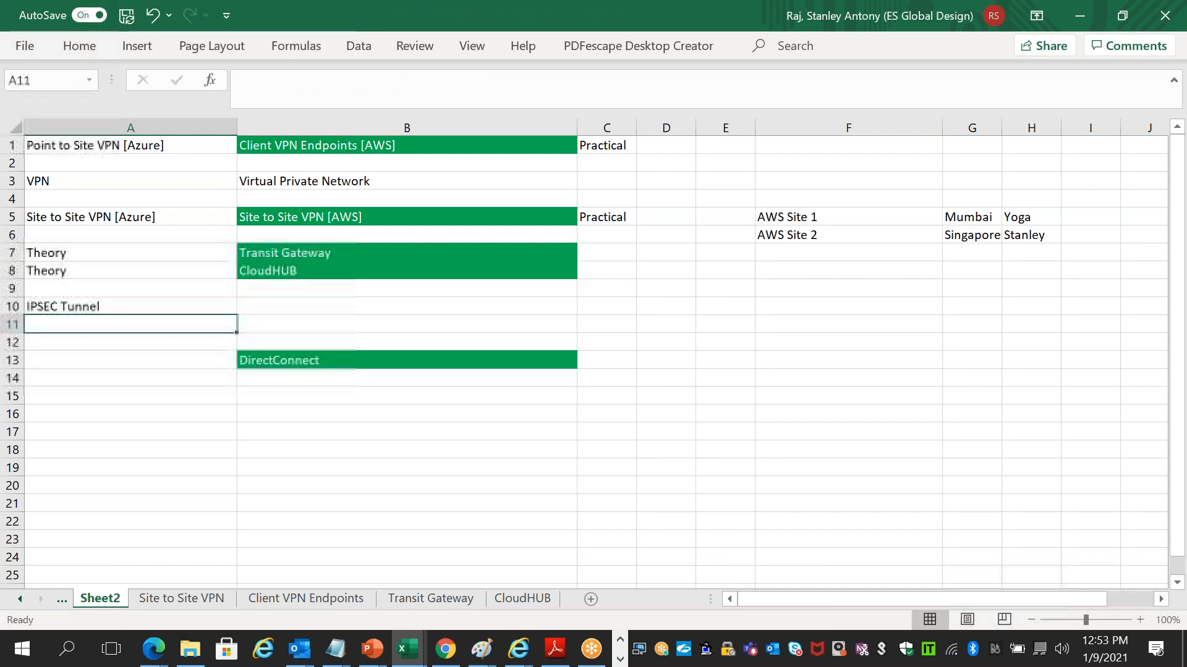
{"action": "type", "text": "IKEv2"}
{"action": "key", "text": "Tab"}
{"action": "type", "text": "Intner"}
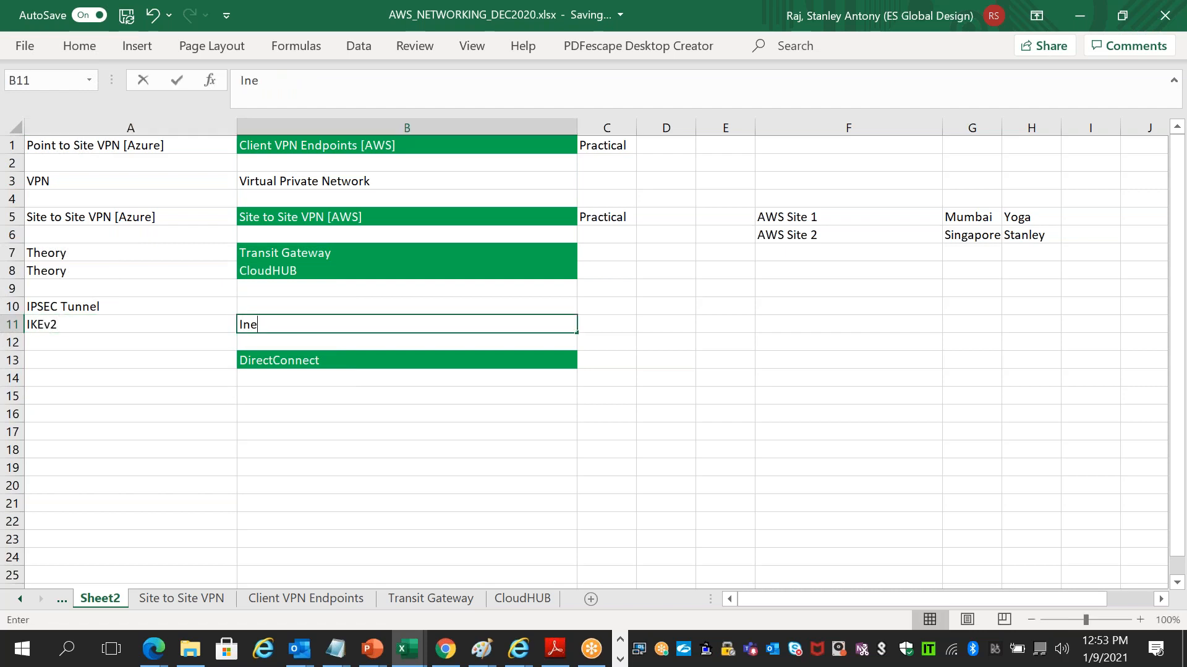
{"action": "key", "text": "BackSpace"}
{"action": "key", "text": "BackSpace"}
{"action": "key", "text": "BackSpace"}
{"action": "type", "text": "ernet Key E"}
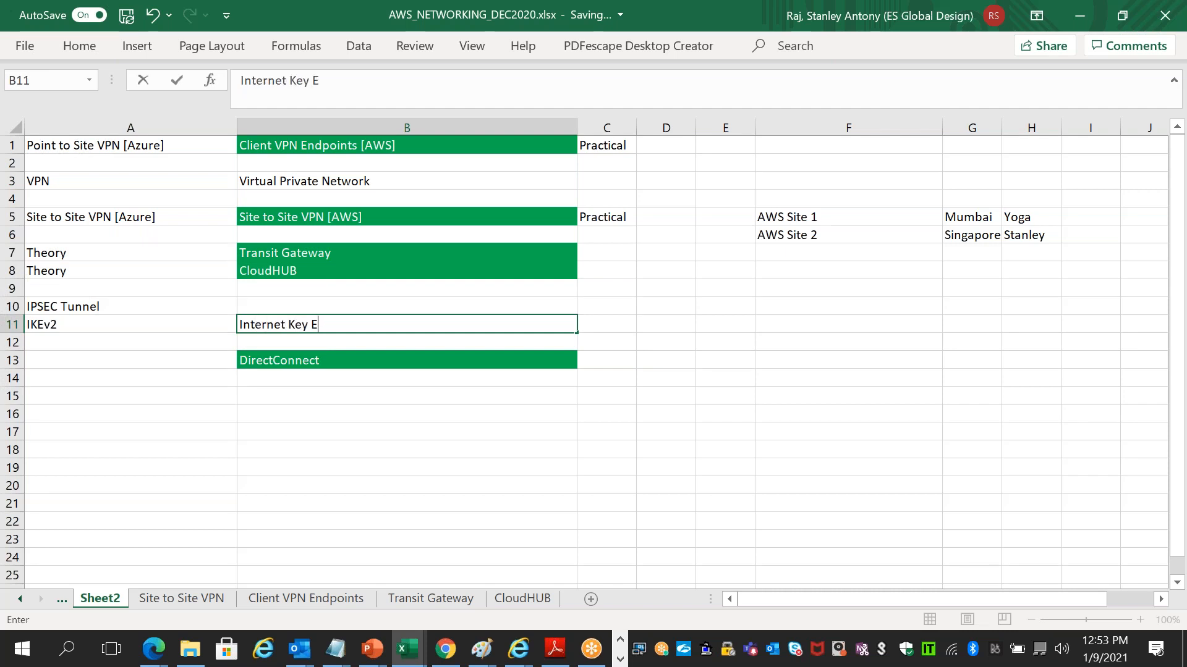
{"action": "type", "text": "xchange"}
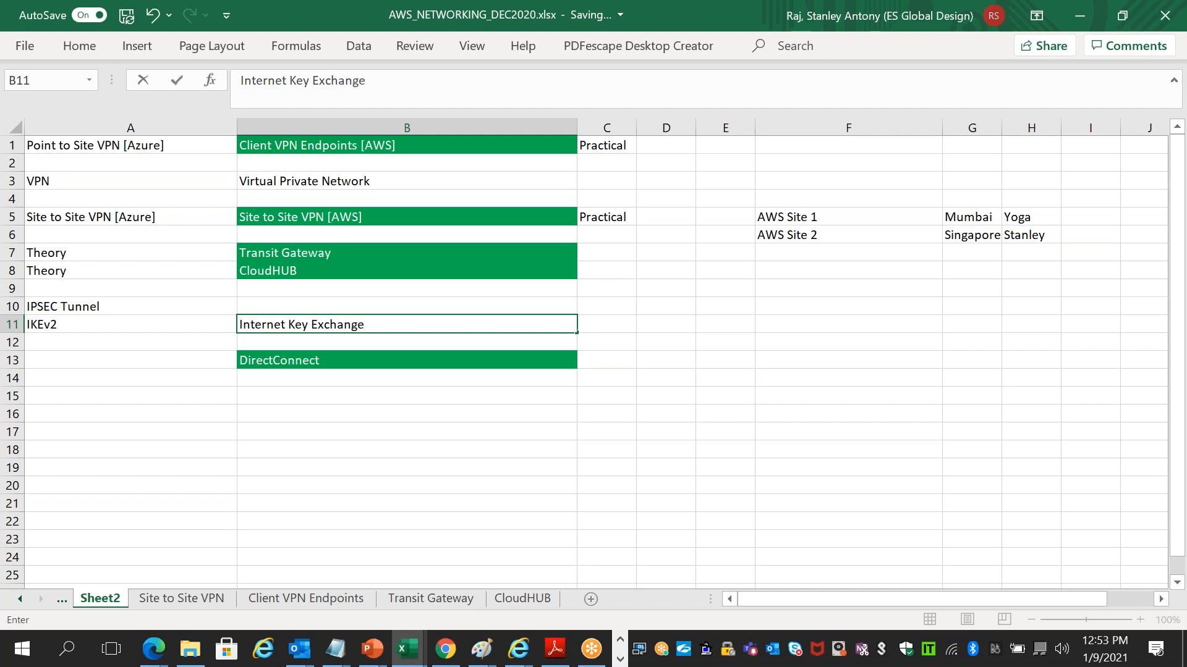
{"action": "left_click", "coordinate": [123, 307]}
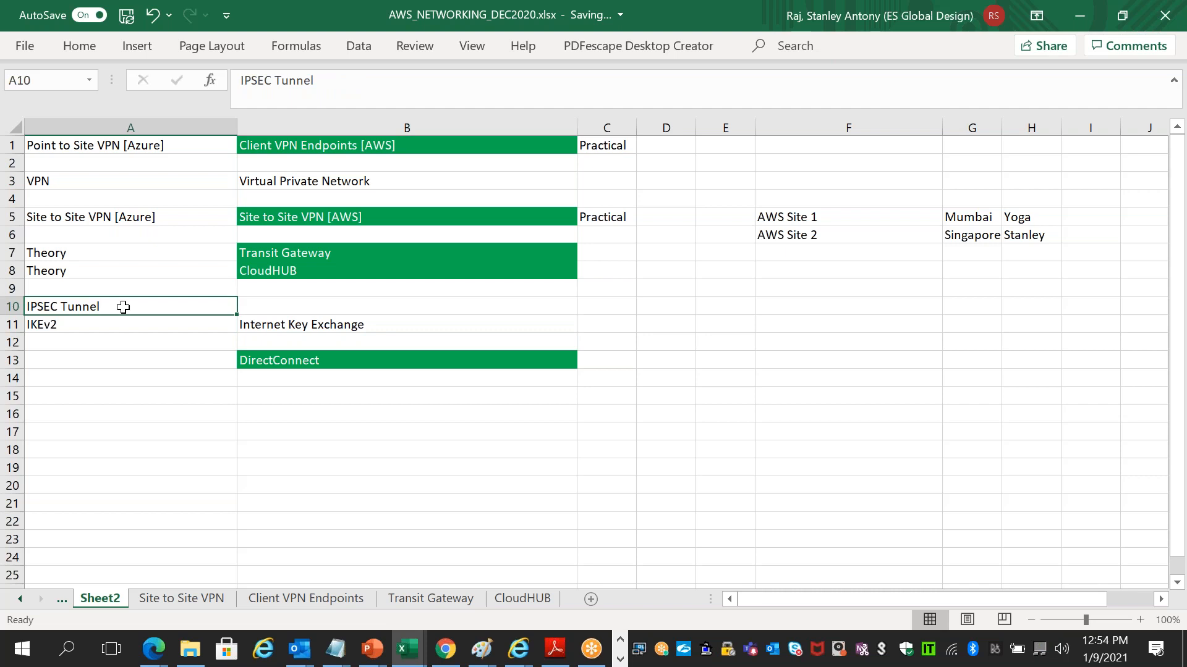
{"action": "left_click", "coordinate": [113, 324]}
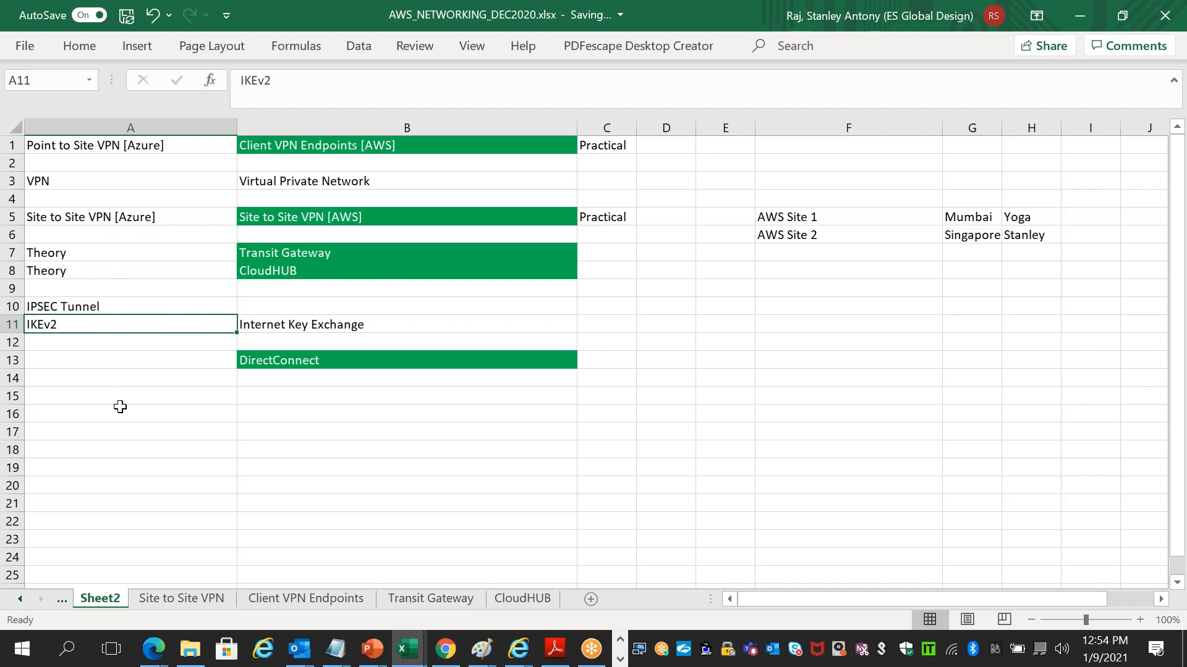
- Check the Paint diagram, select the Transit Gateway cell B7, then switch to the Transit Gateway diagram
{"action": "key", "text": "alt+Tab"}
{"action": "key", "text": "alt+Tab"}
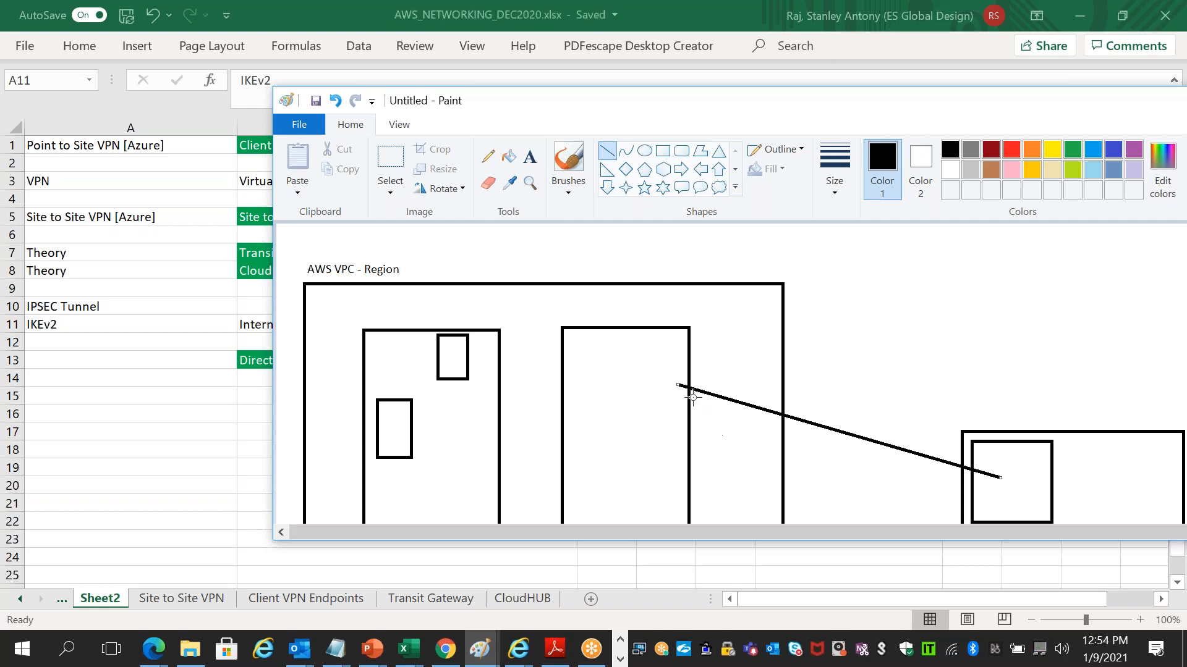
{"action": "key", "text": "alt+Tab"}
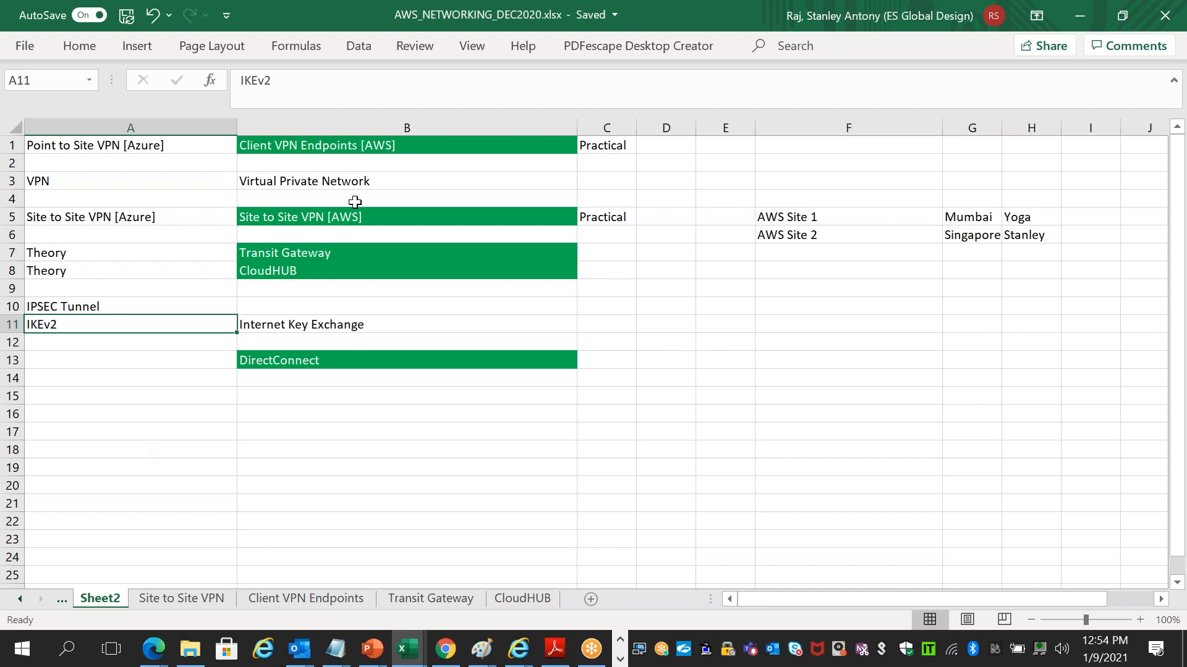
{"action": "left_click", "coordinate": [380, 146]}
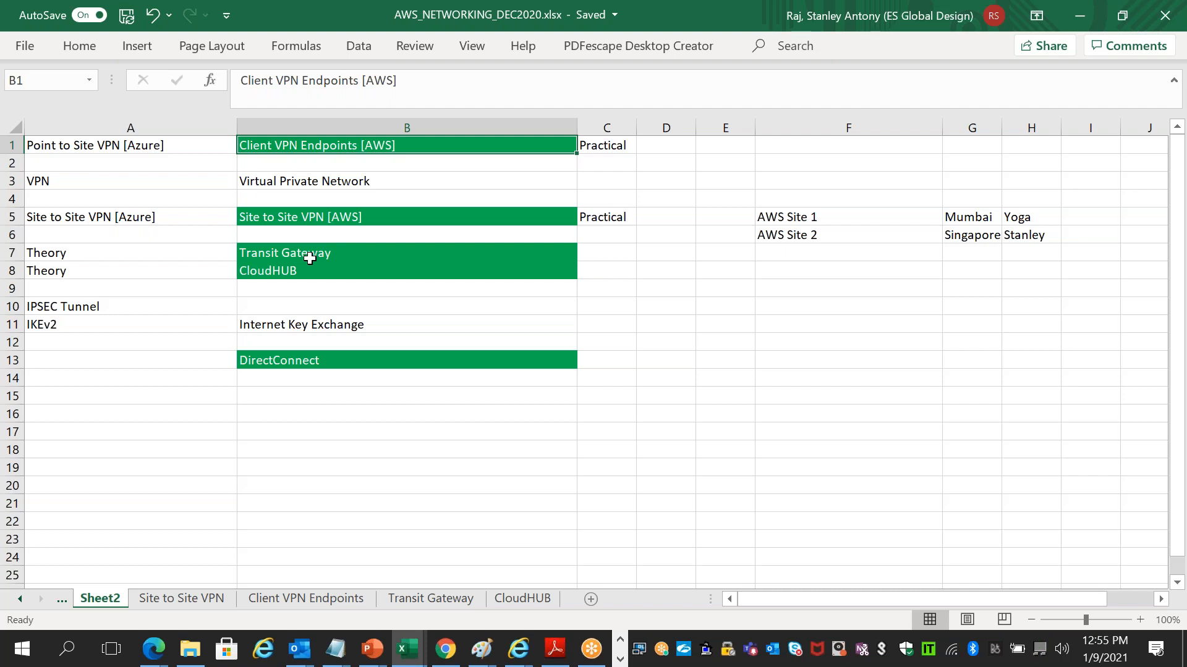
{"action": "left_click", "coordinate": [309, 258]}
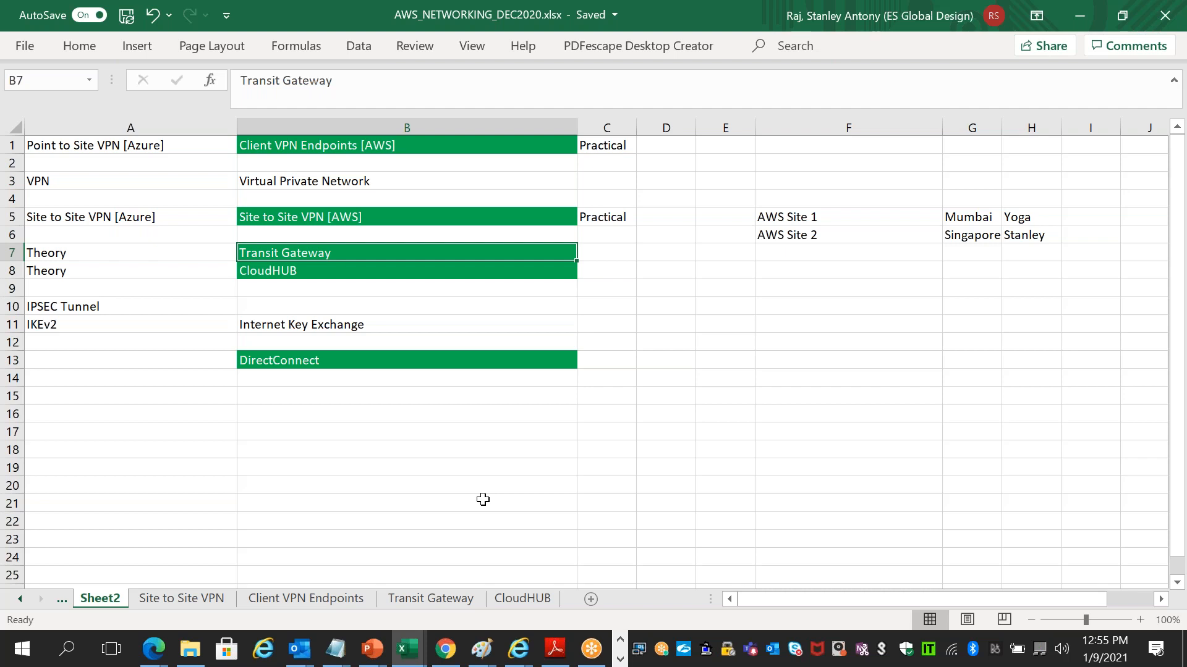
{"action": "key", "text": "alt+Tab"}
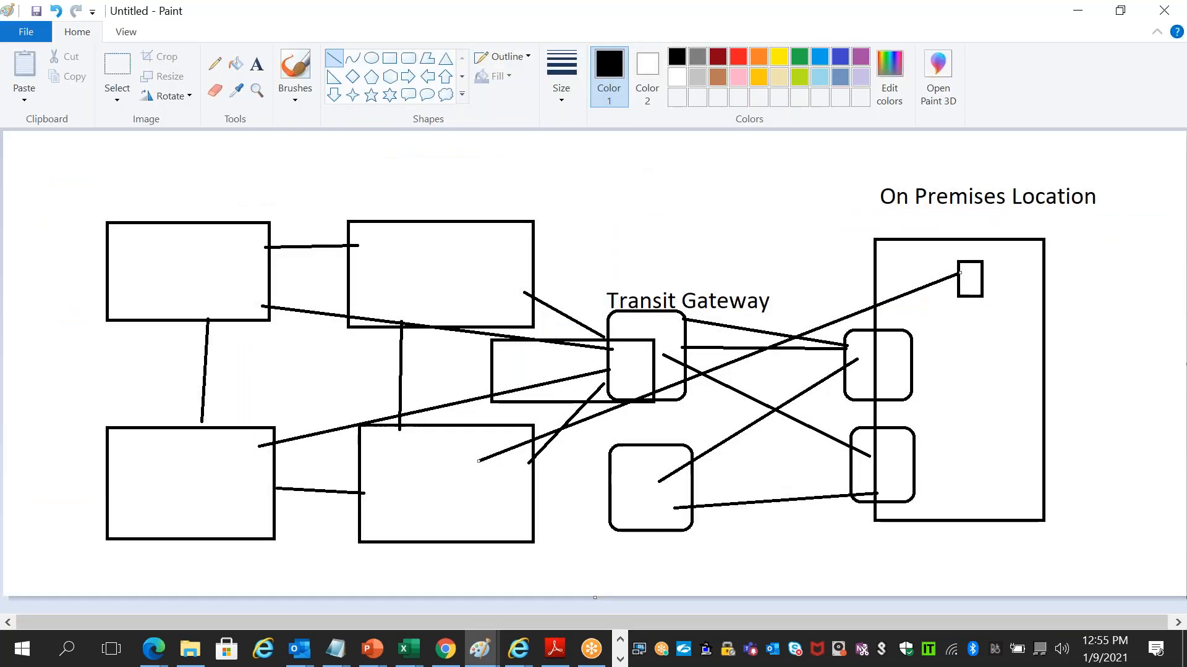